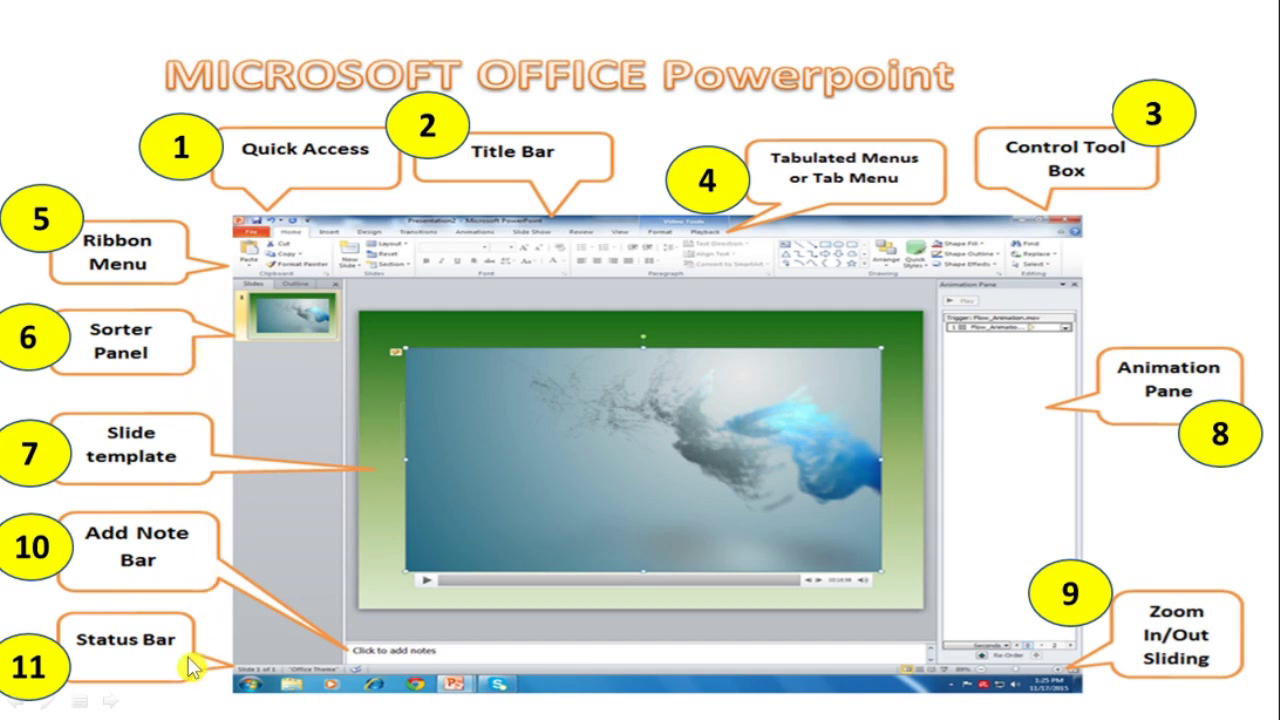
Step: Advance the interface overview to the Quick Access Toolbar explanation slide
{"action": "left_click", "coordinate": [193, 150]}
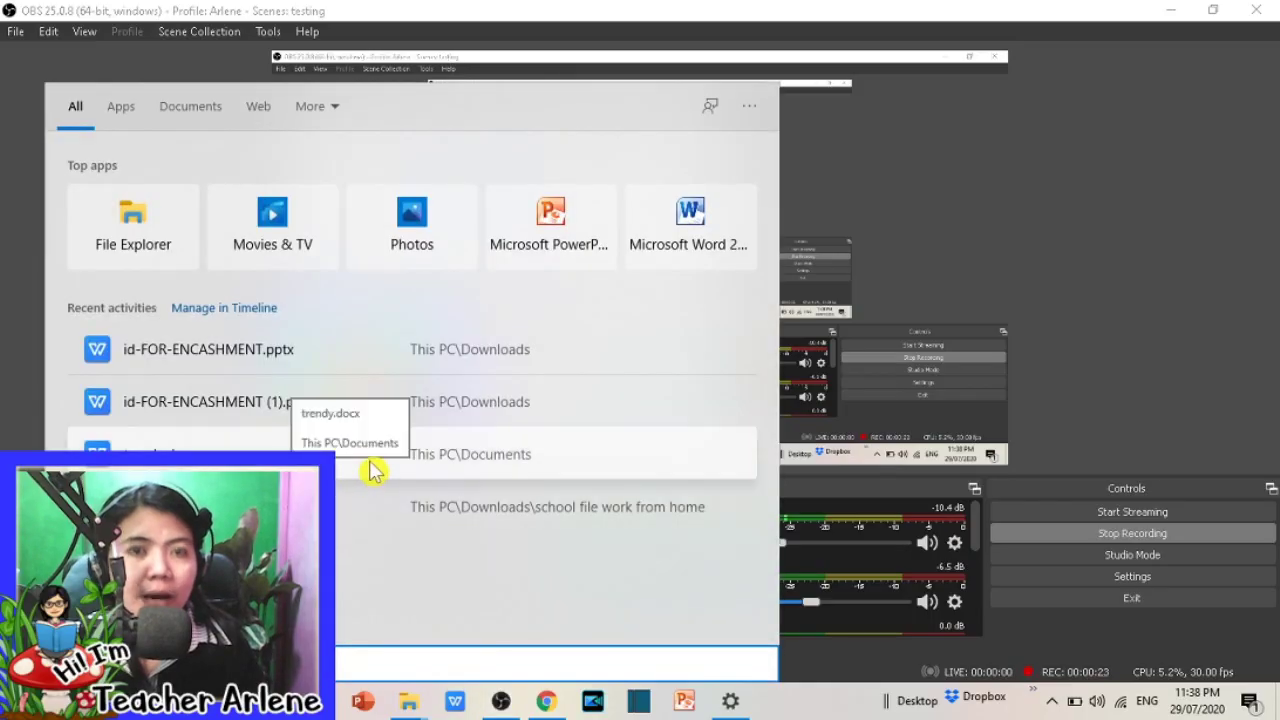
Step: Launch a blank PowerPoint presentation and set a custom 16 × 9 inch slide size
{"action": "left_click", "coordinate": [558, 213]}
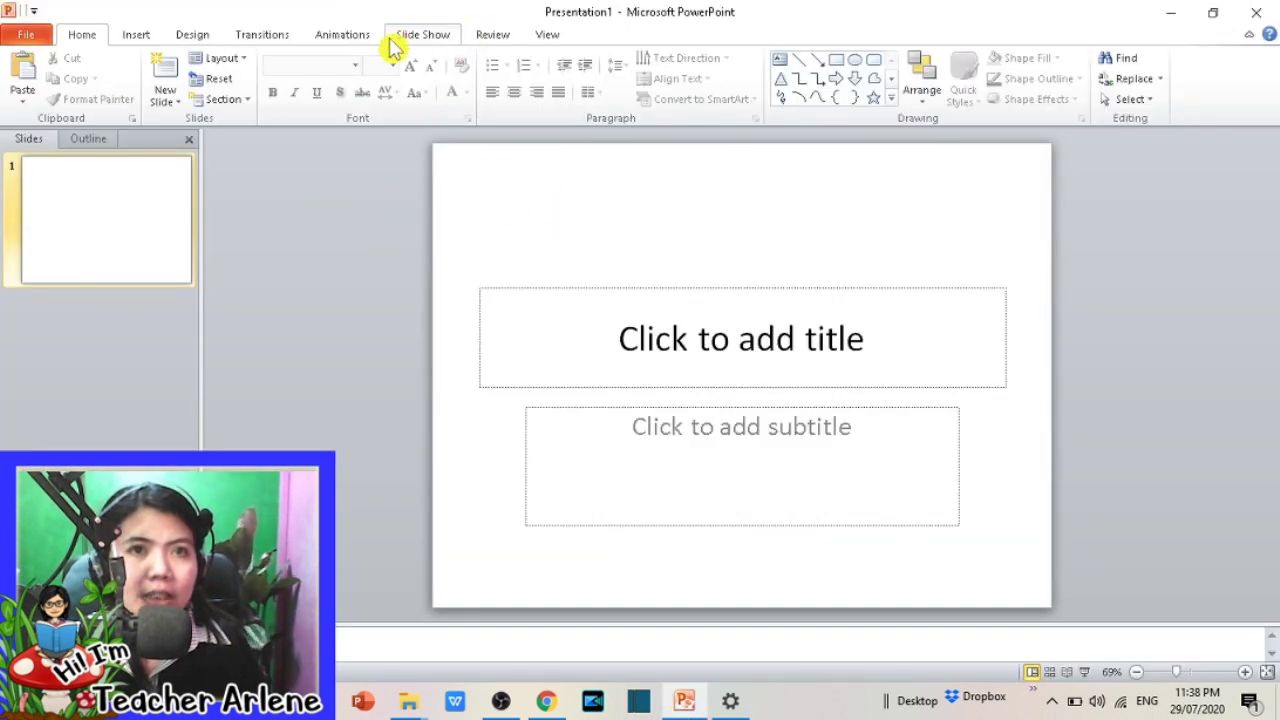
{"action": "left_click", "coordinate": [200, 38]}
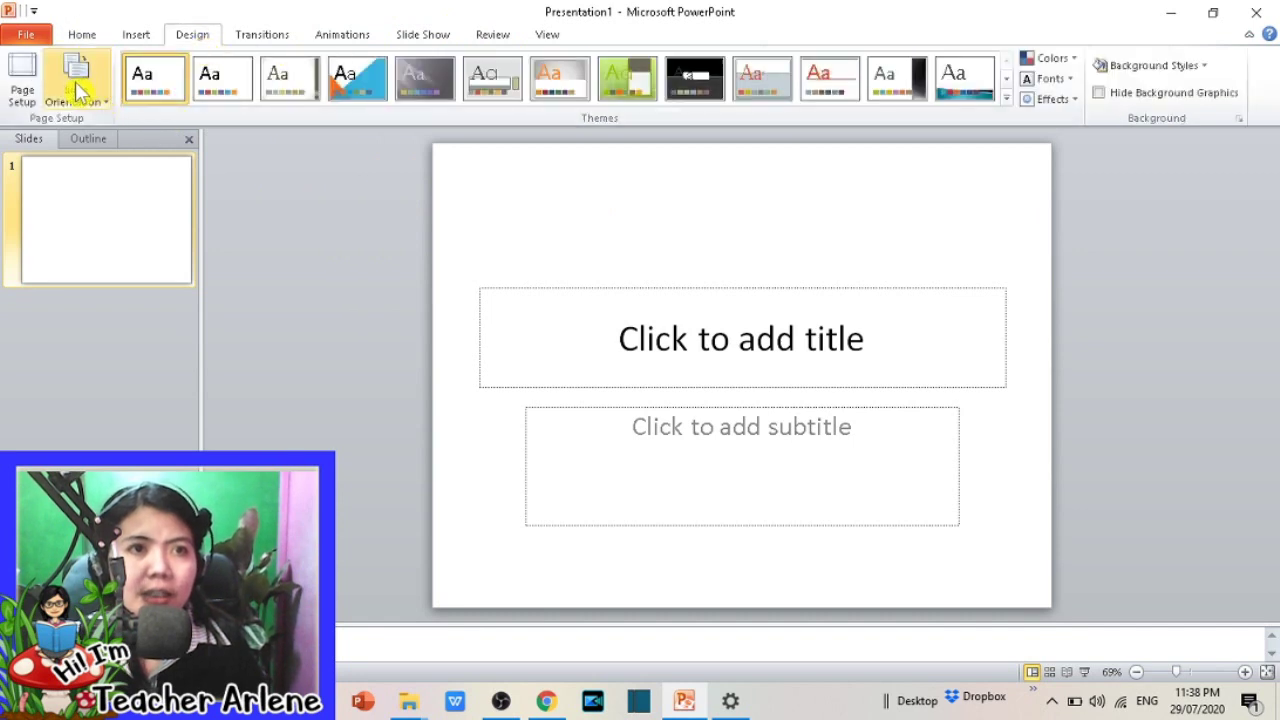
{"action": "left_click", "coordinate": [30, 103]}
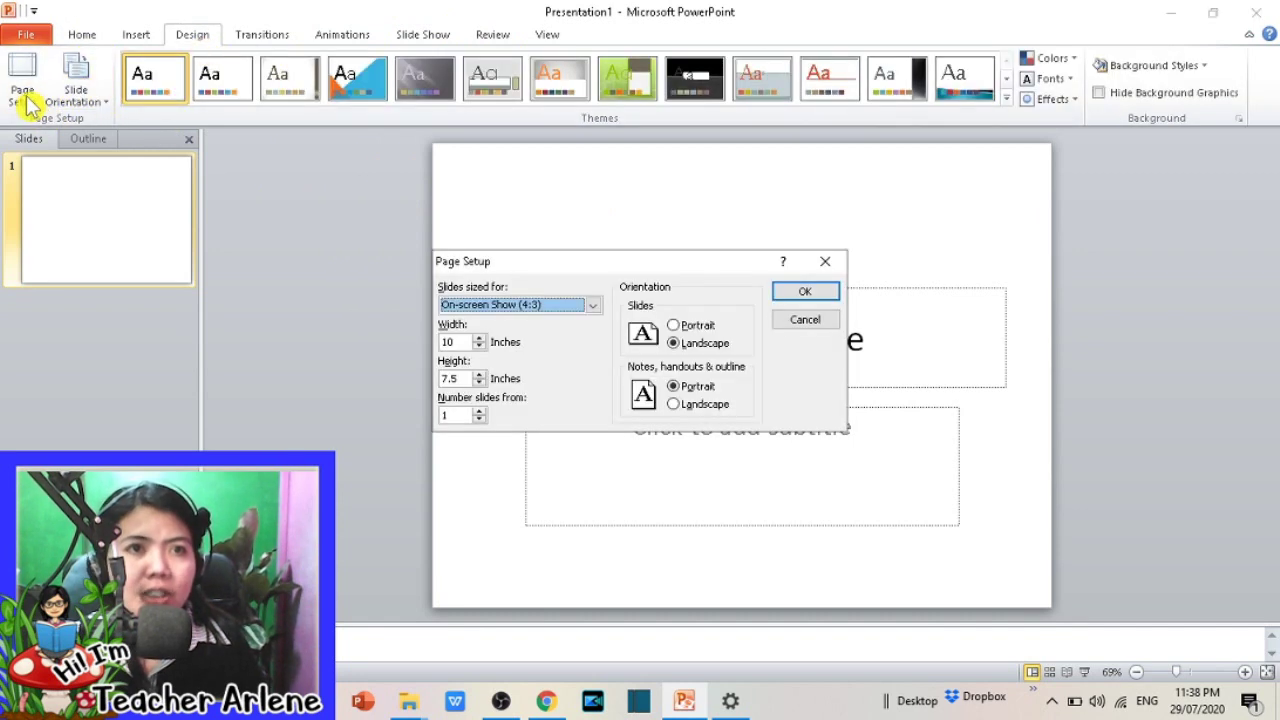
{"action": "left_click", "coordinate": [459, 343]}
{"action": "type", "text": "1"}
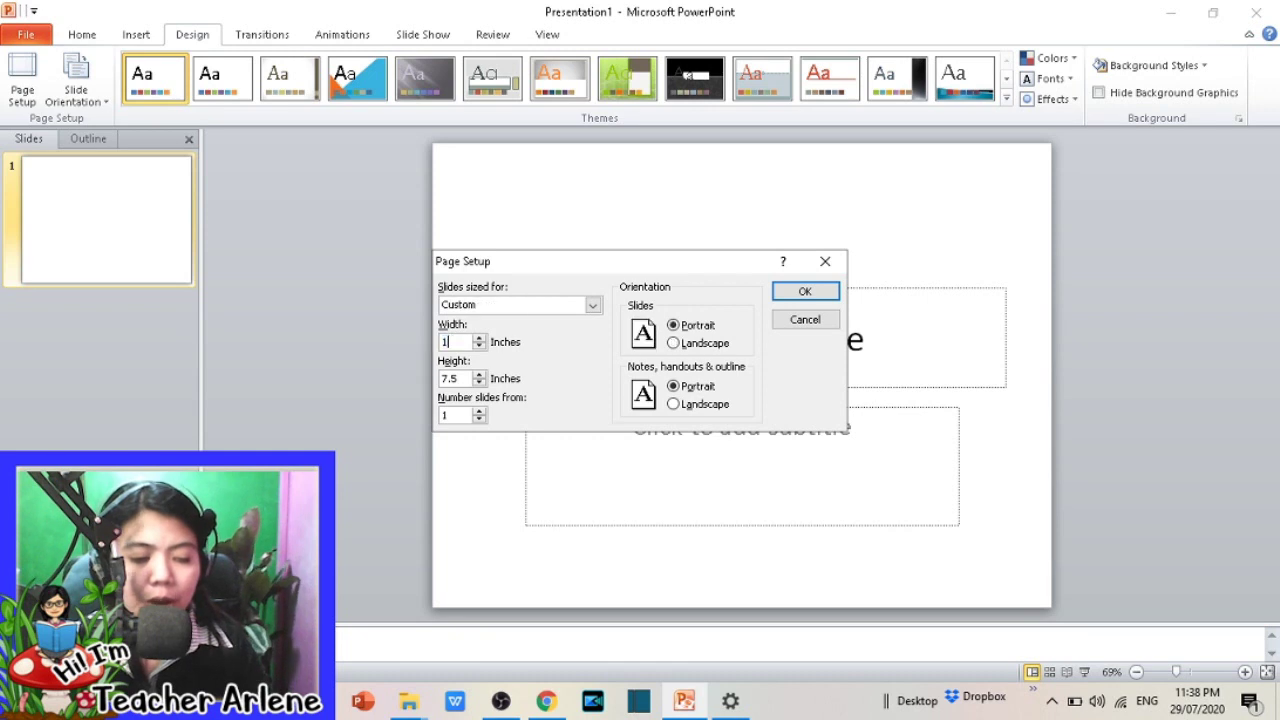
{"action": "type", "text": "6"}
{"action": "double_click", "coordinate": [469, 380]}
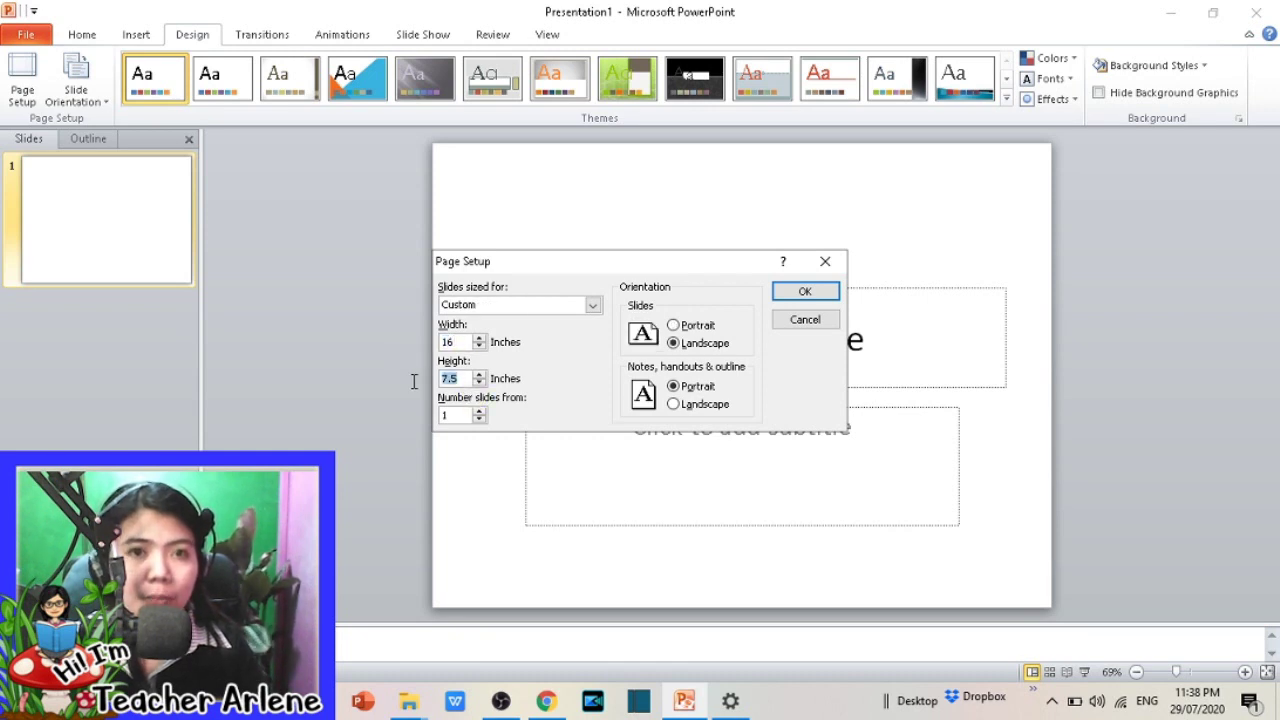
{"action": "left_click", "coordinate": [822, 292]}
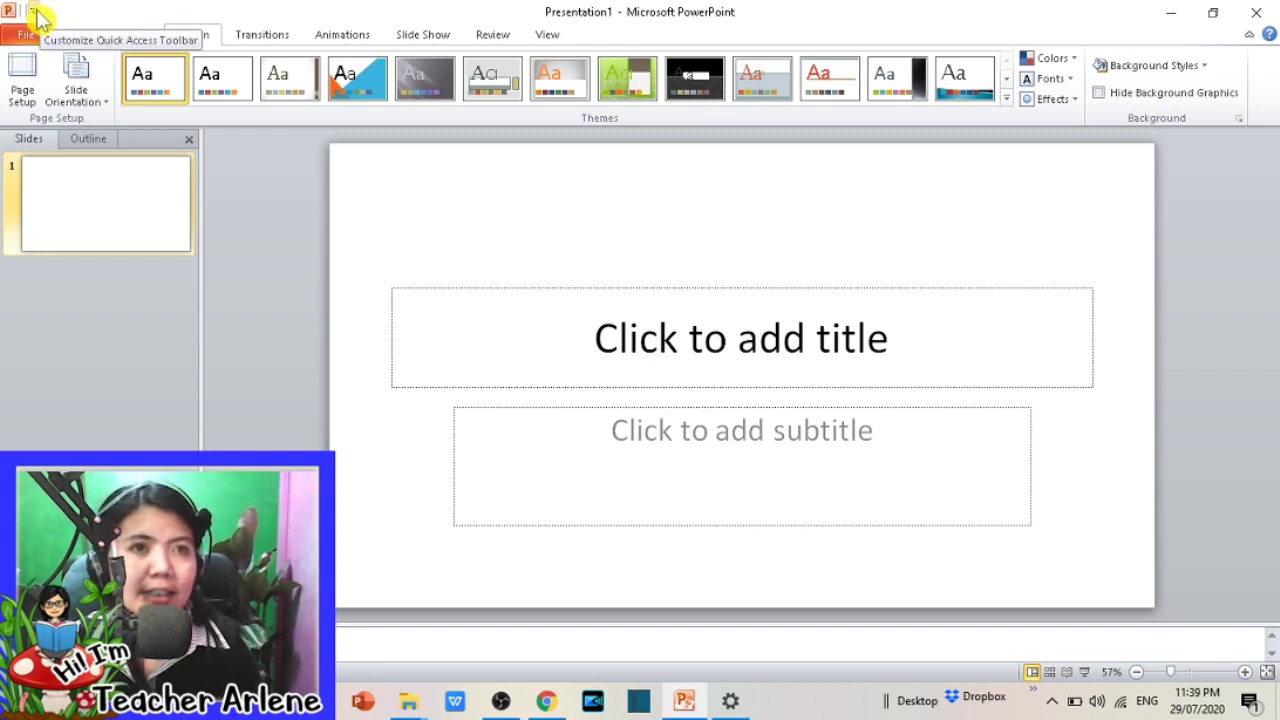
Step: Add New, Open, Save, E-mail, Quick Print and Print Preview to the Quick Access Toolbar
{"action": "left_click", "coordinate": [34, 12]}
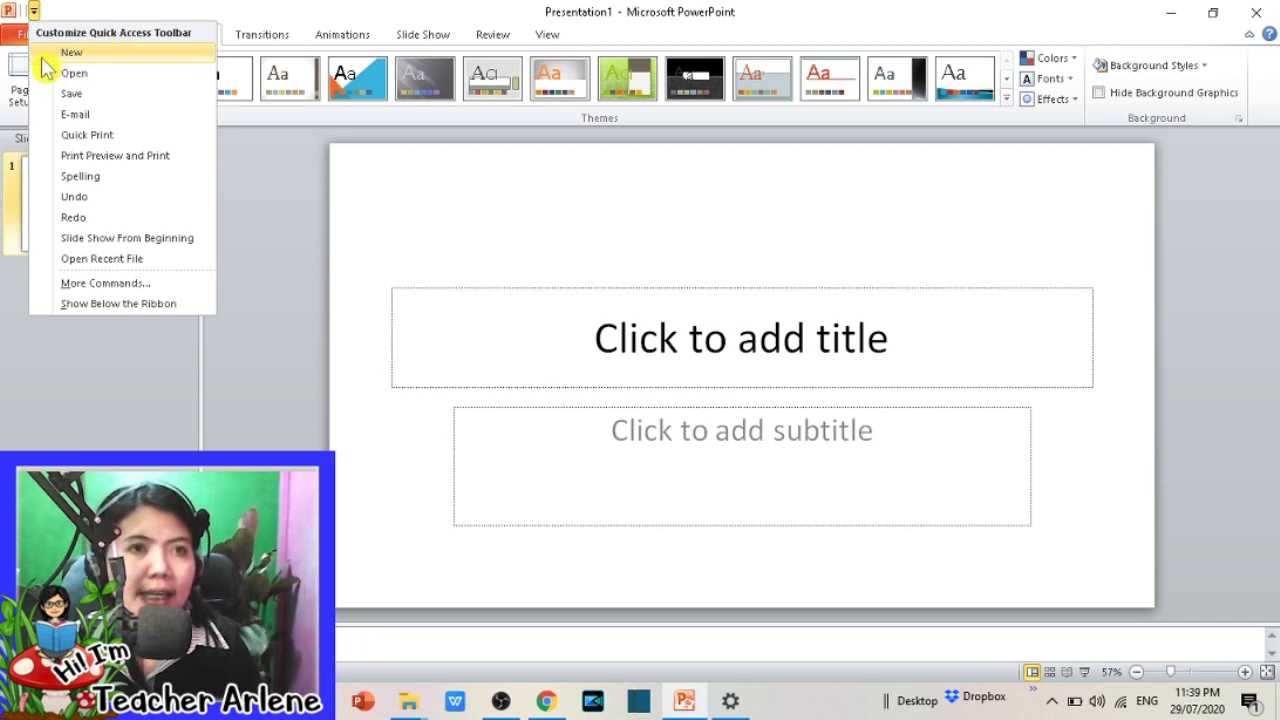
{"action": "left_click", "coordinate": [45, 54]}
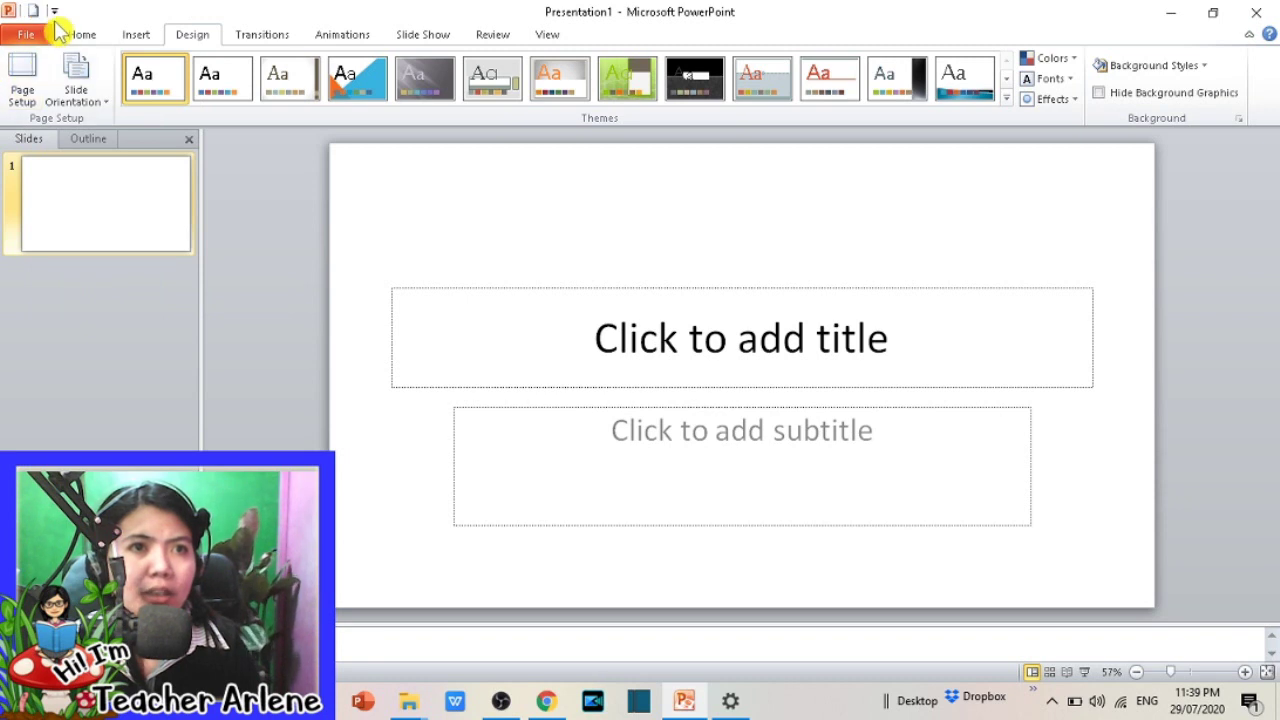
{"action": "left_click", "coordinate": [55, 11]}
{"action": "left_click", "coordinate": [84, 74]}
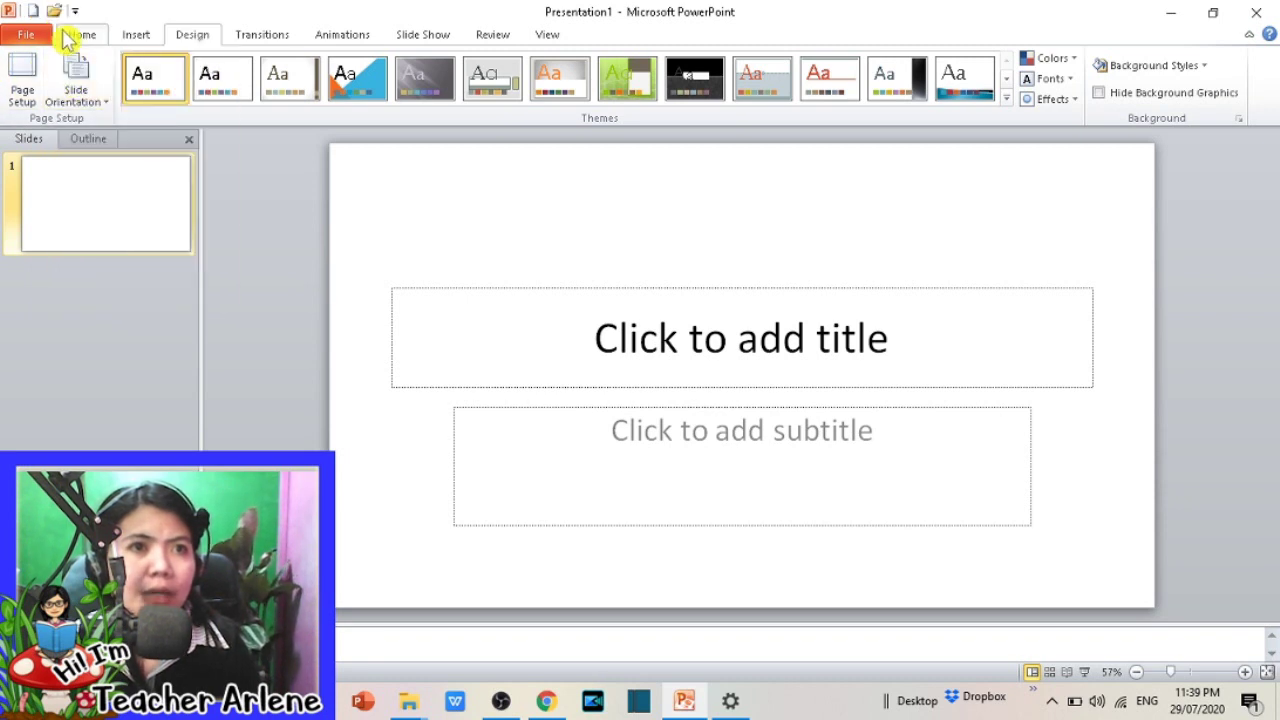
{"action": "left_click", "coordinate": [74, 11]}
{"action": "left_click", "coordinate": [86, 93]}
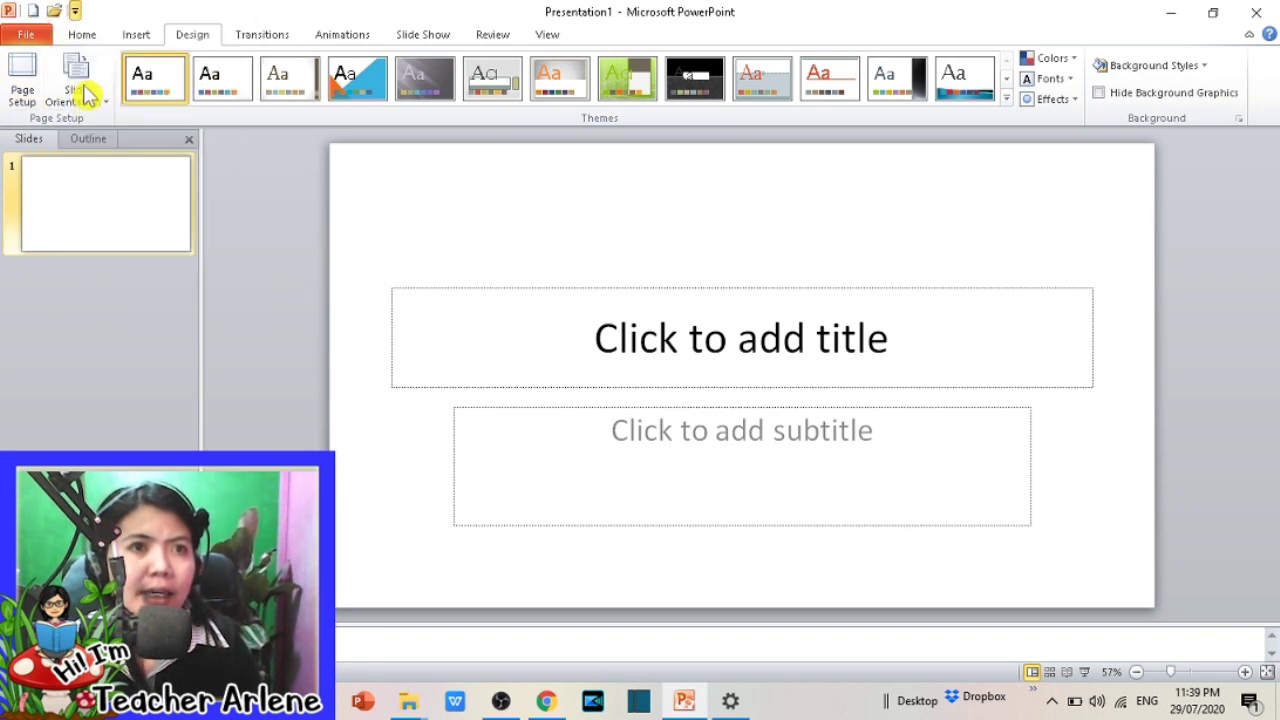
{"action": "left_click", "coordinate": [97, 12]}
{"action": "left_click", "coordinate": [112, 130]}
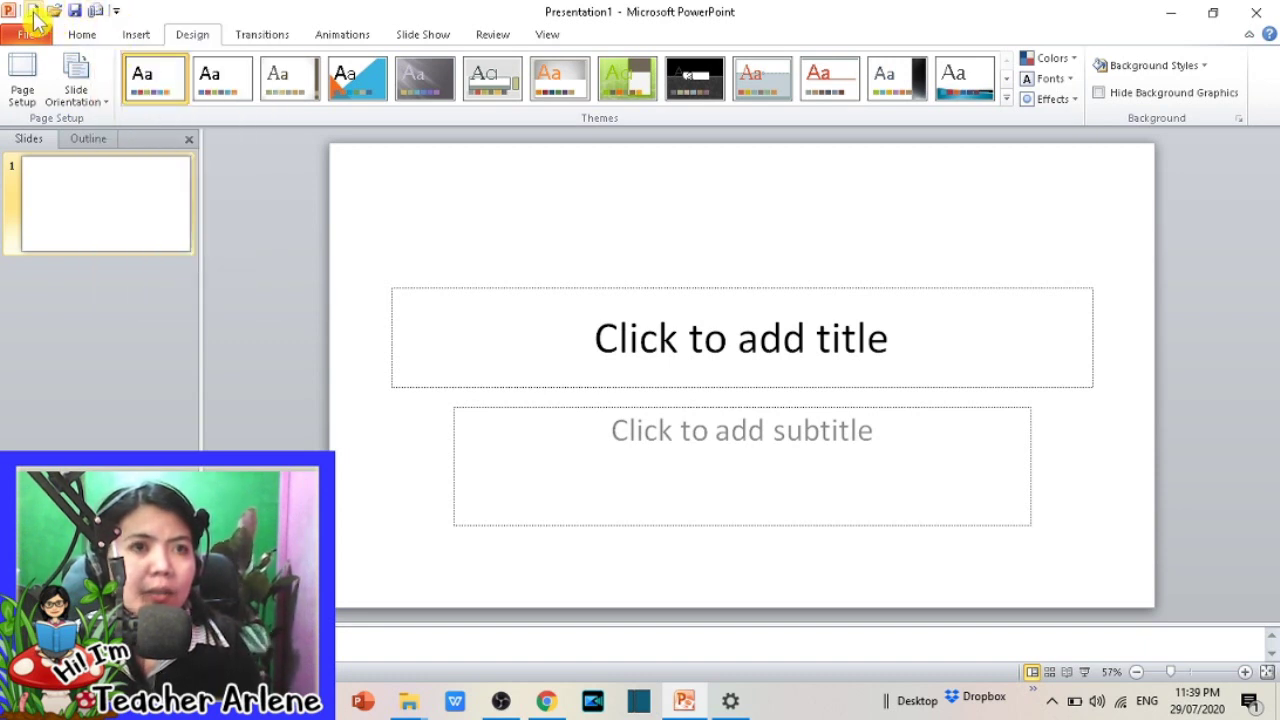
{"action": "left_click", "coordinate": [116, 11]}
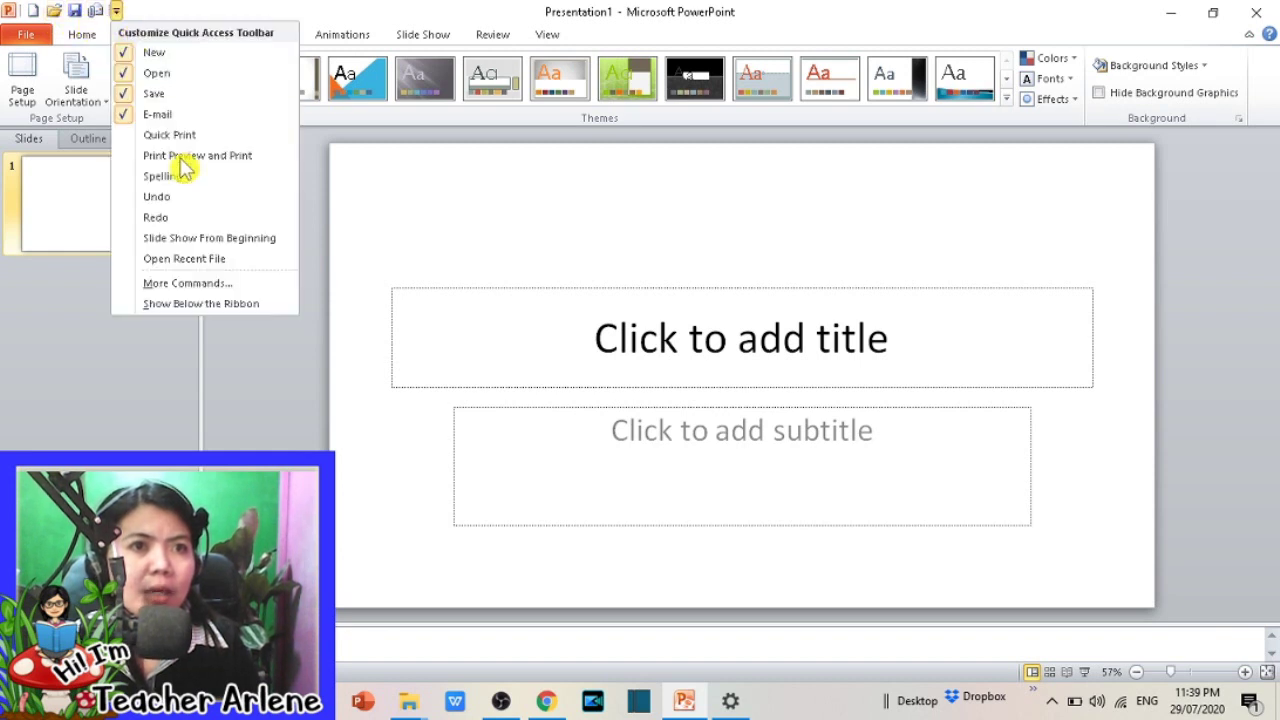
{"action": "left_click", "coordinate": [133, 137]}
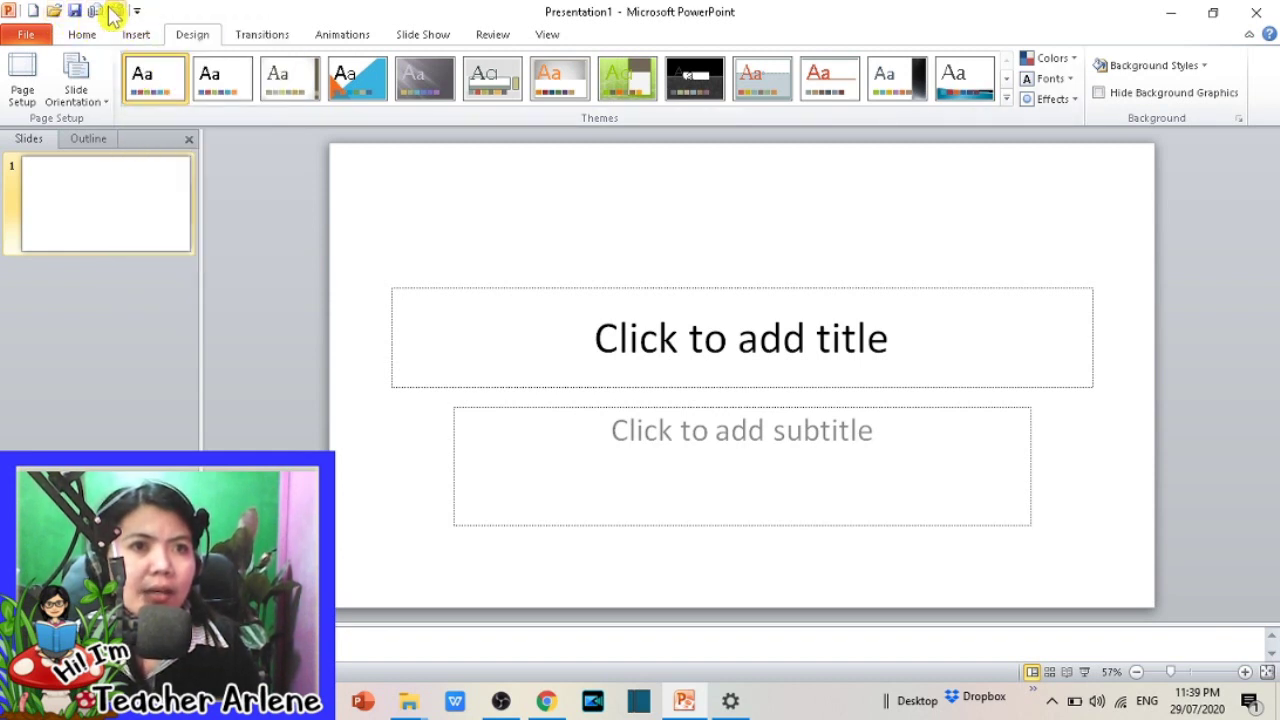
{"action": "left_click", "coordinate": [137, 14]}
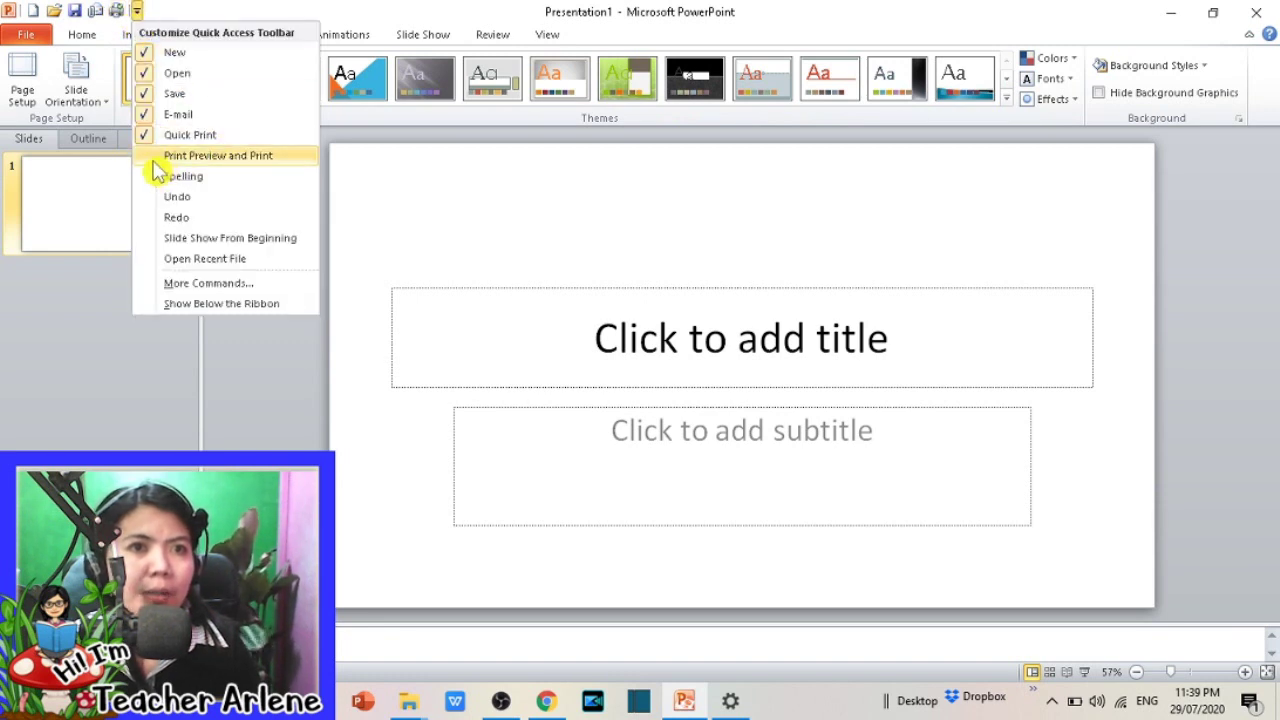
{"action": "left_click", "coordinate": [160, 160]}
Step: Add Spelling, Undo, Redo, Slide Show From Beginning and Open Recent File to the toolbar
{"action": "left_click", "coordinate": [157, 11]}
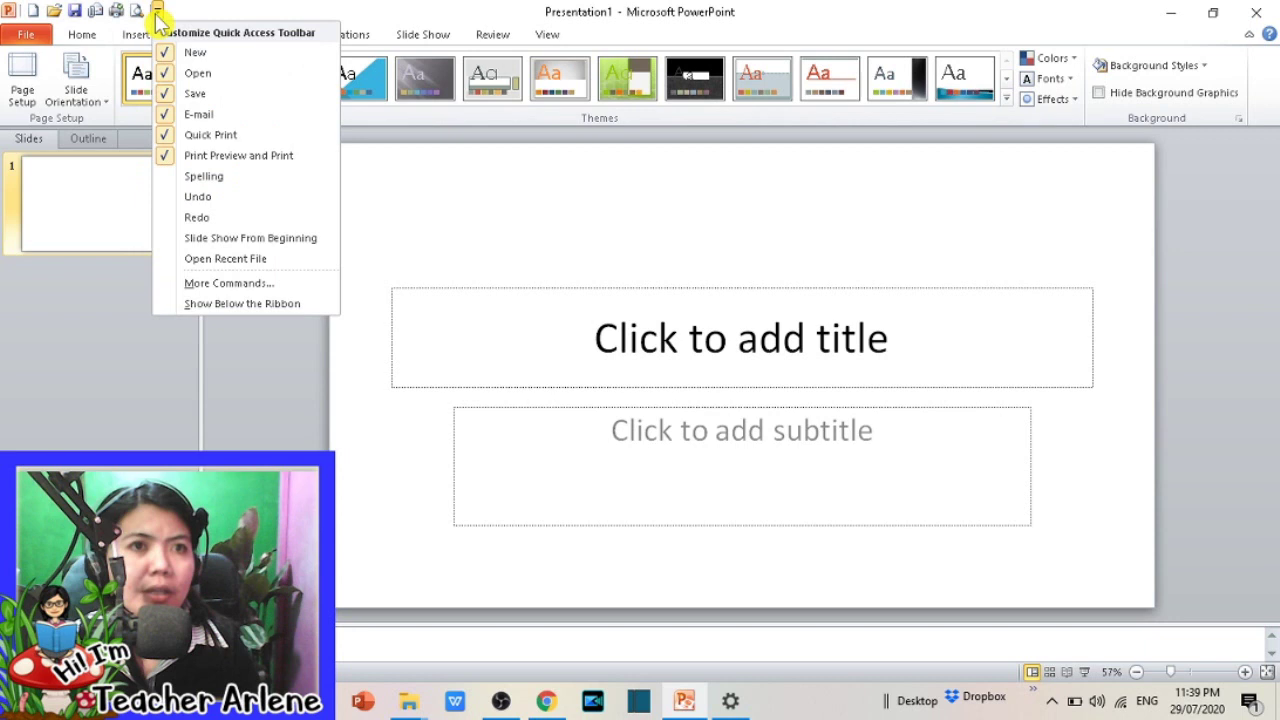
{"action": "left_click", "coordinate": [172, 176]}
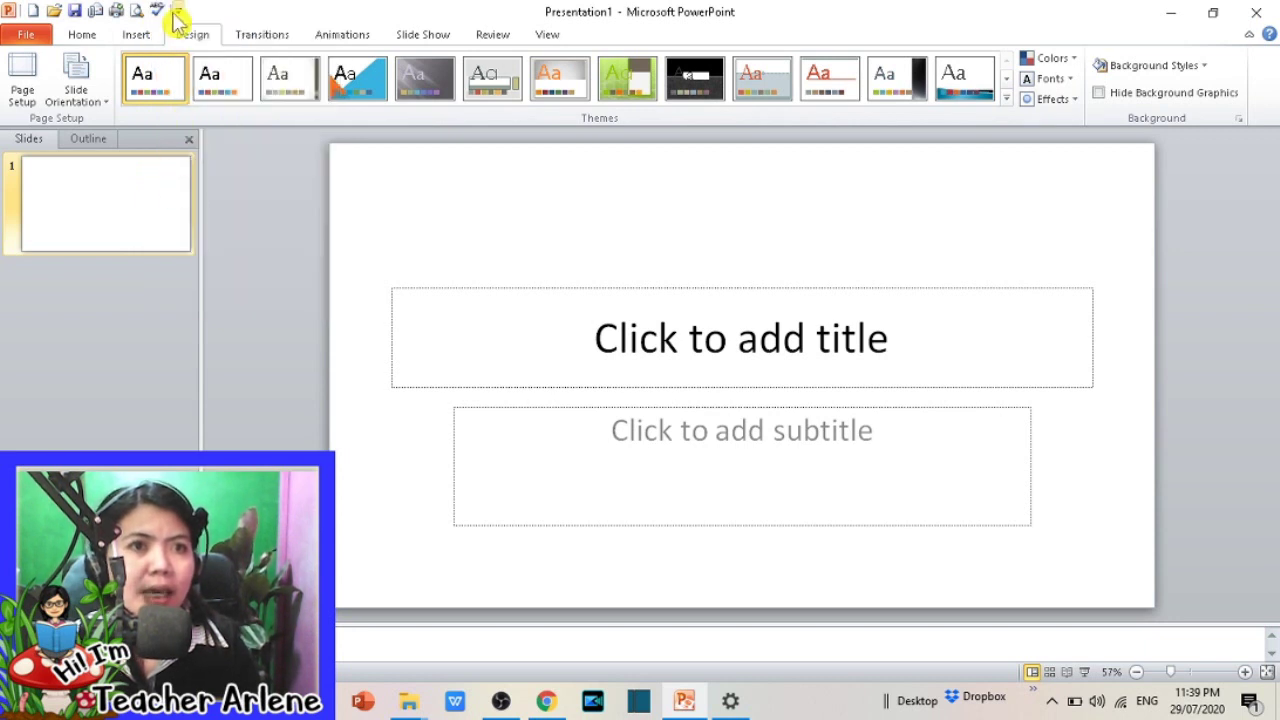
{"action": "left_click", "coordinate": [178, 10]}
{"action": "left_click", "coordinate": [197, 202]}
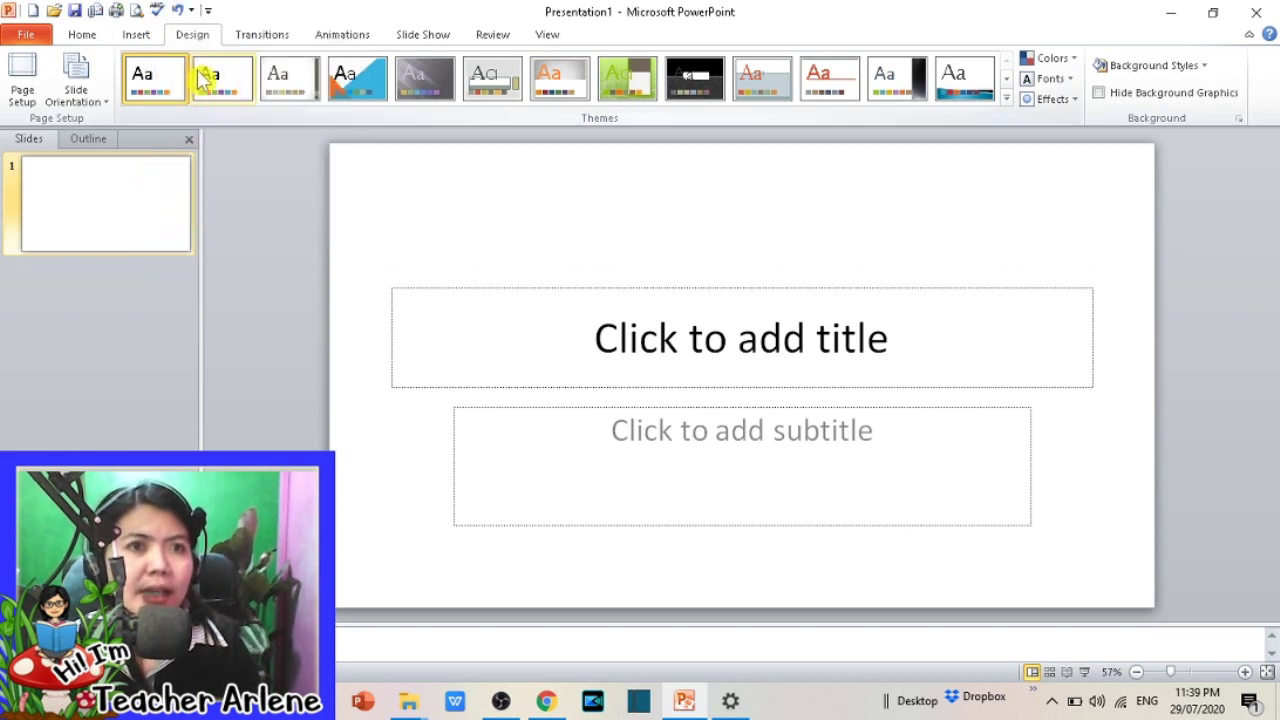
{"action": "left_click", "coordinate": [207, 11]}
{"action": "left_click", "coordinate": [226, 220]}
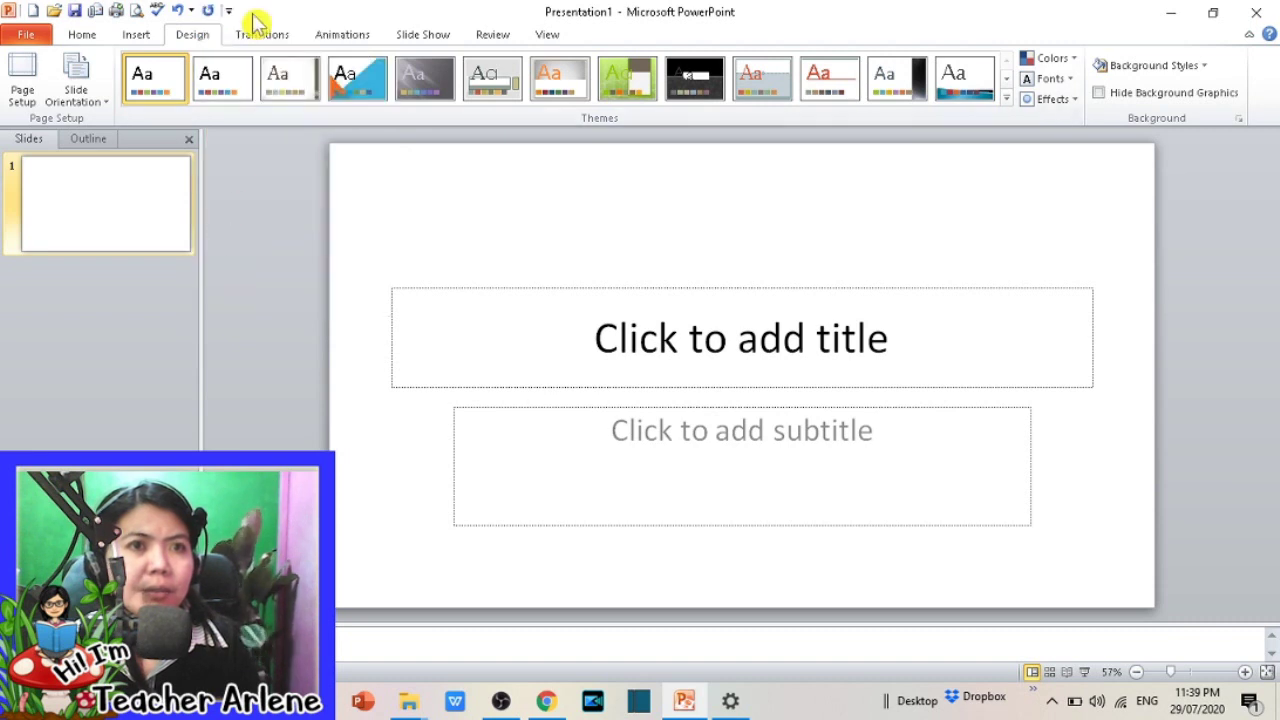
{"action": "left_click", "coordinate": [228, 10]}
{"action": "left_click", "coordinate": [246, 240]}
{"action": "left_click", "coordinate": [249, 10]}
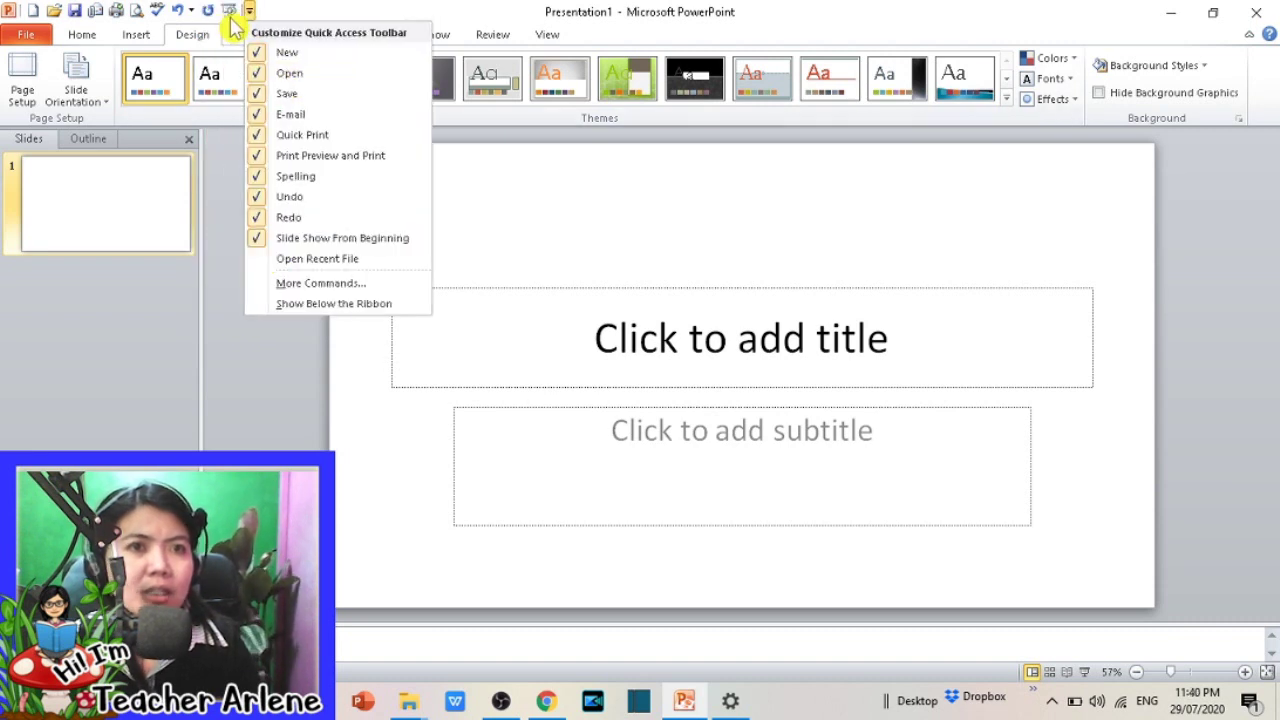
{"action": "left_click", "coordinate": [266, 259]}
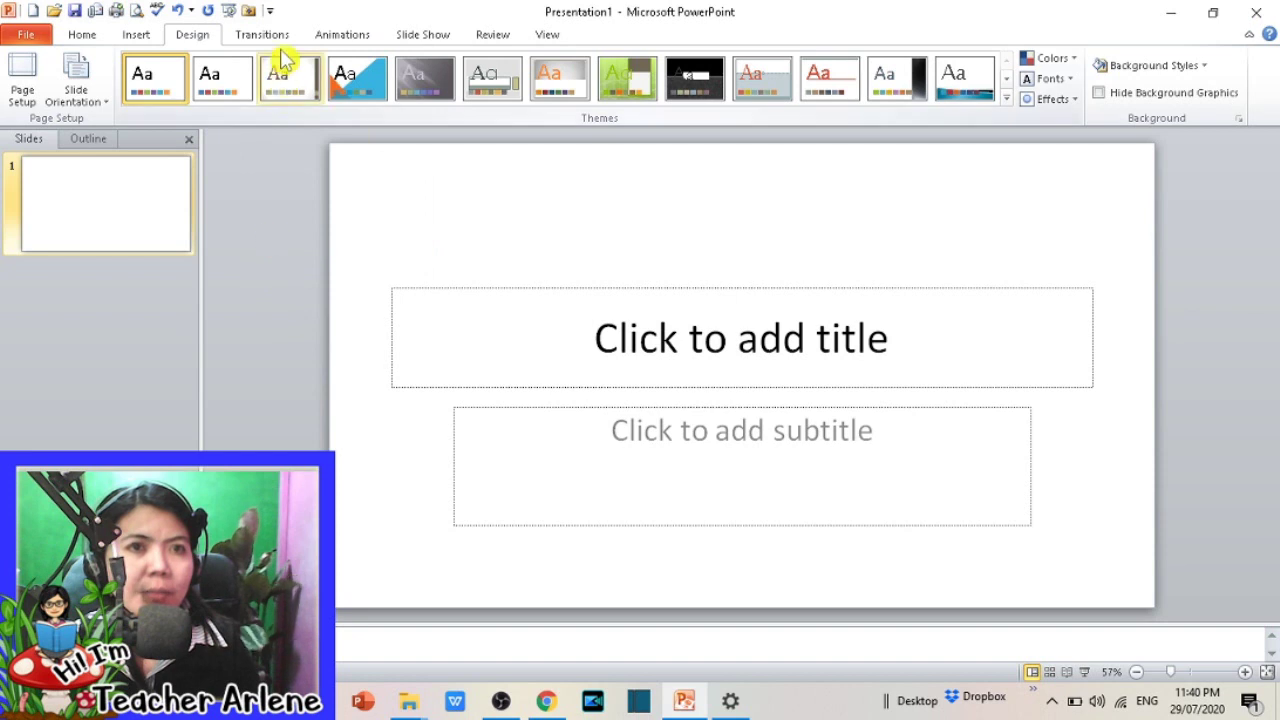
Step: Look over the full Quick Access Toolbar settings under More Commands, then close them
{"action": "left_click", "coordinate": [270, 12]}
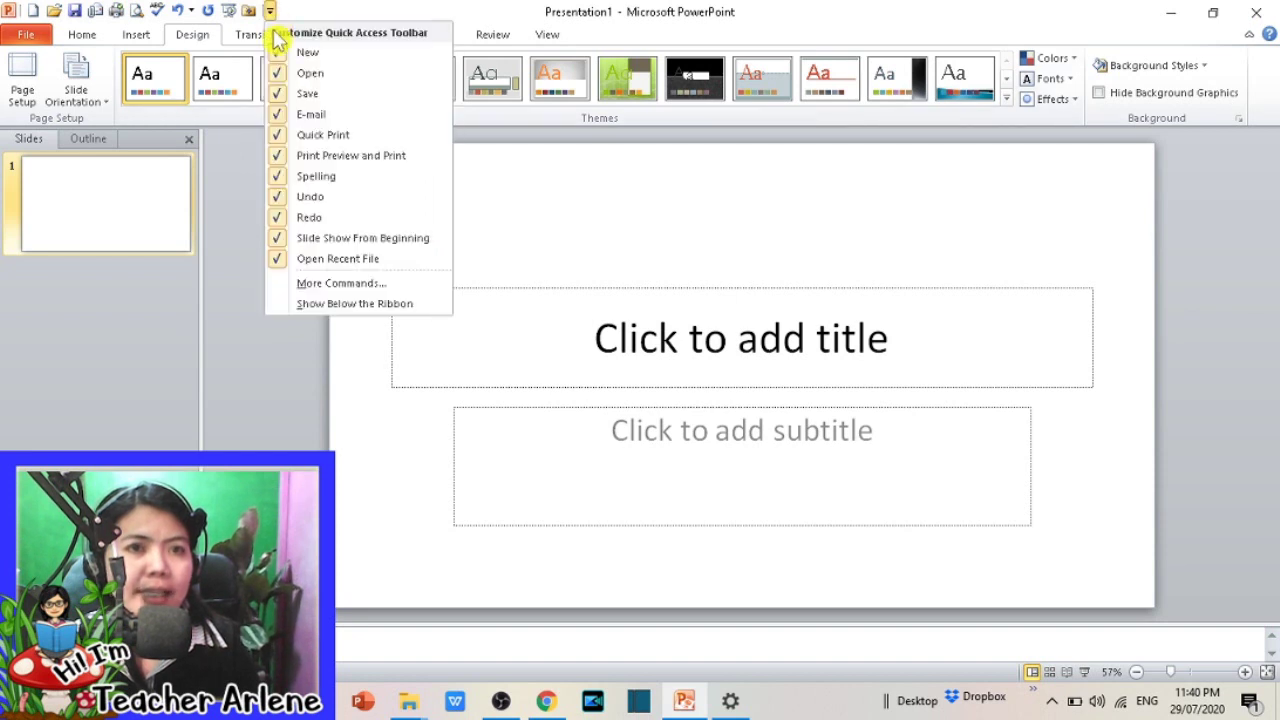
{"action": "left_click", "coordinate": [284, 287]}
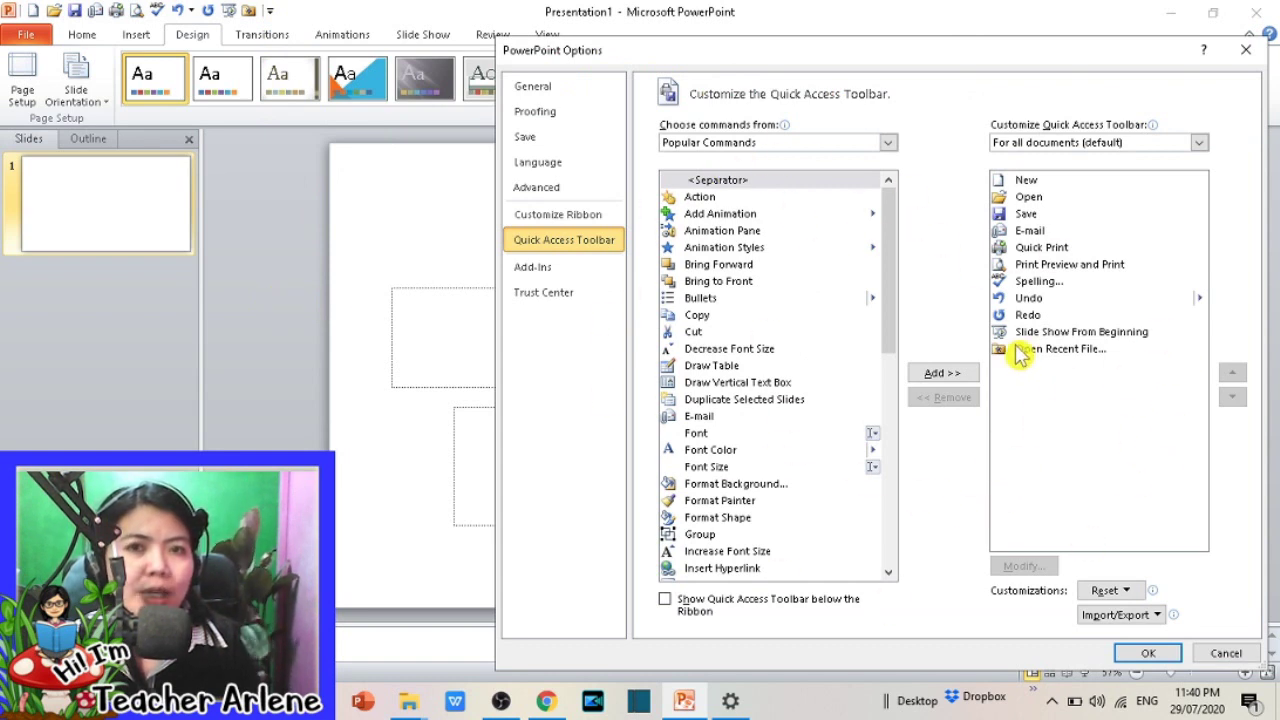
{"action": "left_click", "coordinate": [1147, 653]}
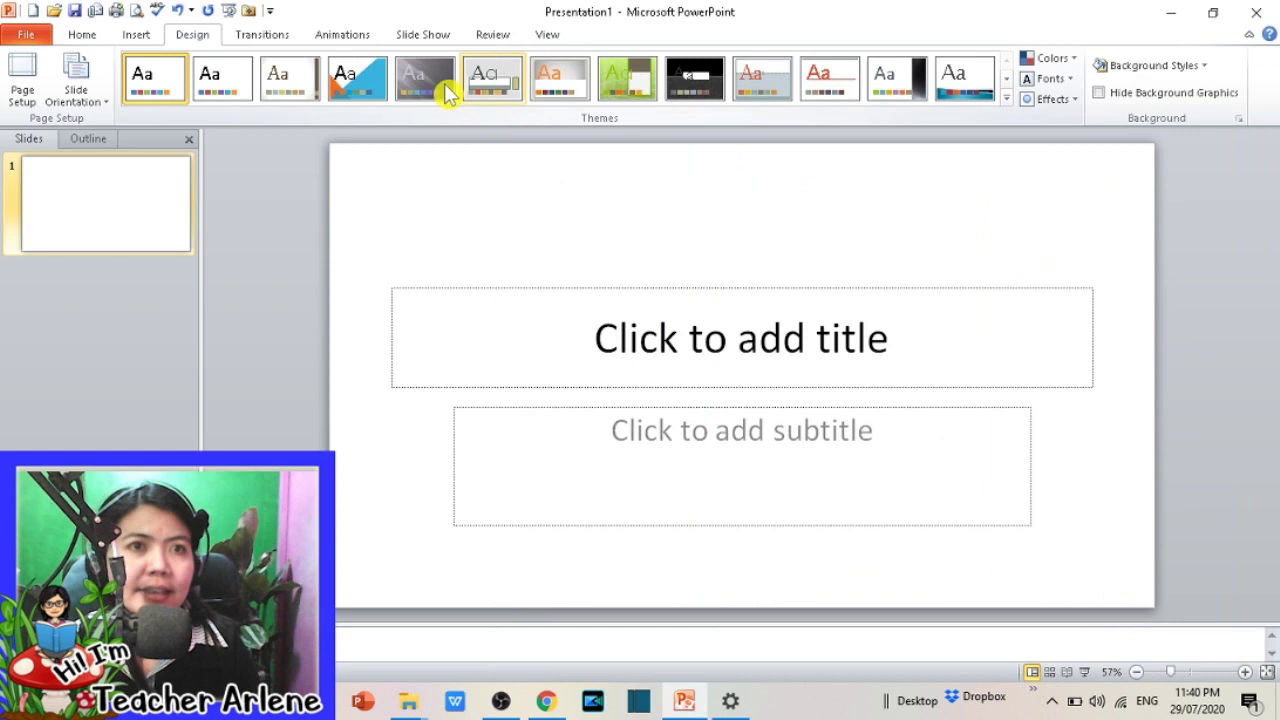
Step: Move the Quick Access Toolbar below the ribbon, then back above it
{"action": "left_click", "coordinate": [269, 10]}
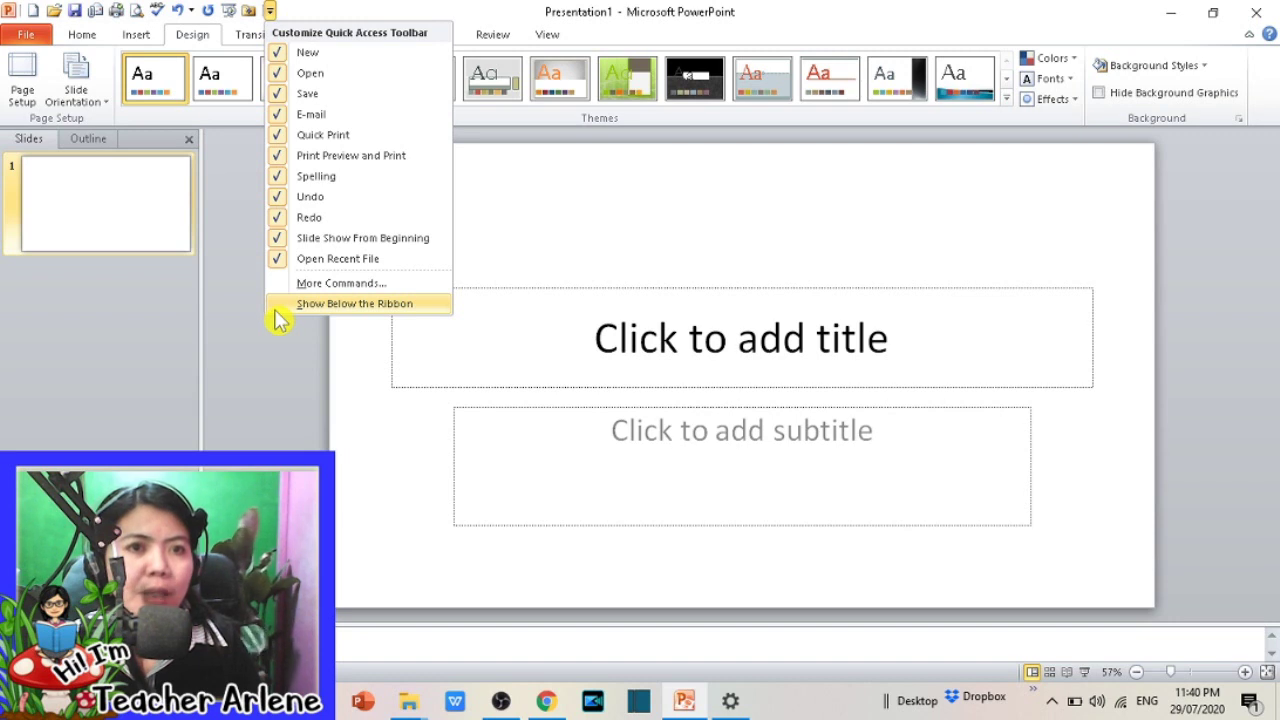
{"action": "left_click", "coordinate": [276, 308]}
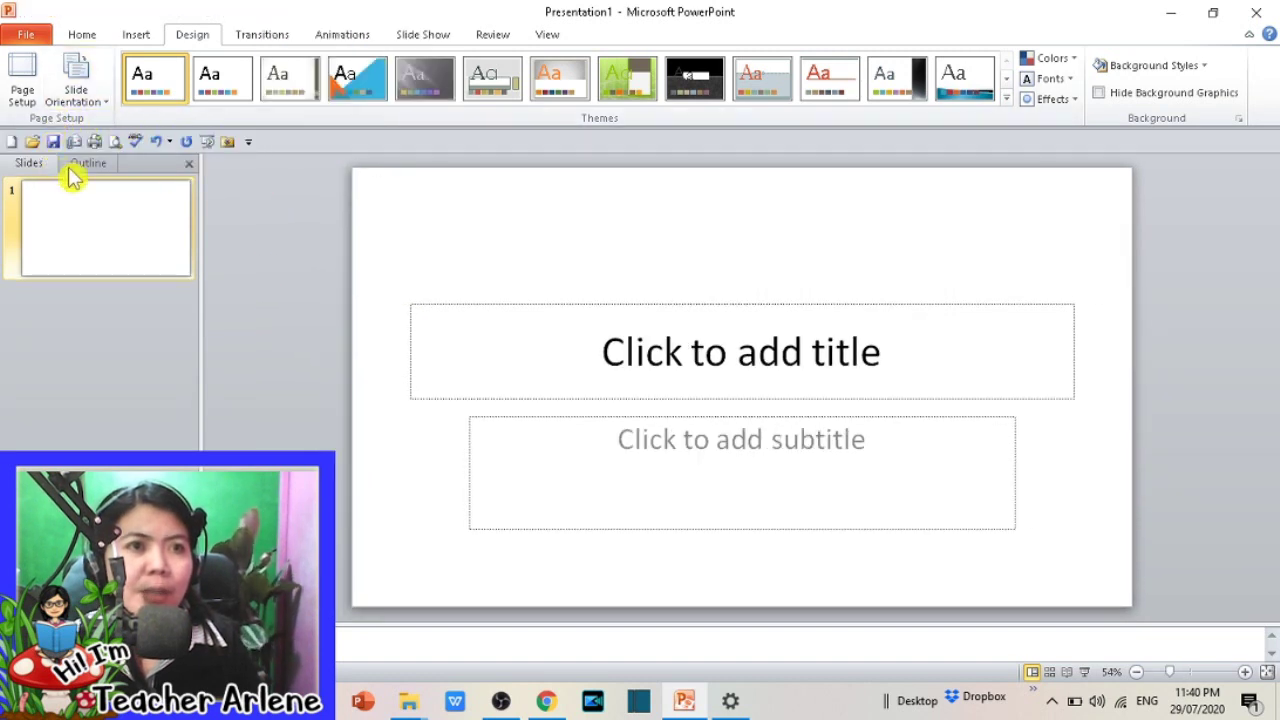
{"action": "left_click", "coordinate": [244, 141]}
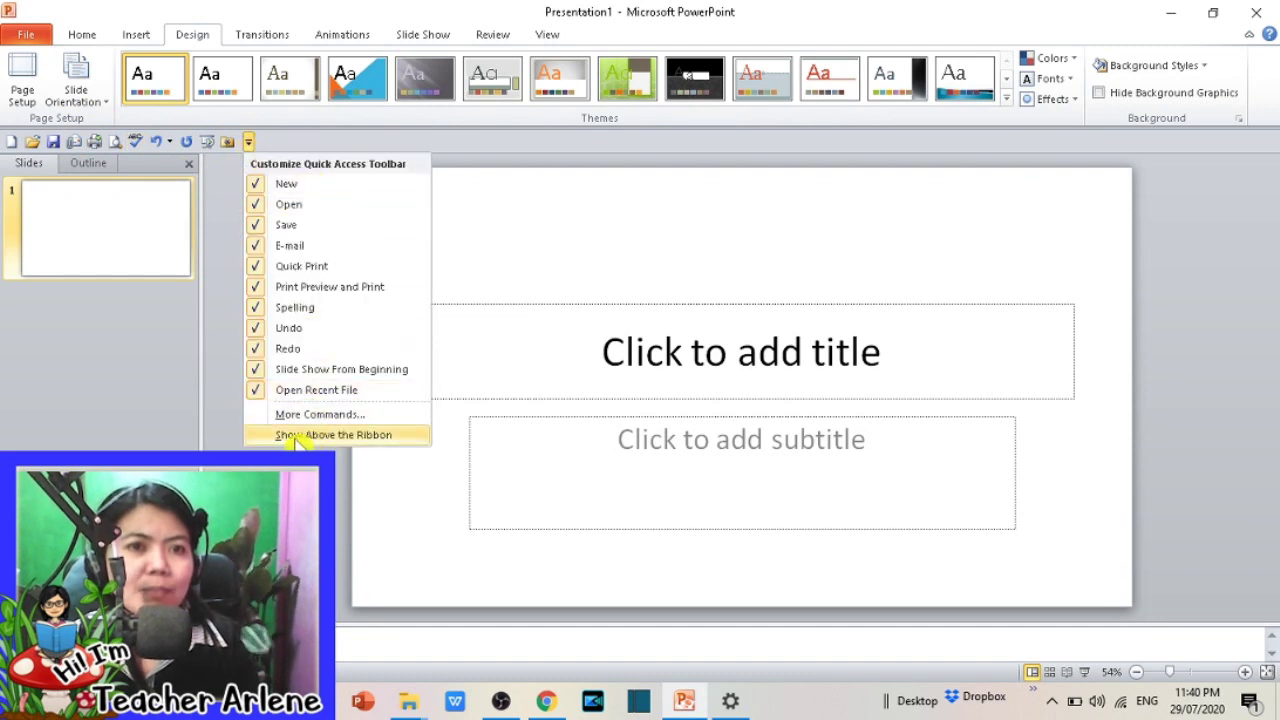
{"action": "left_click", "coordinate": [300, 438]}
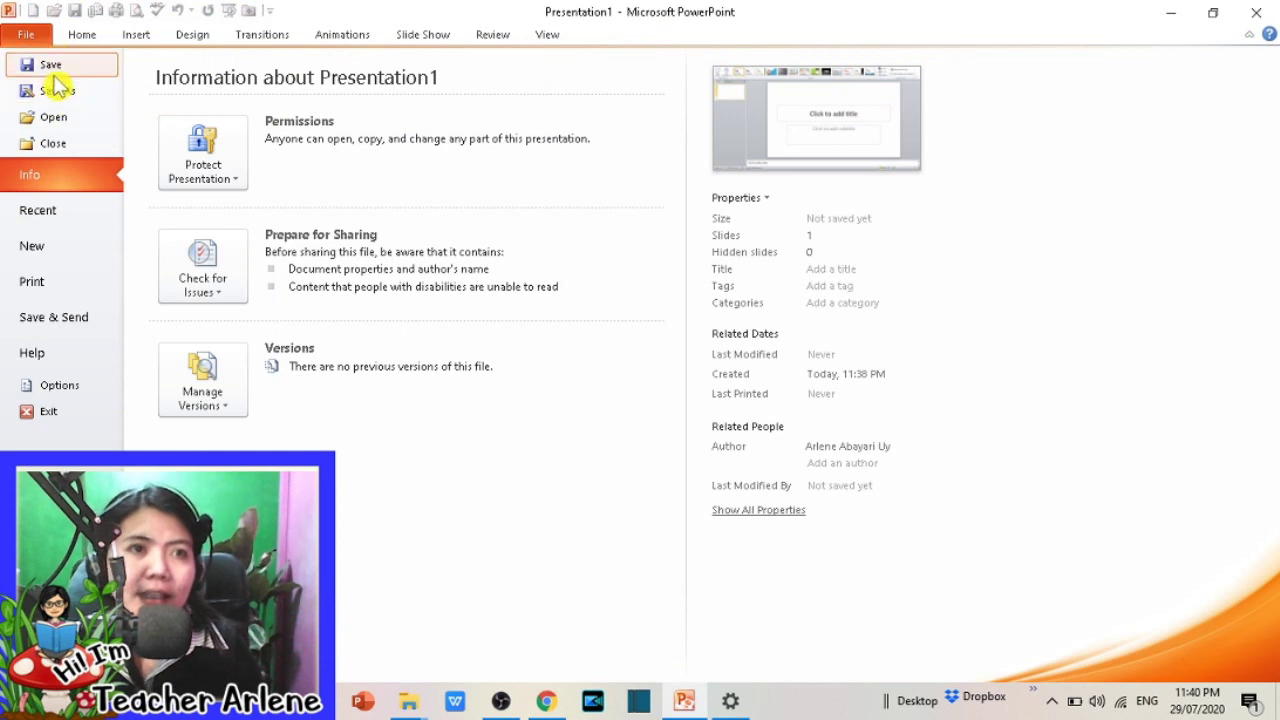
Step: Save the presentation in Documents as 'My tutorial on PPT'
{"action": "left_click", "coordinate": [30, 38]}
{"action": "left_click", "coordinate": [30, 38]}
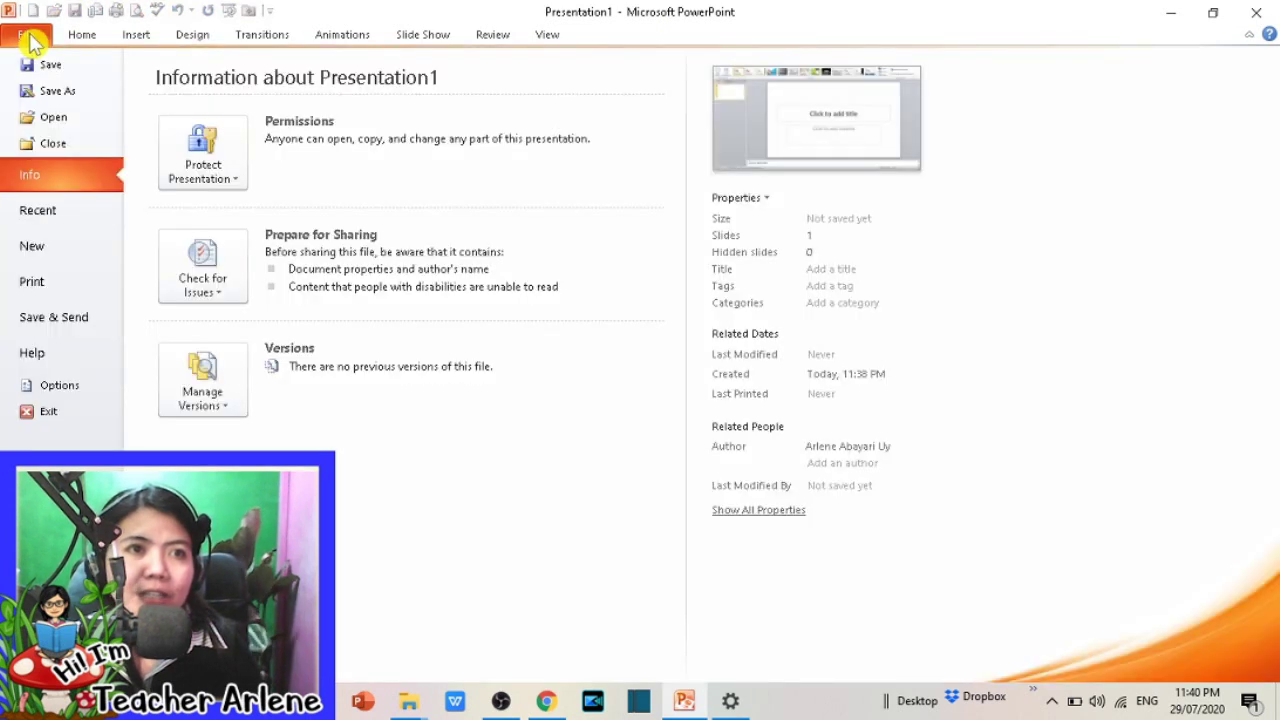
{"action": "left_click", "coordinate": [40, 60]}
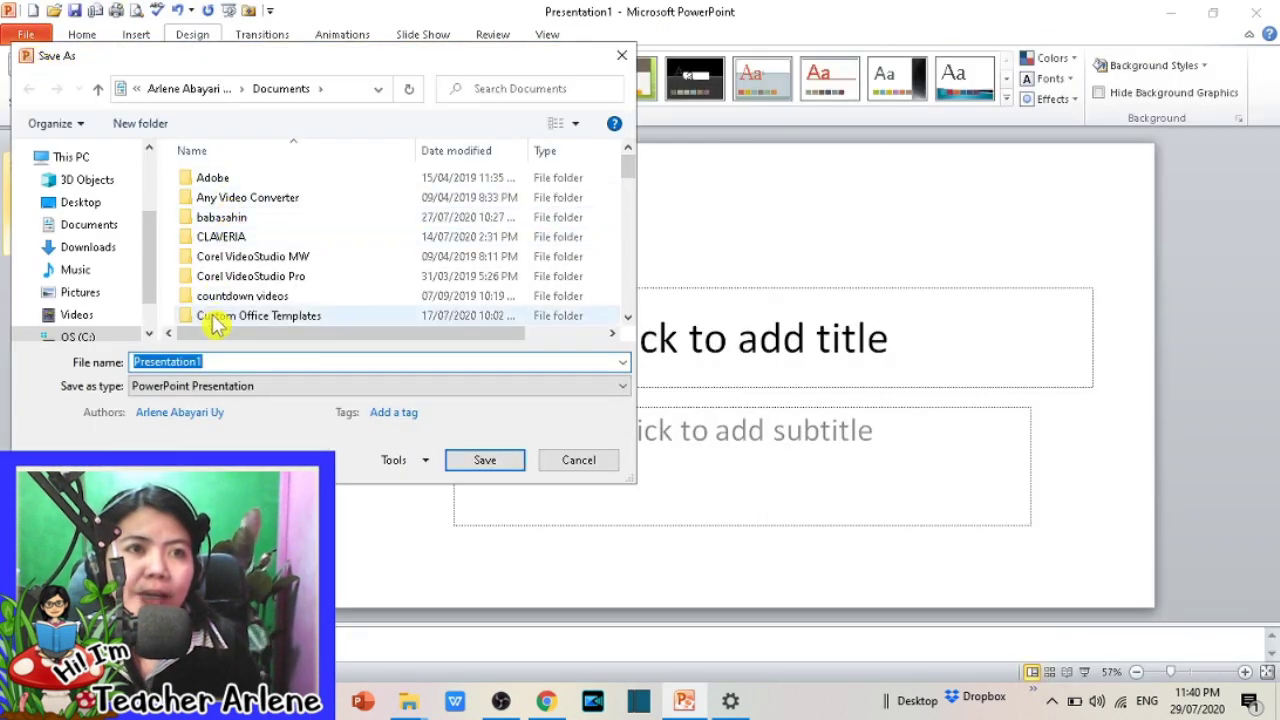
{"action": "left_click", "coordinate": [238, 363]}
{"action": "double_click", "coordinate": [238, 363]}
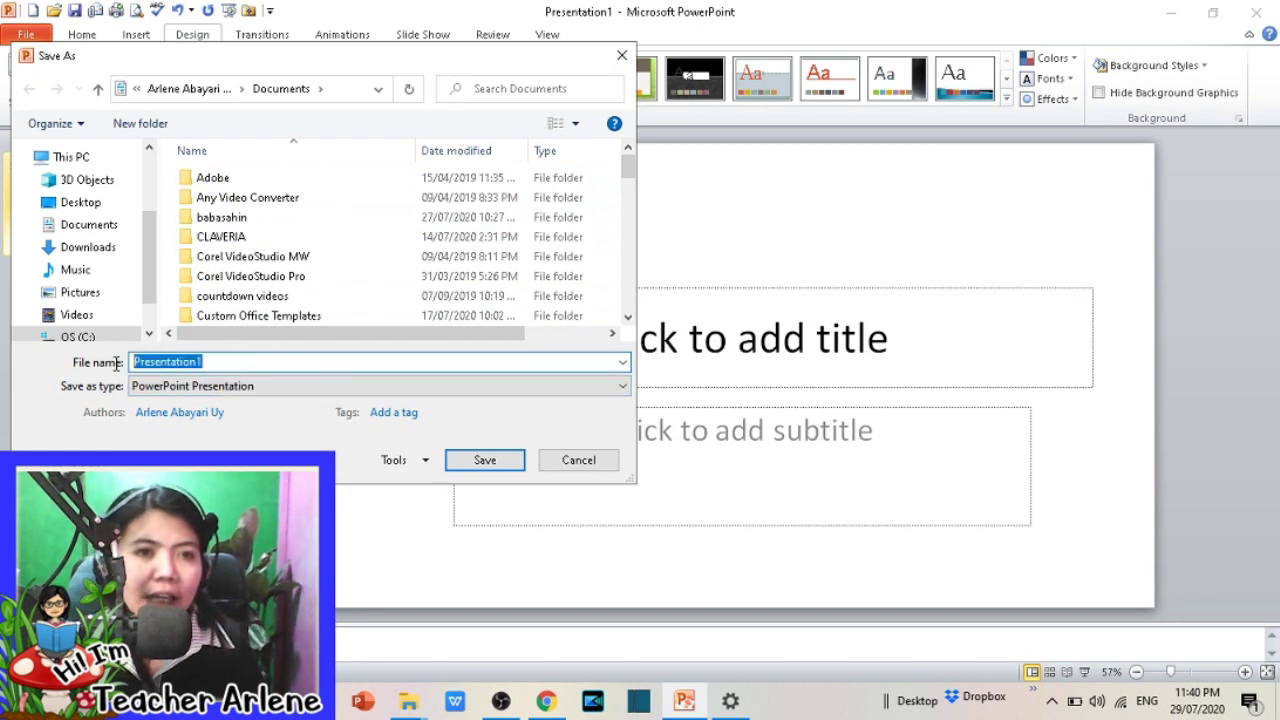
{"action": "type", "text": "My tutorial on PPT"}
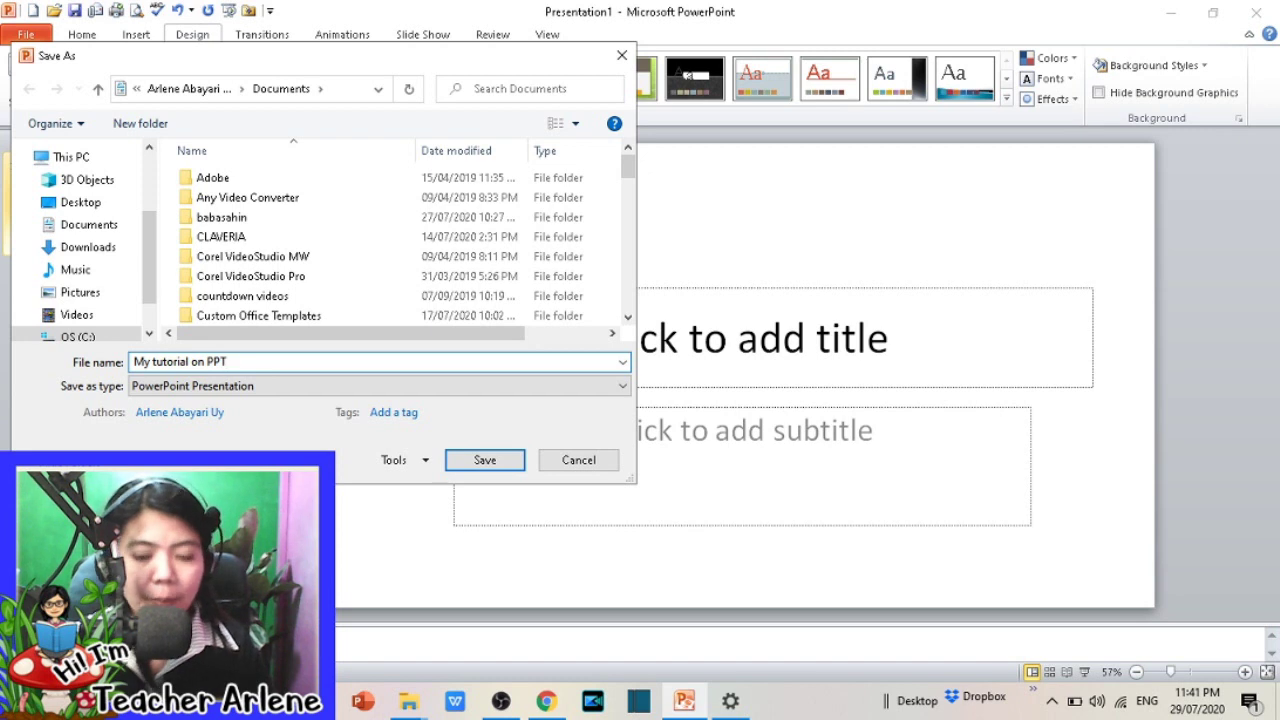
{"action": "key", "text": "Return"}
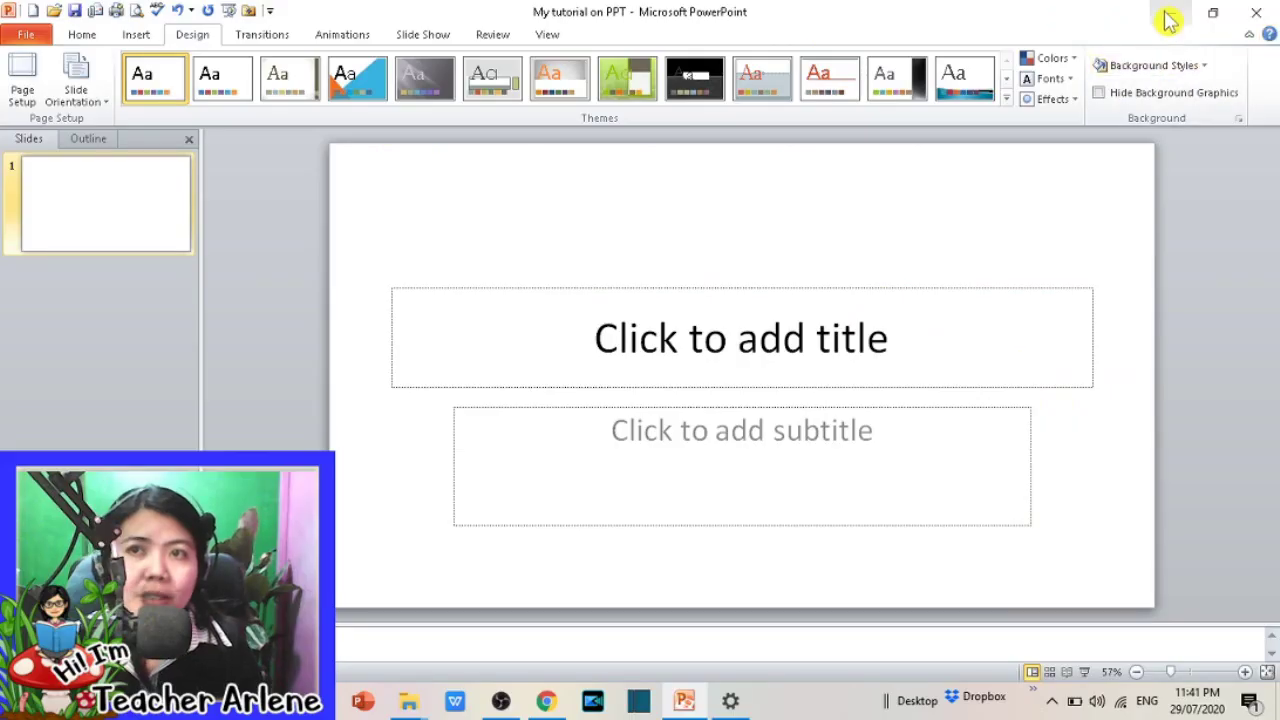
{"action": "left_click", "coordinate": [1166, 16]}
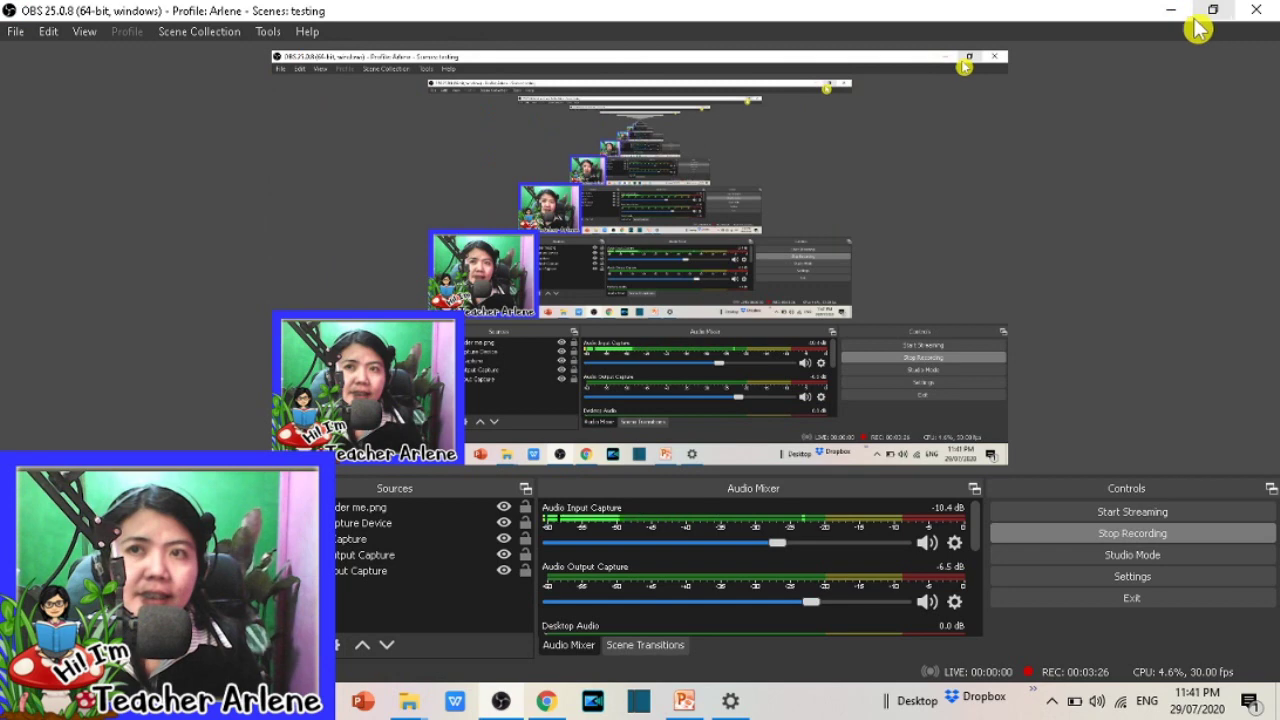
{"action": "left_click", "coordinate": [1168, 18]}
{"action": "left_click", "coordinate": [1172, 14]}
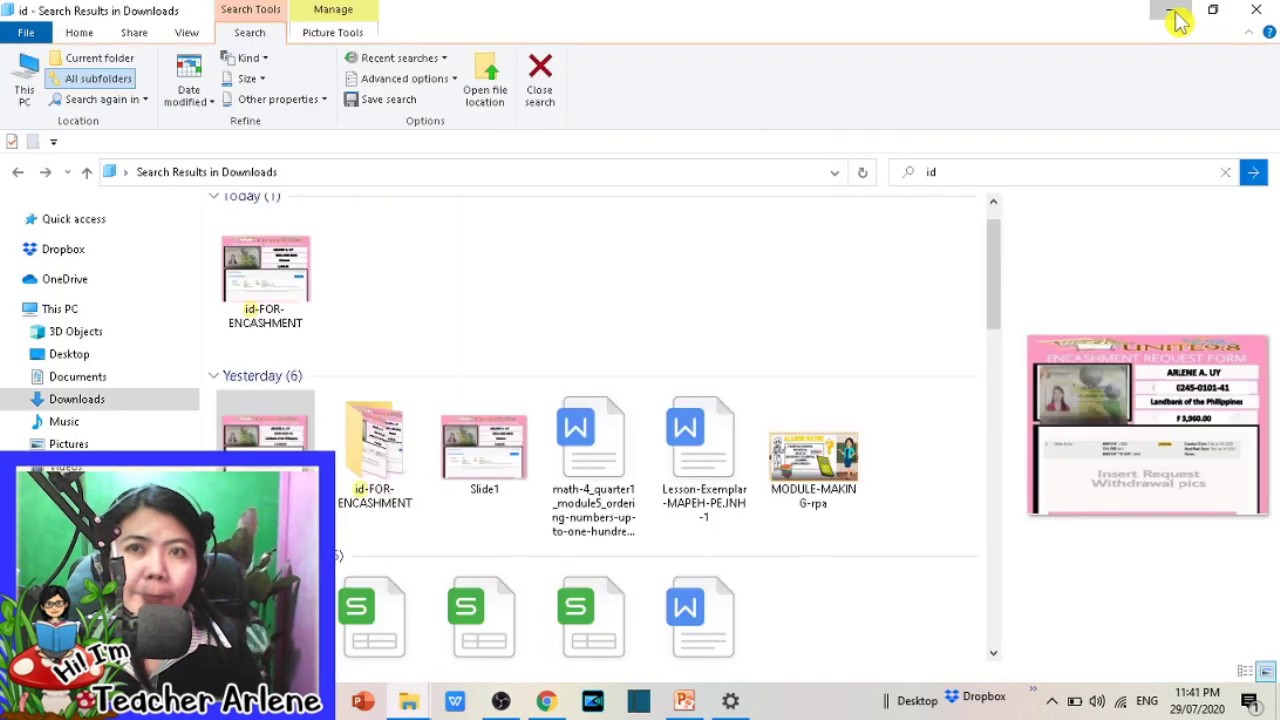
{"action": "left_click", "coordinate": [1172, 14]}
{"action": "left_click", "coordinate": [1172, 14]}
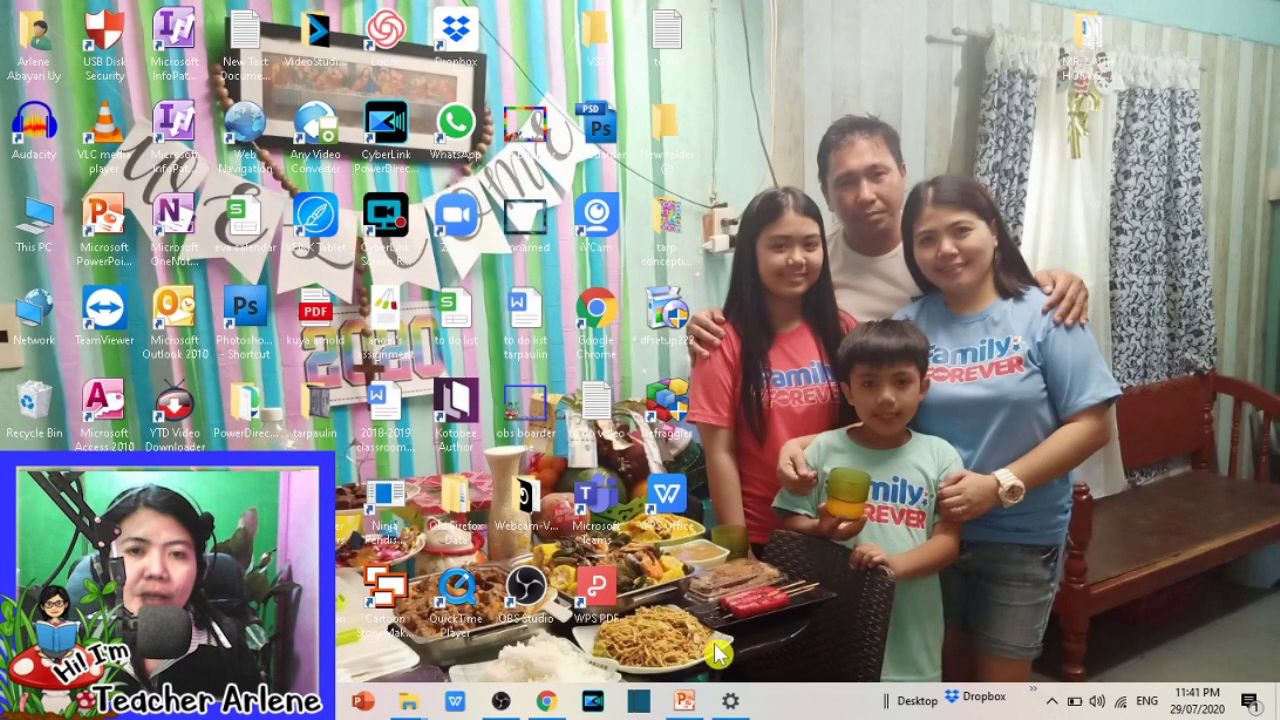
{"action": "left_click", "coordinate": [685, 698]}
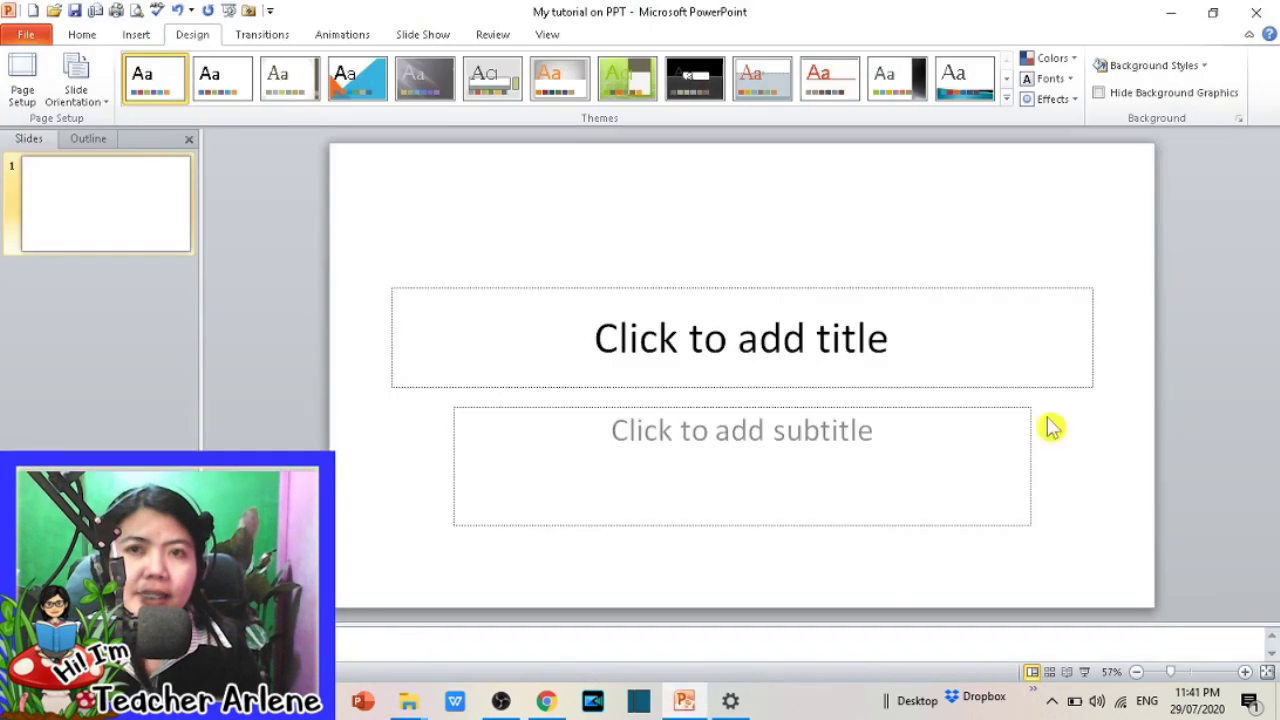
{"action": "left_click", "coordinate": [1172, 14]}
{"action": "mouse_move", "coordinate": [685, 700]}
{"action": "left_click", "coordinate": [700, 610]}
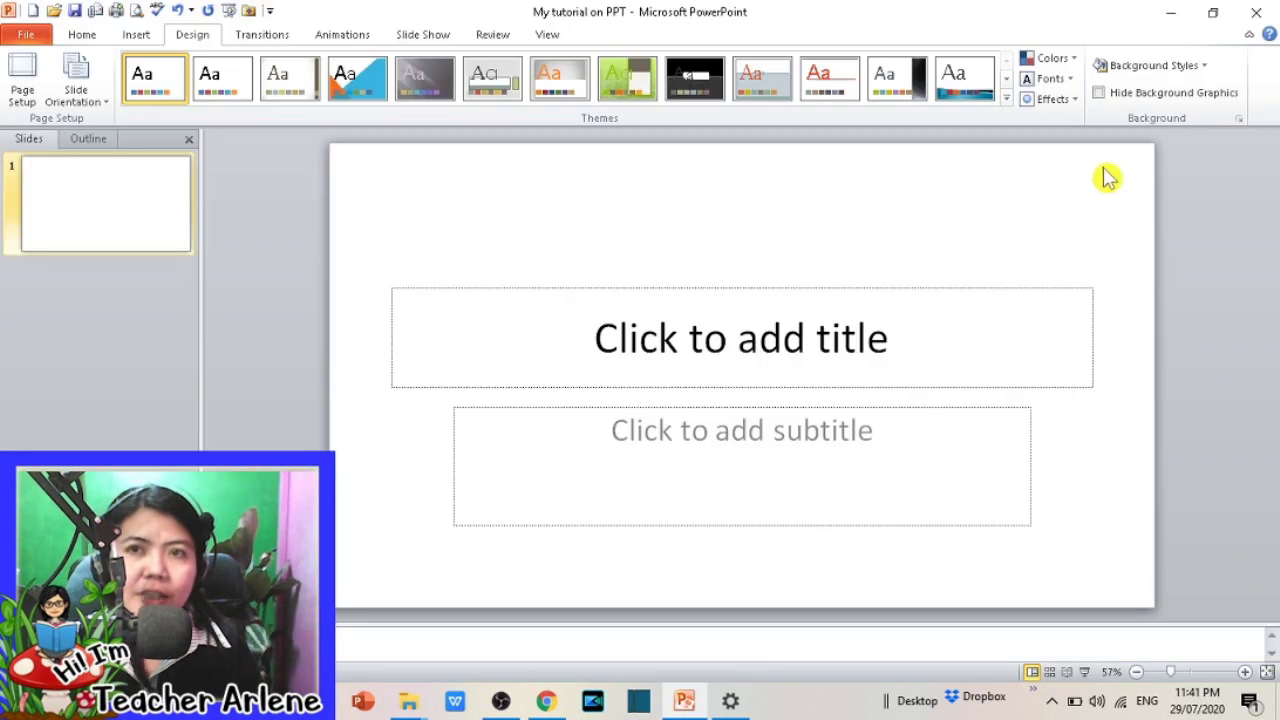
{"action": "left_click", "coordinate": [1172, 14]}
{"action": "left_click", "coordinate": [686, 612]}
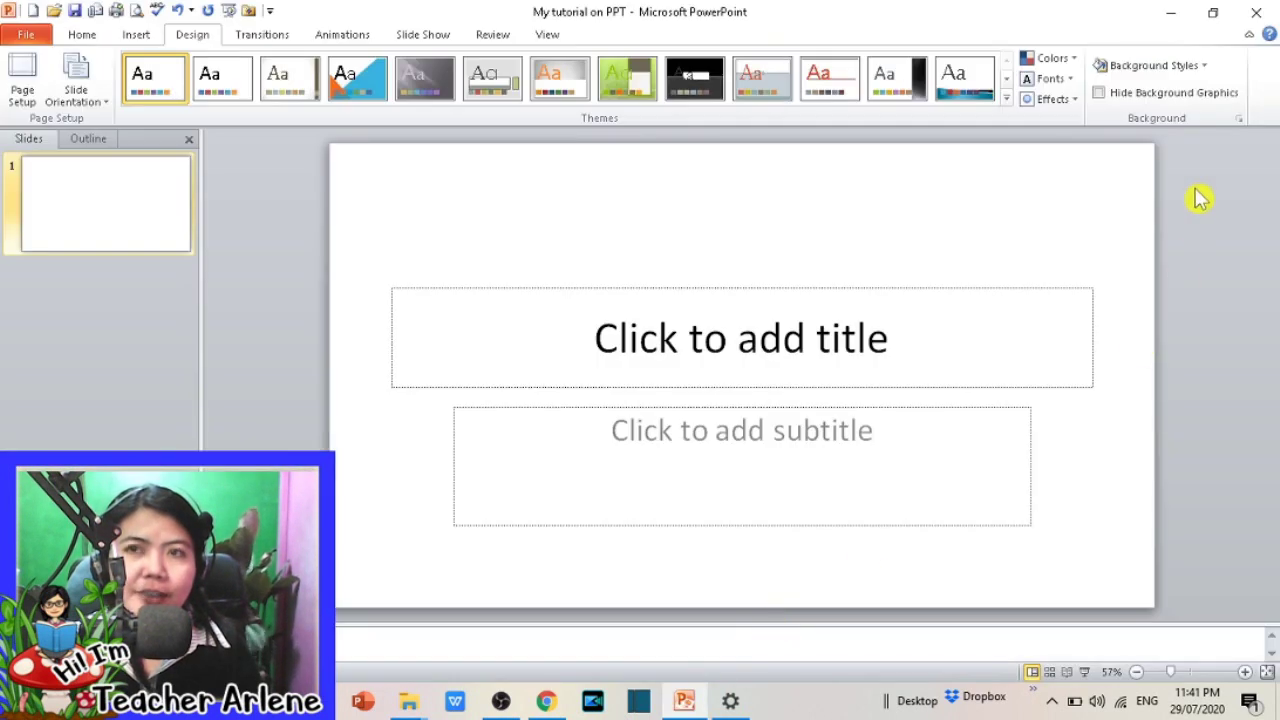
{"action": "left_click", "coordinate": [1219, 15]}
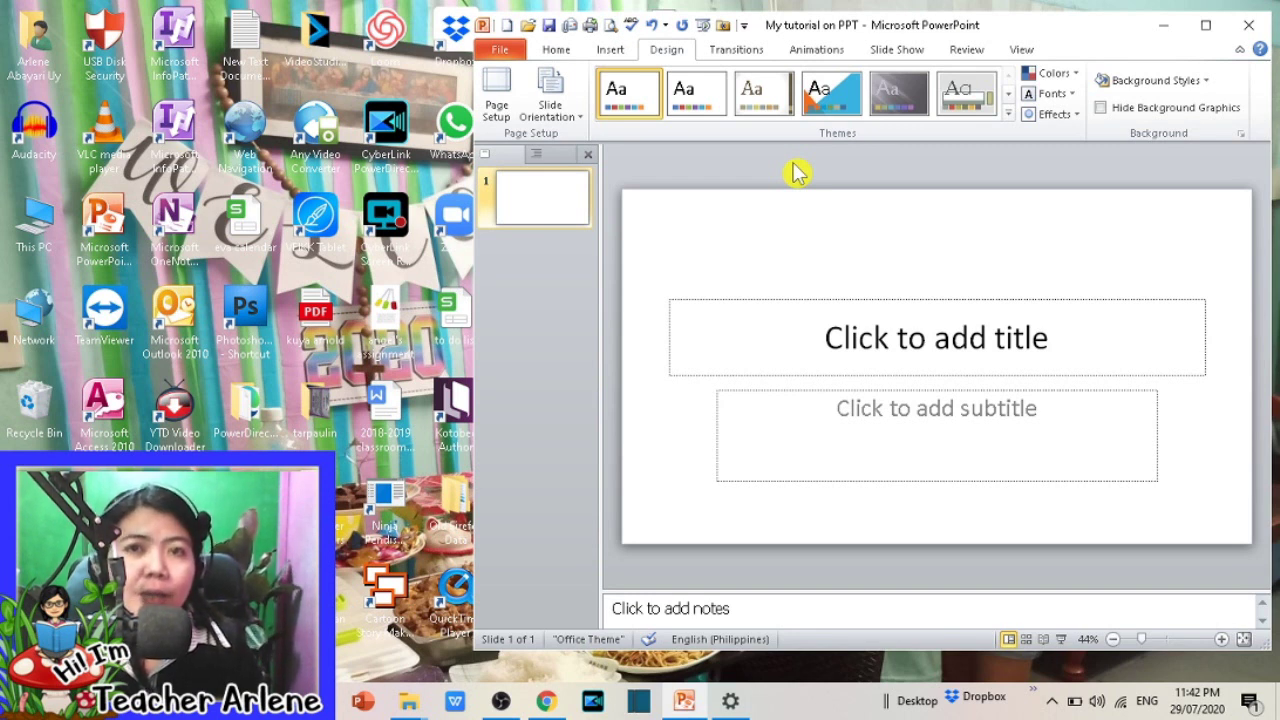
{"action": "left_click", "coordinate": [1209, 28]}
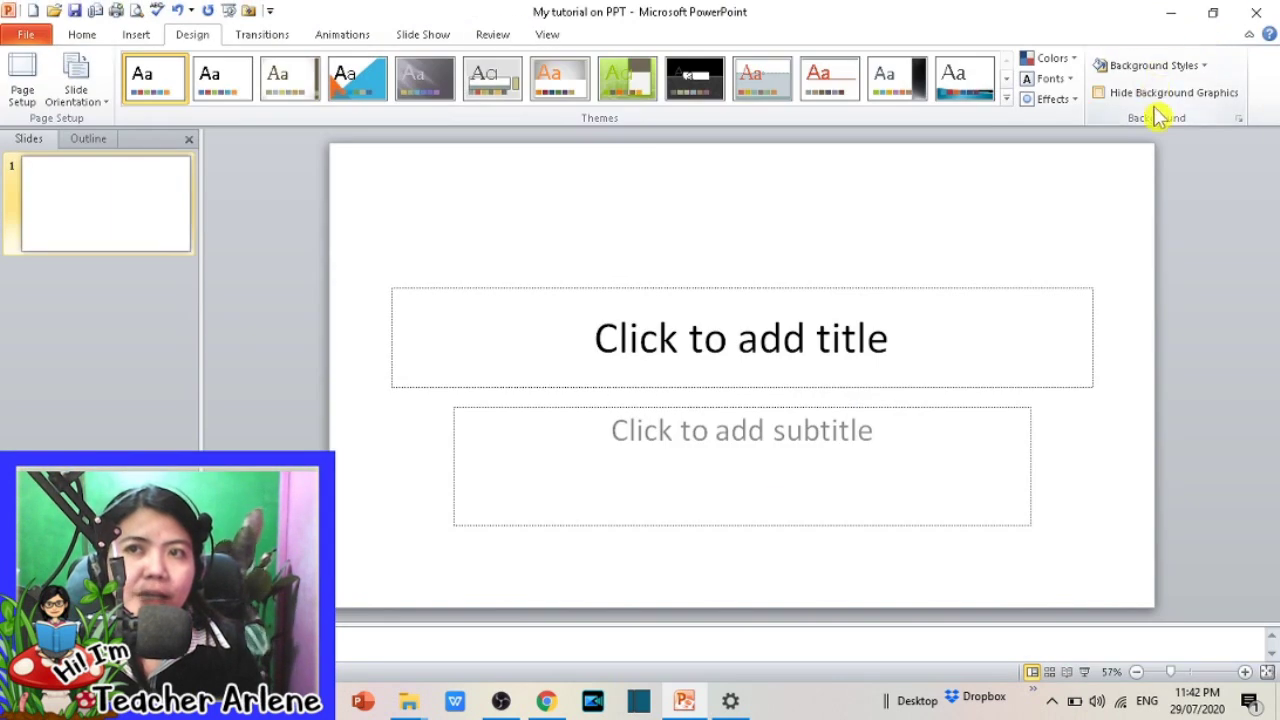
{"action": "left_click", "coordinate": [1262, 18]}
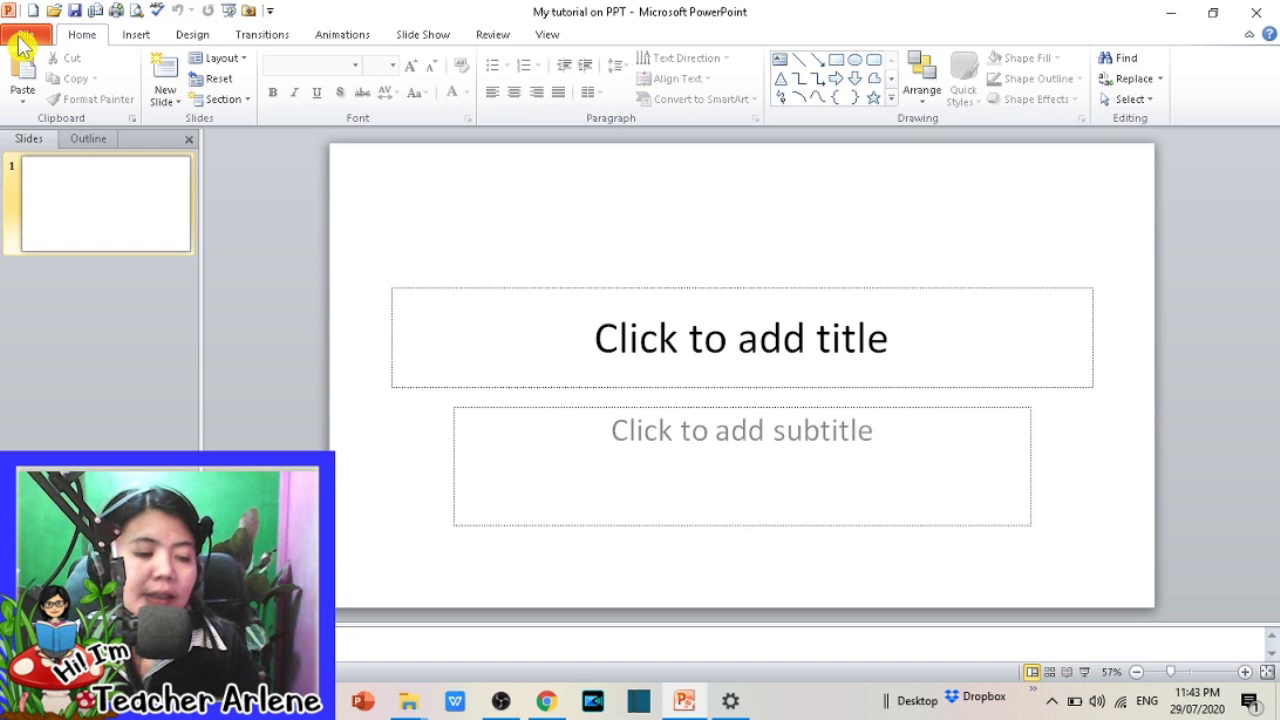
Step: Glance at Backstage Info and the Home tab, ending on the Insert tab's commands
{"action": "left_click", "coordinate": [30, 36]}
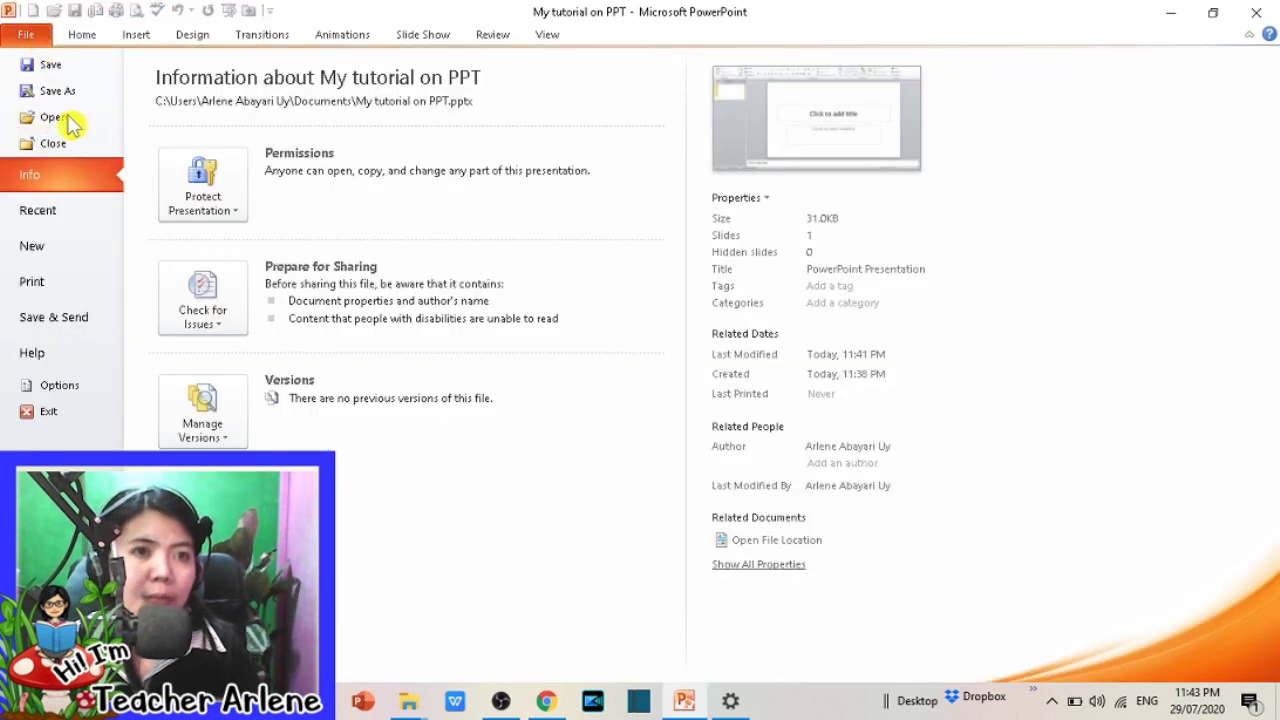
{"action": "left_click", "coordinate": [80, 36]}
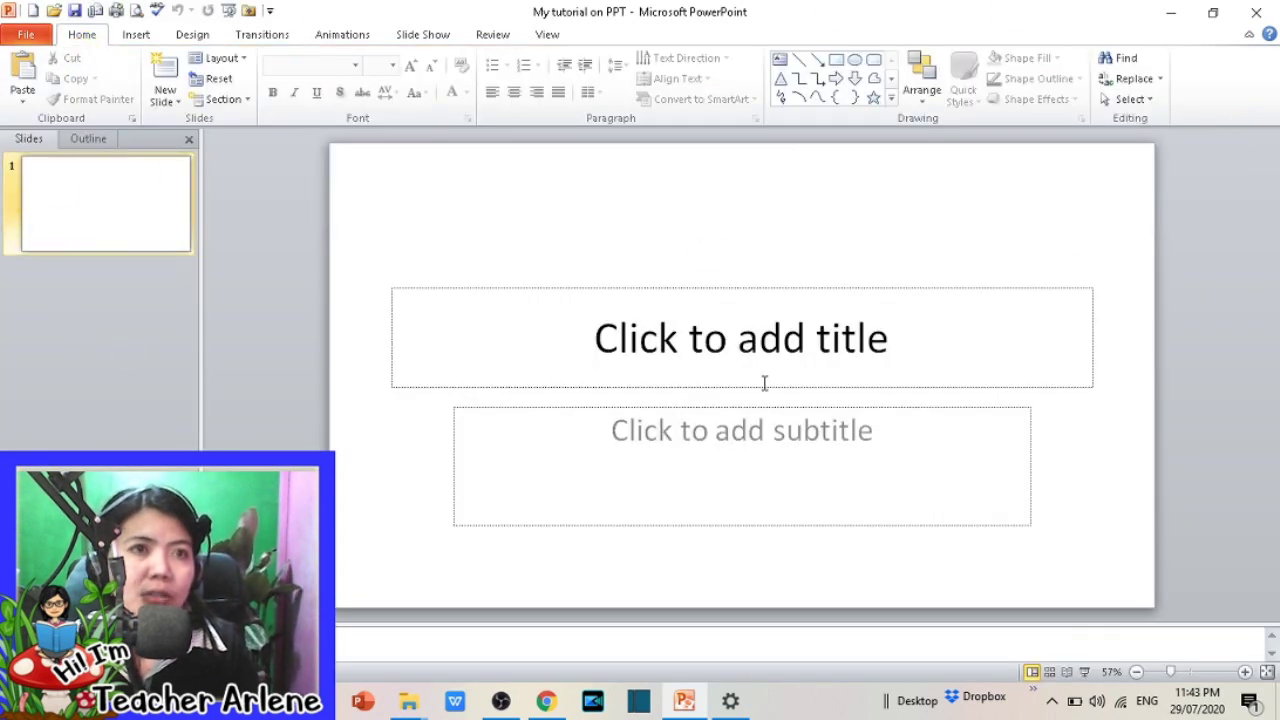
{"action": "left_click", "coordinate": [137, 38]}
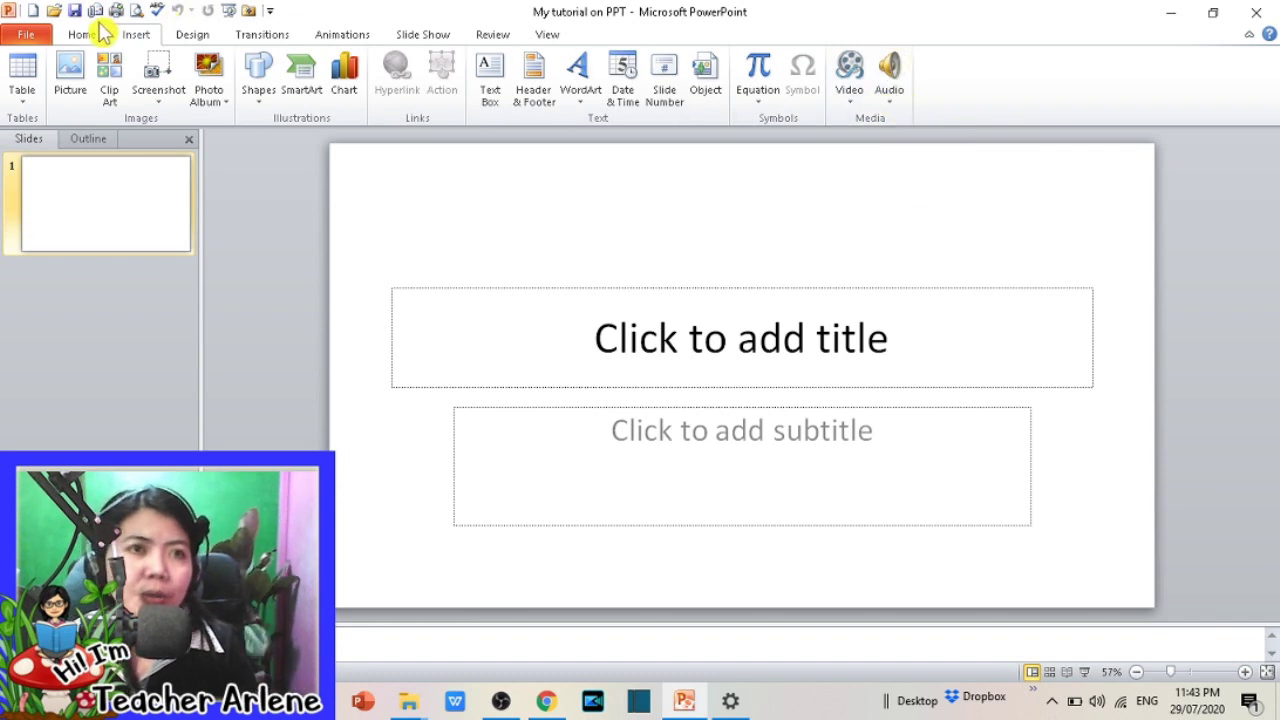
Step: Show the Design tab and preview its Portrait/Landscape slide orientation choices without changing them
{"action": "left_click", "coordinate": [196, 38]}
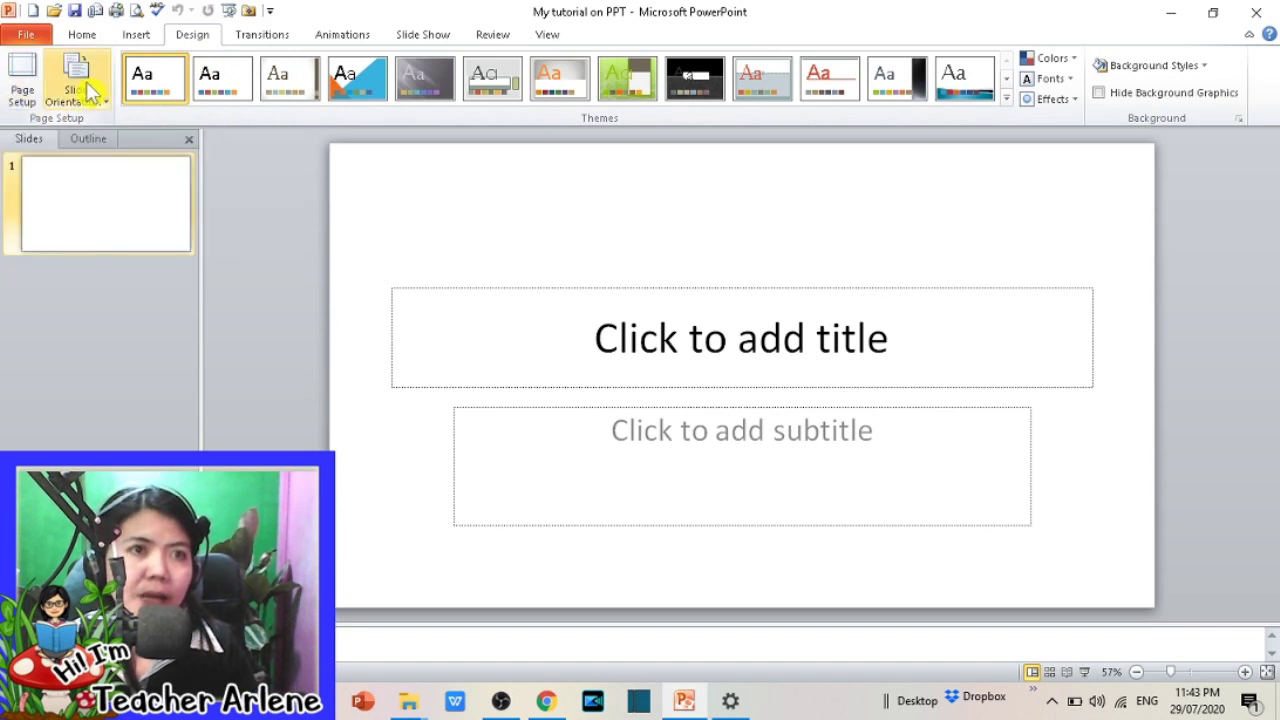
{"action": "left_click", "coordinate": [101, 110]}
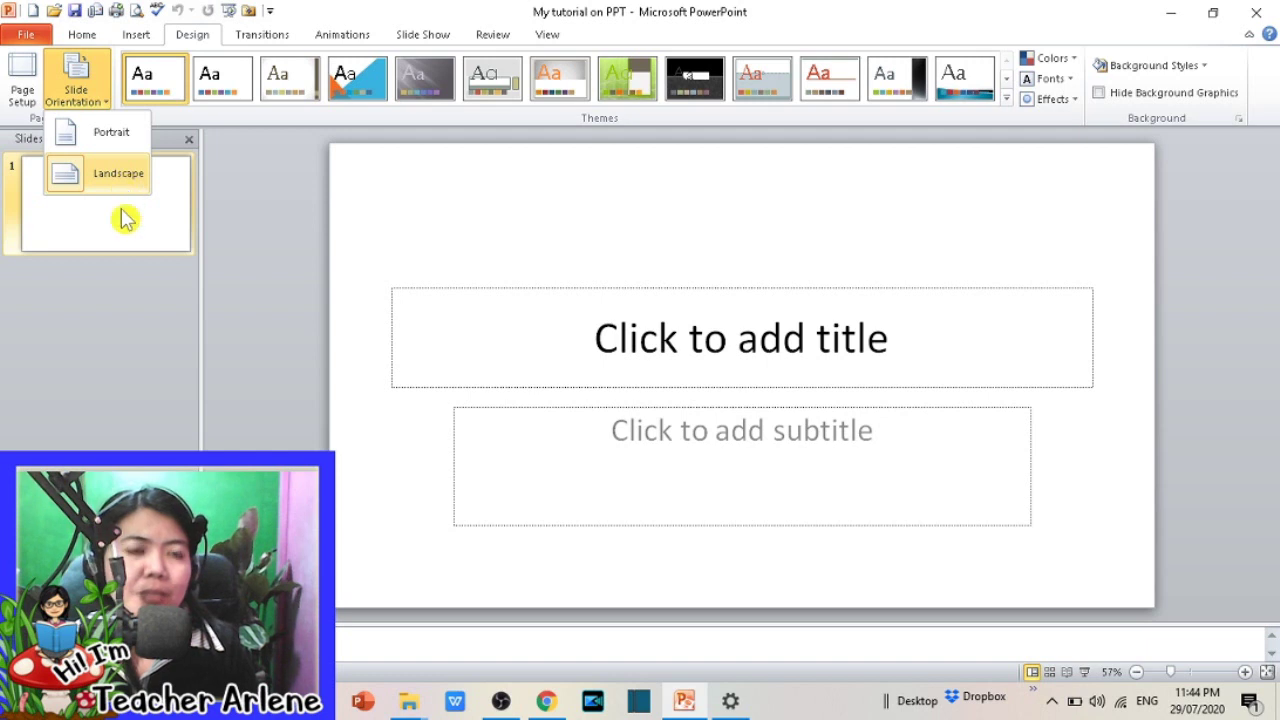
{"action": "left_click", "coordinate": [112, 313]}
Step: Preview the Cut, Fade, Push, Split, Random Bars, Uncover and Cover transitions on the slide
{"action": "left_click", "coordinate": [286, 41]}
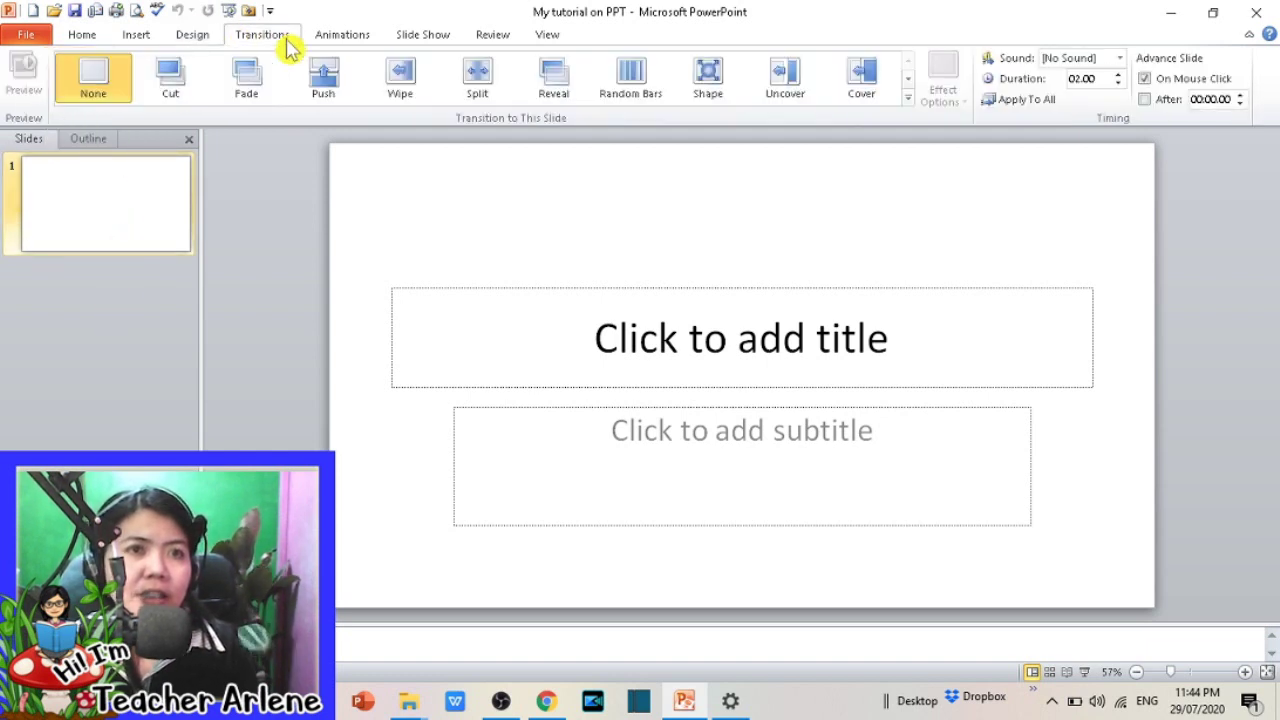
{"action": "left_click", "coordinate": [172, 84]}
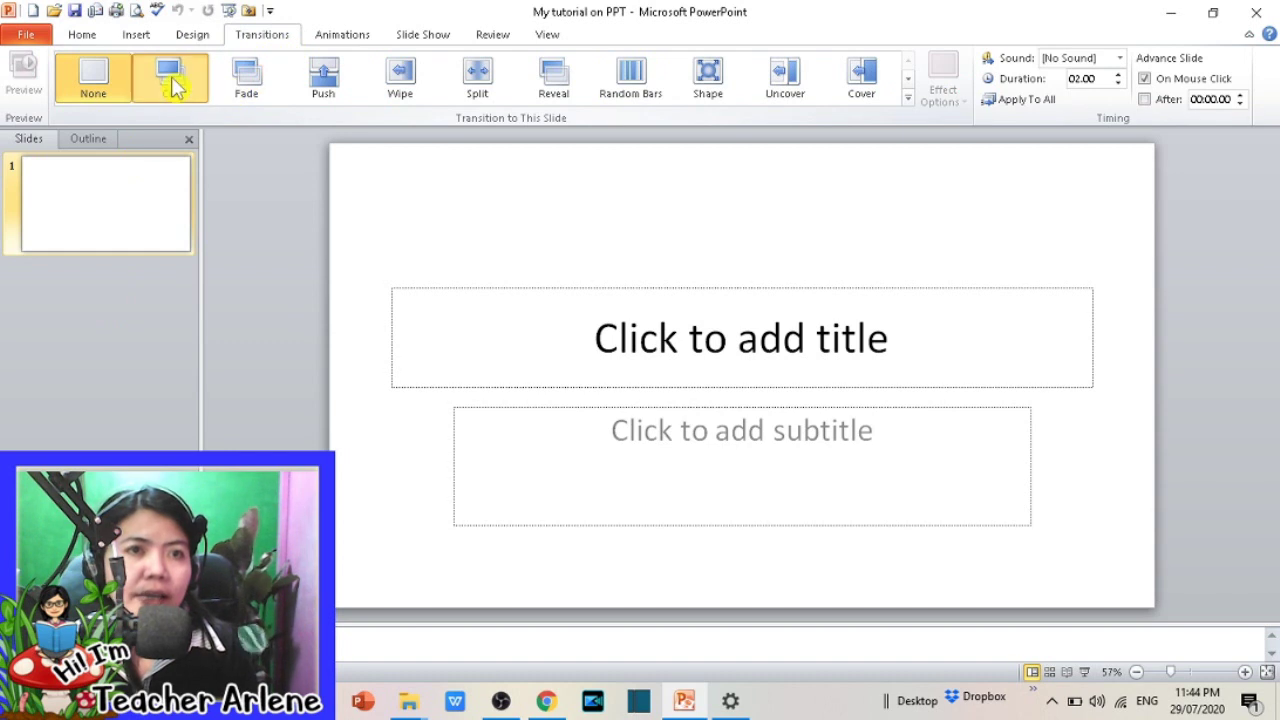
{"action": "left_click", "coordinate": [248, 85]}
{"action": "left_click", "coordinate": [328, 85]}
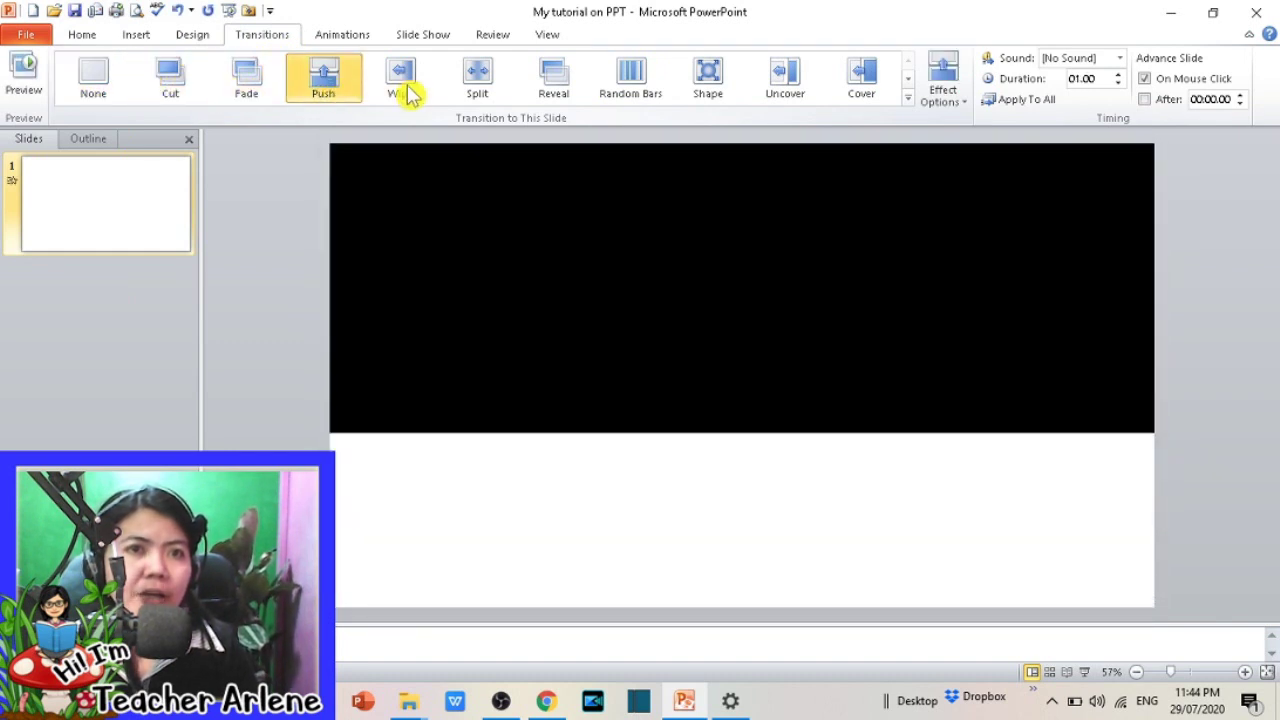
{"action": "left_click", "coordinate": [477, 85]}
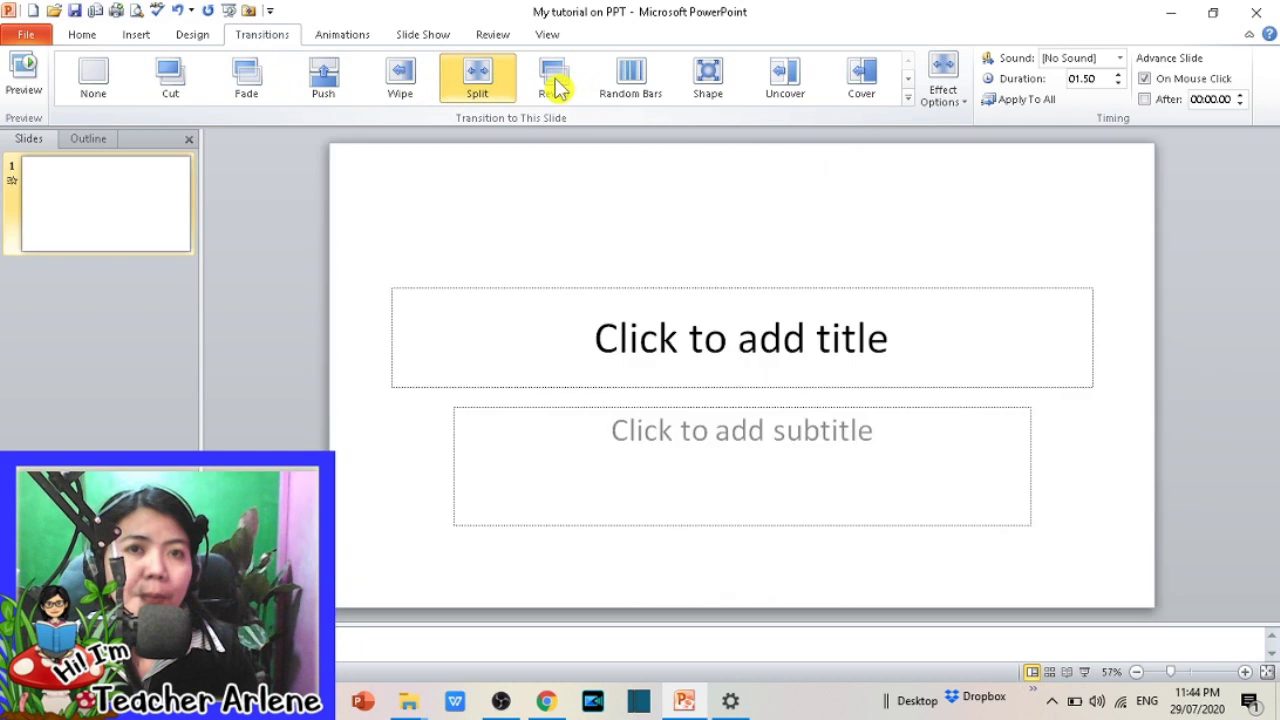
{"action": "left_click", "coordinate": [630, 80]}
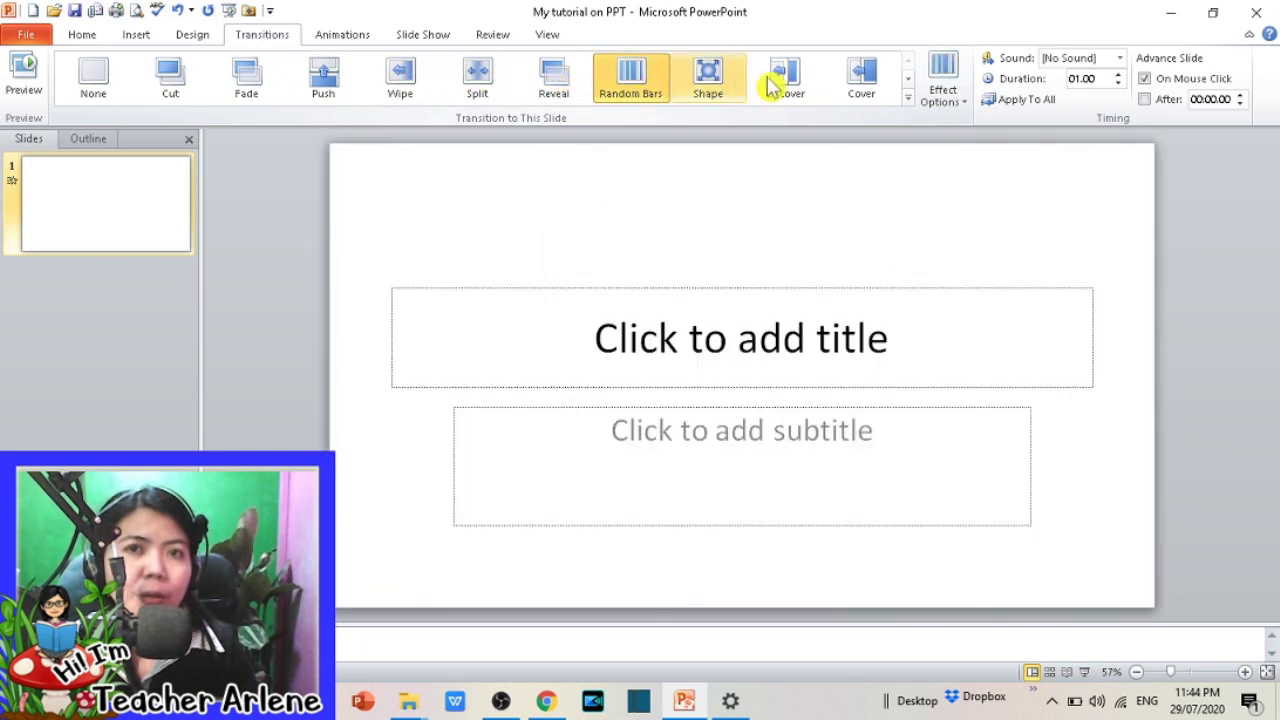
{"action": "left_click", "coordinate": [778, 86]}
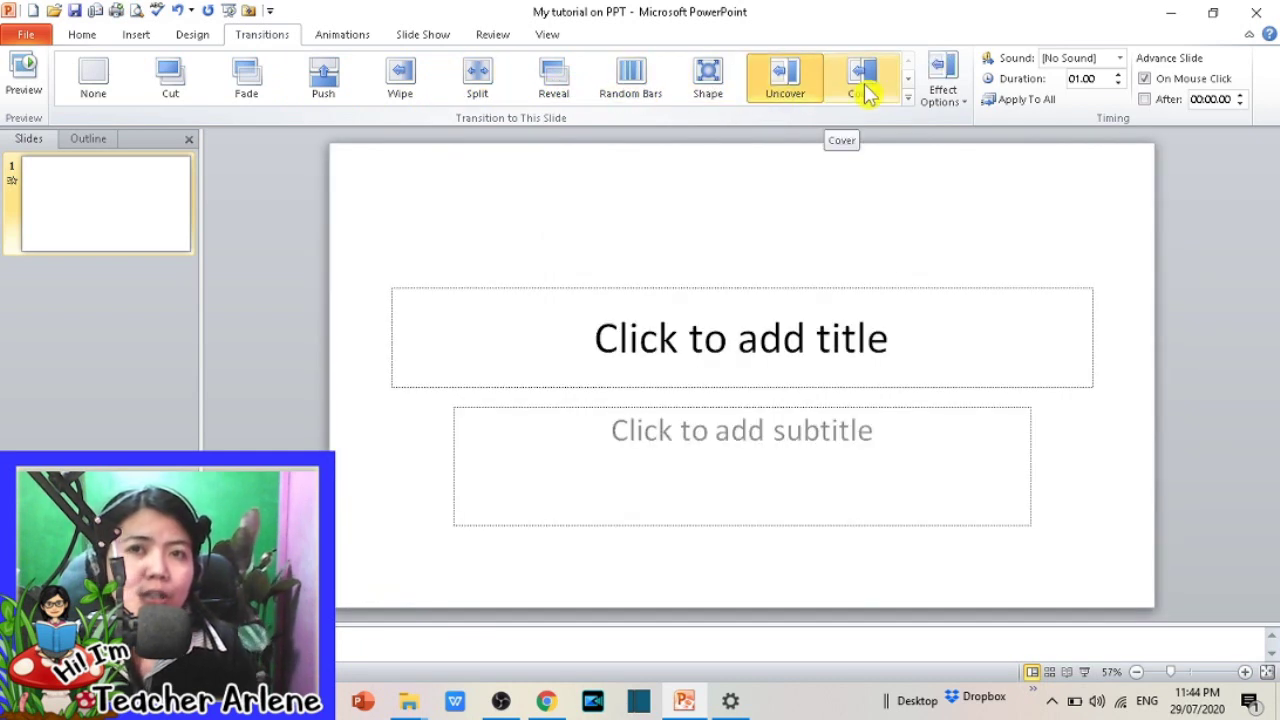
{"action": "left_click", "coordinate": [866, 90]}
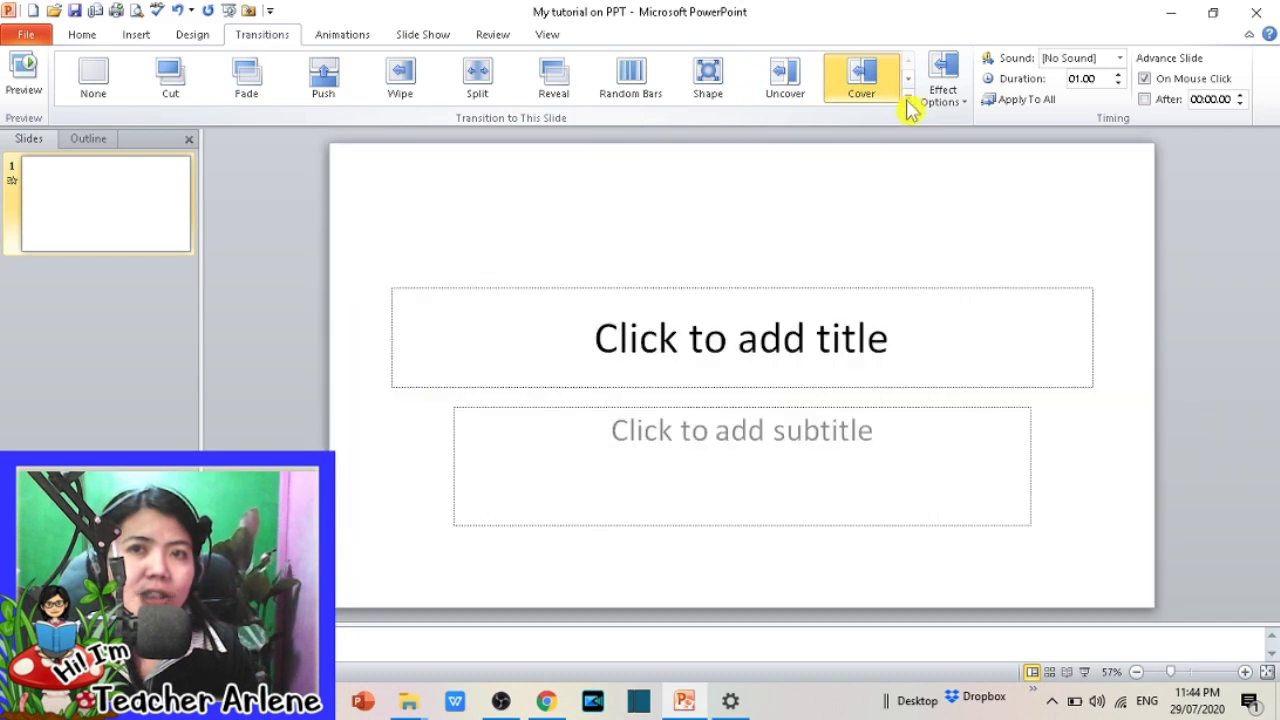
Step: Try Switch, Shred, Glitter and Fade from the full gallery, settling on the Shape transition
{"action": "left_click", "coordinate": [908, 99]}
{"action": "left_click", "coordinate": [782, 212]}
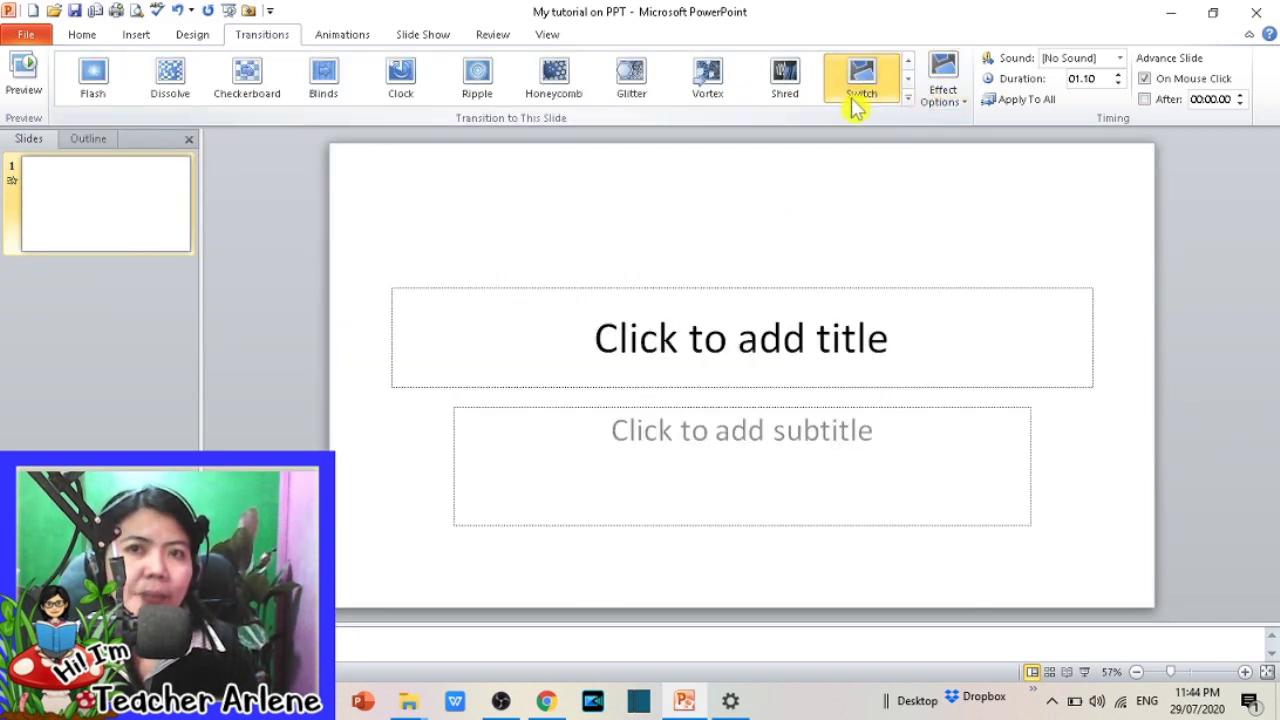
{"action": "left_click", "coordinate": [785, 85]}
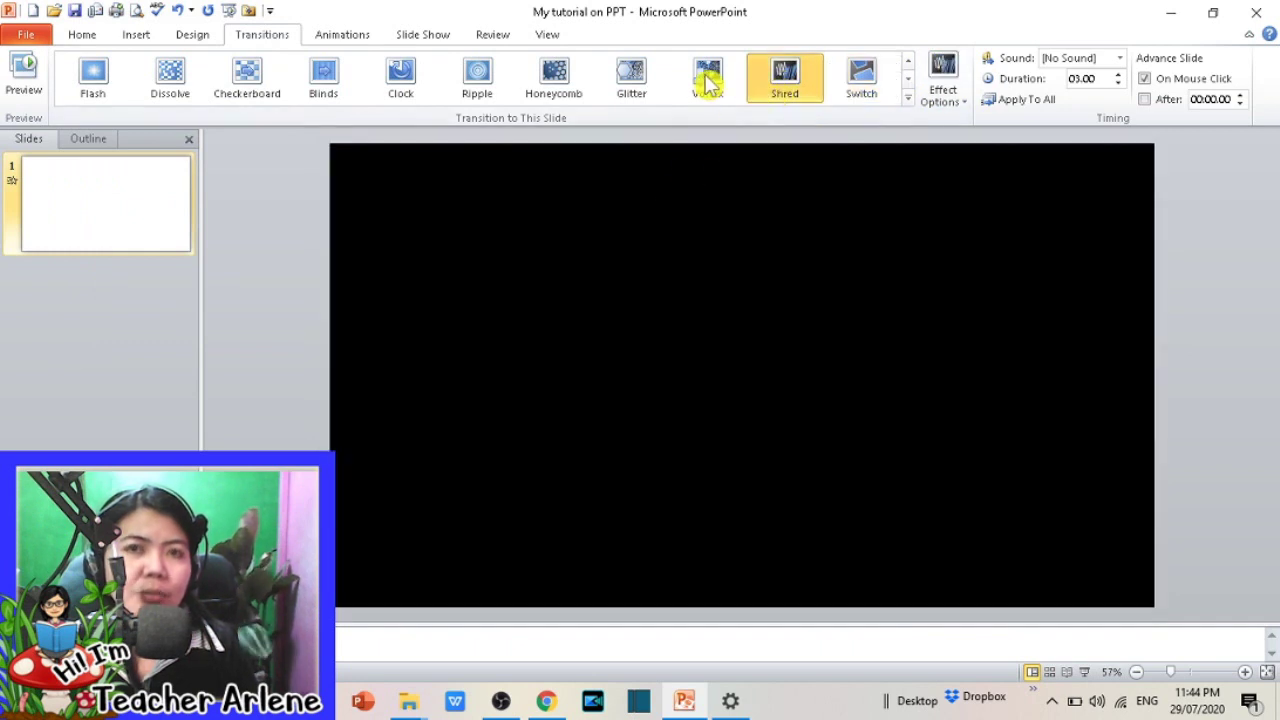
{"action": "left_click", "coordinate": [622, 86]}
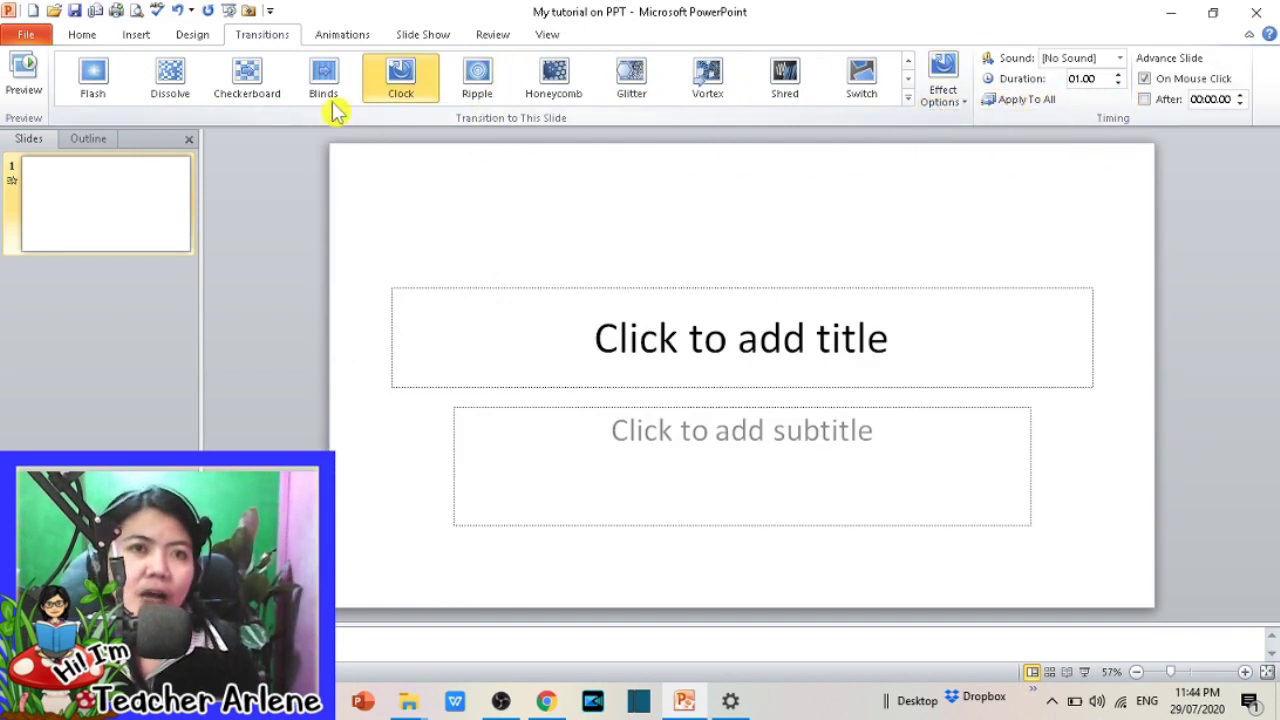
{"action": "left_click", "coordinate": [907, 60]}
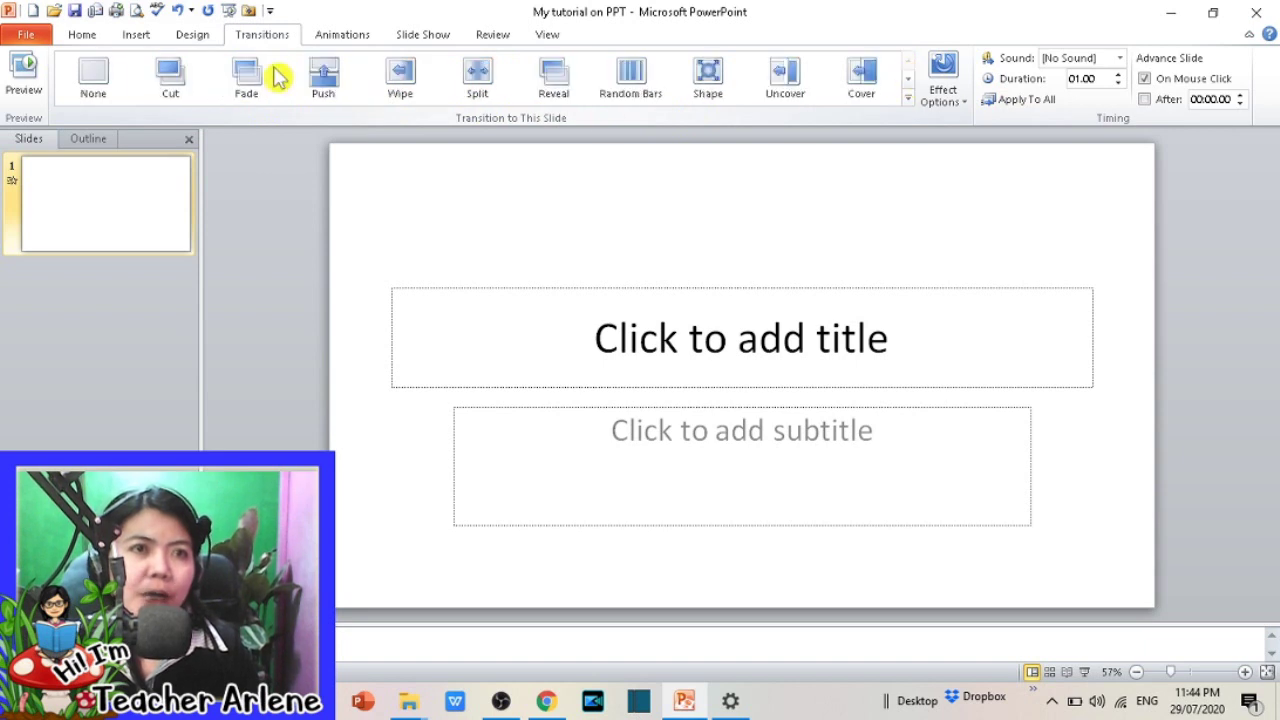
{"action": "left_click", "coordinate": [242, 86]}
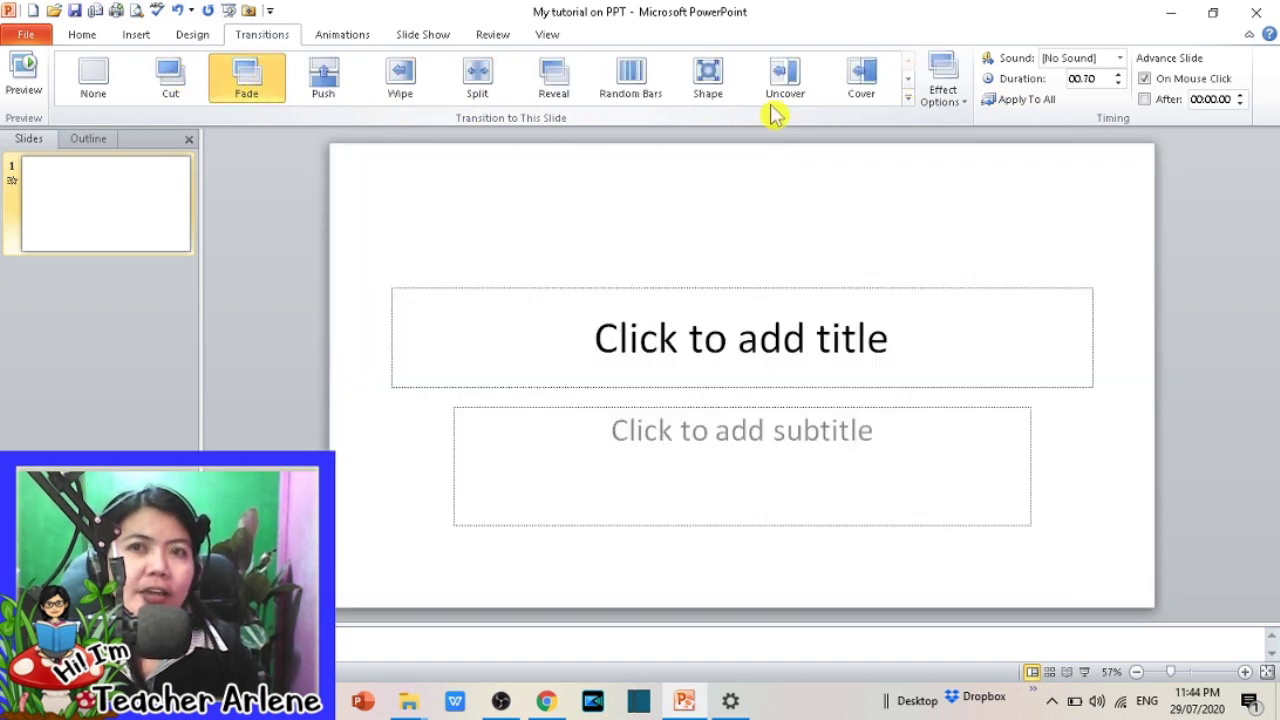
{"action": "left_click", "coordinate": [720, 87]}
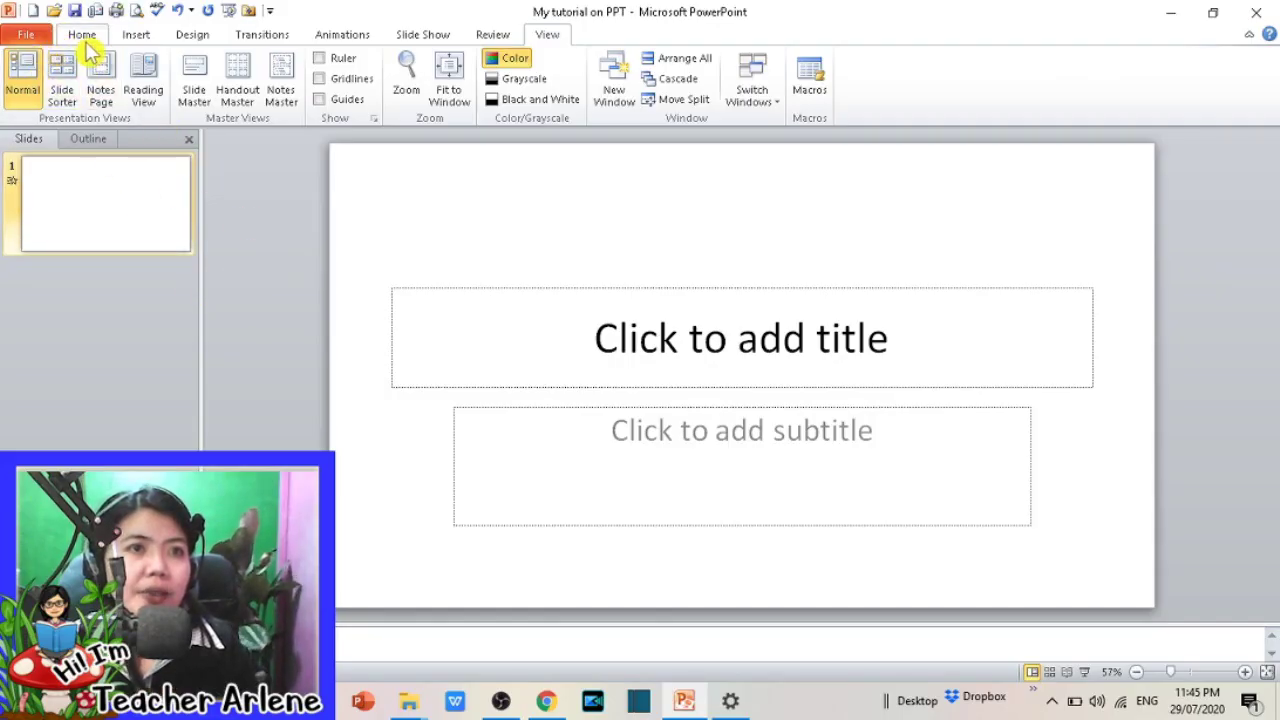
Step: Copy slide 1 and paste it twice to create two duplicate blank title slides
{"action": "left_click", "coordinate": [84, 35]}
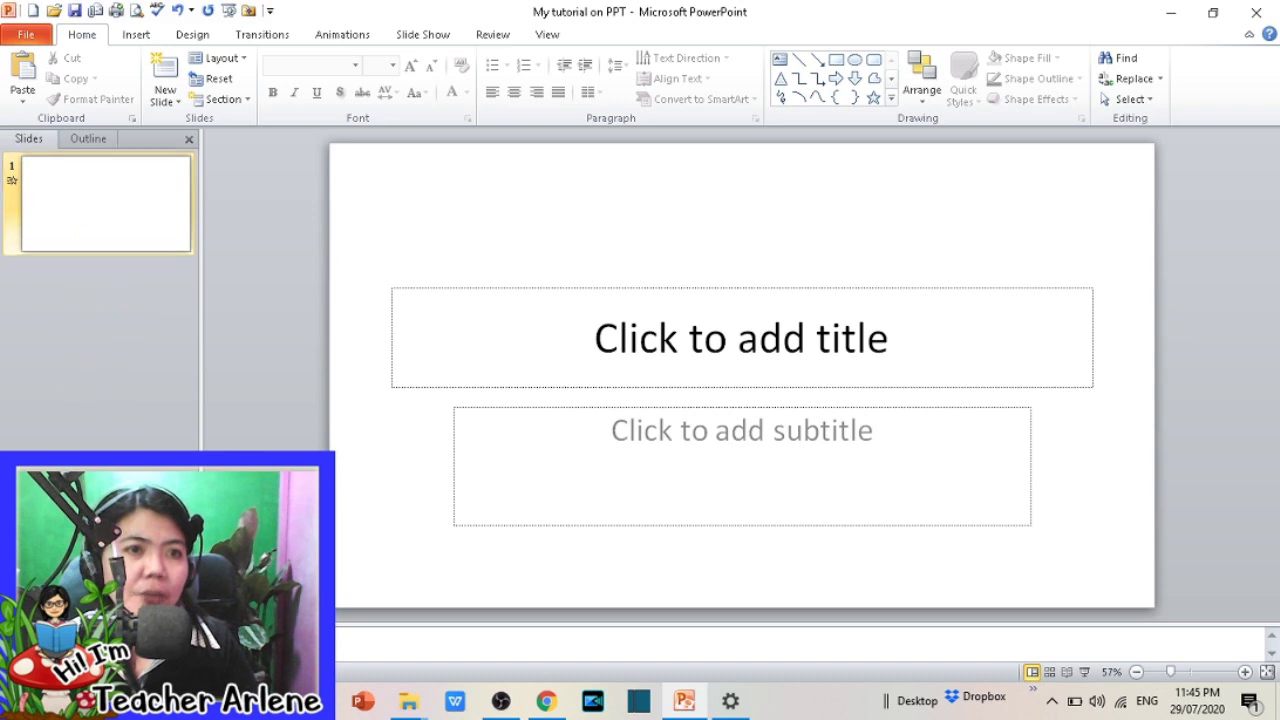
{"action": "left_click", "coordinate": [72, 196]}
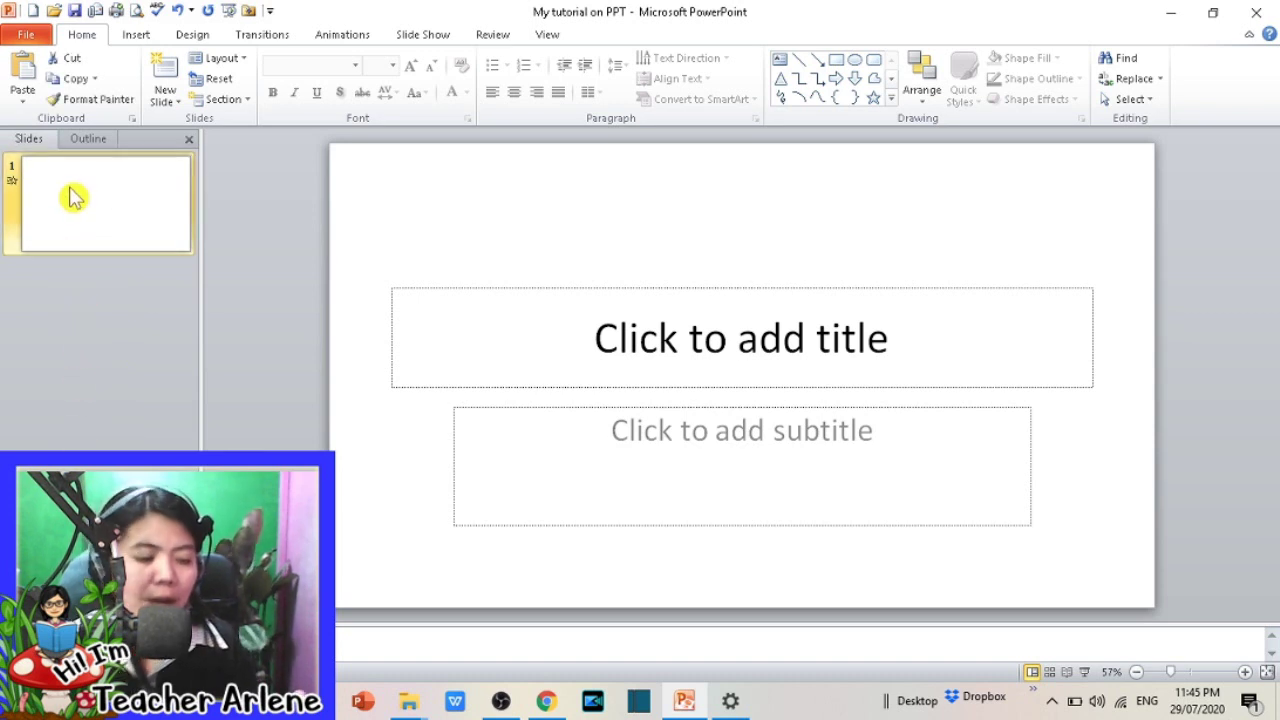
{"action": "key", "text": "ctrl+v"}
{"action": "key", "text": "ctrl+v"}
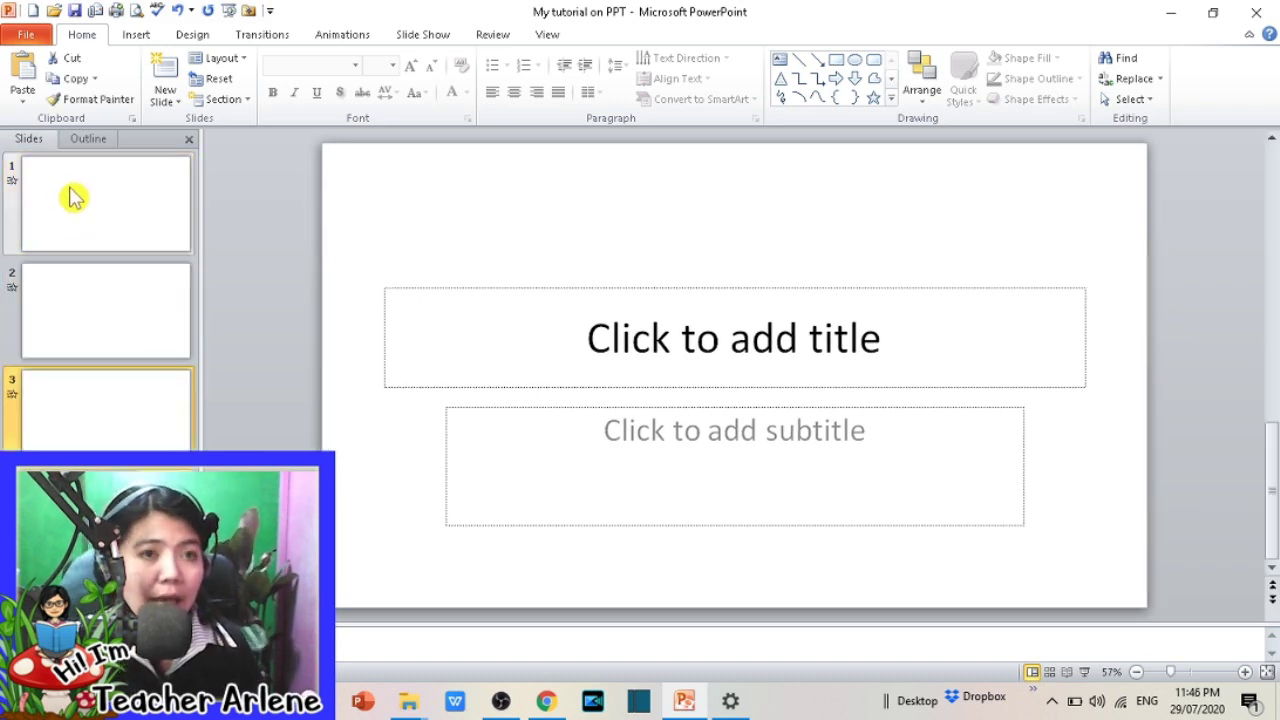
Step: Bring the Explorer search results forward and open the Downloads folder with the Untitled design images
{"action": "mouse_move", "coordinate": [403, 707]}
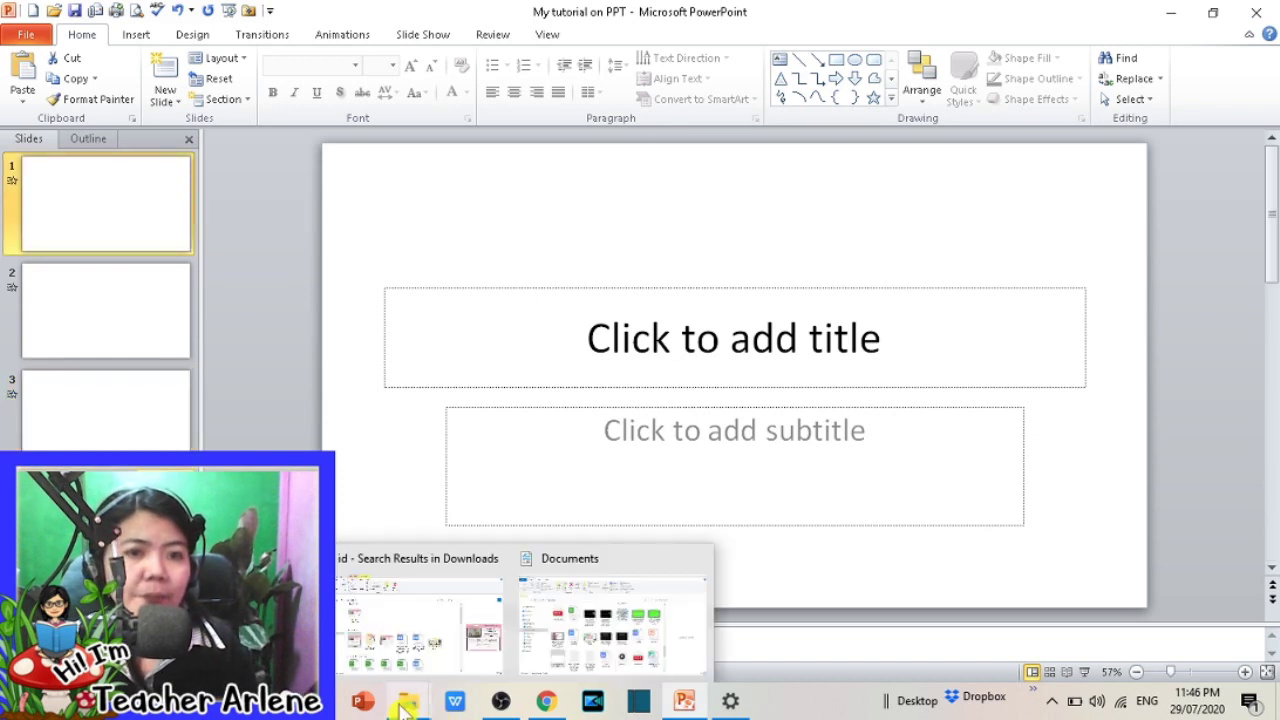
{"action": "left_click", "coordinate": [414, 645]}
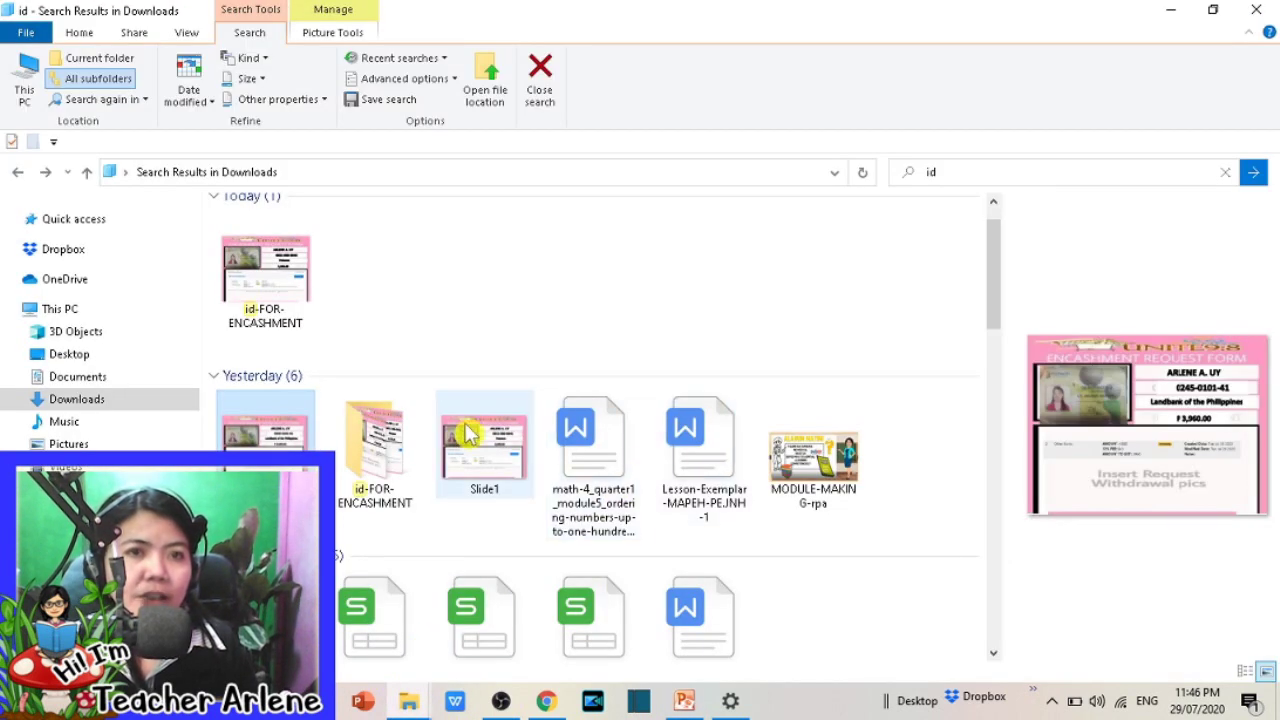
{"action": "scroll", "coordinate": [470, 428], "scroll_direction": "down", "scroll_amount": 5}
{"action": "scroll", "coordinate": [460, 440], "scroll_direction": "up", "scroll_amount": 3}
{"action": "scroll", "coordinate": [460, 445], "scroll_direction": "down", "scroll_amount": 4}
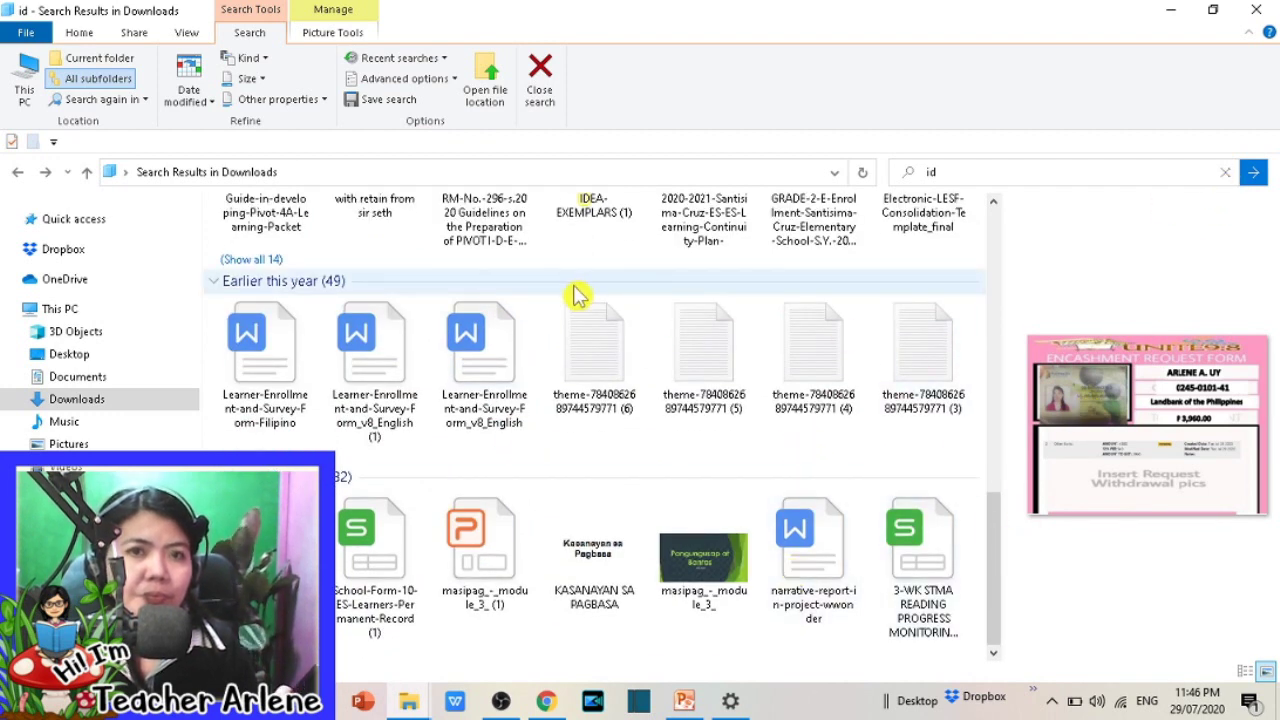
{"action": "left_click", "coordinate": [512, 333]}
{"action": "scroll", "coordinate": [512, 333], "scroll_direction": "up", "scroll_amount": 3}
{"action": "scroll", "coordinate": [505, 350], "scroll_direction": "up", "scroll_amount": 3}
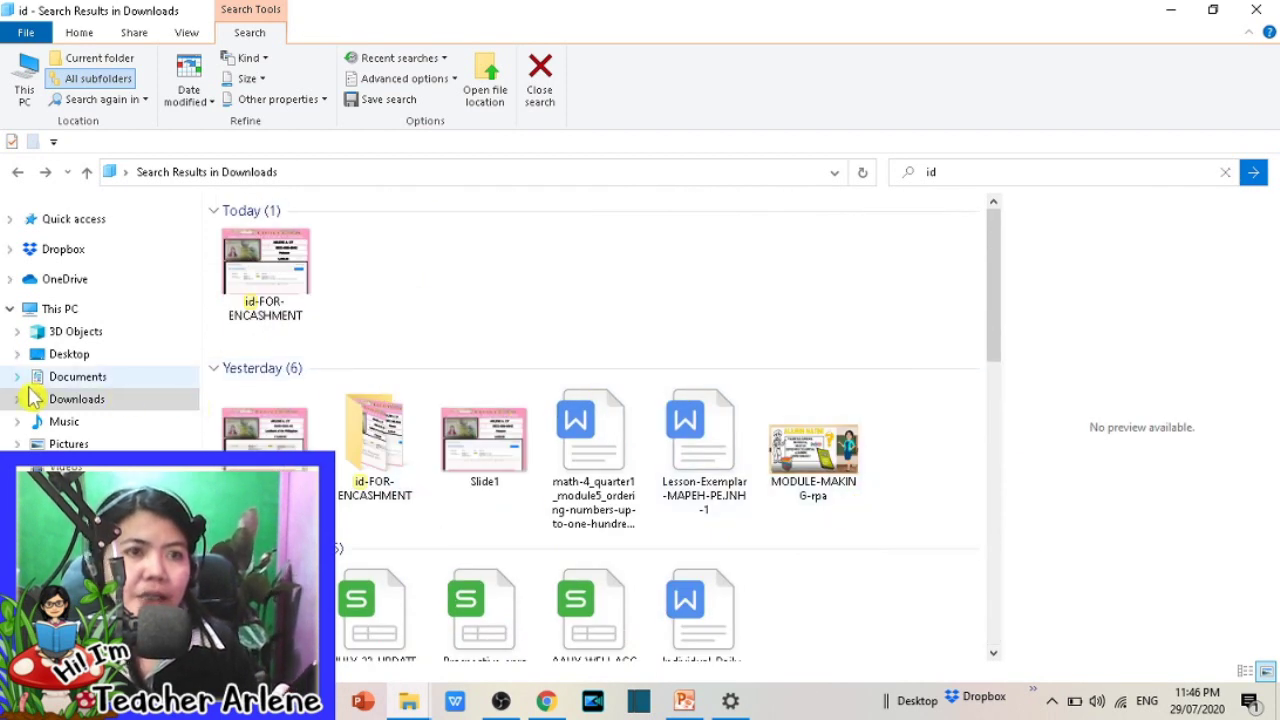
{"action": "left_click", "coordinate": [77, 398]}
{"action": "scroll", "coordinate": [620, 300], "scroll_direction": "down", "scroll_amount": 3}
Step: Drop the Untitled design children-and-fruit picture onto slide 1 and resize it by its corners
{"action": "scroll", "coordinate": [600, 275], "scroll_direction": "up", "scroll_amount": 3}
{"action": "mouse_move", "coordinate": [608, 329]}
{"action": "left_mouse_down"}
{"action": "mouse_move", "coordinate": [697, 535]}
{"action": "mouse_move", "coordinate": [692, 478]}
{"action": "left_mouse_up"}
{"action": "left_click_drag", "start_coordinate": [766, 382], "coordinate": [756, 450]}
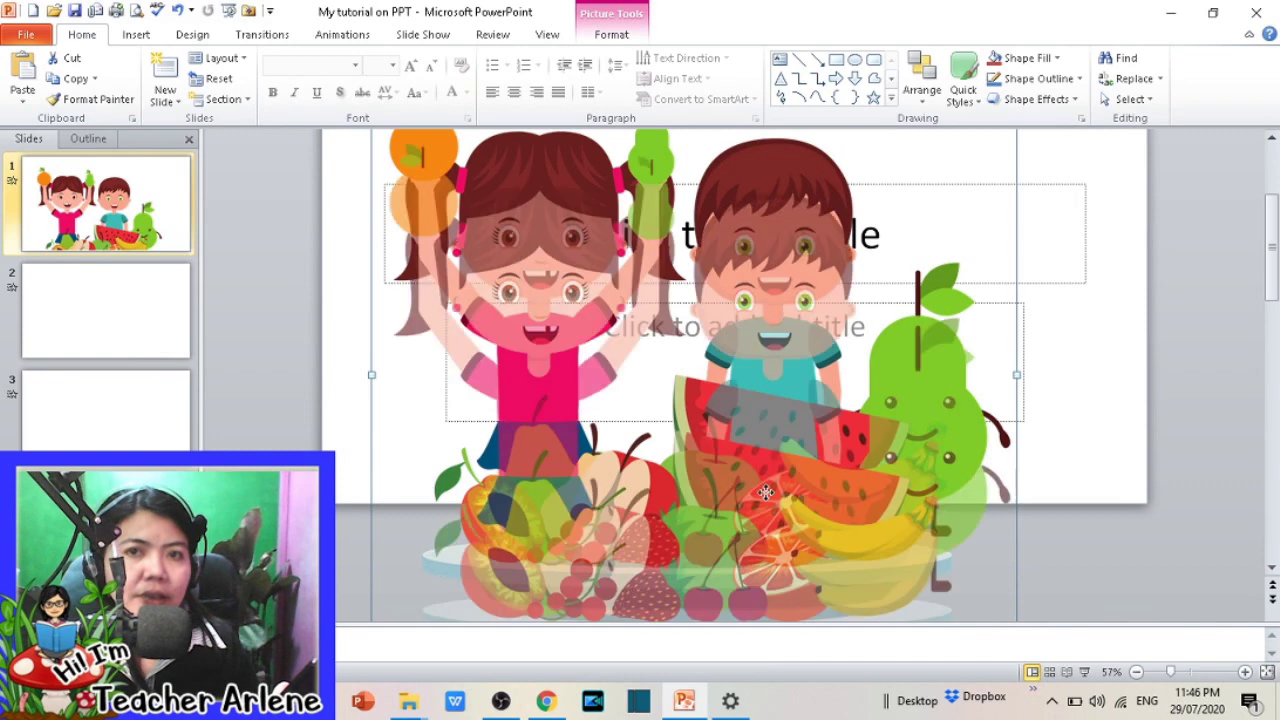
{"action": "left_click_drag", "start_coordinate": [1005, 185], "coordinate": [718, 468]}
{"action": "mouse_move", "coordinate": [680, 522]}
{"action": "left_mouse_down"}
{"action": "mouse_move", "coordinate": [973, 295]}
{"action": "mouse_move", "coordinate": [960, 295]}
{"action": "left_mouse_up"}
{"action": "left_click_drag", "start_coordinate": [1085, 245], "coordinate": [1137, 171]}
{"action": "left_click", "coordinate": [1210, 357]}
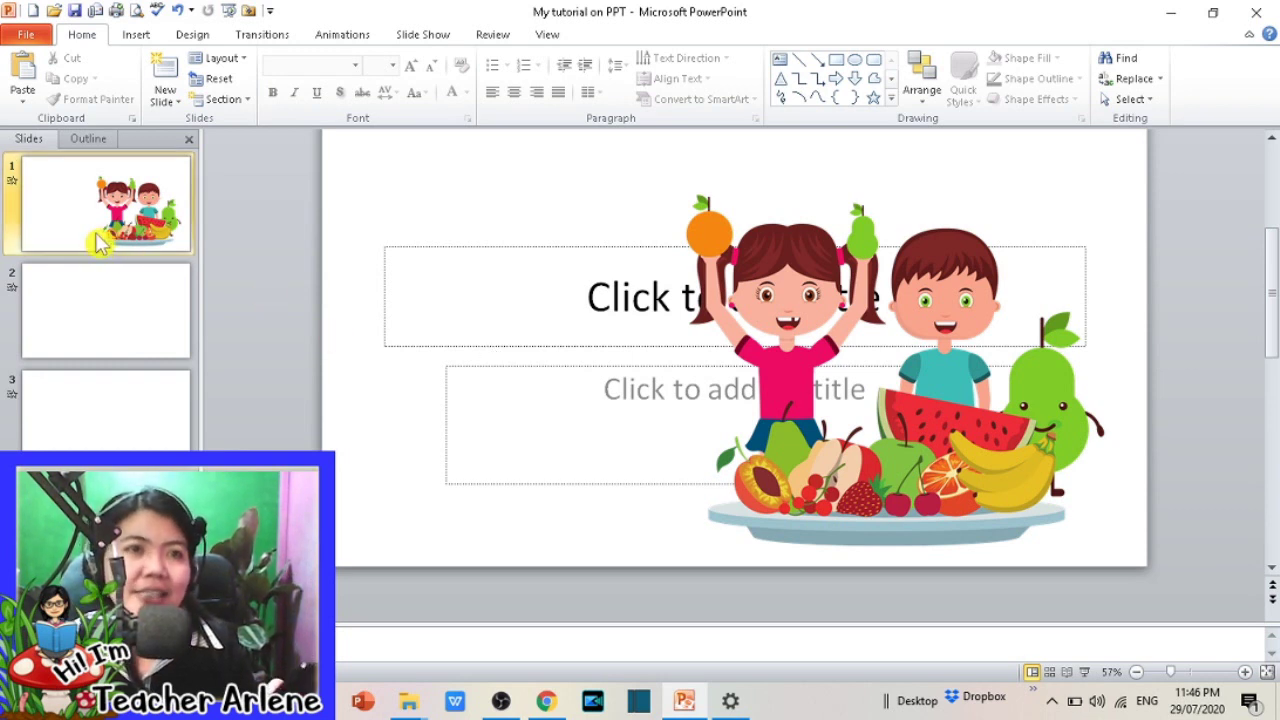
Step: Shift the fruit picture over to the slide's left side
{"action": "left_click_drag", "start_coordinate": [791, 318], "coordinate": [757, 316]}
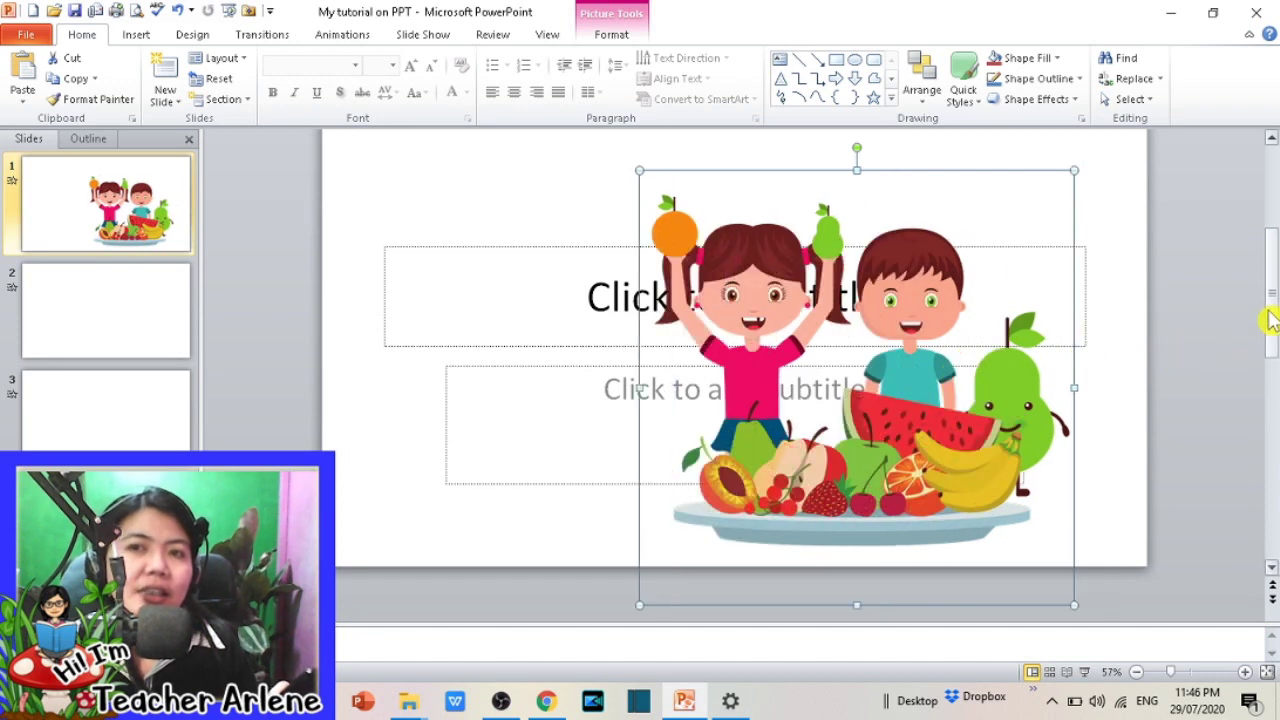
{"action": "left_click", "coordinate": [1203, 283]}
{"action": "mouse_move", "coordinate": [545, 703]}
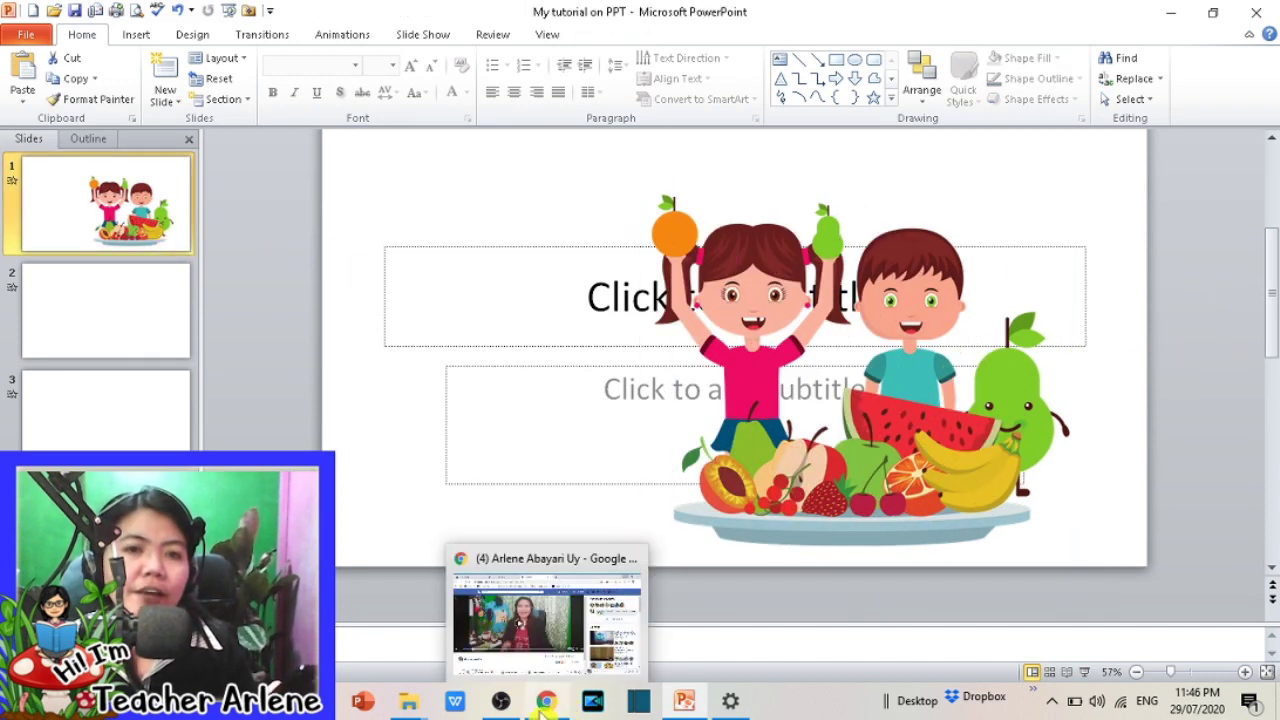
{"action": "left_click_drag", "start_coordinate": [745, 318], "coordinate": [601, 316]}
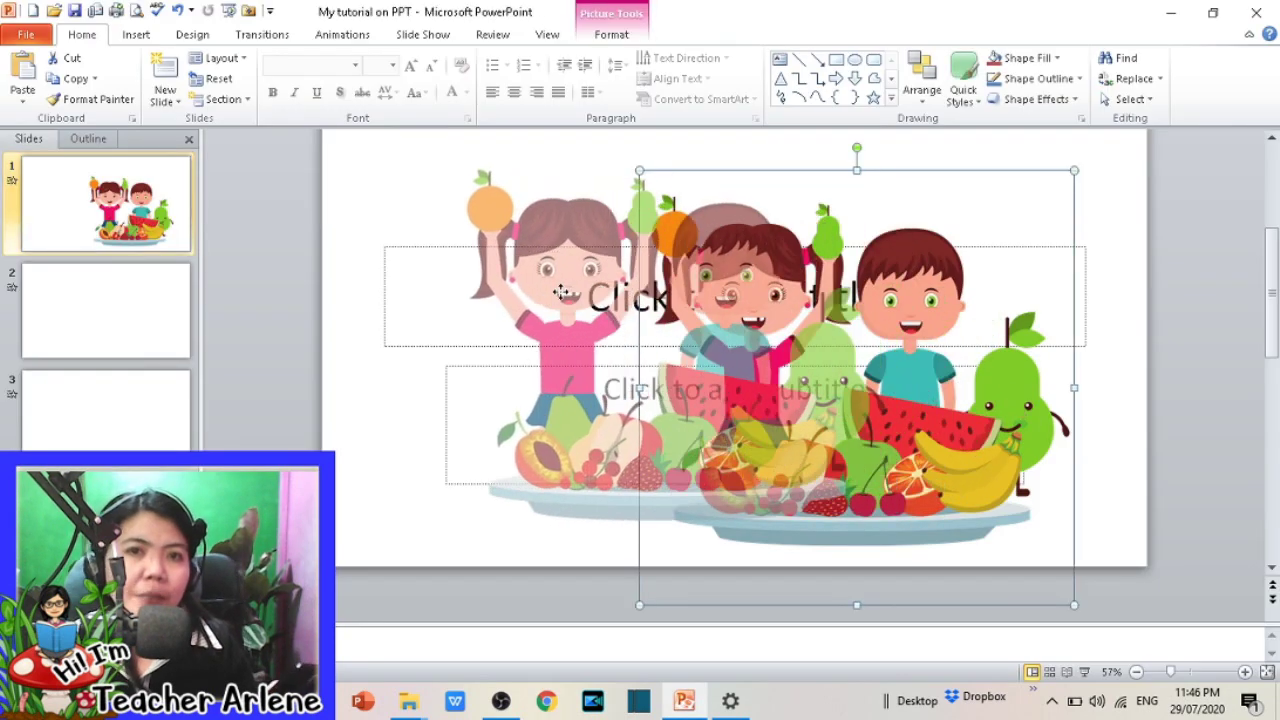
Step: Move the title placeholder up and right, type 'My Healthy Foods', and color it red
{"action": "left_click", "coordinate": [826, 328]}
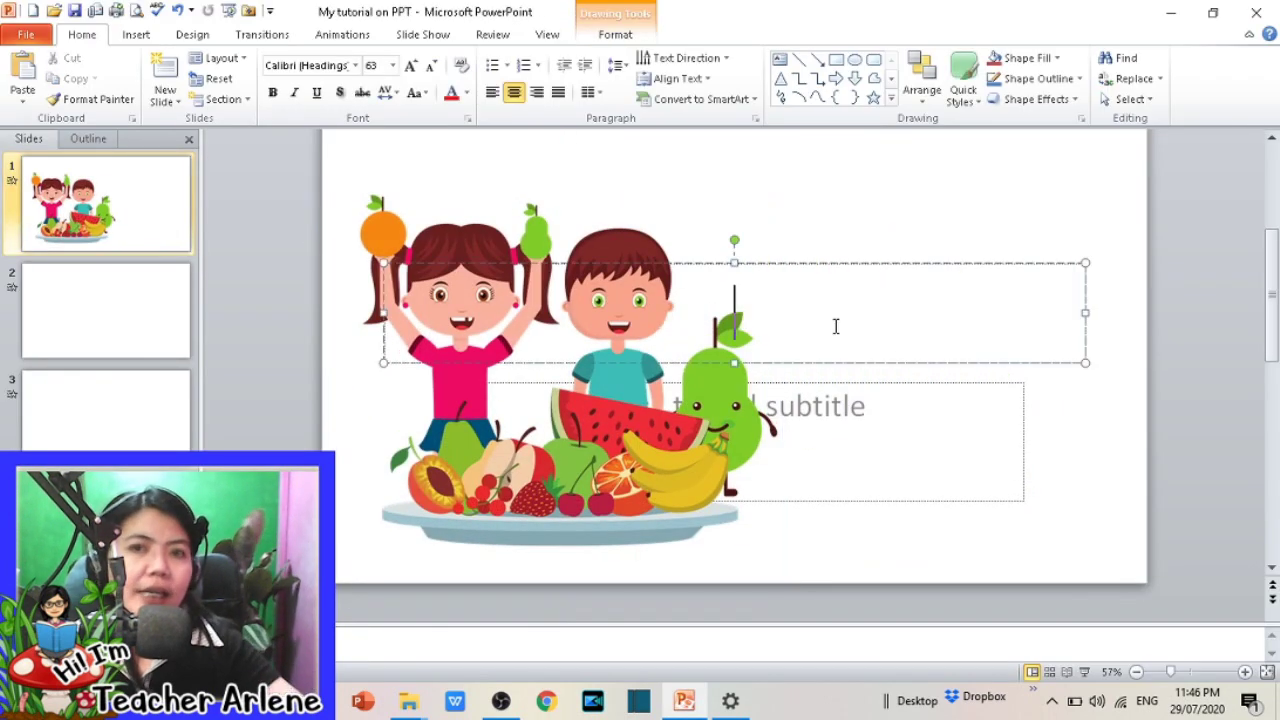
{"action": "left_click_drag", "start_coordinate": [766, 266], "coordinate": [846, 170]}
{"action": "left_click", "coordinate": [814, 215]}
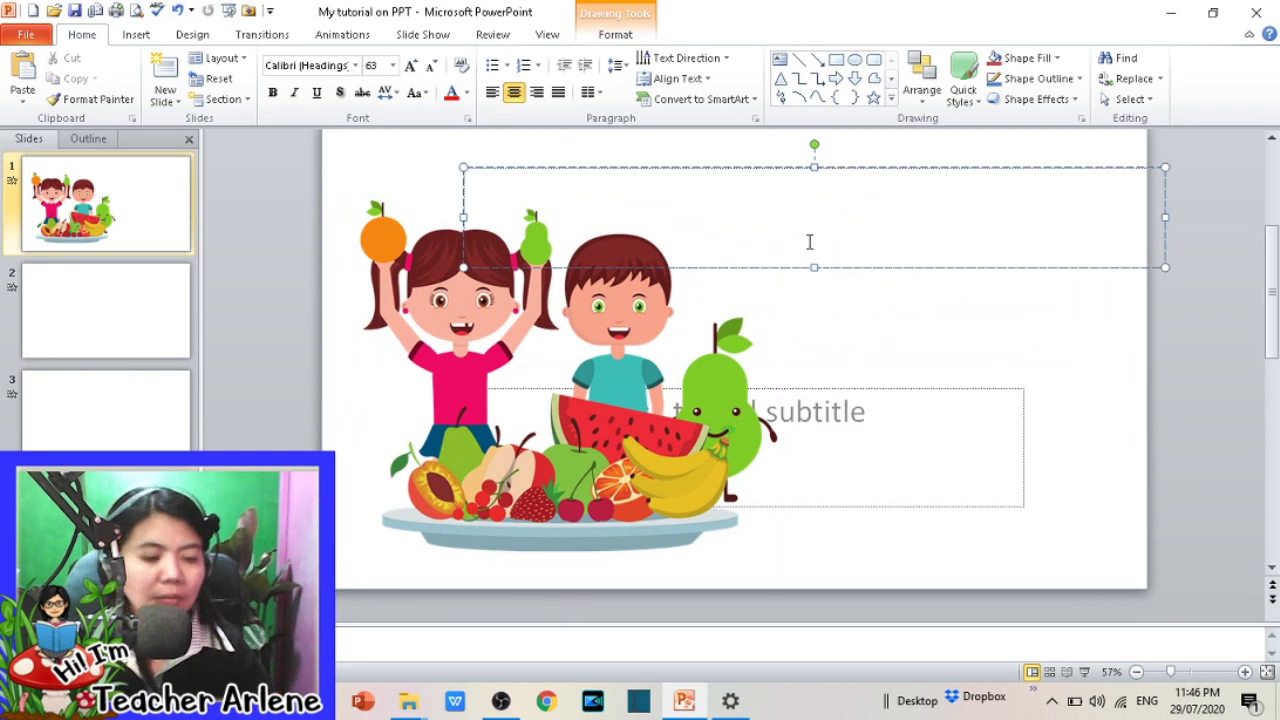
{"action": "type", "text": "My Healthy "}
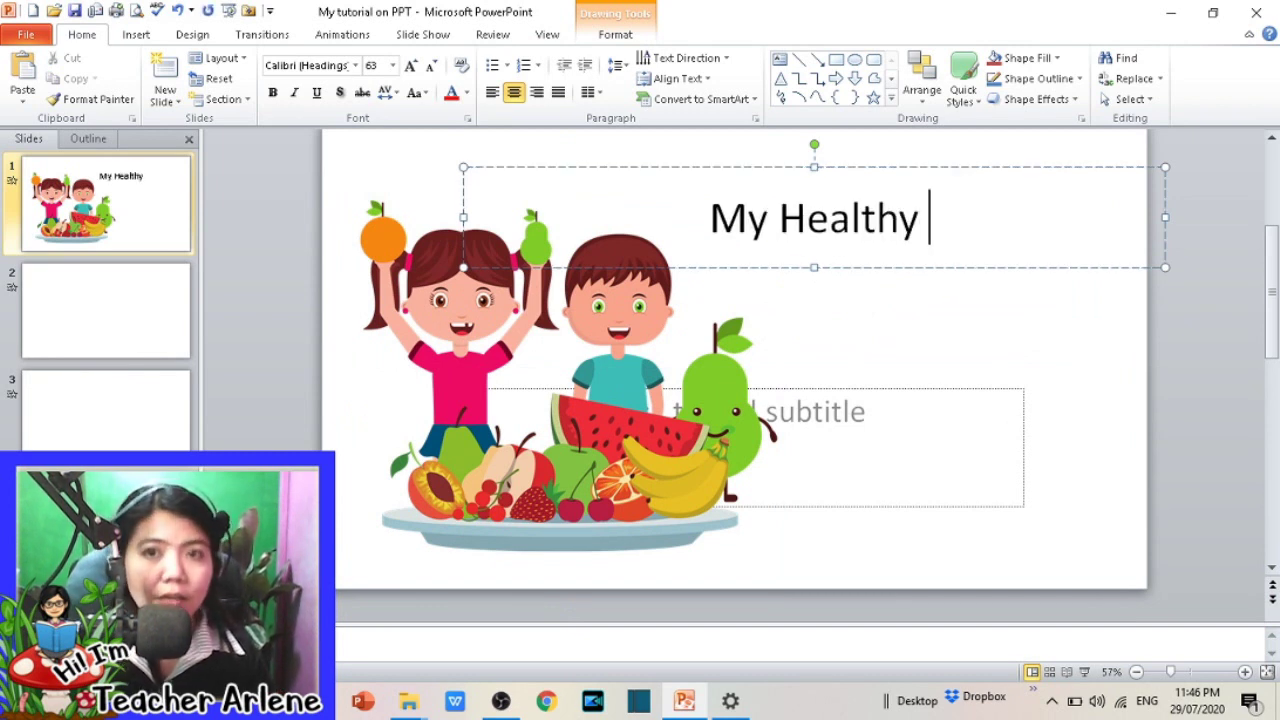
{"action": "type", "text": "Foods"}
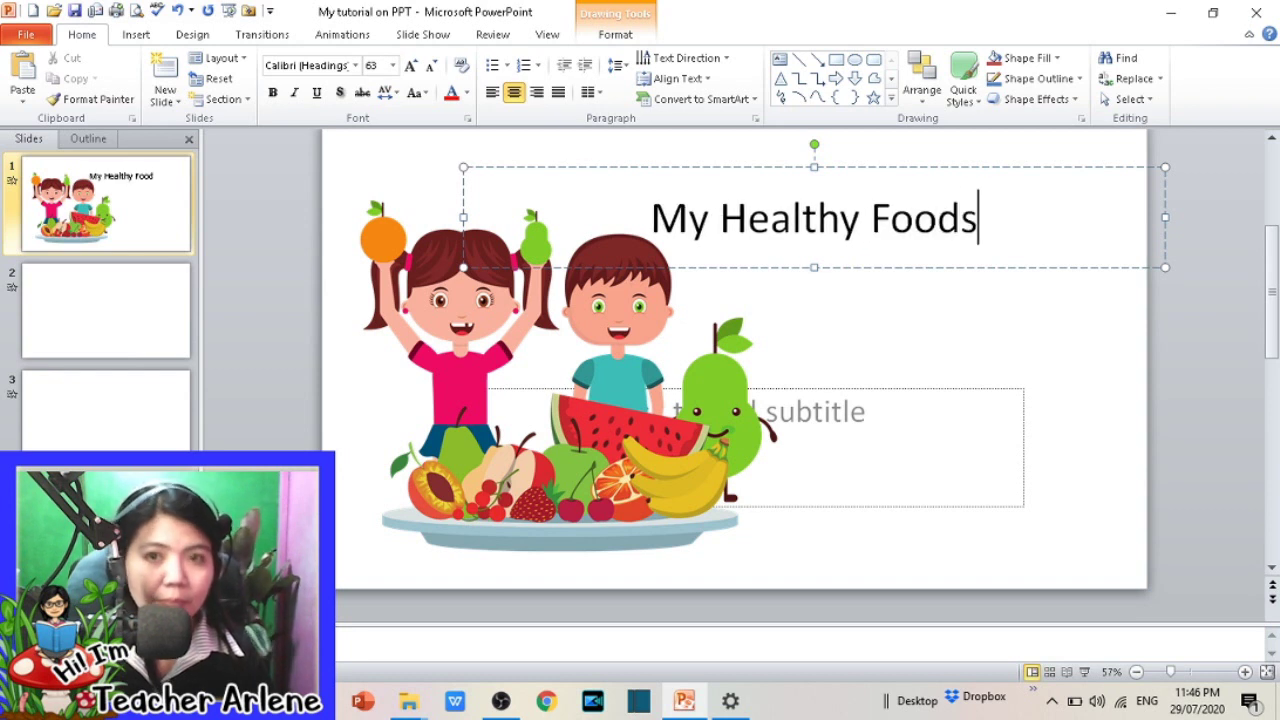
{"action": "triple_click", "coordinate": [833, 240]}
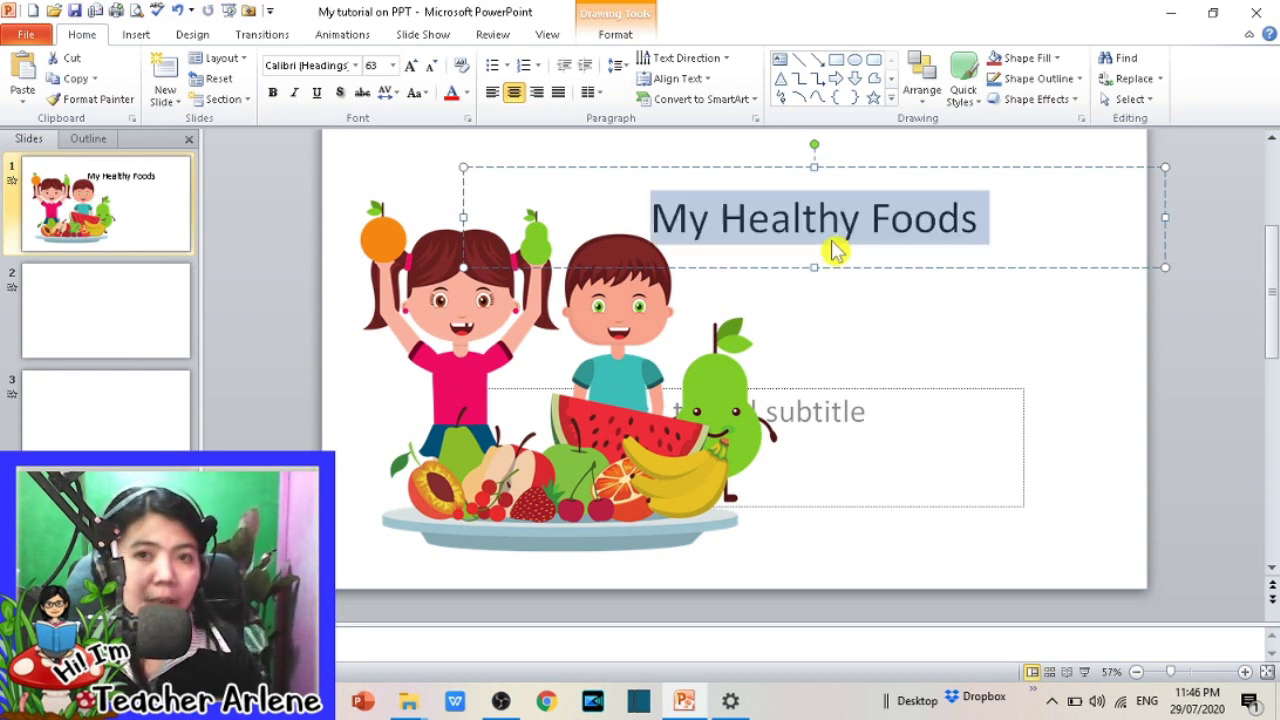
{"action": "left_click", "coordinate": [451, 95]}
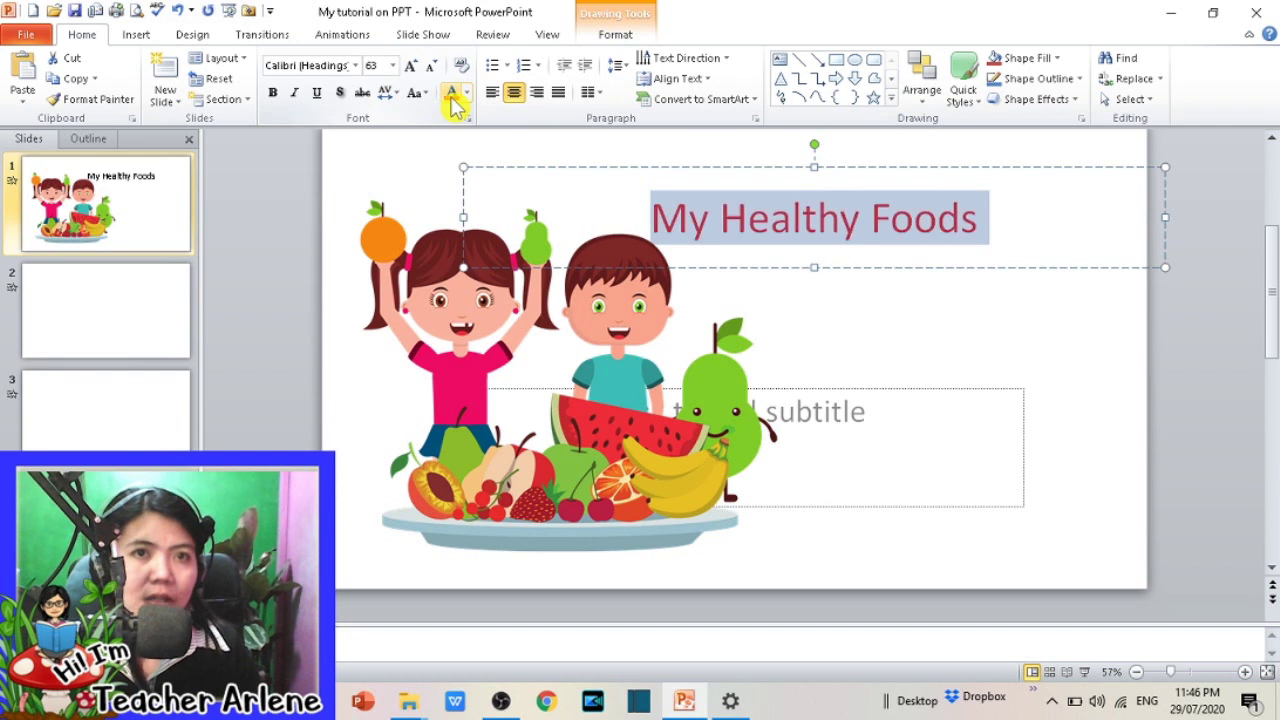
Step: Enter Comic Sans MS as the title font, dismissing the unavailable-font warning
{"action": "left_click", "coordinate": [343, 66]}
{"action": "type", "text": "Comics"}
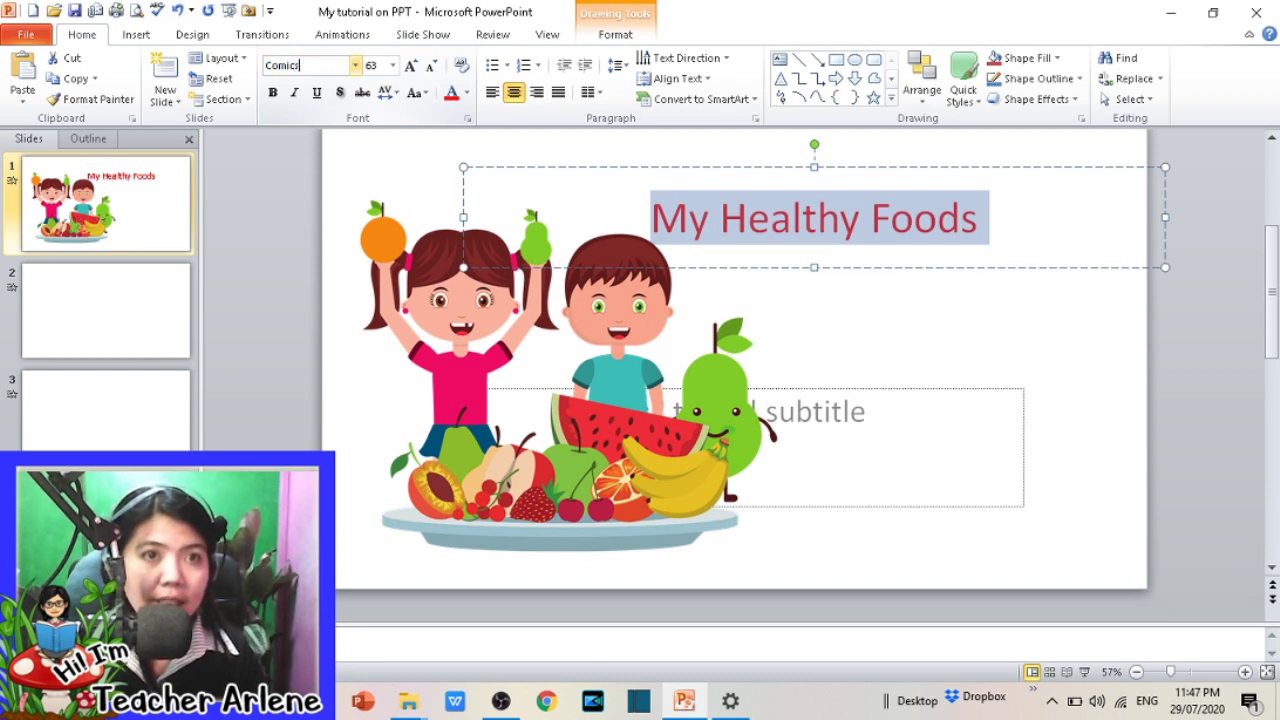
{"action": "type", "text": "\\"}
{"action": "key", "text": "Return"}
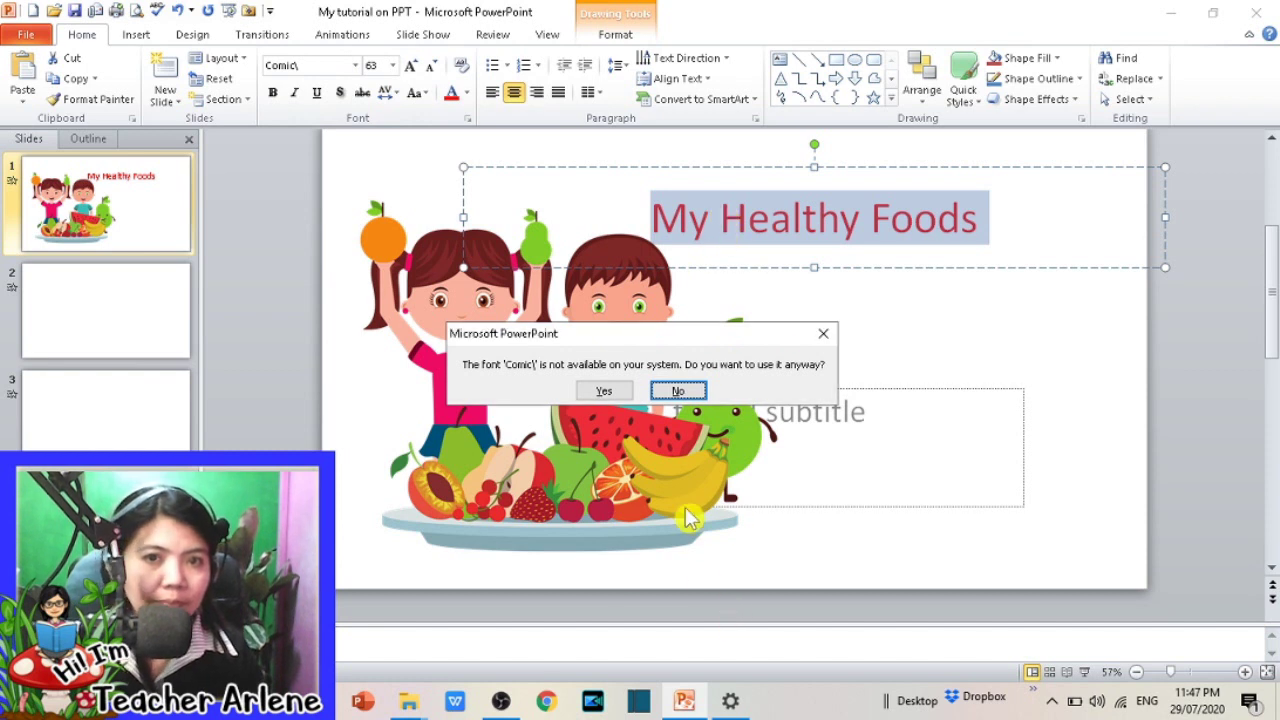
{"action": "left_click", "coordinate": [690, 398]}
{"action": "left_click", "coordinate": [770, 228]}
{"action": "left_click", "coordinate": [860, 220]}
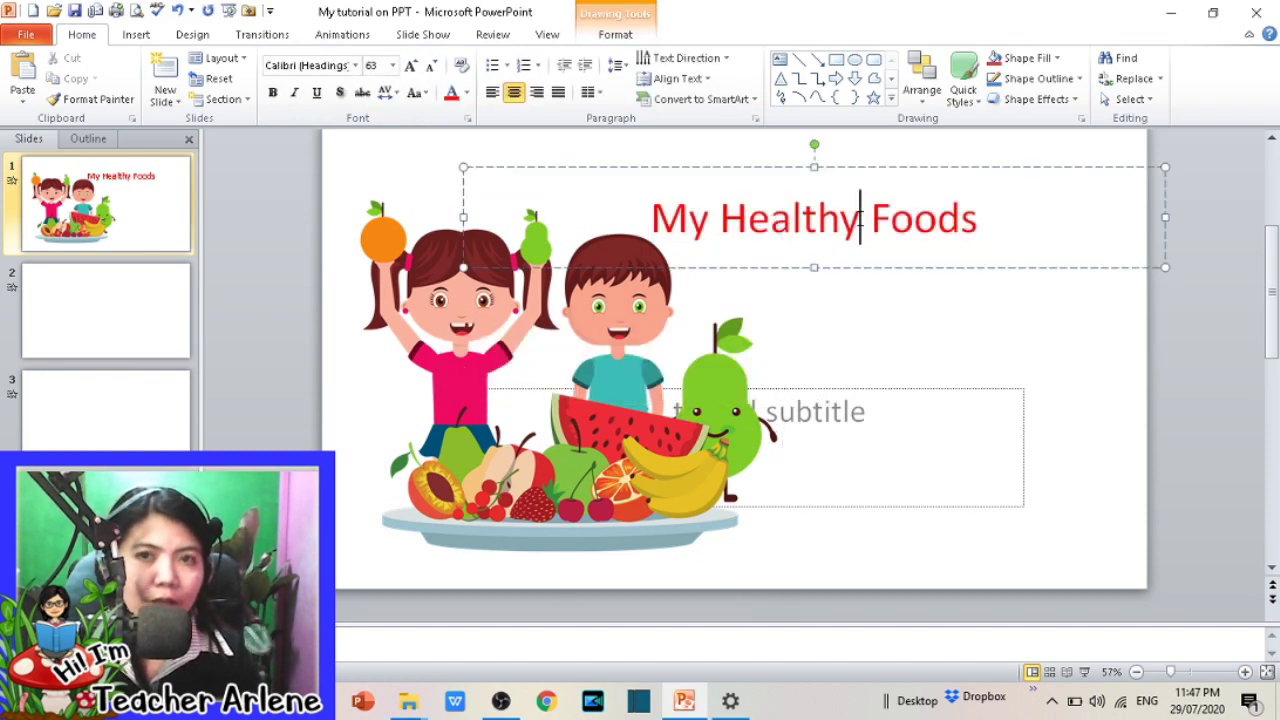
{"action": "triple_click", "coordinate": [800, 215]}
{"action": "left_click", "coordinate": [340, 62]}
{"action": "type", "text": "Com"}
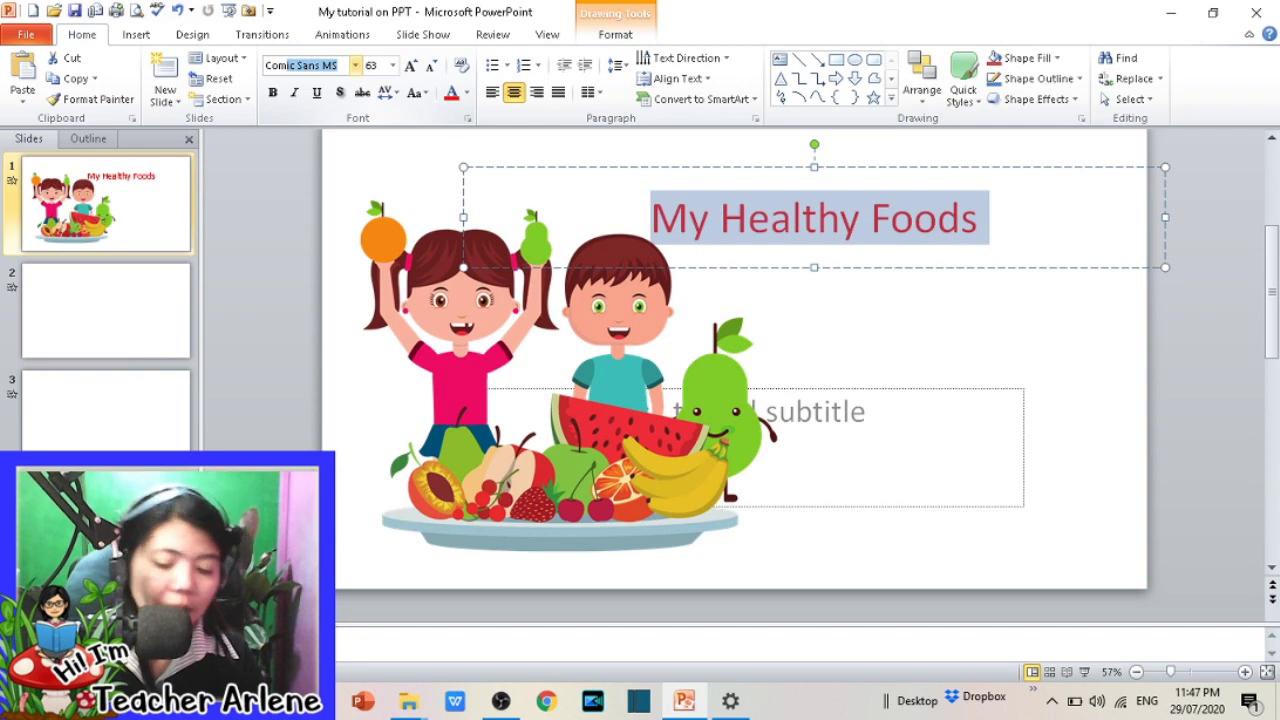
Step: Apply Comic Sans MS and bold to the title, then nudge the title box higher
{"action": "key", "text": "Return"}
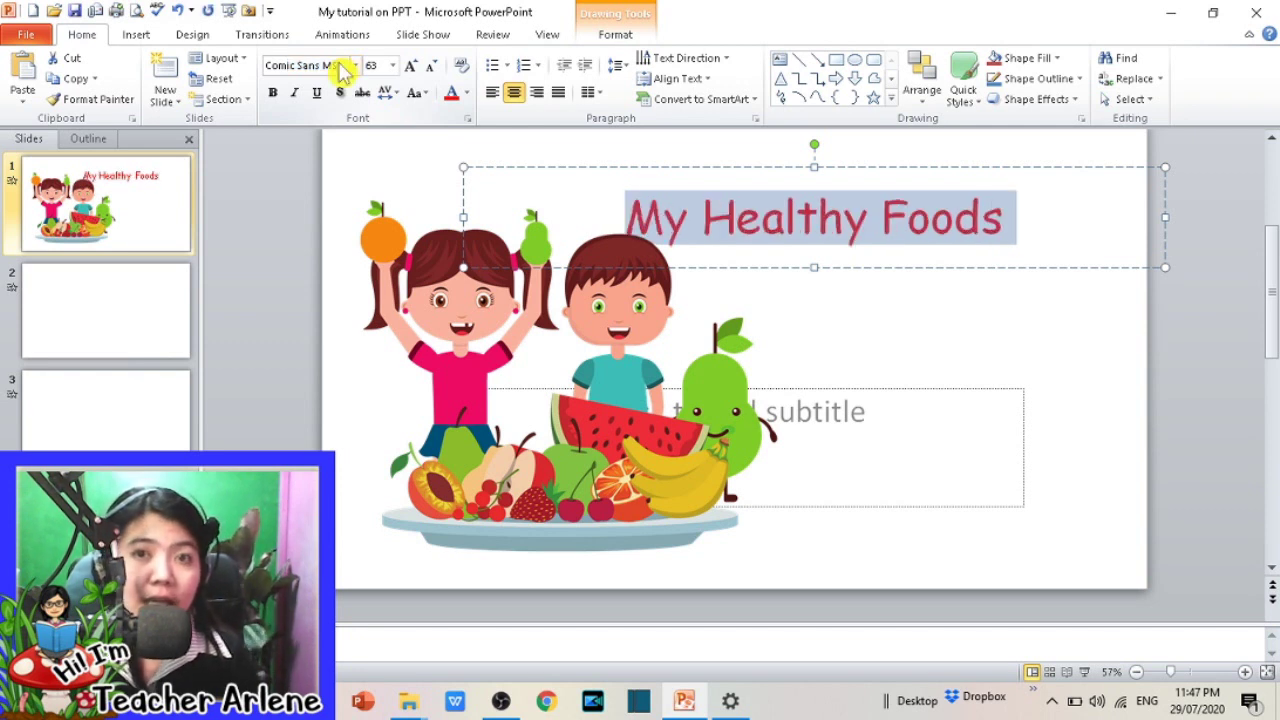
{"action": "key", "text": "ctrl+b"}
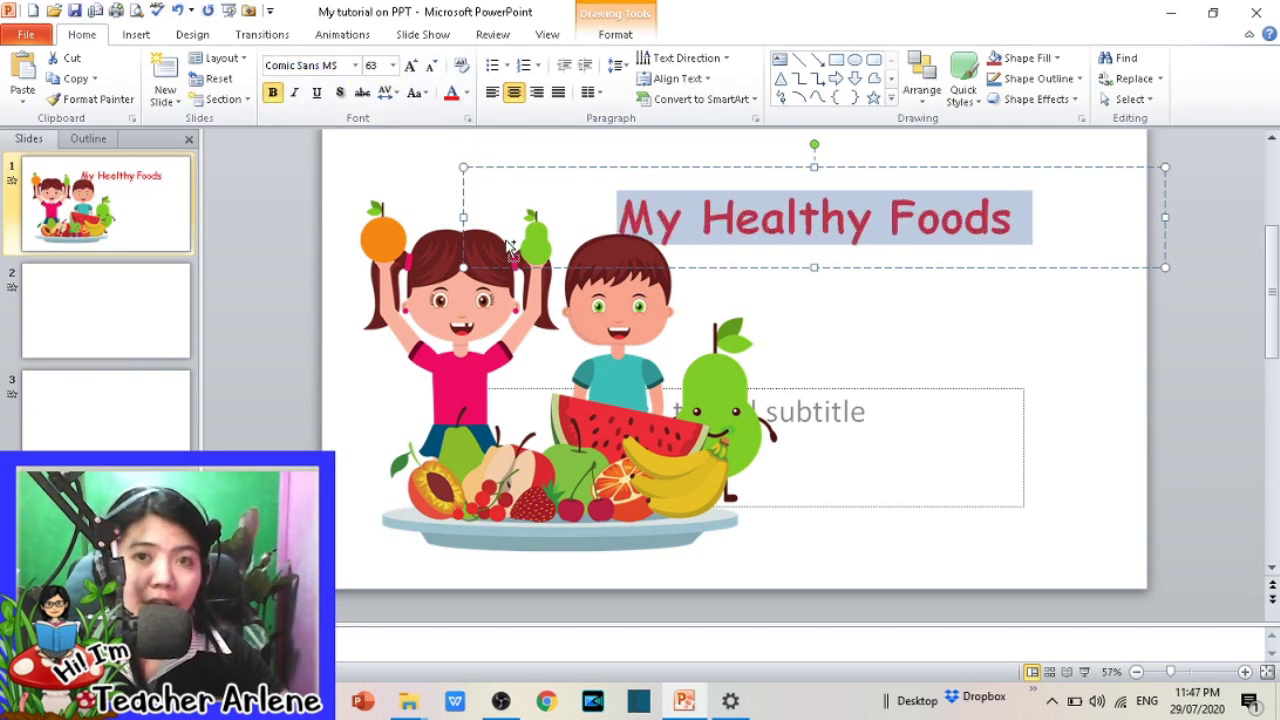
{"action": "left_click", "coordinate": [470, 172]}
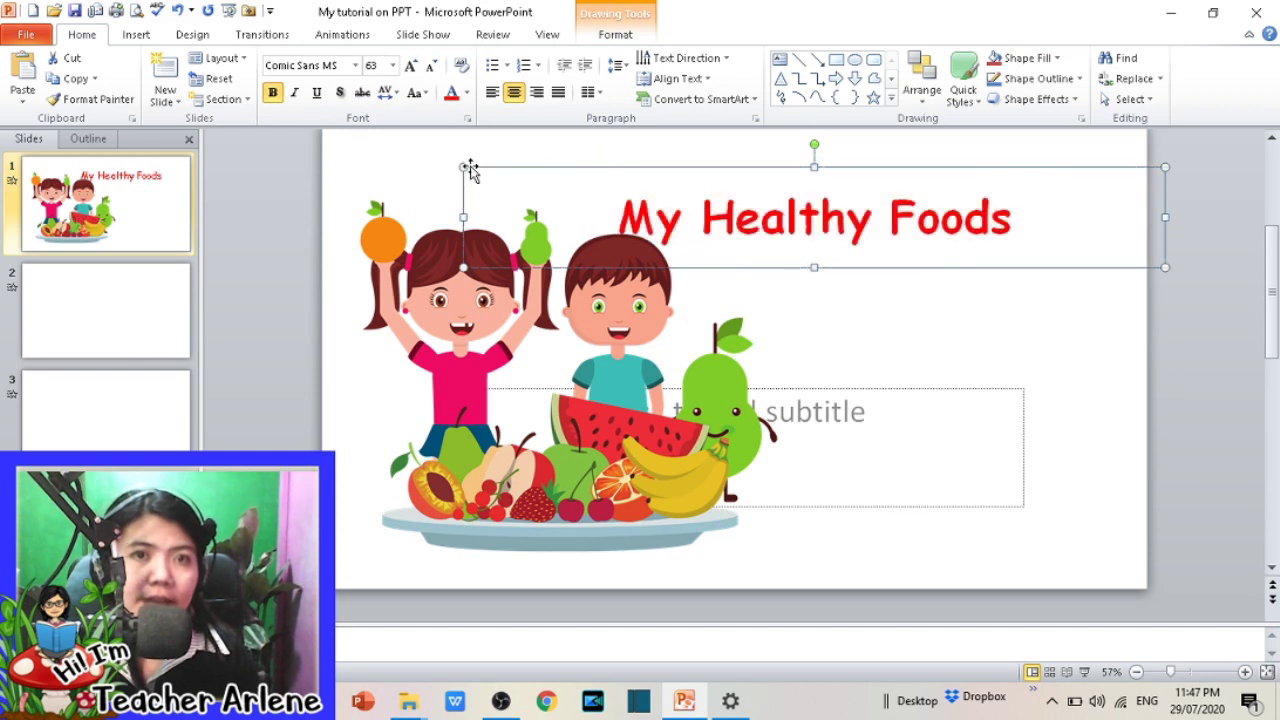
{"action": "left_click_drag", "start_coordinate": [462, 168], "coordinate": [517, 181]}
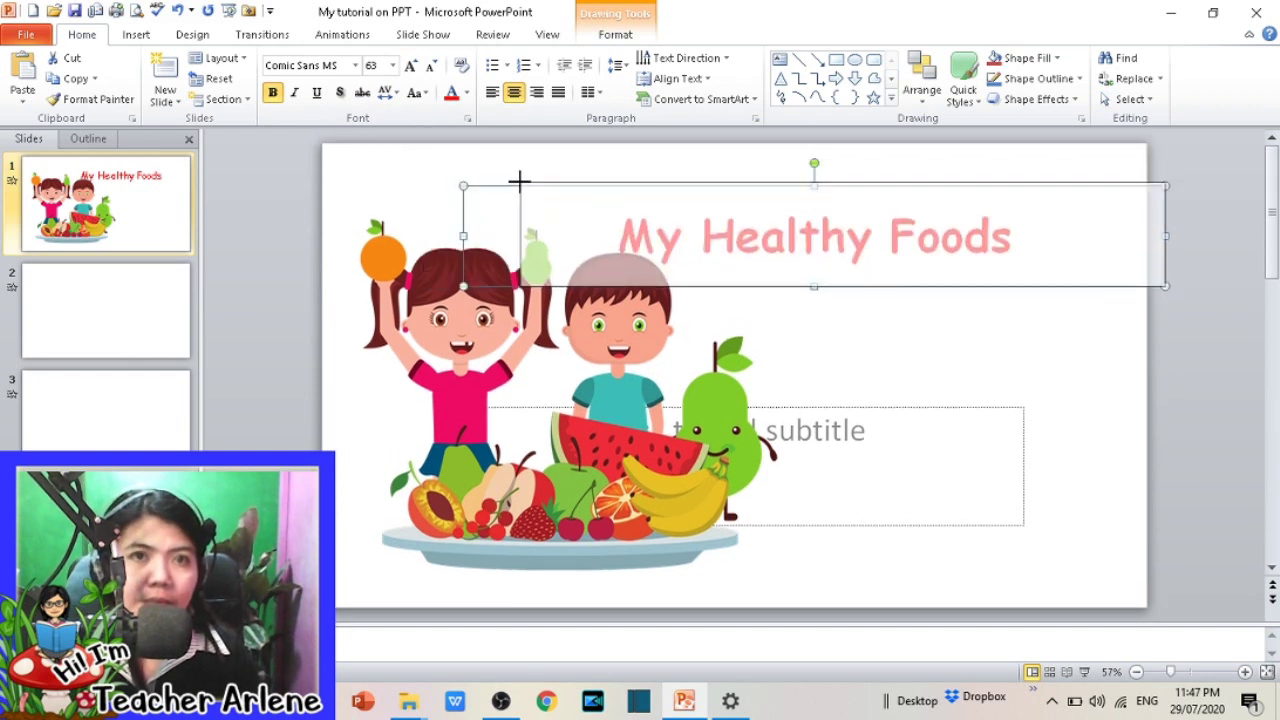
{"action": "left_click", "coordinate": [891, 290]}
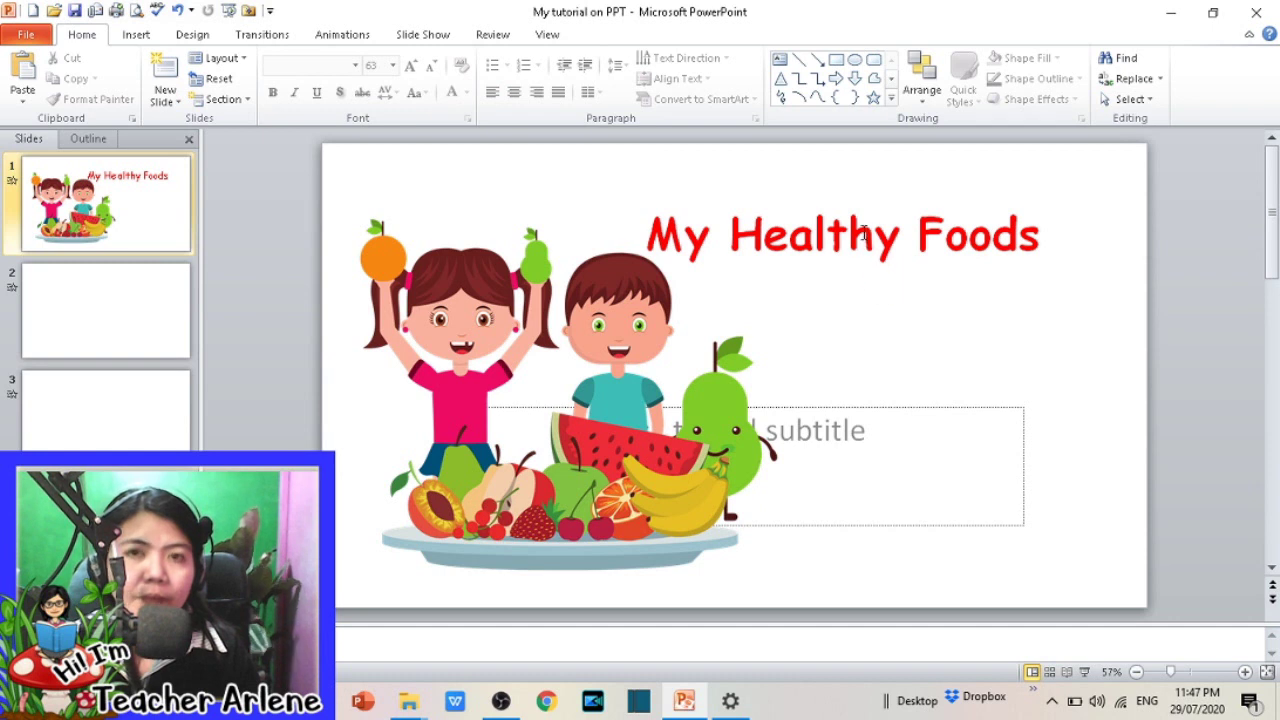
{"action": "left_click", "coordinate": [873, 238]}
{"action": "left_click_drag", "start_coordinate": [908, 187], "coordinate": [903, 178]}
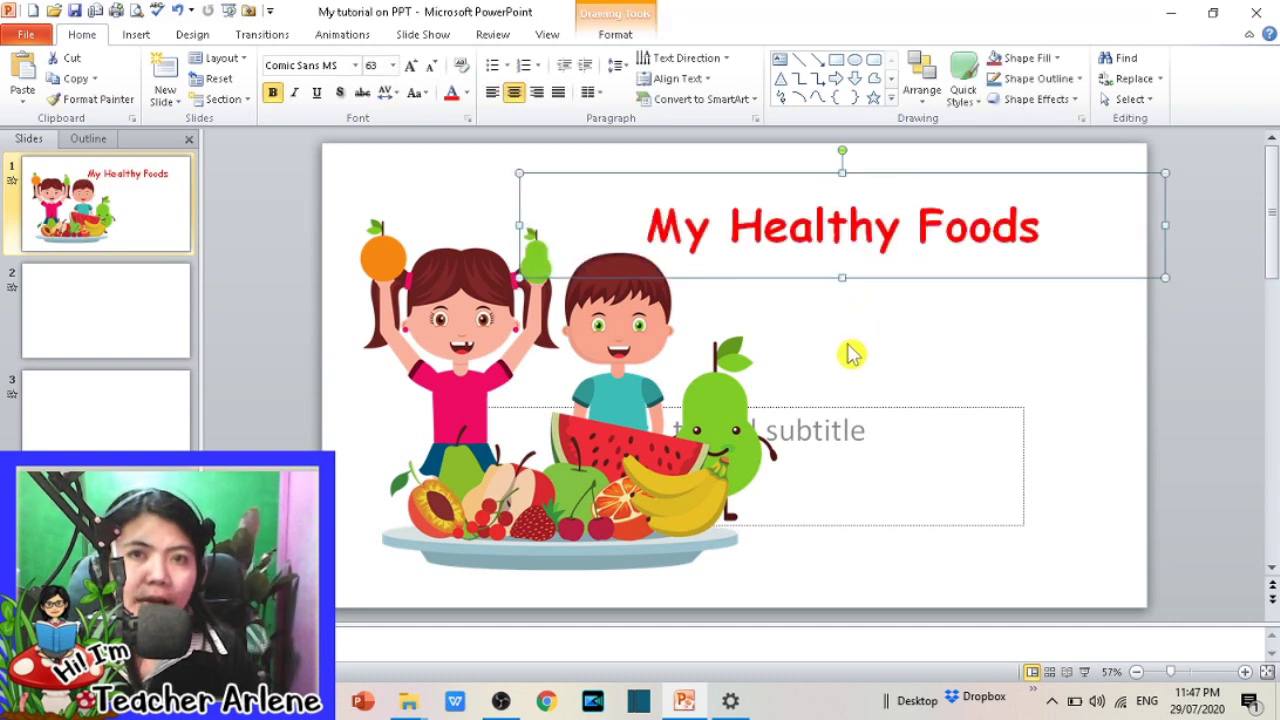
Step: Make the whole My Healthy Foods title bold and underlined
{"action": "triple_click", "coordinate": [862, 220]}
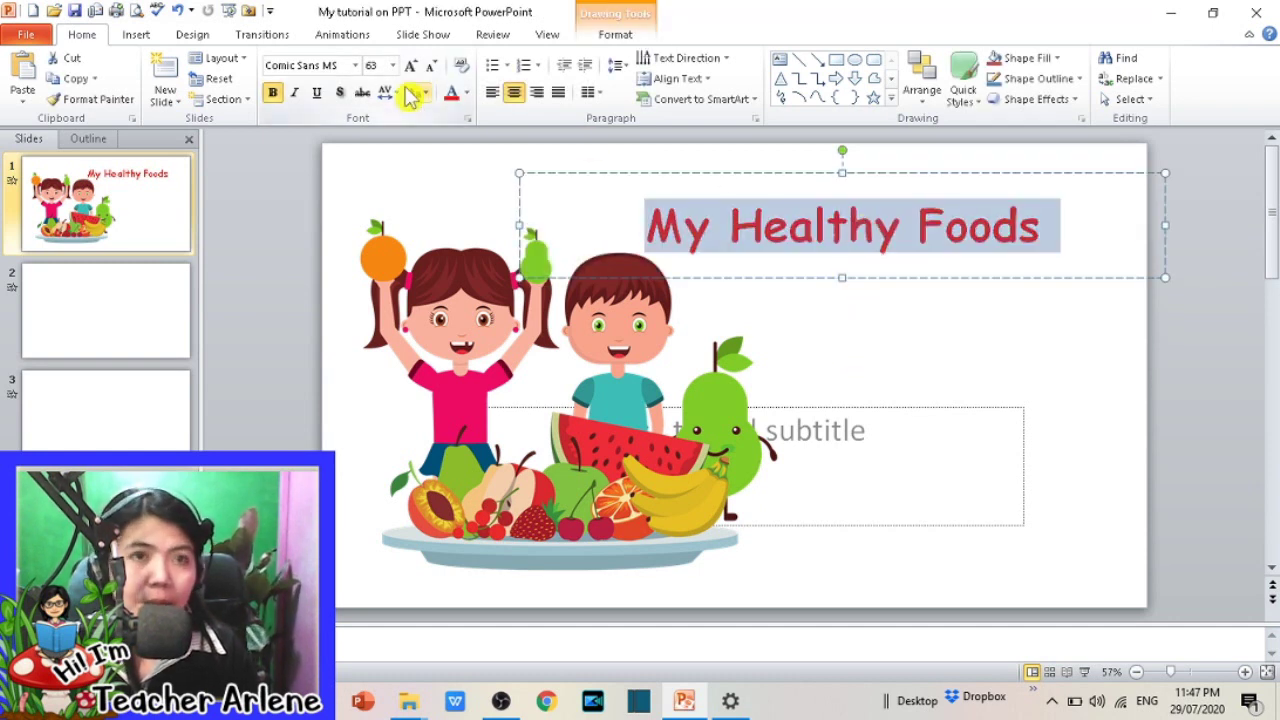
{"action": "left_click", "coordinate": [272, 93]}
{"action": "left_click", "coordinate": [272, 93]}
{"action": "left_click", "coordinate": [272, 93]}
{"action": "left_click", "coordinate": [272, 93]}
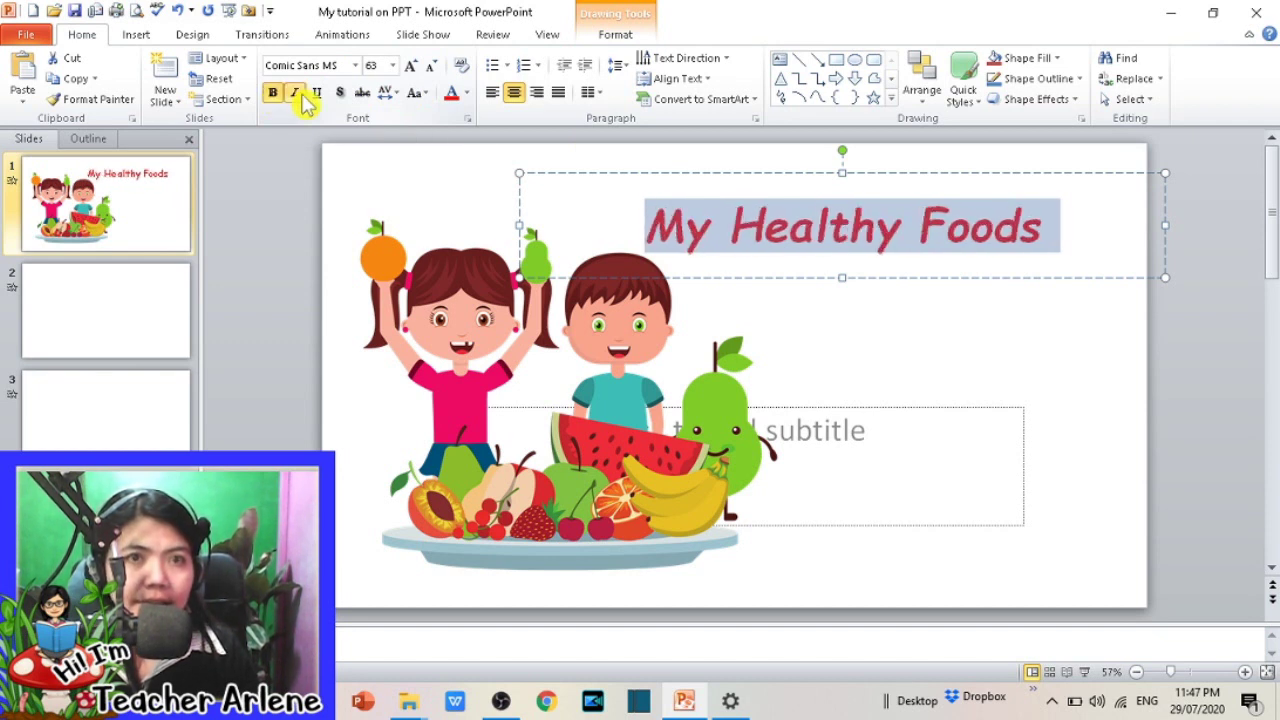
{"action": "left_click", "coordinate": [316, 93]}
{"action": "left_click", "coordinate": [317, 93]}
{"action": "left_click", "coordinate": [318, 93]}
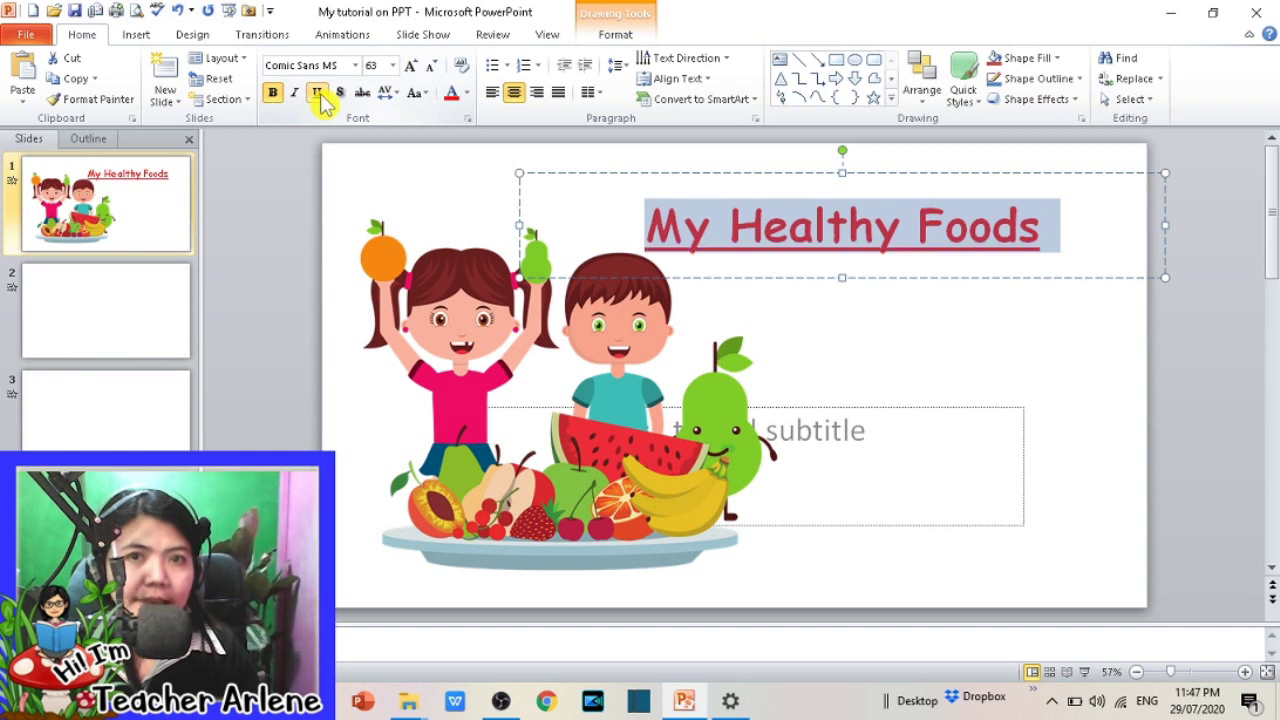
Step: Shift the title box slightly left and shrink the kids-and-fruit picture
{"action": "left_click", "coordinate": [983, 408]}
{"action": "left_click", "coordinate": [935, 248]}
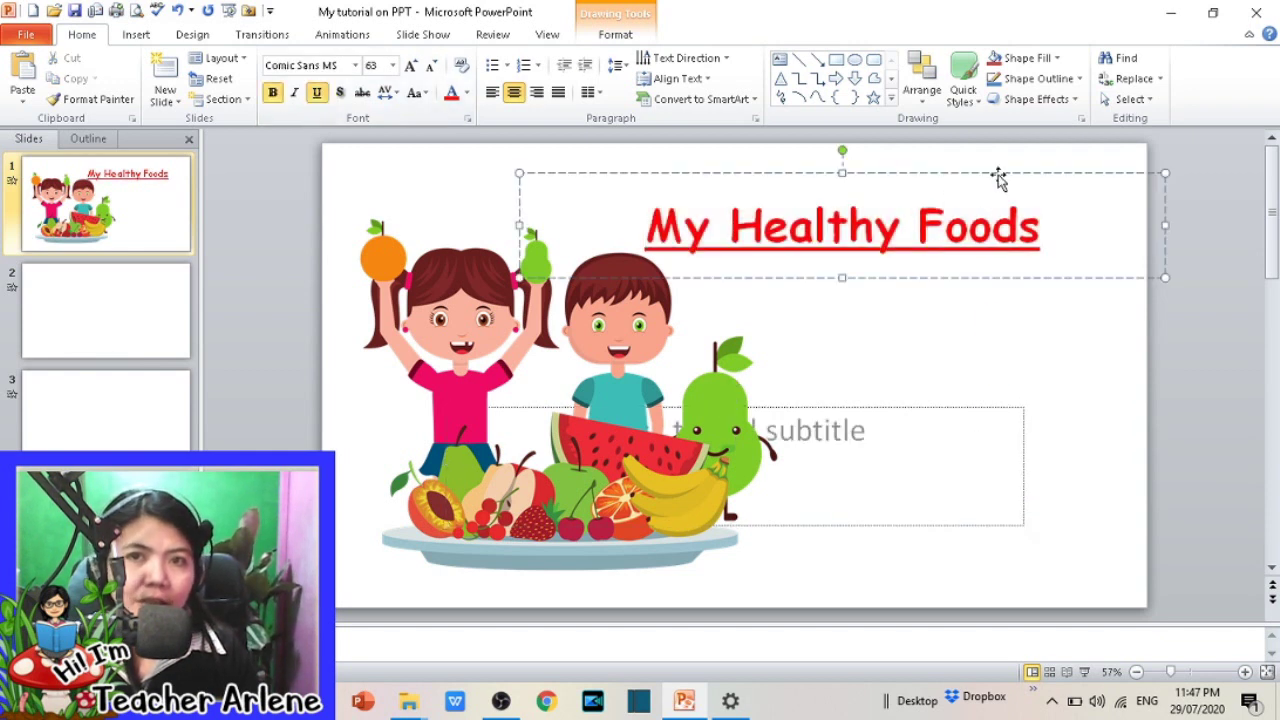
{"action": "left_click_drag", "start_coordinate": [998, 174], "coordinate": [978, 174]}
{"action": "left_click", "coordinate": [591, 400]}
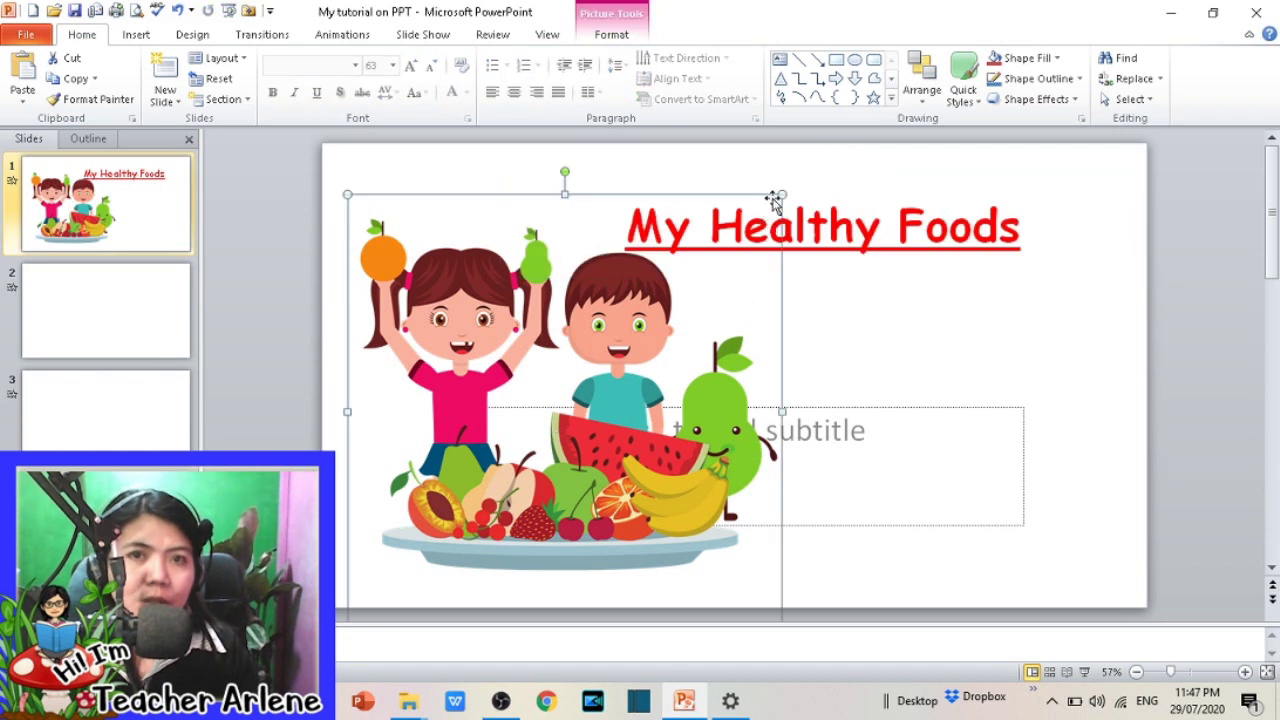
{"action": "mouse_move", "coordinate": [780, 193]}
{"action": "left_mouse_down"}
{"action": "mouse_move", "coordinate": [697, 271]}
{"action": "mouse_move", "coordinate": [766, 194]}
{"action": "left_mouse_up"}
{"action": "left_click", "coordinate": [666, 220]}
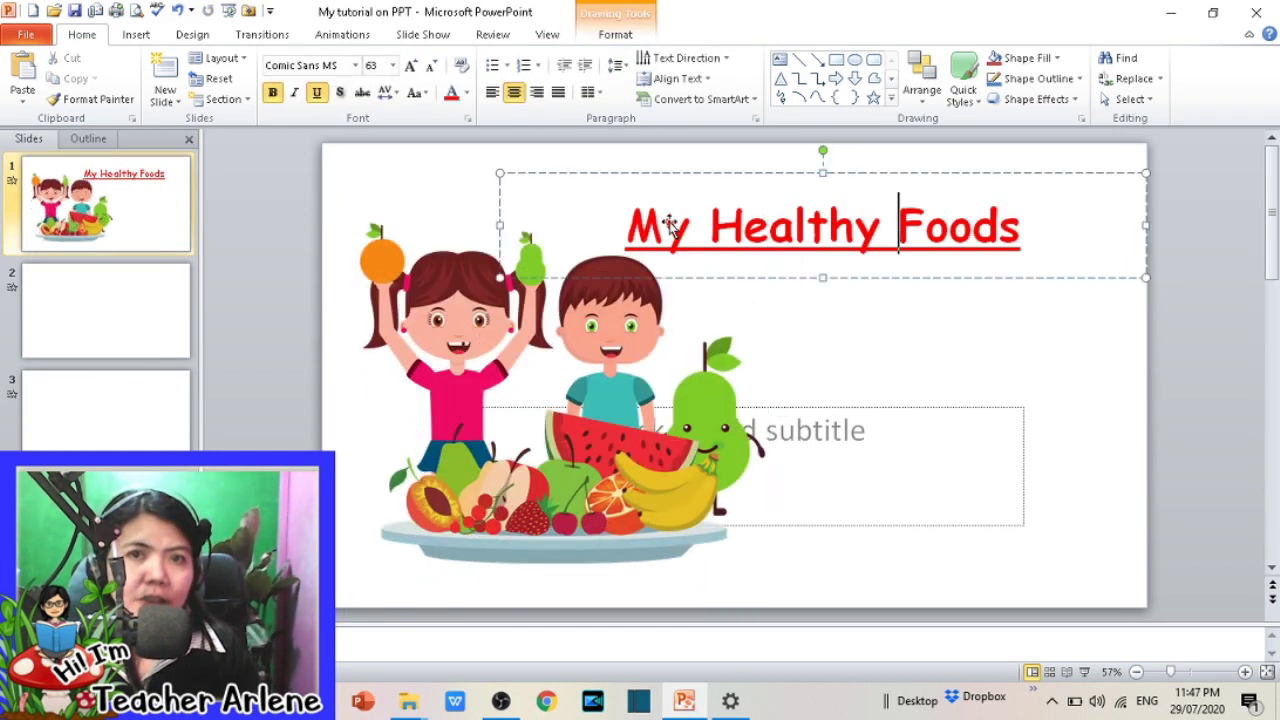
{"action": "left_click", "coordinate": [495, 226]}
{"action": "left_click", "coordinate": [945, 230]}
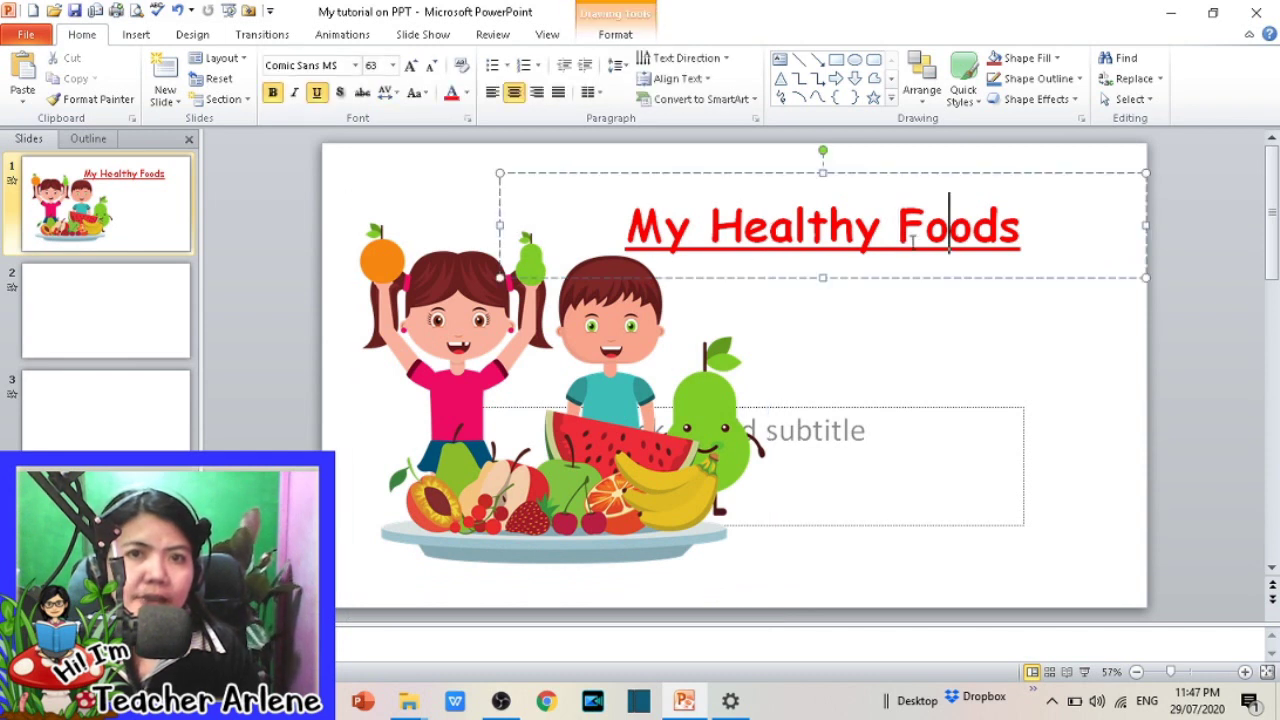
Step: Narrow the title box, enlarge the title to 138 pt, and move it lower
{"action": "left_click_drag", "start_coordinate": [498, 227], "coordinate": [717, 227]}
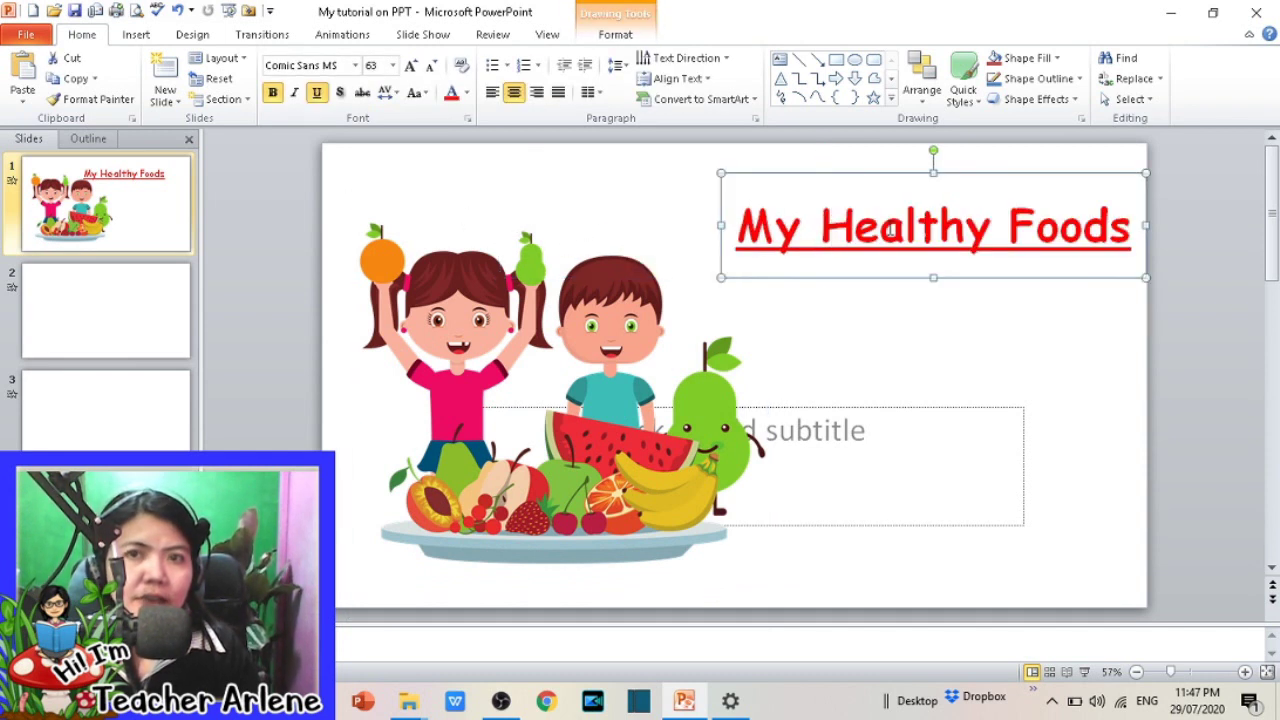
{"action": "left_click_drag", "start_coordinate": [971, 177], "coordinate": [966, 204]}
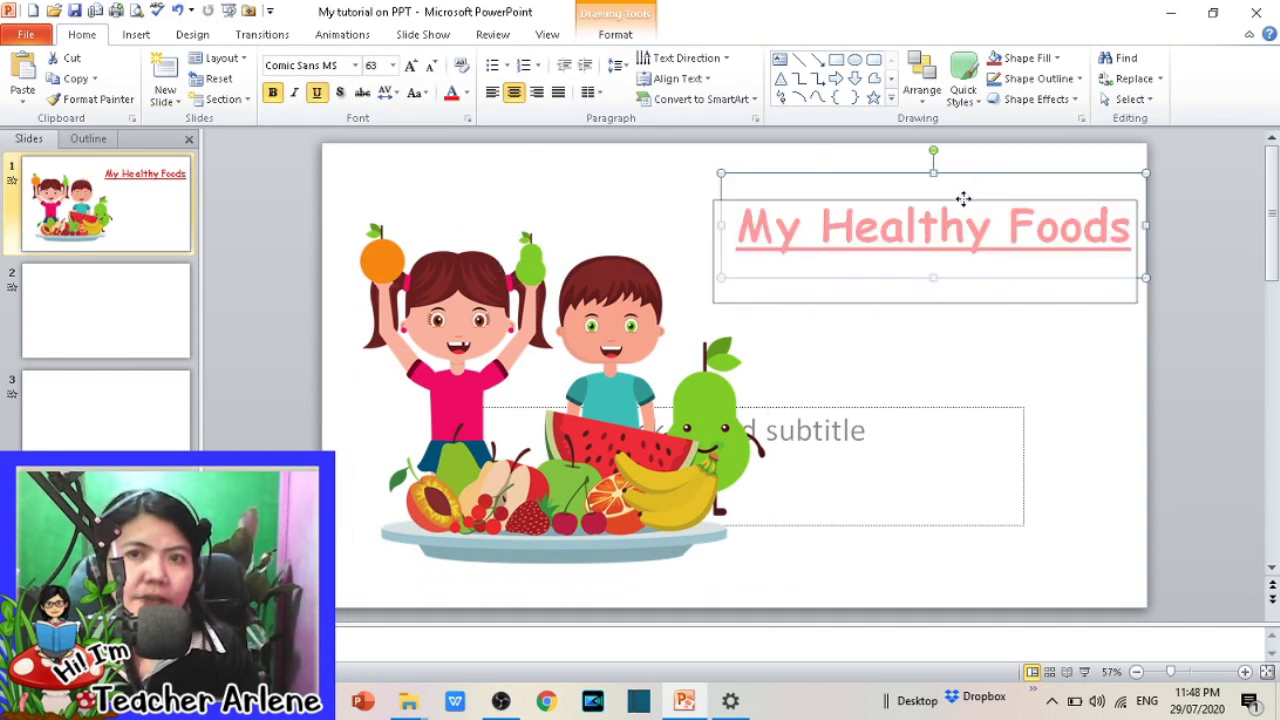
{"action": "left_click", "coordinate": [410, 66]}
{"action": "left_click", "coordinate": [410, 66]}
{"action": "left_click", "coordinate": [410, 66]}
{"action": "left_click", "coordinate": [410, 66]}
{"action": "left_click", "coordinate": [412, 68]}
{"action": "left_click", "coordinate": [412, 68]}
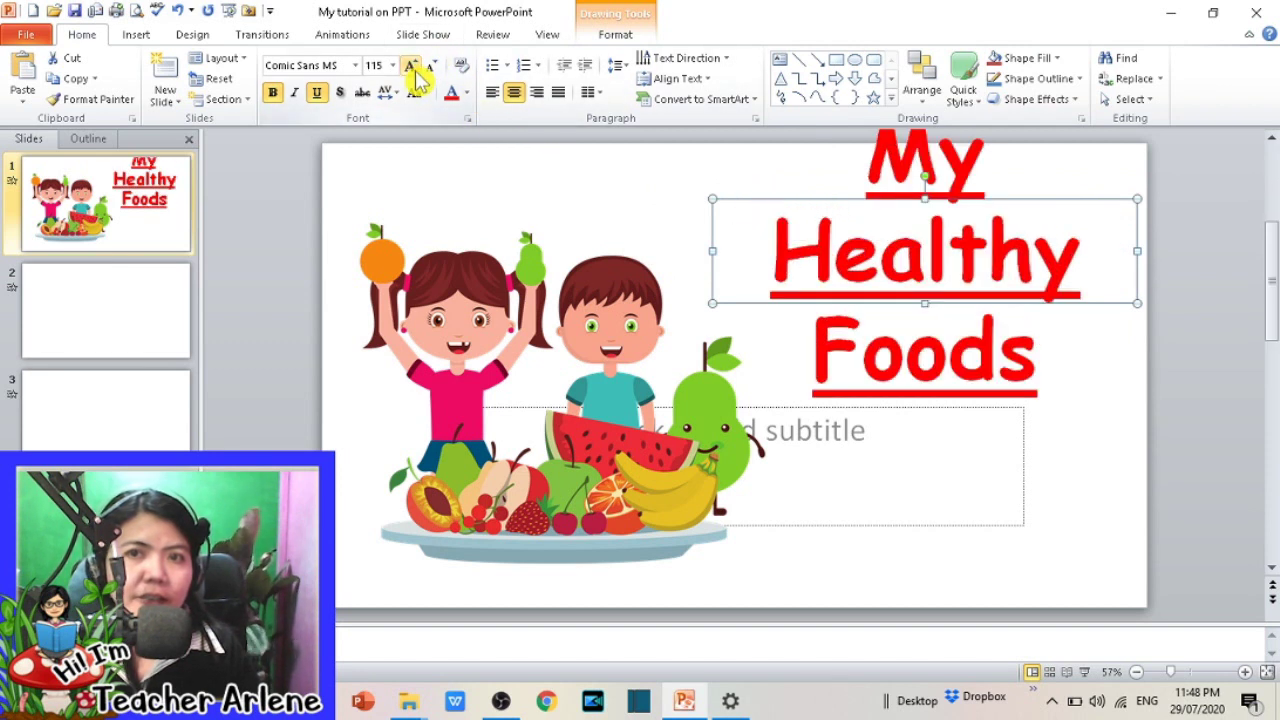
{"action": "left_click", "coordinate": [412, 68]}
{"action": "left_click_drag", "start_coordinate": [1064, 200], "coordinate": [1060, 295]}
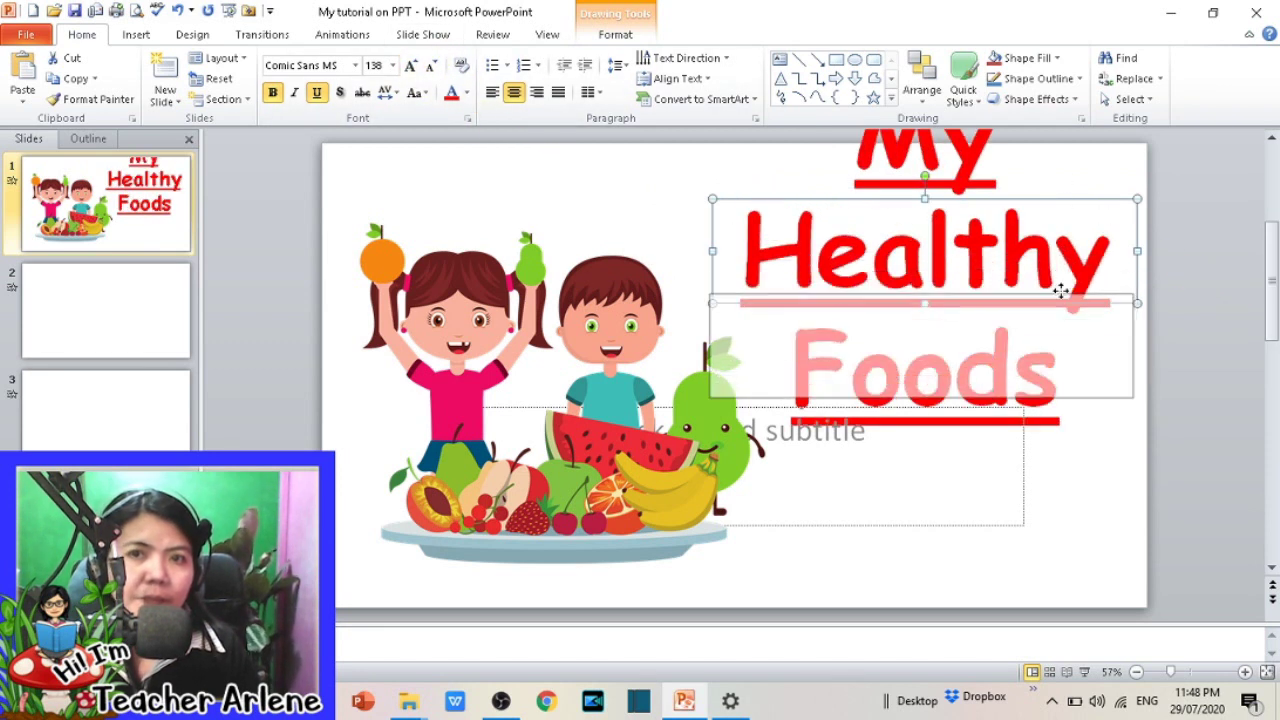
Step: Shrink the kids-and-fruit picture and shift it left beside the title
{"action": "left_click", "coordinate": [674, 375]}
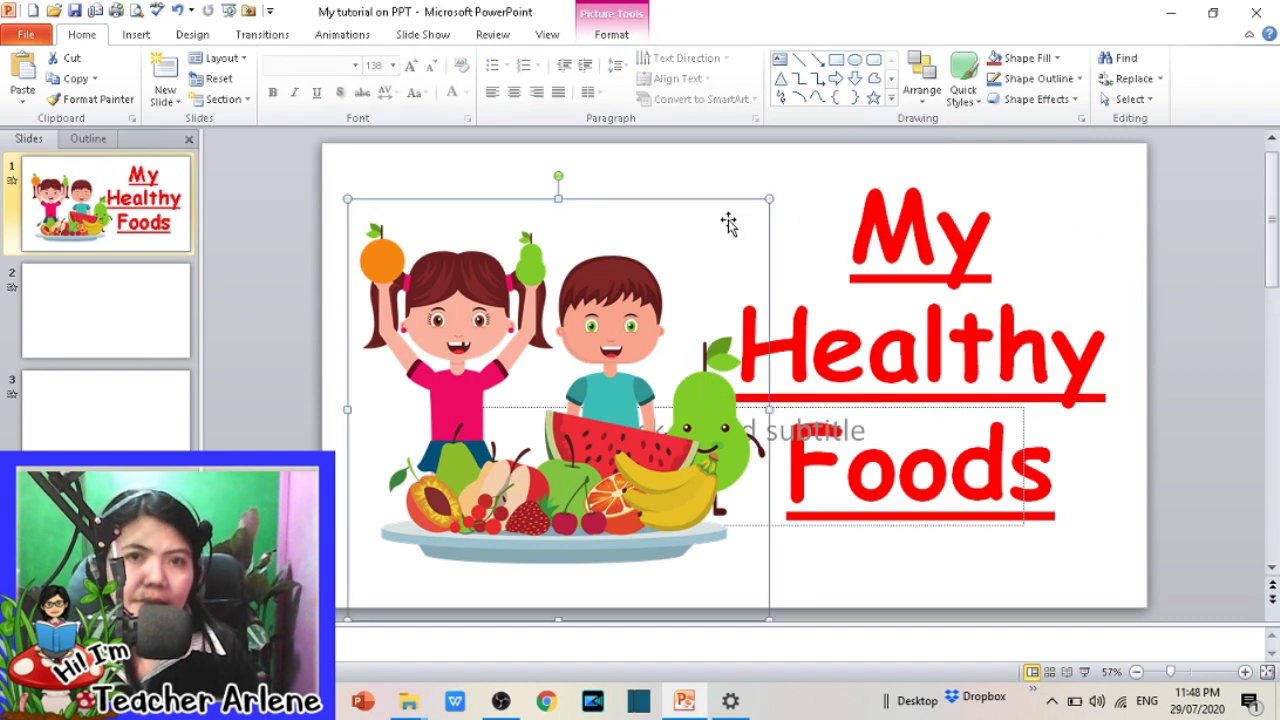
{"action": "left_click_drag", "start_coordinate": [768, 198], "coordinate": [697, 291]}
{"action": "left_click_drag", "start_coordinate": [615, 374], "coordinate": [640, 380]}
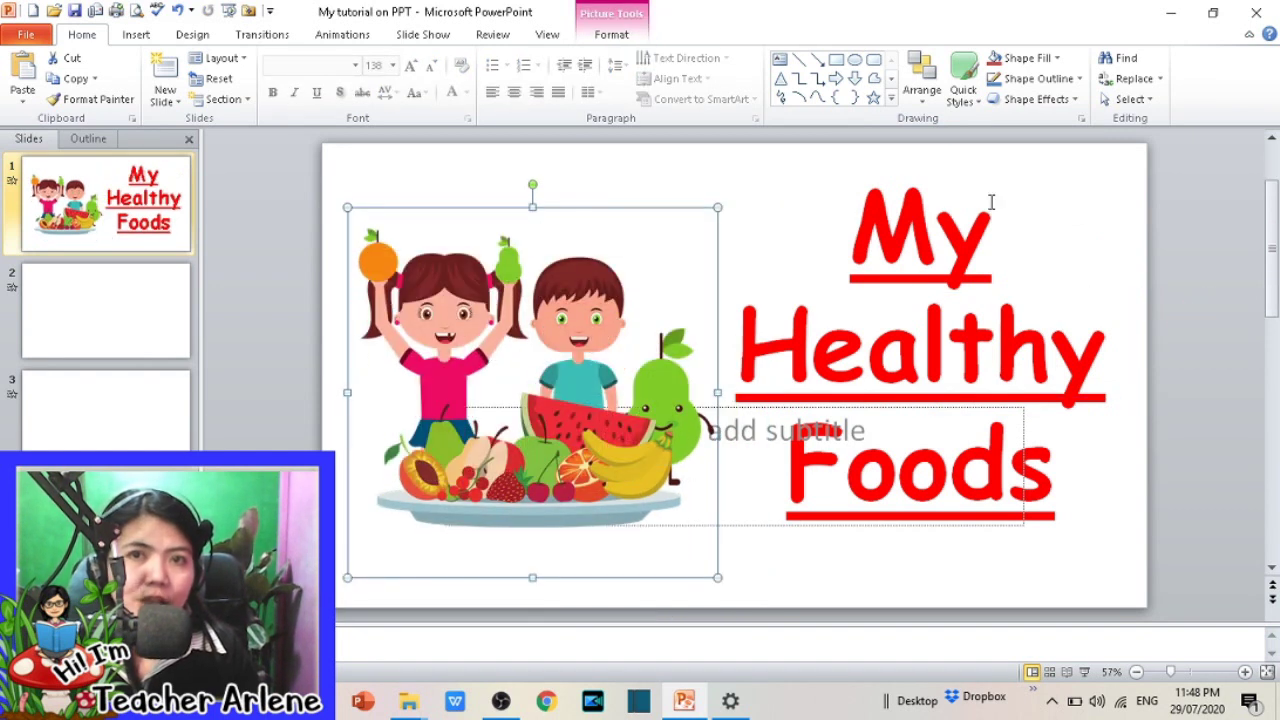
{"action": "left_click", "coordinate": [686, 386]}
{"action": "key", "text": "ctrl+z"}
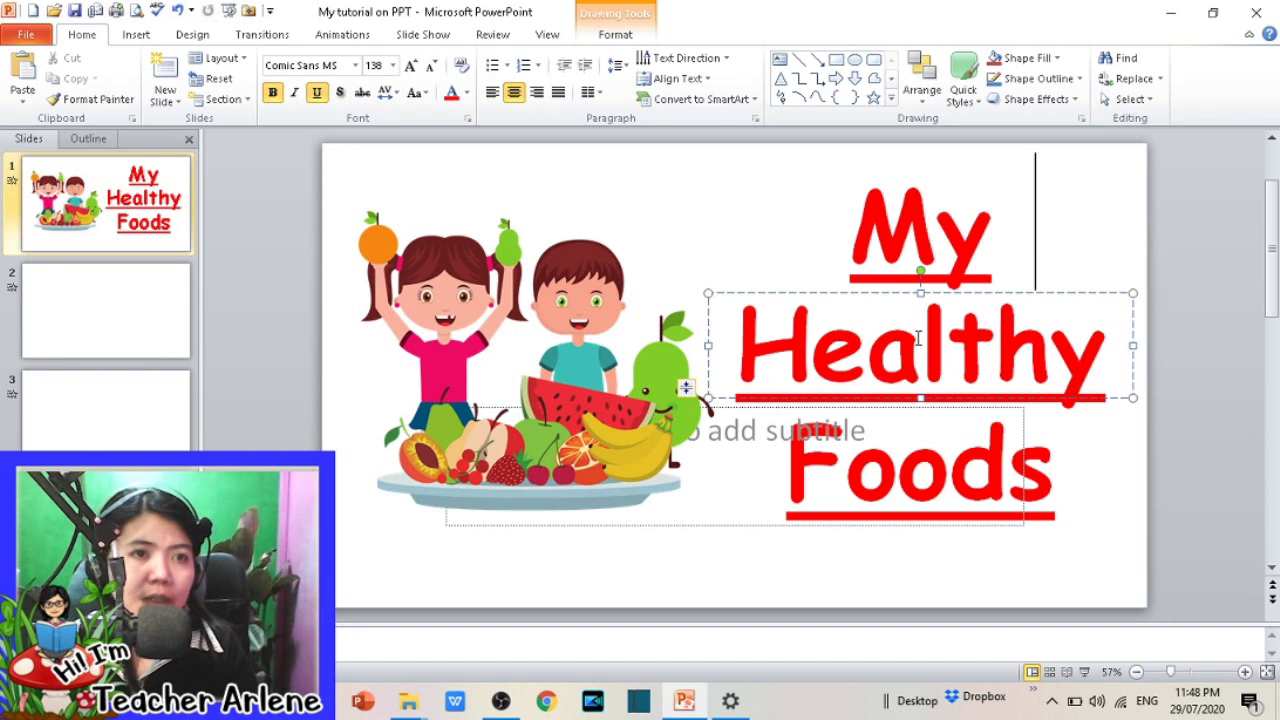
Step: Drag the My Healthy Foods slide thumbnail to reorder it in the deck
{"action": "left_click", "coordinate": [105, 222]}
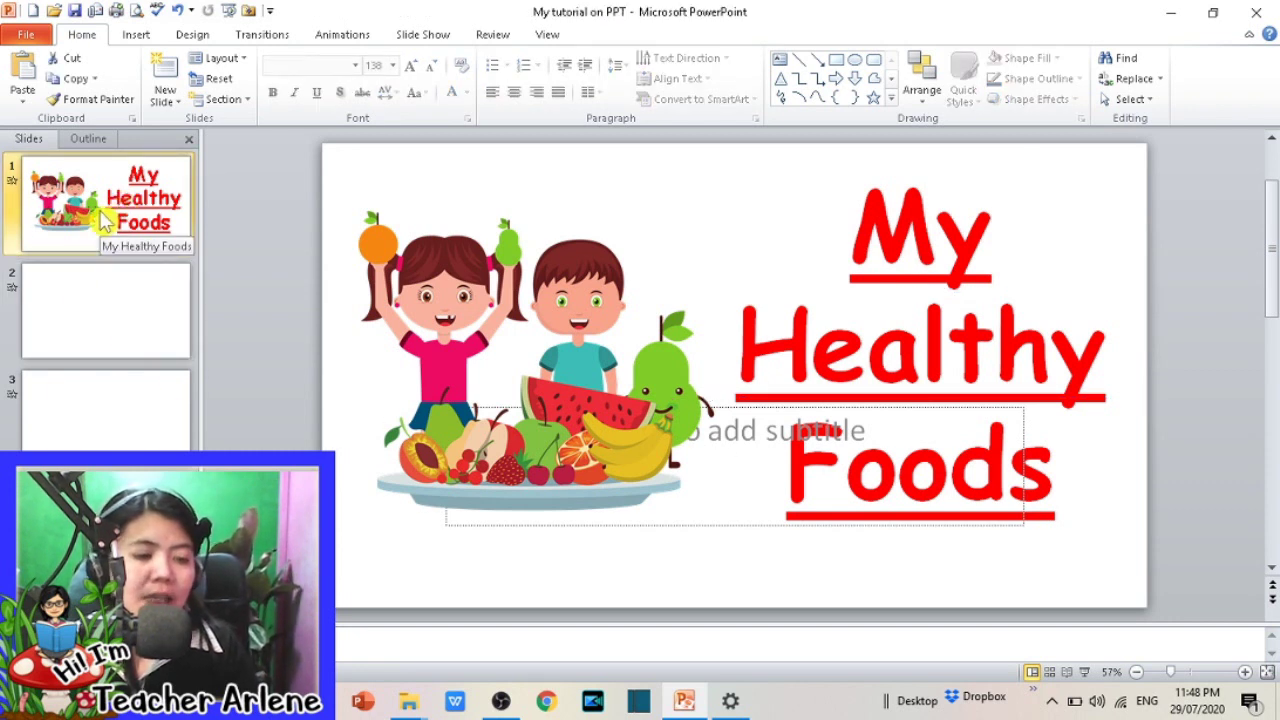
{"action": "mouse_move", "coordinate": [105, 222]}
{"action": "left_mouse_down"}
{"action": "mouse_move", "coordinate": [108, 437]}
{"action": "mouse_move", "coordinate": [80, 214]}
{"action": "left_mouse_up"}
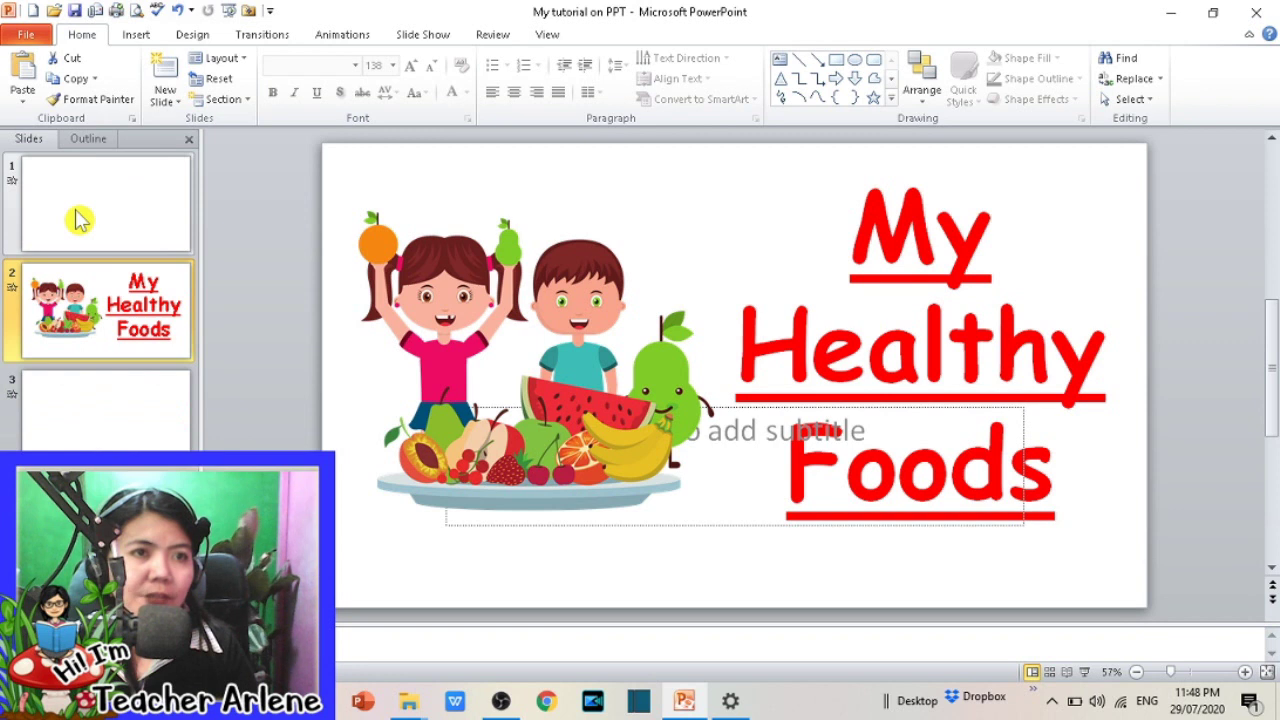
{"action": "mouse_move", "coordinate": [118, 318]}
{"action": "left_mouse_down"}
{"action": "mouse_move", "coordinate": [105, 158]}
{"action": "mouse_move", "coordinate": [114, 348]}
{"action": "mouse_move", "coordinate": [98, 320]}
{"action": "mouse_move", "coordinate": [96, 430]}
{"action": "mouse_move", "coordinate": [91, 250]}
{"action": "left_mouse_up"}
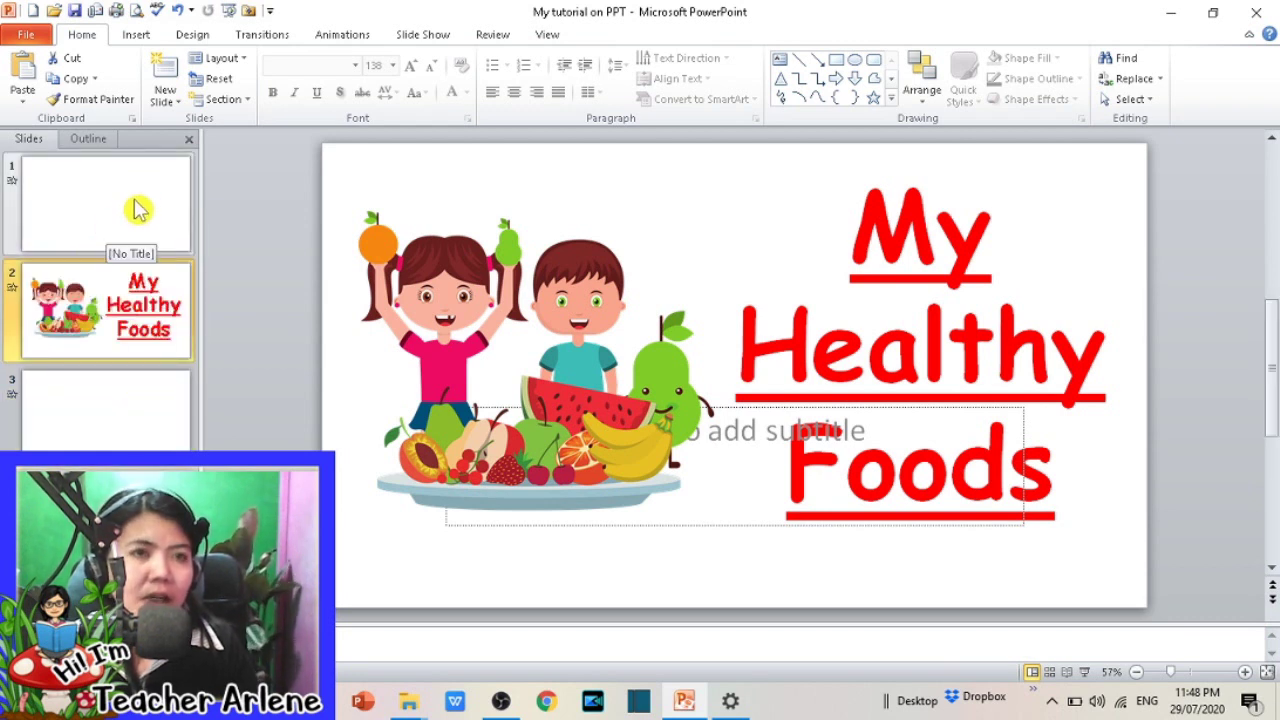
Step: Cut the blank first slide so My Healthy Foods leads, followed by one blank slide
{"action": "left_click", "coordinate": [136, 206]}
{"action": "left_click", "coordinate": [115, 293]}
{"action": "left_click", "coordinate": [126, 195]}
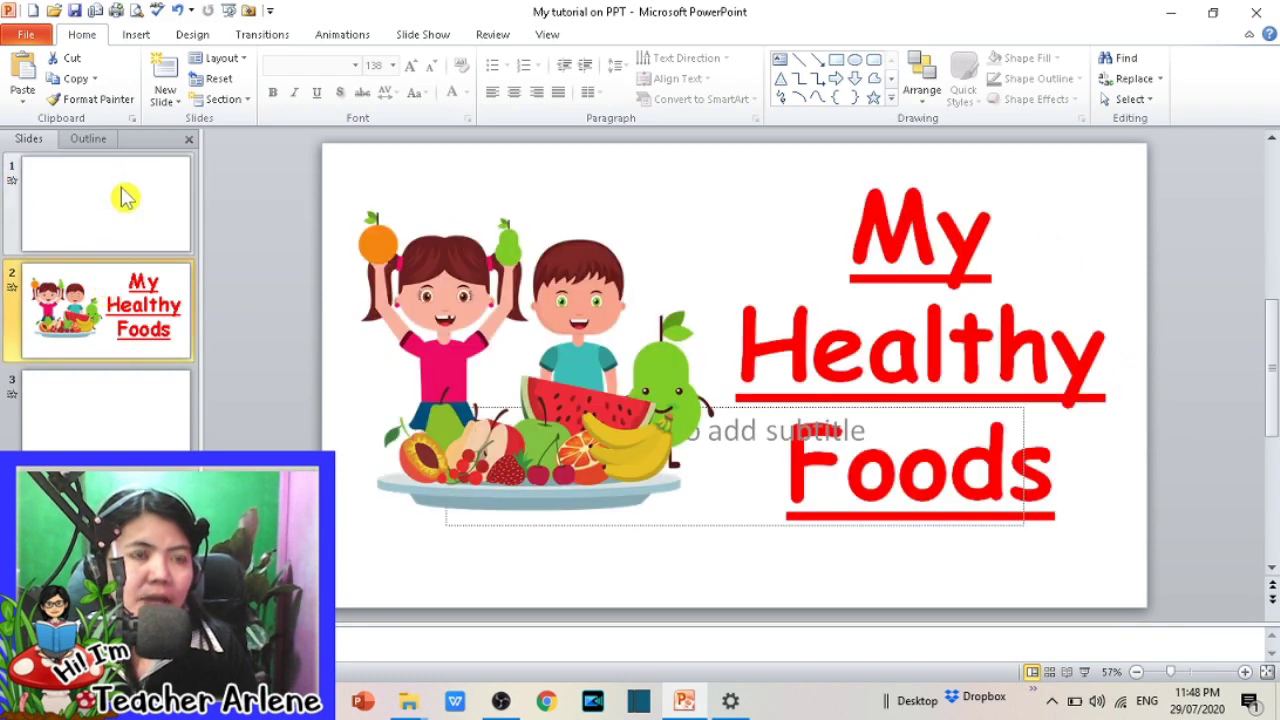
{"action": "right_click", "coordinate": [124, 196]}
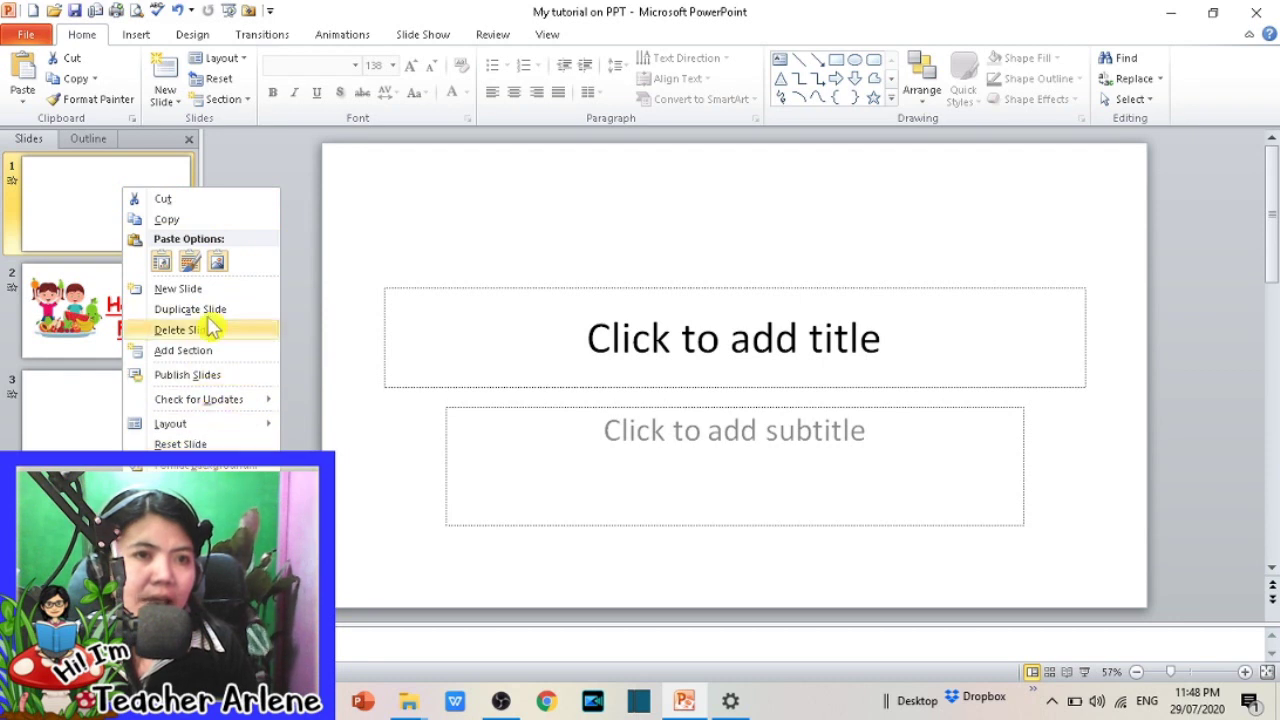
{"action": "left_click", "coordinate": [200, 203]}
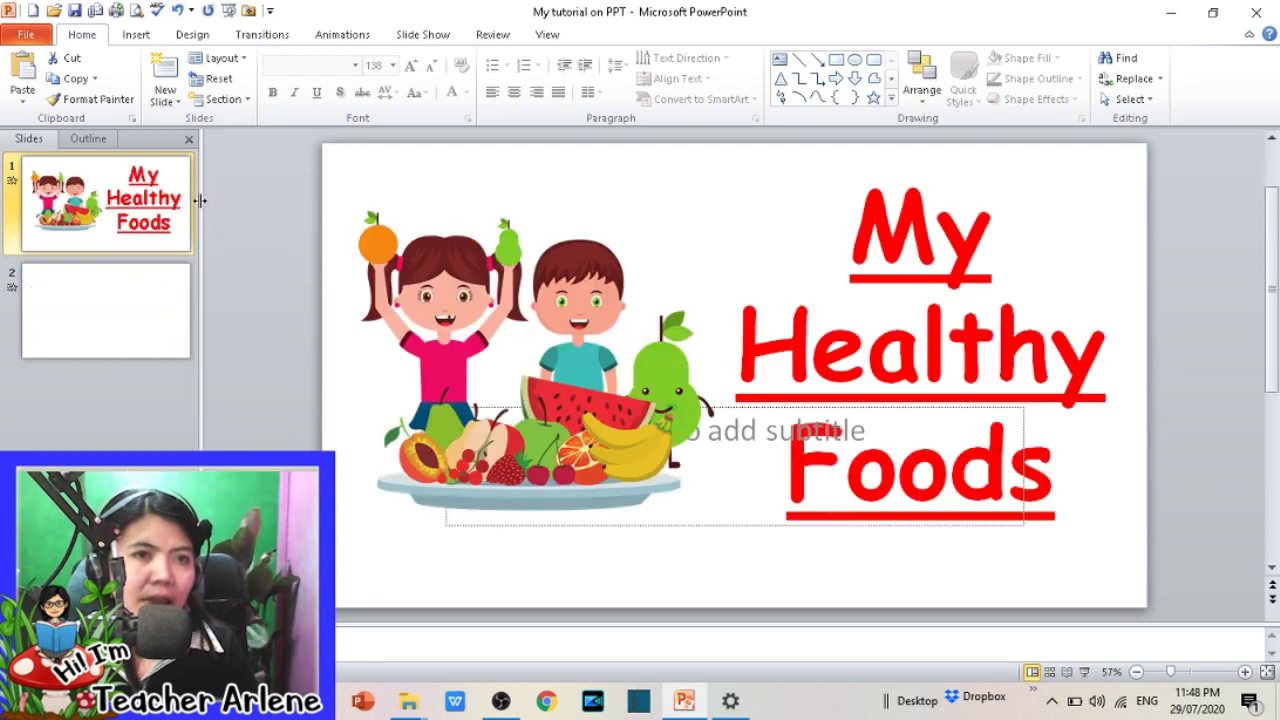
{"action": "left_click", "coordinate": [96, 292]}
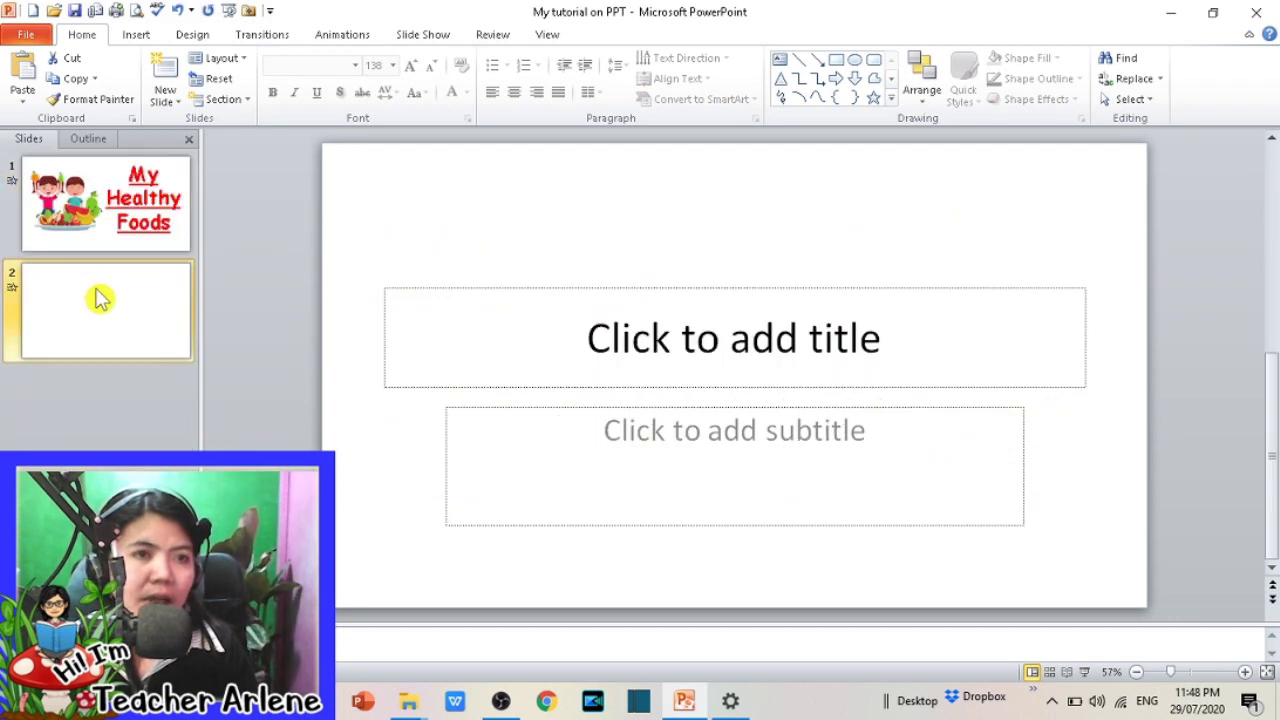
Step: Paste back a blank slide for three slides, then add a section and undo it
{"action": "key", "text": "ctrl+v"}
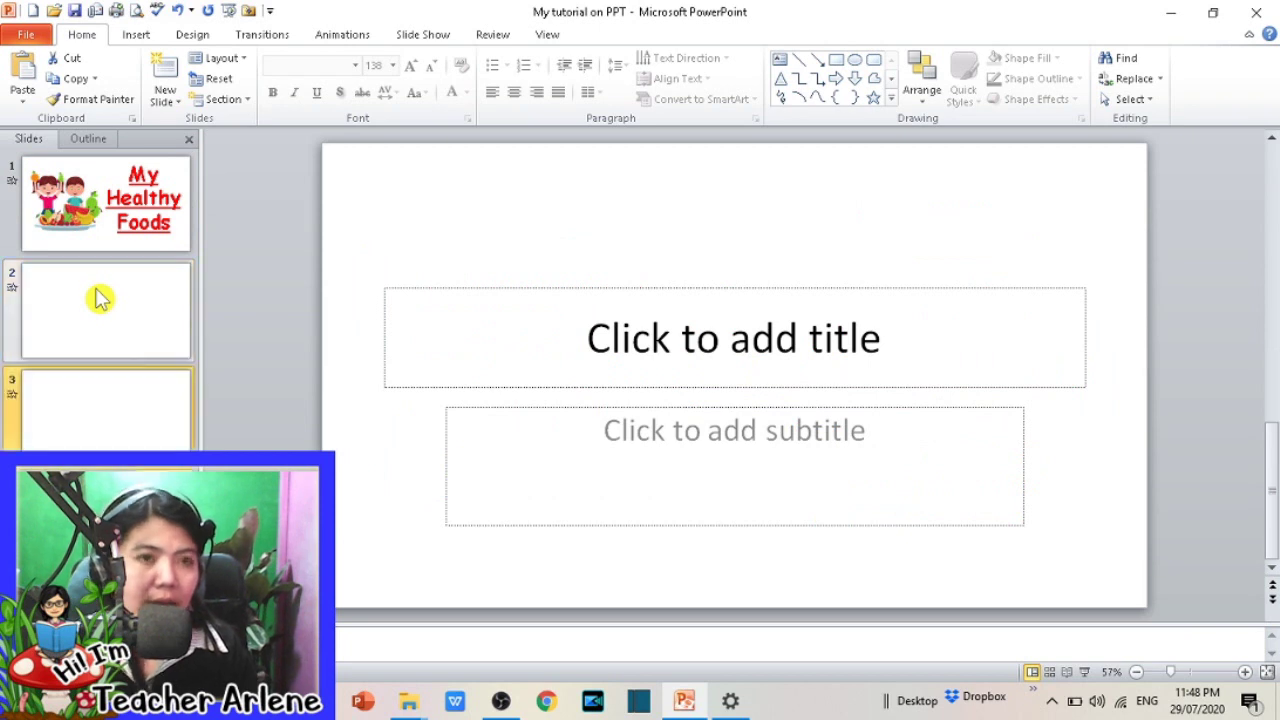
{"action": "right_click", "coordinate": [112, 422]}
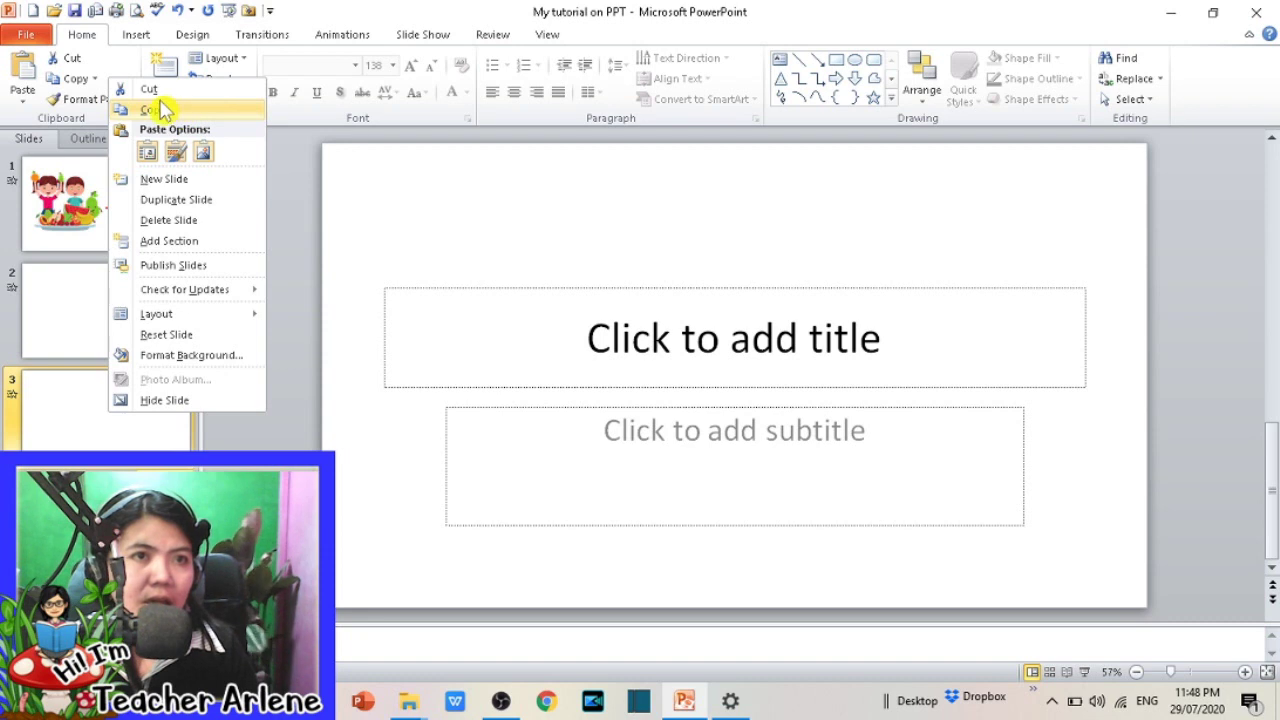
{"action": "left_click", "coordinate": [83, 449]}
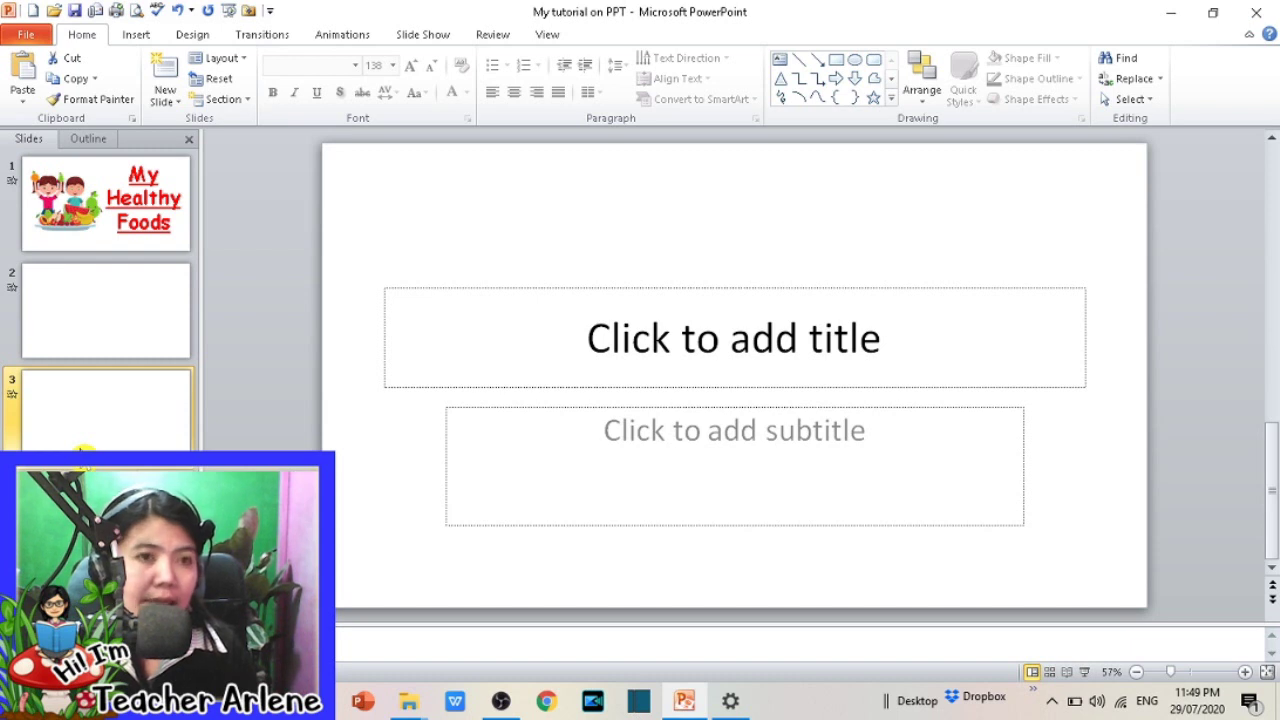
{"action": "right_click", "coordinate": [83, 449]}
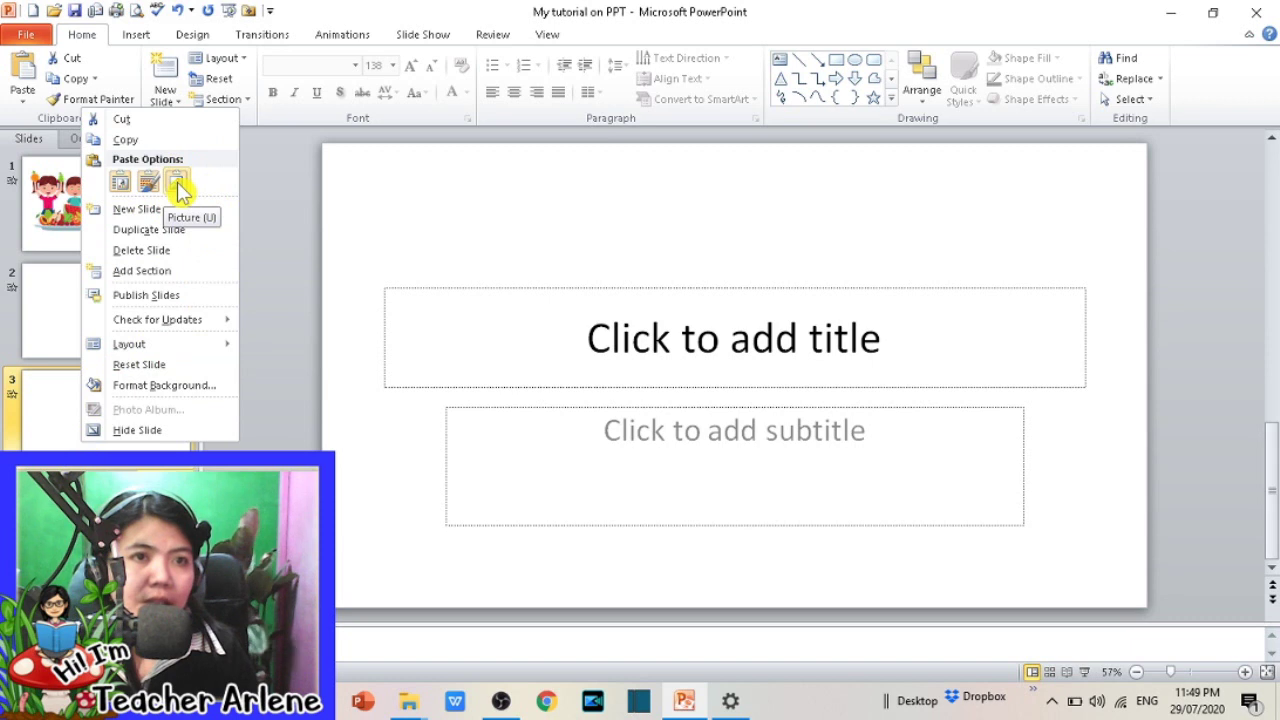
{"action": "left_click", "coordinate": [147, 271]}
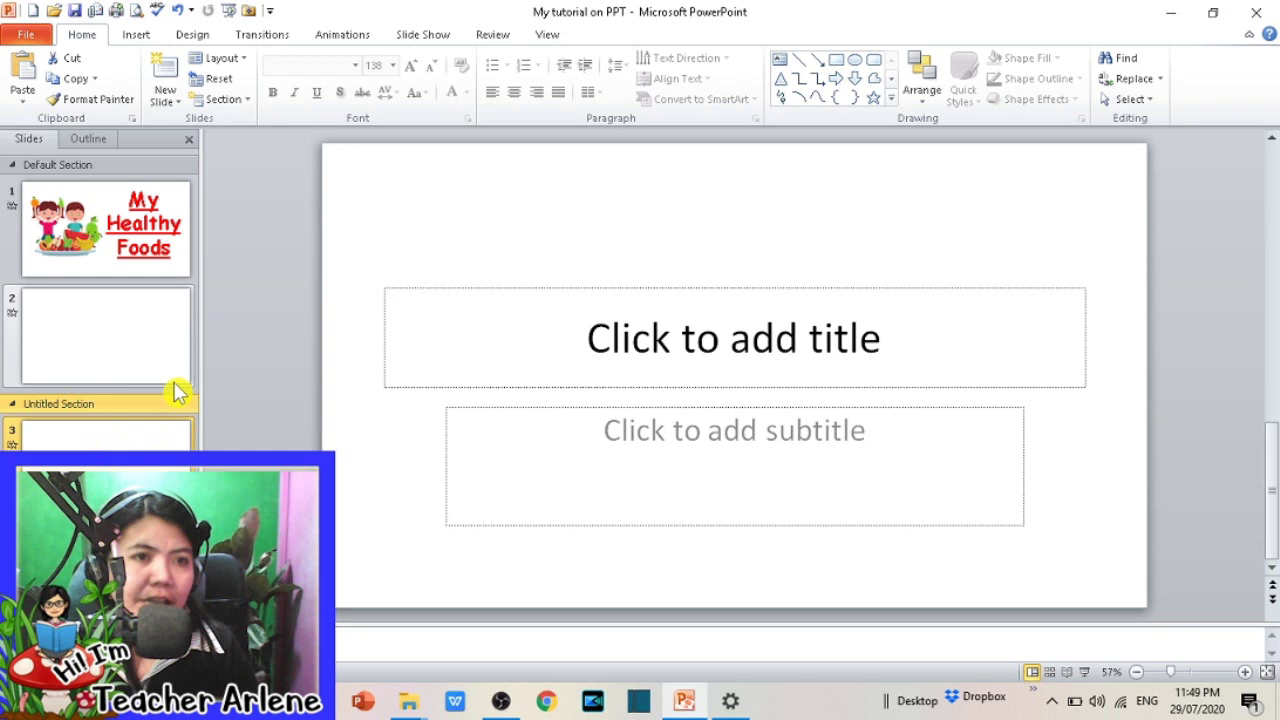
{"action": "key", "text": "ctrl+z"}
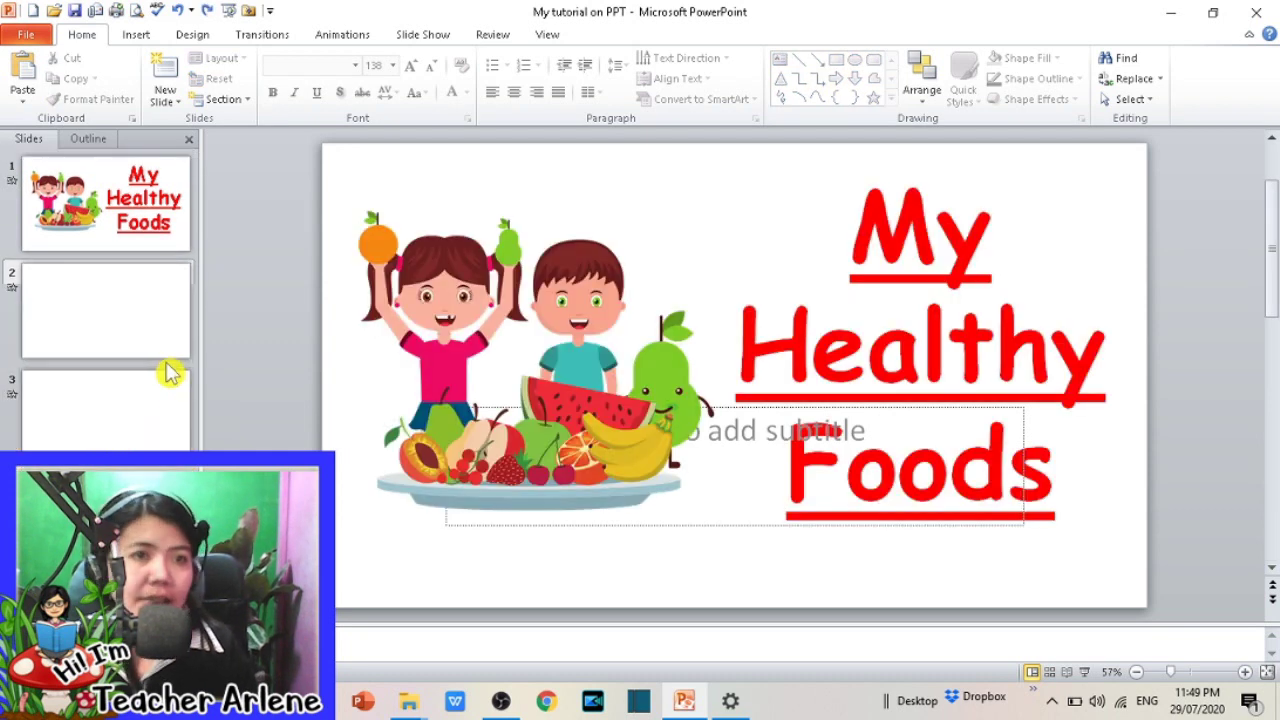
Step: Select the blank slide 2 thumbnail and dismiss its right-click menu
{"action": "left_click", "coordinate": [126, 314]}
{"action": "right_click", "coordinate": [124, 310]}
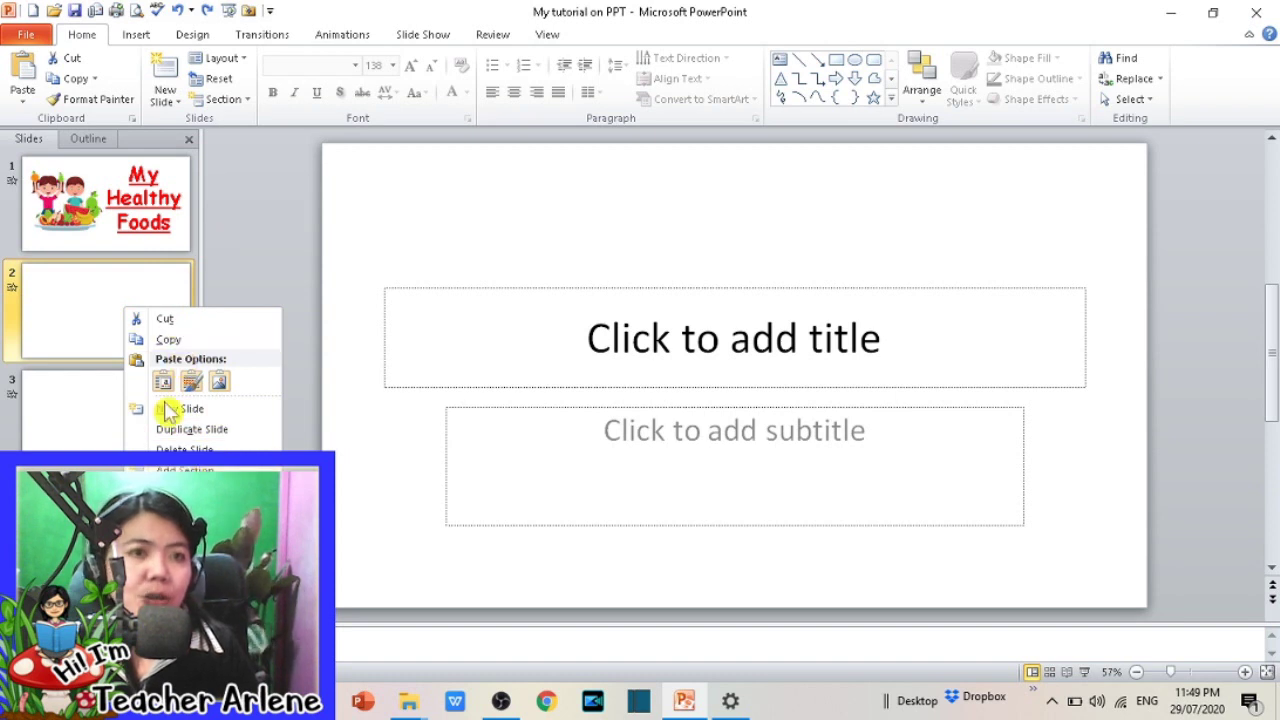
{"action": "left_click", "coordinate": [80, 236]}
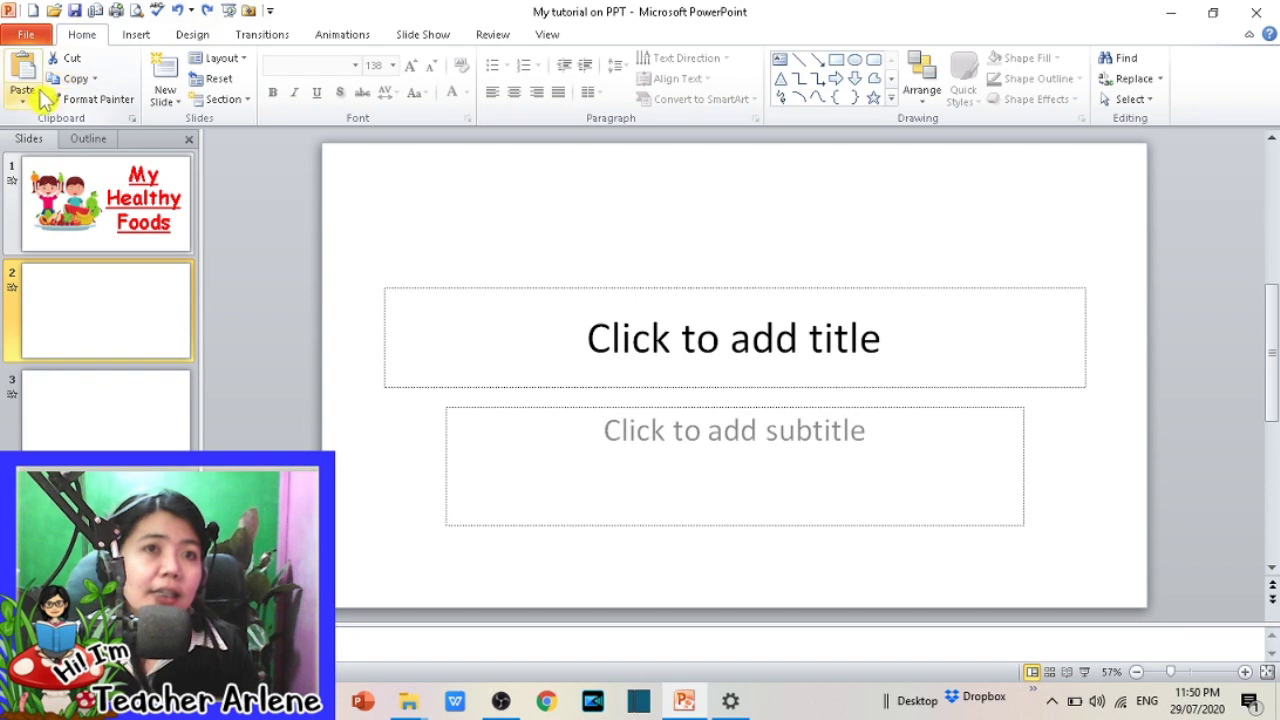
Step: Show the Animations tab and Animation Pane beside the My Healthy Foods slide
{"action": "left_click", "coordinate": [329, 43]}
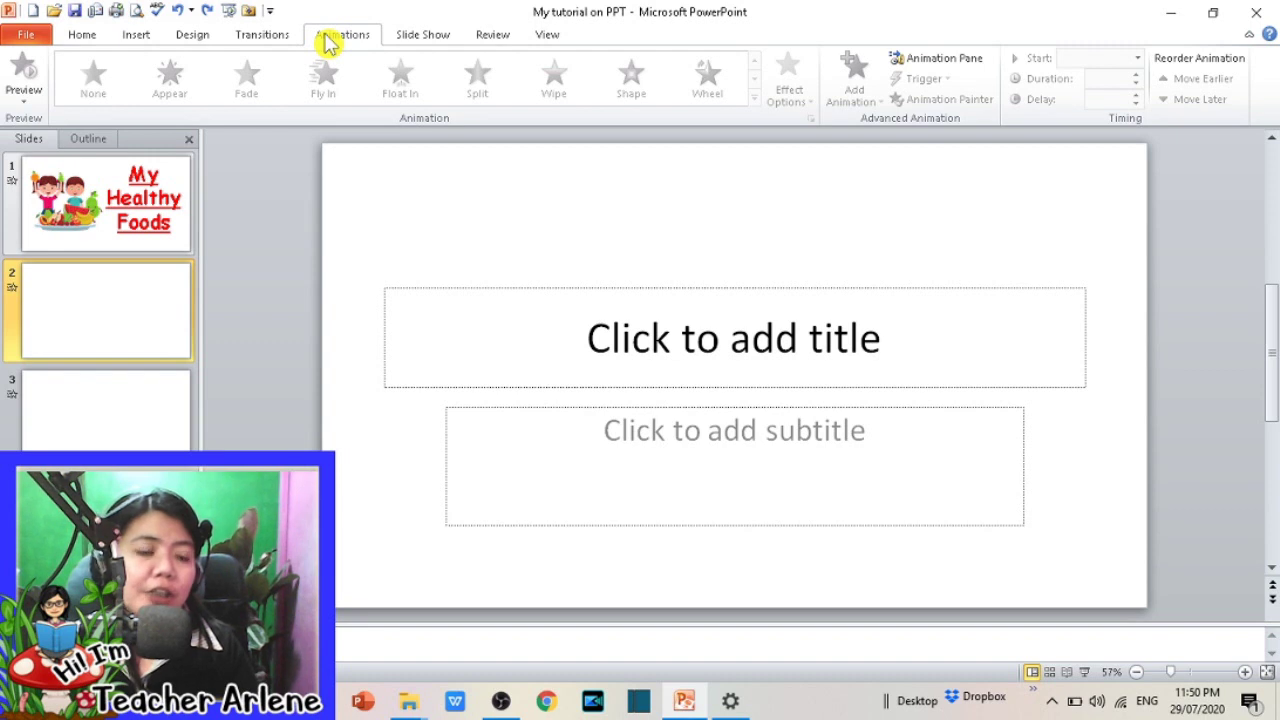
{"action": "left_click", "coordinate": [962, 62]}
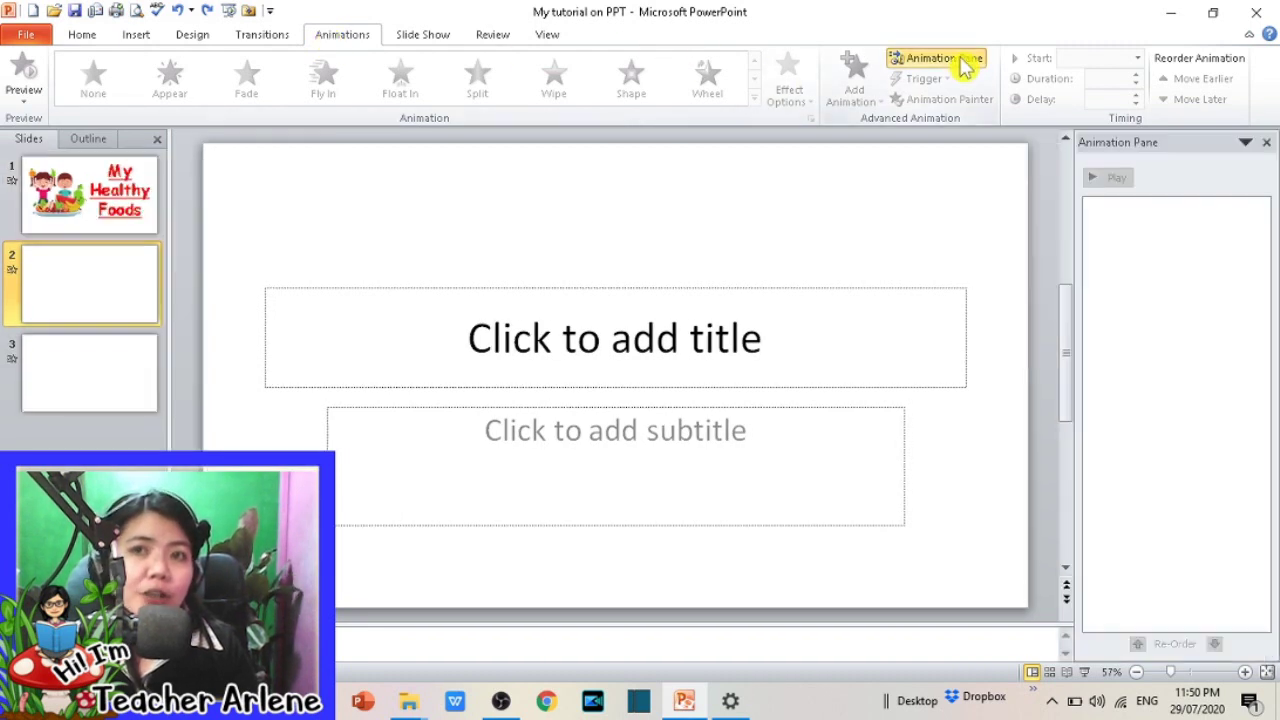
{"action": "left_click", "coordinate": [79, 207]}
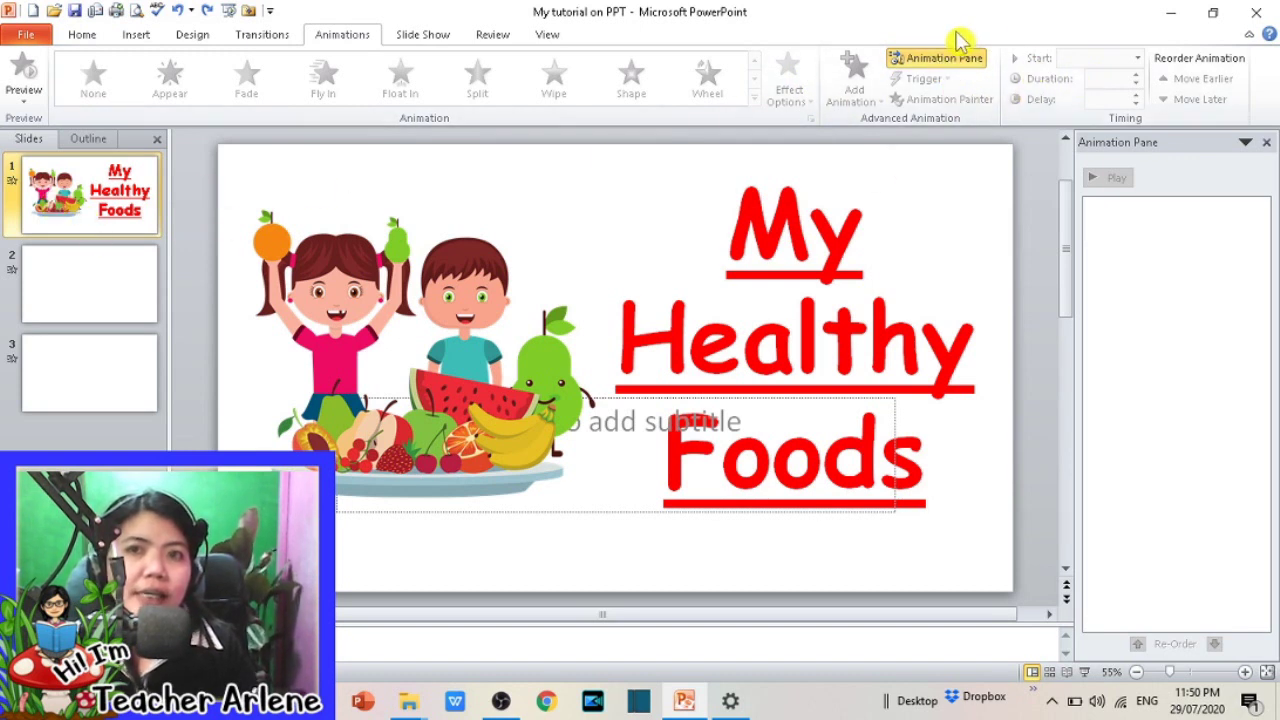
{"action": "left_click", "coordinate": [957, 62]}
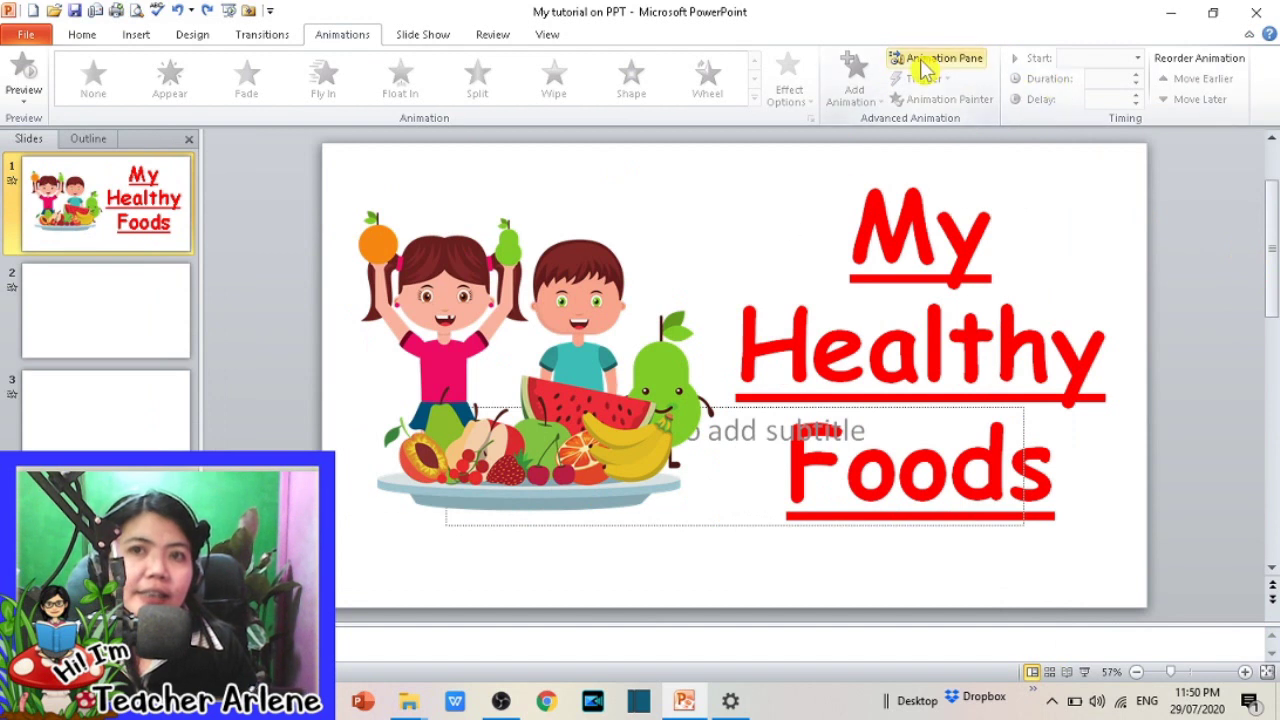
{"action": "left_click", "coordinate": [912, 58]}
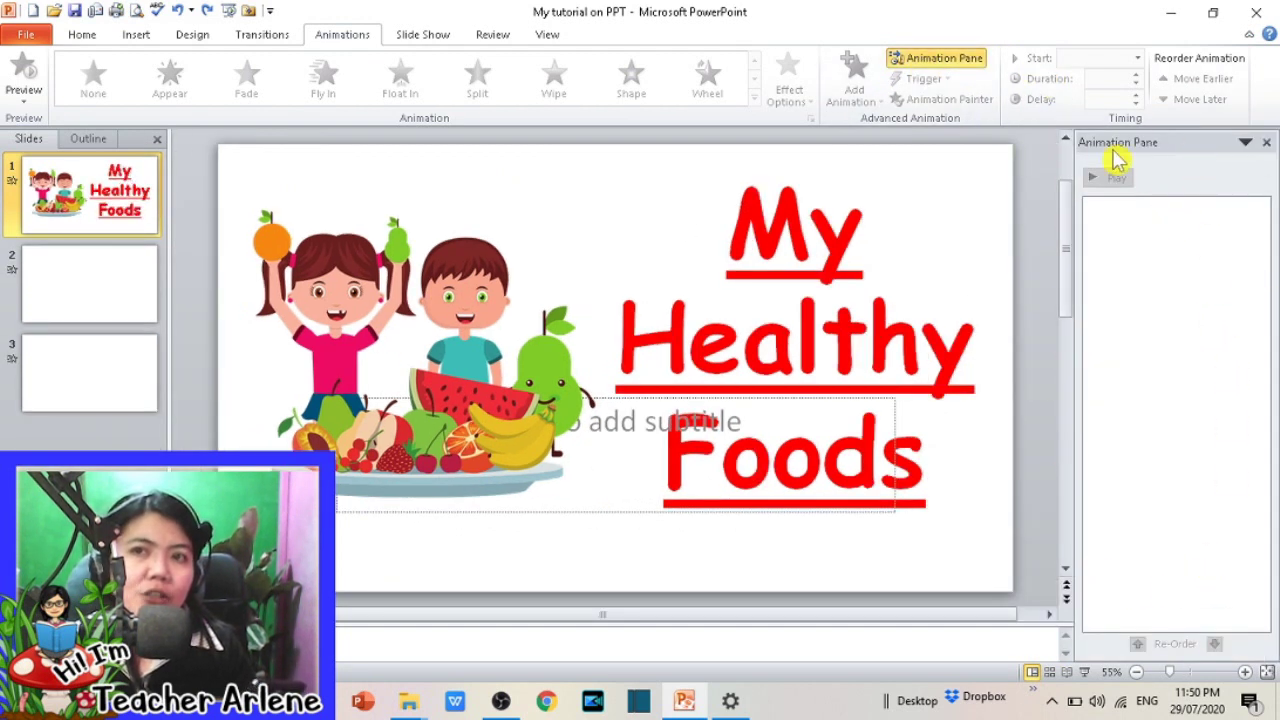
Step: Give the kids-and-fruit picture a Fly In entrance after previewing Split, Wedge, Wipe and Expand
{"action": "left_click", "coordinate": [476, 320]}
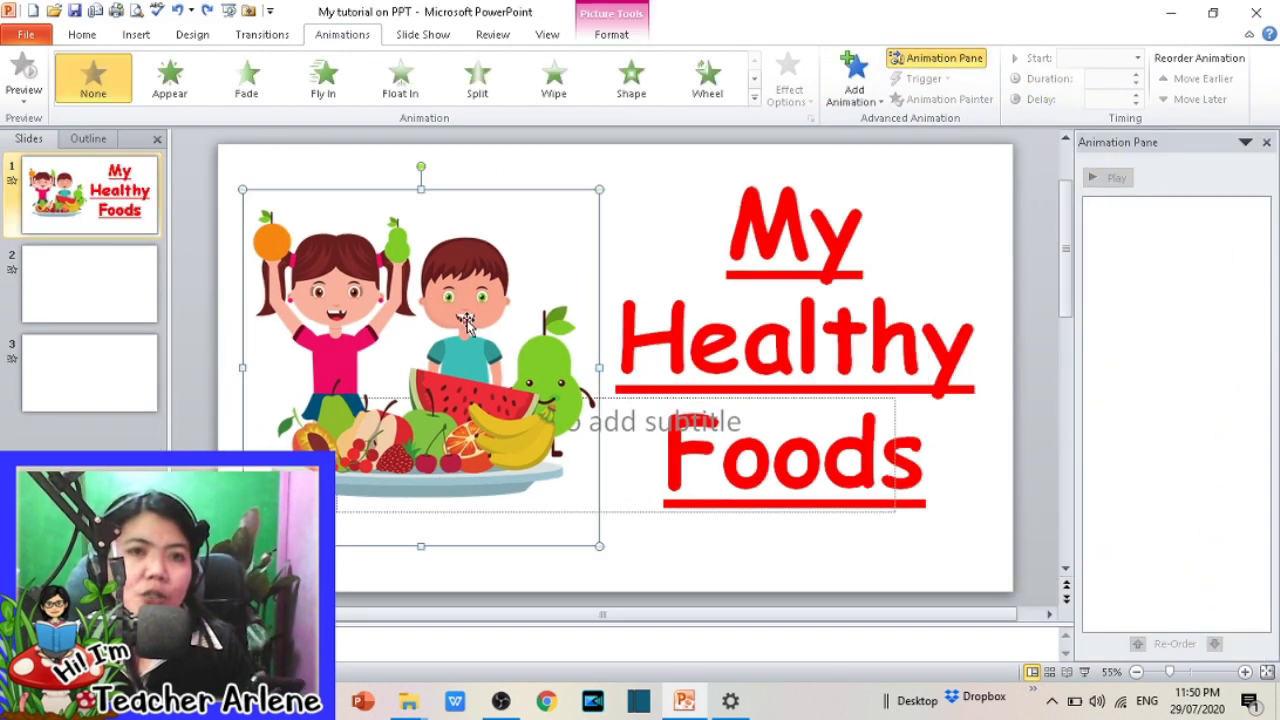
{"action": "left_click", "coordinate": [858, 92]}
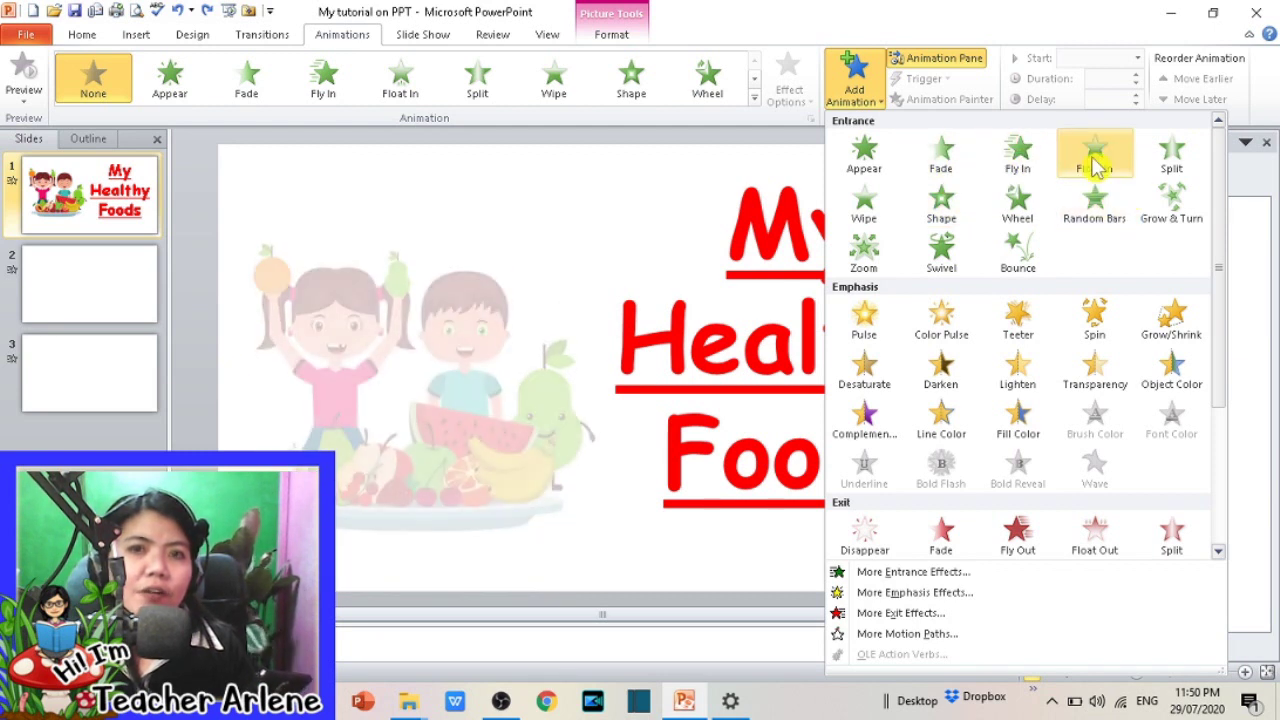
{"action": "left_click", "coordinate": [912, 571]}
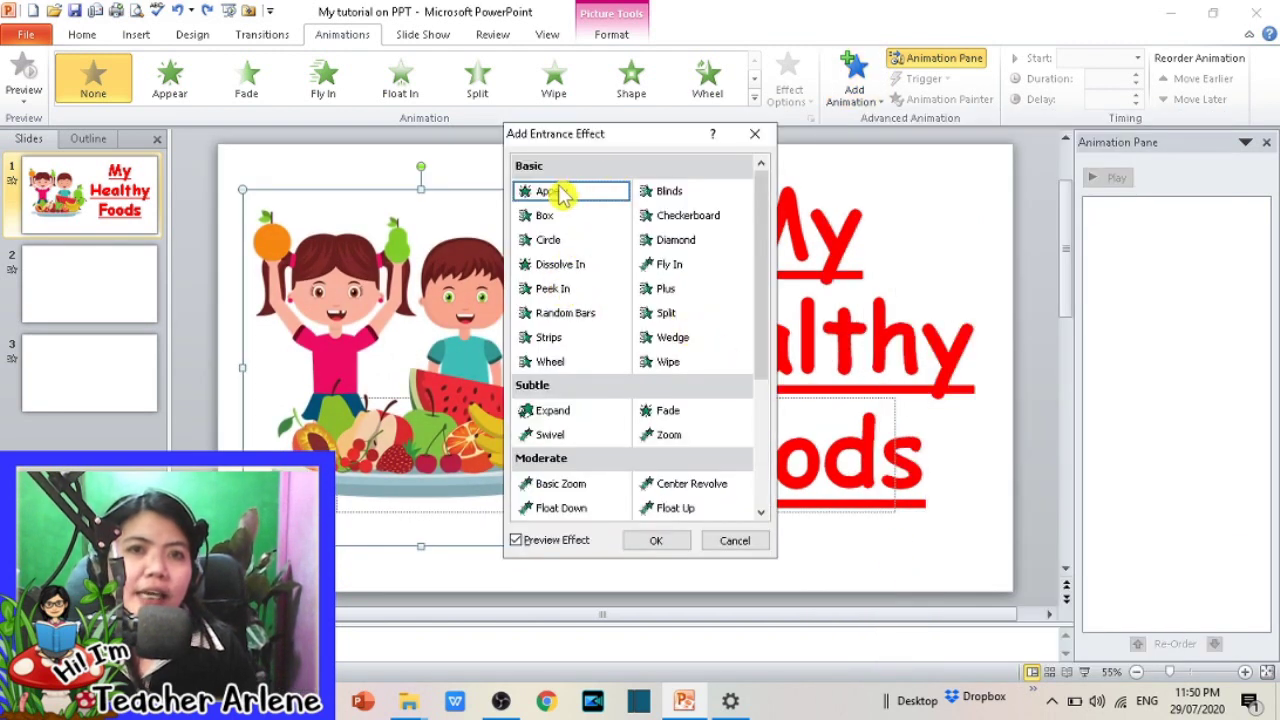
{"action": "left_click", "coordinate": [672, 314]}
{"action": "left_click", "coordinate": [676, 339]}
{"action": "left_click", "coordinate": [687, 365]}
{"action": "left_click", "coordinate": [574, 415]}
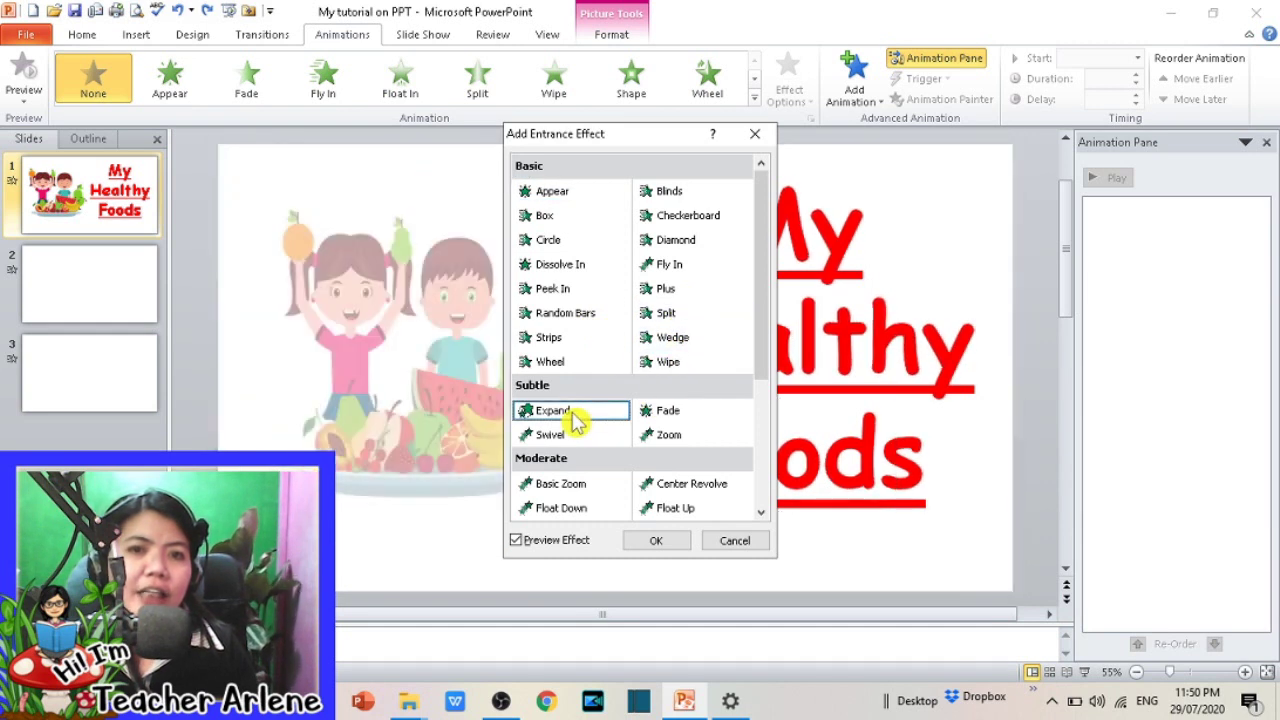
{"action": "left_click", "coordinate": [684, 267]}
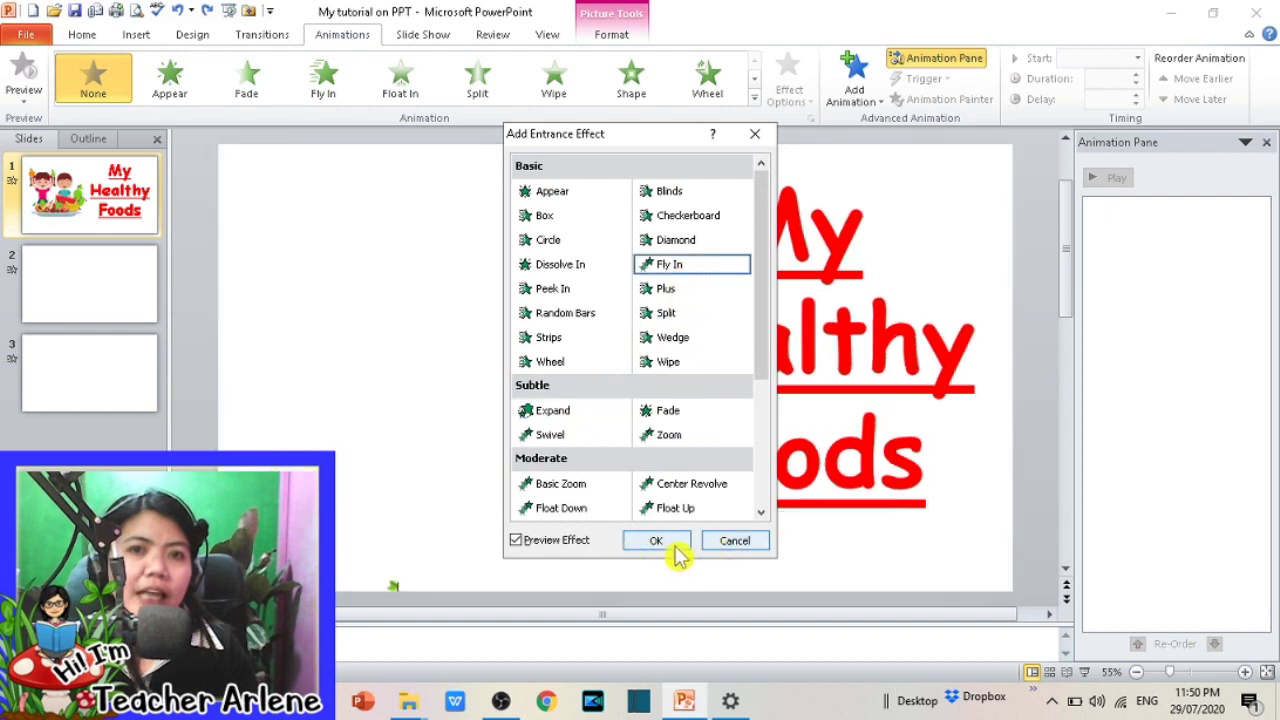
{"action": "left_click", "coordinate": [660, 543]}
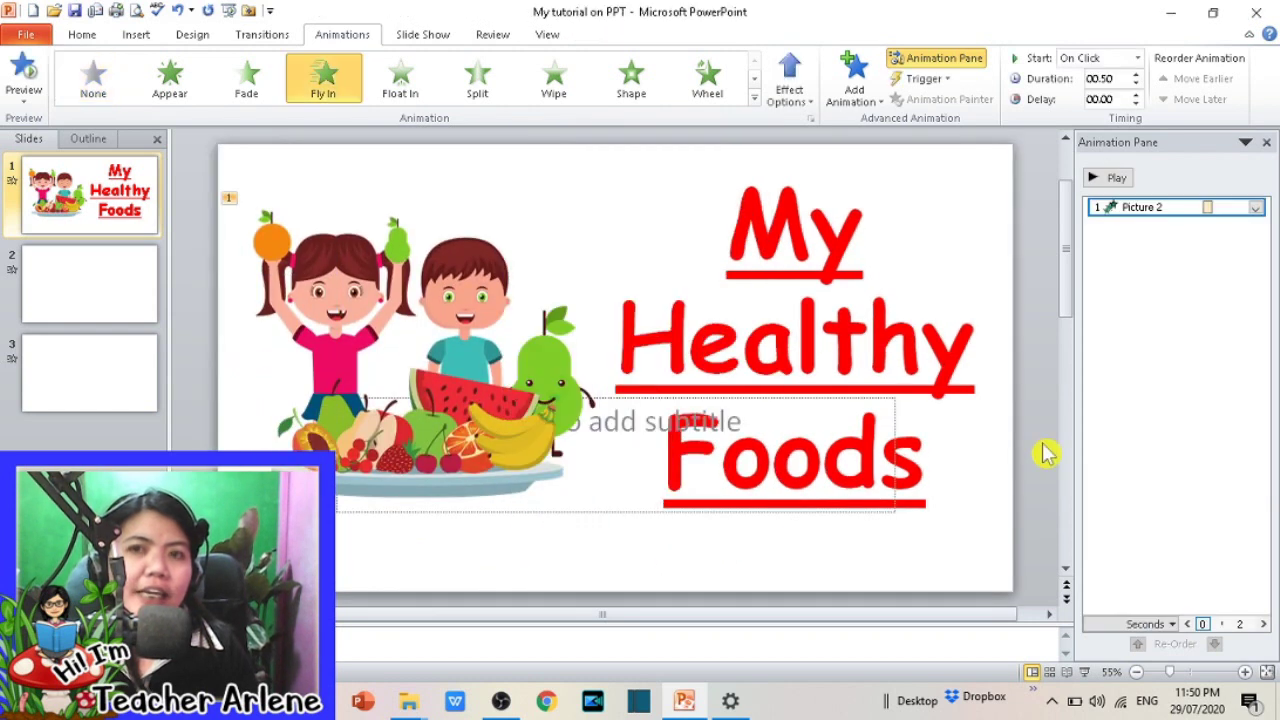
Step: Add a Circle exit effect to the kids-and-fruit picture from More Exit Effects
{"action": "left_click", "coordinate": [863, 105]}
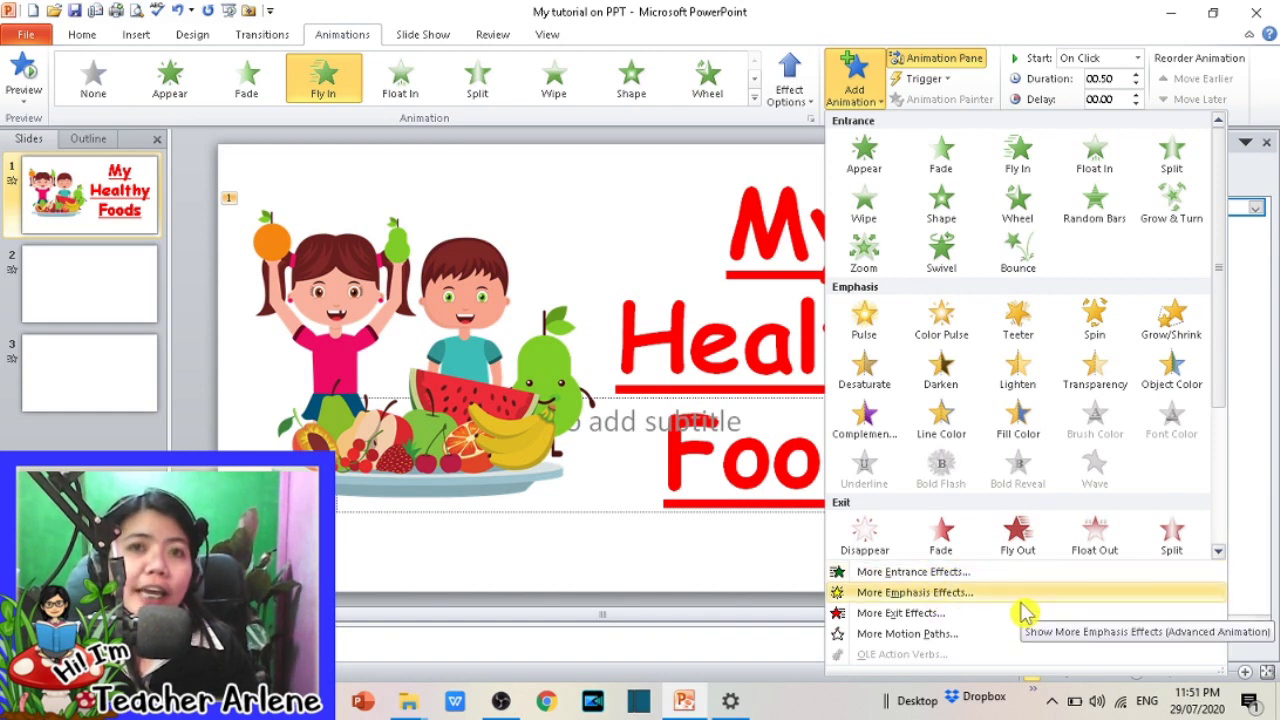
{"action": "left_click", "coordinate": [928, 616]}
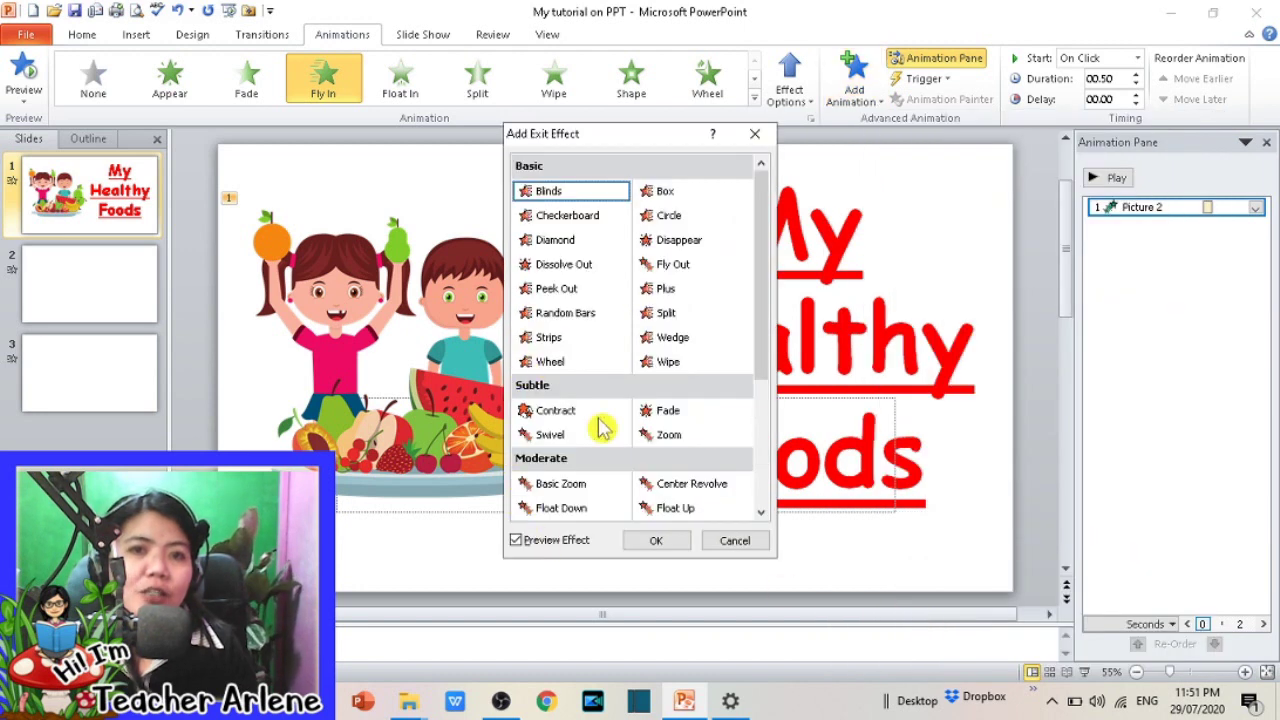
{"action": "left_click", "coordinate": [670, 216]}
{"action": "left_click", "coordinate": [650, 541]}
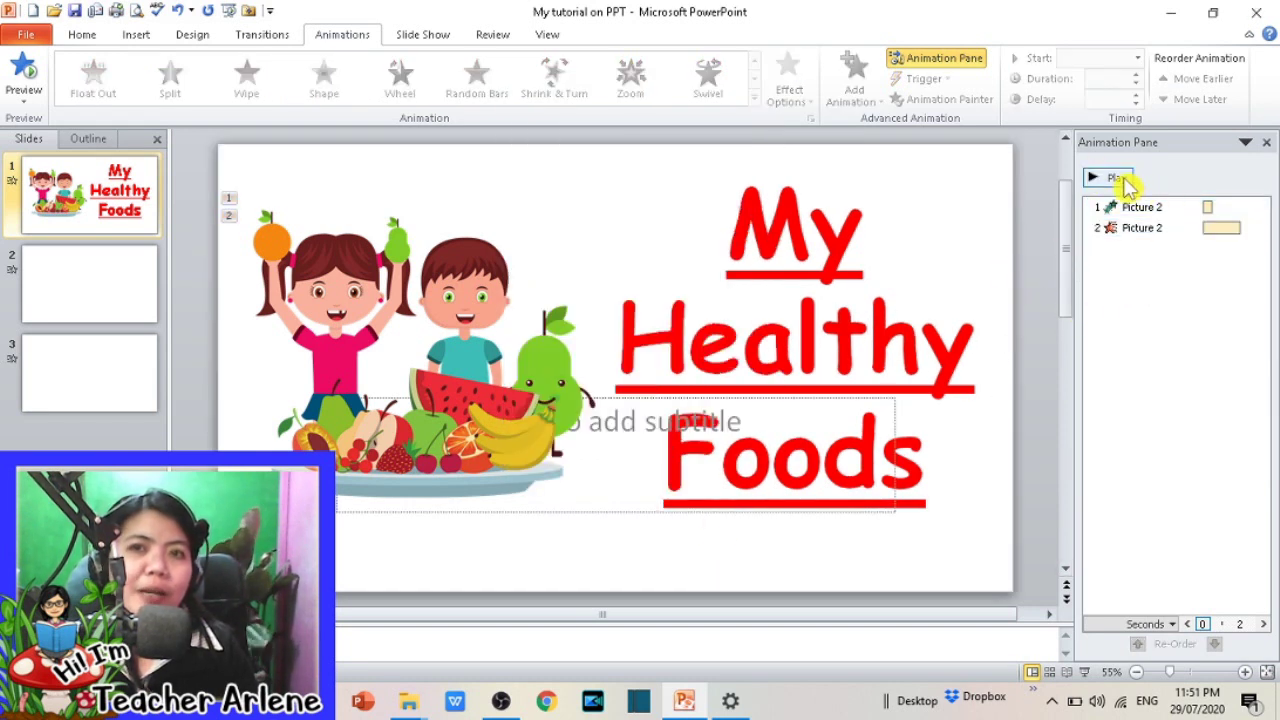
Step: Preview the slide's animations, then undo the picture's exit so only Fly In remains
{"action": "left_click", "coordinate": [1118, 178]}
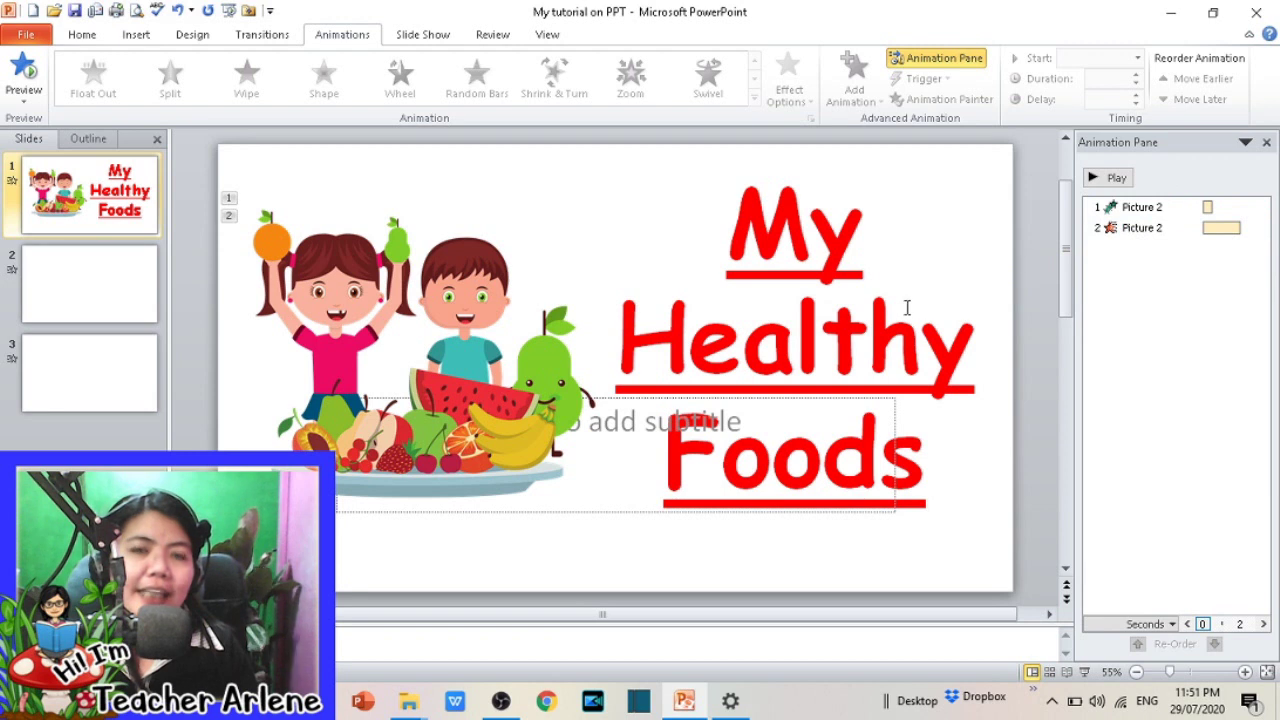
{"action": "left_click", "coordinate": [771, 352]}
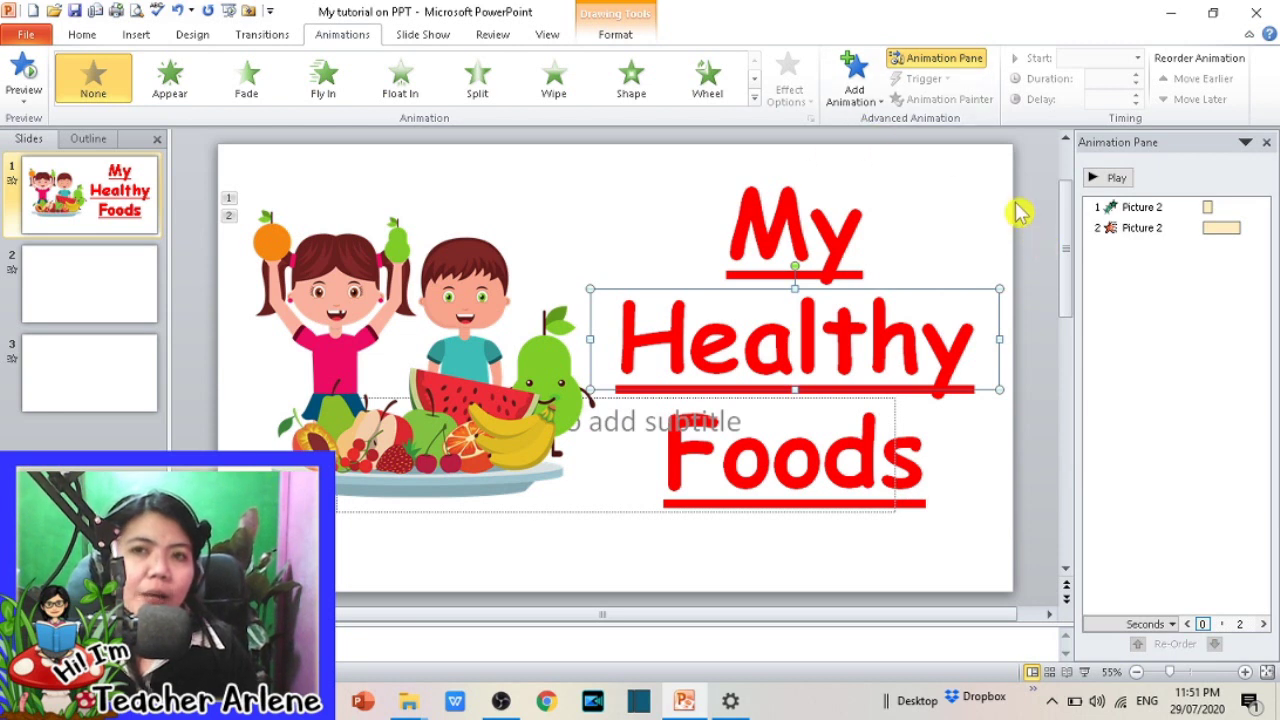
{"action": "left_click", "coordinate": [872, 100]}
{"action": "left_click", "coordinate": [785, 205]}
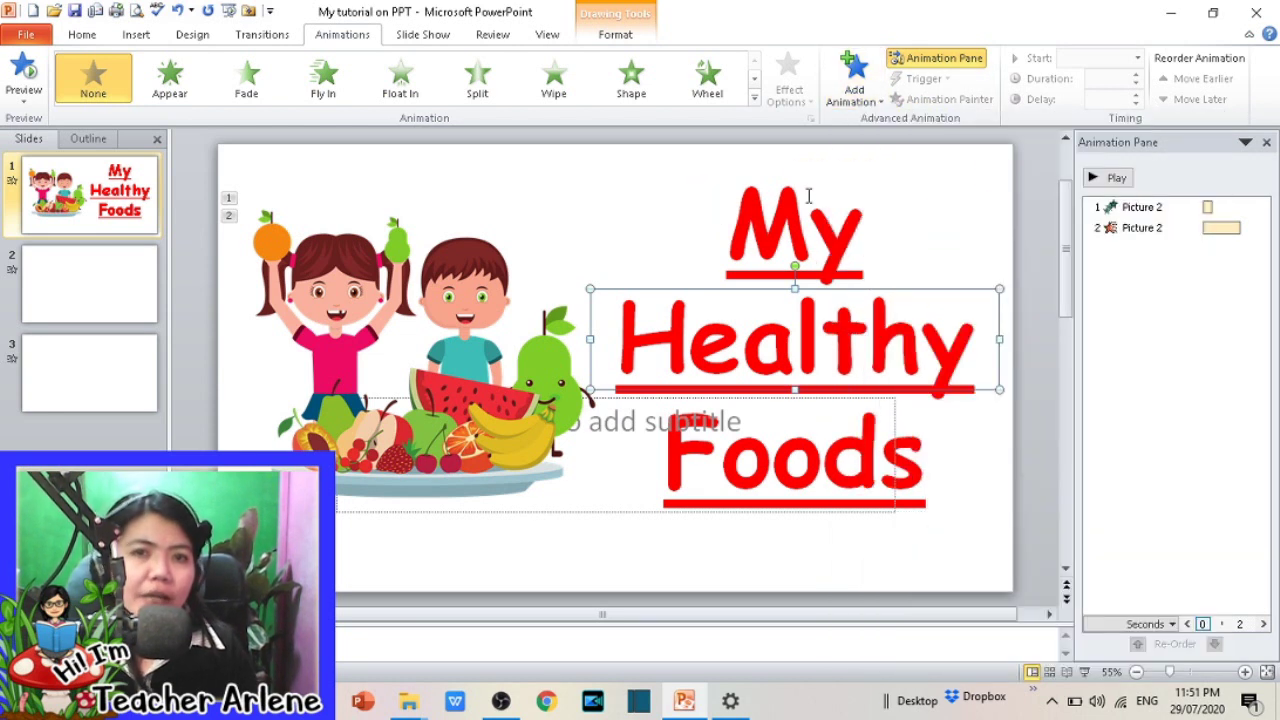
{"action": "left_click", "coordinate": [1043, 195]}
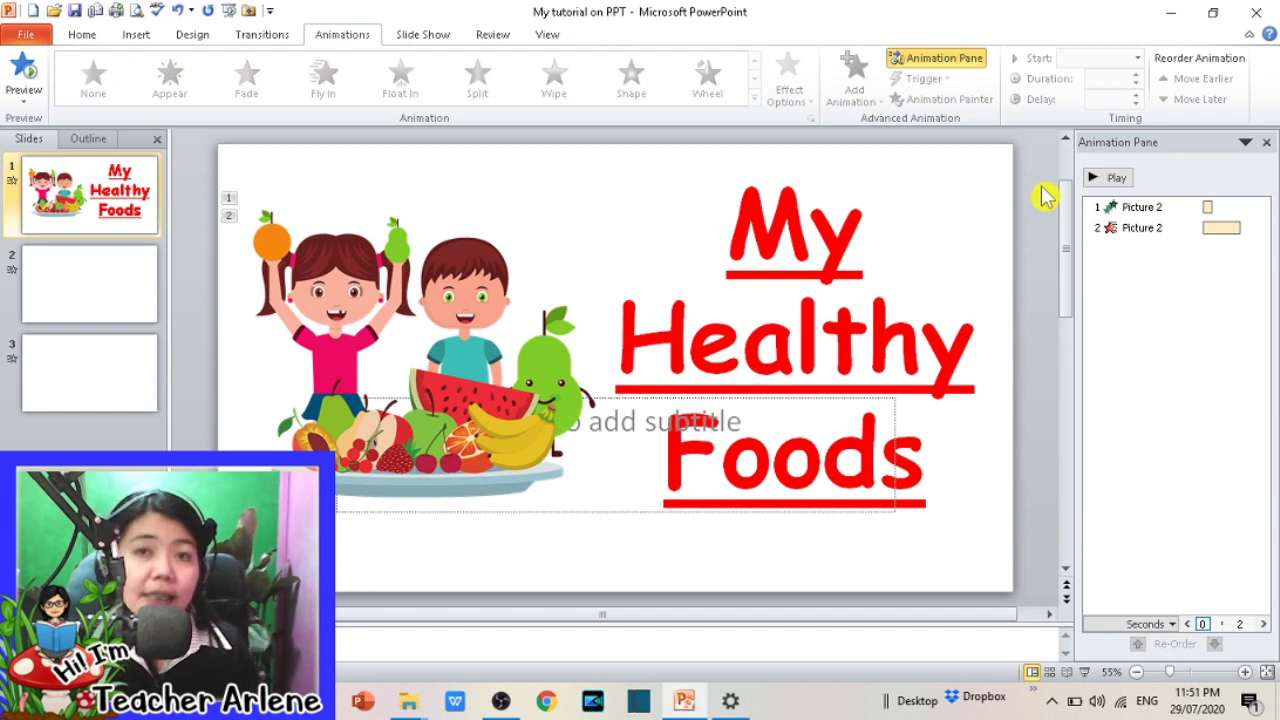
{"action": "key", "text": "ctrl+z"}
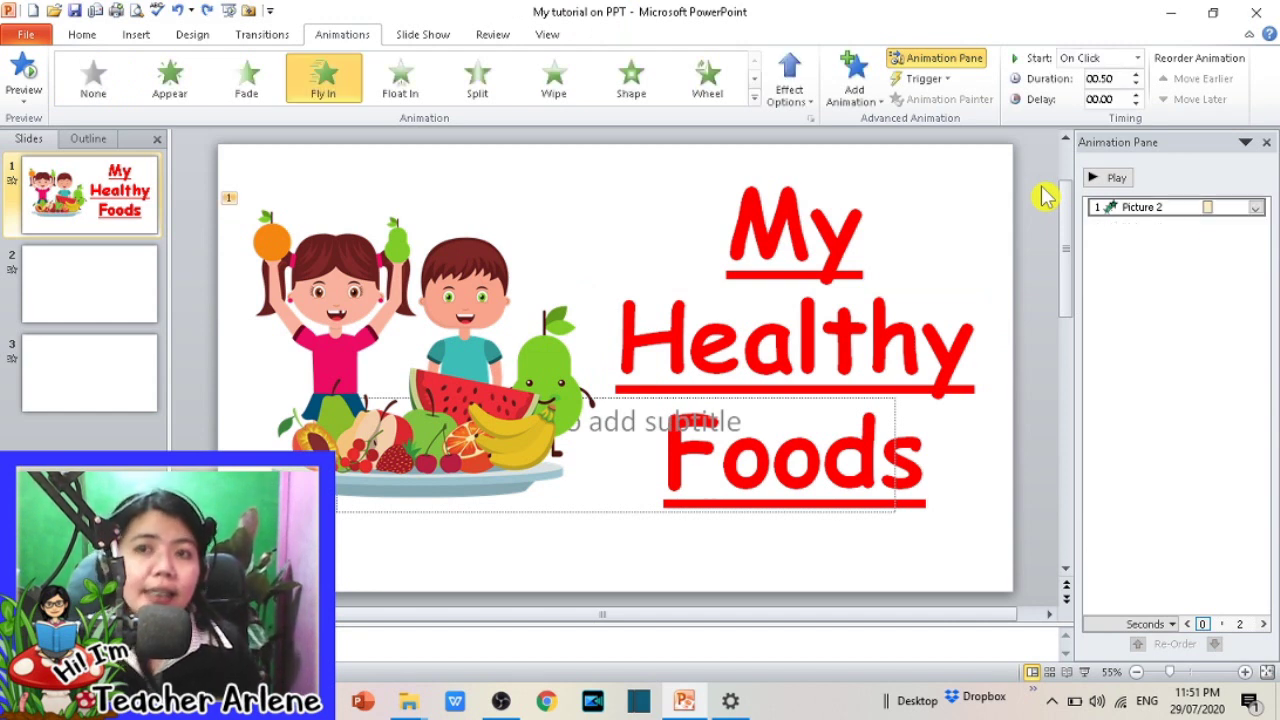
Step: Add a Zoom entrance to the My Healthy Foods title and preview the slide's animations
{"action": "left_click", "coordinate": [774, 247]}
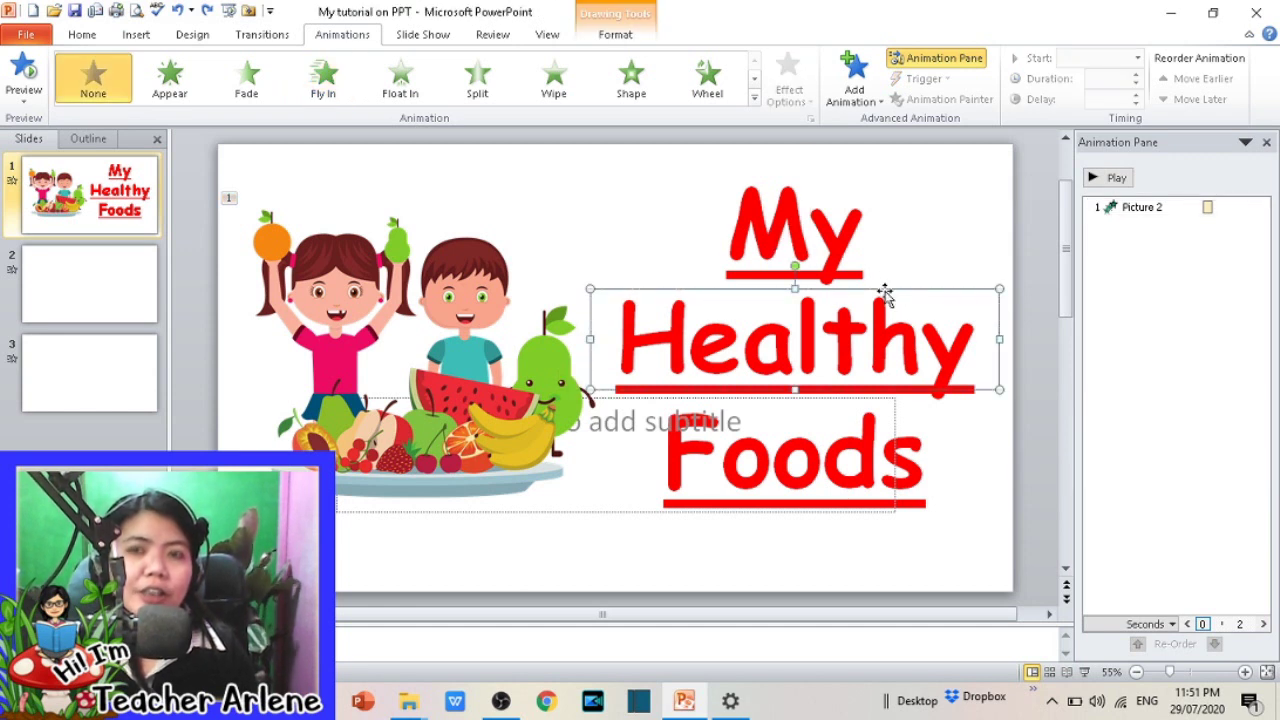
{"action": "left_click", "coordinate": [852, 78]}
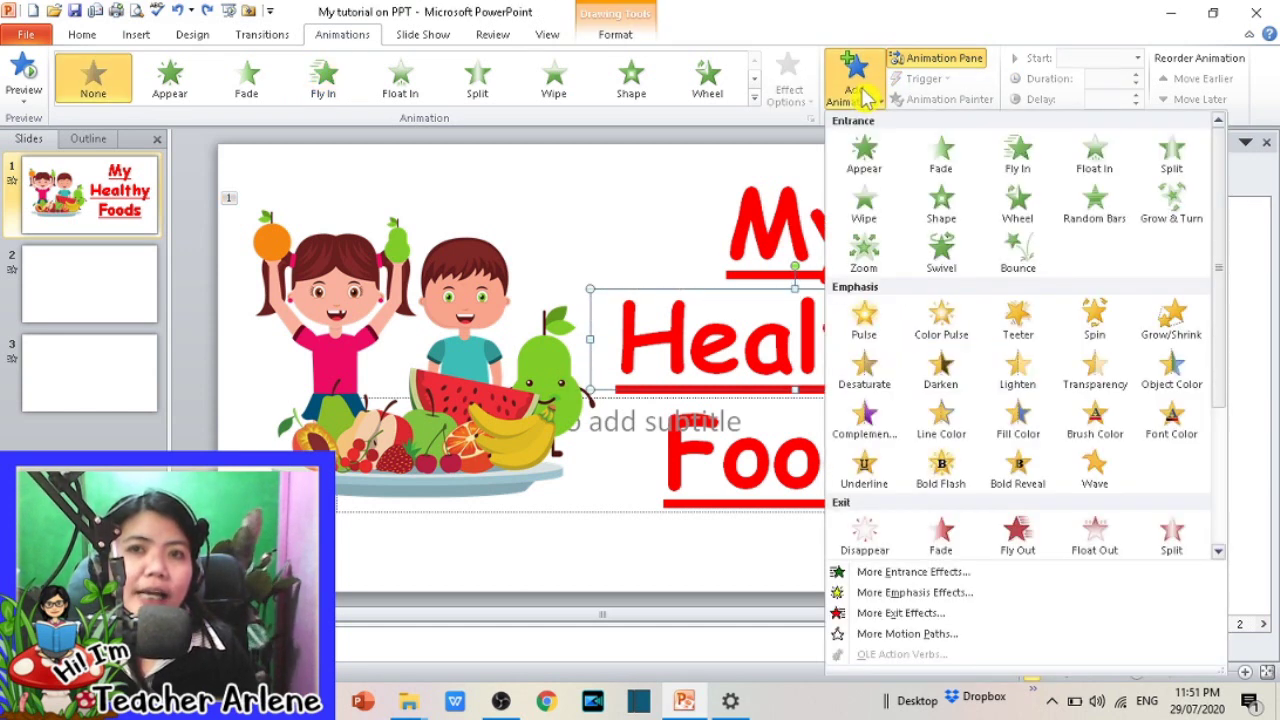
{"action": "left_click", "coordinate": [868, 250]}
{"action": "left_click", "coordinate": [1063, 338]}
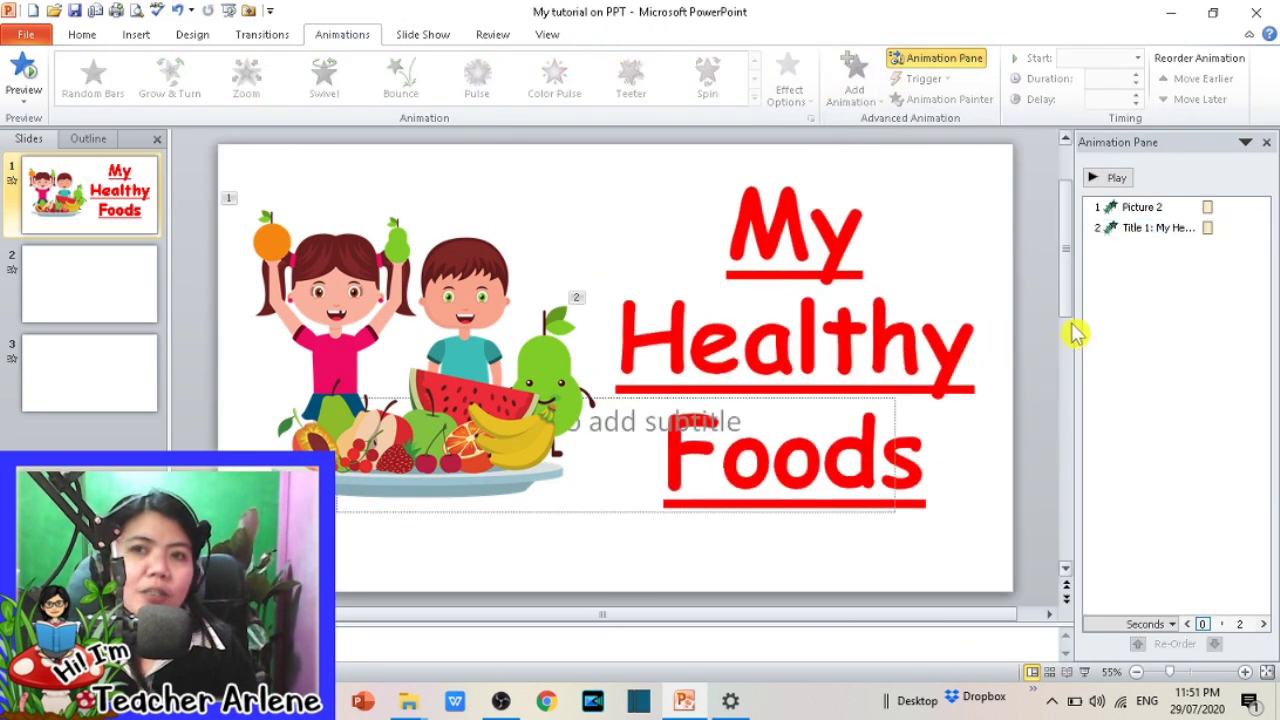
{"action": "left_click", "coordinate": [1114, 178]}
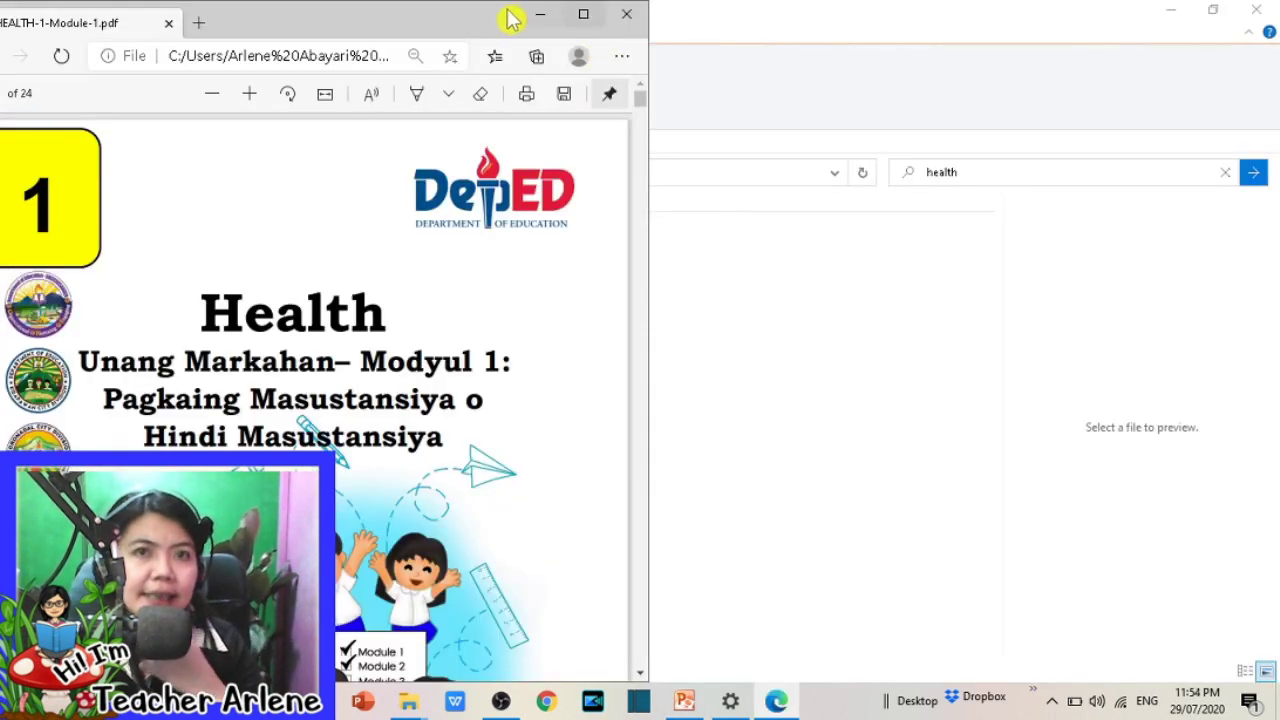
Step: Close the File Explorer, Downloads and Documents folder windows
{"action": "left_click", "coordinate": [1236, 14]}
{"action": "left_click", "coordinate": [1213, 14]}
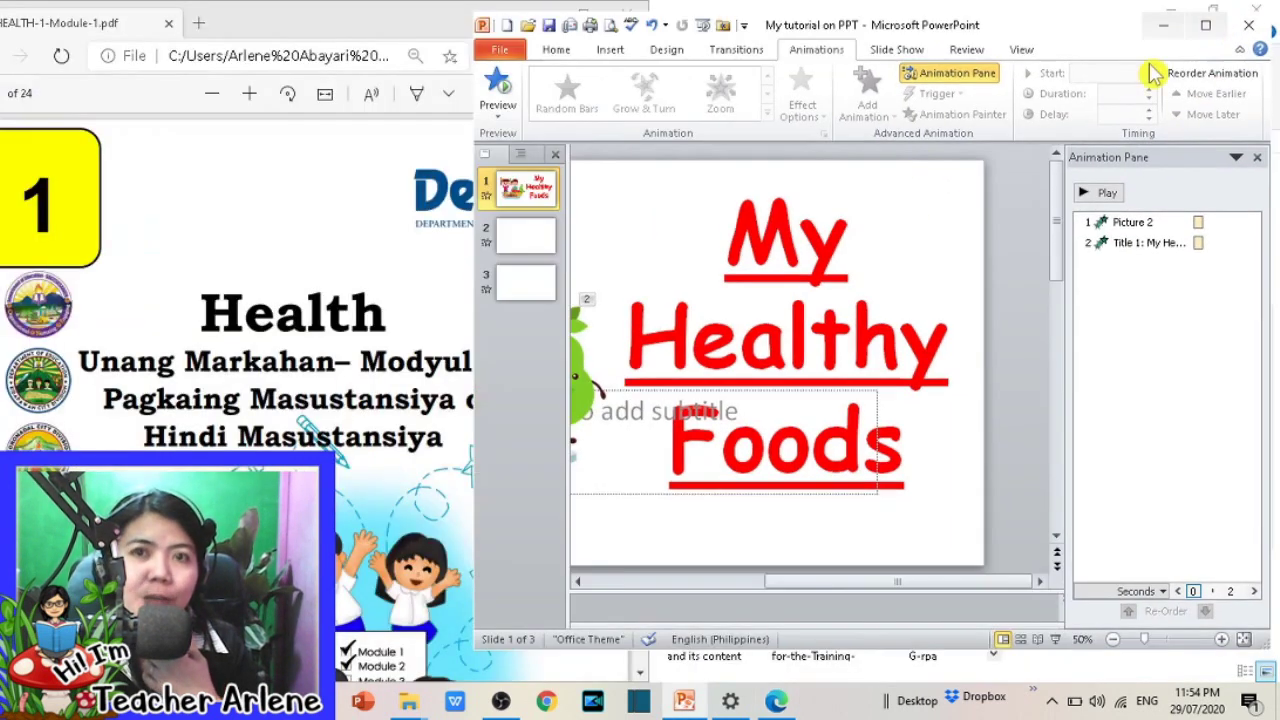
{"action": "double_click", "coordinate": [846, 20]}
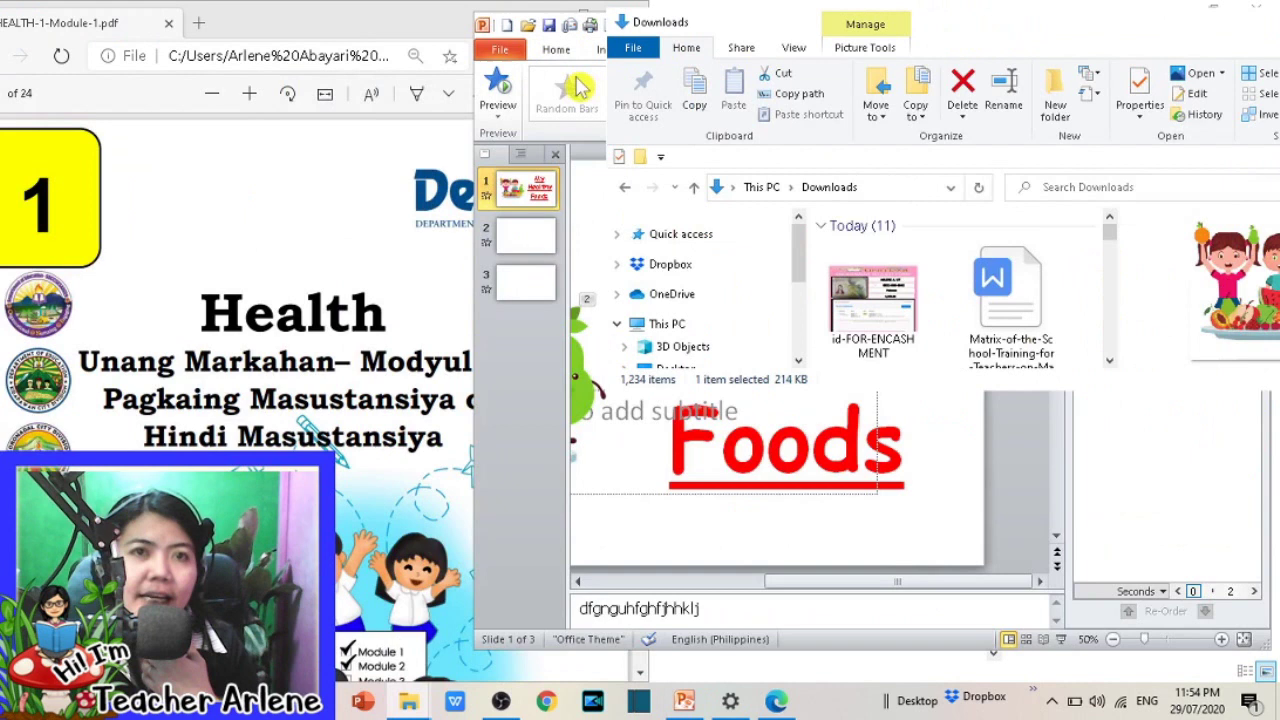
{"action": "left_click", "coordinate": [466, 22]}
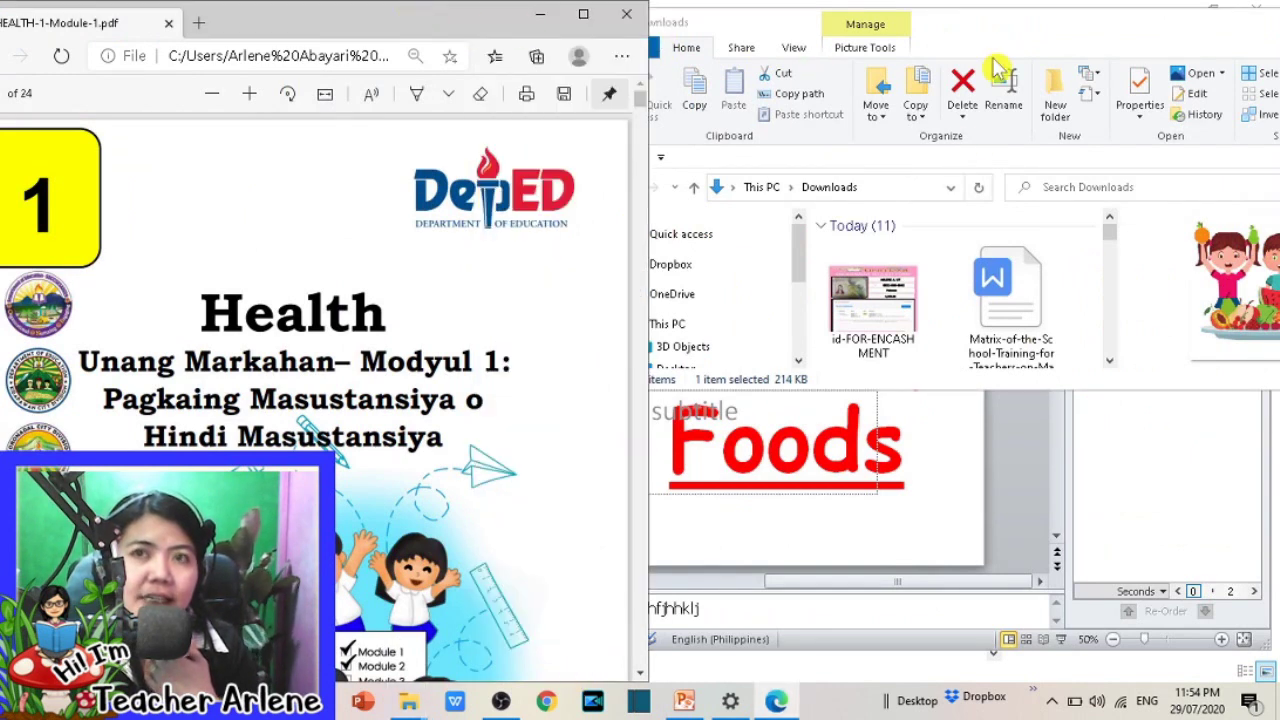
{"action": "double_click", "coordinate": [1003, 30]}
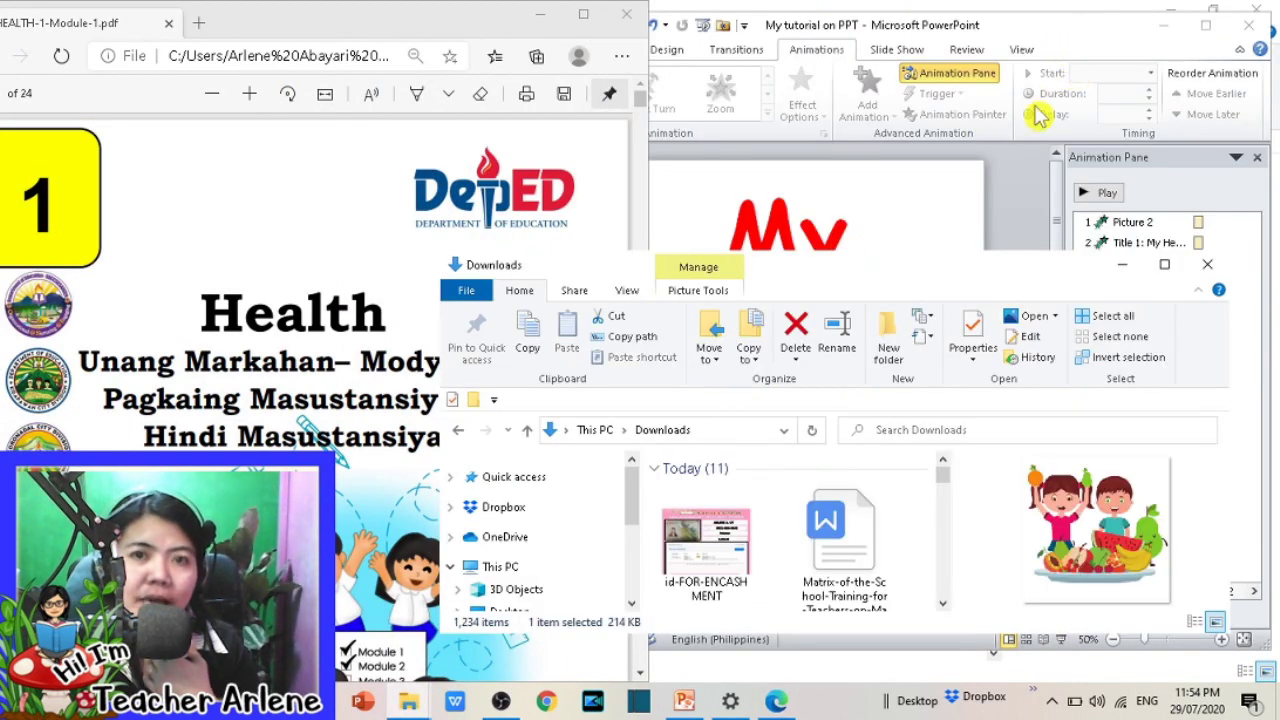
{"action": "left_click", "coordinate": [1215, 279]}
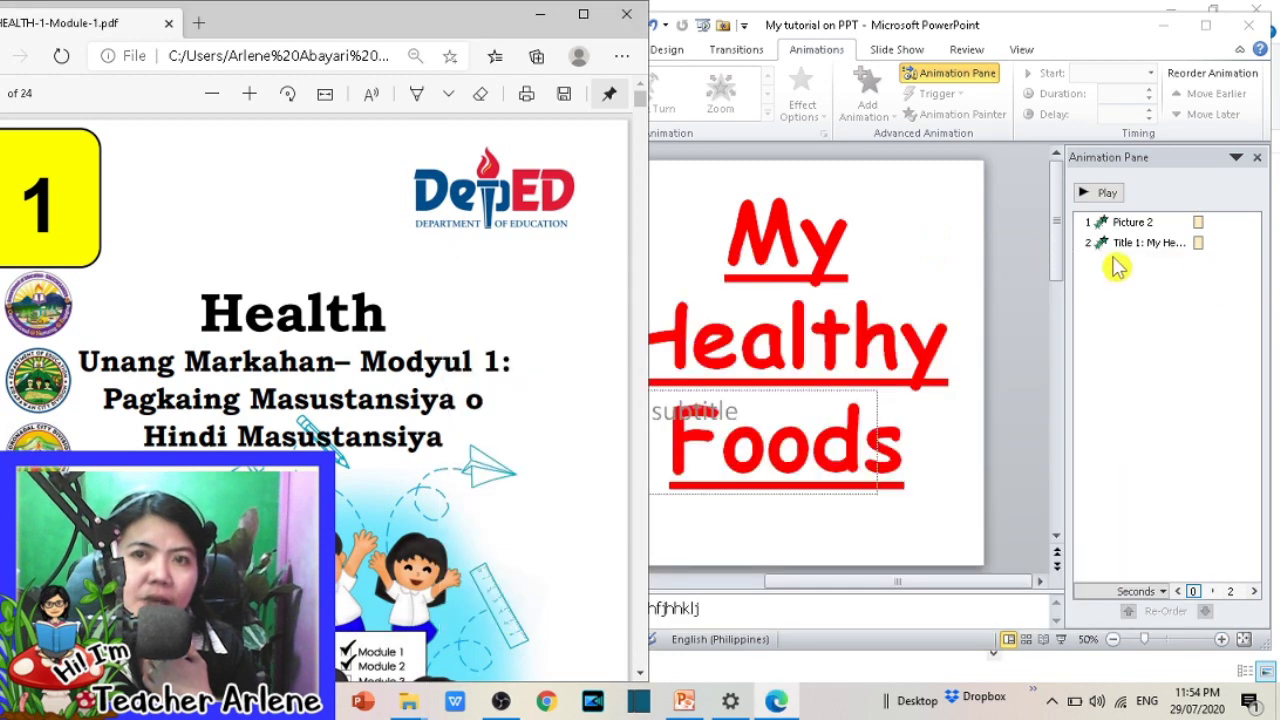
{"action": "left_click", "coordinate": [1165, 25]}
{"action": "left_click", "coordinate": [1130, 44]}
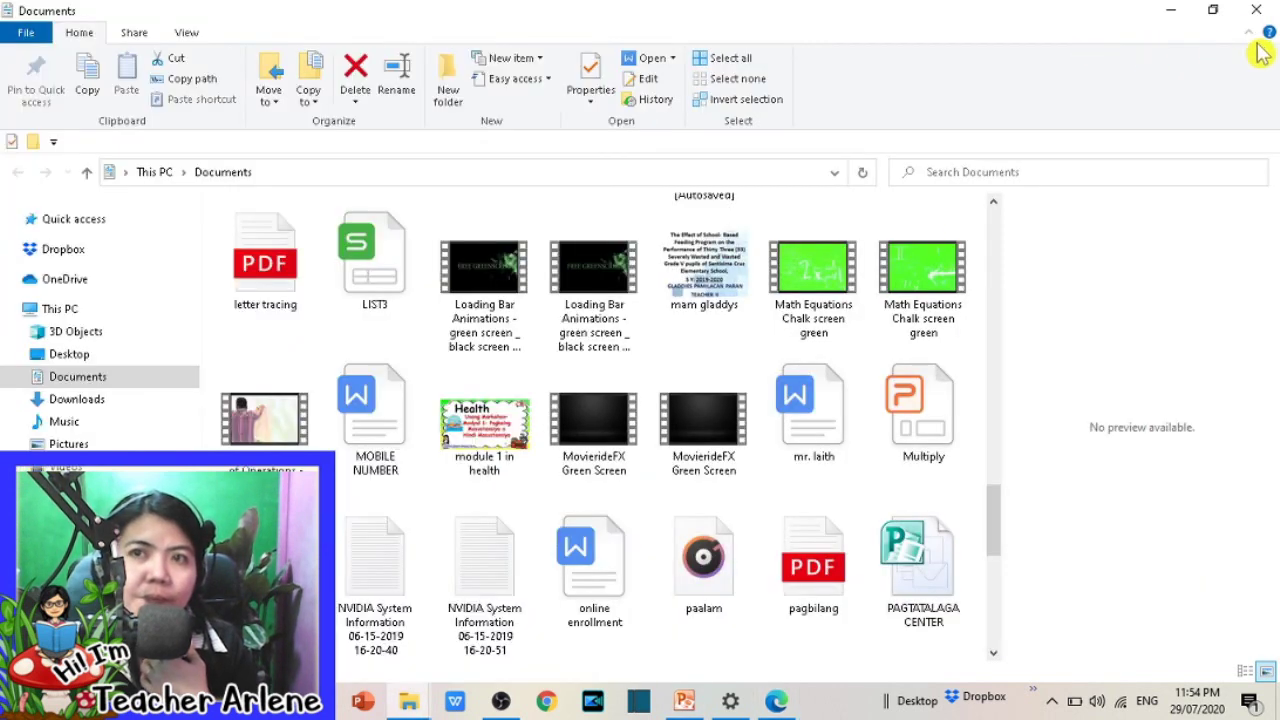
{"action": "left_click", "coordinate": [1256, 12]}
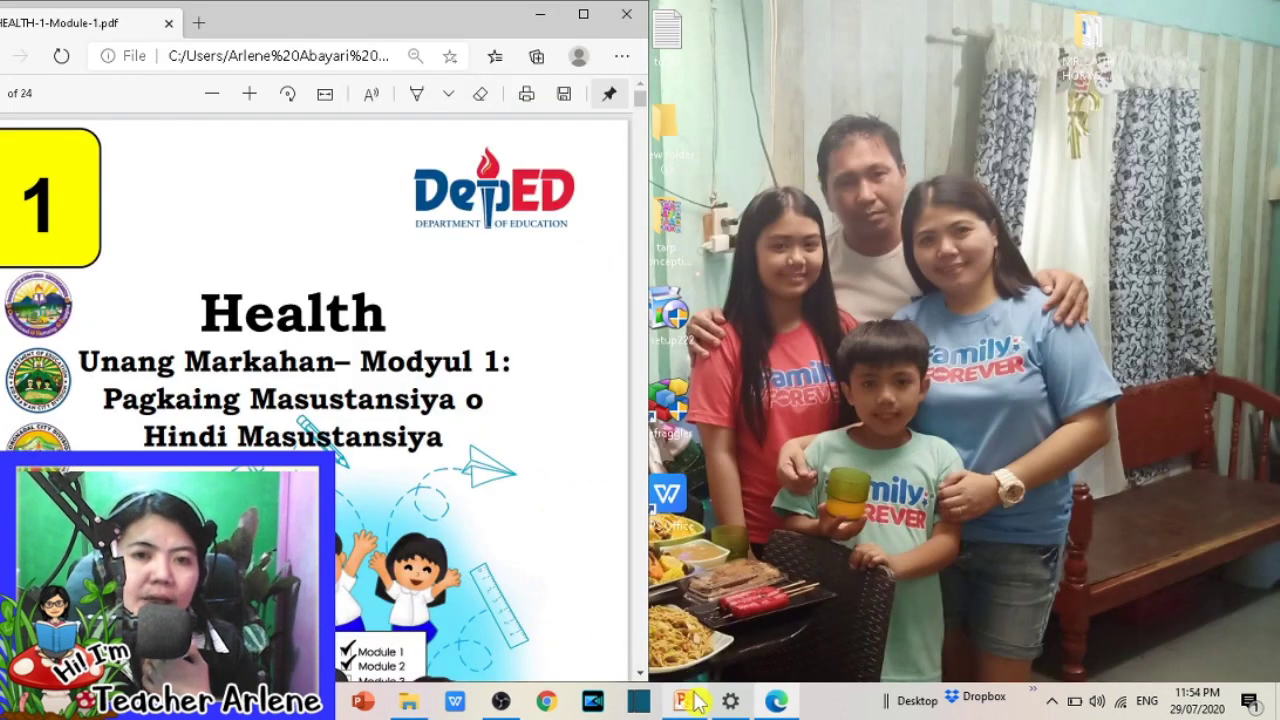
Step: Position PowerPoint beside the Health module PDF and open blank slide 2
{"action": "left_click", "coordinate": [684, 701]}
{"action": "double_click", "coordinate": [778, 37]}
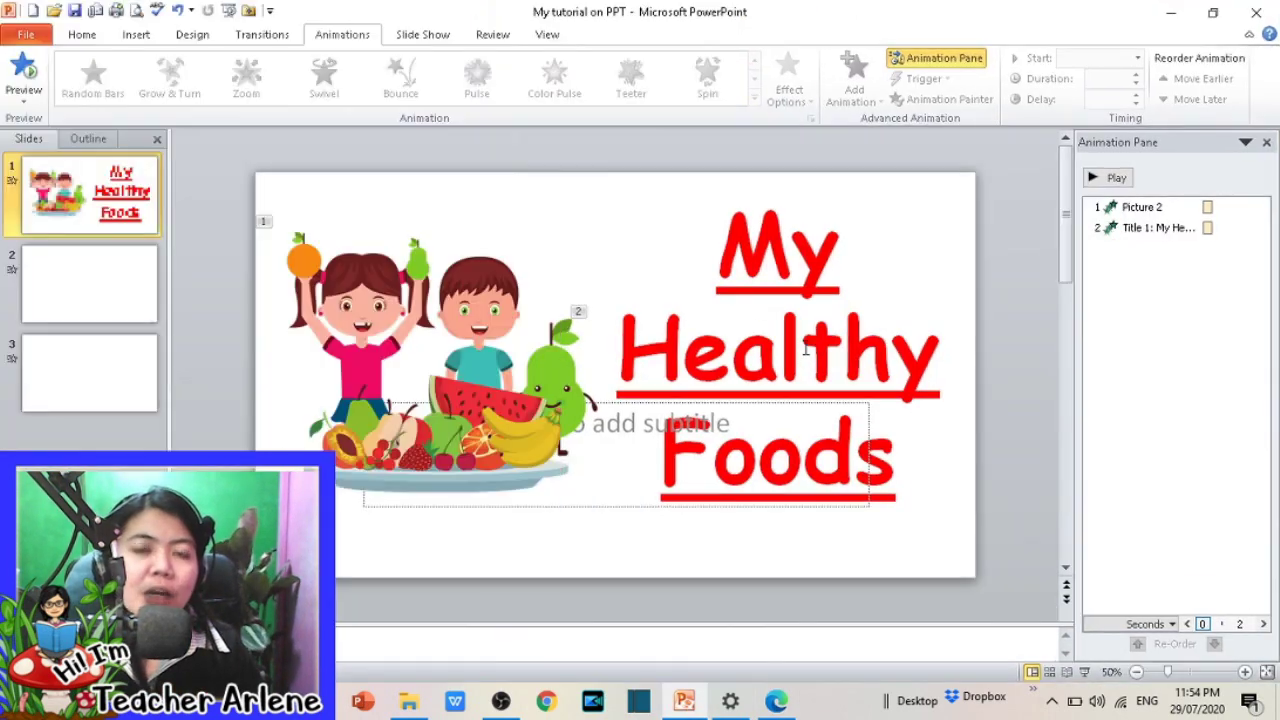
{"action": "left_click", "coordinate": [1200, 12]}
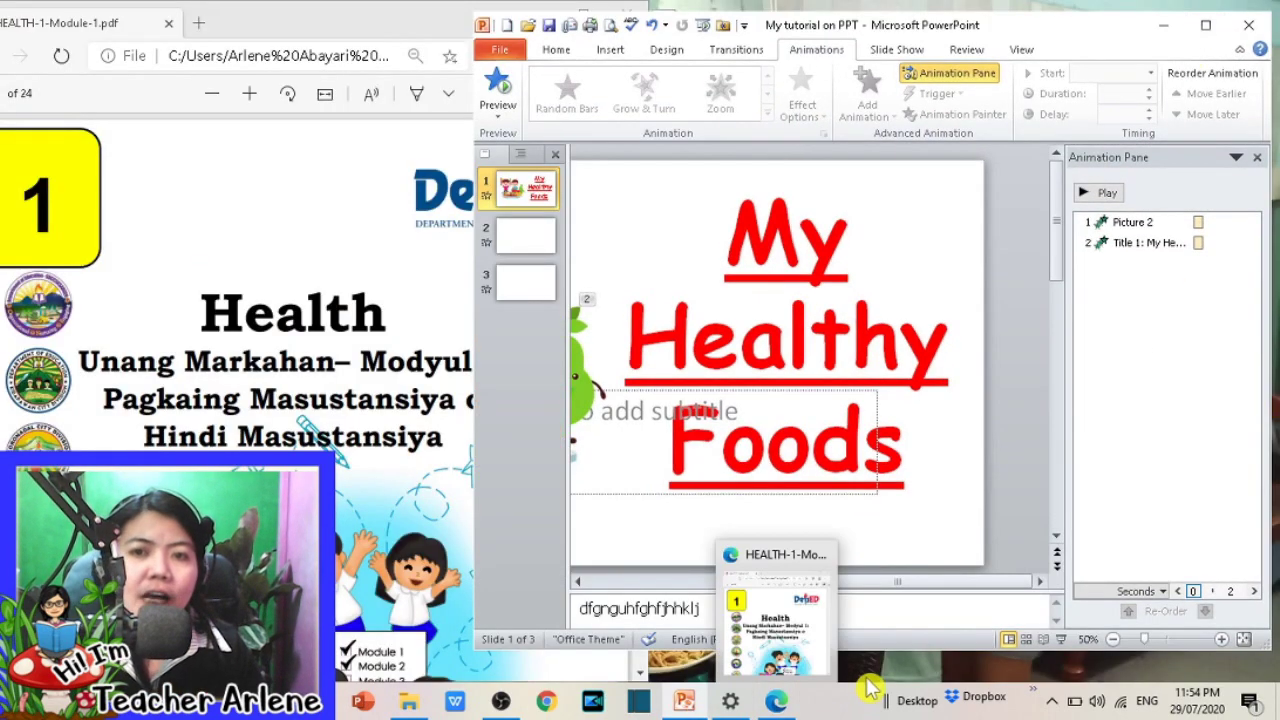
{"action": "left_click_drag", "start_coordinate": [885, 24], "coordinate": [930, 32]}
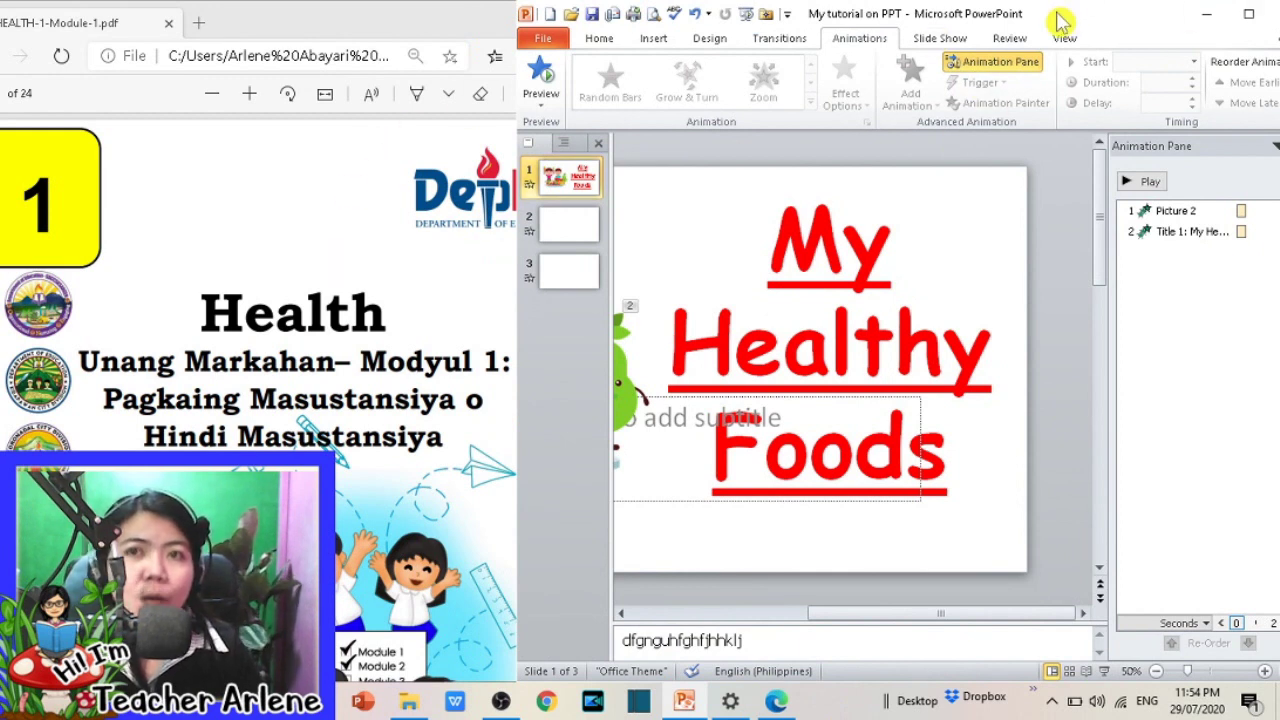
{"action": "left_click", "coordinate": [318, 287]}
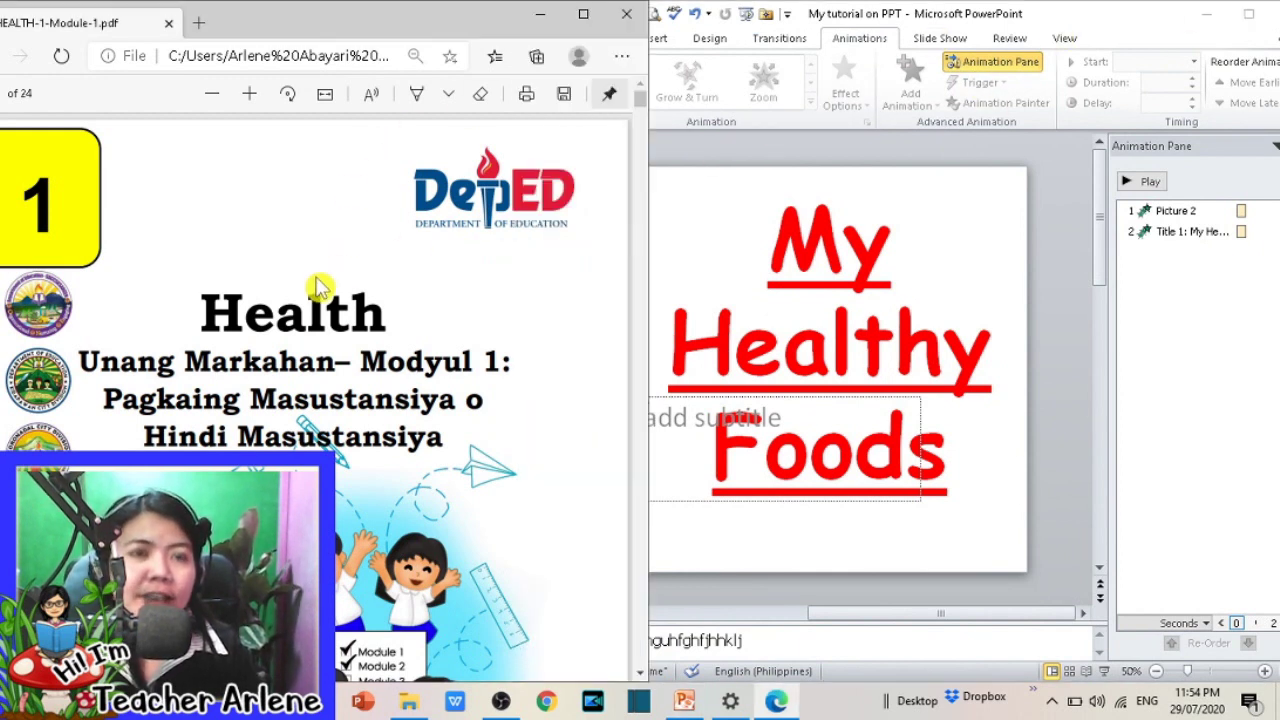
{"action": "left_click", "coordinate": [808, 323]}
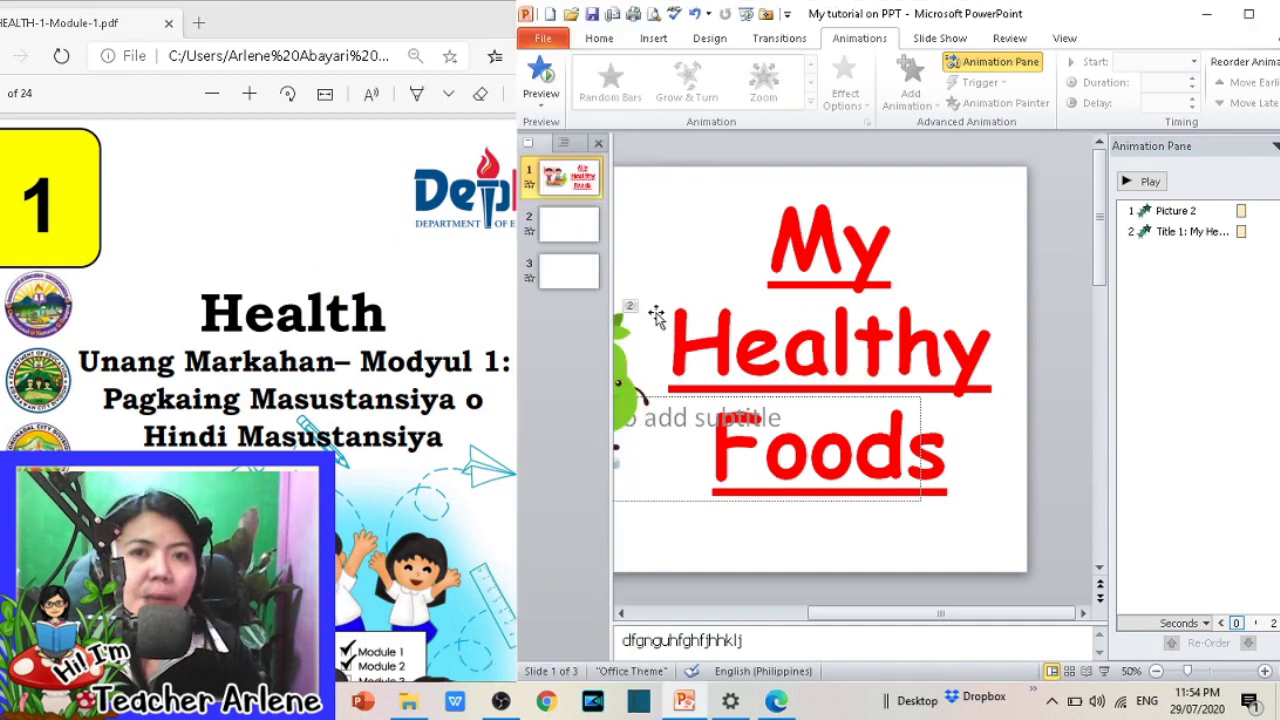
{"action": "left_click", "coordinate": [569, 224]}
{"action": "left_click", "coordinate": [288, 358]}
Step: Copy 'Health' from the PDF and paste it into slide 2's title
{"action": "left_click_drag", "start_coordinate": [392, 317], "coordinate": [200, 313]}
{"action": "key", "text": "ctrl+c"}
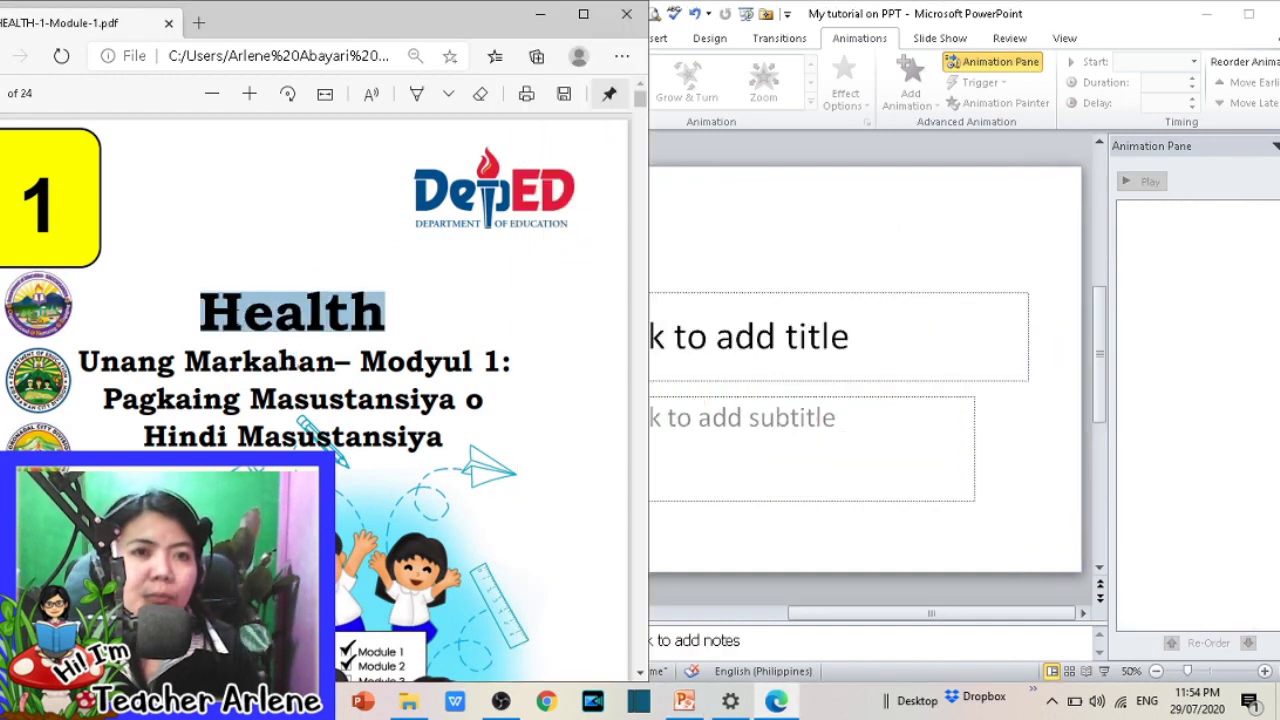
{"action": "left_click", "coordinate": [731, 331]}
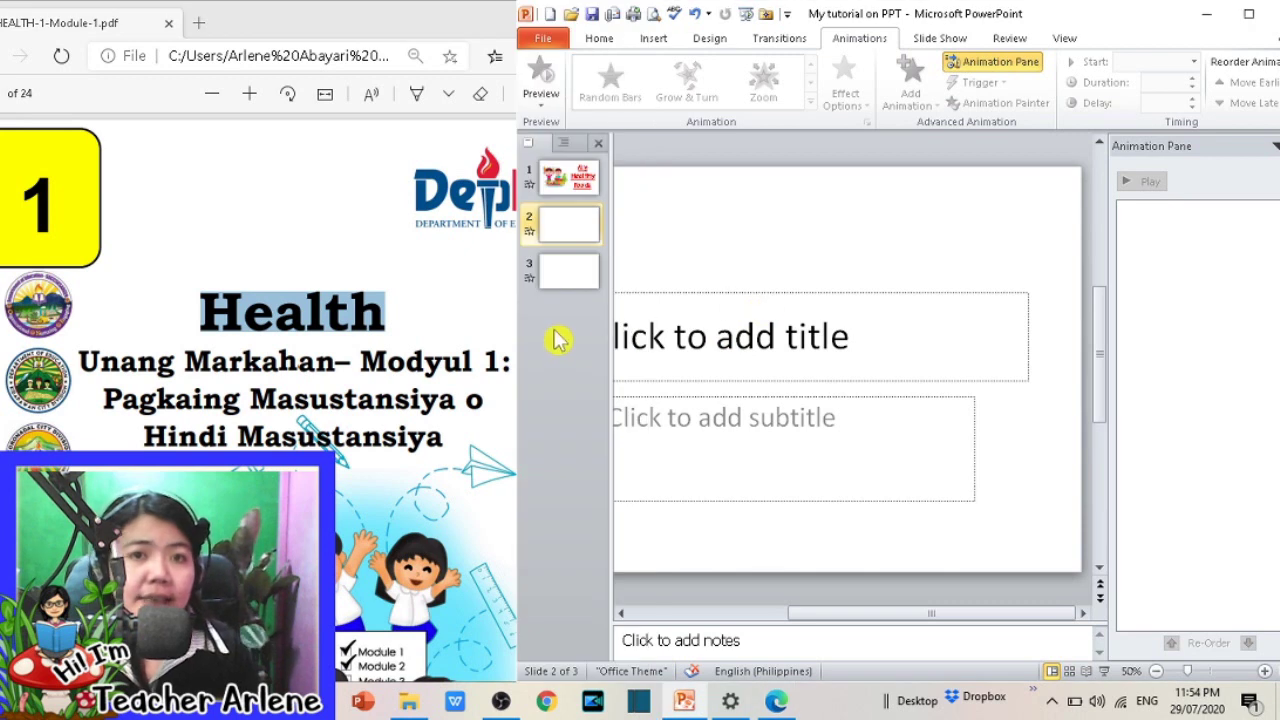
{"action": "left_click", "coordinate": [779, 355]}
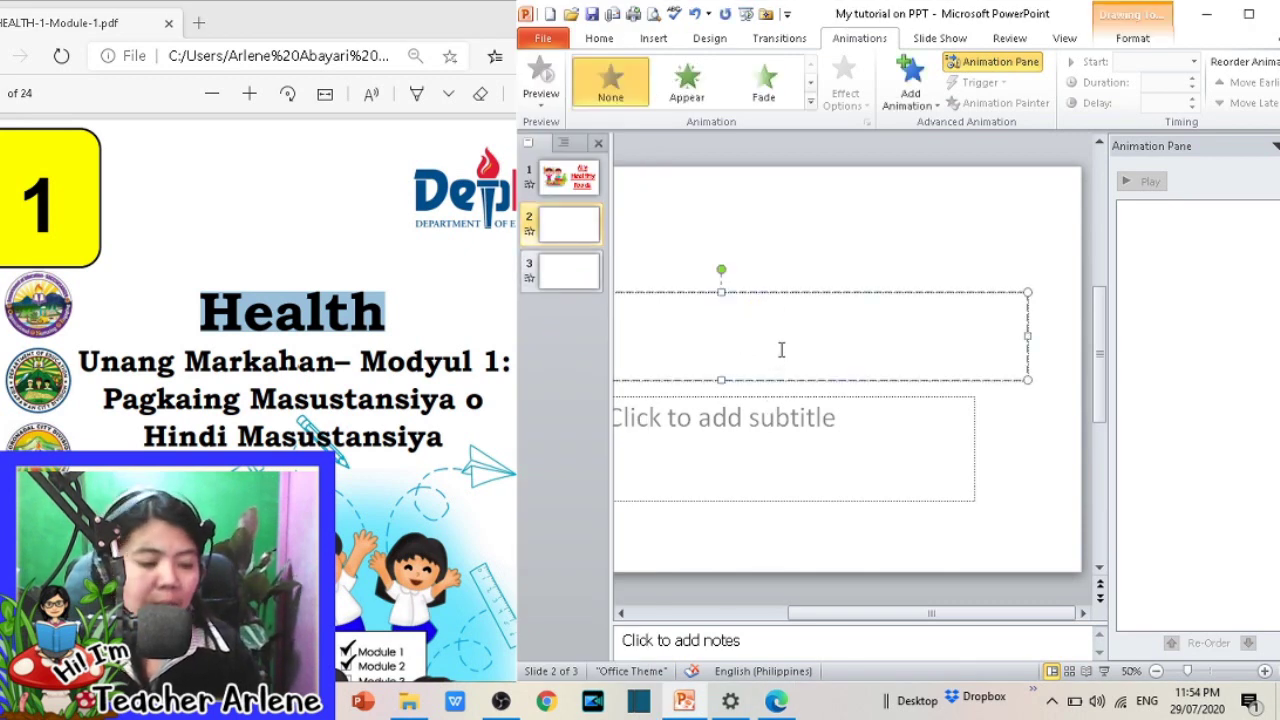
{"action": "left_click", "coordinate": [299, 358]}
{"action": "left_click_drag", "start_coordinate": [390, 322], "coordinate": [200, 296]}
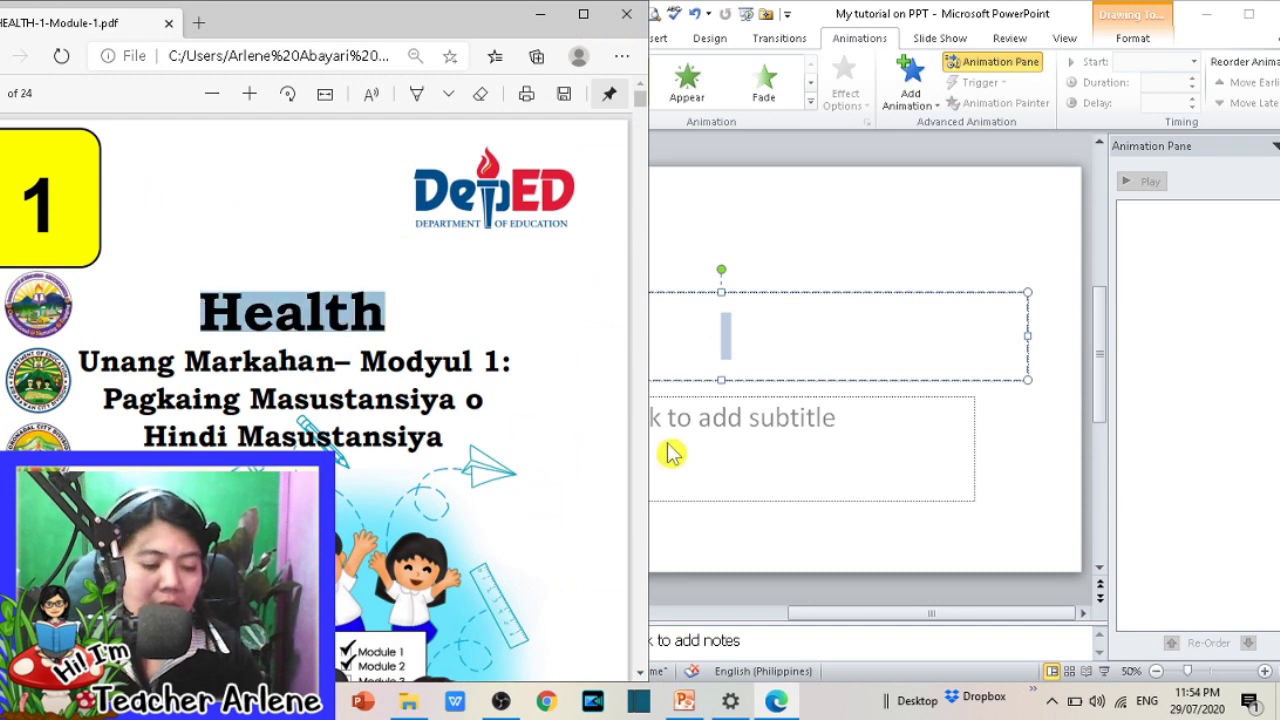
{"action": "left_click", "coordinate": [791, 330]}
{"action": "key", "text": "ctrl+v"}
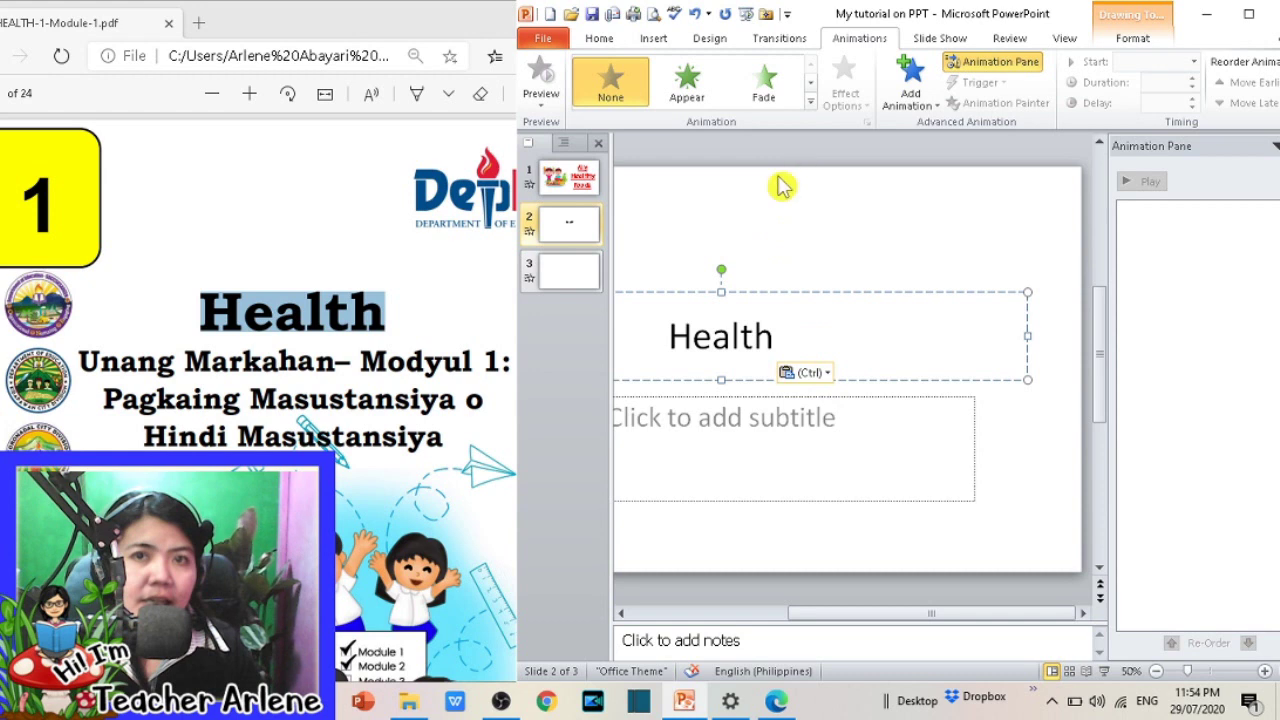
{"action": "left_click", "coordinate": [790, 605]}
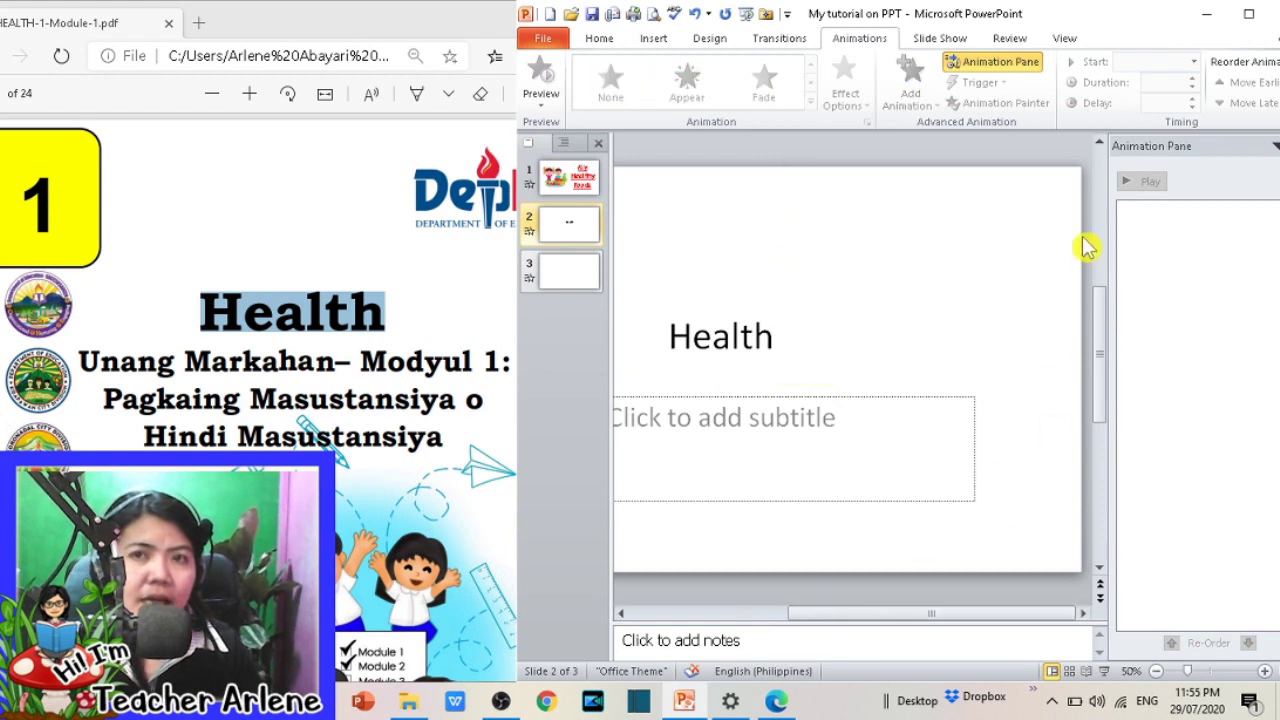
Step: Format the Health title in bold red Comic Sans MS
{"action": "left_click", "coordinate": [1157, 671]}
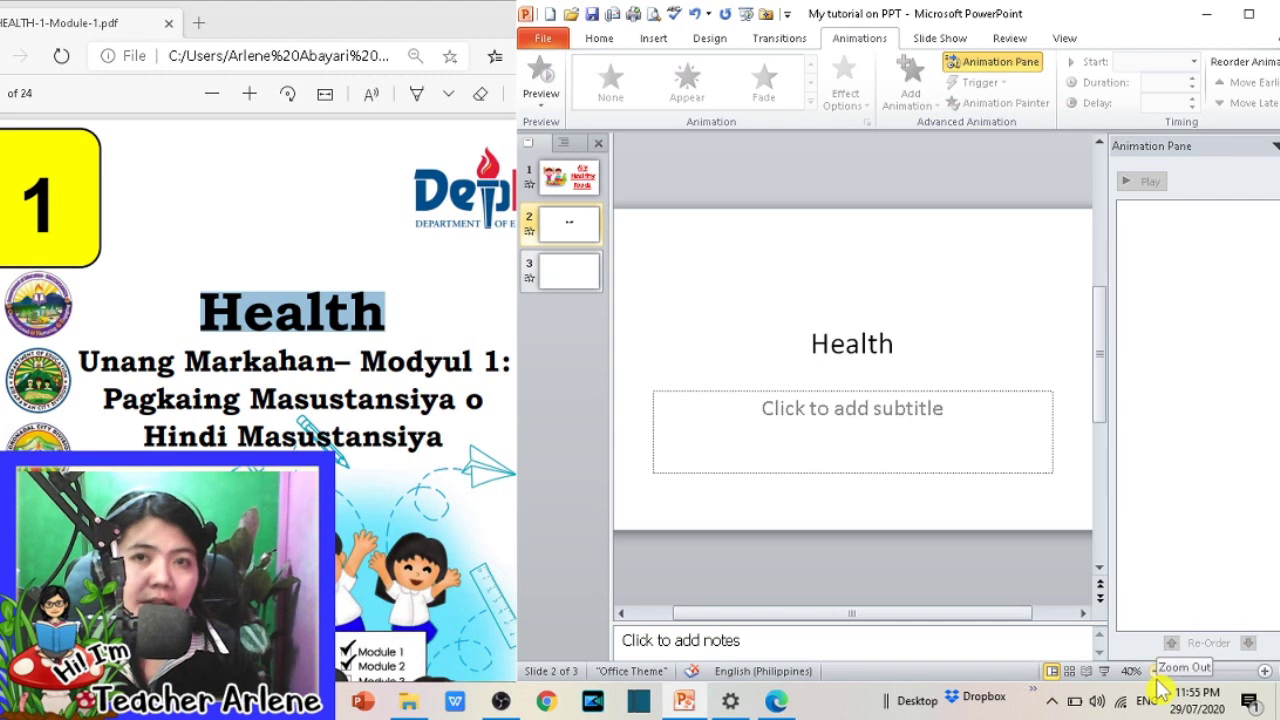
{"action": "left_click", "coordinate": [845, 343]}
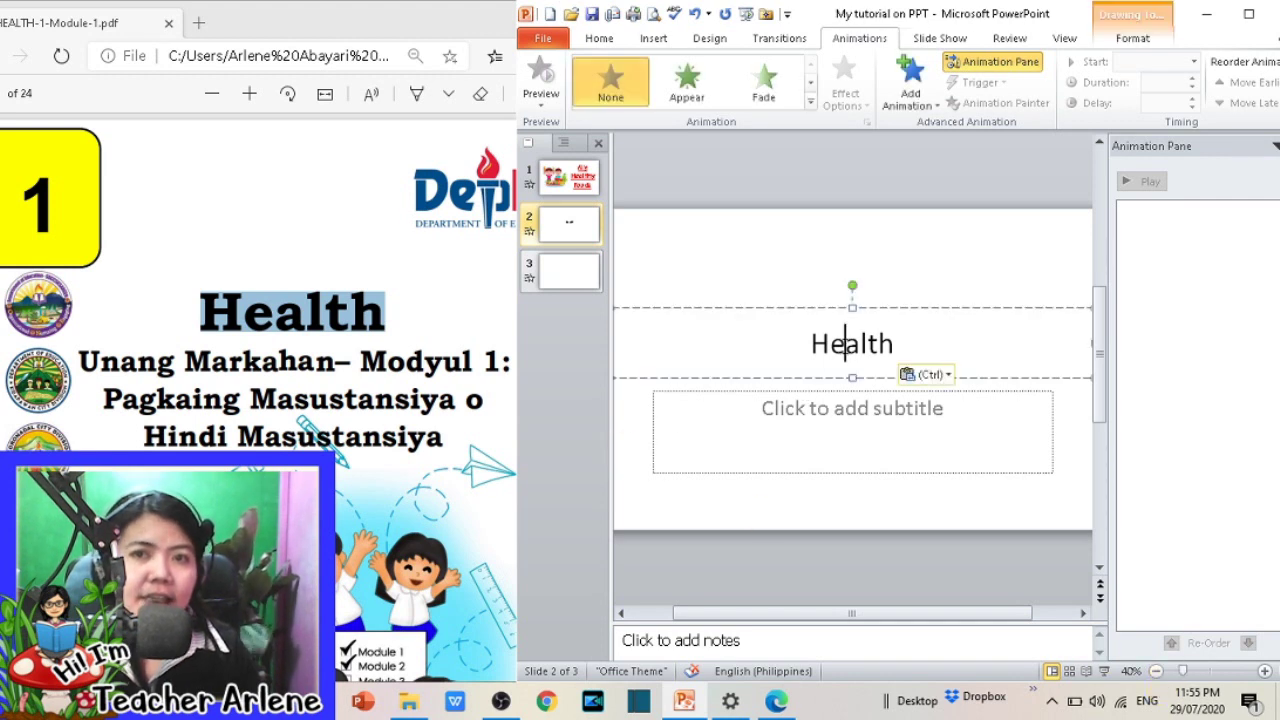
{"action": "double_click", "coordinate": [845, 344]}
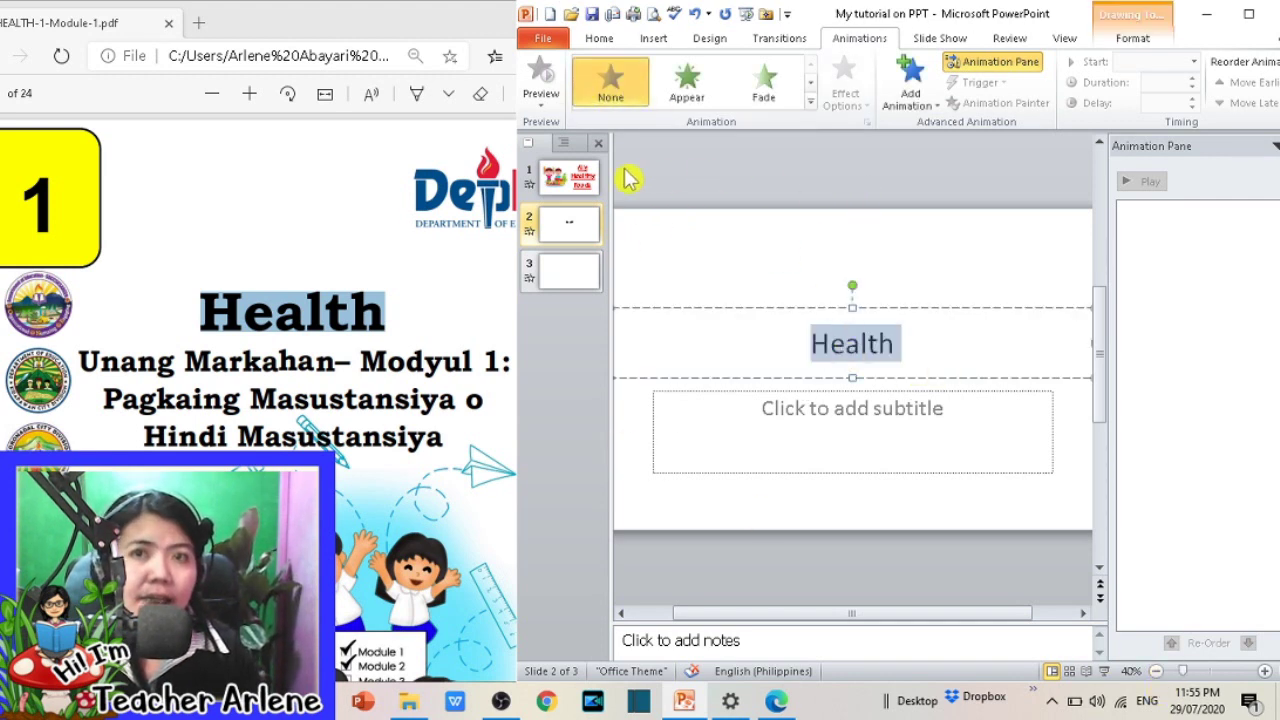
{"action": "left_click", "coordinate": [600, 38]}
{"action": "left_click", "coordinate": [713, 70]}
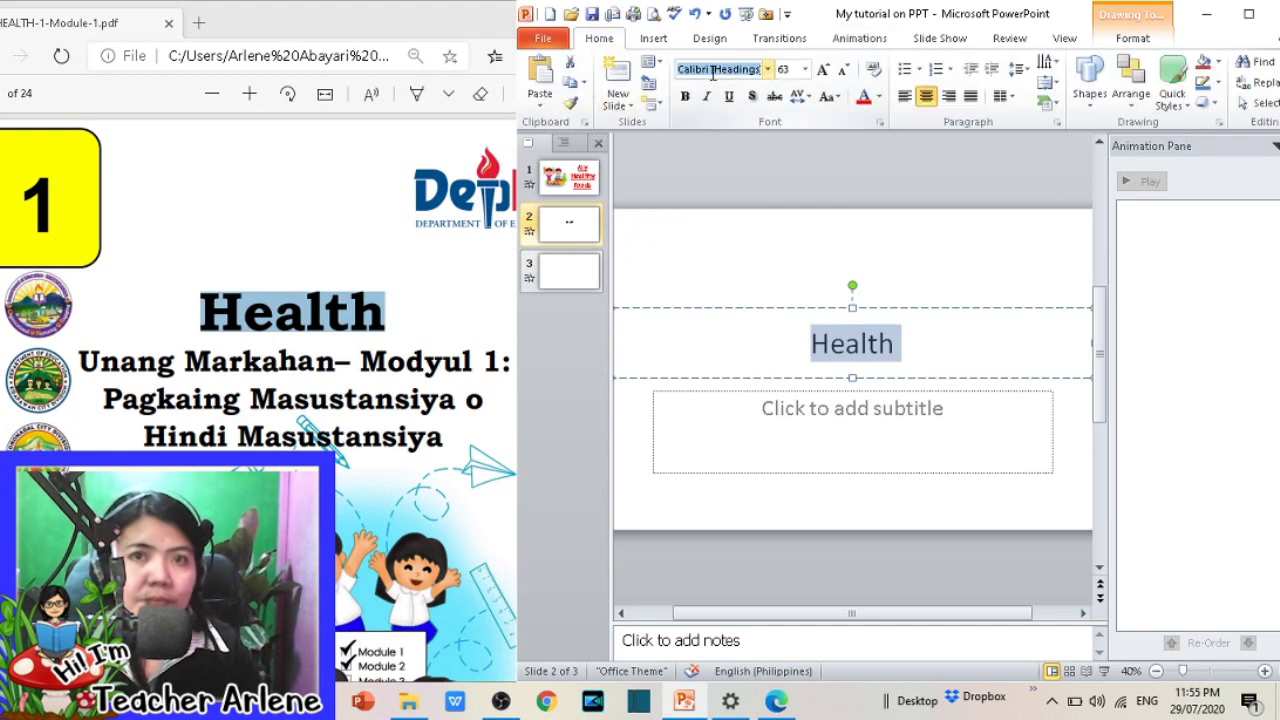
{"action": "type", "text": "Comic Sans MS"}
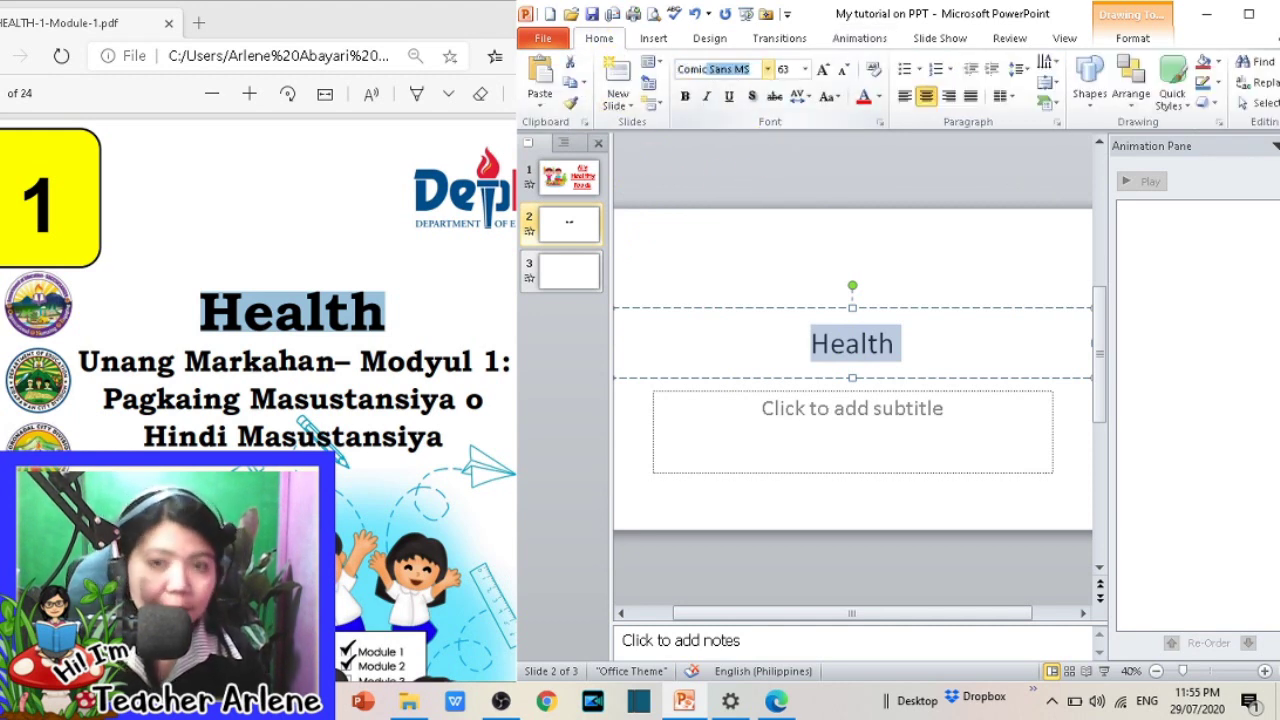
{"action": "key", "text": "Return"}
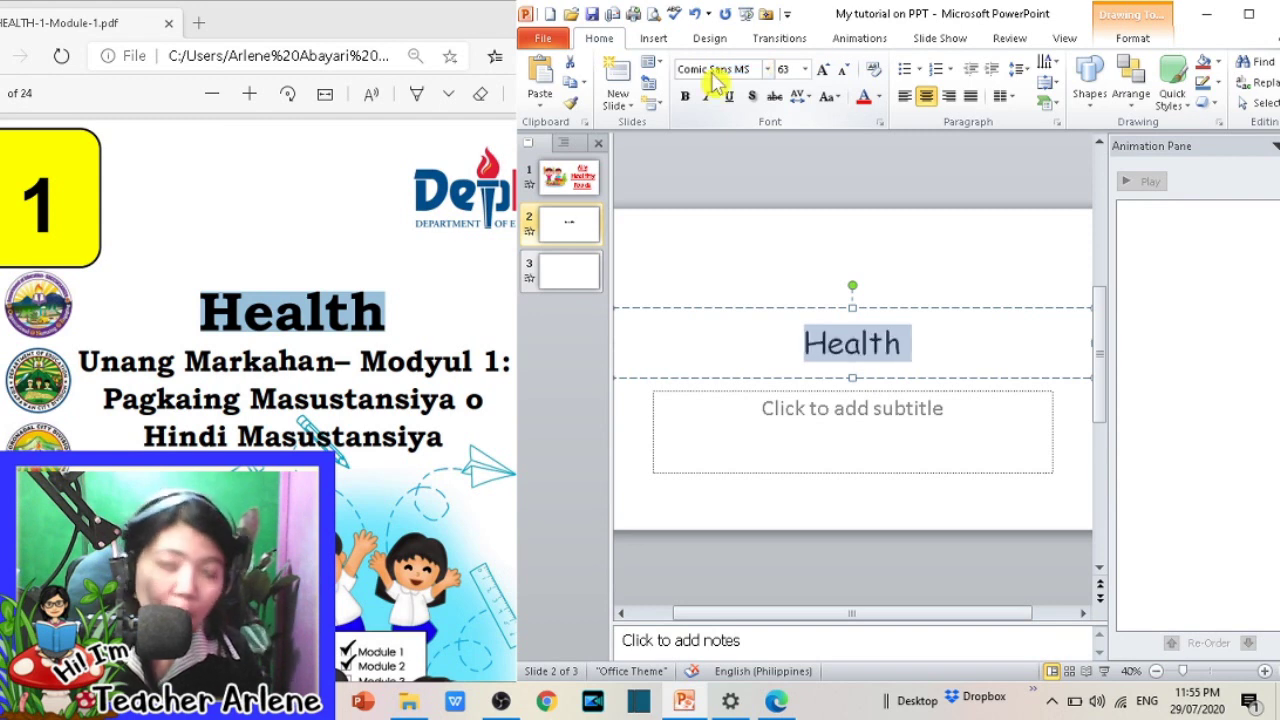
{"action": "left_click", "coordinate": [864, 97]}
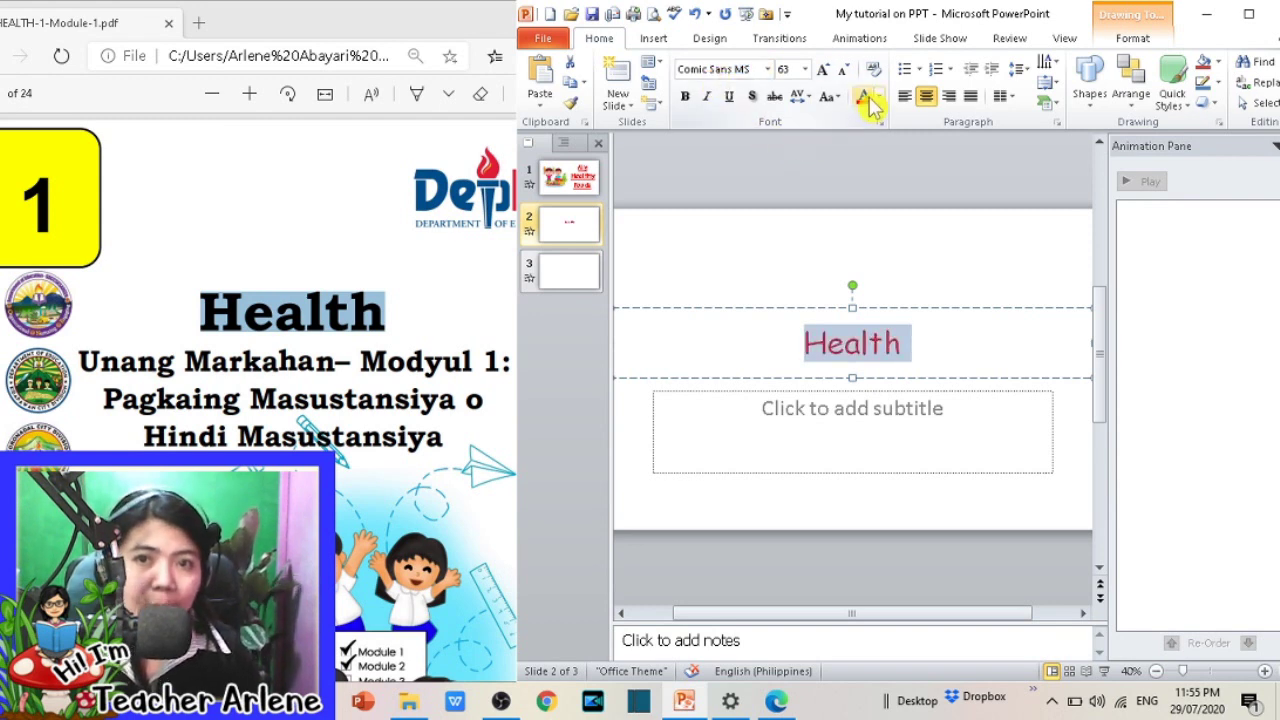
{"action": "key", "text": "ctrl+b"}
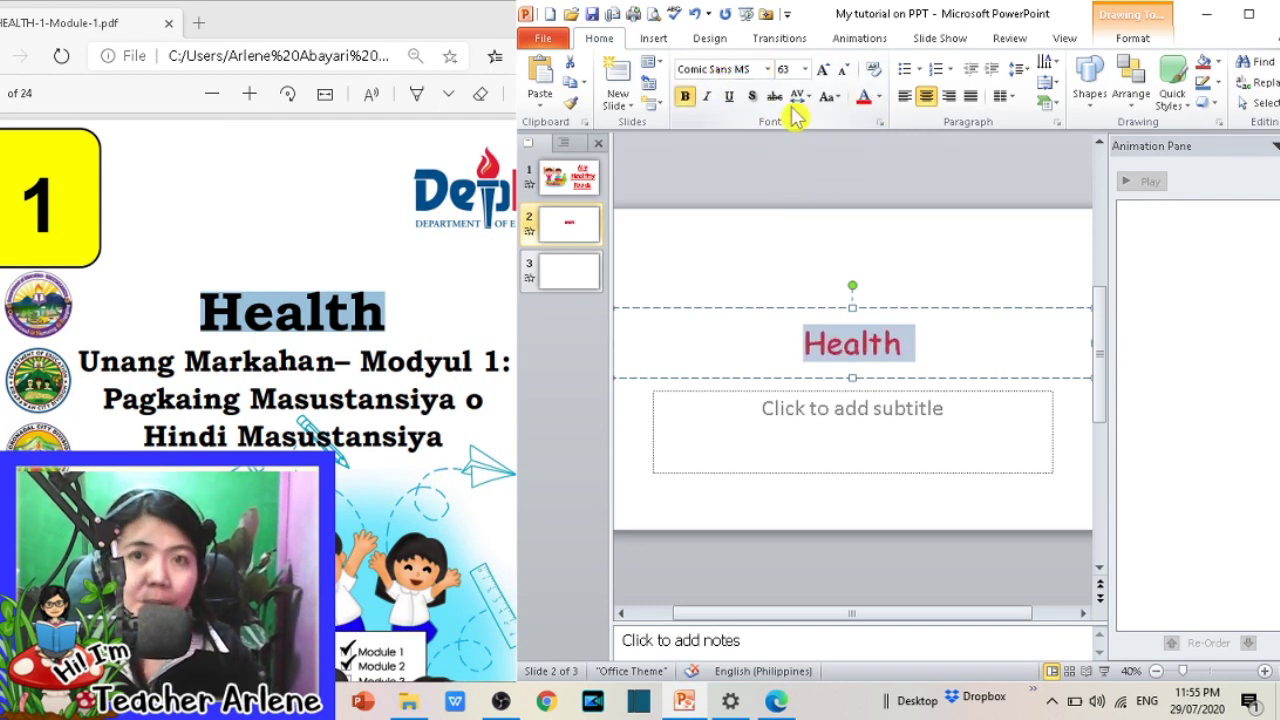
Step: Grow the Health title to 138 pt and move it higher on the slide
{"action": "left_click", "coordinate": [821, 73]}
{"action": "left_click", "coordinate": [821, 73]}
{"action": "left_click", "coordinate": [821, 73]}
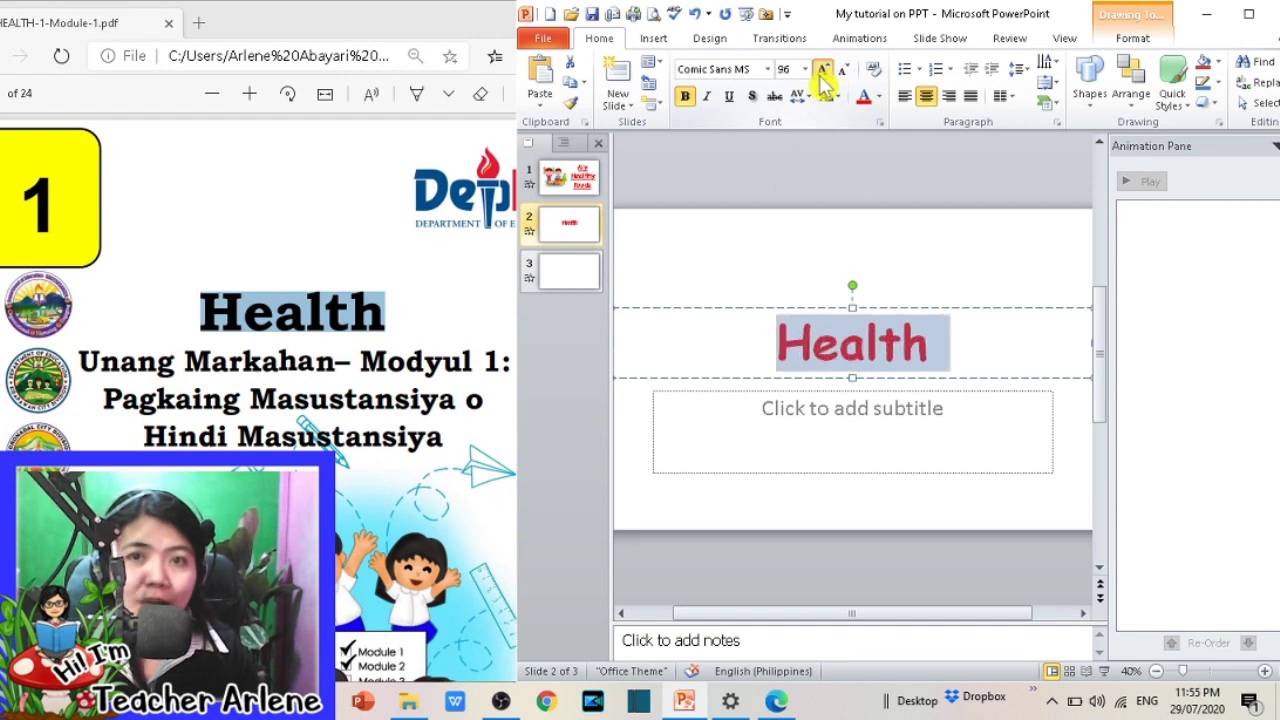
{"action": "left_click", "coordinate": [821, 73]}
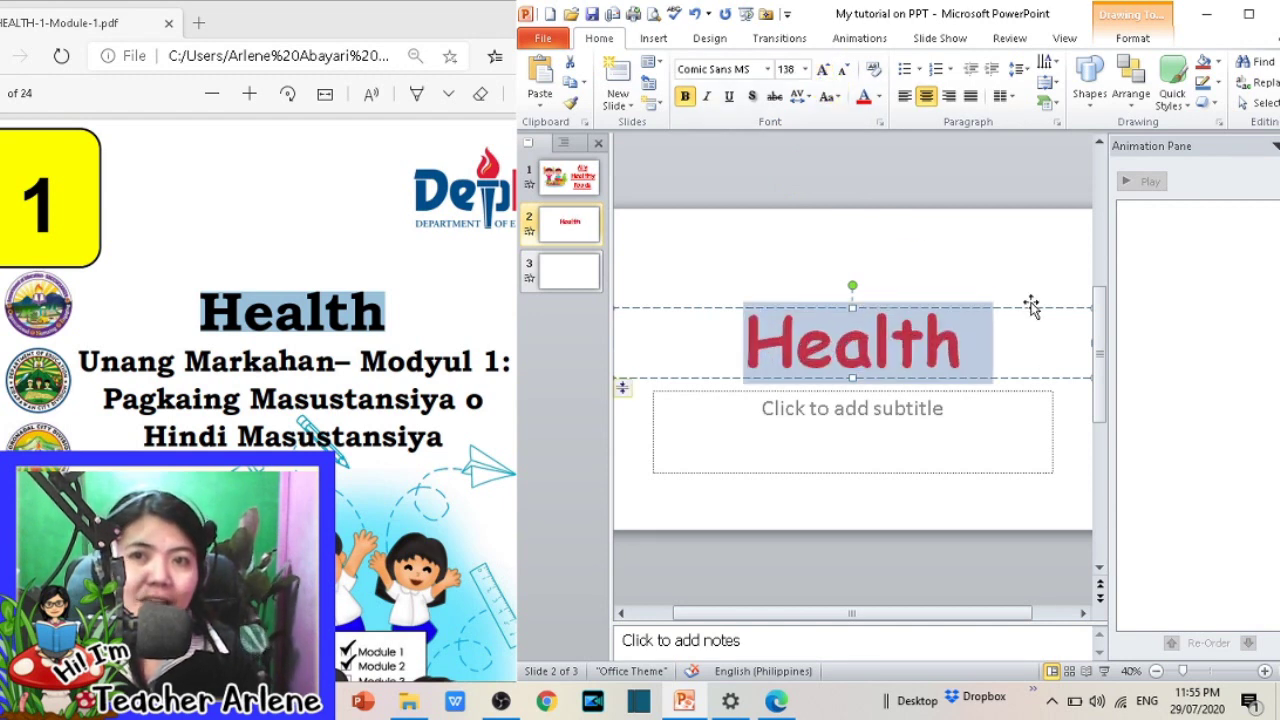
{"action": "left_click_drag", "start_coordinate": [1031, 306], "coordinate": [1030, 231]}
{"action": "left_click", "coordinate": [976, 393]}
Step: Duplicate the Health box and replace its text with 'Unang Markahan' from the PDF, text only
{"action": "key", "text": "ctrl+v"}
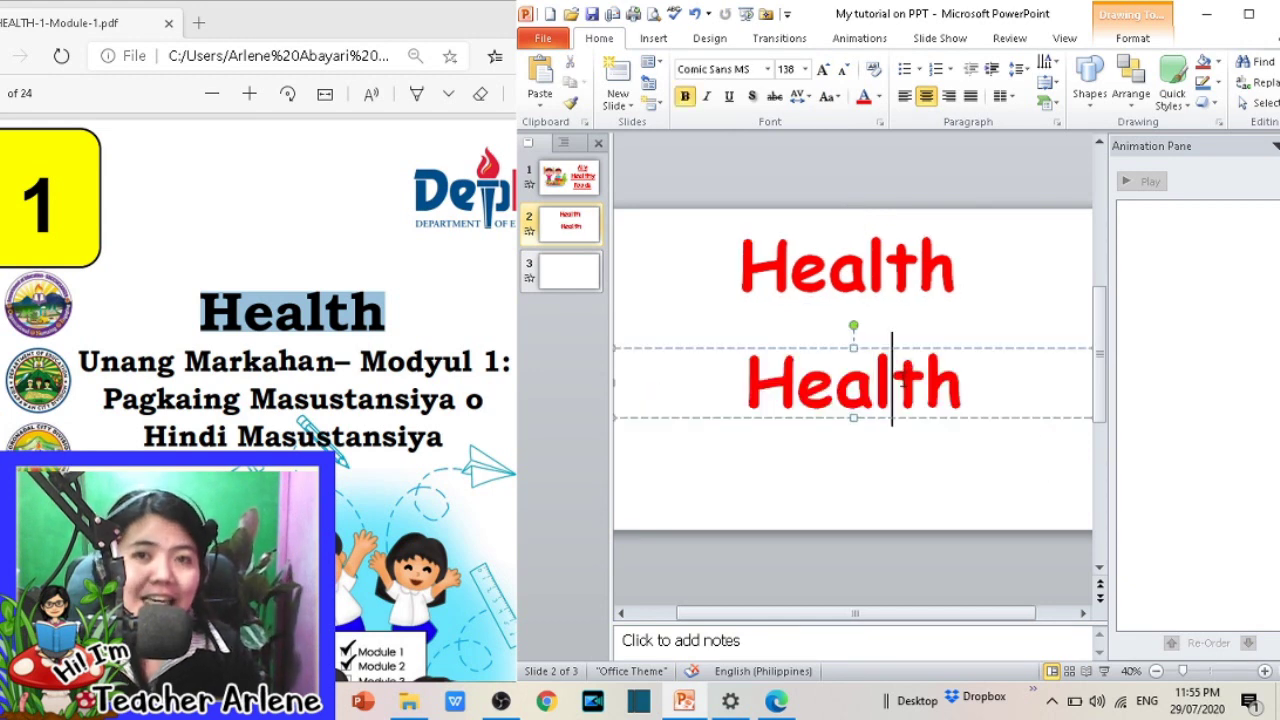
{"action": "double_click", "coordinate": [892, 378]}
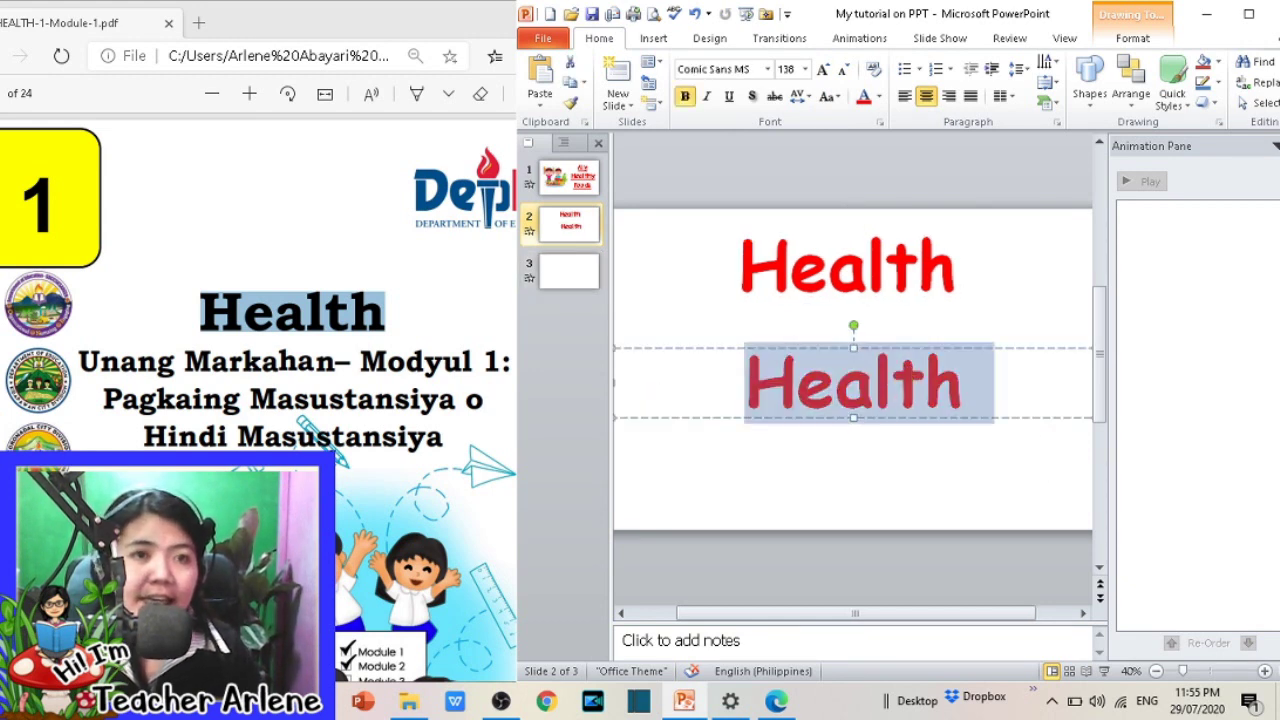
{"action": "left_click", "coordinate": [88, 360]}
{"action": "left_click_drag", "start_coordinate": [80, 360], "coordinate": [335, 362]}
{"action": "key", "text": "ctrl+c"}
{"action": "left_click", "coordinate": [809, 389]}
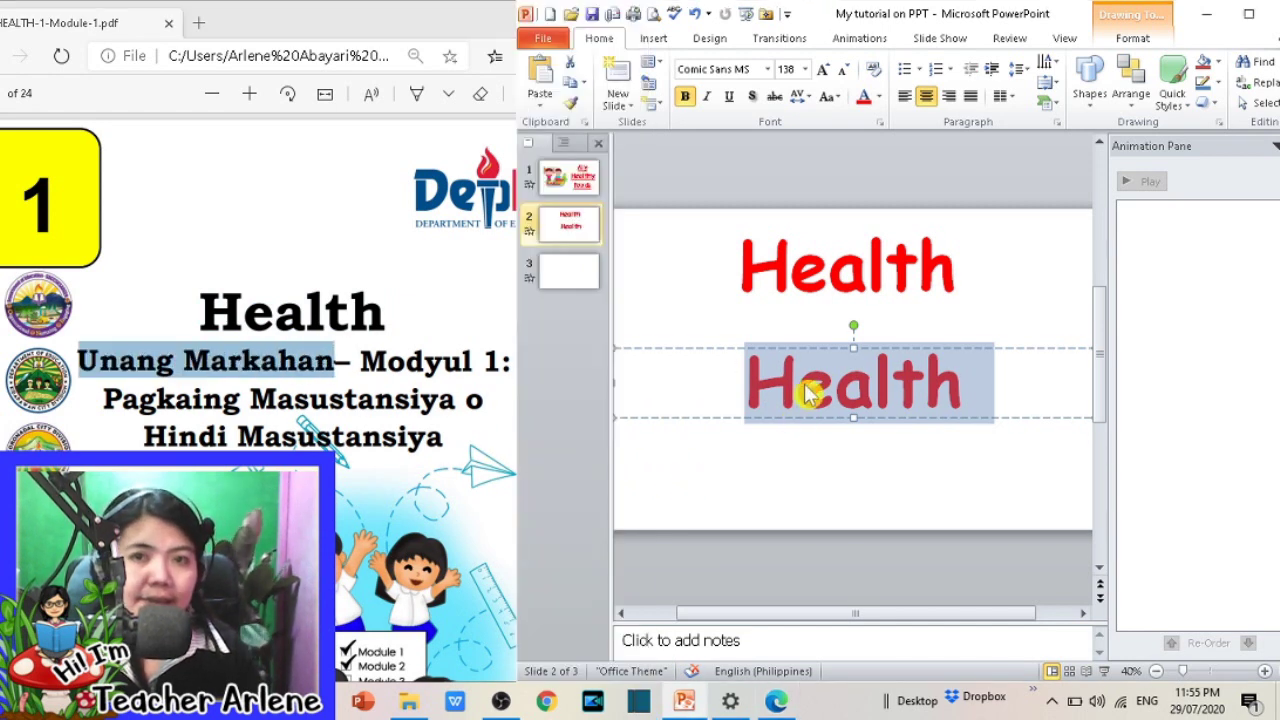
{"action": "double_click", "coordinate": [808, 393]}
{"action": "key", "text": "ctrl+v"}
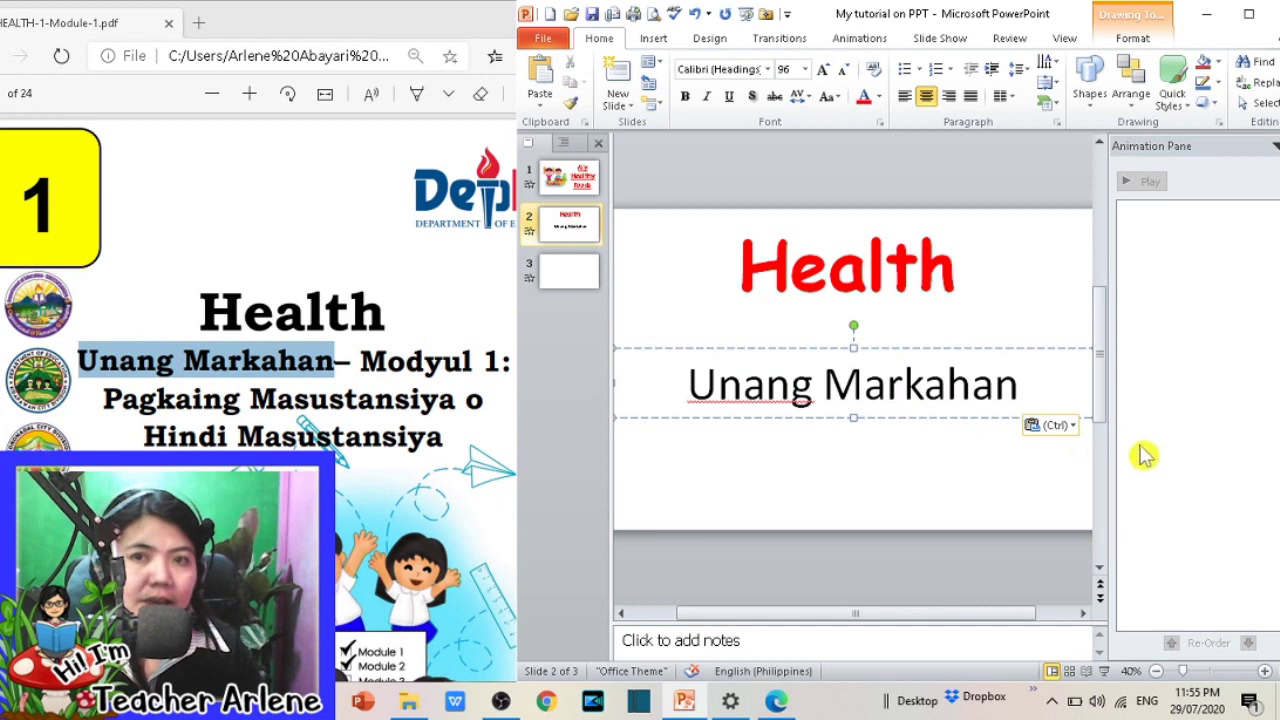
{"action": "left_click", "coordinate": [1068, 427]}
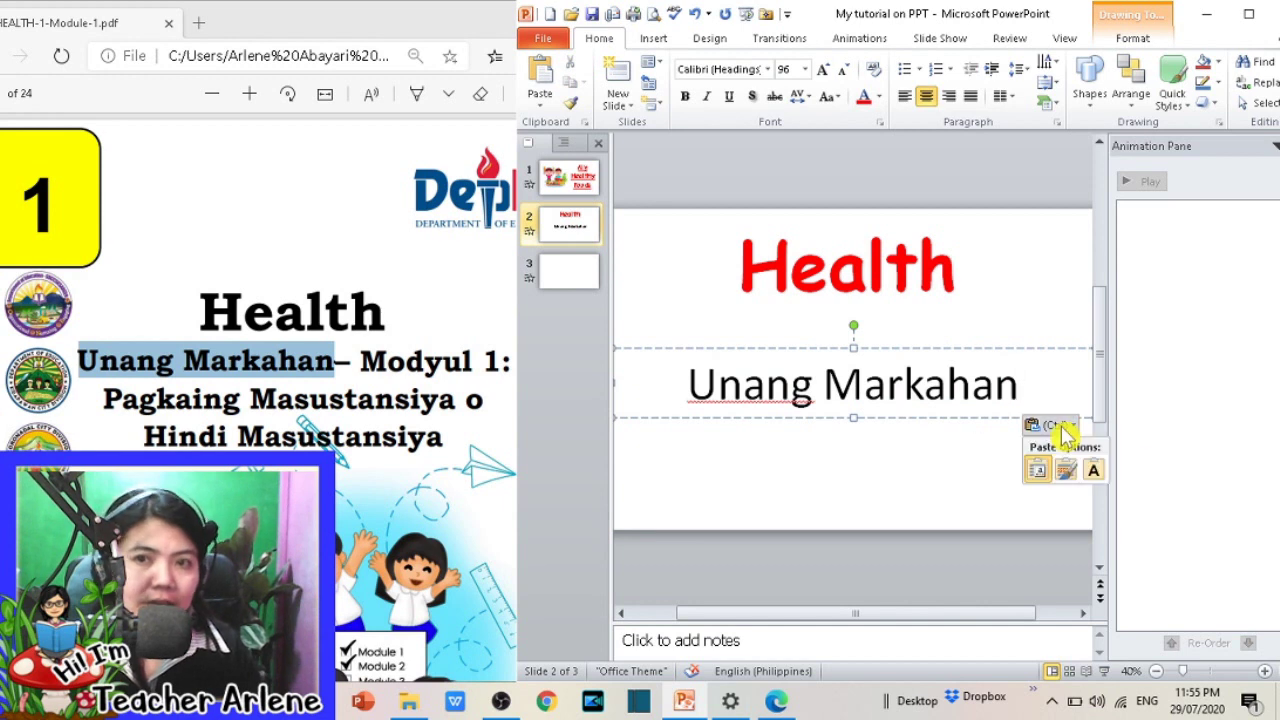
{"action": "left_click", "coordinate": [1095, 473]}
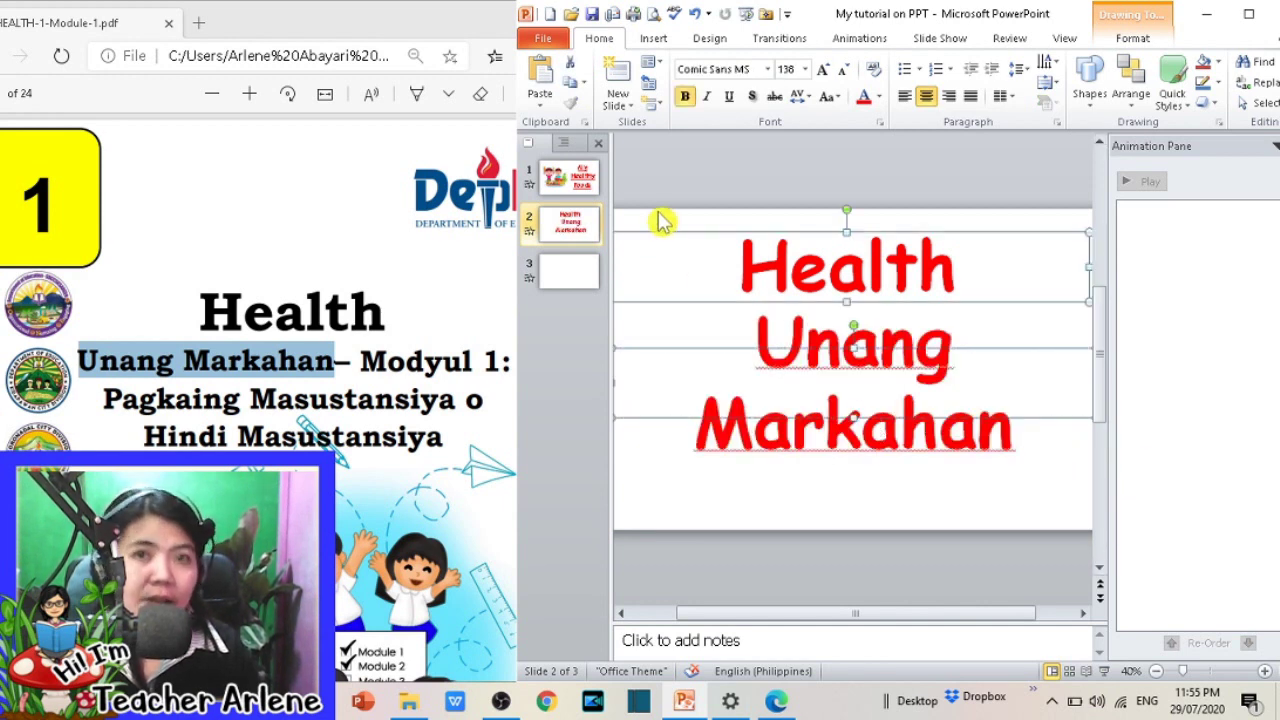
Step: Colour Unang Markahan blue, shrink it to 88 pt, and place it under Health
{"action": "left_click", "coordinate": [877, 97]}
{"action": "left_click", "coordinate": [811, 398]}
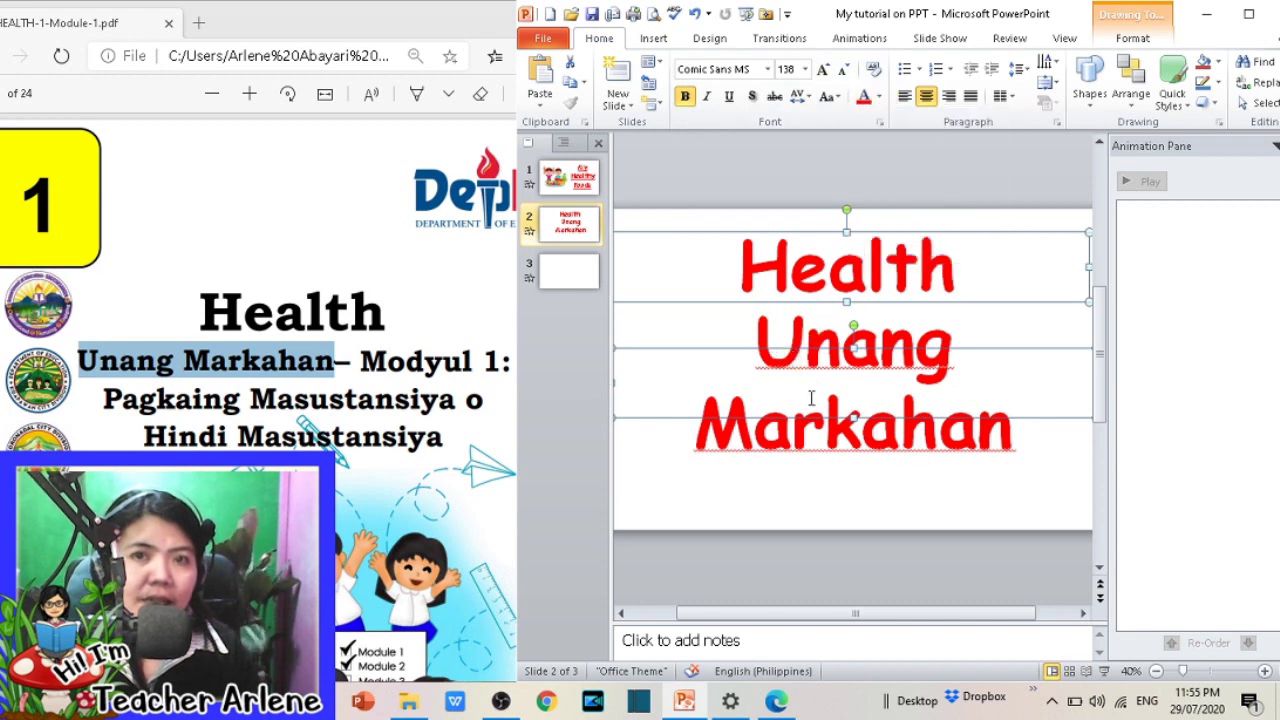
{"action": "left_click", "coordinate": [811, 398]}
{"action": "triple_click", "coordinate": [808, 437]}
{"action": "left_click", "coordinate": [882, 97]}
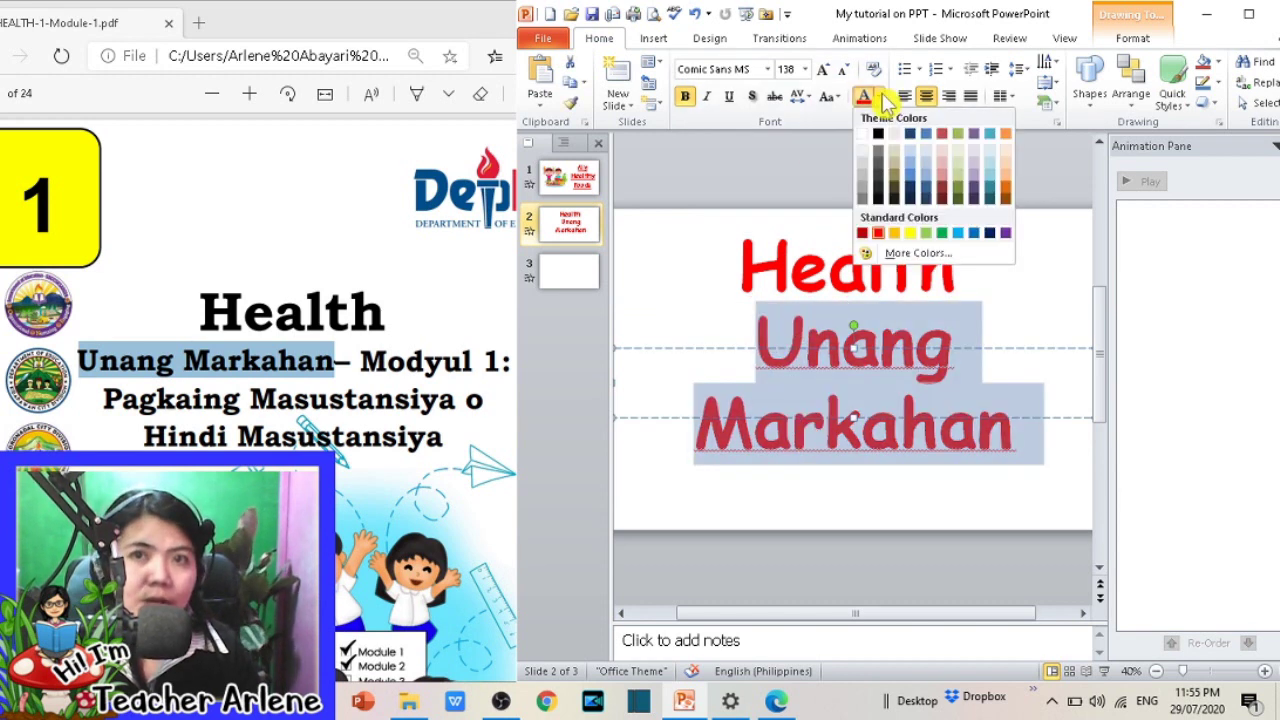
{"action": "left_click", "coordinate": [974, 233]}
{"action": "left_click", "coordinate": [903, 476]}
{"action": "left_click", "coordinate": [950, 412]}
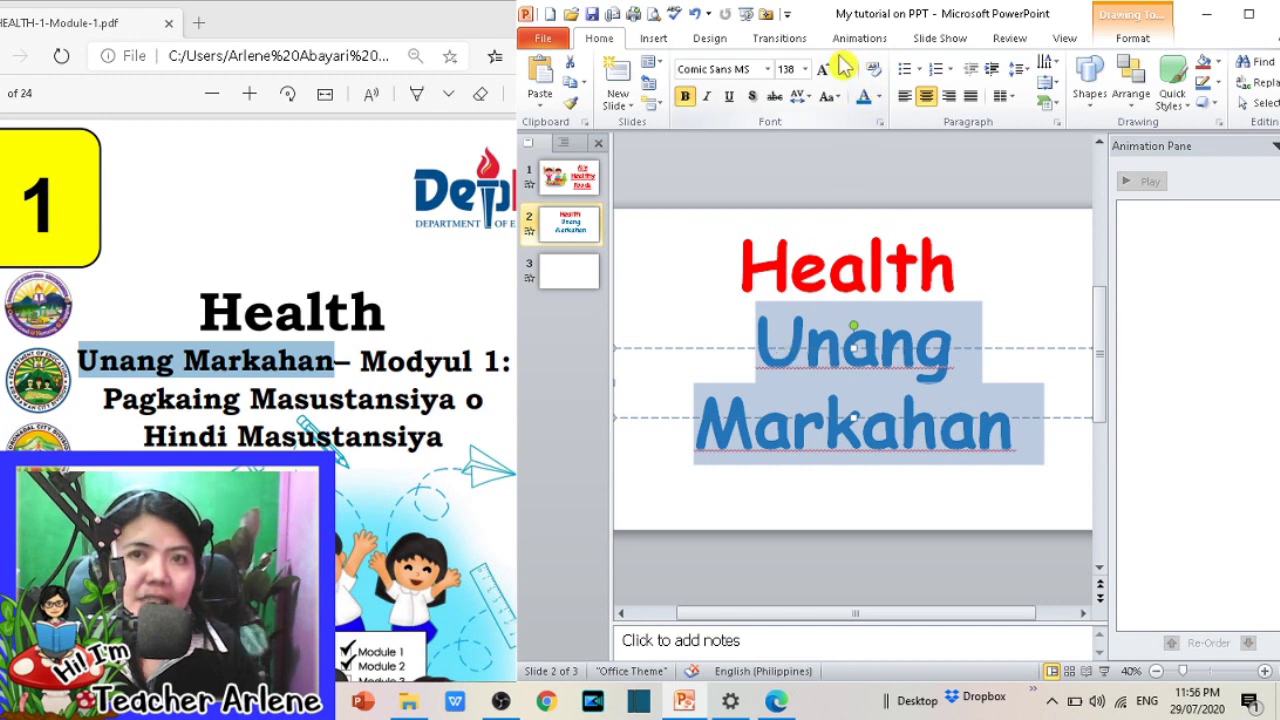
{"action": "left_click", "coordinate": [845, 70]}
{"action": "left_click", "coordinate": [845, 70]}
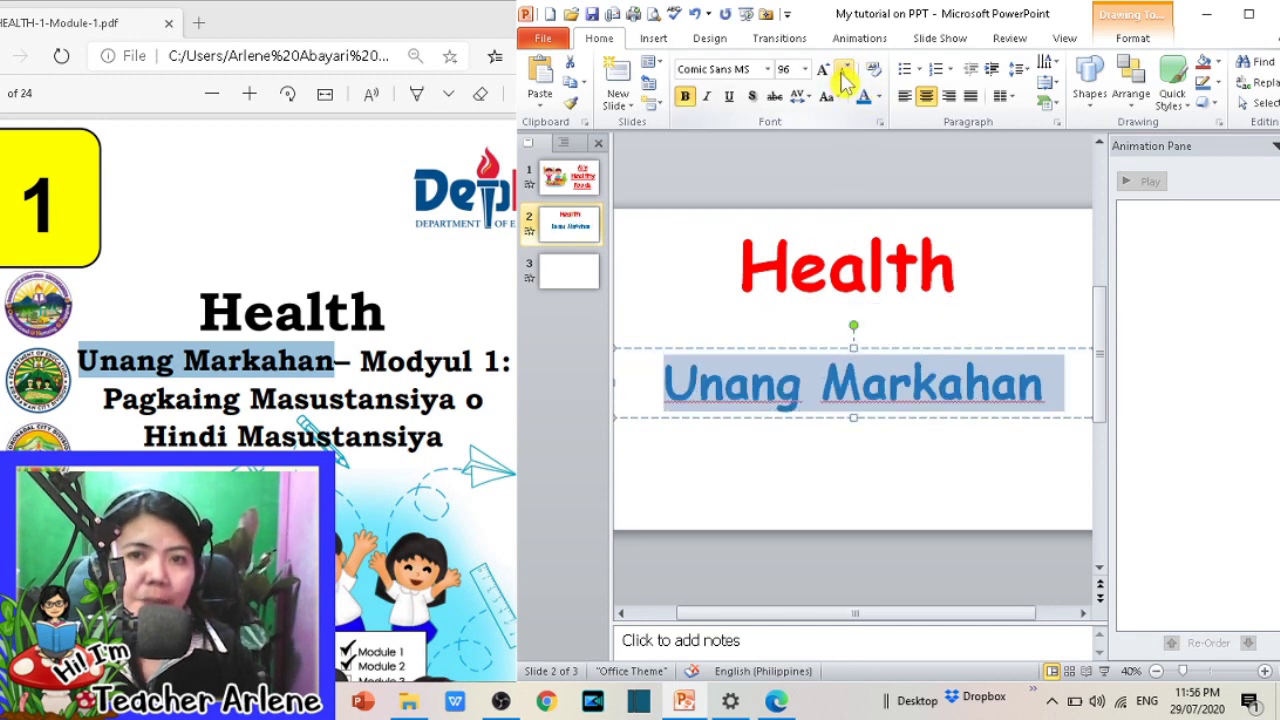
{"action": "left_click", "coordinate": [951, 314]}
{"action": "left_click_drag", "start_coordinate": [951, 314], "coordinate": [895, 465]}
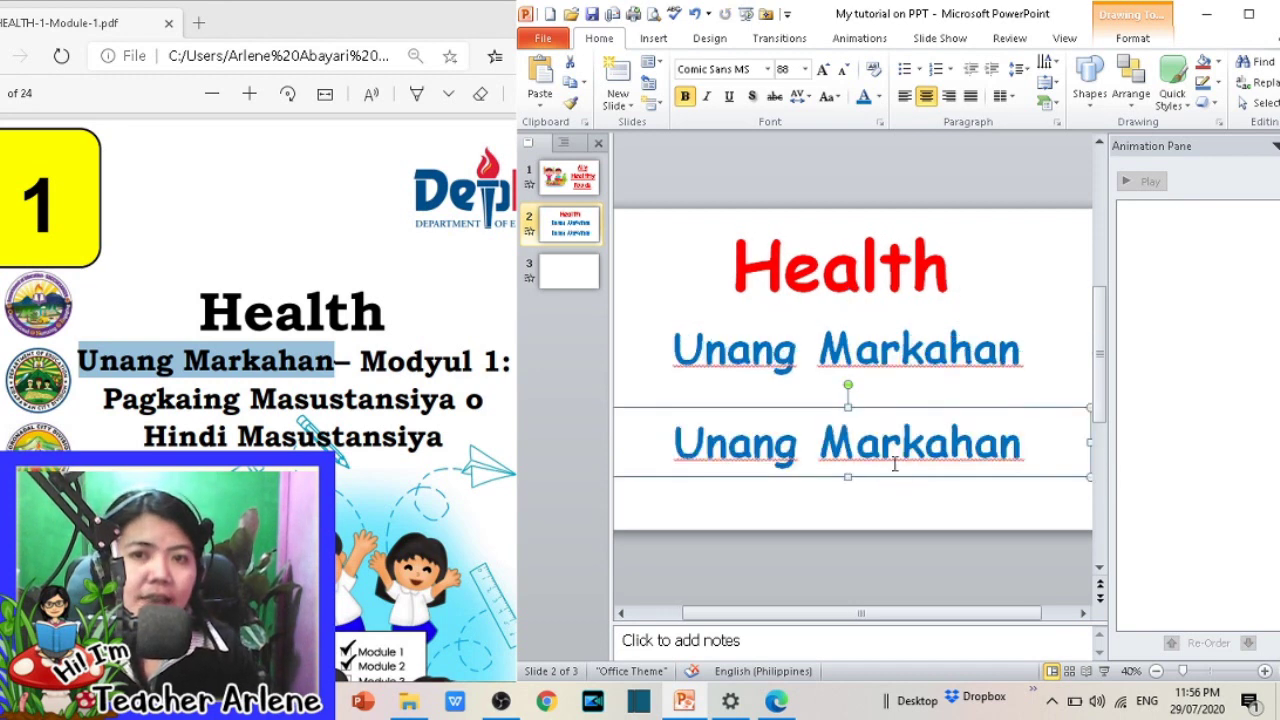
Step: Replace the lower Unang Markahan copy with the Modyul 1 lesson title from the PDF, text only
{"action": "triple_click", "coordinate": [897, 462]}
{"action": "left_click_drag", "start_coordinate": [360, 360], "coordinate": [450, 449]}
{"action": "key", "text": "ctrl+c"}
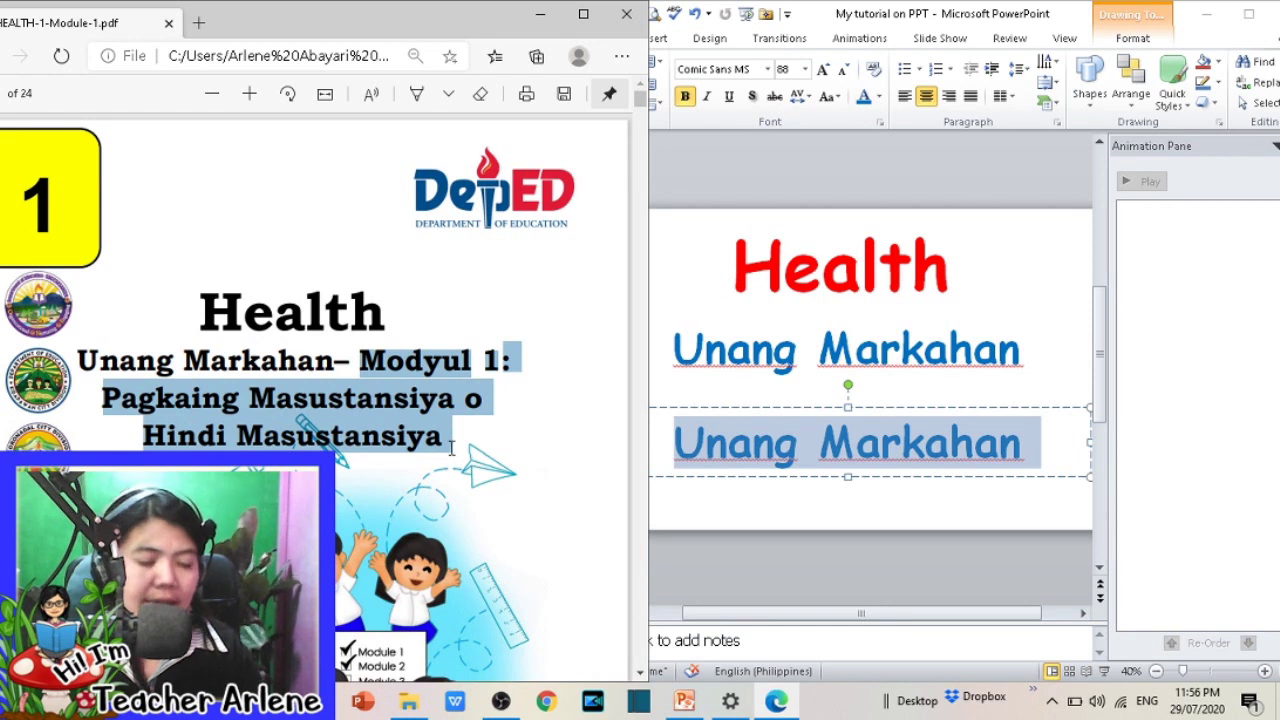
{"action": "left_click", "coordinate": [748, 445]}
{"action": "triple_click", "coordinate": [748, 447]}
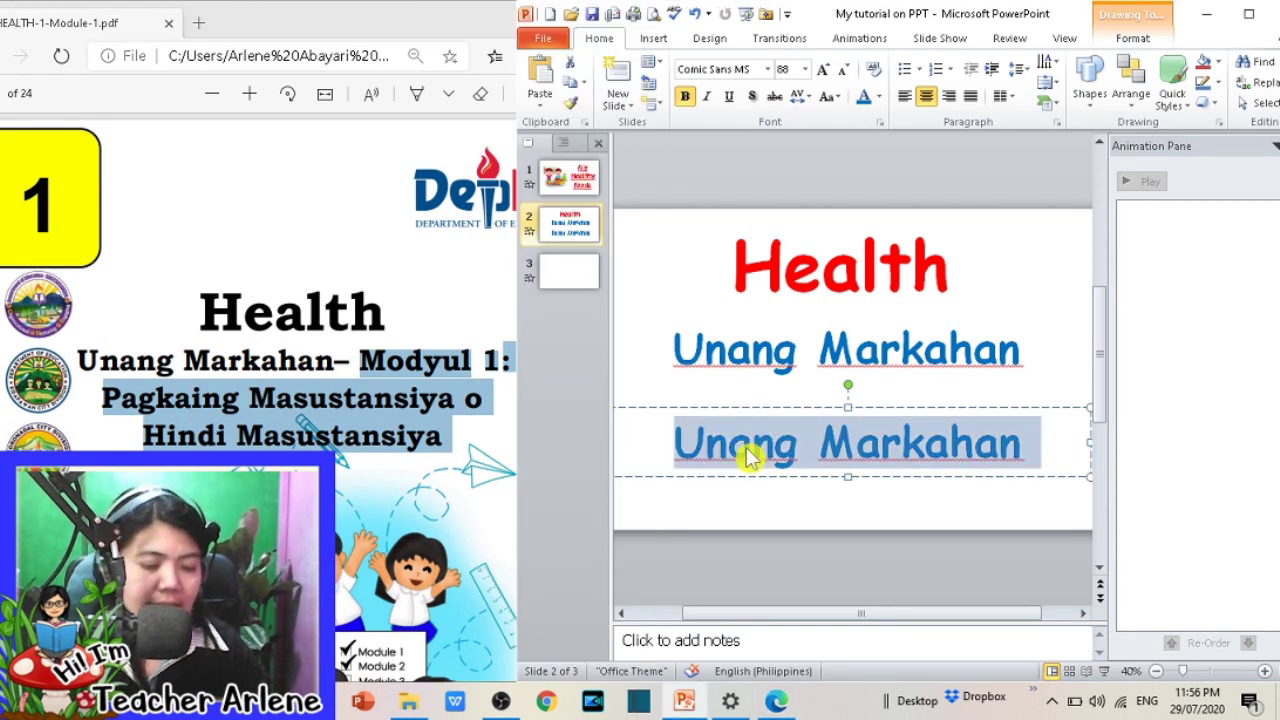
{"action": "key", "text": "ctrl+v"}
{"action": "left_click", "coordinate": [1030, 536]}
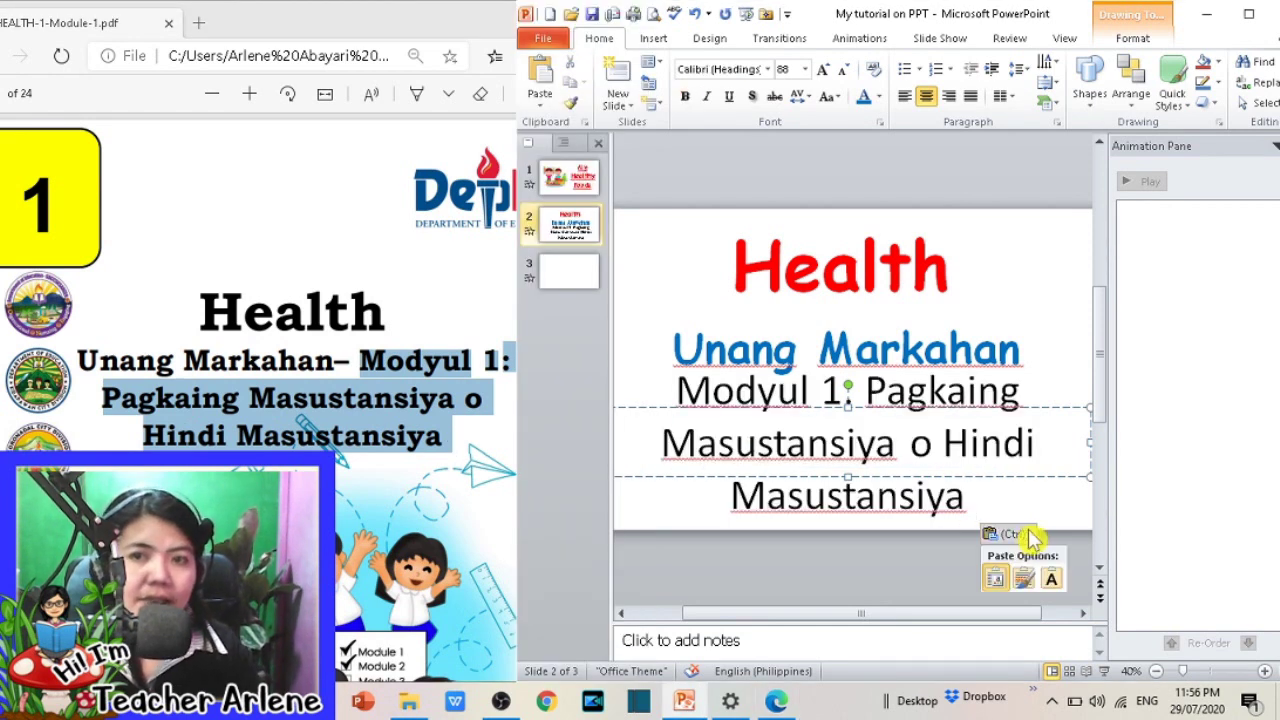
{"action": "left_click", "coordinate": [1052, 580]}
{"action": "left_click", "coordinate": [850, 477]}
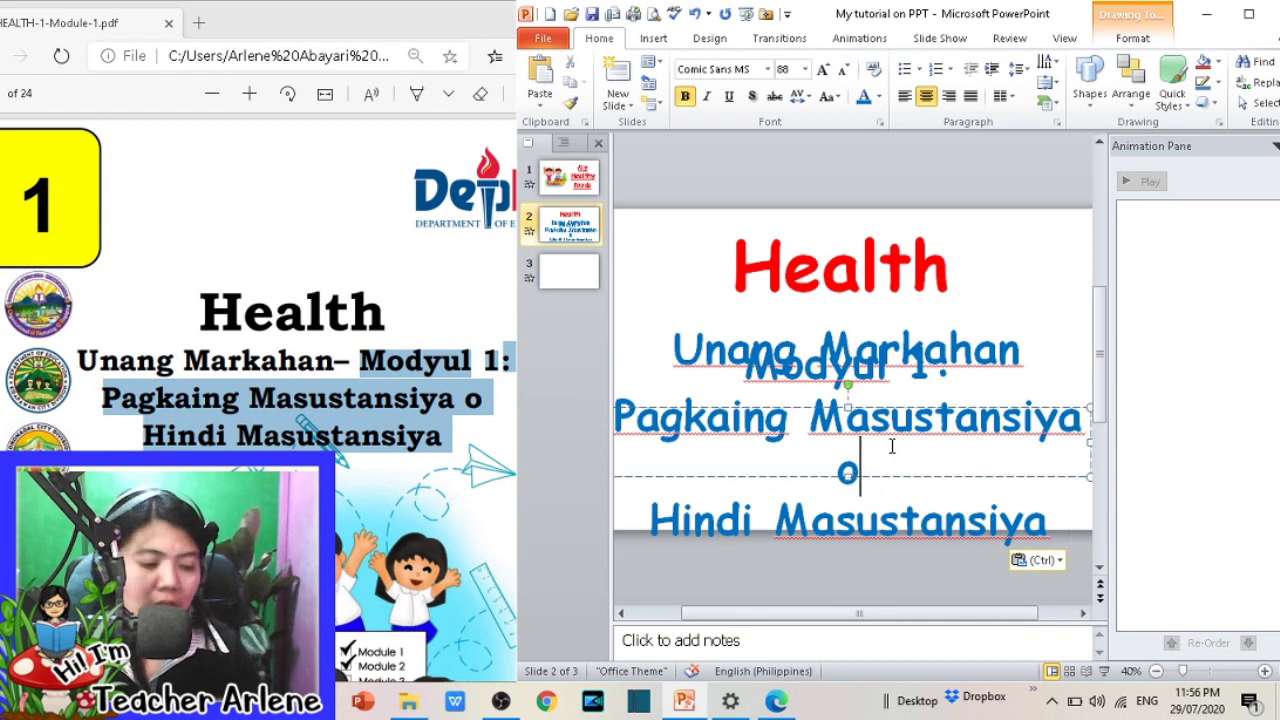
{"action": "key", "text": "ctrl+z"}
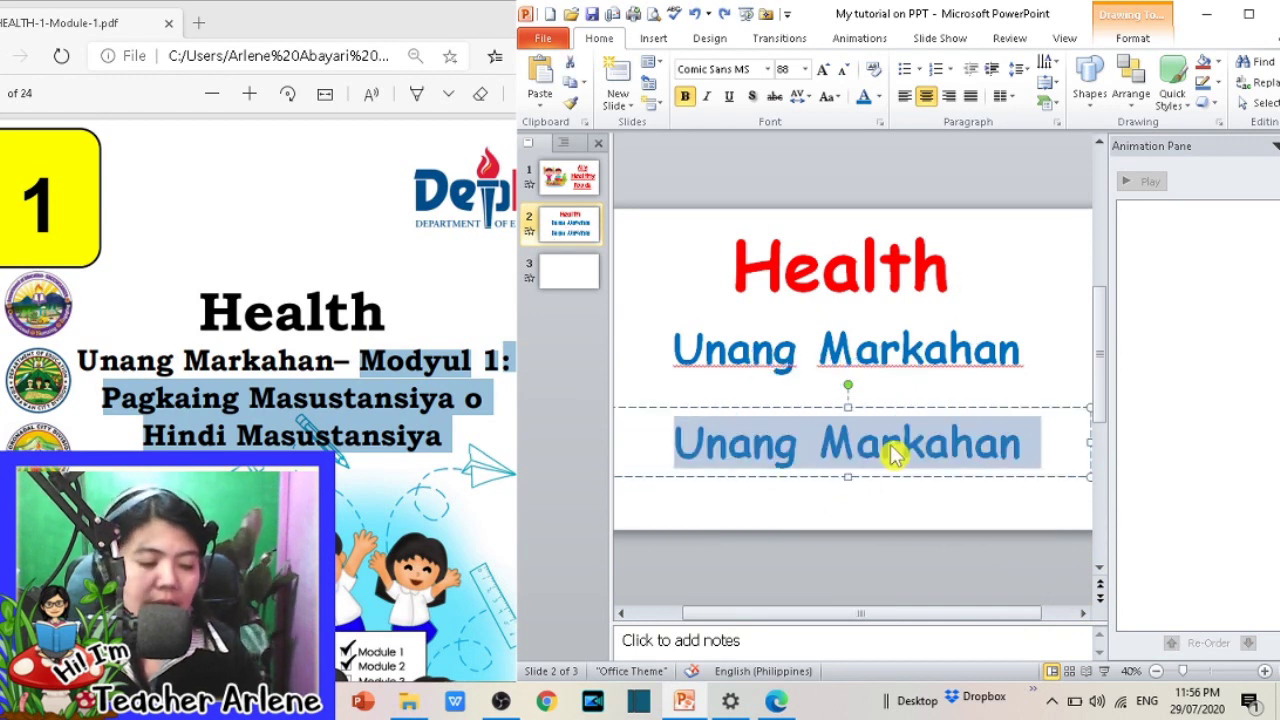
{"action": "left_click", "coordinate": [724, 15]}
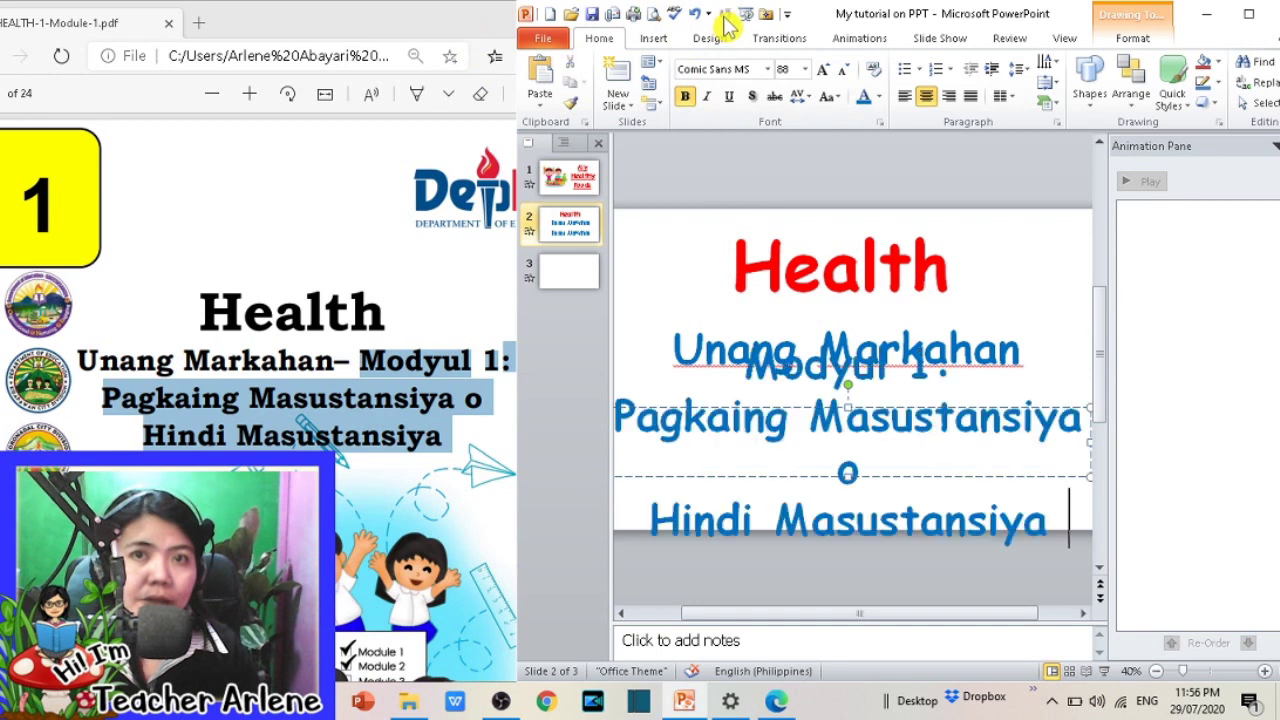
Step: Colour all the 'Modyul 1: Pagkaing Masustansiya o Hindi Masustansiya' text green
{"action": "left_click", "coordinate": [804, 460]}
{"action": "key", "text": "ctrl+a"}
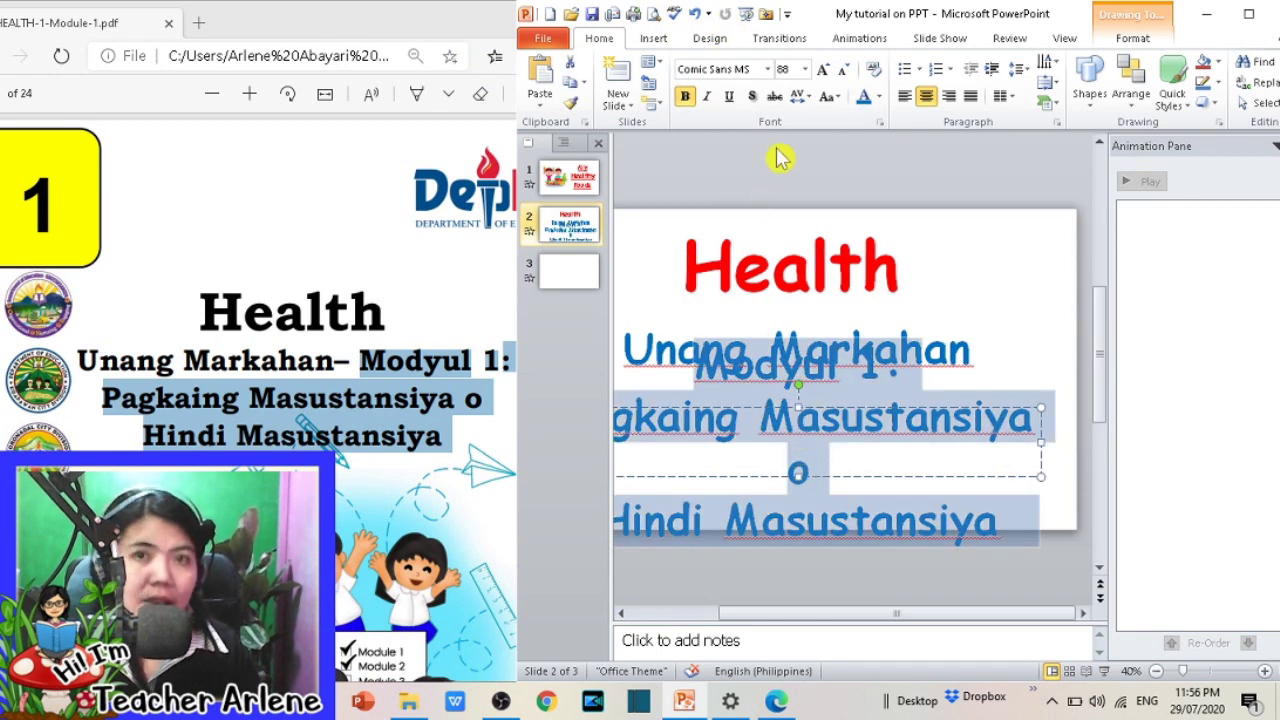
{"action": "left_click", "coordinate": [878, 97]}
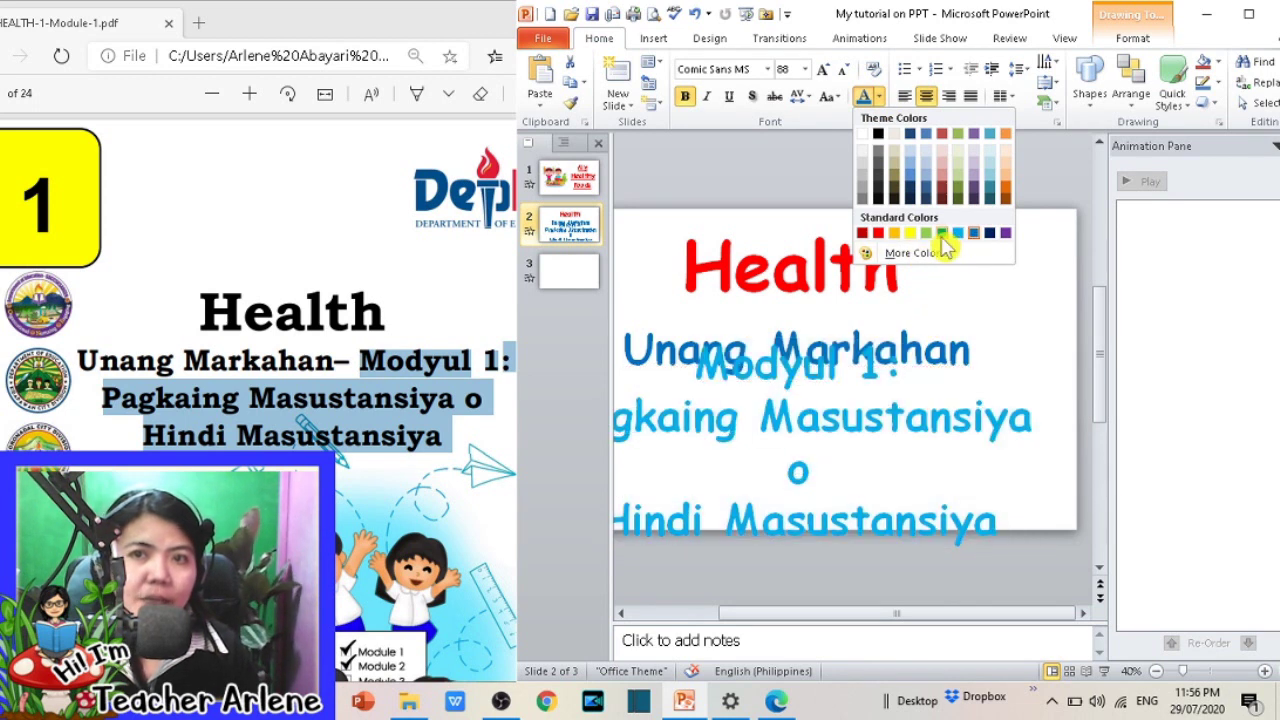
{"action": "left_click", "coordinate": [941, 233]}
{"action": "left_click", "coordinate": [1045, 190]}
{"action": "left_click", "coordinate": [725, 265]}
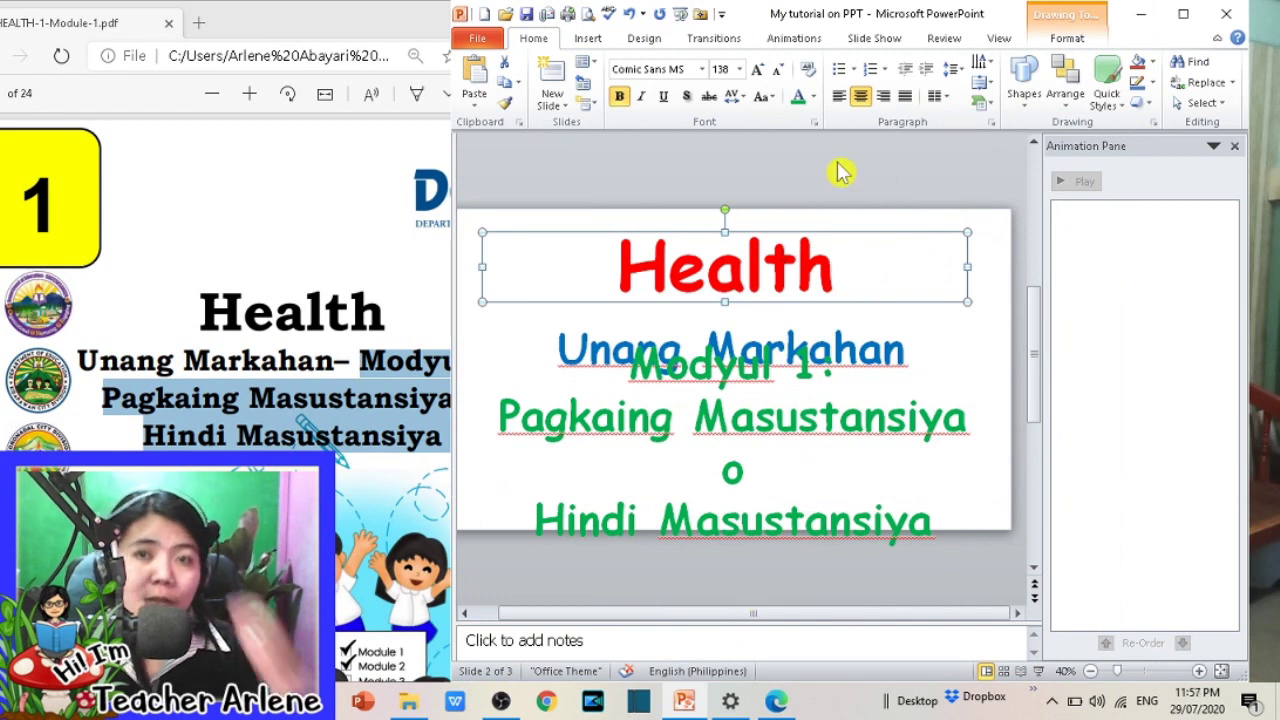
{"action": "left_click", "coordinate": [1183, 14]}
Step: Widen the green text box, reduce its text to 80 pt, and nudge Unang Markahan up
{"action": "left_click", "coordinate": [606, 430]}
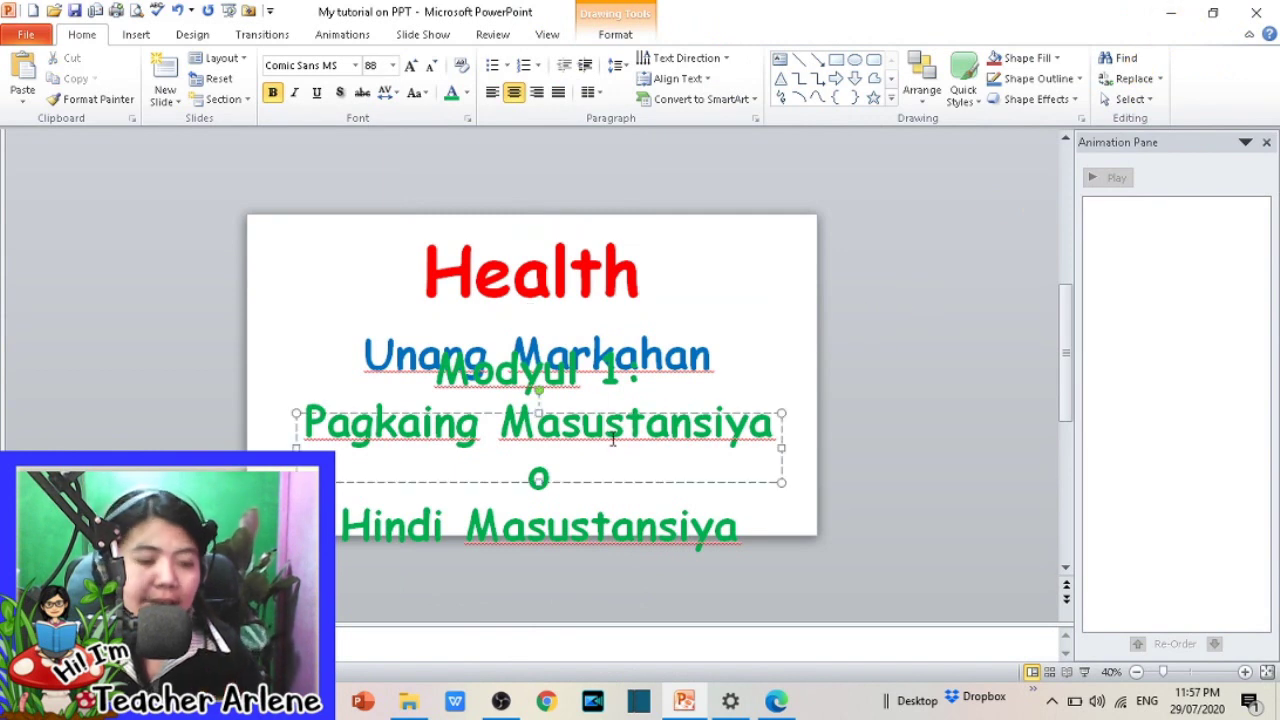
{"action": "key", "text": "ctrl+a"}
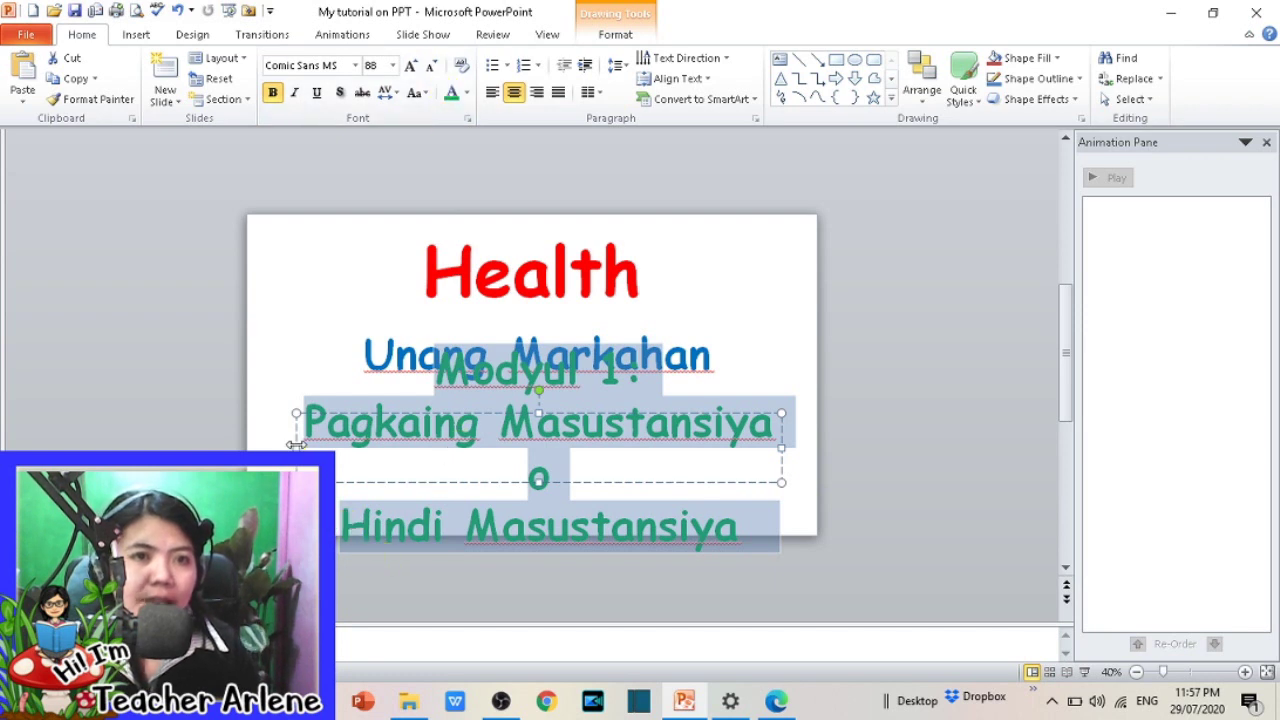
{"action": "left_click_drag", "start_coordinate": [296, 444], "coordinate": [284, 444]}
{"action": "left_click", "coordinate": [787, 445]}
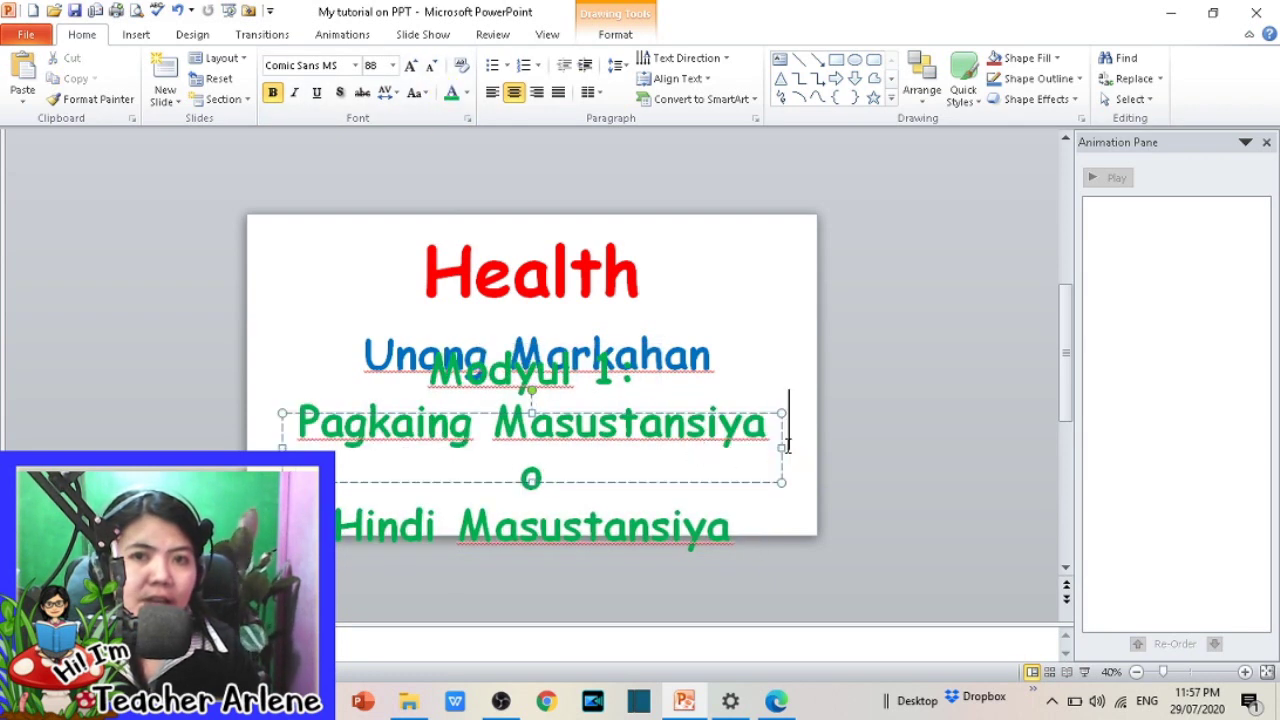
{"action": "left_click_drag", "start_coordinate": [778, 449], "coordinate": [788, 449]}
{"action": "key", "text": "ctrl+a"}
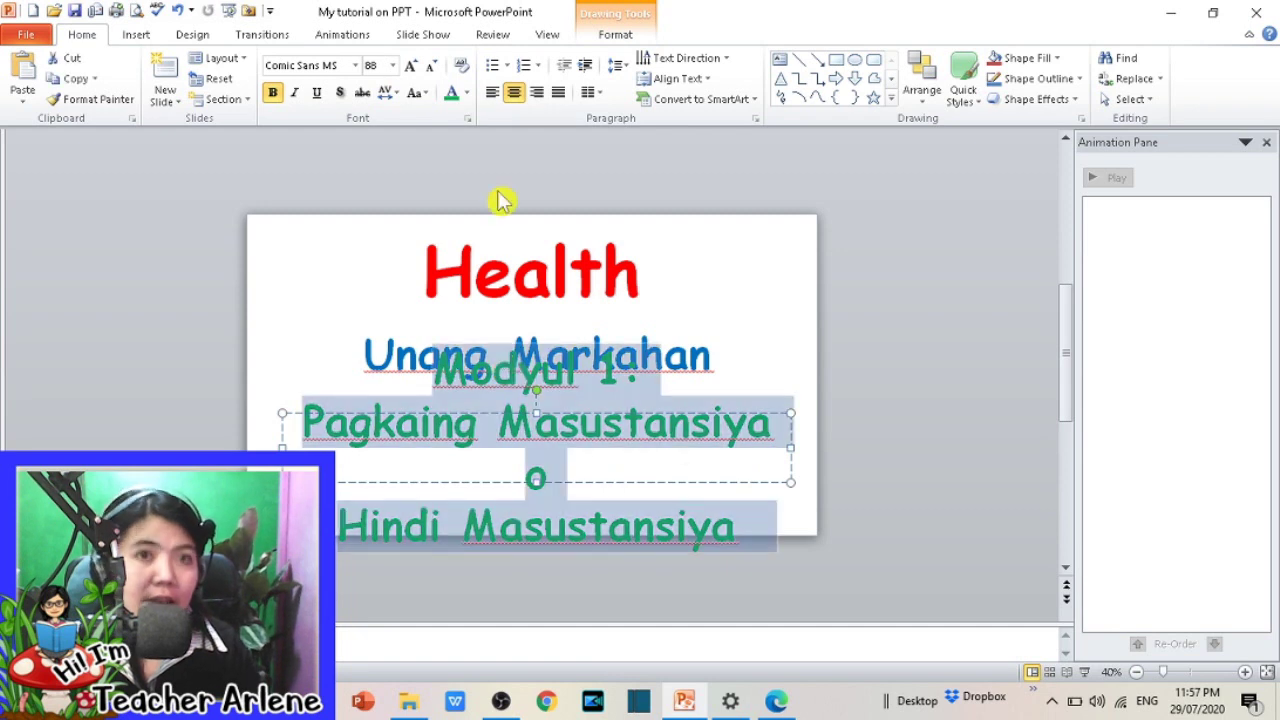
{"action": "left_click", "coordinate": [431, 65]}
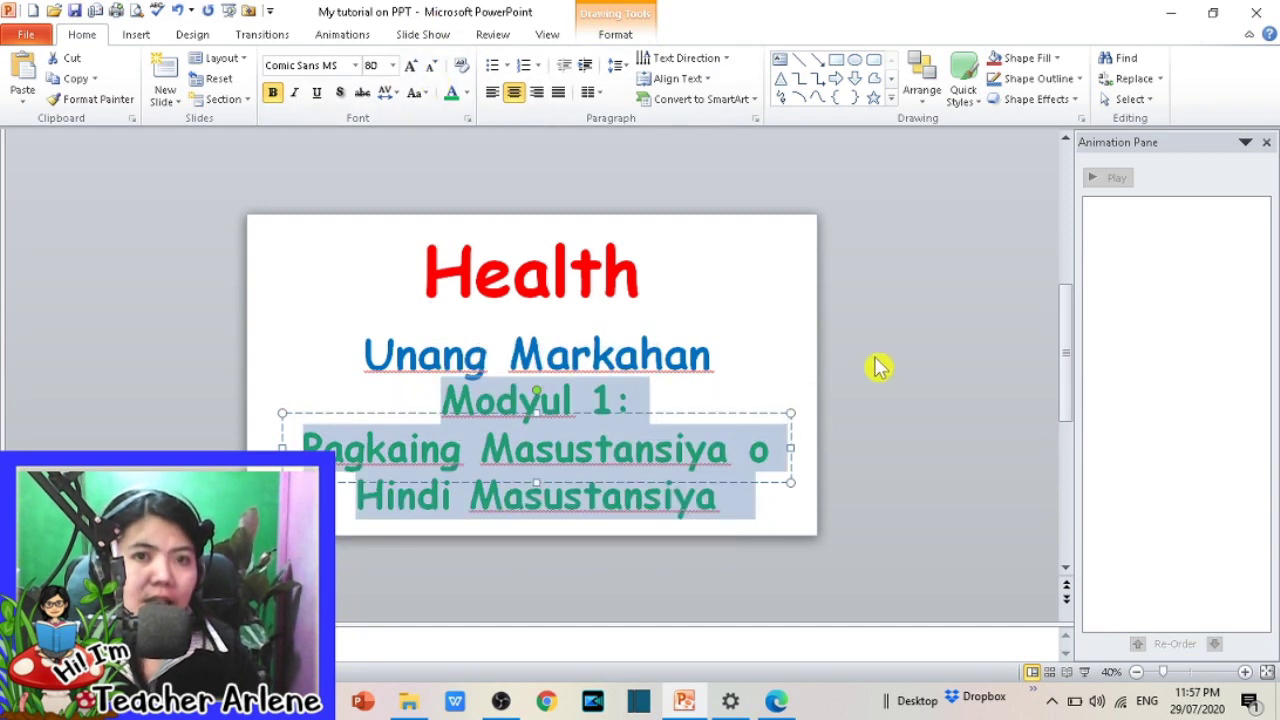
{"action": "left_click", "coordinate": [876, 367]}
{"action": "left_click", "coordinate": [678, 350]}
{"action": "left_click_drag", "start_coordinate": [666, 329], "coordinate": [668, 313]}
Step: Make the Health title smaller and narrow the green text box from the left
{"action": "left_click", "coordinate": [601, 270]}
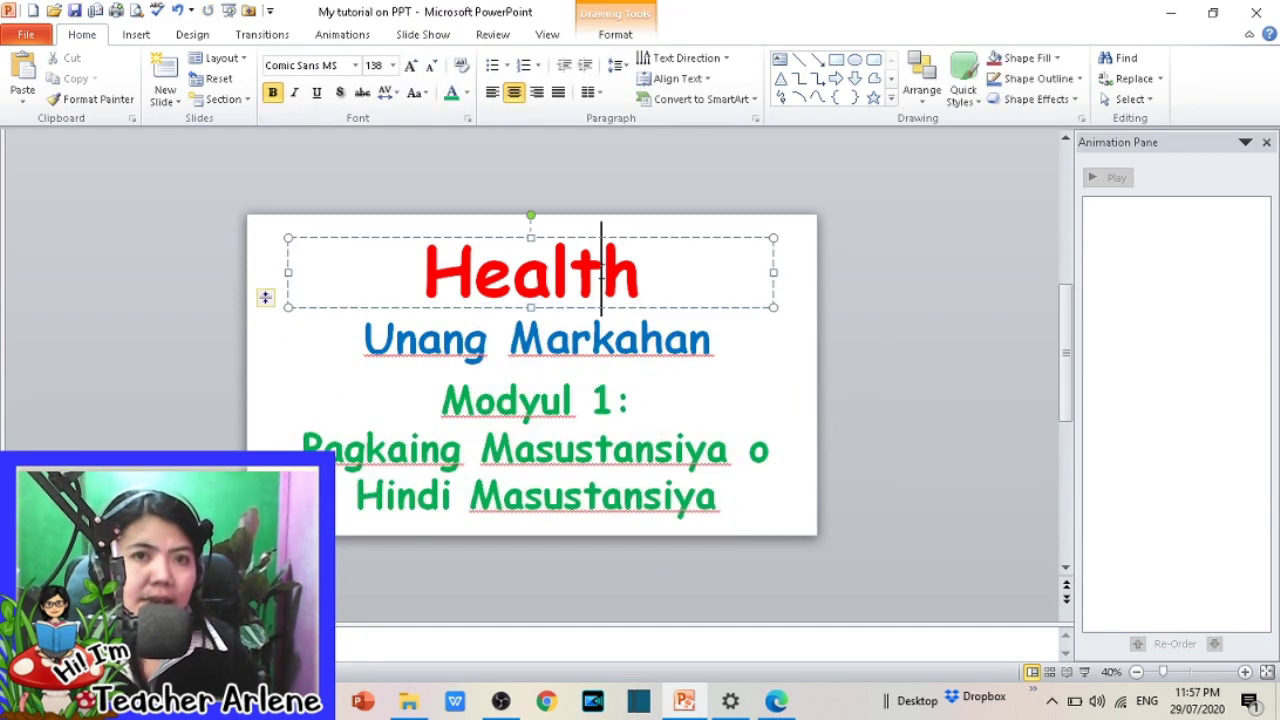
{"action": "double_click", "coordinate": [601, 270]}
{"action": "left_click", "coordinate": [431, 65]}
{"action": "left_click", "coordinate": [431, 65]}
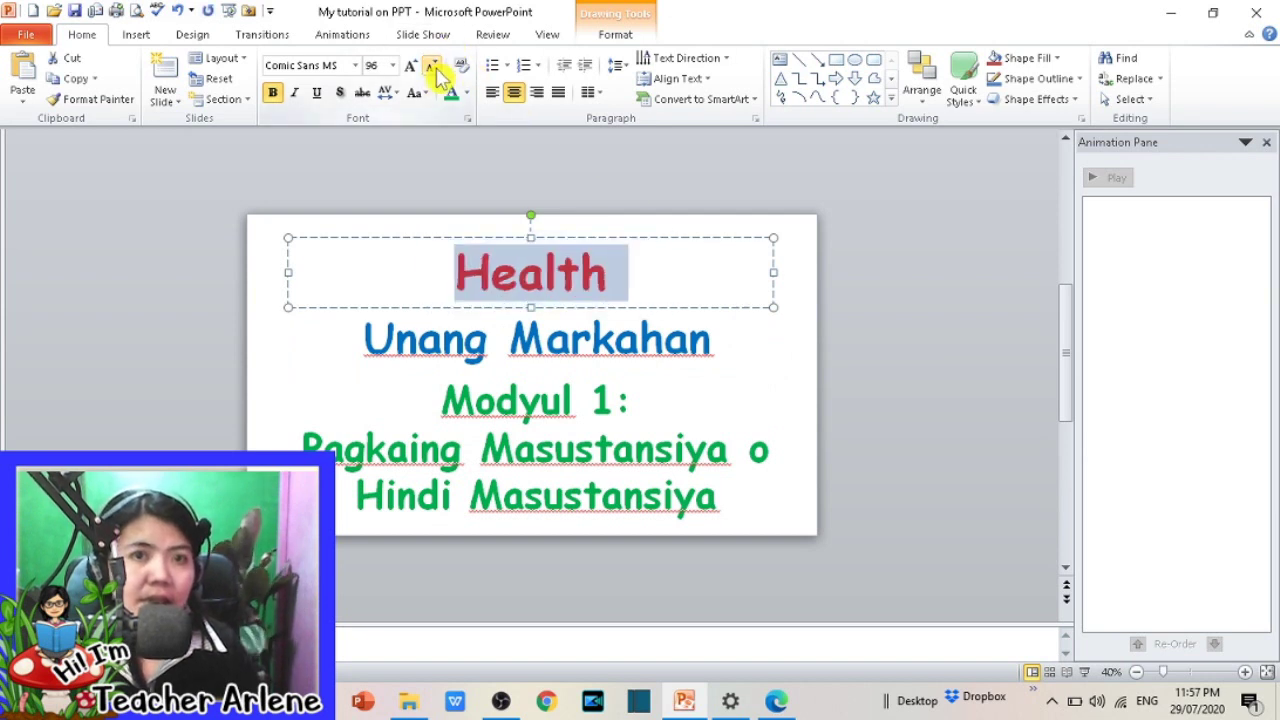
{"action": "left_click", "coordinate": [431, 65]}
{"action": "left_click", "coordinate": [573, 400]}
{"action": "left_click", "coordinate": [563, 323]}
{"action": "left_click", "coordinate": [402, 242]}
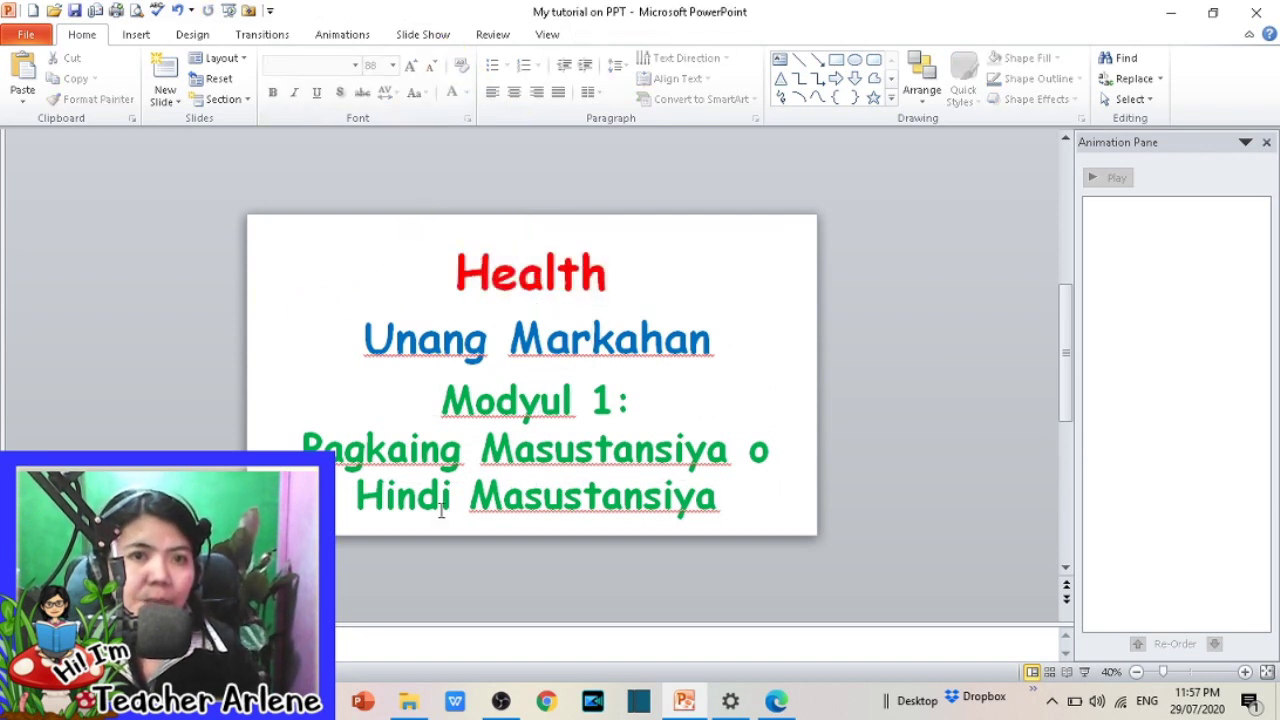
{"action": "left_click", "coordinate": [380, 448]}
{"action": "mouse_move", "coordinate": [283, 447]}
{"action": "left_mouse_down"}
{"action": "mouse_move", "coordinate": [422, 448]}
{"action": "mouse_move", "coordinate": [309, 447]}
{"action": "left_mouse_up"}
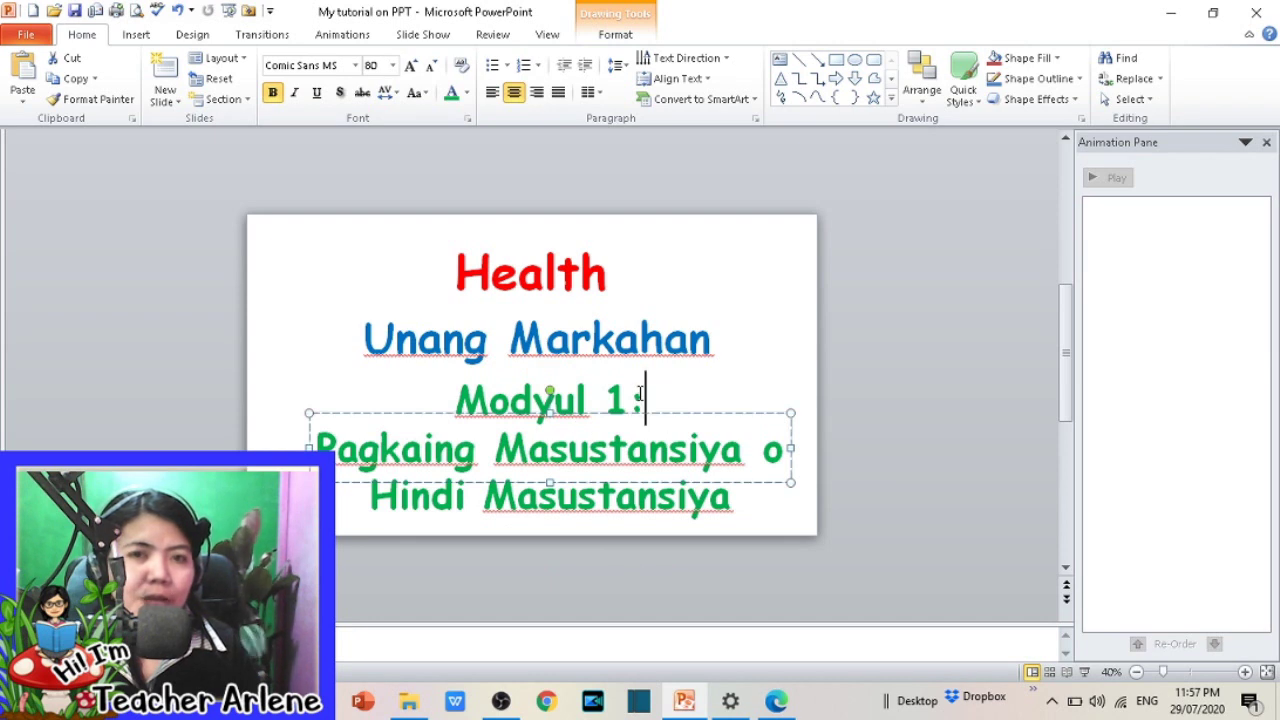
Step: Colour the 'Modyul 1:' text purple
{"action": "left_click_drag", "start_coordinate": [640, 393], "coordinate": [443, 383]}
{"action": "left_click", "coordinate": [466, 92]}
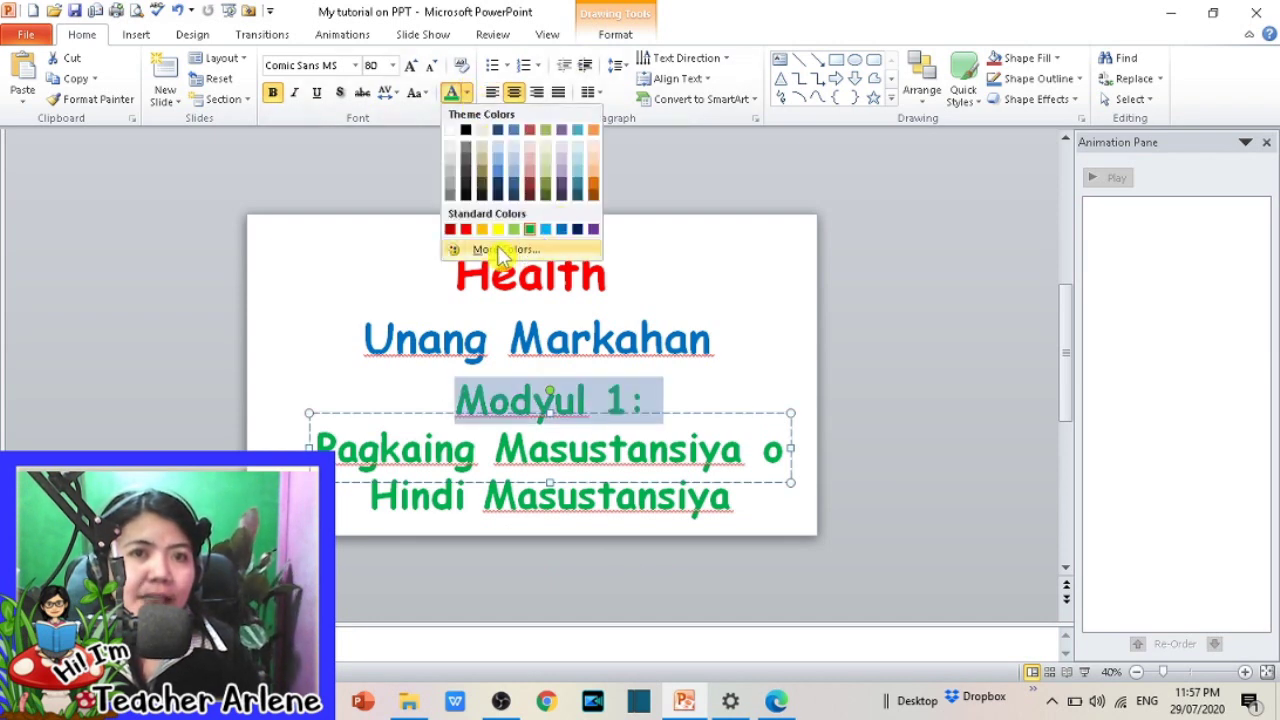
{"action": "left_click", "coordinate": [593, 230]}
{"action": "left_click", "coordinate": [925, 390]}
{"action": "left_click", "coordinate": [604, 400]}
{"action": "left_click", "coordinate": [565, 262]}
{"action": "left_click", "coordinate": [590, 335]}
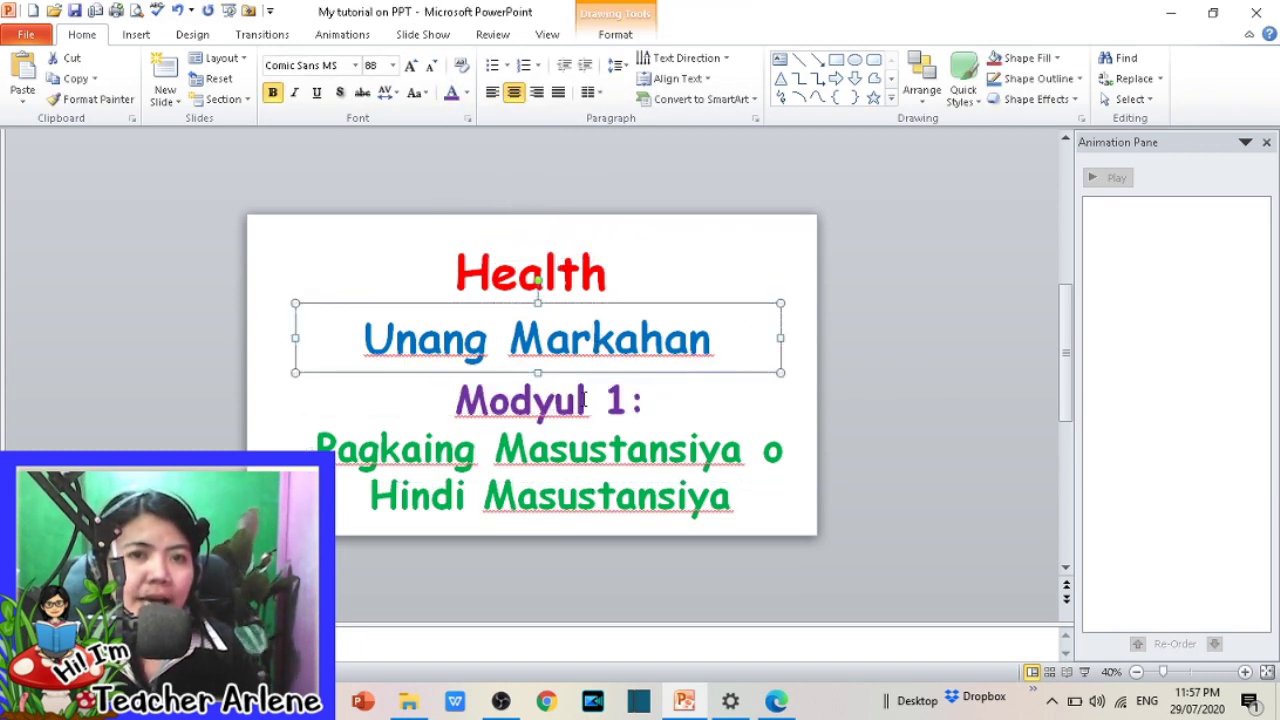
{"action": "left_click", "coordinate": [886, 286]}
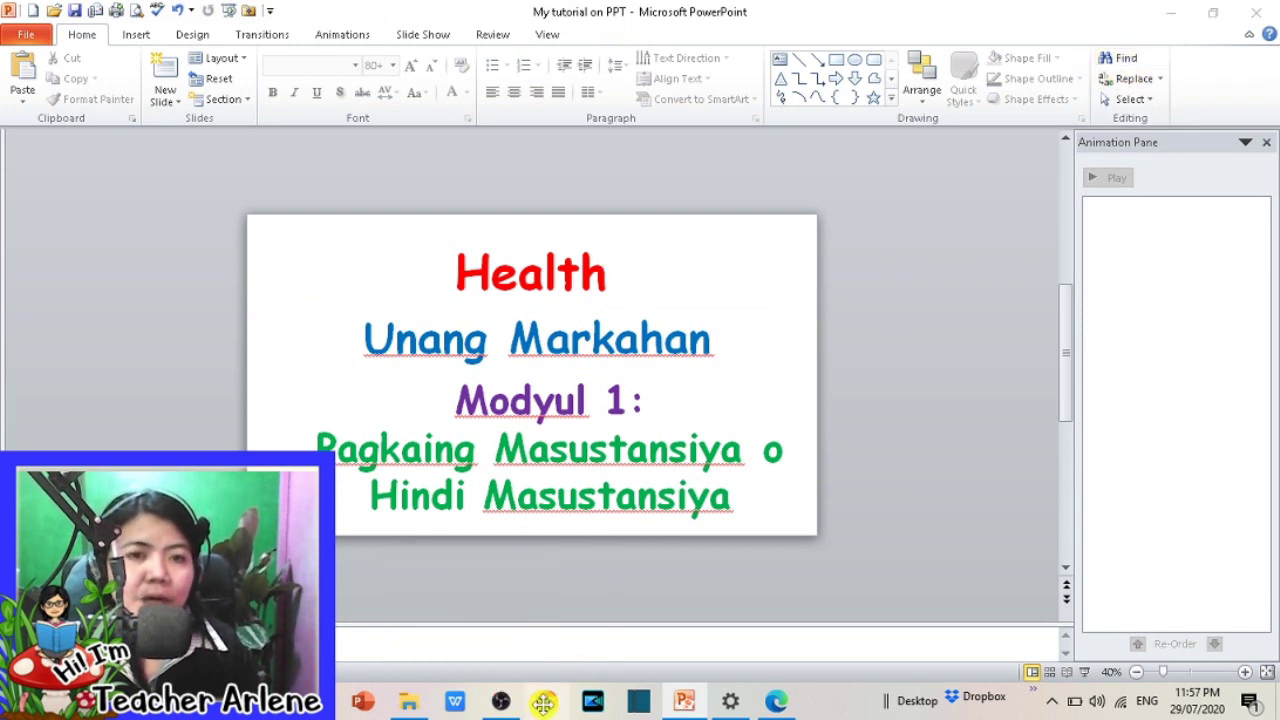
Step: Switch to Google Chrome and go to canva.com
{"action": "left_click", "coordinate": [547, 703]}
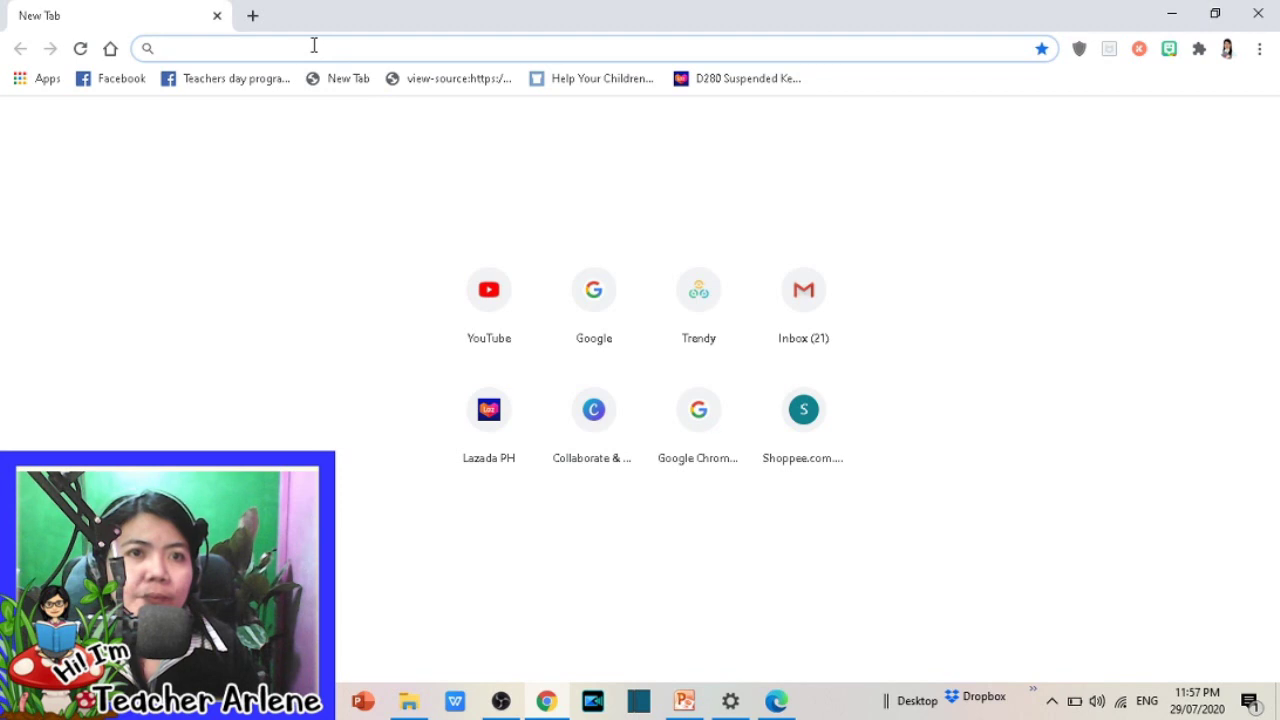
{"action": "type", "text": "casnv"}
{"action": "key", "text": "BackSpace"}
{"action": "key", "text": "BackSpace"}
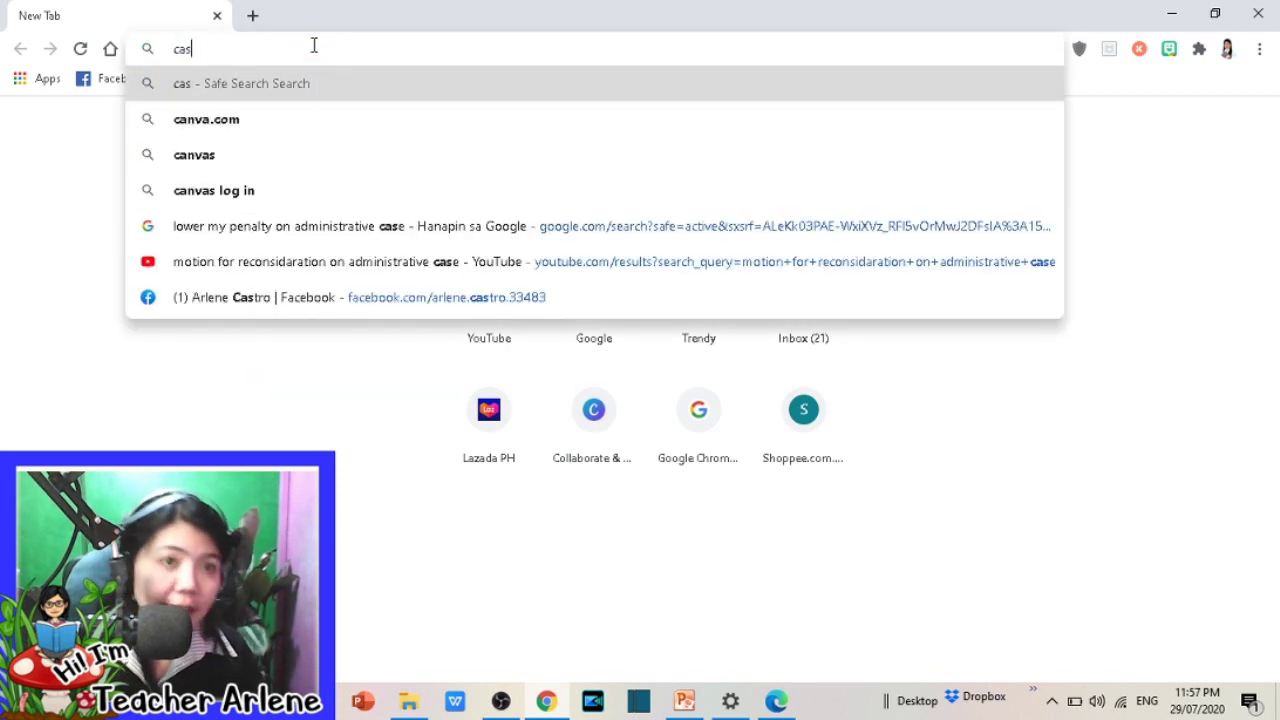
{"action": "key", "text": "BackSpace"}
{"action": "type", "text": "nv"}
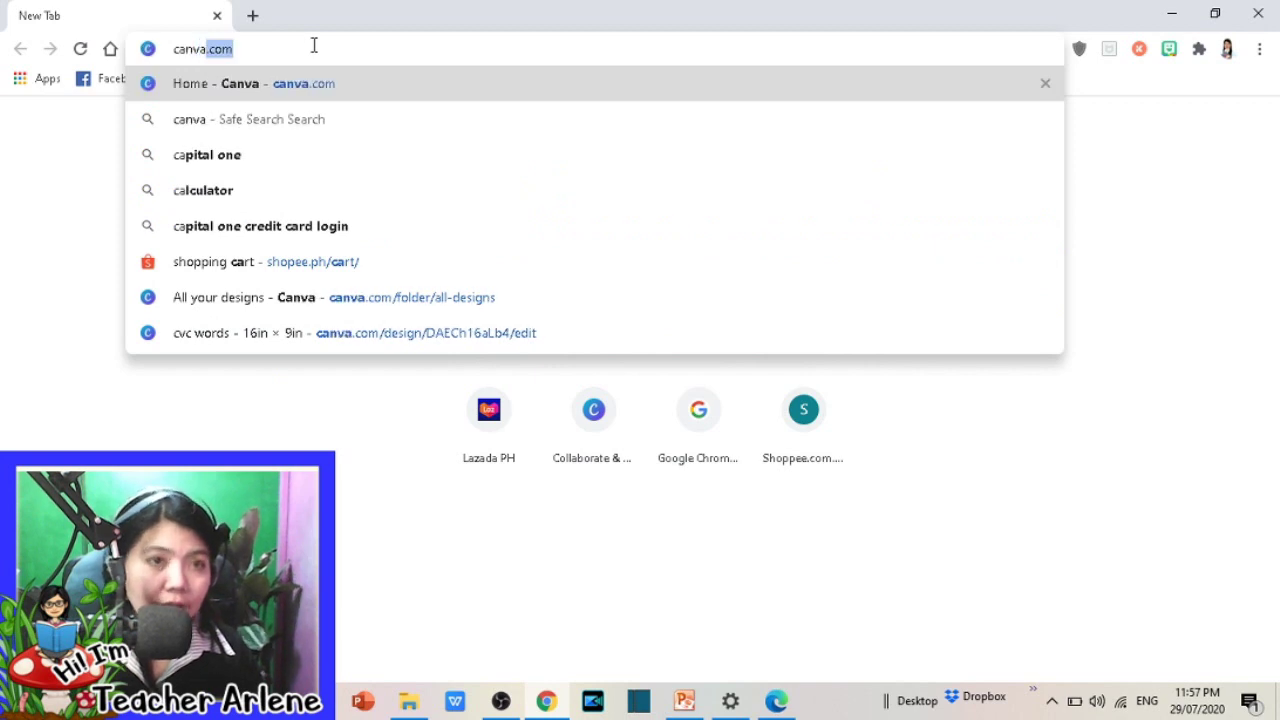
{"action": "type", "text": "a.c"}
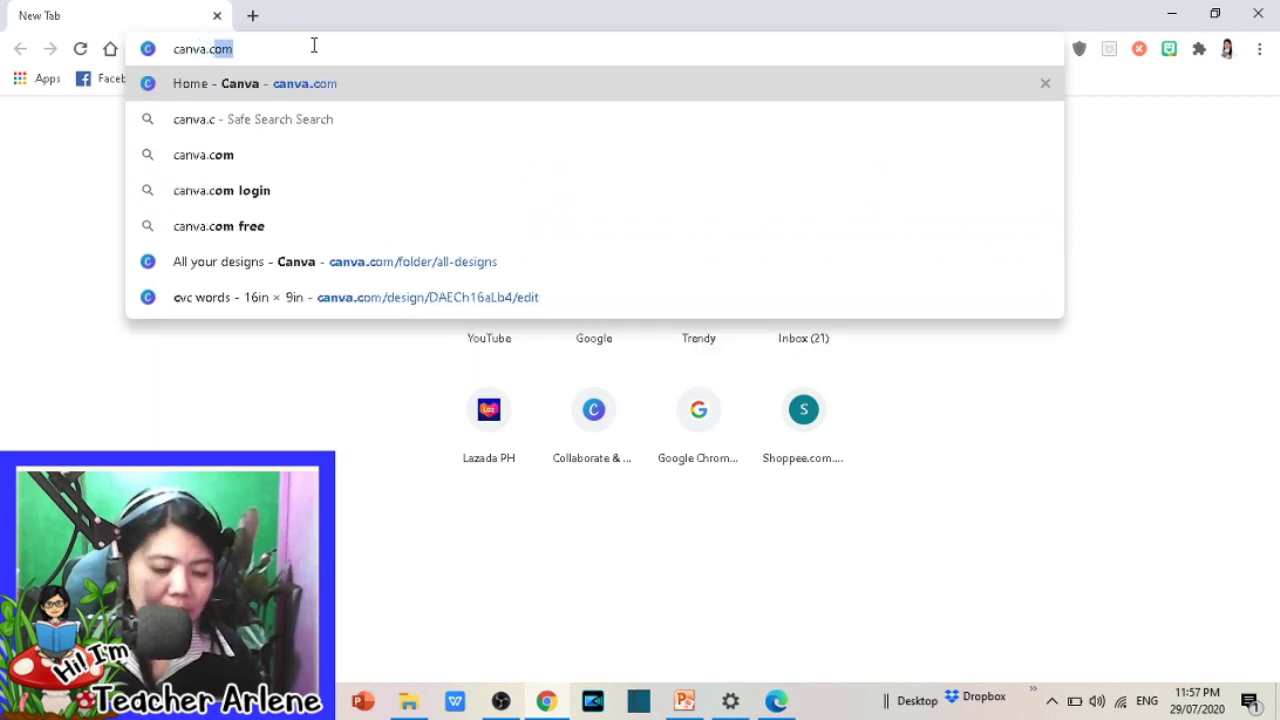
{"action": "type", "text": "om"}
{"action": "key", "text": "Return"}
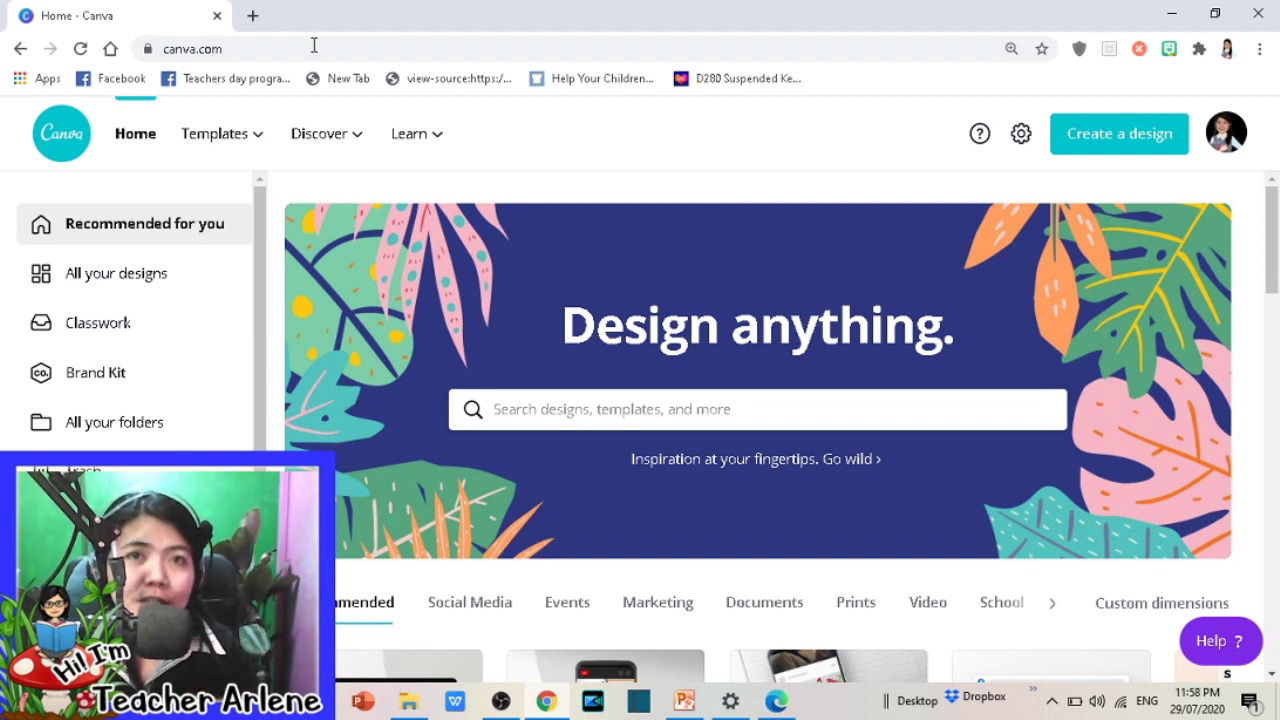
{"action": "mouse_move", "coordinate": [308, 131]}
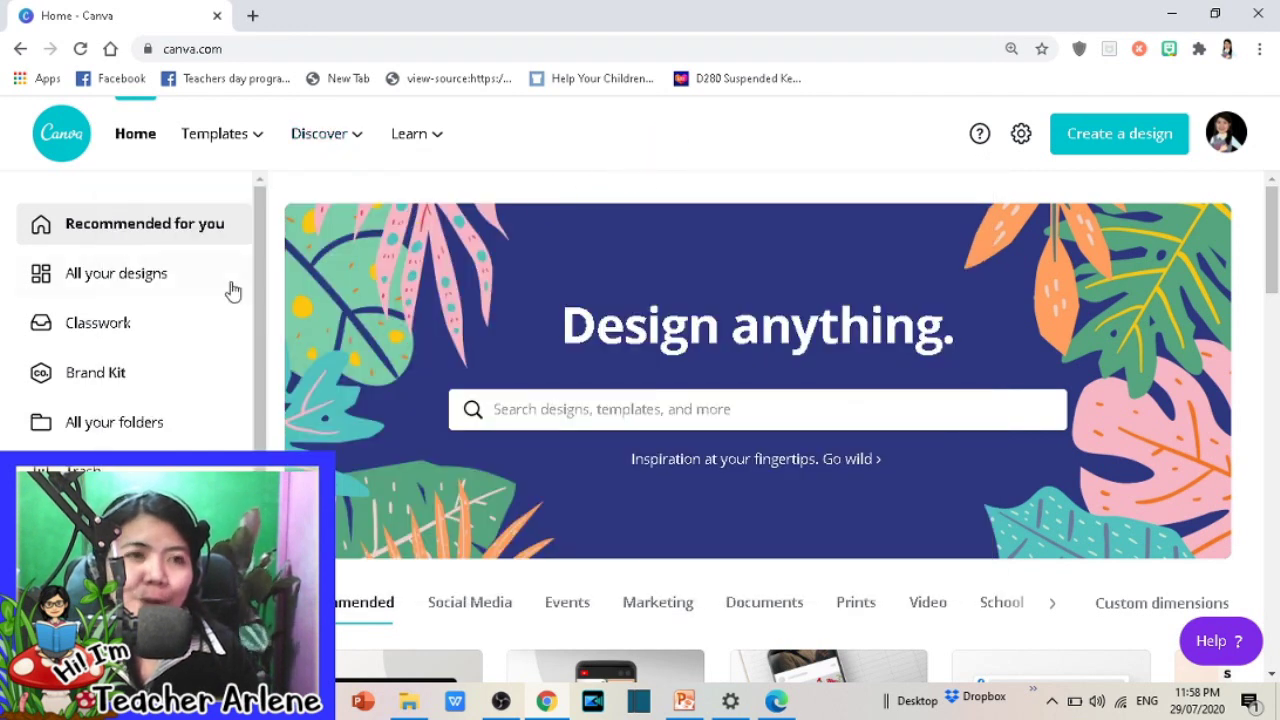
Step: Start a Canva design with custom dimensions measured in inches
{"action": "left_click", "coordinate": [1109, 147]}
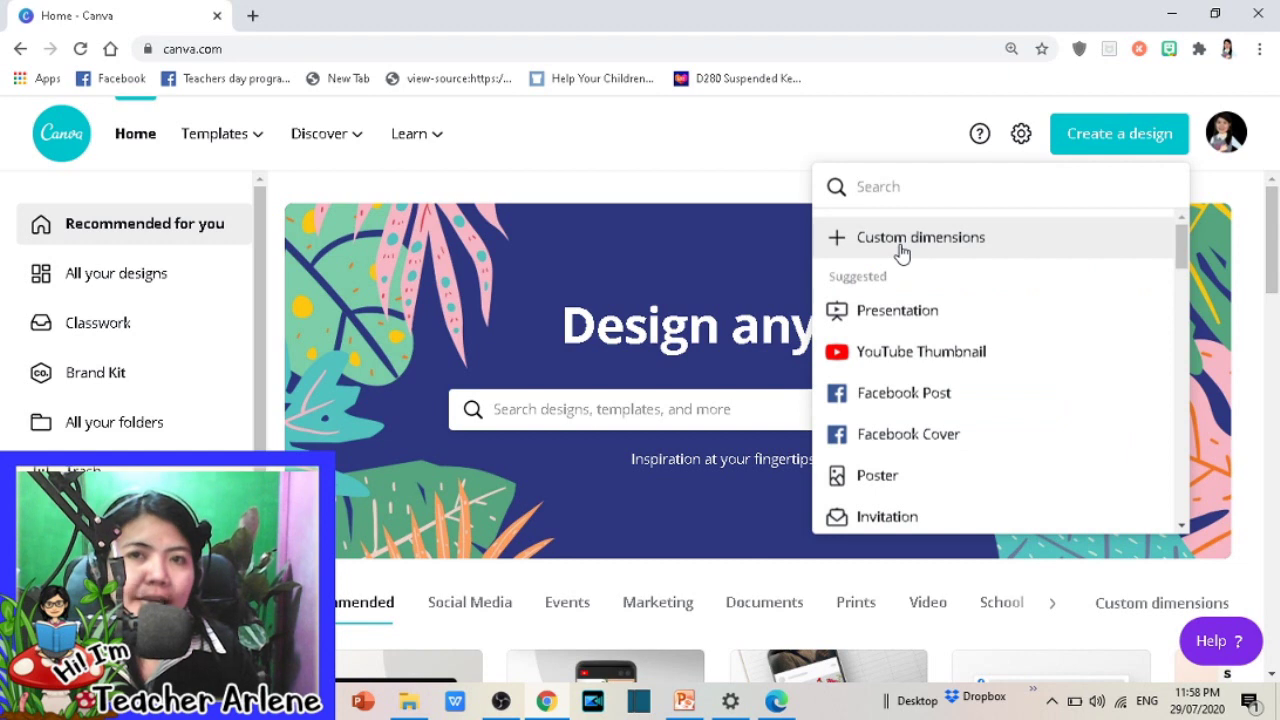
{"action": "left_click", "coordinate": [902, 245]}
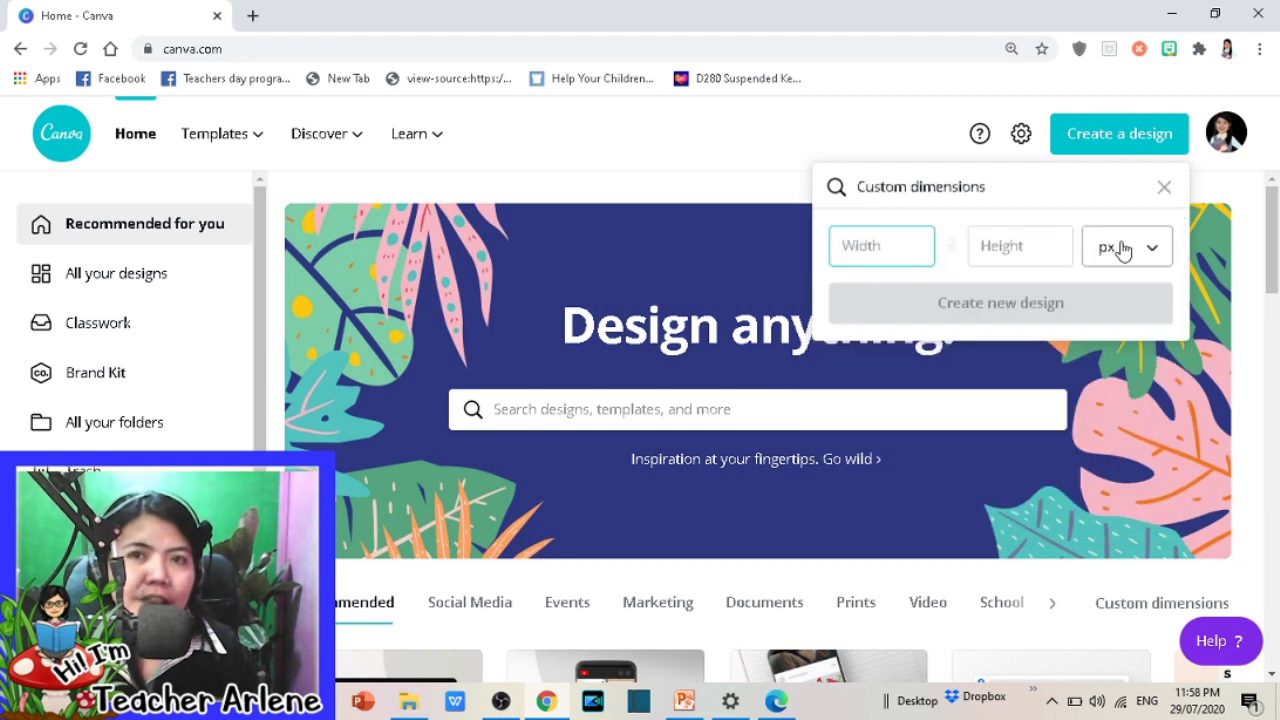
{"action": "left_click", "coordinate": [1122, 250]}
{"action": "left_click", "coordinate": [1135, 288]}
Step: Enter width 4 and height 3, then create the new design
{"action": "left_click", "coordinate": [903, 255]}
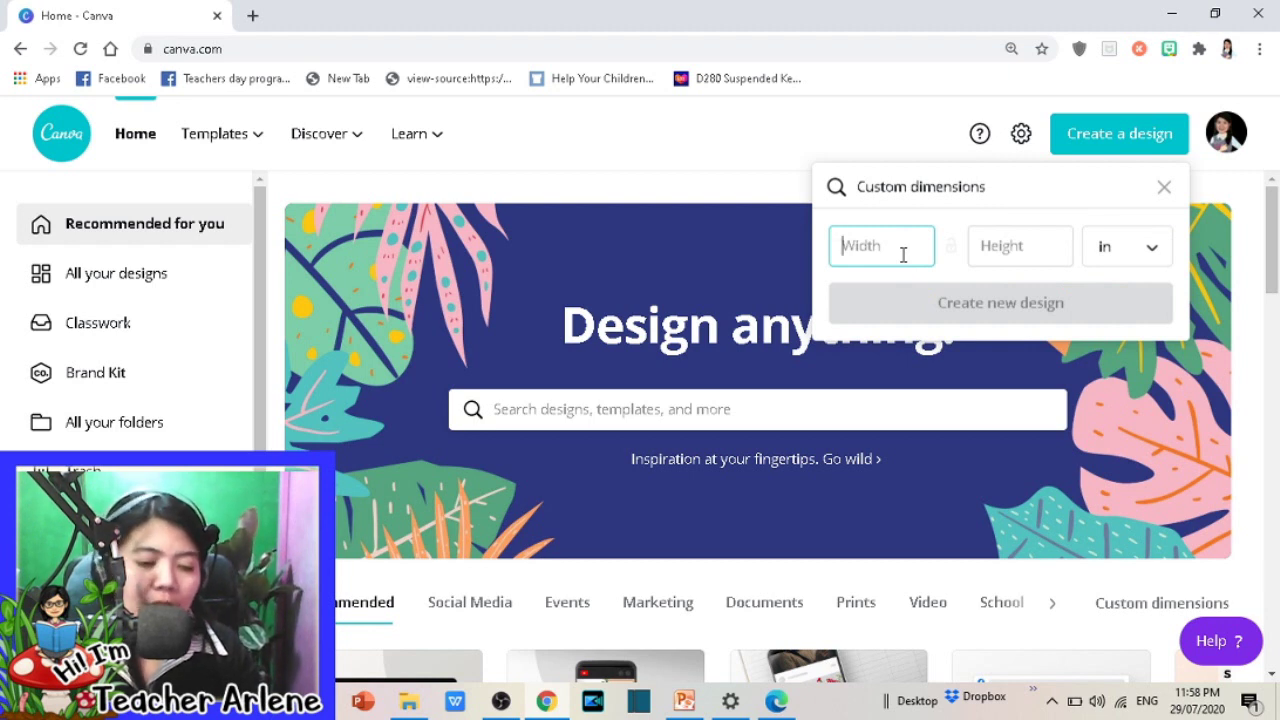
{"action": "type", "text": "54"}
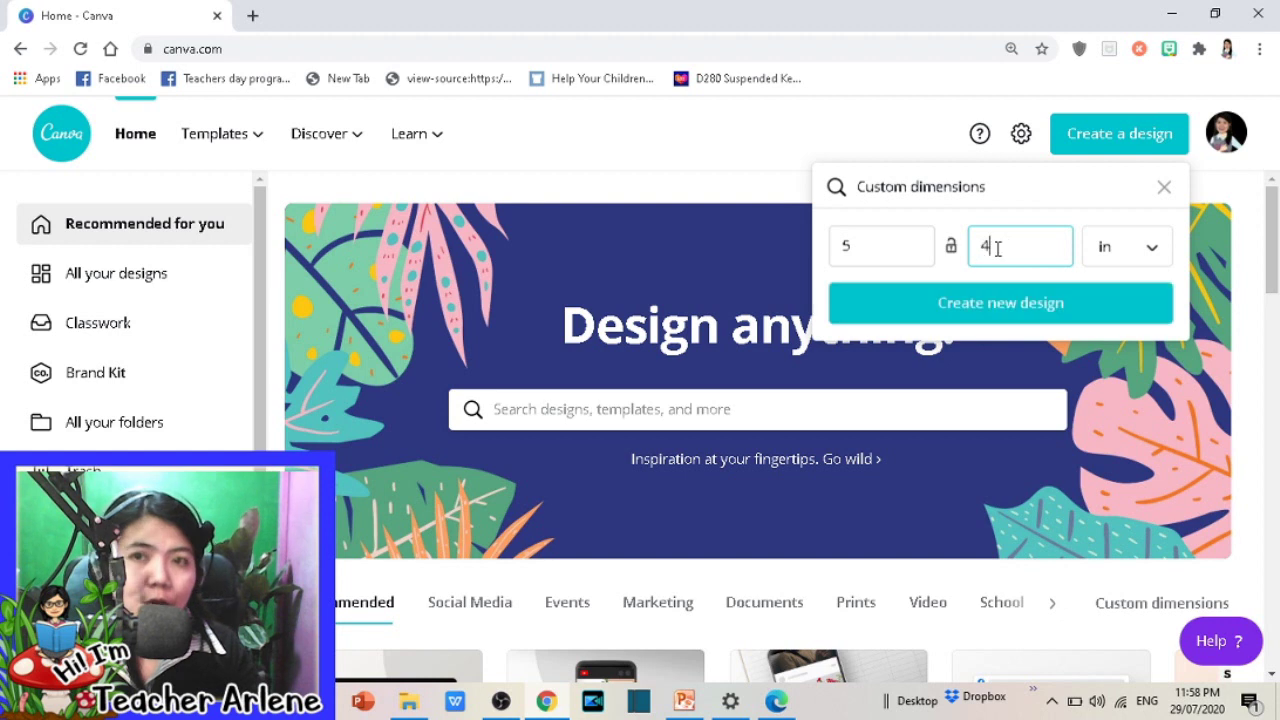
{"action": "left_click", "coordinate": [895, 240]}
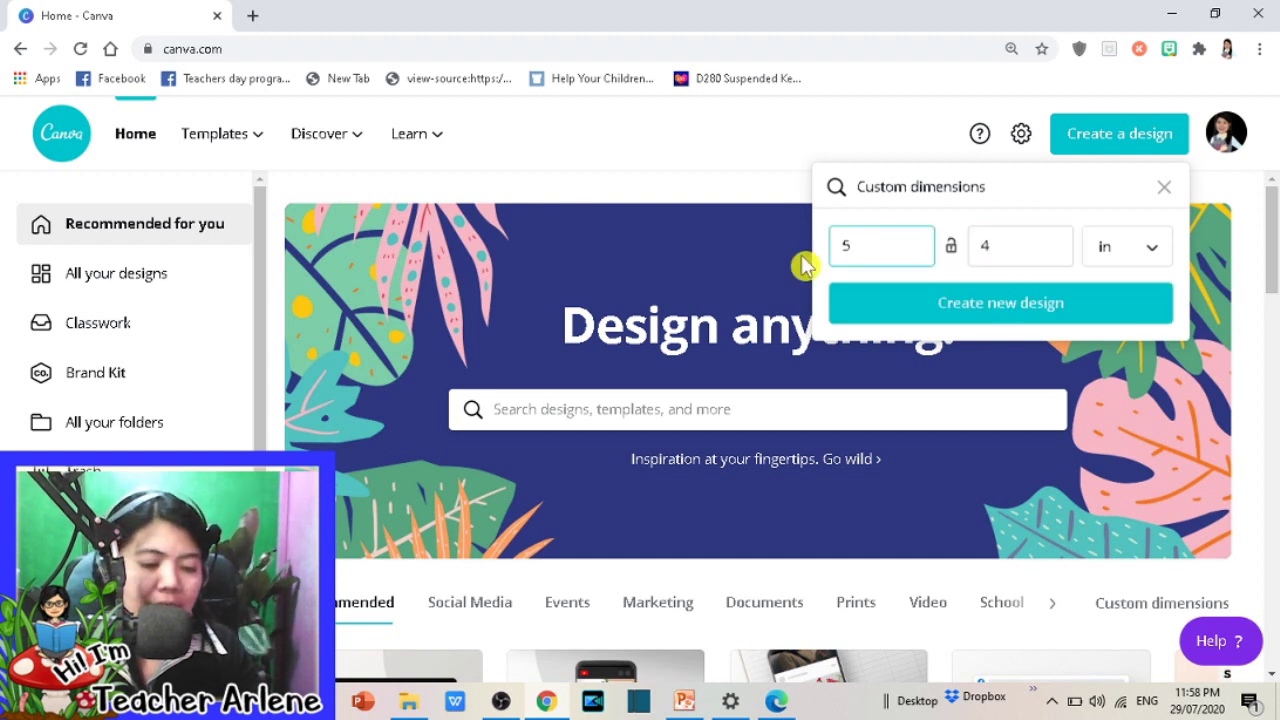
{"action": "type", "text": "4"}
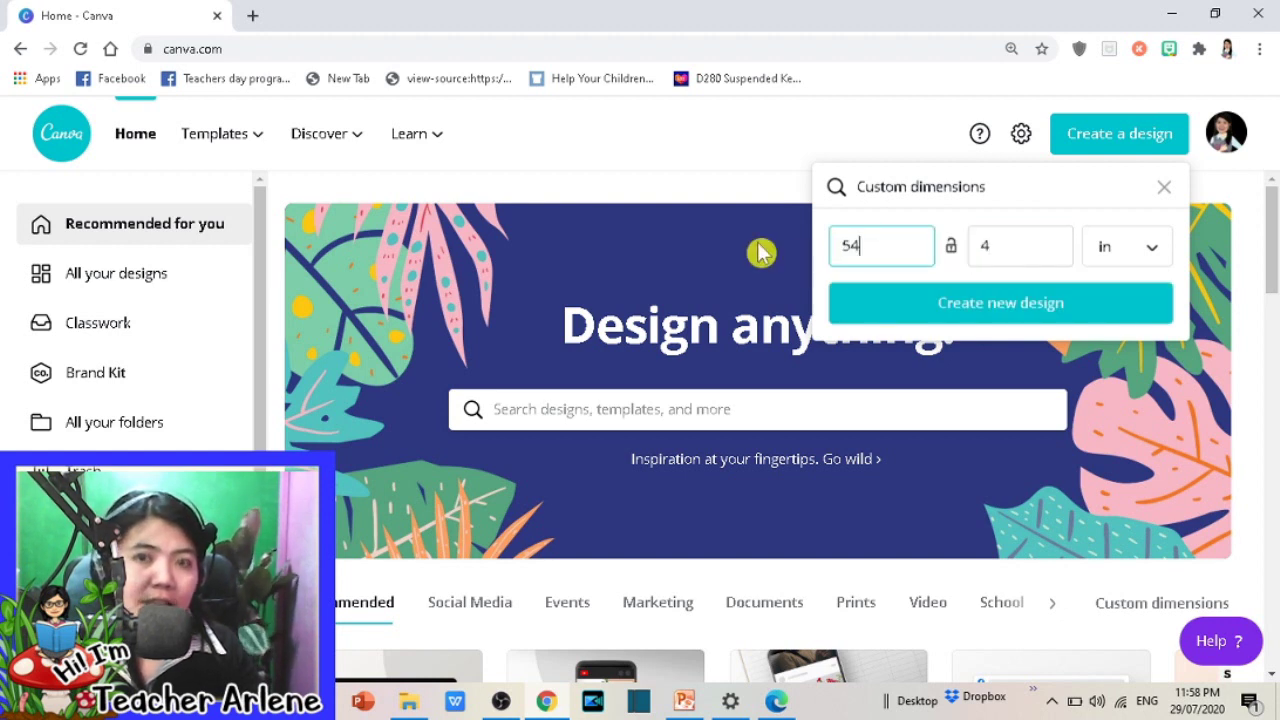
{"action": "type", "text": "4"}
{"action": "left_click_drag", "start_coordinate": [870, 245], "coordinate": [845, 244]}
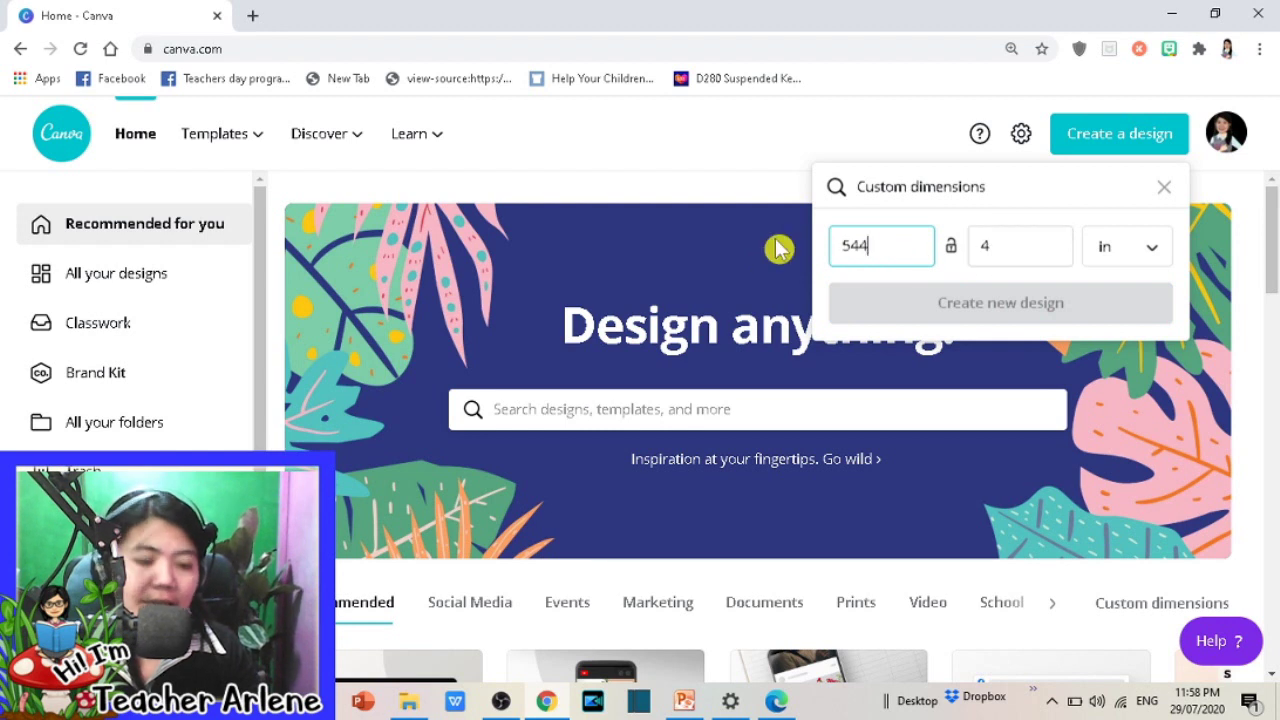
{"action": "key", "text": "BackSpace"}
{"action": "key", "text": "BackSpace"}
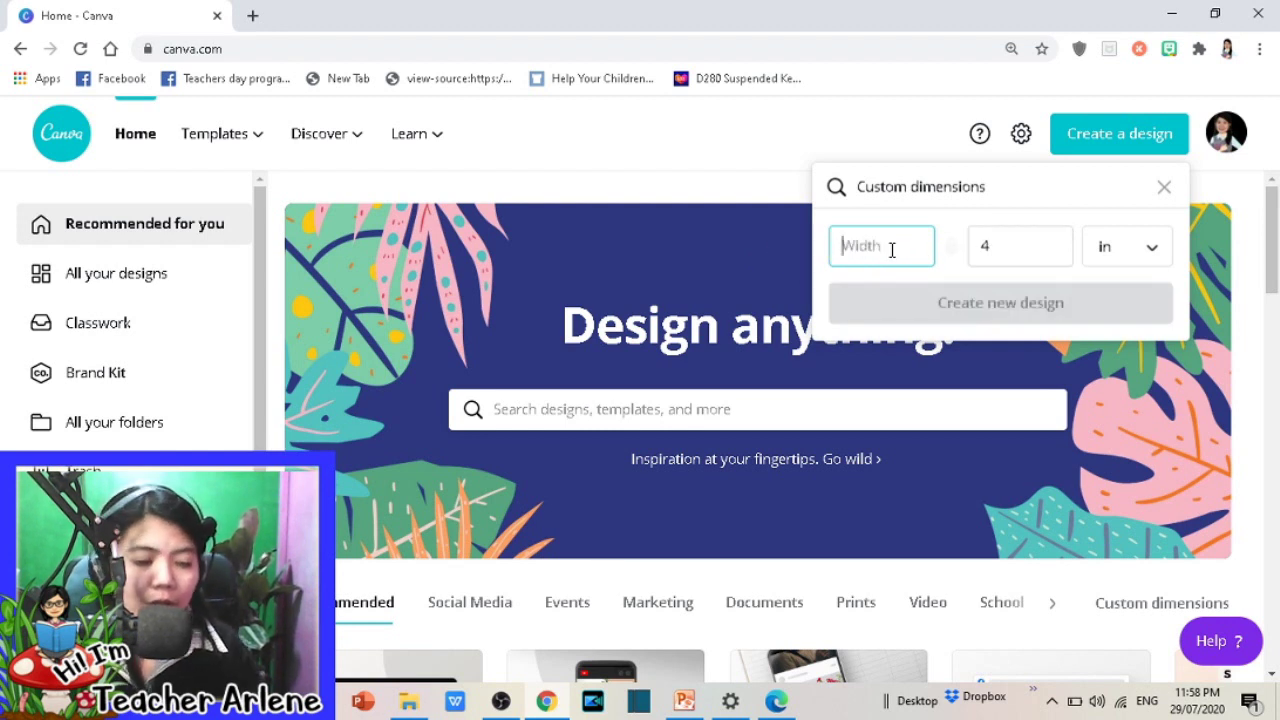
{"action": "type", "text": "4"}
{"action": "double_click", "coordinate": [988, 250]}
{"action": "type", "text": "3"}
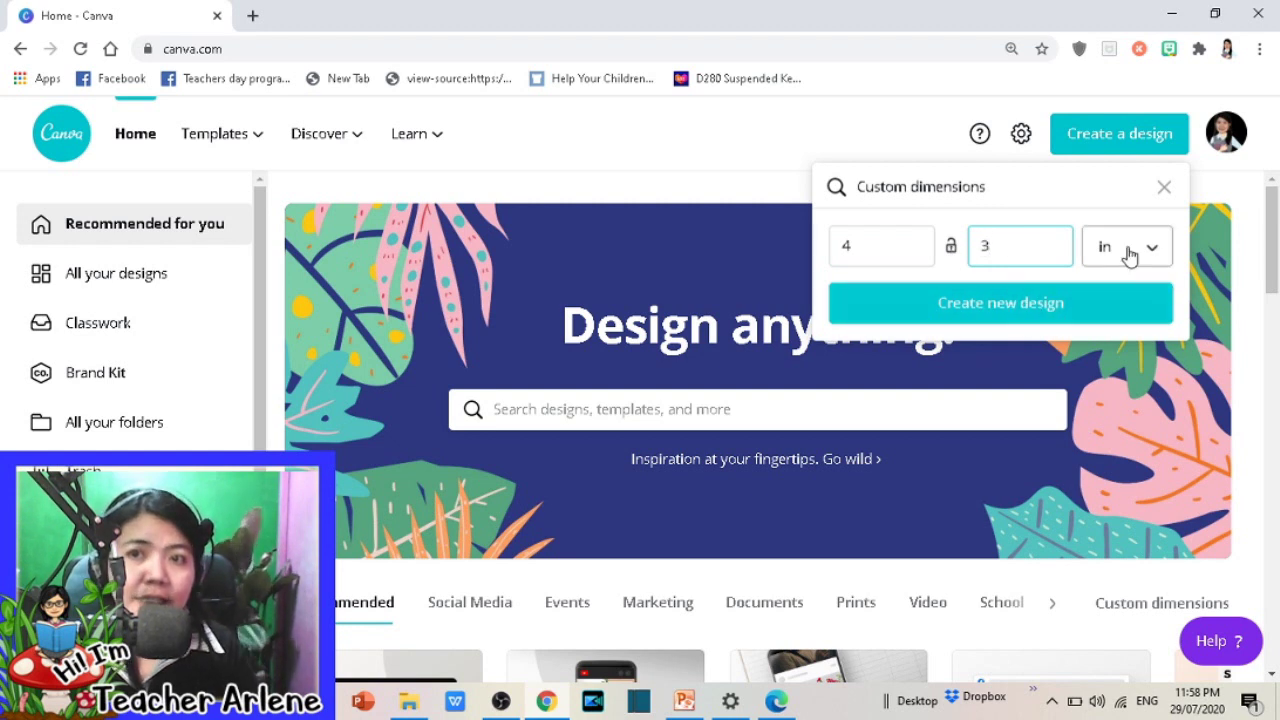
{"action": "left_click", "coordinate": [974, 306]}
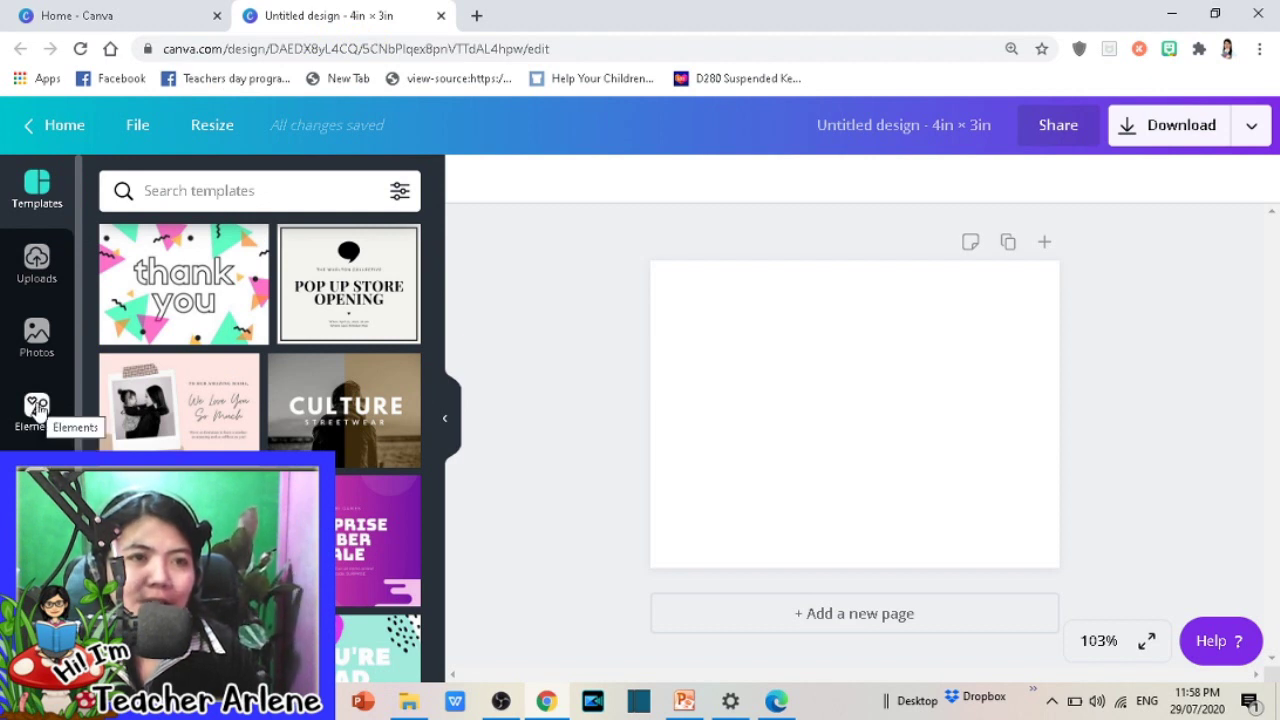
Step: Browse the Elements library of graphics in Canva's side panel
{"action": "left_click", "coordinate": [38, 410]}
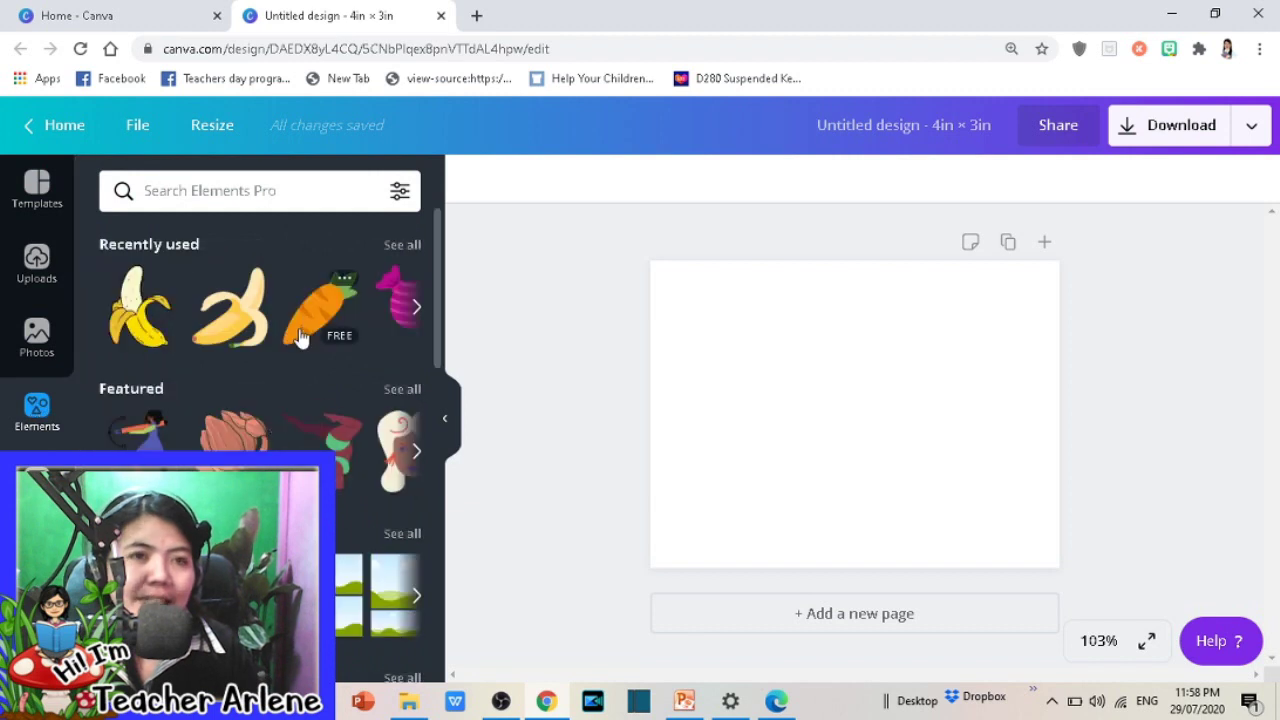
{"action": "scroll", "coordinate": [282, 435], "scroll_direction": "down", "scroll_amount": 5}
{"action": "scroll", "coordinate": [282, 435], "scroll_direction": "down", "scroll_amount": 5}
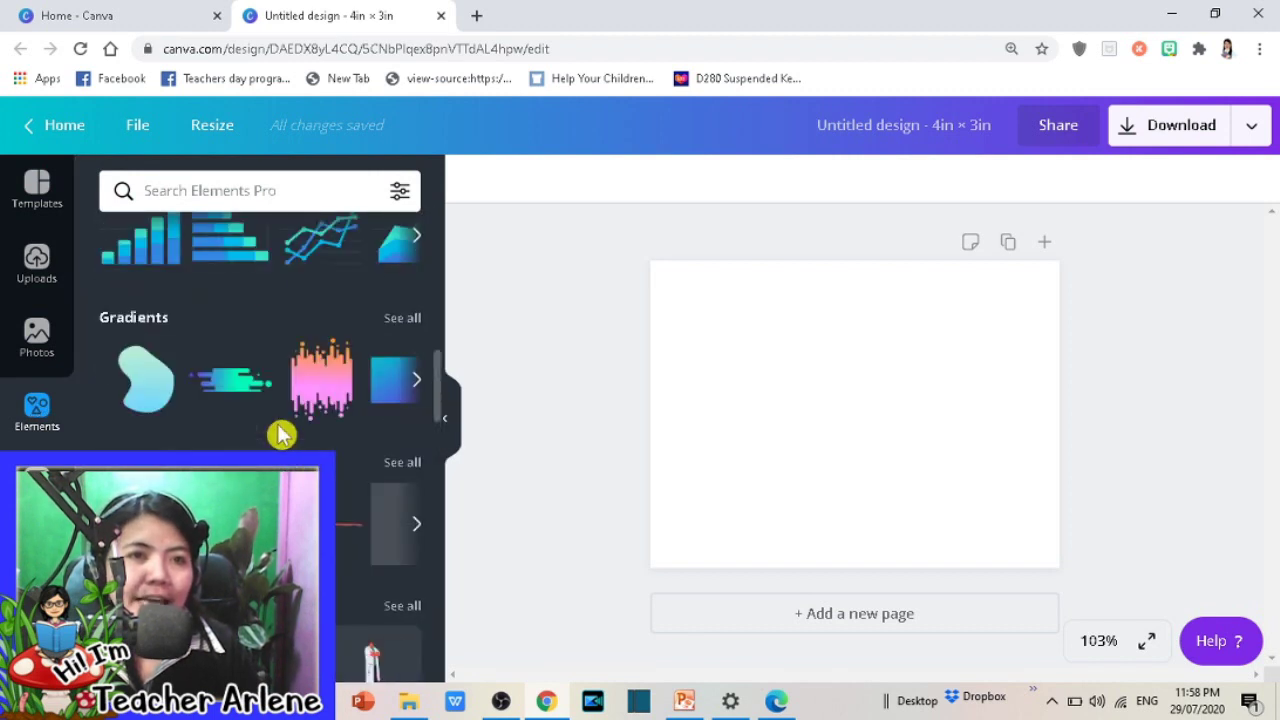
{"action": "scroll", "coordinate": [282, 435], "scroll_direction": "down", "scroll_amount": 3}
{"action": "scroll", "coordinate": [282, 435], "scroll_direction": "down", "scroll_amount": 3}
{"action": "scroll", "coordinate": [282, 435], "scroll_direction": "down", "scroll_amount": 3}
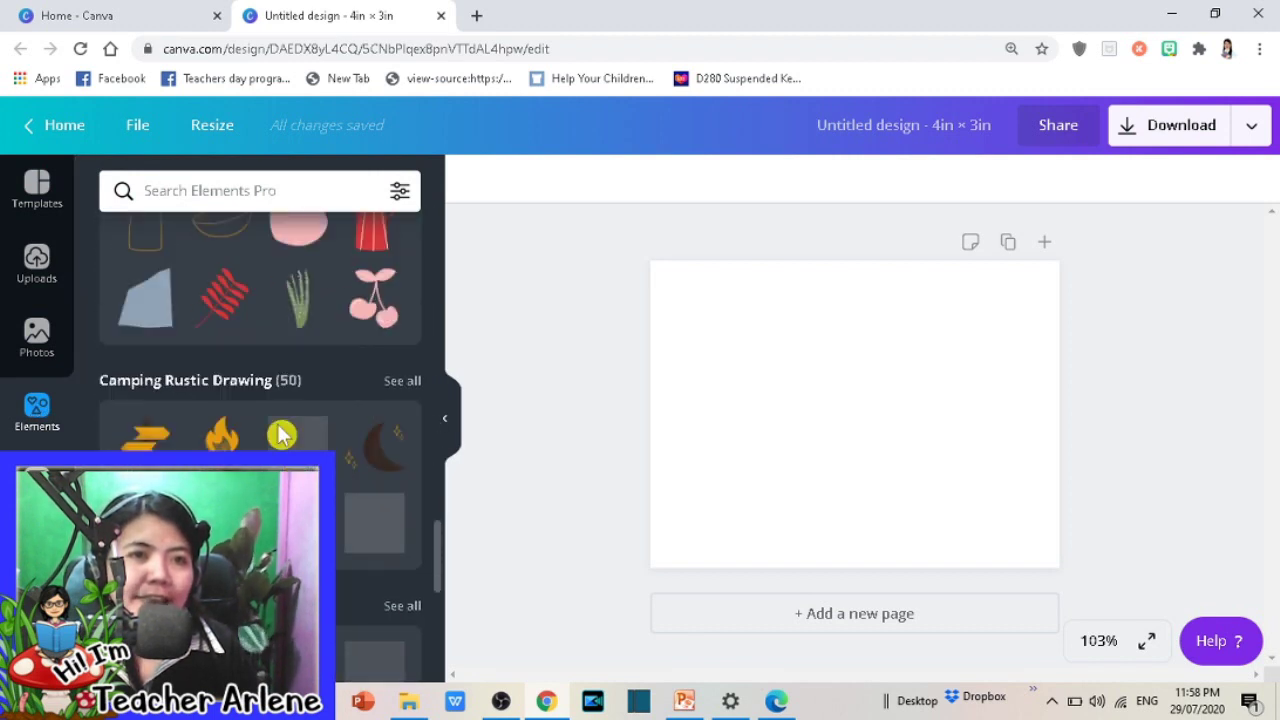
{"action": "scroll", "coordinate": [282, 435], "scroll_direction": "down", "scroll_amount": 3}
{"action": "scroll", "coordinate": [282, 435], "scroll_direction": "down", "scroll_amount": 3}
{"action": "scroll", "coordinate": [282, 435], "scroll_direction": "up", "scroll_amount": 3}
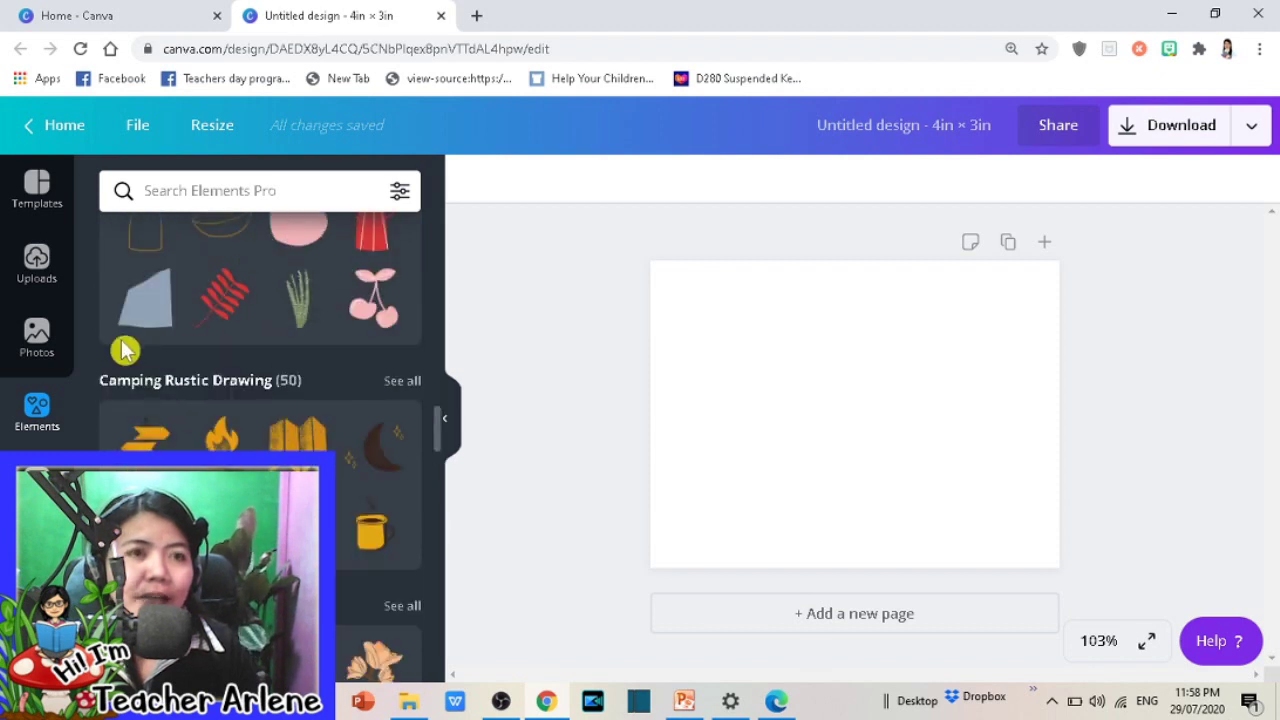
Step: Switch the side panel to the Photos stock library
{"action": "left_click", "coordinate": [37, 343]}
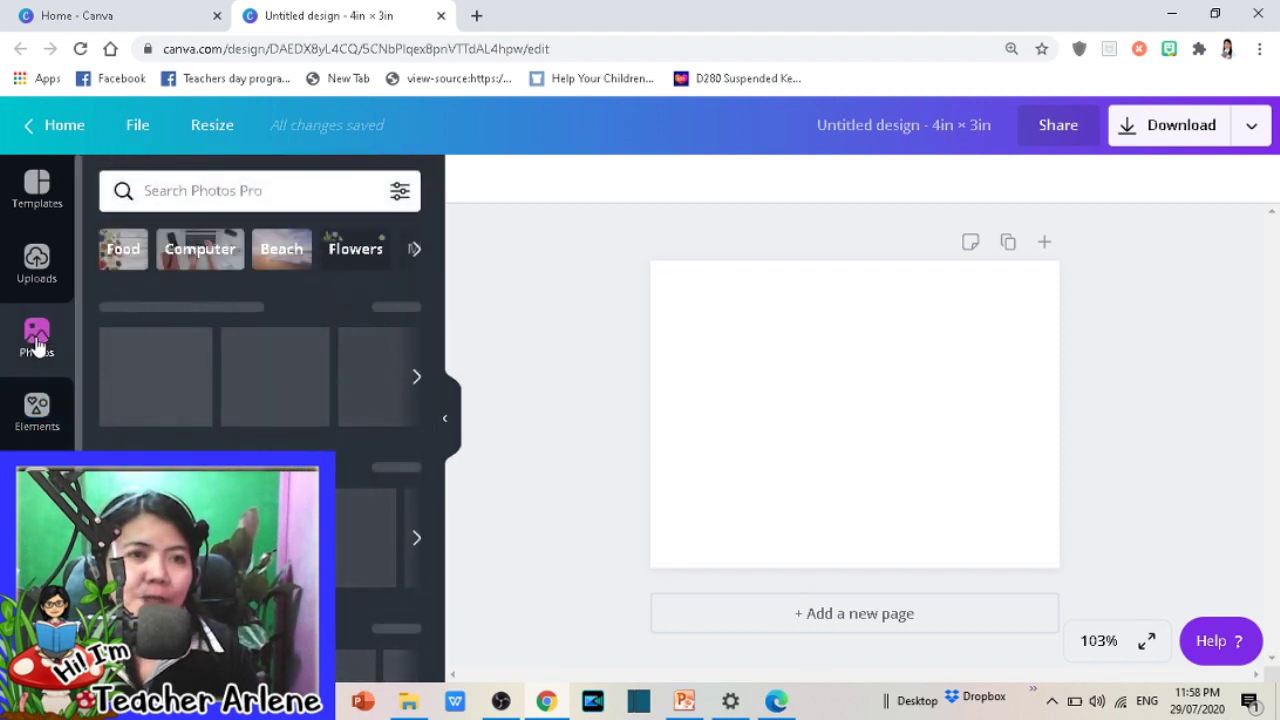
{"action": "scroll", "coordinate": [250, 340], "scroll_direction": "down", "scroll_amount": 1}
{"action": "scroll", "coordinate": [250, 340], "scroll_direction": "up", "scroll_amount": 1}
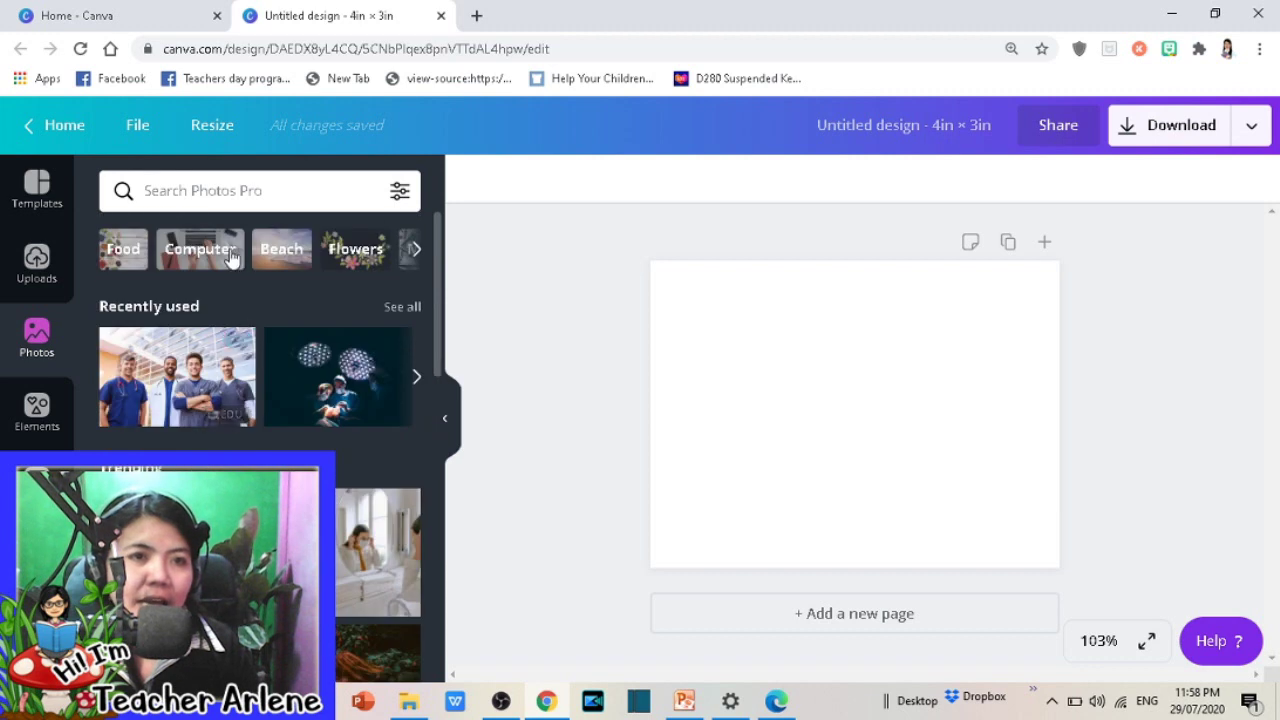
Step: Search the Photos library for 'kids' and browse the results
{"action": "left_click", "coordinate": [239, 191]}
{"action": "type", "text": "ki"}
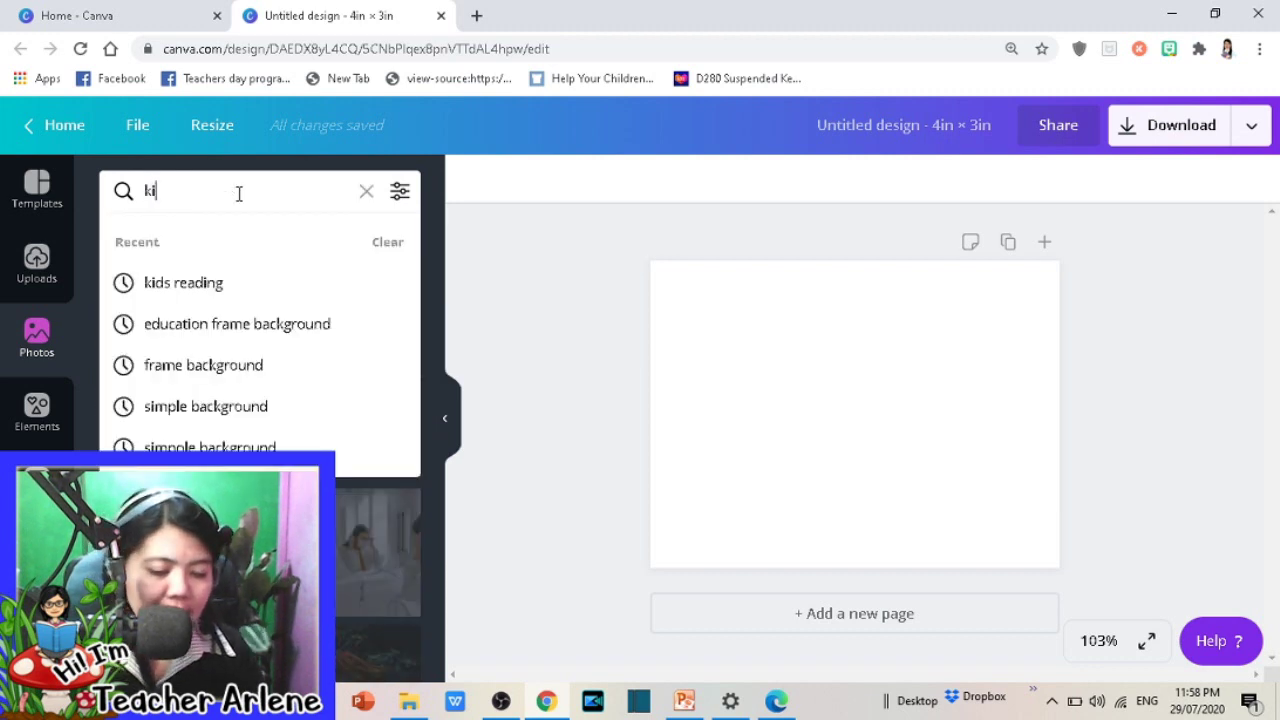
{"action": "type", "text": "ds"}
{"action": "key", "text": "Return"}
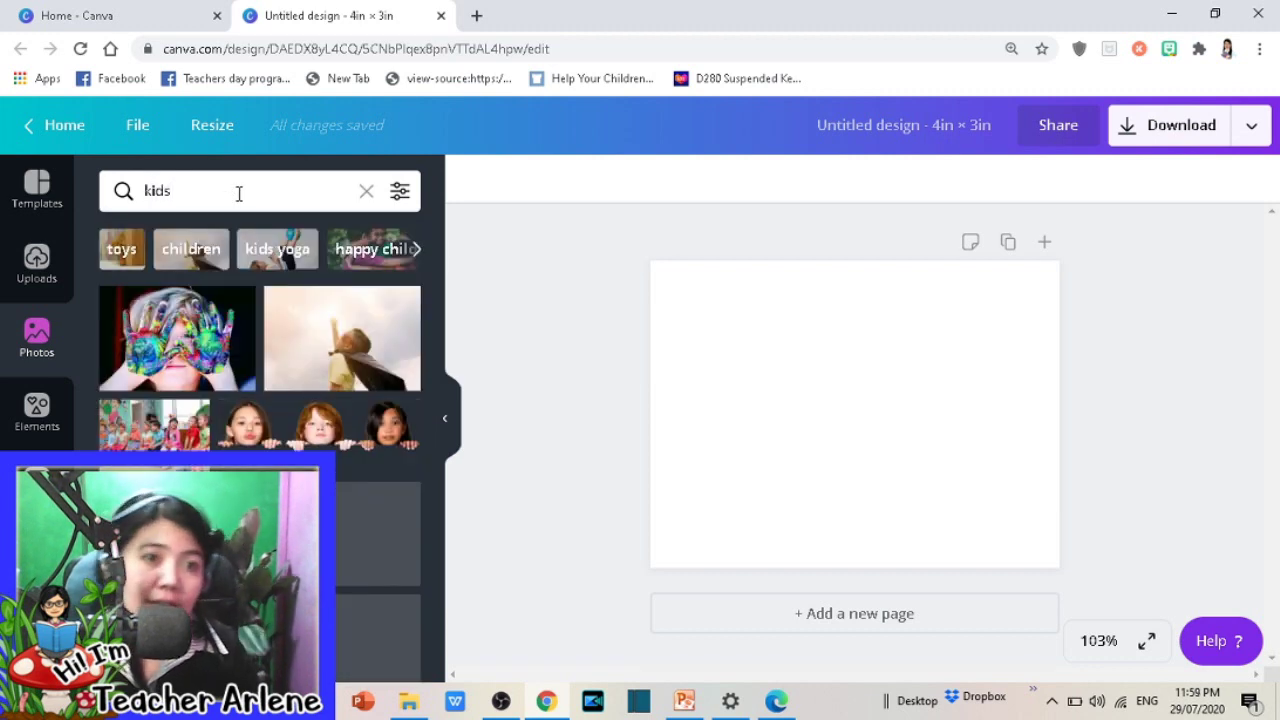
{"action": "scroll", "coordinate": [244, 420], "scroll_direction": "down", "scroll_amount": 1}
{"action": "scroll", "coordinate": [245, 420], "scroll_direction": "down", "scroll_amount": 1}
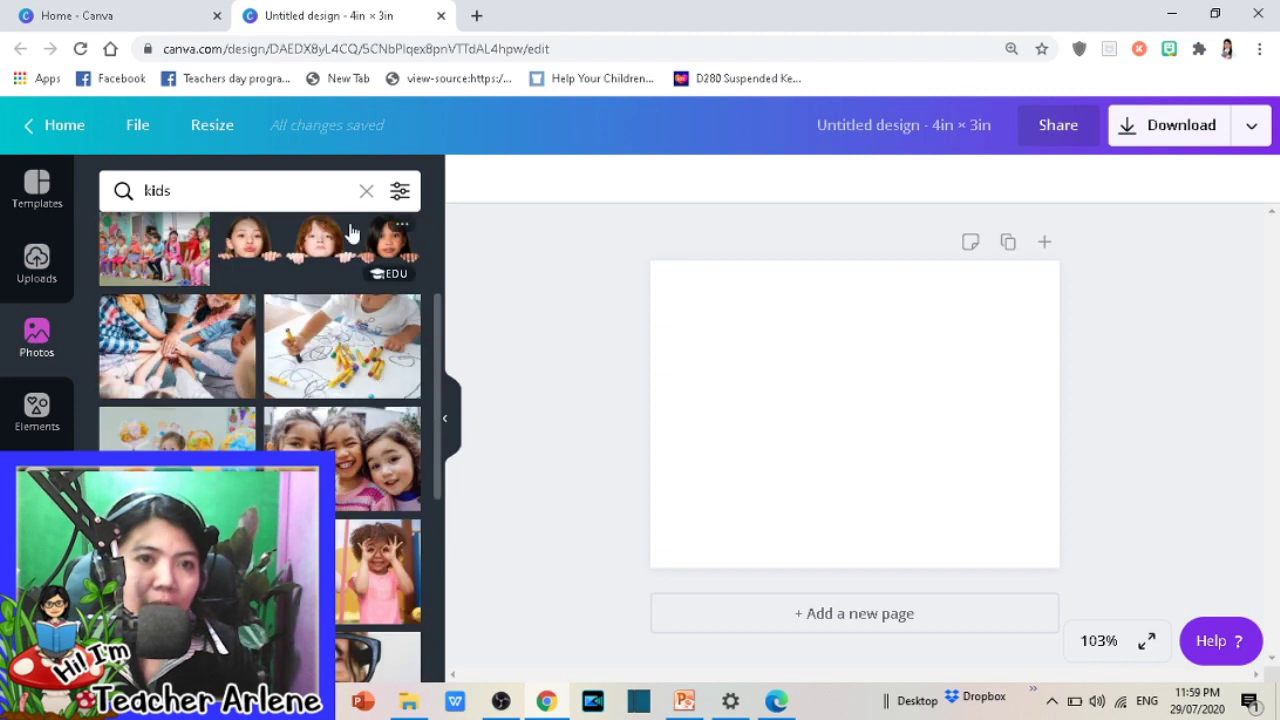
Step: Add the three peeking kids photo, then try and delete the smiling girls photo
{"action": "left_click", "coordinate": [345, 234]}
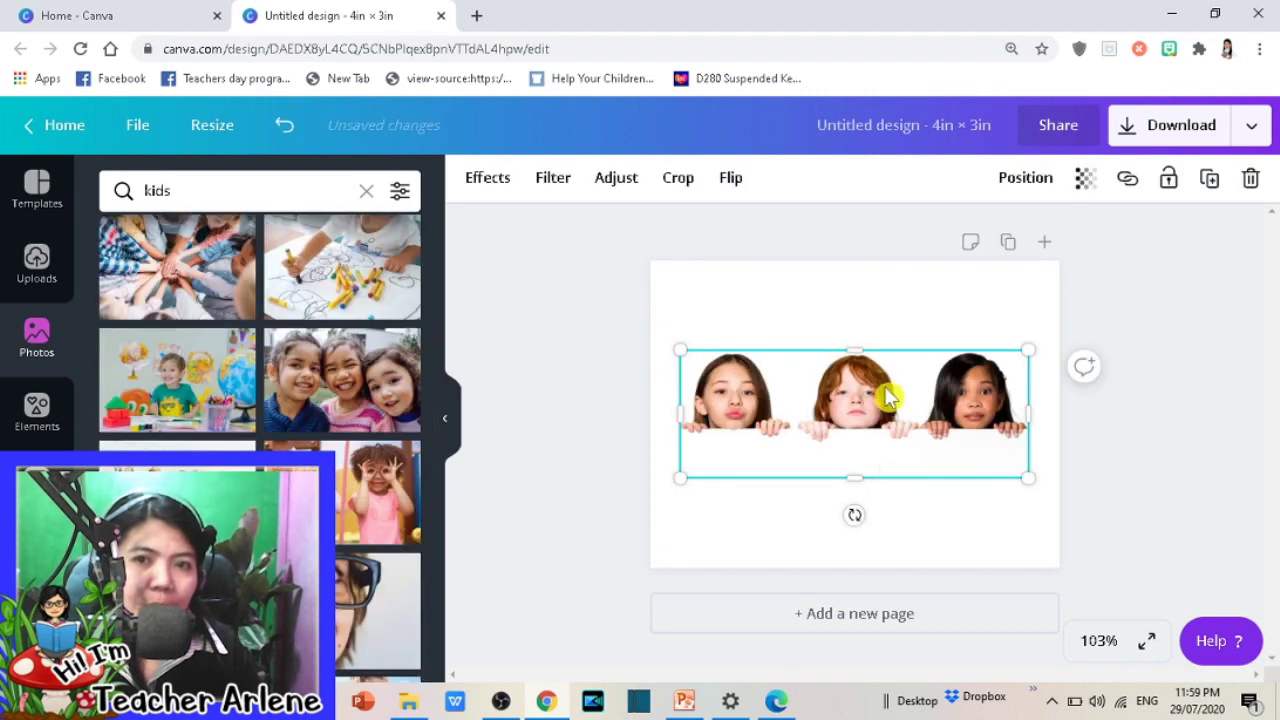
{"action": "left_click_drag", "start_coordinate": [888, 391], "coordinate": [886, 310]}
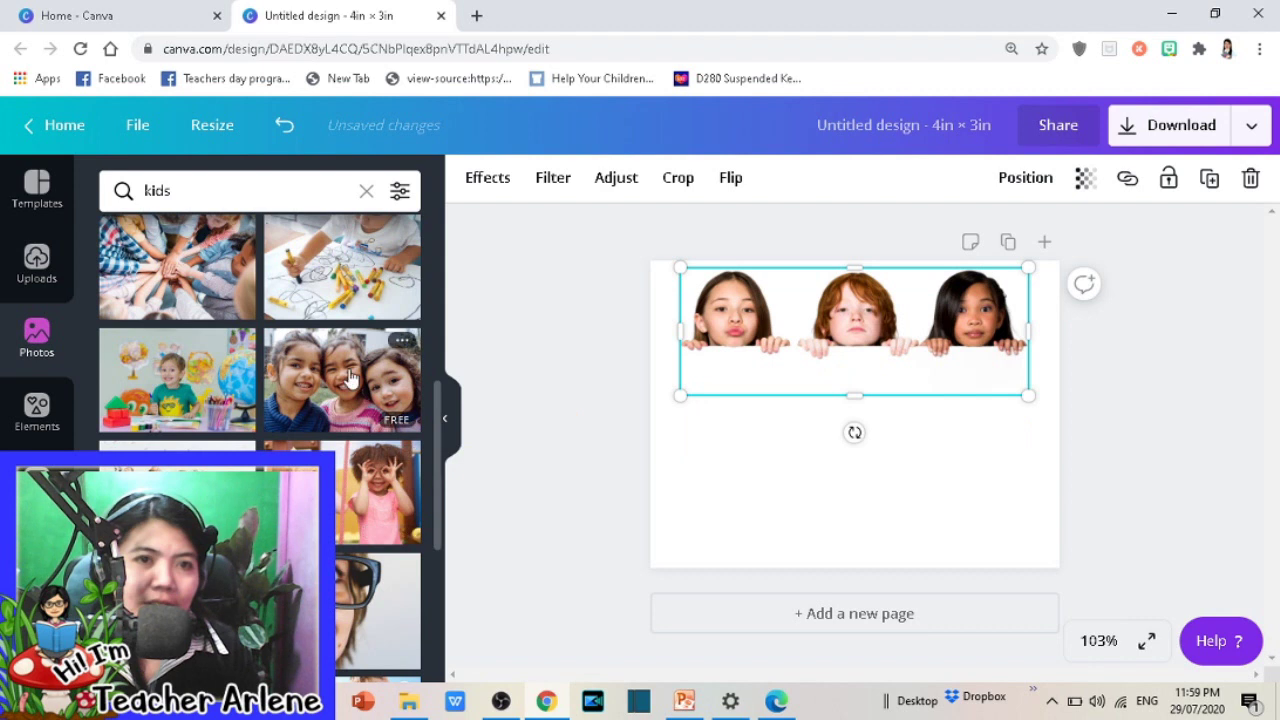
{"action": "left_click", "coordinate": [360, 380]}
{"action": "left_click", "coordinate": [1077, 456]}
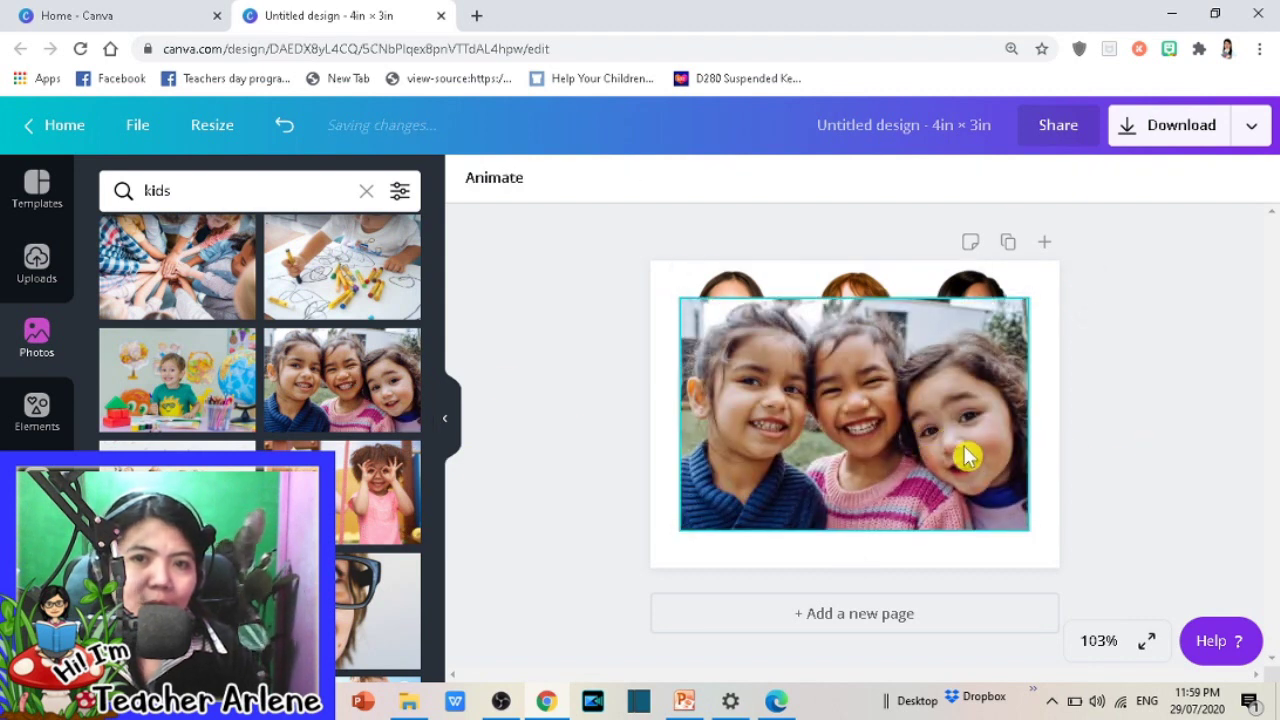
{"action": "left_click", "coordinate": [962, 456]}
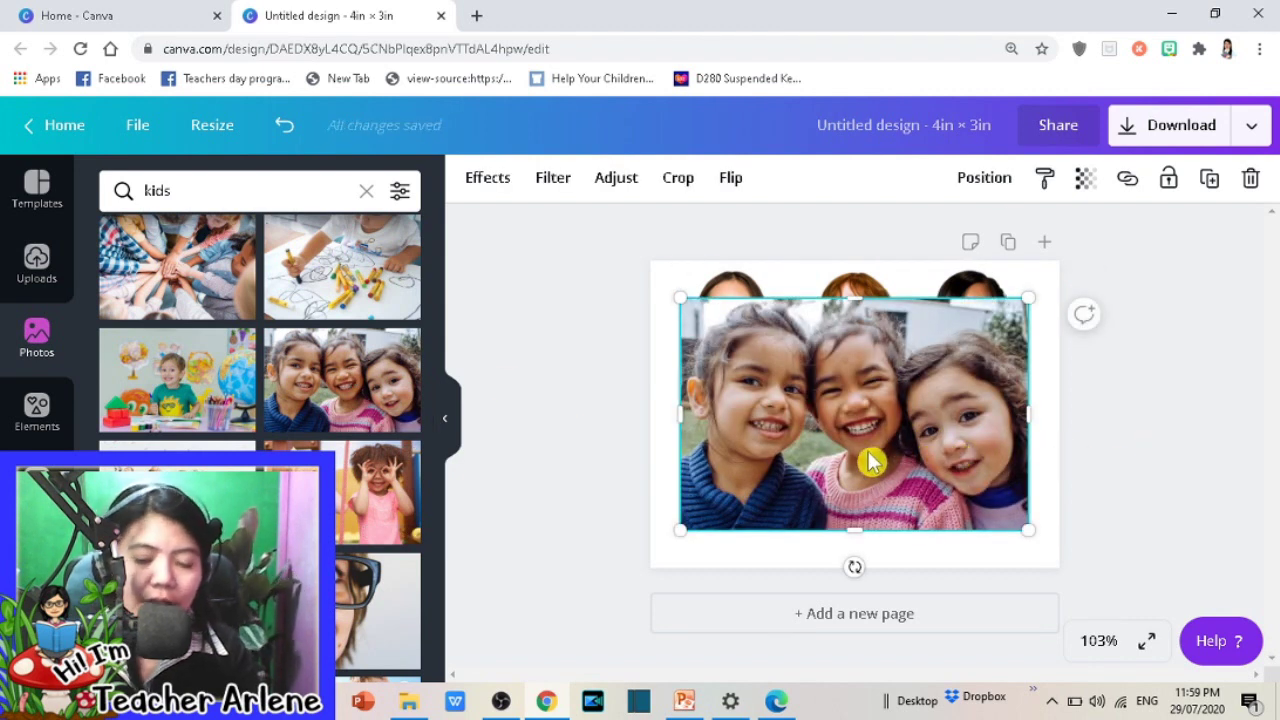
{"action": "key", "text": "Delete"}
Step: Add the colourful letters photo and delete it again
{"action": "scroll", "coordinate": [390, 540], "scroll_direction": "down", "scroll_amount": 3}
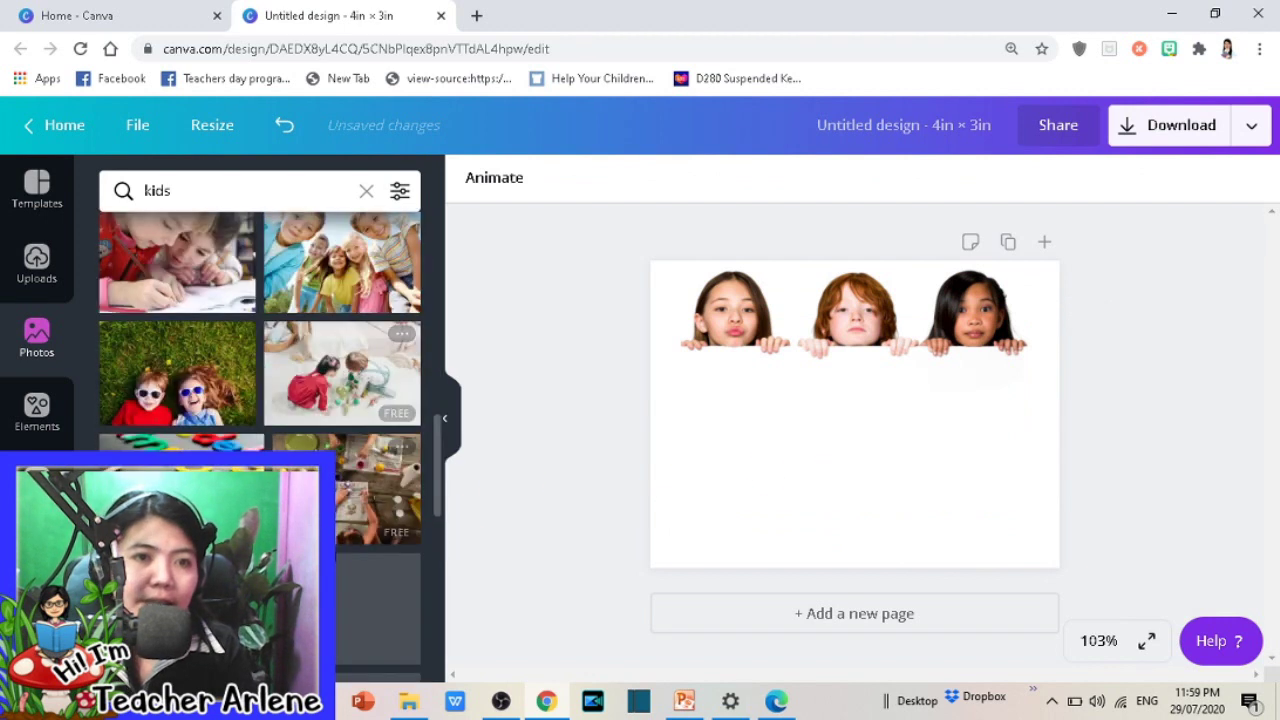
{"action": "scroll", "coordinate": [390, 540], "scroll_direction": "down", "scroll_amount": 2}
{"action": "left_click", "coordinate": [760, 420]}
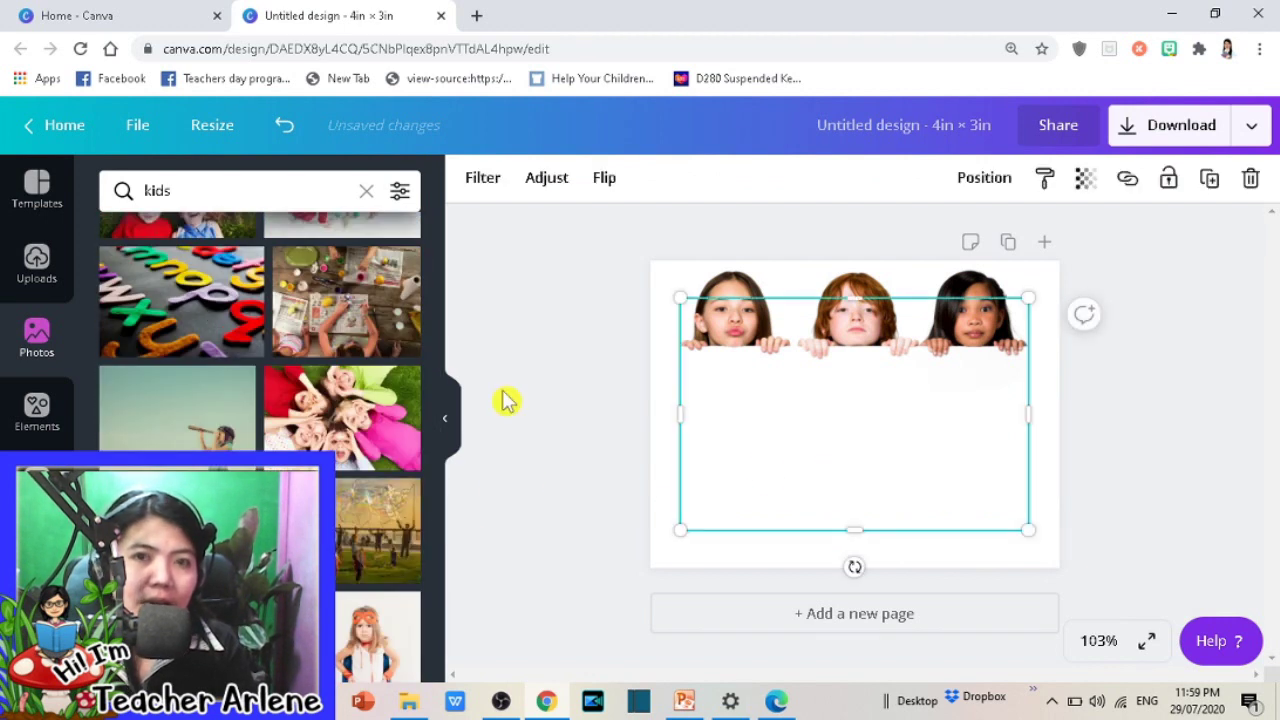
{"action": "key", "text": "Delete"}
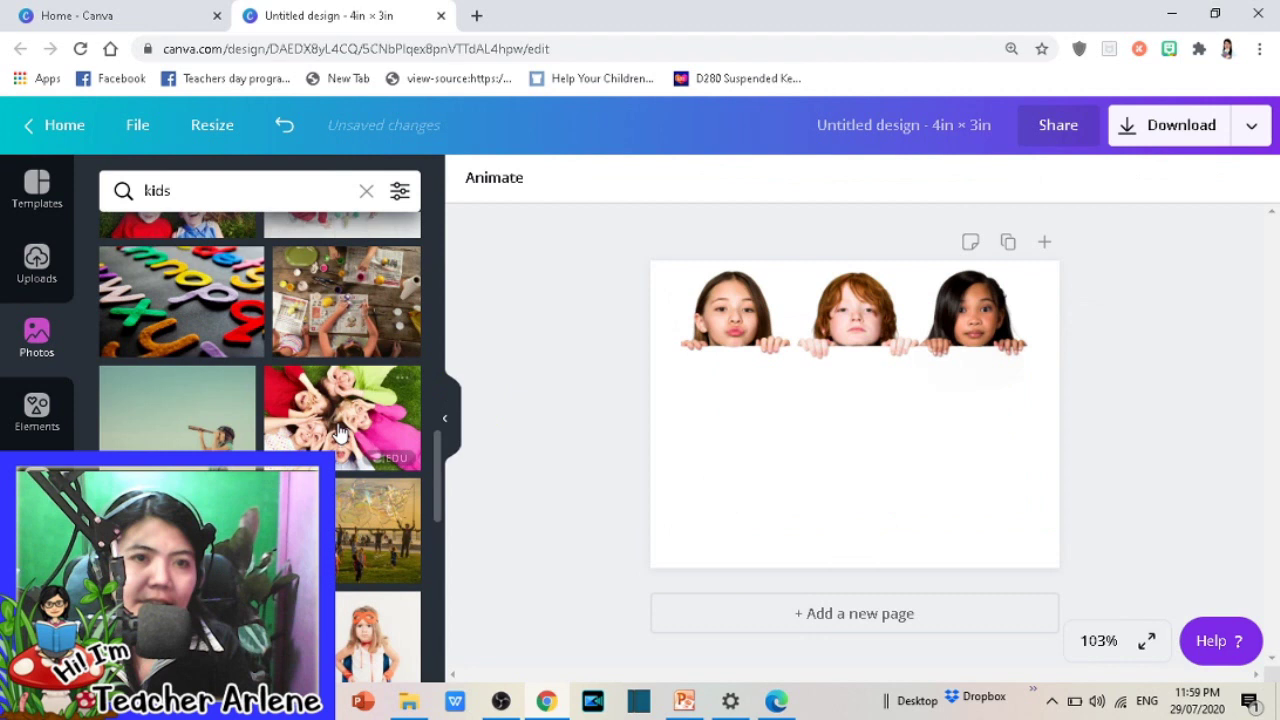
Step: Add the photo of kids stacking hands to the page
{"action": "scroll", "coordinate": [330, 445], "scroll_direction": "down", "scroll_amount": 3}
{"action": "scroll", "coordinate": [323, 443], "scroll_direction": "down", "scroll_amount": 3}
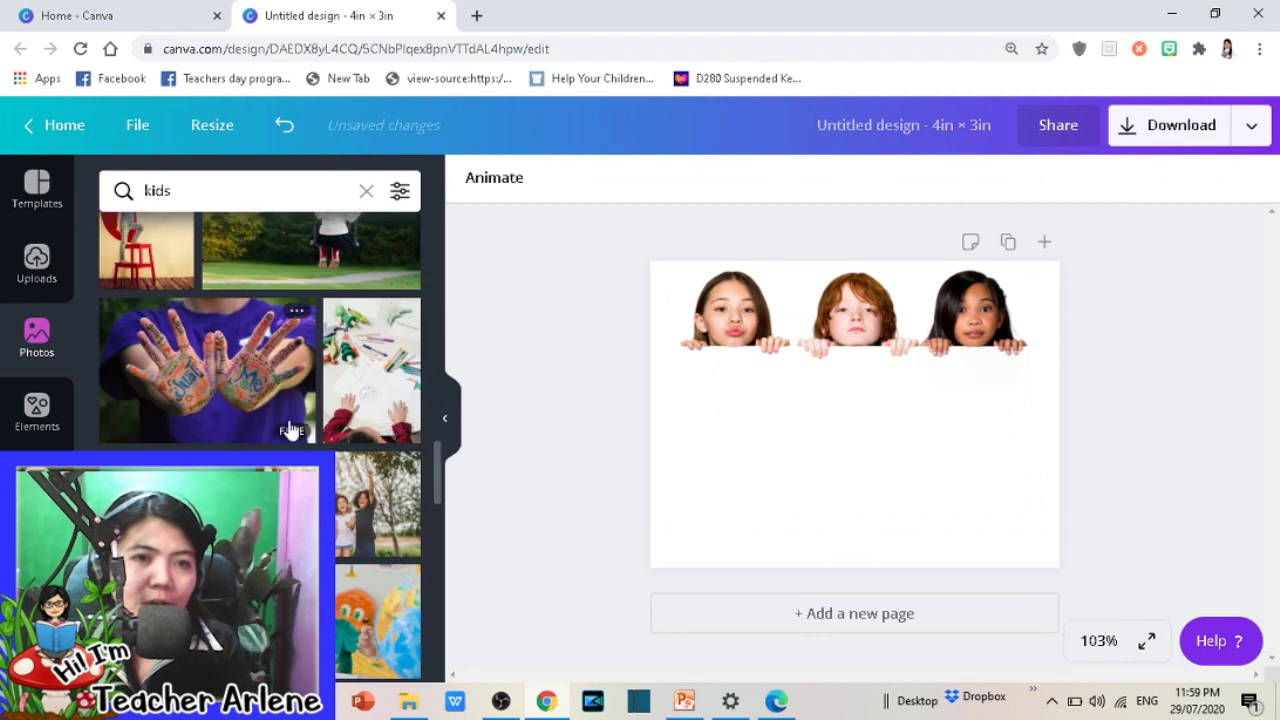
{"action": "scroll", "coordinate": [385, 440], "scroll_direction": "down", "scroll_amount": 3}
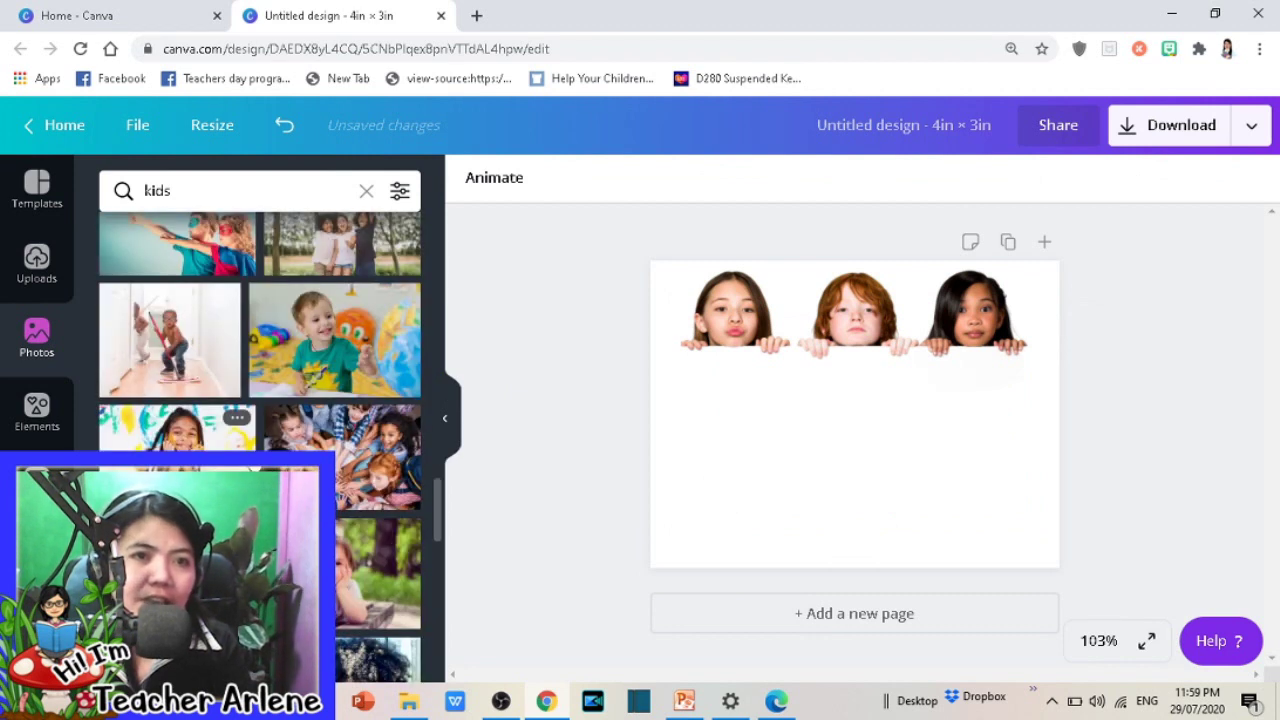
{"action": "scroll", "coordinate": [385, 440], "scroll_direction": "down", "scroll_amount": 3}
{"action": "left_click", "coordinate": [316, 347]}
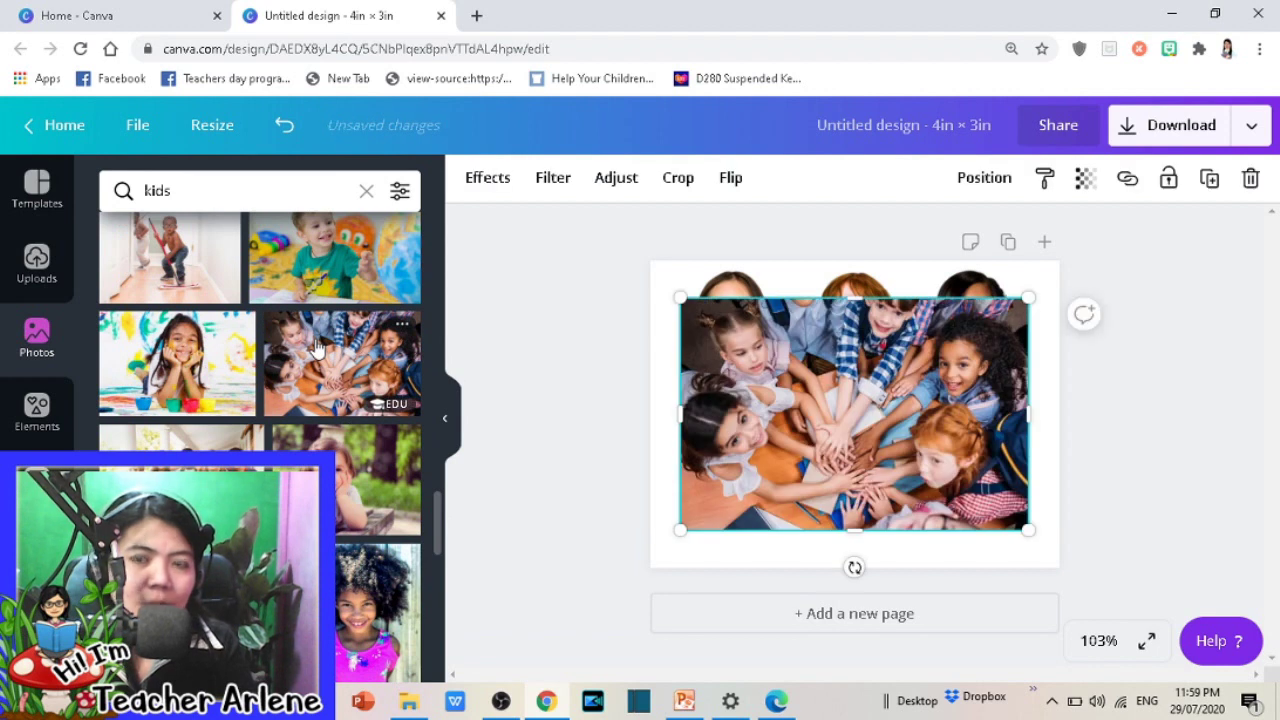
Step: Add the jumping-group photo and move it on the page
{"action": "scroll", "coordinate": [316, 347], "scroll_direction": "down", "scroll_amount": 2}
{"action": "scroll", "coordinate": [316, 347], "scroll_direction": "down", "scroll_amount": 2}
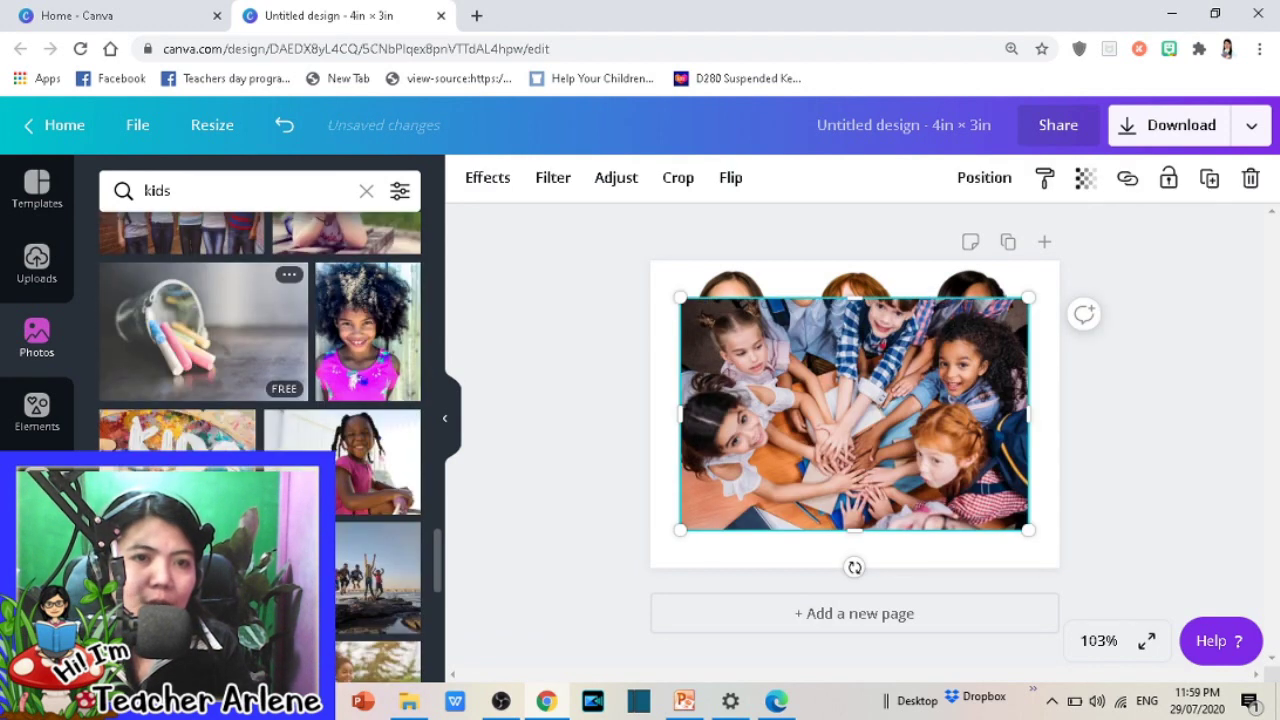
{"action": "scroll", "coordinate": [325, 313], "scroll_direction": "down", "scroll_amount": 2}
{"action": "scroll", "coordinate": [325, 313], "scroll_direction": "down", "scroll_amount": 1}
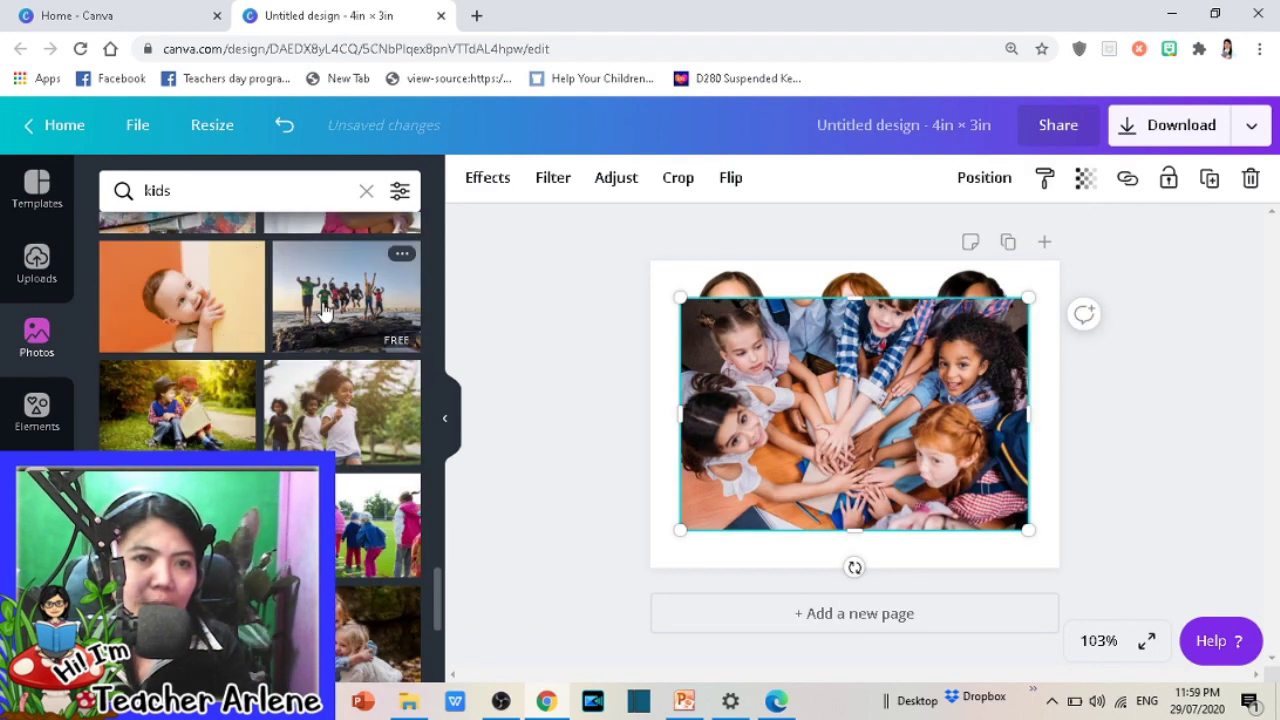
{"action": "left_click", "coordinate": [325, 313]}
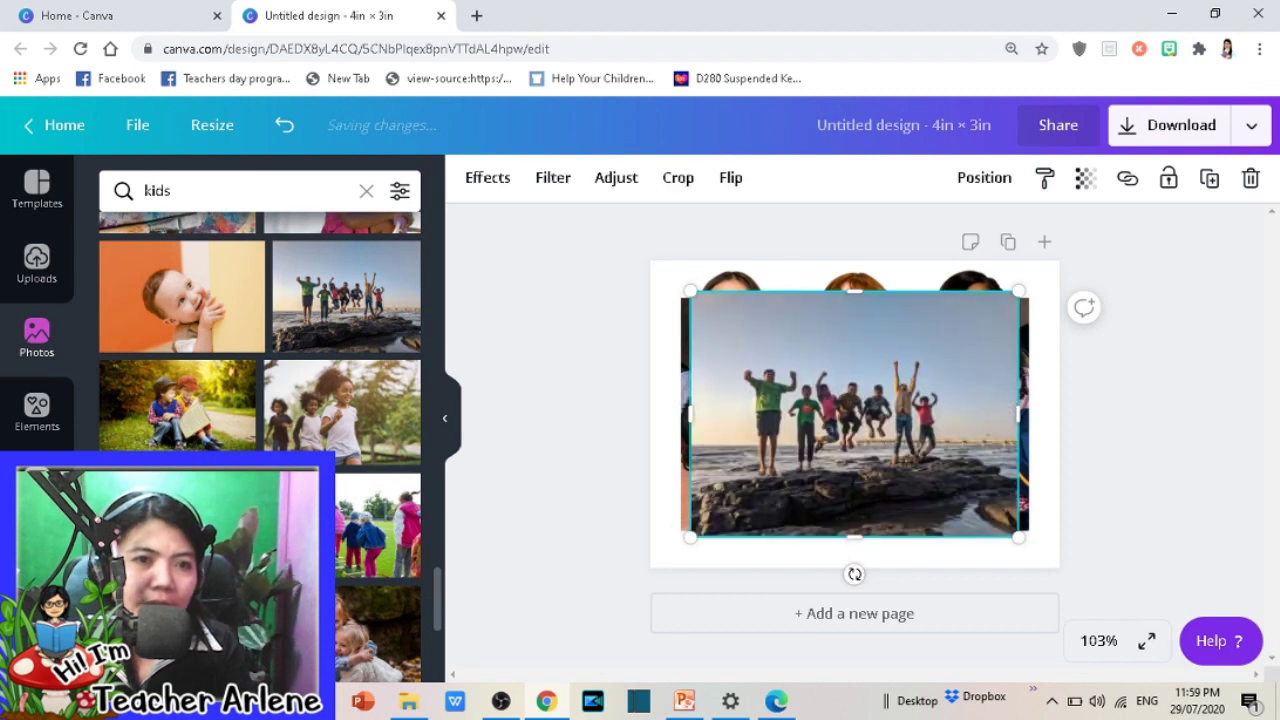
{"action": "left_click_drag", "start_coordinate": [378, 625], "coordinate": [626, 448]}
Step: Delete the jumping-group, stacked hands and peeking kids photos, leaving the page blank
{"action": "left_click", "coordinate": [880, 415]}
{"action": "key", "text": "Delete"}
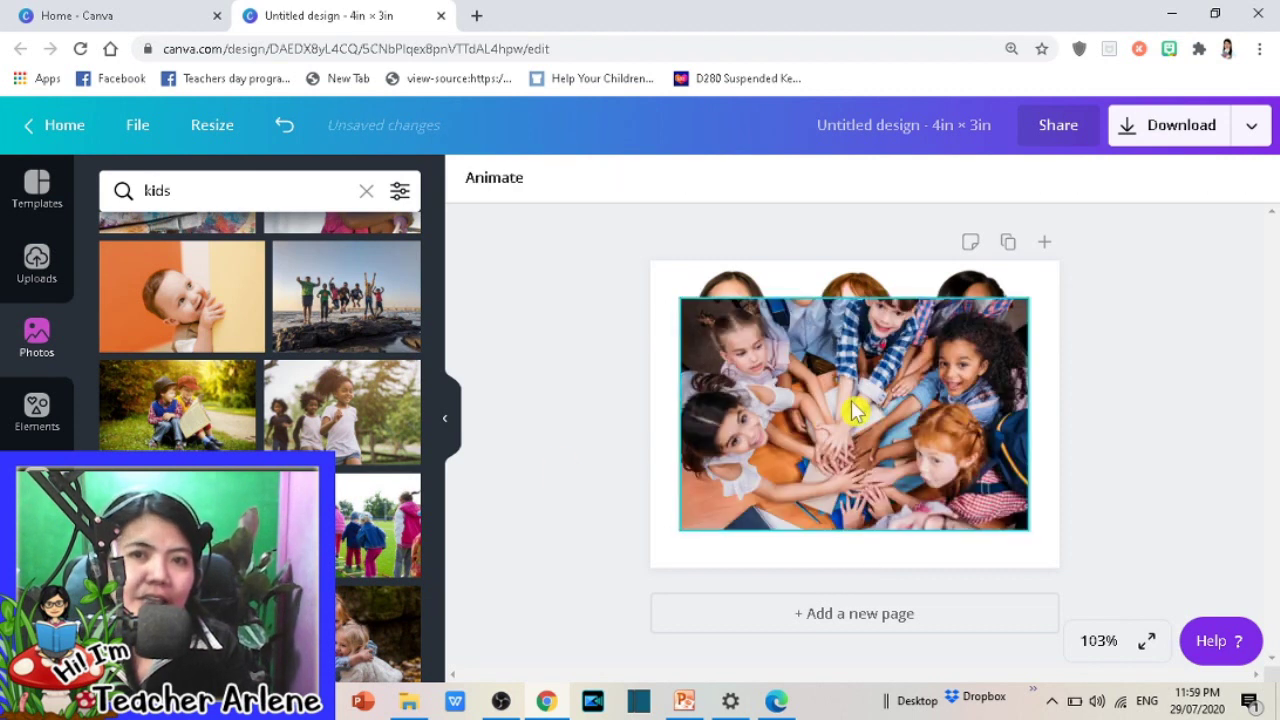
{"action": "left_click", "coordinate": [851, 408]}
{"action": "key", "text": "Delete"}
{"action": "left_click", "coordinate": [866, 380]}
{"action": "key", "text": "Delete"}
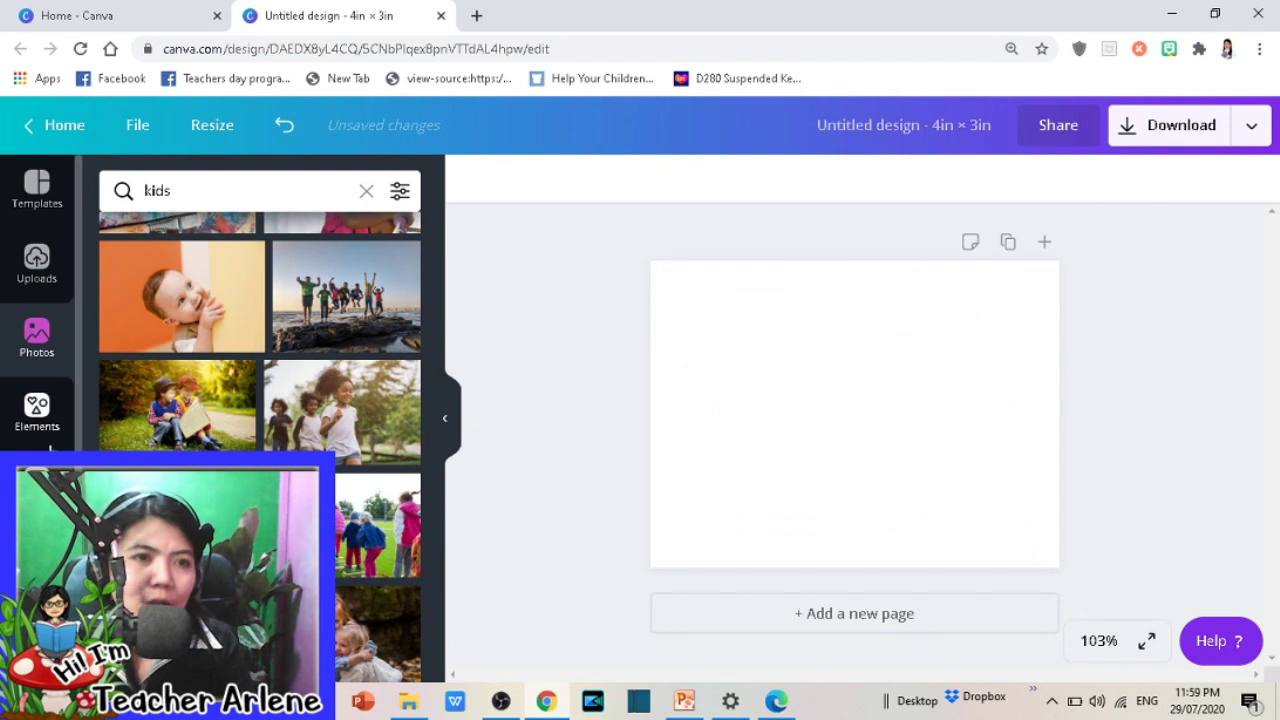
Step: Return the side panel to Elements and bring the Health module PDF forward
{"action": "left_click", "coordinate": [50, 420]}
{"action": "left_click", "coordinate": [183, 190]}
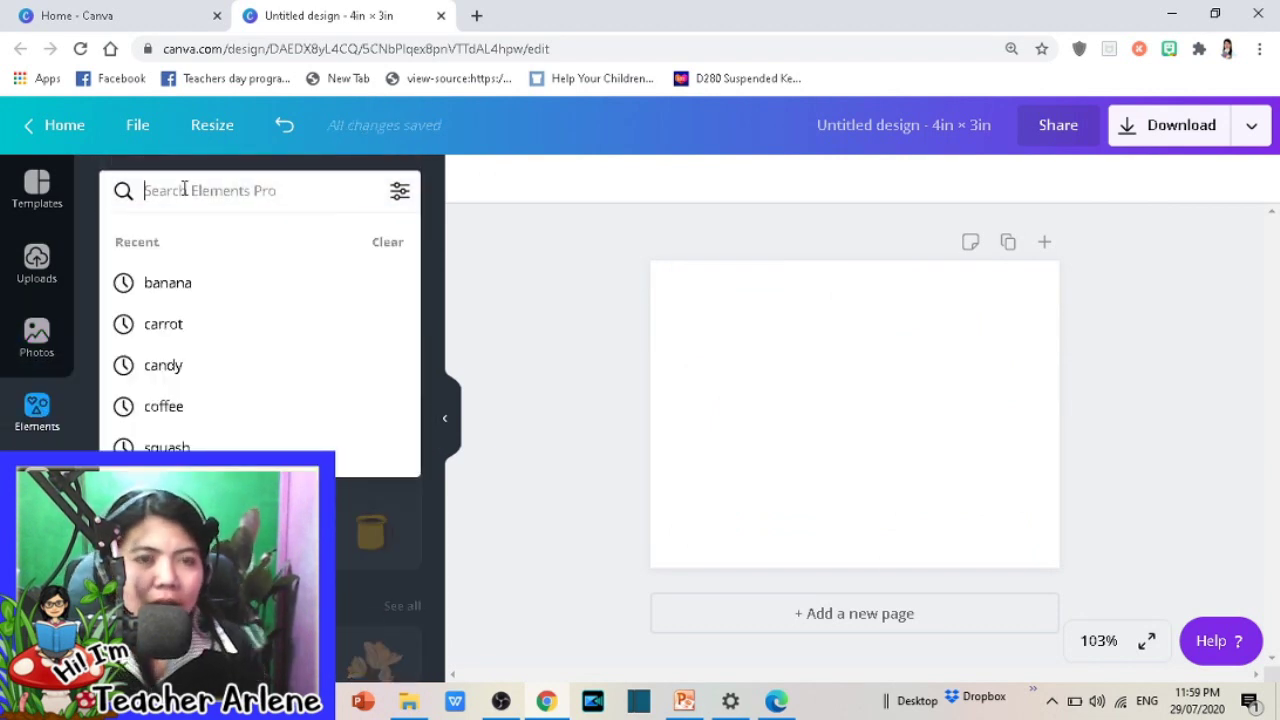
{"action": "left_click", "coordinate": [781, 703]}
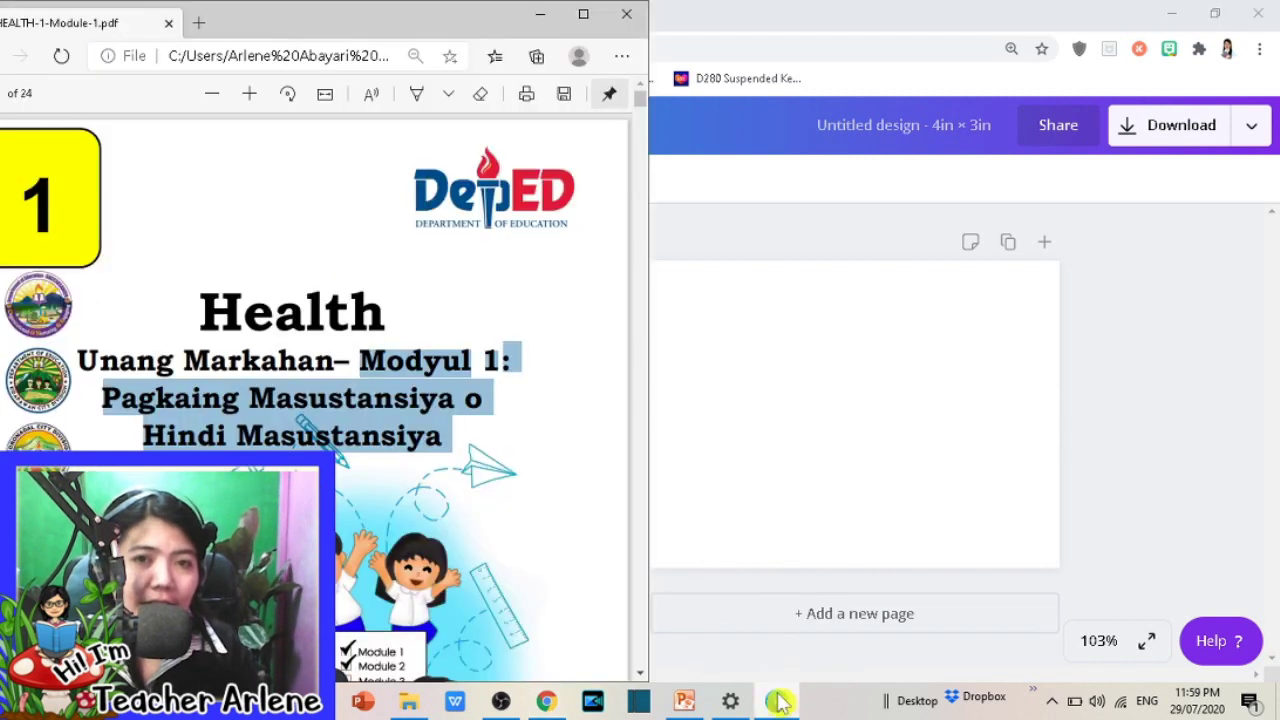
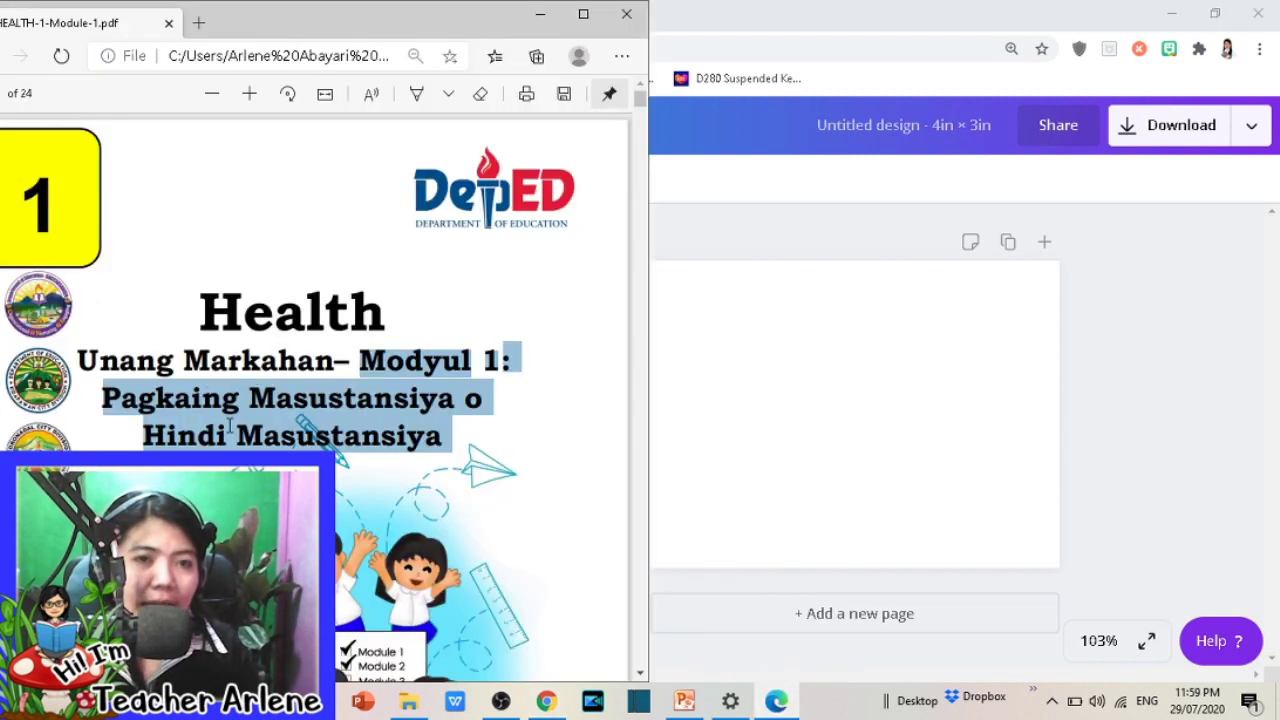
Step: Search Canva elements for 'fruits'
{"action": "left_click", "coordinate": [546, 700]}
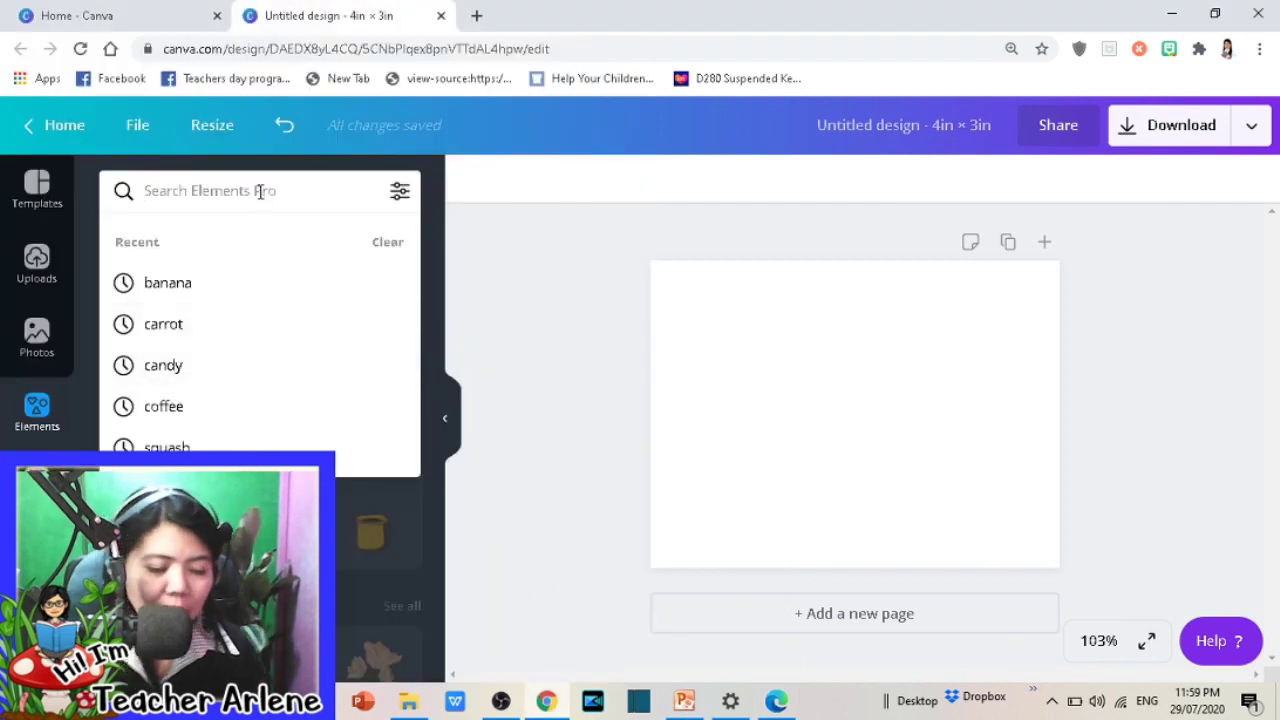
{"action": "type", "text": "H"}
{"action": "key", "text": "BackSpace"}
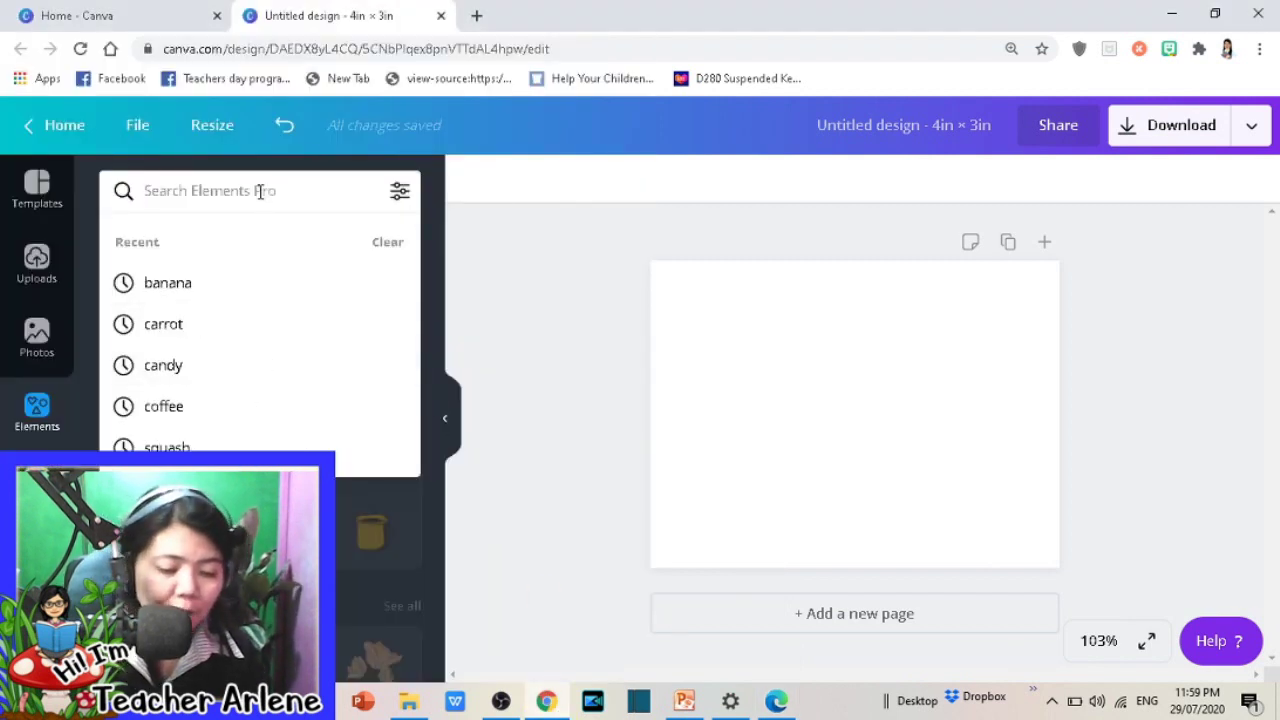
{"action": "type", "text": "fruitsd"}
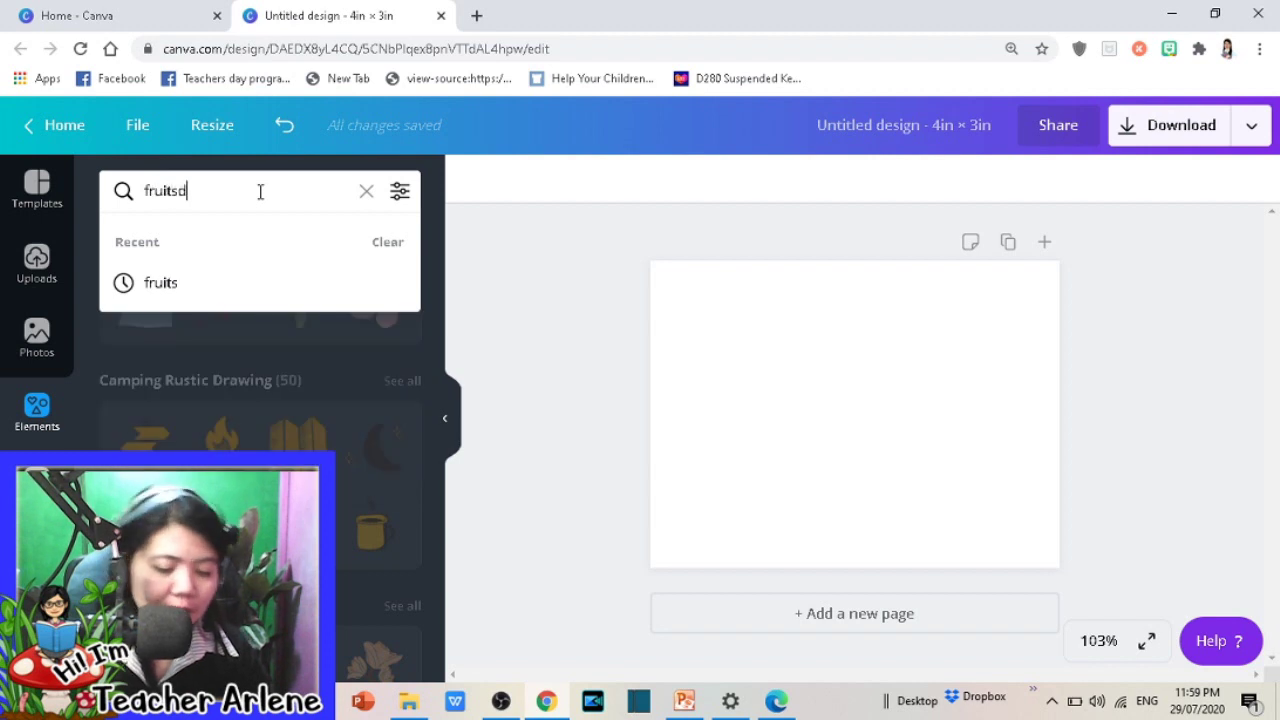
{"action": "key", "text": "Return"}
{"action": "key", "text": "BackSpace"}
{"action": "key", "text": "Return"}
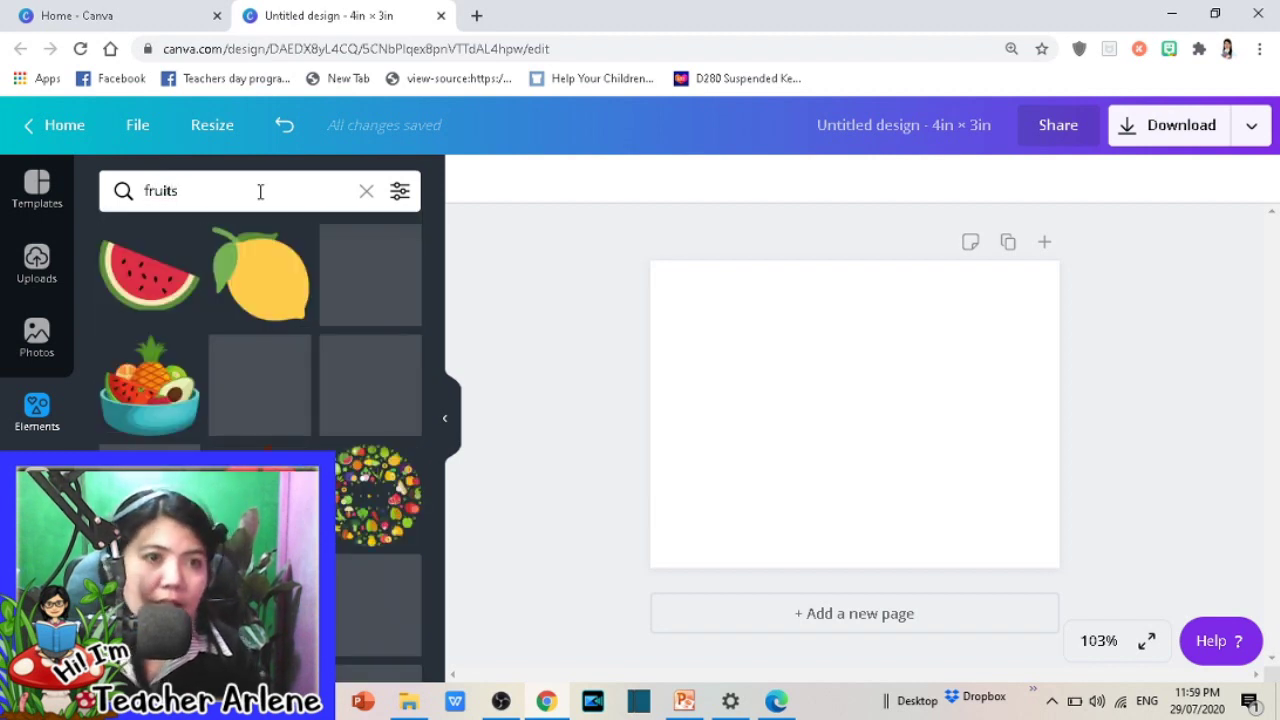
Step: Place the fruit bowl graphic on page 1 and enlarge it
{"action": "left_click_drag", "start_coordinate": [217, 403], "coordinate": [743, 457]}
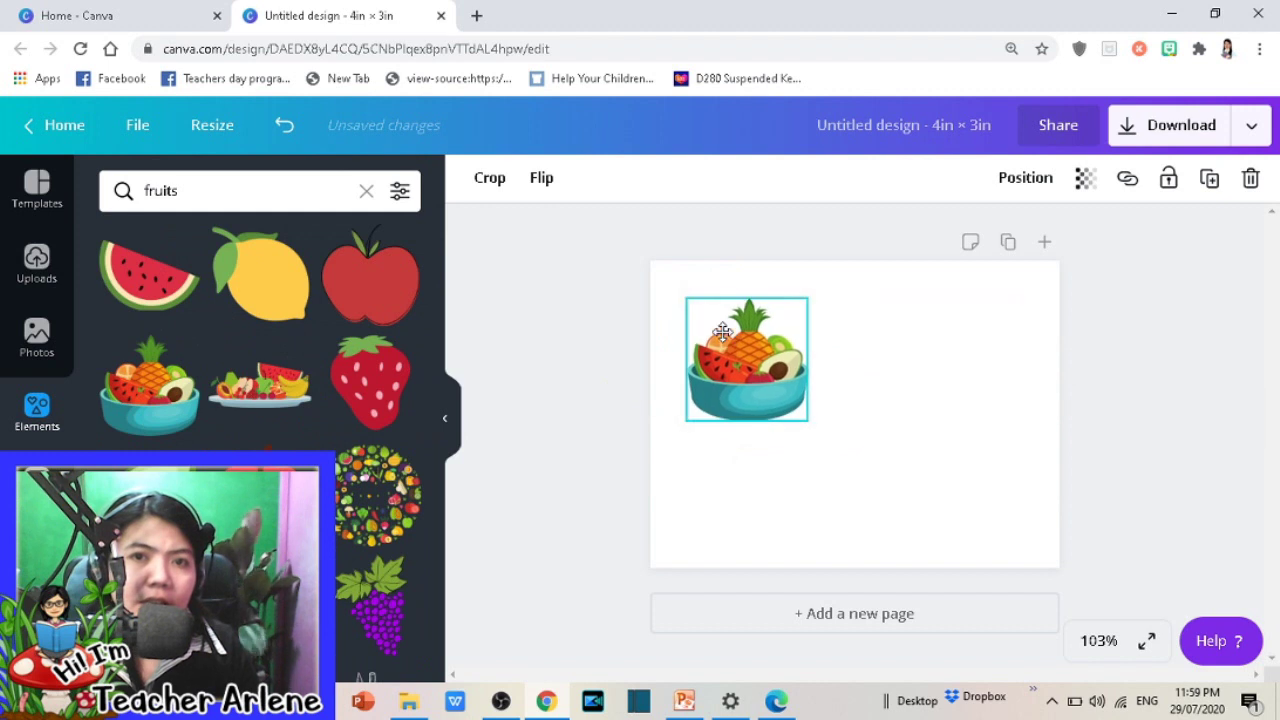
{"action": "left_click_drag", "start_coordinate": [806, 425], "coordinate": [951, 523]}
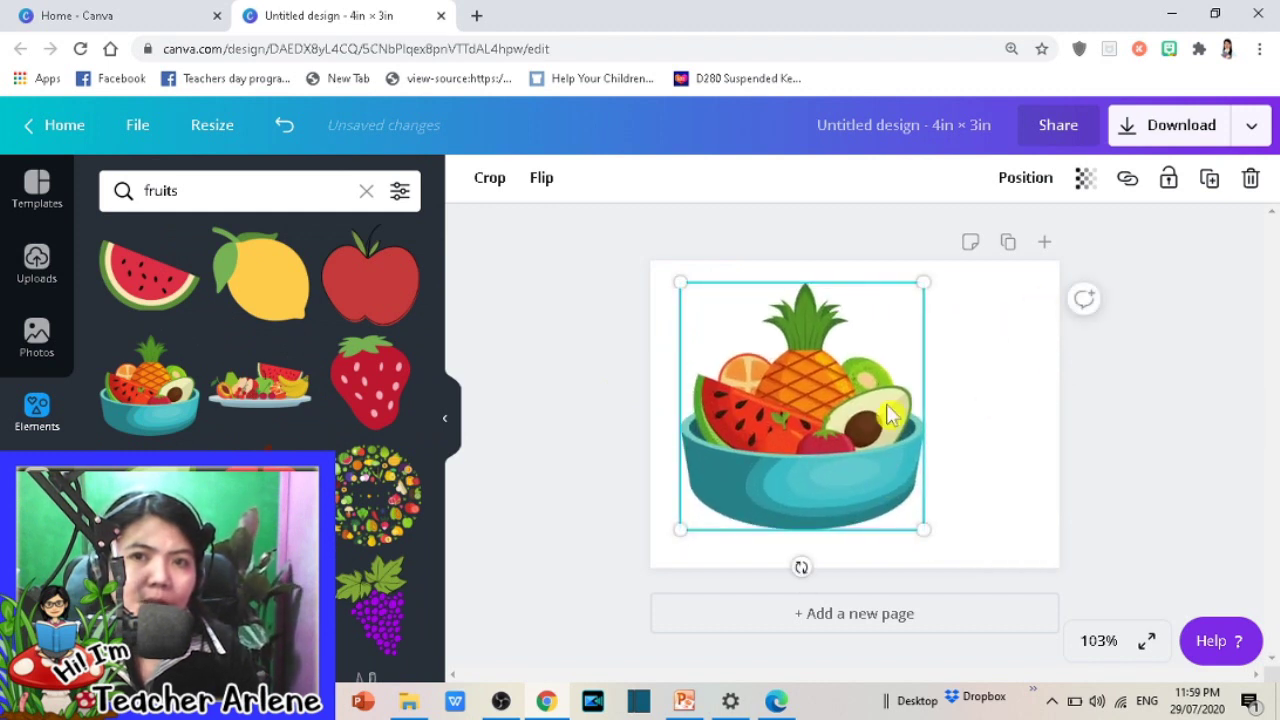
{"action": "left_click_drag", "start_coordinate": [890, 416], "coordinate": [977, 390]}
Step: Add Page 2 with the fruit plate graphic enlarged to span the page
{"action": "left_click", "coordinate": [1044, 243]}
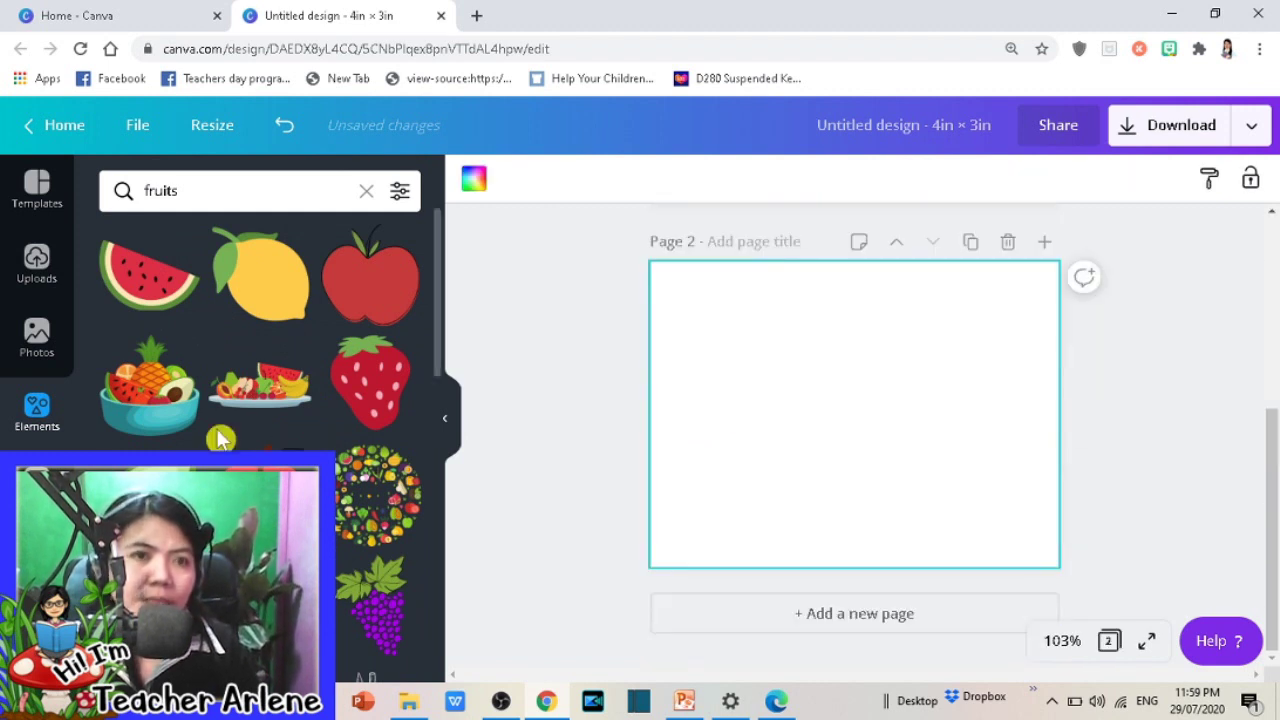
{"action": "left_click", "coordinate": [305, 390]}
{"action": "mouse_move", "coordinate": [851, 417]}
{"action": "left_mouse_down"}
{"action": "mouse_move", "coordinate": [791, 370]}
{"action": "mouse_move", "coordinate": [971, 466]}
{"action": "left_mouse_up"}
{"action": "left_click_drag", "start_coordinate": [861, 393], "coordinate": [814, 464]}
{"action": "left_click_drag", "start_coordinate": [932, 404], "coordinate": [999, 376]}
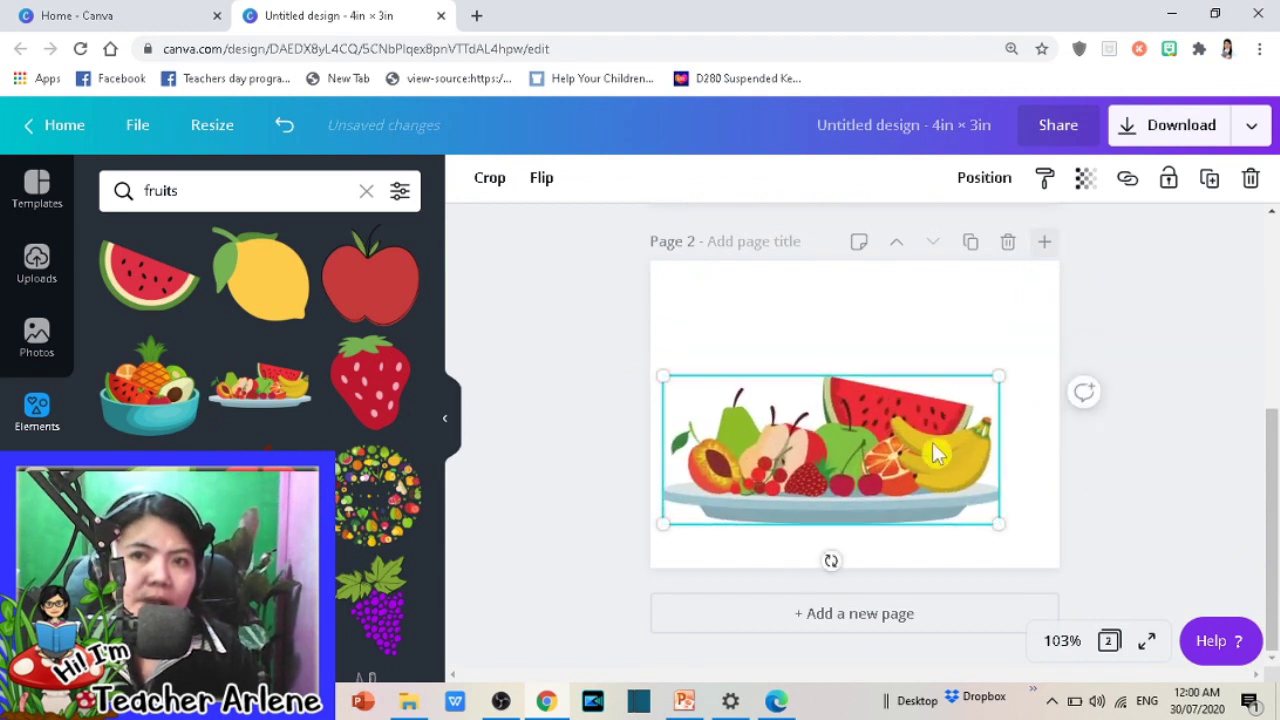
Step: Add Page 3 with an enlarged apple graphic
{"action": "left_click", "coordinate": [1044, 242]}
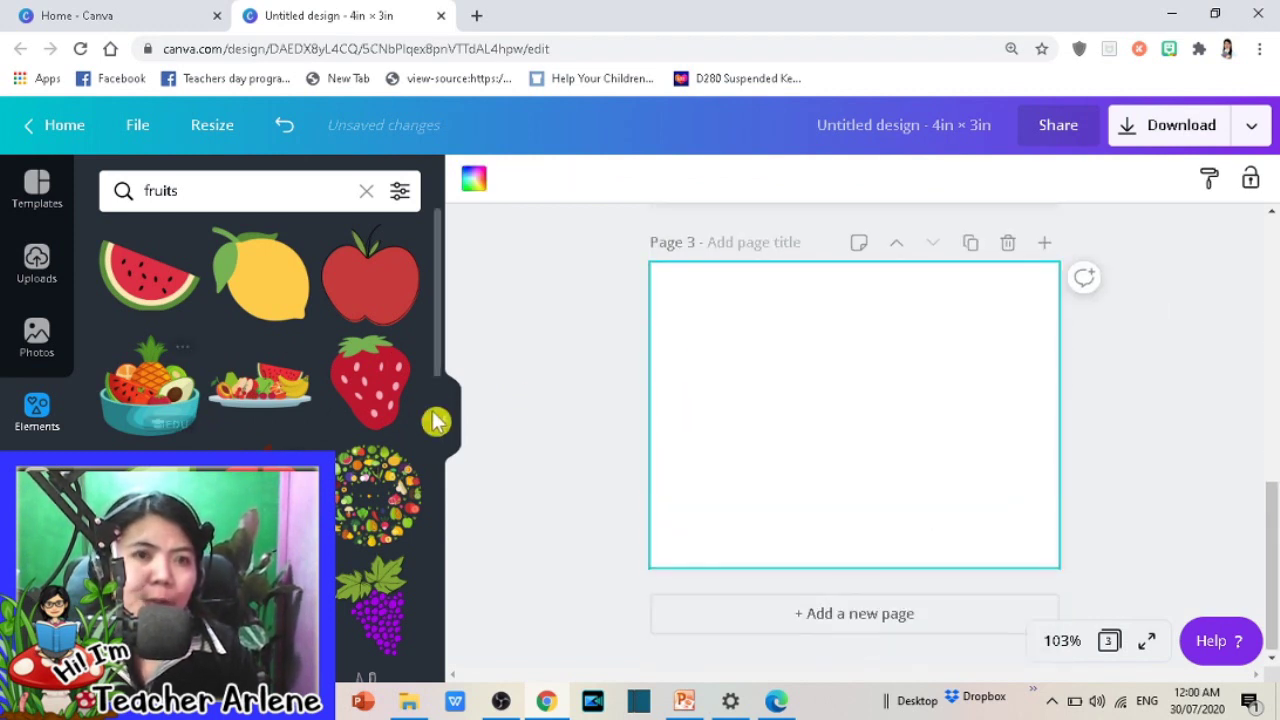
{"action": "left_click", "coordinate": [370, 277]}
{"action": "left_click_drag", "start_coordinate": [866, 405], "coordinate": [764, 331]}
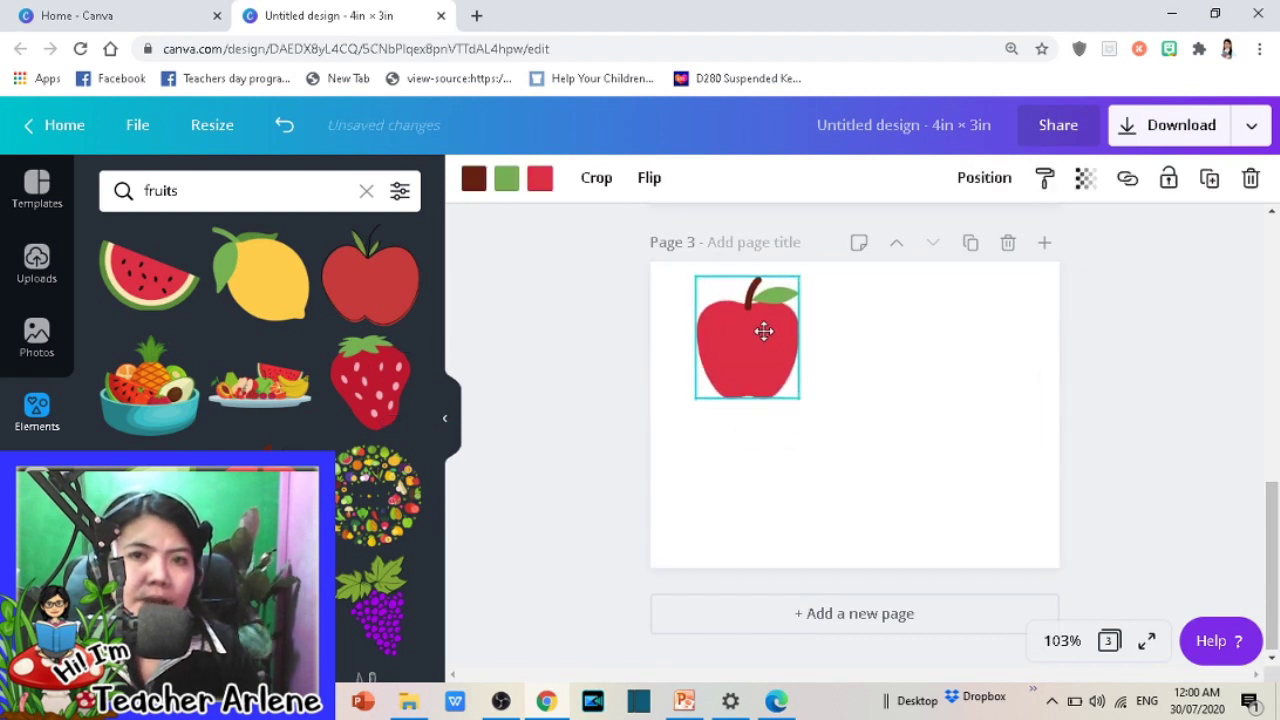
{"action": "left_click_drag", "start_coordinate": [806, 405], "coordinate": [1017, 403]}
Step: Add Page 4 with the pineapple graphic enlarged to 2 by 2.6
{"action": "left_click", "coordinate": [1044, 242]}
{"action": "scroll", "coordinate": [260, 400], "scroll_direction": "down", "scroll_amount": 3}
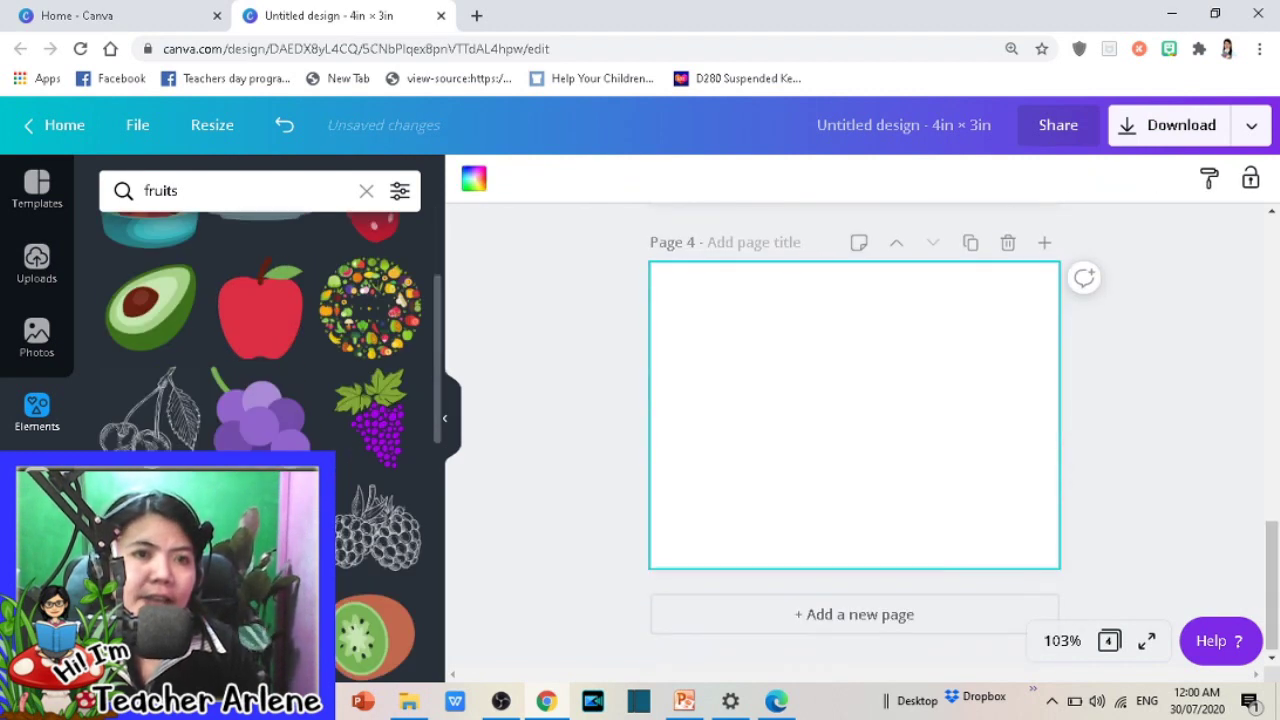
{"action": "left_click", "coordinate": [260, 310]}
{"action": "left_click_drag", "start_coordinate": [855, 415], "coordinate": [765, 333]}
{"action": "left_click_drag", "start_coordinate": [814, 394], "coordinate": [978, 492]}
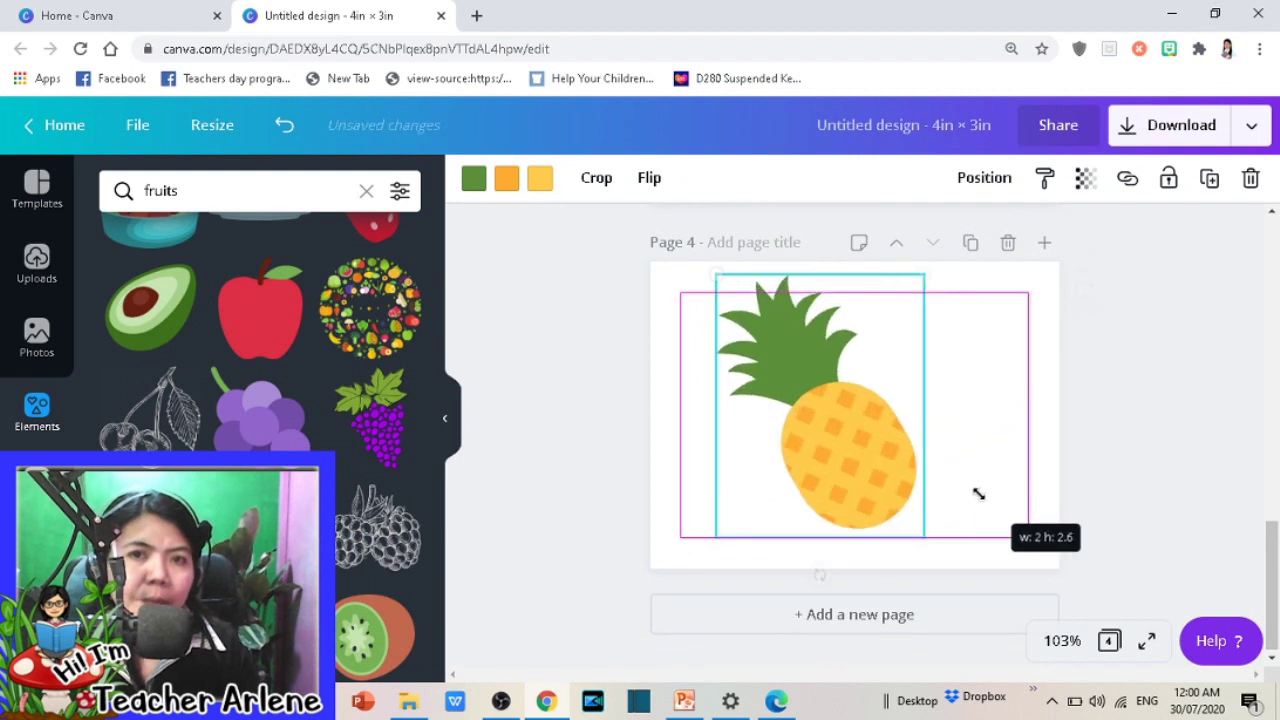
Step: Add Page 5 with an enlarged banana graphic
{"action": "left_click", "coordinate": [1044, 245]}
{"action": "scroll", "coordinate": [260, 400], "scroll_direction": "down", "scroll_amount": 2}
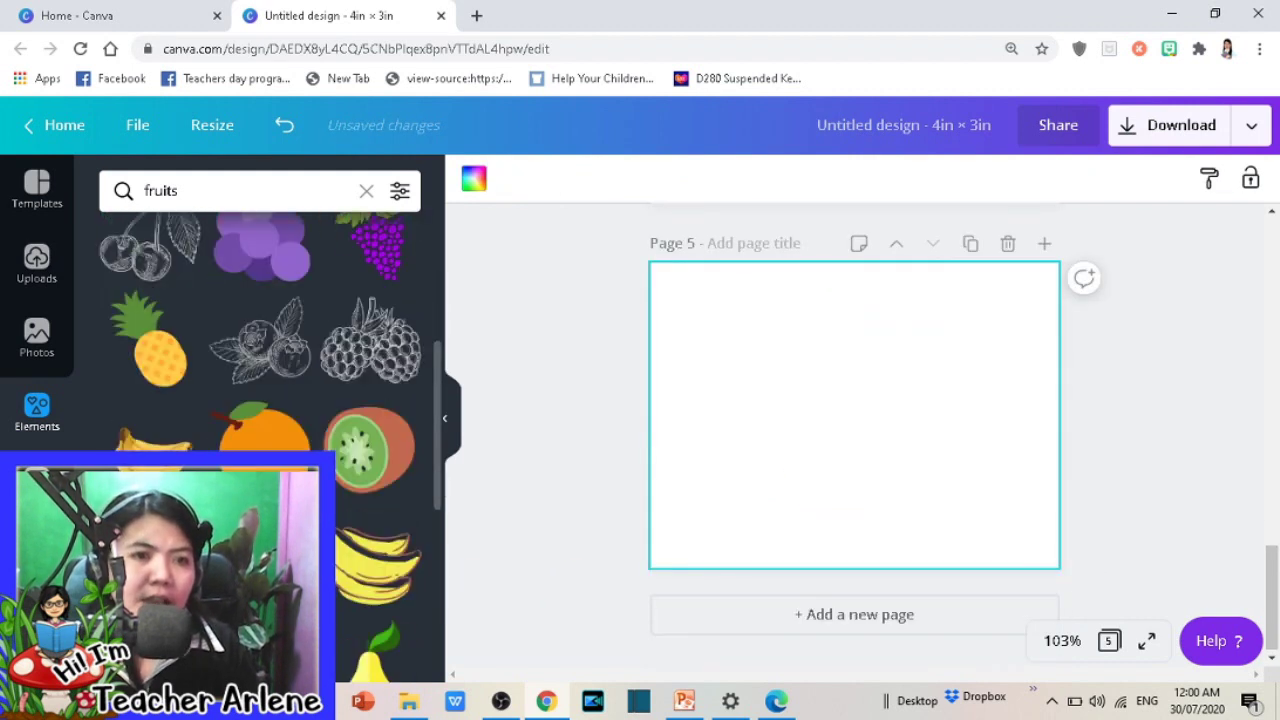
{"action": "left_click", "coordinate": [375, 560]}
{"action": "left_click_drag", "start_coordinate": [806, 420], "coordinate": [695, 328]}
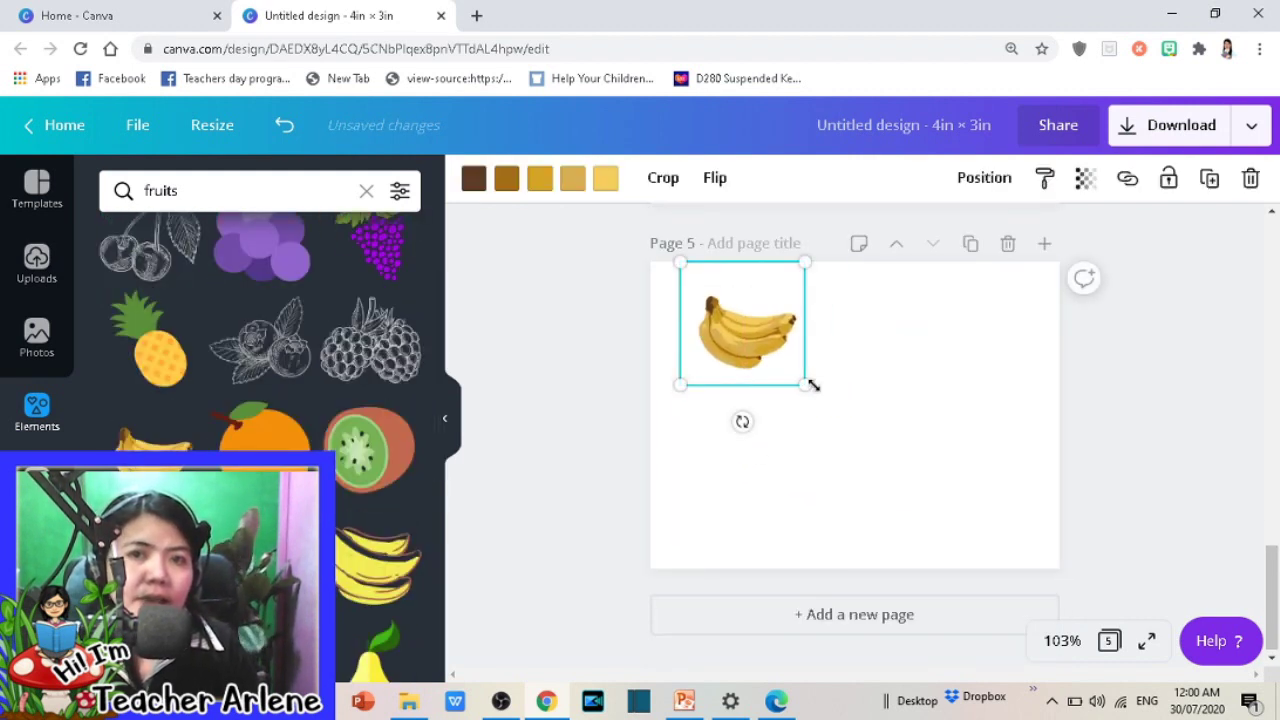
{"action": "left_click_drag", "start_coordinate": [805, 385], "coordinate": [967, 524]}
Step: Add Page 6 with the strawberry graphic positioned on it
{"action": "left_click", "coordinate": [1044, 243]}
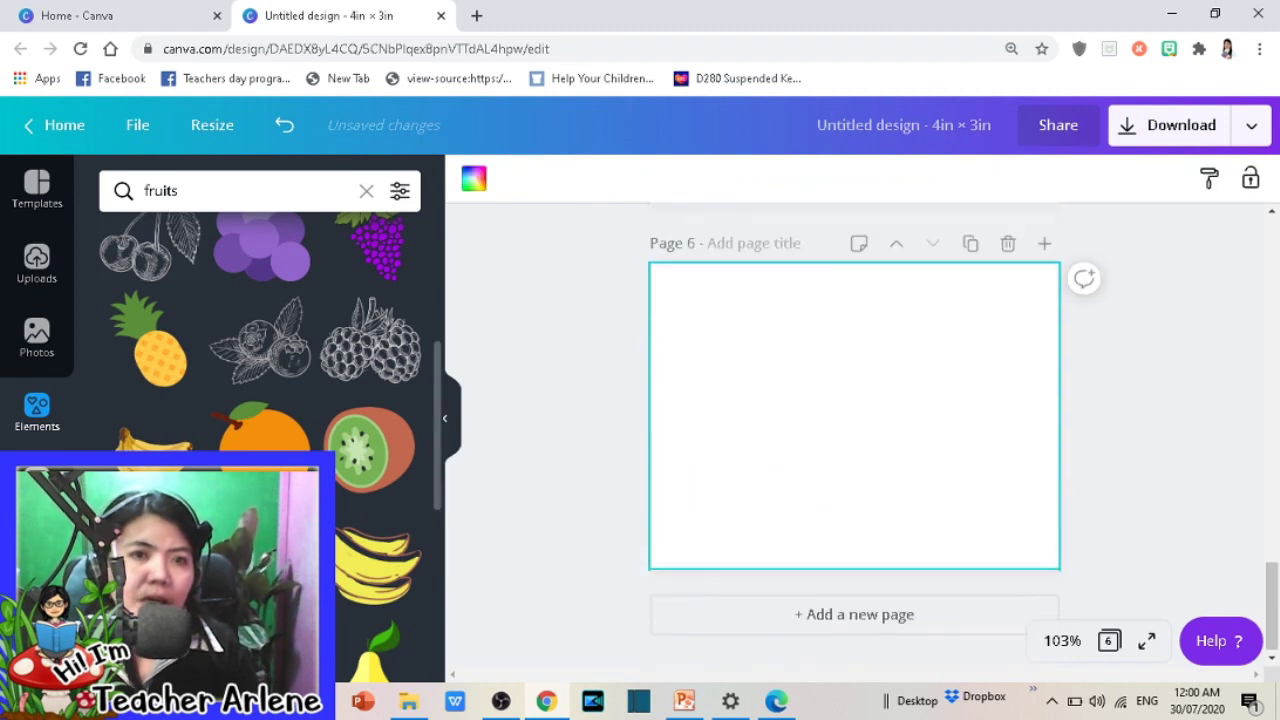
{"action": "scroll", "coordinate": [260, 400], "scroll_direction": "down", "scroll_amount": 2}
{"action": "scroll", "coordinate": [260, 400], "scroll_direction": "down", "scroll_amount": 2}
{"action": "scroll", "coordinate": [276, 442], "scroll_direction": "down", "scroll_amount": 2}
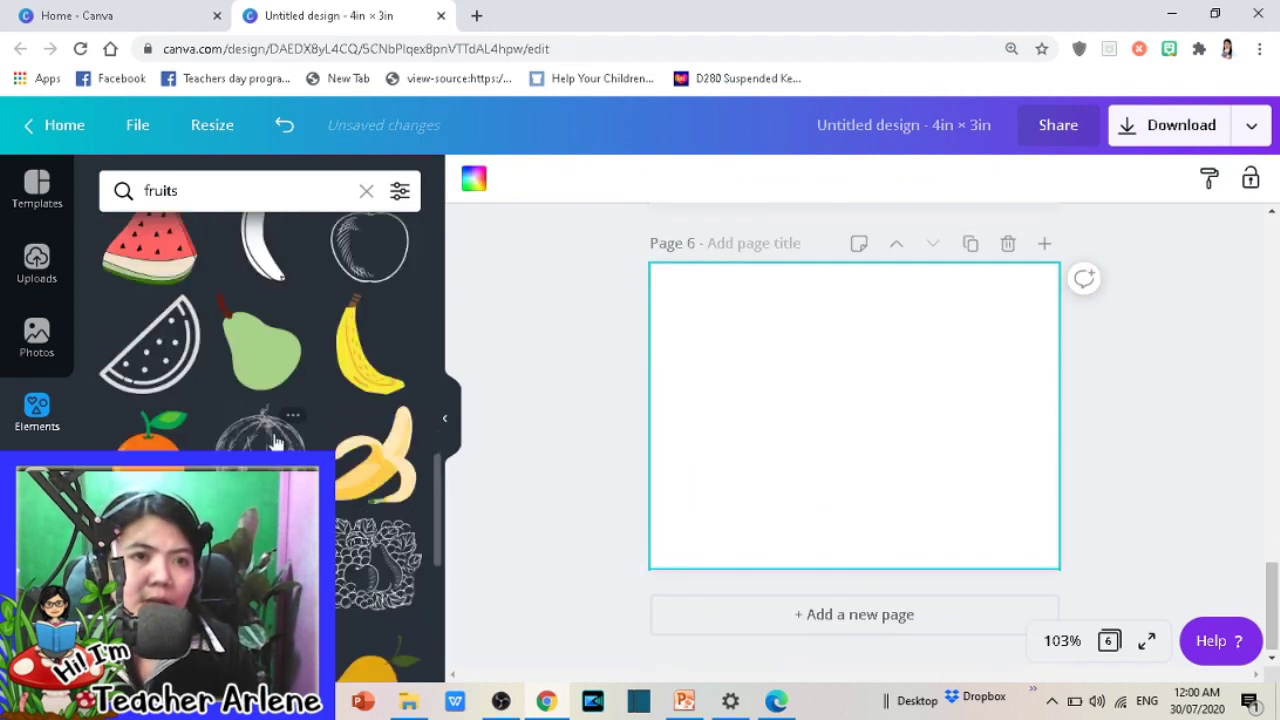
{"action": "scroll", "coordinate": [270, 440], "scroll_direction": "down", "scroll_amount": 2}
{"action": "scroll", "coordinate": [270, 440], "scroll_direction": "down", "scroll_amount": 1}
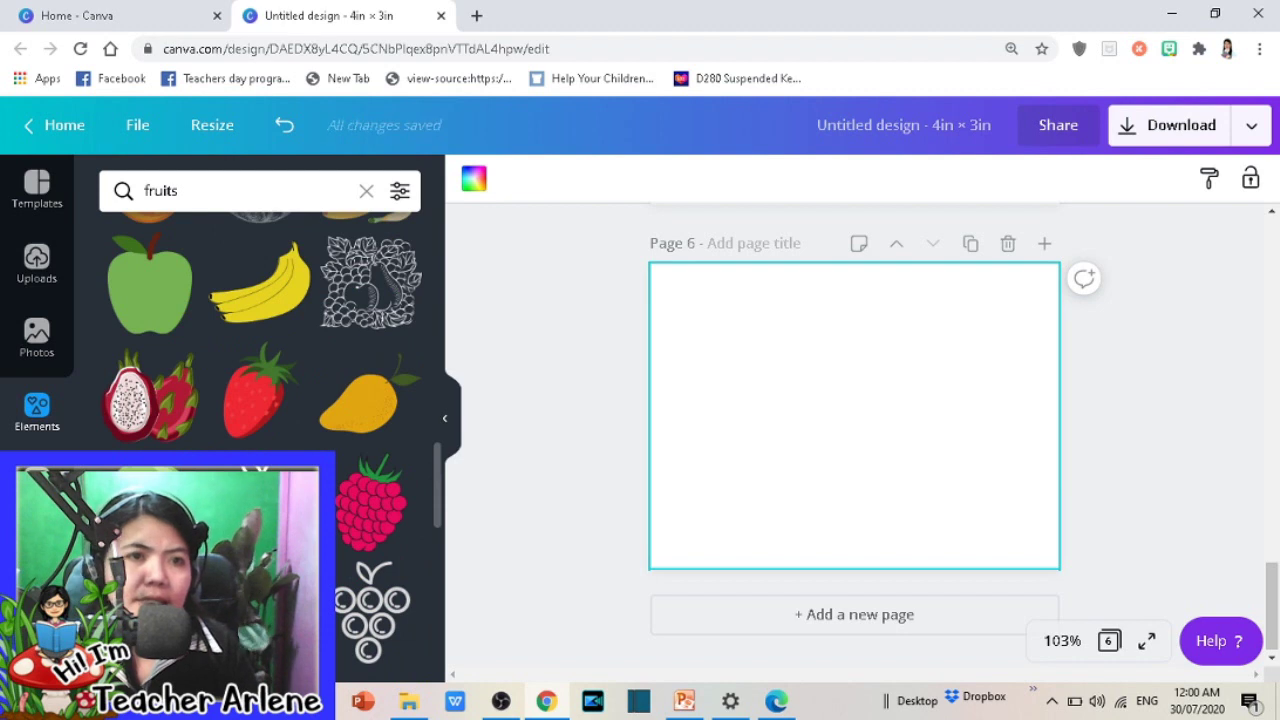
{"action": "left_click", "coordinate": [252, 428]}
{"action": "mouse_move", "coordinate": [919, 474]}
{"action": "left_mouse_down"}
{"action": "mouse_move", "coordinate": [840, 395]}
{"action": "mouse_move", "coordinate": [1014, 508]}
{"action": "left_mouse_up"}
Step: Add a blank Page 7 and scroll through the design's pages
{"action": "key", "text": "ctrl+Return"}
{"action": "scroll", "coordinate": [370, 500], "scroll_direction": "down", "scroll_amount": 5}
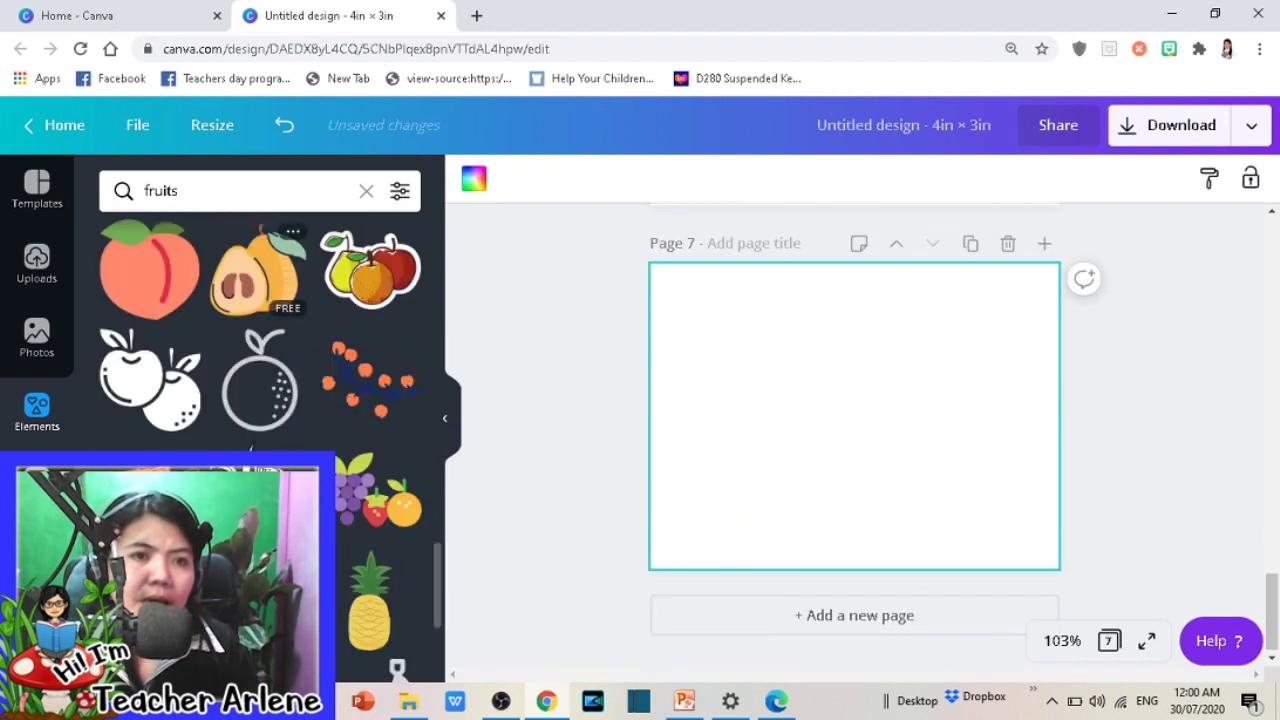
{"action": "scroll", "coordinate": [397, 660], "scroll_direction": "down", "scroll_amount": 5}
{"action": "scroll", "coordinate": [1037, 446], "scroll_direction": "up", "scroll_amount": 5}
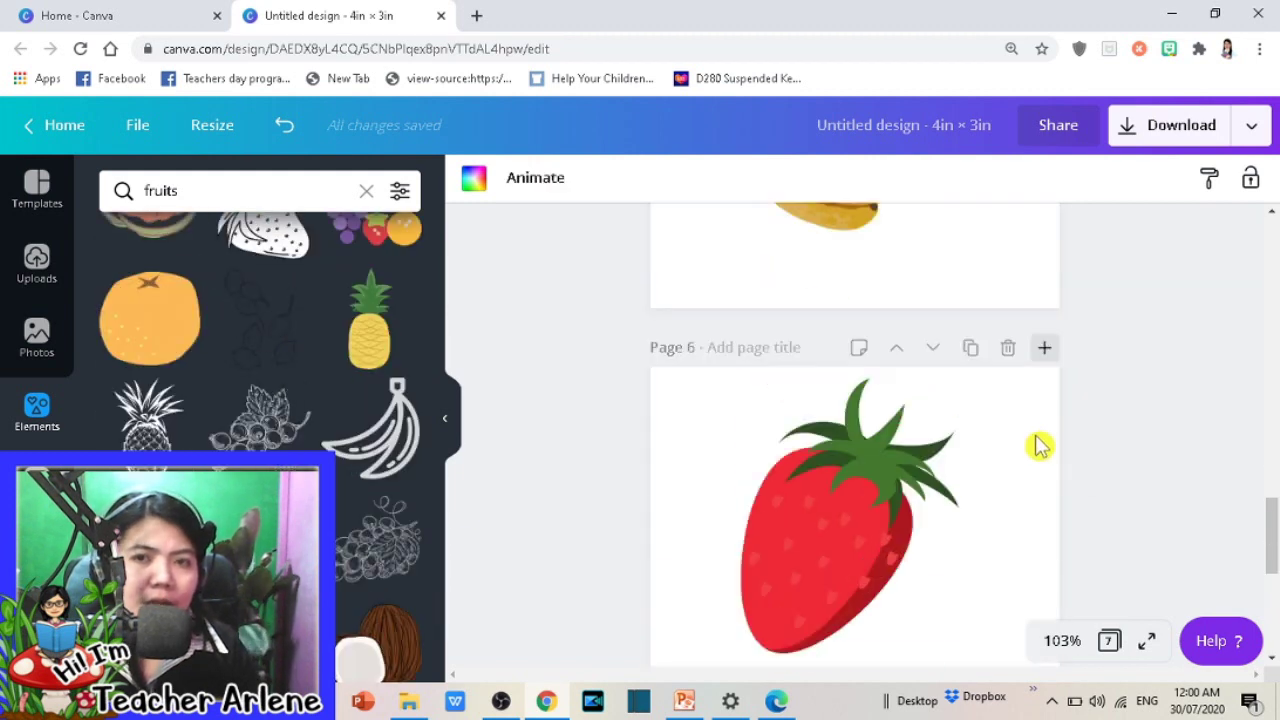
{"action": "scroll", "coordinate": [1037, 446], "scroll_direction": "up", "scroll_amount": 5}
{"action": "scroll", "coordinate": [1035, 448], "scroll_direction": "up", "scroll_amount": 4}
{"action": "scroll", "coordinate": [1035, 448], "scroll_direction": "down", "scroll_amount": 7}
{"action": "scroll", "coordinate": [1035, 448], "scroll_direction": "down", "scroll_amount": 7}
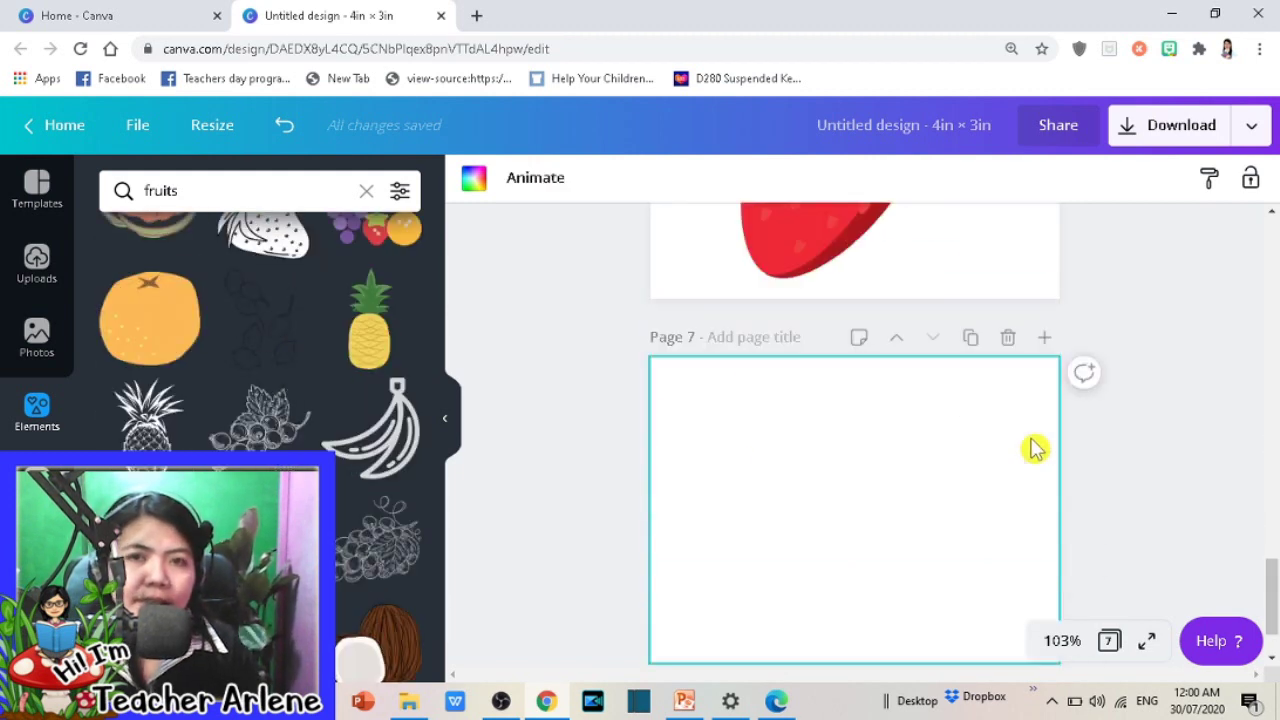
{"action": "scroll", "coordinate": [731, 520], "scroll_direction": "up", "scroll_amount": 2}
{"action": "scroll", "coordinate": [731, 520], "scroll_direction": "up", "scroll_amount": 10}
{"action": "scroll", "coordinate": [731, 520], "scroll_direction": "down", "scroll_amount": 8}
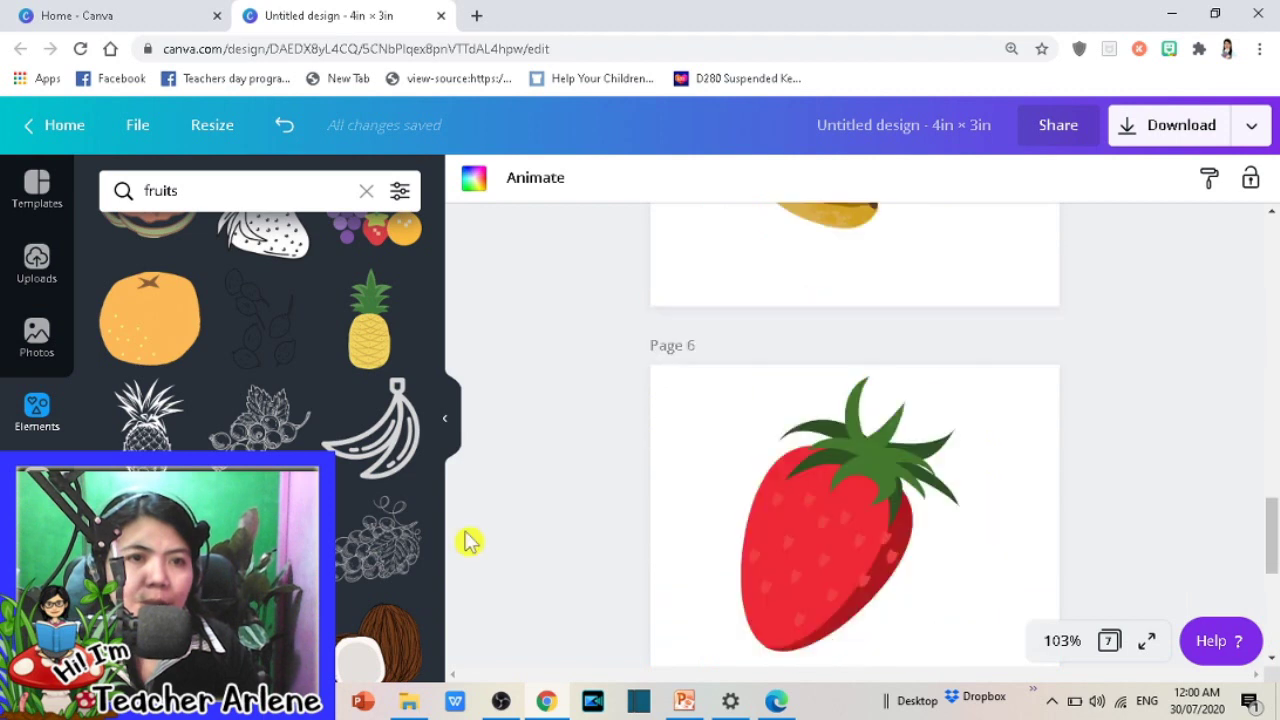
{"action": "scroll", "coordinate": [380, 540], "scroll_direction": "down", "scroll_amount": 5}
{"action": "scroll", "coordinate": [260, 420], "scroll_direction": "down", "scroll_amount": 3}
{"action": "scroll", "coordinate": [260, 420], "scroll_direction": "down", "scroll_amount": 1}
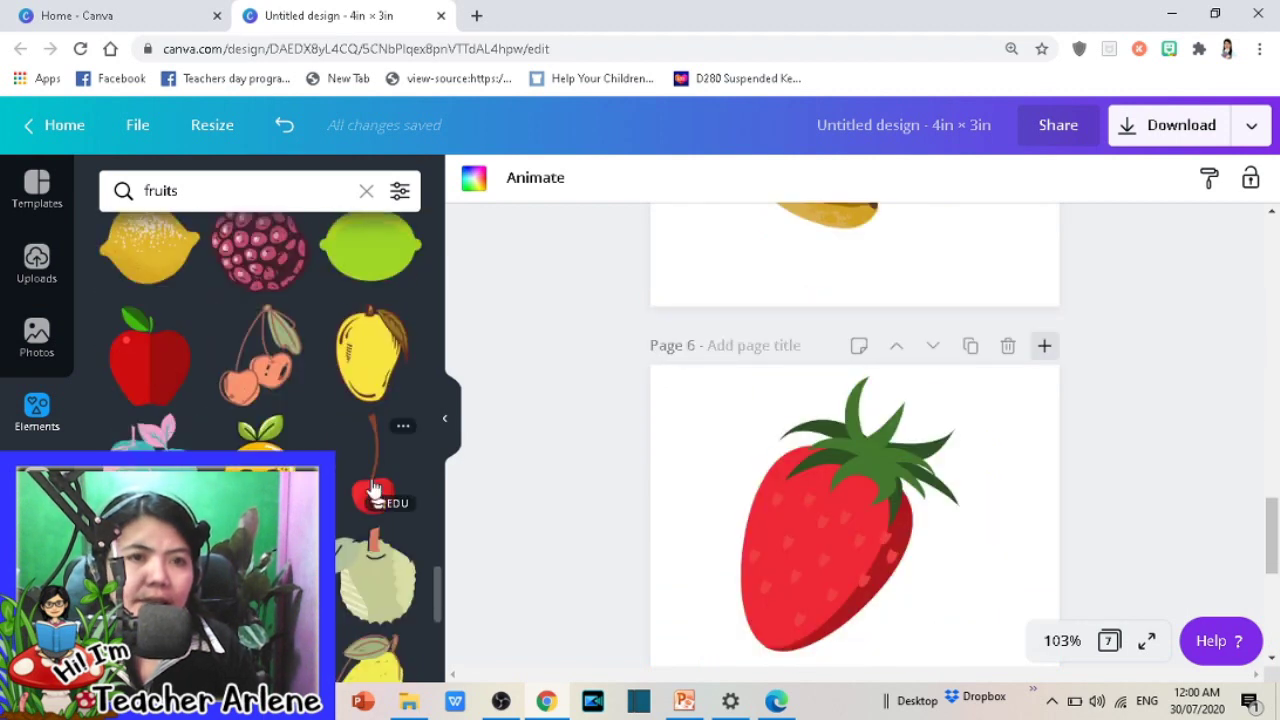
{"action": "scroll", "coordinate": [260, 430], "scroll_direction": "down", "scroll_amount": 2}
{"action": "scroll", "coordinate": [260, 430], "scroll_direction": "down", "scroll_amount": 3}
{"action": "scroll", "coordinate": [260, 430], "scroll_direction": "down", "scroll_amount": 2}
{"action": "scroll", "coordinate": [260, 430], "scroll_direction": "down", "scroll_amount": 3}
{"action": "scroll", "coordinate": [150, 400], "scroll_direction": "down", "scroll_amount": 3}
{"action": "scroll", "coordinate": [150, 400], "scroll_direction": "down", "scroll_amount": 3}
{"action": "scroll", "coordinate": [150, 400], "scroll_direction": "down", "scroll_amount": 3}
{"action": "scroll", "coordinate": [150, 400], "scroll_direction": "down", "scroll_amount": 3}
{"action": "scroll", "coordinate": [150, 400], "scroll_direction": "down", "scroll_amount": 3}
{"action": "scroll", "coordinate": [150, 400], "scroll_direction": "down", "scroll_amount": 3}
{"action": "scroll", "coordinate": [150, 400], "scroll_direction": "down", "scroll_amount": 3}
{"action": "scroll", "coordinate": [150, 400], "scroll_direction": "down", "scroll_amount": 3}
{"action": "scroll", "coordinate": [181, 443], "scroll_direction": "down", "scroll_amount": 1}
Step: Search Elements for 'vege' and add a carrot on new Page 7, enlarged to 2.5 × 2.5
{"action": "left_click", "coordinate": [216, 195]}
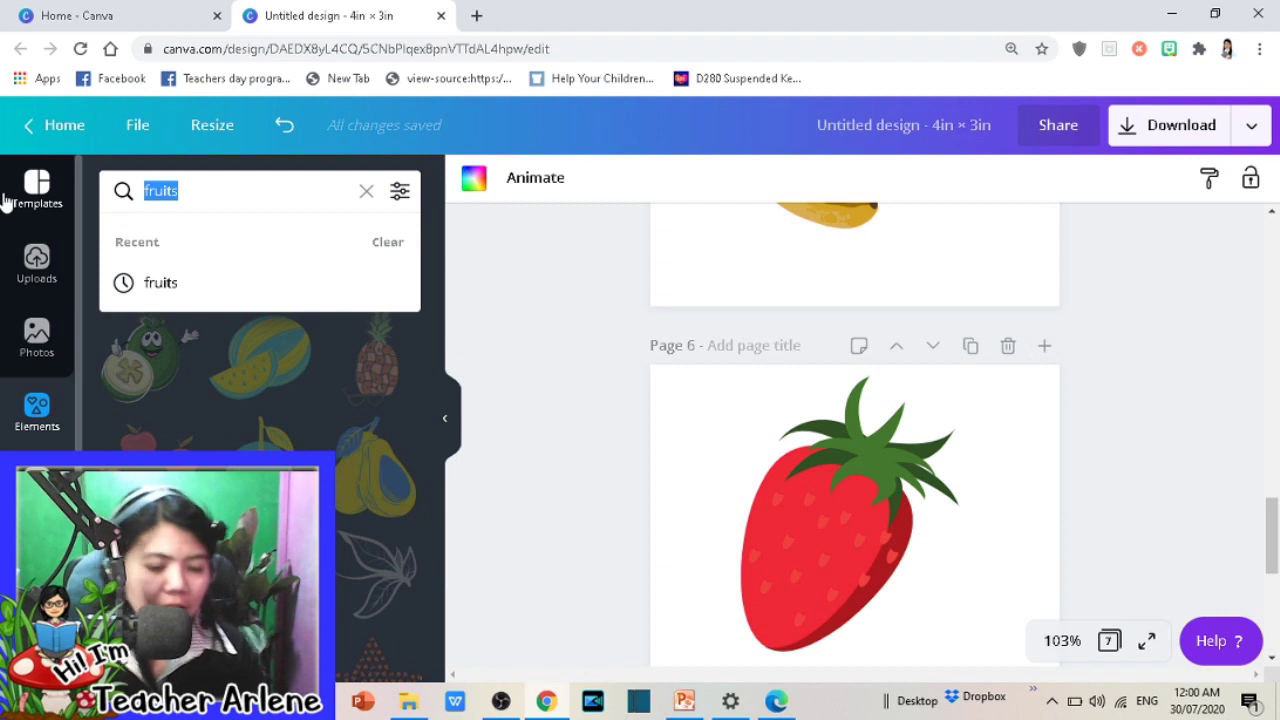
{"action": "type", "text": "vegatabl"}
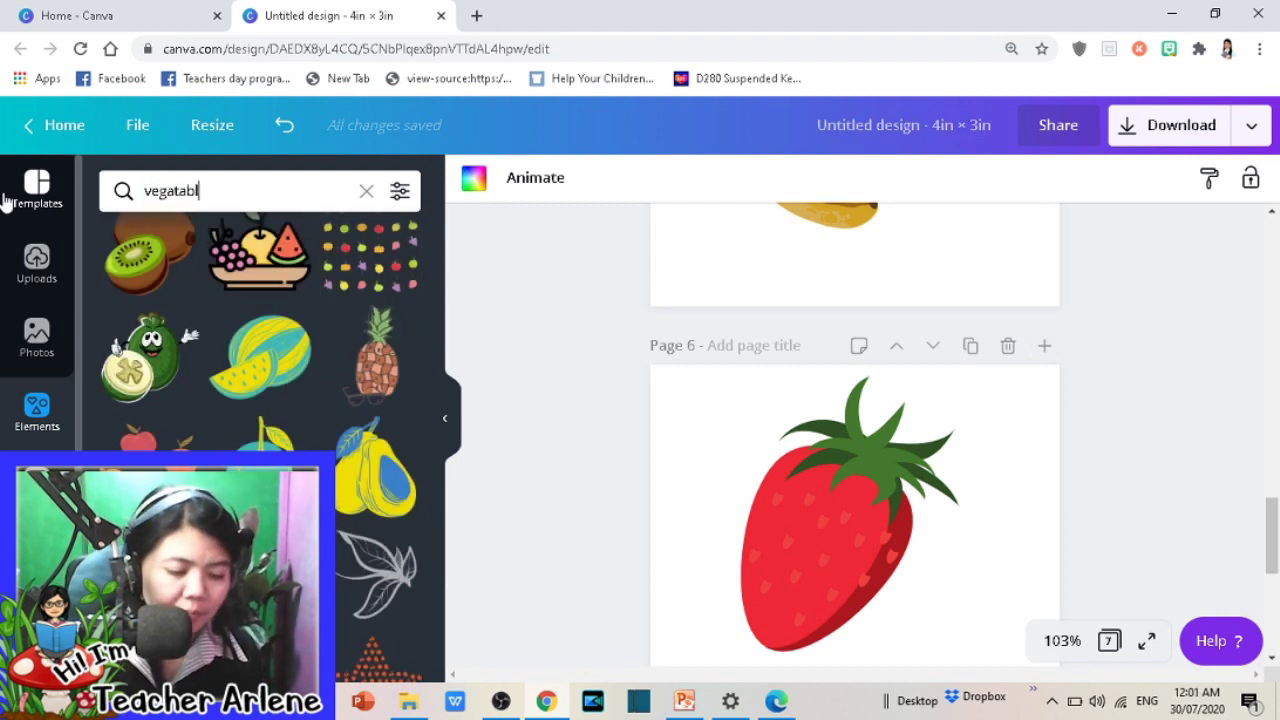
{"action": "type", "text": "e"}
{"action": "key", "text": "Return"}
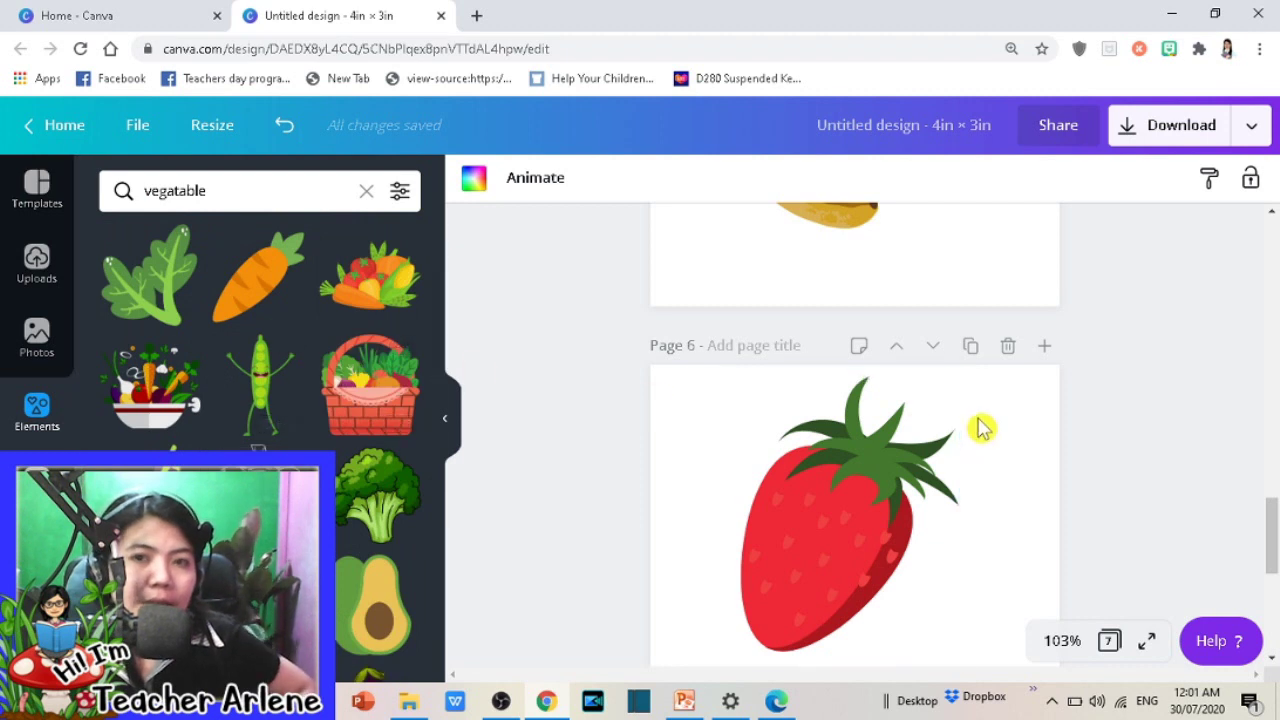
{"action": "left_click", "coordinate": [1044, 345]}
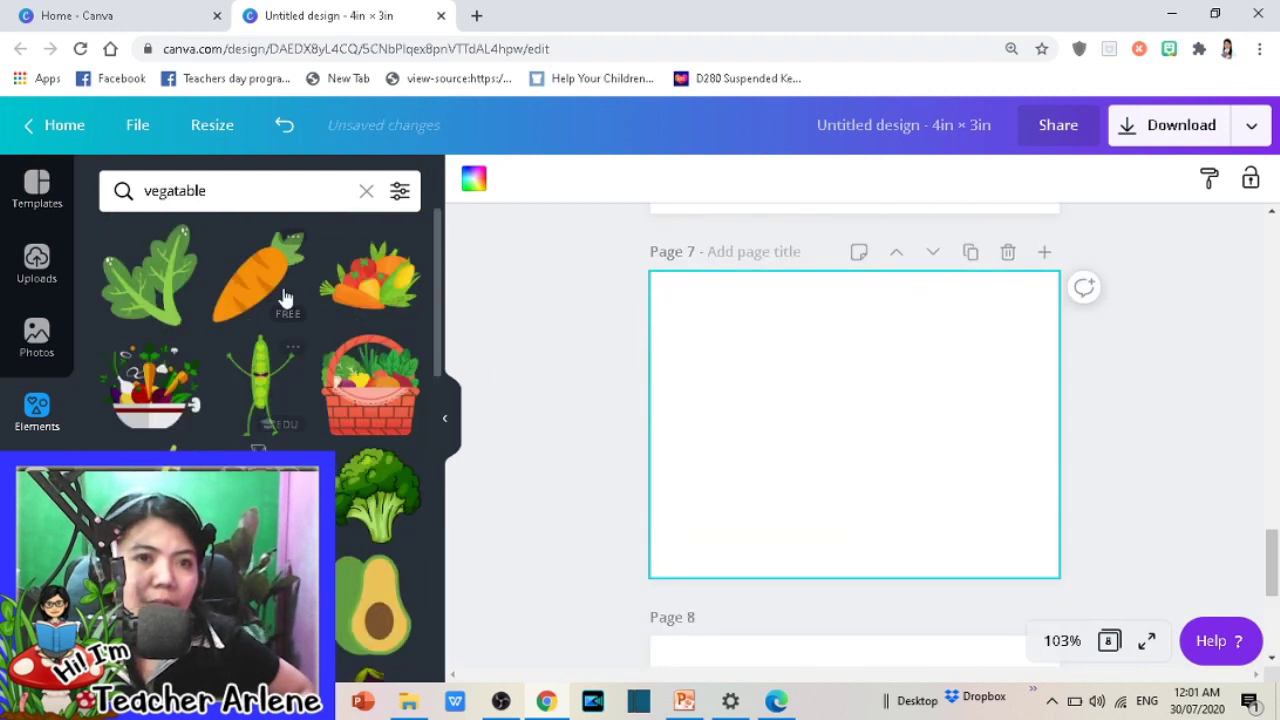
{"action": "left_click", "coordinate": [284, 297]}
{"action": "left_click_drag", "start_coordinate": [860, 430], "coordinate": [777, 490]}
{"action": "left_click_drag", "start_coordinate": [836, 423], "coordinate": [970, 290]}
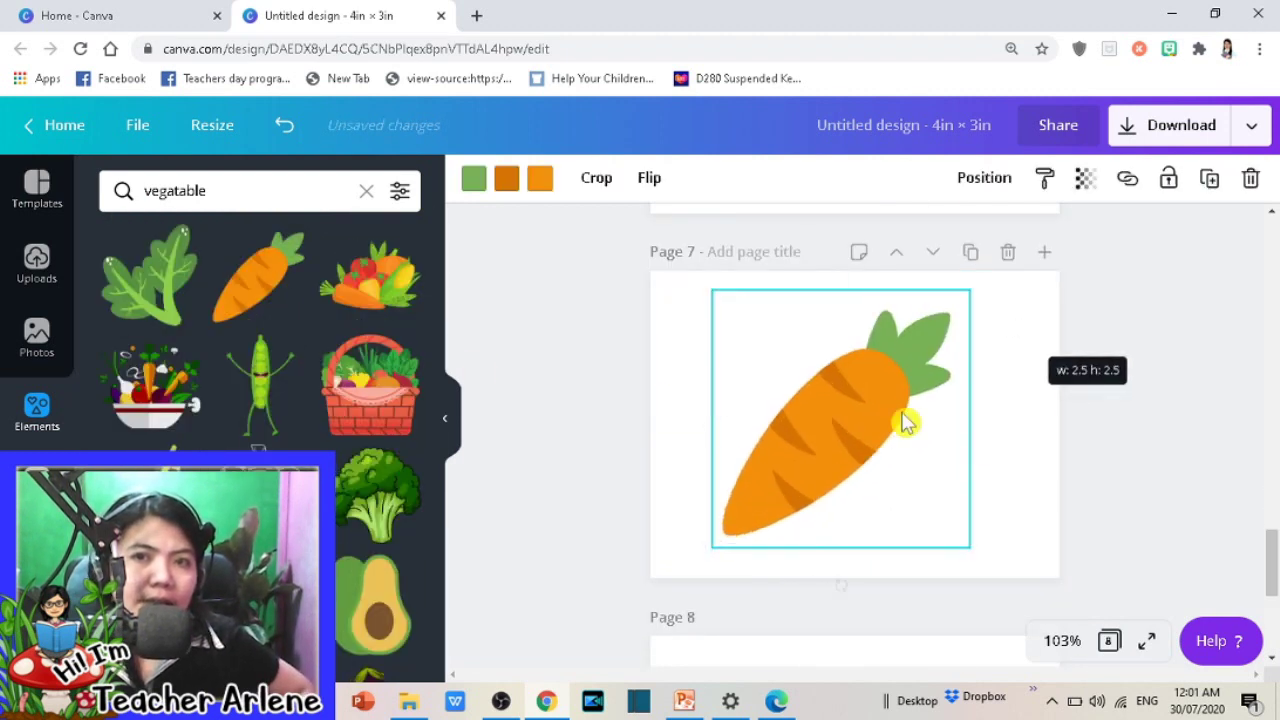
Step: Add a spinach graphic on new Page 8, moved top-left and enlarged to about 2.8 × 2.7
{"action": "left_click", "coordinate": [1044, 252]}
{"action": "left_click", "coordinate": [165, 305]}
{"action": "left_click_drag", "start_coordinate": [846, 423], "coordinate": [740, 326]}
{"action": "left_click_drag", "start_coordinate": [800, 383], "coordinate": [958, 547]}
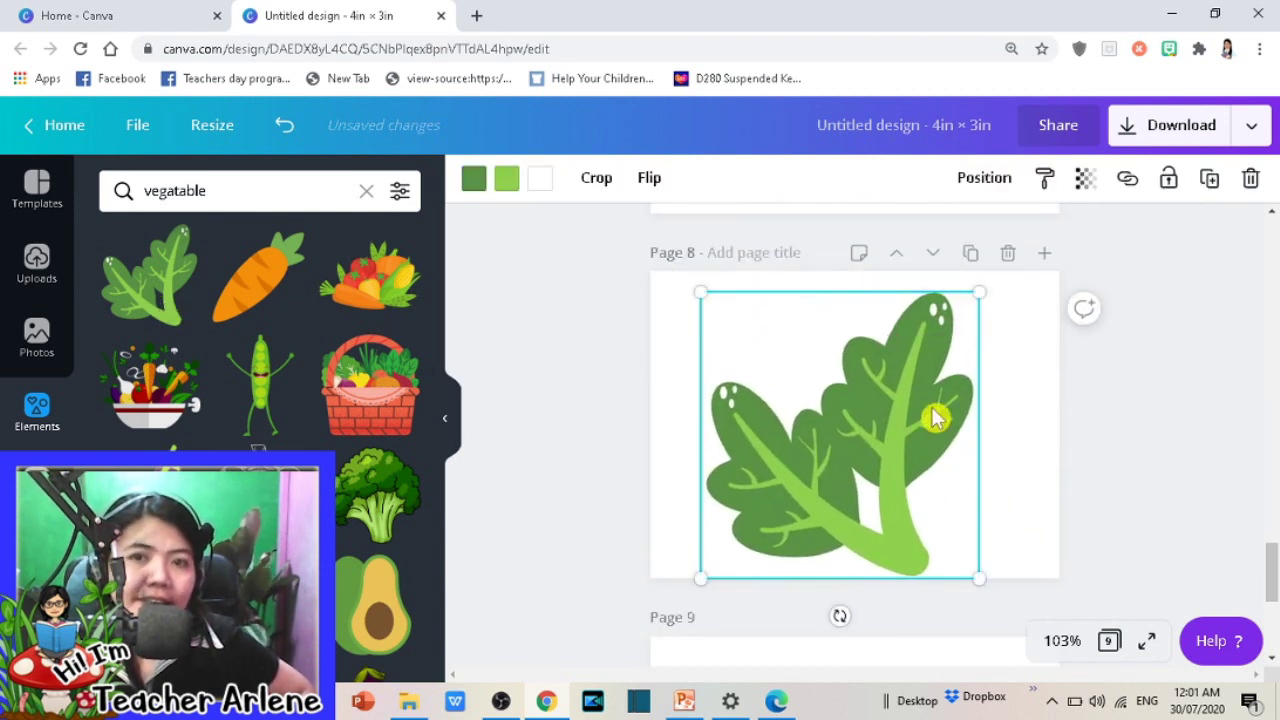
Step: Add an enlarged broccoli graphic on new Page 9
{"action": "left_click", "coordinate": [1044, 252]}
{"action": "left_click", "coordinate": [372, 512]}
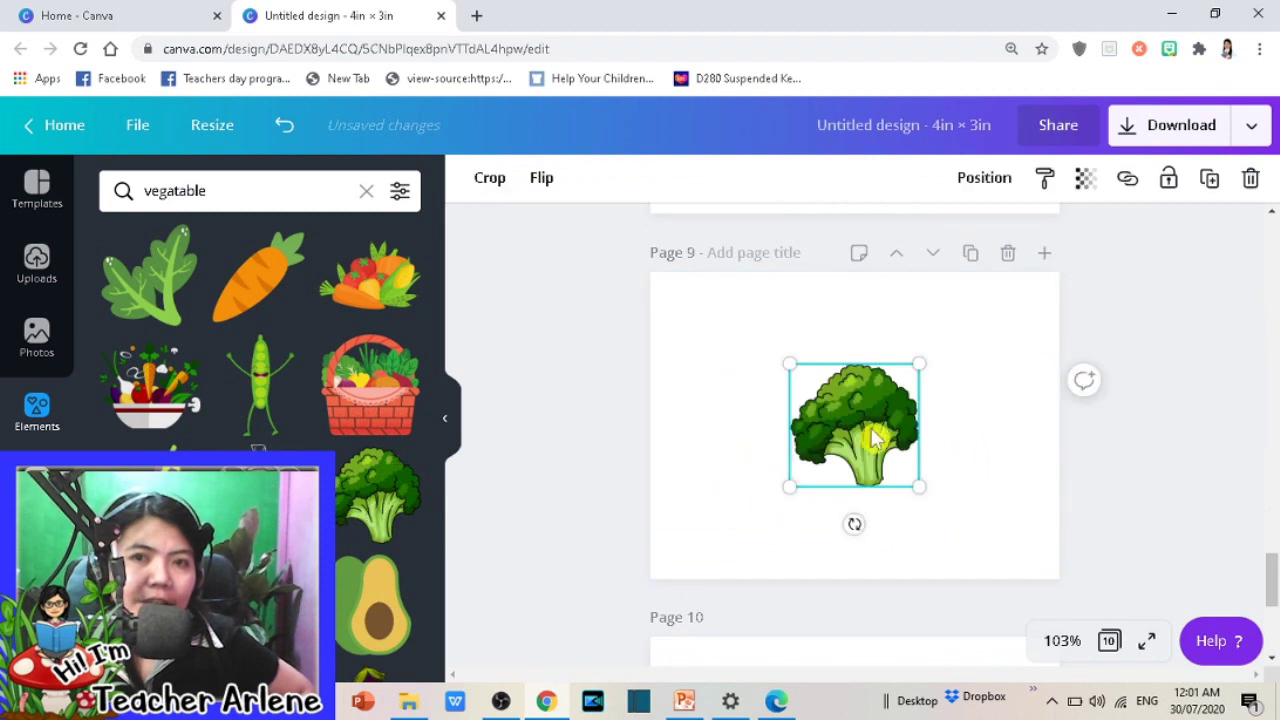
{"action": "left_click_drag", "start_coordinate": [923, 488], "coordinate": [837, 427]}
{"action": "left_click_drag", "start_coordinate": [912, 475], "coordinate": [988, 540]}
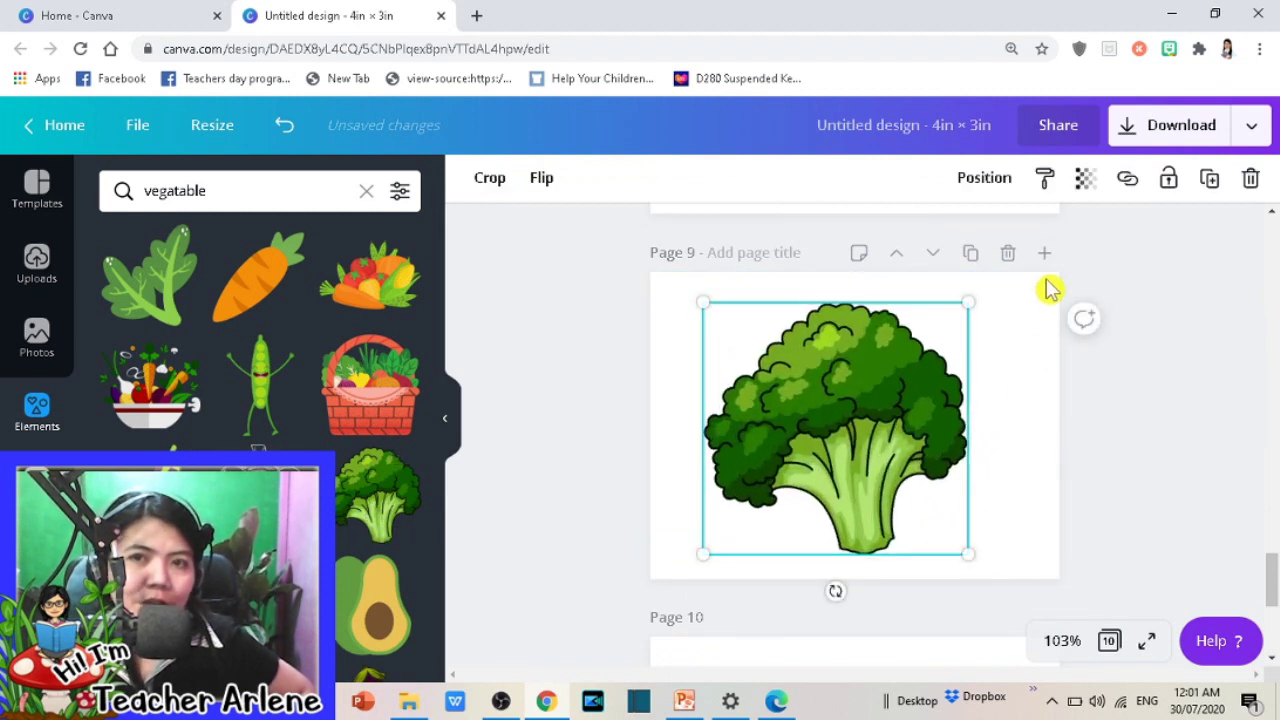
Step: Add eggplant graphics on new Pages 10 and 11, positioning and enlarging them
{"action": "left_click", "coordinate": [1044, 252]}
{"action": "scroll", "coordinate": [260, 400], "scroll_direction": "down", "scroll_amount": 1}
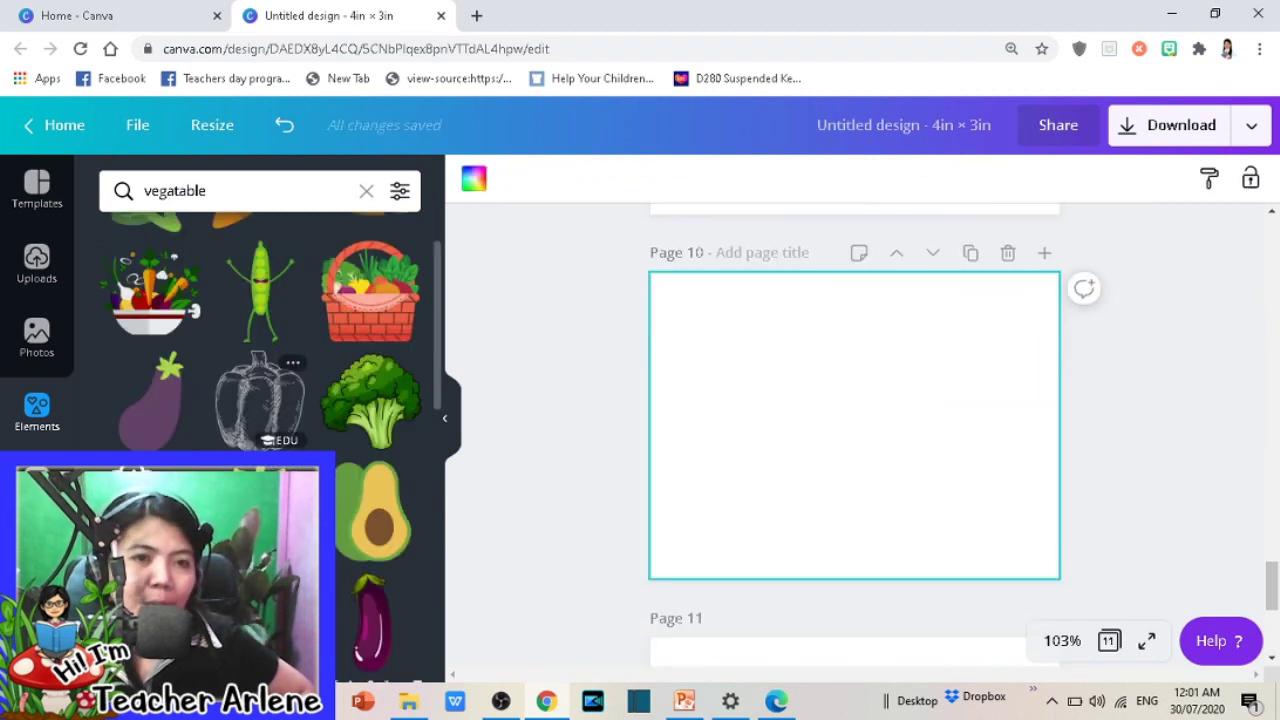
{"action": "left_click", "coordinate": [157, 397]}
{"action": "mouse_move", "coordinate": [887, 402]}
{"action": "left_mouse_down"}
{"action": "mouse_move", "coordinate": [788, 477]}
{"action": "mouse_move", "coordinate": [1006, 337]}
{"action": "left_mouse_up"}
{"action": "key", "text": "ctrl+Return"}
{"action": "scroll", "coordinate": [342, 480], "scroll_direction": "down", "scroll_amount": 3}
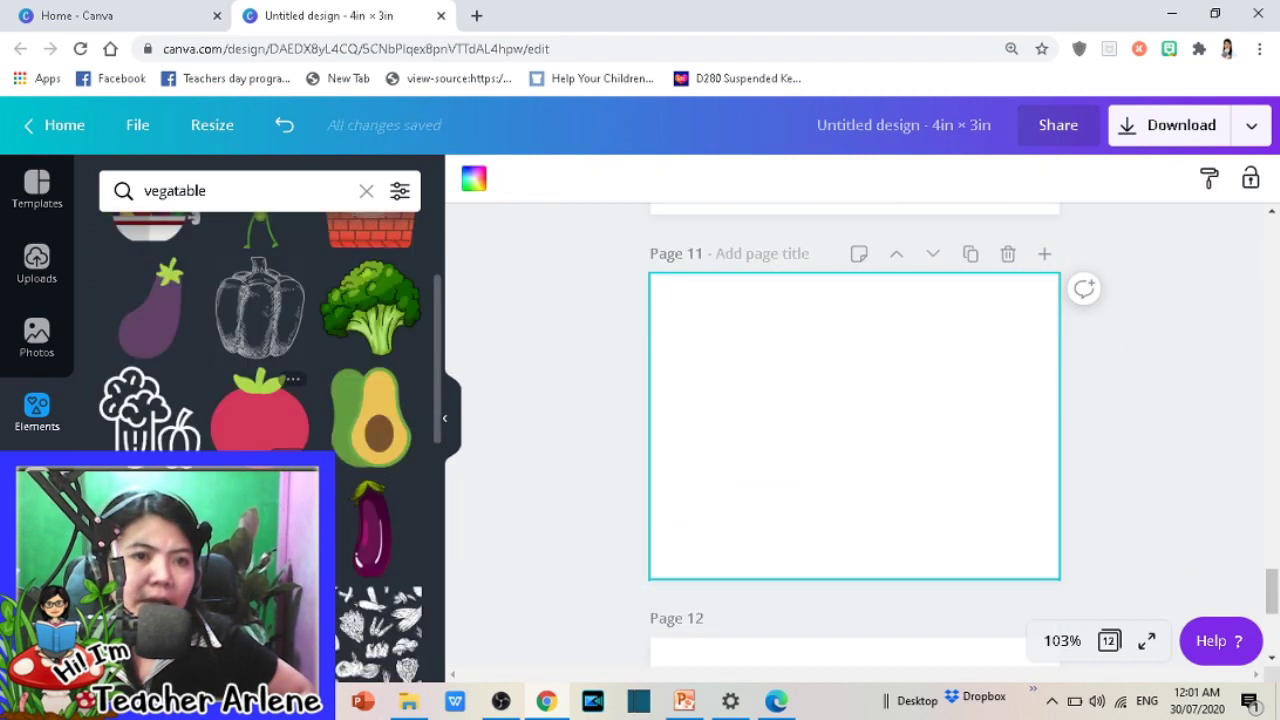
{"action": "left_click", "coordinate": [370, 340]}
{"action": "left_click_drag", "start_coordinate": [851, 425], "coordinate": [761, 362]}
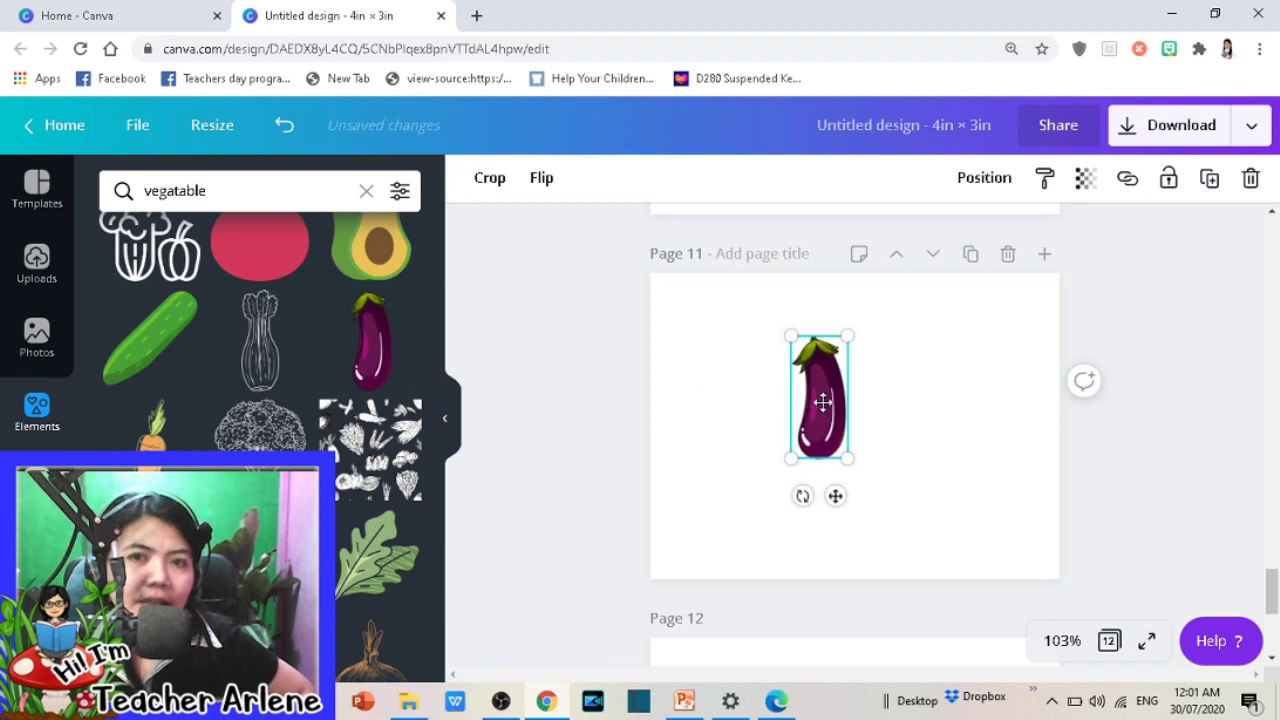
{"action": "mouse_move", "coordinate": [792, 428]}
{"action": "left_mouse_down"}
{"action": "mouse_move", "coordinate": [880, 523]}
{"action": "mouse_move", "coordinate": [880, 423]}
{"action": "left_mouse_up"}
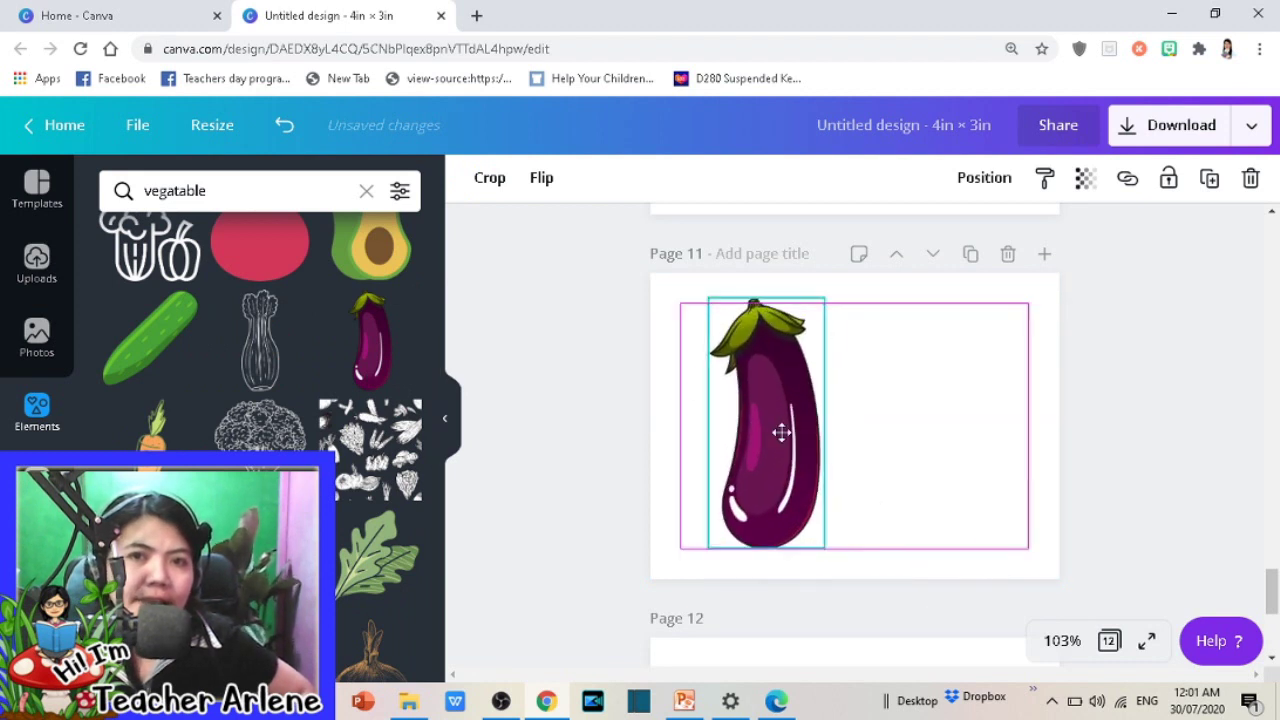
Step: Add a carrot on new Page 12, moved lower-left and enlarged
{"action": "left_click", "coordinate": [1044, 253]}
{"action": "scroll", "coordinate": [260, 400], "scroll_direction": "down", "scroll_amount": 3}
{"action": "scroll", "coordinate": [260, 400], "scroll_direction": "down", "scroll_amount": 2}
{"action": "scroll", "coordinate": [345, 500], "scroll_direction": "down", "scroll_amount": 2}
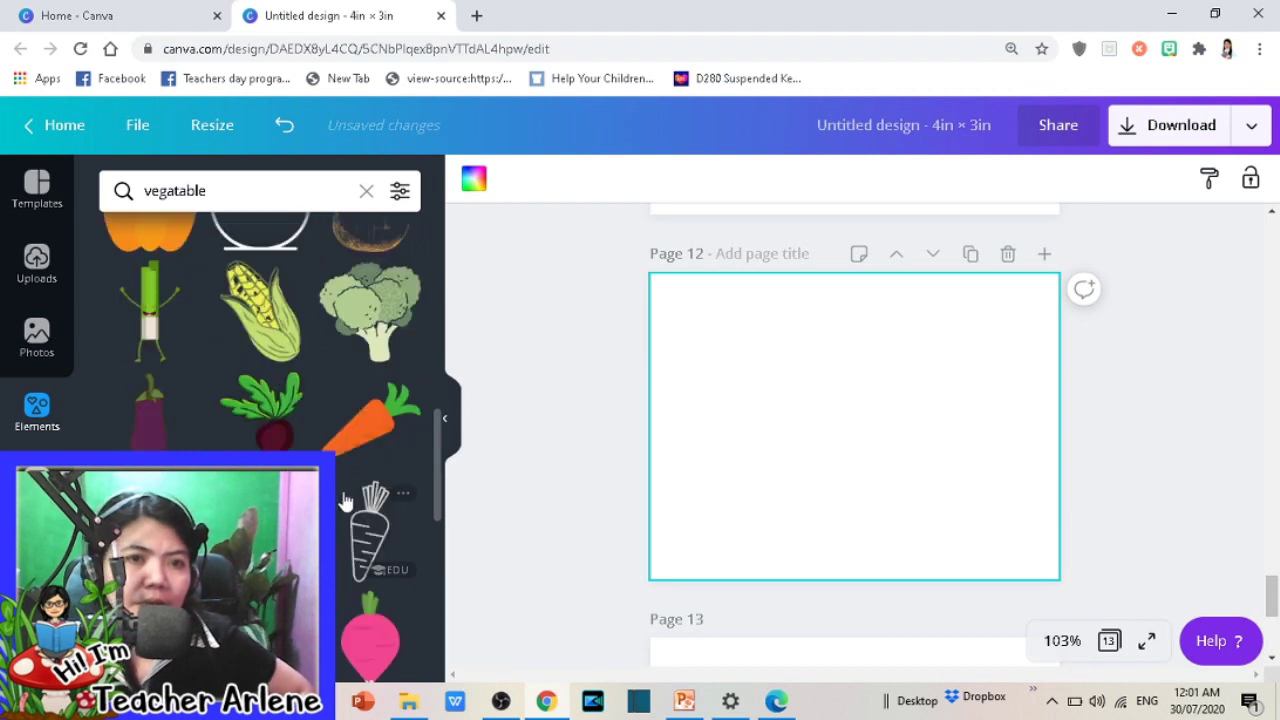
{"action": "left_click", "coordinate": [395, 443]}
{"action": "left_click_drag", "start_coordinate": [834, 449], "coordinate": [734, 503]}
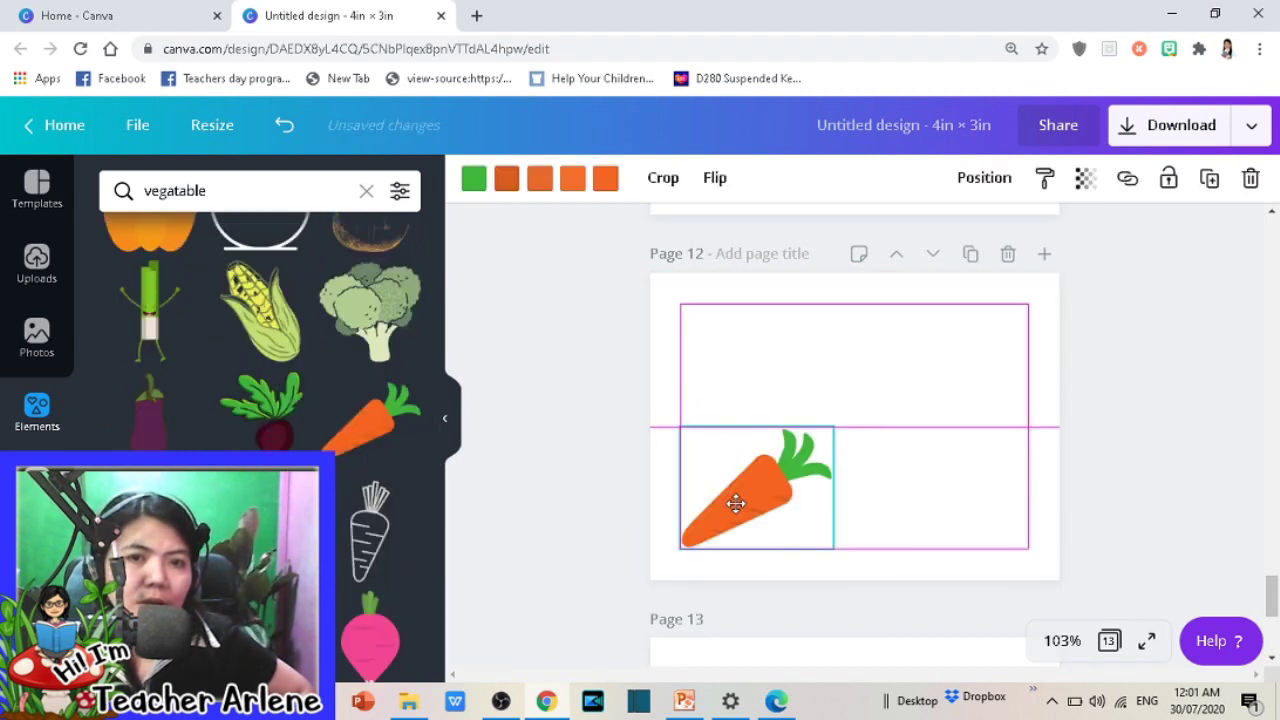
{"action": "left_click_drag", "start_coordinate": [834, 429], "coordinate": [1034, 311]}
Step: Replace the carrot on Page 7 with an enlarged white radish
{"action": "scroll", "coordinate": [1005, 416], "scroll_direction": "up", "scroll_amount": 5}
{"action": "scroll", "coordinate": [966, 458], "scroll_direction": "up", "scroll_amount": 5}
{"action": "scroll", "coordinate": [868, 494], "scroll_direction": "up", "scroll_amount": 6}
{"action": "left_click", "coordinate": [868, 494]}
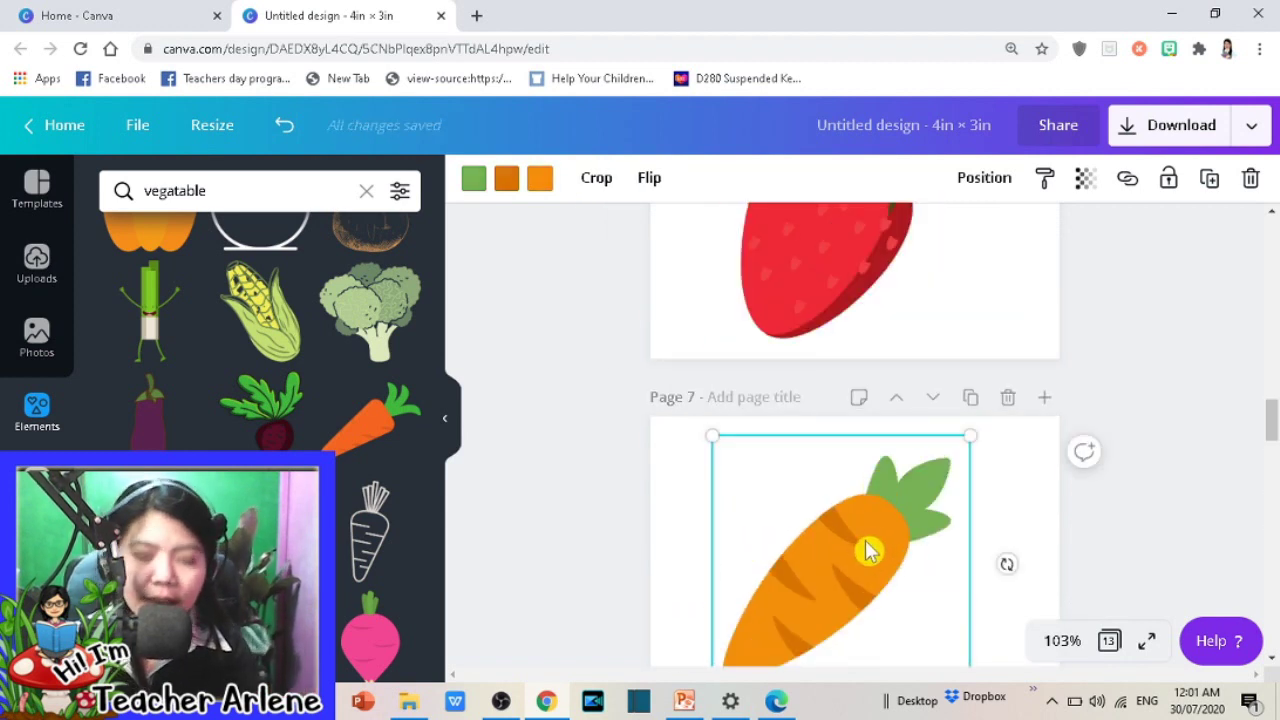
{"action": "key", "text": "Delete"}
{"action": "scroll", "coordinate": [265, 380], "scroll_direction": "down", "scroll_amount": 2}
{"action": "scroll", "coordinate": [265, 380], "scroll_direction": "down", "scroll_amount": 2}
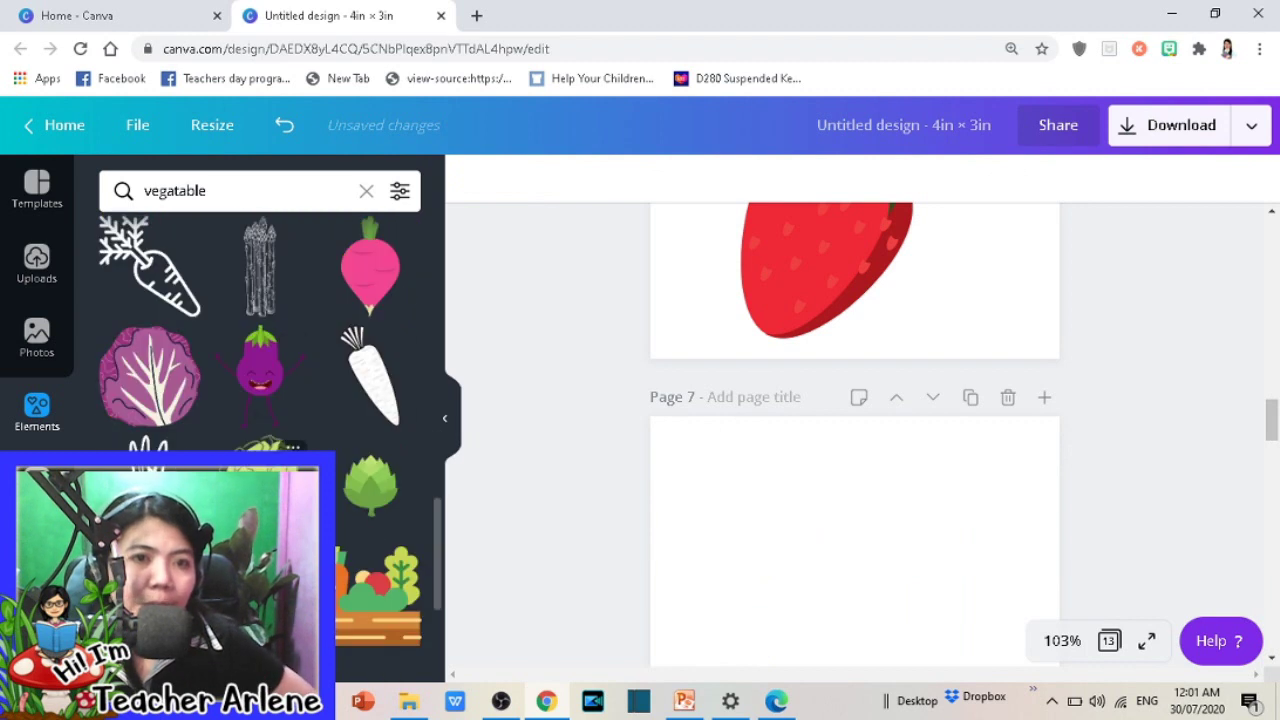
{"action": "left_click_drag", "start_coordinate": [372, 378], "coordinate": [780, 443]}
{"action": "left_click_drag", "start_coordinate": [814, 551], "coordinate": [958, 604]}
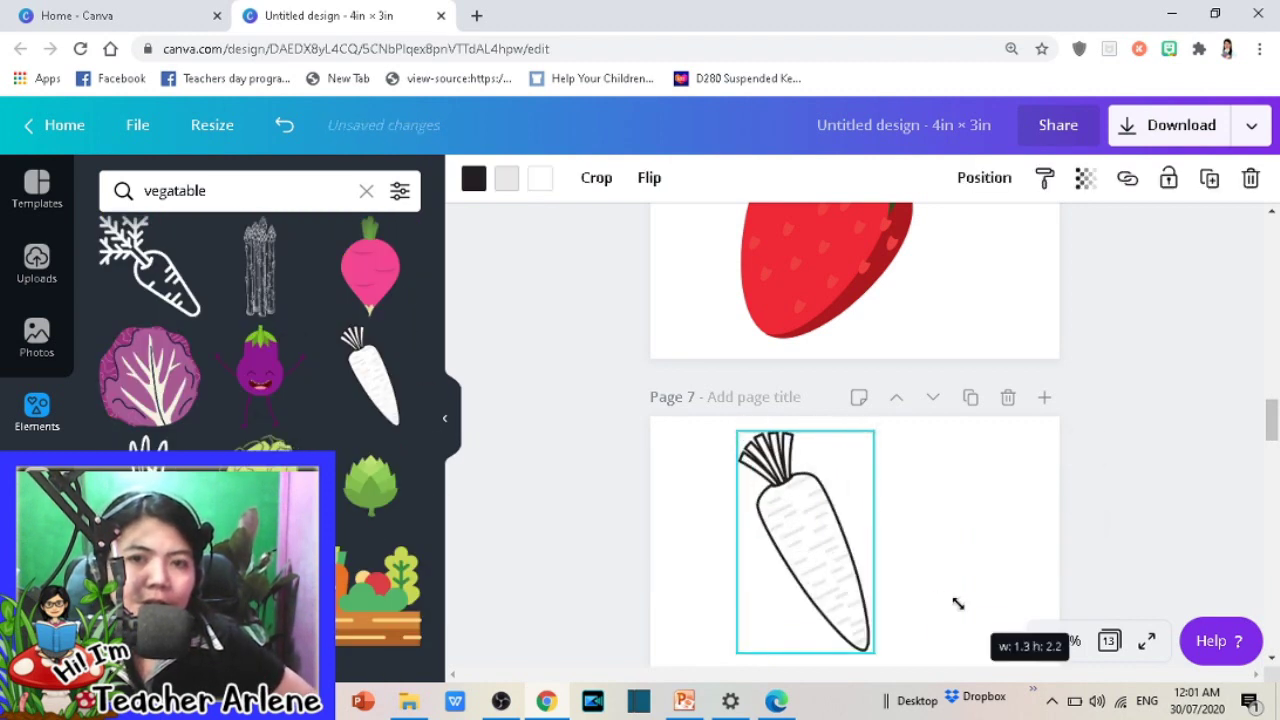
Step: Add a lettuce graphic on Page 13, centred and enlarged
{"action": "scroll", "coordinate": [371, 537], "scroll_direction": "down", "scroll_amount": 2}
{"action": "scroll", "coordinate": [371, 537], "scroll_direction": "down", "scroll_amount": 2}
{"action": "scroll", "coordinate": [371, 537], "scroll_direction": "up", "scroll_amount": 1}
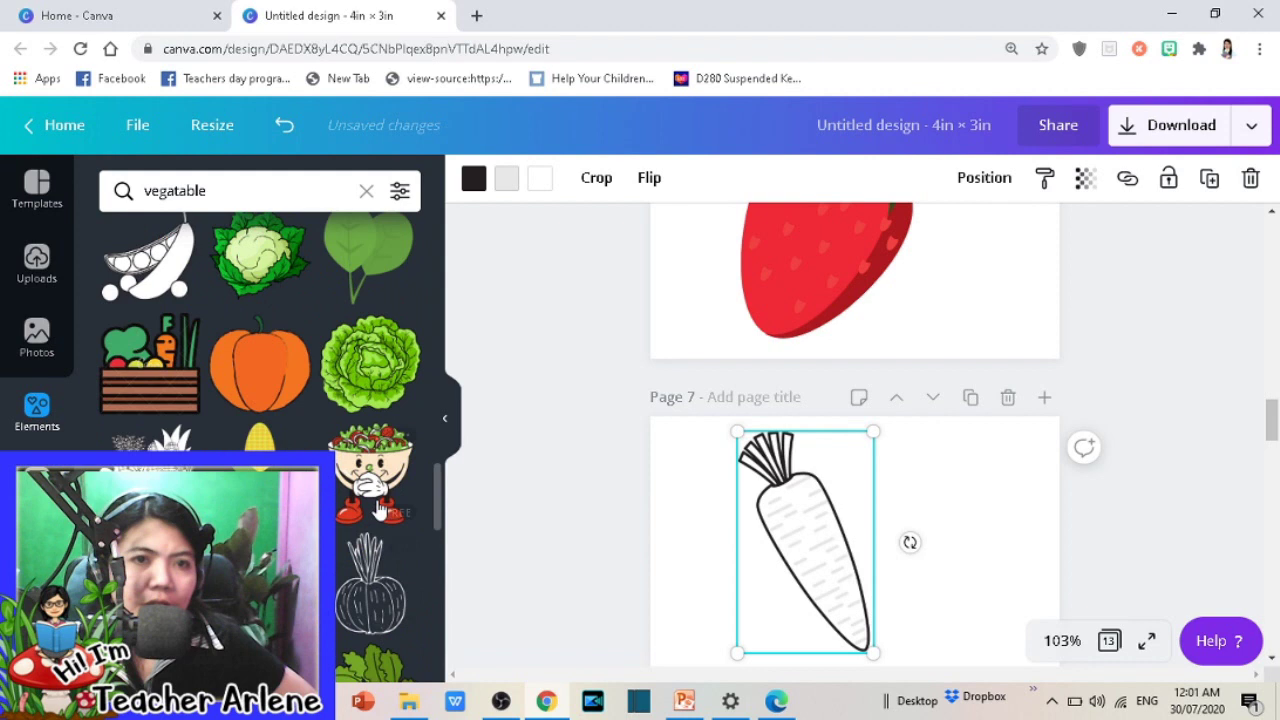
{"action": "scroll", "coordinate": [1043, 393], "scroll_direction": "down", "scroll_amount": 3}
{"action": "scroll", "coordinate": [1043, 393], "scroll_direction": "down", "scroll_amount": 10}
{"action": "scroll", "coordinate": [966, 449], "scroll_direction": "down", "scroll_amount": 8}
{"action": "scroll", "coordinate": [966, 449], "scroll_direction": "up", "scroll_amount": 1}
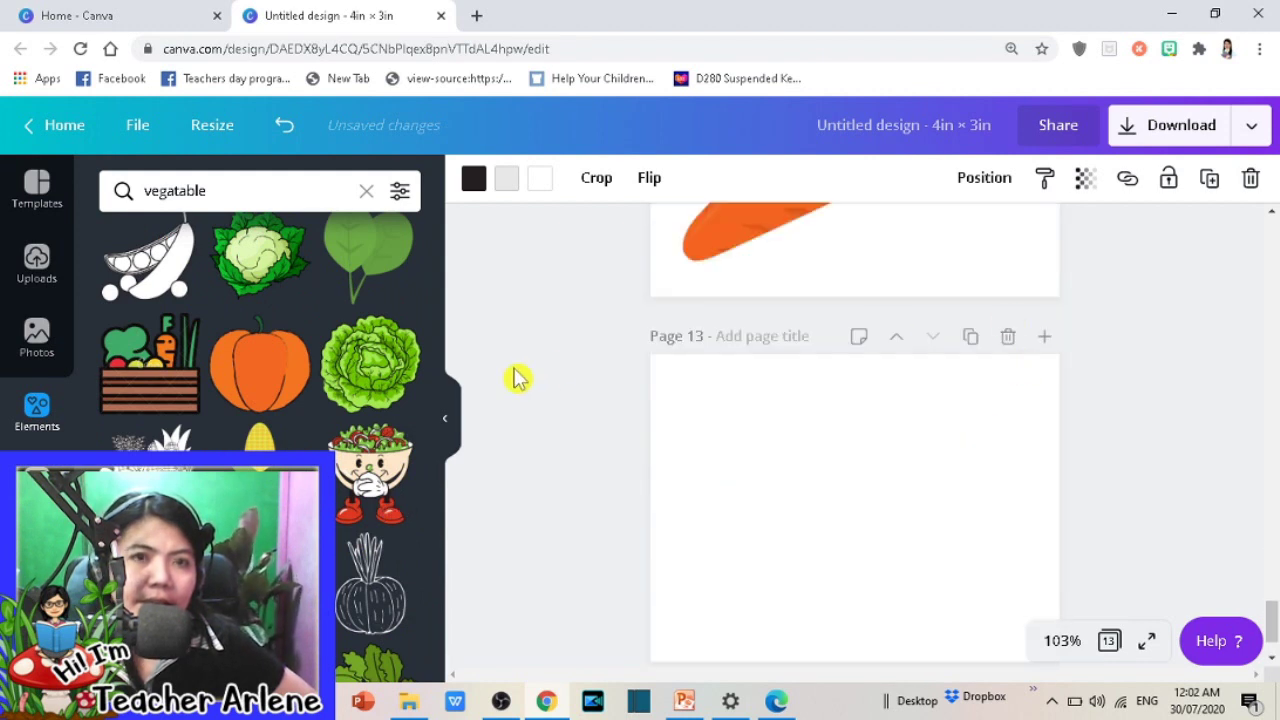
{"action": "left_click", "coordinate": [370, 365]}
{"action": "left_click_drag", "start_coordinate": [882, 480], "coordinate": [828, 439]}
{"action": "left_click_drag", "start_coordinate": [866, 529], "coordinate": [1034, 600]}
{"action": "left_click_drag", "start_coordinate": [915, 535], "coordinate": [917, 527]}
{"action": "left_click_drag", "start_coordinate": [975, 630], "coordinate": [1020, 540]}
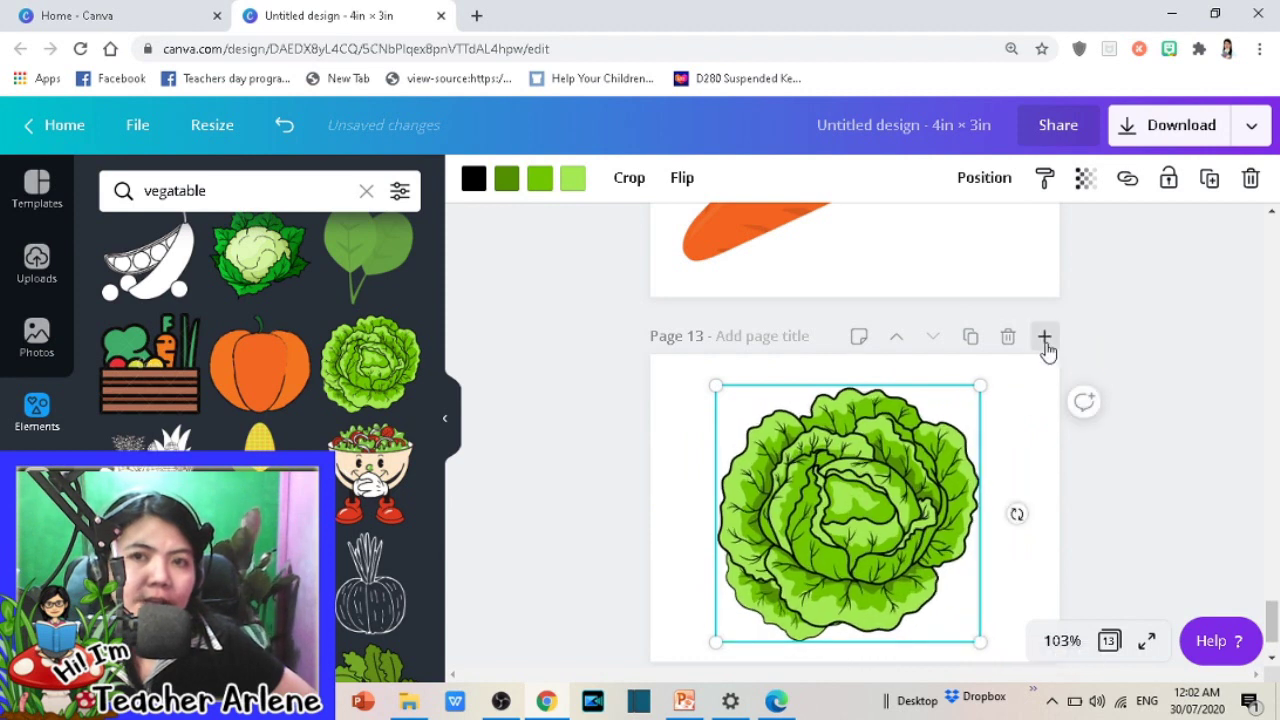
Step: Add a pumpkin on new Page 14, resize it, then delete it
{"action": "left_click", "coordinate": [1044, 340]}
{"action": "scroll", "coordinate": [300, 400], "scroll_direction": "down", "scroll_amount": 3}
{"action": "scroll", "coordinate": [300, 400], "scroll_direction": "up", "scroll_amount": 2}
{"action": "left_click", "coordinate": [265, 280]}
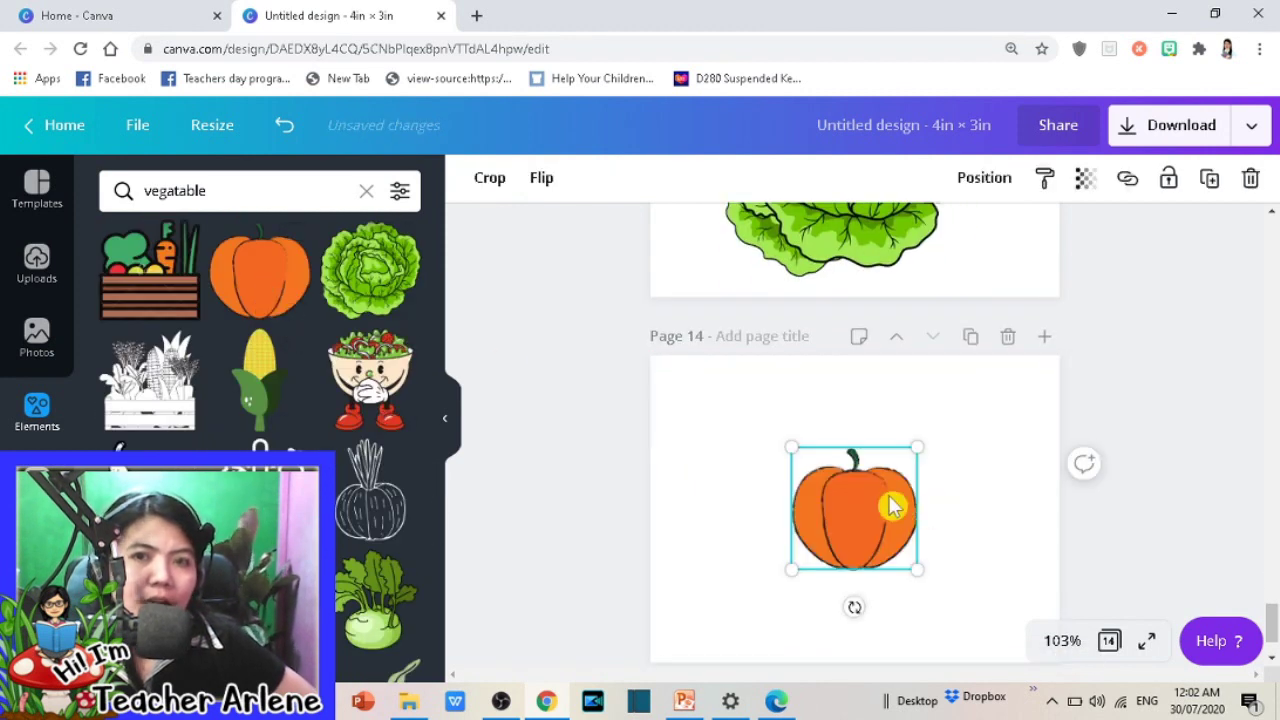
{"action": "left_click_drag", "start_coordinate": [893, 507], "coordinate": [789, 439]}
{"action": "left_click_drag", "start_coordinate": [818, 500], "coordinate": [940, 618]}
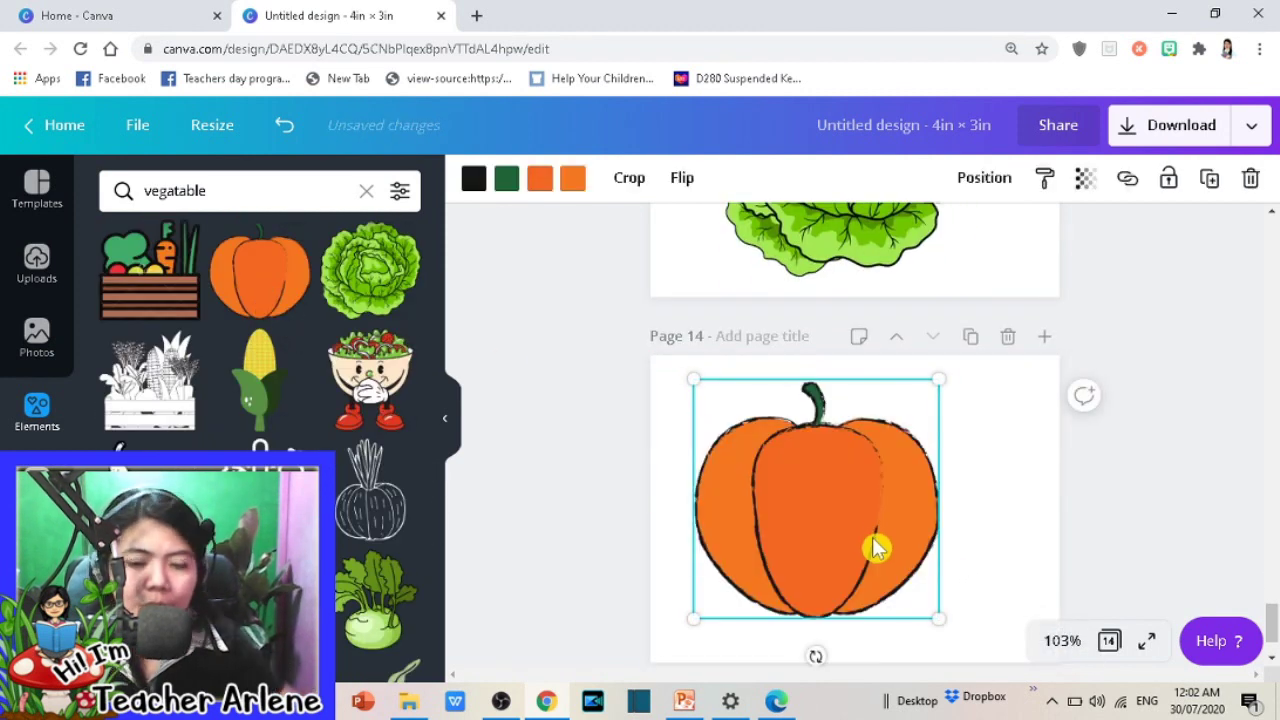
{"action": "key", "text": "Delete"}
Step: Put a different orange pumpkin on Page 14, enlarged to about 2.5 × 2.2
{"action": "scroll", "coordinate": [337, 543], "scroll_direction": "down", "scroll_amount": 3}
{"action": "scroll", "coordinate": [337, 543], "scroll_direction": "down", "scroll_amount": 3}
{"action": "scroll", "coordinate": [337, 543], "scroll_direction": "down", "scroll_amount": 3}
{"action": "scroll", "coordinate": [337, 543], "scroll_direction": "down", "scroll_amount": 3}
{"action": "scroll", "coordinate": [338, 508], "scroll_direction": "up", "scroll_amount": 2}
{"action": "scroll", "coordinate": [350, 477], "scroll_direction": "down", "scroll_amount": 3}
{"action": "scroll", "coordinate": [350, 477], "scroll_direction": "up", "scroll_amount": 3}
{"action": "scroll", "coordinate": [350, 477], "scroll_direction": "down", "scroll_amount": 3}
{"action": "scroll", "coordinate": [350, 477], "scroll_direction": "down", "scroll_amount": 2}
{"action": "scroll", "coordinate": [350, 477], "scroll_direction": "down", "scroll_amount": 2}
{"action": "scroll", "coordinate": [350, 477], "scroll_direction": "down", "scroll_amount": 2}
{"action": "scroll", "coordinate": [350, 477], "scroll_direction": "down", "scroll_amount": 2}
{"action": "scroll", "coordinate": [350, 477], "scroll_direction": "down", "scroll_amount": 2}
{"action": "scroll", "coordinate": [370, 420], "scroll_direction": "down", "scroll_amount": 2}
{"action": "scroll", "coordinate": [370, 420], "scroll_direction": "down", "scroll_amount": 3}
{"action": "left_click", "coordinate": [370, 410]}
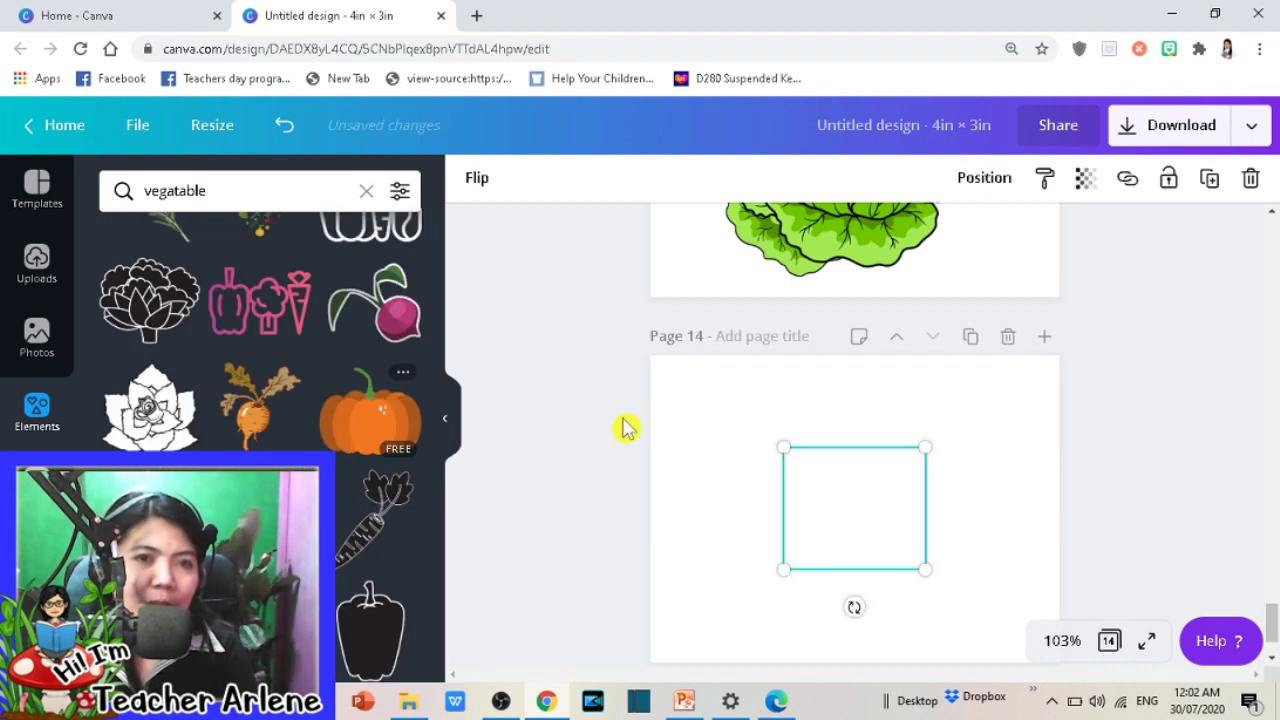
{"action": "left_click_drag", "start_coordinate": [857, 521], "coordinate": [998, 592]}
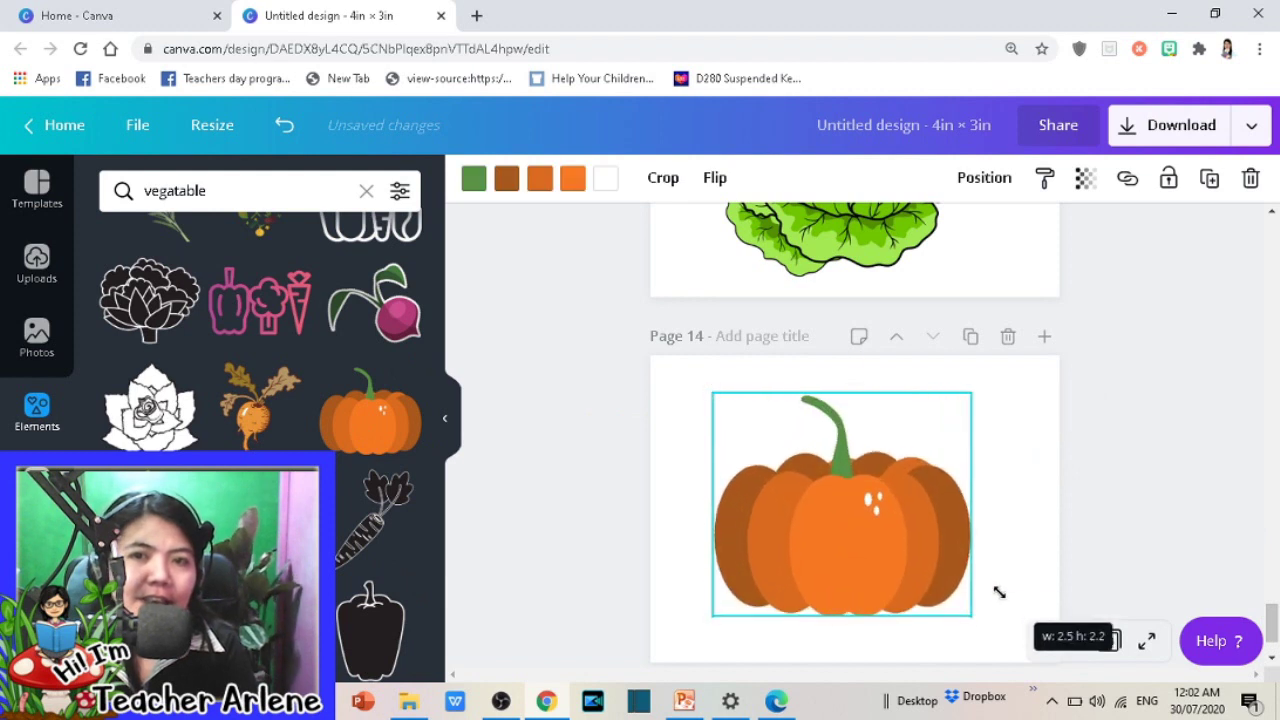
{"action": "scroll", "coordinate": [260, 440], "scroll_direction": "down", "scroll_amount": 3}
{"action": "scroll", "coordinate": [260, 440], "scroll_direction": "down", "scroll_amount": 3}
{"action": "scroll", "coordinate": [260, 440], "scroll_direction": "down", "scroll_amount": 3}
{"action": "scroll", "coordinate": [260, 440], "scroll_direction": "down", "scroll_amount": 3}
{"action": "scroll", "coordinate": [260, 400], "scroll_direction": "down", "scroll_amount": 3}
{"action": "scroll", "coordinate": [260, 400], "scroll_direction": "down", "scroll_amount": 3}
{"action": "scroll", "coordinate": [260, 400], "scroll_direction": "down", "scroll_amount": 3}
{"action": "scroll", "coordinate": [260, 400], "scroll_direction": "down", "scroll_amount": 3}
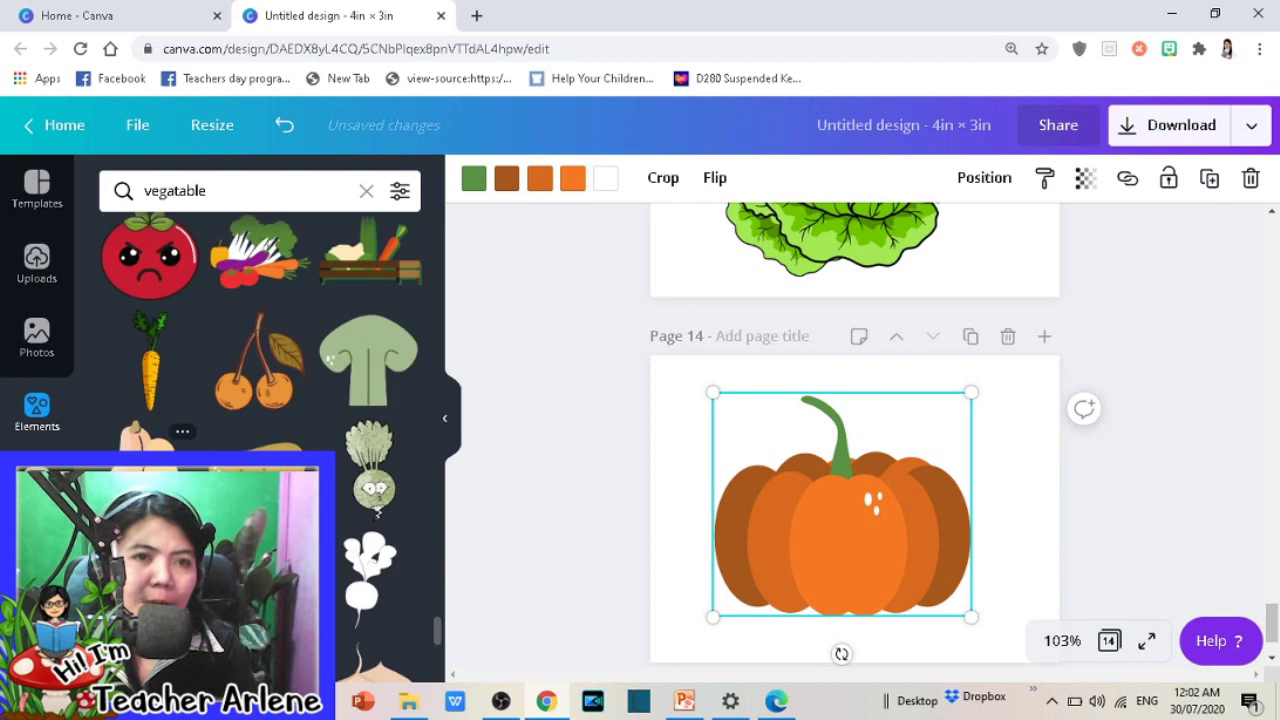
{"action": "scroll", "coordinate": [257, 291], "scroll_direction": "down", "scroll_amount": 3}
{"action": "double_click", "coordinate": [233, 193]}
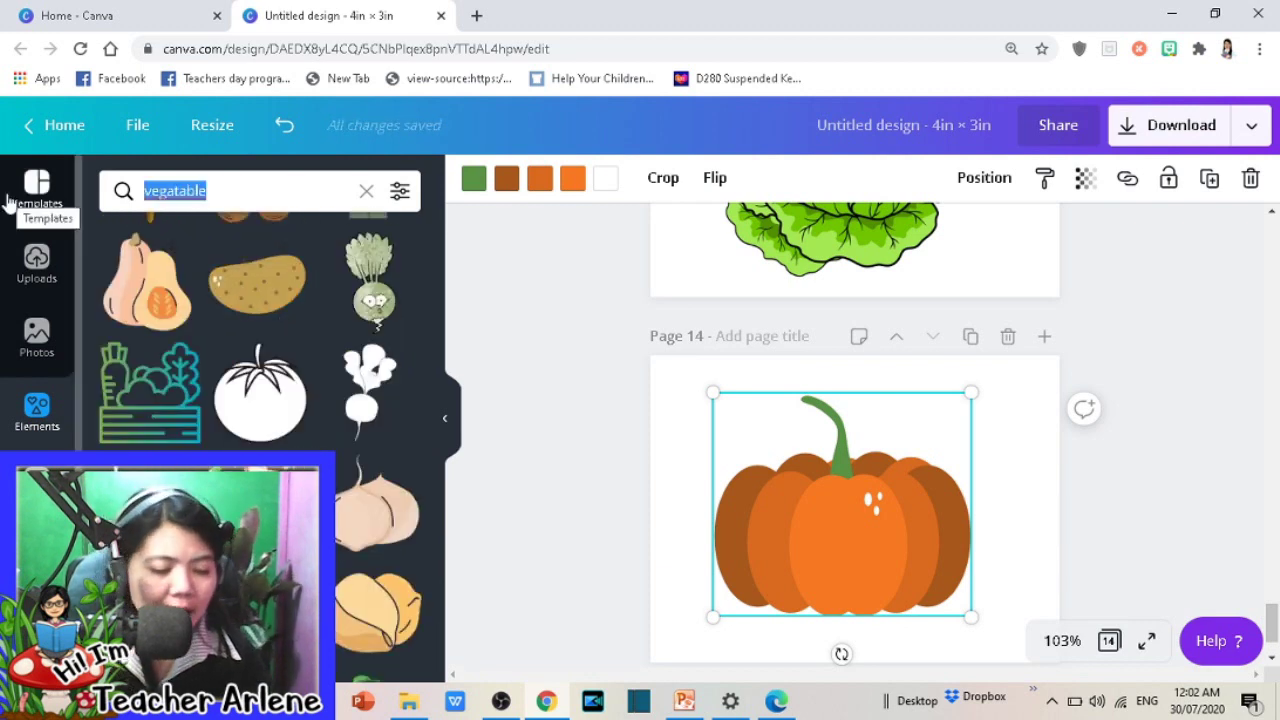
Step: Search Elements for 'rice' and place a white rice bowl on new Page 15
{"action": "type", "text": "rice"}
{"action": "key", "text": "Return"}
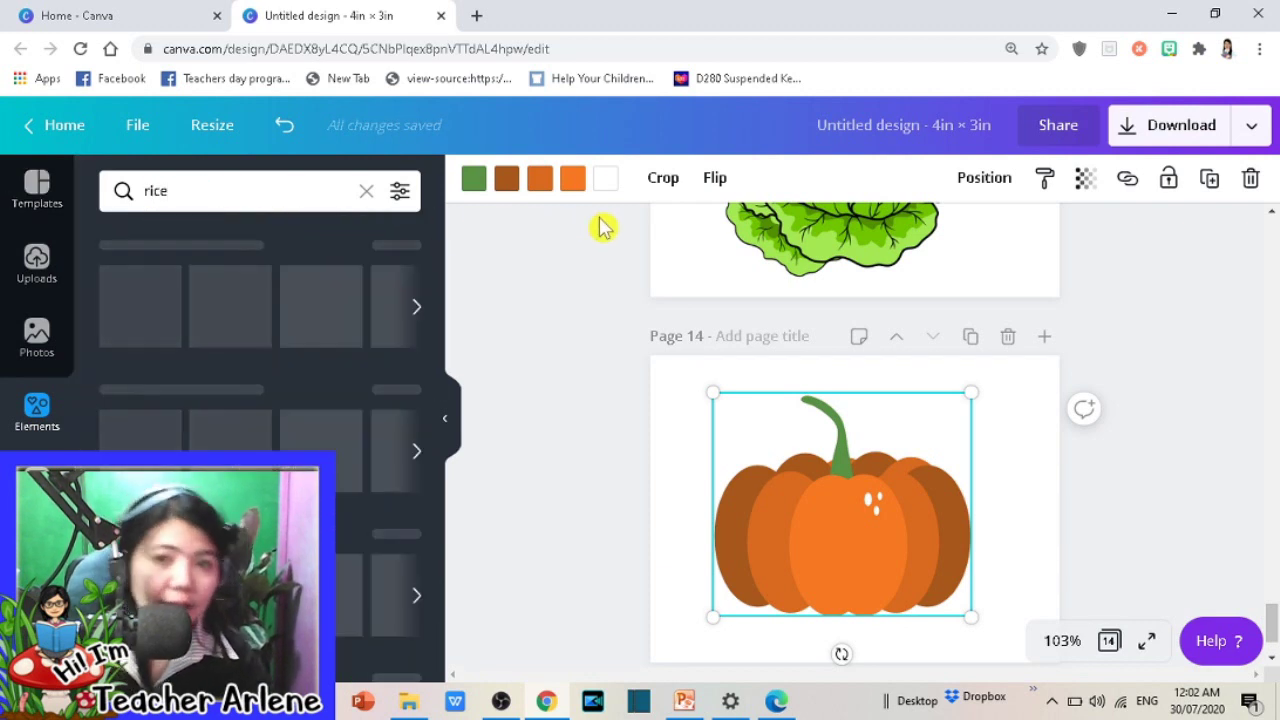
{"action": "left_click", "coordinate": [1044, 336]}
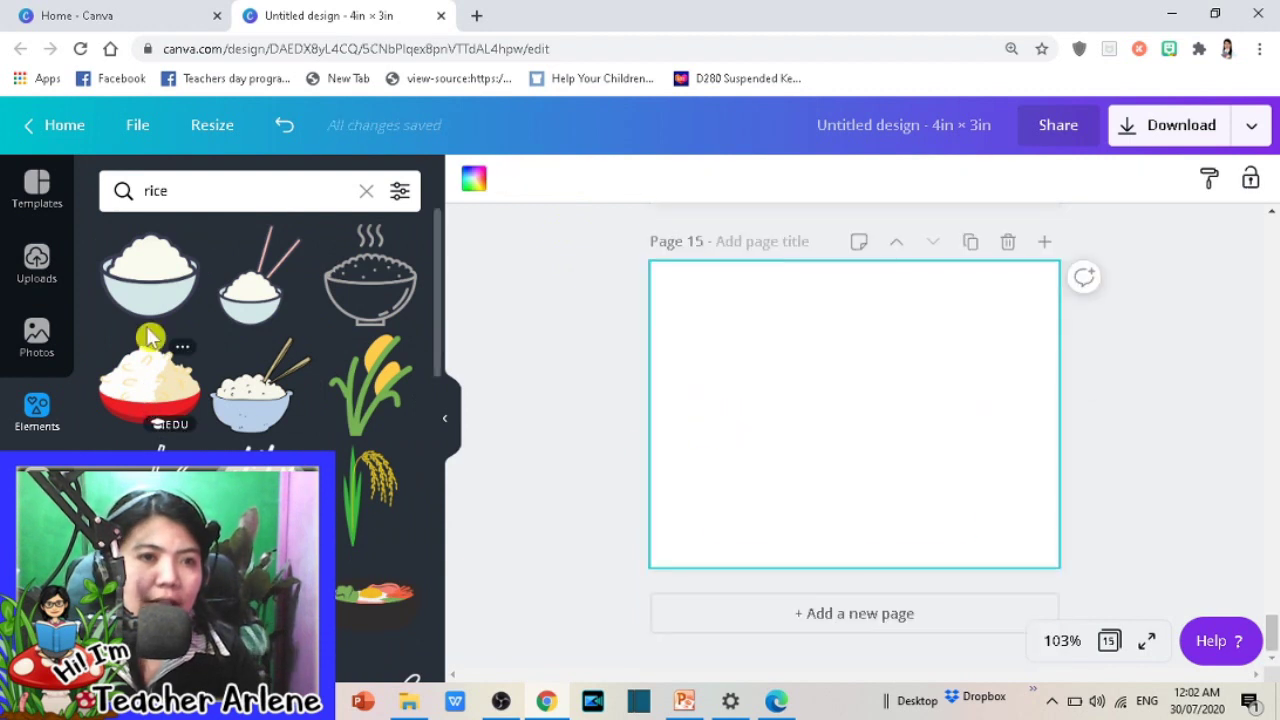
{"action": "left_click", "coordinate": [150, 275]}
{"action": "mouse_move", "coordinate": [865, 465]}
{"action": "left_mouse_down"}
{"action": "mouse_move", "coordinate": [793, 407]}
{"action": "mouse_move", "coordinate": [980, 537]}
{"action": "left_mouse_up"}
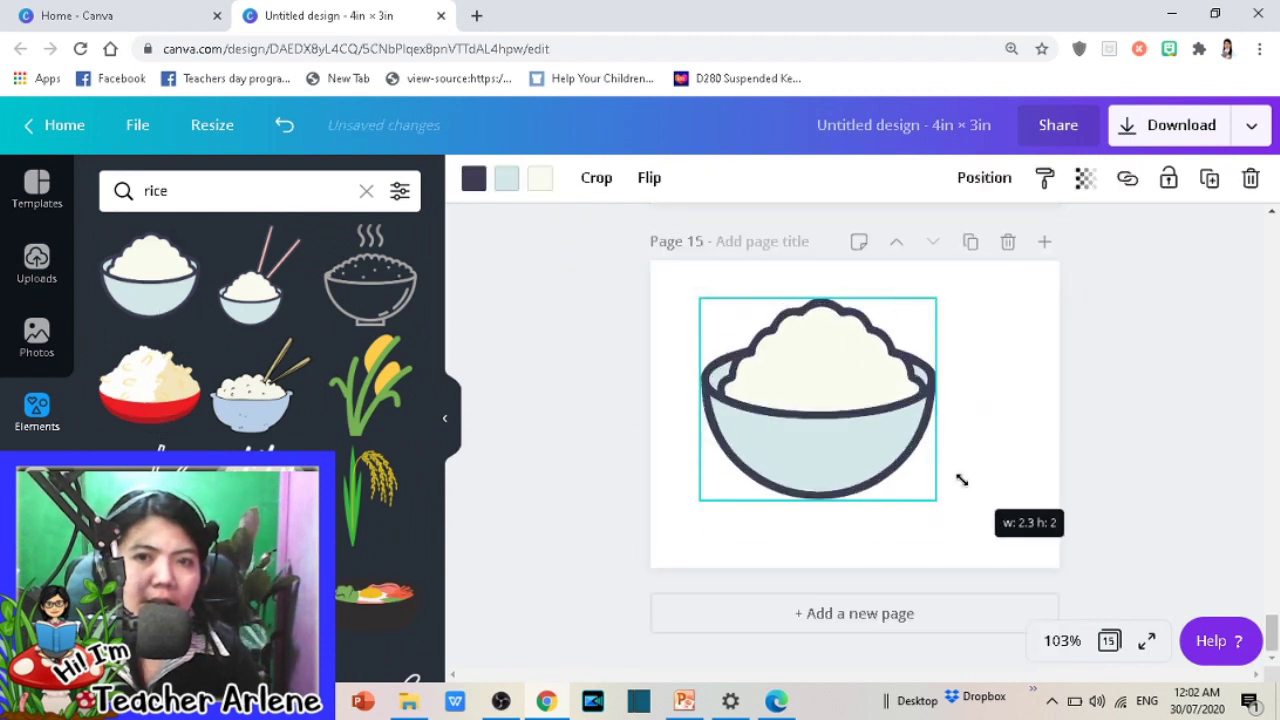
Step: Add an enlarged cereal box graphic on new Page 16
{"action": "scroll", "coordinate": [178, 403], "scroll_direction": "down", "scroll_amount": 3}
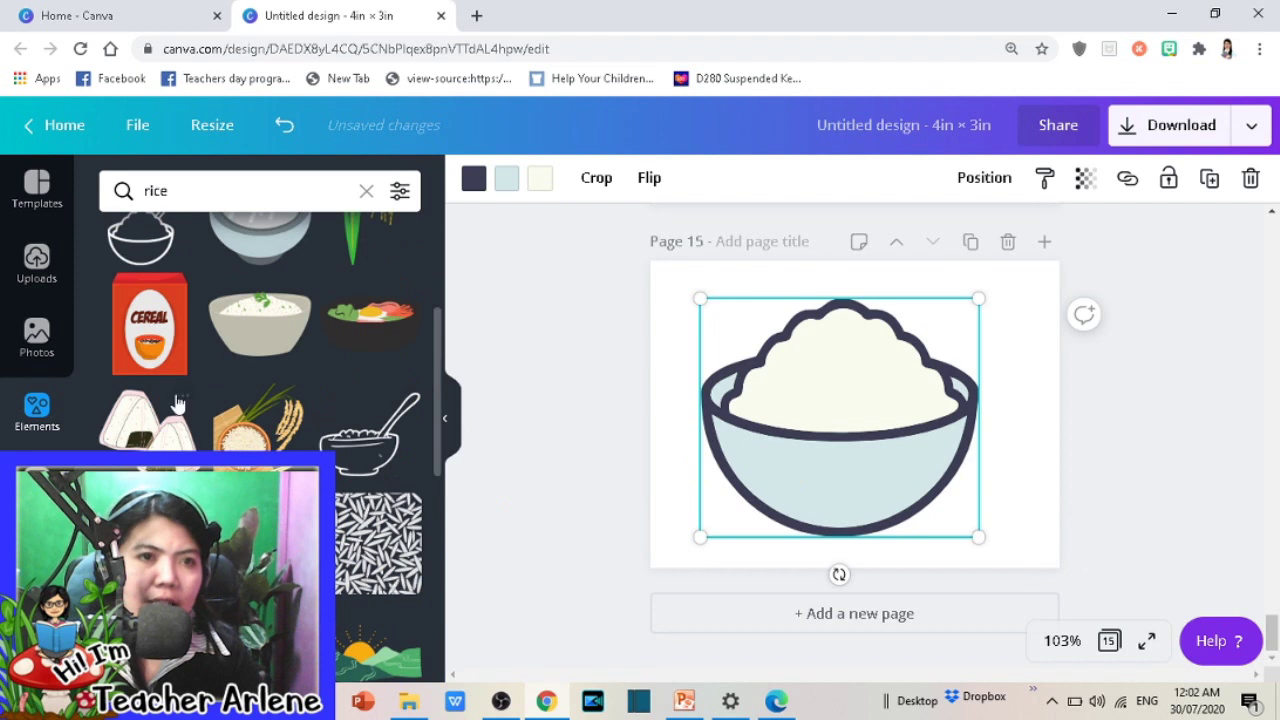
{"action": "left_click", "coordinate": [1050, 248]}
{"action": "left_click", "coordinate": [150, 323]}
{"action": "left_click_drag", "start_coordinate": [850, 440], "coordinate": [743, 358]}
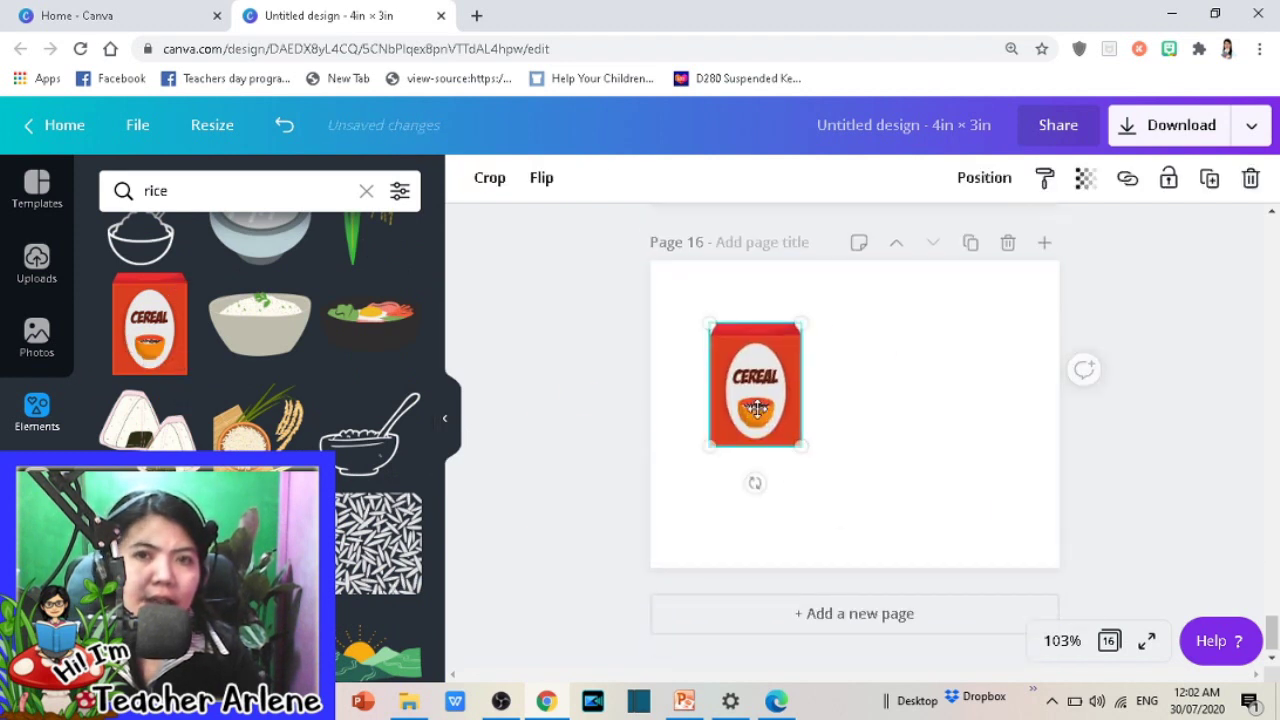
{"action": "left_click_drag", "start_coordinate": [789, 395], "coordinate": [900, 545]}
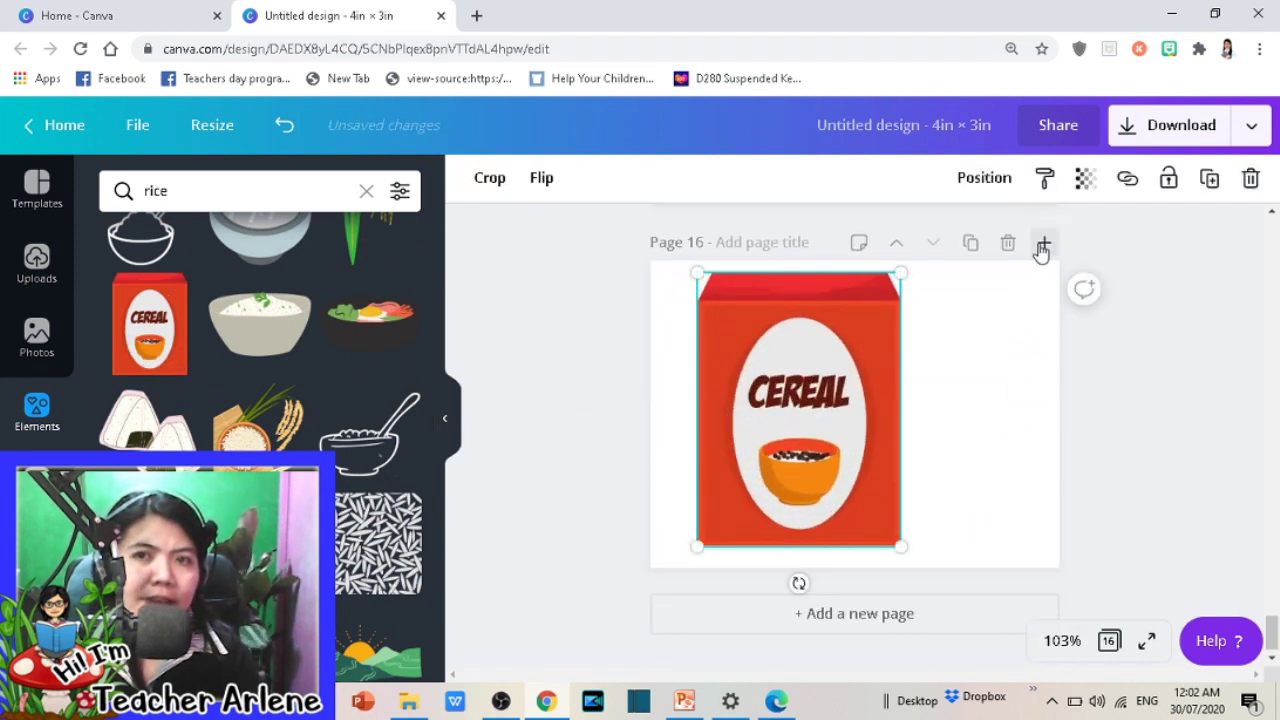
Step: Add a pink rice bowl on new Page 17
{"action": "left_click", "coordinate": [1042, 245]}
{"action": "scroll", "coordinate": [37, 500], "scroll_direction": "down", "scroll_amount": 2}
{"action": "scroll", "coordinate": [200, 550], "scroll_direction": "down", "scroll_amount": 4}
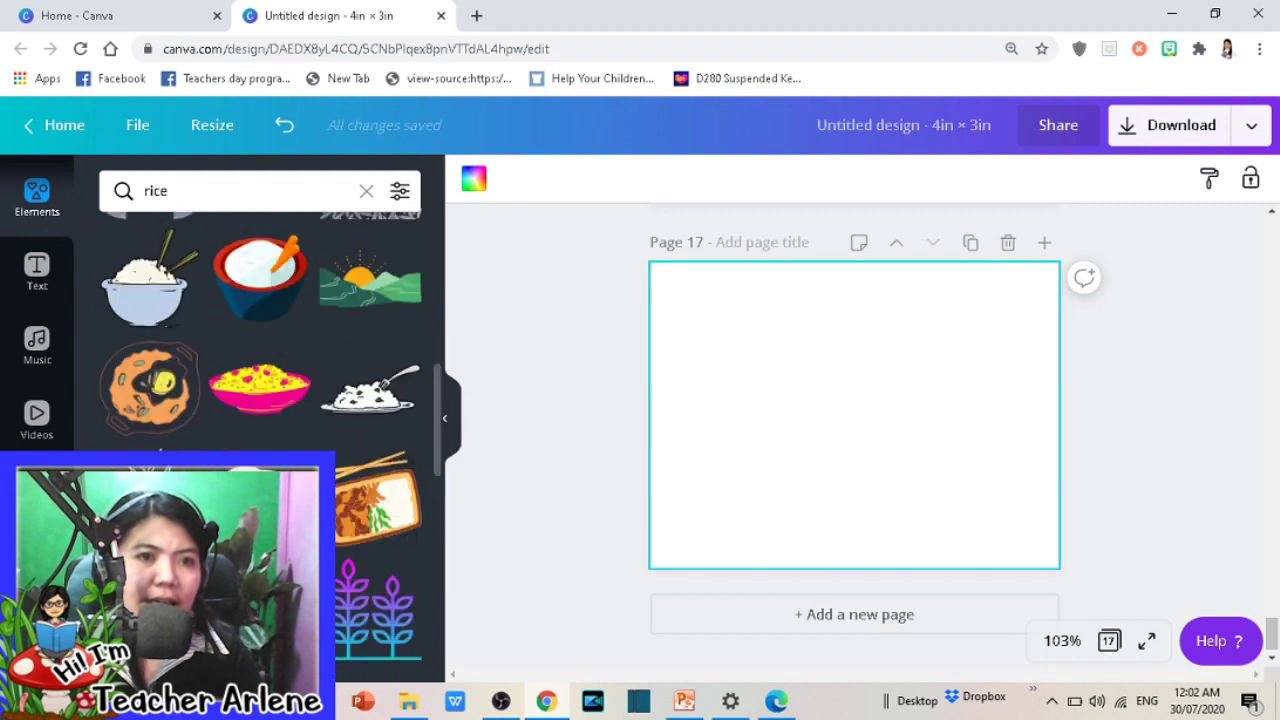
{"action": "left_click", "coordinate": [265, 400]}
{"action": "mouse_move", "coordinate": [900, 443]}
{"action": "left_mouse_down"}
{"action": "mouse_move", "coordinate": [855, 373]}
{"action": "mouse_move", "coordinate": [1031, 476]}
{"action": "left_mouse_up"}
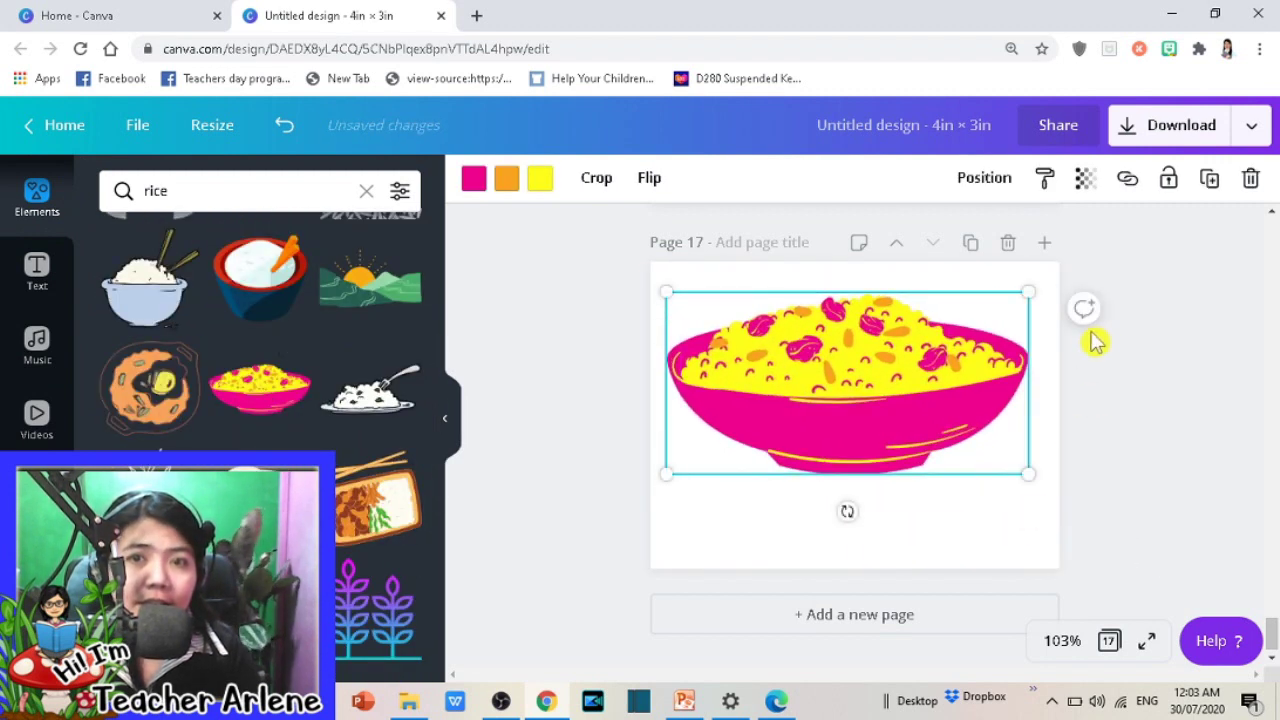
Step: Add a large green rice bowl on new Page 18
{"action": "left_click", "coordinate": [1043, 245]}
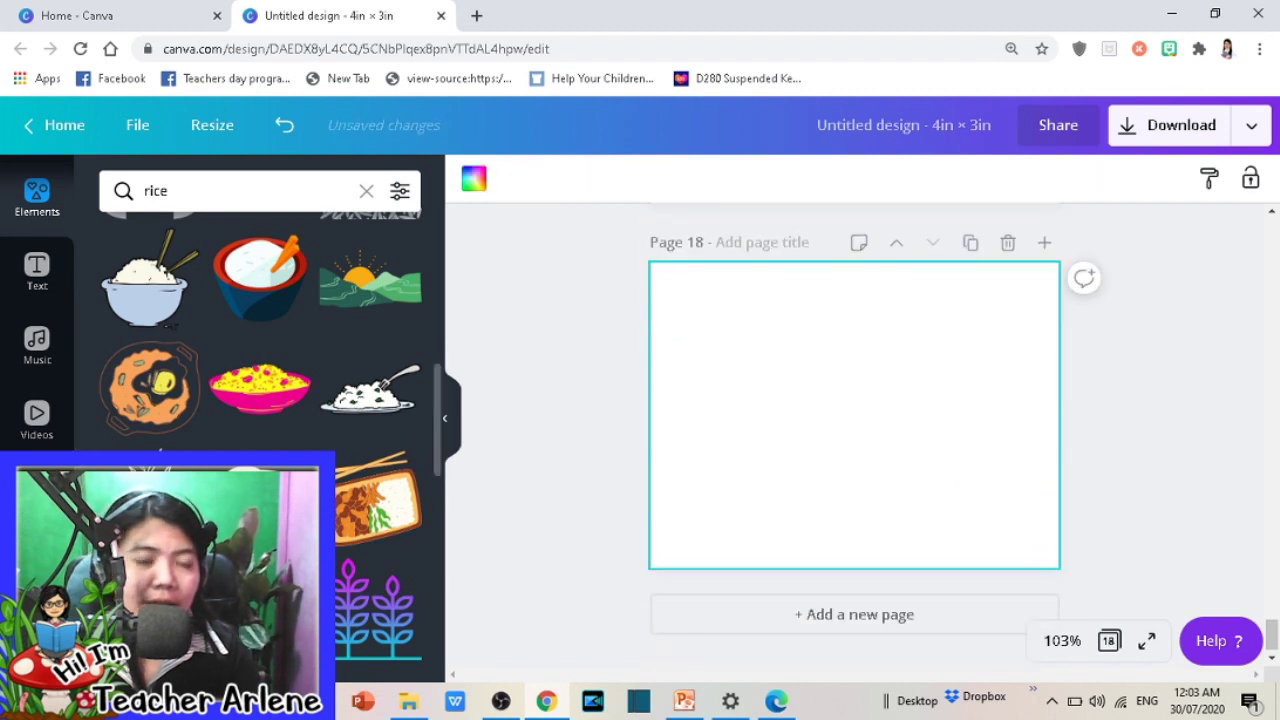
{"action": "scroll", "coordinate": [260, 430], "scroll_direction": "down", "scroll_amount": 2}
{"action": "scroll", "coordinate": [150, 310], "scroll_direction": "down", "scroll_amount": 5}
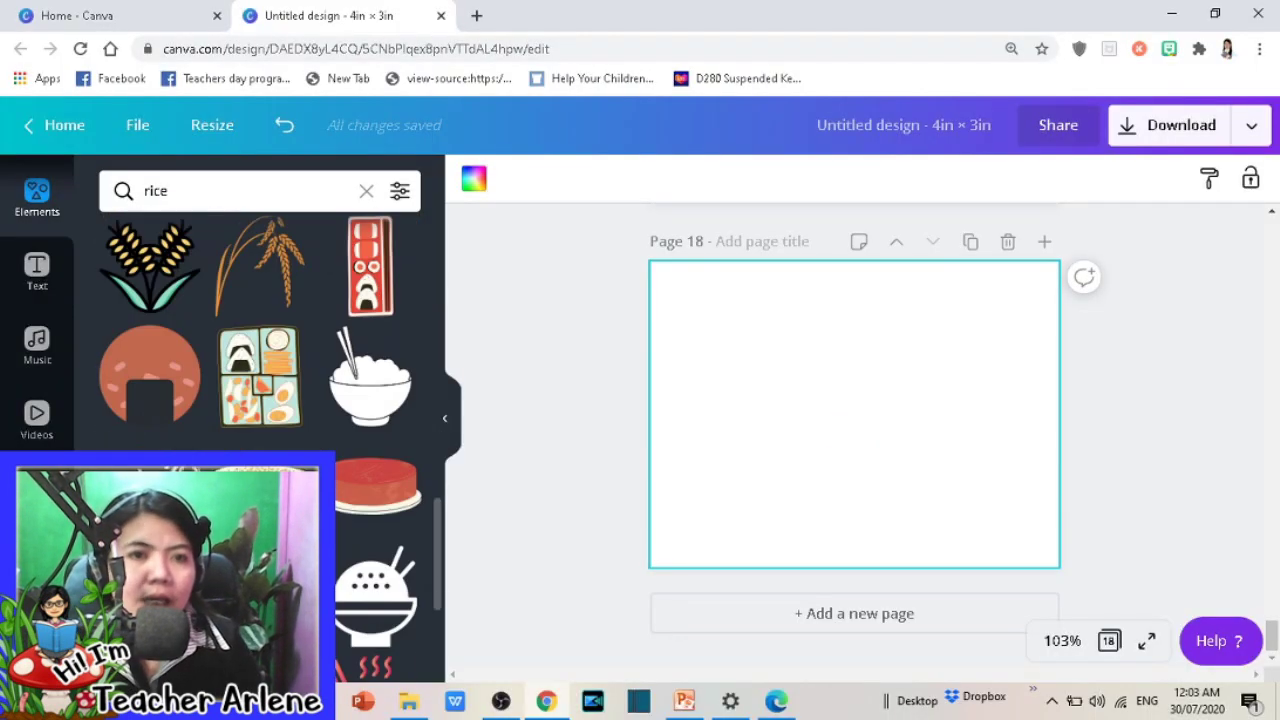
{"action": "scroll", "coordinate": [260, 430], "scroll_direction": "down", "scroll_amount": 3}
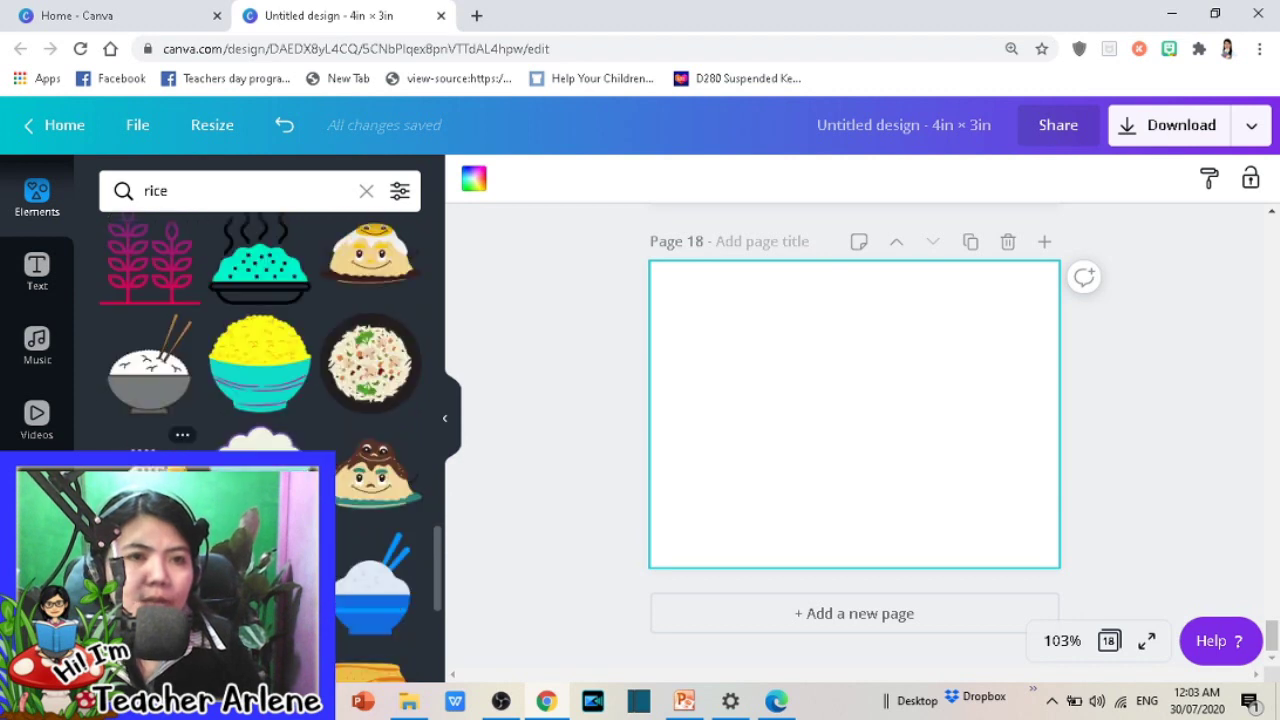
{"action": "scroll", "coordinate": [150, 420], "scroll_direction": "down", "scroll_amount": 2}
{"action": "scroll", "coordinate": [150, 420], "scroll_direction": "down", "scroll_amount": 2}
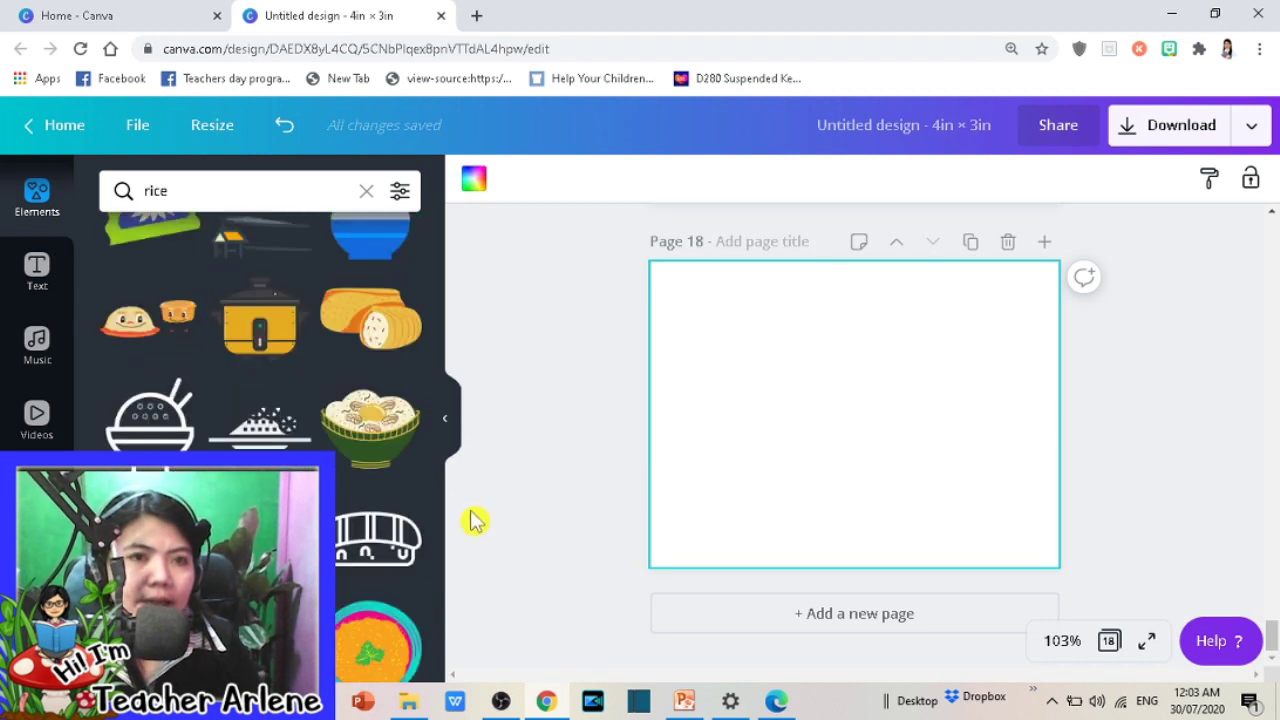
{"action": "left_click", "coordinate": [355, 460]}
{"action": "mouse_move", "coordinate": [897, 451]}
{"action": "left_mouse_down"}
{"action": "mouse_move", "coordinate": [835, 415]}
{"action": "mouse_move", "coordinate": [1016, 529]}
{"action": "left_mouse_up"}
Step: Add an orange rice bowl on new Page 19, enlarged to about 2.9 × 2.7 and centred
{"action": "left_click", "coordinate": [1044, 243]}
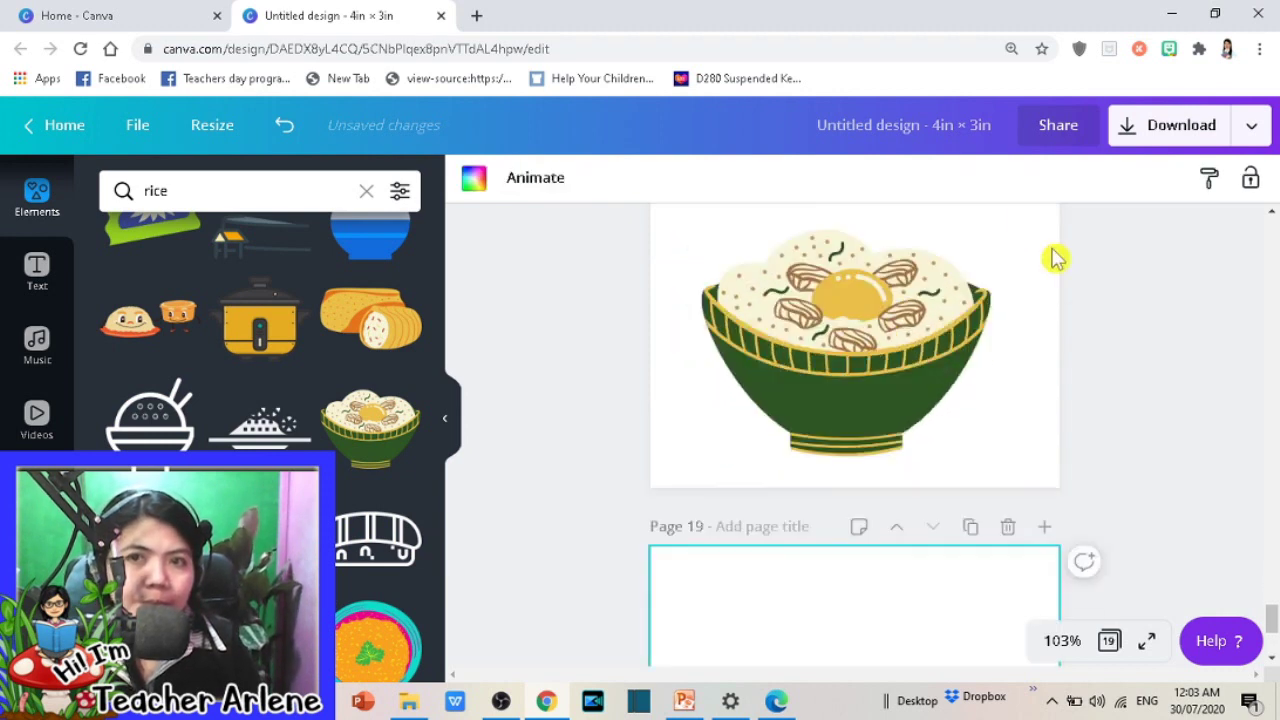
{"action": "scroll", "coordinate": [360, 580], "scroll_direction": "down", "scroll_amount": 2}
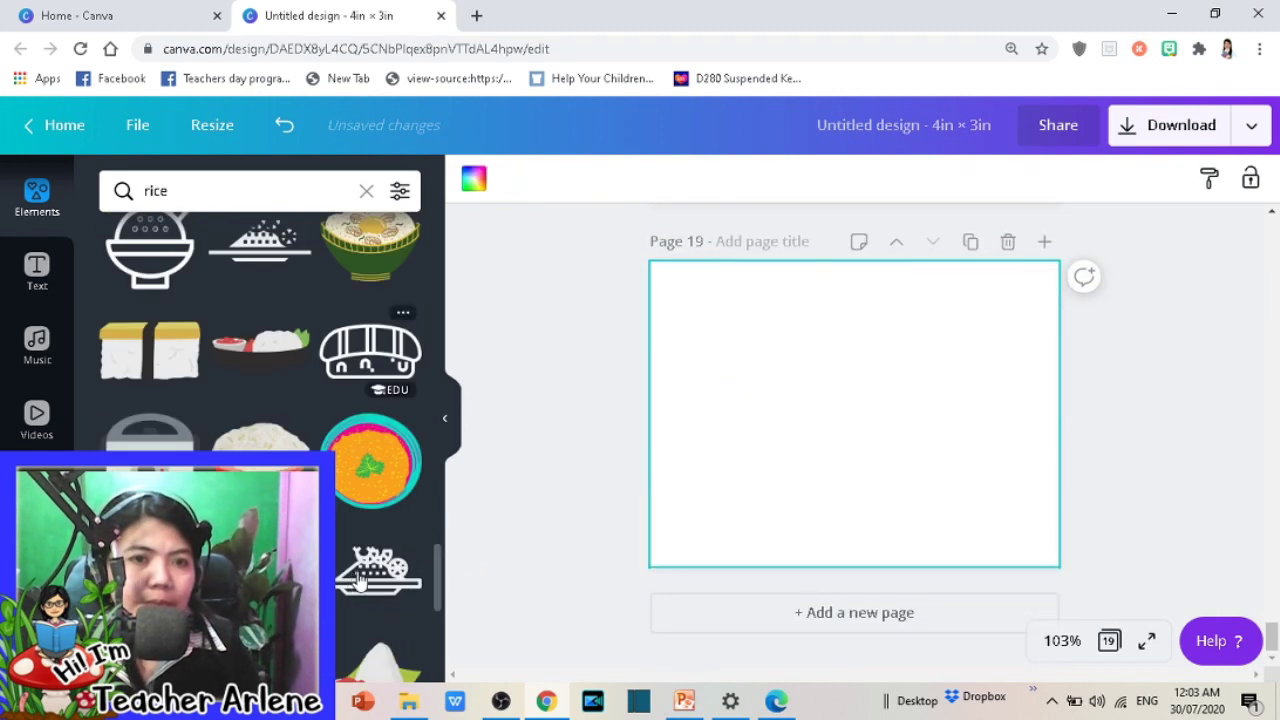
{"action": "left_click", "coordinate": [372, 497]}
{"action": "left_click_drag", "start_coordinate": [910, 460], "coordinate": [790, 379]}
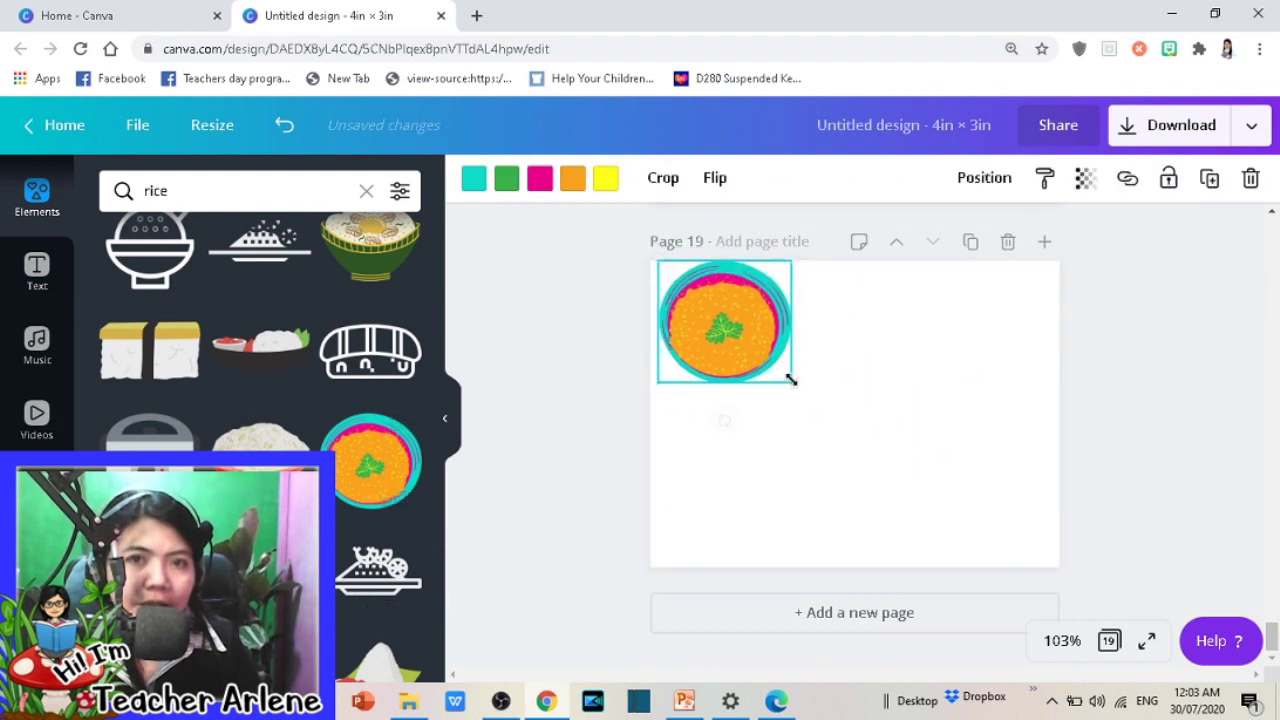
{"action": "left_click_drag", "start_coordinate": [868, 423], "coordinate": [989, 492]}
{"action": "left_click_drag", "start_coordinate": [890, 455], "coordinate": [942, 459]}
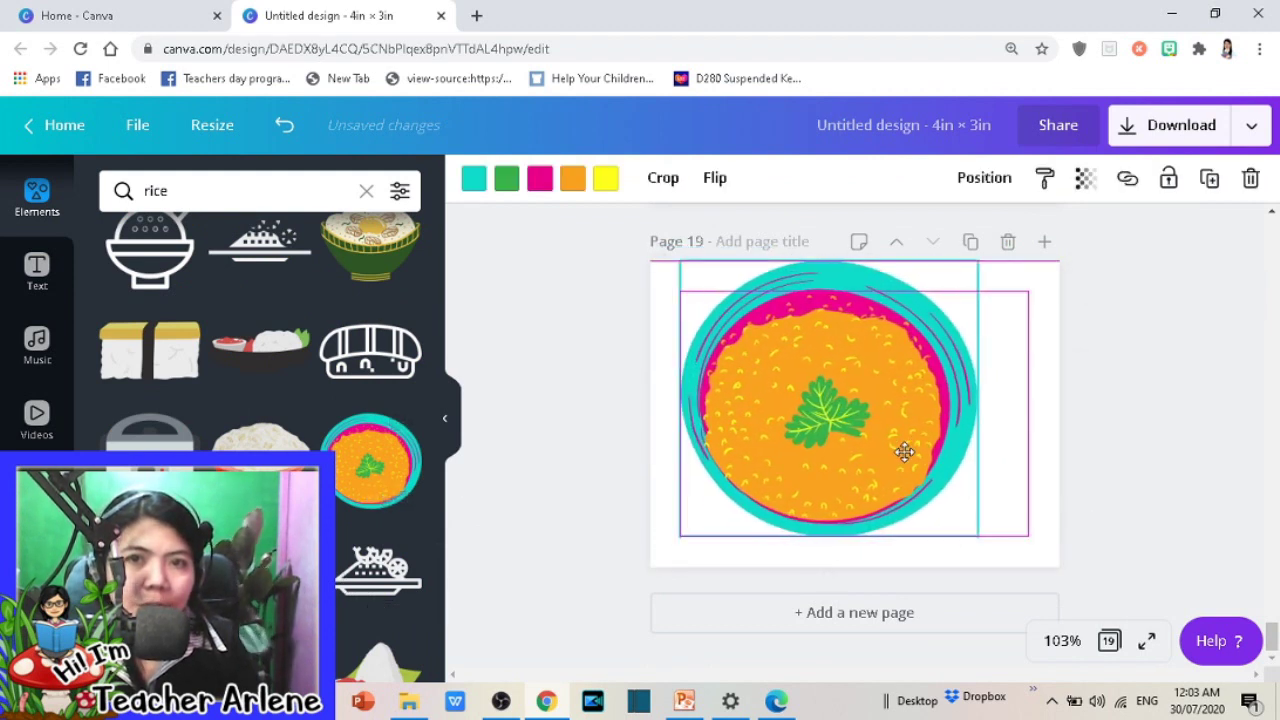
Step: Add a blank Page 20 after the orange rice bowl page
{"action": "left_click", "coordinate": [1043, 243]}
{"action": "scroll", "coordinate": [260, 400], "scroll_direction": "down", "scroll_amount": 10}
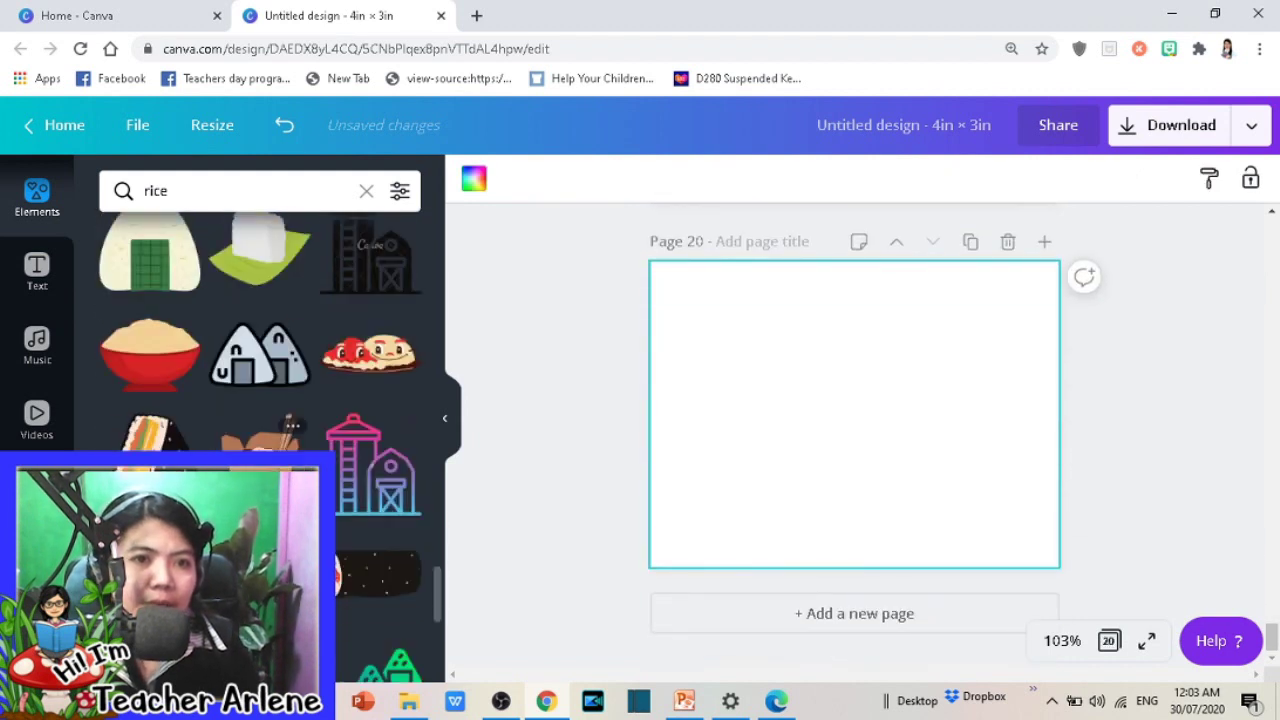
{"action": "scroll", "coordinate": [260, 400], "scroll_direction": "down", "scroll_amount": 3}
{"action": "scroll", "coordinate": [260, 400], "scroll_direction": "down", "scroll_amount": 3}
{"action": "scroll", "coordinate": [260, 400], "scroll_direction": "down", "scroll_amount": 3}
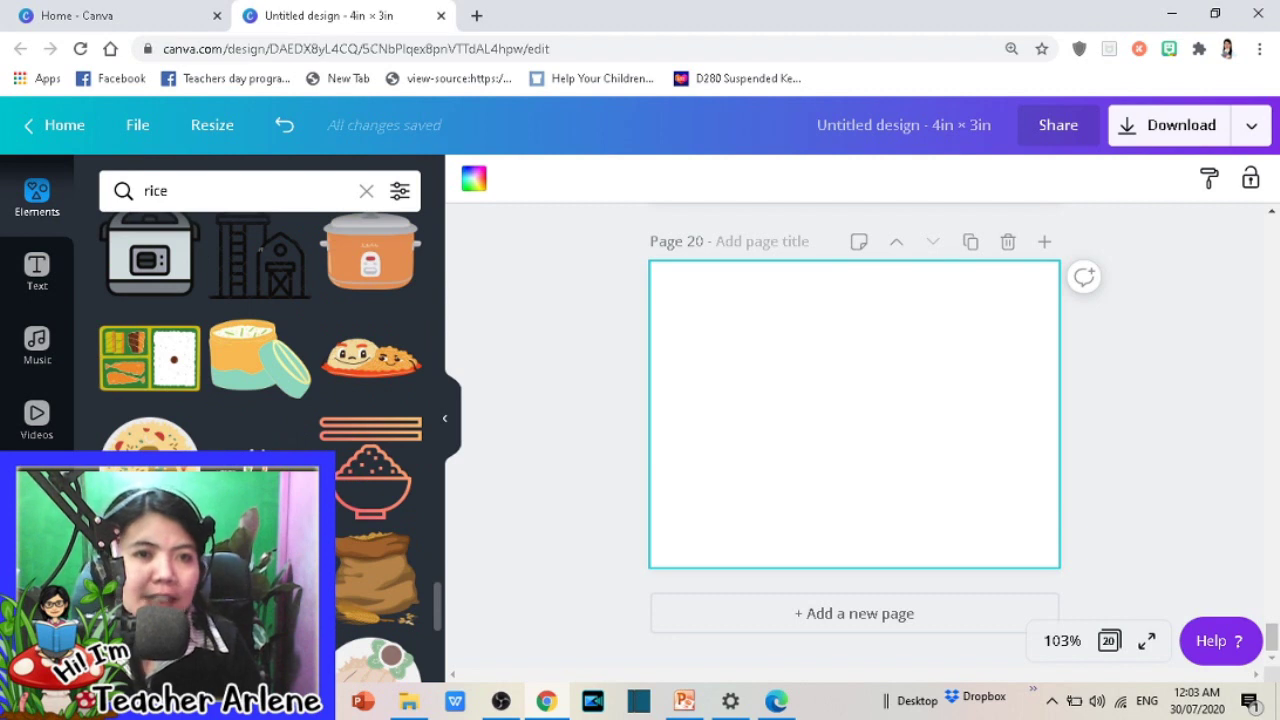
{"action": "scroll", "coordinate": [260, 400], "scroll_direction": "down", "scroll_amount": 3}
{"action": "scroll", "coordinate": [292, 410], "scroll_direction": "down", "scroll_amount": 3}
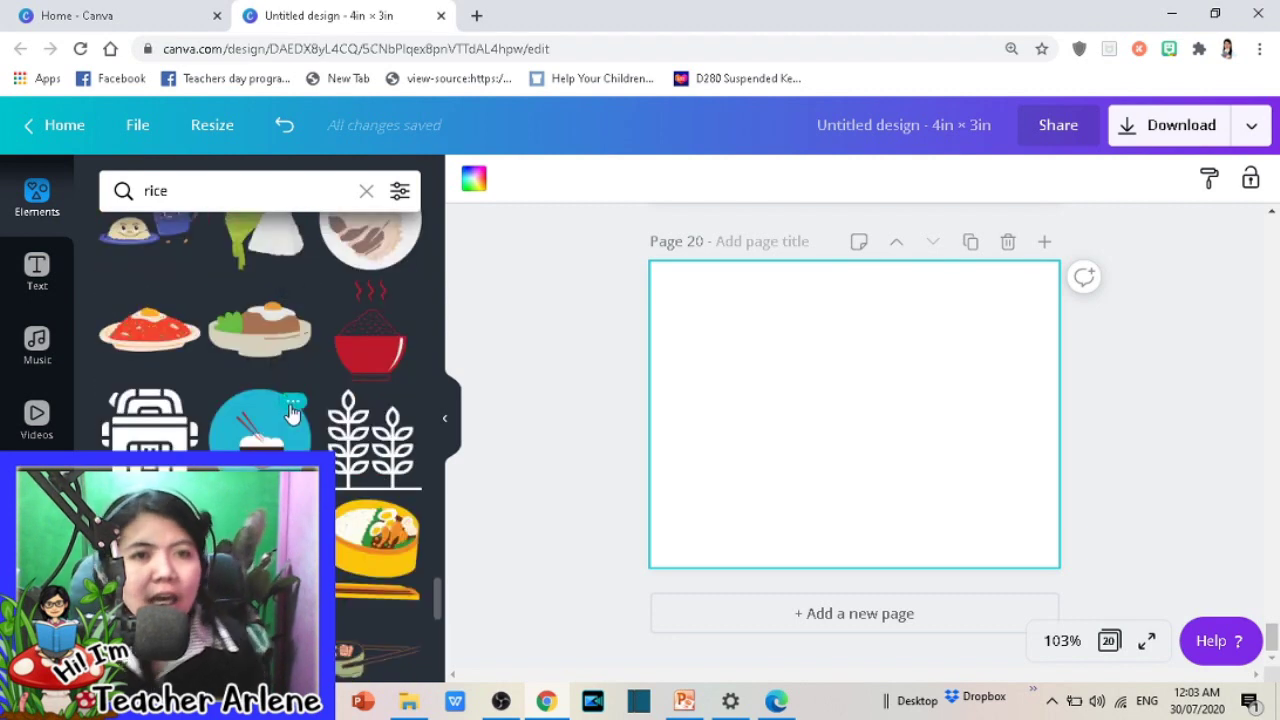
{"action": "scroll", "coordinate": [370, 510], "scroll_direction": "down", "scroll_amount": 3}
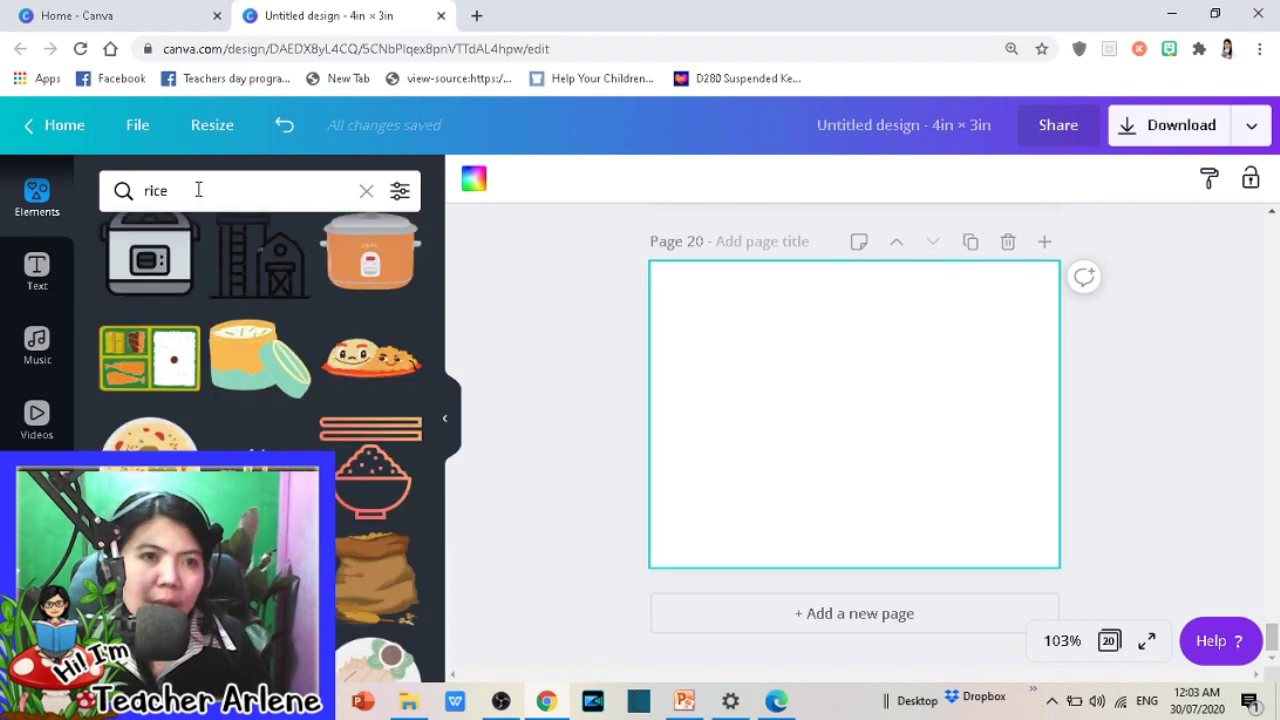
Step: Search the Elements panel for unhealthy foods, correcting the misspelled search word
{"action": "type", "text": "unh"}
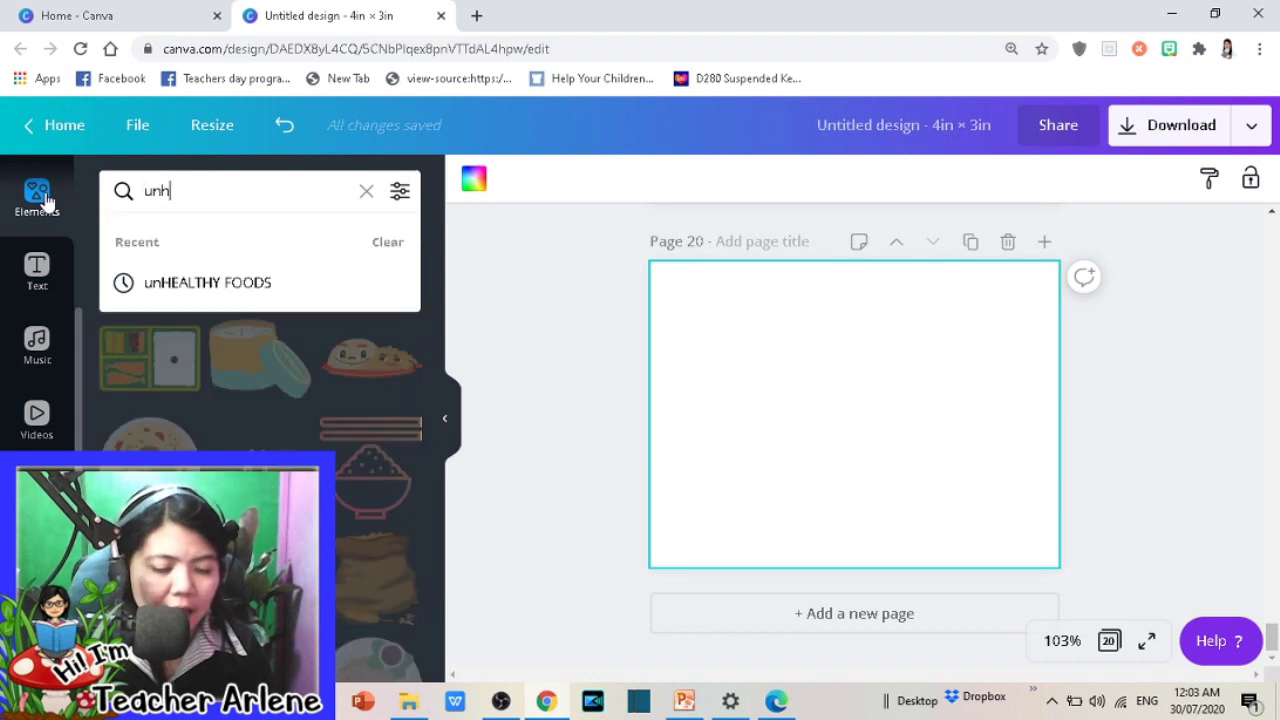
{"action": "type", "text": "esal"}
{"action": "key", "text": "BackSpace"}
{"action": "key", "text": "BackSpace"}
{"action": "key", "text": "BackSpace"}
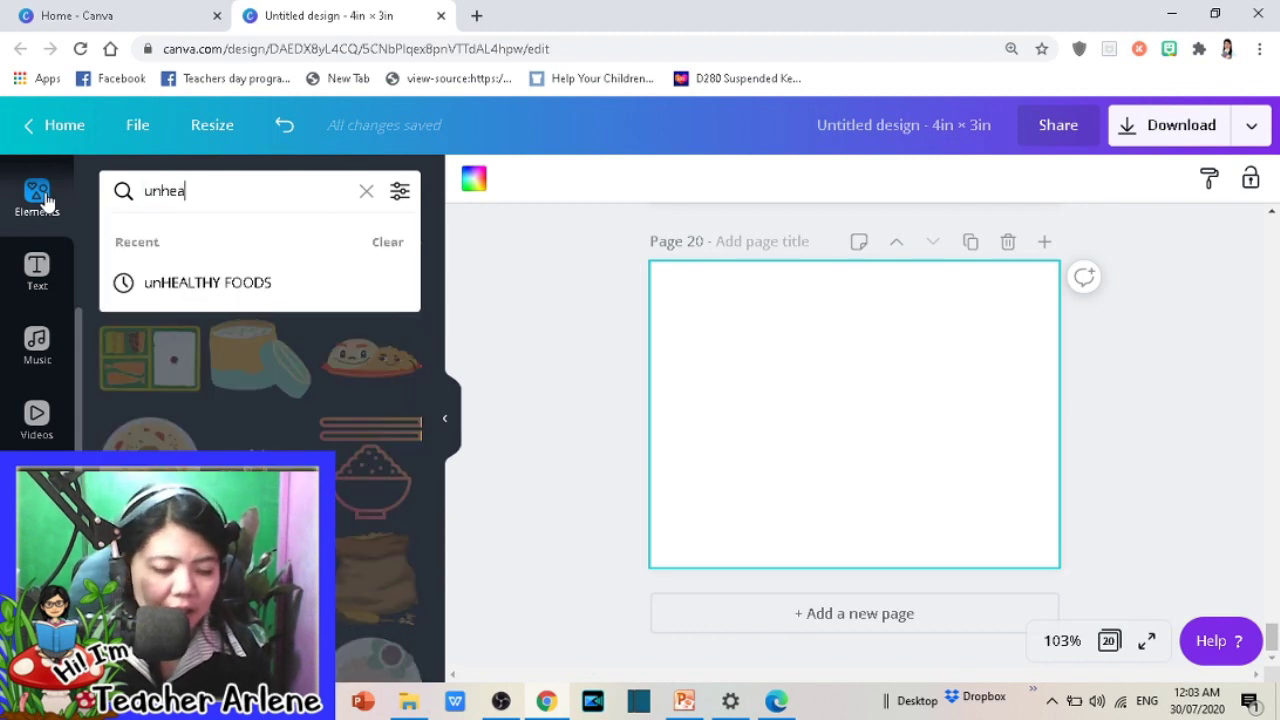
{"action": "type", "text": "lt"}
{"action": "key", "text": "BackSpace"}
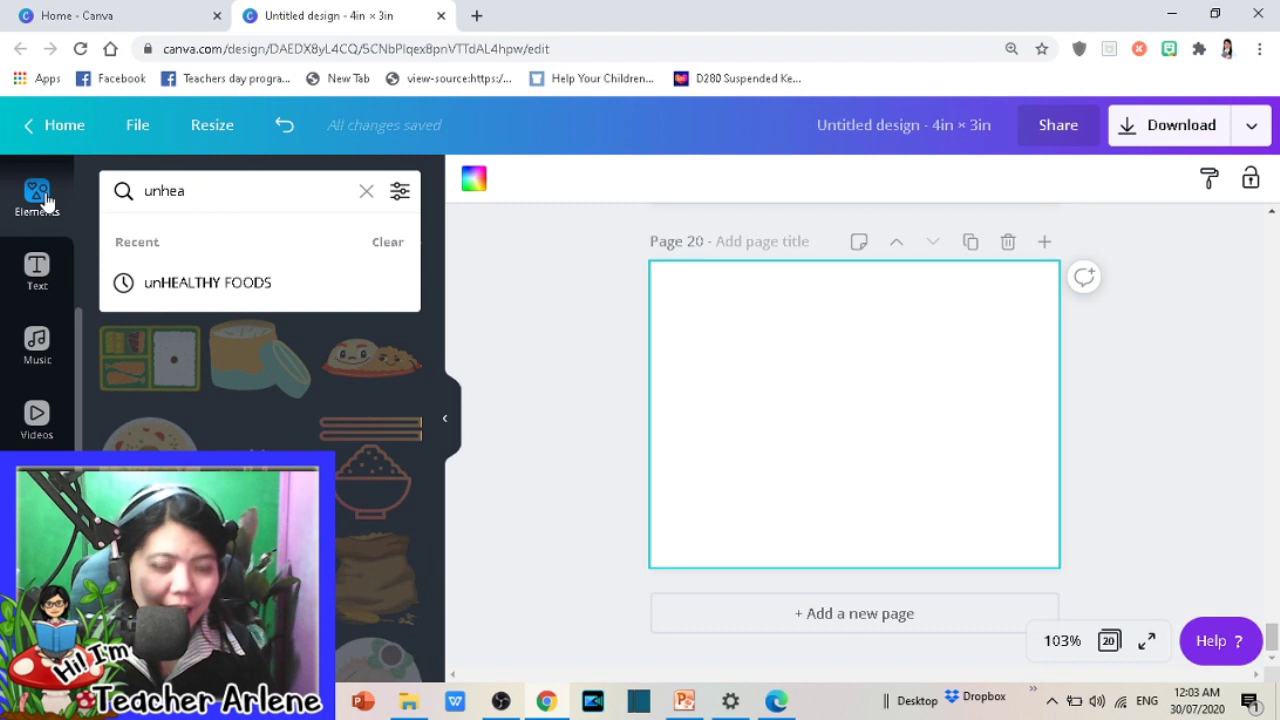
{"action": "key", "text": "Return"}
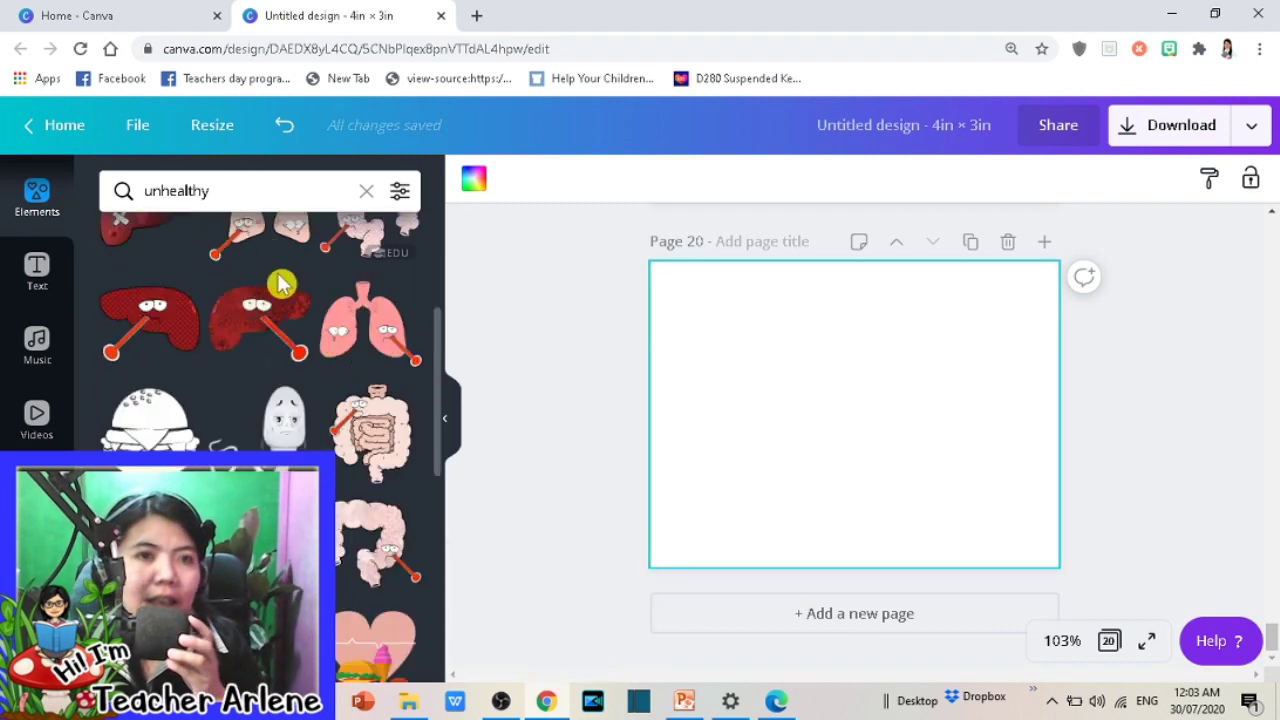
{"action": "left_click", "coordinate": [255, 197]}
{"action": "type", "text": "foods"}
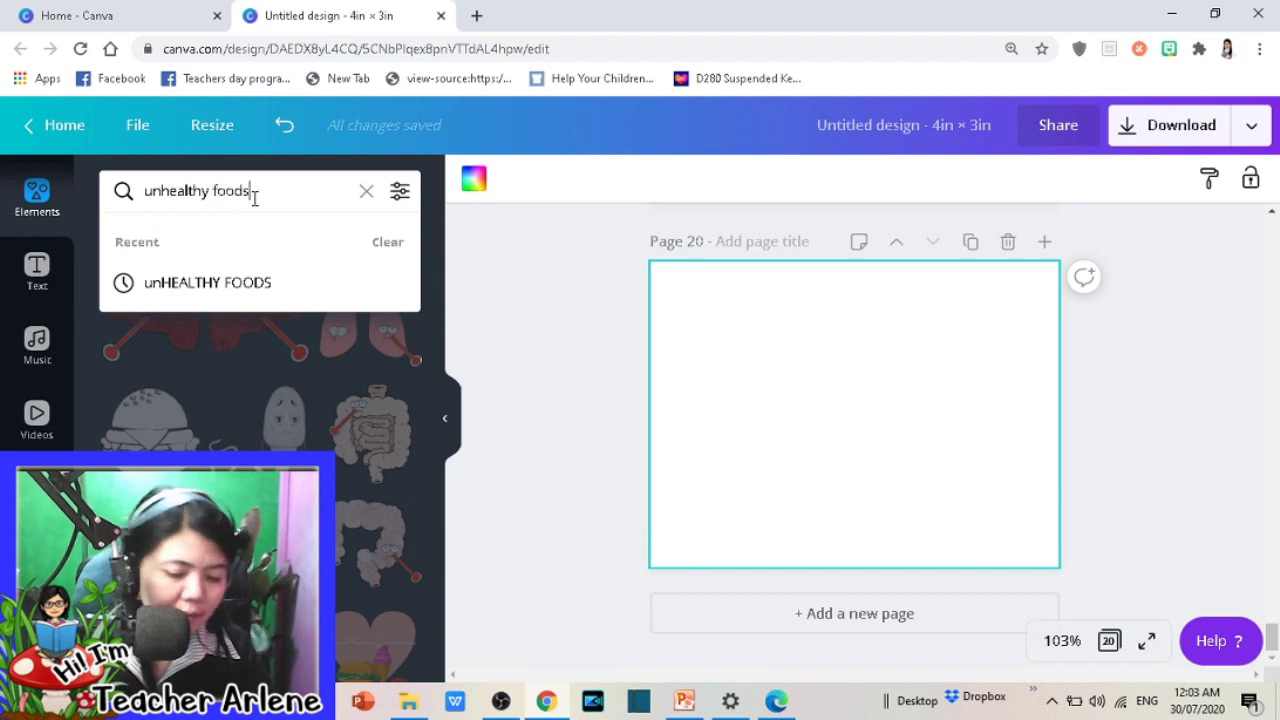
{"action": "key", "text": "Return"}
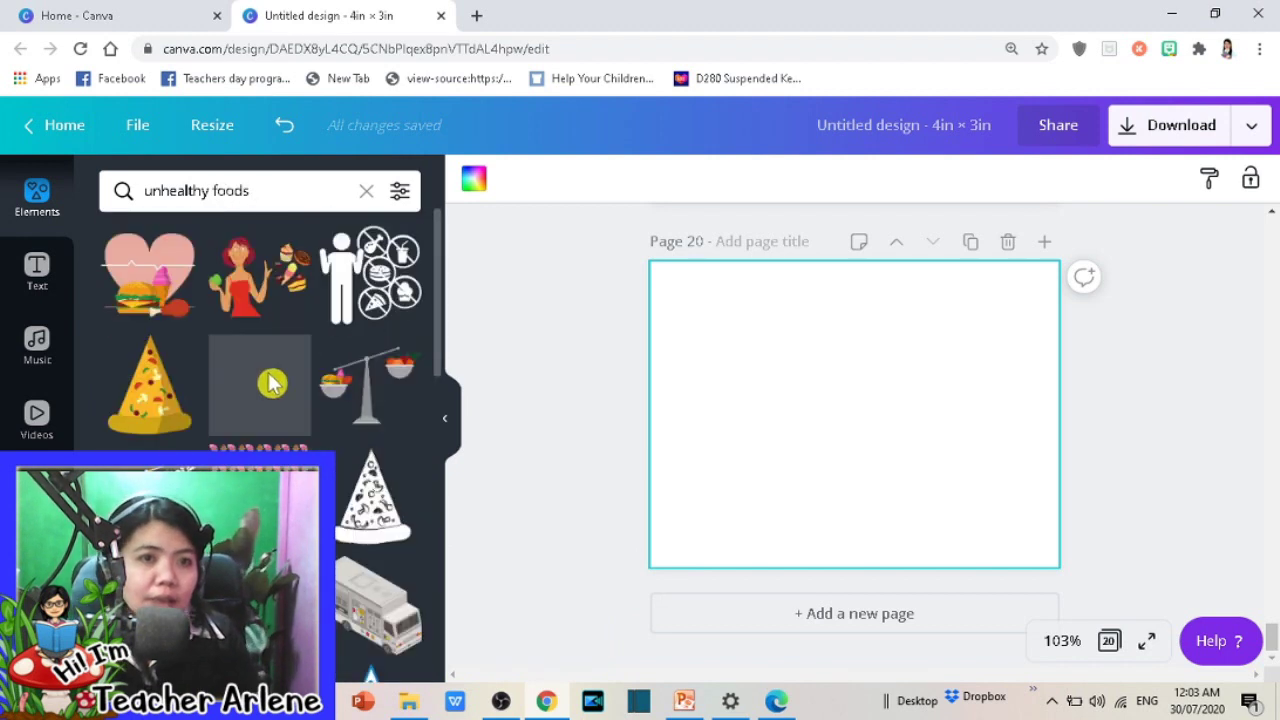
Step: Replace the heart-burger graphic with a pizza slice on Page 20, enlarged to about 2 by 2.4
{"action": "left_click", "coordinate": [150, 300]}
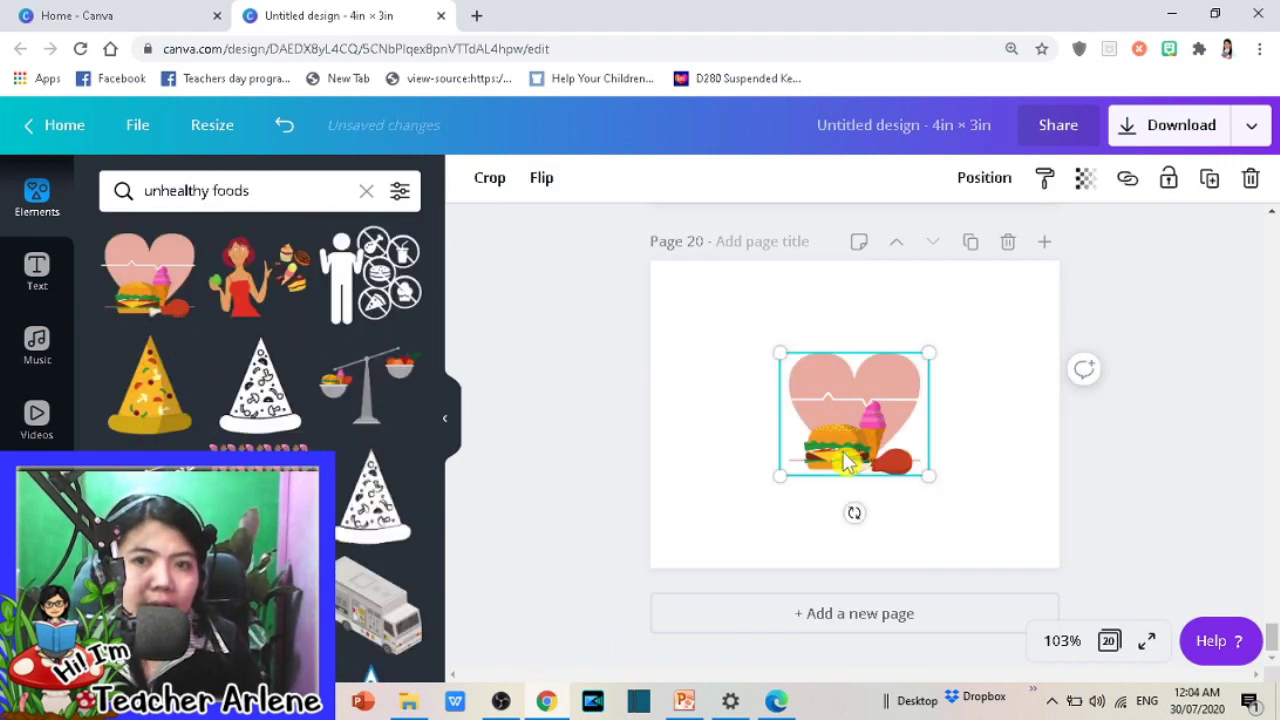
{"action": "left_click_drag", "start_coordinate": [845, 460], "coordinate": [785, 427]}
{"action": "scroll", "coordinate": [345, 430], "scroll_direction": "down", "scroll_amount": 3}
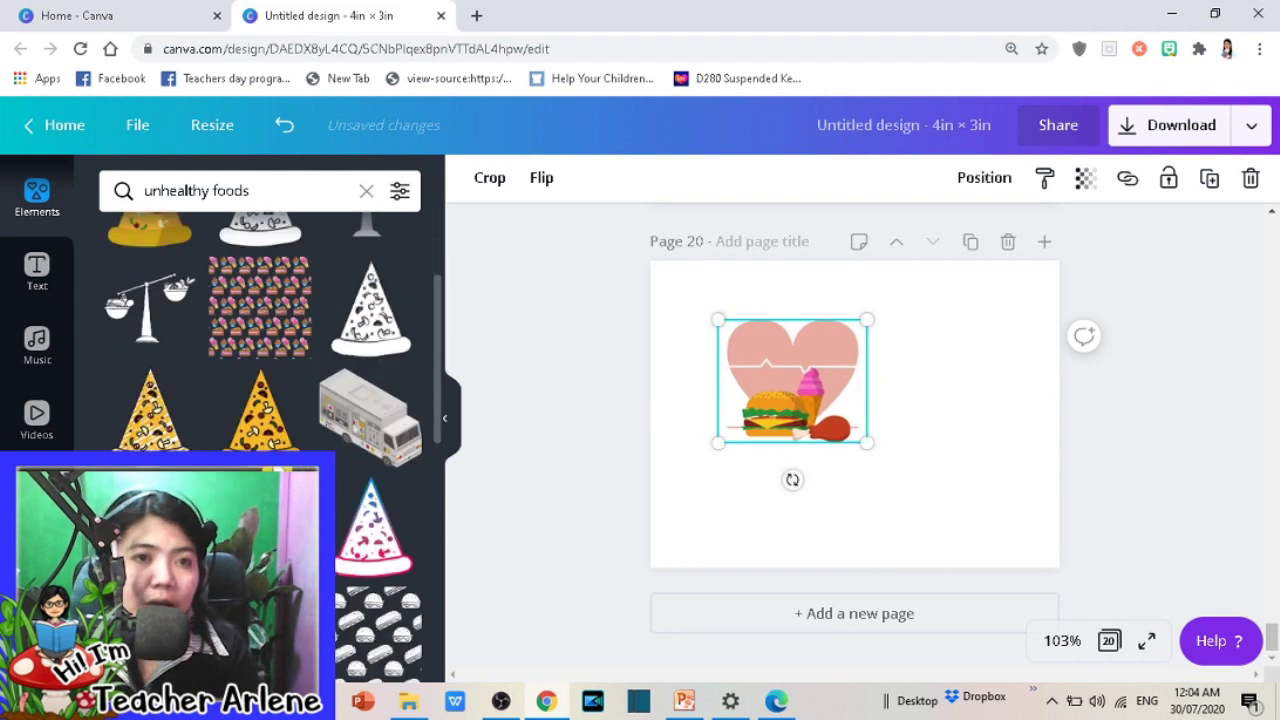
{"action": "left_click", "coordinate": [250, 360]}
{"action": "left_click", "coordinate": [763, 354]}
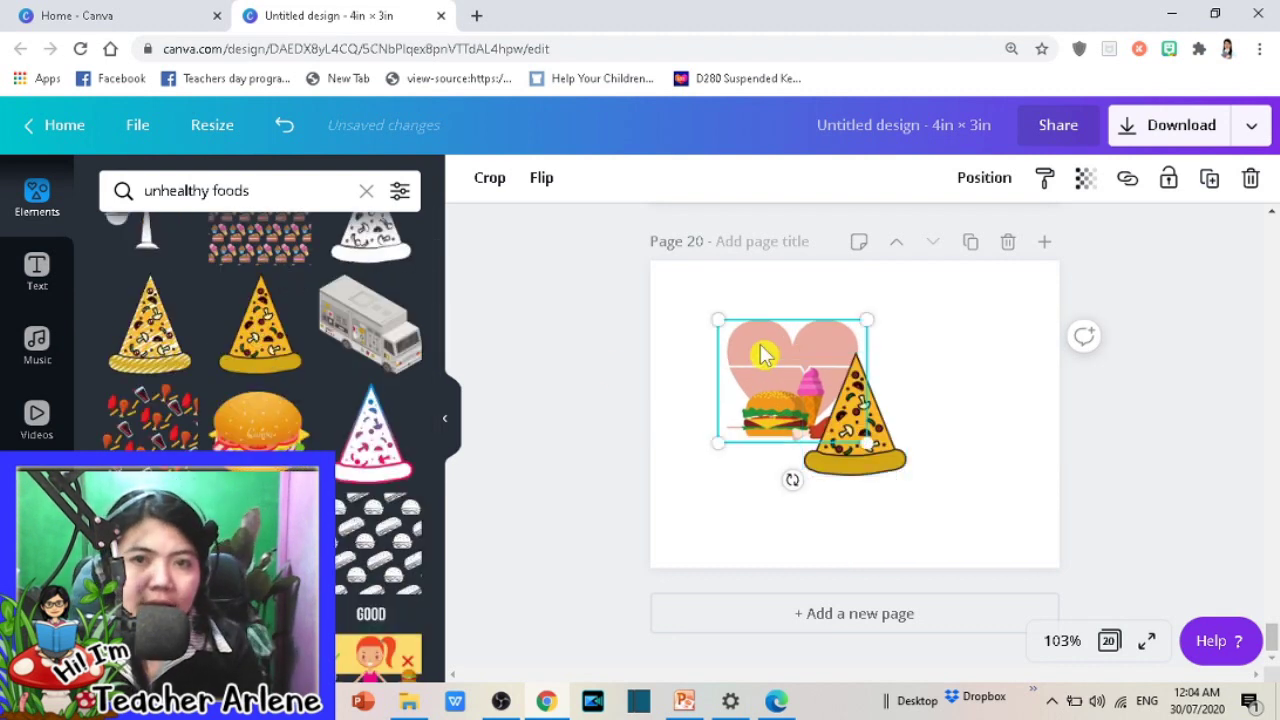
{"action": "key", "text": "Delete"}
{"action": "left_click_drag", "start_coordinate": [864, 394], "coordinate": [757, 322]}
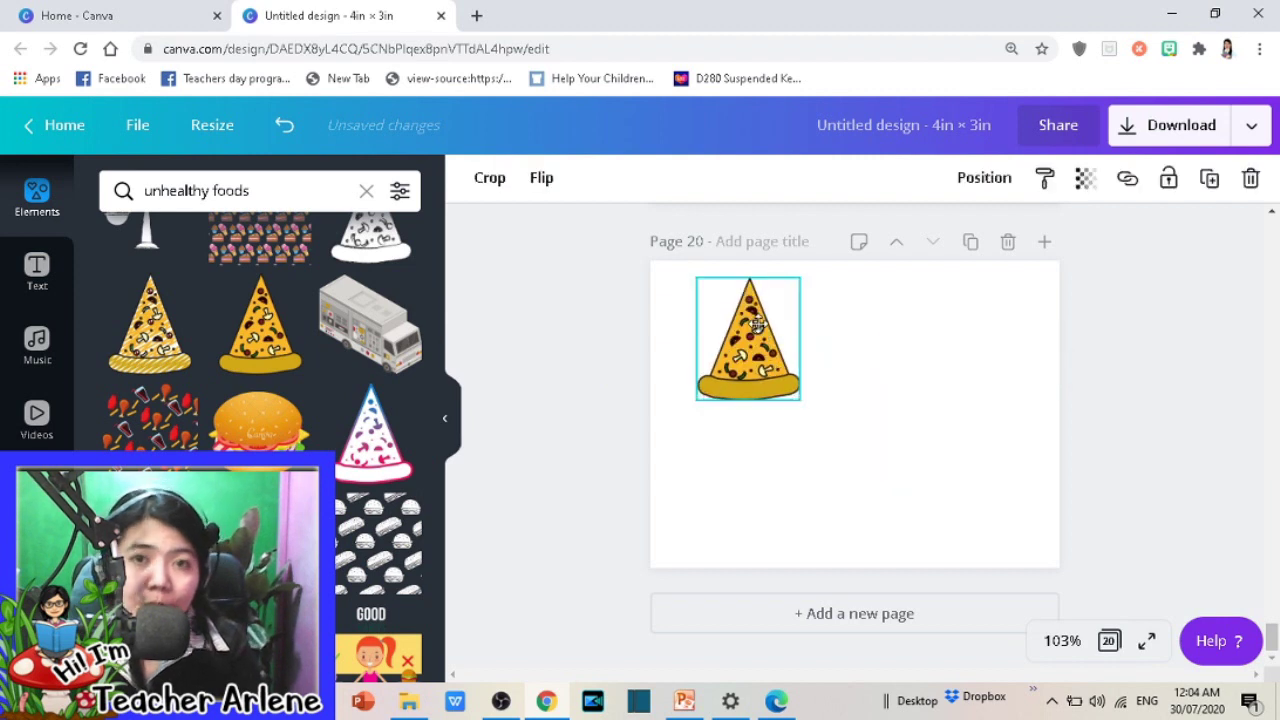
{"action": "left_click_drag", "start_coordinate": [799, 401], "coordinate": [975, 500]}
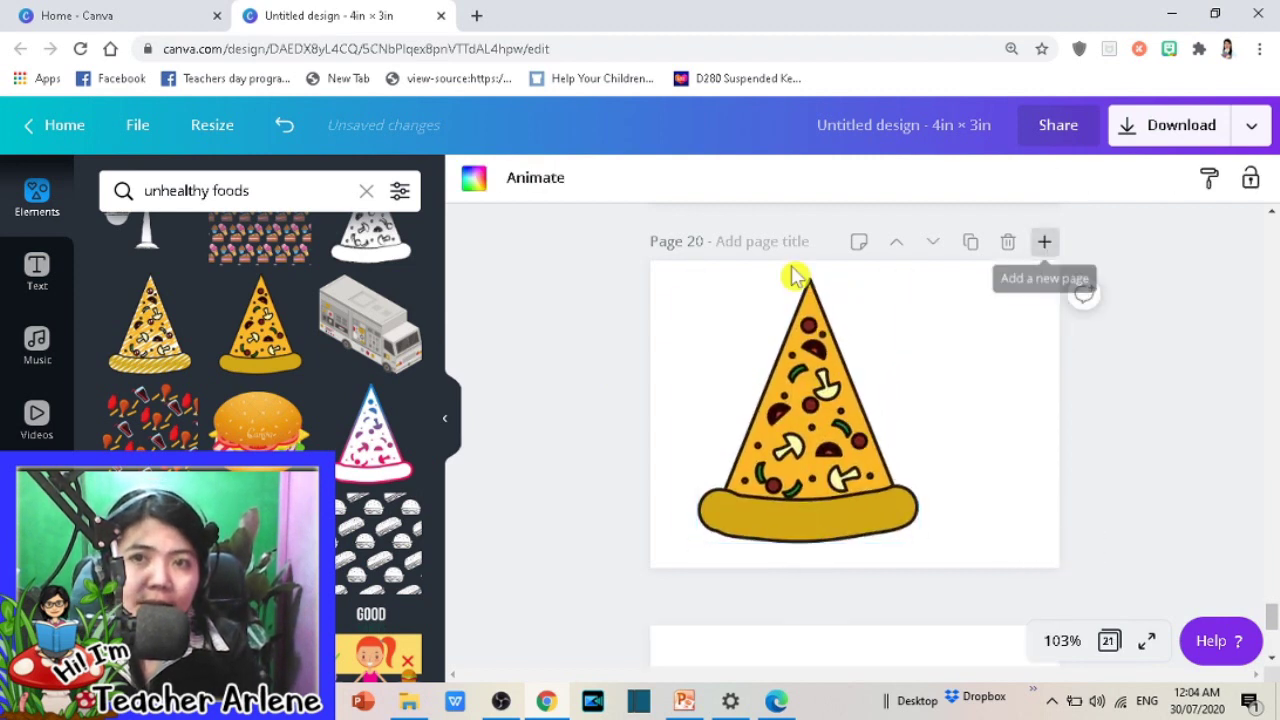
Step: Add Page 21 with a burger graphic moved and enlarged on it
{"action": "left_click", "coordinate": [1044, 241]}
{"action": "scroll", "coordinate": [260, 340], "scroll_direction": "down", "scroll_amount": 1}
{"action": "left_click", "coordinate": [265, 355]}
{"action": "mouse_move", "coordinate": [851, 414]}
{"action": "left_mouse_down"}
{"action": "mouse_move", "coordinate": [778, 354]}
{"action": "mouse_move", "coordinate": [929, 463]}
{"action": "mouse_move", "coordinate": [985, 478]}
{"action": "left_mouse_up"}
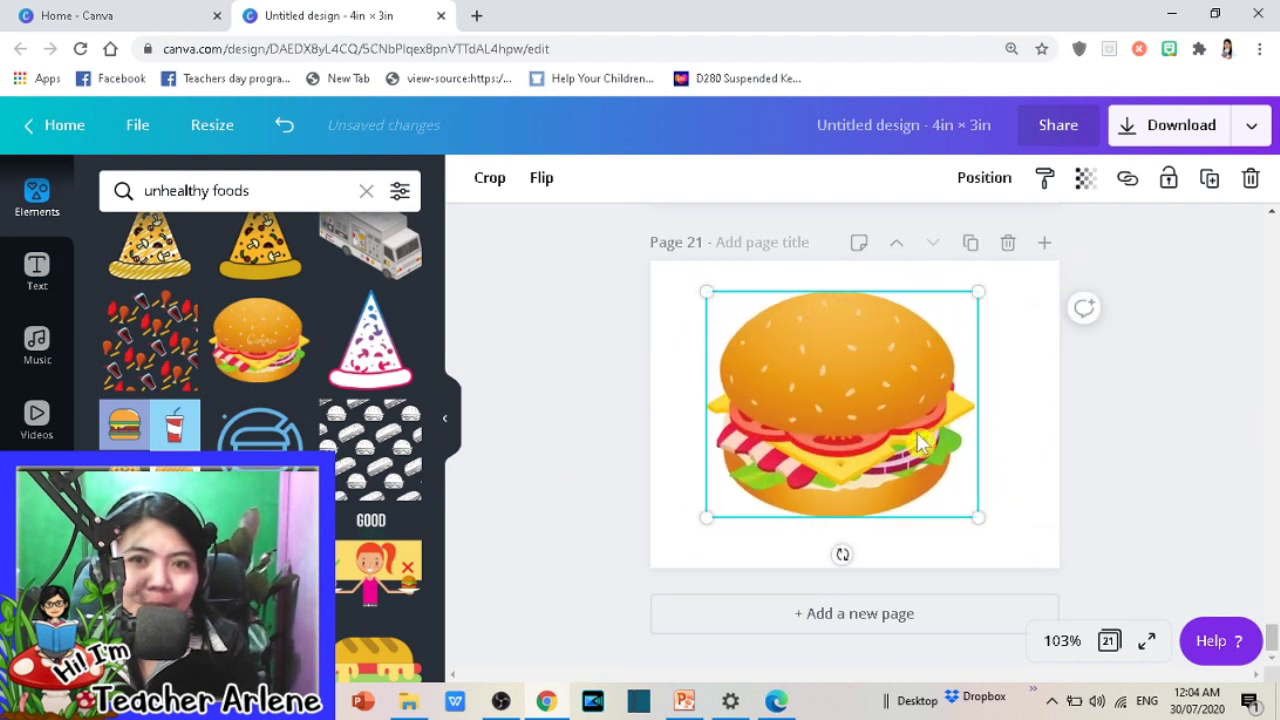
Step: Add Page 22 with another burger graphic placed top-left and enlarged
{"action": "left_click", "coordinate": [1044, 243]}
{"action": "scroll", "coordinate": [260, 440], "scroll_direction": "down", "scroll_amount": 2}
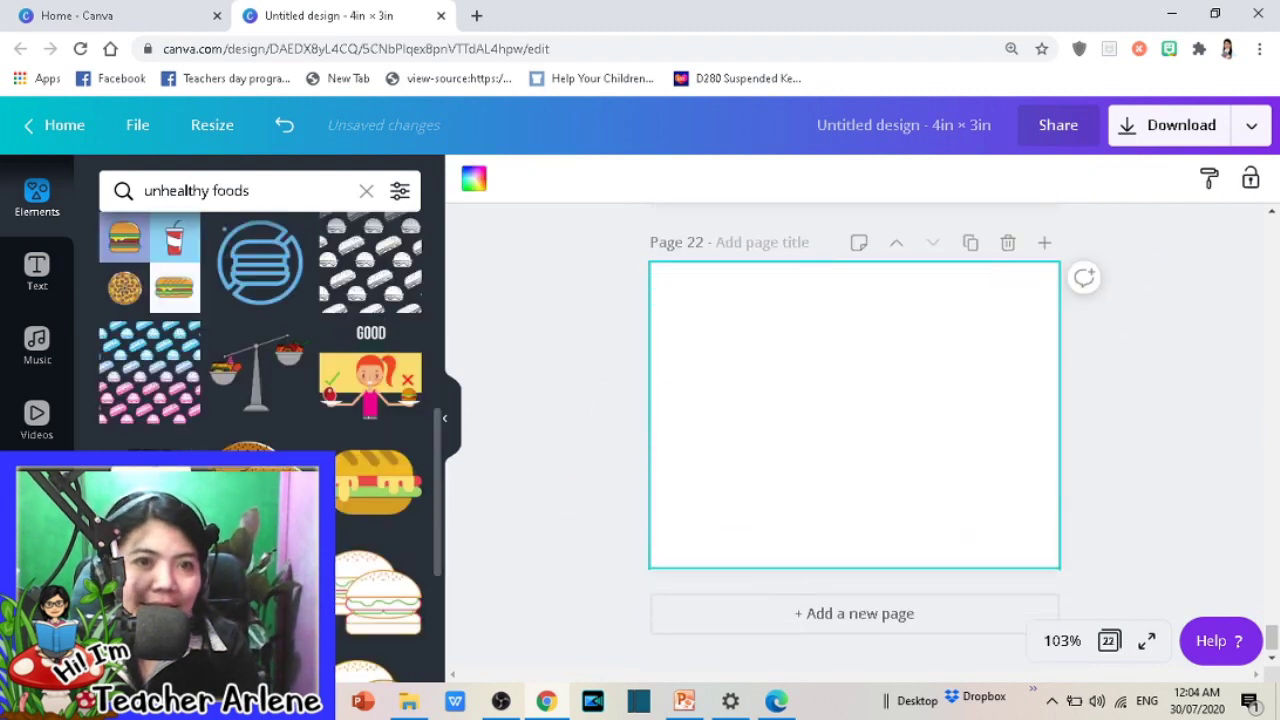
{"action": "scroll", "coordinate": [200, 440], "scroll_direction": "down", "scroll_amount": 3}
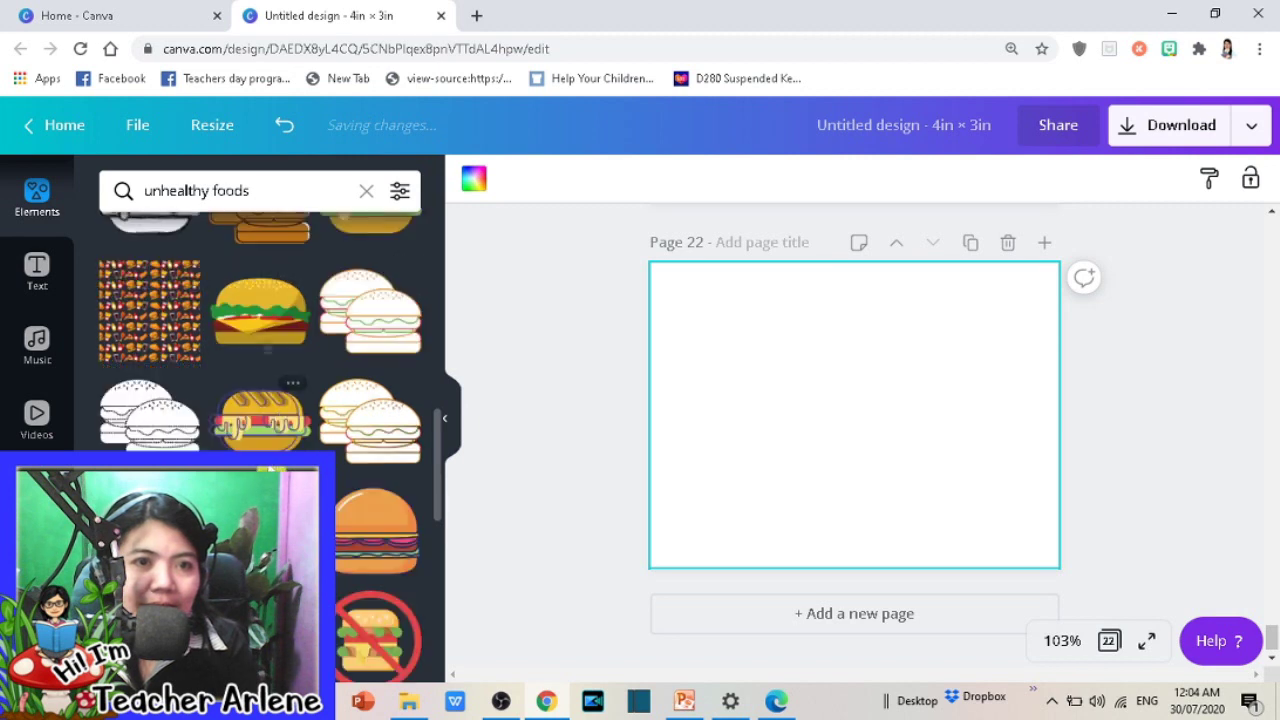
{"action": "left_click", "coordinate": [370, 227]}
{"action": "left_click_drag", "start_coordinate": [845, 420], "coordinate": [731, 334]}
{"action": "mouse_move", "coordinate": [811, 388]}
{"action": "left_mouse_down"}
{"action": "mouse_move", "coordinate": [922, 434]}
{"action": "mouse_move", "coordinate": [1040, 510]}
{"action": "left_mouse_up"}
Step: Add Page 23 with an enlarged fries cup graphic
{"action": "left_click", "coordinate": [1044, 243]}
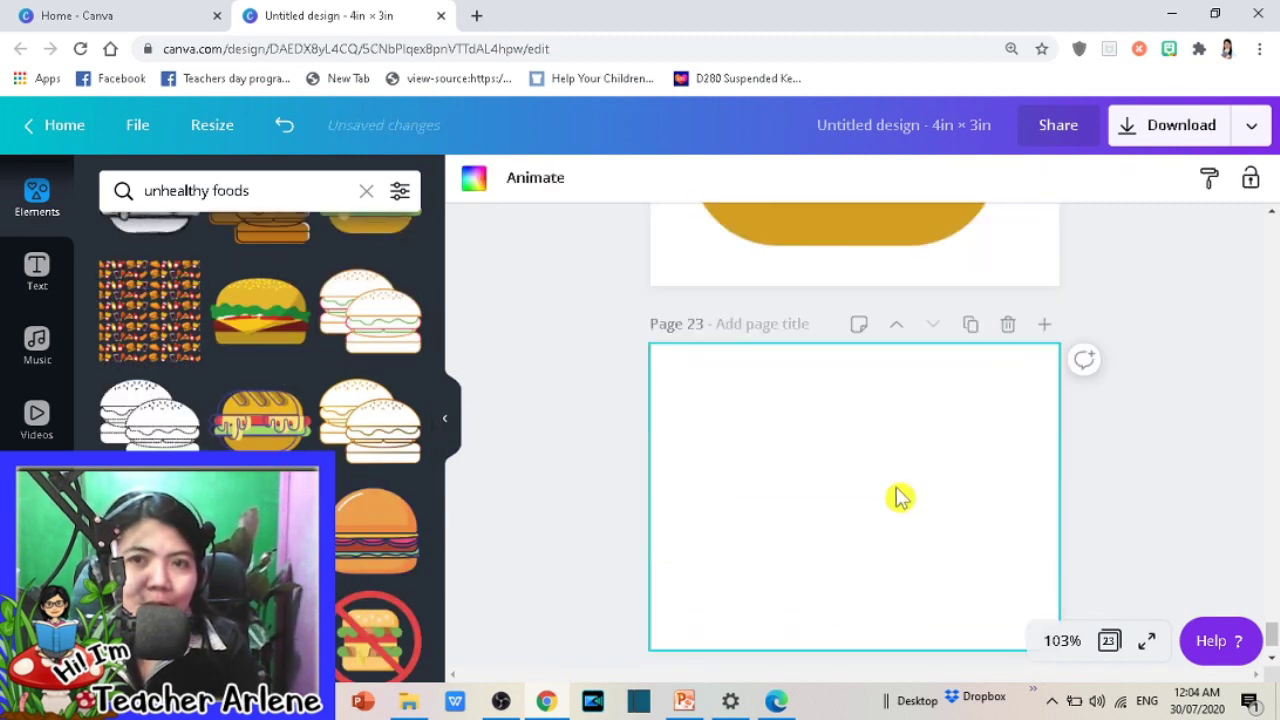
{"action": "left_click", "coordinate": [260, 530]}
{"action": "left_click_drag", "start_coordinate": [857, 420], "coordinate": [766, 343]}
{"action": "left_click_drag", "start_coordinate": [805, 400], "coordinate": [990, 515]}
Step: Add Page 24 with an enlarged, centred drink-and-burger graphic
{"action": "left_click", "coordinate": [1044, 243]}
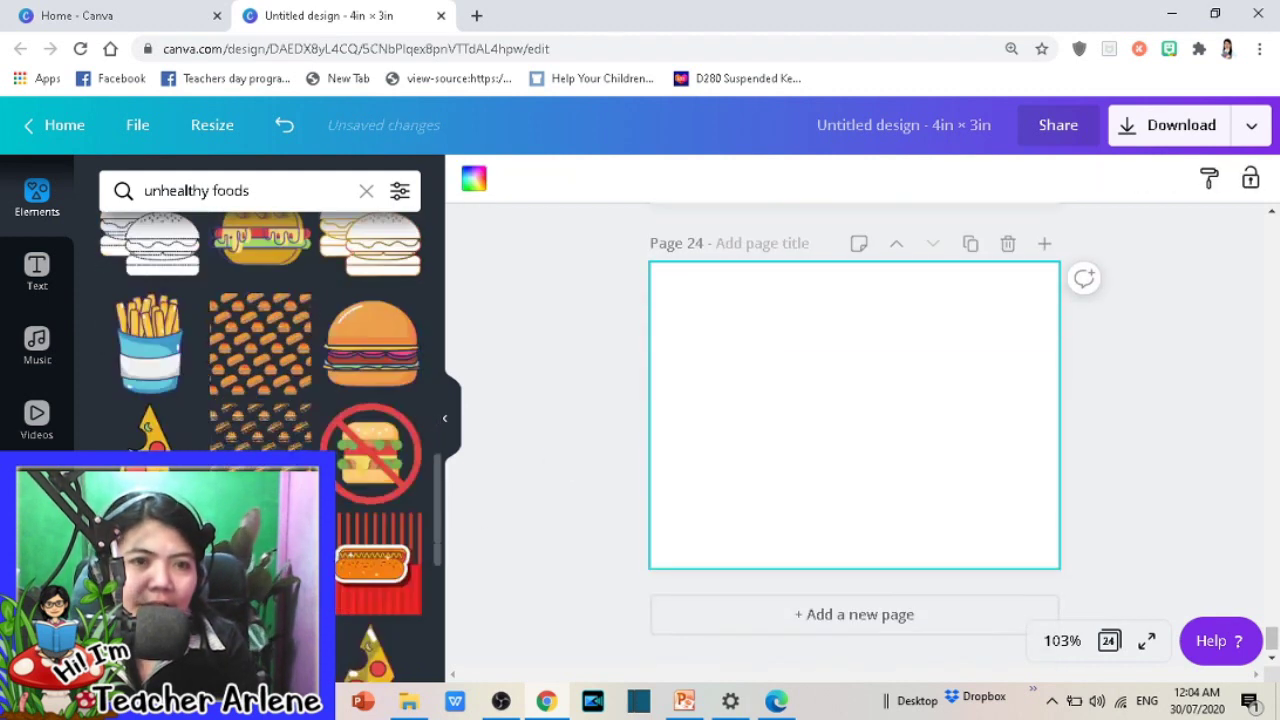
{"action": "scroll", "coordinate": [260, 330], "scroll_direction": "down", "scroll_amount": 2}
{"action": "scroll", "coordinate": [260, 330], "scroll_direction": "down", "scroll_amount": 2}
{"action": "scroll", "coordinate": [260, 330], "scroll_direction": "down", "scroll_amount": 2}
{"action": "scroll", "coordinate": [260, 330], "scroll_direction": "down", "scroll_amount": 2}
{"action": "scroll", "coordinate": [260, 330], "scroll_direction": "down", "scroll_amount": 2}
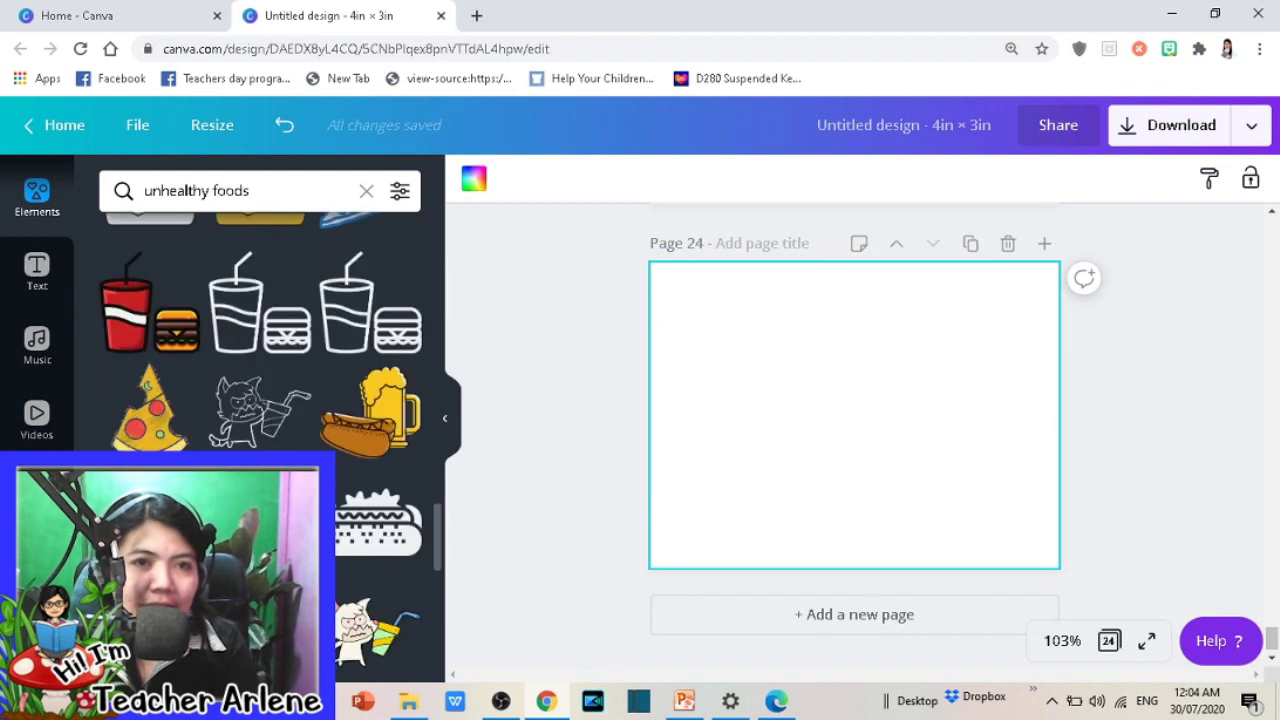
{"action": "scroll", "coordinate": [260, 330], "scroll_direction": "down", "scroll_amount": 1}
{"action": "scroll", "coordinate": [162, 387], "scroll_direction": "up", "scroll_amount": 1}
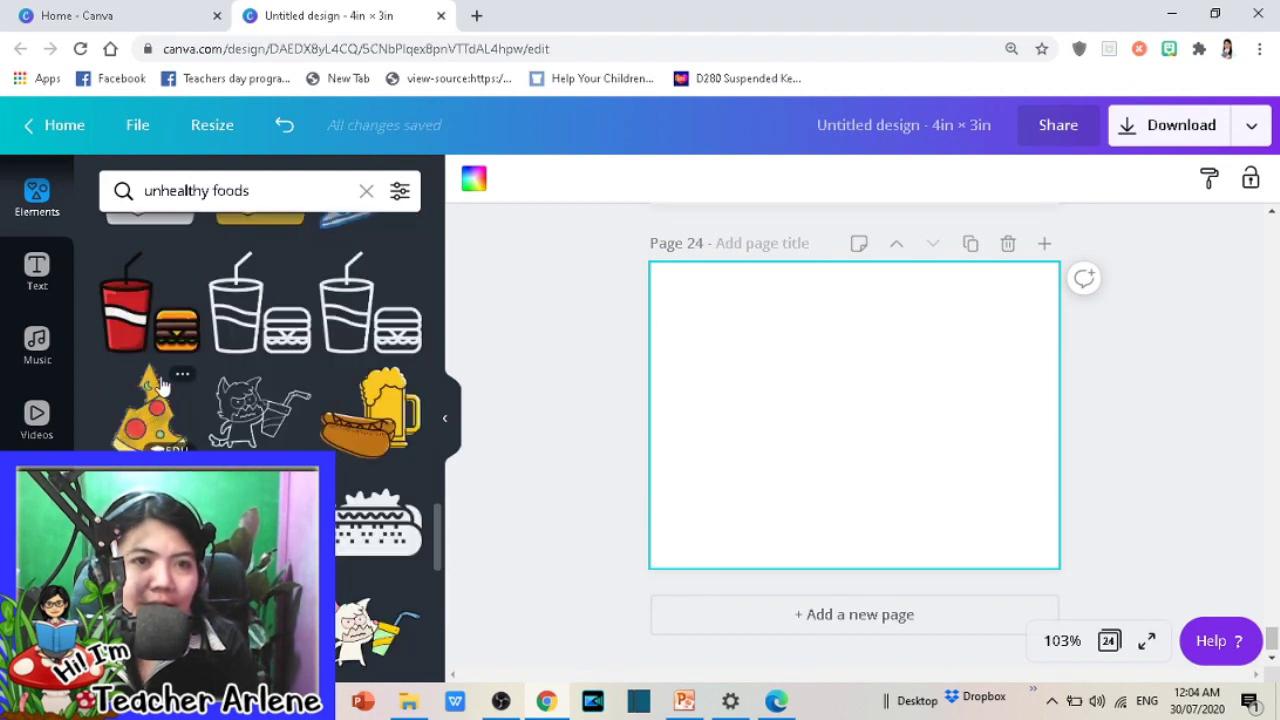
{"action": "left_click", "coordinate": [175, 325]}
{"action": "left_click_drag", "start_coordinate": [890, 474], "coordinate": [779, 380]}
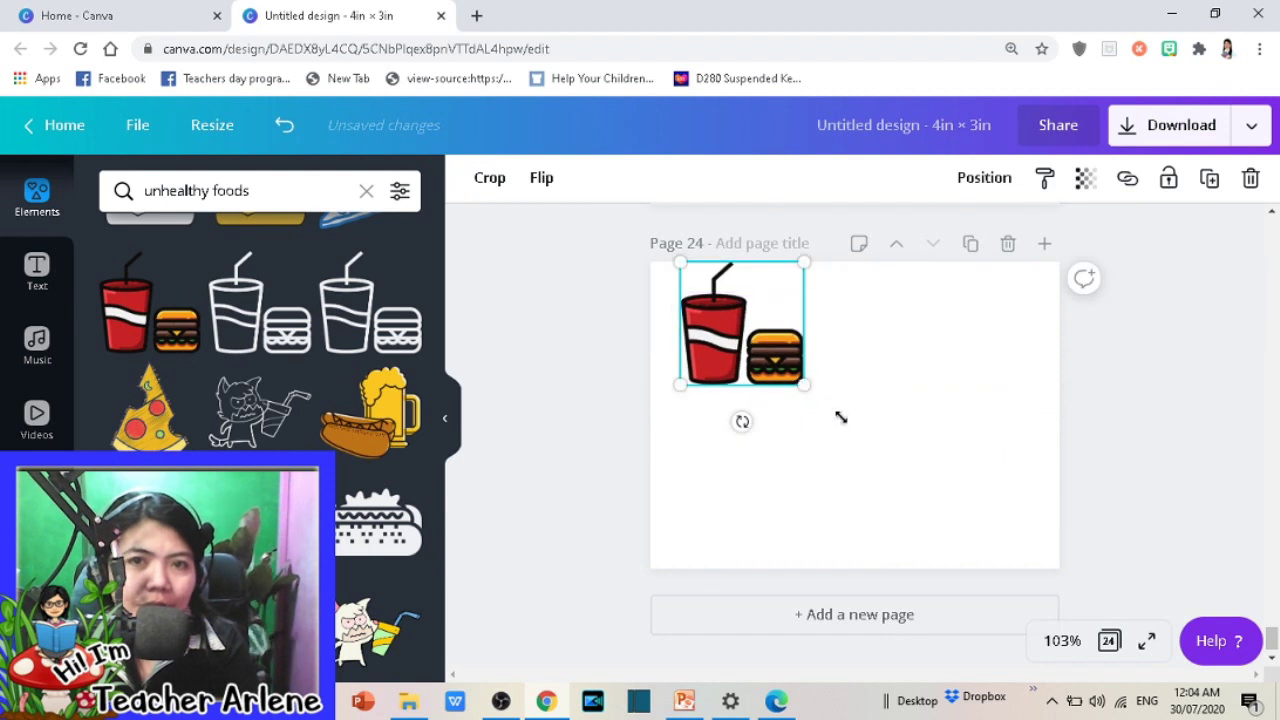
{"action": "left_click_drag", "start_coordinate": [841, 418], "coordinate": [1017, 531]}
{"action": "left_click_drag", "start_coordinate": [960, 466], "coordinate": [980, 466]}
Step: Add Page 25 with the crossed-out fast-food image enlarged to about 2.7 by 2.8 and centred
{"action": "left_click", "coordinate": [1044, 243]}
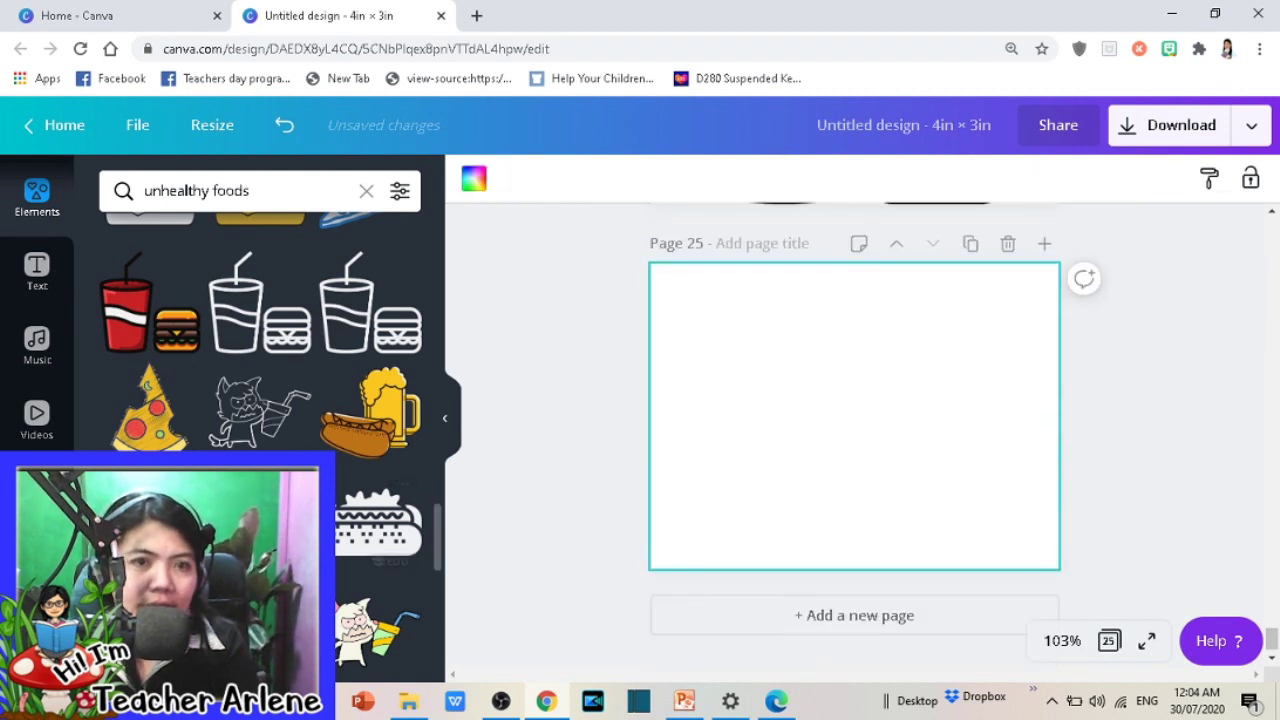
{"action": "scroll", "coordinate": [260, 330], "scroll_direction": "down", "scroll_amount": 3}
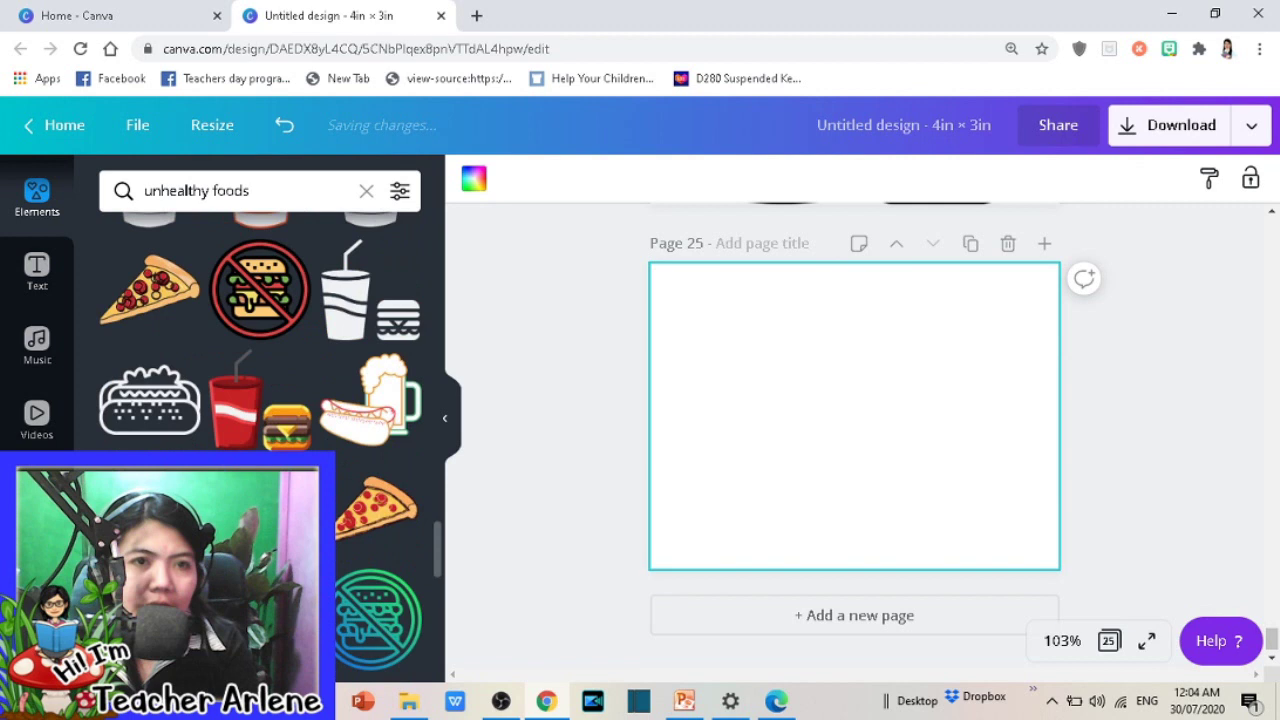
{"action": "scroll", "coordinate": [265, 313], "scroll_direction": "down", "scroll_amount": 3}
{"action": "scroll", "coordinate": [265, 313], "scroll_direction": "down", "scroll_amount": 3}
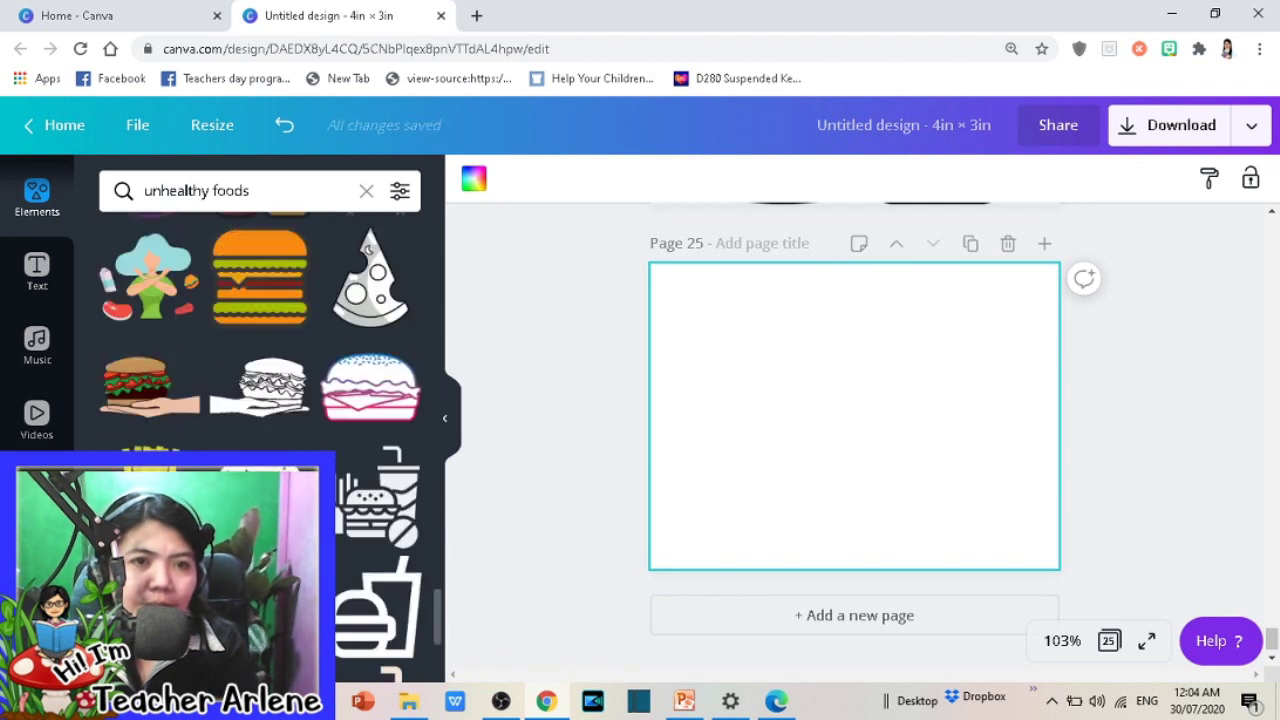
{"action": "scroll", "coordinate": [260, 330], "scroll_direction": "down", "scroll_amount": 1}
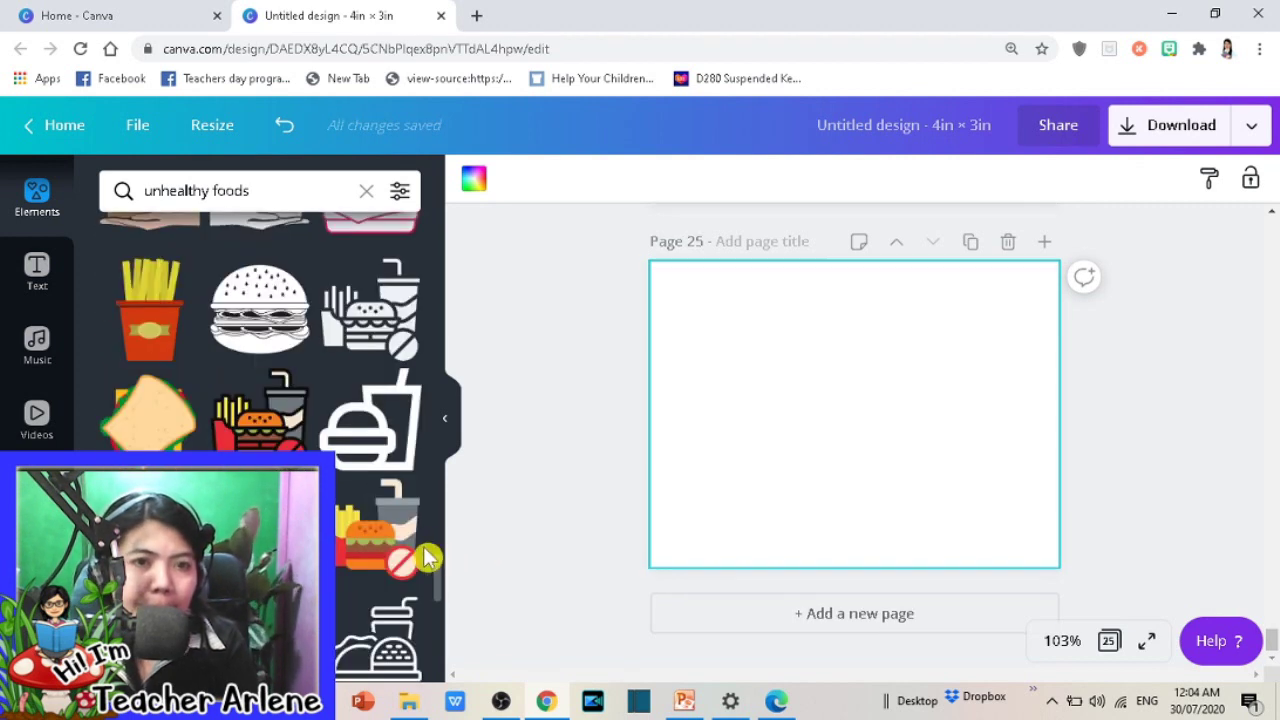
{"action": "scroll", "coordinate": [423, 546], "scroll_direction": "down", "scroll_amount": 3}
{"action": "scroll", "coordinate": [423, 546], "scroll_direction": "down", "scroll_amount": 3}
{"action": "scroll", "coordinate": [338, 590], "scroll_direction": "down", "scroll_amount": 3}
{"action": "scroll", "coordinate": [338, 590], "scroll_direction": "up", "scroll_amount": 5}
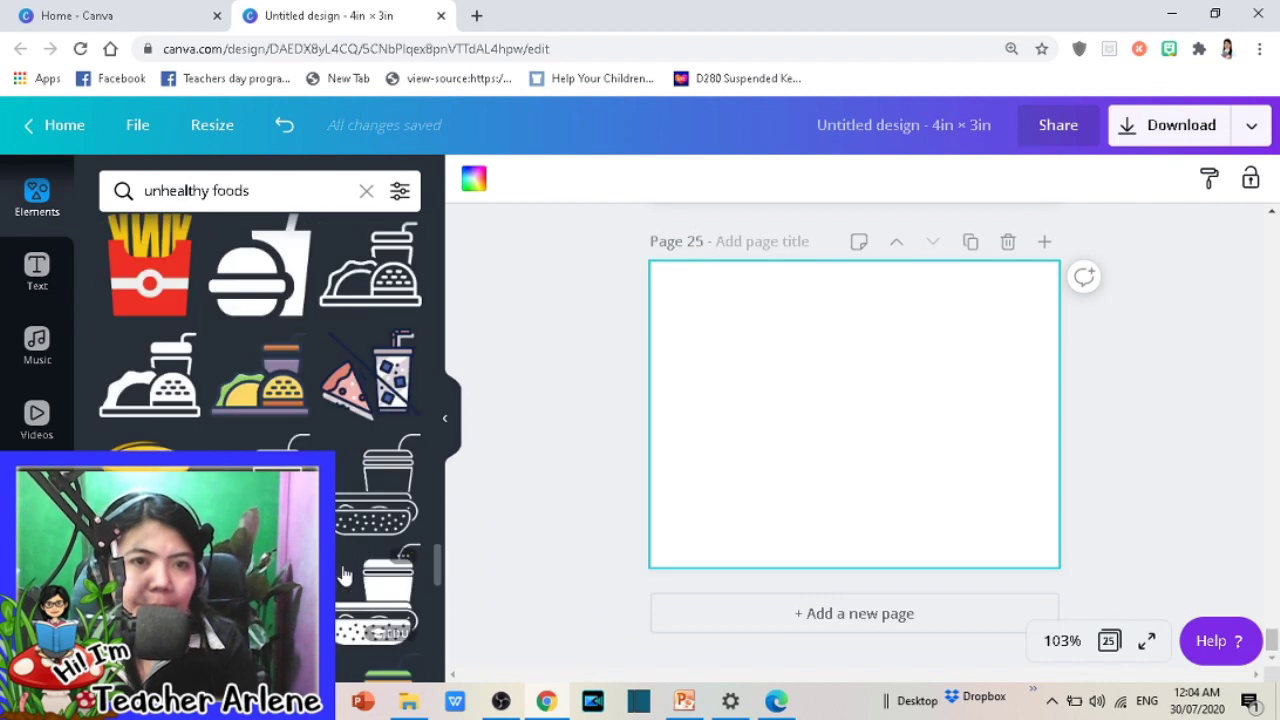
{"action": "scroll", "coordinate": [366, 467], "scroll_direction": "up", "scroll_amount": 2}
{"action": "left_click", "coordinate": [365, 345]}
{"action": "left_click_drag", "start_coordinate": [854, 414], "coordinate": [740, 323]}
{"action": "left_click_drag", "start_coordinate": [800, 384], "coordinate": [981, 518]}
{"action": "left_click_drag", "start_coordinate": [900, 460], "coordinate": [920, 470]}
{"action": "scroll", "coordinate": [260, 330], "scroll_direction": "down", "scroll_amount": 5}
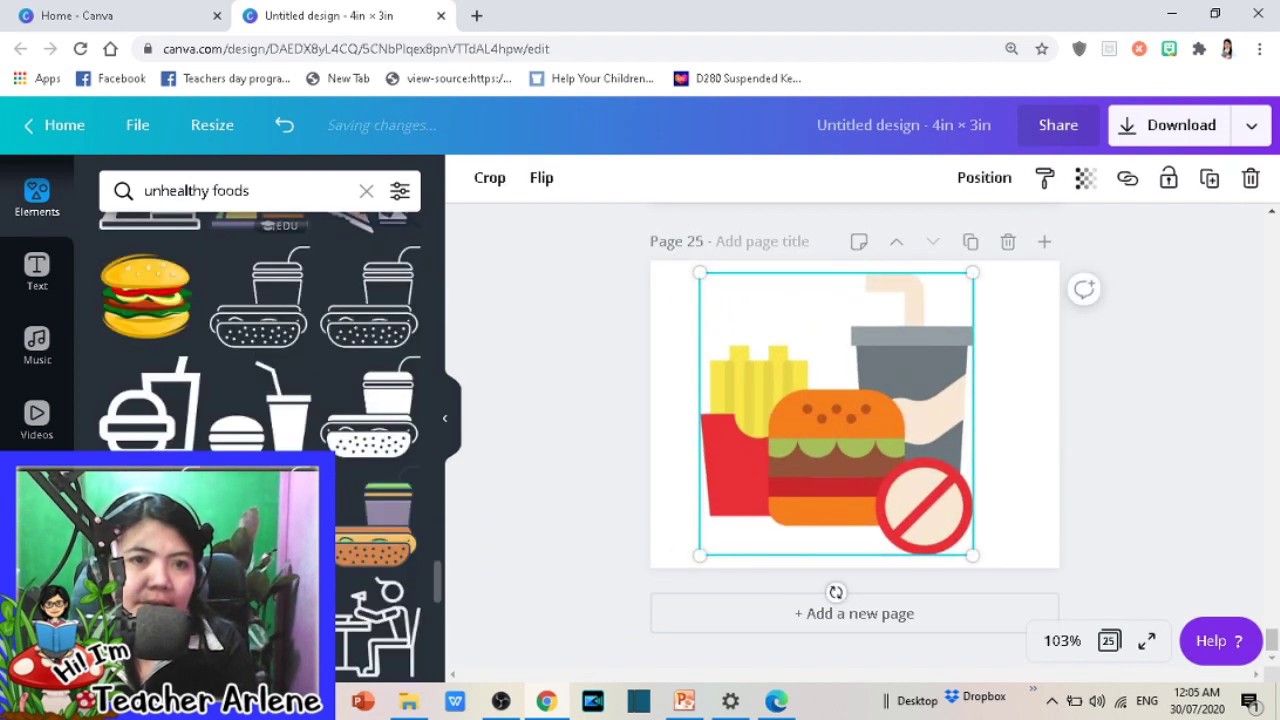
{"action": "left_click_drag", "start_coordinate": [314, 197], "coordinate": [146, 190]}
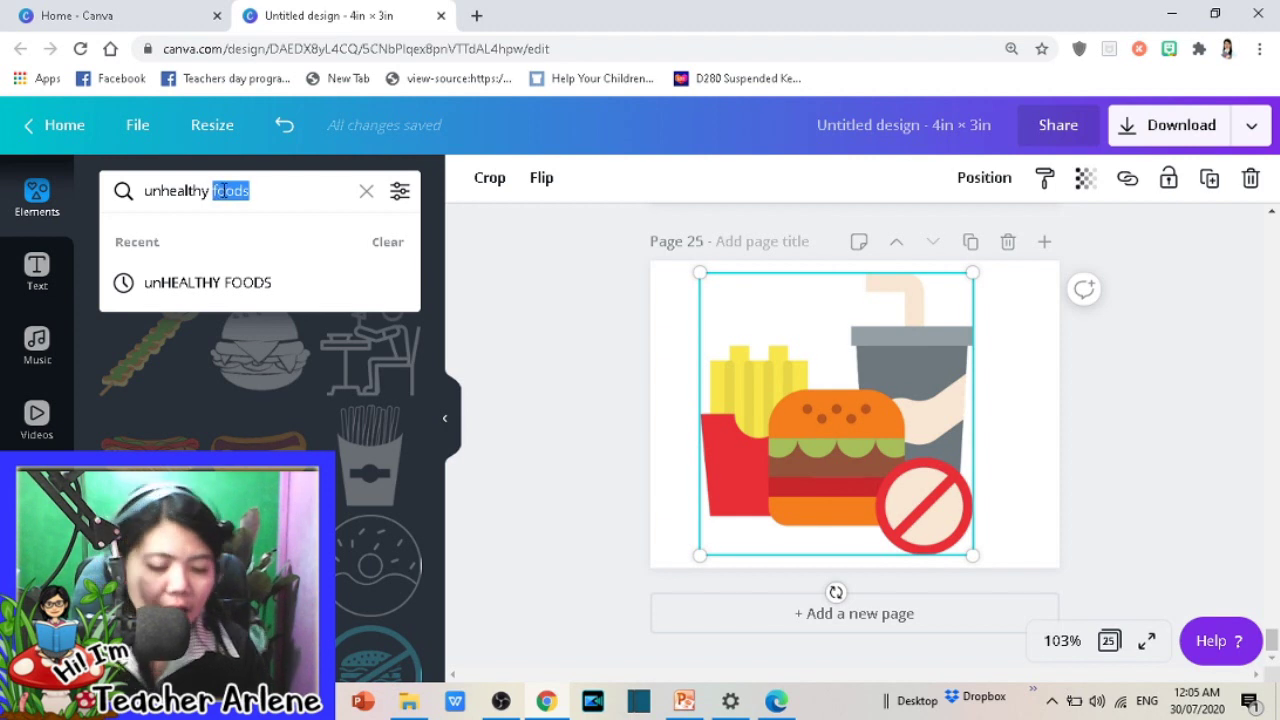
Step: Search Elements for 'unhealthy kid' and add a blank page 26
{"action": "type", "text": "kid"}
{"action": "key", "text": "Return"}
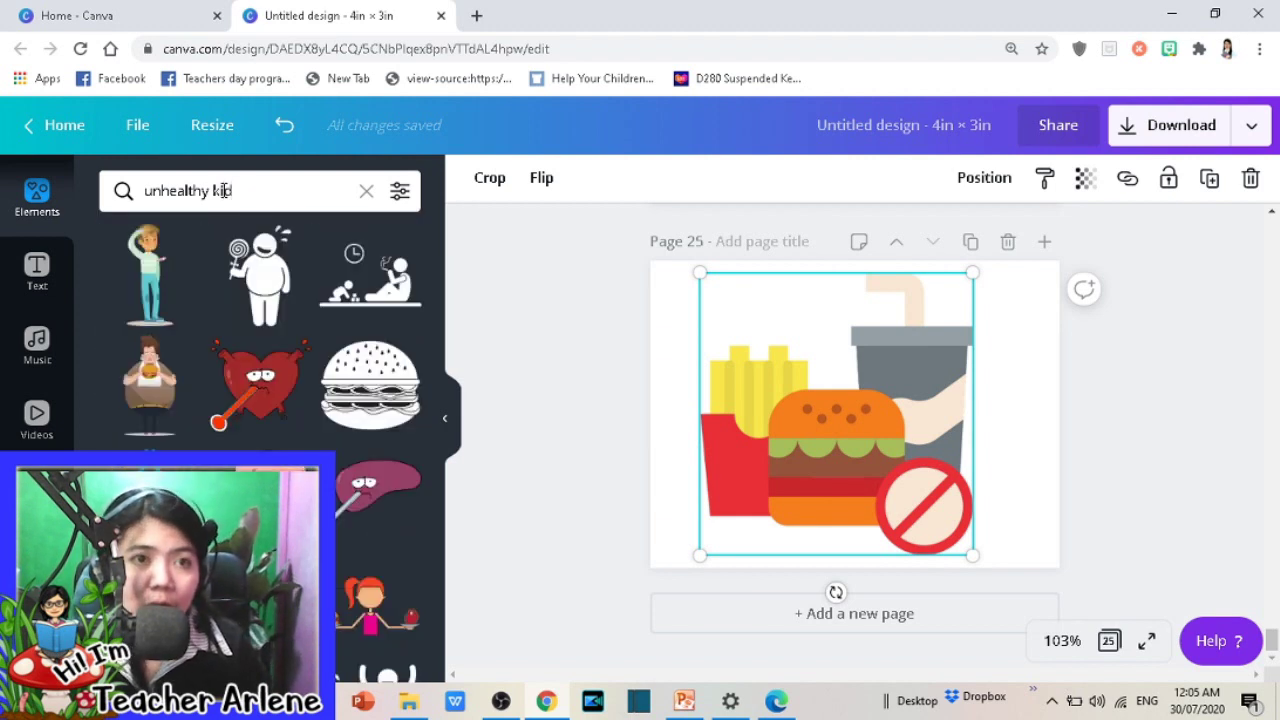
{"action": "left_click", "coordinate": [1044, 241]}
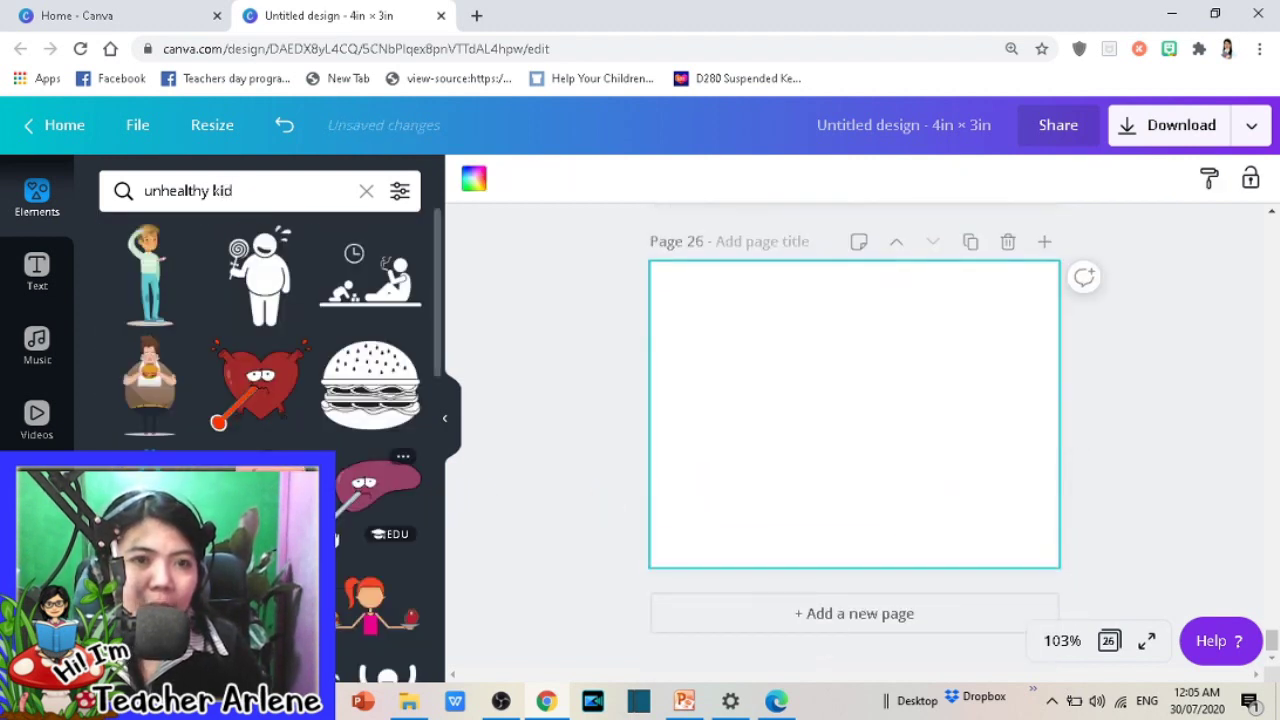
{"action": "scroll", "coordinate": [270, 330], "scroll_direction": "down", "scroll_amount": 2}
{"action": "scroll", "coordinate": [260, 330], "scroll_direction": "down", "scroll_amount": 1}
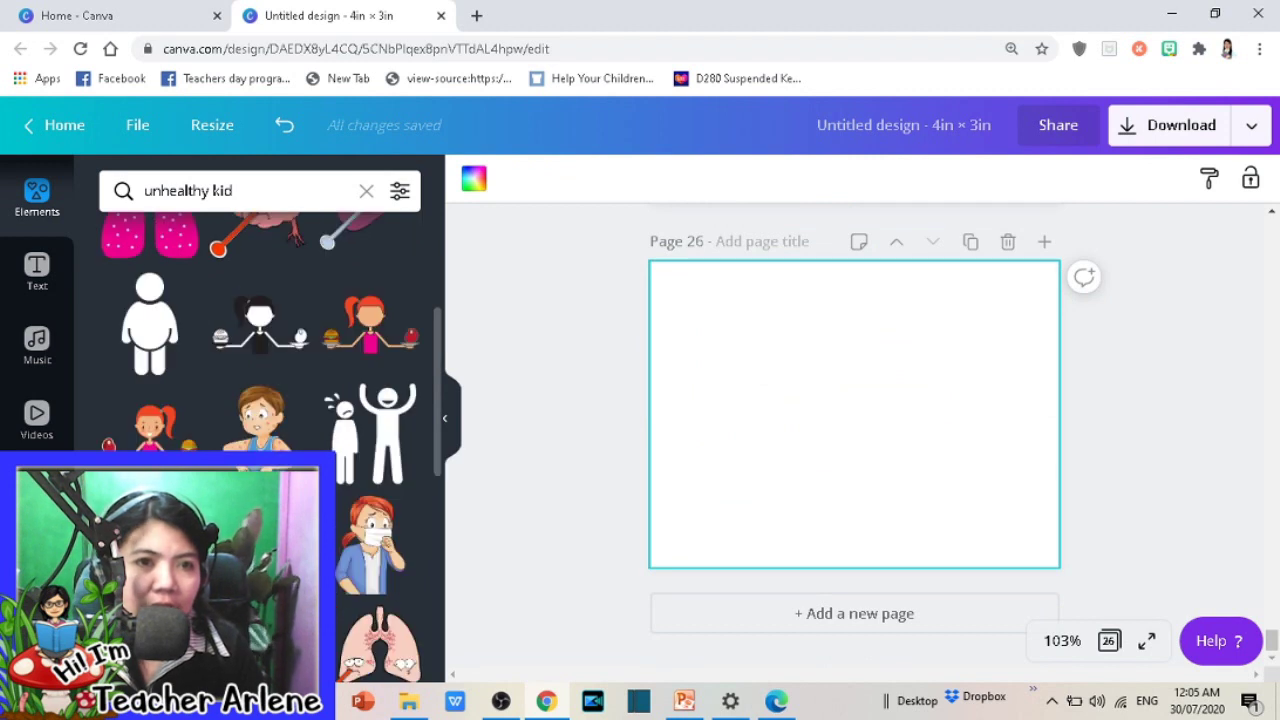
{"action": "scroll", "coordinate": [270, 400], "scroll_direction": "down", "scroll_amount": 2}
{"action": "left_click", "coordinate": [370, 362]}
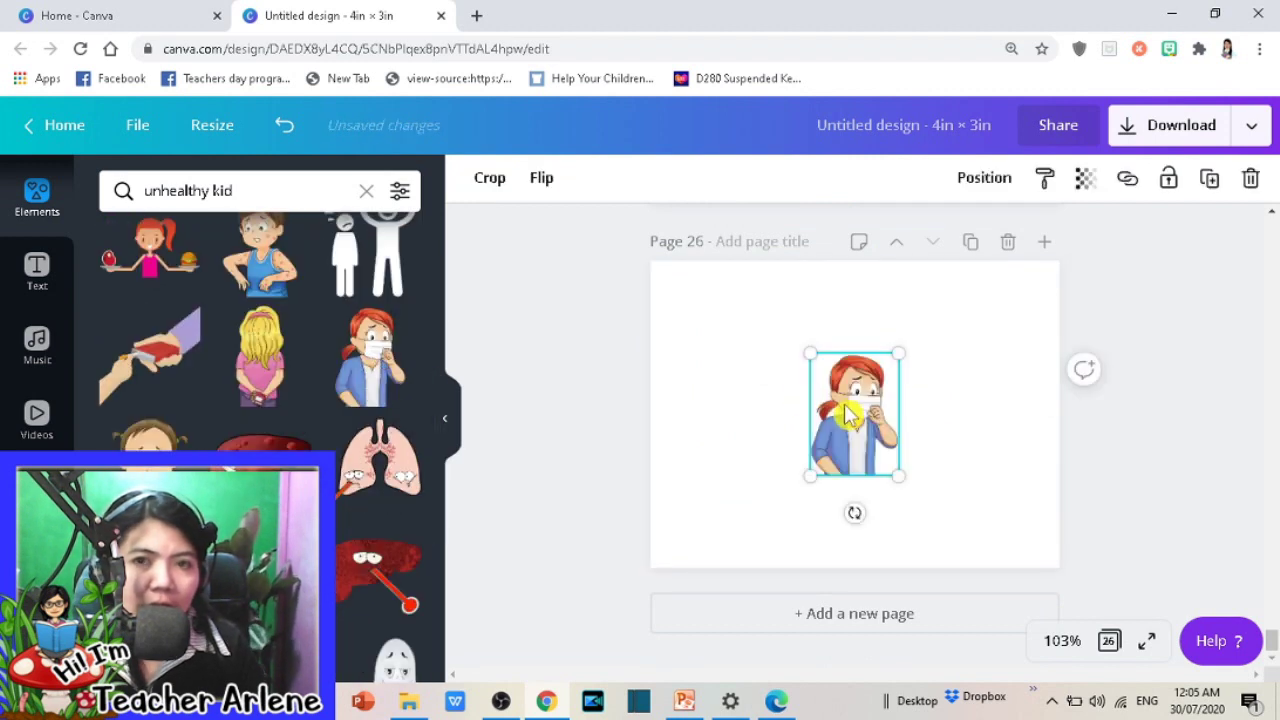
{"action": "key", "text": "Delete"}
Step: Place the woman with apple and sweets on page 26, enlarged to fill the page
{"action": "scroll", "coordinate": [260, 330], "scroll_direction": "down", "scroll_amount": 3}
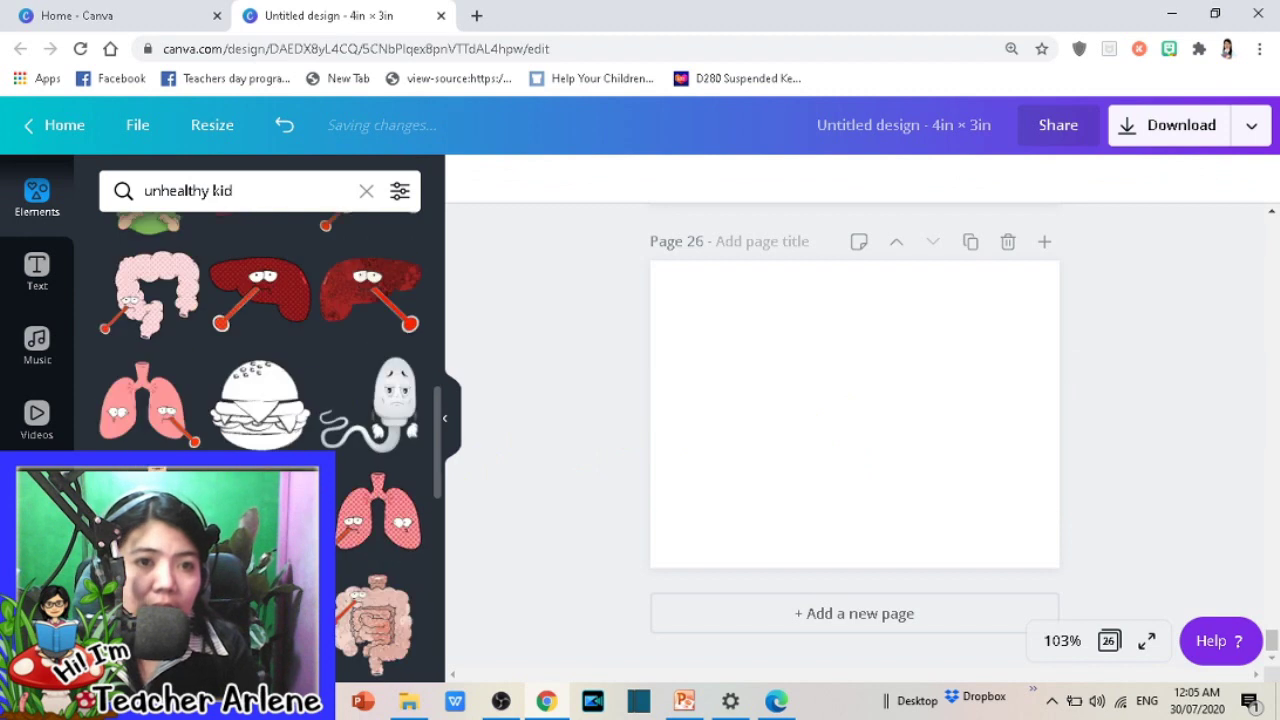
{"action": "scroll", "coordinate": [260, 330], "scroll_direction": "down", "scroll_amount": 3}
{"action": "left_click", "coordinate": [247, 428]}
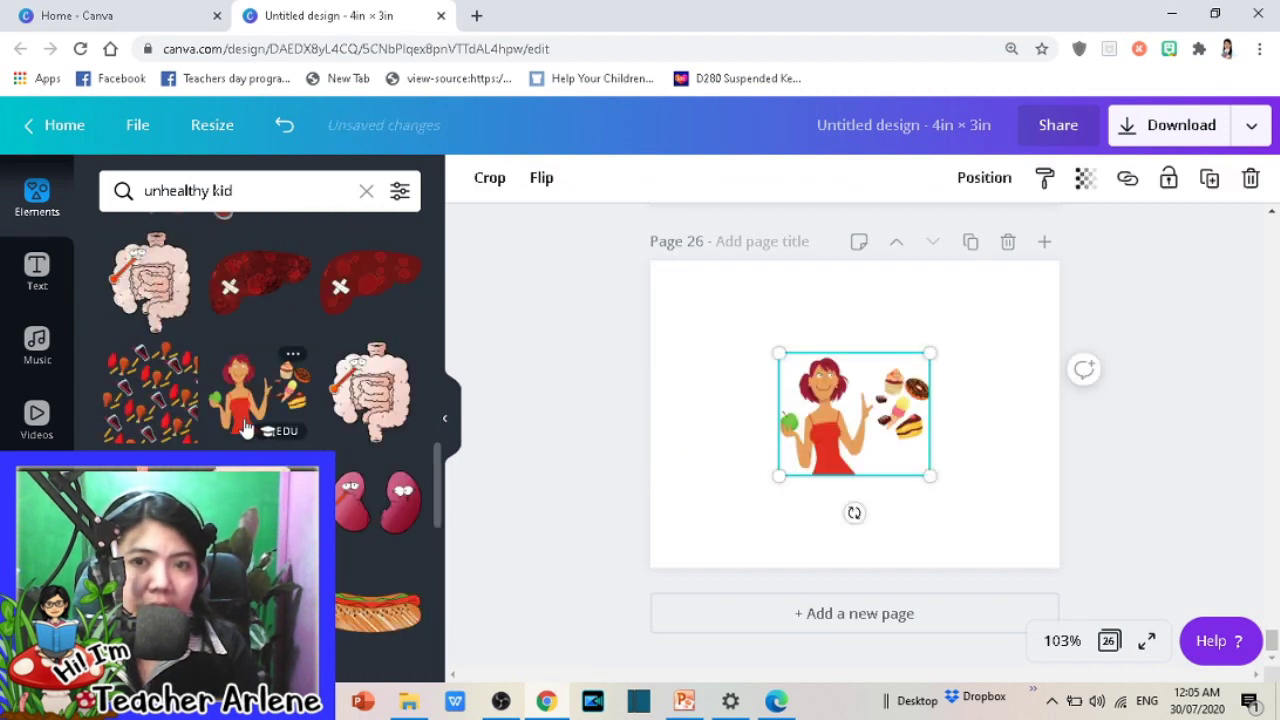
{"action": "left_click", "coordinate": [247, 428]}
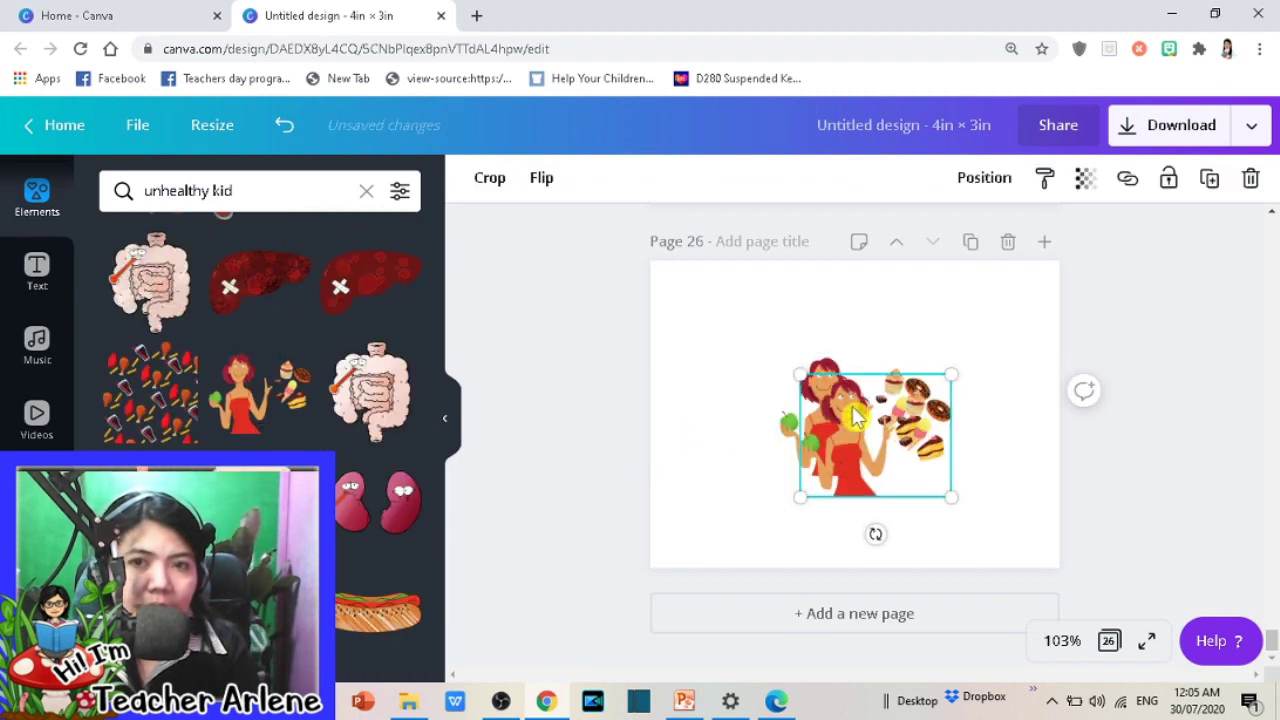
{"action": "key", "text": "Delete"}
{"action": "left_click_drag", "start_coordinate": [855, 418], "coordinate": [758, 333]}
{"action": "left_click_drag", "start_coordinate": [828, 392], "coordinate": [1007, 524]}
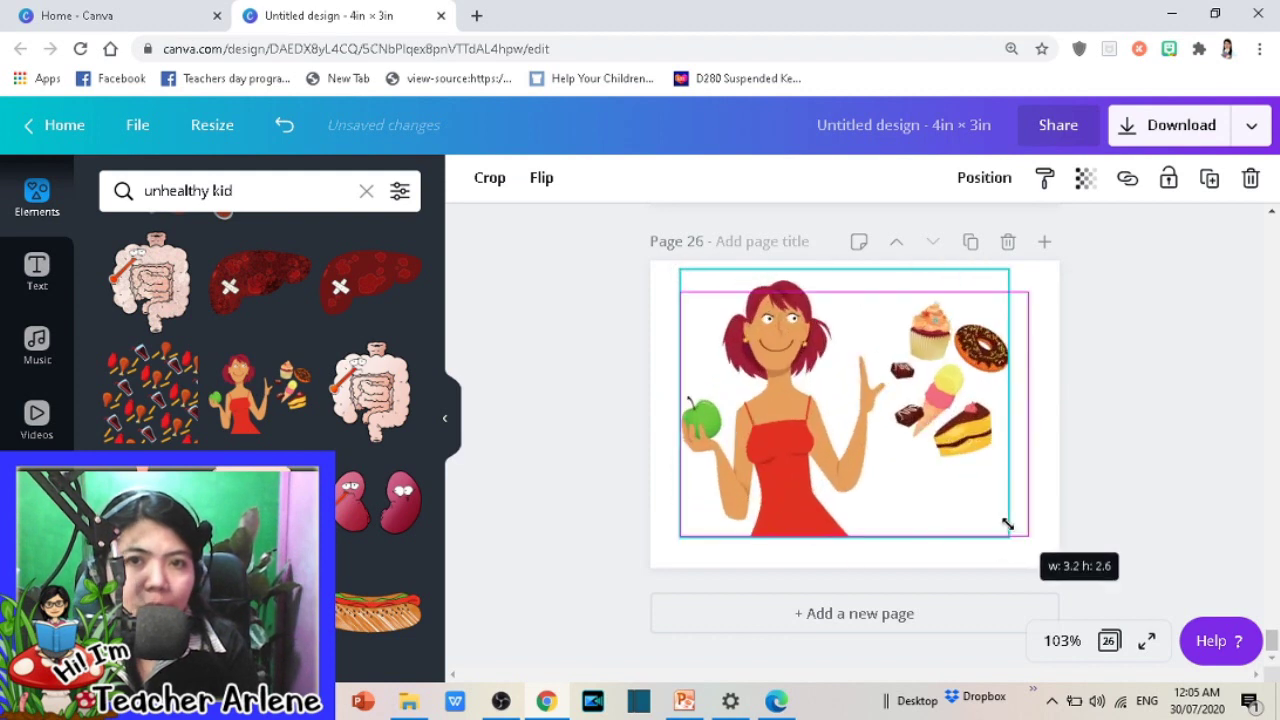
Step: Add page 27 with the red-shirt boy eating, enlarged to the page height
{"action": "left_click", "coordinate": [1044, 241]}
{"action": "scroll", "coordinate": [260, 400], "scroll_direction": "down", "scroll_amount": 5}
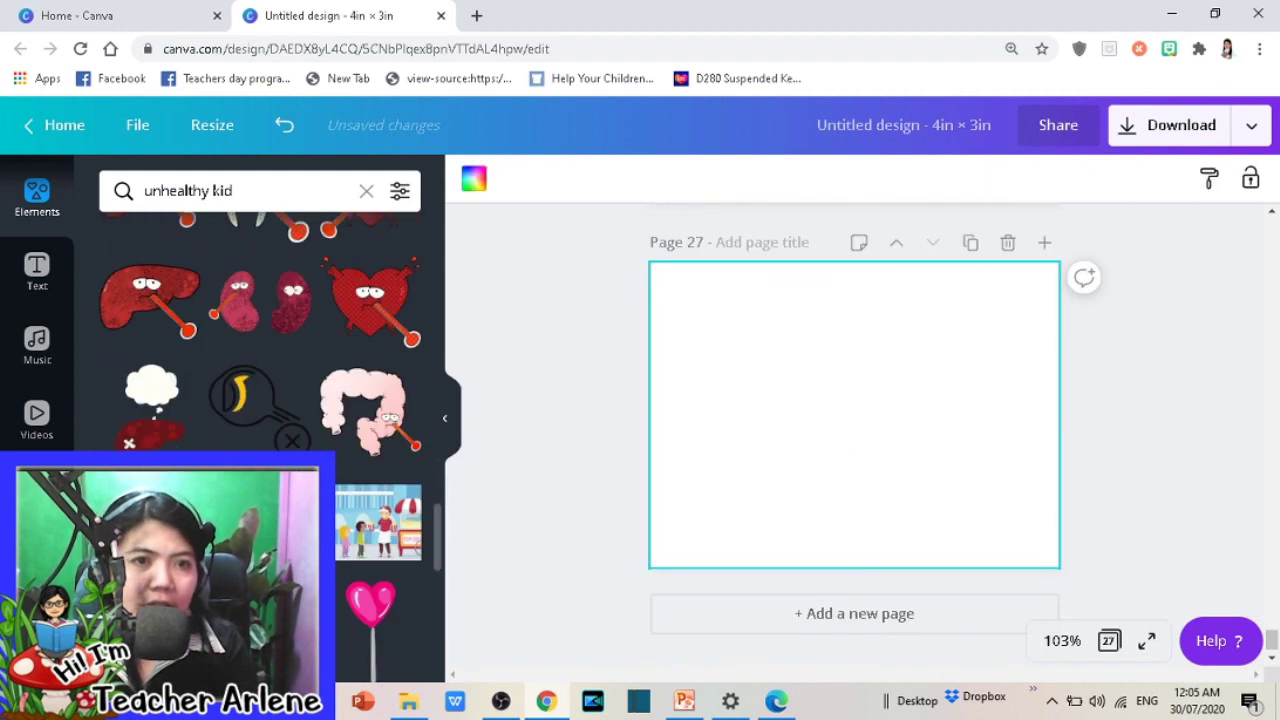
{"action": "scroll", "coordinate": [260, 380], "scroll_direction": "down", "scroll_amount": 3}
{"action": "left_click", "coordinate": [258, 350]}
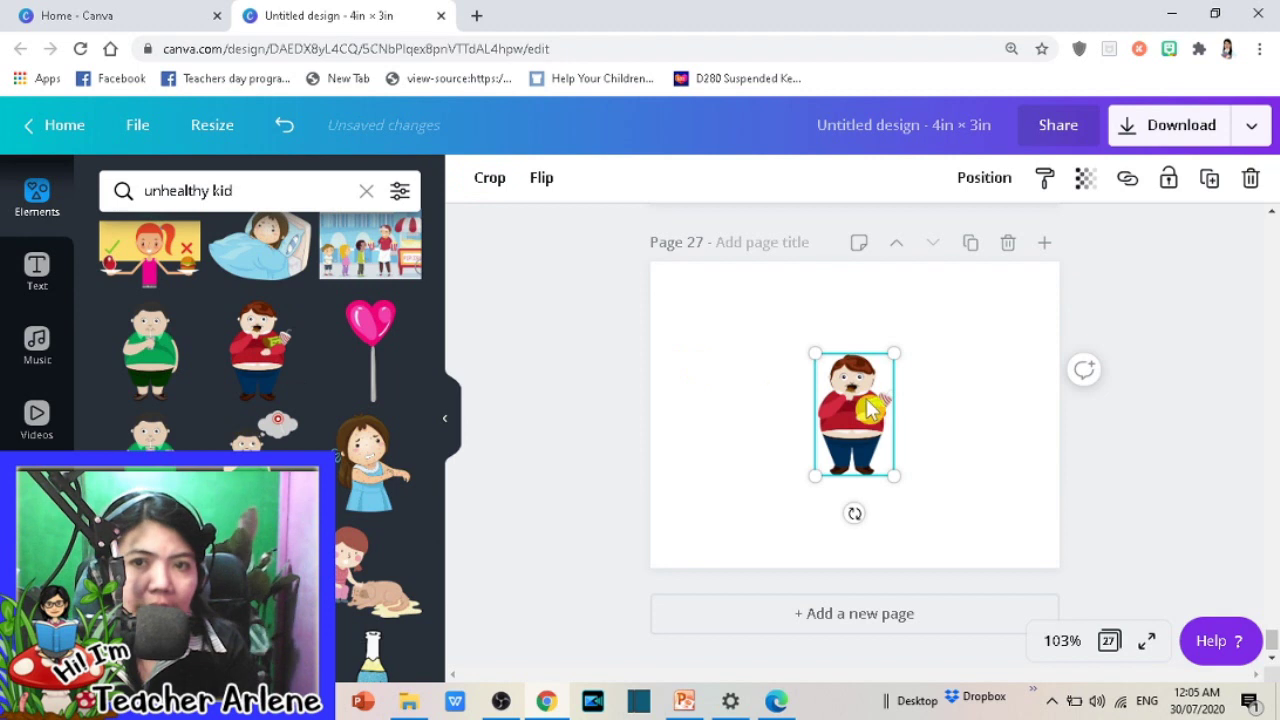
{"action": "left_click_drag", "start_coordinate": [870, 408], "coordinate": [733, 340]}
{"action": "left_click_drag", "start_coordinate": [760, 404], "coordinate": [894, 509]}
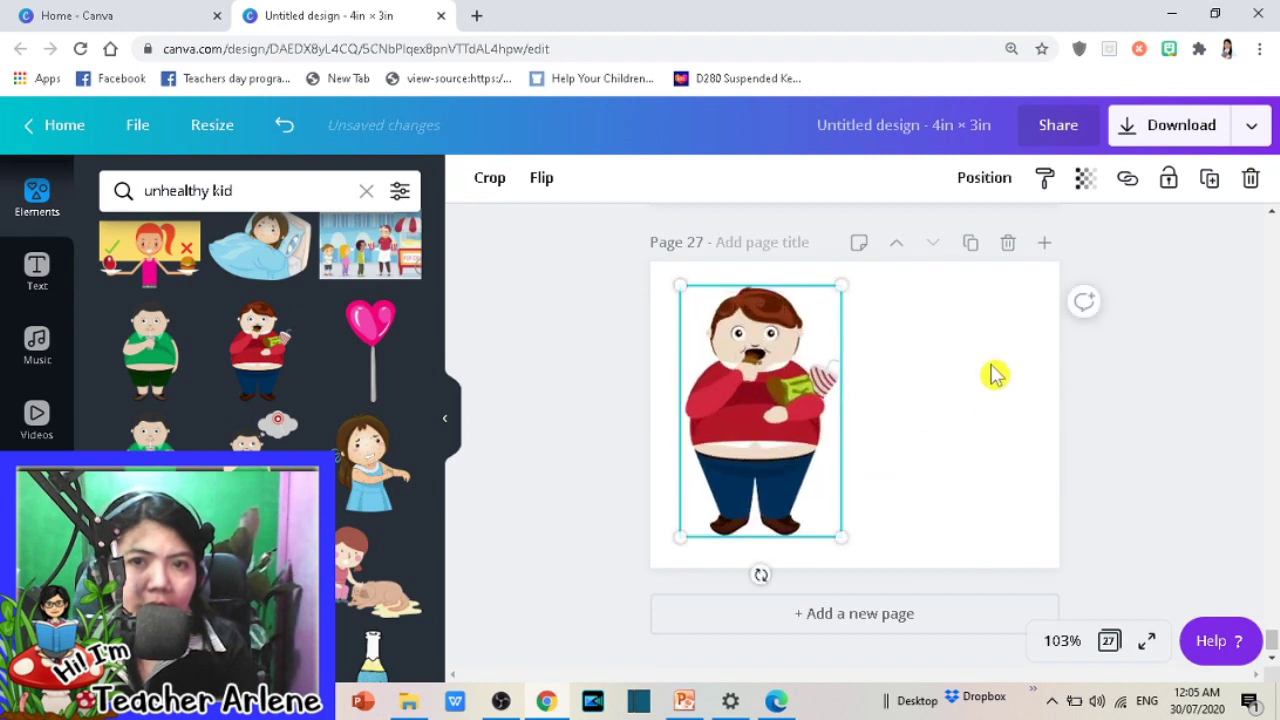
Step: Add page 28 with the girl eating burgers, enlarged to fill the page
{"action": "left_click", "coordinate": [1047, 245]}
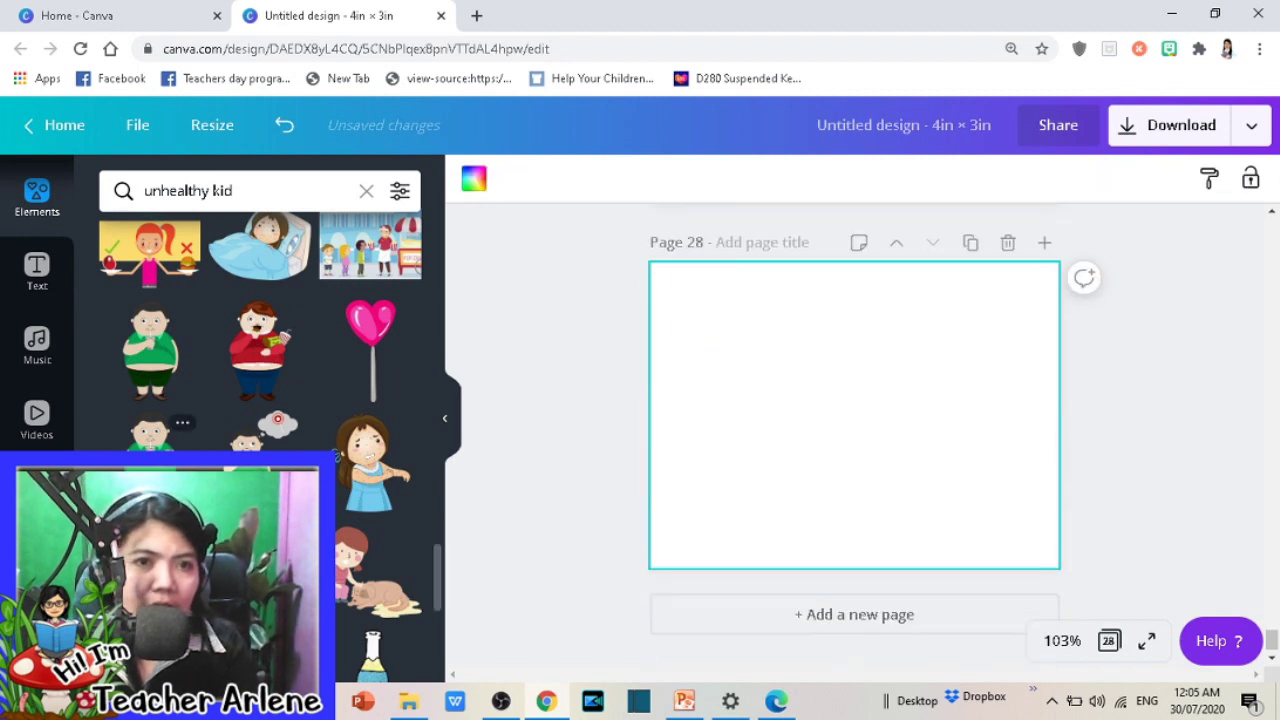
{"action": "scroll", "coordinate": [200, 400], "scroll_direction": "down", "scroll_amount": 2}
{"action": "scroll", "coordinate": [260, 400], "scroll_direction": "down", "scroll_amount": 3}
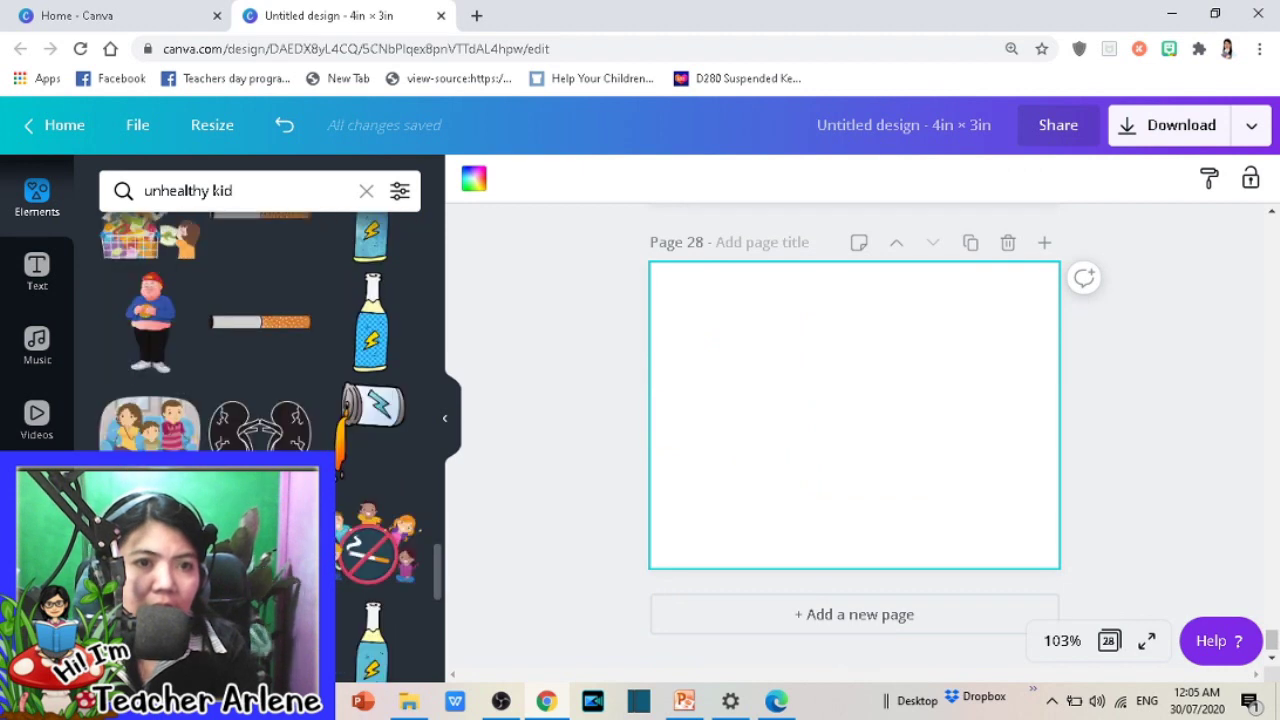
{"action": "scroll", "coordinate": [260, 400], "scroll_direction": "down", "scroll_amount": 3}
{"action": "scroll", "coordinate": [260, 400], "scroll_direction": "down", "scroll_amount": 3}
{"action": "left_click", "coordinate": [390, 325]}
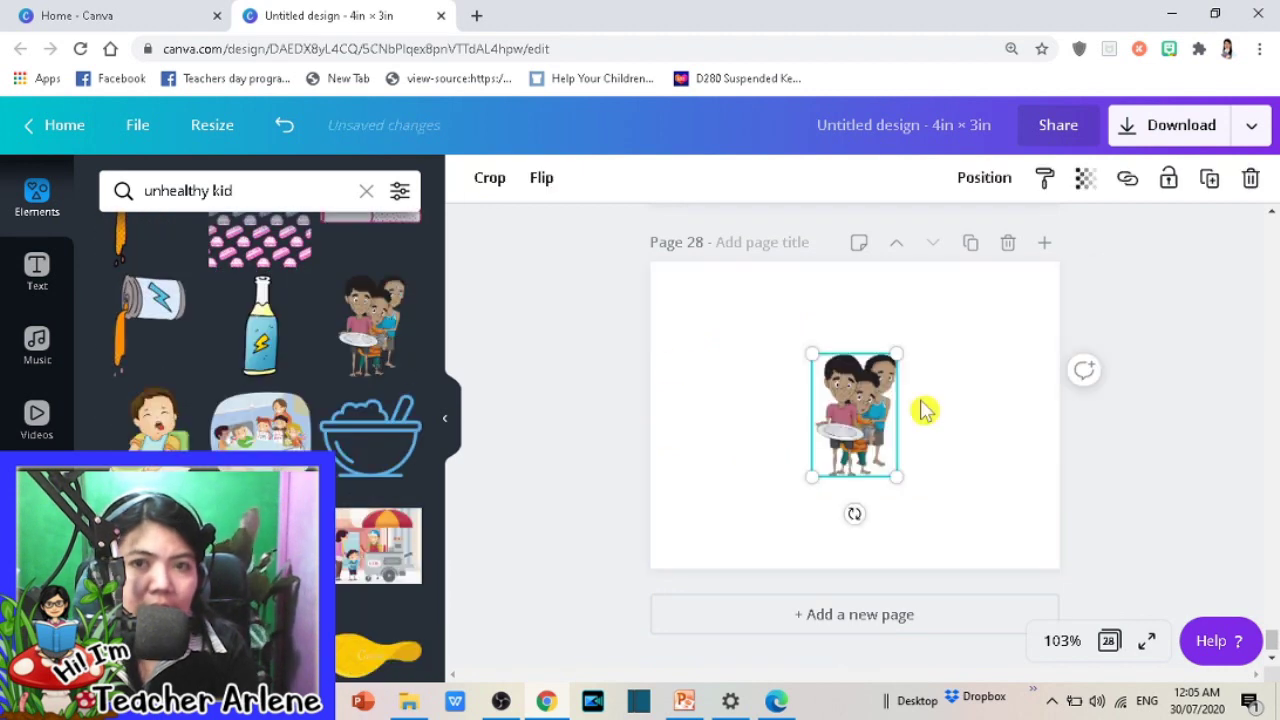
{"action": "key", "text": "Delete"}
{"action": "scroll", "coordinate": [260, 400], "scroll_direction": "down", "scroll_amount": 3}
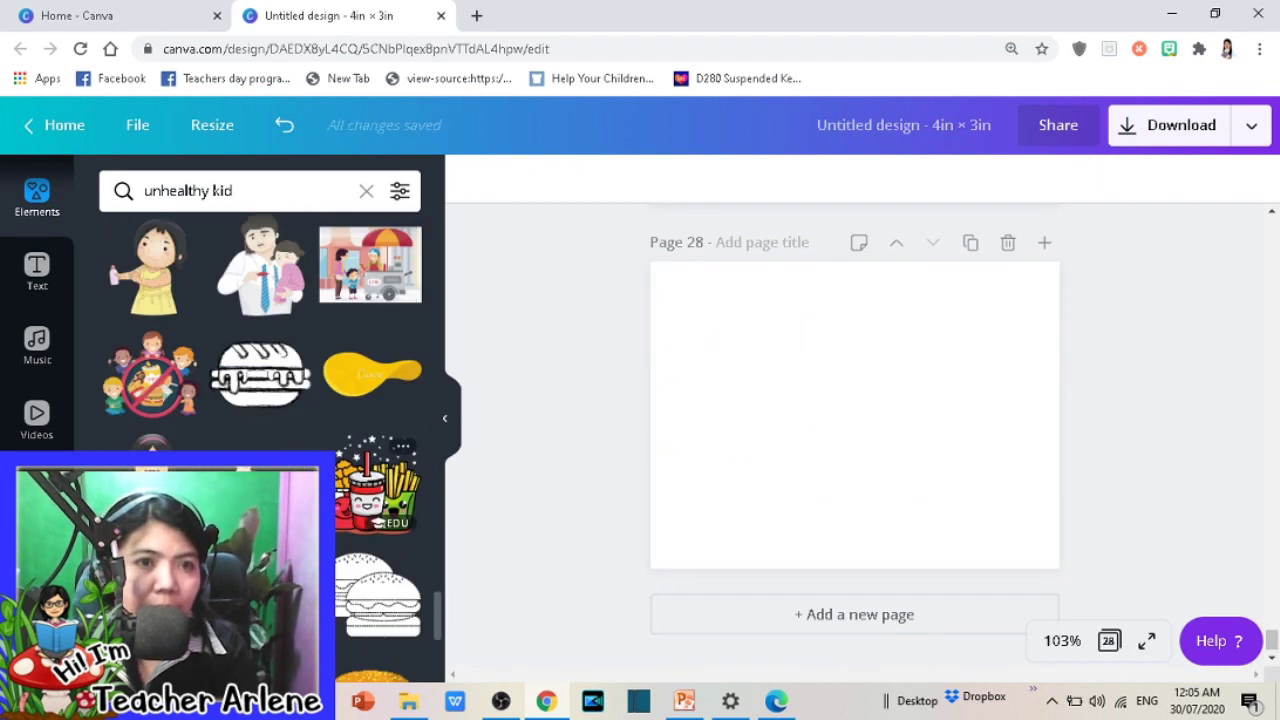
{"action": "scroll", "coordinate": [390, 480], "scroll_direction": "down", "scroll_amount": 2}
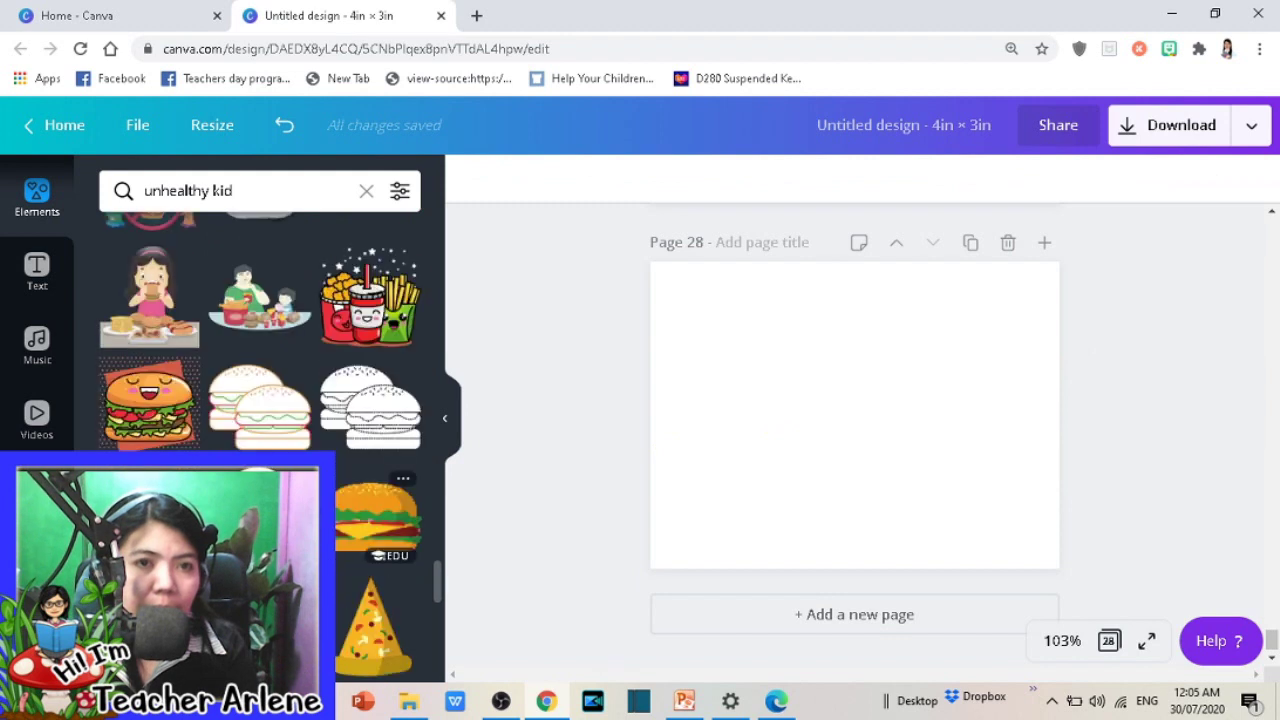
{"action": "left_click", "coordinate": [147, 313]}
{"action": "left_click_drag", "start_coordinate": [857, 434], "coordinate": [743, 356]}
{"action": "left_click_drag", "start_coordinate": [794, 394], "coordinate": [993, 513]}
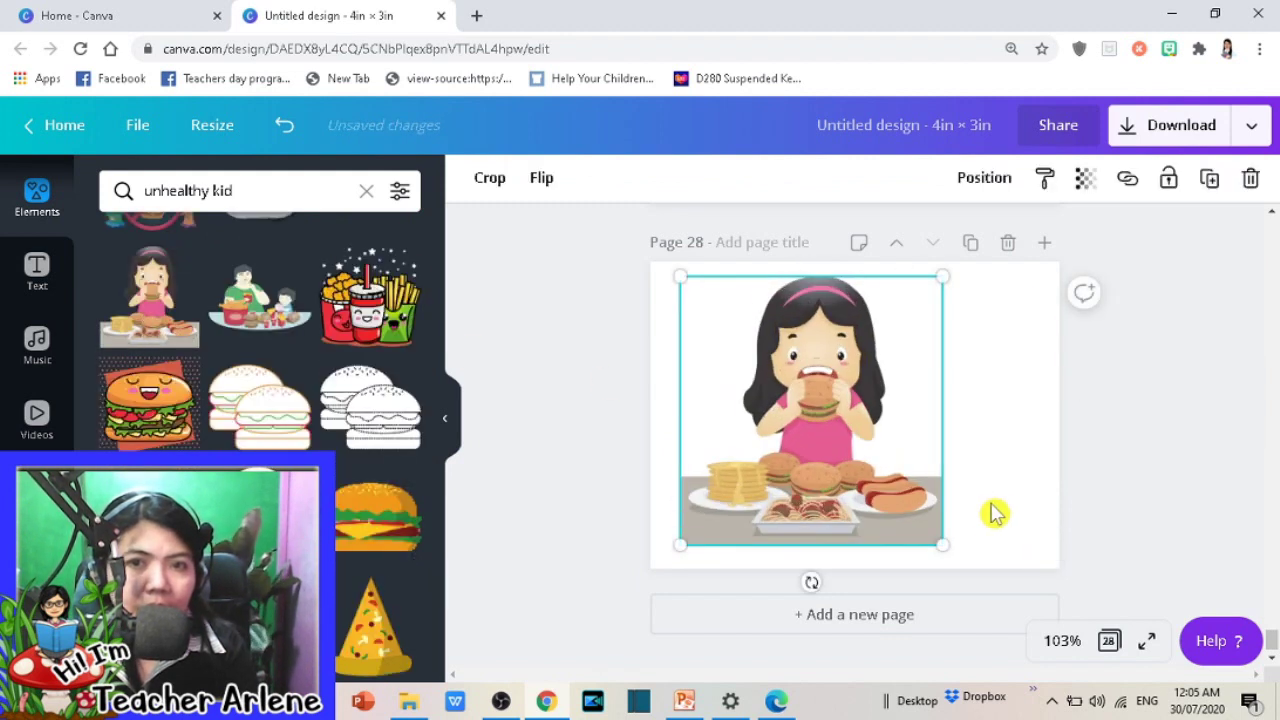
Step: Scroll further down through the unhealthy-kid search results
{"action": "scroll", "coordinate": [260, 400], "scroll_direction": "down", "scroll_amount": 3}
{"action": "scroll", "coordinate": [260, 400], "scroll_direction": "down", "scroll_amount": 3}
{"action": "scroll", "coordinate": [260, 400], "scroll_direction": "down", "scroll_amount": 3}
{"action": "scroll", "coordinate": [260, 400], "scroll_direction": "down", "scroll_amount": 3}
{"action": "scroll", "coordinate": [260, 400], "scroll_direction": "down", "scroll_amount": 3}
{"action": "scroll", "coordinate": [260, 400], "scroll_direction": "down", "scroll_amount": 3}
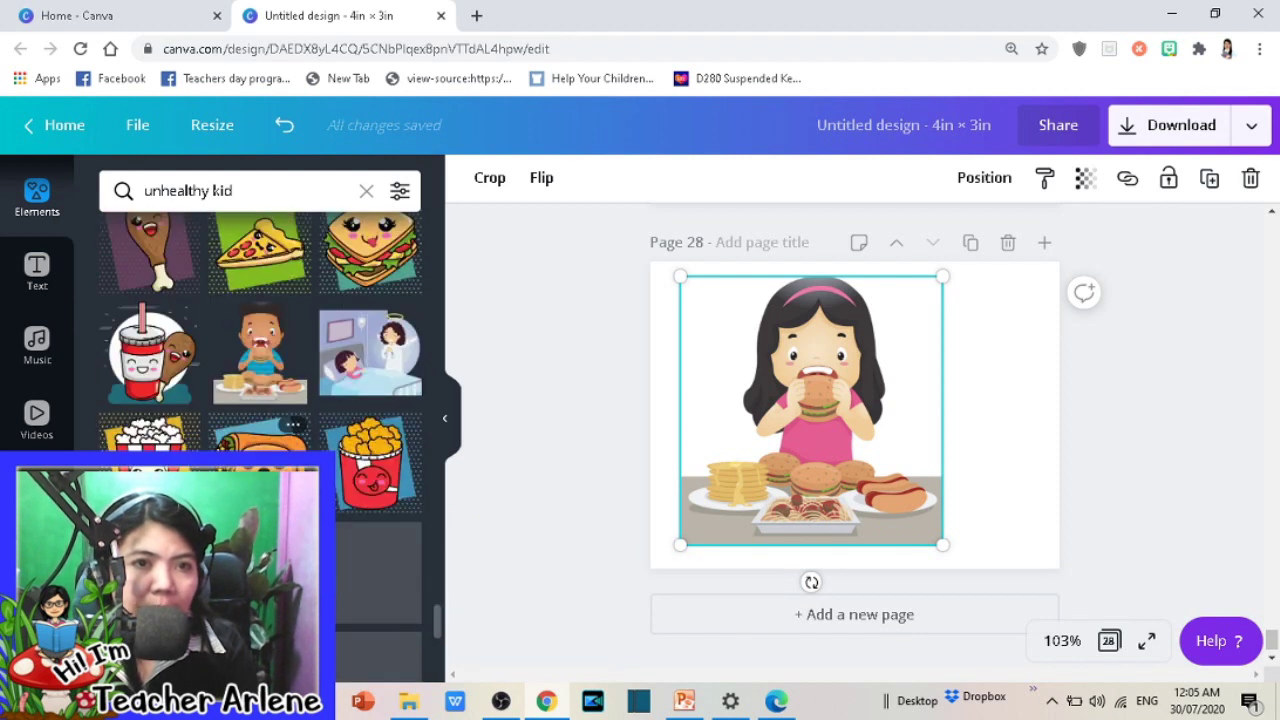
{"action": "scroll", "coordinate": [260, 400], "scroll_direction": "down", "scroll_amount": 3}
{"action": "scroll", "coordinate": [260, 400], "scroll_direction": "down", "scroll_amount": 3}
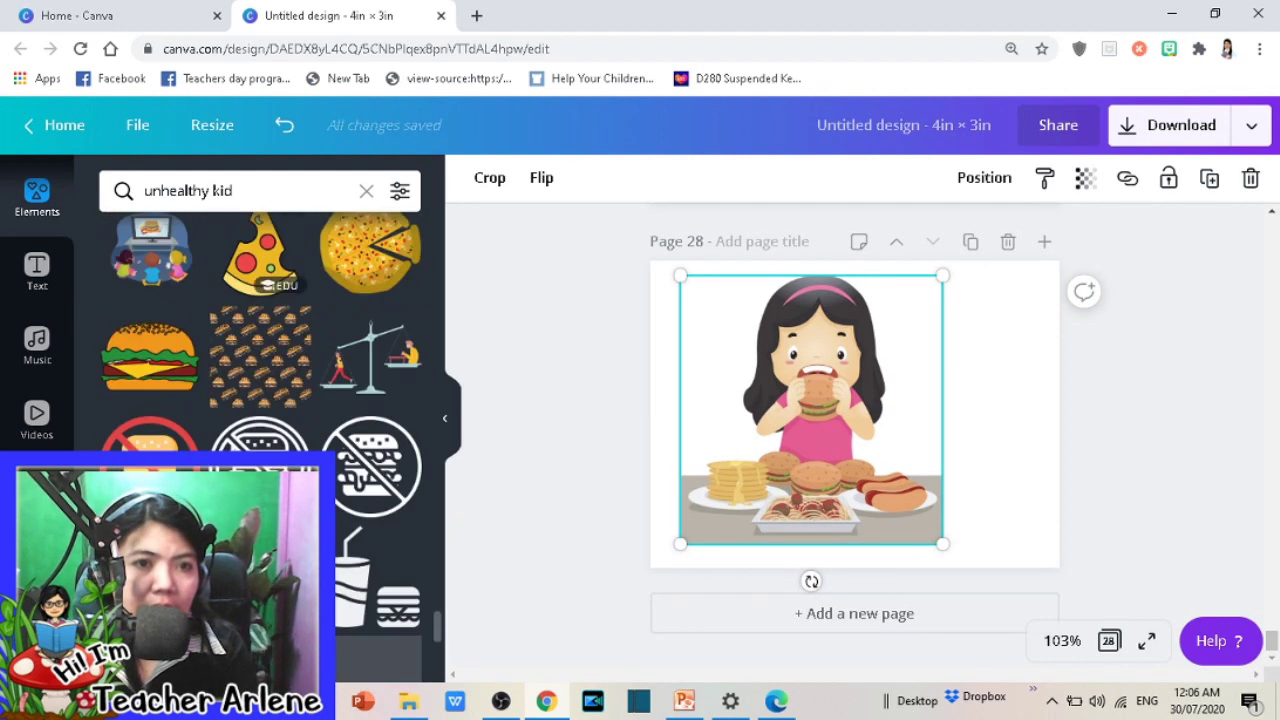
{"action": "scroll", "coordinate": [260, 400], "scroll_direction": "down", "scroll_amount": 3}
{"action": "scroll", "coordinate": [260, 400], "scroll_direction": "down", "scroll_amount": 3}
Step: Replace the Elements search text with 'sick' to find sick-kid images
{"action": "left_click_drag", "start_coordinate": [243, 190], "coordinate": [5, 195]}
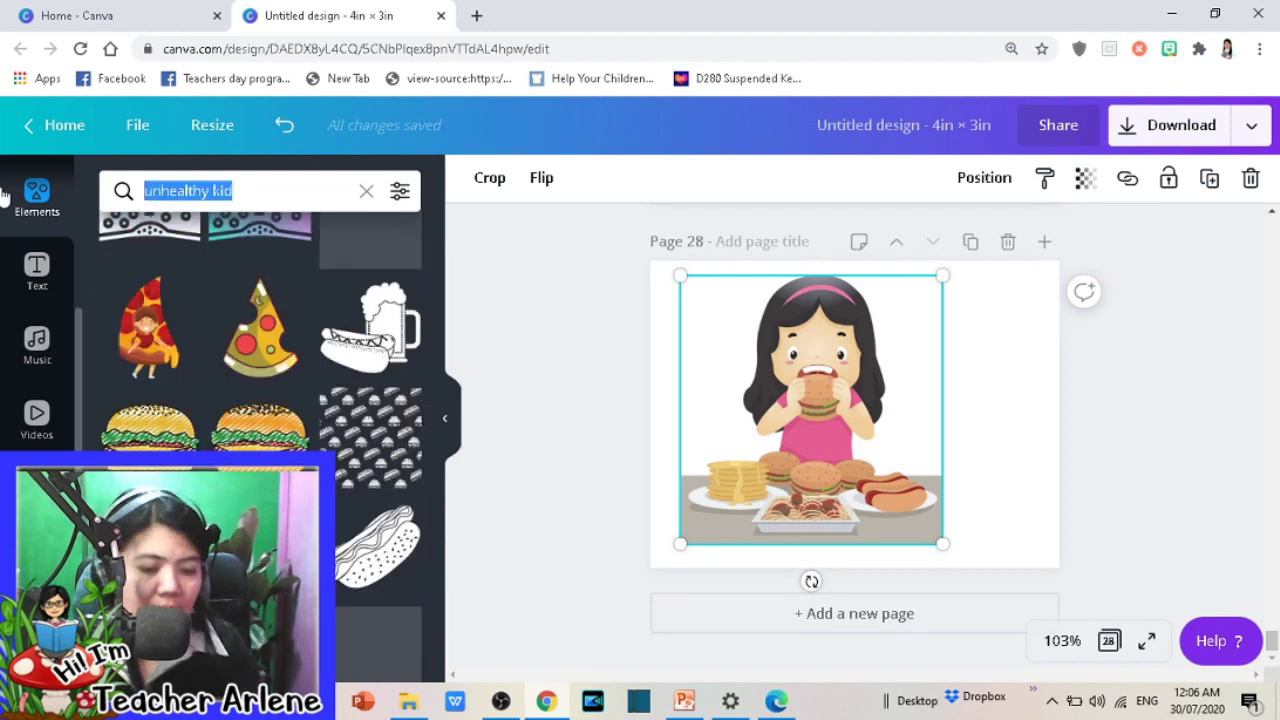
{"action": "type", "text": "sick ki"}
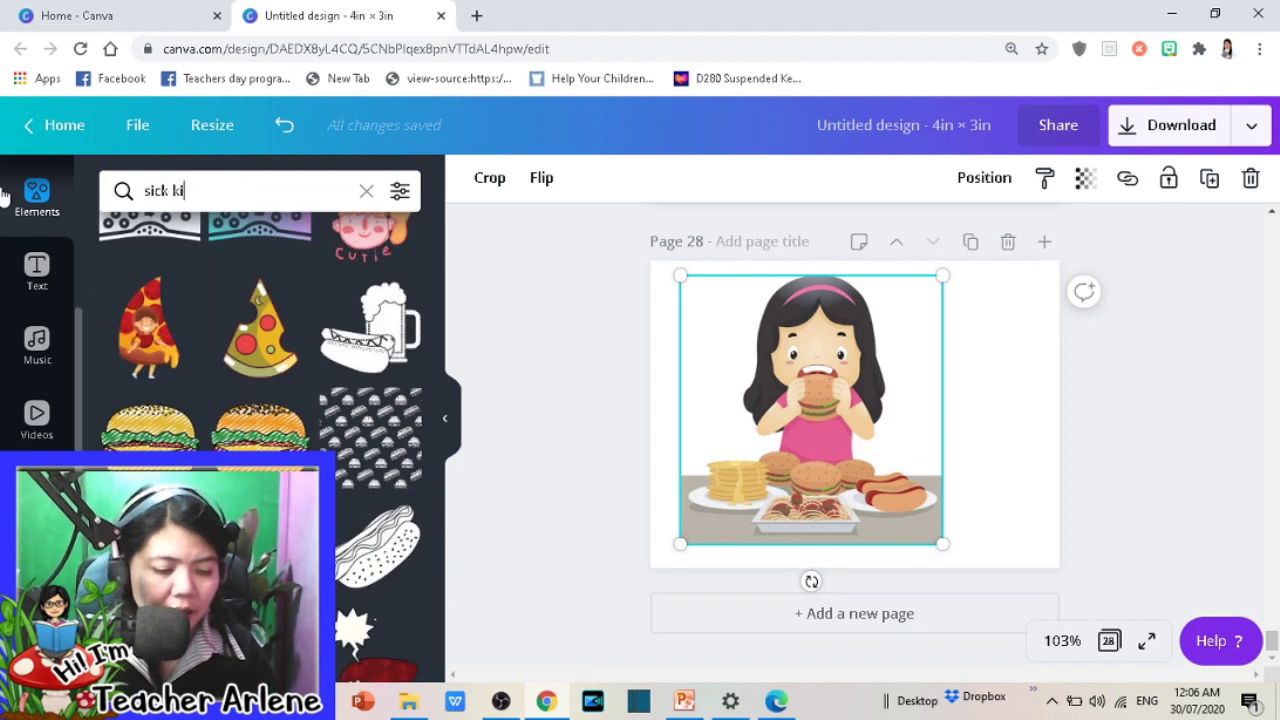
{"action": "key", "text": "Return"}
{"action": "scroll", "coordinate": [345, 465], "scroll_direction": "down", "scroll_amount": 3}
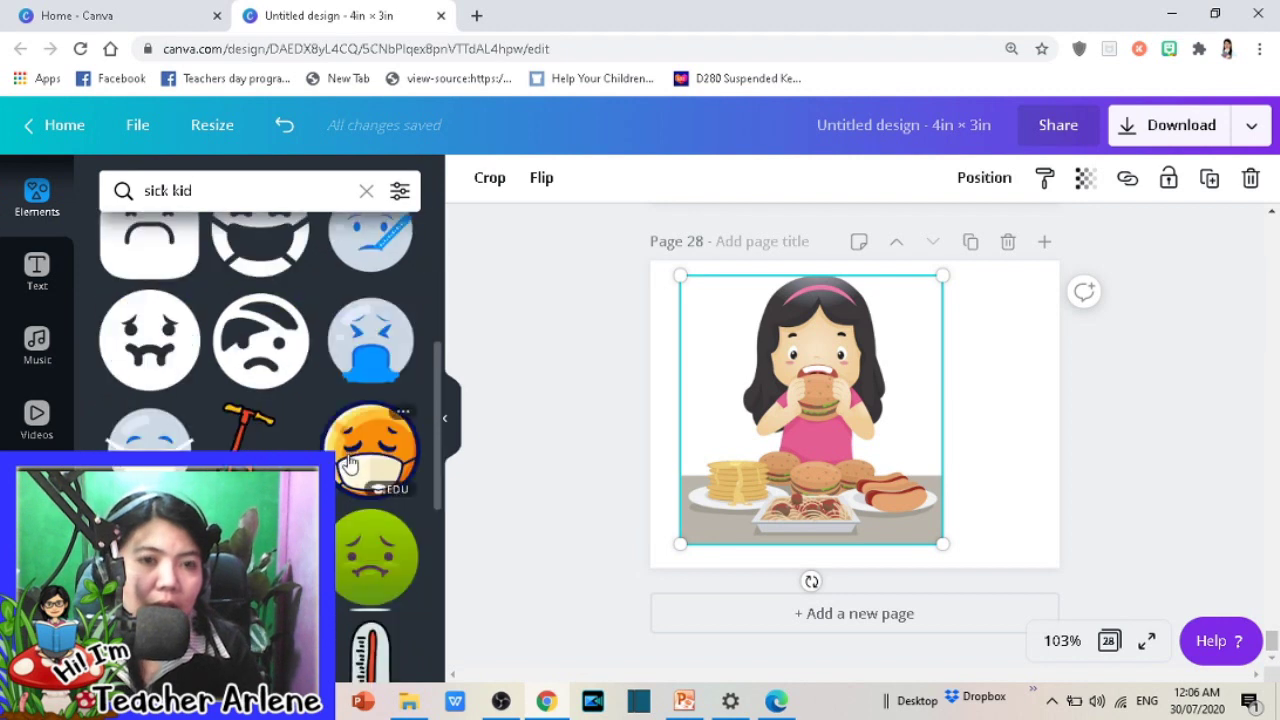
{"action": "scroll", "coordinate": [345, 465], "scroll_direction": "down", "scroll_amount": 3}
{"action": "scroll", "coordinate": [345, 465], "scroll_direction": "up", "scroll_amount": 1}
Step: Add page 29 with an enlarged sick boy sticker
{"action": "left_click", "coordinate": [1044, 241]}
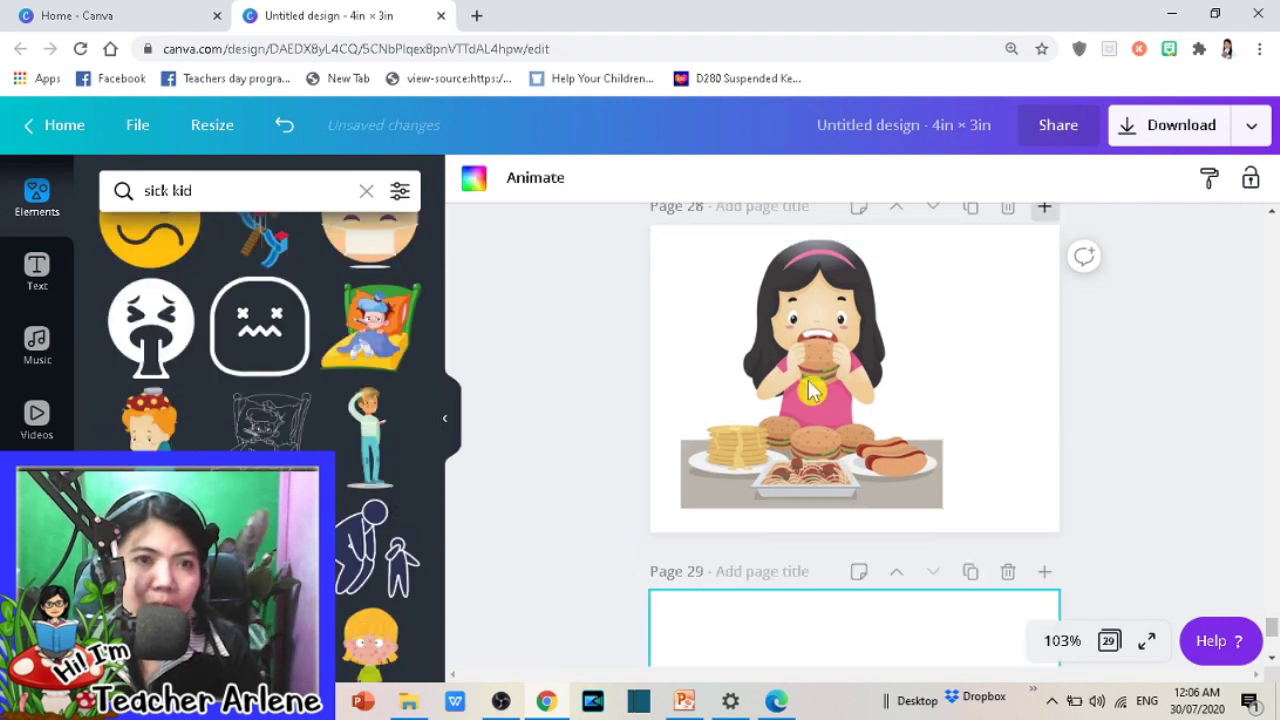
{"action": "left_click", "coordinate": [150, 420]}
{"action": "left_click_drag", "start_coordinate": [870, 420], "coordinate": [750, 336]}
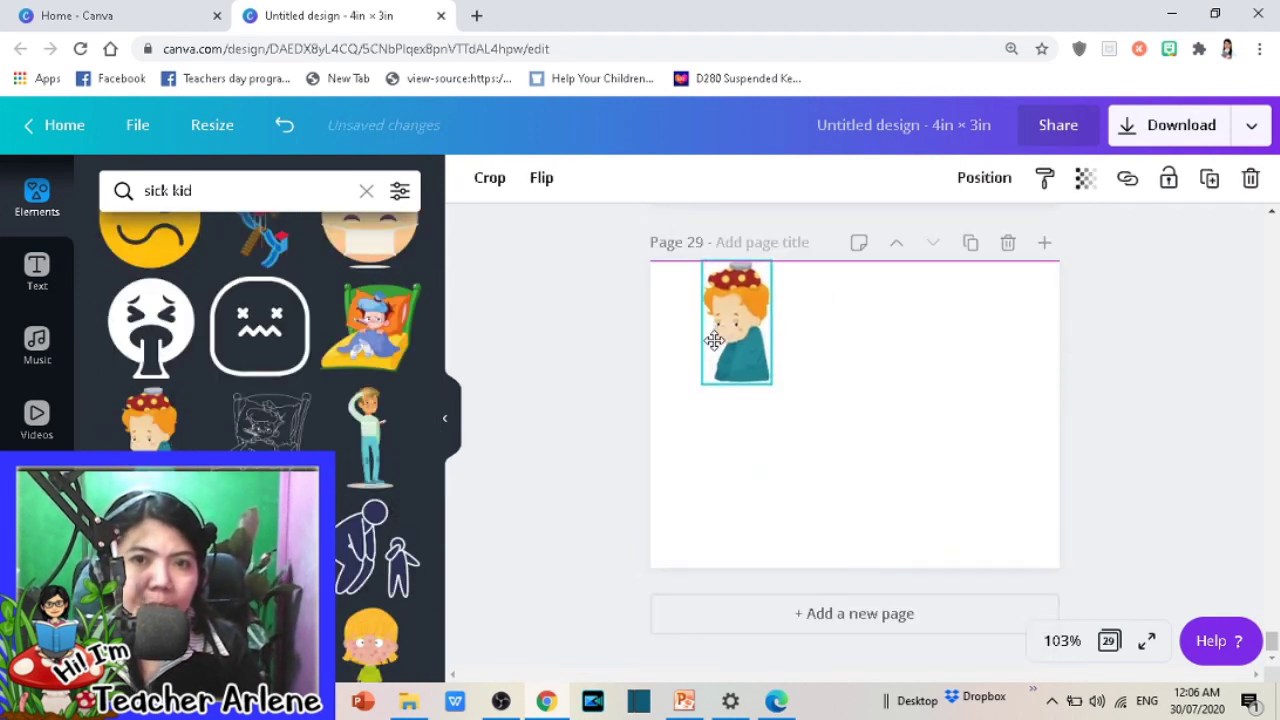
{"action": "left_click_drag", "start_coordinate": [765, 388], "coordinate": [911, 497]}
Step: Add page 30 with an enlarged sick boy holding an ice pack
{"action": "left_click", "coordinate": [1044, 241]}
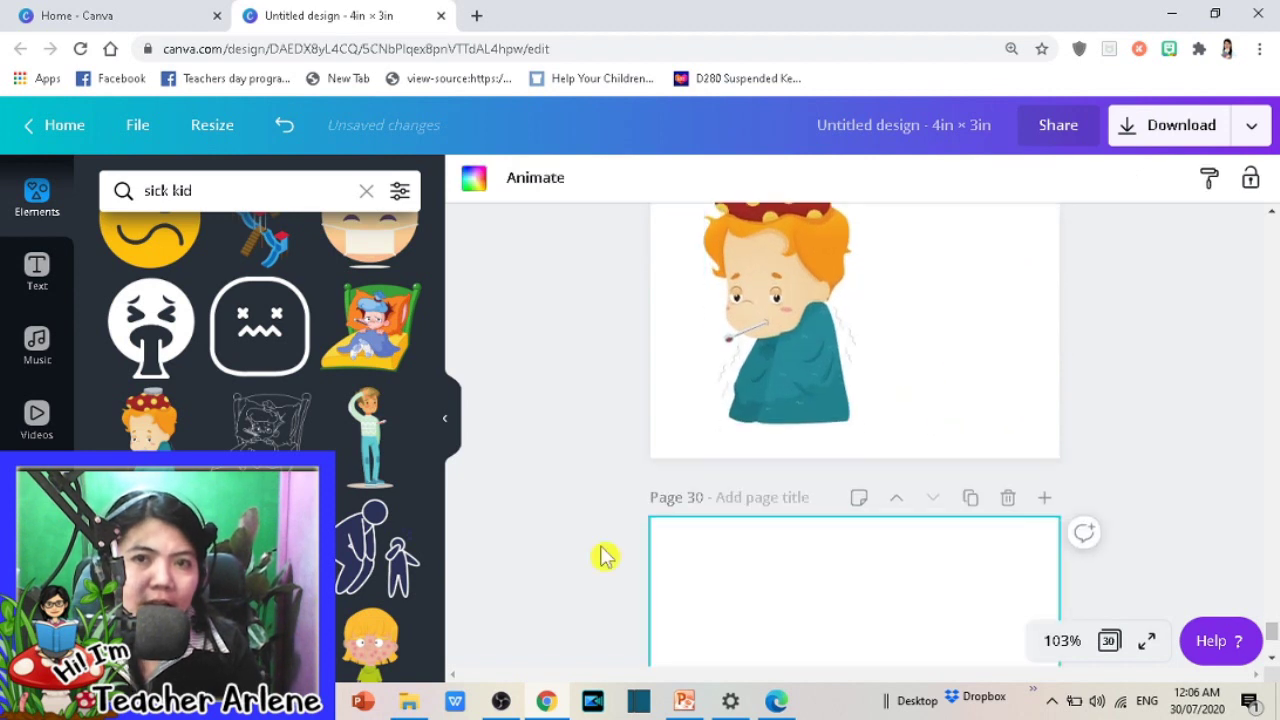
{"action": "scroll", "coordinate": [370, 370], "scroll_direction": "down", "scroll_amount": 1}
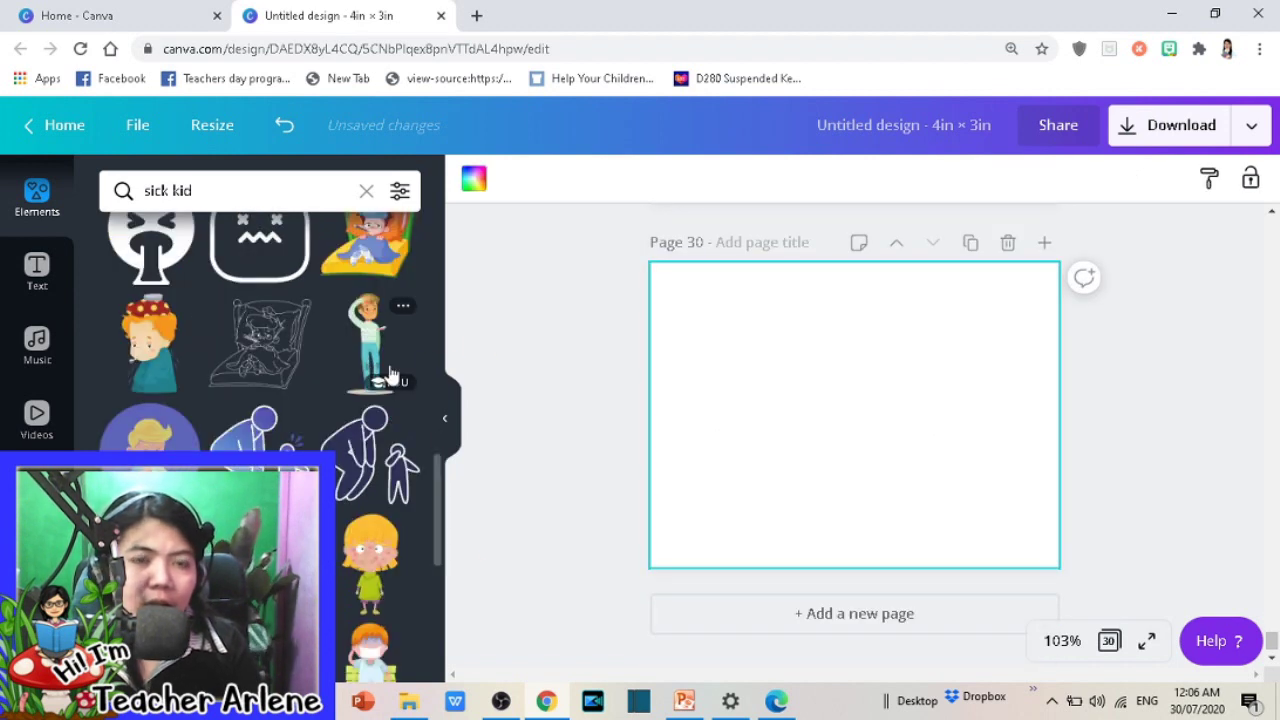
{"action": "scroll", "coordinate": [263, 423], "scroll_direction": "down", "scroll_amount": 3}
{"action": "scroll", "coordinate": [259, 424], "scroll_direction": "down", "scroll_amount": 3}
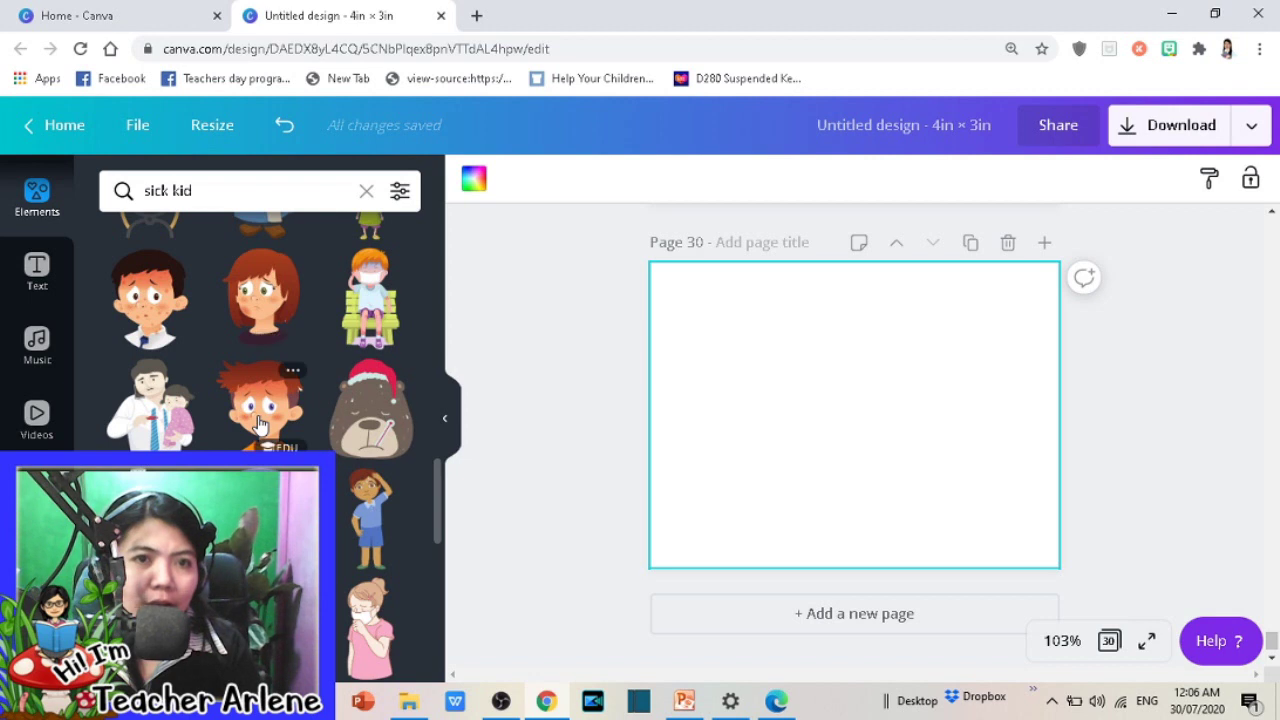
{"action": "scroll", "coordinate": [262, 390], "scroll_direction": "down", "scroll_amount": 2}
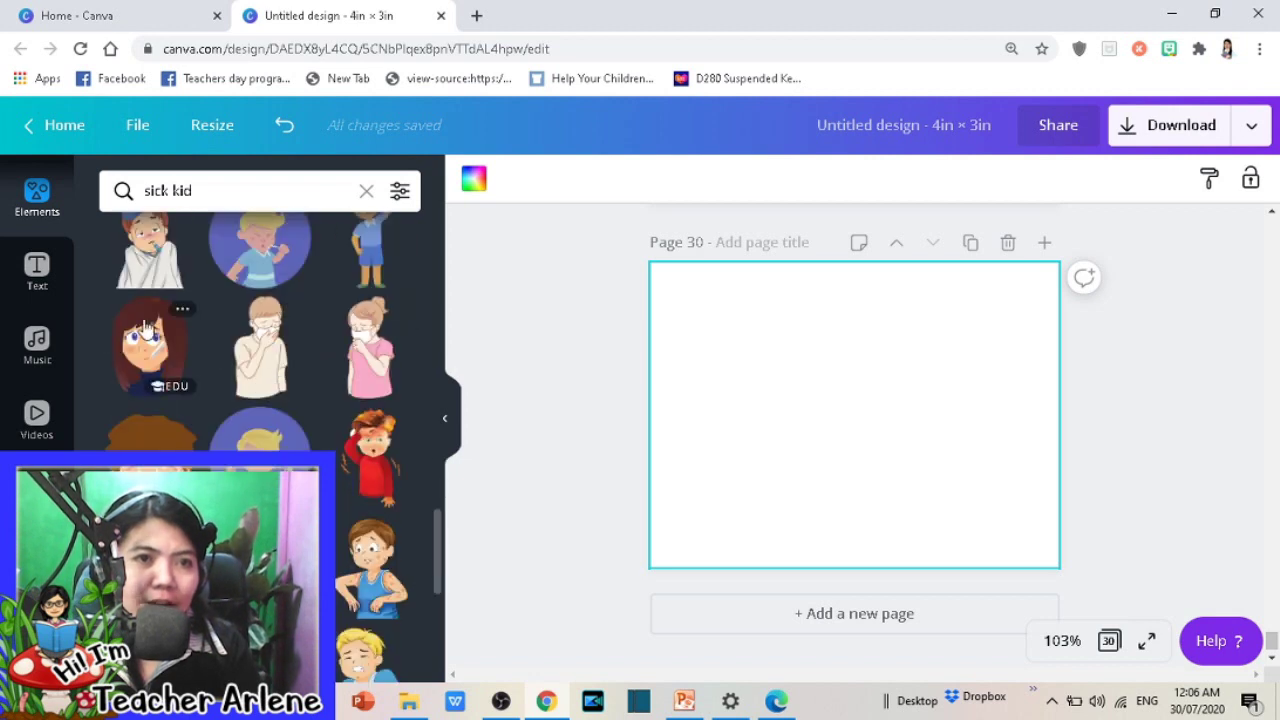
{"action": "left_click", "coordinate": [128, 256]}
{"action": "left_click_drag", "start_coordinate": [851, 414], "coordinate": [703, 337]}
{"action": "mouse_move", "coordinate": [746, 400]}
{"action": "left_mouse_down"}
{"action": "mouse_move", "coordinate": [867, 470]}
{"action": "mouse_move", "coordinate": [885, 498]}
{"action": "left_mouse_up"}
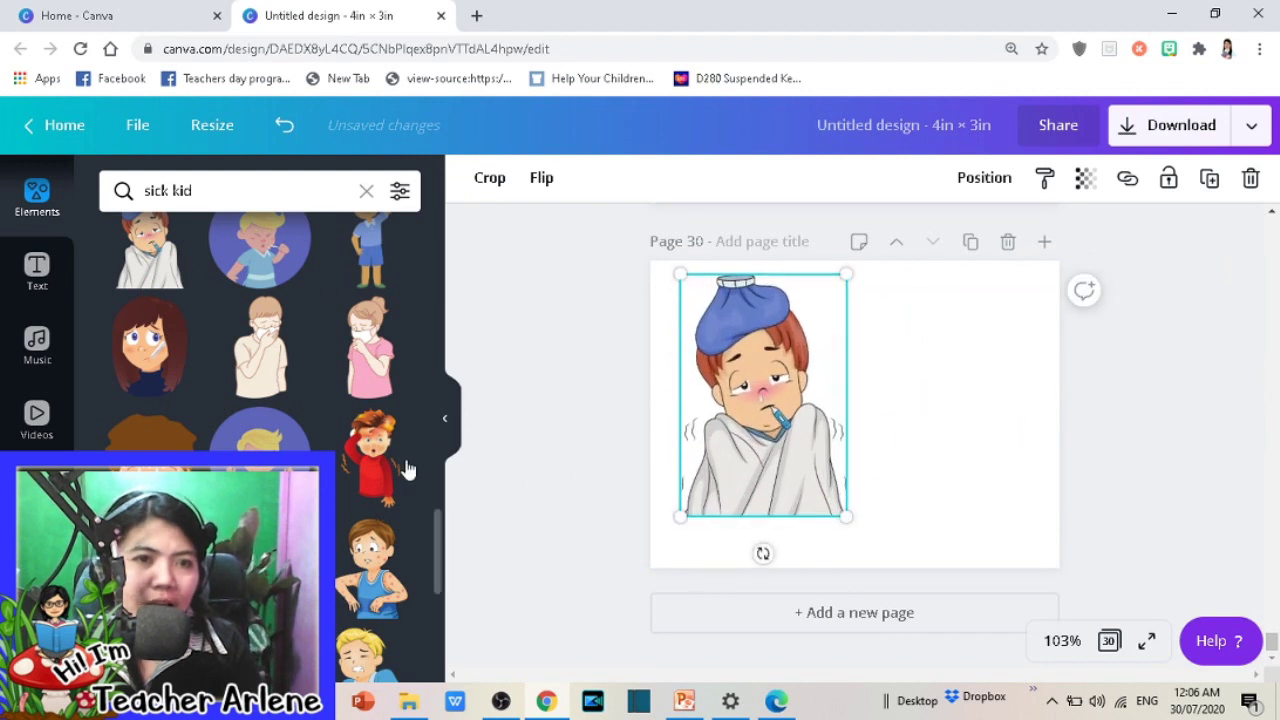
Step: Add page 31 with an enlarged blond sick-kid sticker
{"action": "scroll", "coordinate": [409, 466], "scroll_direction": "down", "scroll_amount": 3}
{"action": "scroll", "coordinate": [365, 473], "scroll_direction": "down", "scroll_amount": 1}
{"action": "scroll", "coordinate": [365, 473], "scroll_direction": "up", "scroll_amount": 1}
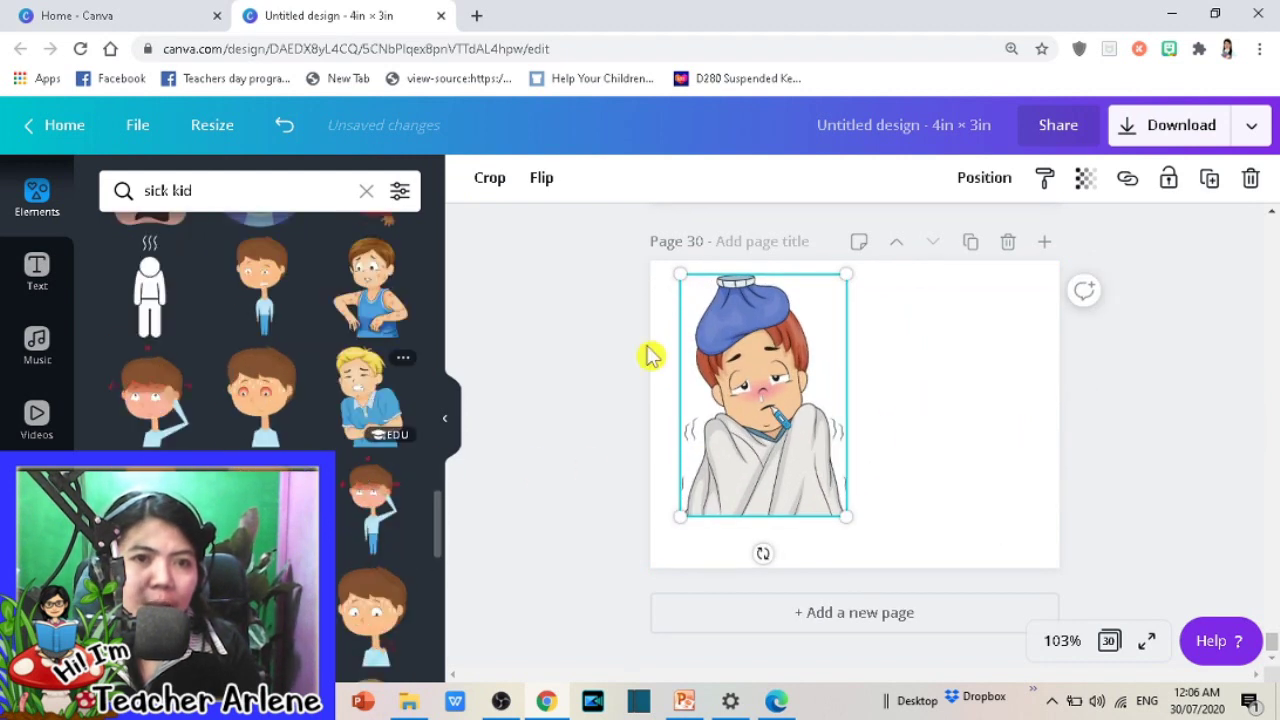
{"action": "left_click", "coordinate": [1044, 241]}
{"action": "left_click", "coordinate": [370, 395]}
{"action": "left_click_drag", "start_coordinate": [838, 375], "coordinate": [730, 318]}
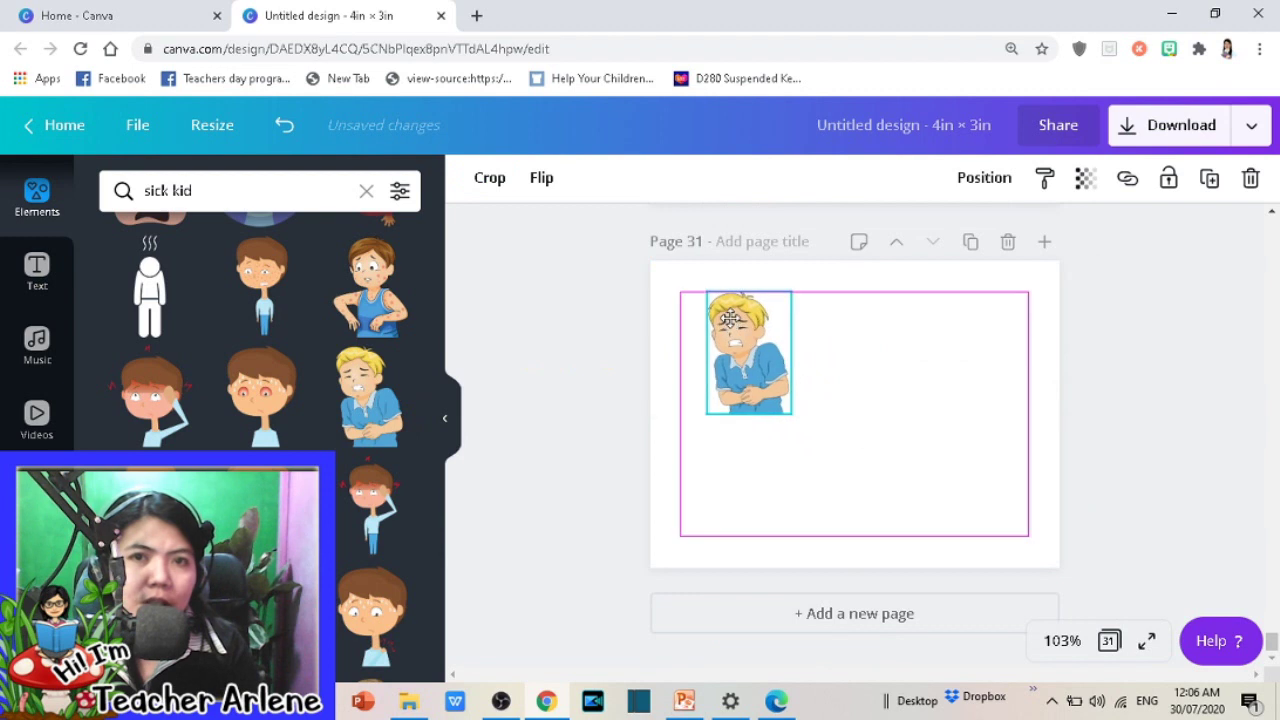
{"action": "left_click_drag", "start_coordinate": [791, 414], "coordinate": [880, 543]}
Step: Add page 32 with an enlarged sick girl in bed, followed by blank page 33
{"action": "left_click", "coordinate": [1044, 241]}
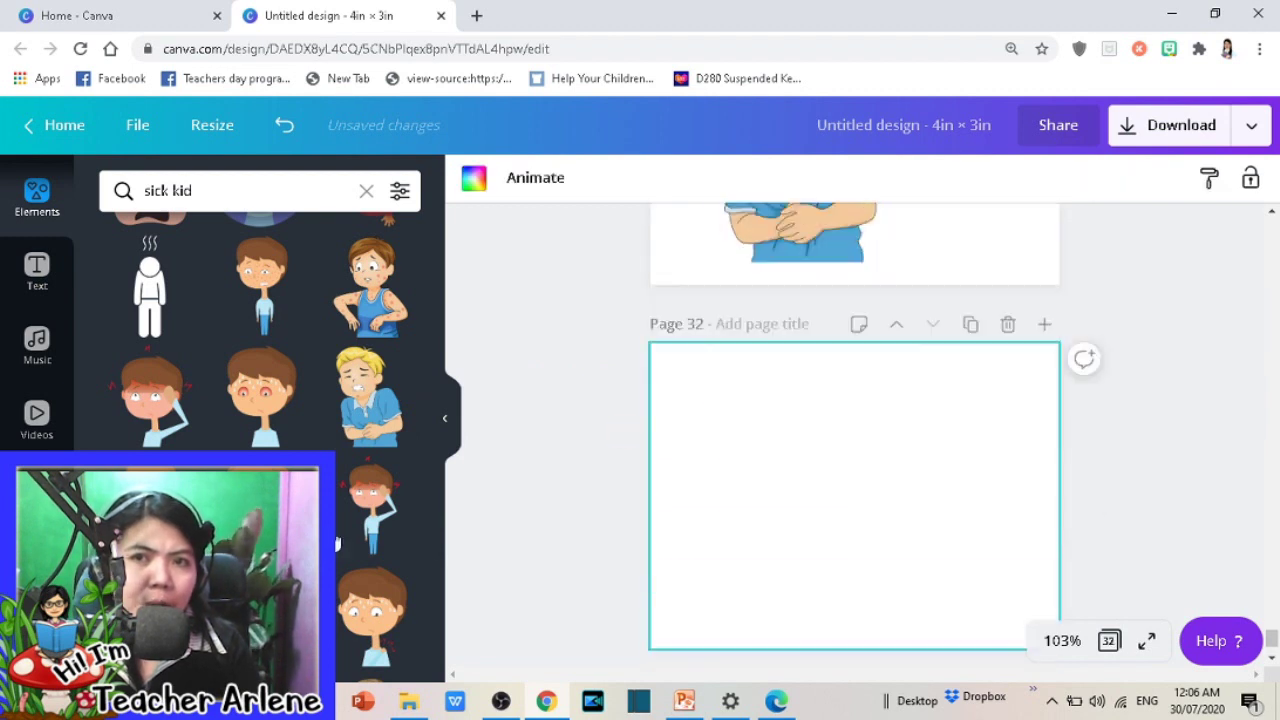
{"action": "scroll", "coordinate": [337, 543], "scroll_direction": "down", "scroll_amount": 1}
{"action": "scroll", "coordinate": [337, 543], "scroll_direction": "down", "scroll_amount": 1}
{"action": "scroll", "coordinate": [337, 543], "scroll_direction": "down", "scroll_amount": 2}
{"action": "scroll", "coordinate": [337, 543], "scroll_direction": "down", "scroll_amount": 1}
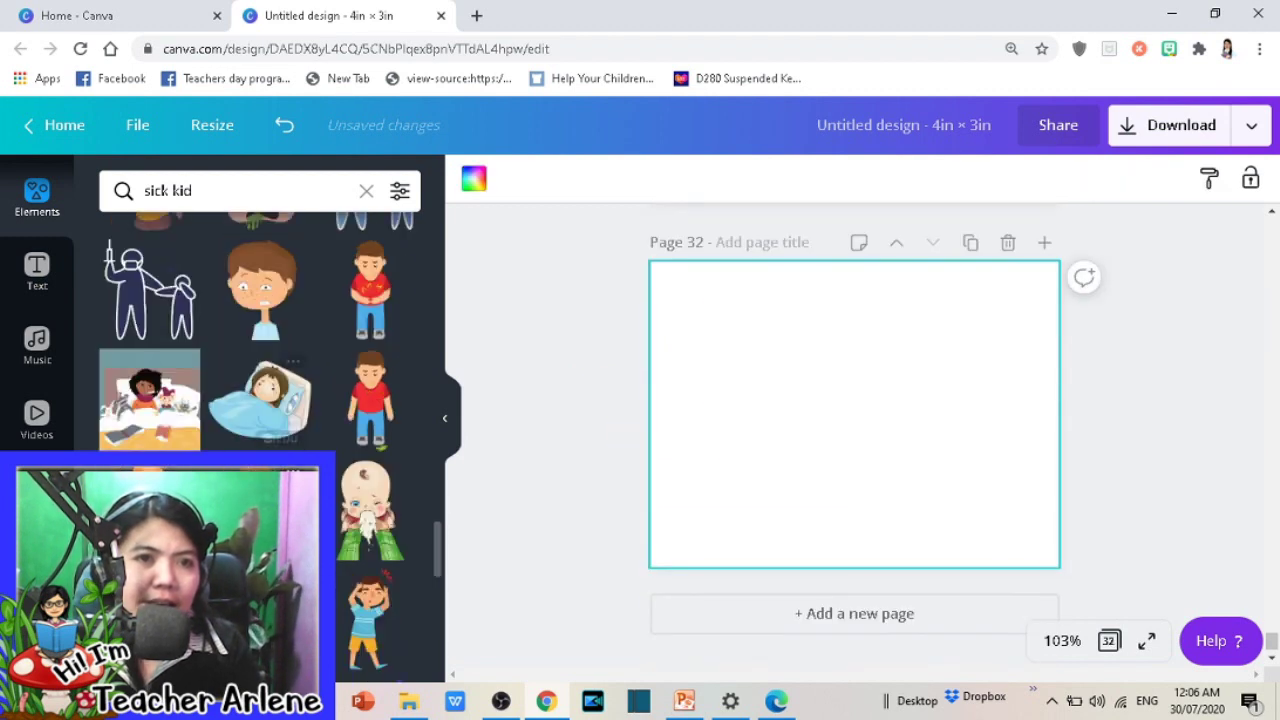
{"action": "left_click", "coordinate": [120, 378]}
{"action": "left_click_drag", "start_coordinate": [850, 410], "coordinate": [730, 336]}
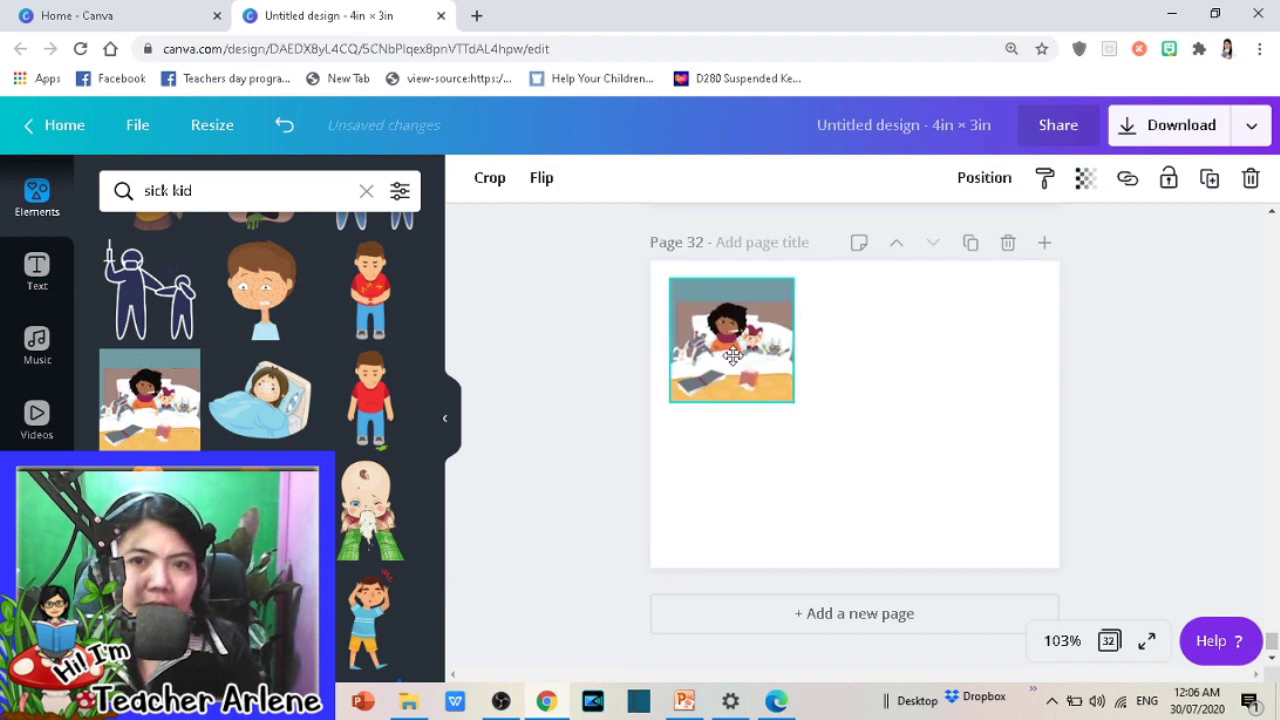
{"action": "left_click_drag", "start_coordinate": [794, 402], "coordinate": [993, 491]}
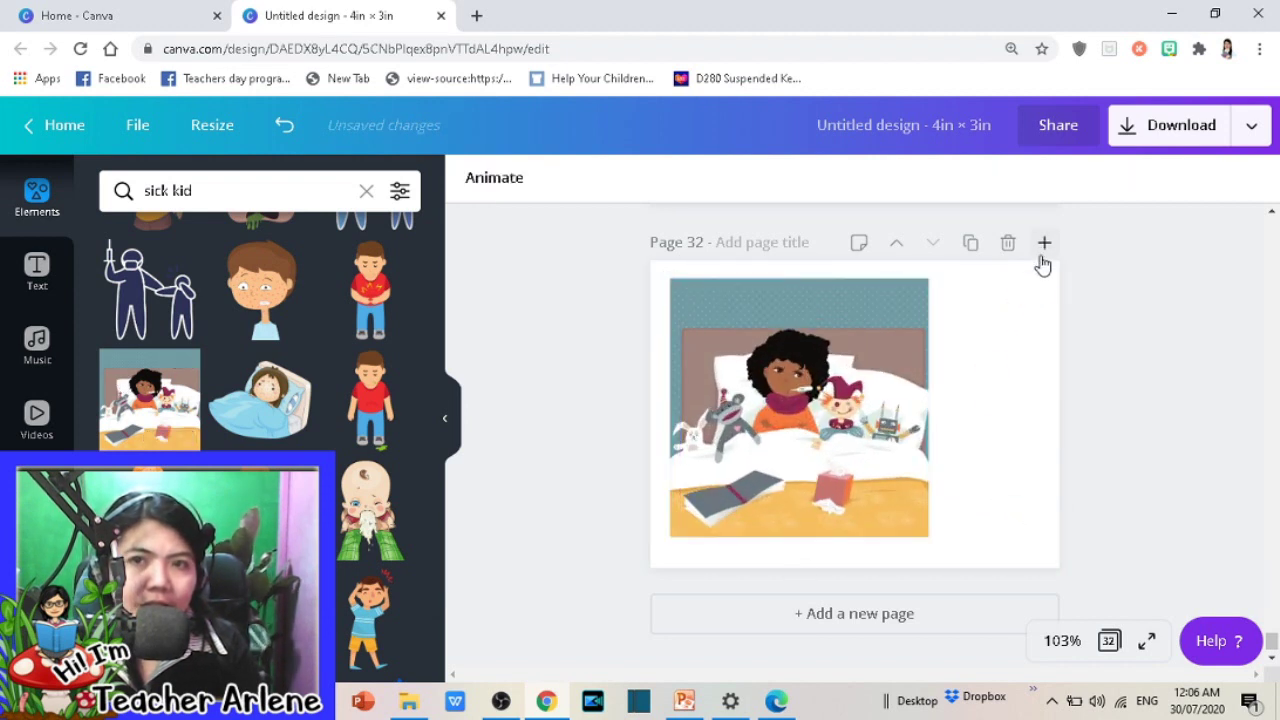
{"action": "left_click", "coordinate": [1044, 242]}
{"action": "scroll", "coordinate": [260, 400], "scroll_direction": "down", "scroll_amount": 3}
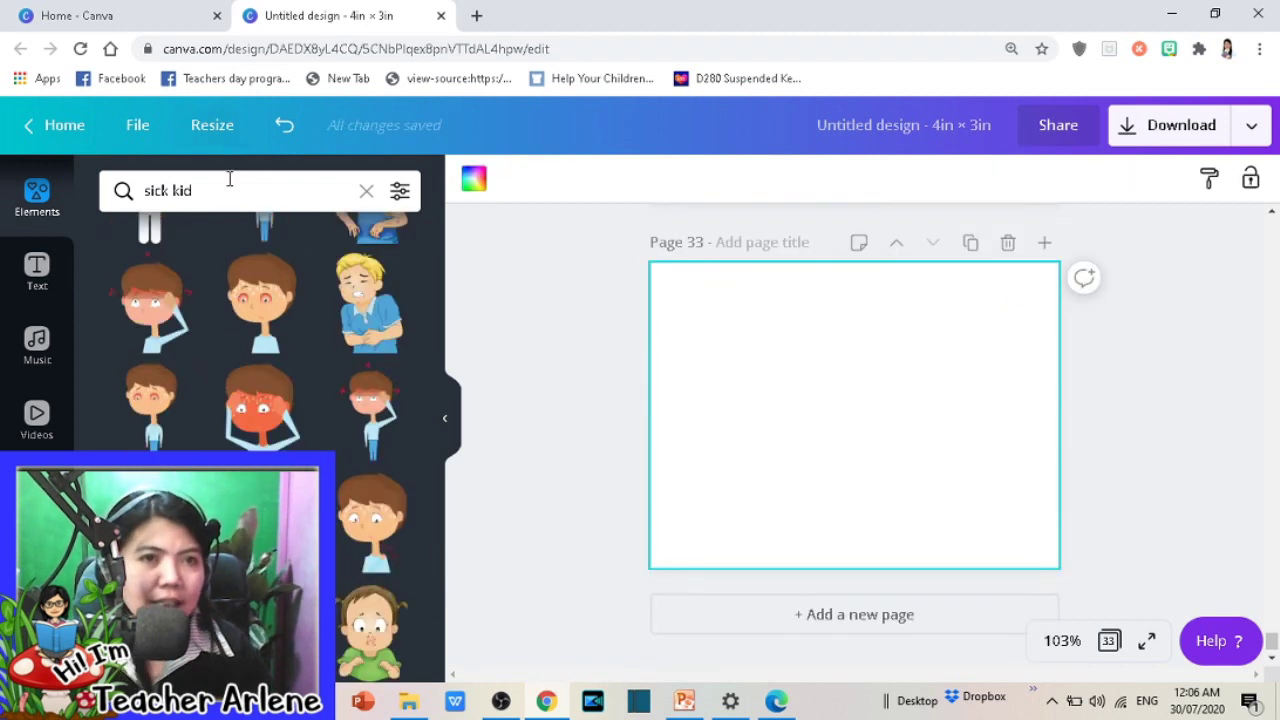
Step: Search stickers for the healthy-kid term, then add and remove a test girls sticker
{"action": "type", "text": "hea"}
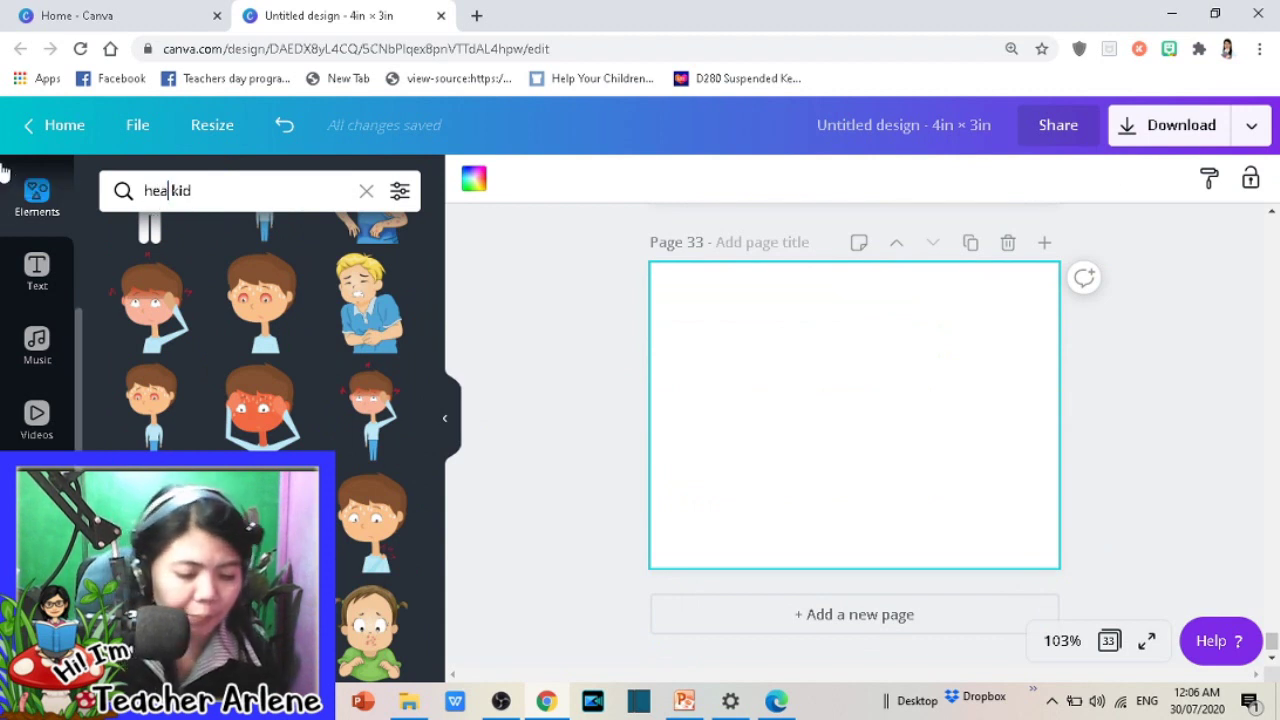
{"action": "key", "text": "Return"}
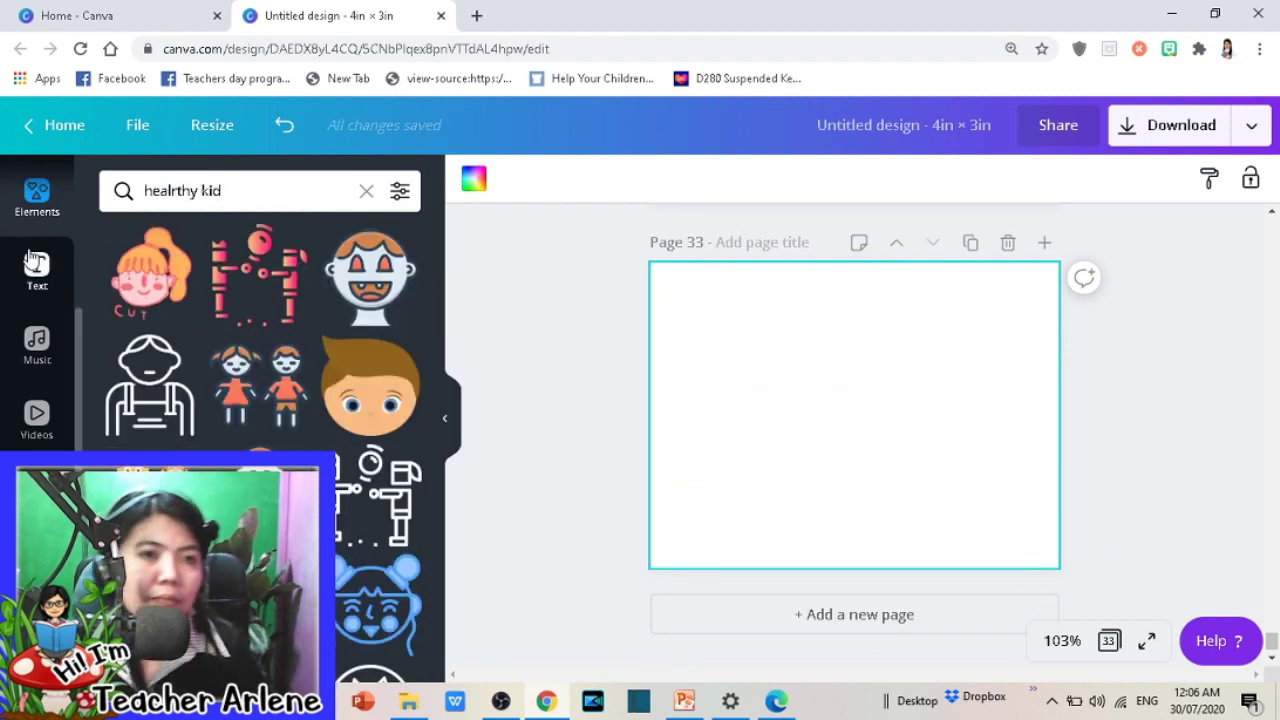
{"action": "scroll", "coordinate": [220, 342], "scroll_direction": "down", "scroll_amount": 5}
{"action": "scroll", "coordinate": [220, 390], "scroll_direction": "up", "scroll_amount": 2}
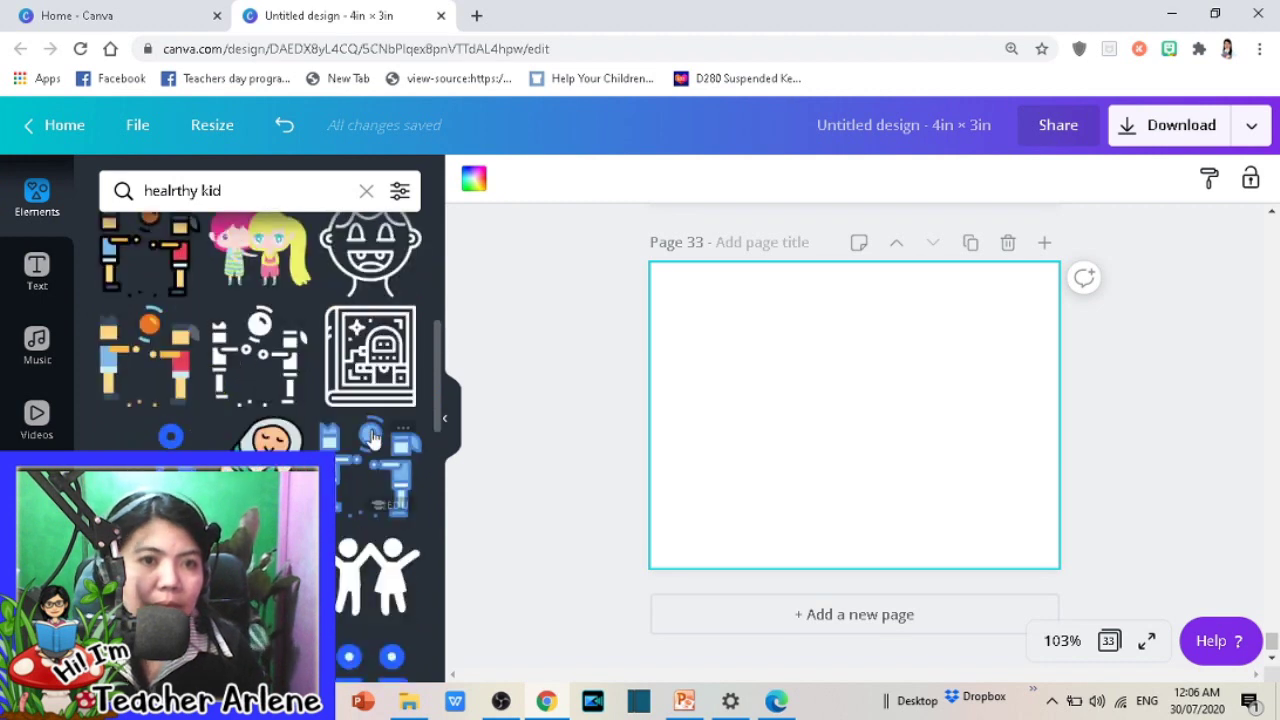
{"action": "scroll", "coordinate": [240, 370], "scroll_direction": "up", "scroll_amount": 2}
{"action": "left_click", "coordinate": [258, 358]}
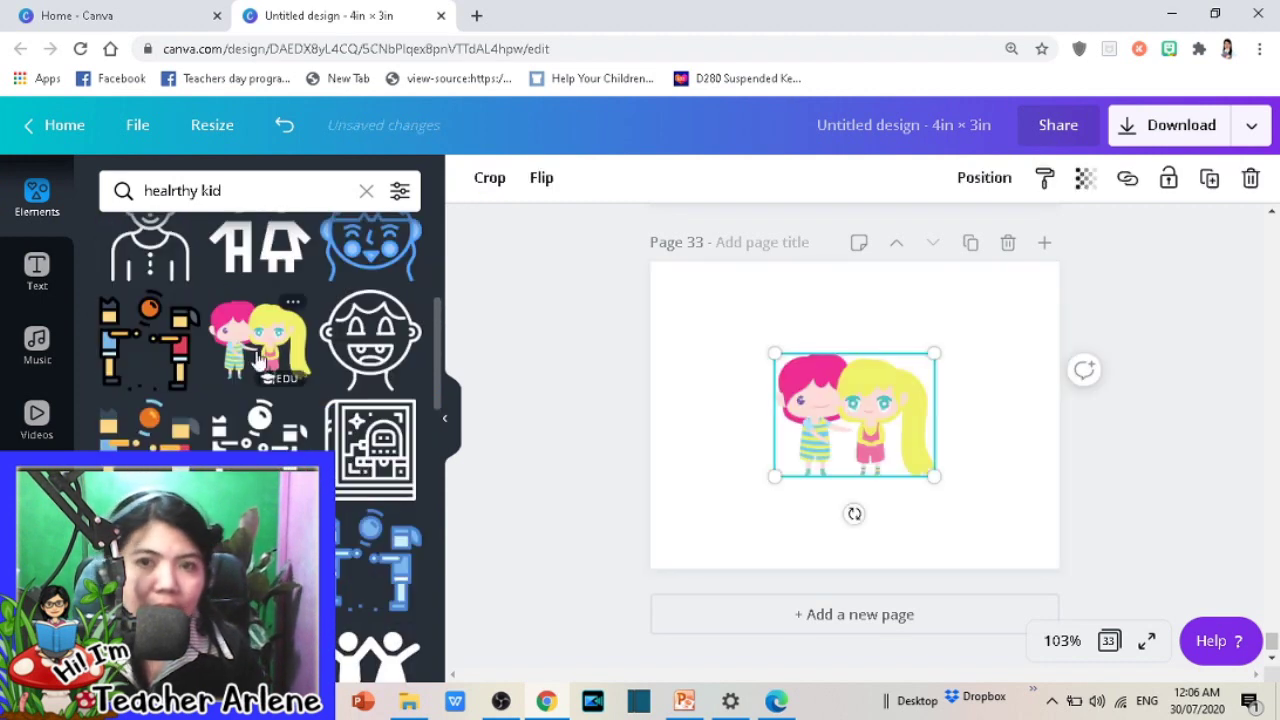
{"action": "scroll", "coordinate": [232, 395], "scroll_direction": "down", "scroll_amount": 3}
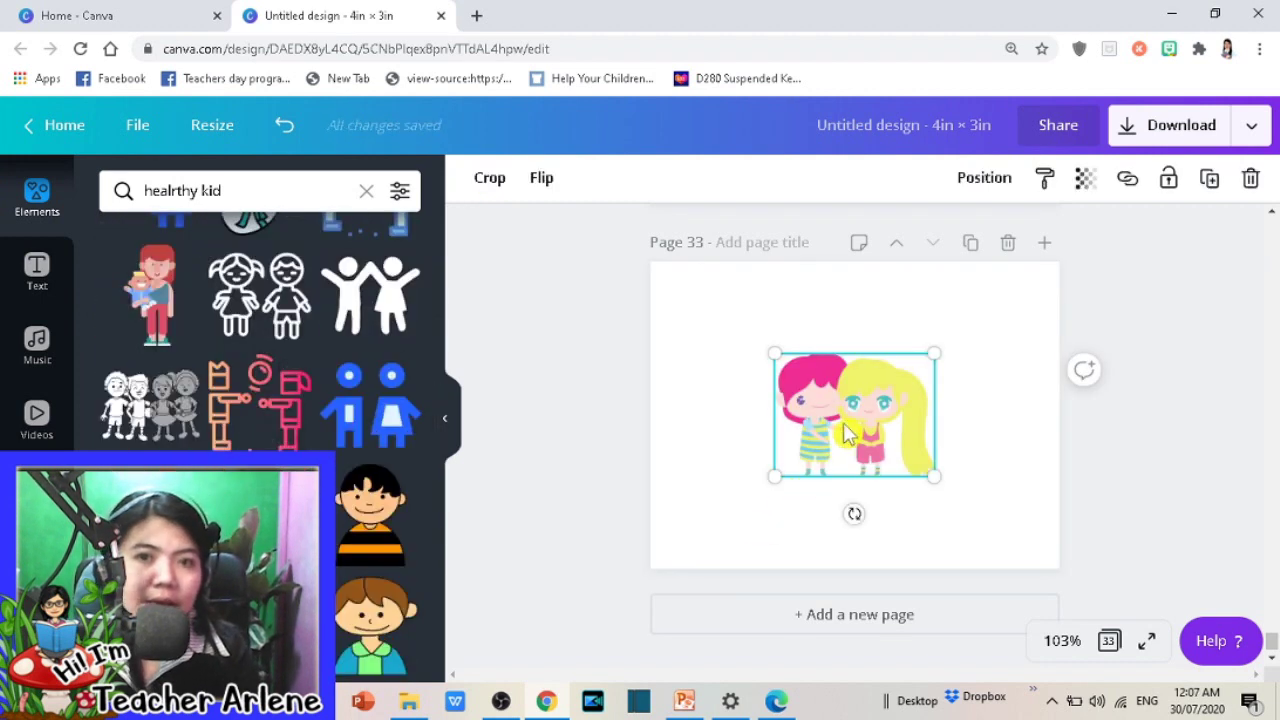
{"action": "key", "text": "Delete"}
Step: Fix the misspelled search term and rerun the 'healthy kid' sticker search
{"action": "scroll", "coordinate": [220, 380], "scroll_direction": "up", "scroll_amount": 1}
{"action": "scroll", "coordinate": [183, 263], "scroll_direction": "up", "scroll_amount": 1}
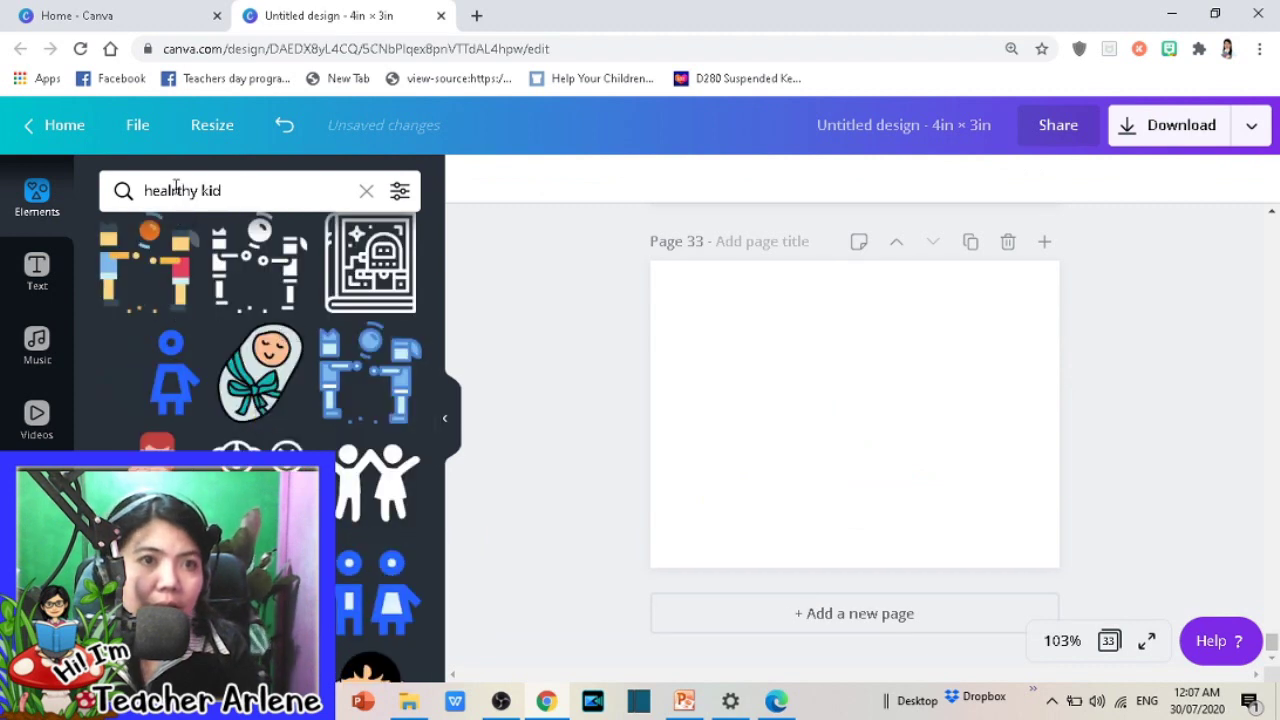
{"action": "left_click", "coordinate": [282, 201]}
{"action": "key", "text": "BackSpace"}
{"action": "key", "text": "Return"}
{"action": "left_click", "coordinate": [279, 189]}
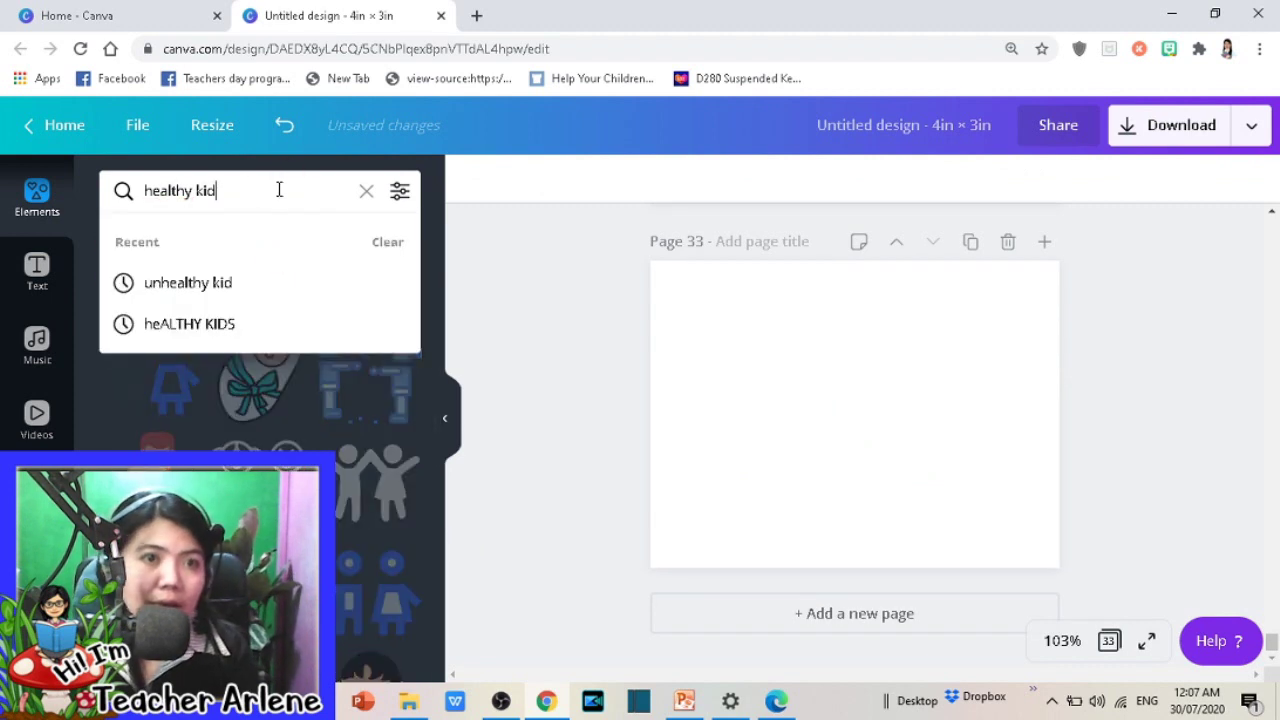
{"action": "key", "text": "Return"}
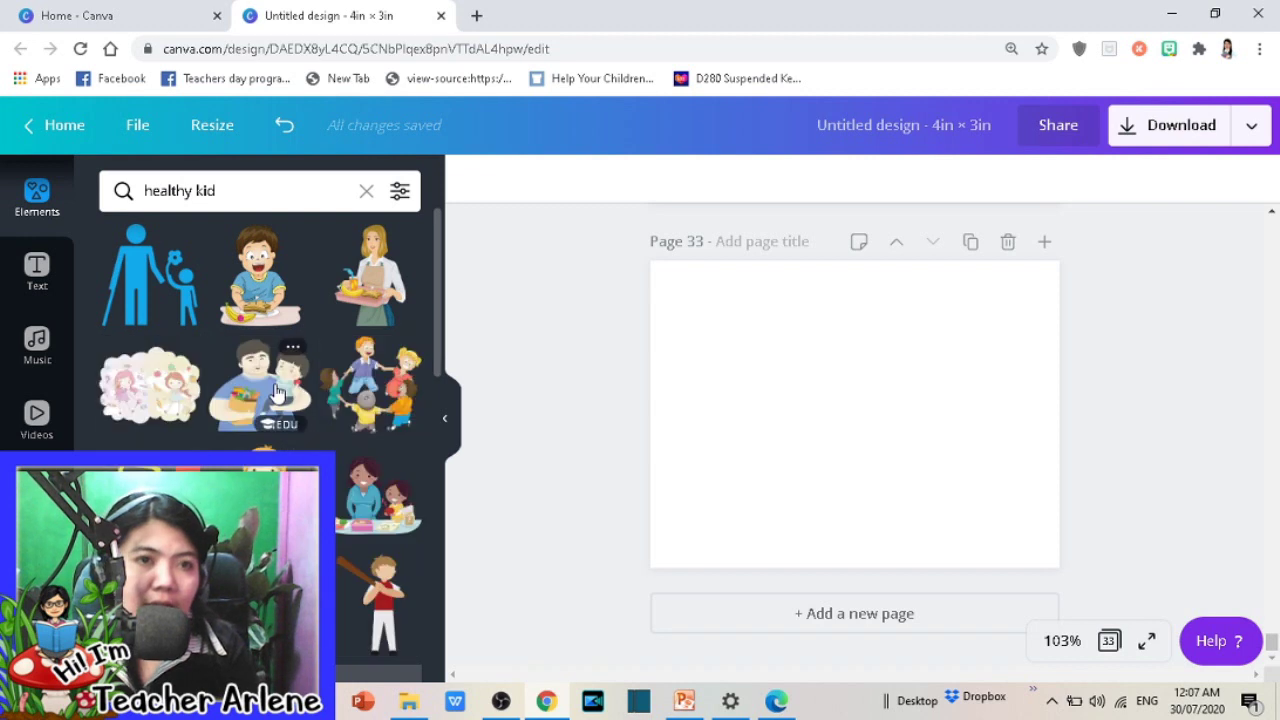
Step: Add the boy-eating sticker to page 33, moved top-left and enlarged
{"action": "left_click", "coordinate": [276, 298]}
{"action": "left_click_drag", "start_coordinate": [856, 414], "coordinate": [743, 337]}
{"action": "left_click_drag", "start_coordinate": [791, 400], "coordinate": [926, 494]}
Step: On a new page 34, place and enlarge the father-and-child sticker at top-left
{"action": "left_click", "coordinate": [1044, 241]}
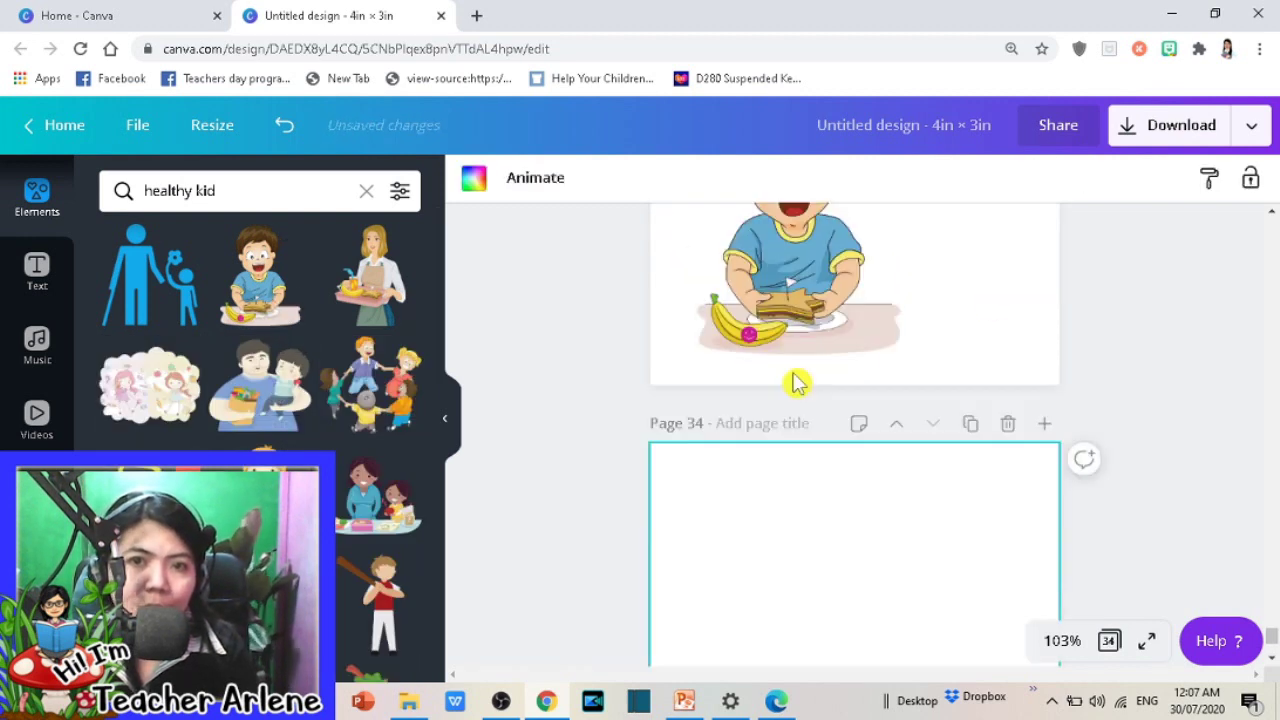
{"action": "left_click", "coordinate": [268, 415]}
{"action": "left_click_drag", "start_coordinate": [884, 425], "coordinate": [755, 349]}
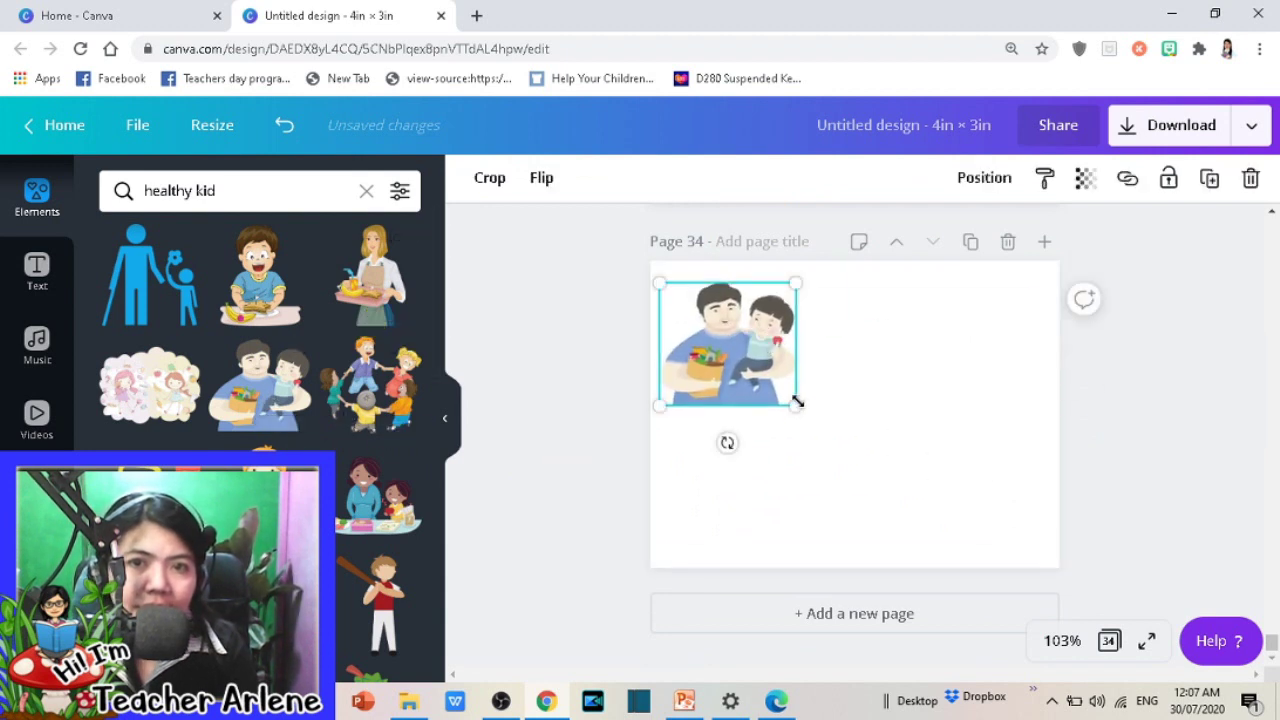
{"action": "left_click_drag", "start_coordinate": [795, 400], "coordinate": [941, 537]}
{"action": "left_click_drag", "start_coordinate": [840, 428], "coordinate": [861, 428]}
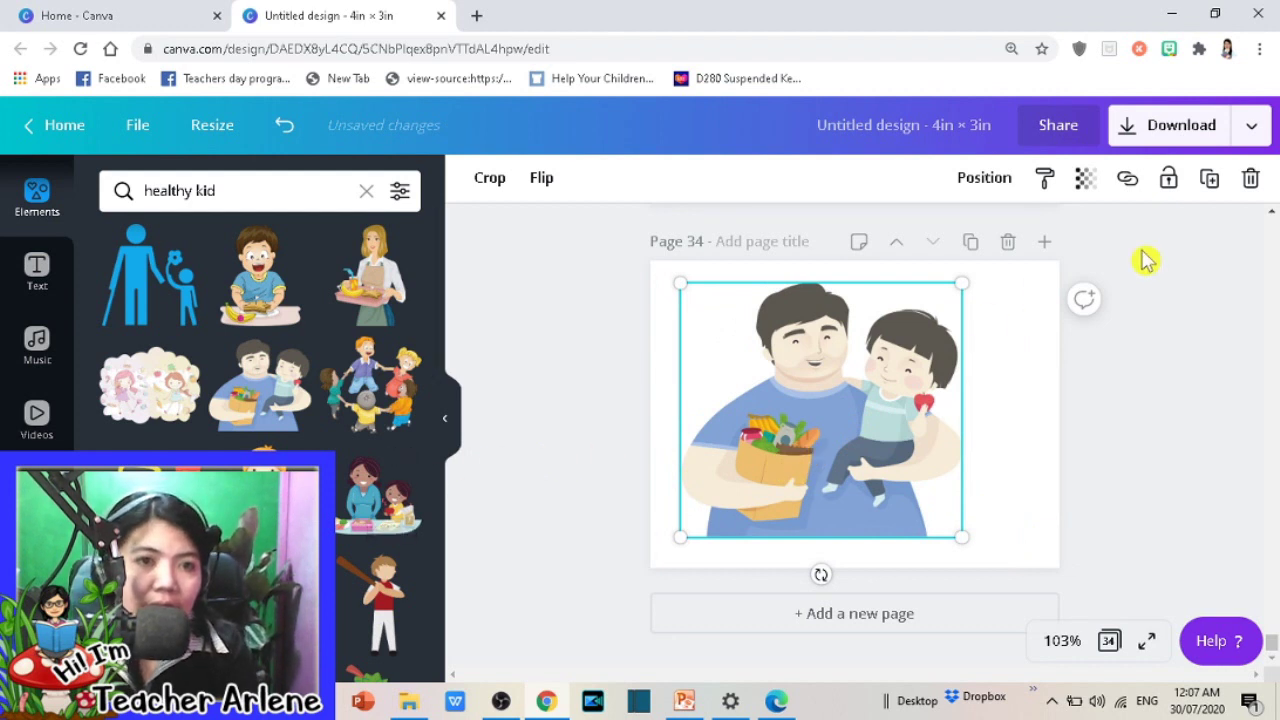
Step: On a new page 35, place and enlarge the mother-and-daughter sticker
{"action": "left_click", "coordinate": [1044, 242]}
{"action": "mouse_move", "coordinate": [378, 495]}
{"action": "left_mouse_down"}
{"action": "mouse_move", "coordinate": [757, 338]}
{"action": "mouse_move", "coordinate": [715, 308]}
{"action": "left_mouse_up"}
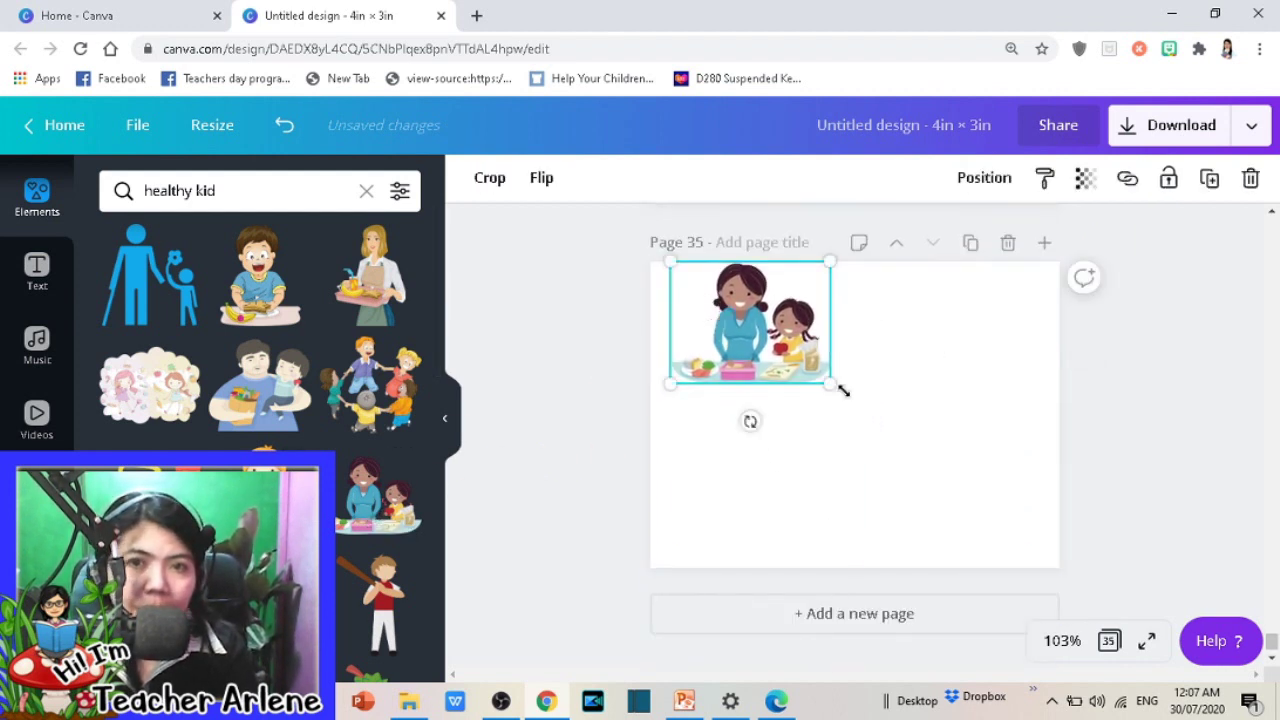
{"action": "left_click_drag", "start_coordinate": [829, 380], "coordinate": [990, 507]}
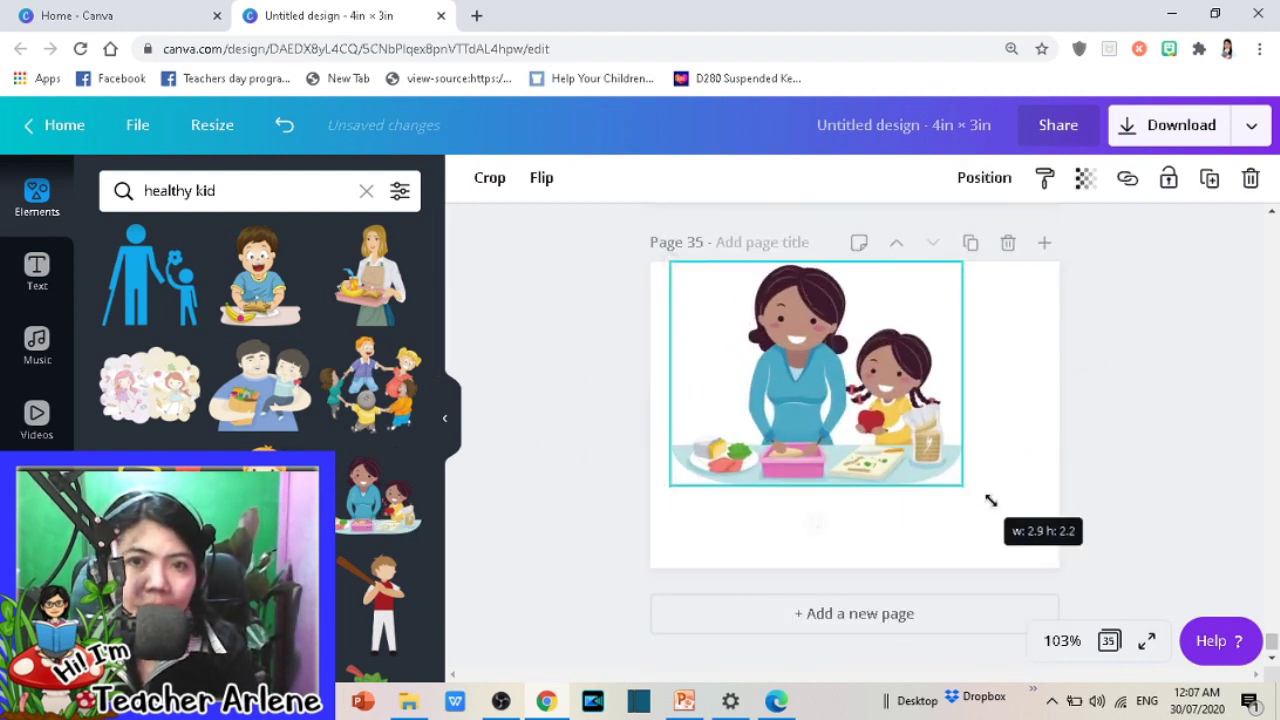
Step: On a new page 36, place and enlarge the kid-with-apple sticker at top-left
{"action": "left_click", "coordinate": [1044, 242]}
{"action": "scroll", "coordinate": [260, 360], "scroll_direction": "down", "scroll_amount": 4}
{"action": "scroll", "coordinate": [260, 340], "scroll_direction": "down", "scroll_amount": 2}
{"action": "scroll", "coordinate": [260, 340], "scroll_direction": "down", "scroll_amount": 2}
{"action": "scroll", "coordinate": [260, 340], "scroll_direction": "down", "scroll_amount": 2}
{"action": "scroll", "coordinate": [260, 340], "scroll_direction": "down", "scroll_amount": 2}
{"action": "scroll", "coordinate": [260, 400], "scroll_direction": "down", "scroll_amount": 2}
{"action": "scroll", "coordinate": [260, 400], "scroll_direction": "down", "scroll_amount": 2}
{"action": "scroll", "coordinate": [260, 400], "scroll_direction": "down", "scroll_amount": 2}
{"action": "scroll", "coordinate": [260, 400], "scroll_direction": "up", "scroll_amount": 2}
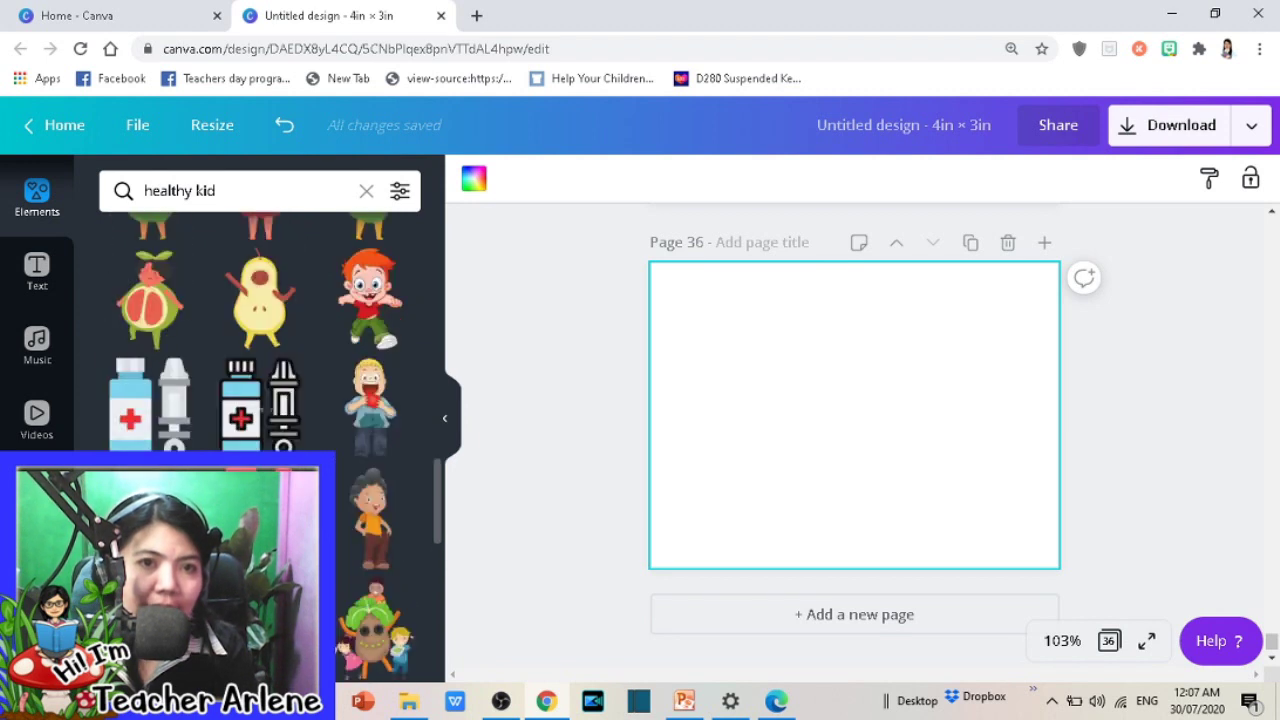
{"action": "left_click", "coordinate": [380, 395]}
{"action": "left_click_drag", "start_coordinate": [830, 412], "coordinate": [690, 326]}
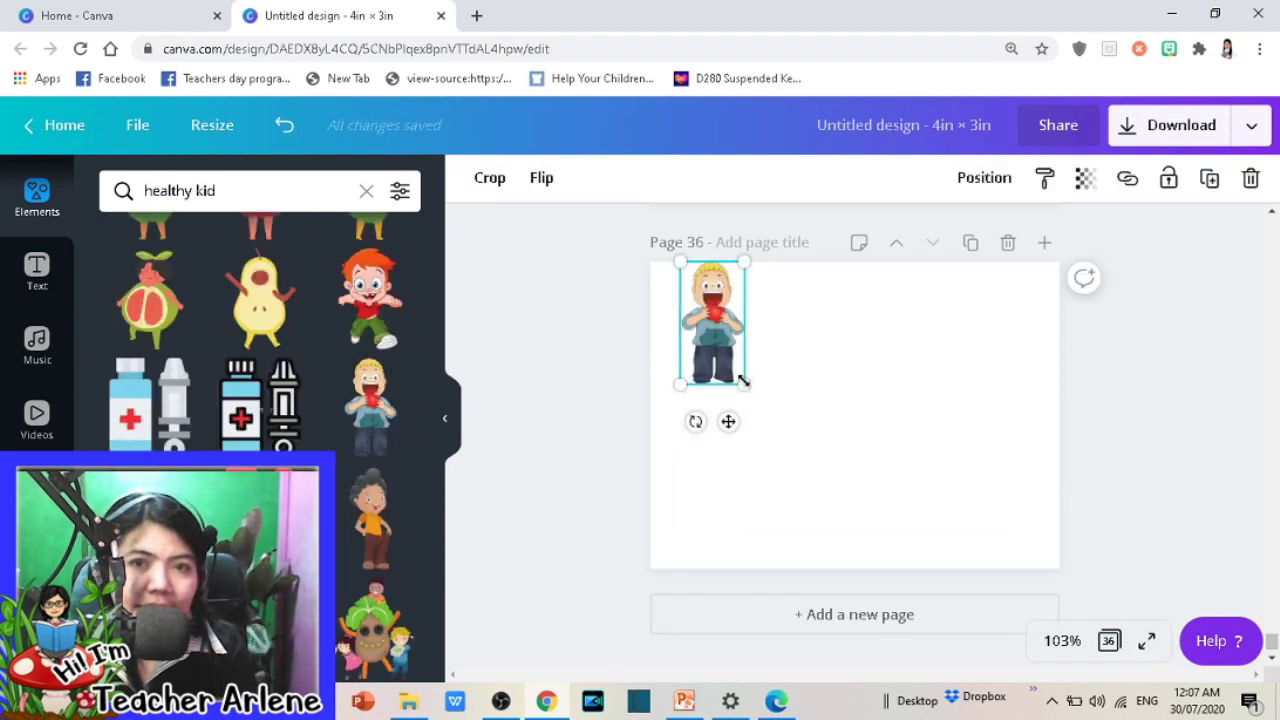
{"action": "left_click_drag", "start_coordinate": [746, 380], "coordinate": [923, 508]}
Step: On a new page 37, place and enlarge the farmer-kid sticker at top-left
{"action": "left_click", "coordinate": [1044, 242]}
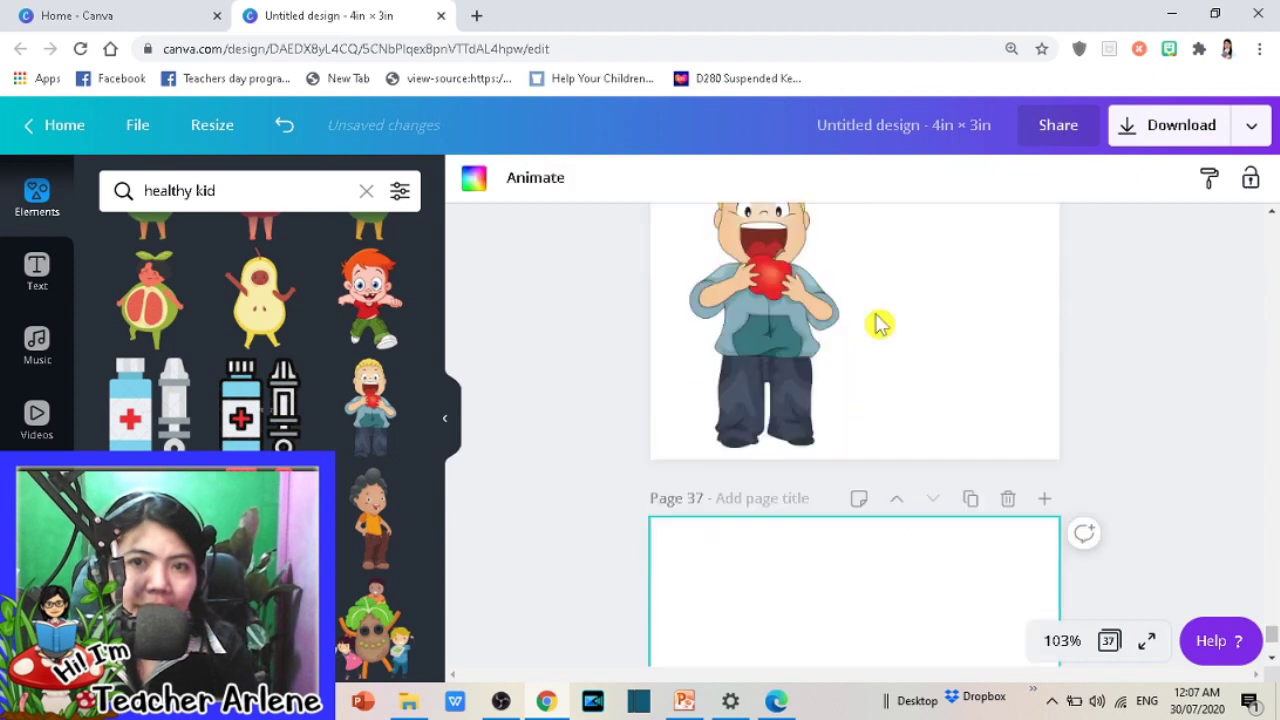
{"action": "scroll", "coordinate": [265, 340], "scroll_direction": "down", "scroll_amount": 3}
{"action": "scroll", "coordinate": [260, 400], "scroll_direction": "down", "scroll_amount": 1}
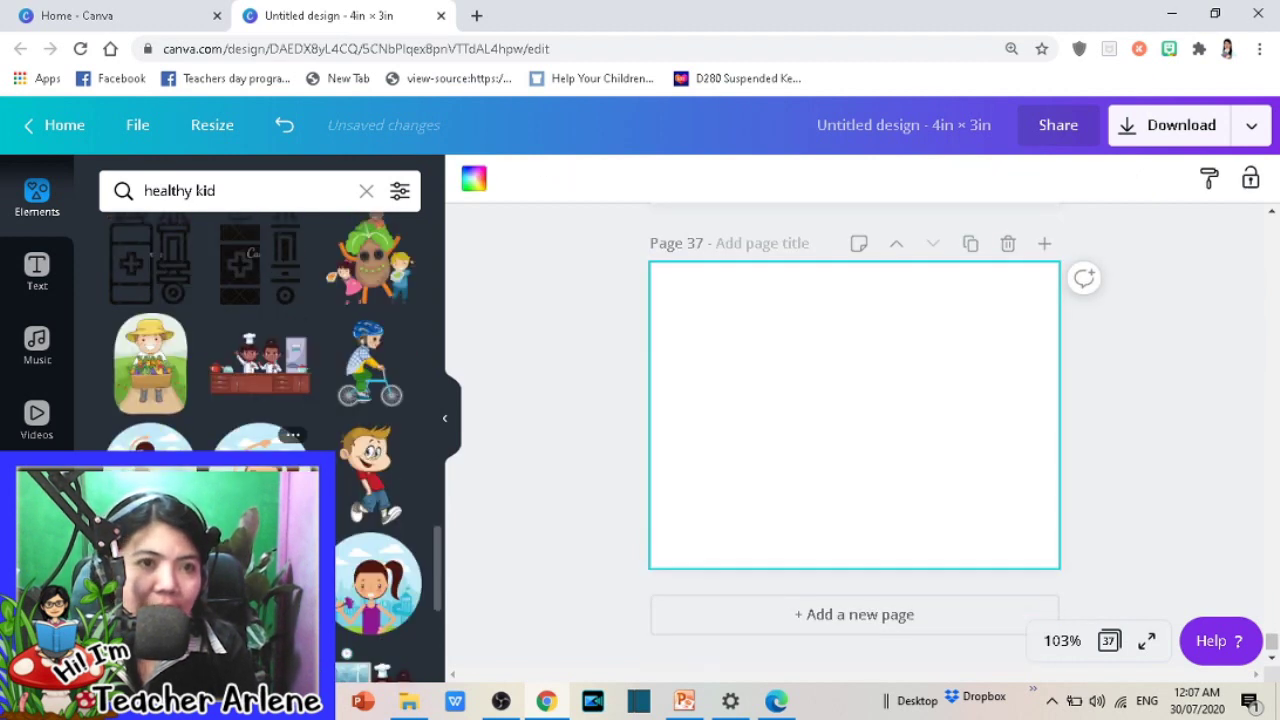
{"action": "left_click", "coordinate": [138, 378]}
{"action": "left_click_drag", "start_coordinate": [851, 411], "coordinate": [749, 343]}
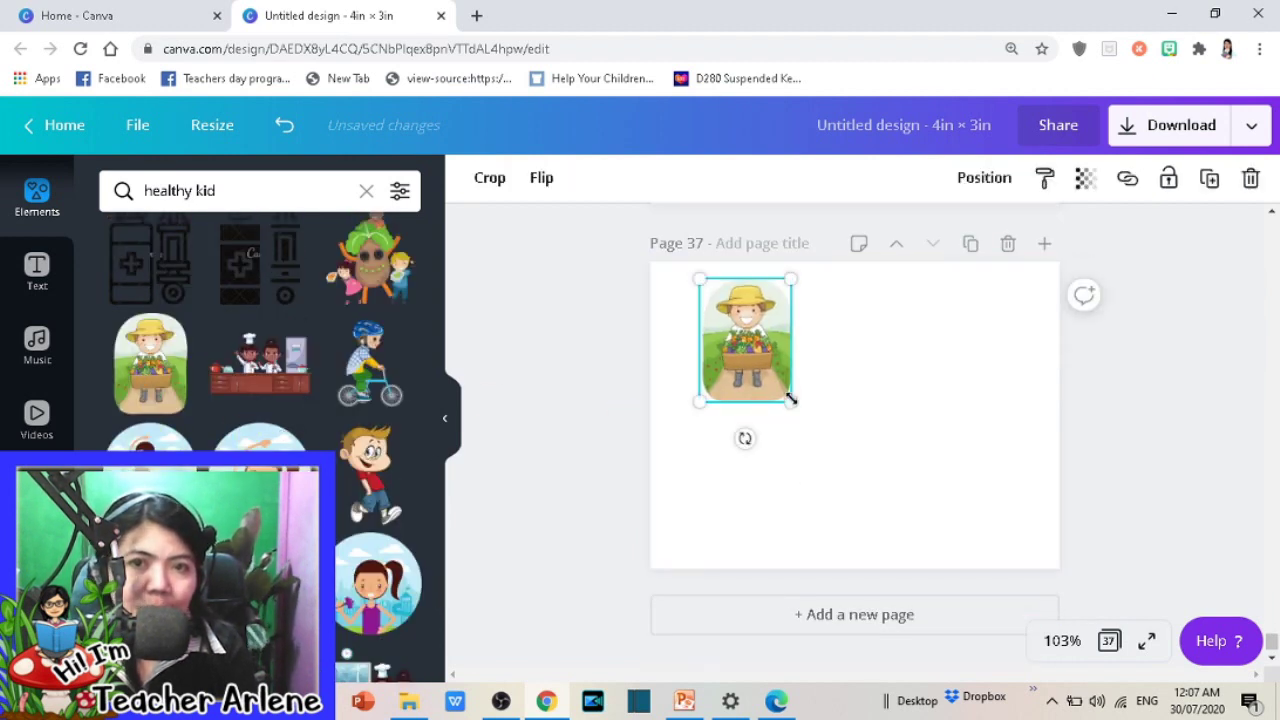
{"action": "left_click_drag", "start_coordinate": [792, 400], "coordinate": [925, 497]}
Step: Add a blank page 38 after the sticker pages
{"action": "left_click", "coordinate": [1044, 243]}
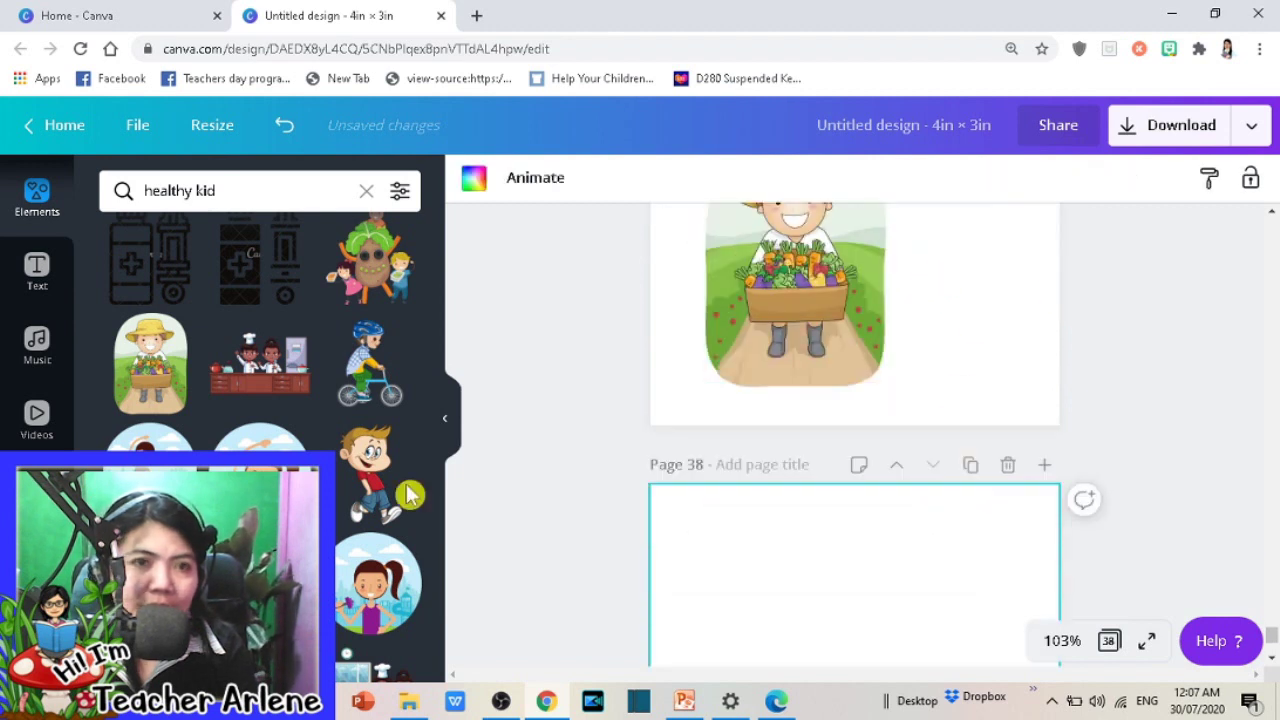
{"action": "scroll", "coordinate": [405, 490], "scroll_direction": "down", "scroll_amount": 2}
{"action": "scroll", "coordinate": [265, 405], "scroll_direction": "down", "scroll_amount": 1}
{"action": "scroll", "coordinate": [260, 400], "scroll_direction": "up", "scroll_amount": 1}
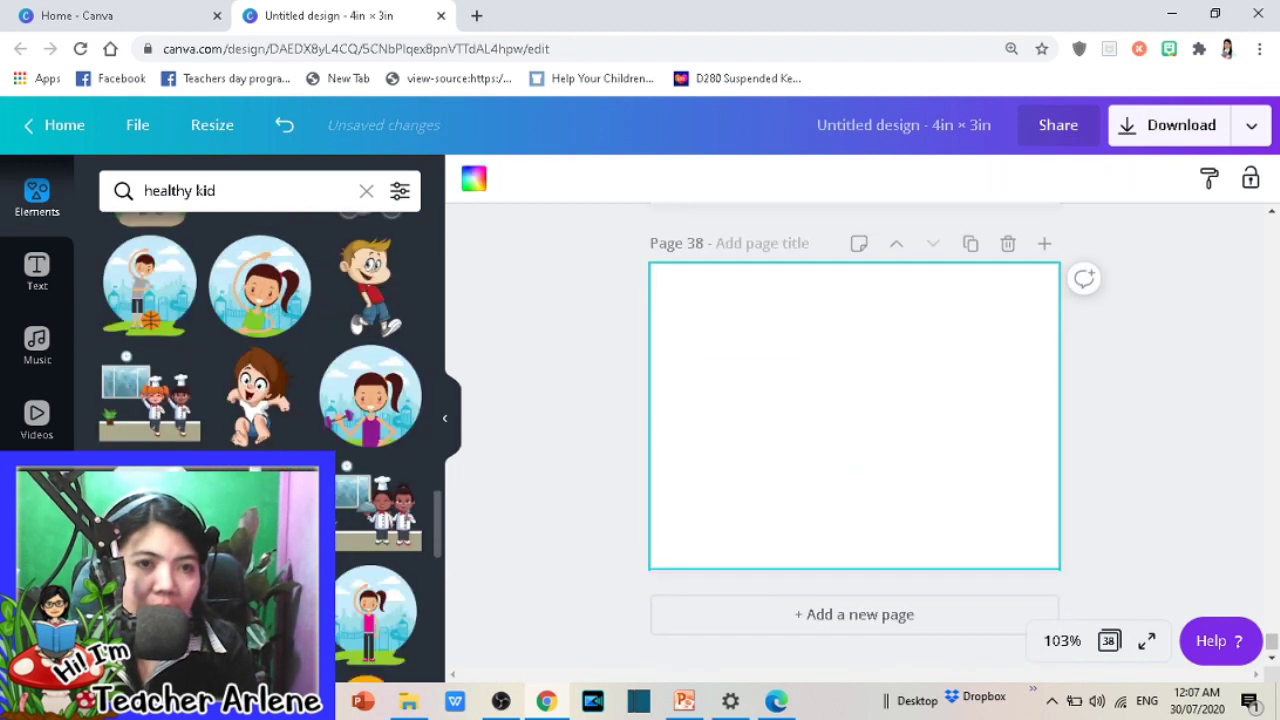
{"action": "left_click", "coordinate": [244, 298]}
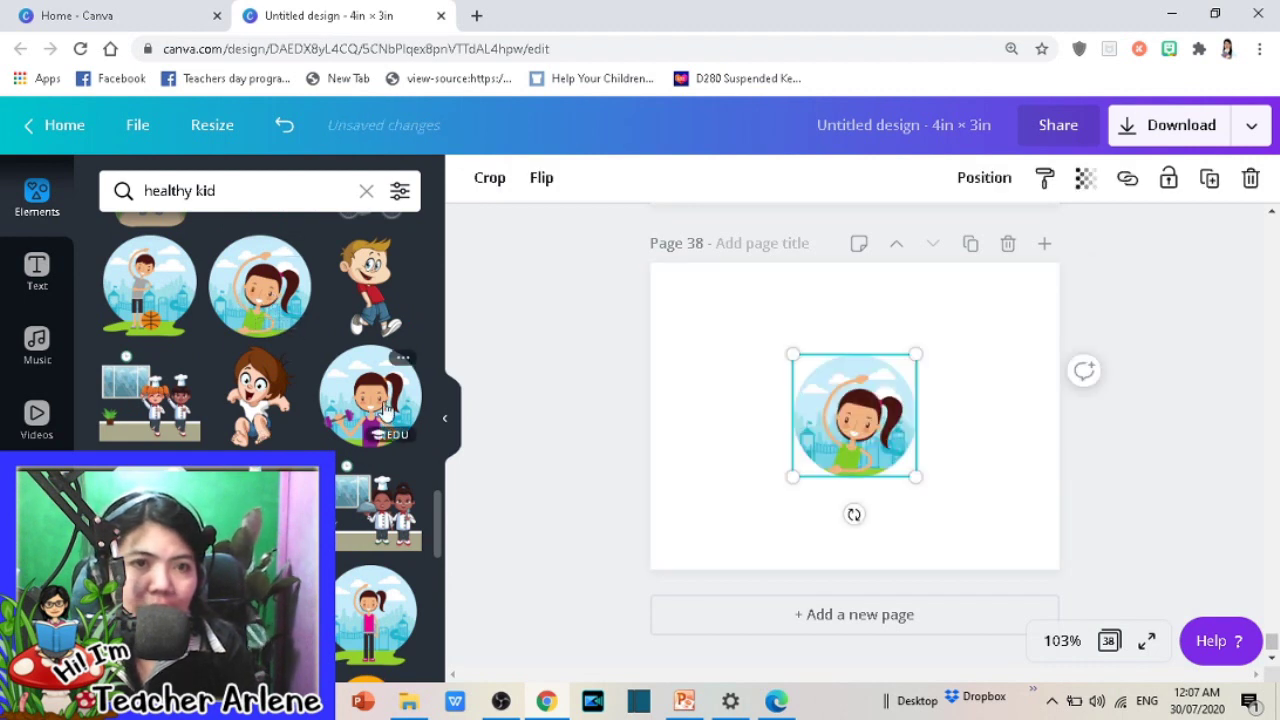
{"action": "left_click_drag", "start_coordinate": [385, 410], "coordinate": [788, 342]}
{"action": "left_click_drag", "start_coordinate": [850, 420], "coordinate": [873, 433]}
{"action": "left_click_drag", "start_coordinate": [152, 300], "coordinate": [768, 512]}
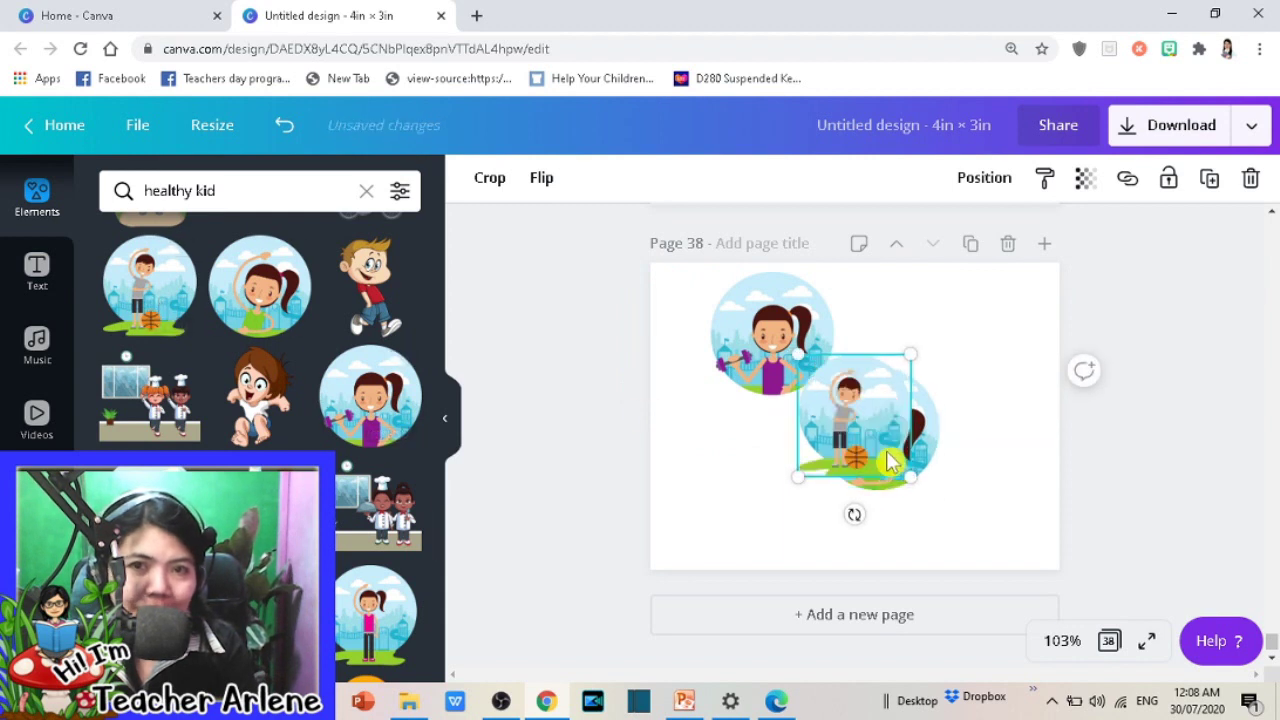
{"action": "left_click", "coordinate": [780, 380], "text": "shift"}
{"action": "left_click", "coordinate": [949, 420]}
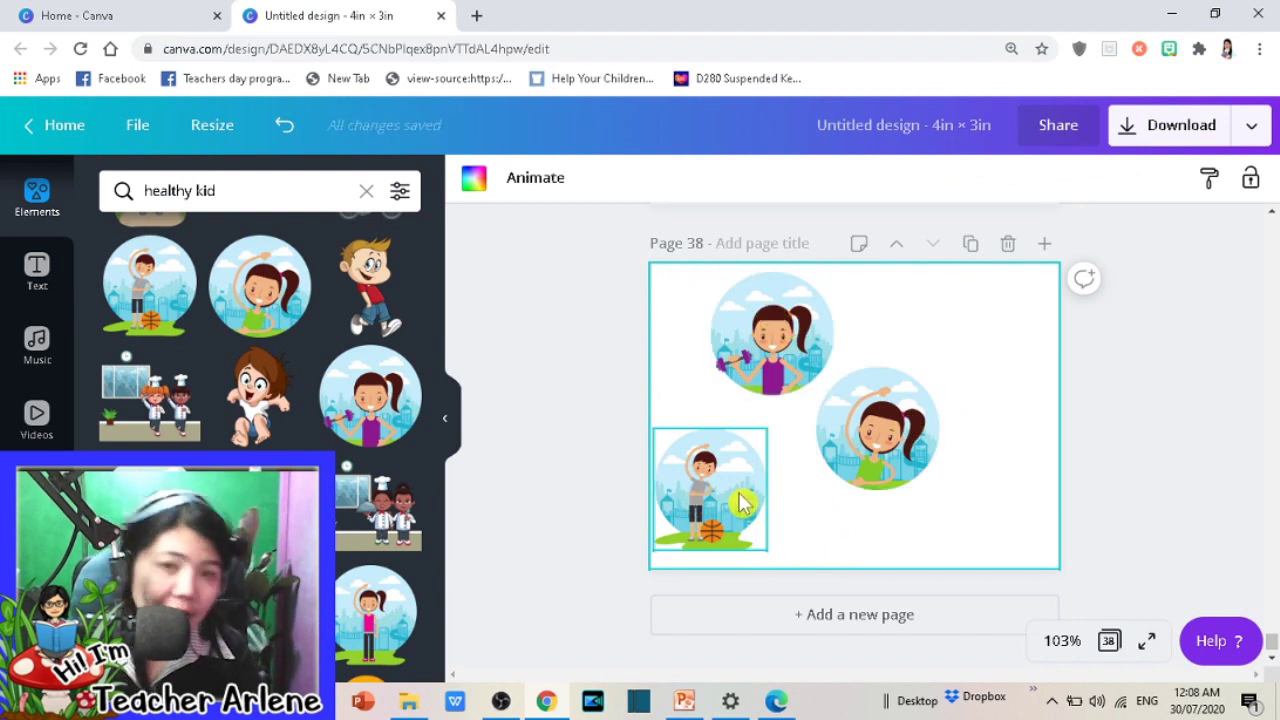
{"action": "left_click", "coordinate": [848, 460]}
{"action": "left_click", "coordinate": [778, 390]}
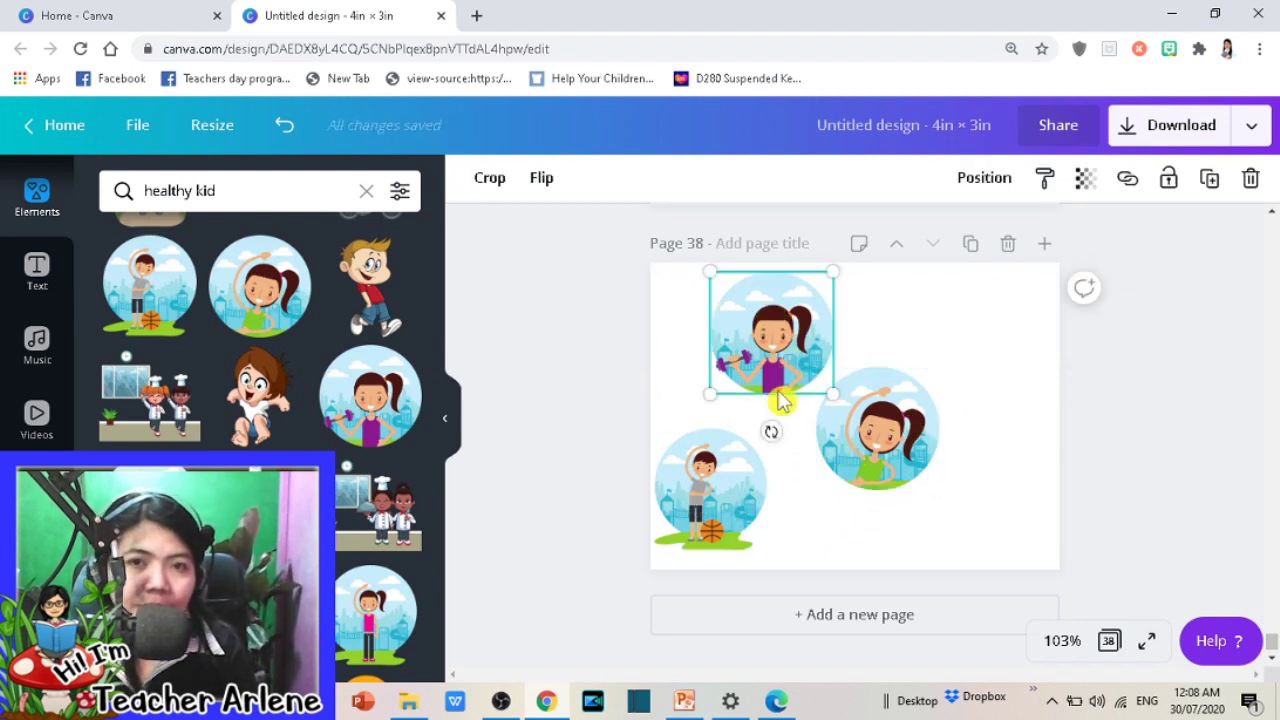
{"action": "left_click", "coordinate": [762, 440]}
{"action": "key", "text": "Delete"}
{"action": "left_click", "coordinate": [828, 362]}
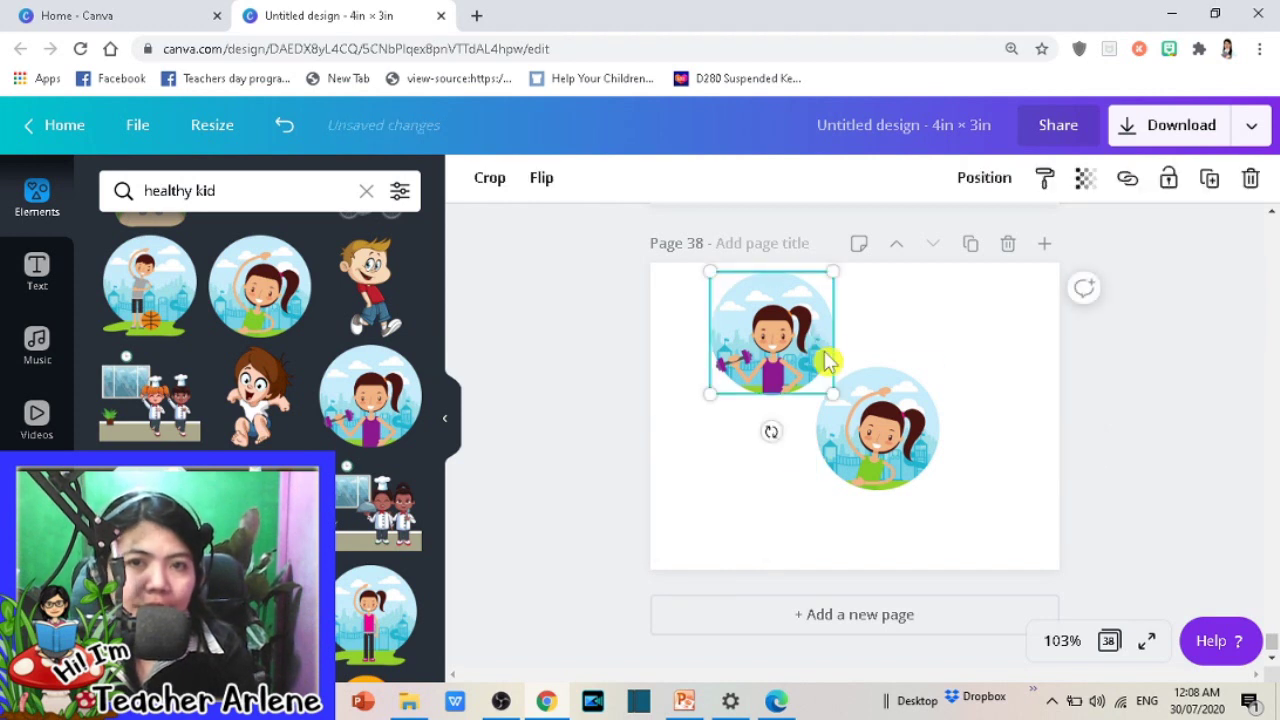
{"action": "key", "text": "Delete"}
{"action": "left_click", "coordinate": [816, 478]}
{"action": "key", "text": "Delete"}
{"action": "scroll", "coordinate": [260, 330], "scroll_direction": "down", "scroll_amount": 3}
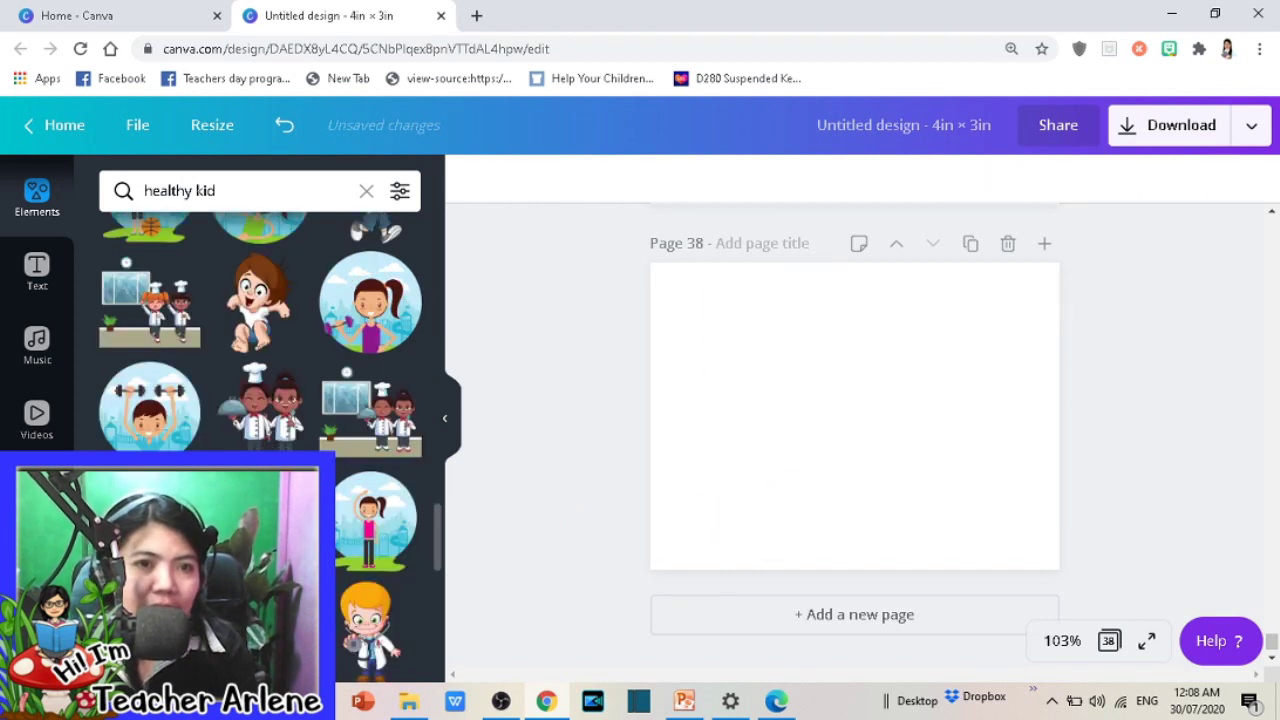
{"action": "scroll", "coordinate": [260, 330], "scroll_direction": "down", "scroll_amount": 3}
{"action": "scroll", "coordinate": [260, 330], "scroll_direction": "down", "scroll_amount": 3}
{"action": "scroll", "coordinate": [260, 330], "scroll_direction": "down", "scroll_amount": 3}
{"action": "scroll", "coordinate": [260, 330], "scroll_direction": "down", "scroll_amount": 1}
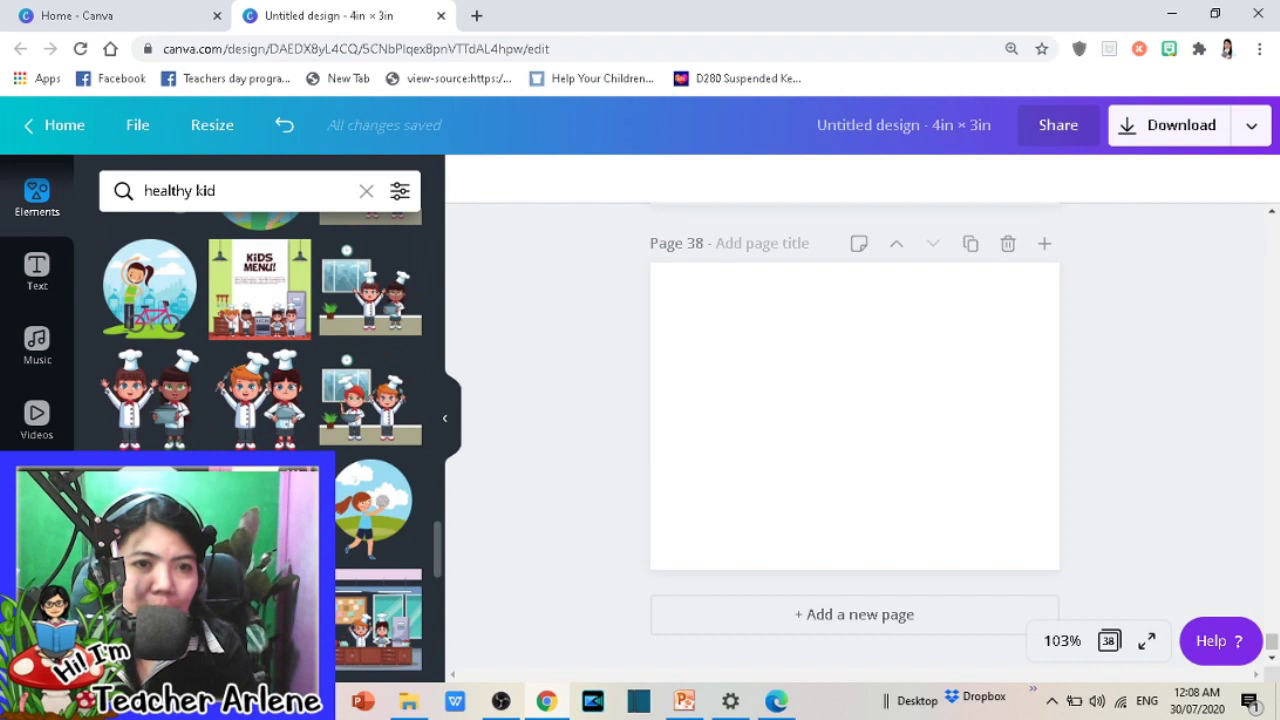
{"action": "scroll", "coordinate": [260, 400], "scroll_direction": "down", "scroll_amount": 2}
{"action": "scroll", "coordinate": [260, 400], "scroll_direction": "down", "scroll_amount": 2}
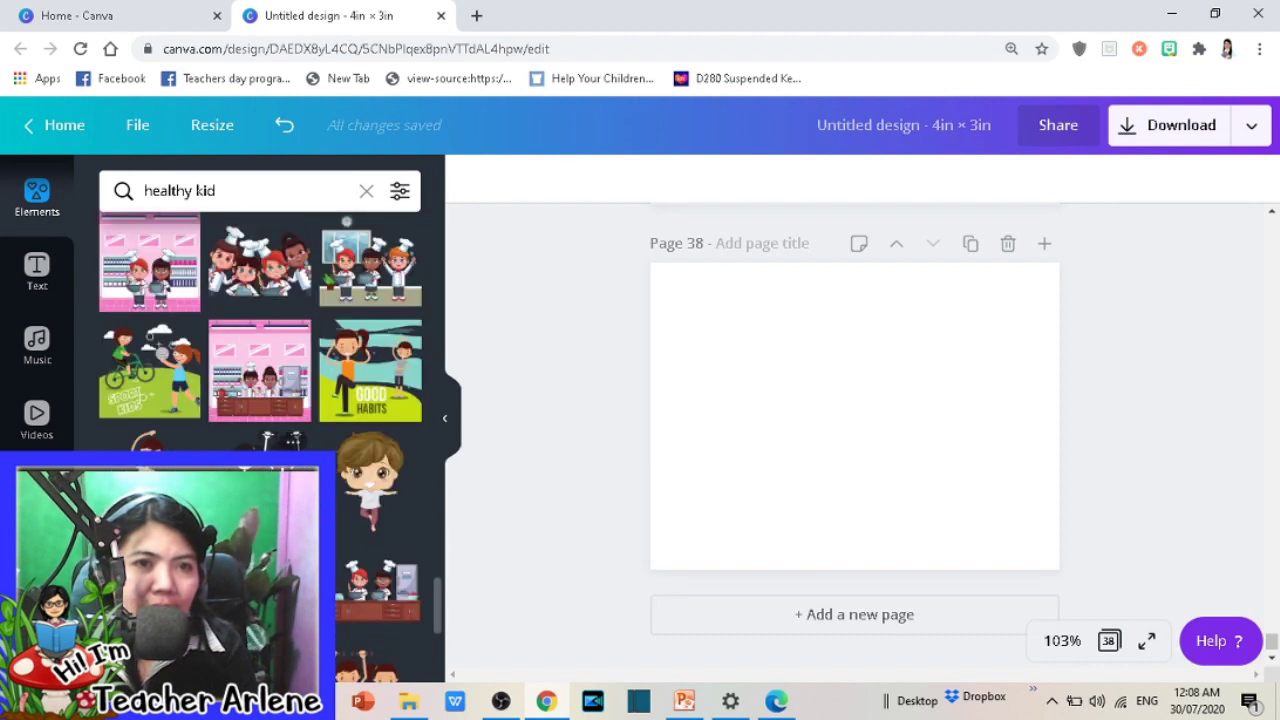
{"action": "scroll", "coordinate": [260, 420], "scroll_direction": "down", "scroll_amount": 2}
{"action": "scroll", "coordinate": [260, 420], "scroll_direction": "down", "scroll_amount": 2}
{"action": "scroll", "coordinate": [260, 420], "scroll_direction": "down", "scroll_amount": 2}
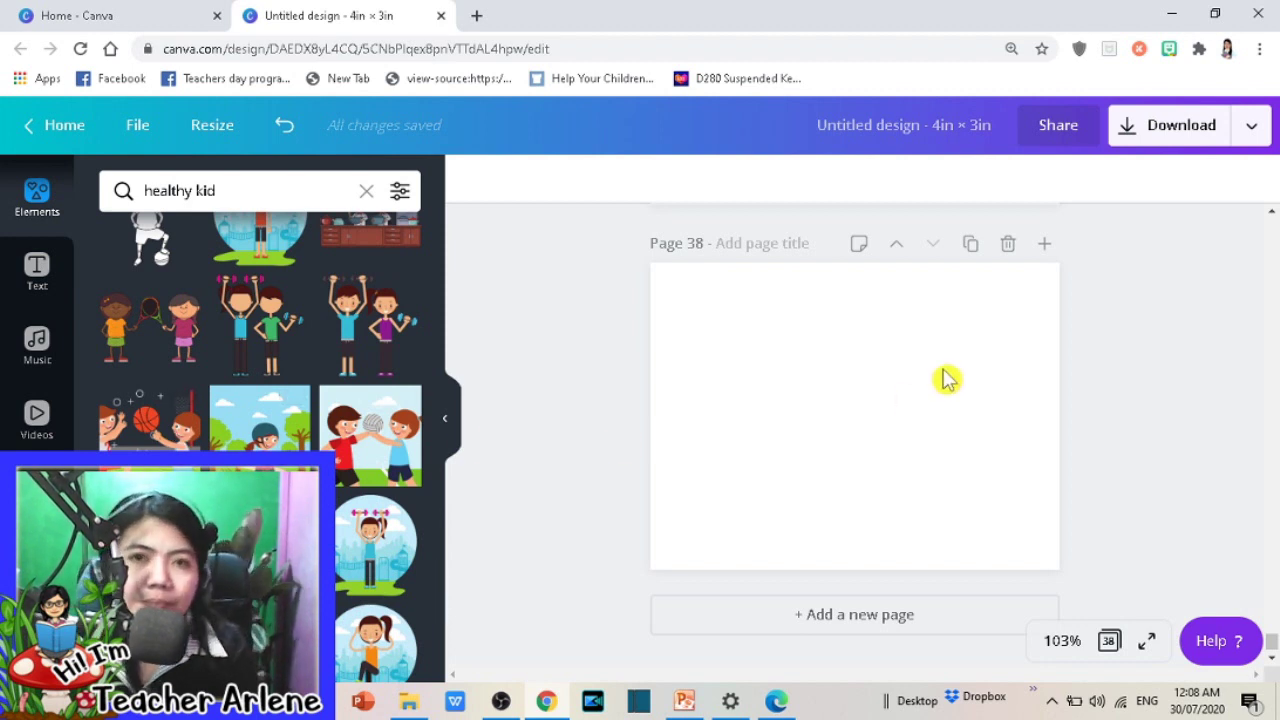
Step: In the Download settings, keep PNG as the file type with a transparent background
{"action": "left_click", "coordinate": [1251, 128]}
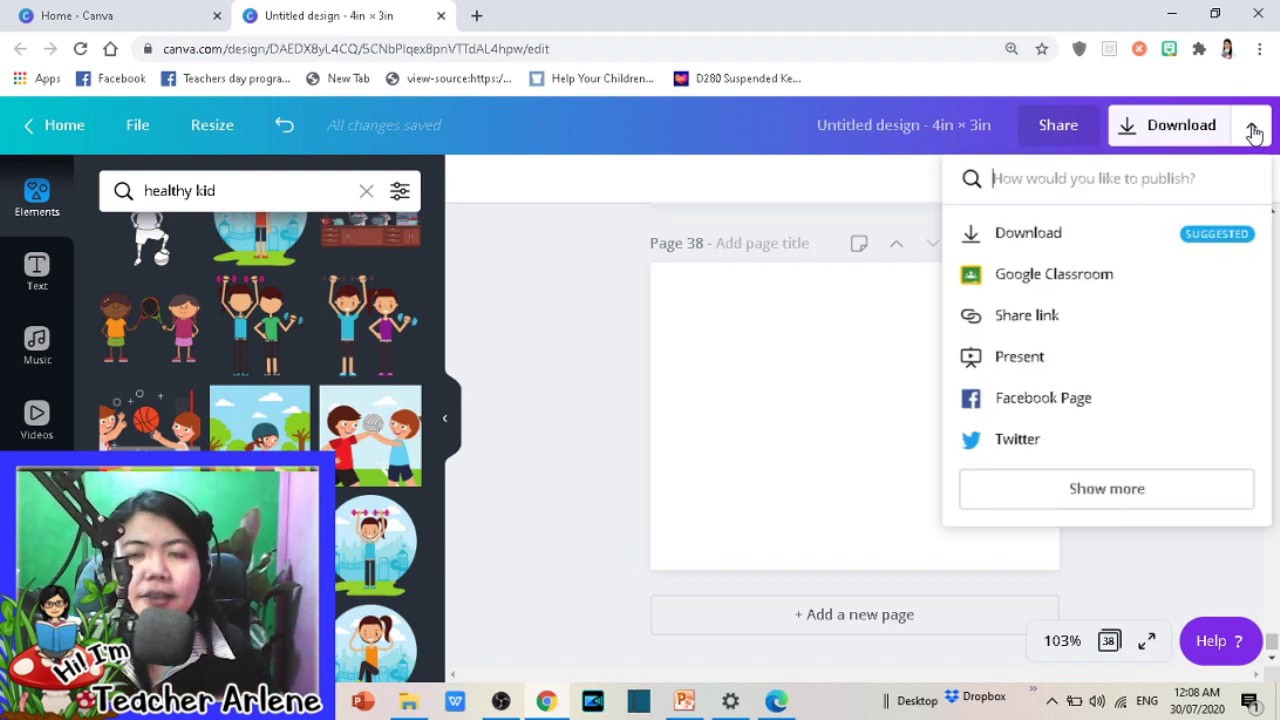
{"action": "left_click", "coordinate": [1025, 256]}
{"action": "left_click", "coordinate": [1148, 288]}
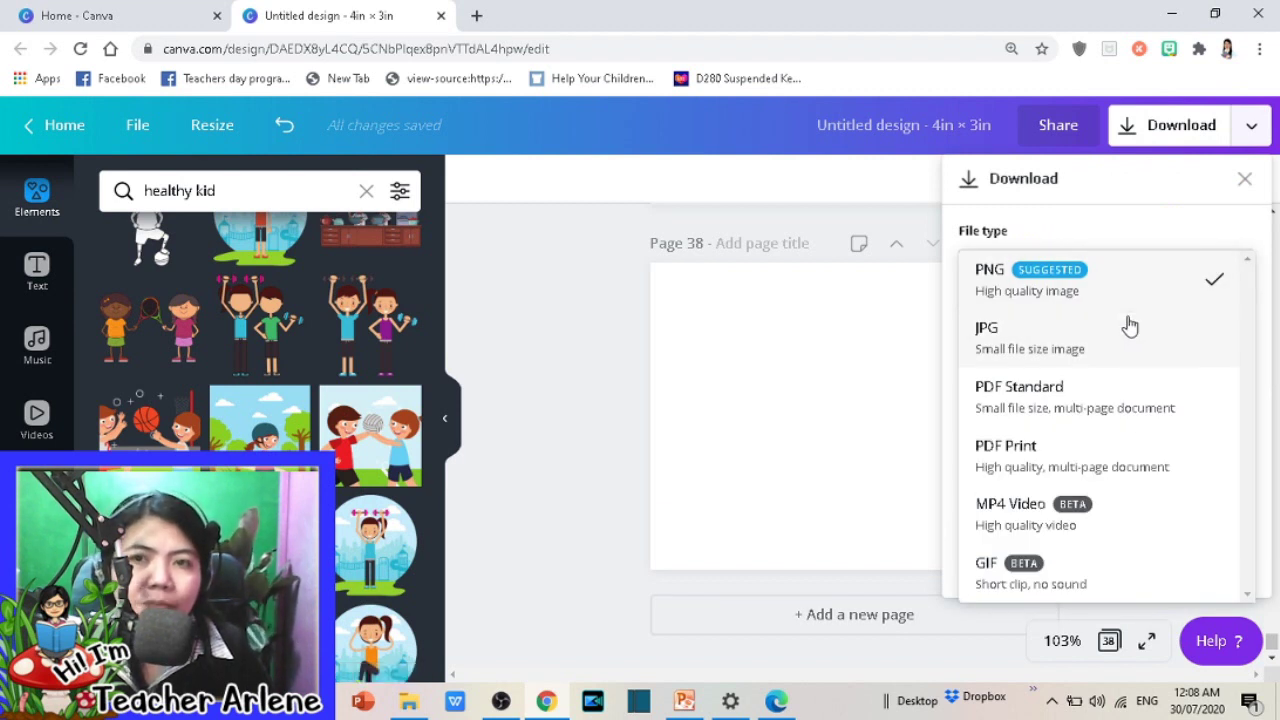
{"action": "left_click", "coordinate": [1140, 230]}
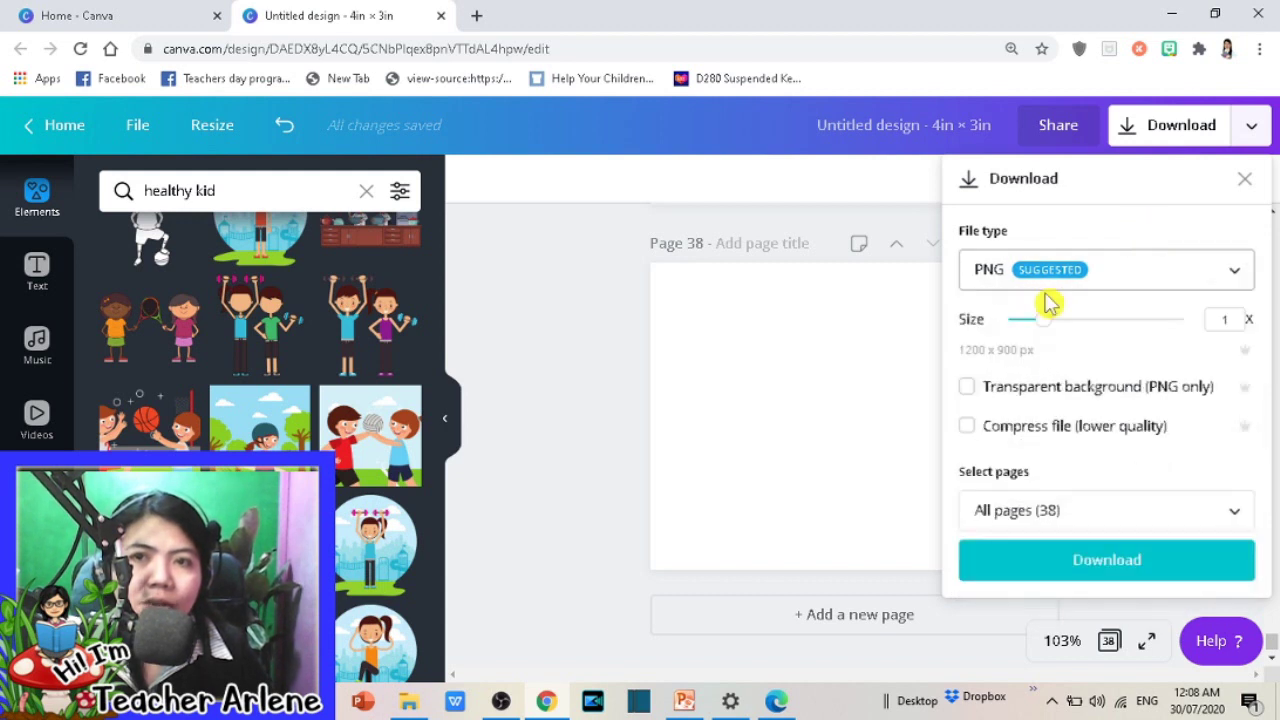
{"action": "left_click", "coordinate": [984, 395]}
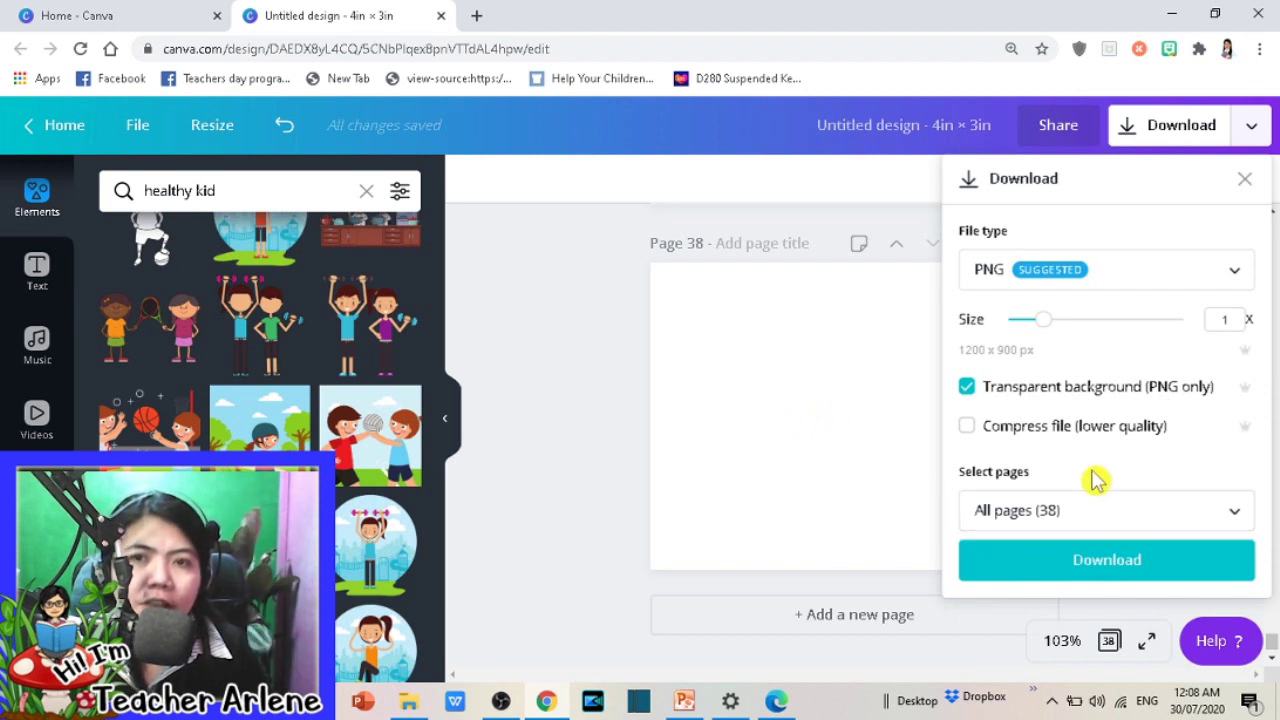
Step: Delete the empty Page 38 and bring the Download panel back up
{"action": "scroll", "coordinate": [786, 400], "scroll_direction": "up", "scroll_amount": 2}
{"action": "scroll", "coordinate": [806, 427], "scroll_direction": "down", "scroll_amount": 2}
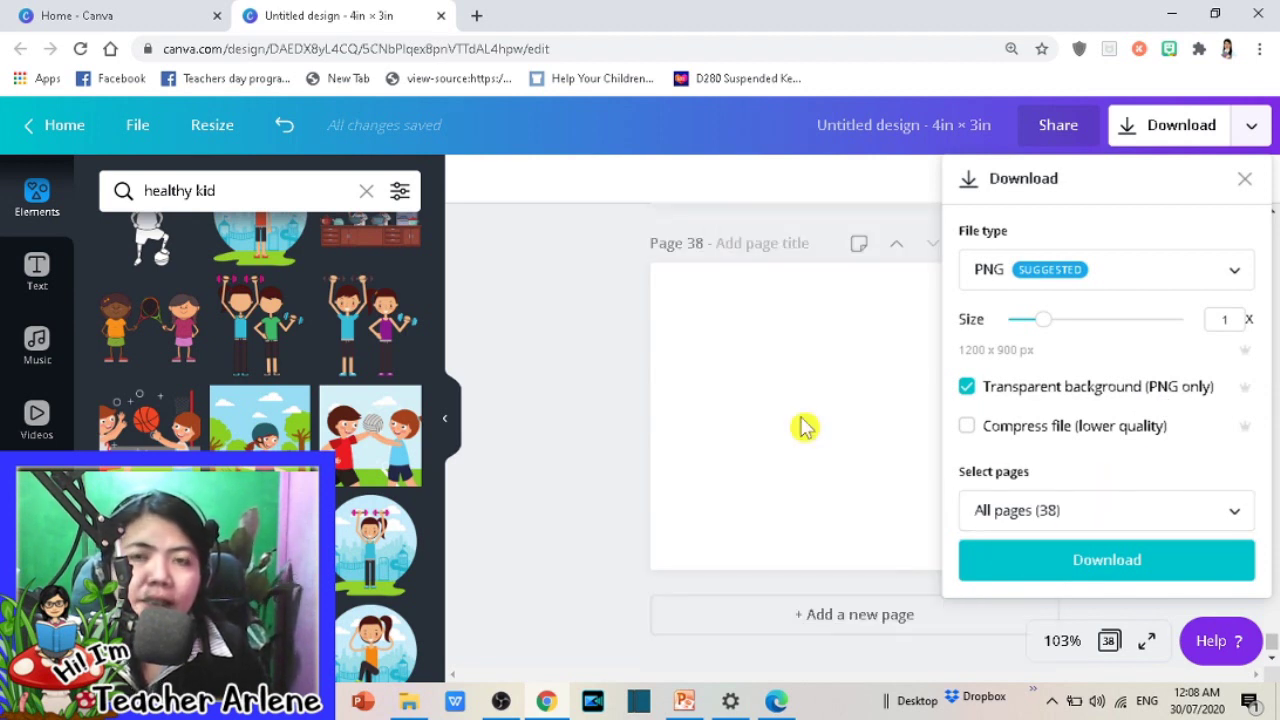
{"action": "left_click", "coordinate": [806, 427]}
{"action": "left_click", "coordinate": [1008, 244]}
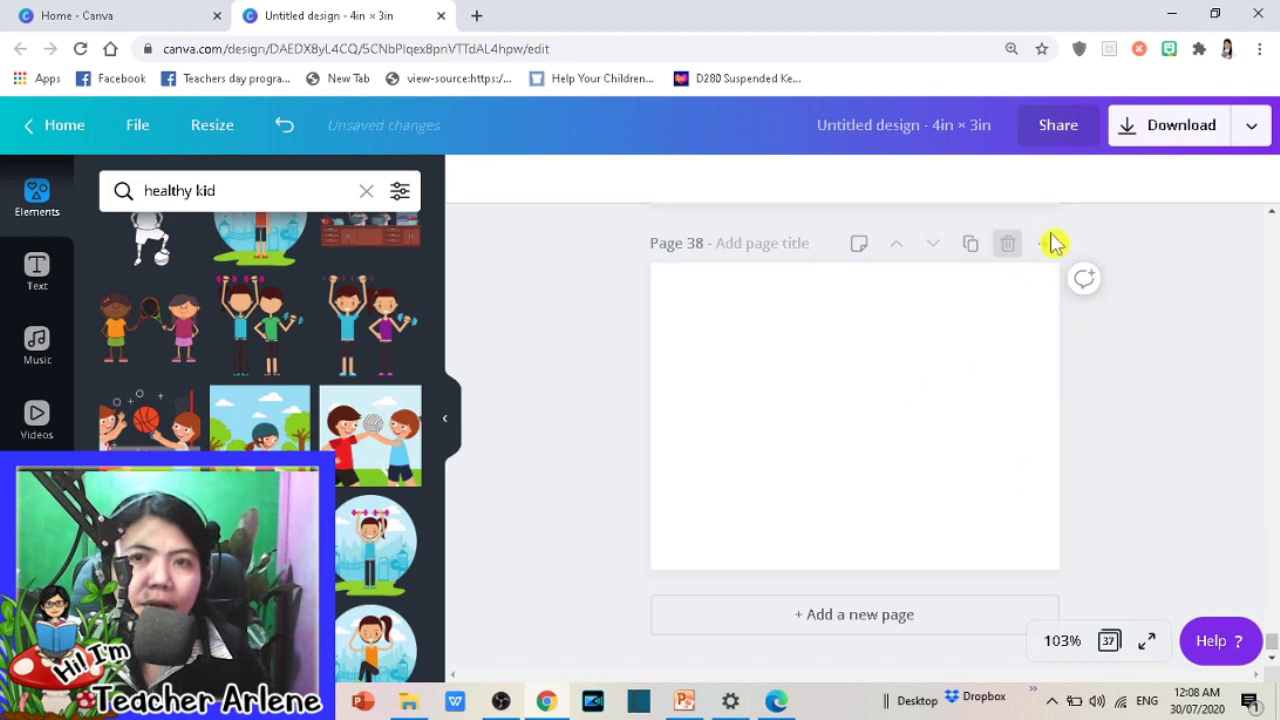
{"action": "left_click", "coordinate": [1198, 124]}
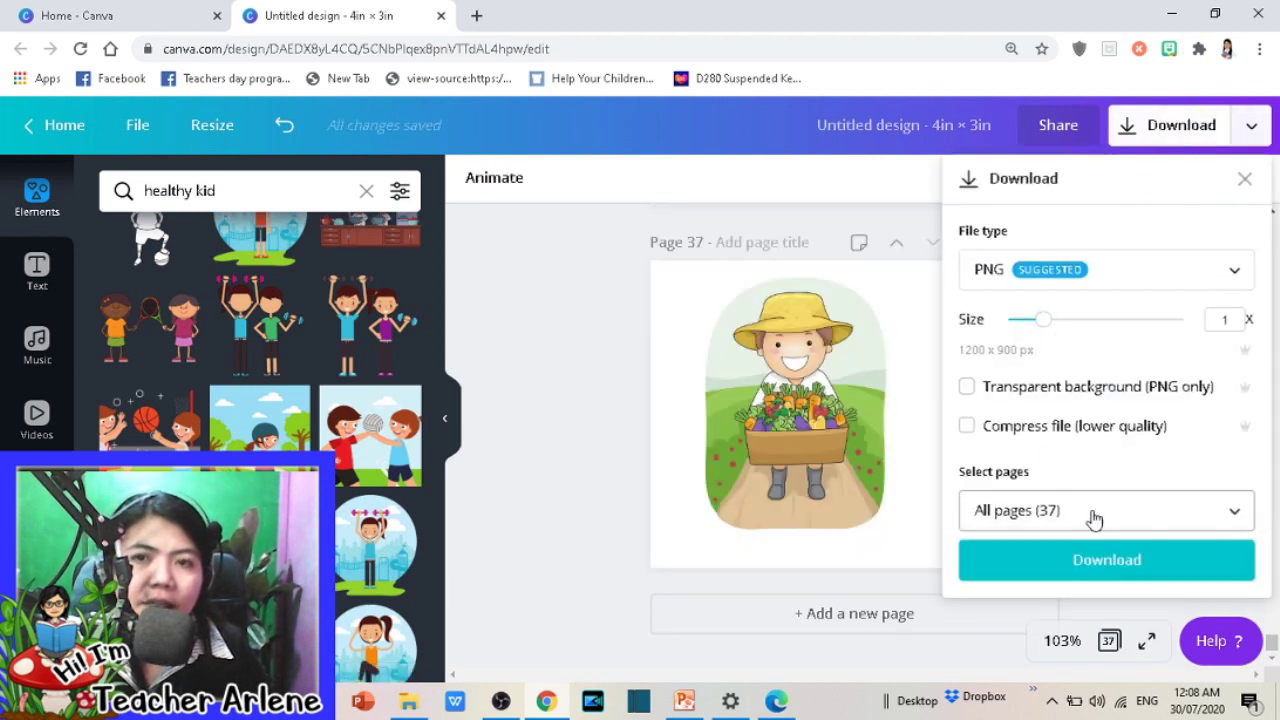
Step: Download all 37 pages as transparent PNGs at 0.5× size, 600 × 450 px
{"action": "left_click", "coordinate": [966, 386]}
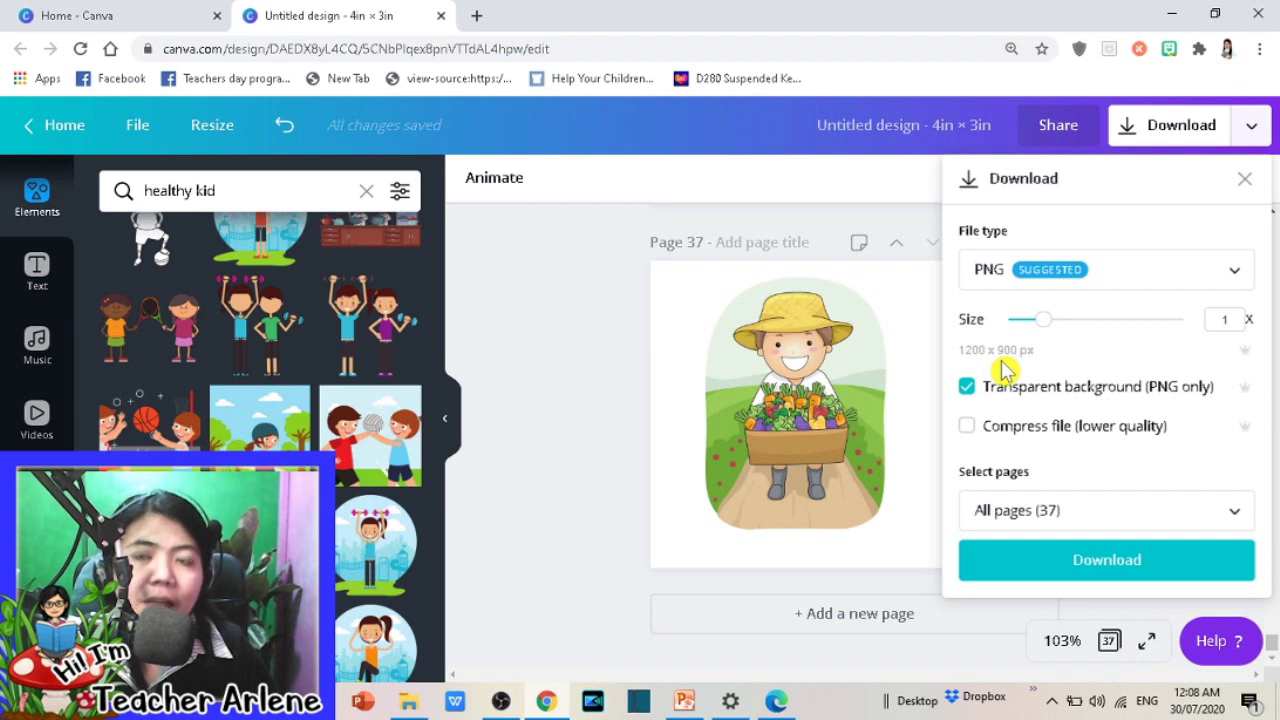
{"action": "left_click_drag", "start_coordinate": [1040, 325], "coordinate": [1014, 329]}
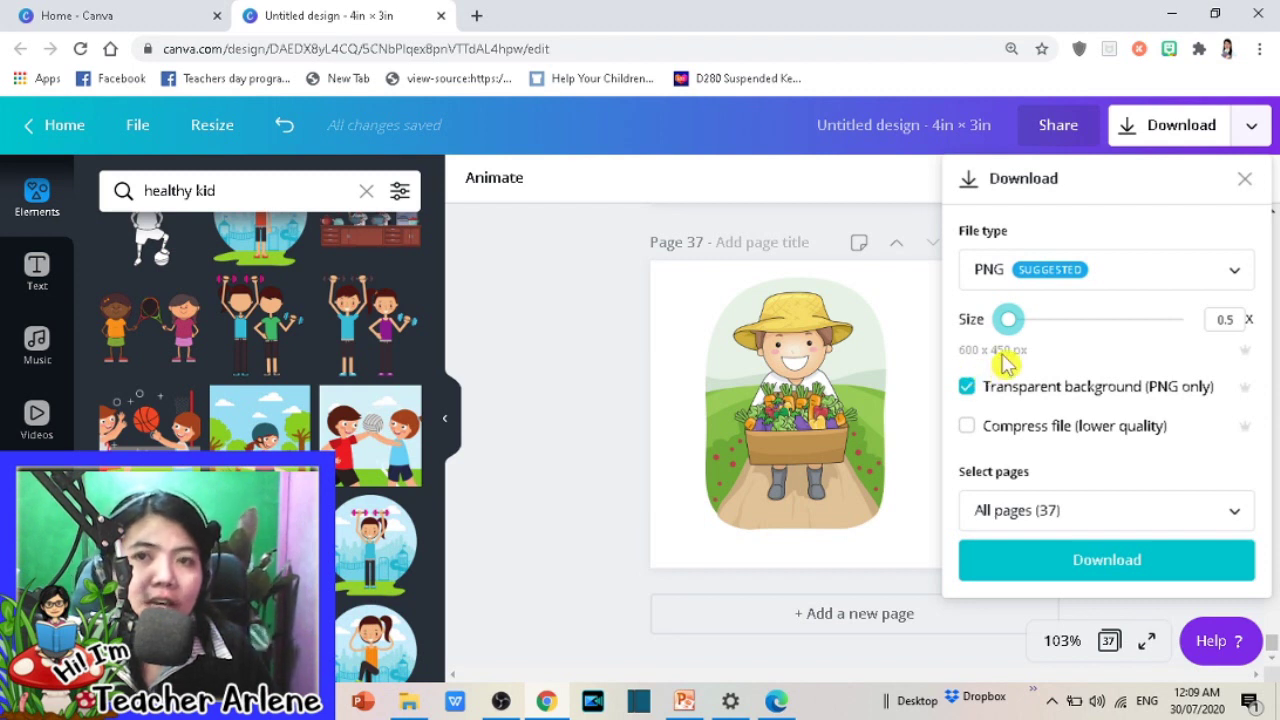
{"action": "left_click_drag", "start_coordinate": [1012, 327], "coordinate": [1193, 342]}
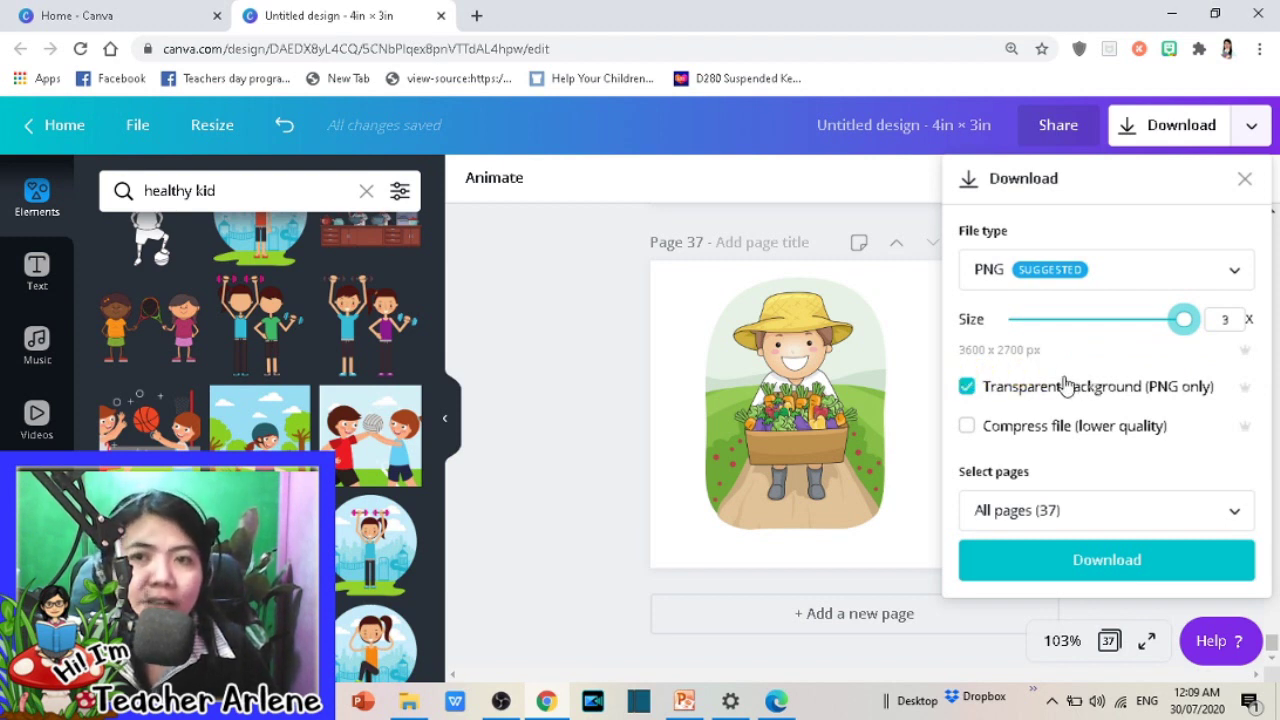
{"action": "left_click_drag", "start_coordinate": [1186, 333], "coordinate": [1020, 338]}
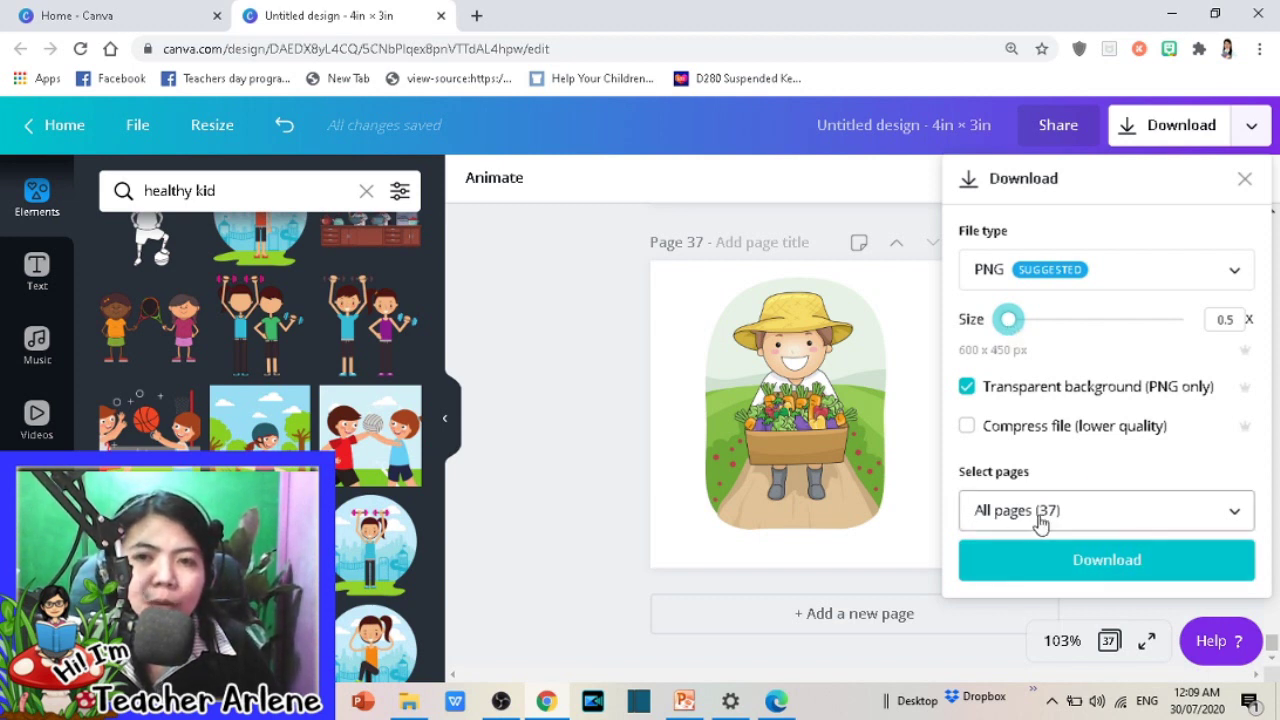
{"action": "left_click", "coordinate": [1067, 562]}
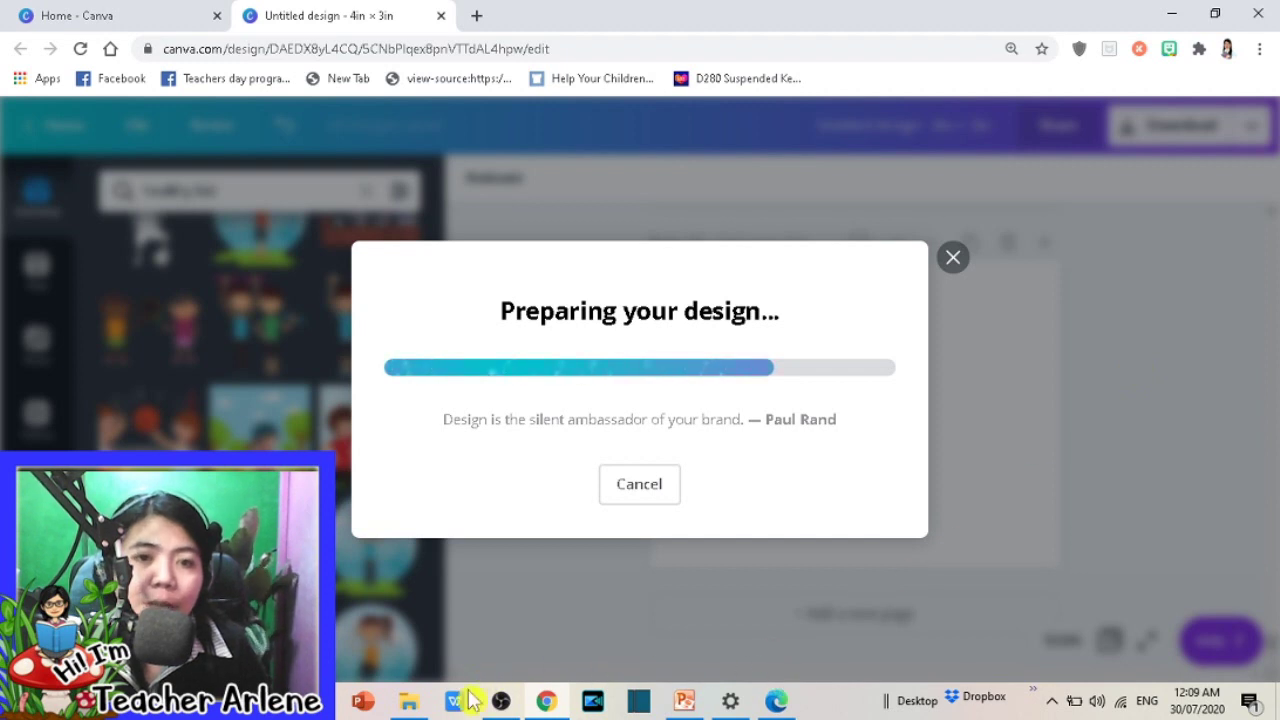
Step: Show the Downloads folder in File Explorer
{"action": "mouse_move", "coordinate": [410, 700]}
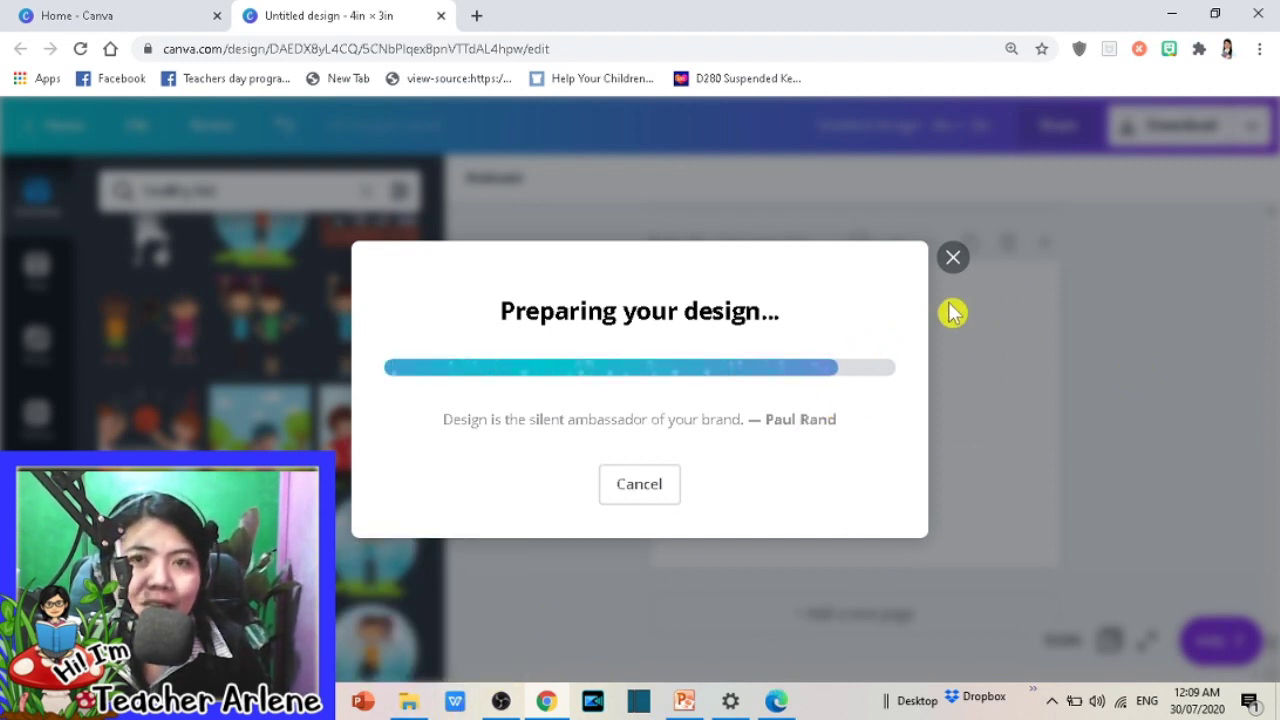
{"action": "left_click", "coordinate": [411, 703]}
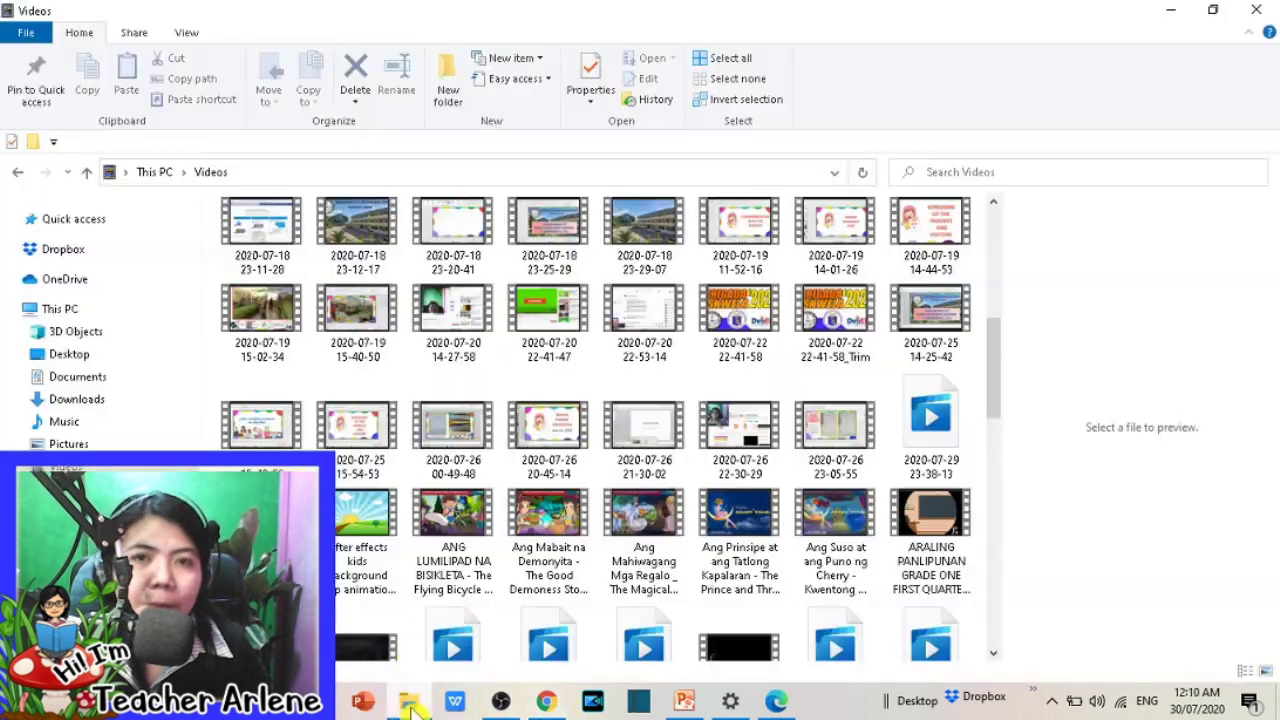
{"action": "left_click", "coordinate": [100, 399]}
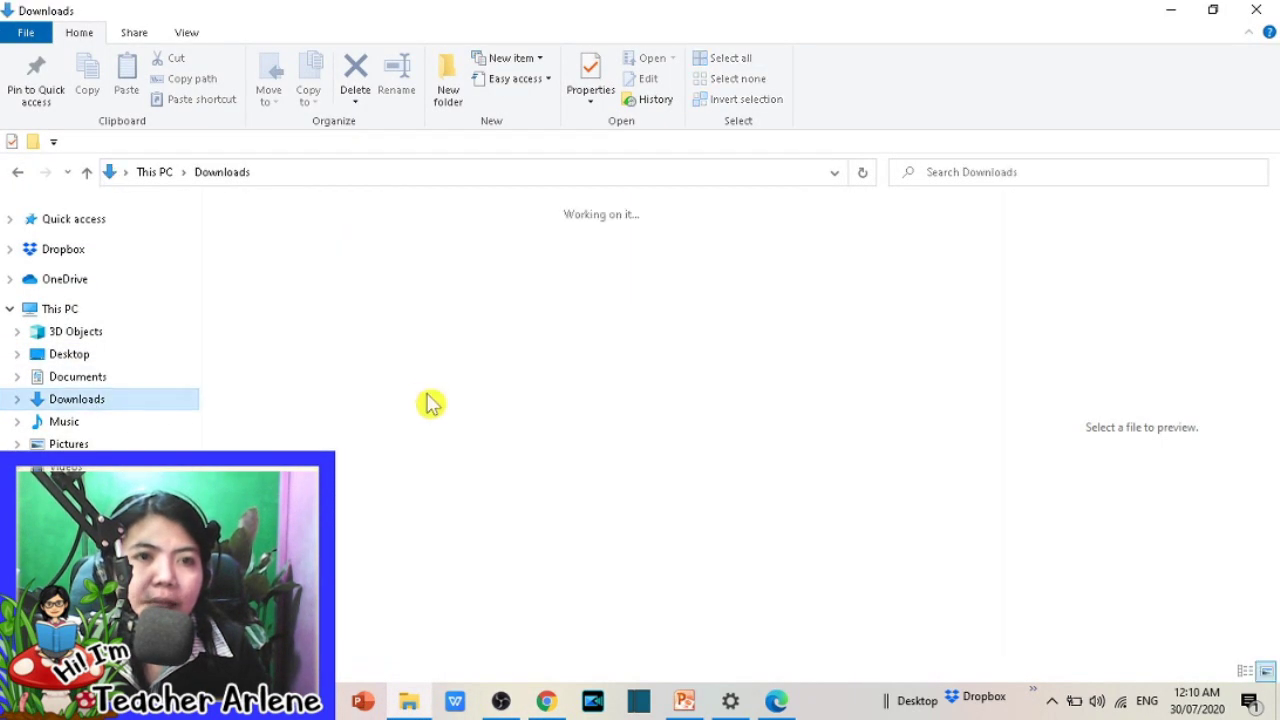
{"action": "left_click", "coordinate": [106, 384]}
{"action": "left_click", "coordinate": [110, 401]}
Step: Dismiss Canva's design-saved message, then return to the Downloads folder
{"action": "mouse_move", "coordinate": [797, 705]}
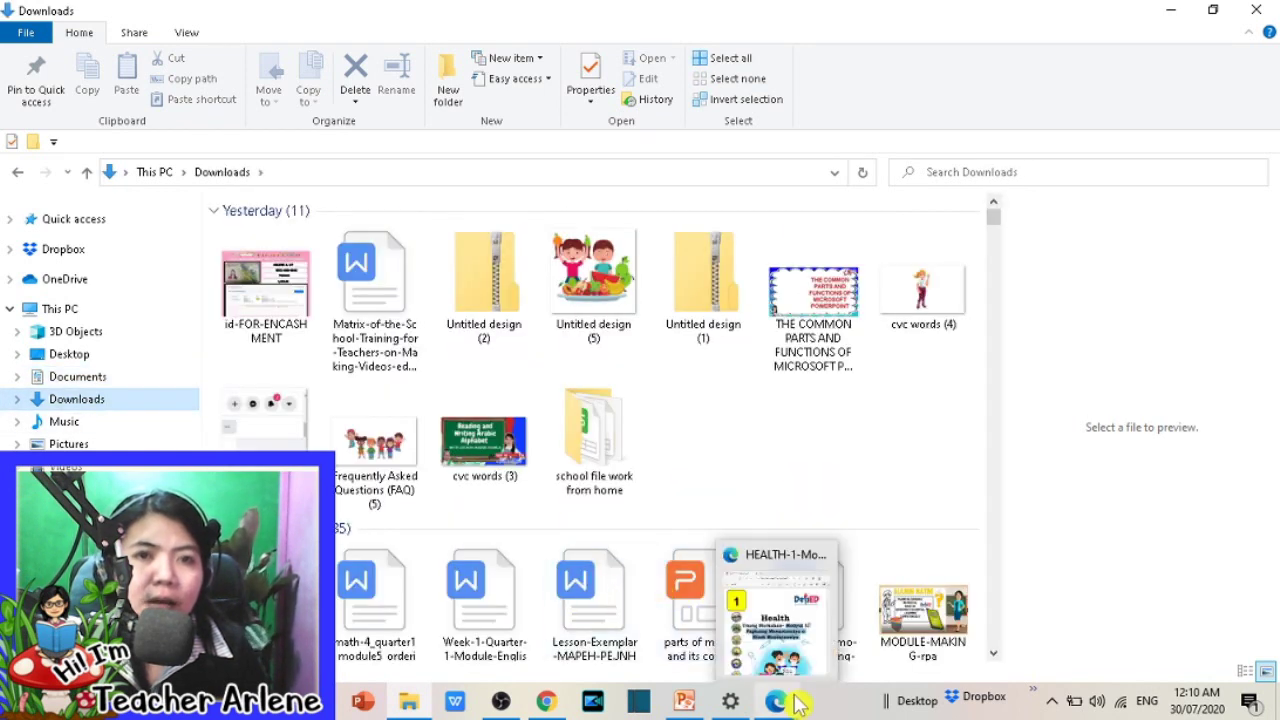
{"action": "left_click", "coordinate": [557, 620]}
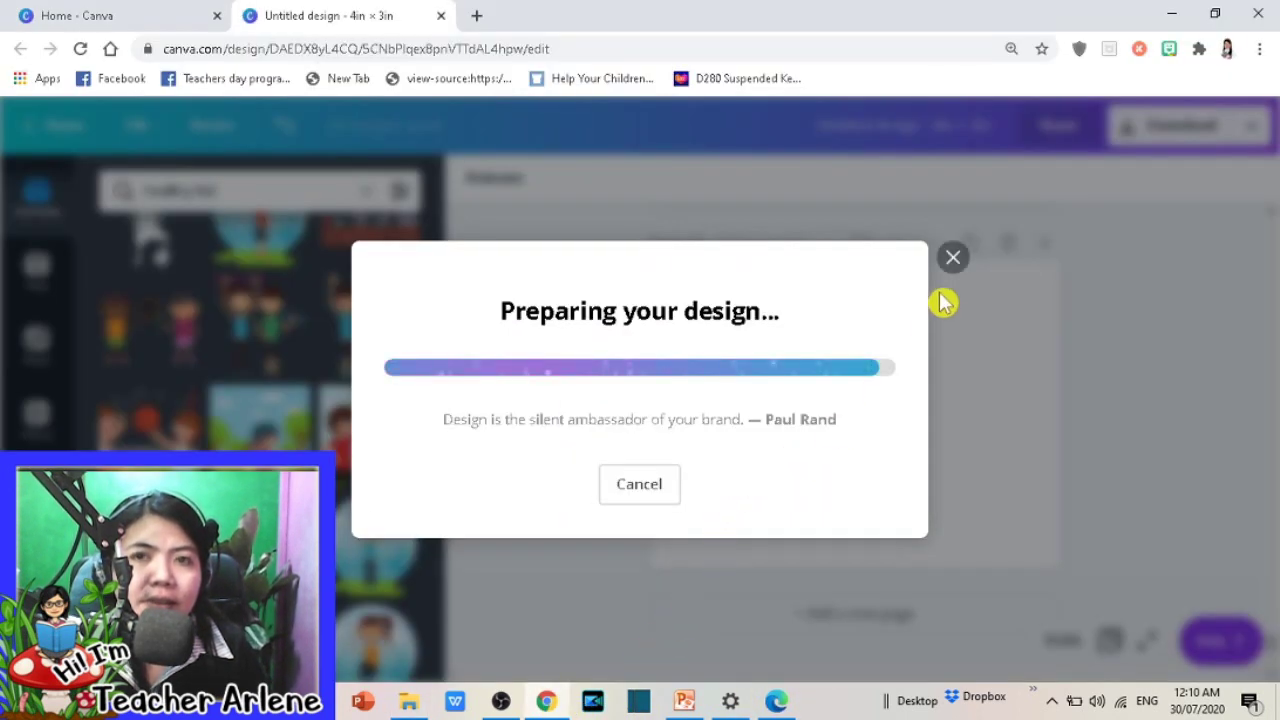
{"action": "left_click", "coordinate": [951, 201]}
{"action": "mouse_move", "coordinate": [408, 700]}
{"action": "left_click", "coordinate": [420, 615]}
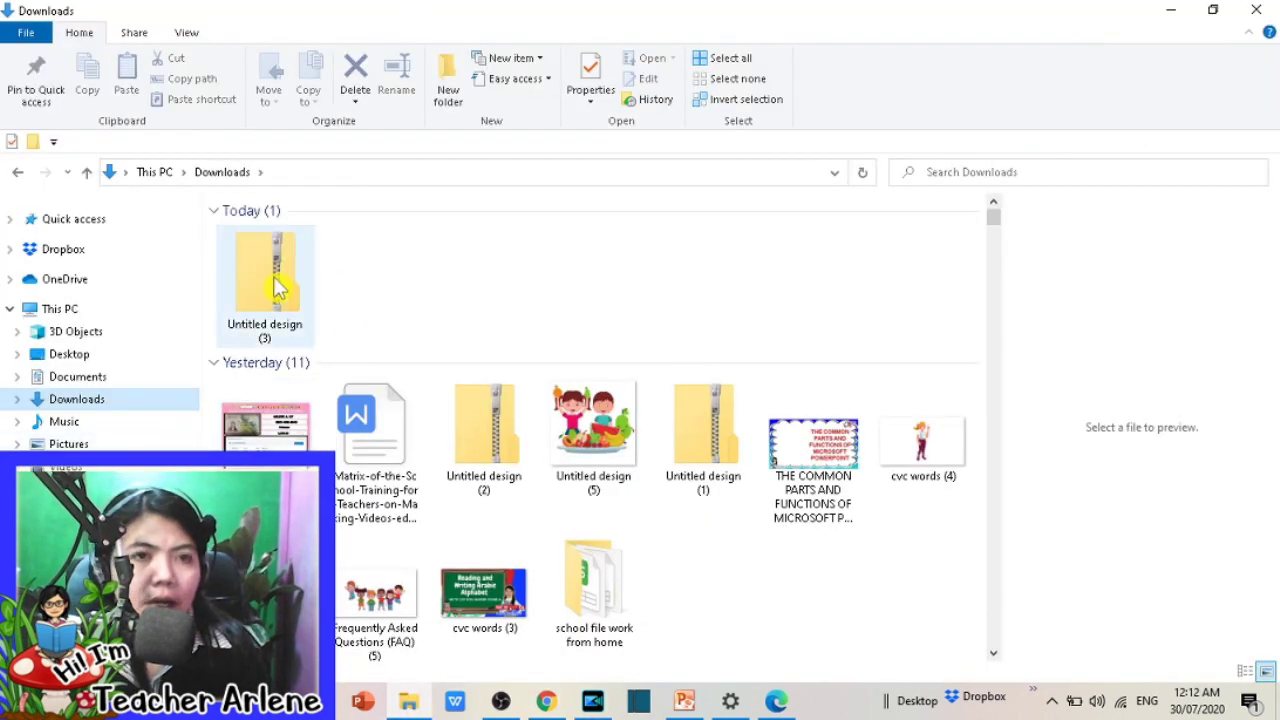
Step: Preview the Untitled design (3) zip's PNGs as large thumbnails, then return to Downloads
{"action": "double_click", "coordinate": [265, 283]}
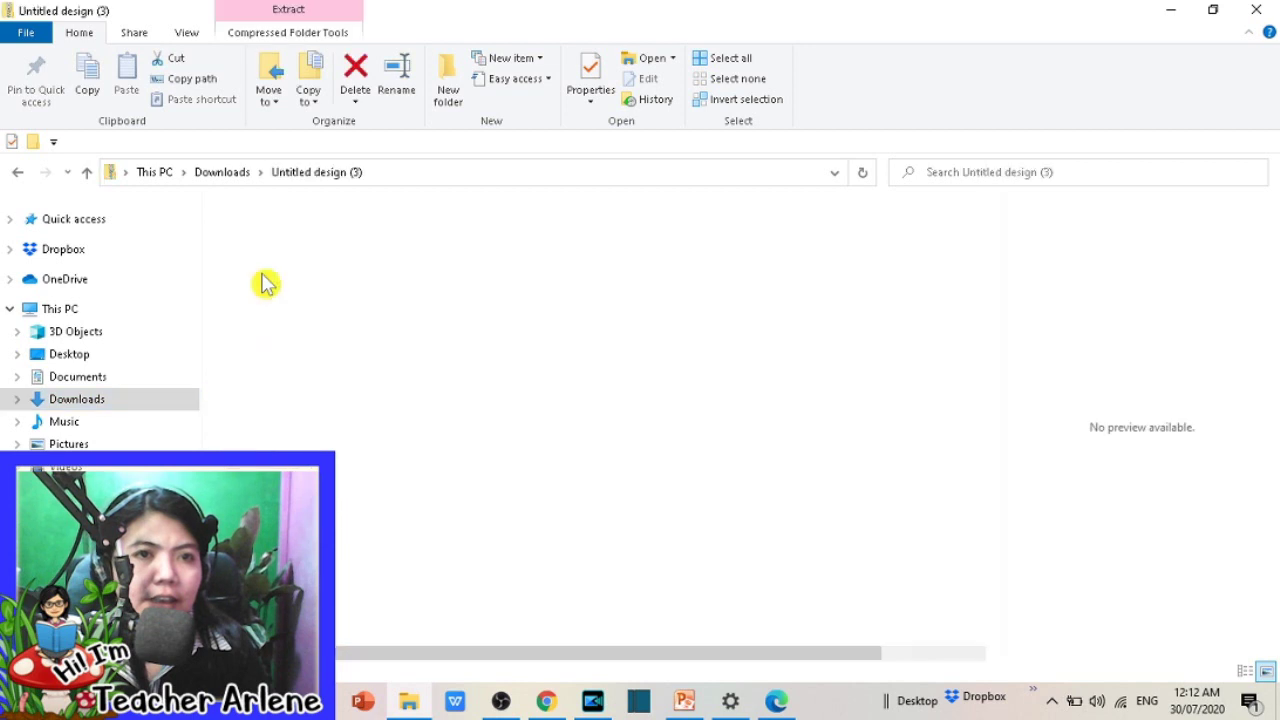
{"action": "left_click", "coordinate": [186, 32]}
{"action": "left_click", "coordinate": [310, 60]}
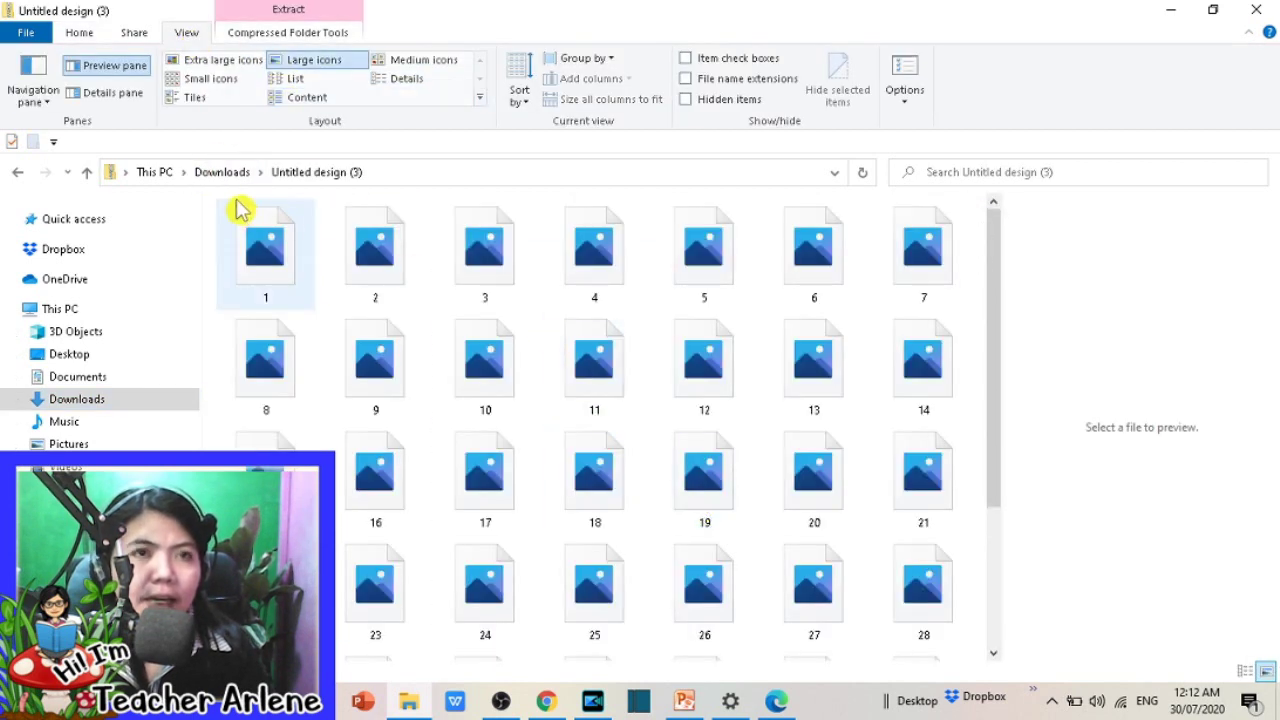
{"action": "left_click", "coordinate": [18, 173]}
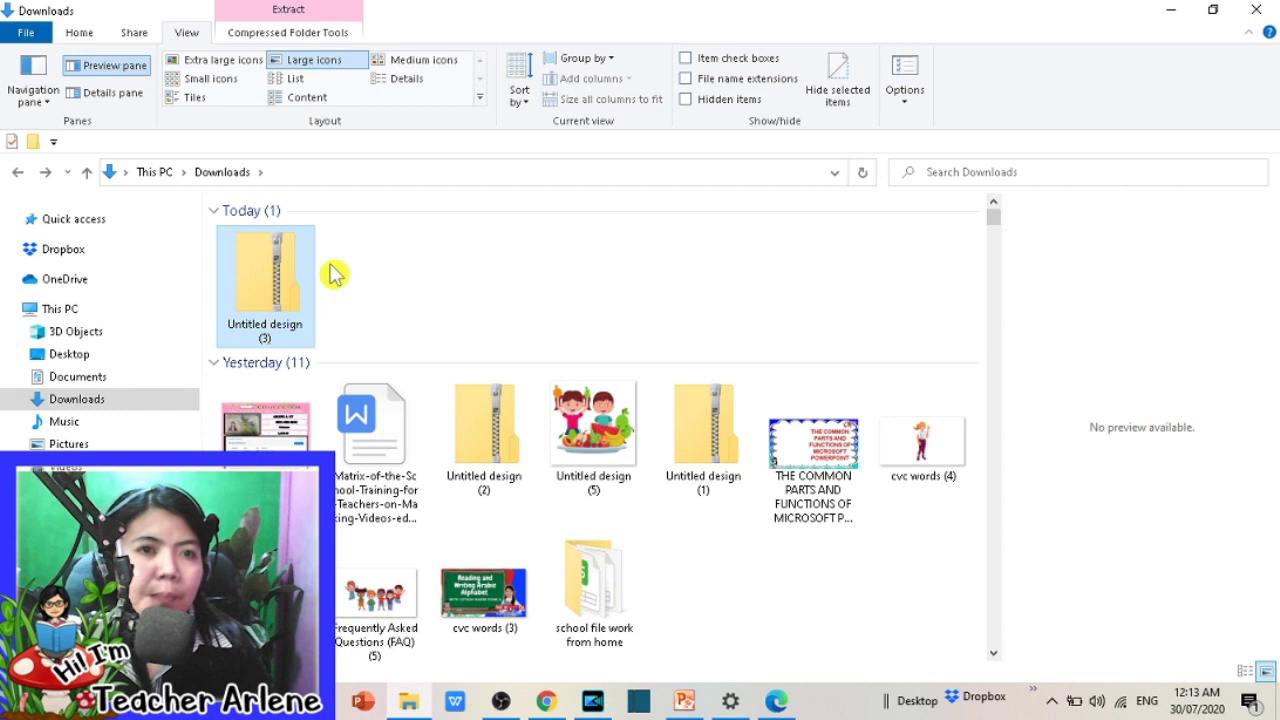
Step: Extract the Untitled design (3) zip with Extract All and open the extracted folder
{"action": "right_click", "coordinate": [271, 288]}
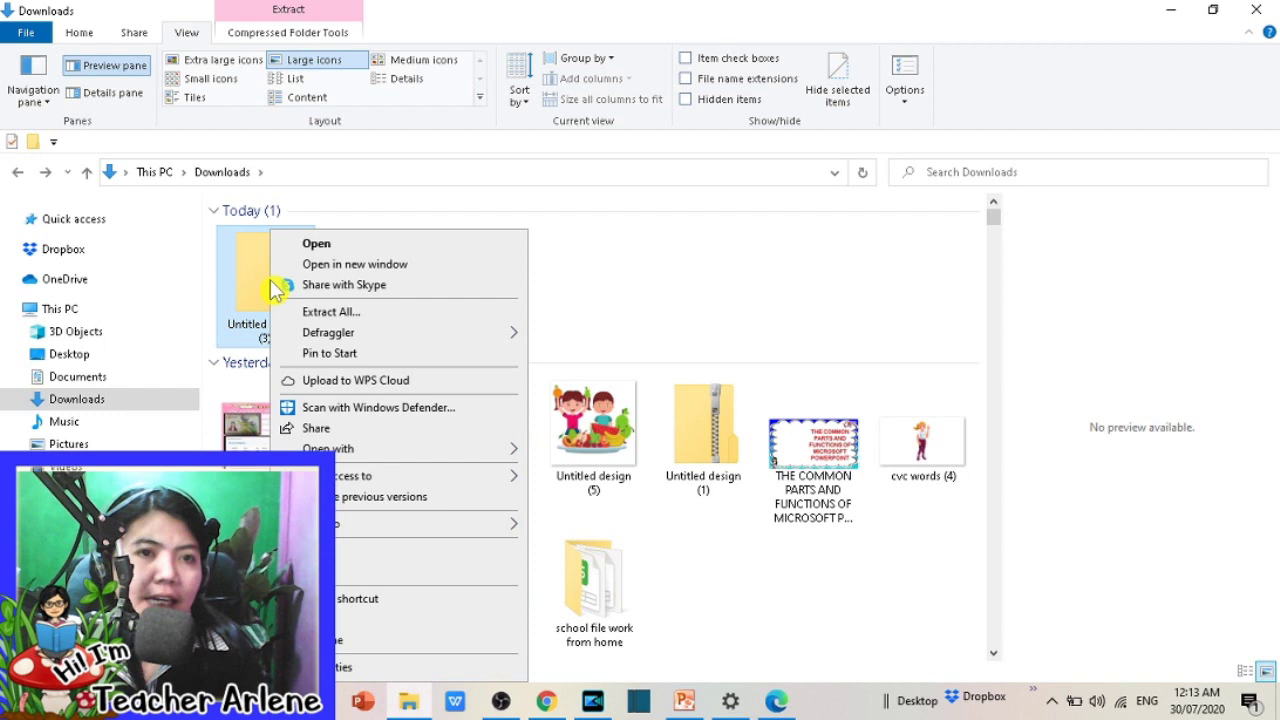
{"action": "left_click", "coordinate": [355, 313]}
{"action": "left_click", "coordinate": [826, 538]}
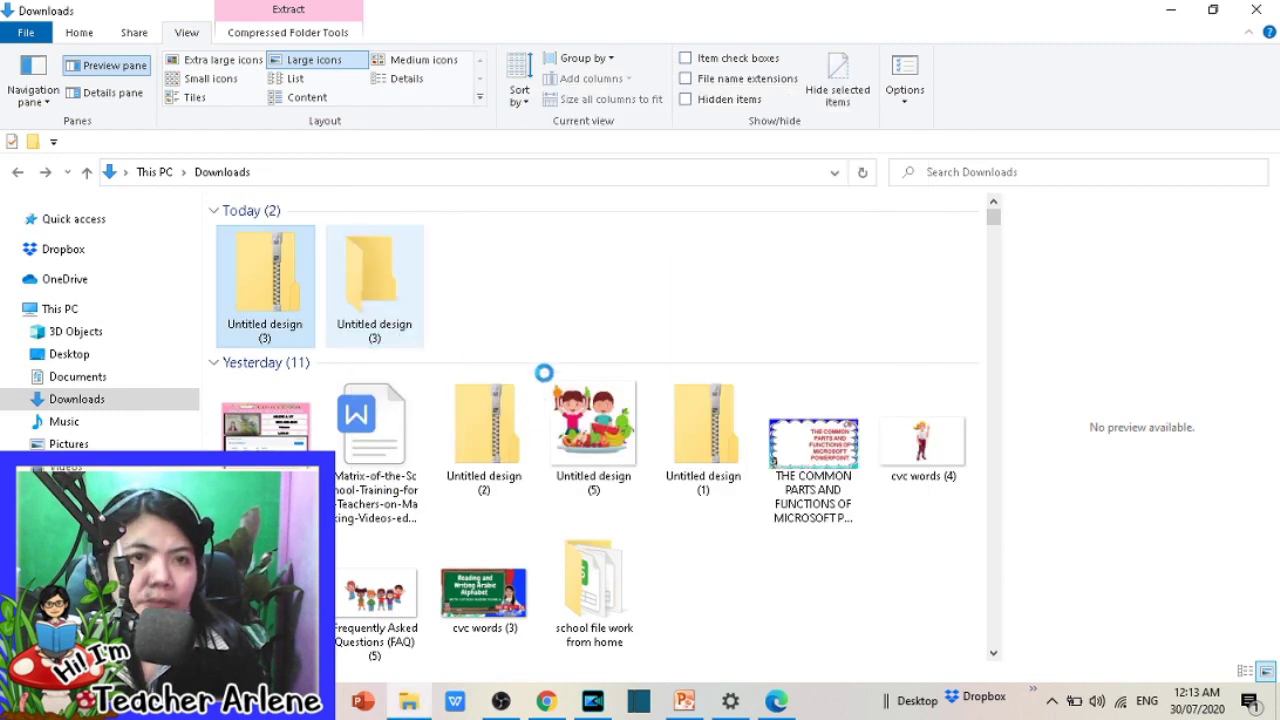
{"action": "double_click", "coordinate": [385, 297]}
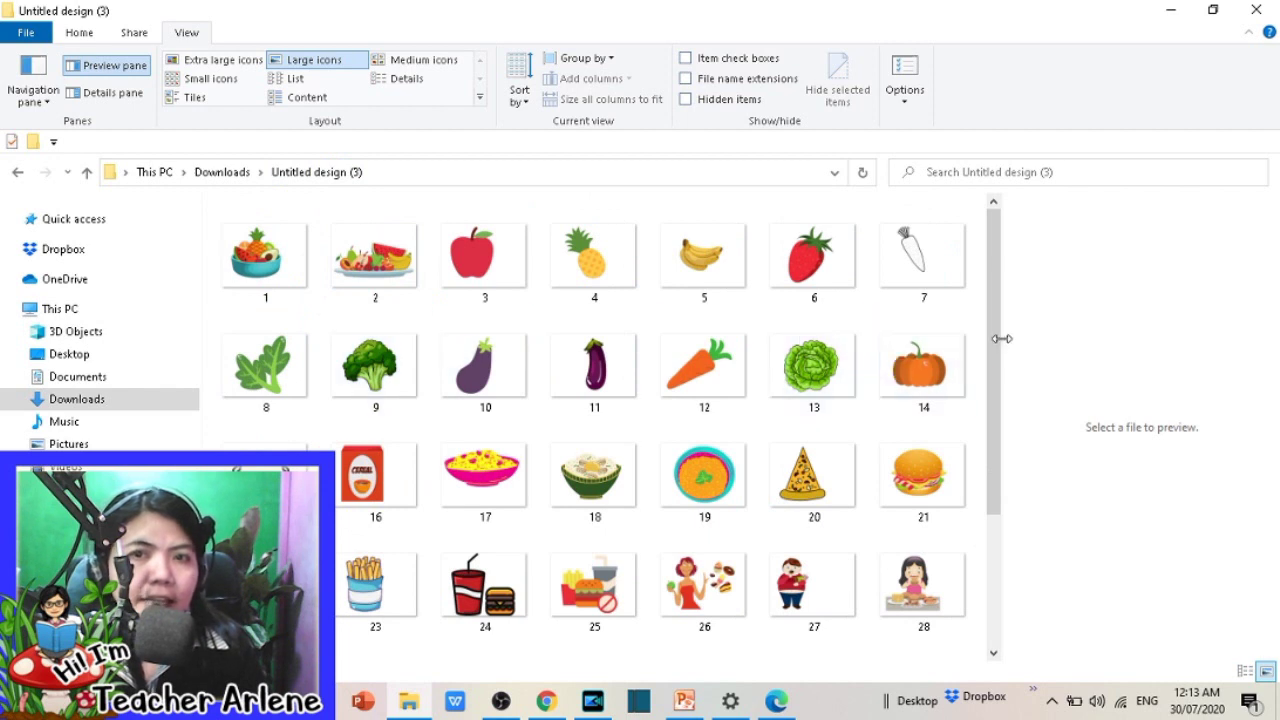
Step: Drag the fruit-bowl image onto the Health title slide at the top-left
{"action": "mouse_move", "coordinate": [1002, 340]}
{"action": "left_mouse_down"}
{"action": "mouse_move", "coordinate": [1000, 432]}
{"action": "mouse_move", "coordinate": [985, 268]}
{"action": "mouse_move", "coordinate": [980, 486]}
{"action": "mouse_move", "coordinate": [971, 371]}
{"action": "mouse_move", "coordinate": [985, 268]}
{"action": "left_mouse_up"}
{"action": "left_click_drag", "start_coordinate": [250, 255], "coordinate": [583, 437]}
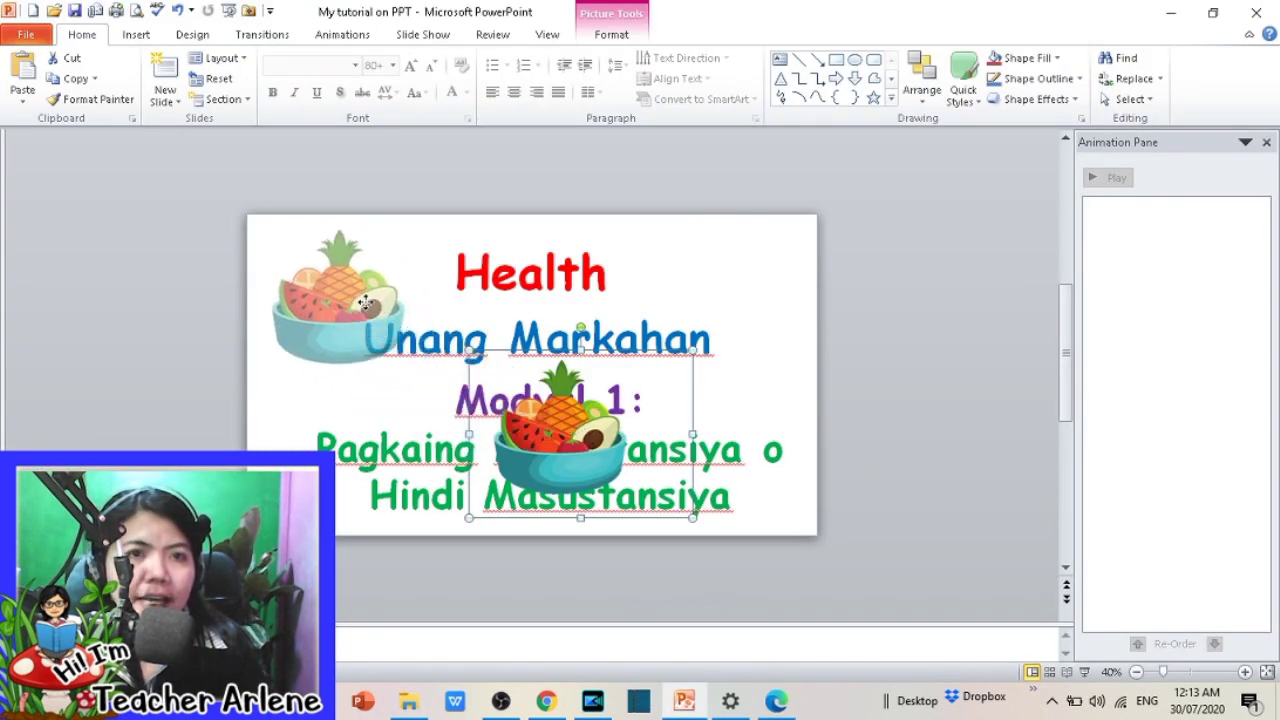
{"action": "left_click_drag", "start_coordinate": [583, 437], "coordinate": [346, 305]}
Step: Check the slide's text boxes and move the fruit bowl down and left
{"action": "left_click", "coordinate": [450, 460]}
{"action": "left_click", "coordinate": [446, 357]}
{"action": "left_click", "coordinate": [557, 305]}
{"action": "left_click", "coordinate": [559, 335]}
{"action": "left_click", "coordinate": [507, 418]}
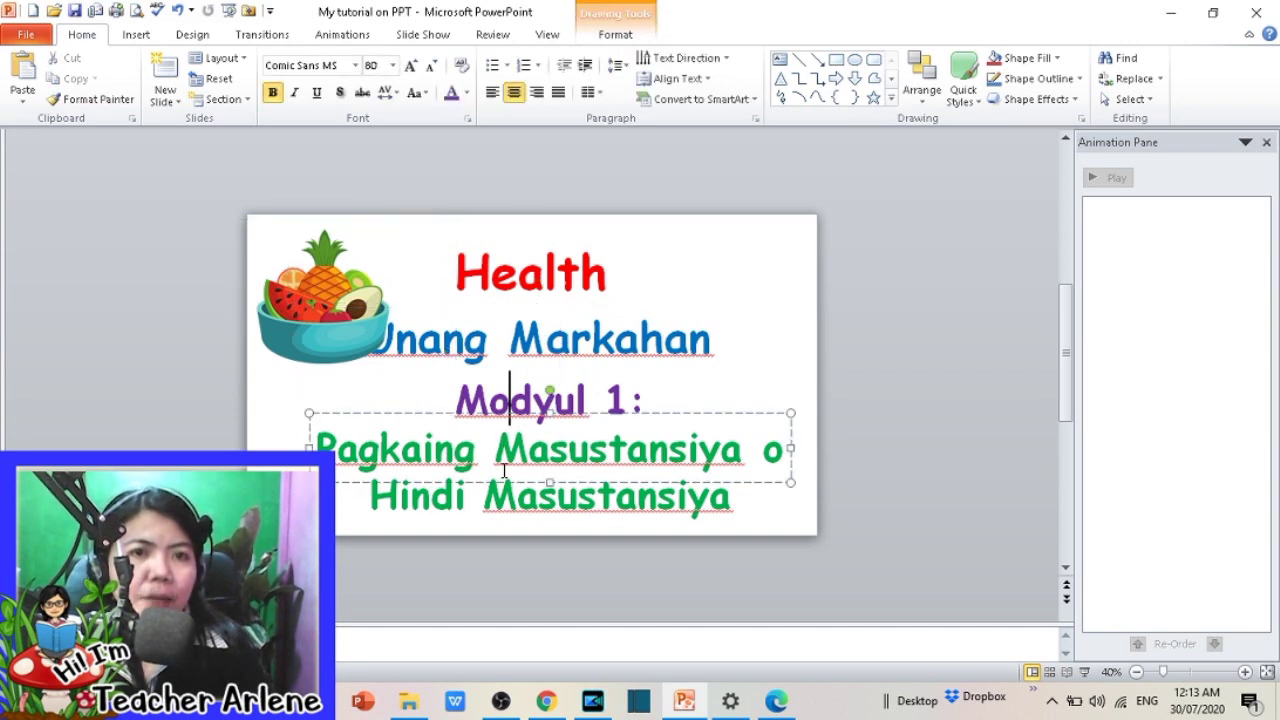
{"action": "left_click", "coordinate": [493, 345]}
{"action": "left_click", "coordinate": [508, 263]}
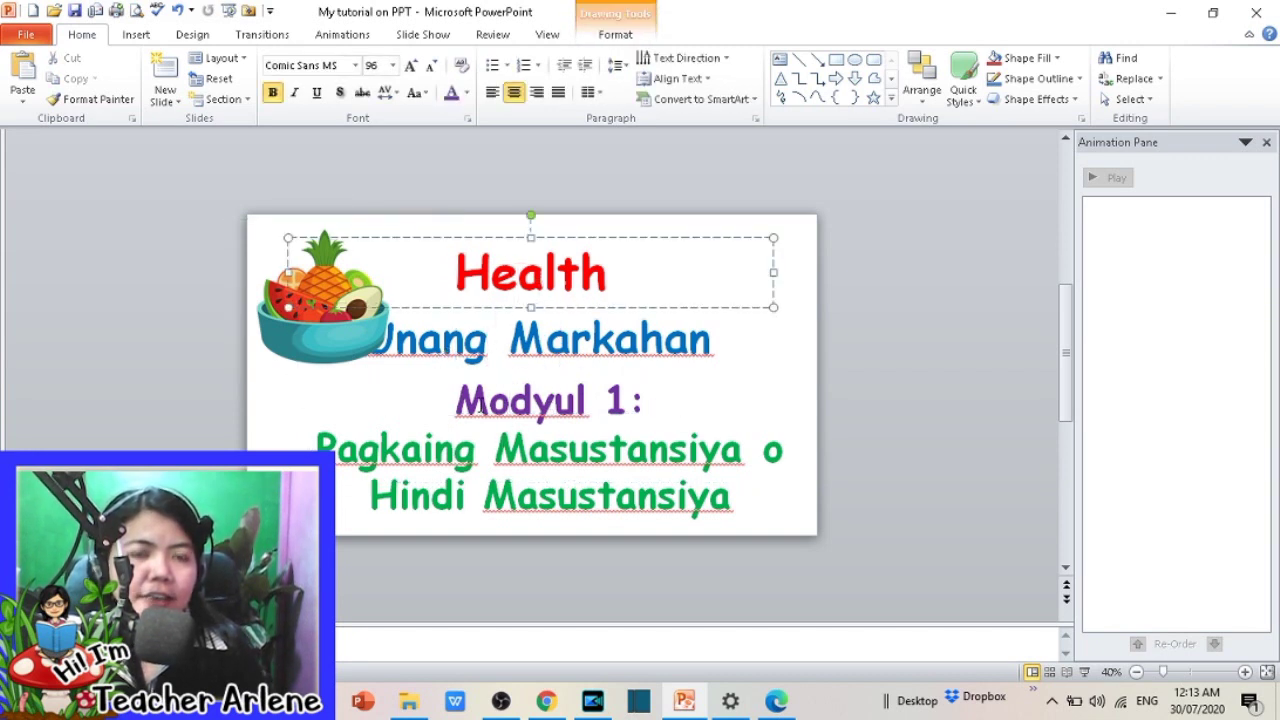
{"action": "left_click_drag", "start_coordinate": [320, 300], "coordinate": [296, 335]}
Step: Place the Health and Unang Markahan text boxes side by side on the top line
{"action": "left_click", "coordinate": [591, 340]}
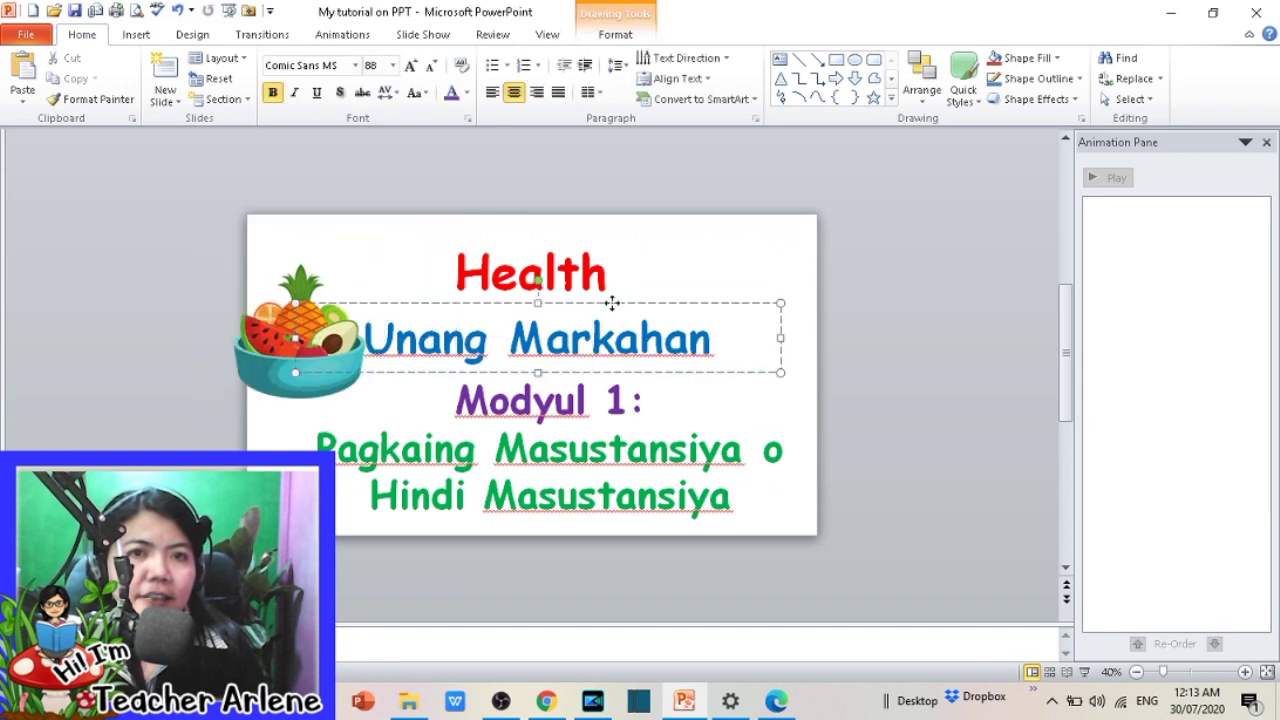
{"action": "left_click_drag", "start_coordinate": [612, 302], "coordinate": [660, 298]}
{"action": "left_click", "coordinate": [543, 272]}
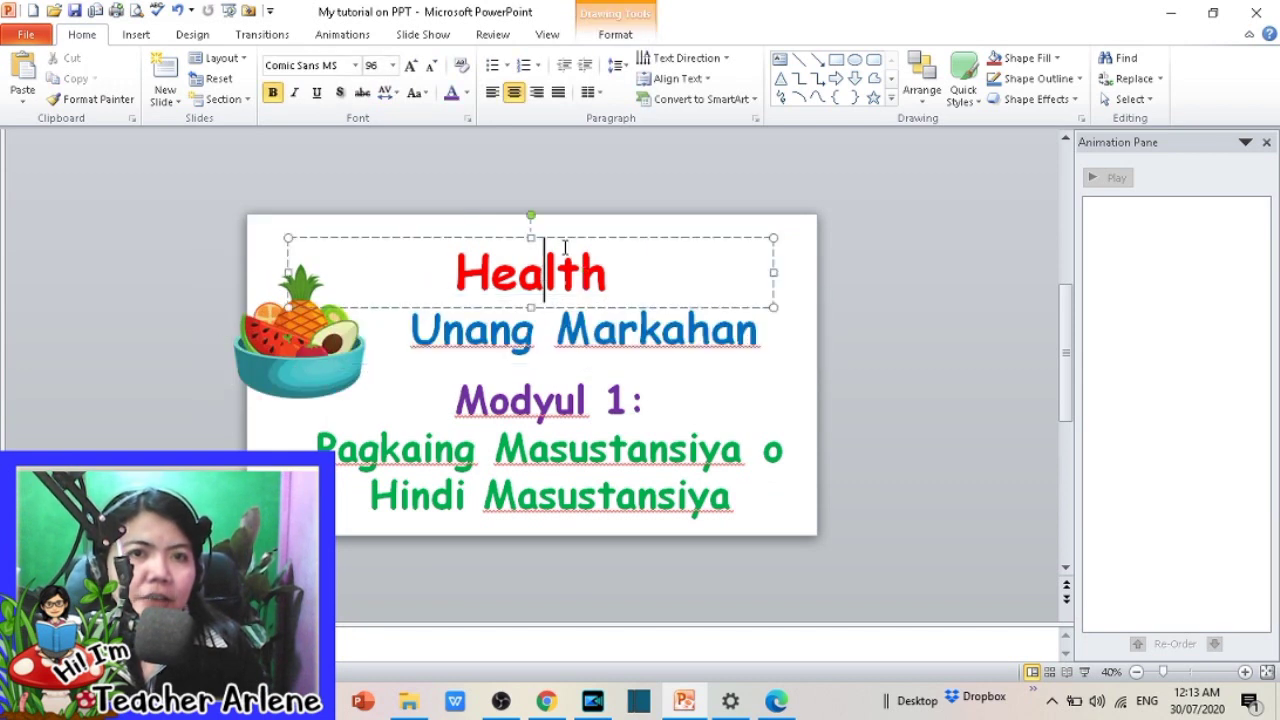
{"action": "left_click_drag", "start_coordinate": [570, 240], "coordinate": [470, 235]}
{"action": "left_click", "coordinate": [595, 318]}
{"action": "left_click", "coordinate": [656, 289]}
{"action": "left_click", "coordinate": [666, 322]}
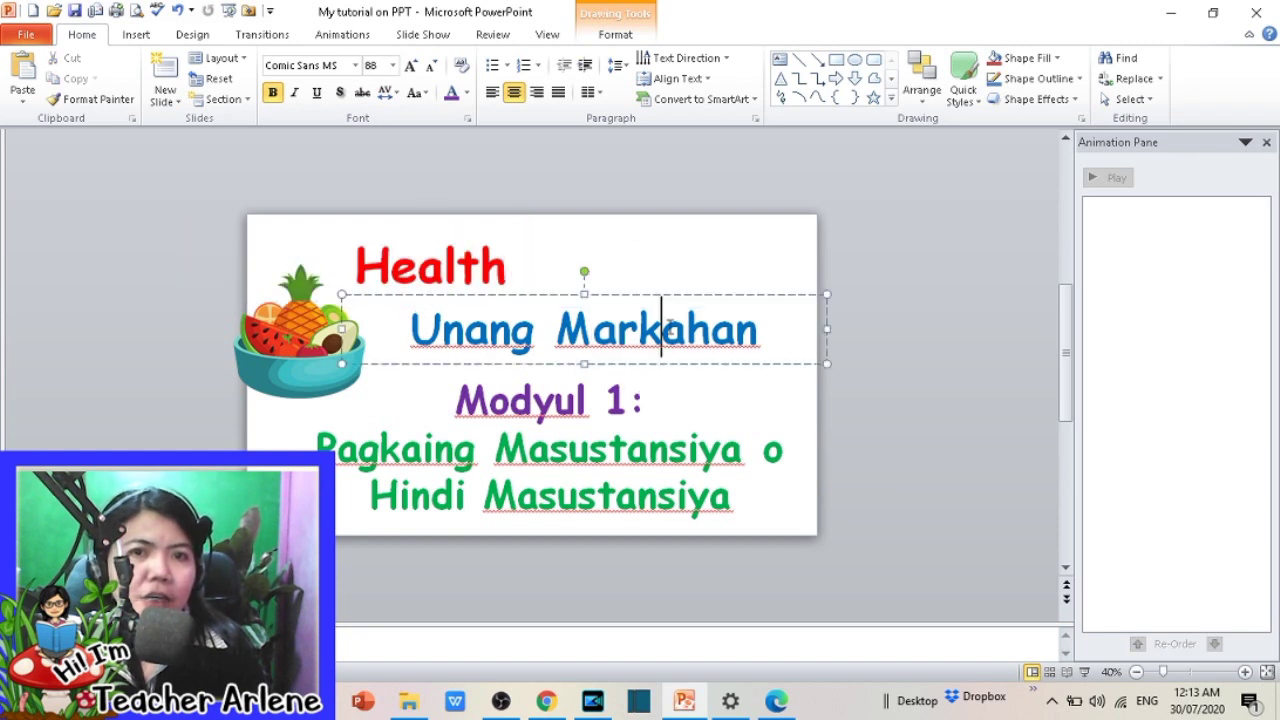
{"action": "left_click_drag", "start_coordinate": [685, 298], "coordinate": [795, 258]}
{"action": "left_click", "coordinate": [428, 272]}
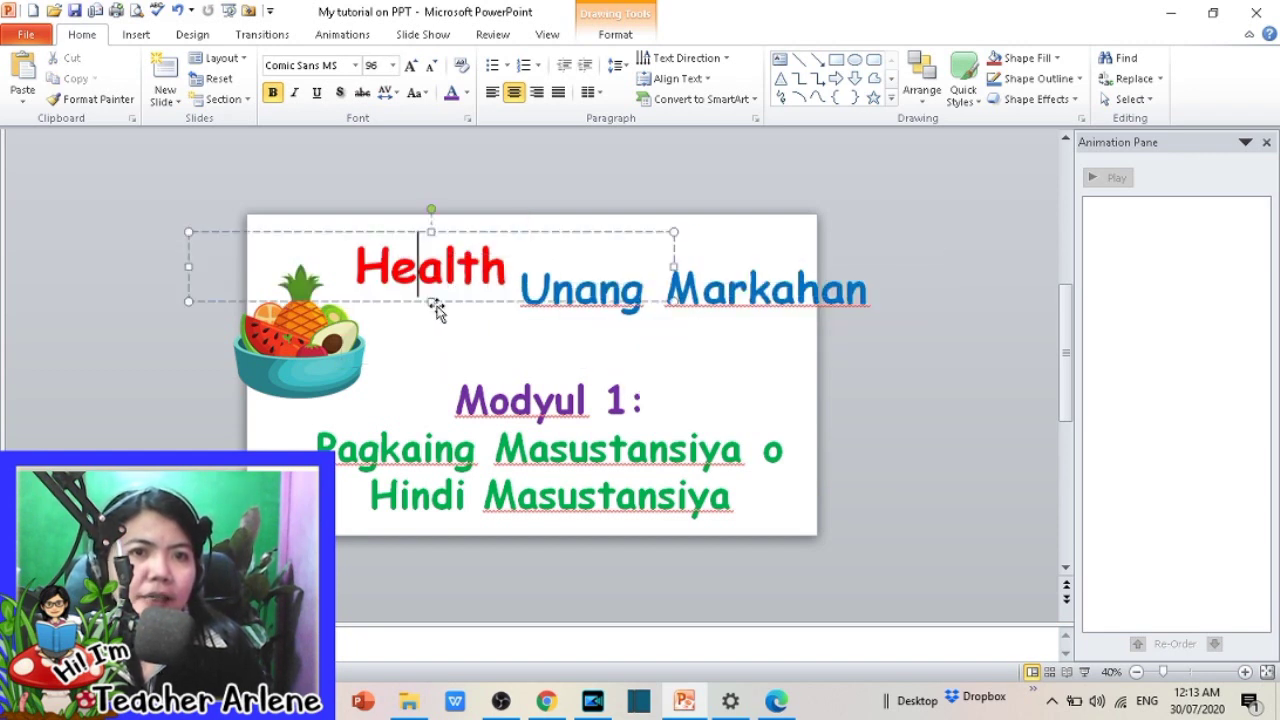
{"action": "left_click_drag", "start_coordinate": [515, 234], "coordinate": [434, 229]}
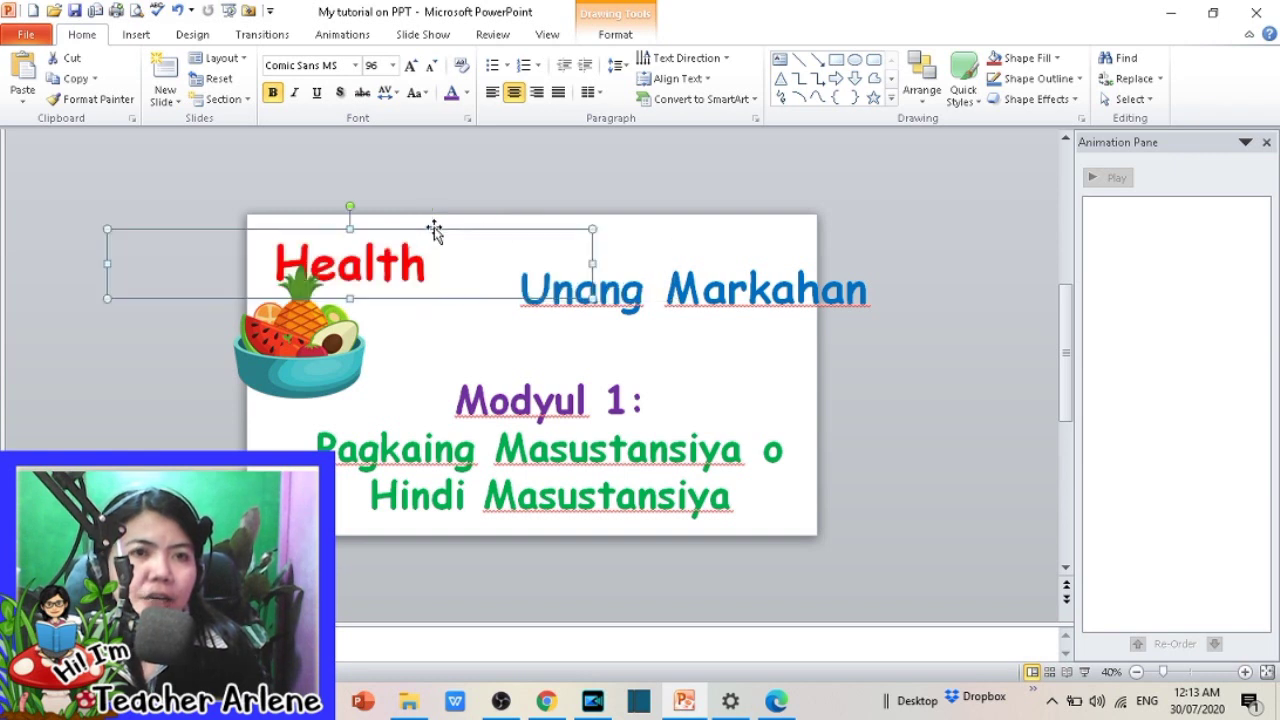
{"action": "left_click", "coordinate": [698, 290]}
{"action": "left_click_drag", "start_coordinate": [752, 253], "coordinate": [677, 232]}
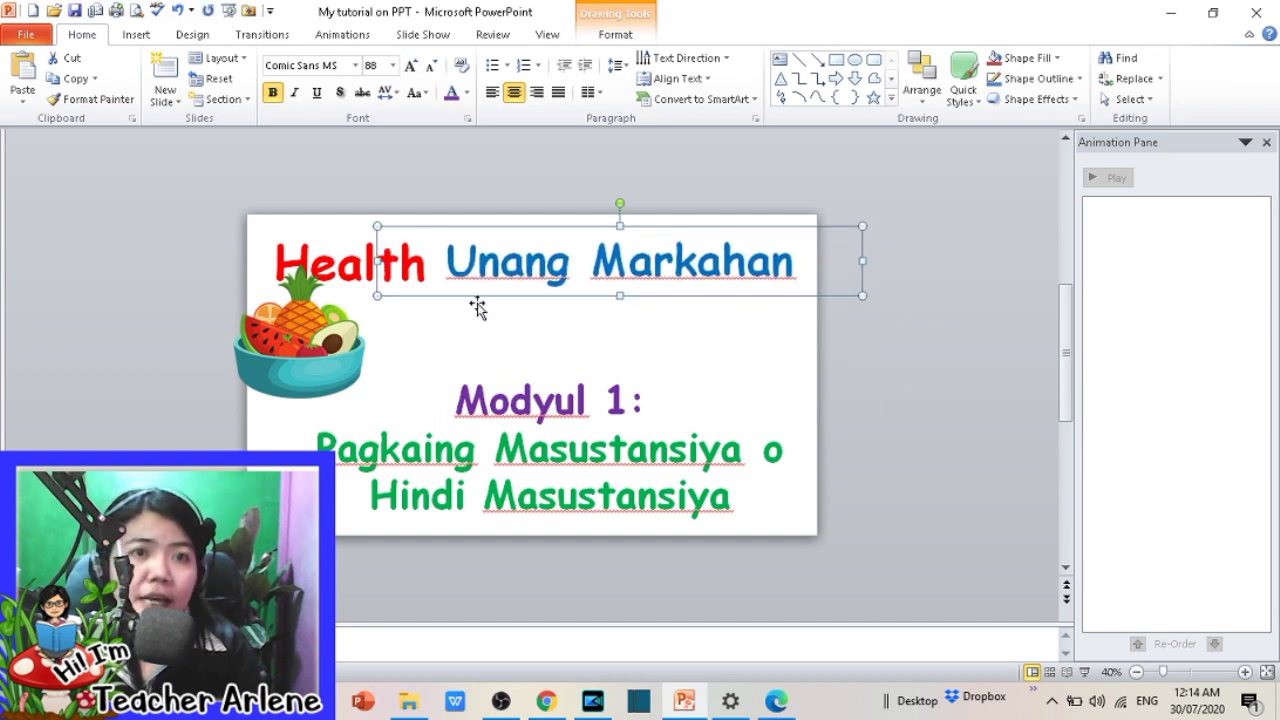
Step: Undo stray nudges and fine-tune the fruit bowl at the slide's lower left
{"action": "left_click", "coordinate": [329, 278]}
{"action": "left_click", "coordinate": [352, 244]}
{"action": "left_click", "coordinate": [358, 227]}
{"action": "key", "text": "Up"}
{"action": "key", "text": "Up"}
{"action": "key", "text": "Up"}
{"action": "key", "text": "ctrl+z"}
{"action": "key", "text": "ctrl+z"}
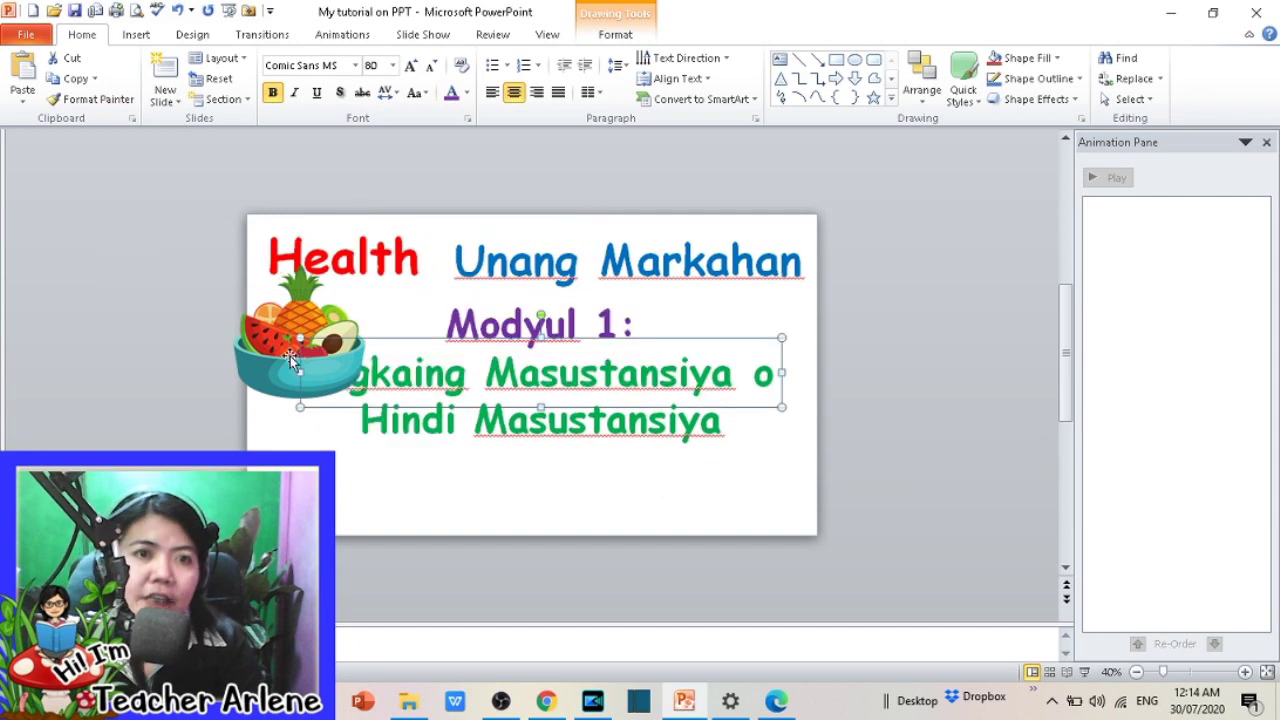
{"action": "key", "text": "ctrl+z"}
{"action": "key", "text": "ctrl+z"}
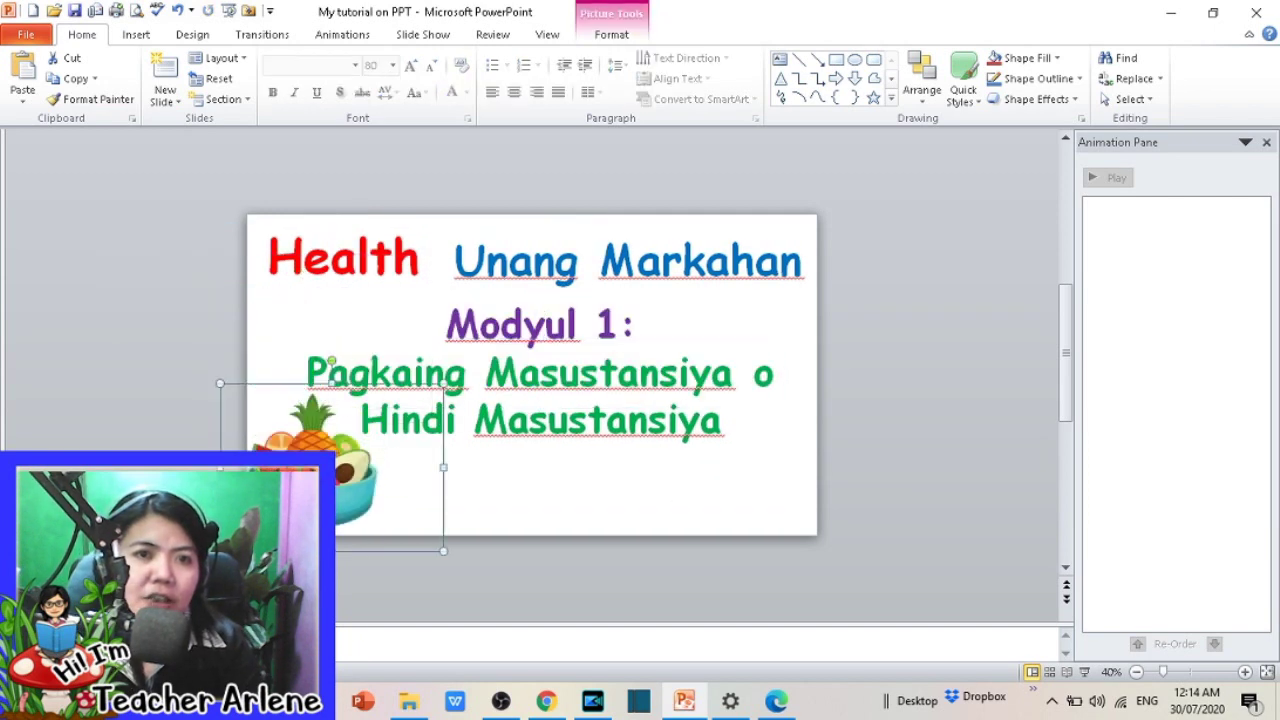
{"action": "left_click_drag", "start_coordinate": [350, 486], "coordinate": [365, 480]}
{"action": "key", "text": "Left"}
{"action": "key", "text": "Left"}
{"action": "key", "text": "Left"}
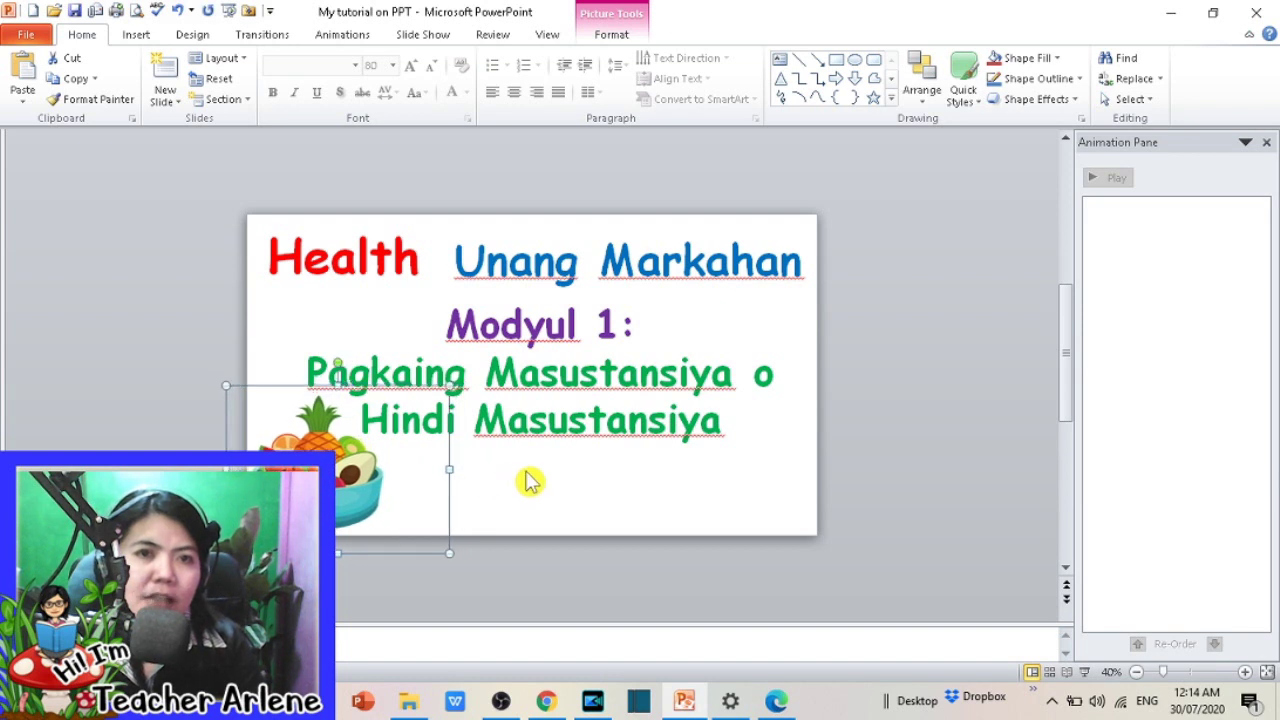
{"action": "left_click", "coordinate": [548, 703]}
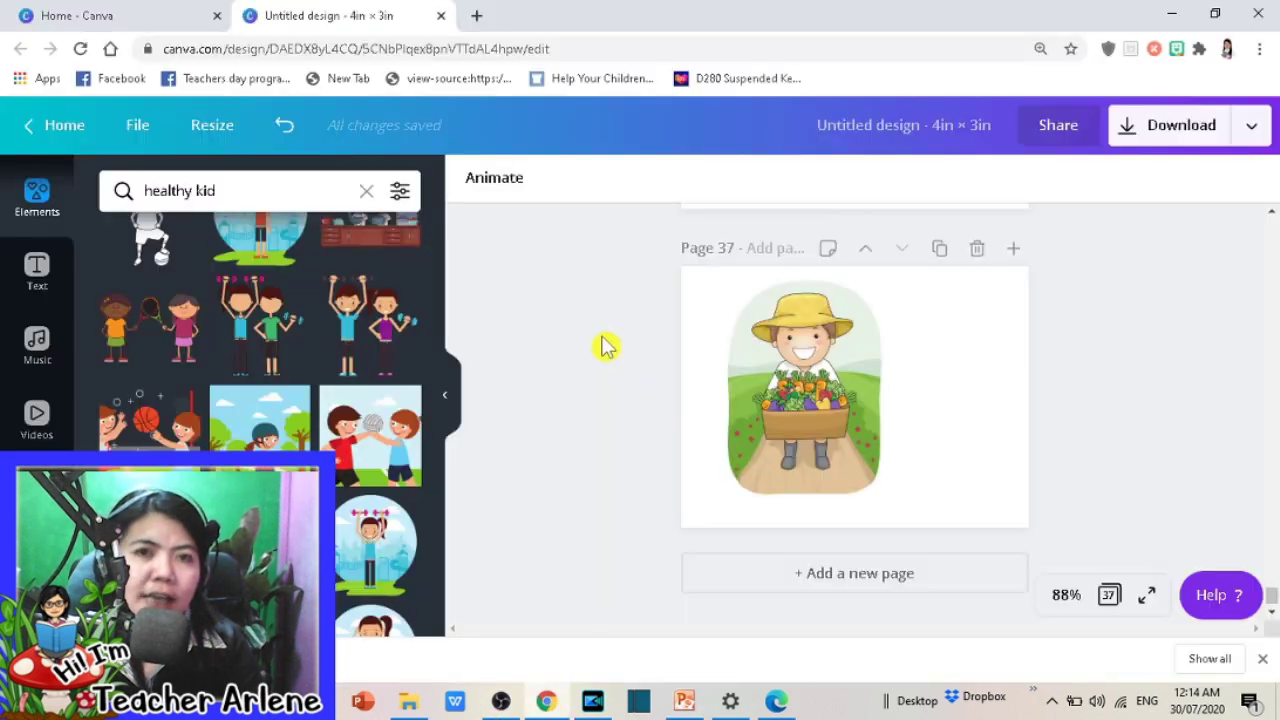
Step: Drag the crossed-out fast-food image onto the slide's lower right
{"action": "left_click", "coordinate": [408, 700]}
{"action": "scroll", "coordinate": [640, 470], "scroll_direction": "down", "scroll_amount": 2}
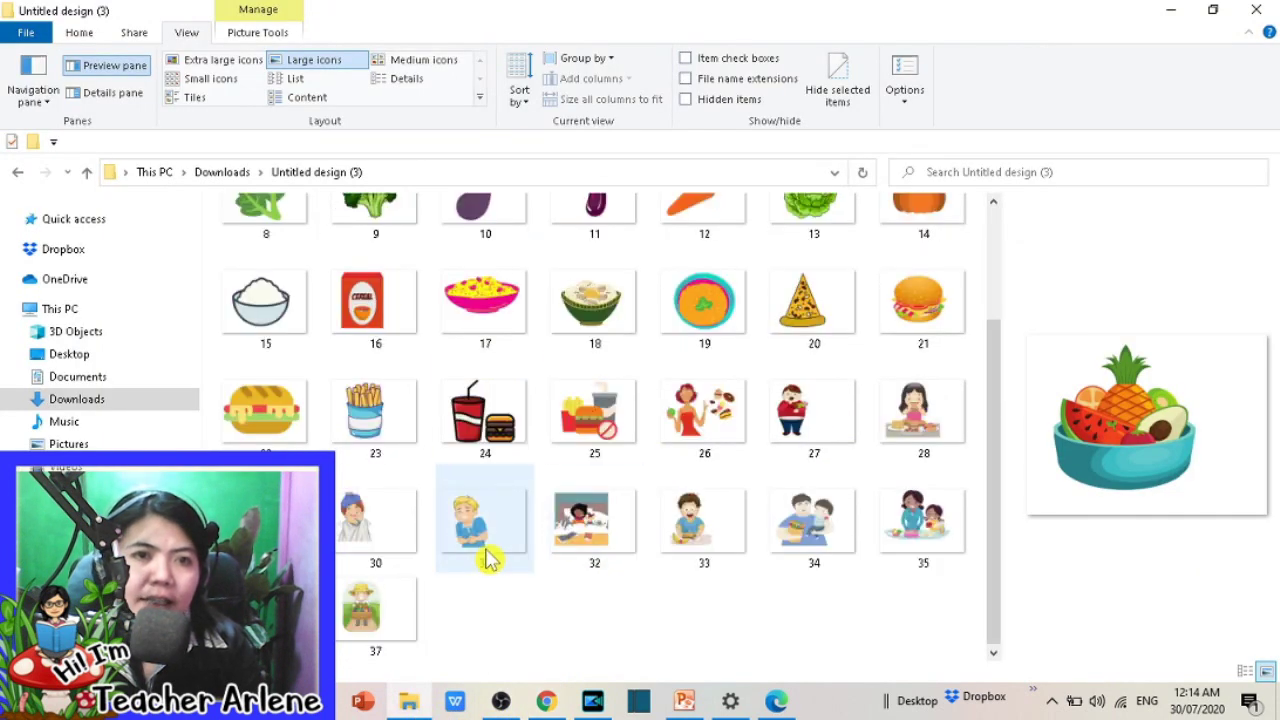
{"action": "mouse_move", "coordinate": [586, 430]}
{"action": "left_mouse_down"}
{"action": "mouse_move", "coordinate": [725, 667]}
{"action": "mouse_move", "coordinate": [706, 468]}
{"action": "mouse_move", "coordinate": [746, 480]}
{"action": "left_mouse_up"}
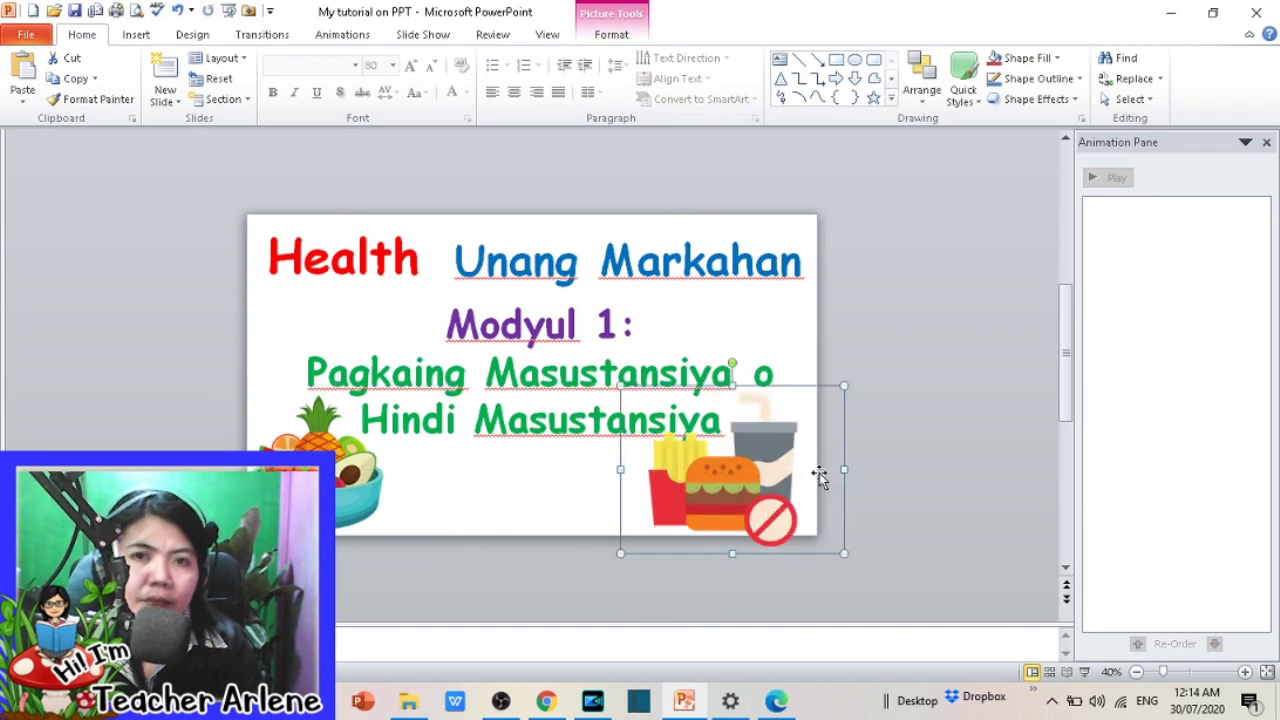
Step: Shrink the Modyul/Pagkaing title text to 66 pt and nudge it into place
{"action": "left_click", "coordinate": [559, 372]}
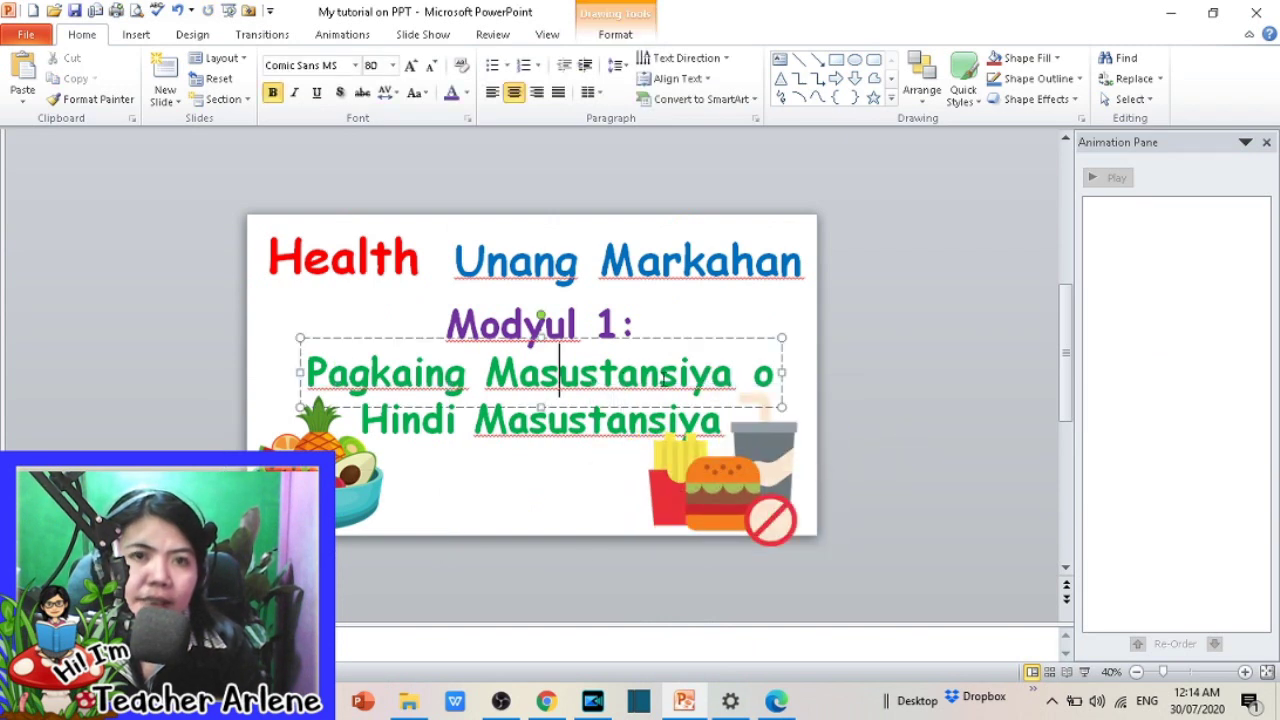
{"action": "left_click", "coordinate": [781, 340]}
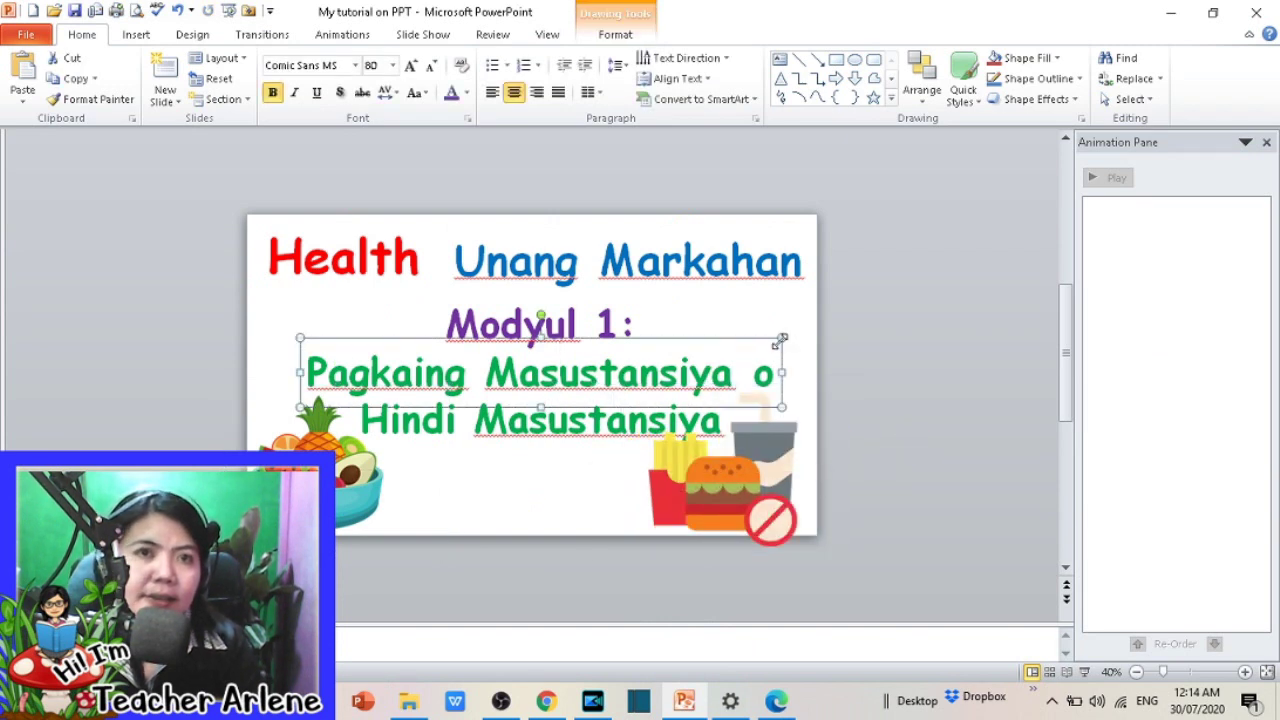
{"action": "left_click", "coordinate": [432, 66]}
{"action": "left_click", "coordinate": [432, 66]}
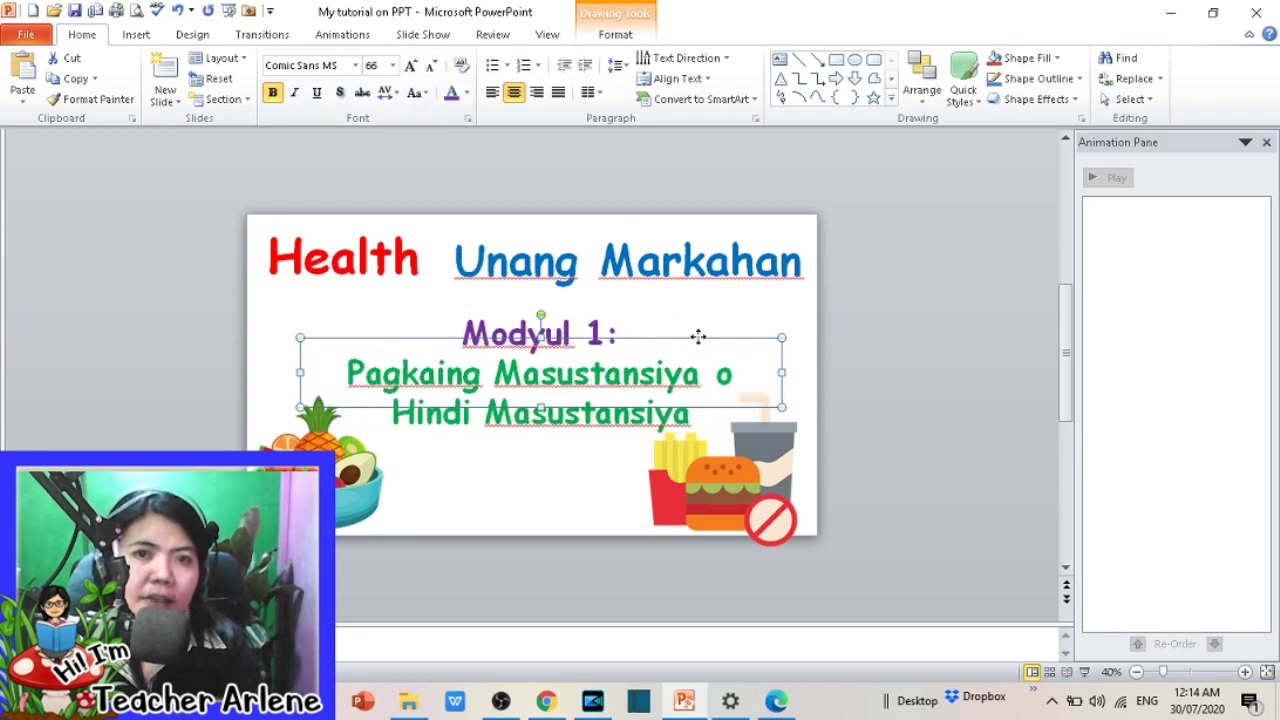
{"action": "left_click_drag", "start_coordinate": [698, 337], "coordinate": [692, 317]}
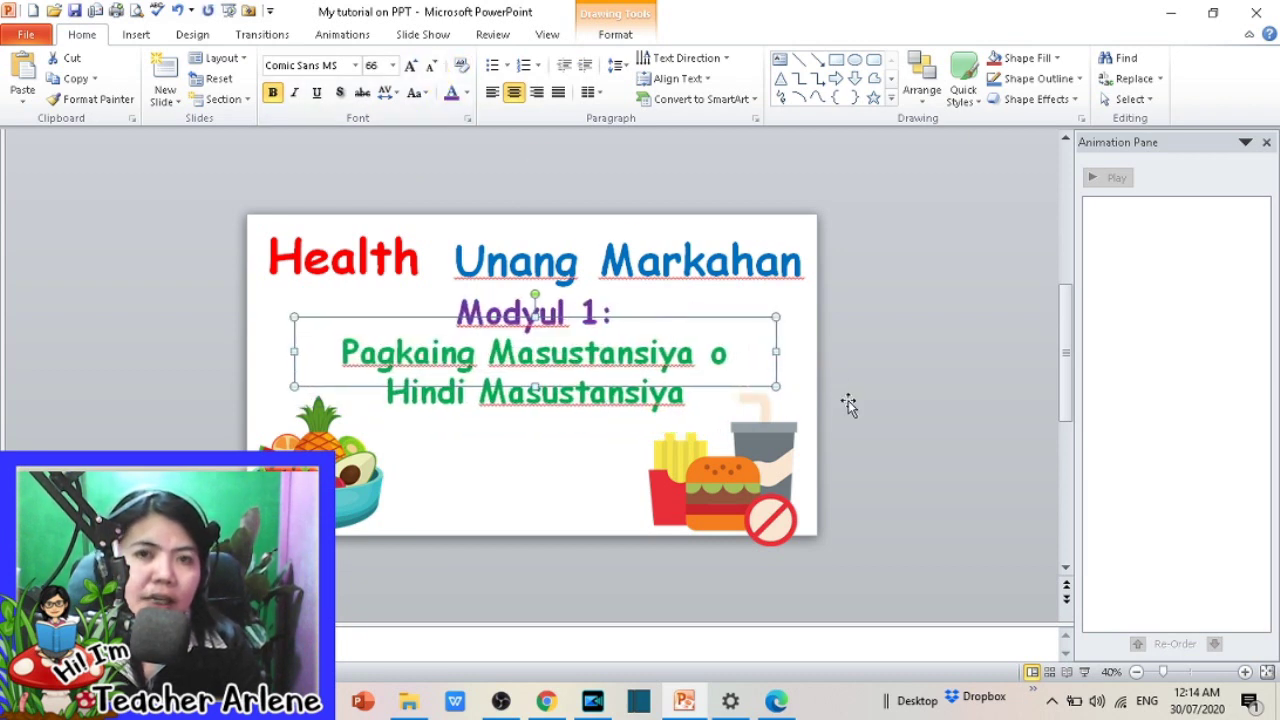
{"action": "key", "text": "Down"}
{"action": "left_click", "coordinate": [891, 466]}
{"action": "left_click", "coordinate": [714, 491]}
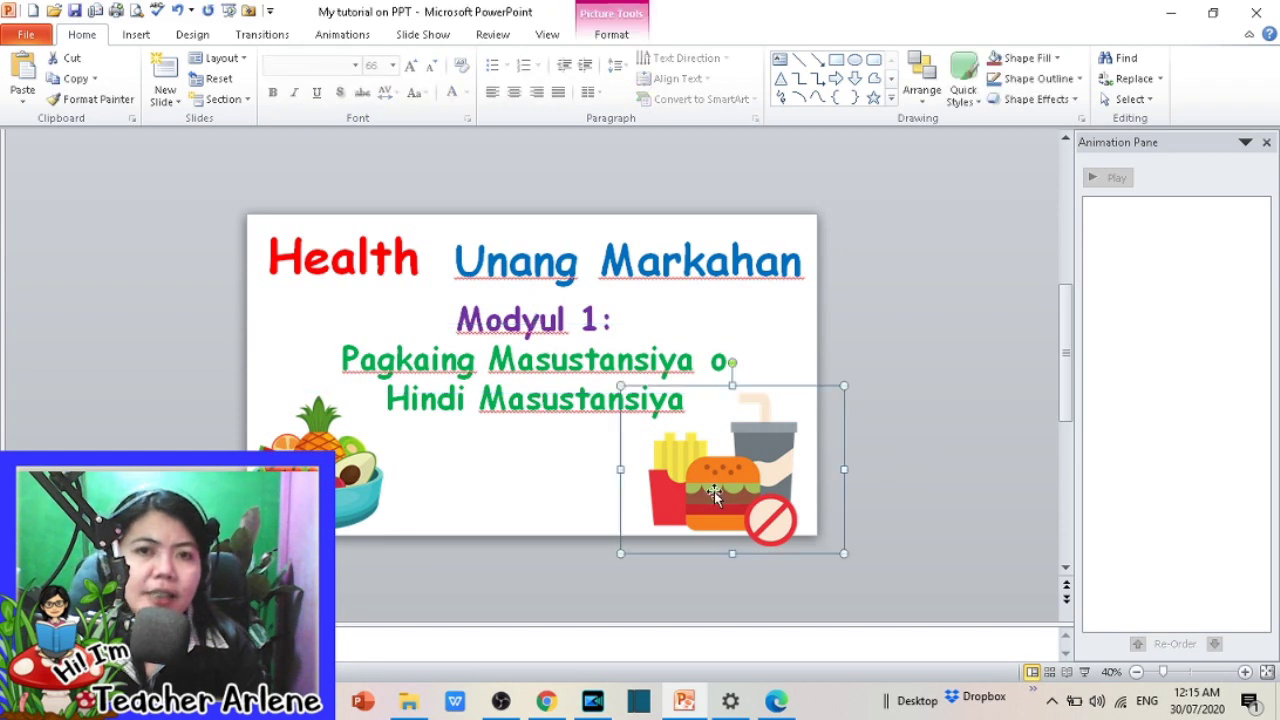
Step: Drag the sick-boy and boy-eating images from the folder onto the title slide
{"action": "mouse_move", "coordinate": [540, 705]}
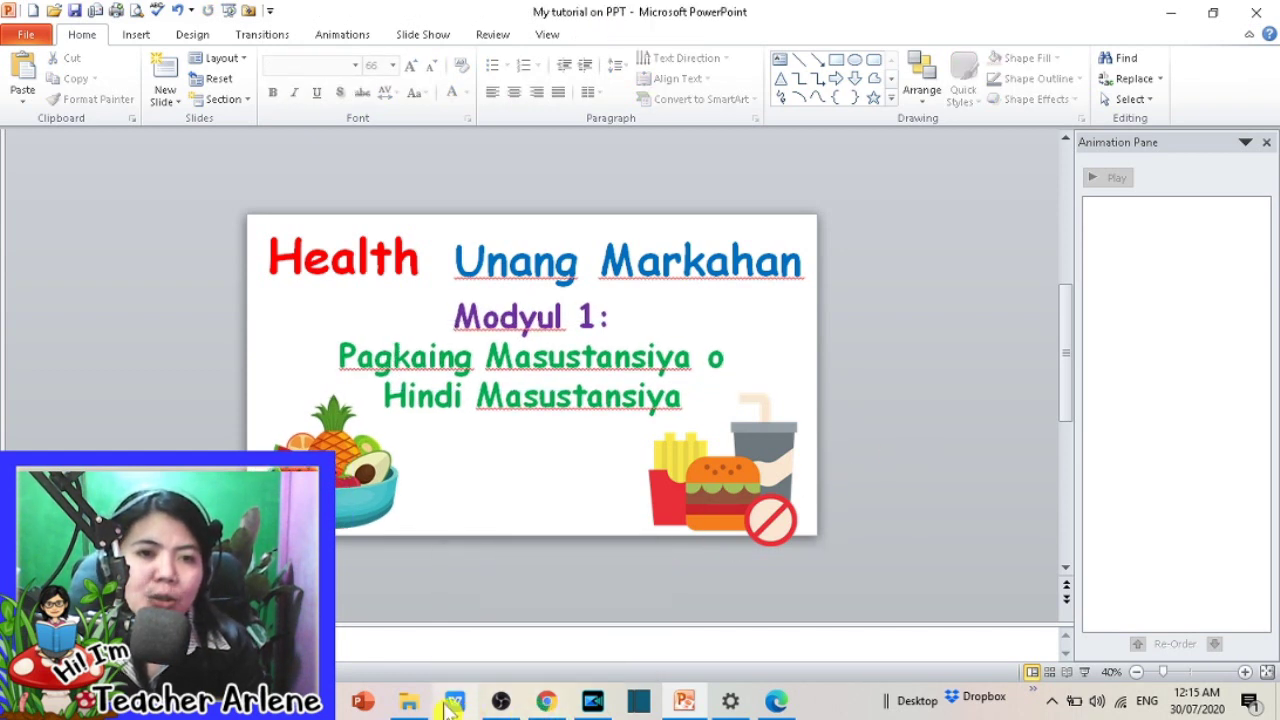
{"action": "left_click", "coordinate": [409, 701]}
{"action": "left_click", "coordinate": [726, 604]}
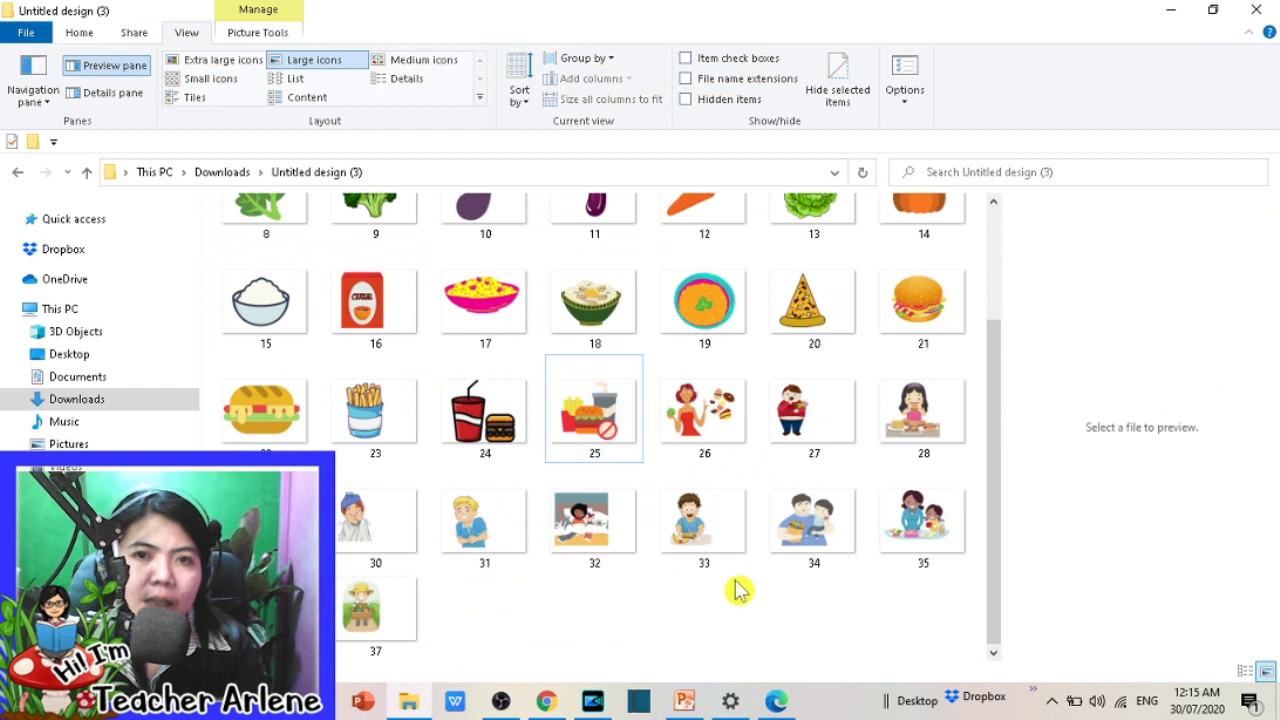
{"action": "left_click_drag", "start_coordinate": [372, 548], "coordinate": [548, 500]}
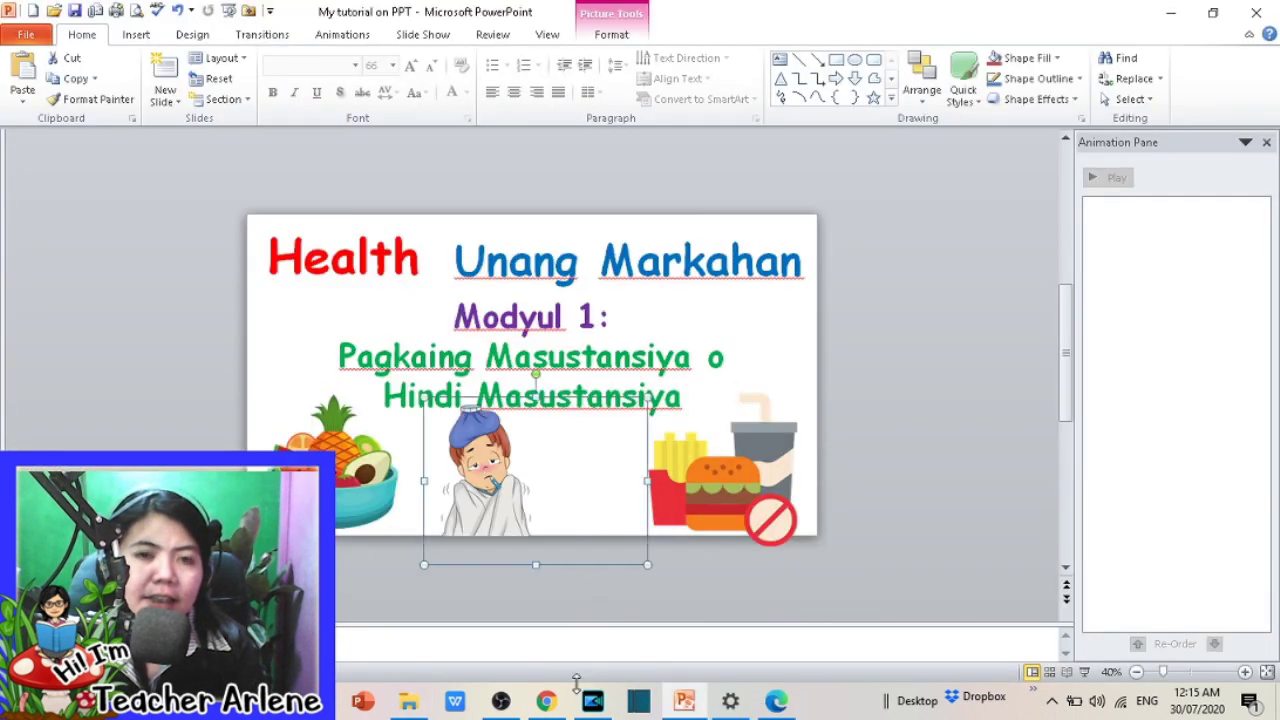
{"action": "left_click", "coordinate": [409, 701]}
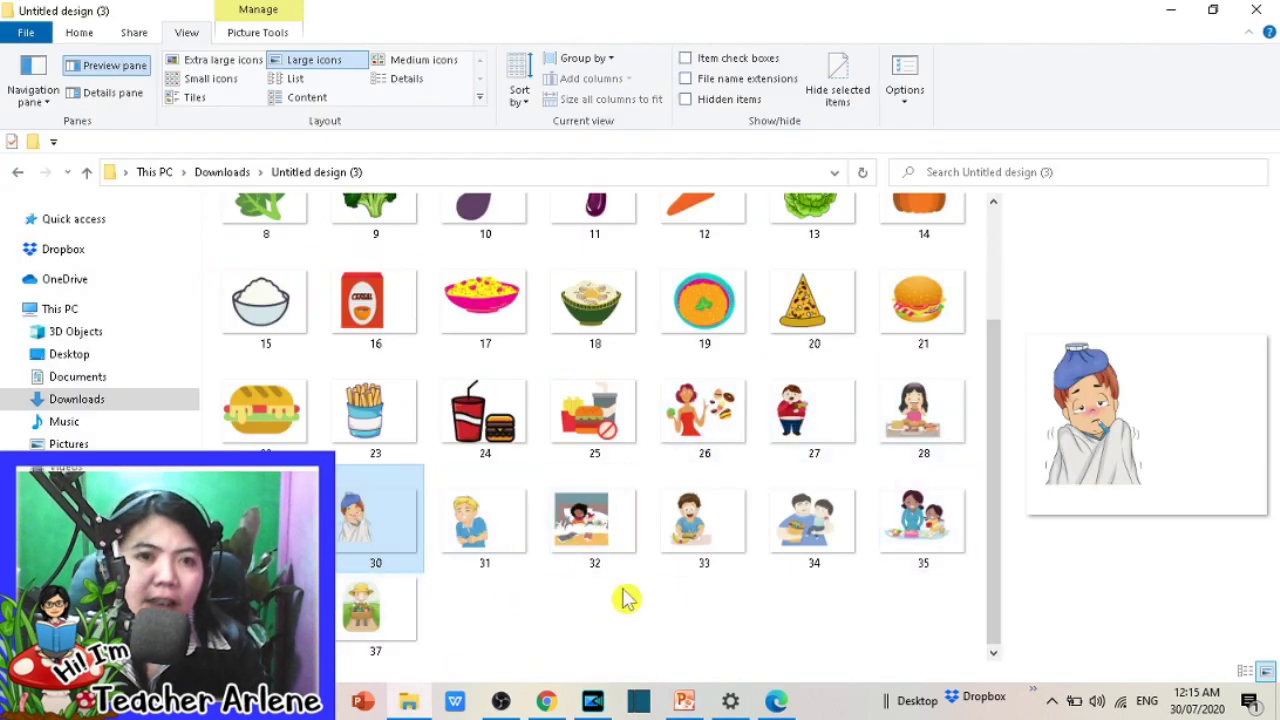
{"action": "left_click", "coordinate": [700, 545]}
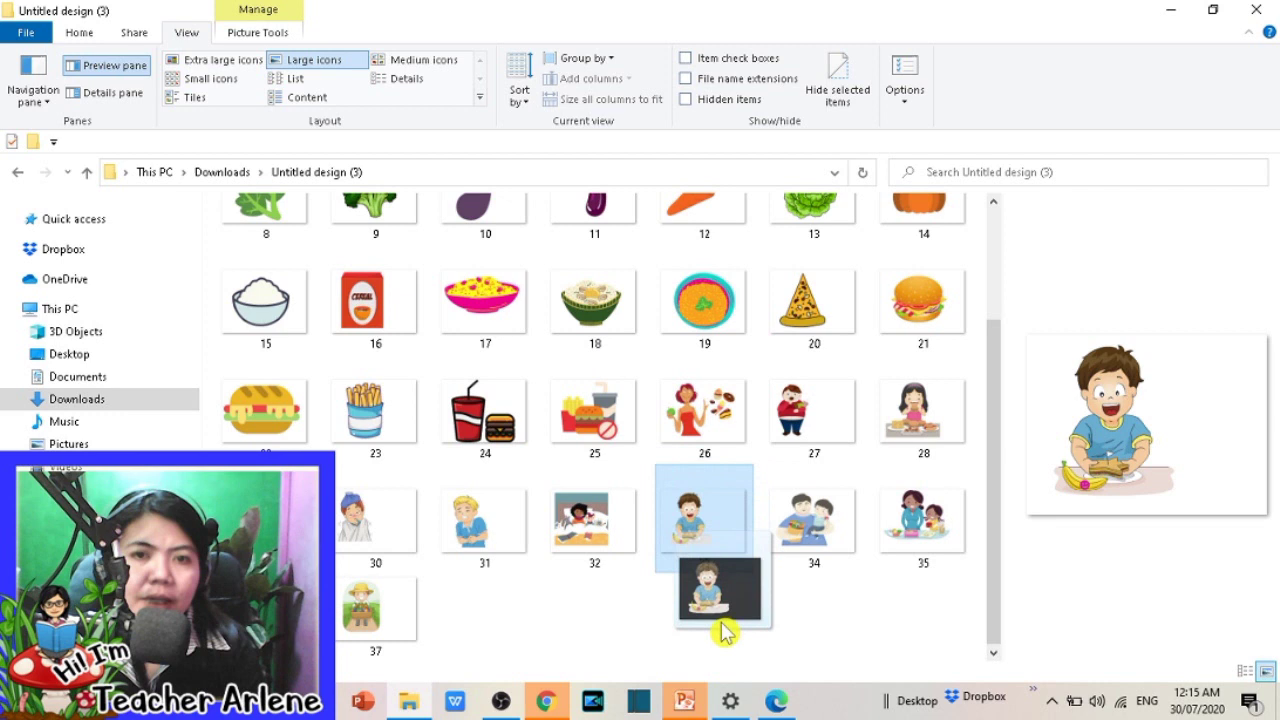
{"action": "left_click_drag", "start_coordinate": [700, 545], "coordinate": [677, 488]}
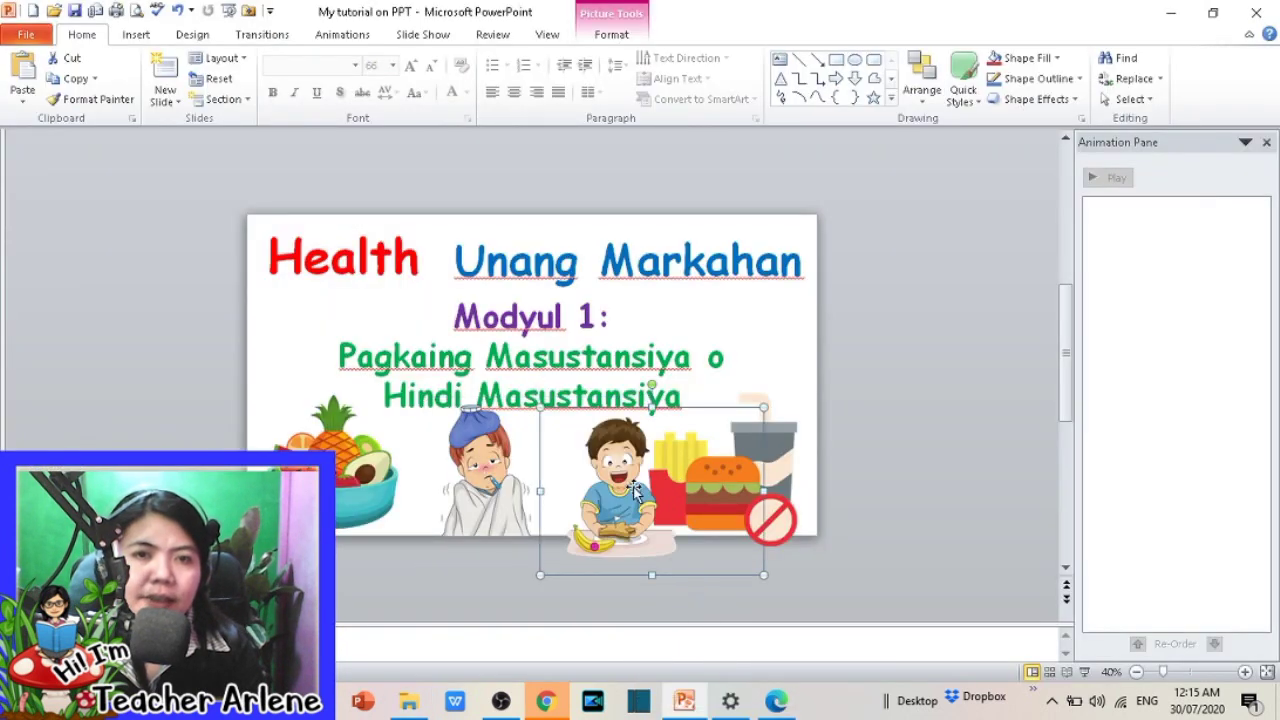
Step: Move left and shrink the sick-boy and eating-boy pictures to fit beside the food images
{"action": "left_click", "coordinate": [862, 416]}
{"action": "left_click_drag", "start_coordinate": [496, 497], "coordinate": [438, 490]}
{"action": "left_click_drag", "start_coordinate": [630, 497], "coordinate": [550, 514]}
{"action": "left_click", "coordinate": [903, 460]}
{"action": "mouse_move", "coordinate": [718, 390]}
{"action": "left_mouse_down"}
{"action": "mouse_move", "coordinate": [681, 412]}
{"action": "mouse_move", "coordinate": [965, 198]}
{"action": "left_mouse_up"}
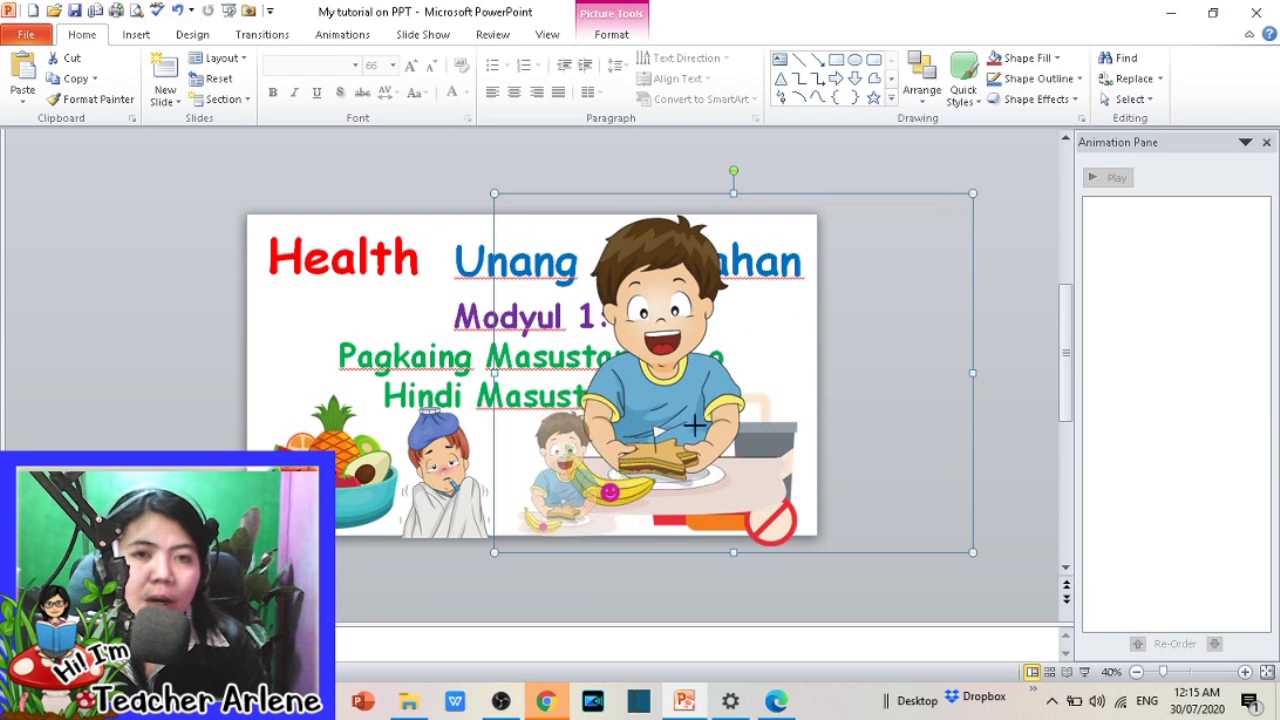
{"action": "mouse_move", "coordinate": [725, 405]}
{"action": "left_mouse_down"}
{"action": "mouse_move", "coordinate": [741, 412]}
{"action": "mouse_move", "coordinate": [698, 398]}
{"action": "left_mouse_up"}
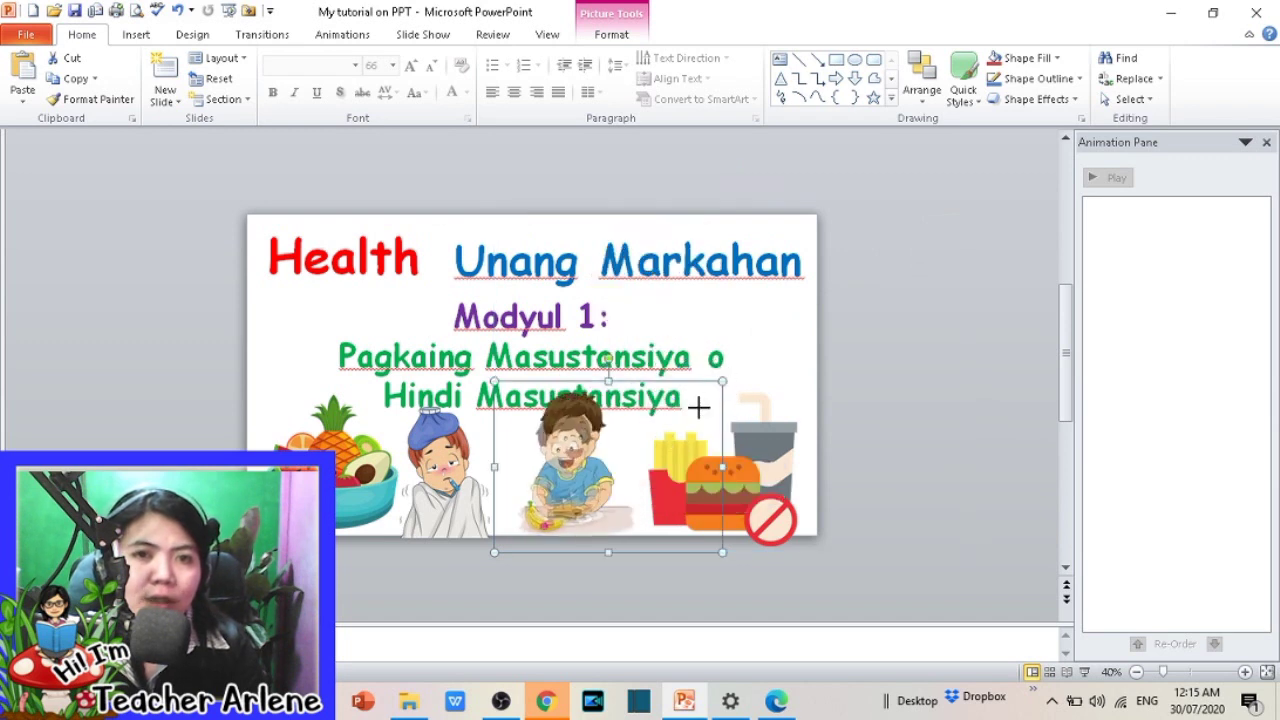
{"action": "left_click", "coordinate": [443, 490]}
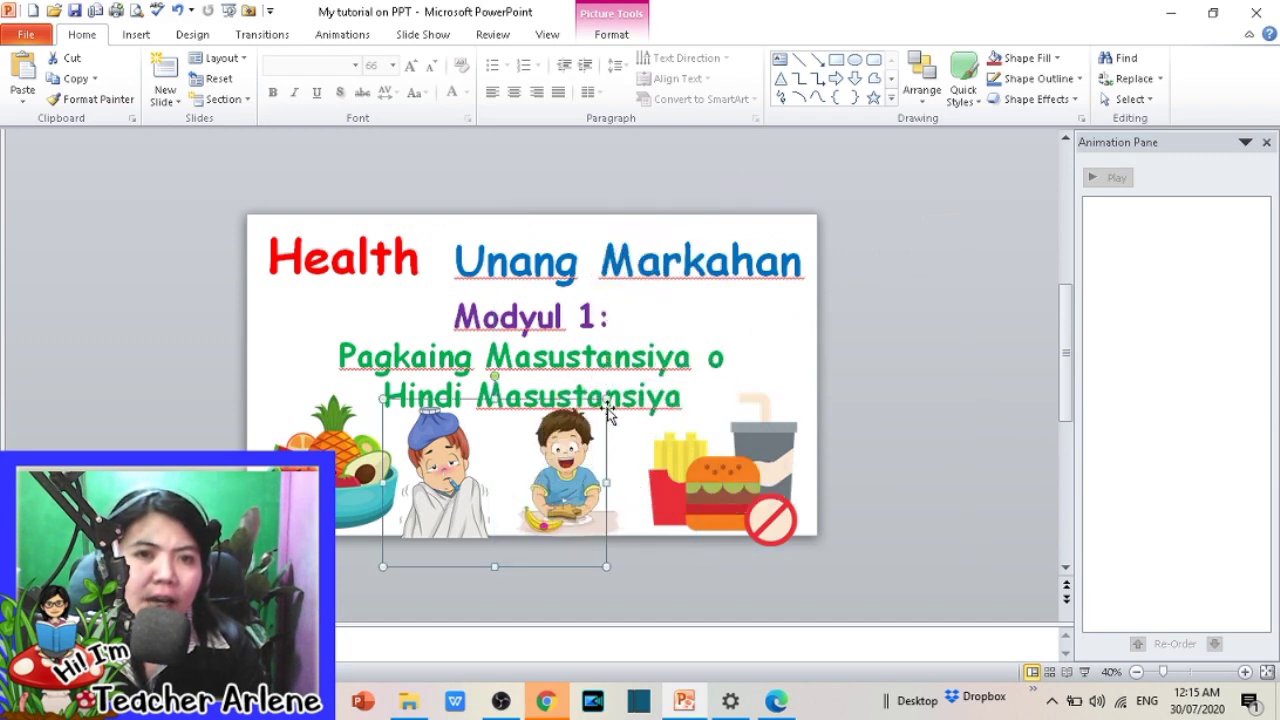
{"action": "left_click_drag", "start_coordinate": [607, 400], "coordinate": [589, 422]}
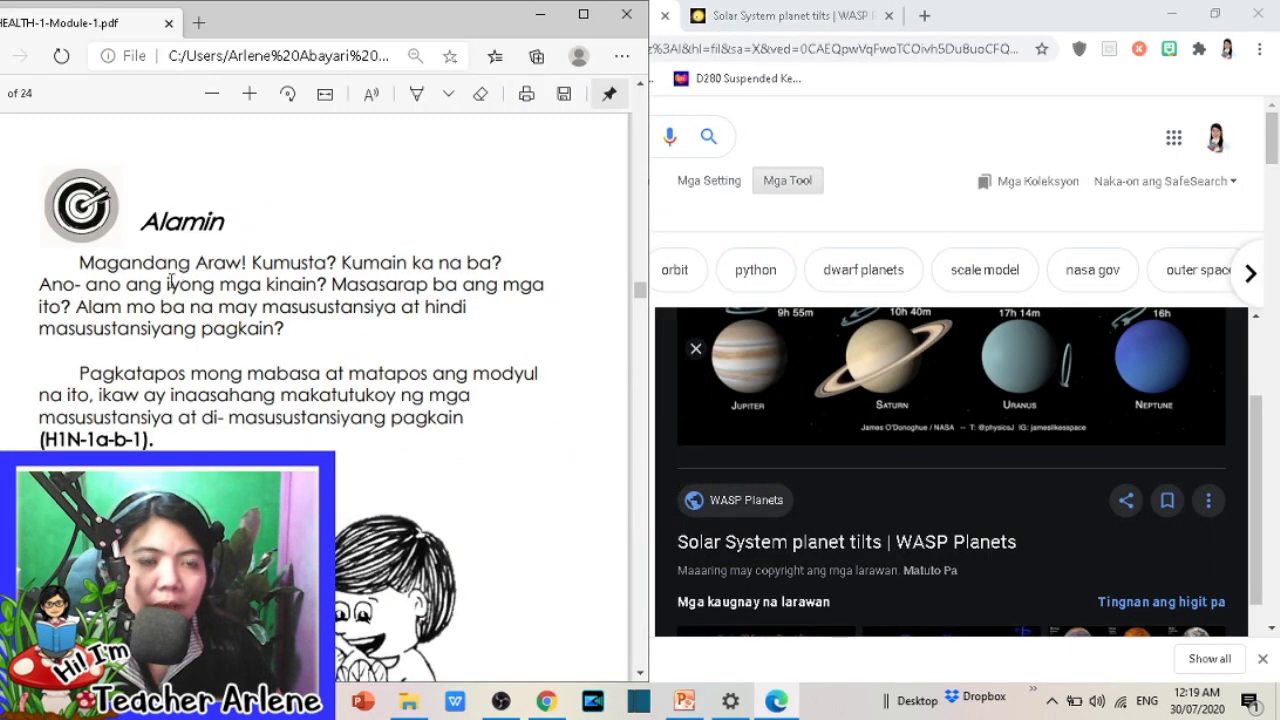
Step: Copy the heading 'Alamin' from the module PDF into slide 2's title
{"action": "left_click_drag", "start_coordinate": [147, 218], "coordinate": [234, 218]}
{"action": "key", "text": "ctrl+c"}
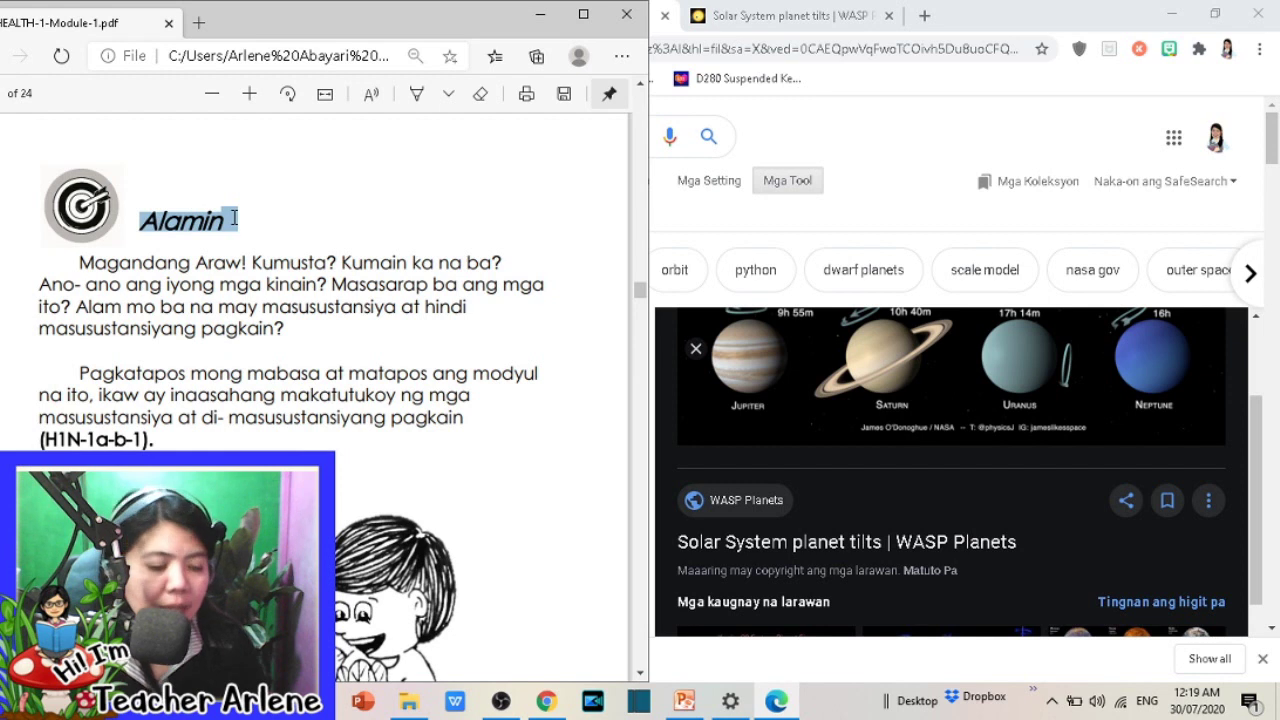
{"action": "left_click", "coordinate": [684, 700]}
{"action": "left_click", "coordinate": [627, 355]}
{"action": "key", "text": "ctrl+v"}
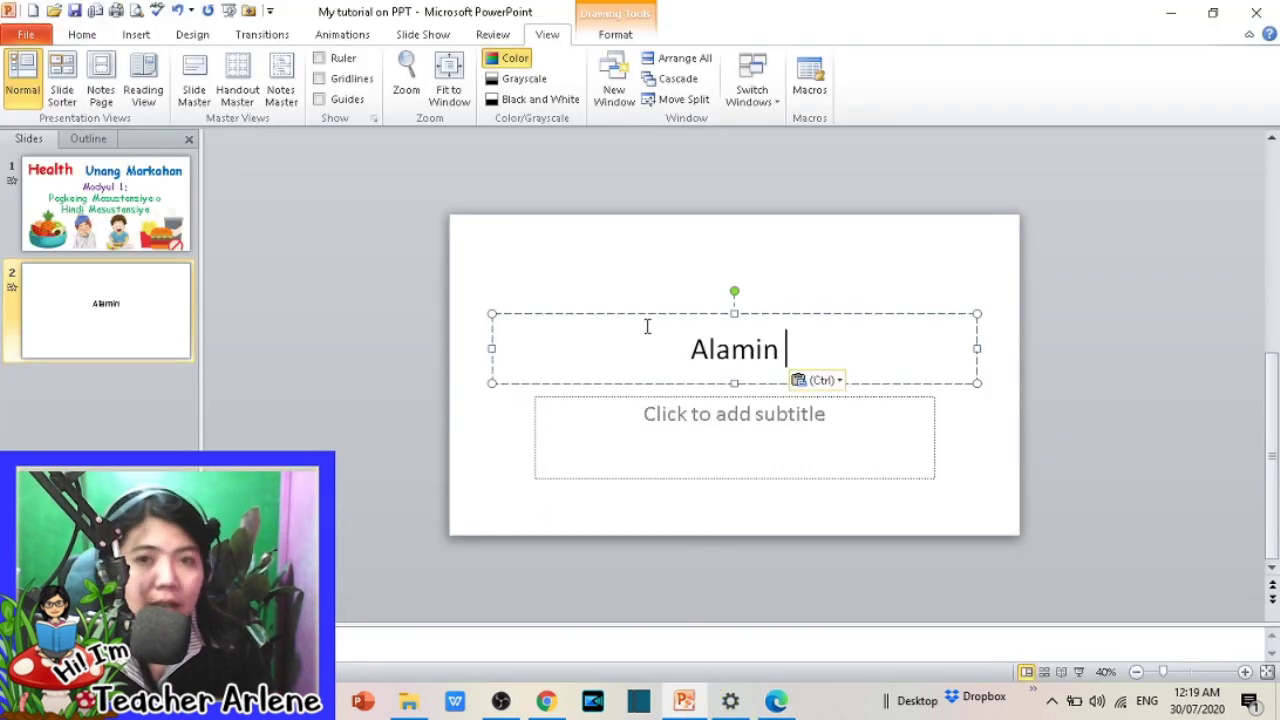
Step: Set the 'Alamin' title to Comic Sans MS, re-pasting the word
{"action": "double_click", "coordinate": [703, 345]}
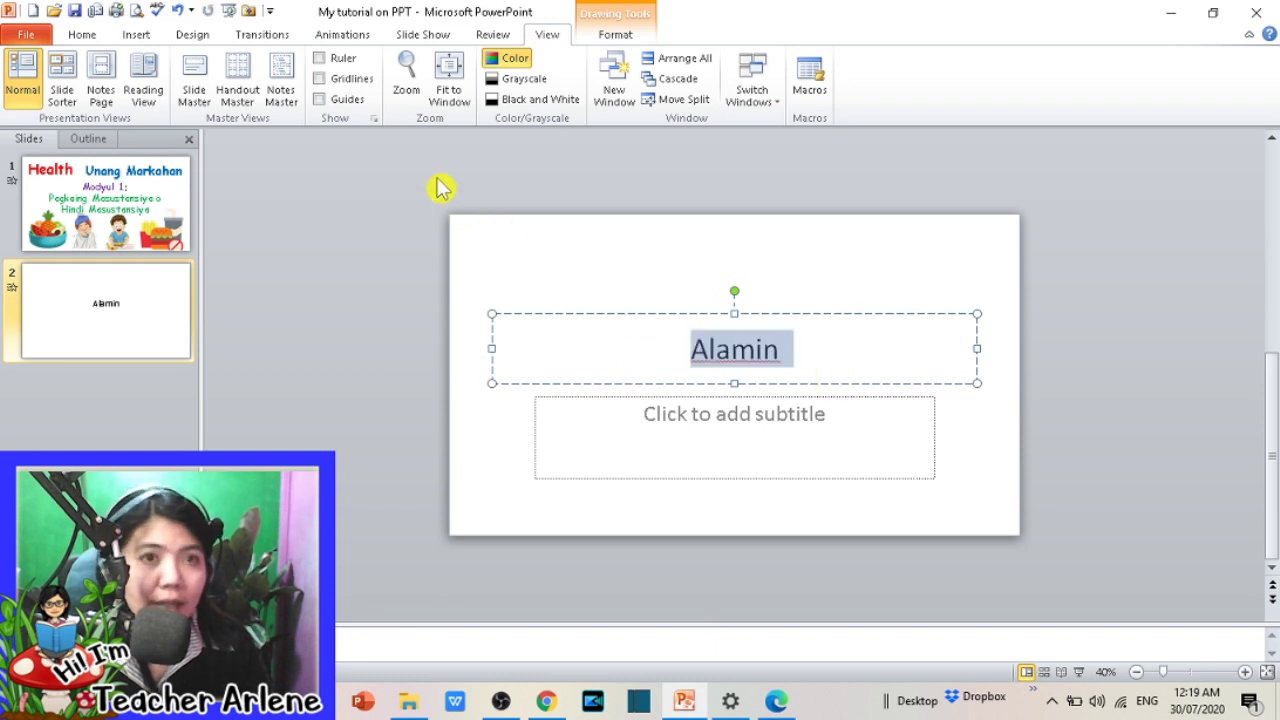
{"action": "left_click", "coordinate": [82, 34]}
{"action": "left_click", "coordinate": [304, 66]}
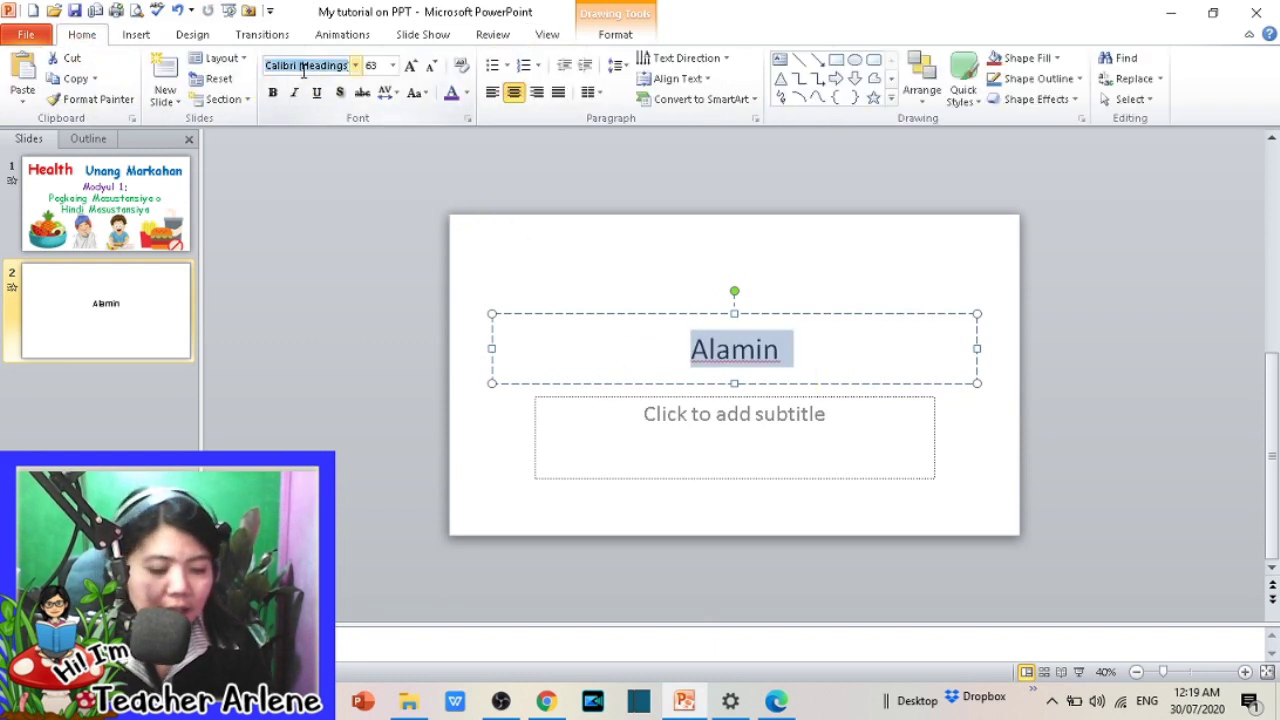
{"action": "key", "text": "Return"}
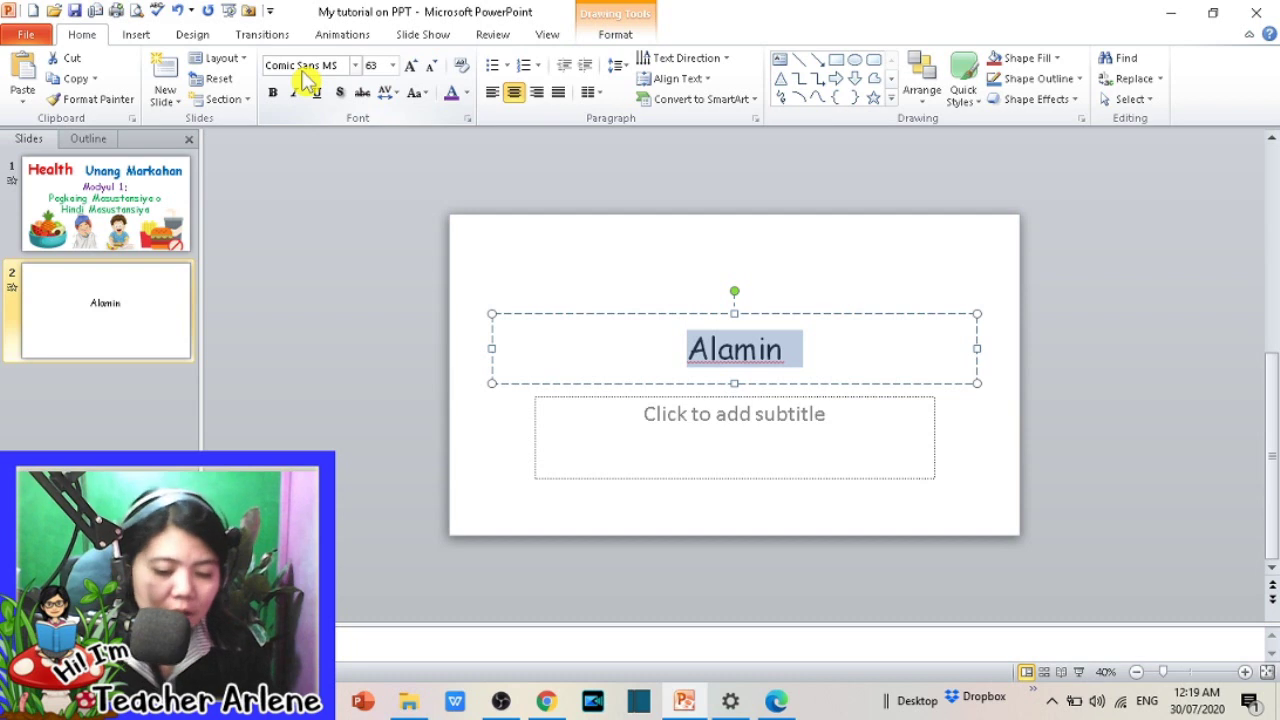
{"action": "key", "text": "ctrl+v"}
{"action": "key", "text": "ctrl"}
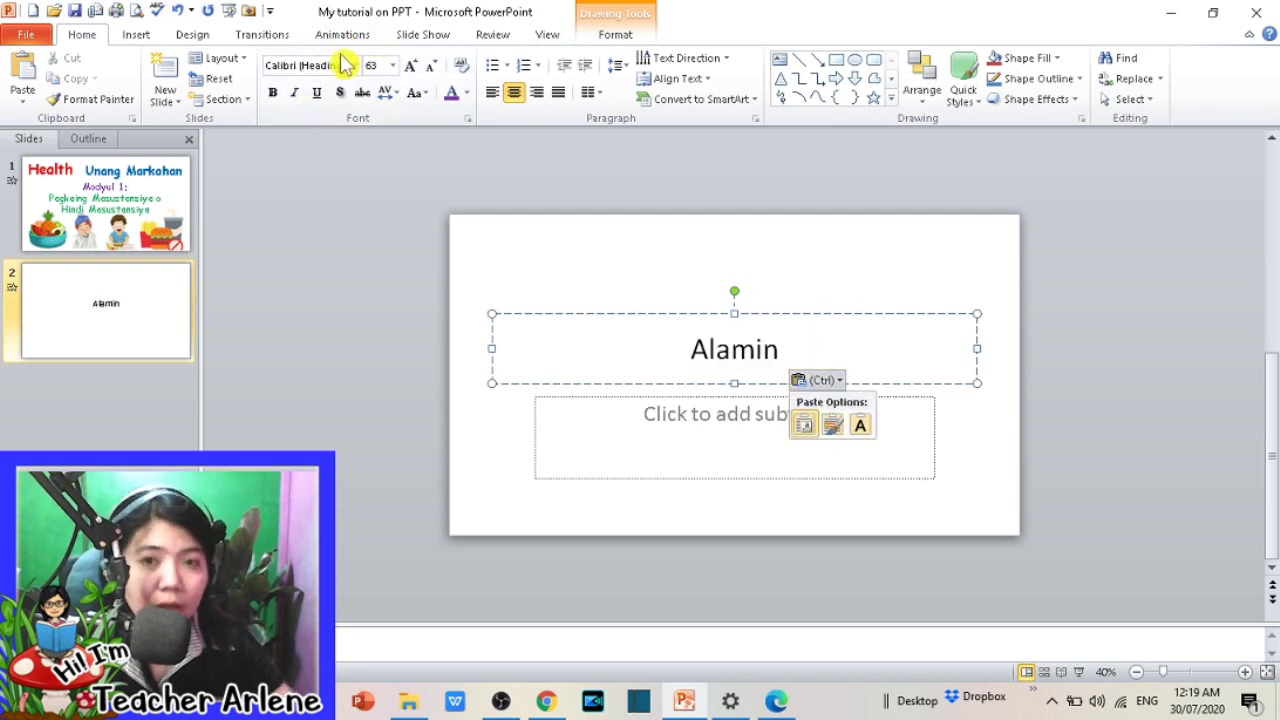
{"action": "key", "text": "Escape"}
Step: Make the title bold Comic Sans MS in red at 88 pt, with its box narrowed to fit
{"action": "double_click", "coordinate": [726, 352]}
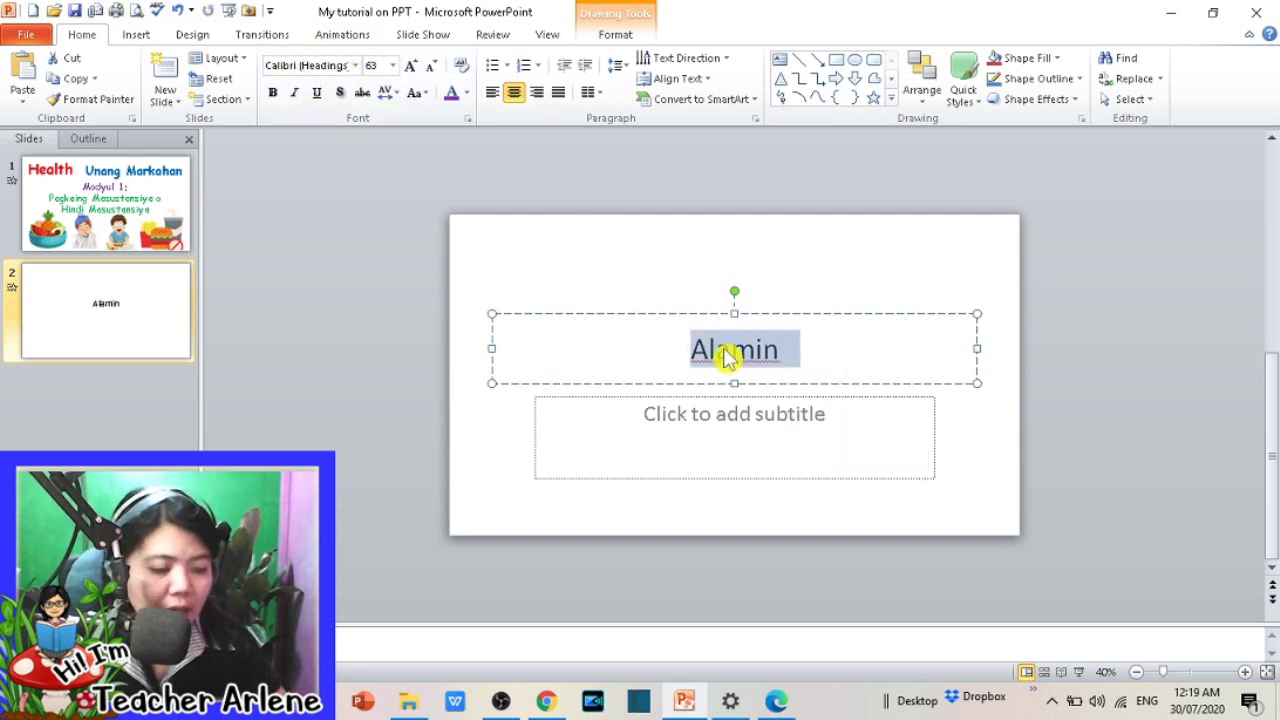
{"action": "key", "text": "ctrl+b"}
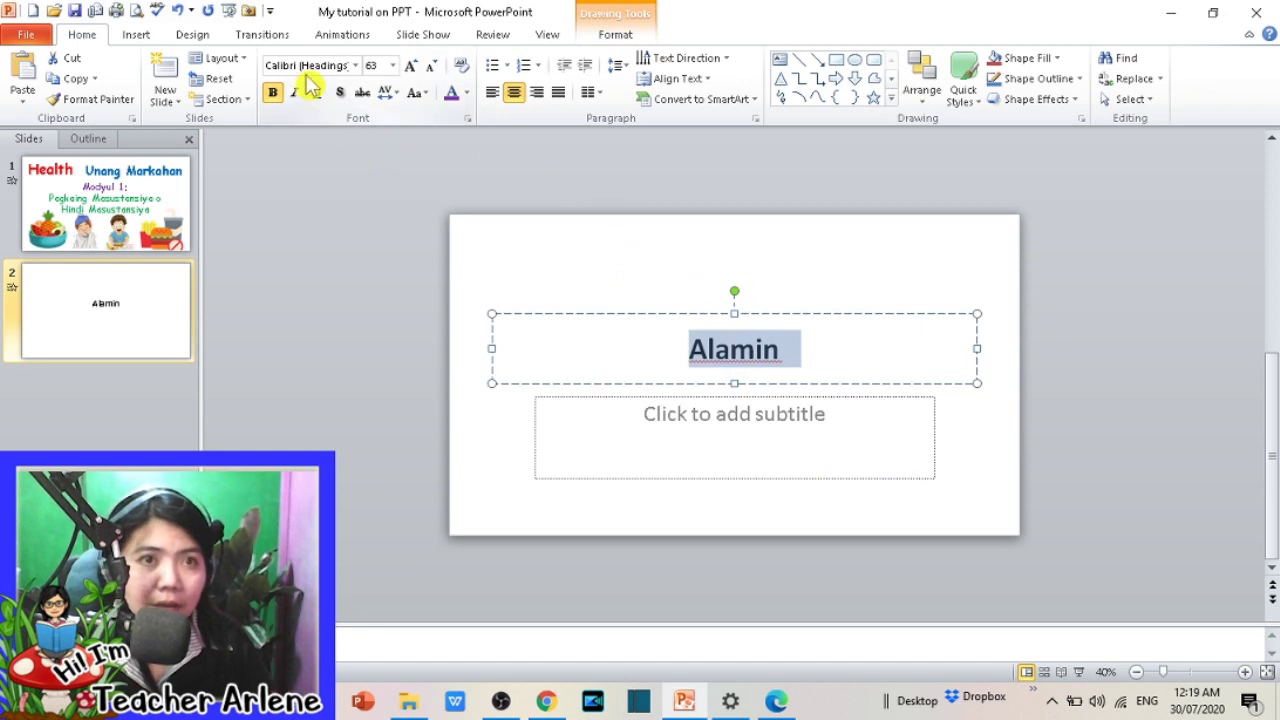
{"action": "left_click", "coordinate": [306, 64]}
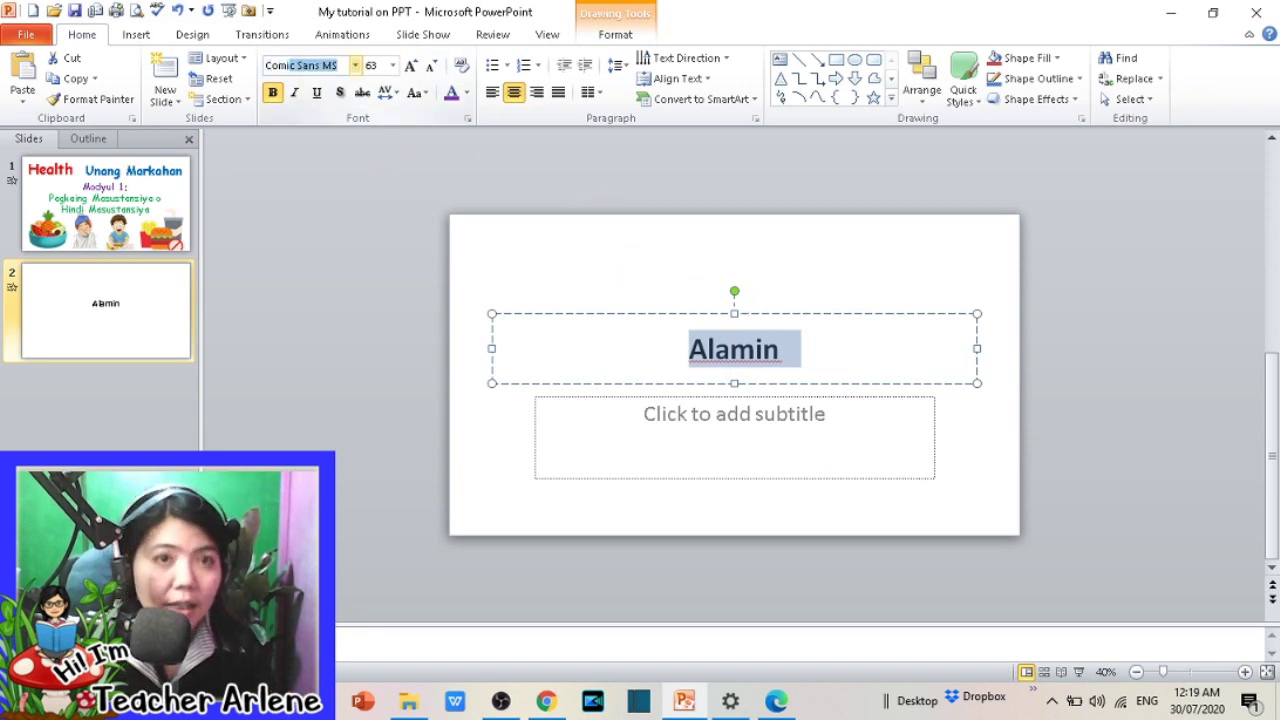
{"action": "key", "text": "Return"}
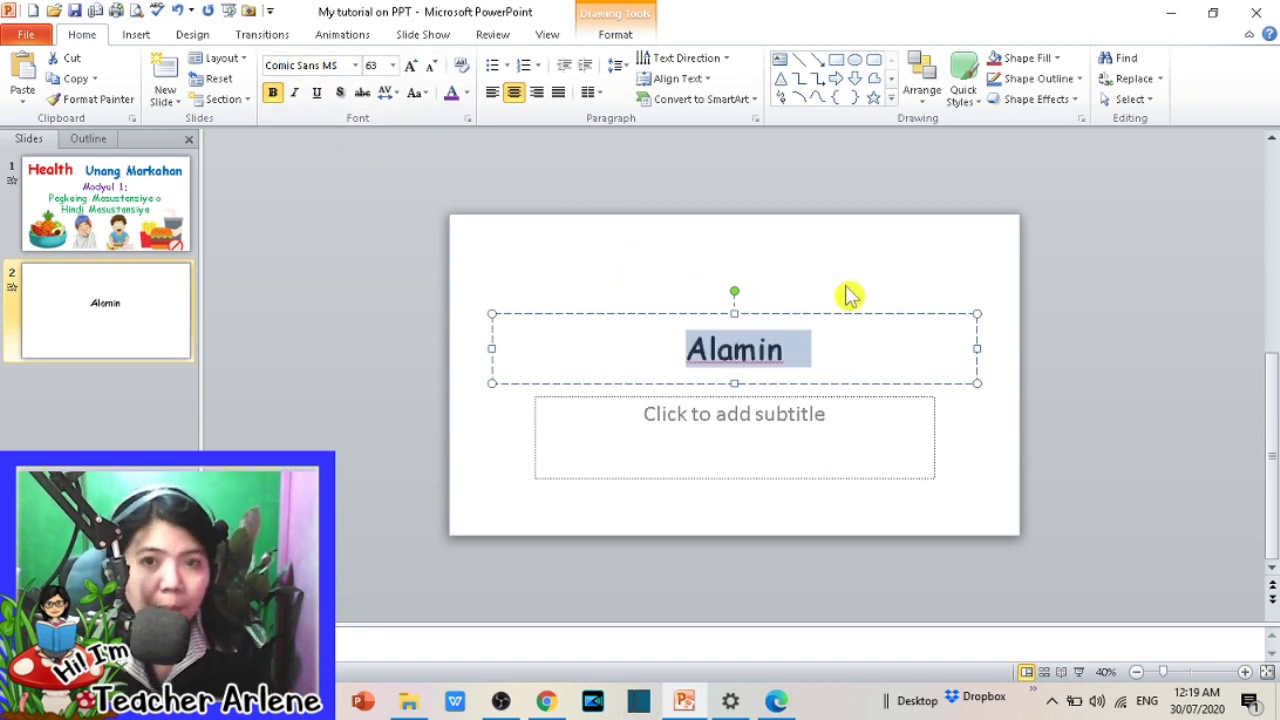
{"action": "left_click", "coordinate": [466, 93]}
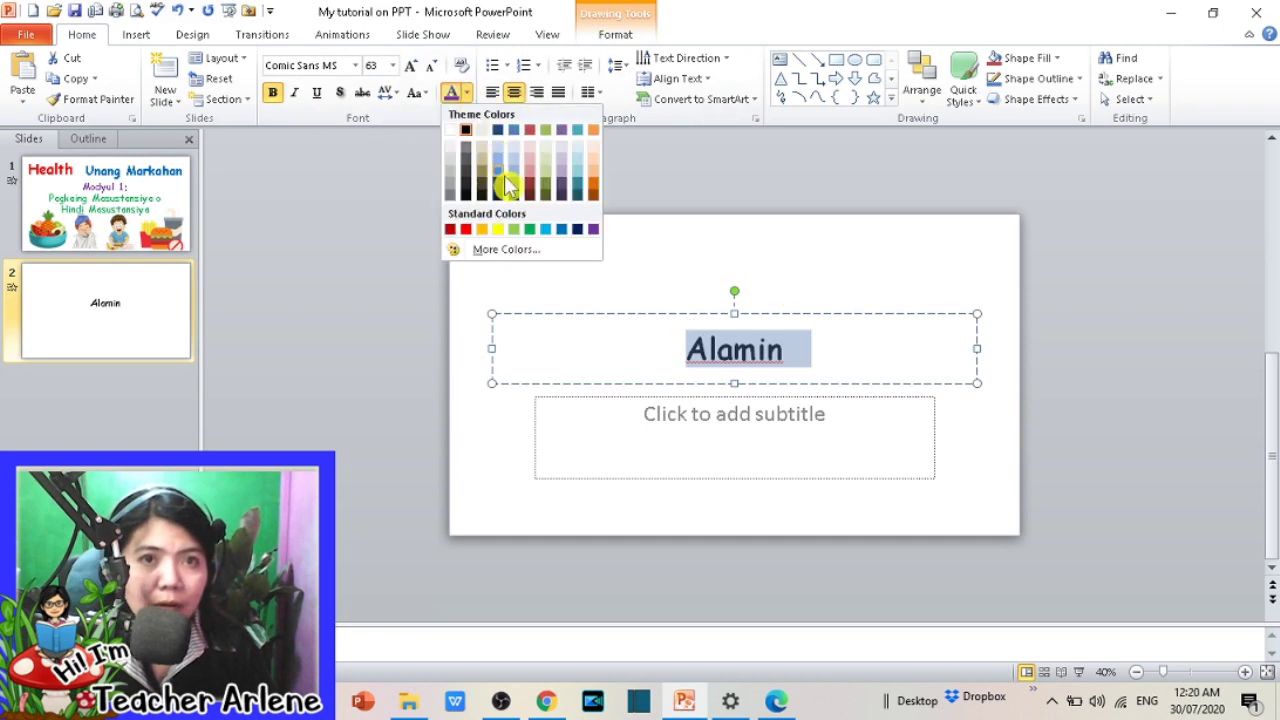
{"action": "left_click", "coordinate": [465, 229]}
{"action": "mouse_move", "coordinate": [976, 314]}
{"action": "left_mouse_down"}
{"action": "mouse_move", "coordinate": [717, 294]}
{"action": "mouse_move", "coordinate": [609, 203]}
{"action": "mouse_move", "coordinate": [641, 214]}
{"action": "left_mouse_up"}
{"action": "left_click", "coordinate": [410, 66]}
{"action": "left_click", "coordinate": [409, 66]}
{"action": "left_click", "coordinate": [409, 66]}
{"action": "left_click", "coordinate": [409, 66]}
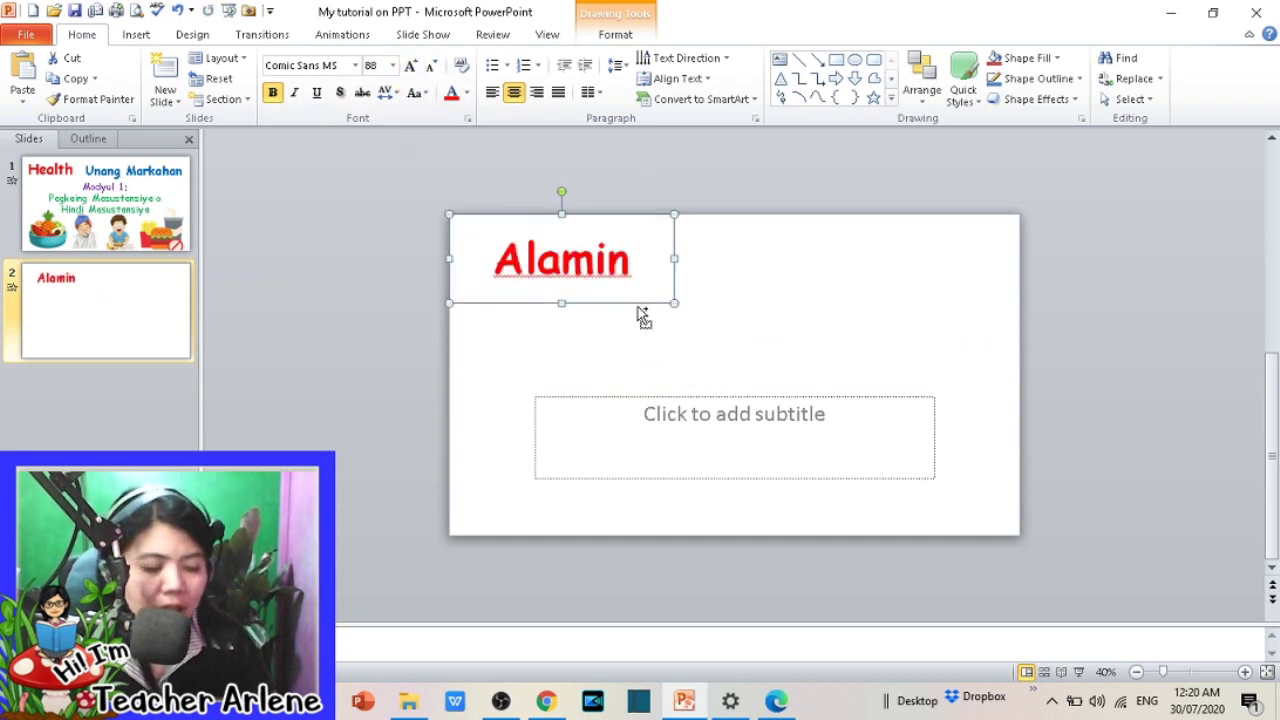
Step: Place a duplicate 'Alamin' below the title and delete the empty subtitle placeholder
{"action": "key", "text": "ctrl+c"}
{"action": "key", "text": "ctrl+v"}
{"action": "left_click_drag", "start_coordinate": [657, 220], "coordinate": [725, 317]}
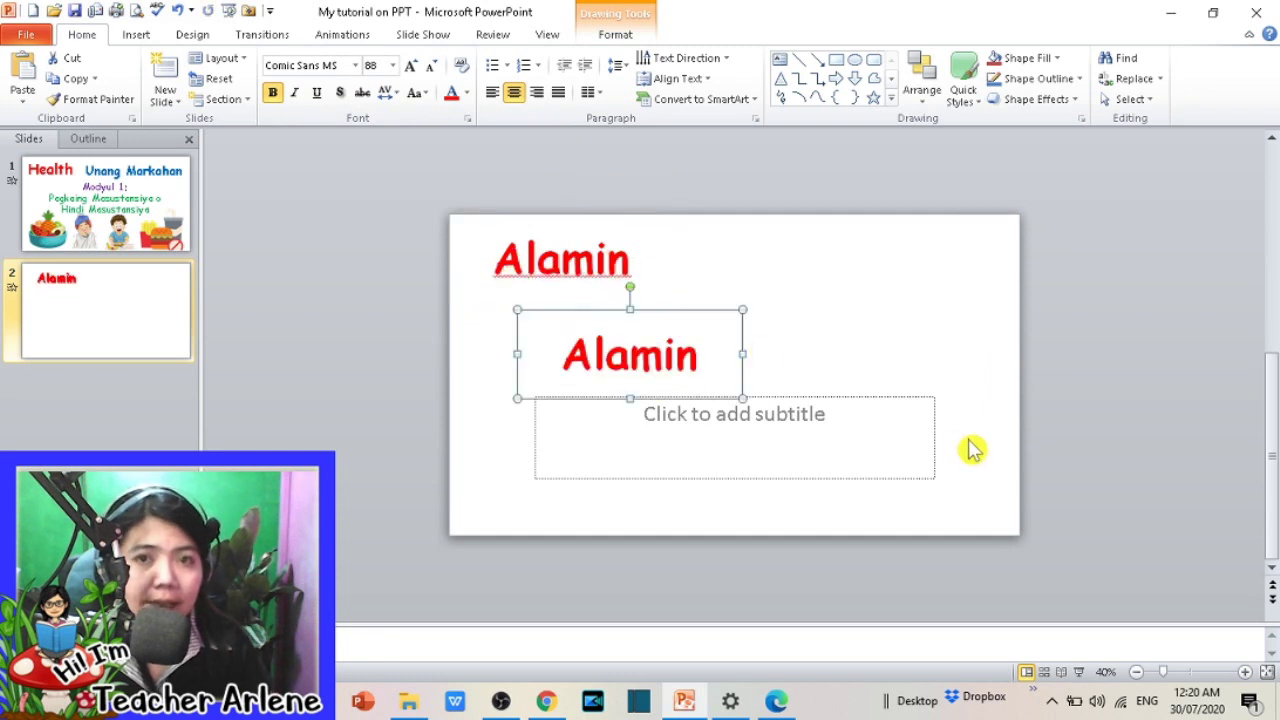
{"action": "left_click", "coordinate": [927, 588]}
{"action": "left_click_drag", "start_coordinate": [474, 370], "coordinate": [1262, 618]}
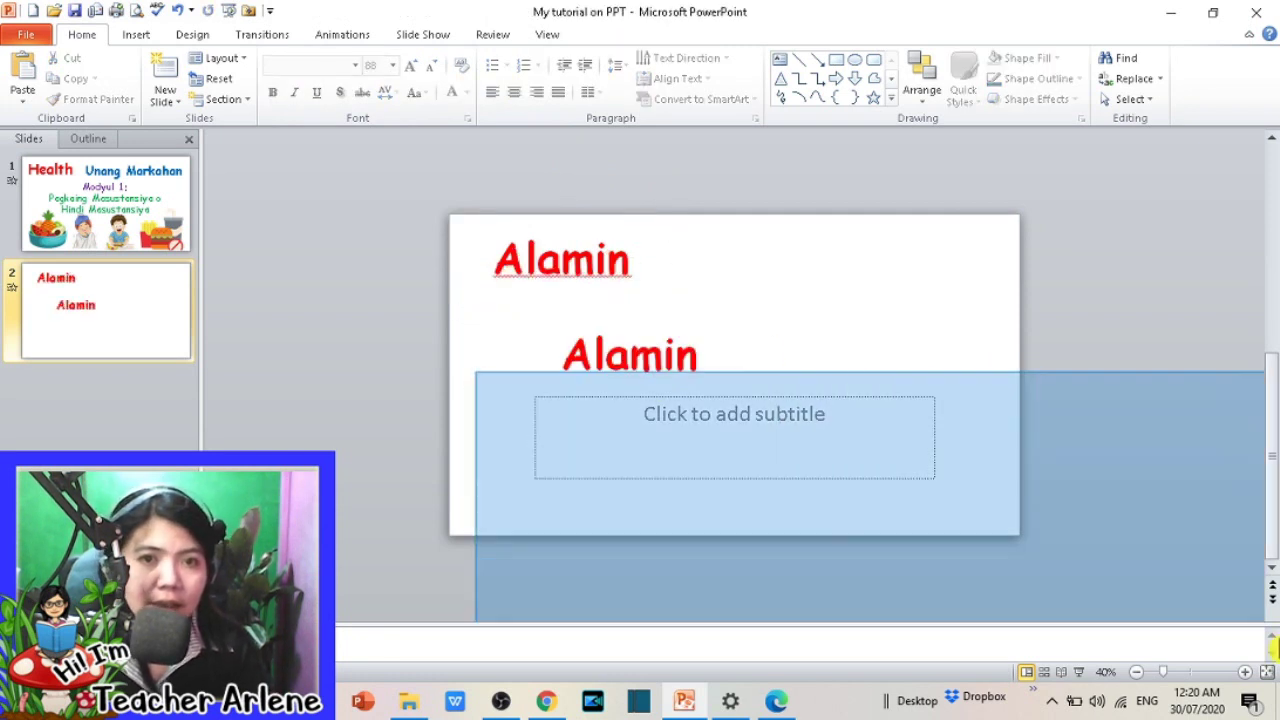
{"action": "key", "text": "Delete"}
Step: Recolour the duplicate 'Alamin' black
{"action": "left_click", "coordinate": [653, 373]}
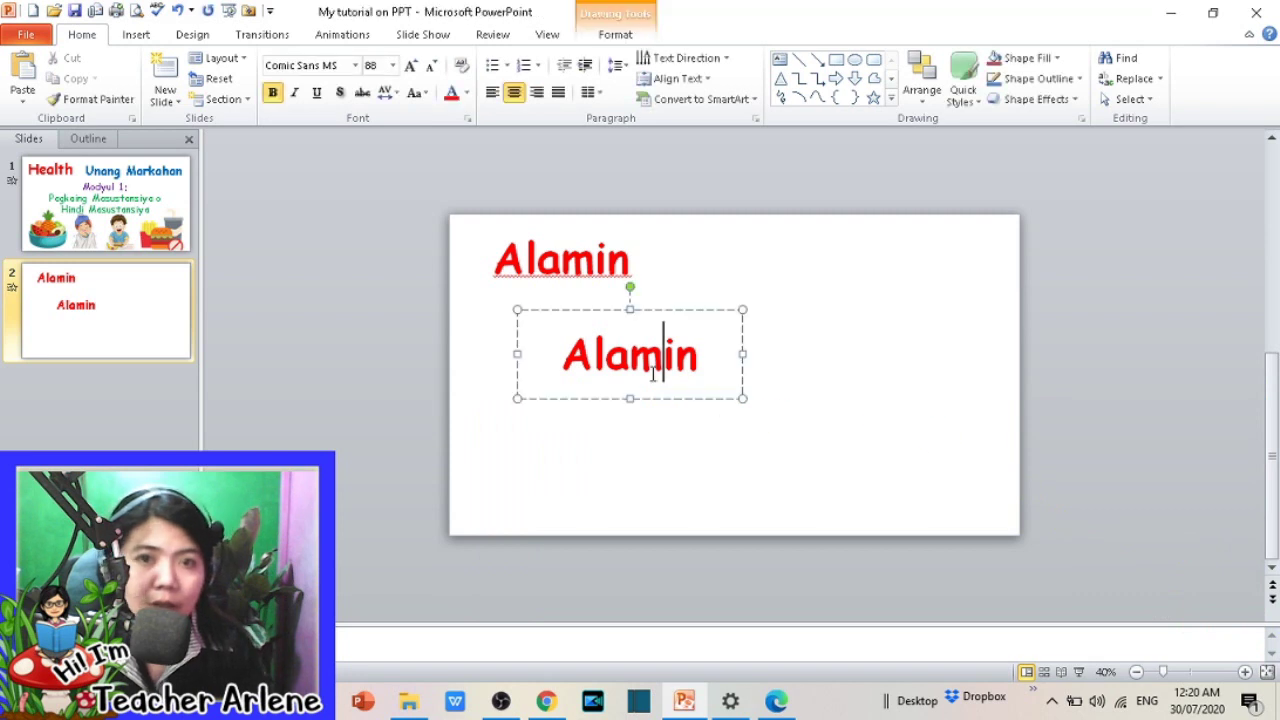
{"action": "double_click", "coordinate": [653, 368]}
{"action": "left_click", "coordinate": [466, 92]}
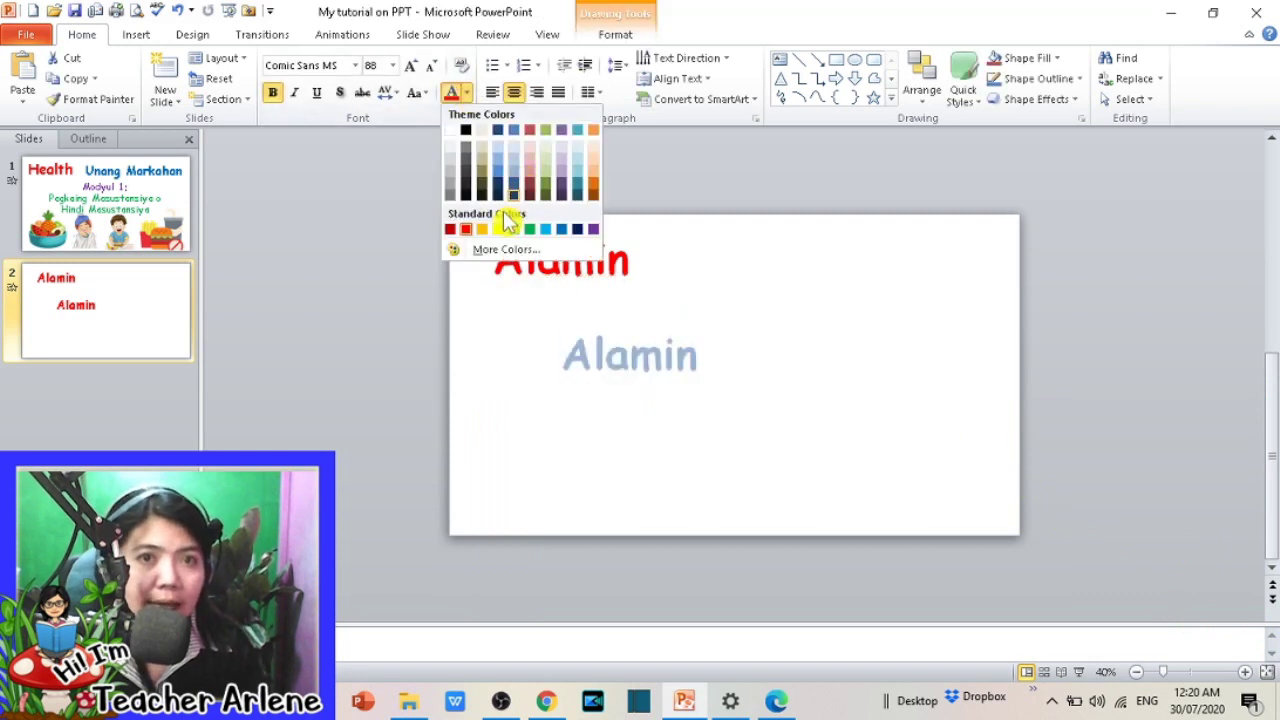
{"action": "left_click", "coordinate": [465, 132]}
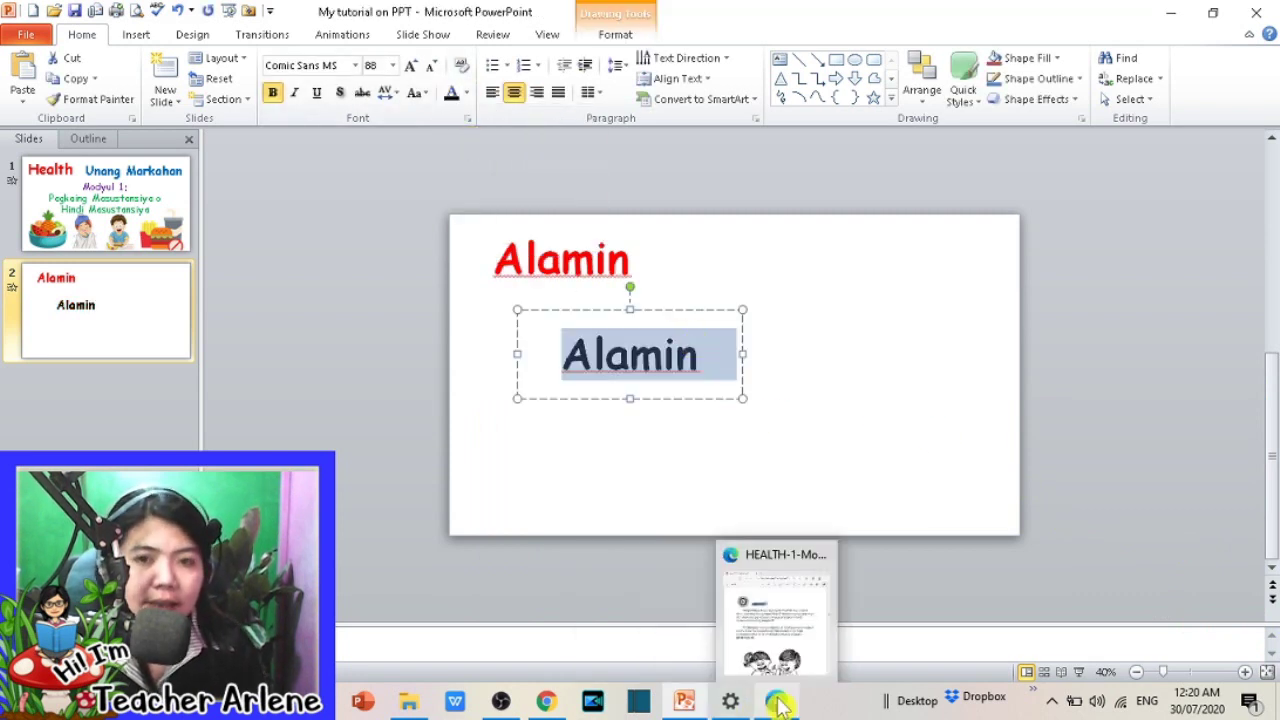
{"action": "left_click", "coordinate": [776, 700]}
{"action": "left_click_drag", "start_coordinate": [333, 316], "coordinate": [59, 270]}
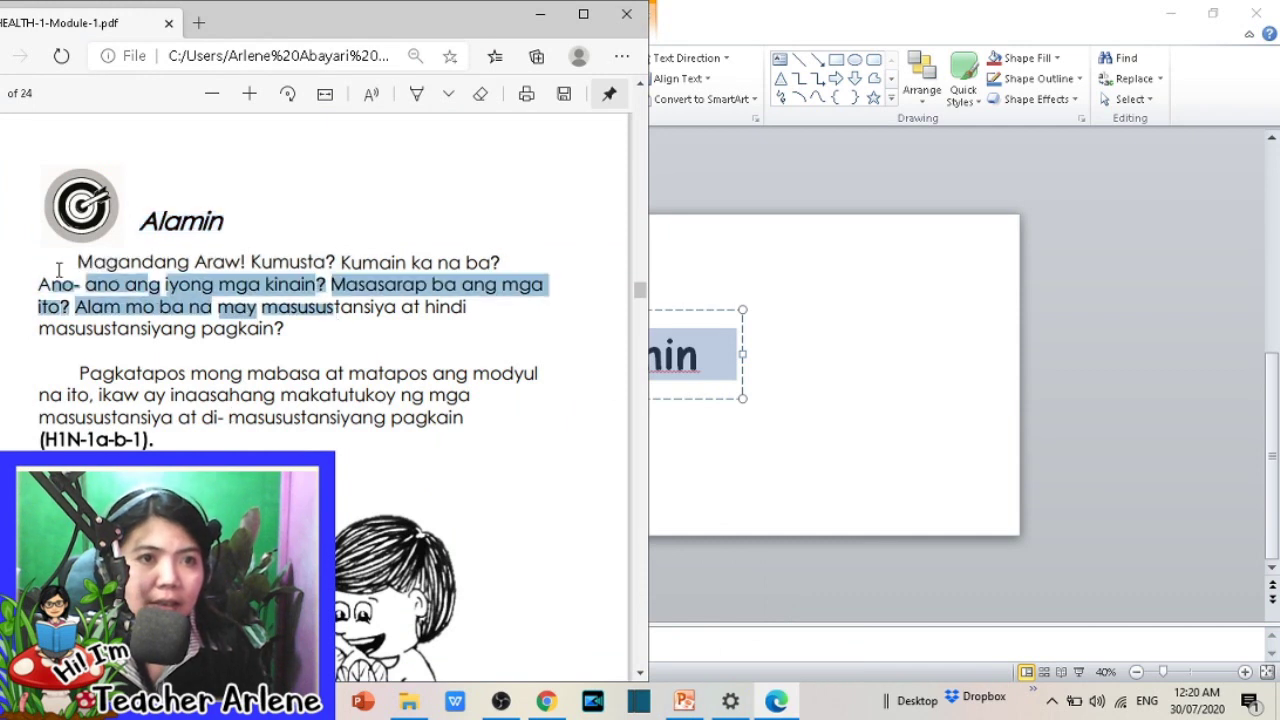
{"action": "left_click", "coordinate": [311, 340]}
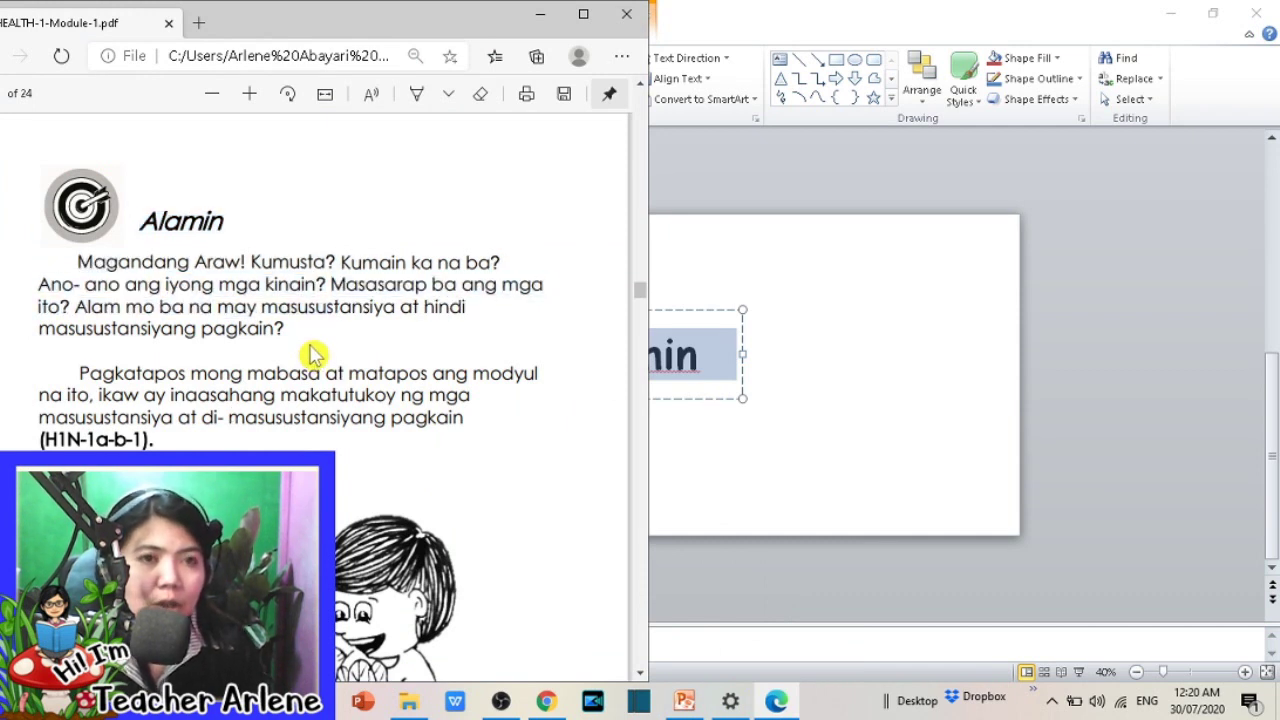
{"action": "left_click_drag", "start_coordinate": [311, 346], "coordinate": [71, 264]}
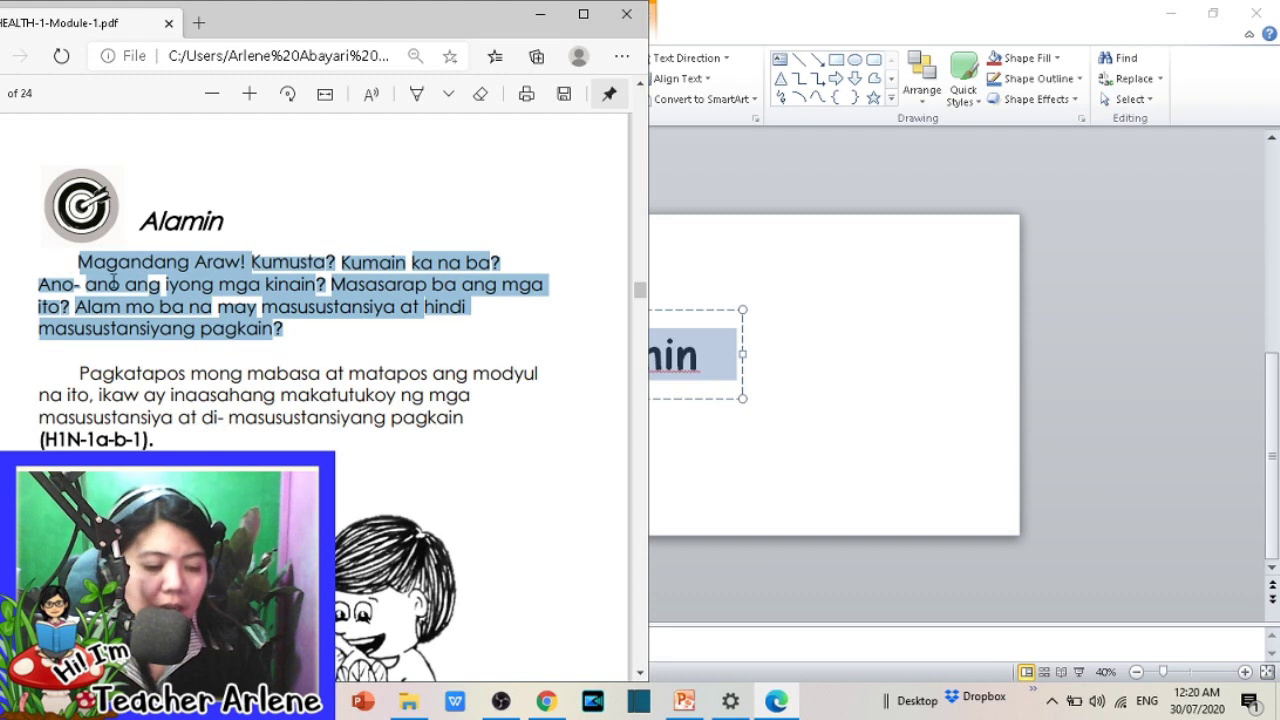
{"action": "left_click", "coordinate": [760, 358]}
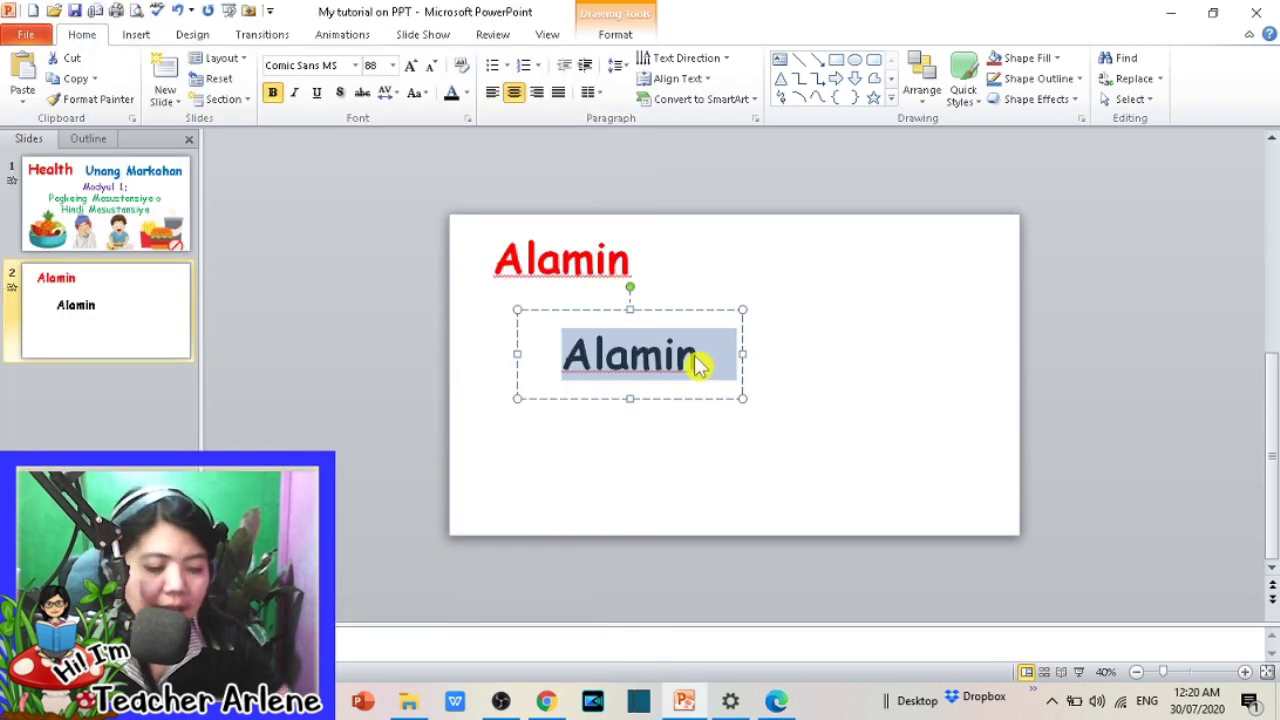
{"action": "key", "text": "ctrl+v"}
{"action": "left_click_drag", "start_coordinate": [740, 394], "coordinate": [885, 413]}
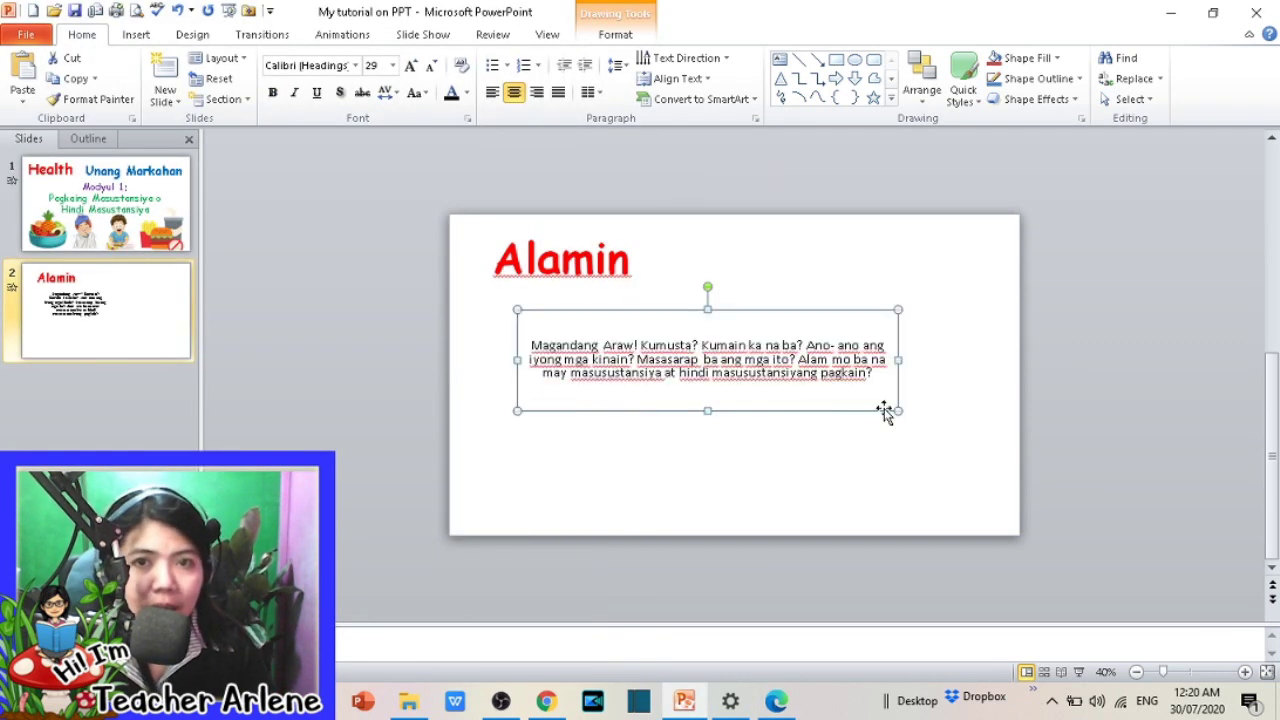
{"action": "left_click", "coordinate": [775, 385]}
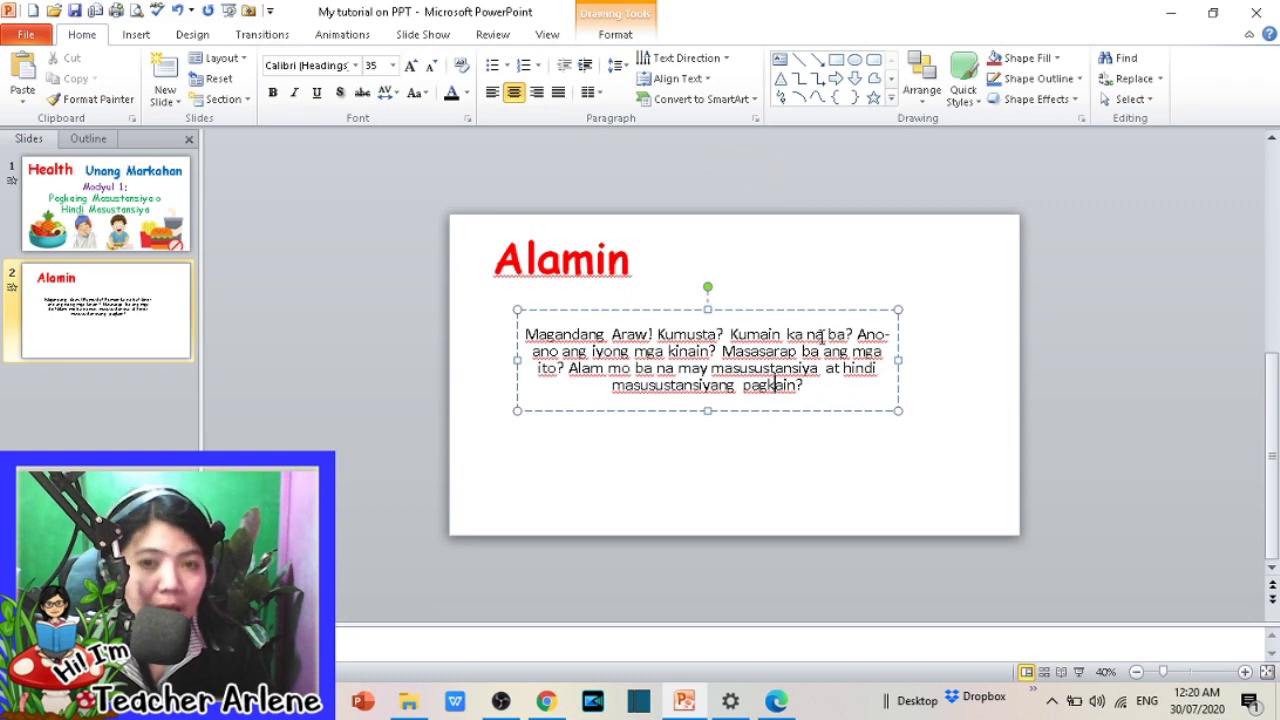
{"action": "key", "text": "ctrl+z"}
{"action": "key", "text": "ctrl+z"}
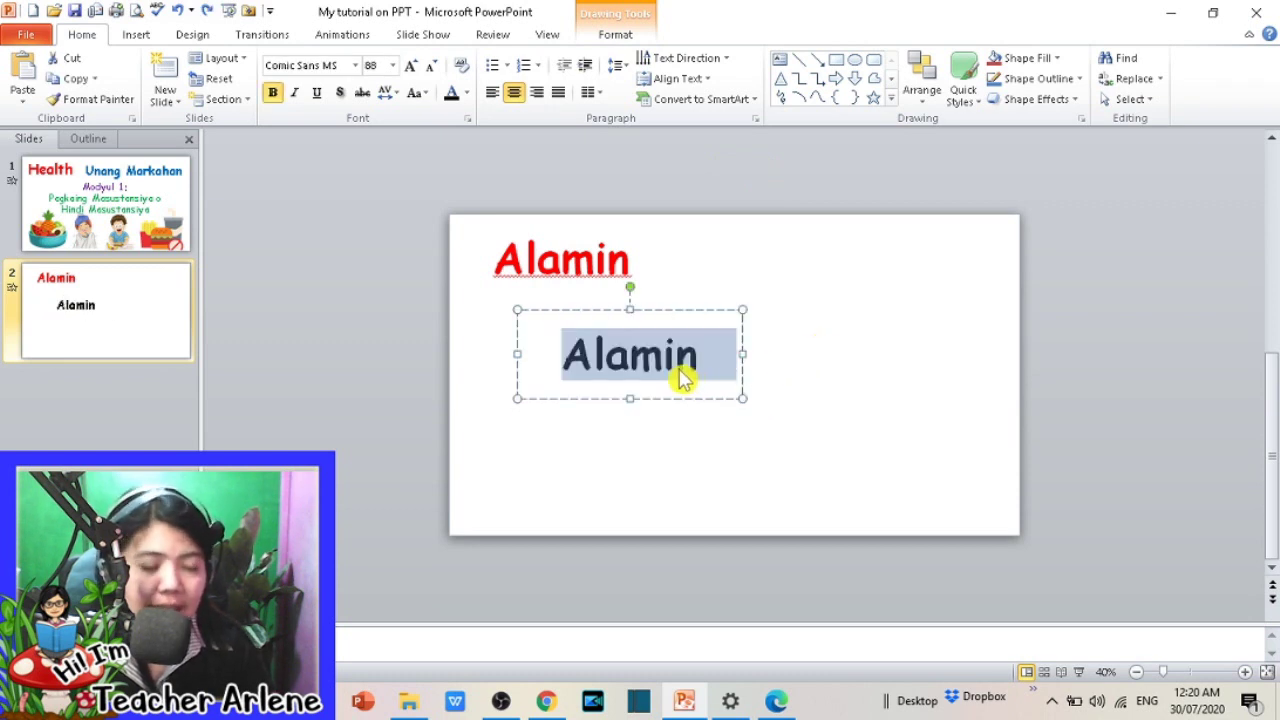
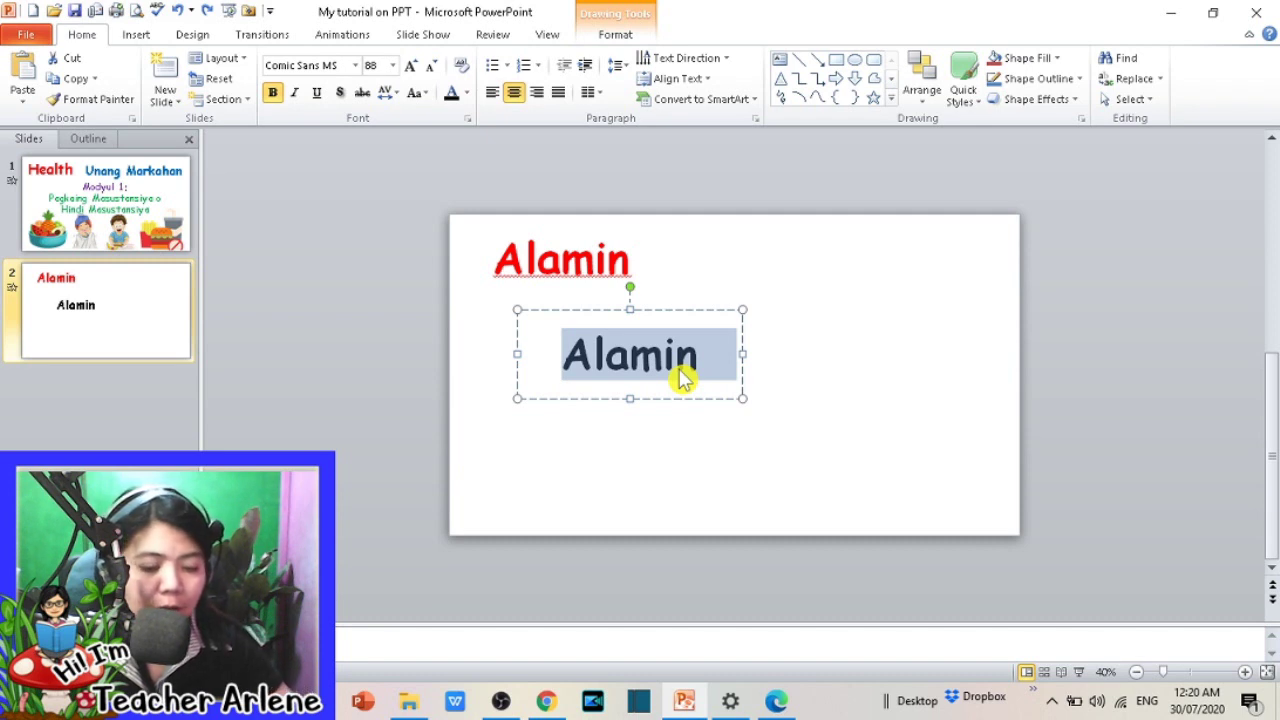
Step: Paste the copied greeting paragraph over the placeholder, keeping text only
{"action": "type", "text": "Magandang Araw! Kumusta? Kumain ka na ba? Ano- ano ang iyong mga kinain? Masasarap ba ang mga ito? Alam mo ba na may masusustansiya at hindi masusustansiyang pagkain?"}
{"action": "left_click", "coordinate": [752, 170]}
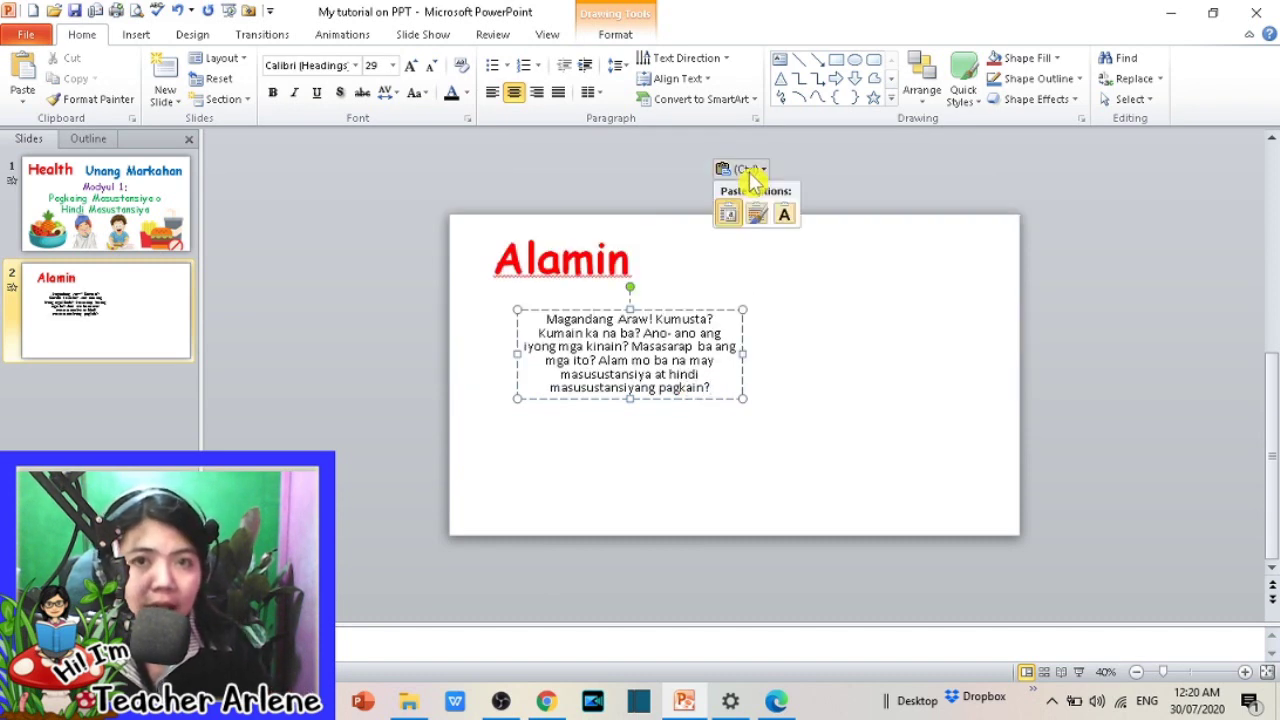
{"action": "left_click", "coordinate": [782, 214]}
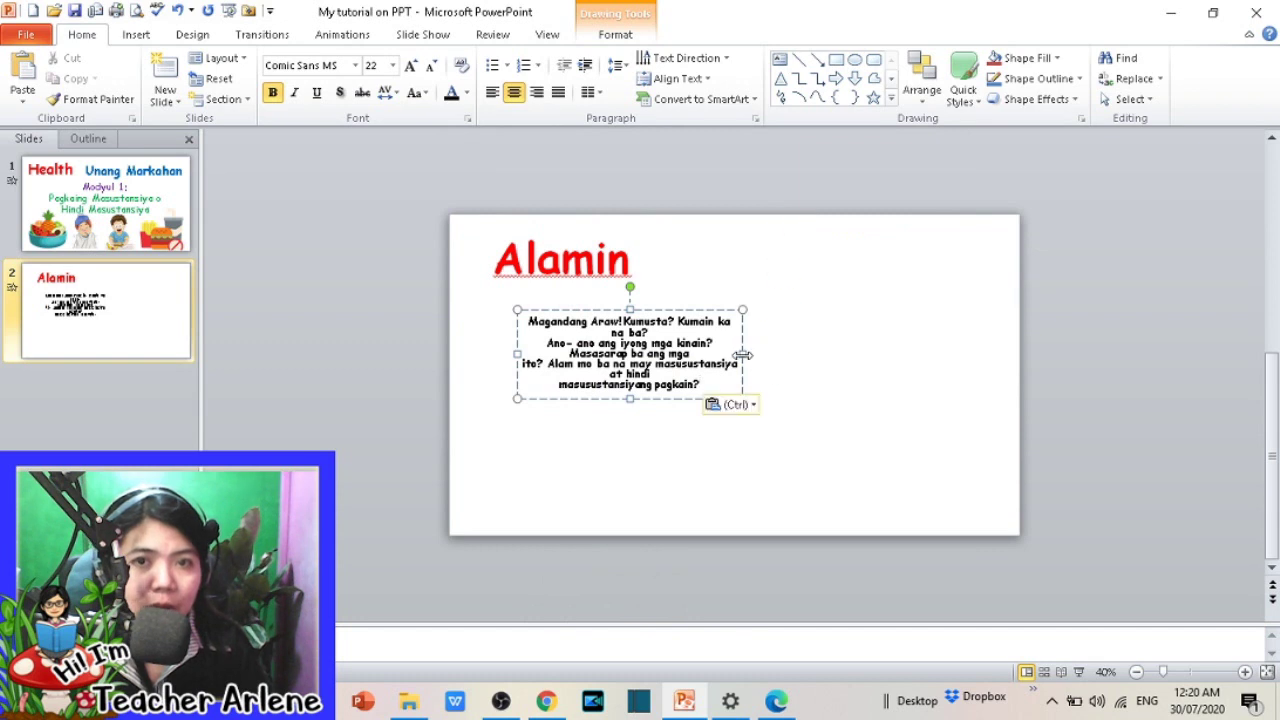
Step: Widen the text box and nudge it under the title, then bring the module PDF forward
{"action": "left_click_drag", "start_coordinate": [742, 354], "coordinate": [999, 354]}
{"action": "left_click", "coordinate": [812, 312]}
{"action": "left_click_drag", "start_coordinate": [814, 312], "coordinate": [793, 297]}
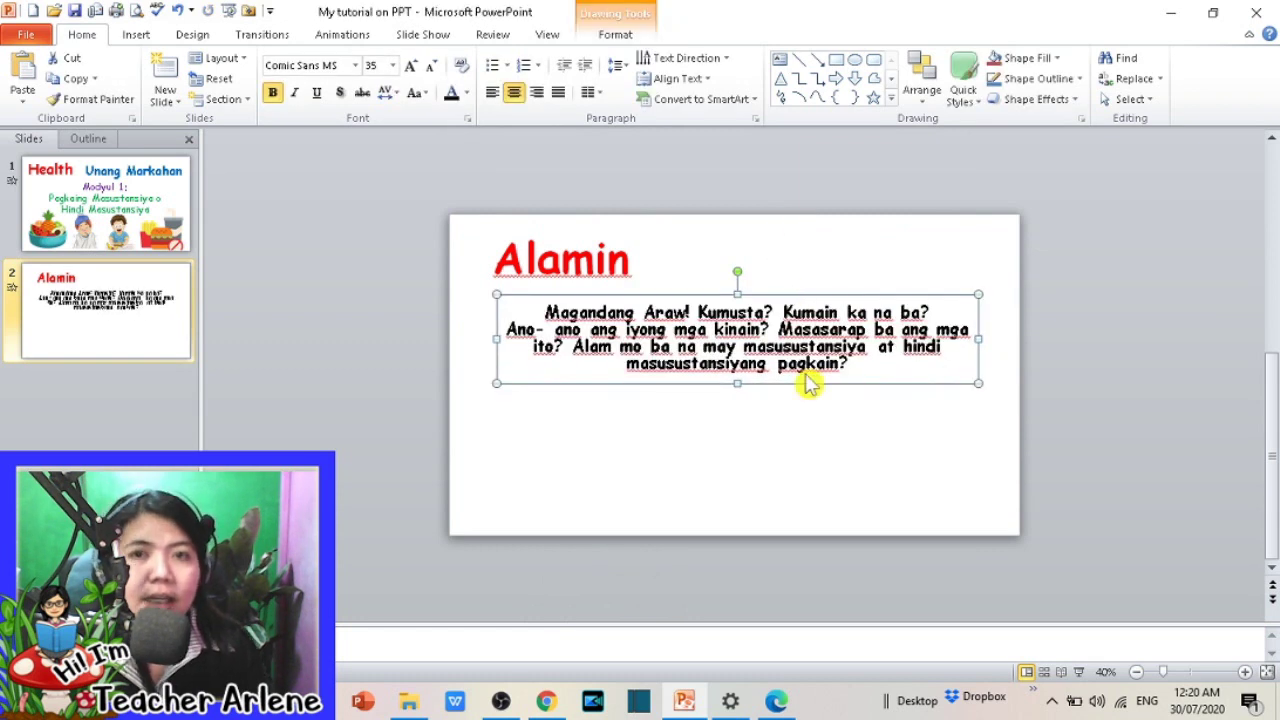
{"action": "mouse_move", "coordinate": [787, 292]}
{"action": "left_mouse_down"}
{"action": "mouse_move", "coordinate": [802, 295]}
{"action": "mouse_move", "coordinate": [777, 293]}
{"action": "left_mouse_up"}
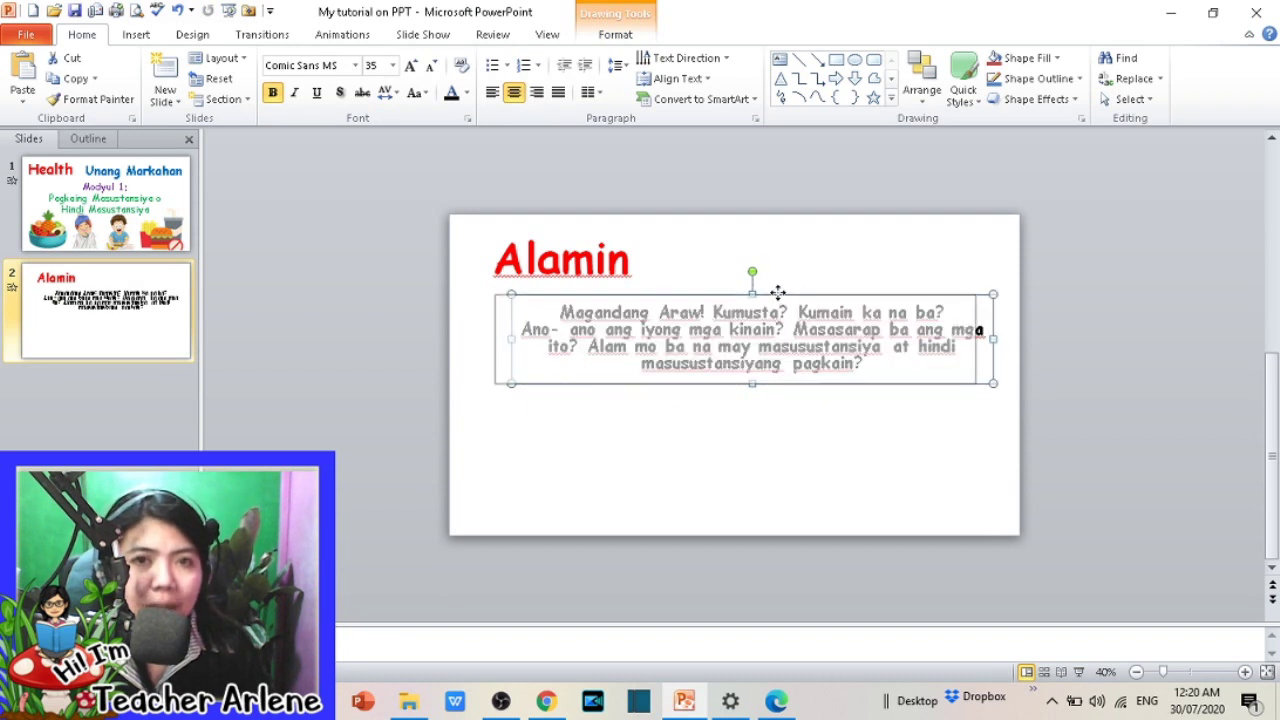
{"action": "left_click", "coordinate": [694, 452]}
{"action": "mouse_move", "coordinate": [733, 700]}
{"action": "left_click", "coordinate": [774, 703]}
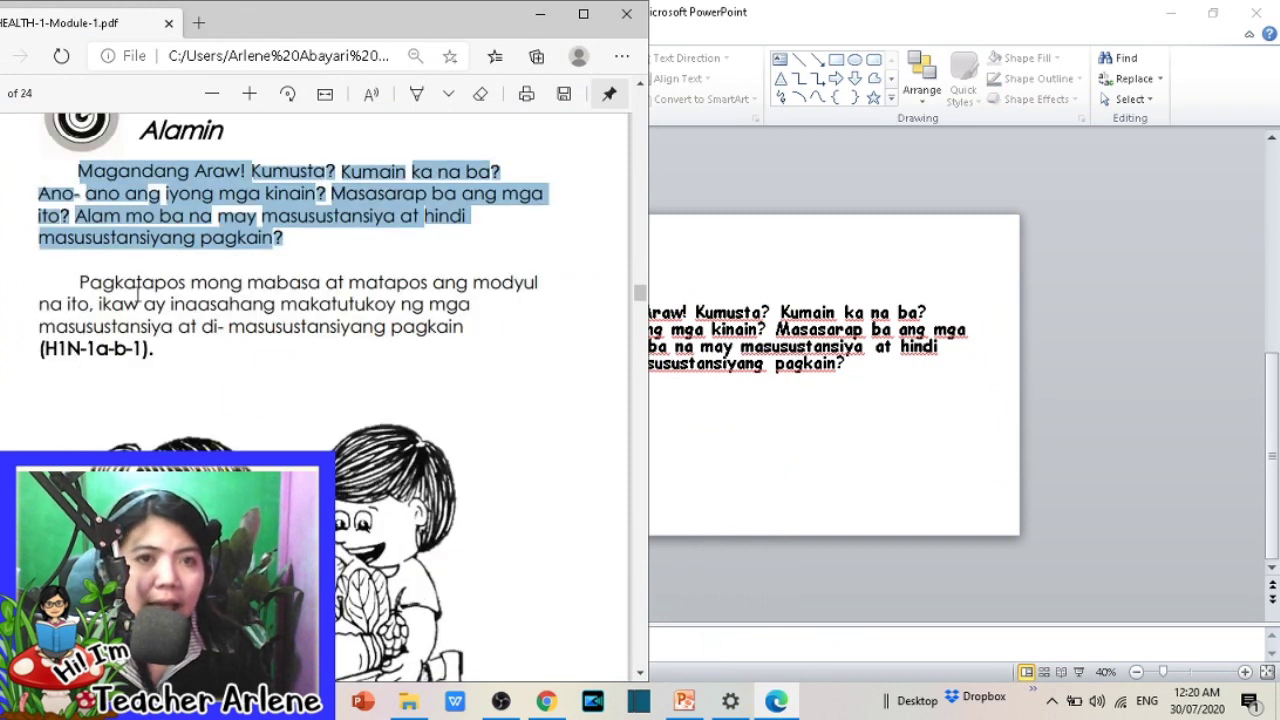
Step: Select the PDF paragraph from 'Pagkatapos' to '(H1N-1a-b-1)' and return to the slide's text box
{"action": "mouse_move", "coordinate": [85, 282]}
{"action": "left_mouse_down"}
{"action": "mouse_move", "coordinate": [209, 356]}
{"action": "mouse_move", "coordinate": [153, 357]}
{"action": "left_mouse_up"}
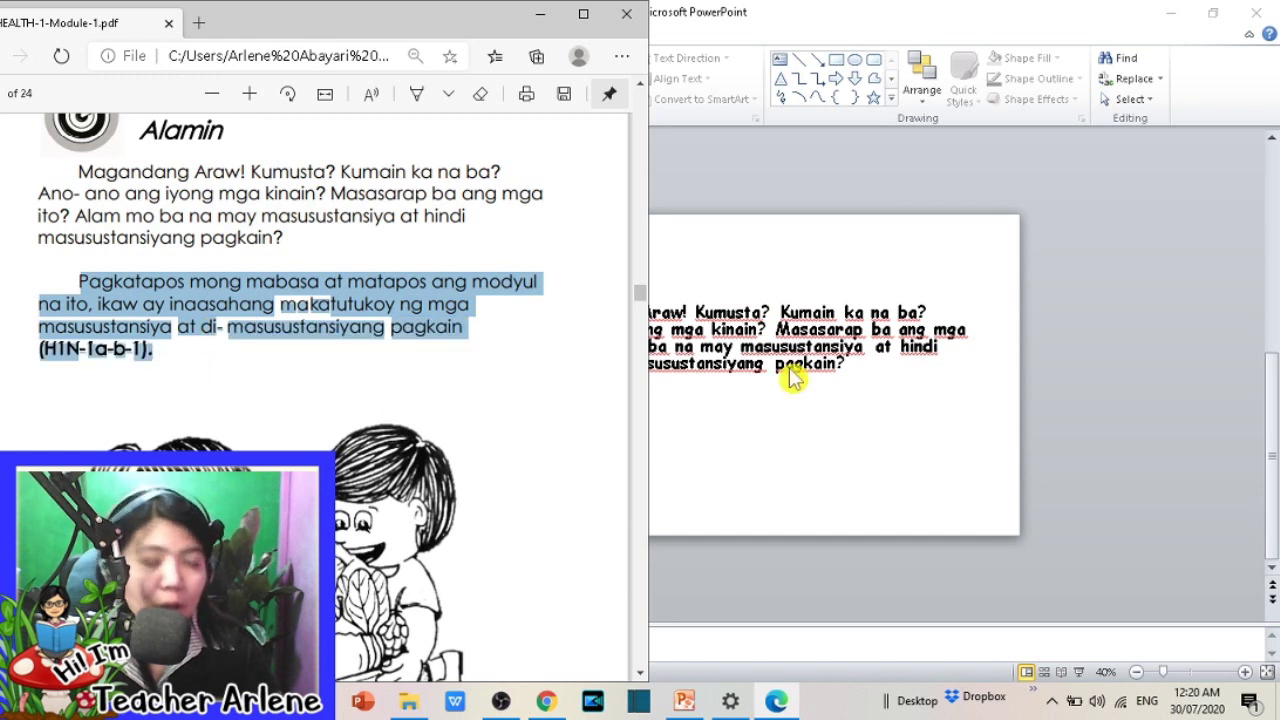
{"action": "left_click", "coordinate": [795, 365]}
Step: Paste the Pagkatapos paragraph as a new paragraph after 'pagkain?', keeping text only
{"action": "left_click", "coordinate": [849, 363]}
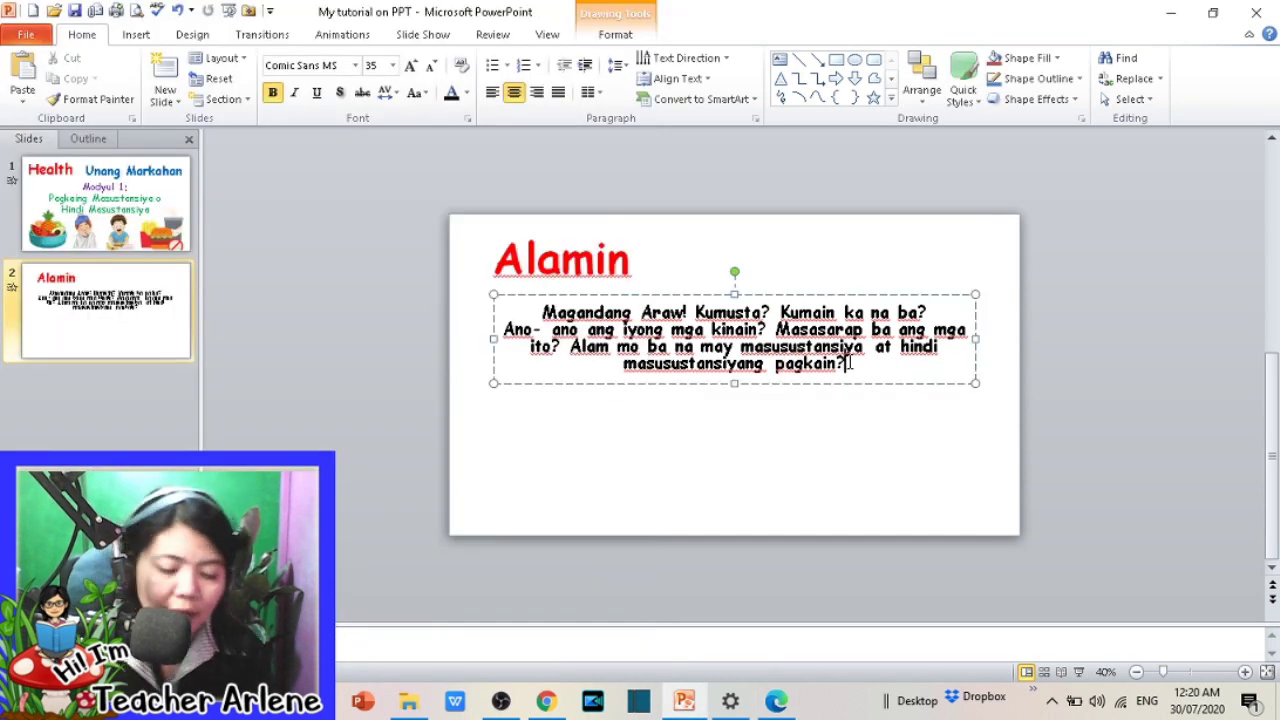
{"action": "key", "text": "Return"}
{"action": "key", "text": "ctrl+v"}
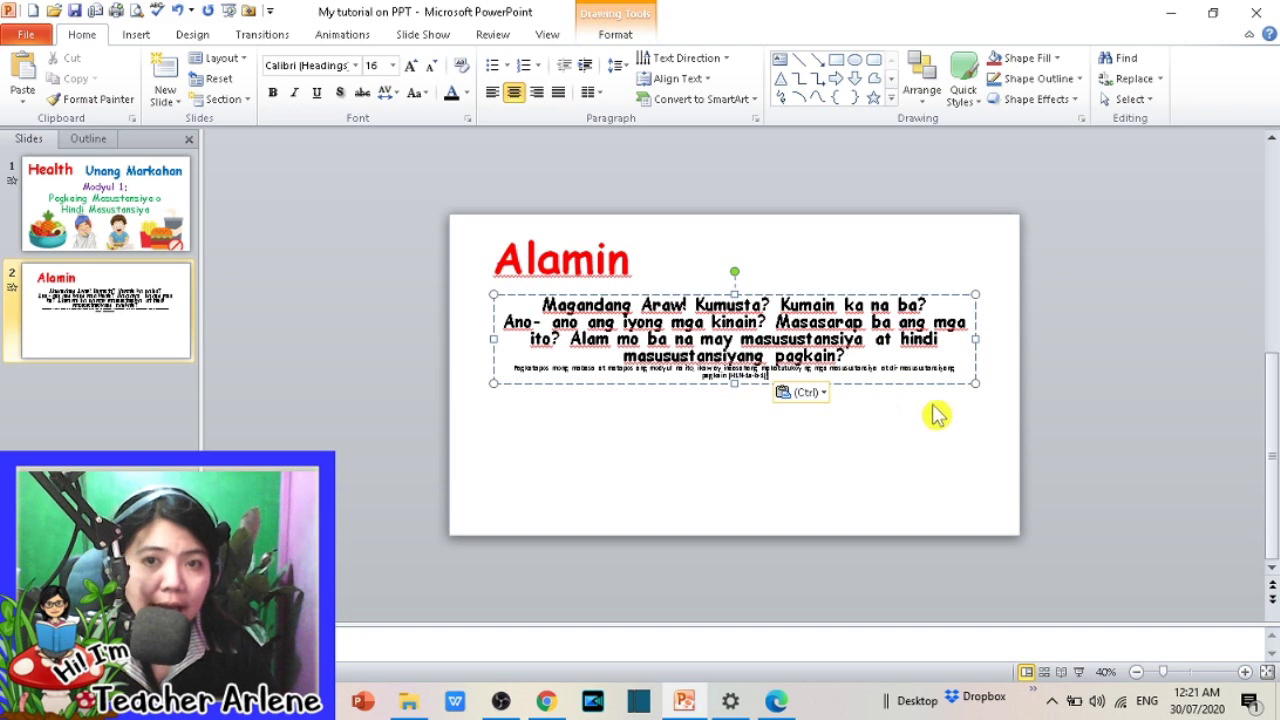
{"action": "left_click", "coordinate": [810, 392]}
{"action": "left_click", "coordinate": [845, 437]}
Step: Left-align all the text, enlarge it toward 40 pt, and move the box under the title
{"action": "left_click_drag", "start_coordinate": [776, 374], "coordinate": [727, 363]}
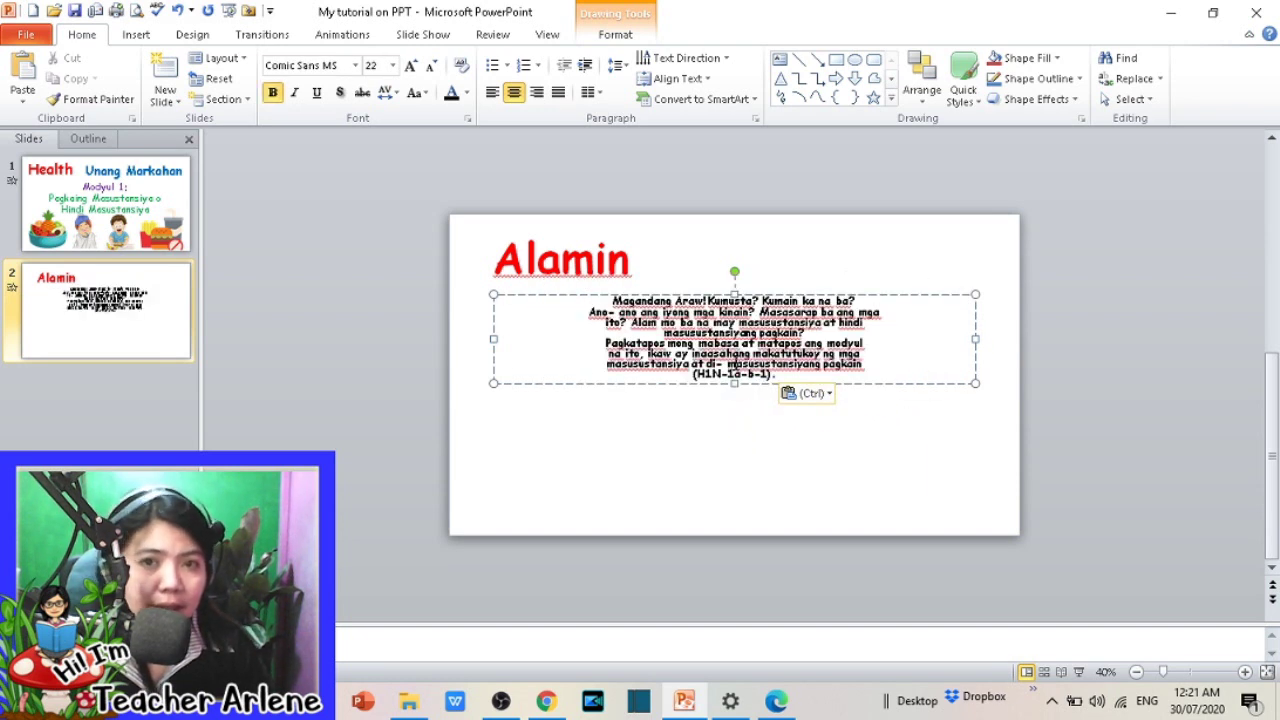
{"action": "key", "text": "ctrl+a"}
{"action": "left_click", "coordinate": [491, 93]}
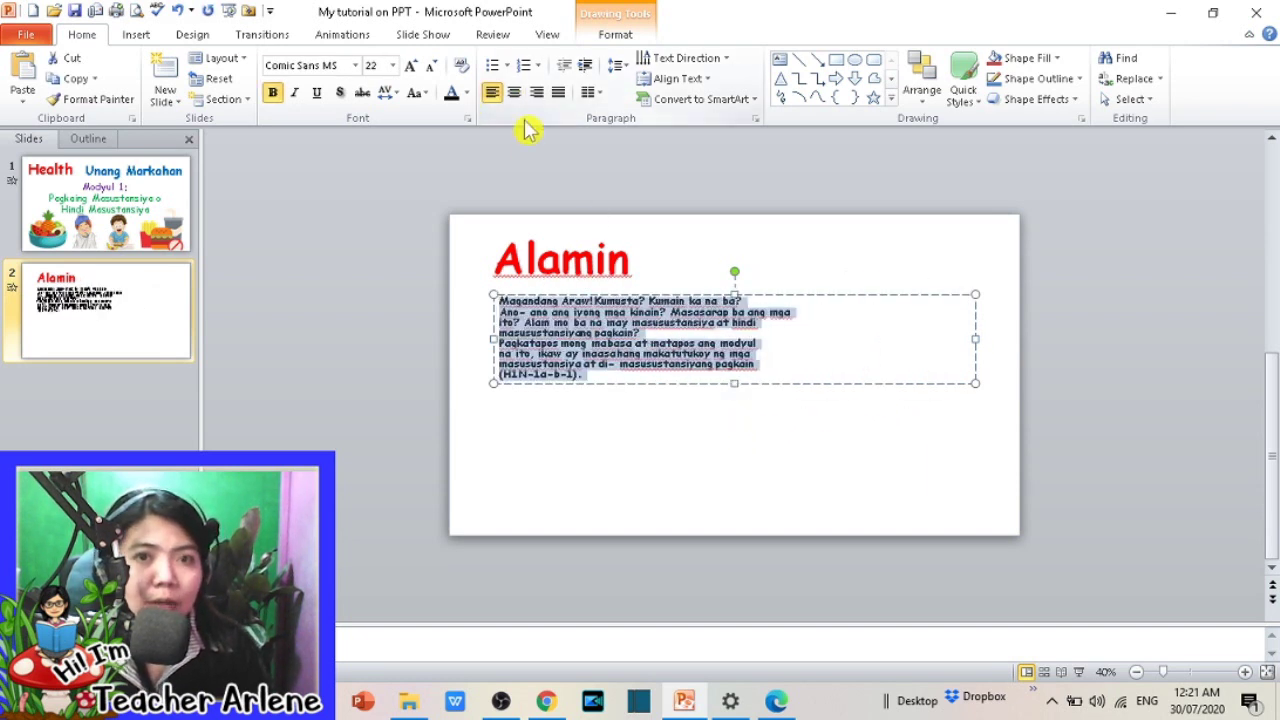
{"action": "left_click", "coordinate": [411, 66]}
{"action": "left_click", "coordinate": [411, 66]}
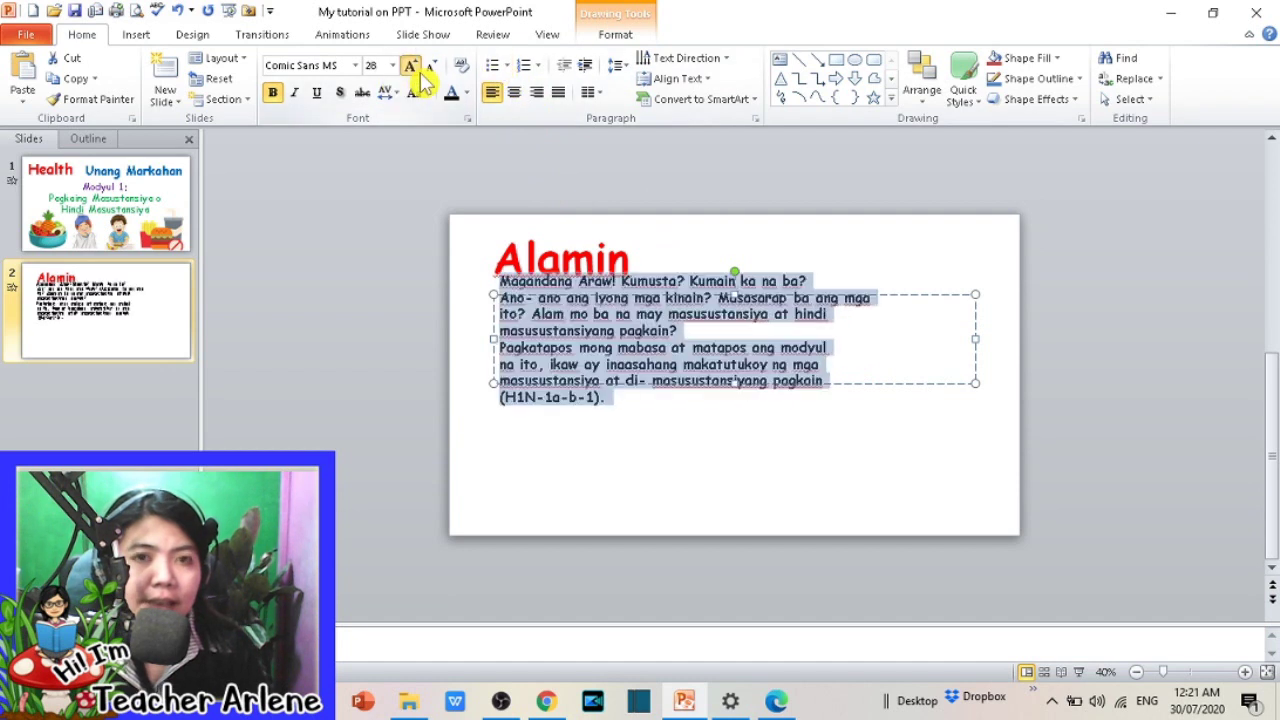
{"action": "left_click", "coordinate": [411, 66]}
{"action": "left_click_drag", "start_coordinate": [935, 295], "coordinate": [914, 340]}
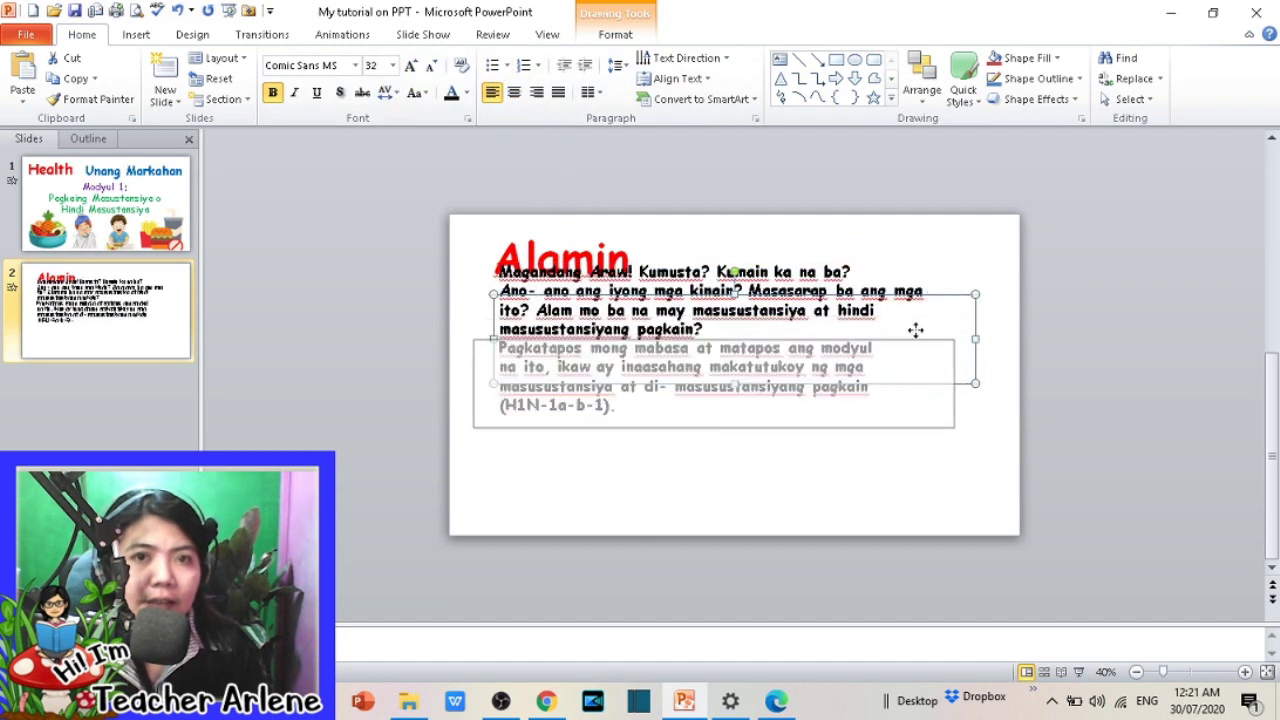
{"action": "left_click", "coordinate": [411, 70]}
{"action": "left_click", "coordinate": [411, 70]}
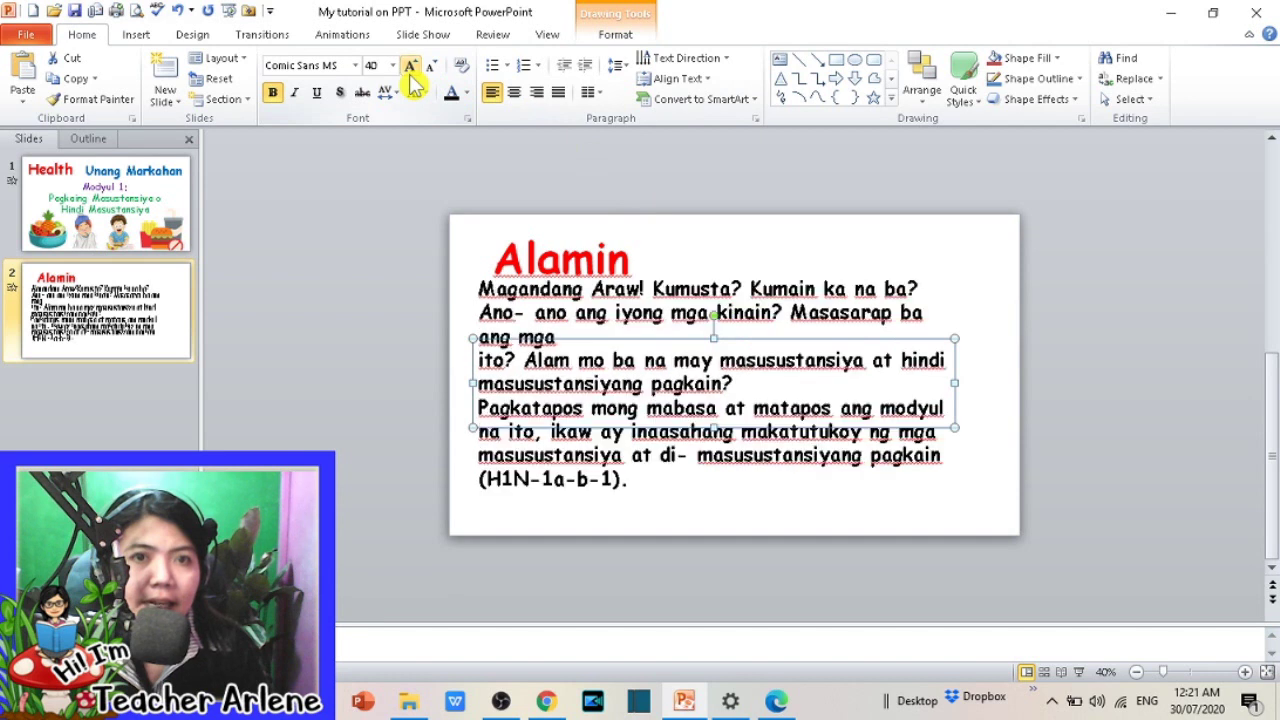
{"action": "left_click", "coordinate": [963, 391]}
Step: Widen the box and join the stray line breaks before 'ito?' and 'masusustansiyang'
{"action": "left_click", "coordinate": [937, 388]}
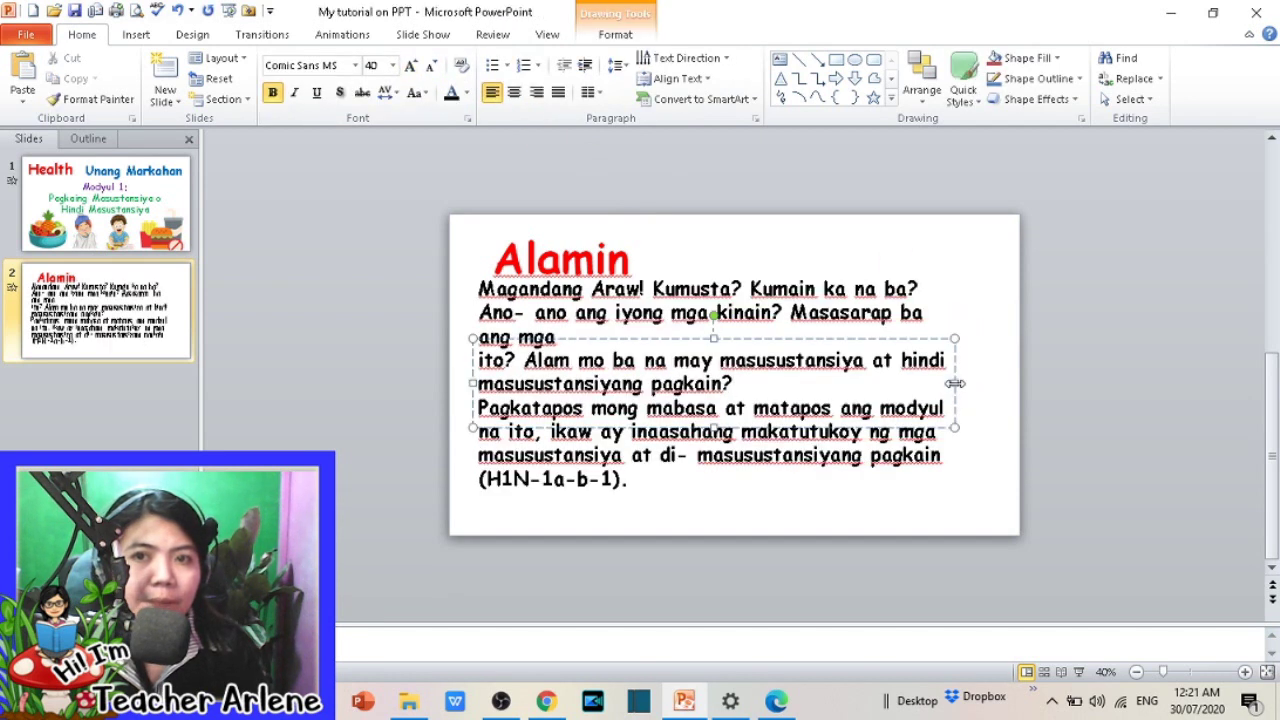
{"action": "mouse_move", "coordinate": [955, 383]}
{"action": "left_mouse_down"}
{"action": "mouse_move", "coordinate": [1025, 383]}
{"action": "mouse_move", "coordinate": [990, 383]}
{"action": "left_mouse_up"}
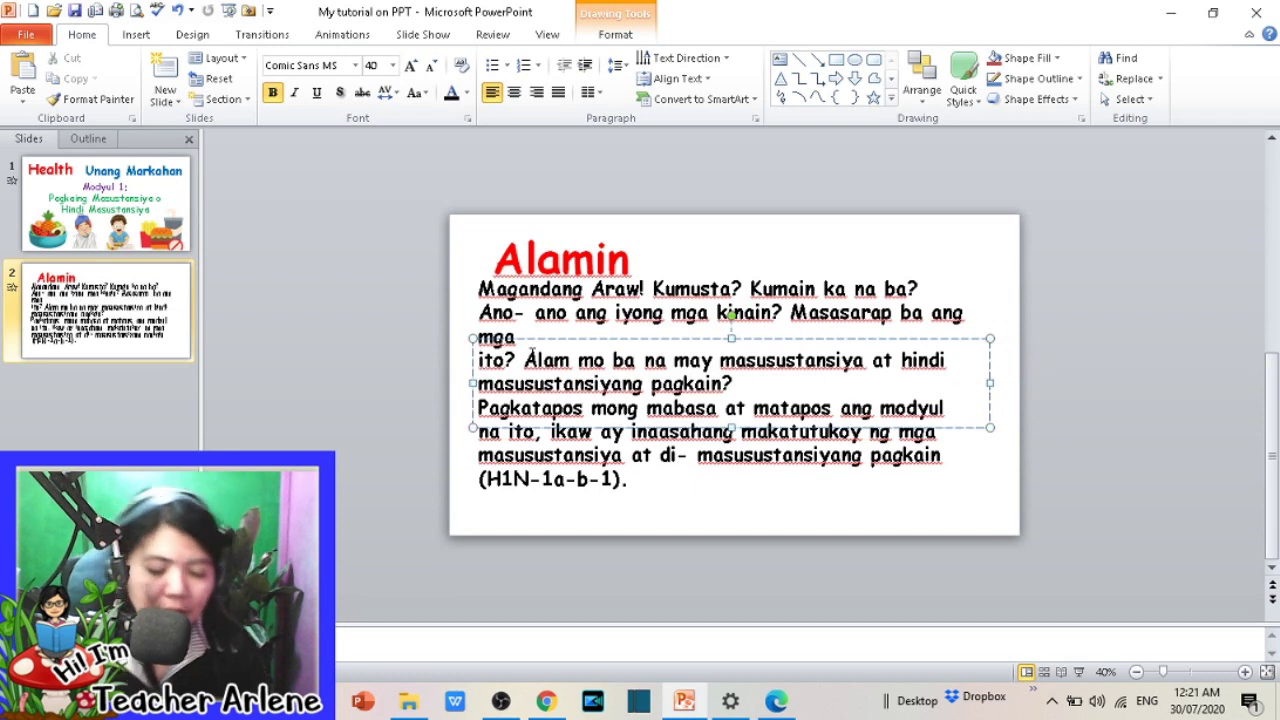
{"action": "key", "text": "BackSpace"}
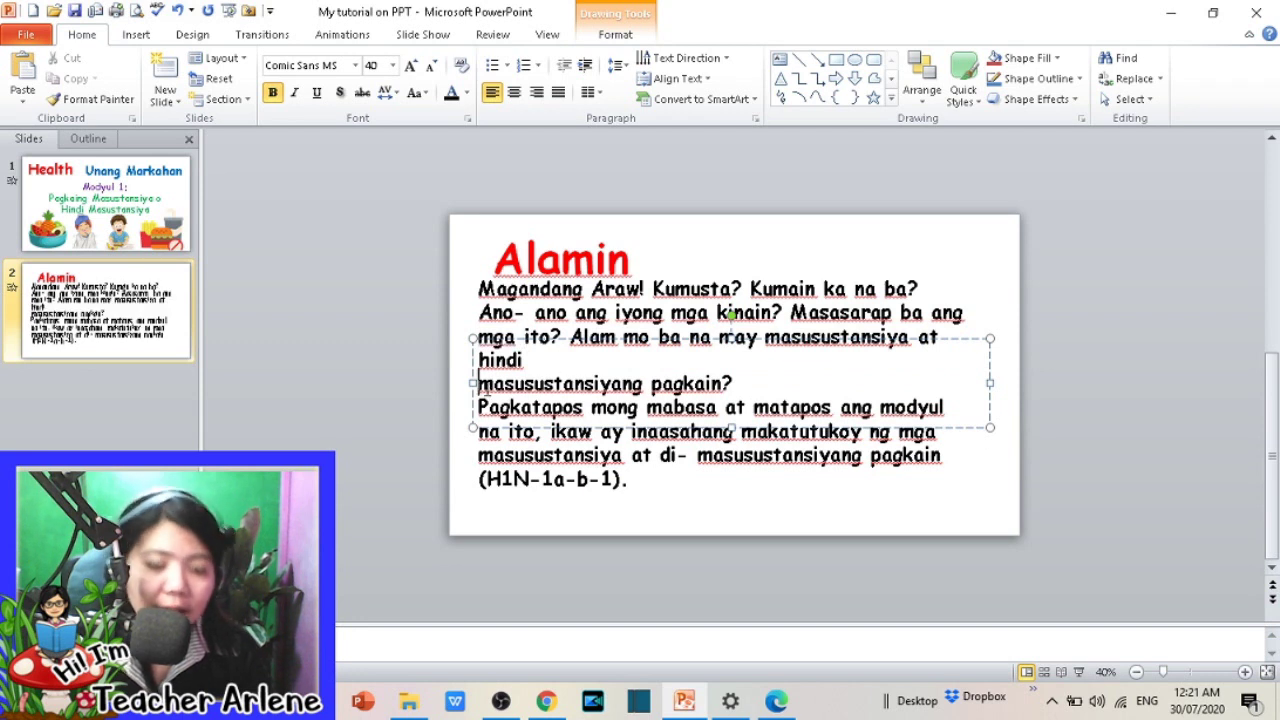
{"action": "key", "text": "BackSpace"}
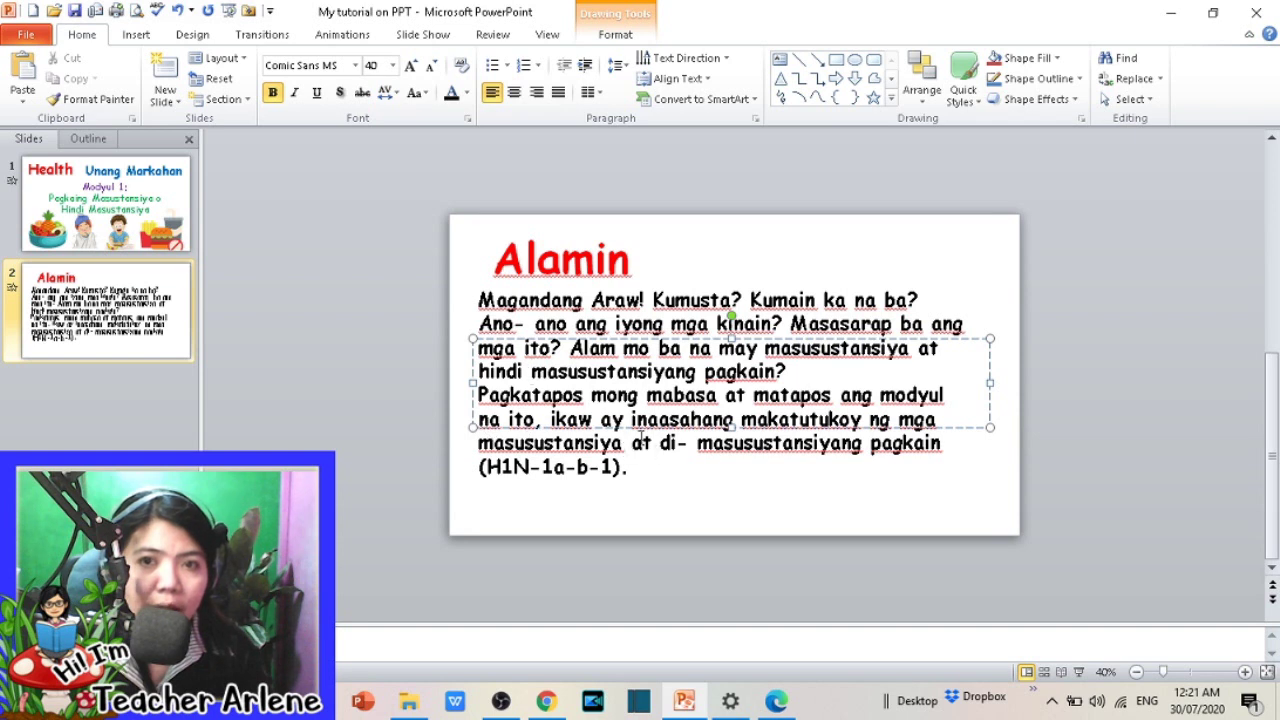
{"action": "left_click_drag", "start_coordinate": [480, 305], "coordinate": [644, 475]}
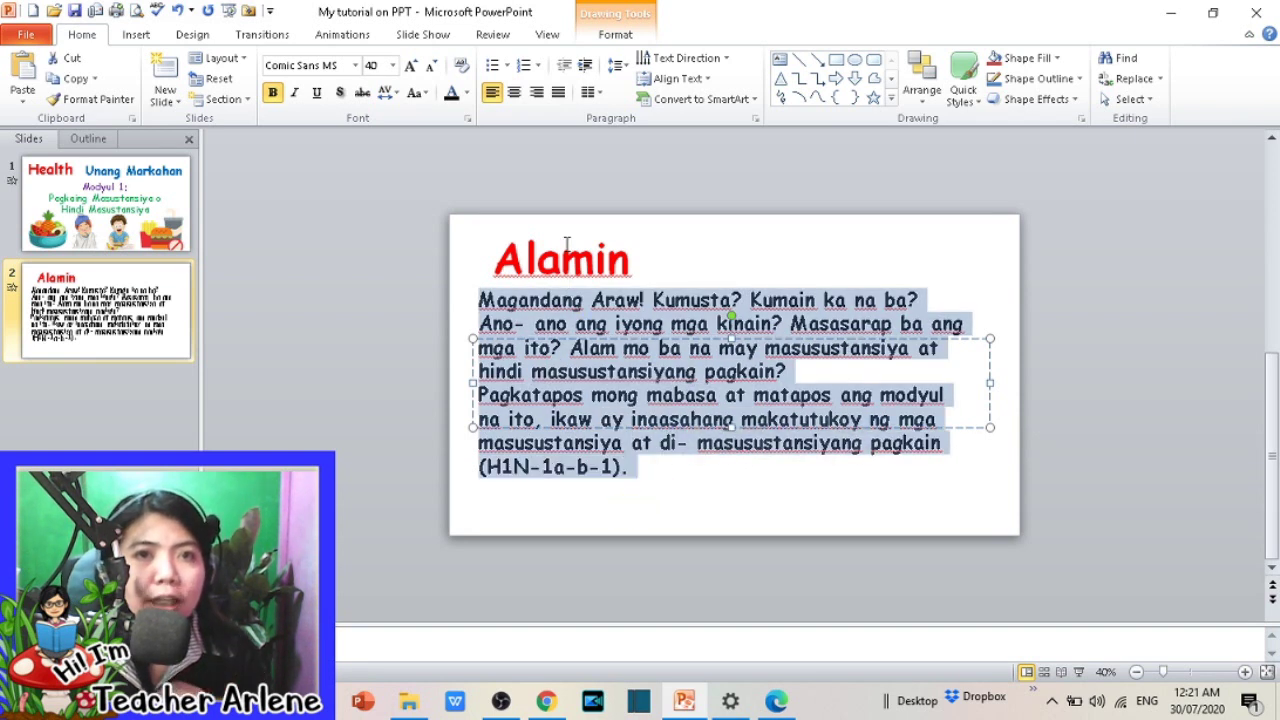
Step: Open the Picture Bullet options in Bullets and Numbering and start importing a picture
{"action": "left_click", "coordinate": [506, 65]}
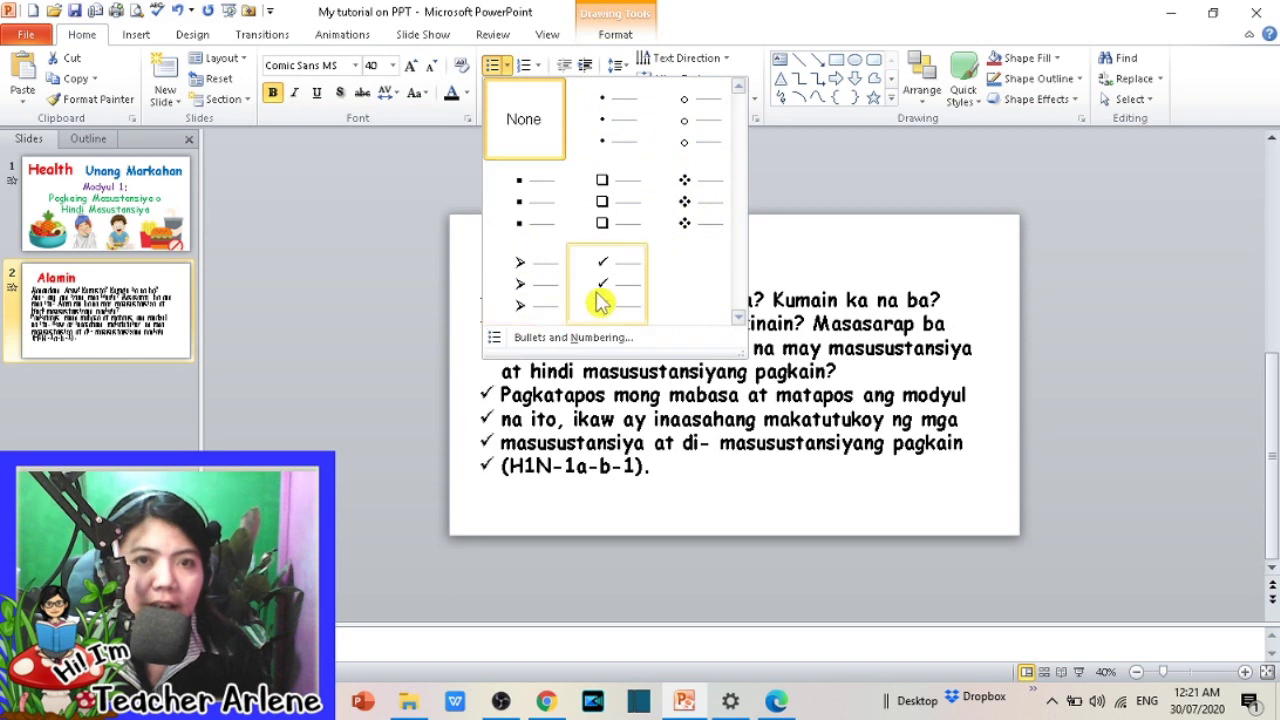
{"action": "left_click", "coordinate": [605, 338]}
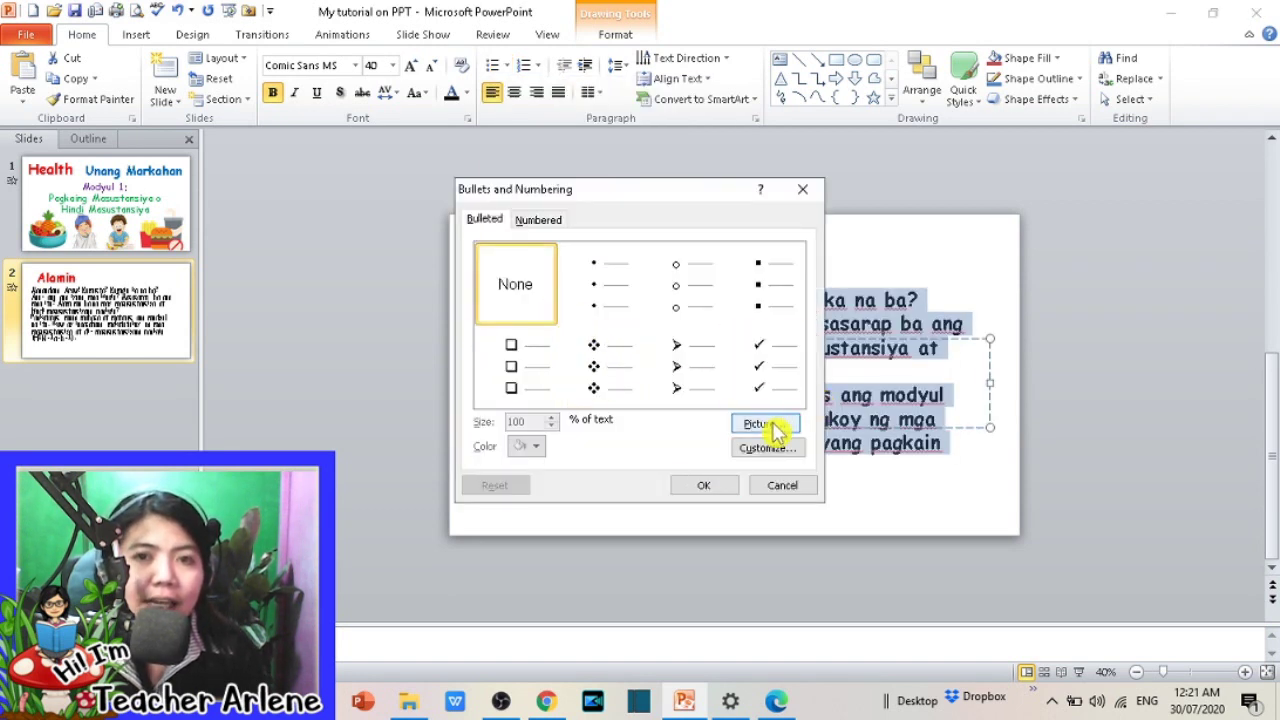
{"action": "left_click", "coordinate": [772, 426]}
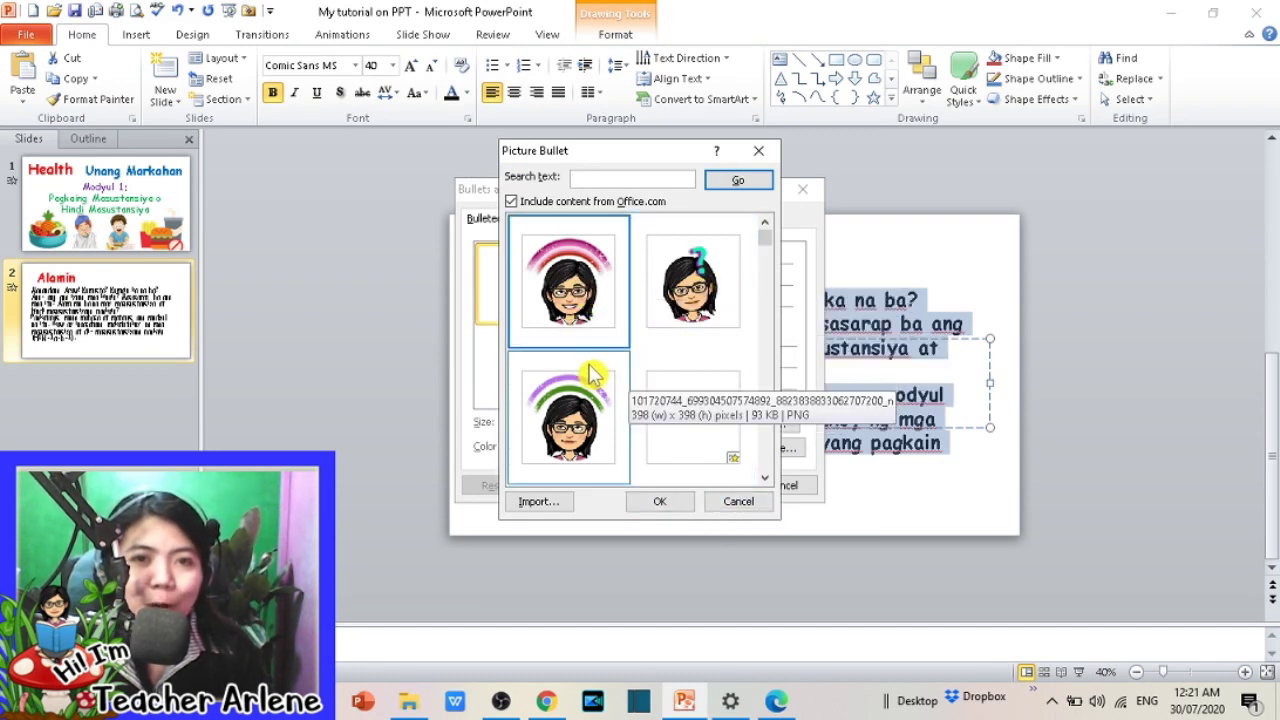
{"action": "left_click", "coordinate": [547, 503]}
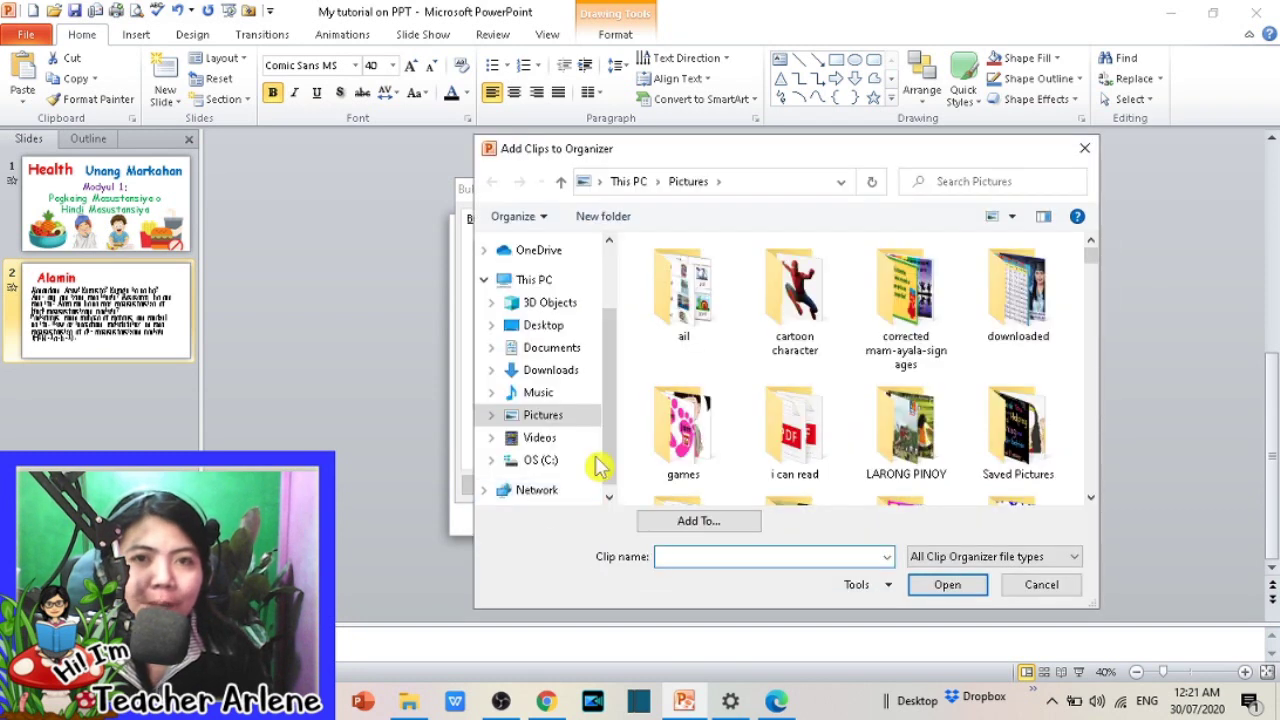
Step: Import the rainbow Bitmoji from Downloads' 'bitmoji ko' folder and pick it as the bullet
{"action": "left_click", "coordinate": [551, 370]}
{"action": "left_click", "coordinate": [999, 184]}
{"action": "type", "text": "bit"}
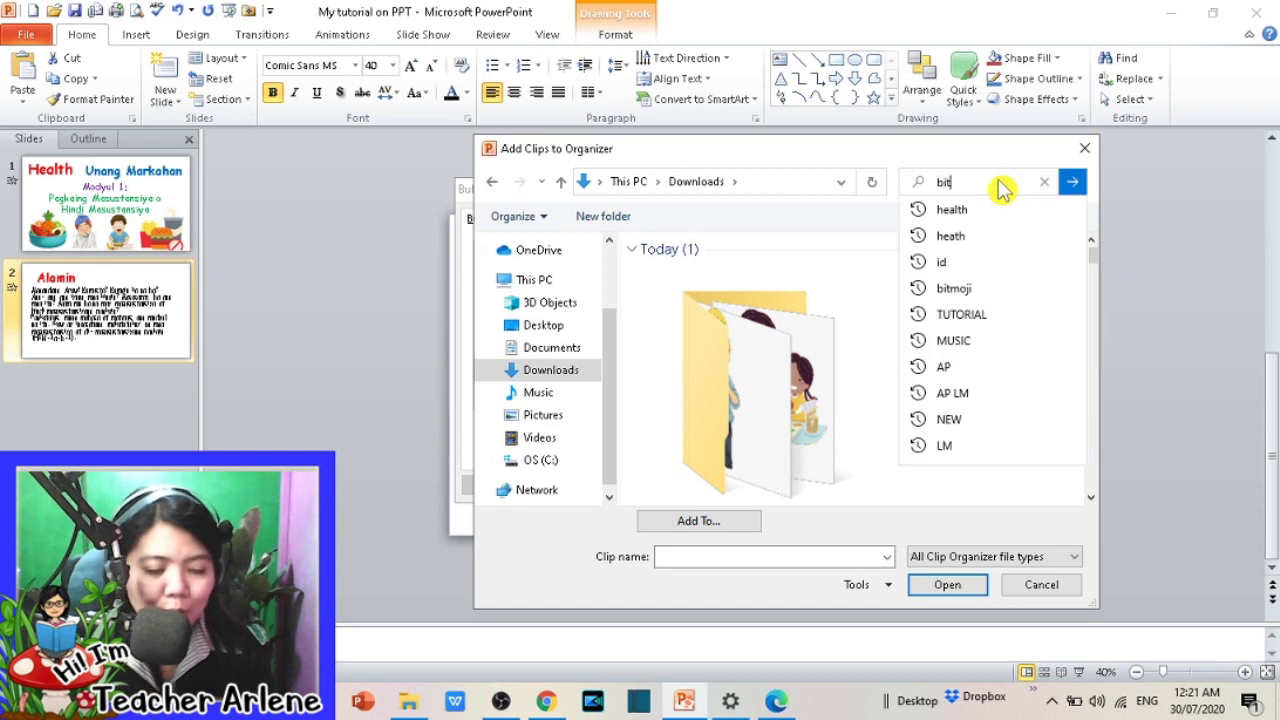
{"action": "type", "text": "moji"}
{"action": "key", "text": "Escape"}
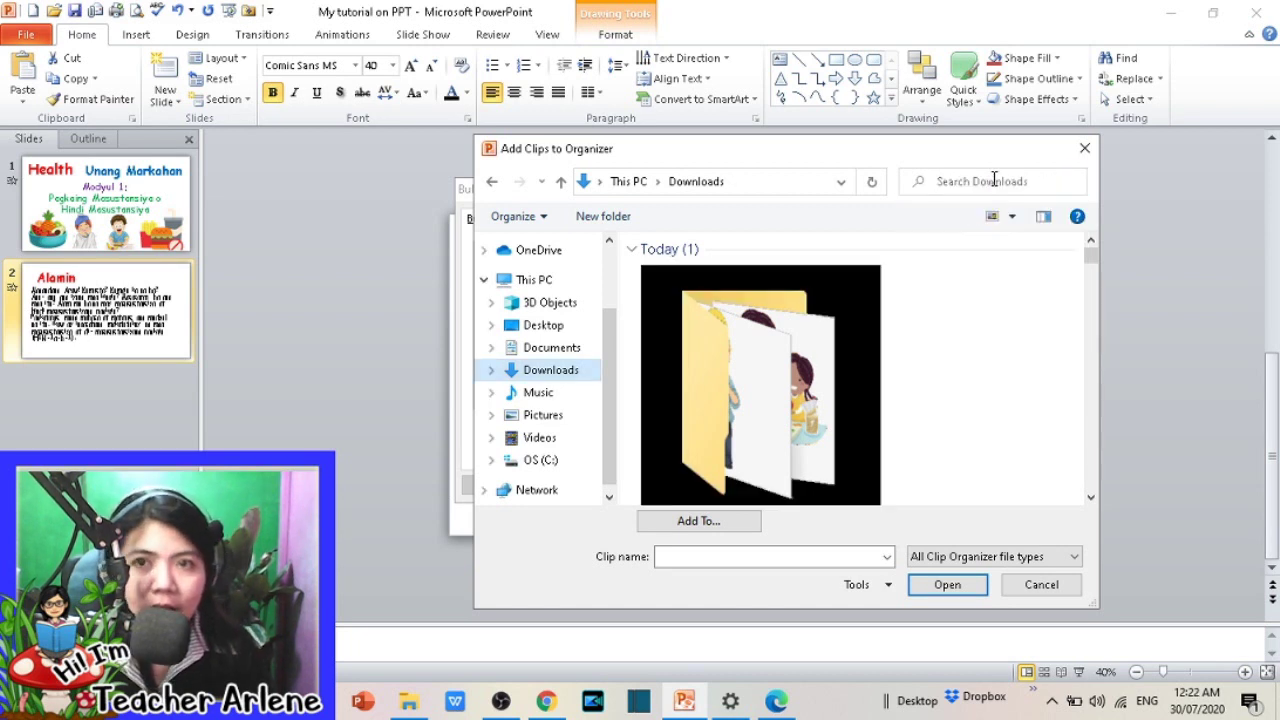
{"action": "type", "text": "b"}
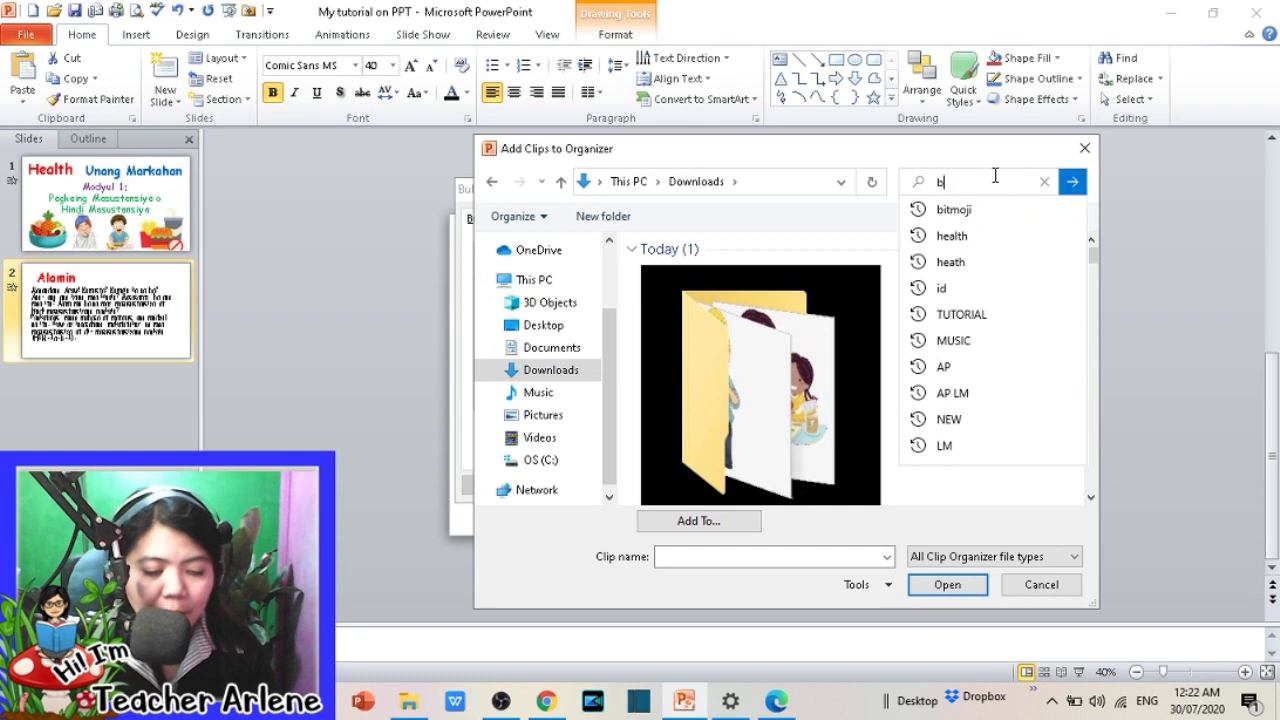
{"action": "type", "text": "itm"}
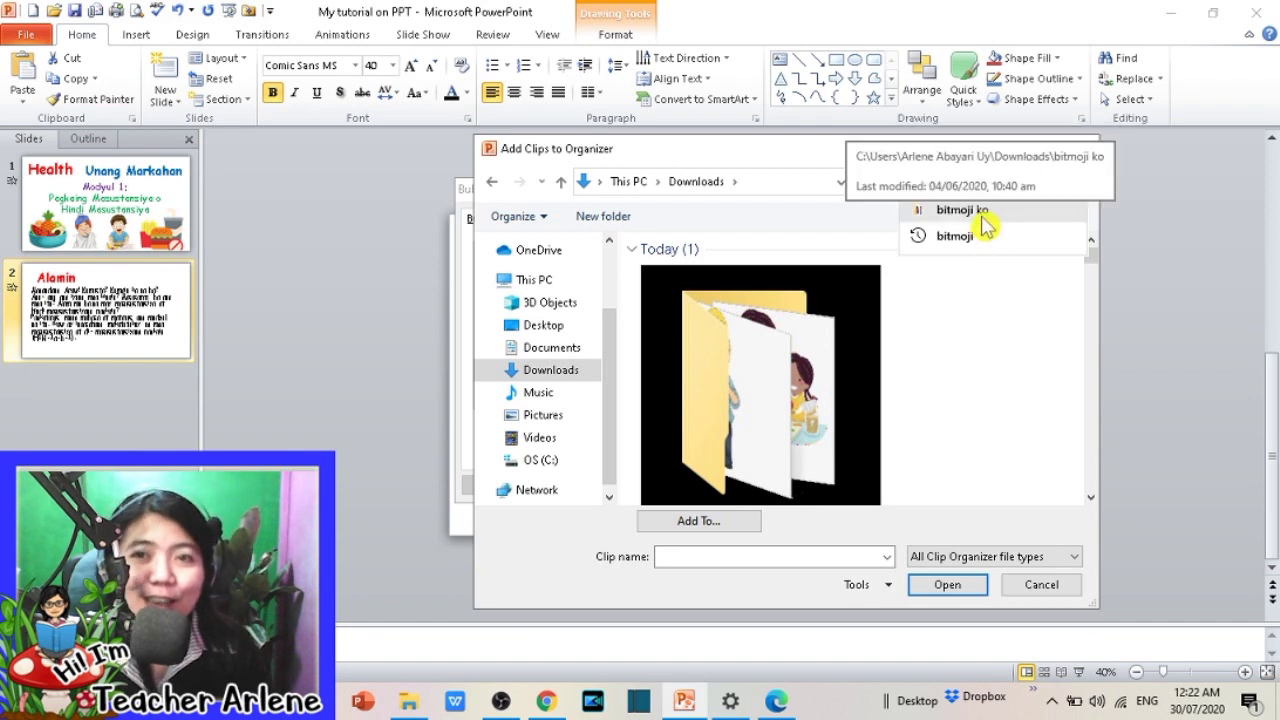
{"action": "left_click", "coordinate": [985, 210]}
{"action": "mouse_move", "coordinate": [1093, 277]}
{"action": "left_mouse_down"}
{"action": "mouse_move", "coordinate": [1091, 489]}
{"action": "mouse_move", "coordinate": [718, 435]}
{"action": "left_mouse_up"}
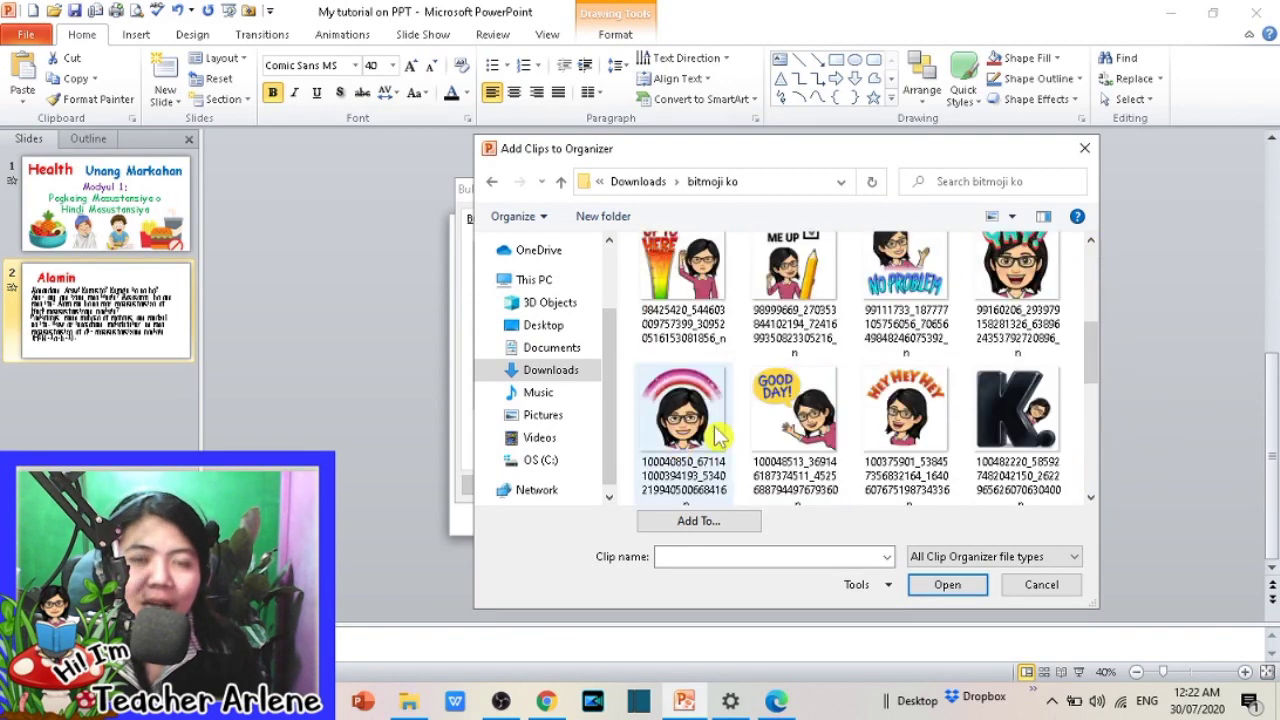
{"action": "left_click", "coordinate": [680, 420]}
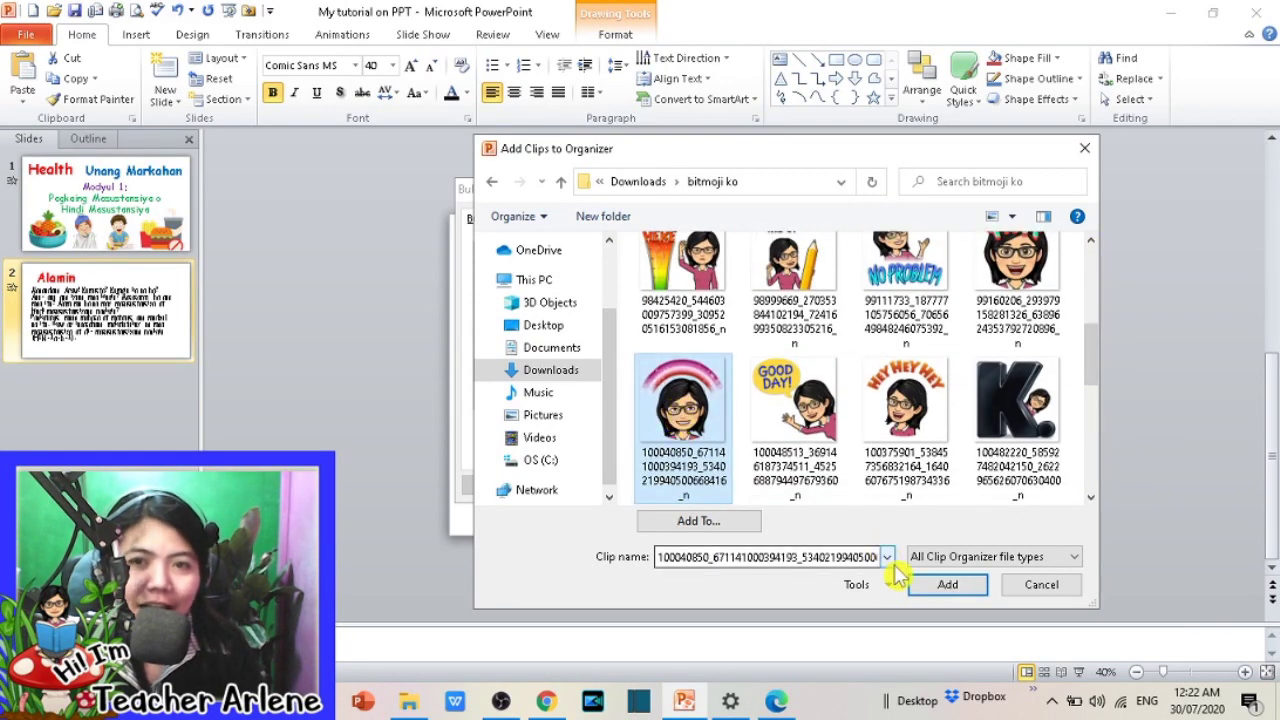
{"action": "left_click", "coordinate": [935, 586]}
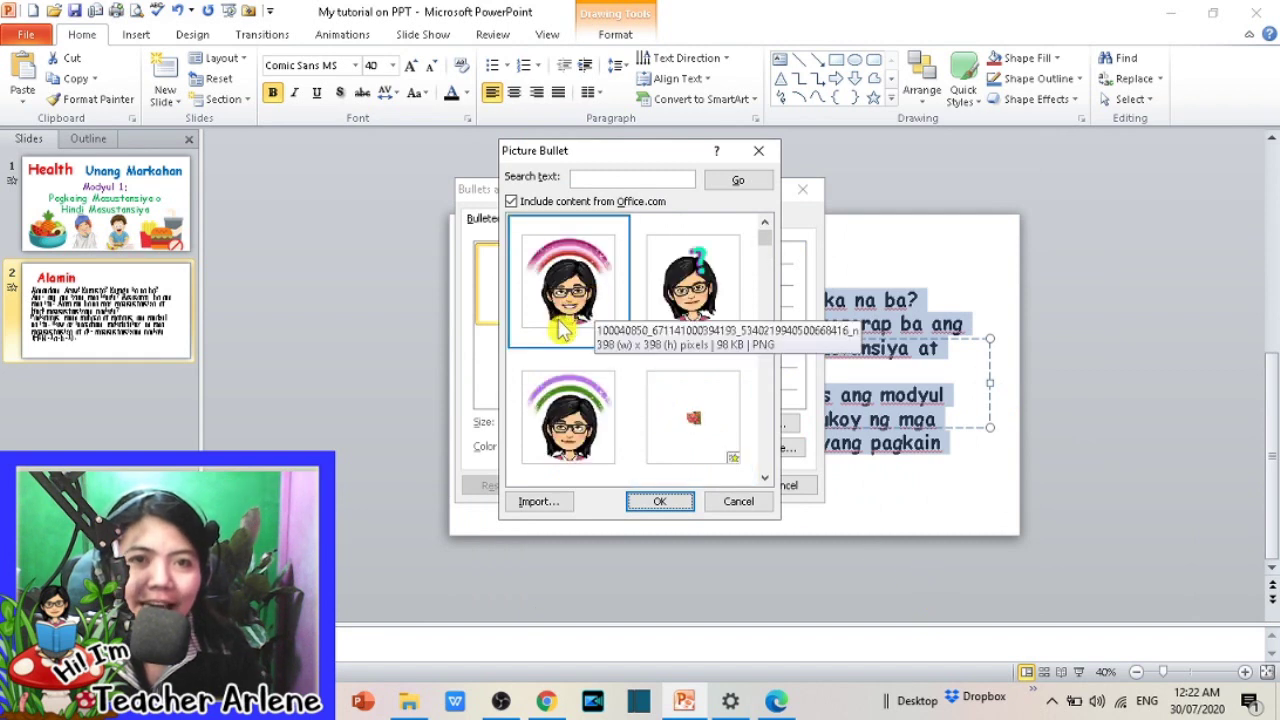
{"action": "left_click", "coordinate": [570, 405]}
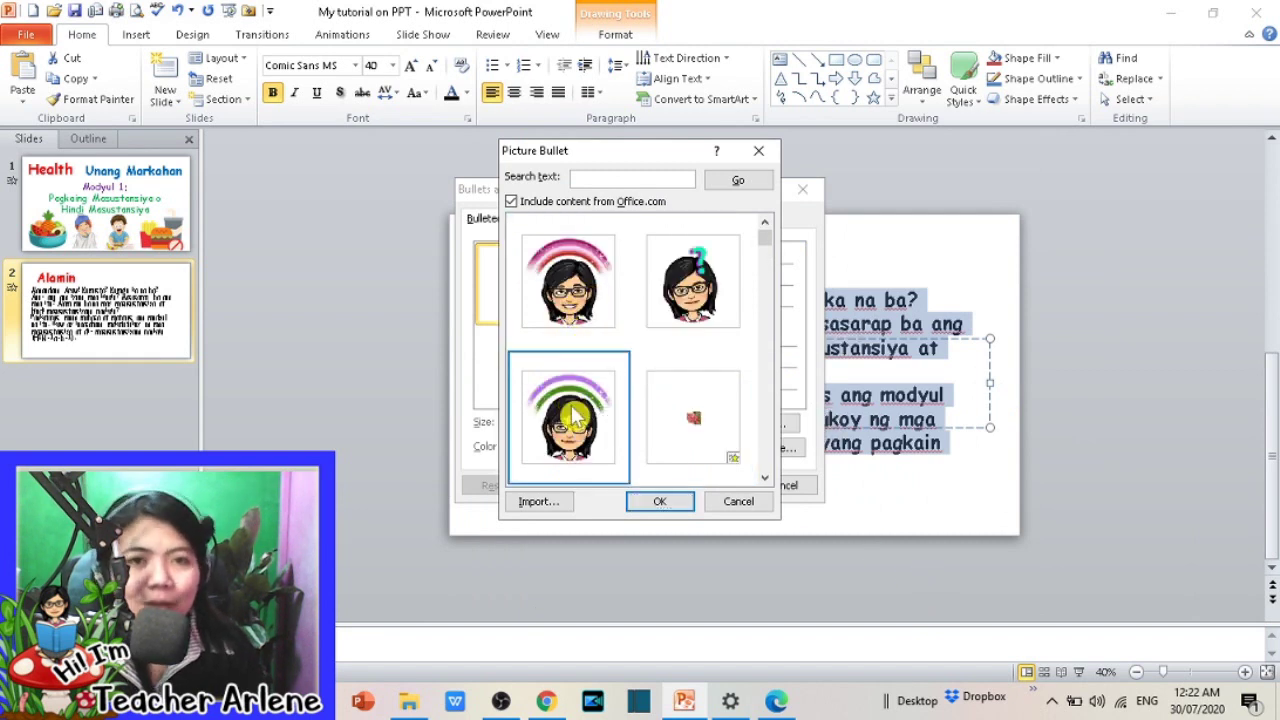
Step: Apply the picture bullets and move the body text below the Alamin title
{"action": "left_click", "coordinate": [662, 505]}
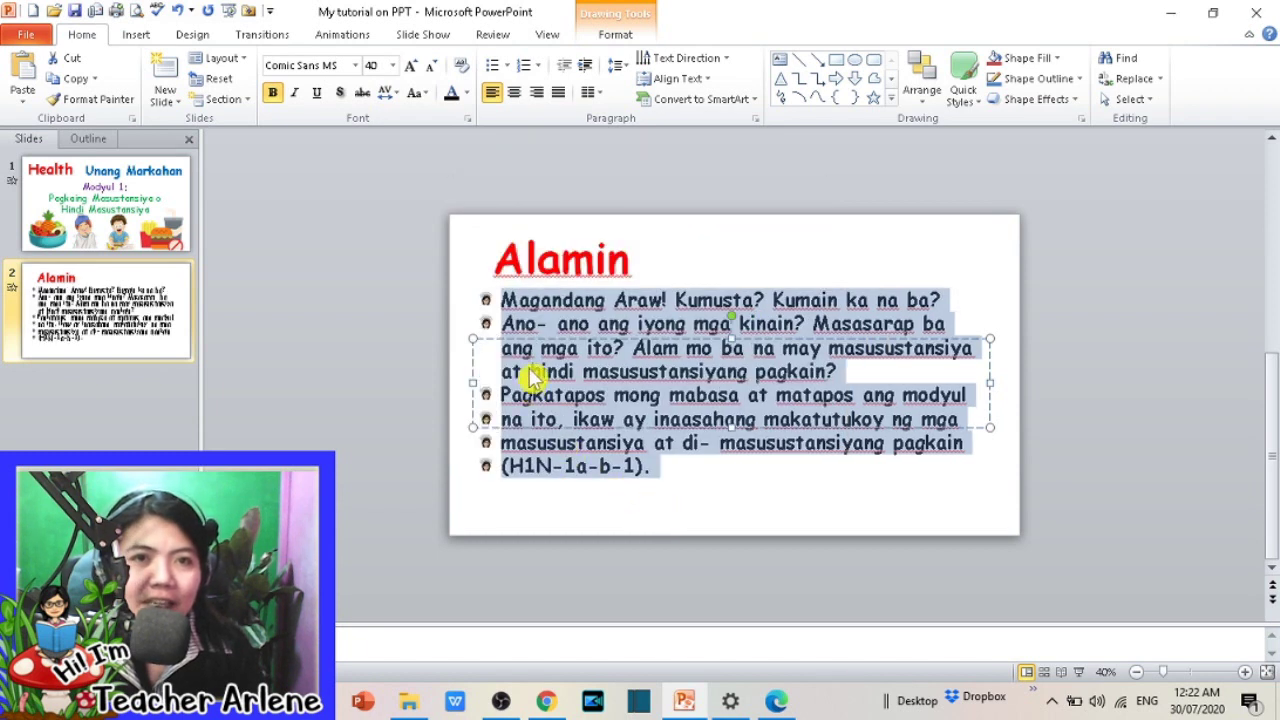
{"action": "left_click_drag", "start_coordinate": [476, 340], "coordinate": [466, 304]}
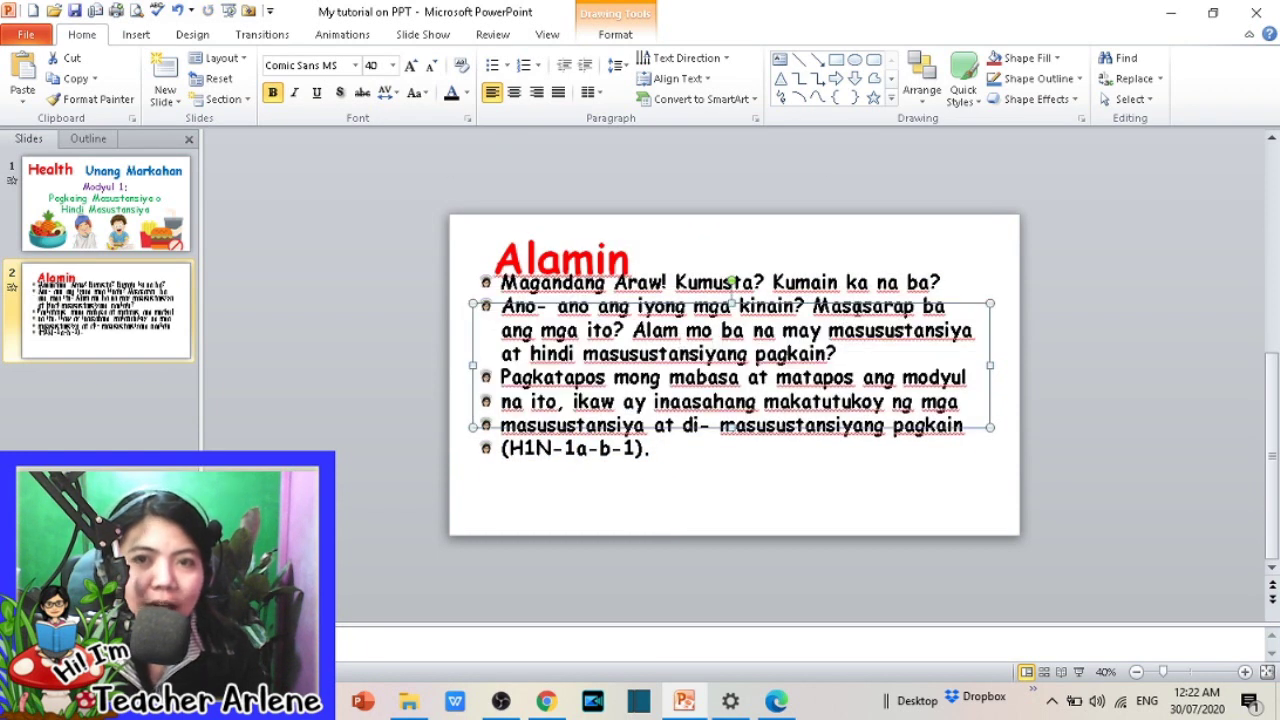
{"action": "left_click_drag", "start_coordinate": [873, 309], "coordinate": [873, 341]}
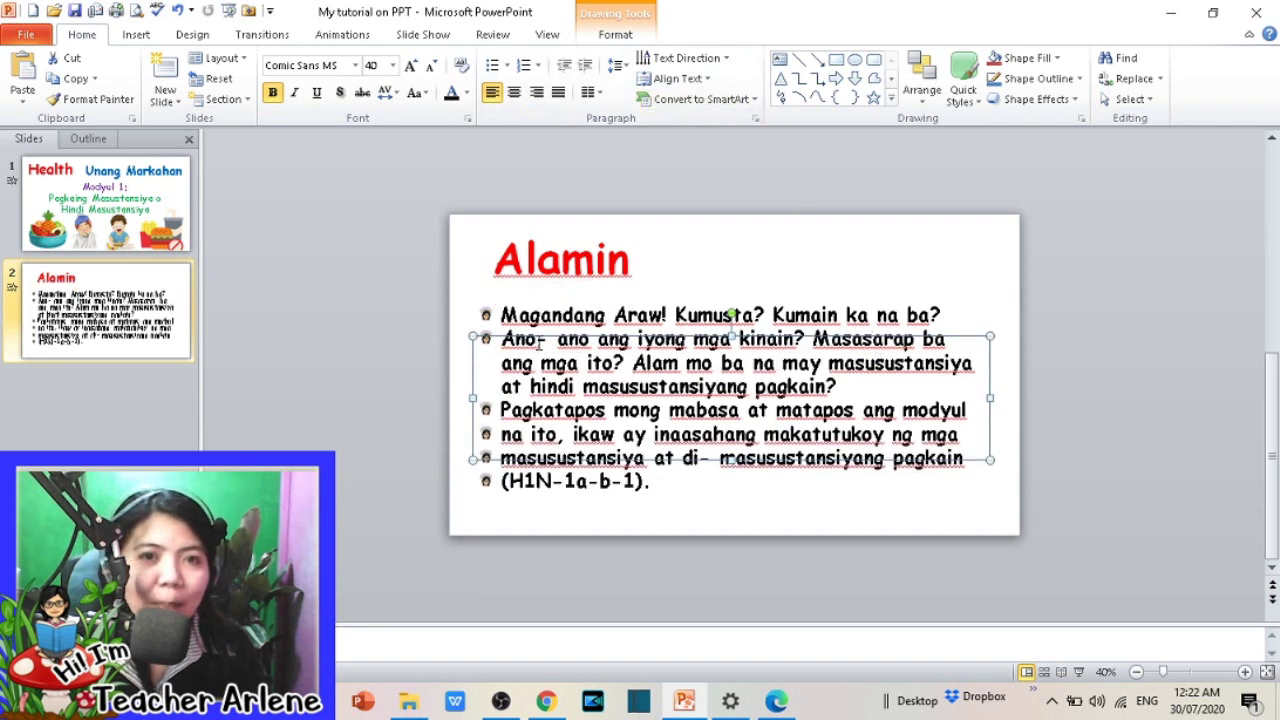
Step: Delete the Pagkatapos paragraph, enlarge the remaining text, then shrink it back to fit
{"action": "mouse_move", "coordinate": [669, 487]}
{"action": "left_mouse_down"}
{"action": "mouse_move", "coordinate": [481, 393]}
{"action": "mouse_move", "coordinate": [477, 421]}
{"action": "left_mouse_up"}
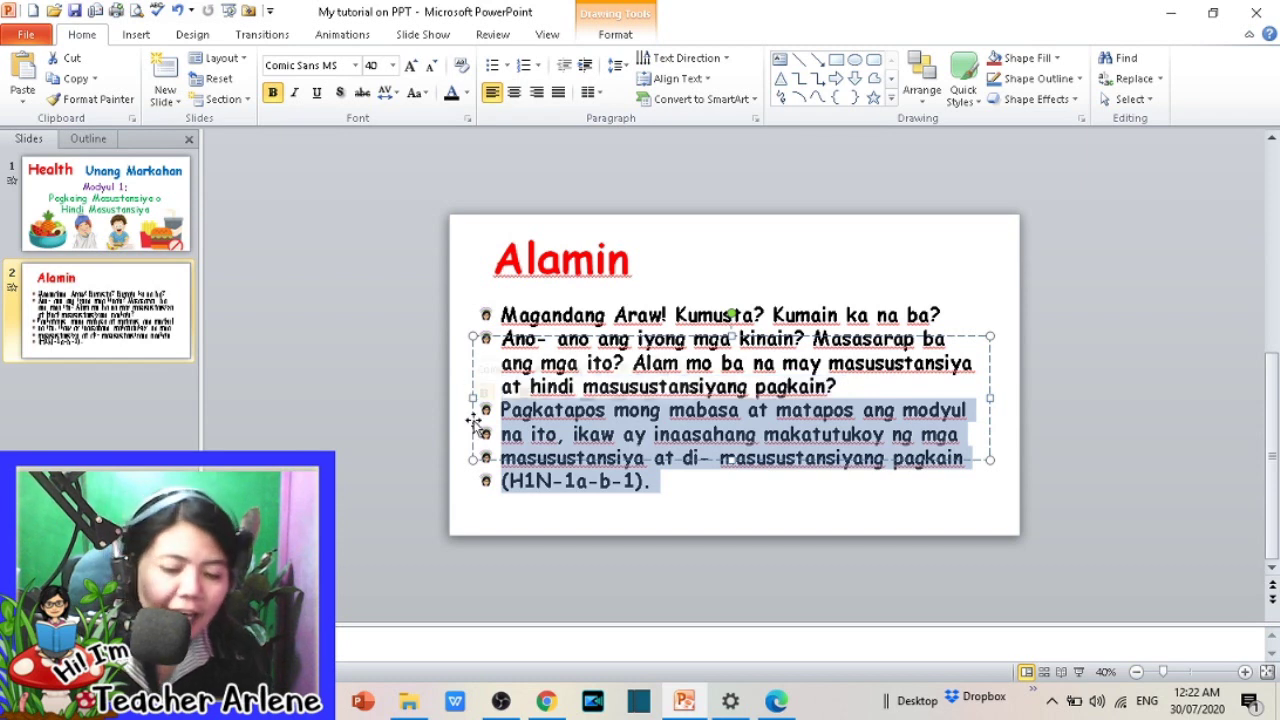
{"action": "key", "text": "Delete"}
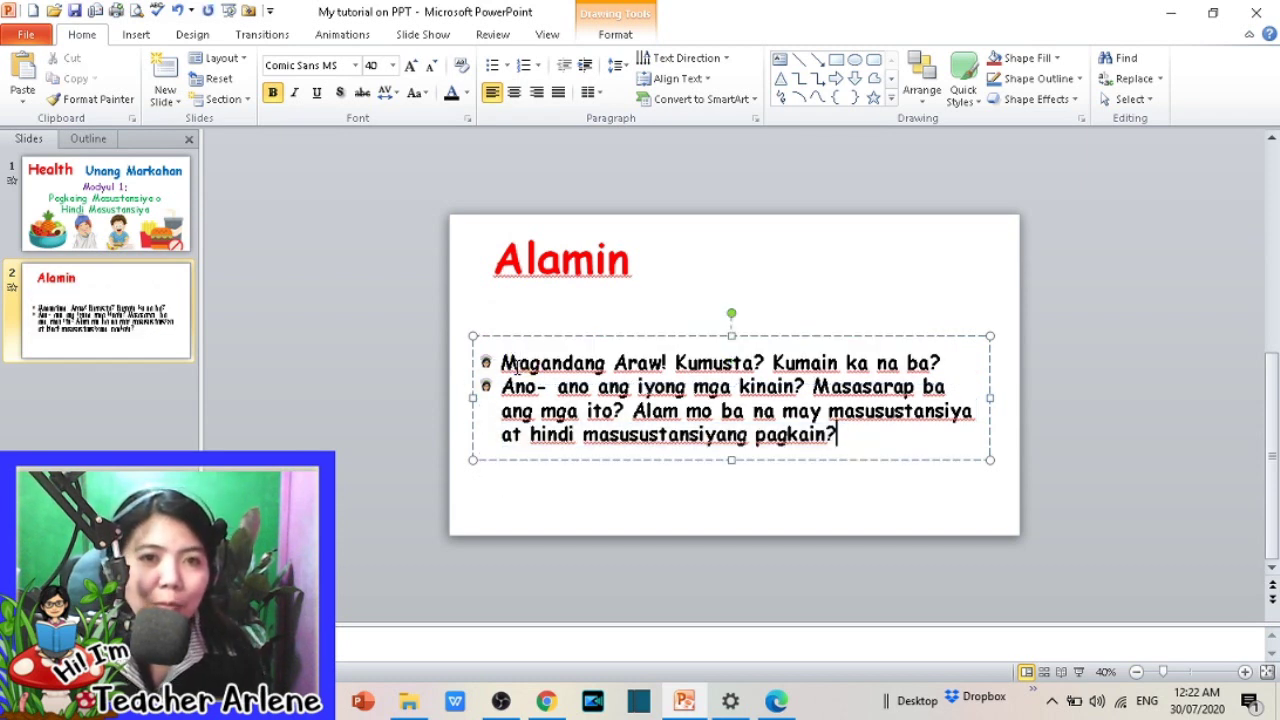
{"action": "key", "text": "ctrl+a"}
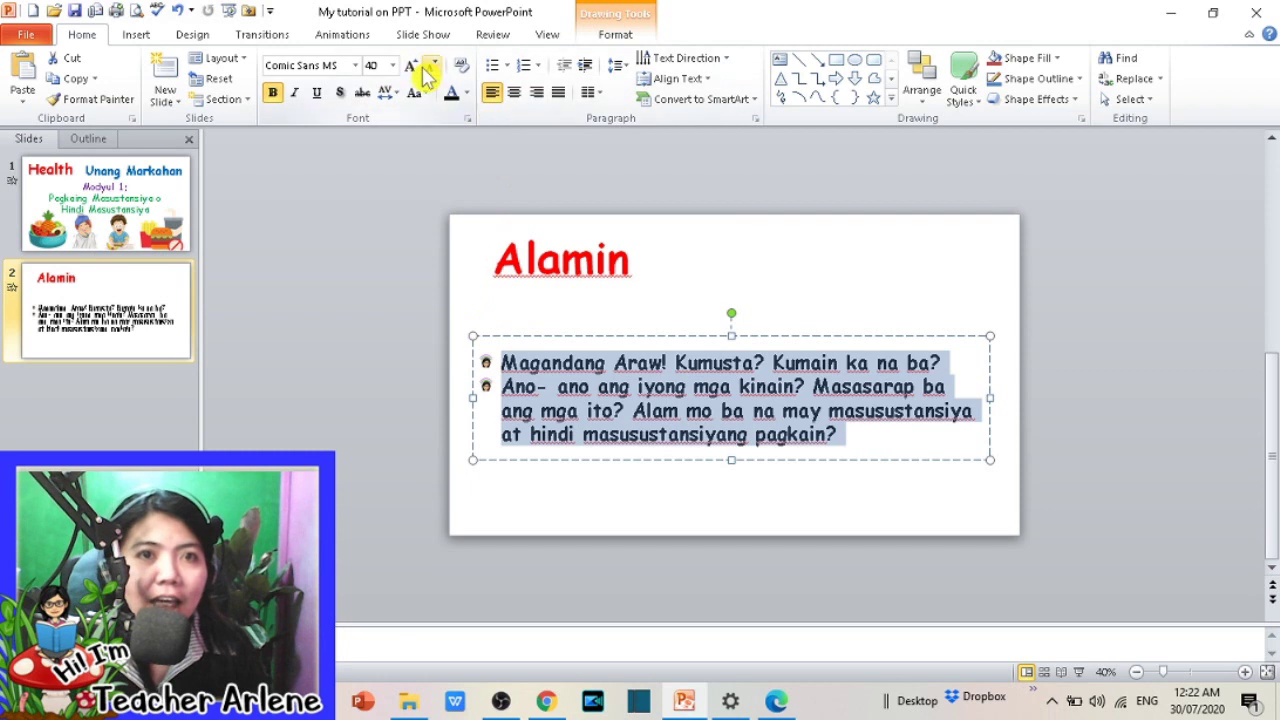
{"action": "left_click", "coordinate": [411, 66]}
{"action": "left_click", "coordinate": [411, 66]}
{"action": "left_click", "coordinate": [411, 66]}
{"action": "left_click", "coordinate": [411, 66]}
{"action": "left_click", "coordinate": [411, 66]}
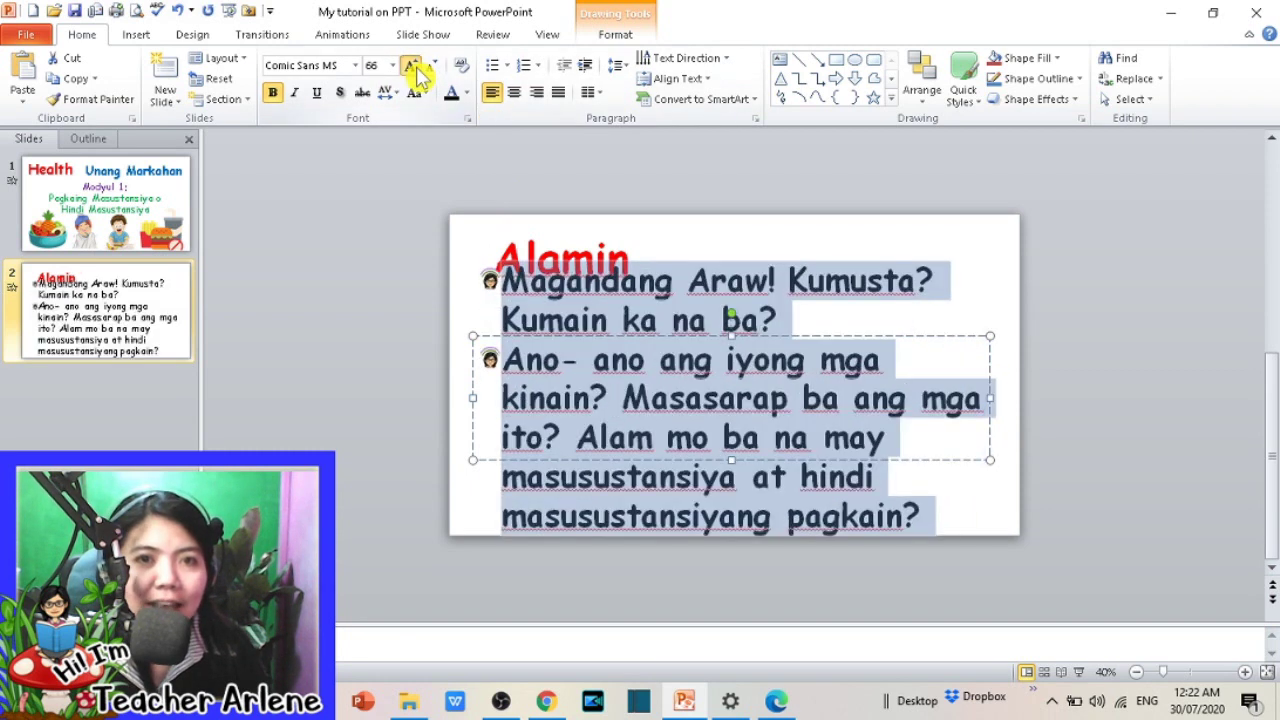
{"action": "left_click", "coordinate": [411, 66]}
{"action": "left_click", "coordinate": [411, 66]}
{"action": "left_click", "coordinate": [411, 66]}
{"action": "left_click", "coordinate": [411, 66]}
{"action": "left_click", "coordinate": [411, 66]}
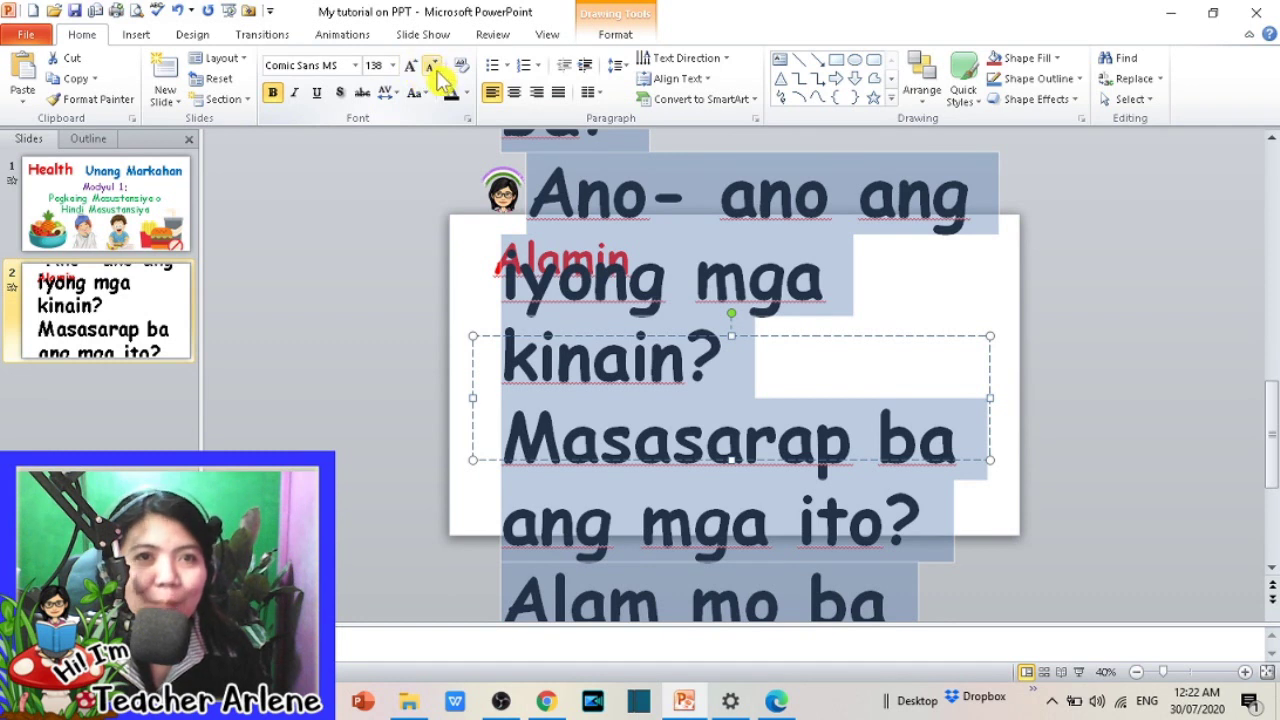
{"action": "left_click", "coordinate": [432, 66]}
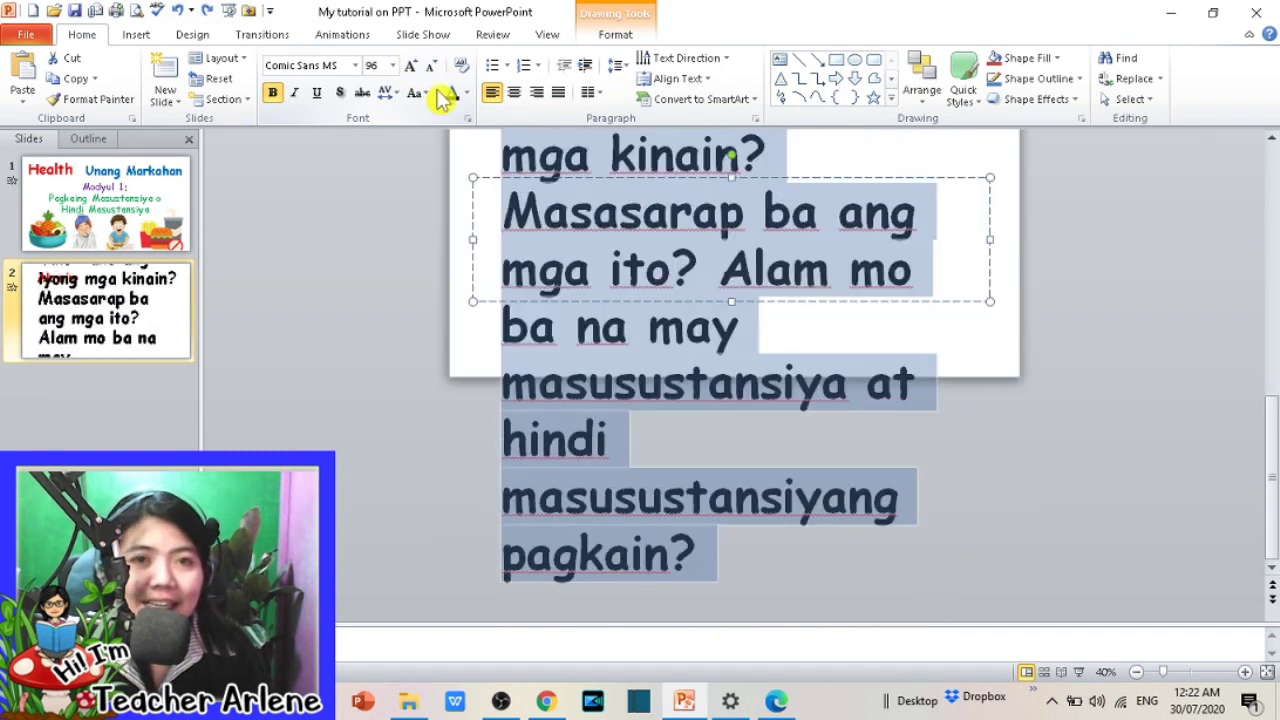
{"action": "key", "text": "ctrl+shift+less"}
{"action": "key", "text": "ctrl+shift+less"}
{"action": "key", "text": "ctrl+shift+less"}
{"action": "key", "text": "ctrl+shift+less"}
{"action": "key", "text": "ctrl+shift+less"}
{"action": "key", "text": "ctrl+shift+less"}
{"action": "key", "text": "ctrl+shift+less"}
{"action": "key", "text": "ctrl+shift+less"}
{"action": "key", "text": "ctrl+shift+less"}
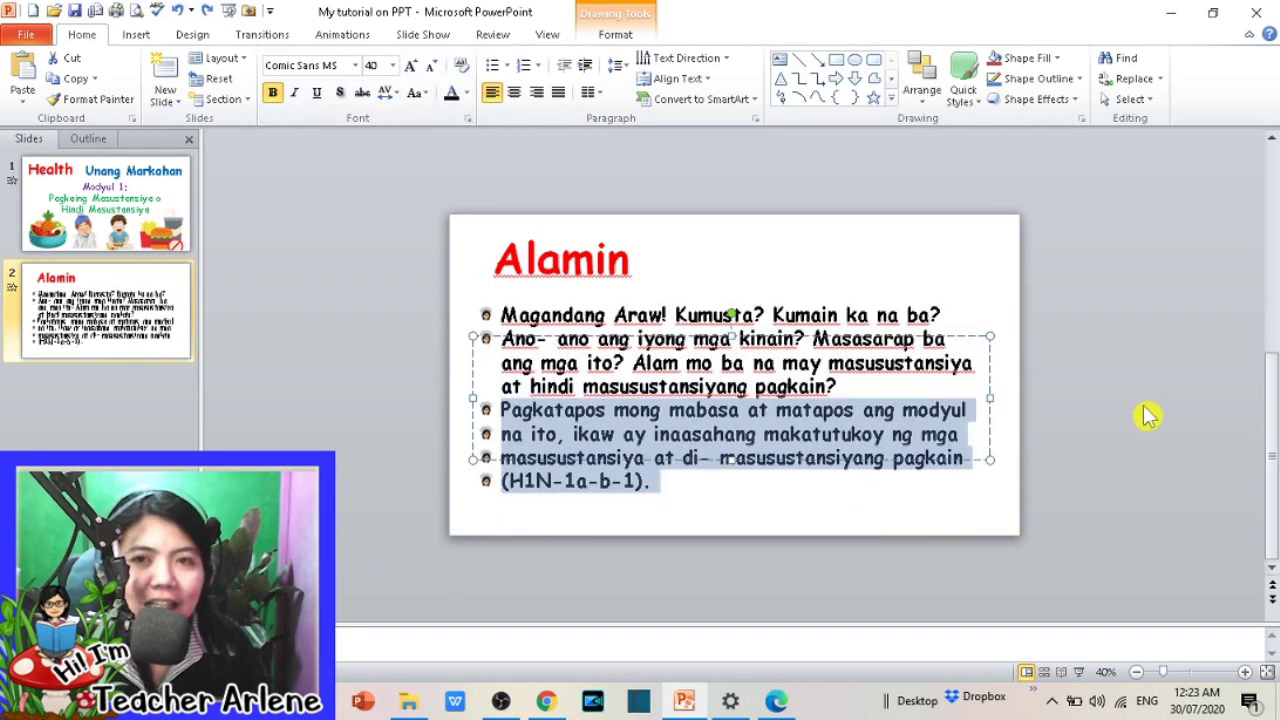
Step: Nudge the body text box left and back right into its final position
{"action": "left_click", "coordinate": [1077, 374]}
{"action": "left_click", "coordinate": [783, 362]}
{"action": "left_click_drag", "start_coordinate": [788, 329], "coordinate": [773, 315]}
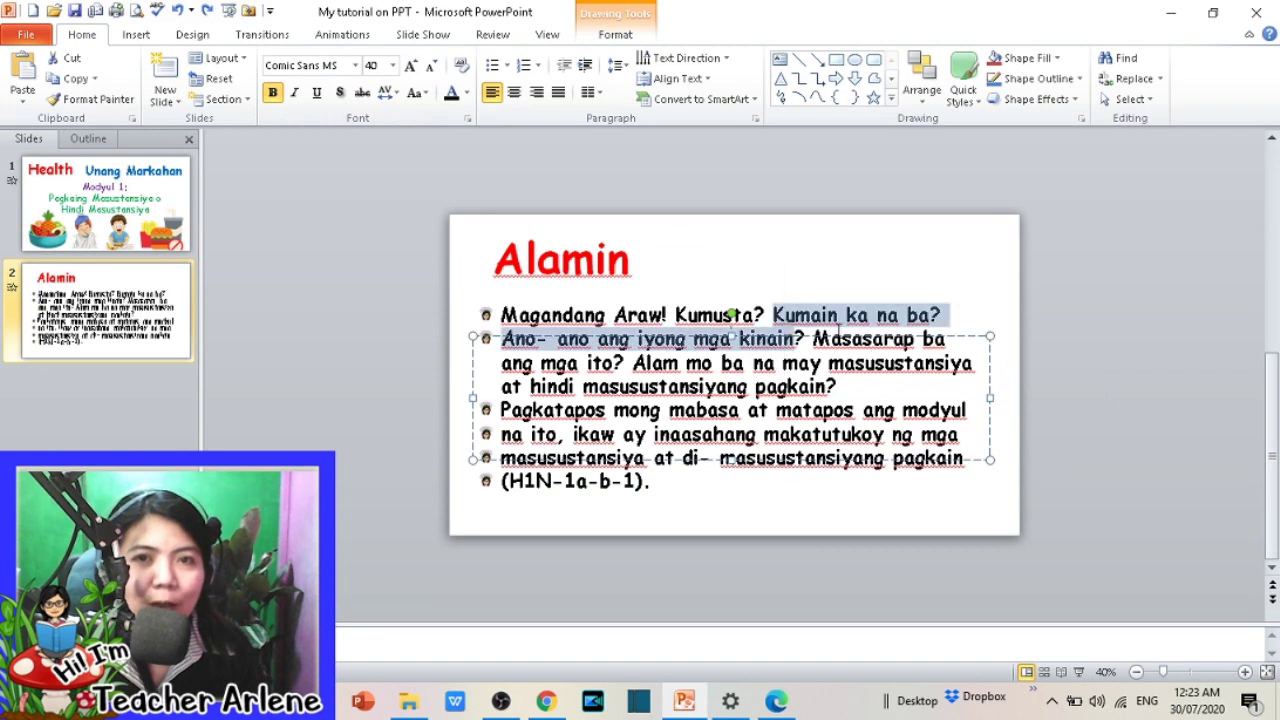
{"action": "left_click_drag", "start_coordinate": [897, 339], "coordinate": [882, 339]}
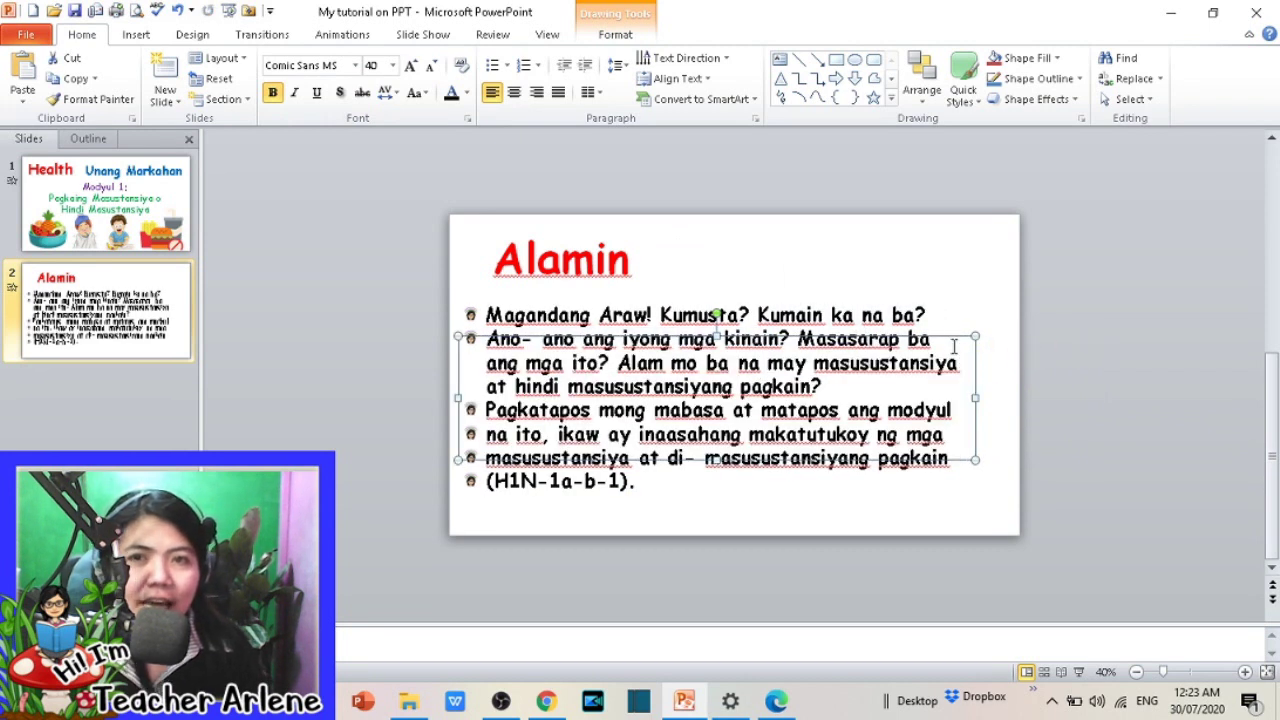
{"action": "left_click_drag", "start_coordinate": [962, 337], "coordinate": [977, 337]}
{"action": "left_click", "coordinate": [1057, 357]}
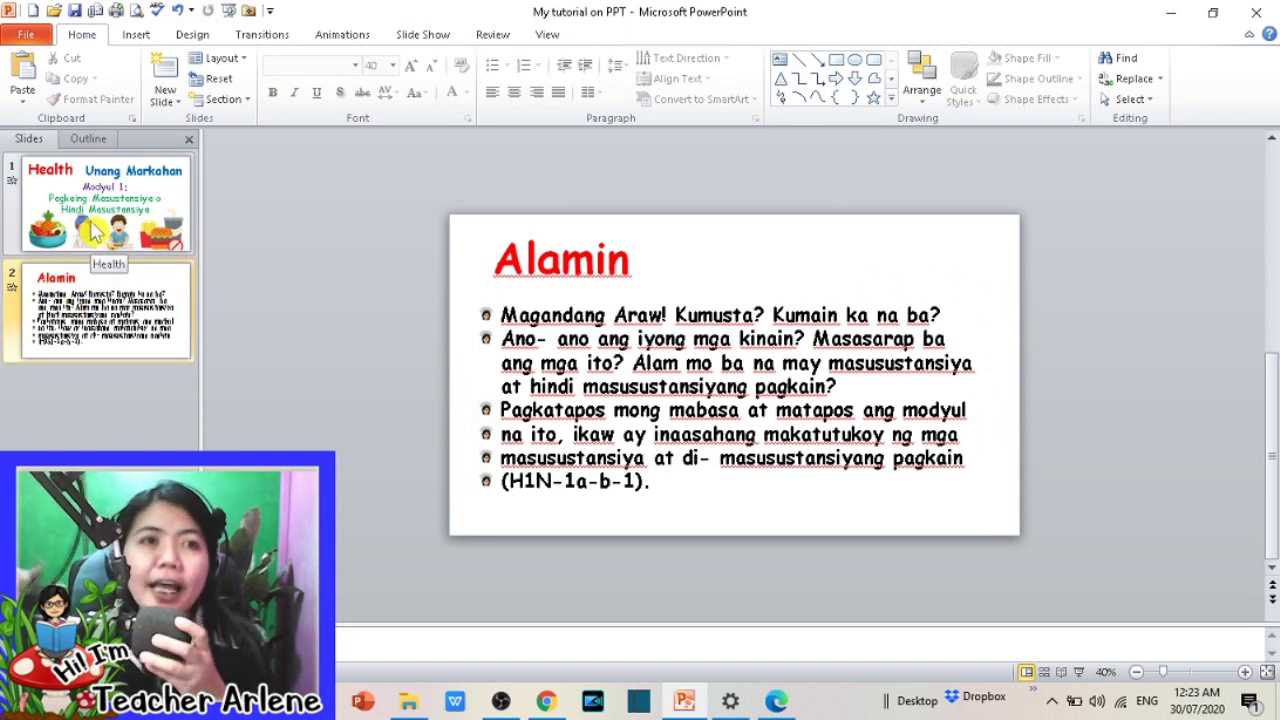
Step: On the title slide, give the Health title a Fade entrance, with the Animation Pane shown
{"action": "left_click", "coordinate": [55, 190]}
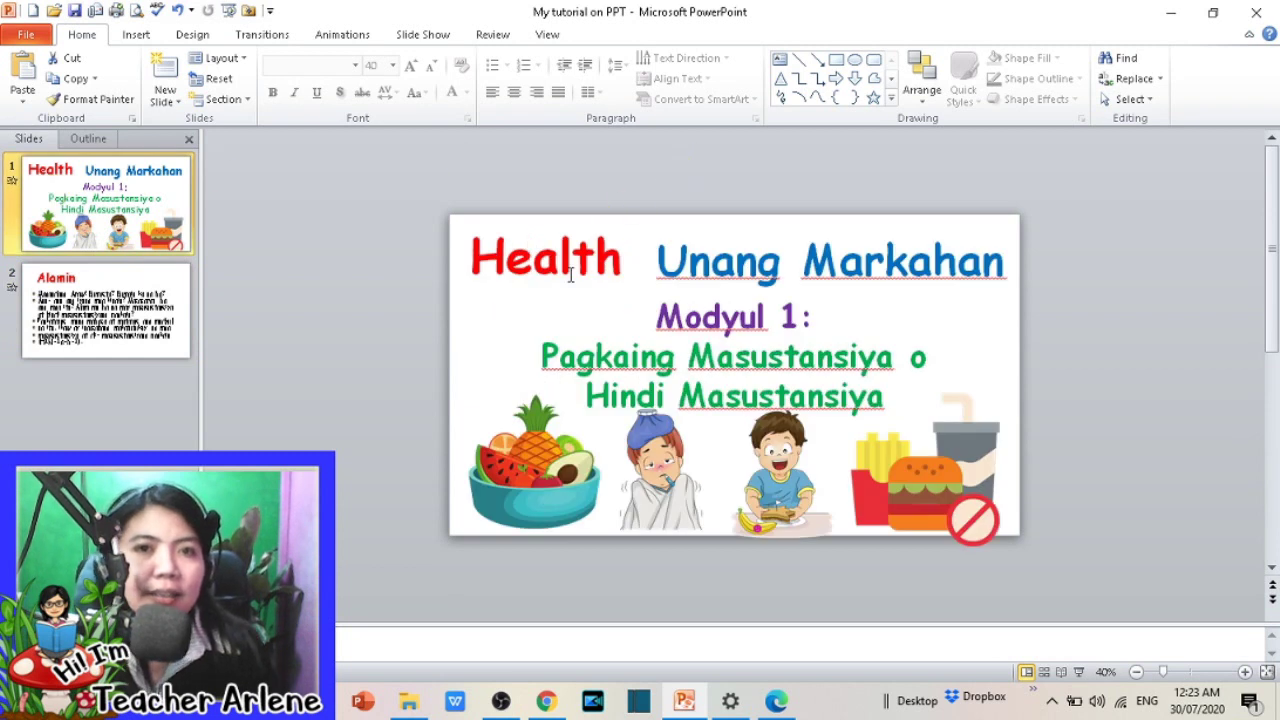
{"action": "left_click", "coordinate": [600, 258]}
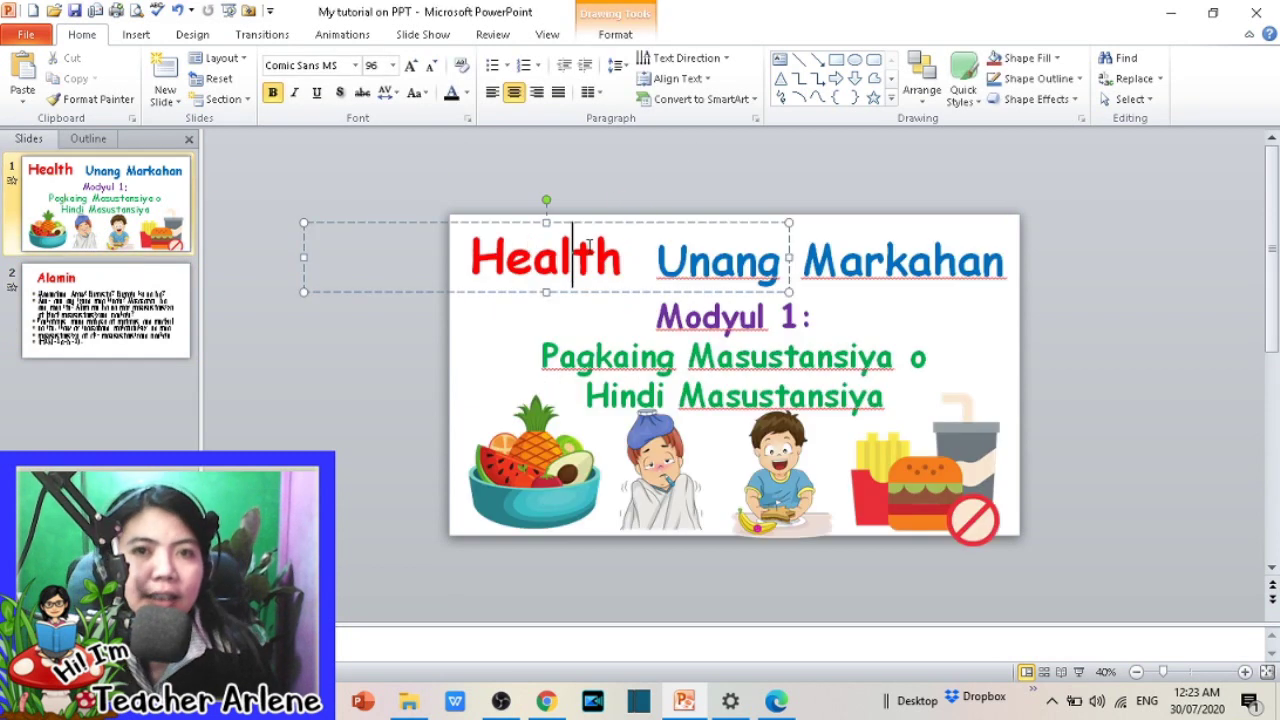
{"action": "left_click", "coordinate": [345, 35]}
{"action": "left_click", "coordinate": [855, 80]}
{"action": "left_click", "coordinate": [940, 58]}
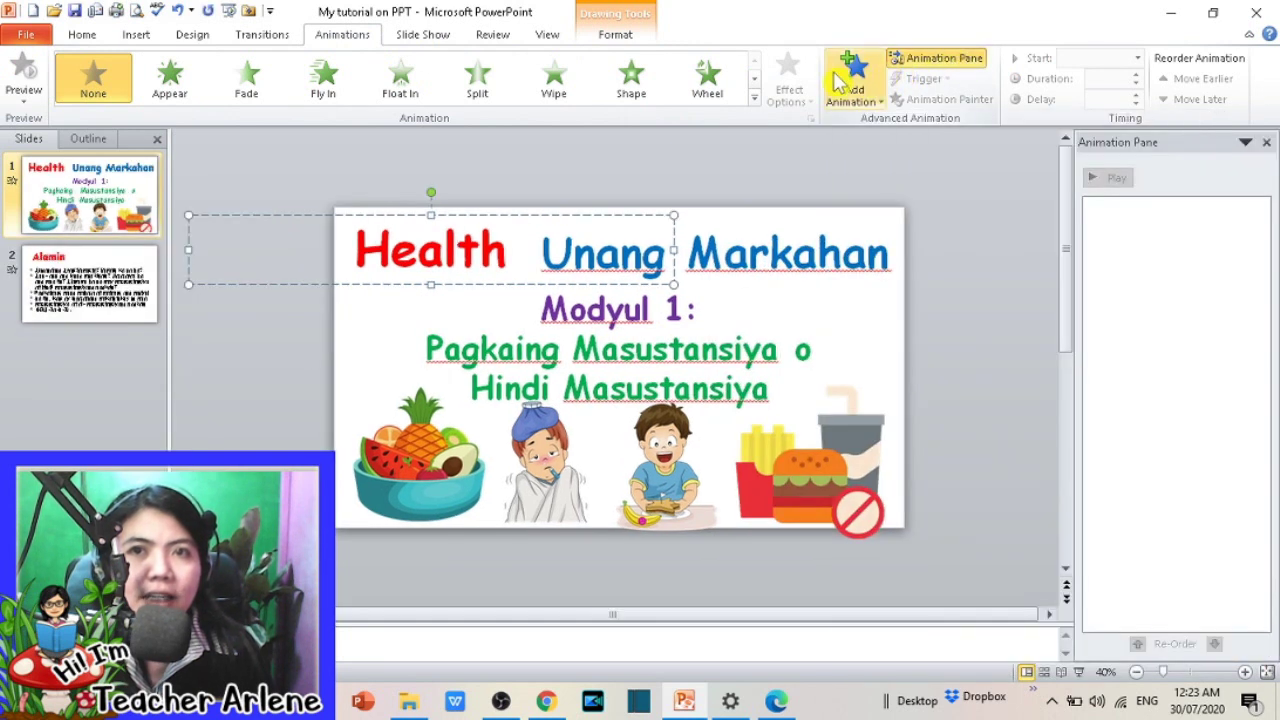
{"action": "left_click", "coordinate": [852, 80]}
{"action": "left_click", "coordinate": [940, 152]}
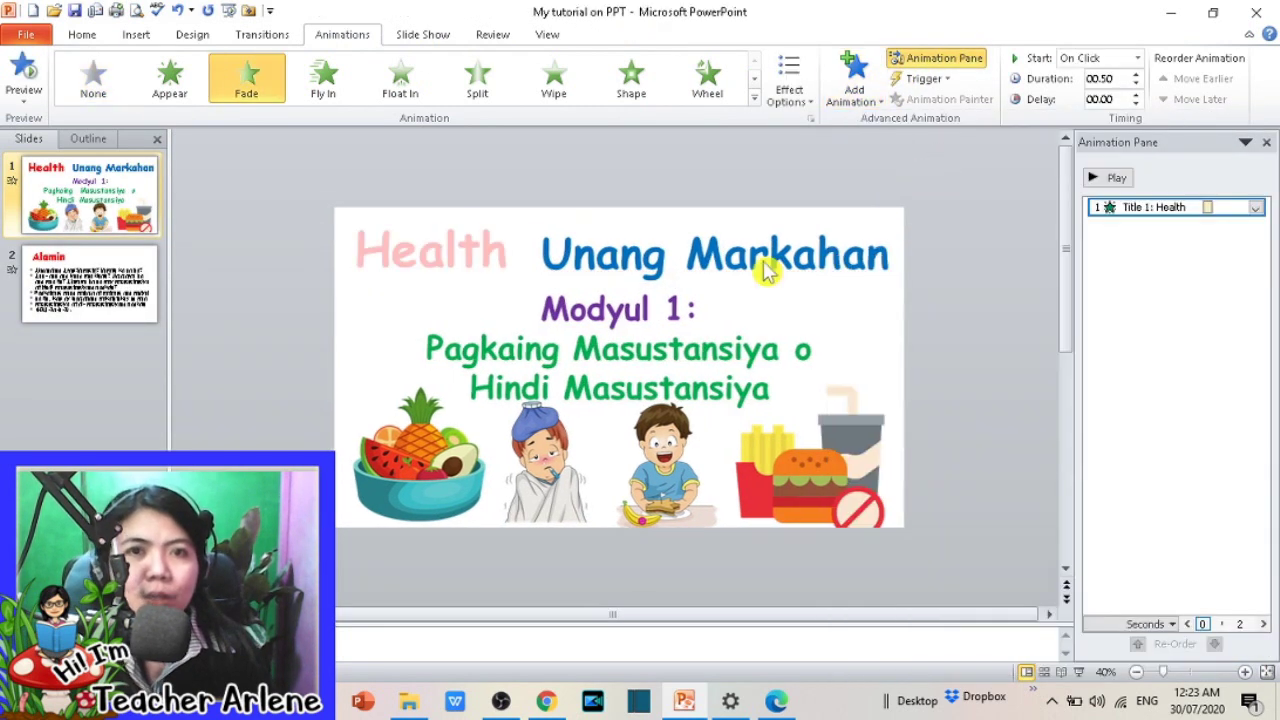
Step: Give Unang Markahan a Fly In entrance and Modyul 1 a Split entrance
{"action": "left_click", "coordinate": [852, 80]}
{"action": "left_click", "coordinate": [1017, 148]}
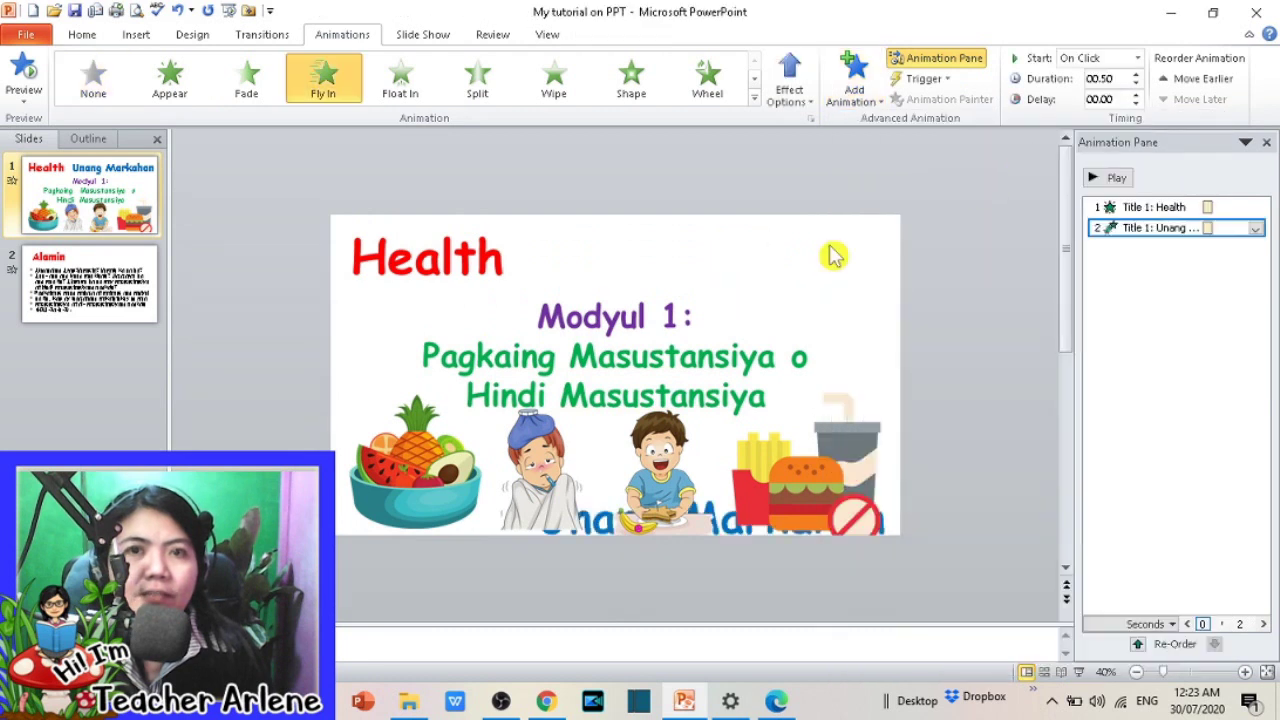
{"action": "left_click", "coordinate": [852, 80]}
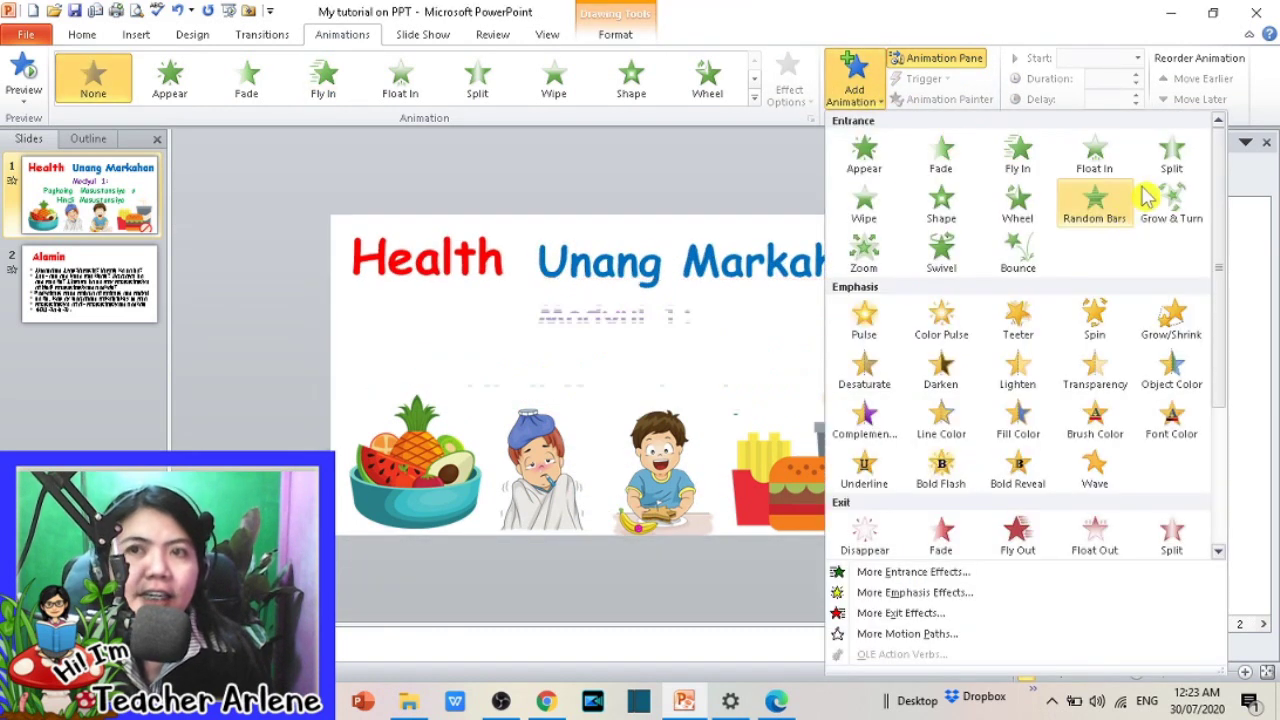
{"action": "left_click", "coordinate": [1171, 150]}
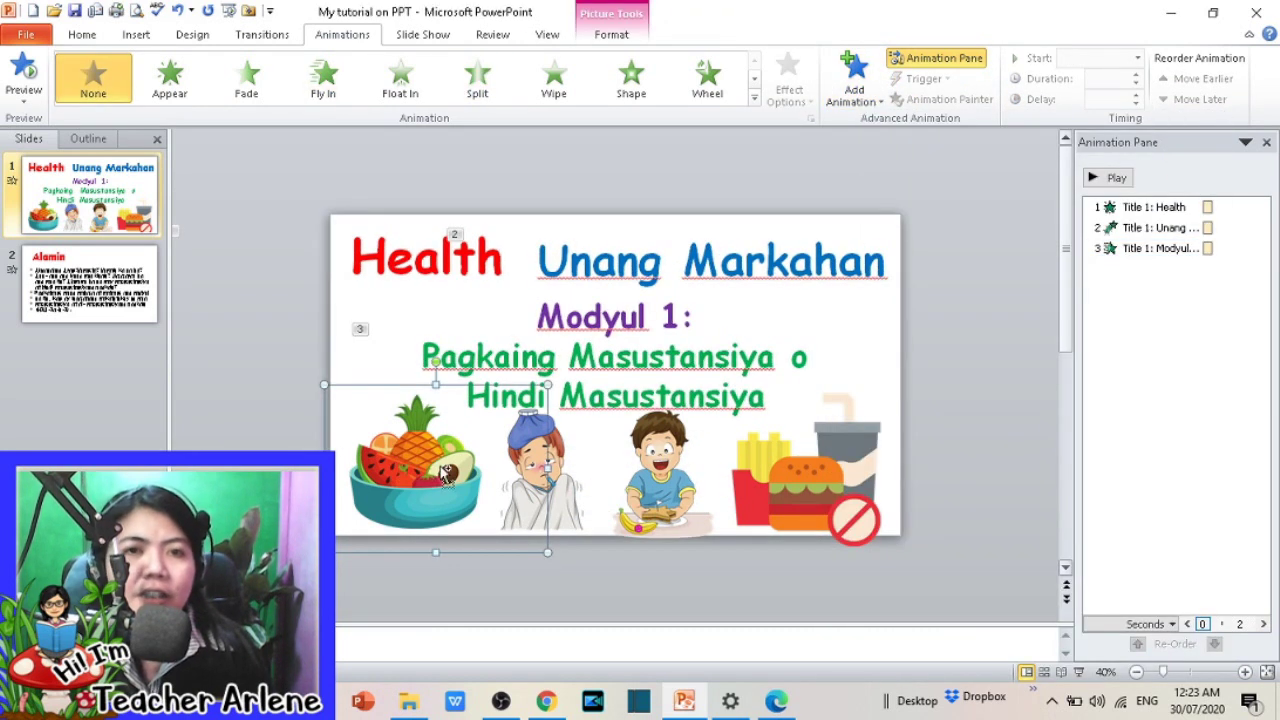
Step: Select the children and fruit-bowl pictures, then clear the selection
{"action": "left_click", "coordinate": [563, 490]}
{"action": "left_click", "coordinate": [557, 495]}
{"action": "left_click", "coordinate": [440, 500], "text": "shift"}
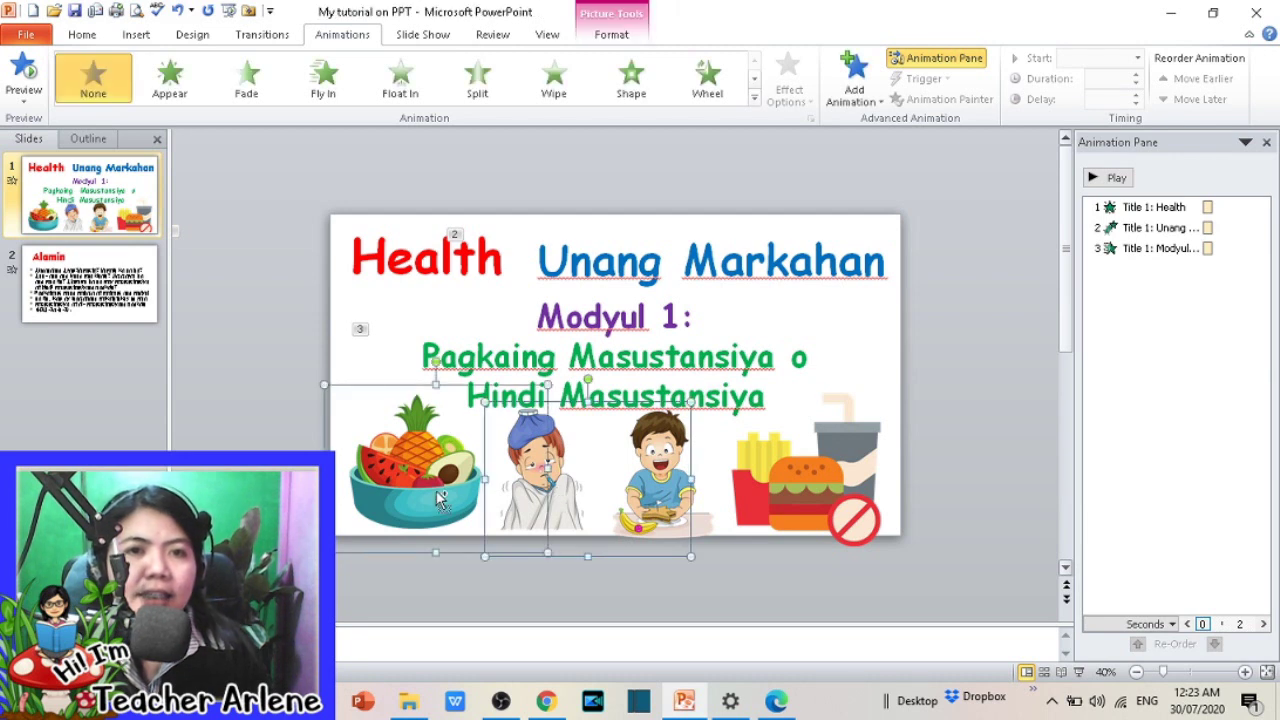
{"action": "left_click", "coordinate": [968, 405]}
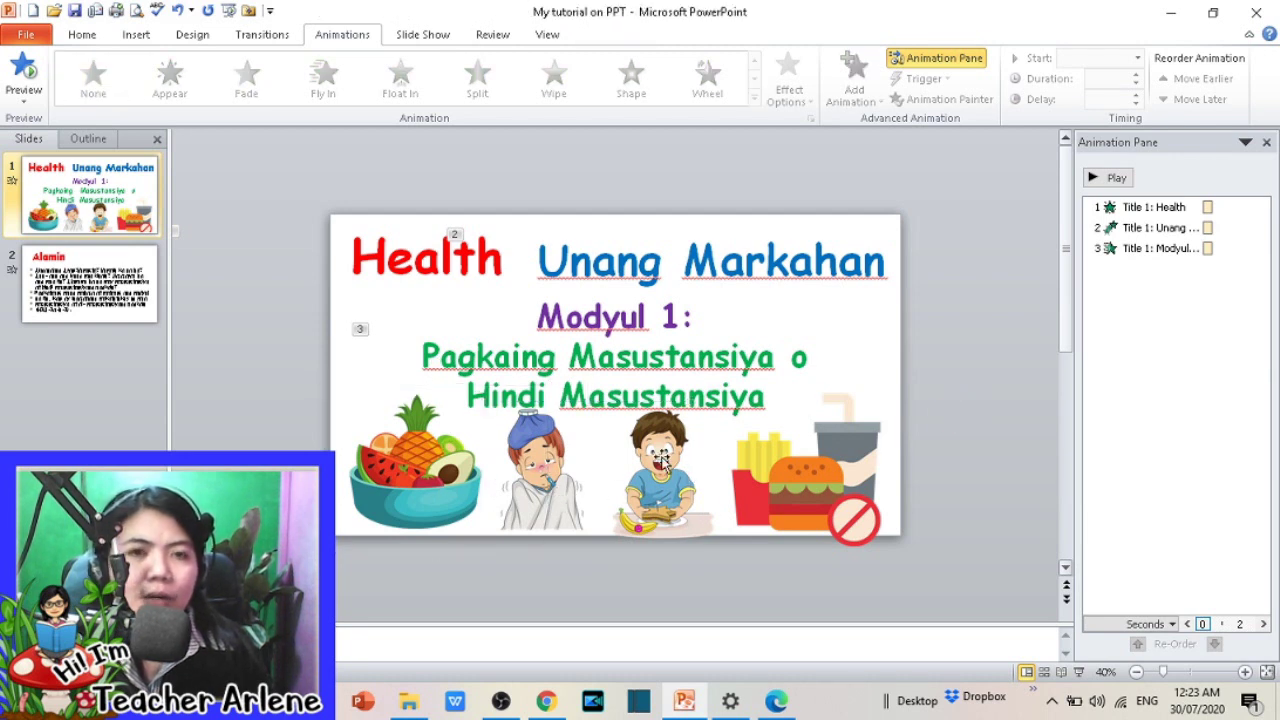
Step: Reorder the pictures to fruit bowl, eating boy, smaller burger, then sick child
{"action": "left_click_drag", "start_coordinate": [532, 497], "coordinate": [850, 475]}
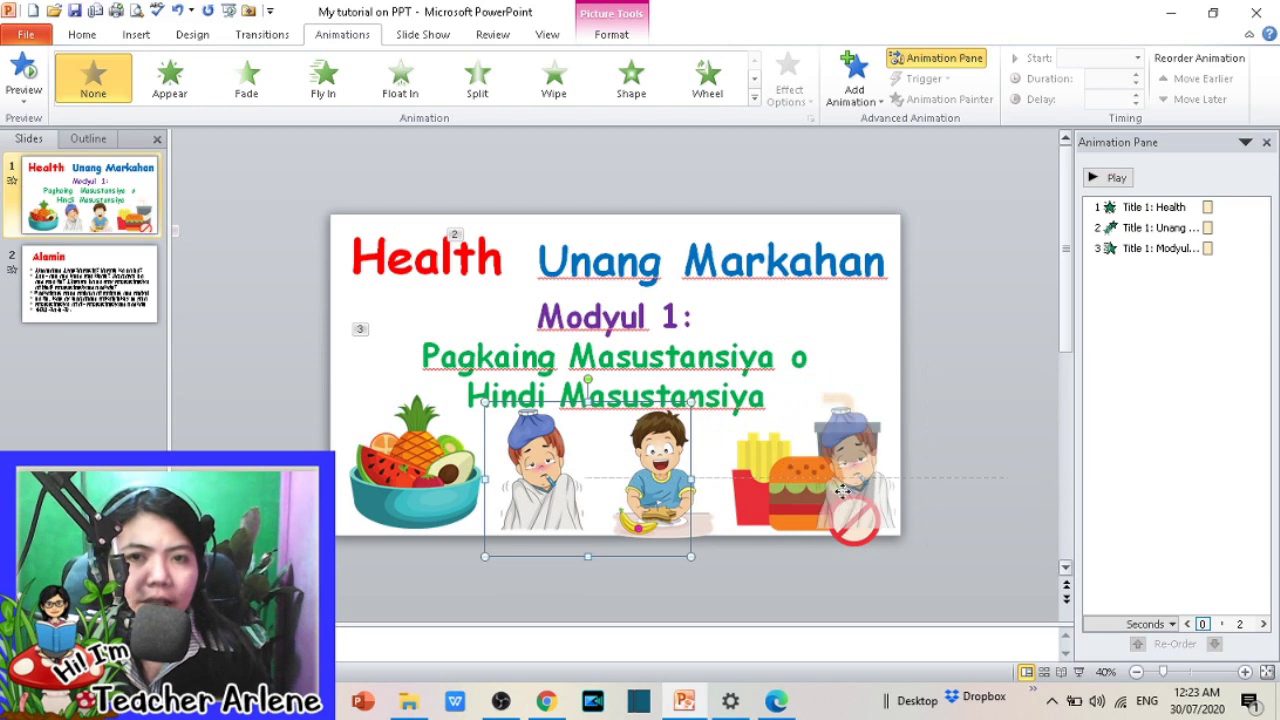
{"action": "left_click_drag", "start_coordinate": [660, 478], "coordinate": [451, 480]}
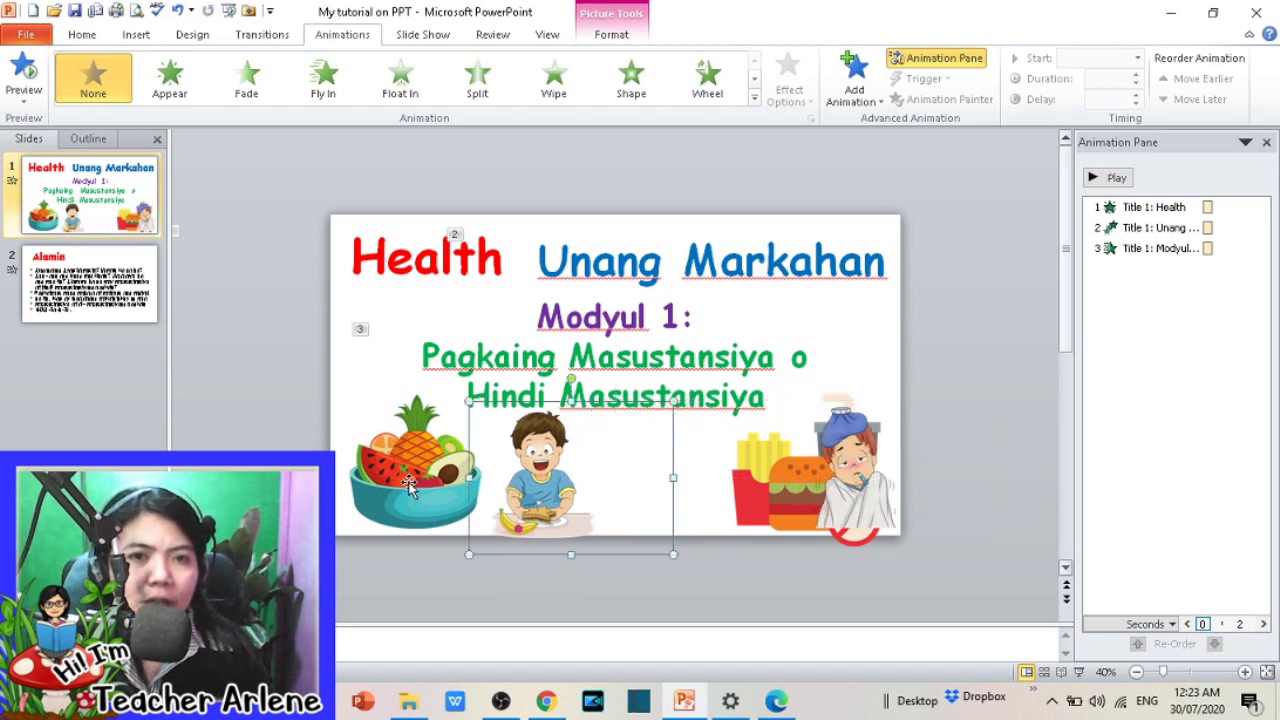
{"action": "mouse_move", "coordinate": [846, 490]}
{"action": "left_mouse_down"}
{"action": "mouse_move", "coordinate": [676, 486]}
{"action": "mouse_move", "coordinate": [756, 486]}
{"action": "left_mouse_up"}
{"action": "left_click_drag", "start_coordinate": [838, 383], "coordinate": [778, 421]}
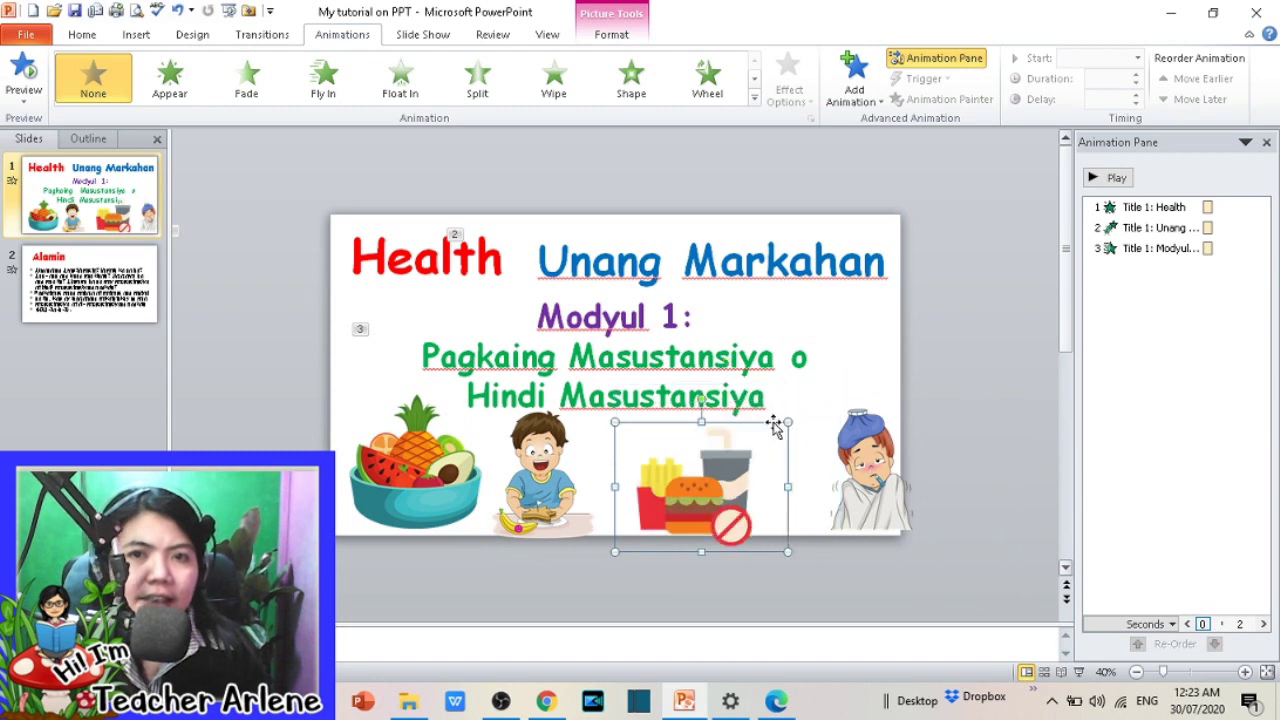
{"action": "left_click_drag", "start_coordinate": [909, 472], "coordinate": [830, 470]}
Step: Settle the burger and sick-child positions, then select the fruit bowl and boy pictures
{"action": "left_click", "coordinate": [722, 488]}
{"action": "left_click", "coordinate": [977, 352]}
{"action": "left_click", "coordinate": [935, 428]}
{"action": "left_click", "coordinate": [985, 335]}
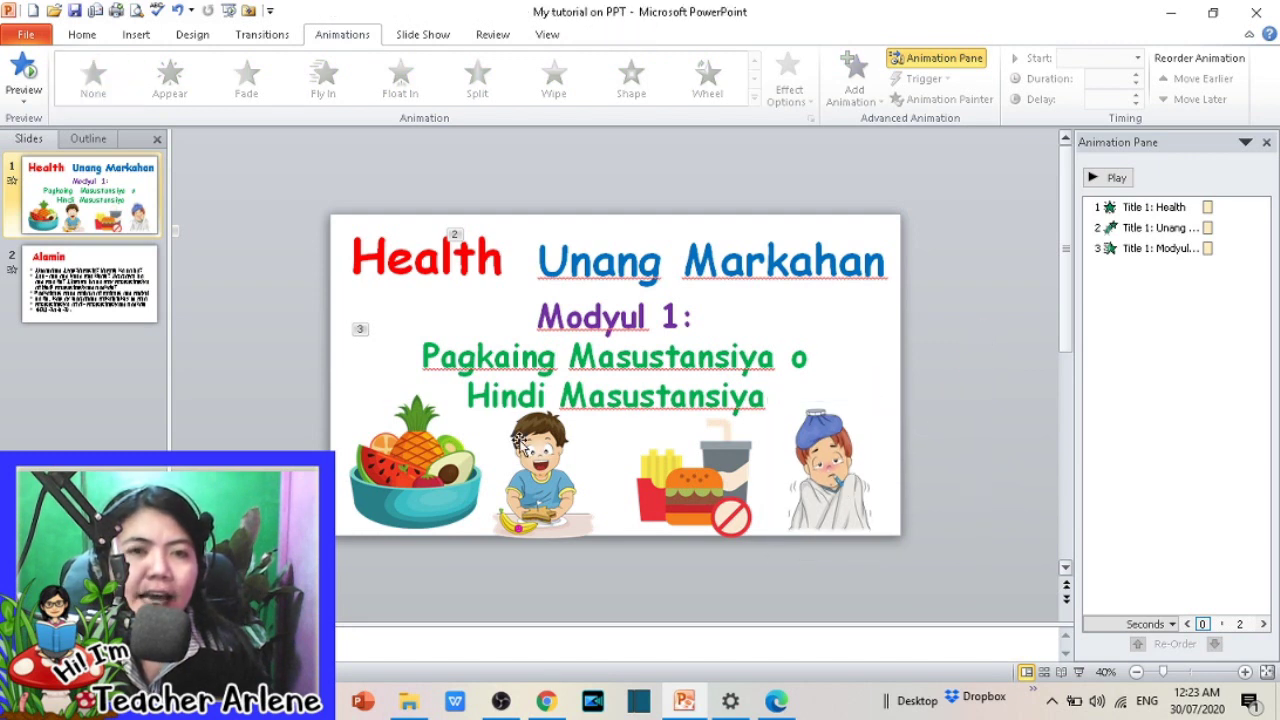
{"action": "left_click", "coordinate": [385, 472]}
{"action": "left_click", "coordinate": [545, 482], "text": "shift"}
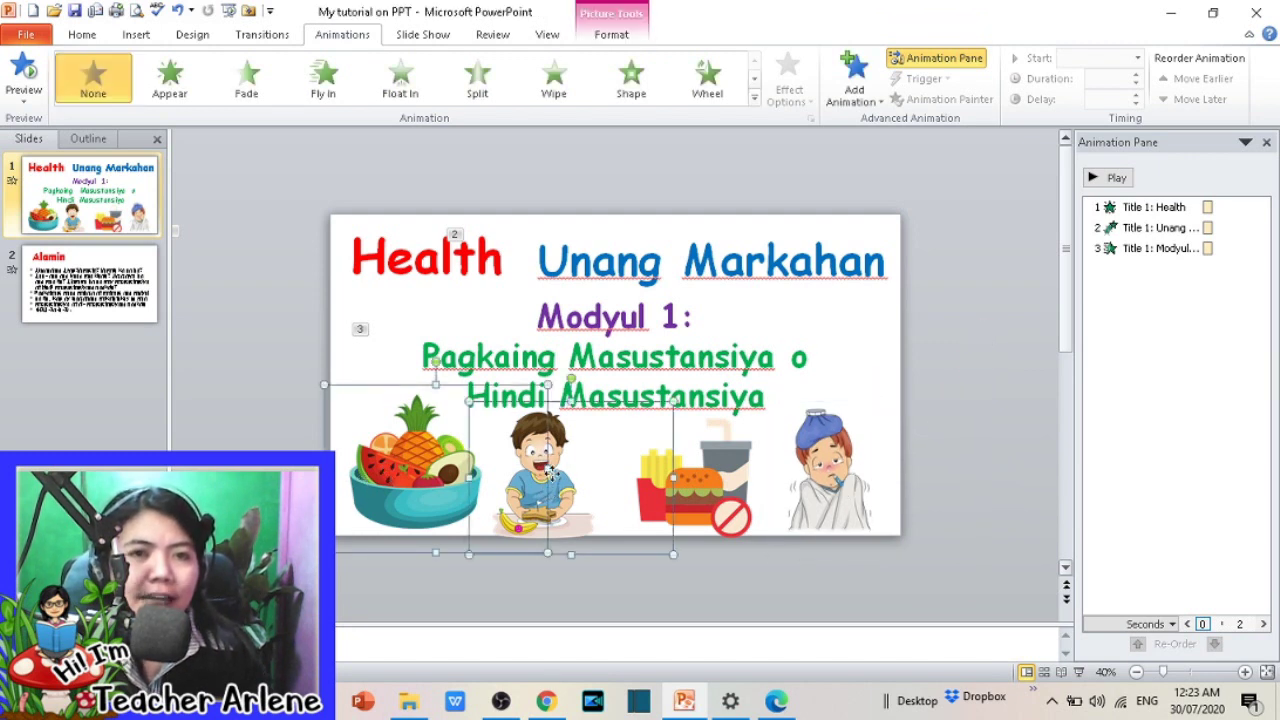
Step: Preview Wheel, Strips, Random Bars and Peek In, then give the fruit bowl and boy Dissolve In
{"action": "left_click", "coordinate": [1150, 228]}
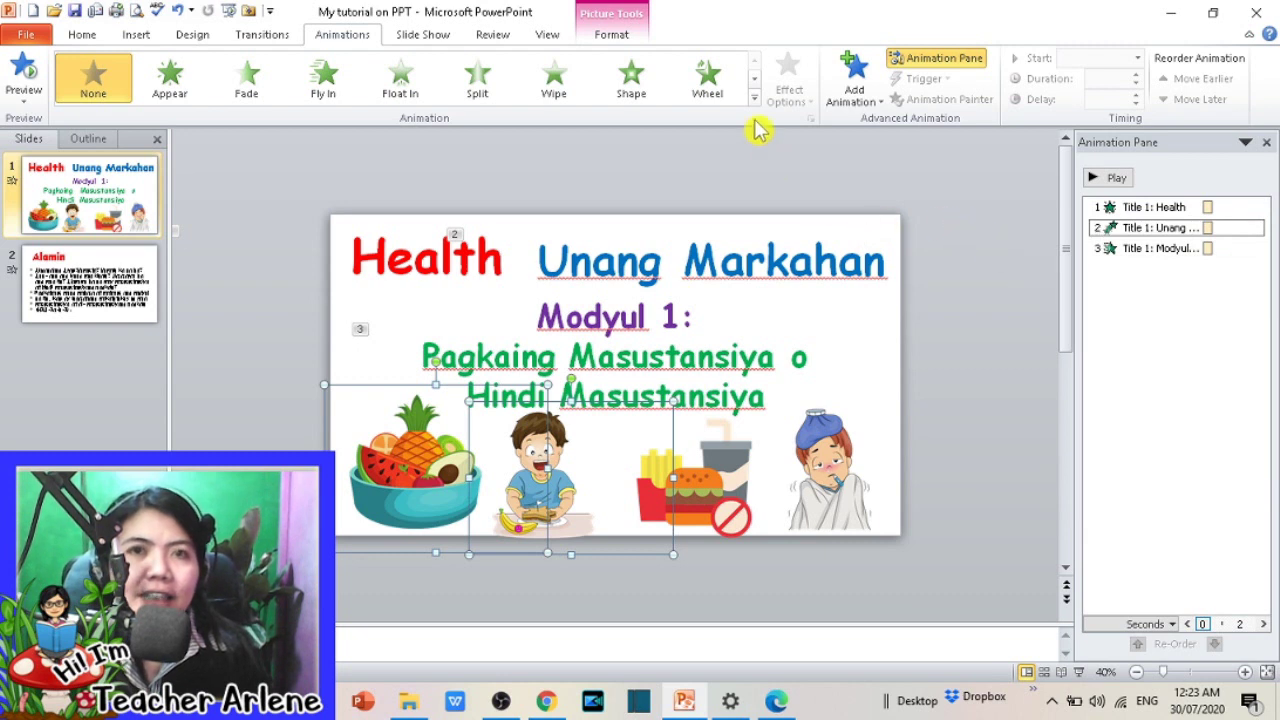
{"action": "left_click", "coordinate": [853, 82]}
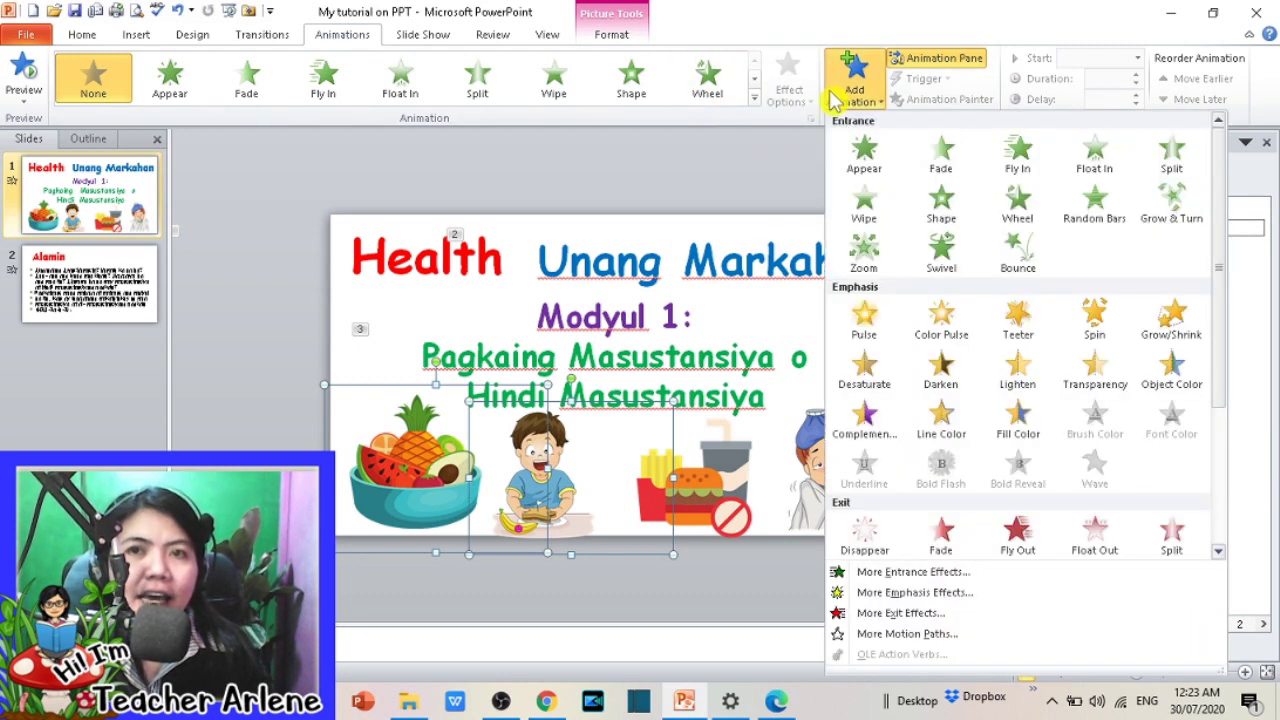
{"action": "left_click", "coordinate": [911, 578]}
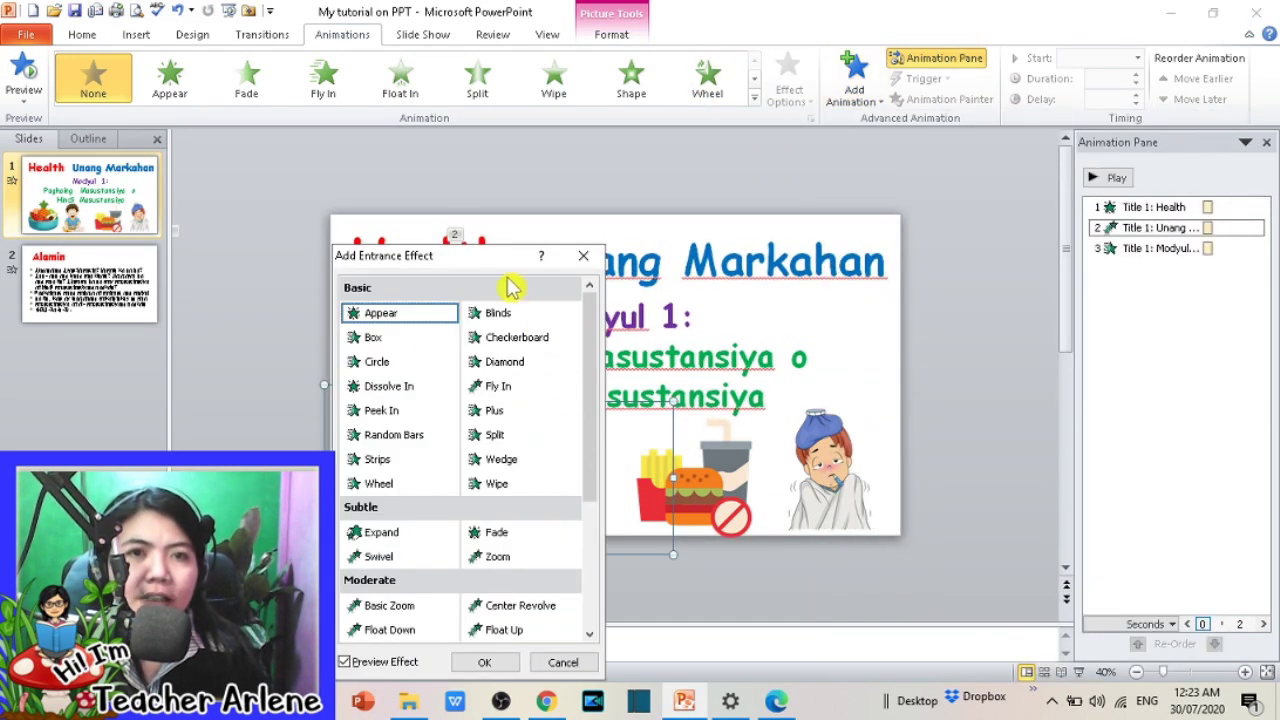
{"action": "left_click_drag", "start_coordinate": [508, 272], "coordinate": [1128, 213]}
{"action": "left_click", "coordinate": [998, 428]}
{"action": "left_click", "coordinate": [1008, 405]}
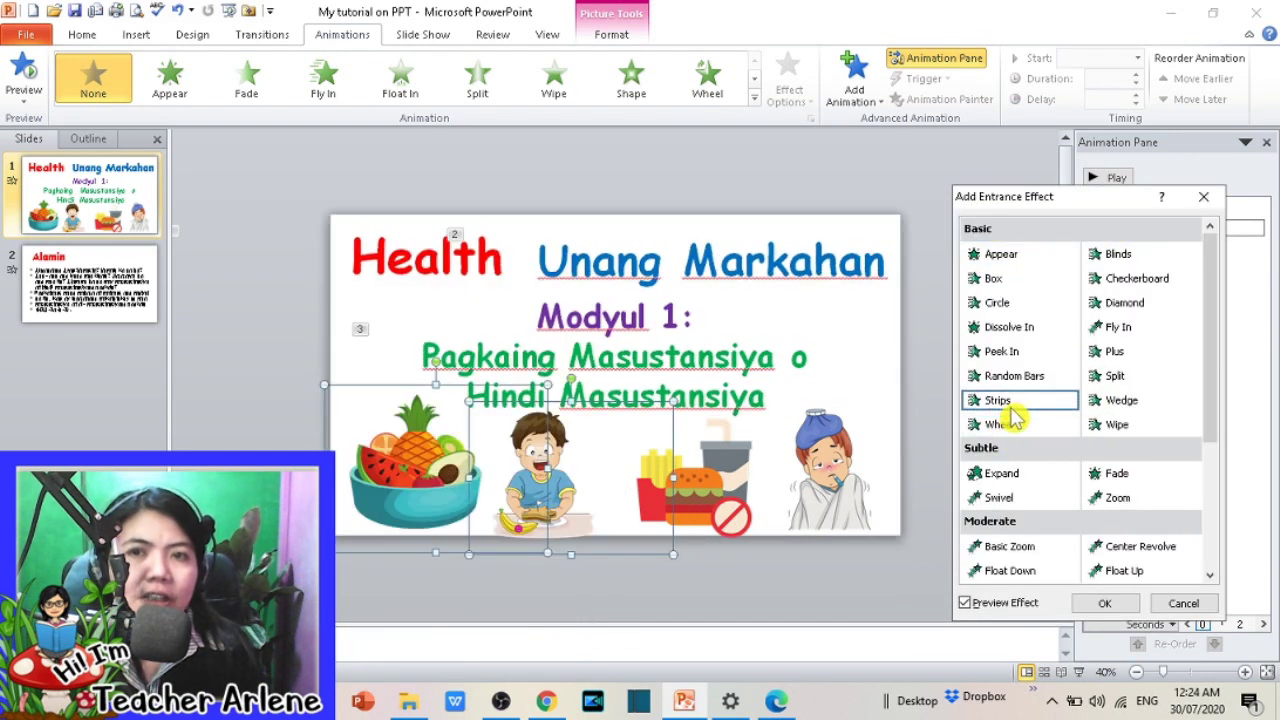
{"action": "left_click", "coordinate": [1012, 377]}
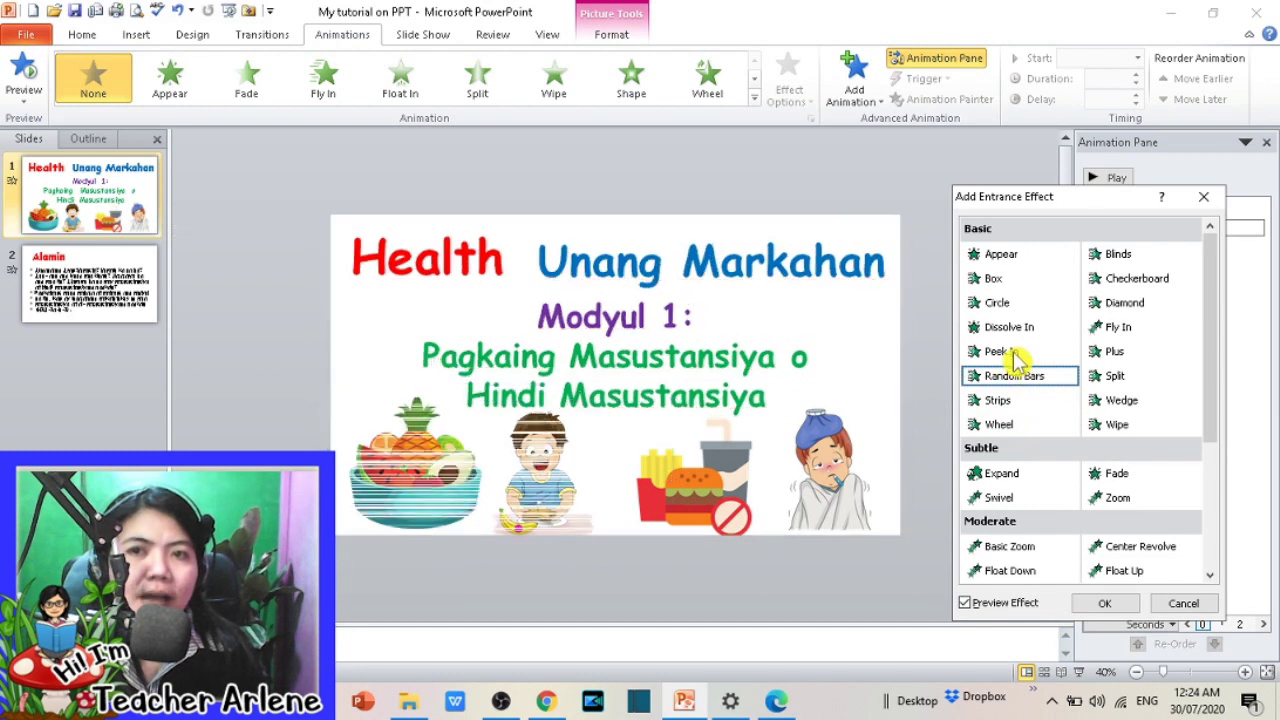
{"action": "left_click", "coordinate": [1004, 352]}
{"action": "left_click", "coordinate": [1009, 330]}
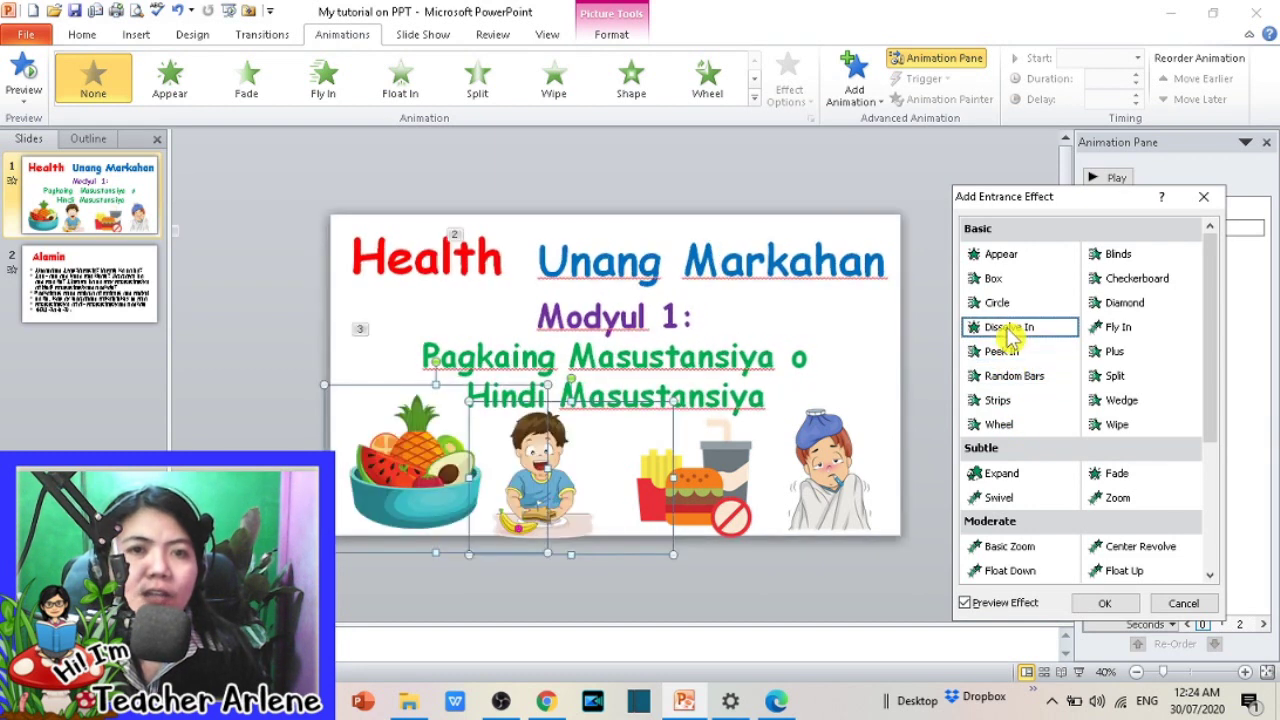
{"action": "scroll", "coordinate": [1015, 580], "scroll_direction": "down", "scroll_amount": 1}
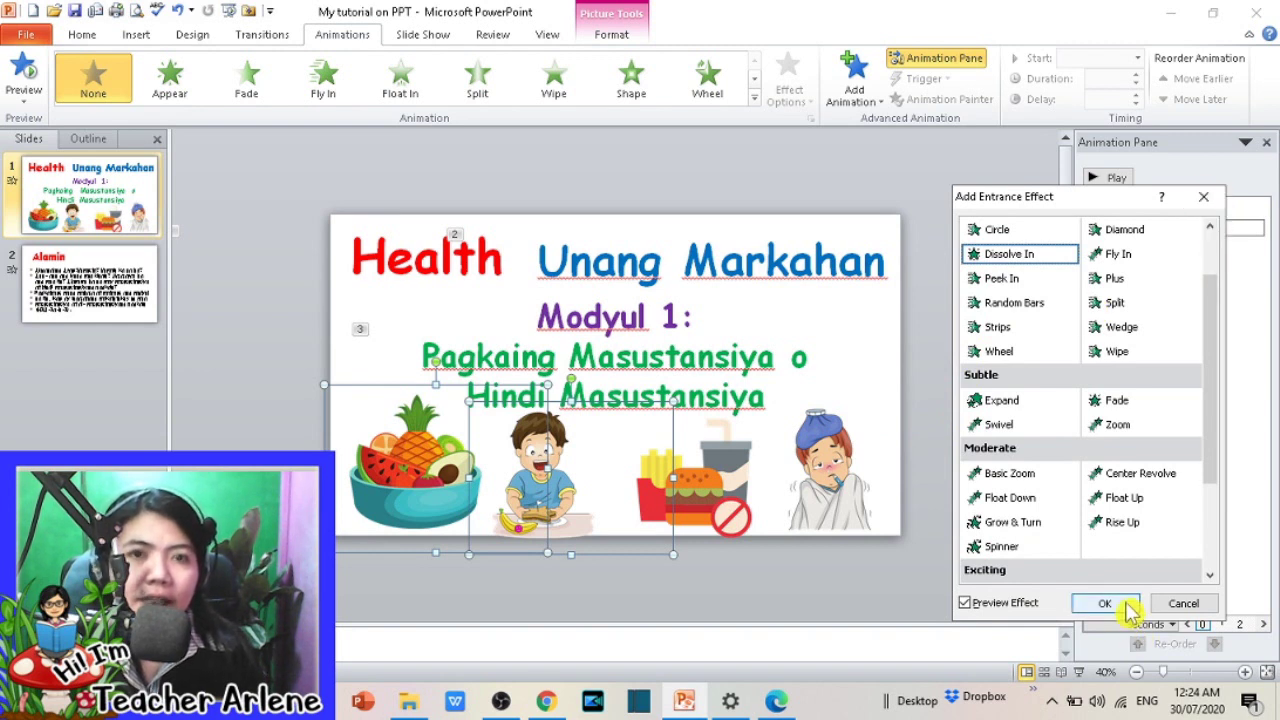
{"action": "left_click", "coordinate": [1106, 603]}
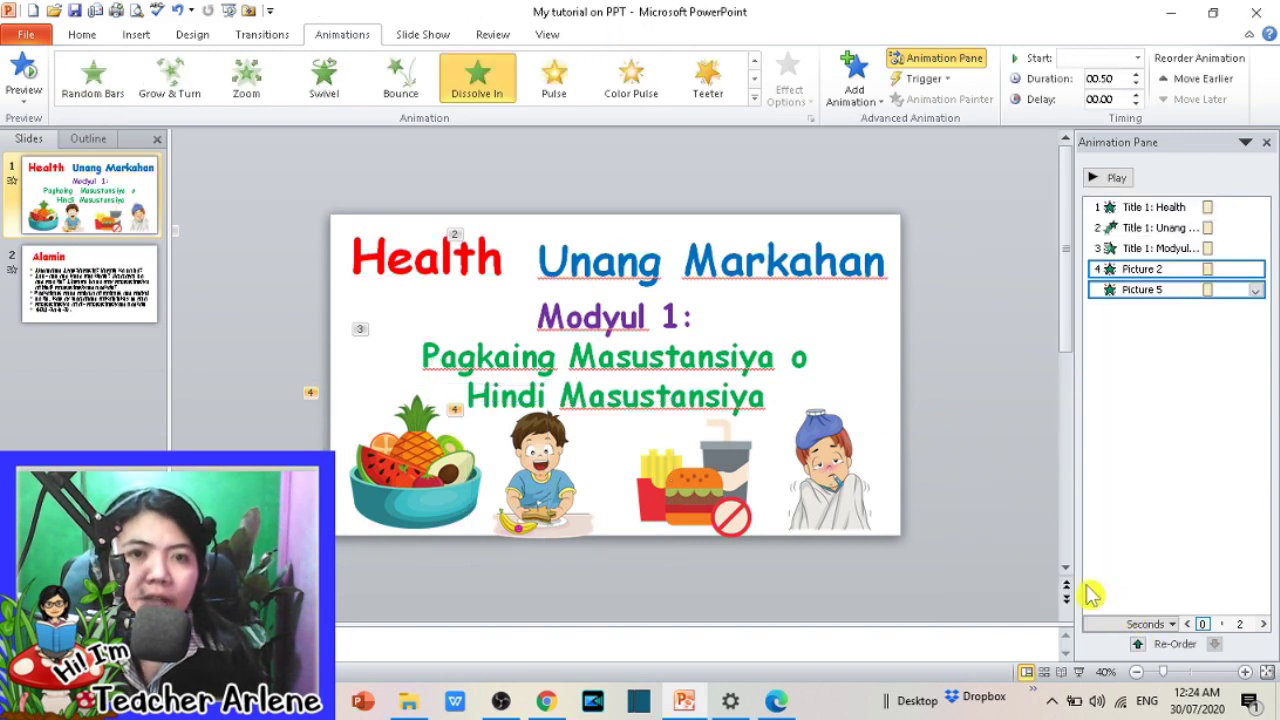
{"action": "left_click", "coordinate": [1257, 292]}
{"action": "left_click", "coordinate": [1165, 402]}
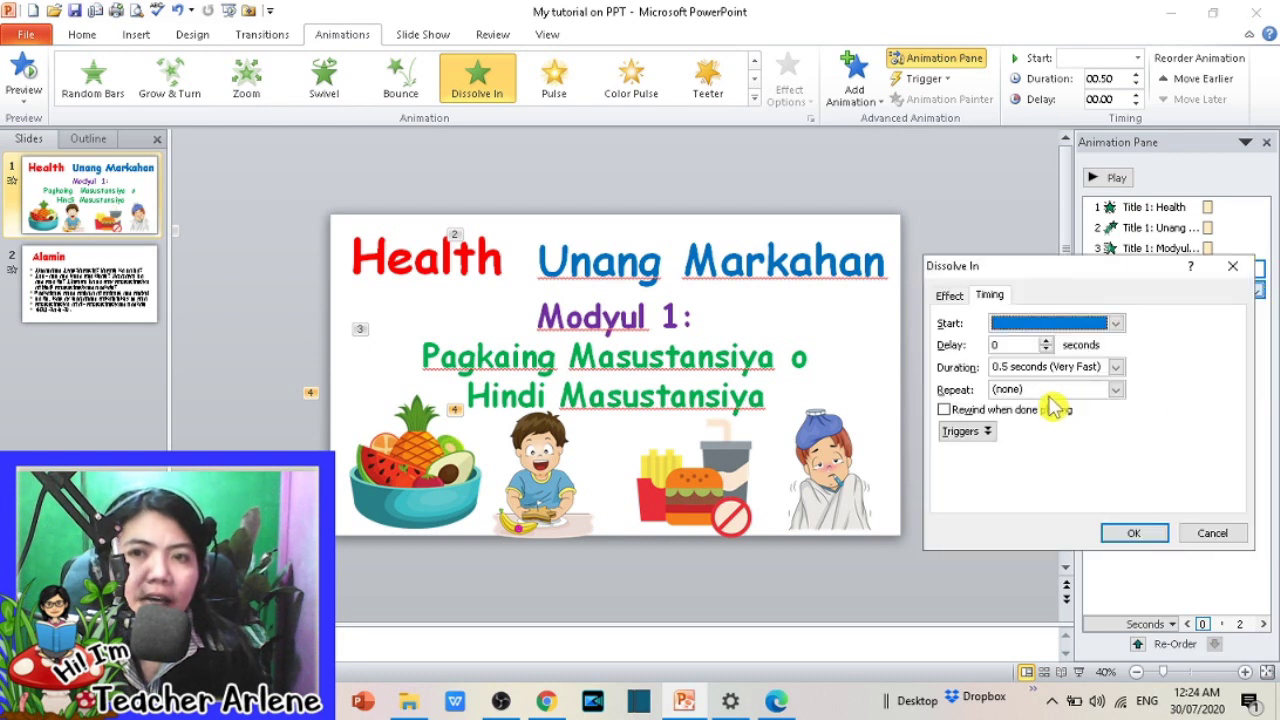
{"action": "left_click", "coordinate": [966, 297]}
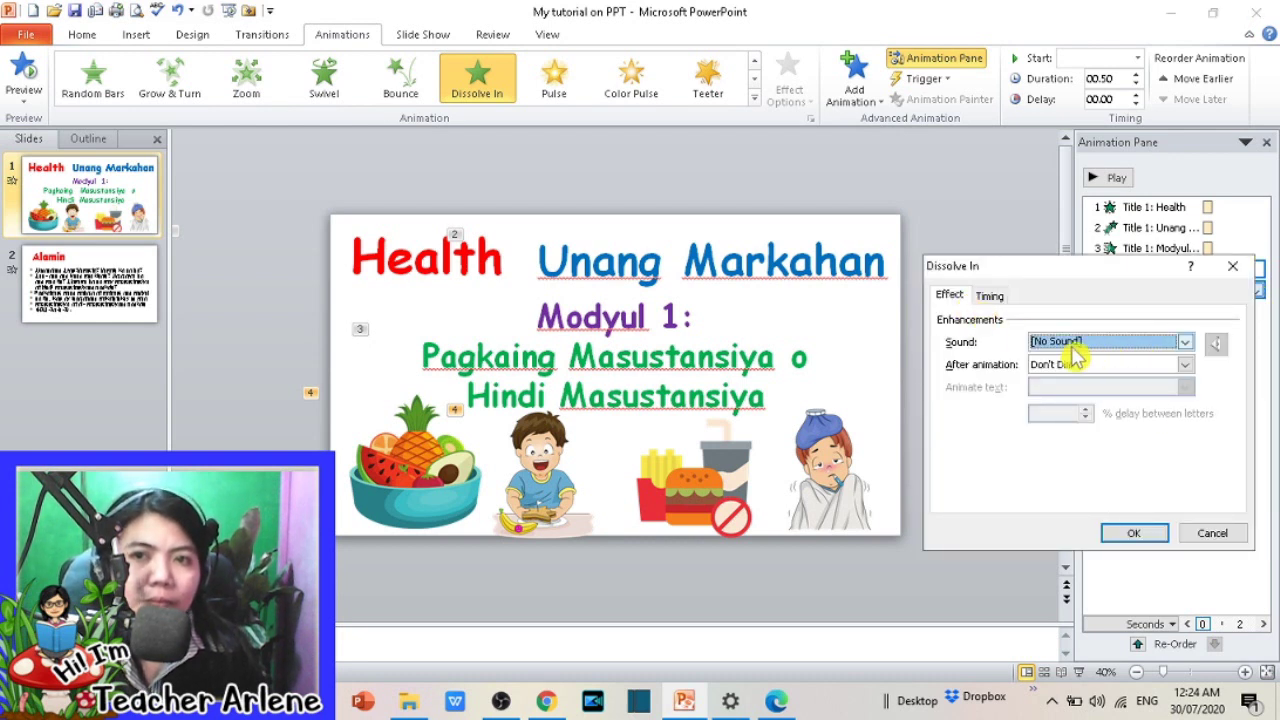
{"action": "left_click", "coordinate": [989, 297]}
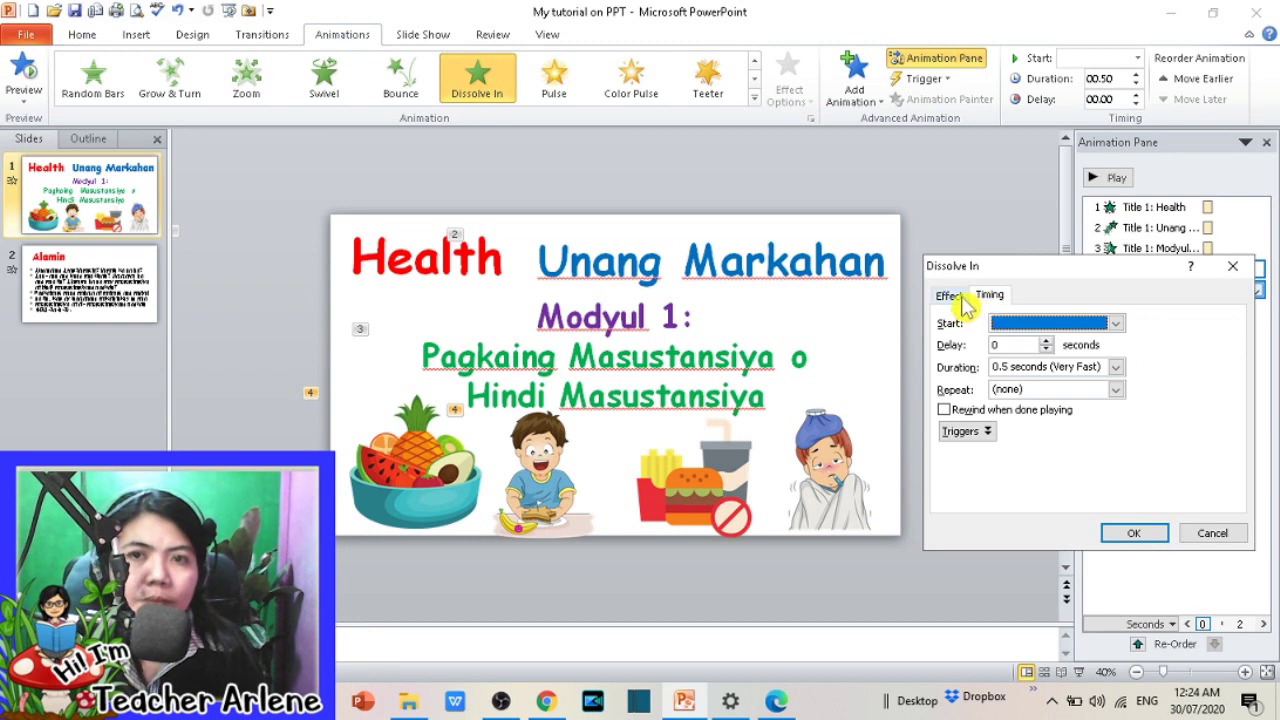
{"action": "left_click", "coordinate": [962, 298]}
{"action": "left_click", "coordinate": [988, 296]}
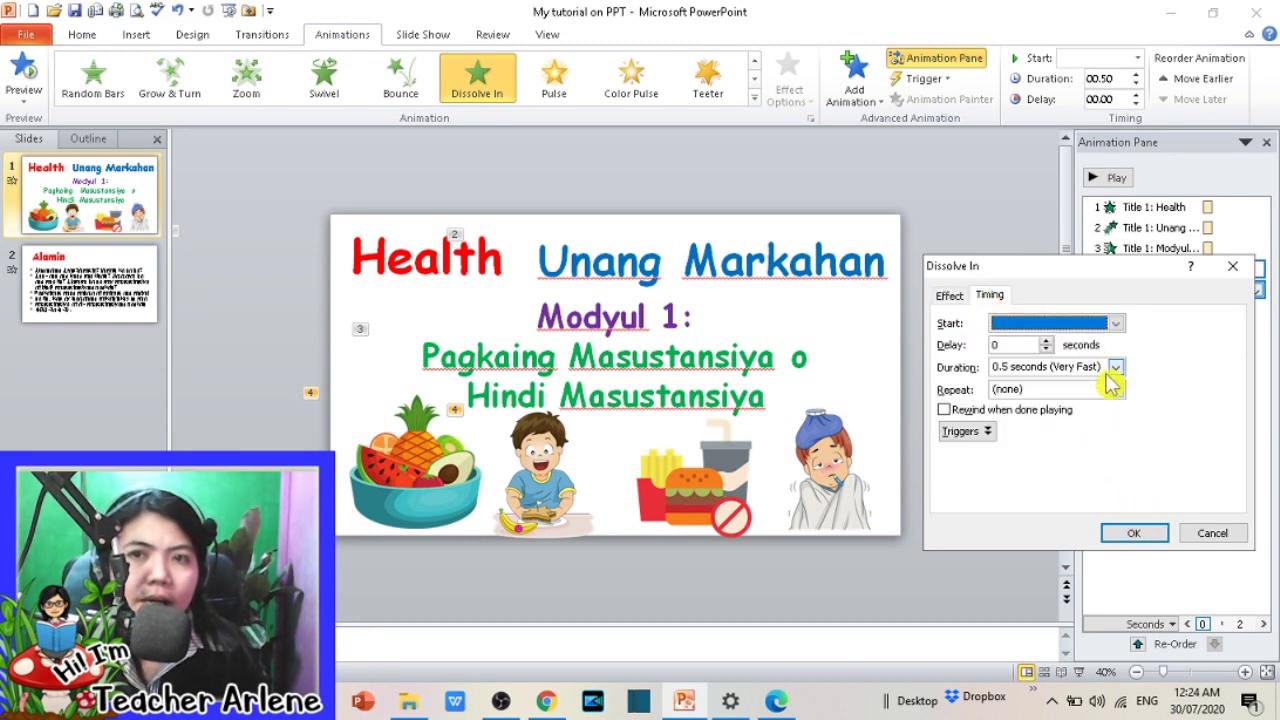
{"action": "left_click", "coordinate": [1114, 369]}
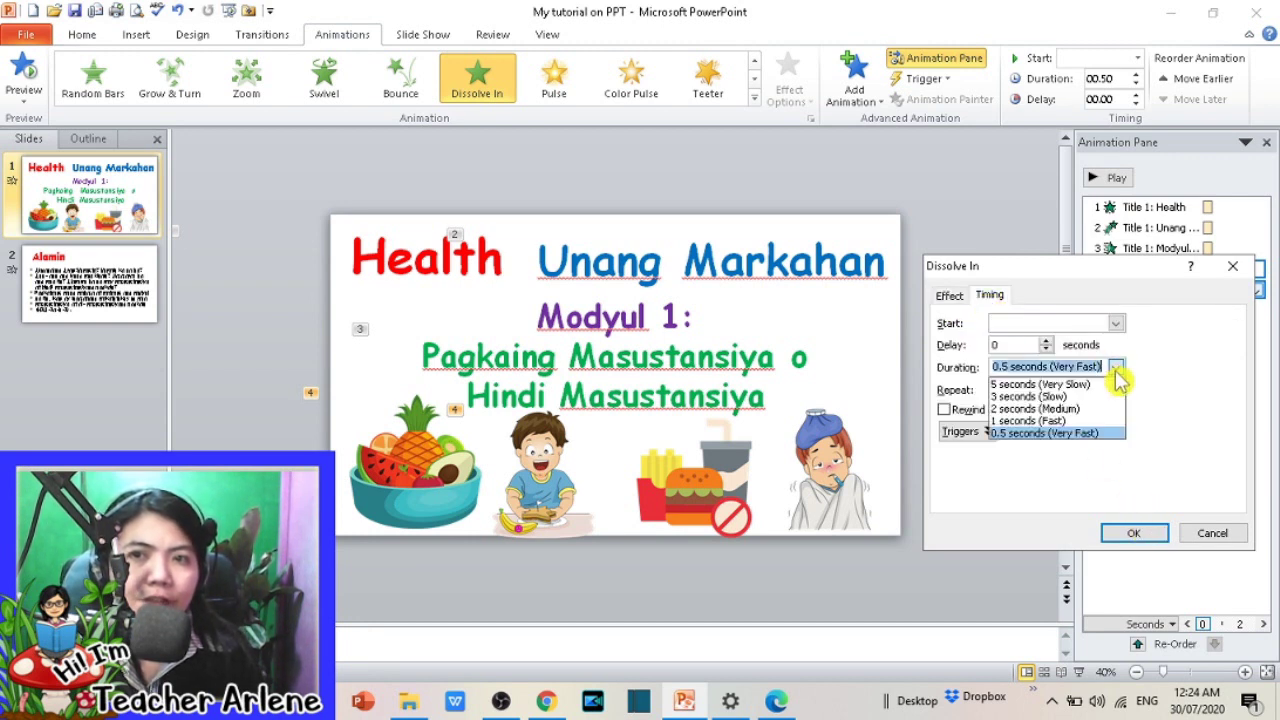
{"action": "left_click", "coordinate": [1028, 385]}
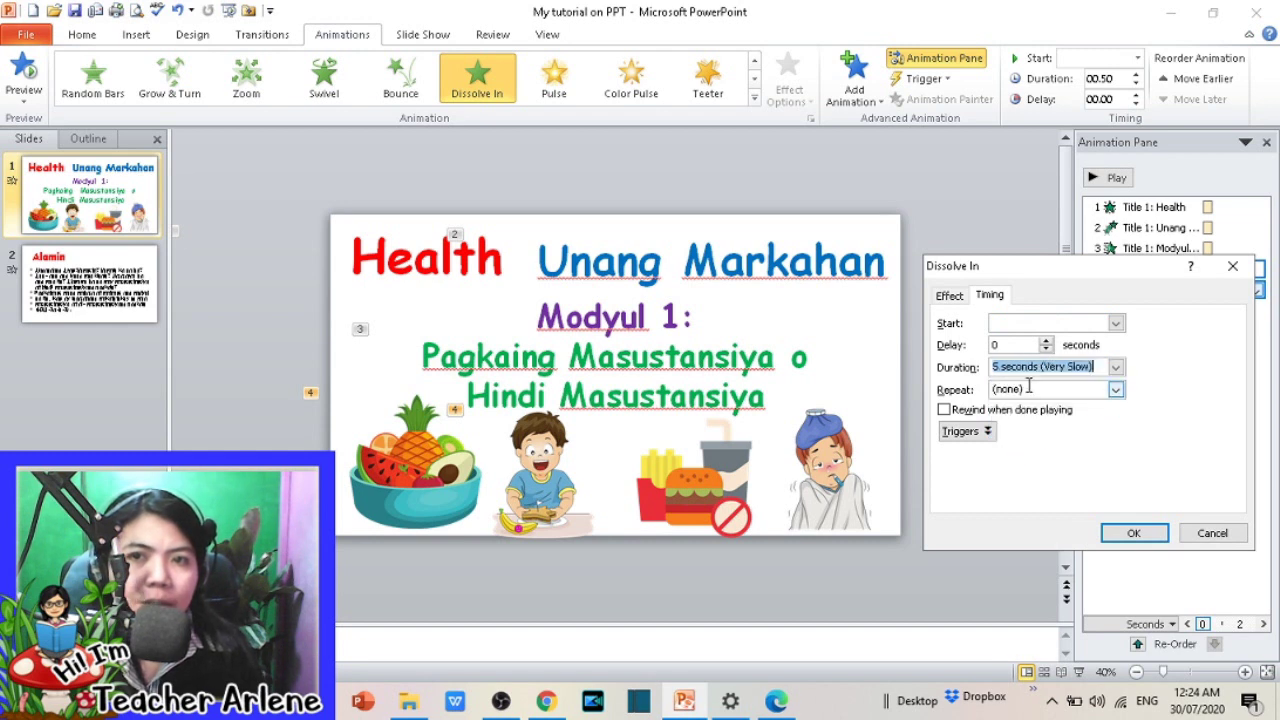
{"action": "left_click", "coordinate": [1115, 367]}
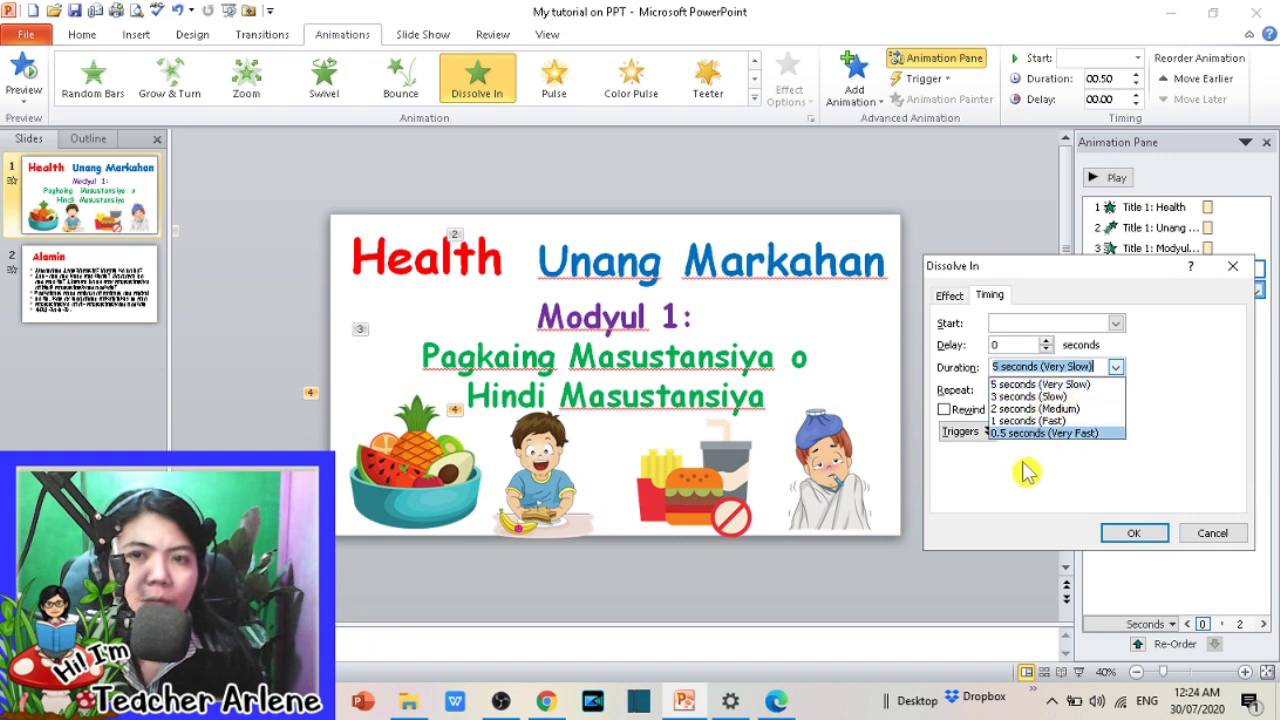
{"action": "left_click", "coordinate": [1005, 510]}
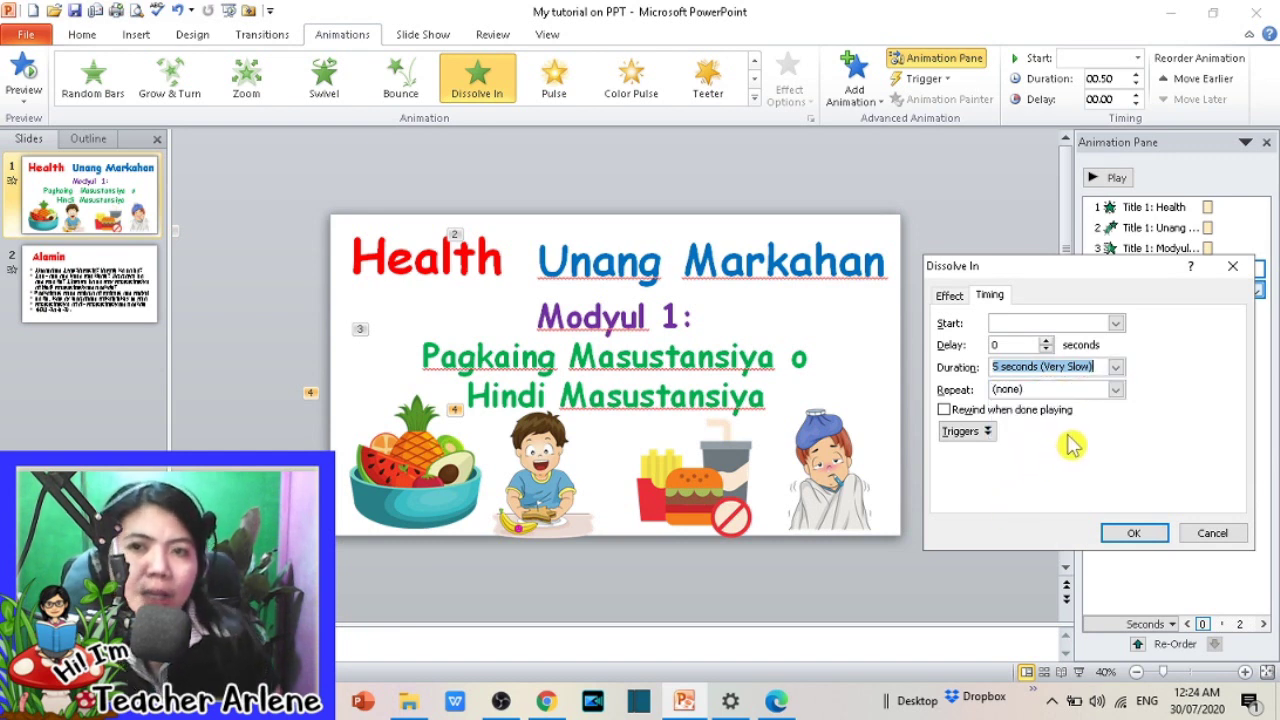
{"action": "left_click", "coordinate": [1115, 367]}
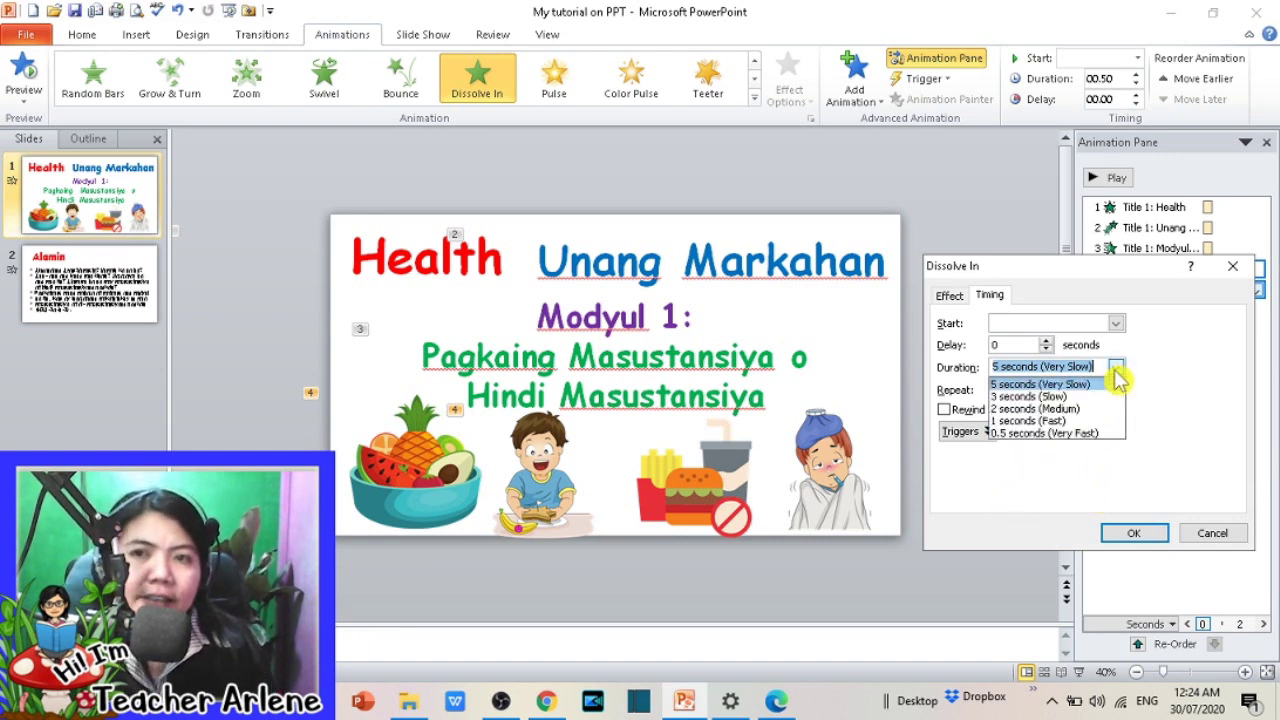
{"action": "left_click", "coordinate": [1051, 433]}
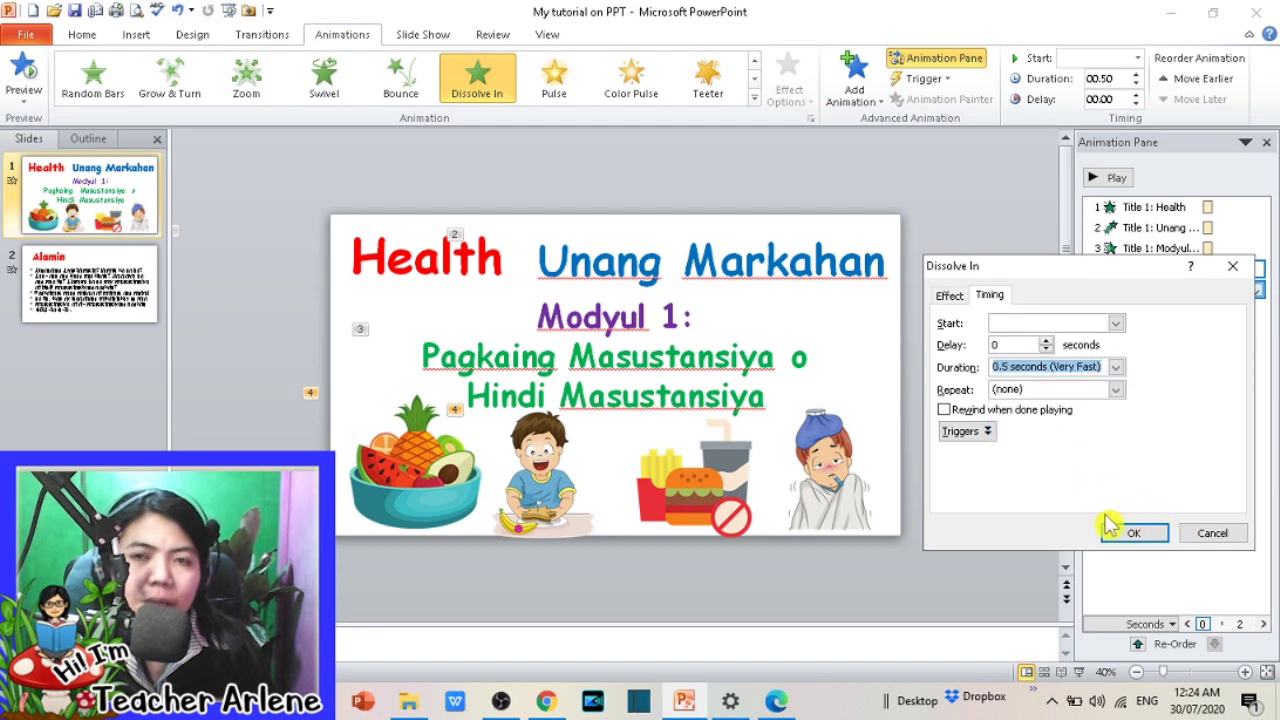
{"action": "left_click", "coordinate": [1130, 532]}
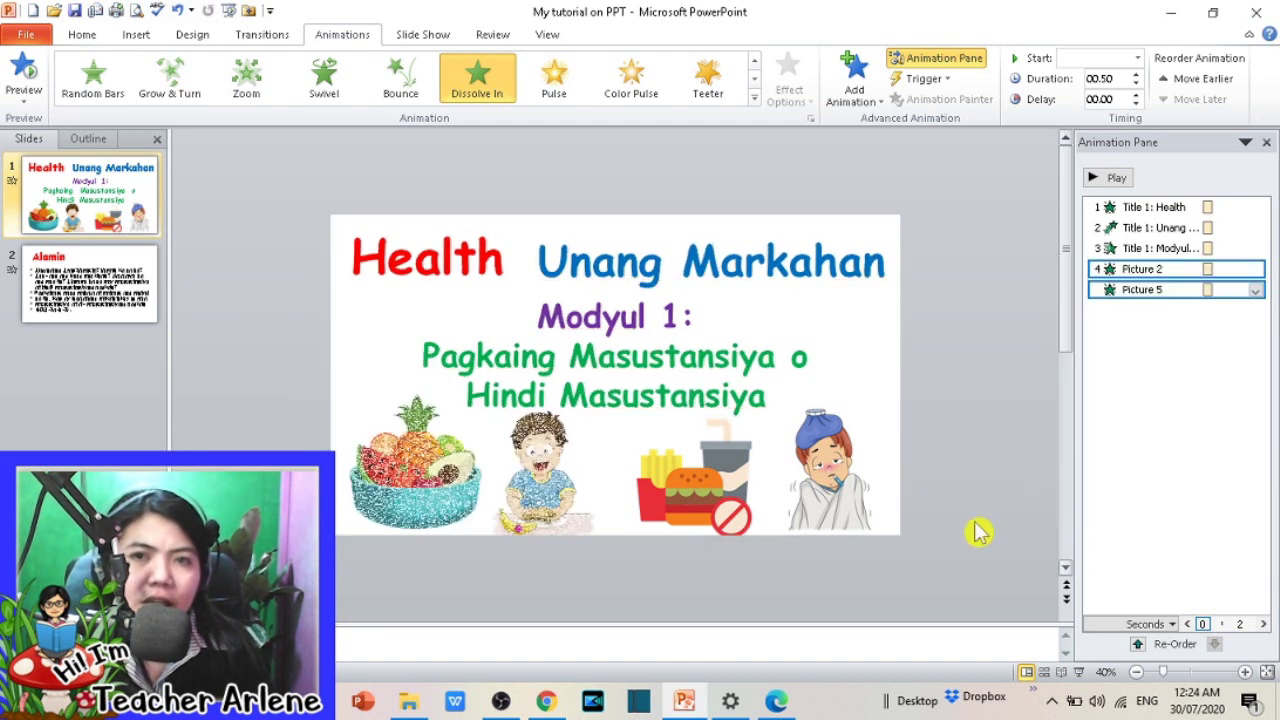
{"action": "left_click", "coordinate": [724, 483]}
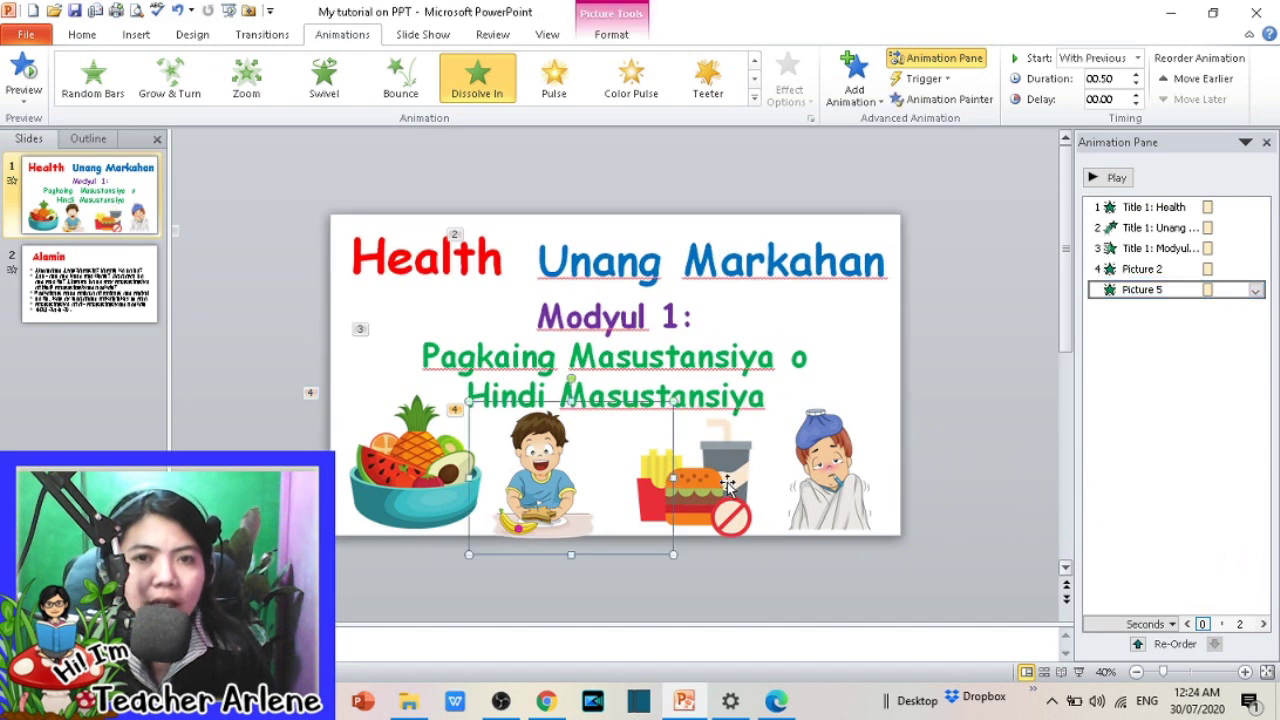
Step: Give the burger and sick-child pictures a 2-second Wheel entrance, then go to the Alamin slide
{"action": "left_click", "coordinate": [727, 484]}
{"action": "left_click", "coordinate": [839, 490], "text": "shift"}
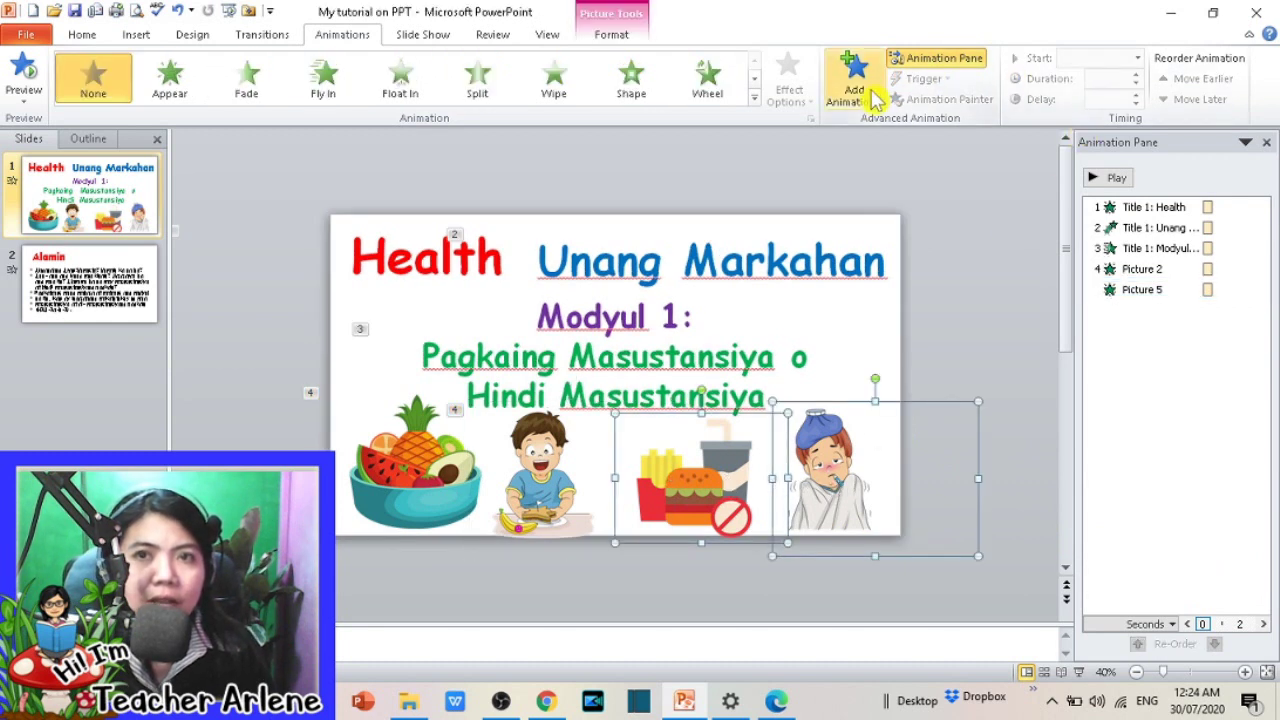
{"action": "left_click", "coordinate": [876, 97]}
{"action": "left_click", "coordinate": [1025, 205]}
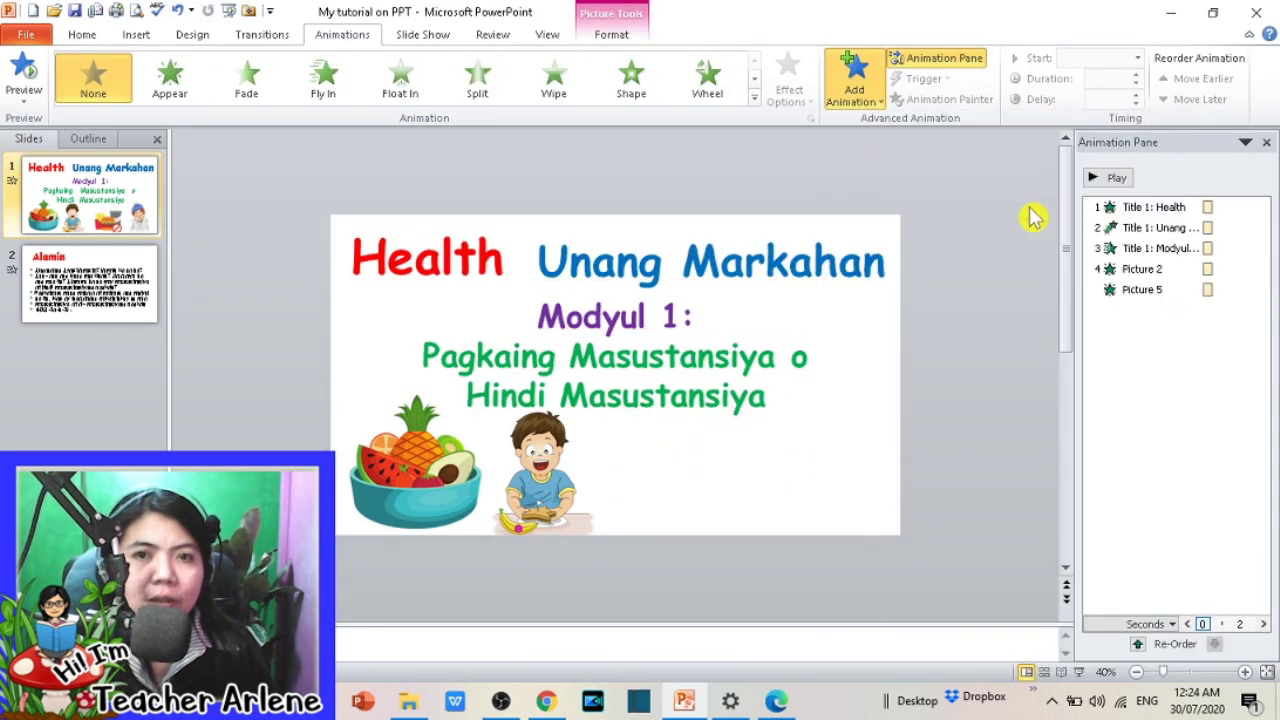
{"action": "left_click", "coordinate": [1255, 331]}
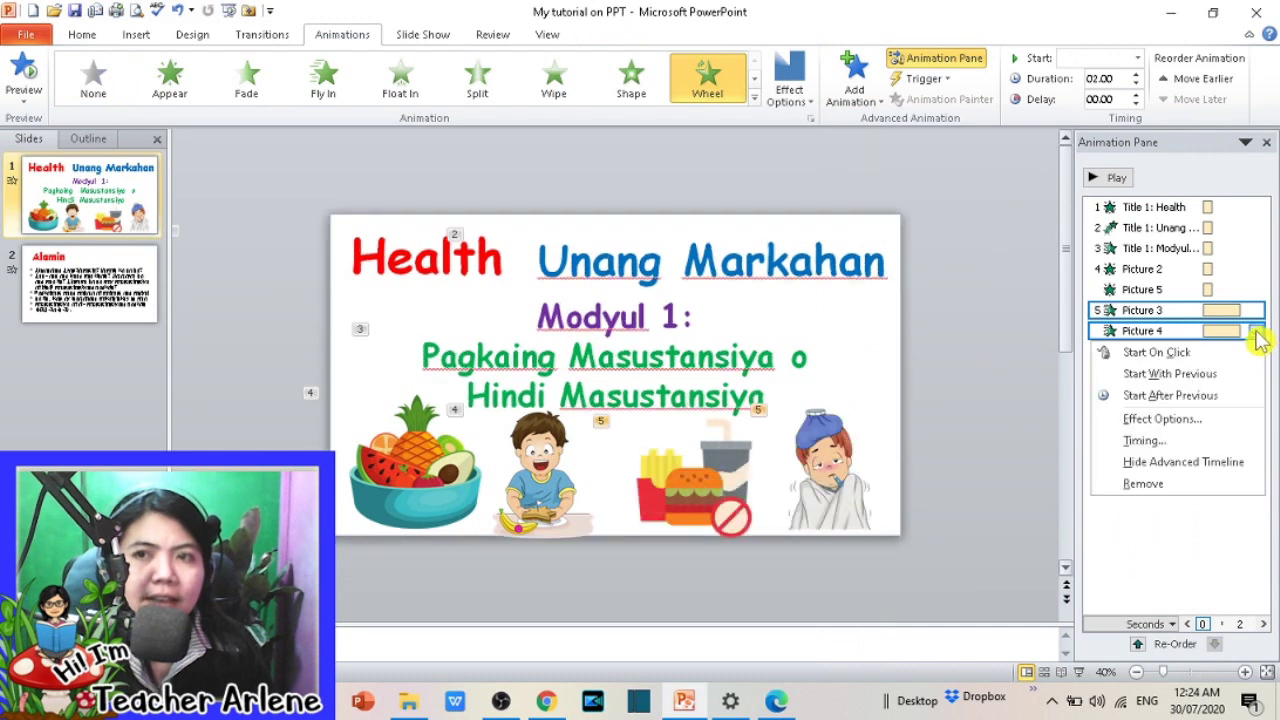
{"action": "left_click", "coordinate": [1180, 445]}
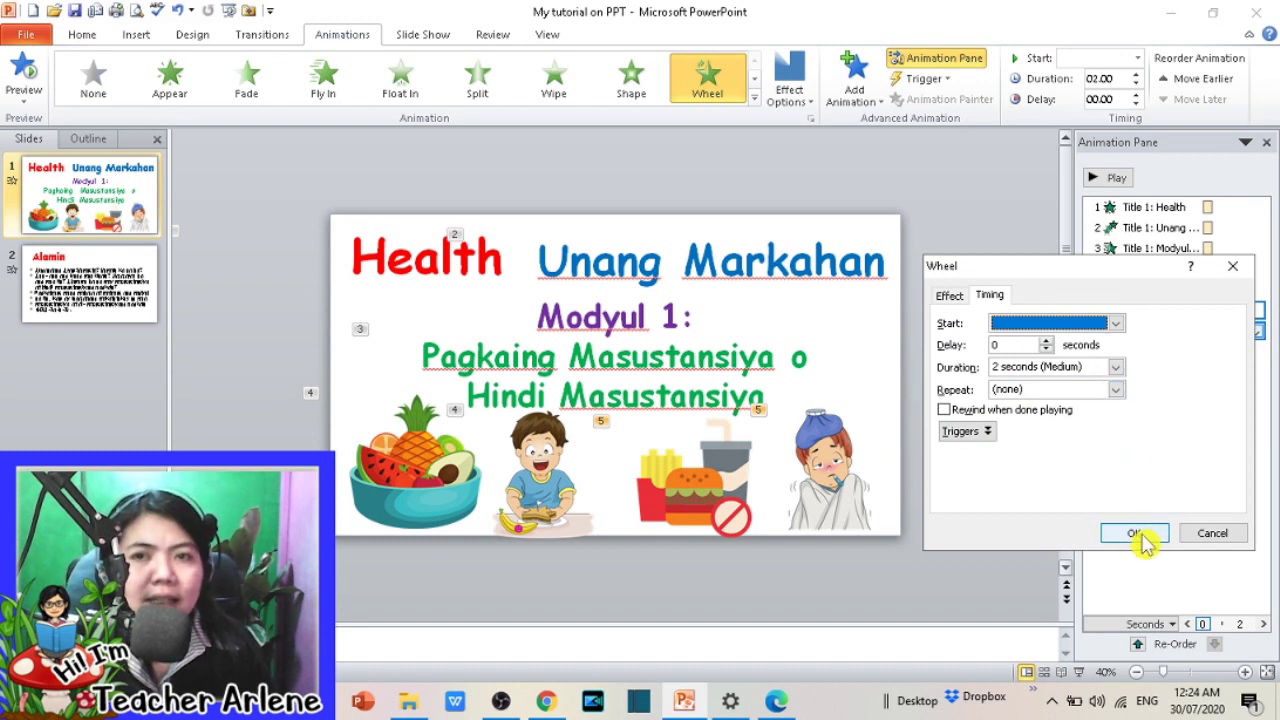
{"action": "left_click", "coordinate": [1135, 534]}
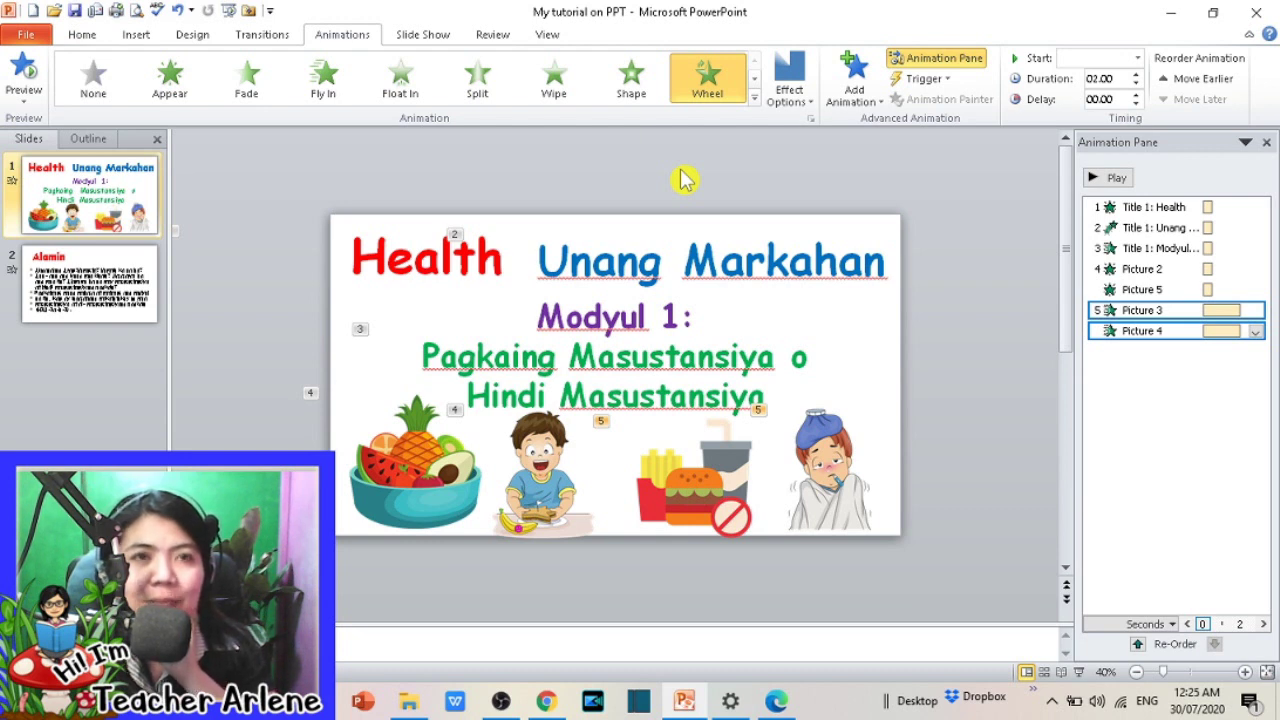
{"action": "left_click", "coordinate": [100, 300]}
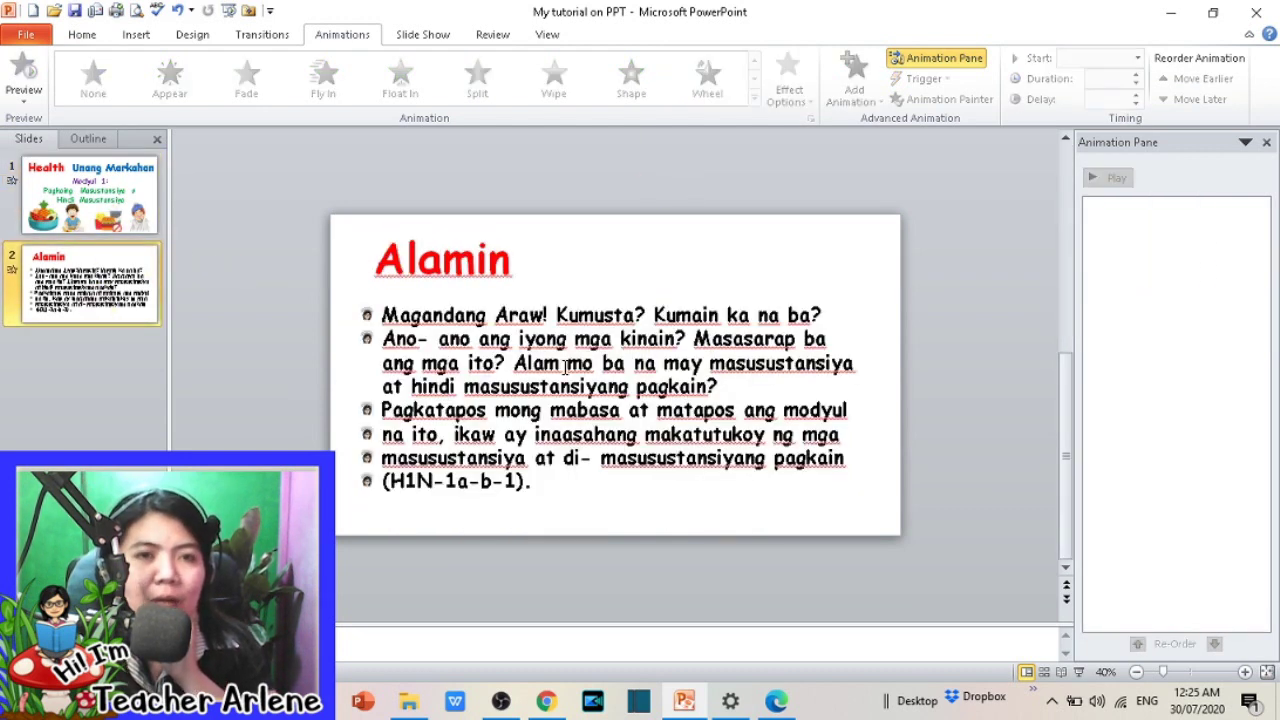
Step: Animate the Alamin title with Fly In and its bullet text with Float In, then return to slide 1
{"action": "left_click", "coordinate": [434, 301]}
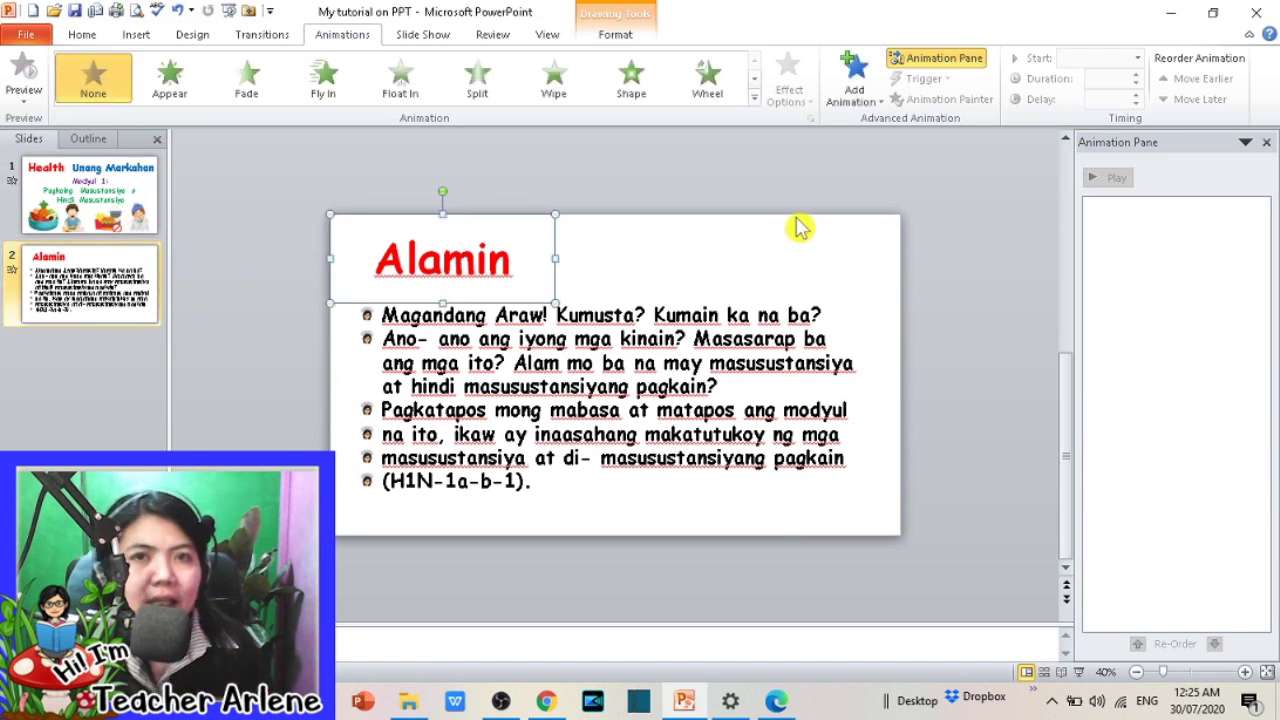
{"action": "left_click", "coordinate": [855, 80]}
{"action": "left_click", "coordinate": [1020, 160]}
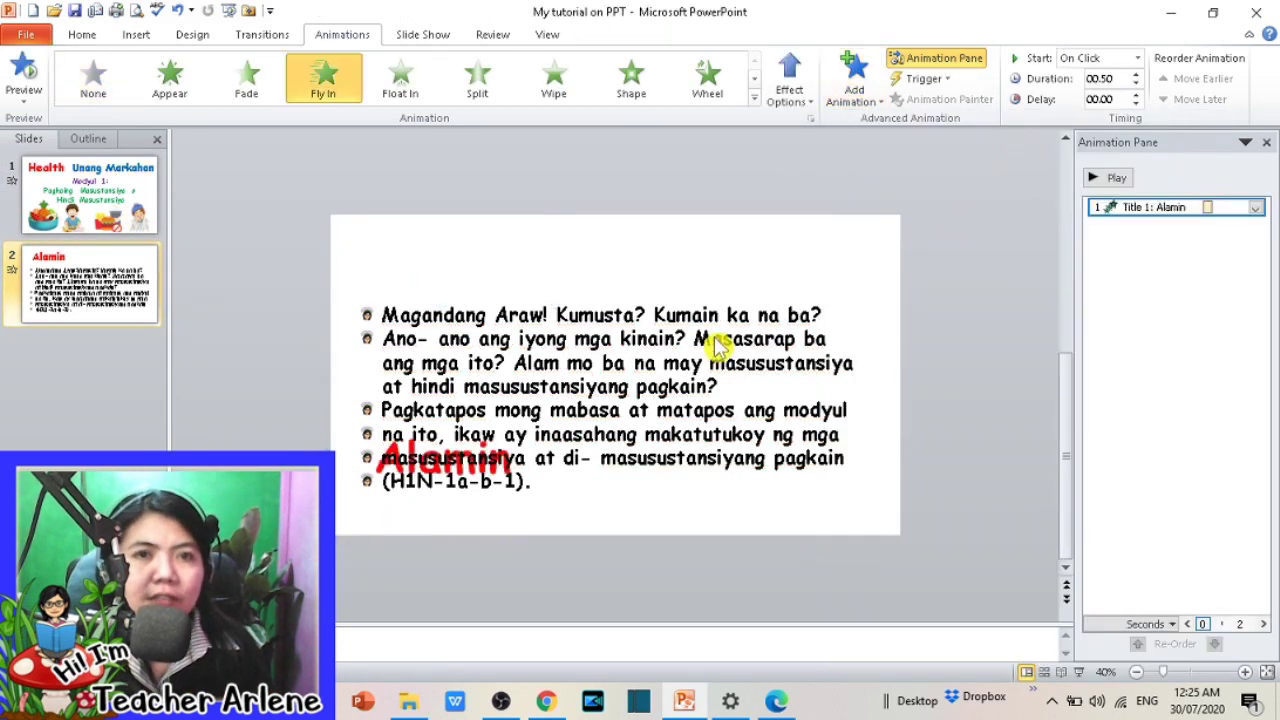
{"action": "left_click", "coordinate": [855, 80]}
{"action": "left_click", "coordinate": [1094, 150]}
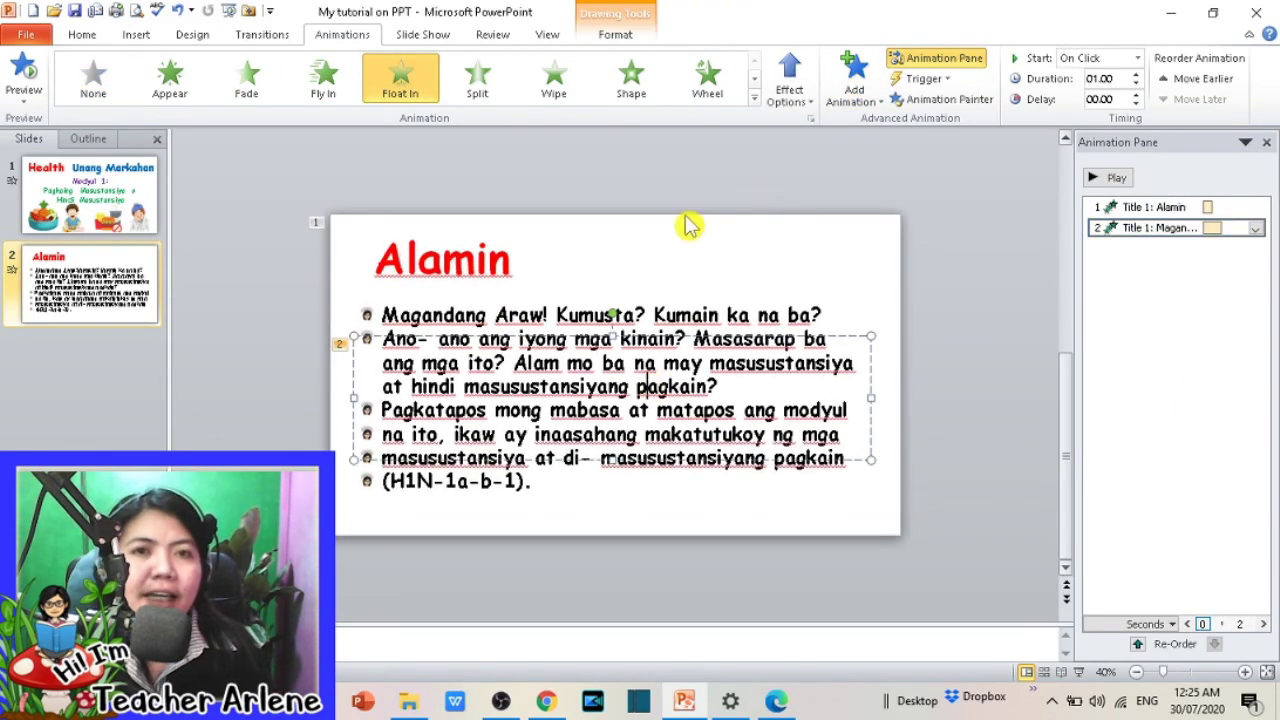
{"action": "left_click", "coordinate": [708, 190]}
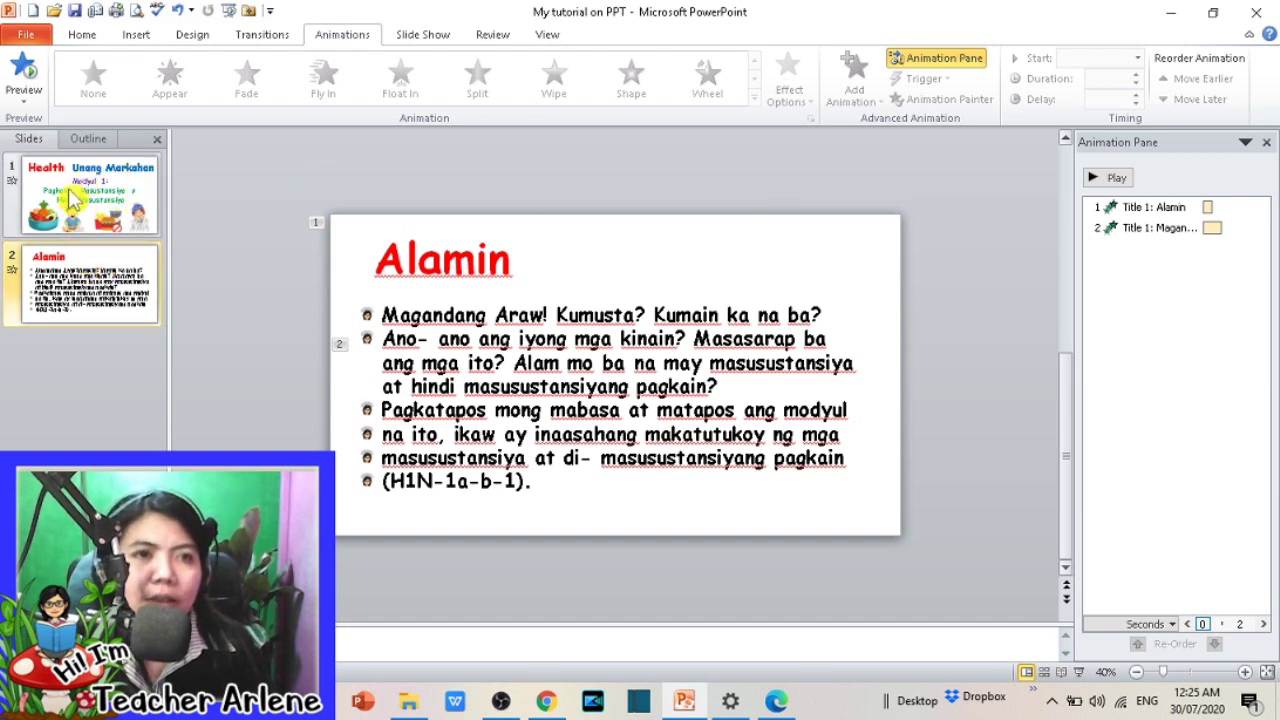
{"action": "left_click", "coordinate": [72, 195]}
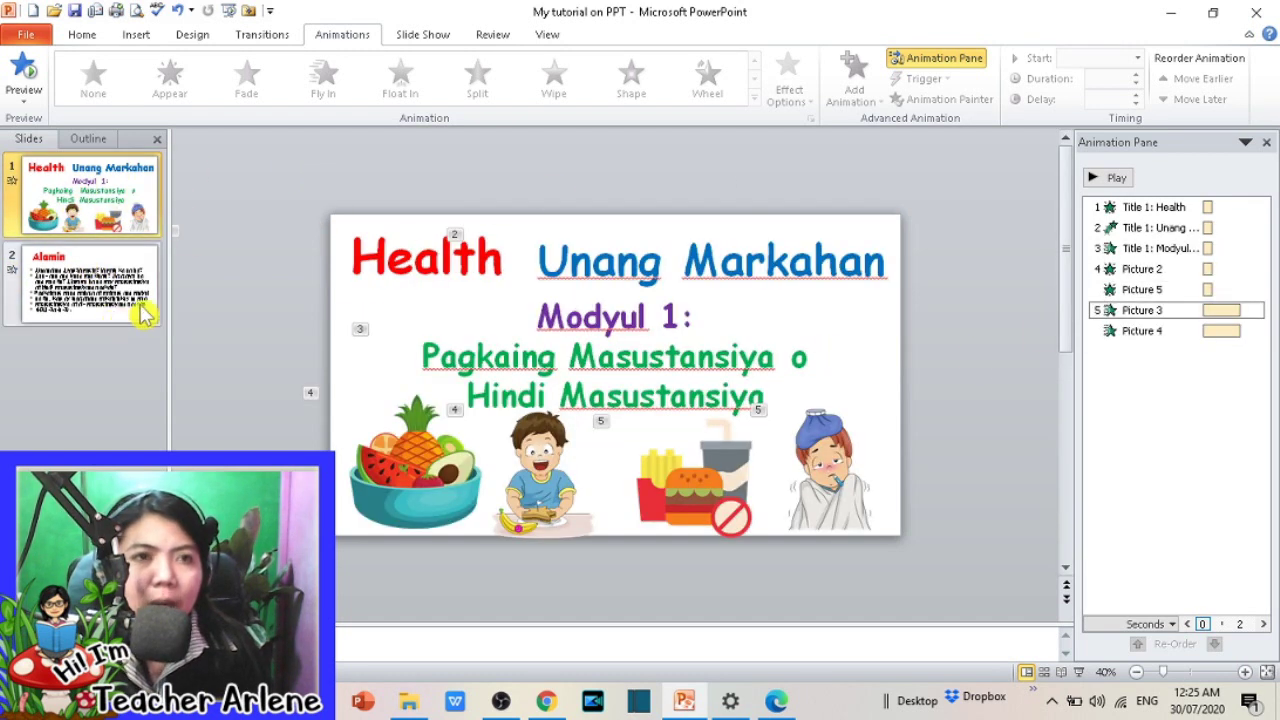
Step: Open the Format Background panel for slide 1 and move it off the slide
{"action": "left_click", "coordinate": [857, 327]}
{"action": "right_click", "coordinate": [857, 327]}
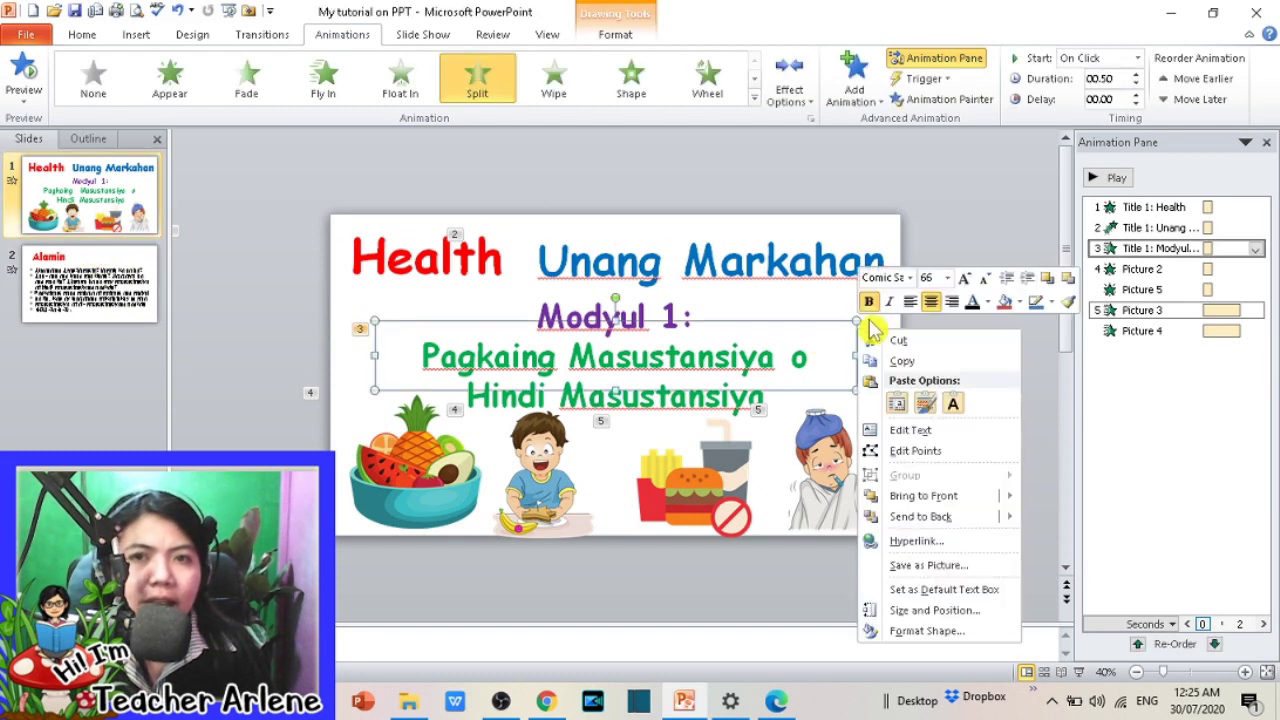
{"action": "key", "text": "Escape"}
{"action": "left_click", "coordinate": [897, 366]}
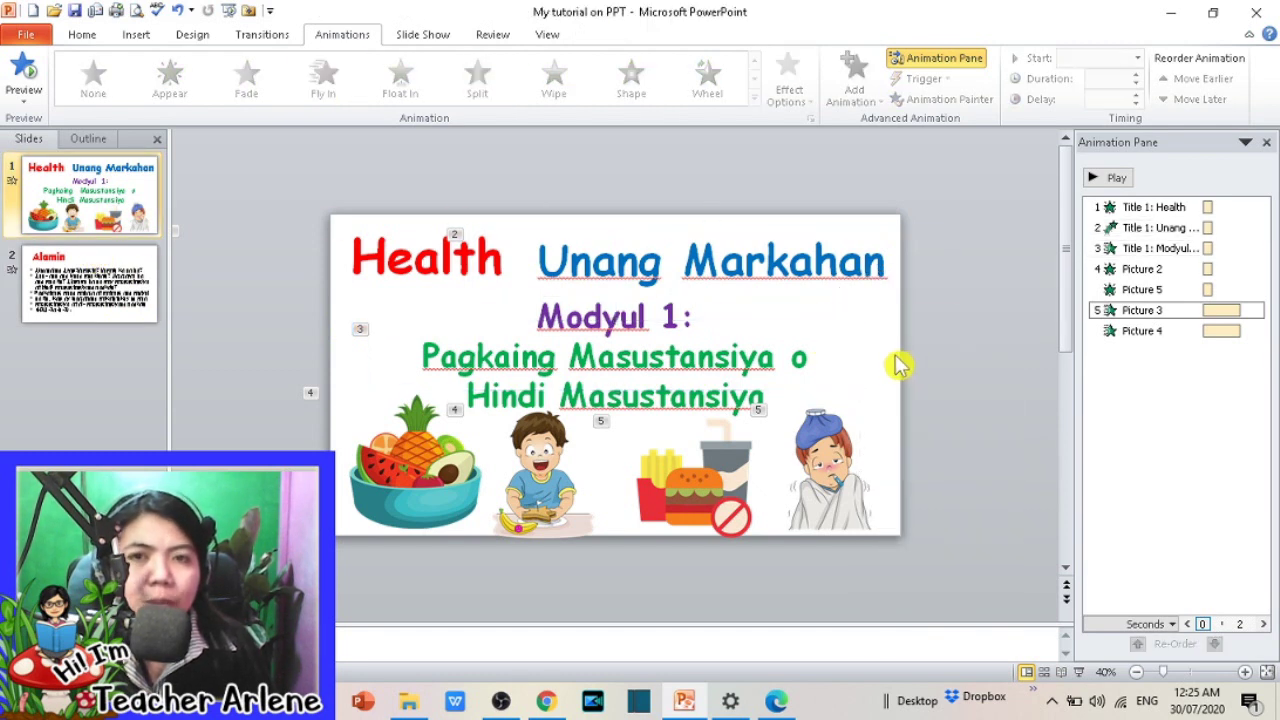
{"action": "right_click", "coordinate": [887, 334]}
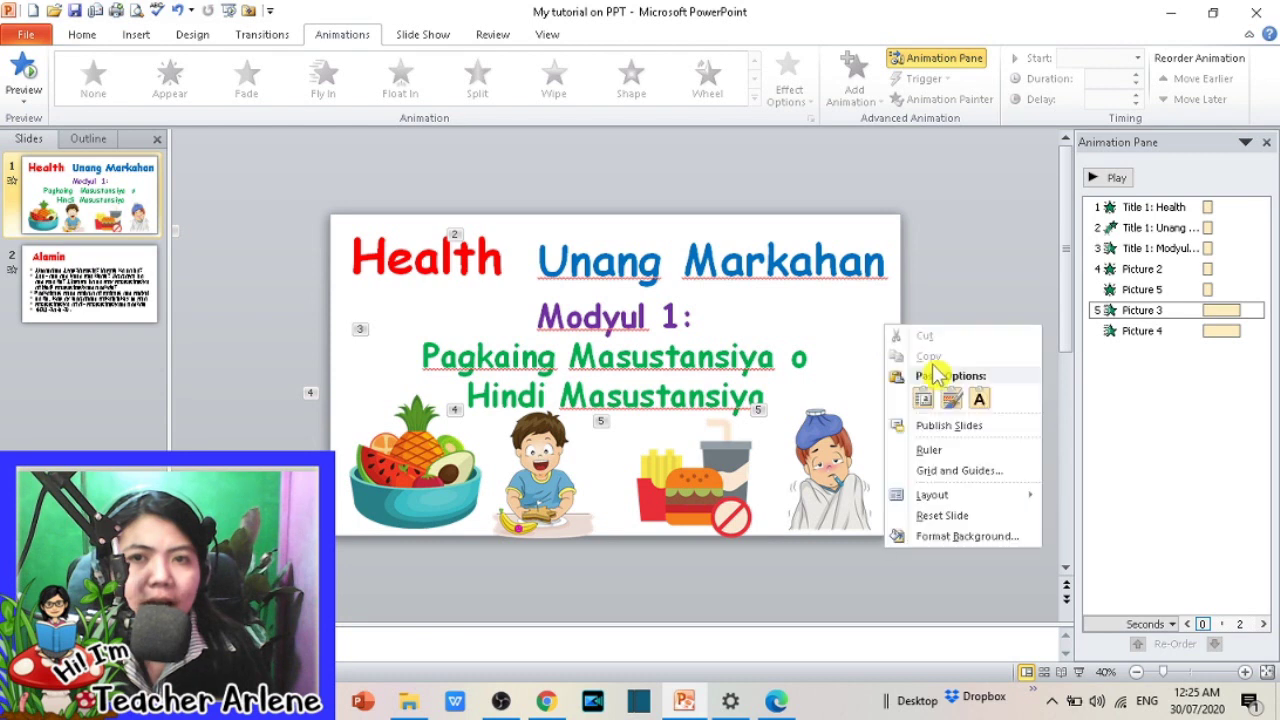
{"action": "left_click", "coordinate": [943, 535]}
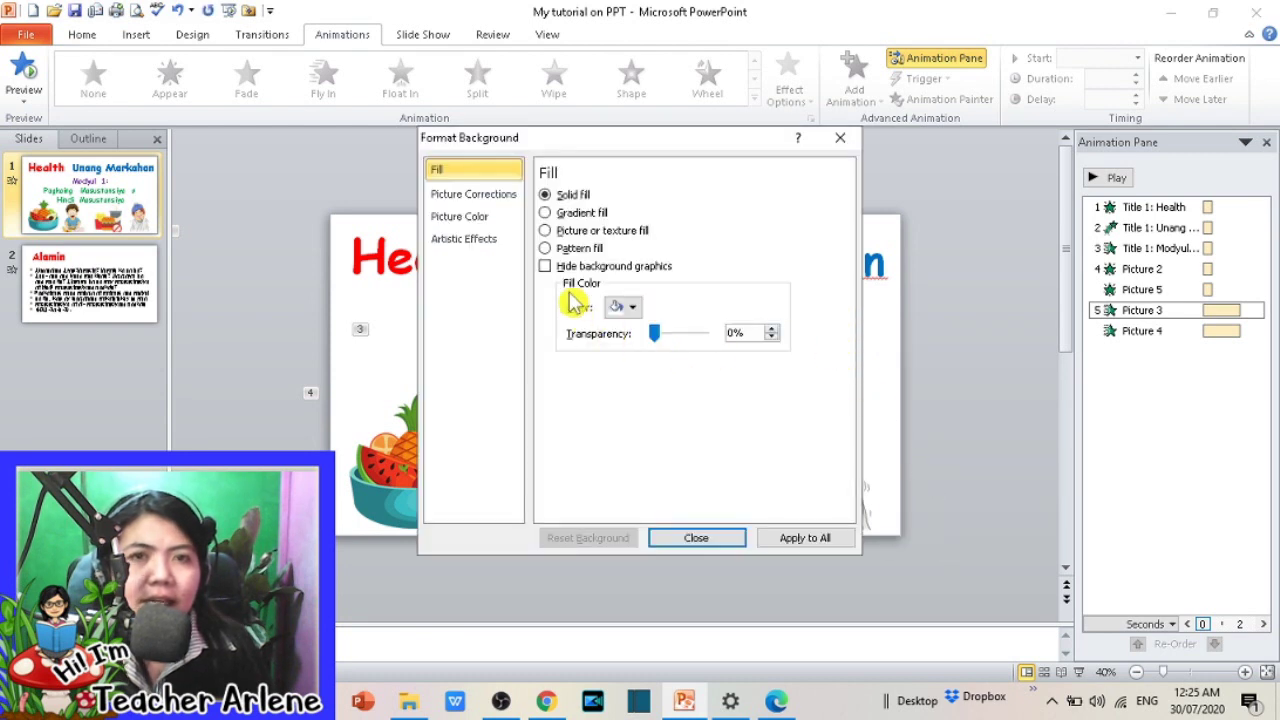
{"action": "mouse_move", "coordinate": [580, 140]}
{"action": "left_mouse_down"}
{"action": "mouse_move", "coordinate": [1160, 156]}
{"action": "mouse_move", "coordinate": [1040, 165]}
{"action": "mouse_move", "coordinate": [984, 150]}
{"action": "left_mouse_up"}
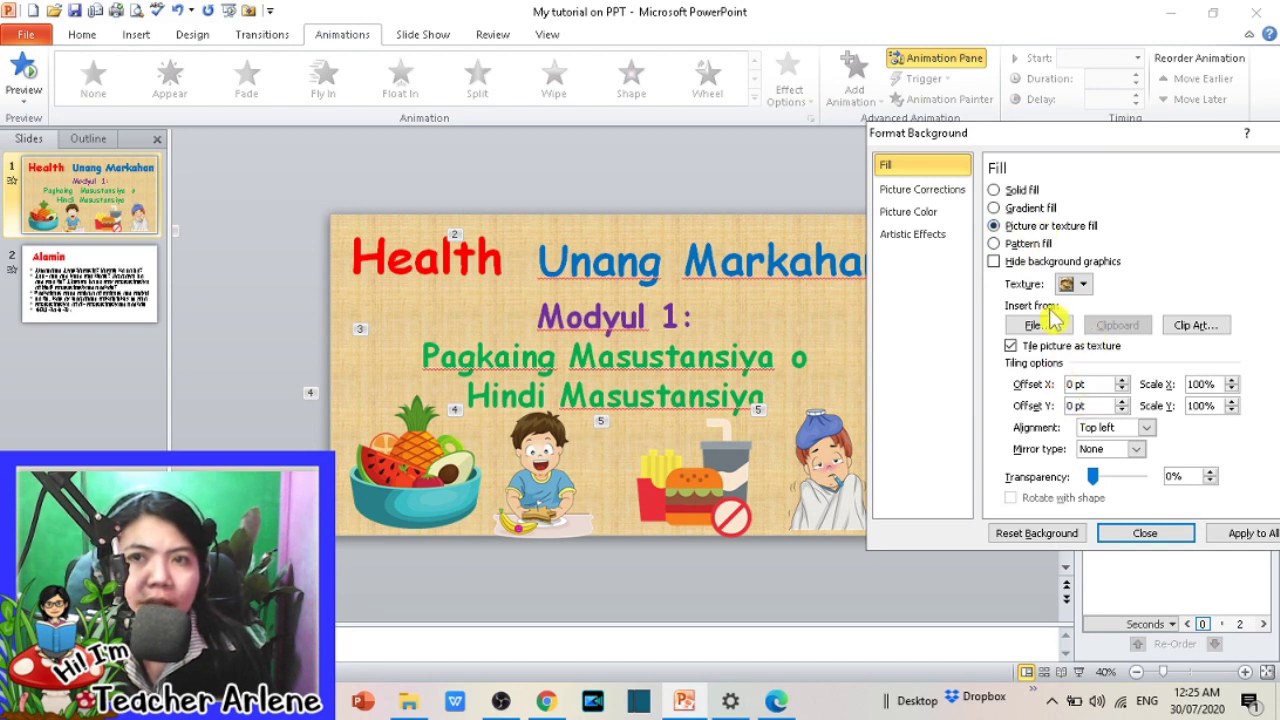
Step: Try several pattern fills, including diagonal stripes, grid and red dots, ending on light pink
{"action": "left_click", "coordinate": [1028, 244]}
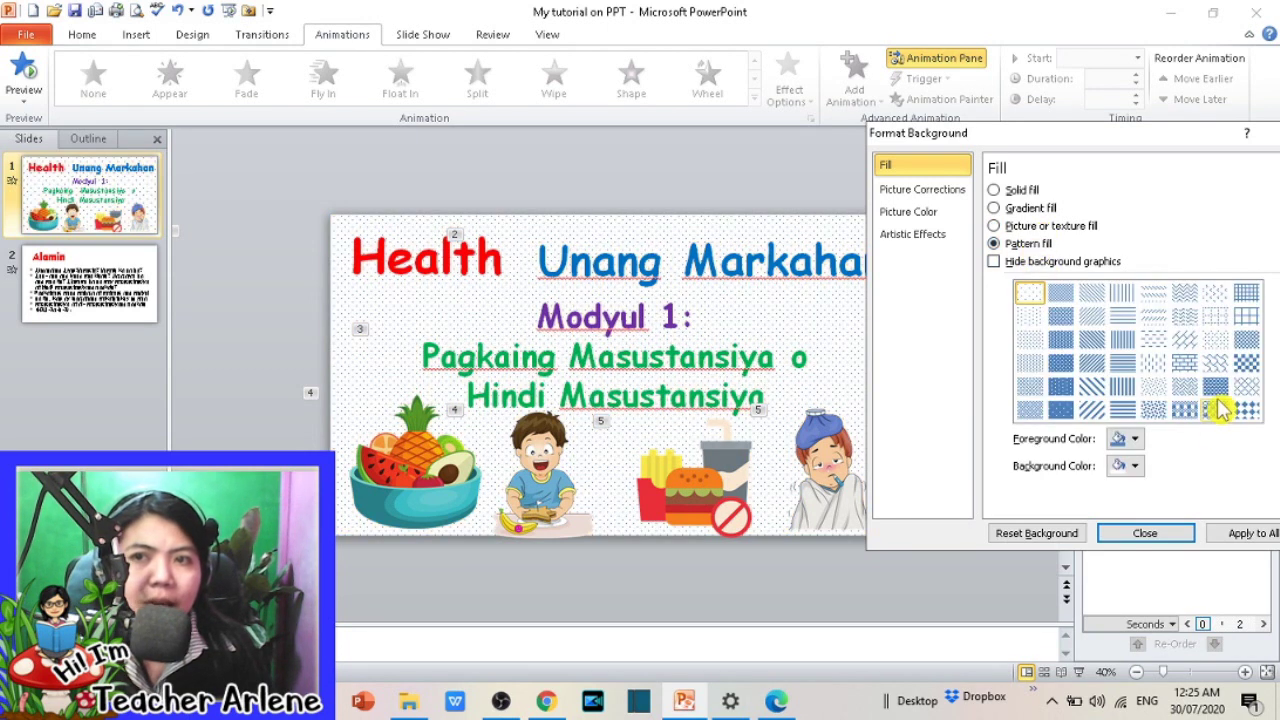
{"action": "left_click", "coordinate": [1215, 386]}
{"action": "left_click", "coordinate": [1215, 409]}
{"action": "left_click", "coordinate": [1061, 409]}
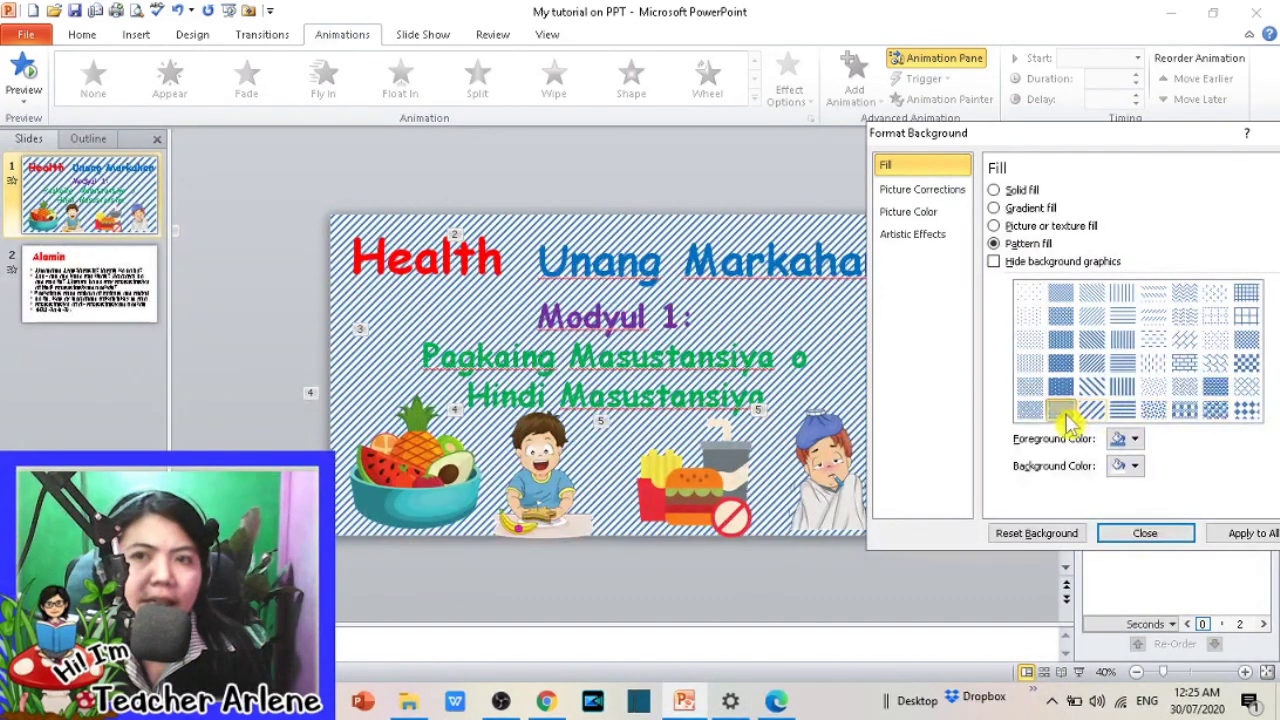
{"action": "left_click", "coordinate": [1244, 316]}
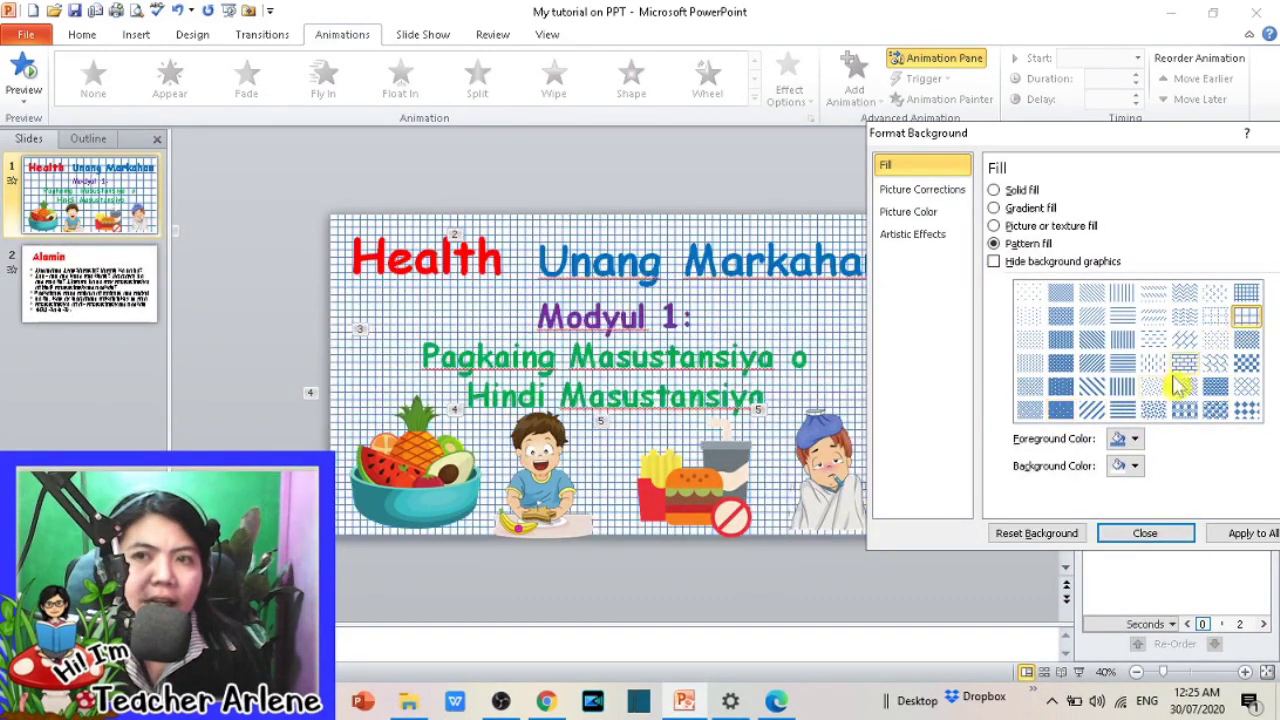
{"action": "left_click", "coordinate": [1137, 440]}
{"action": "key", "text": "Escape"}
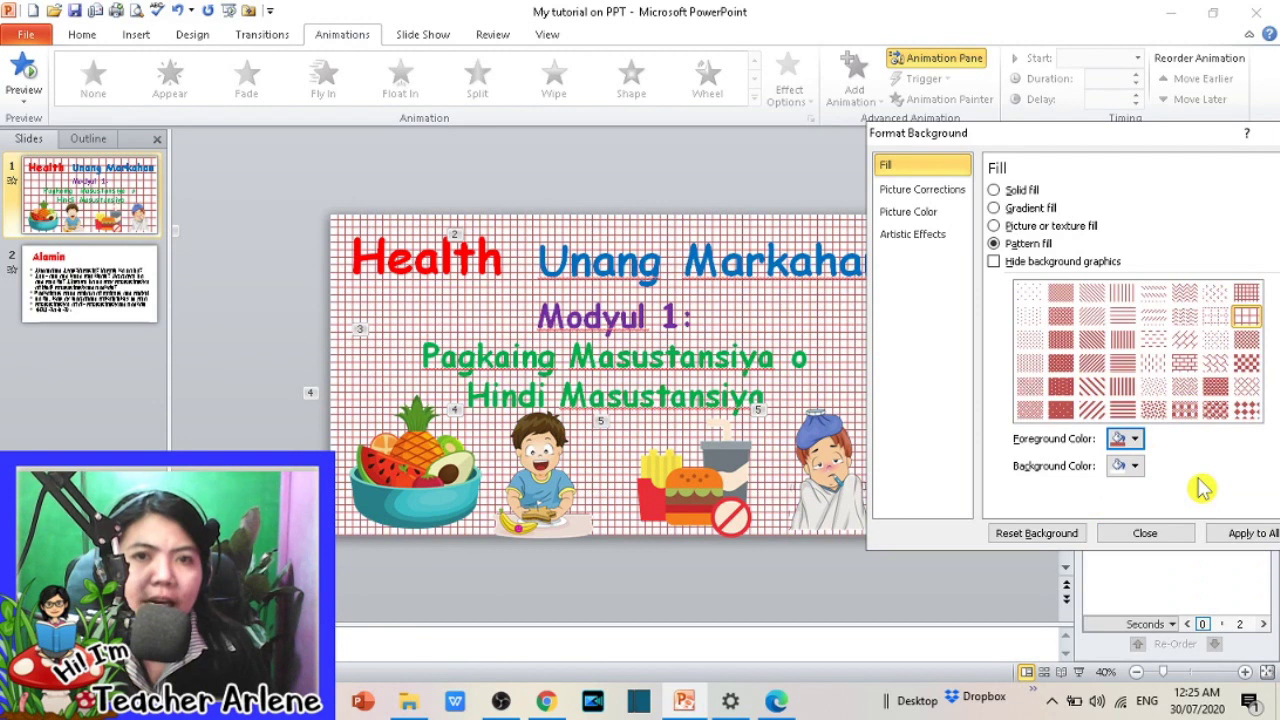
{"action": "left_click", "coordinate": [1063, 412]}
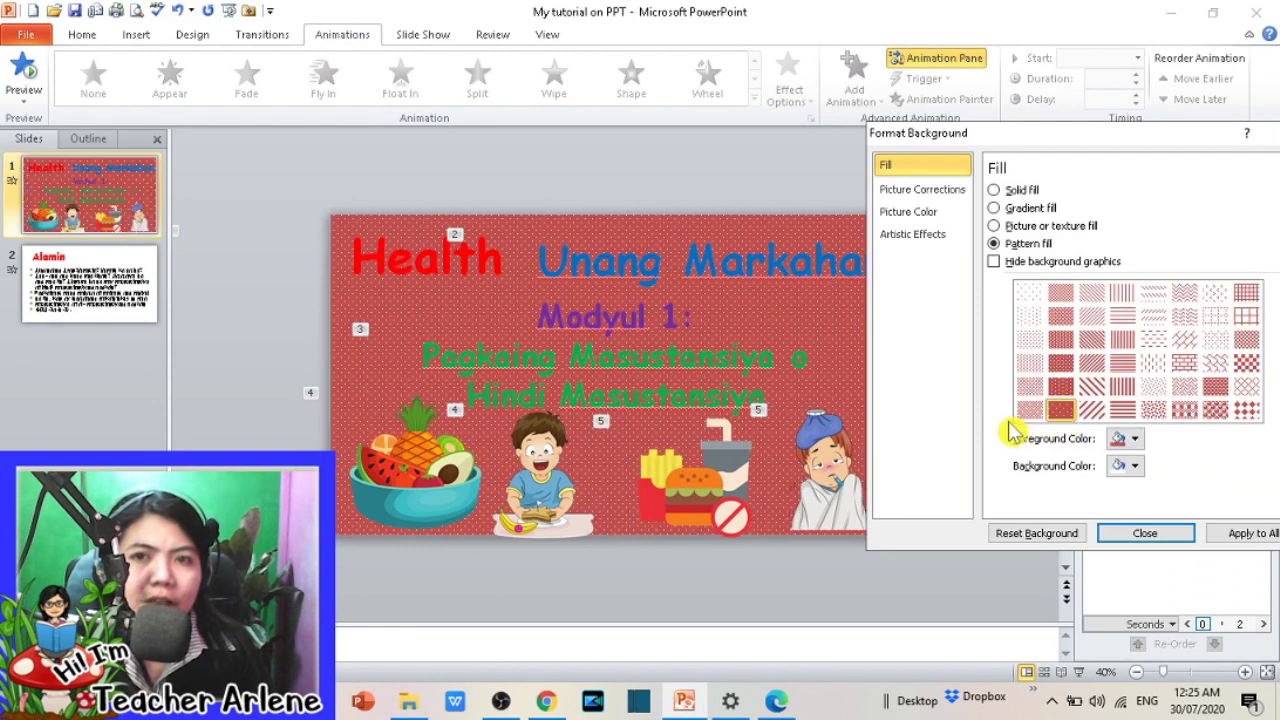
{"action": "left_click", "coordinate": [1030, 410]}
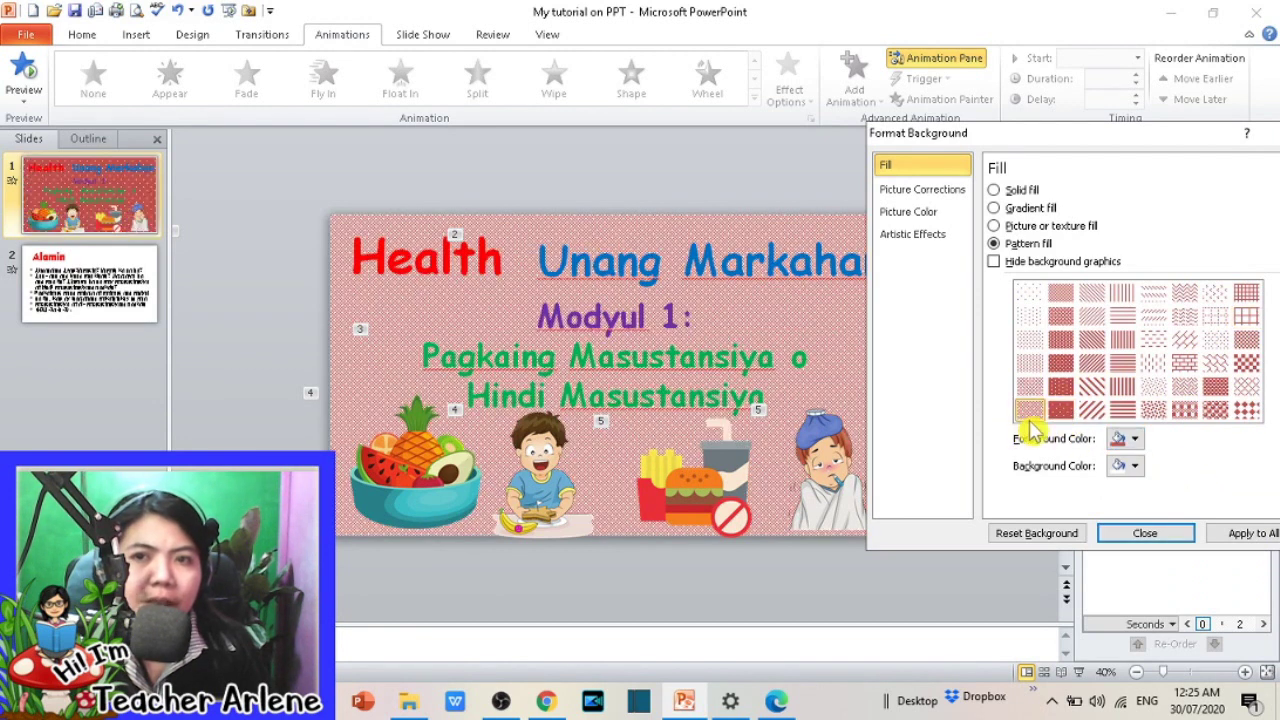
Step: Switch to picture or texture fill and browse for a background image file
{"action": "left_click", "coordinate": [1001, 227]}
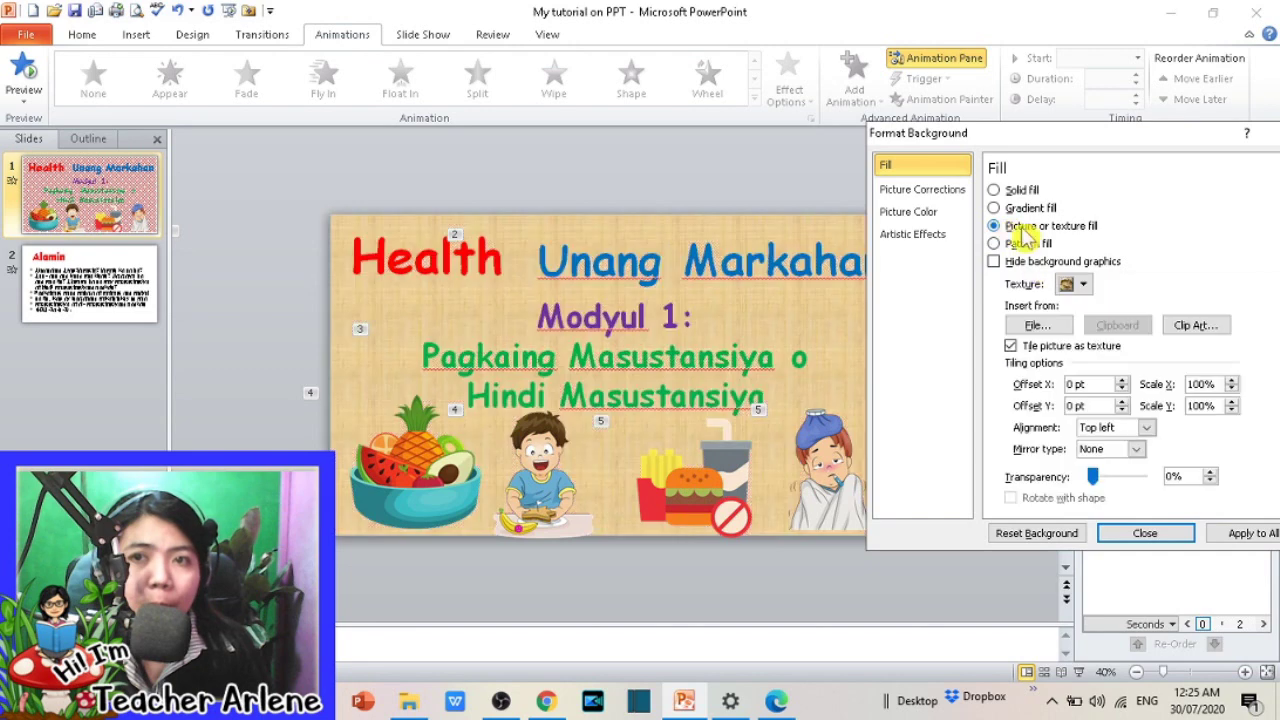
{"action": "left_click", "coordinate": [1037, 327]}
{"action": "scroll", "coordinate": [828, 423], "scroll_direction": "down", "scroll_amount": 5}
{"action": "scroll", "coordinate": [815, 435], "scroll_direction": "down", "scroll_amount": 3}
{"action": "scroll", "coordinate": [810, 460], "scroll_direction": "down", "scroll_amount": 3}
Step: Insert 'background red copy' from C:\YOUTUBE CHANNEL as the slide background
{"action": "left_click", "coordinate": [714, 471]}
{"action": "scroll", "coordinate": [929, 440], "scroll_direction": "down", "scroll_amount": 3}
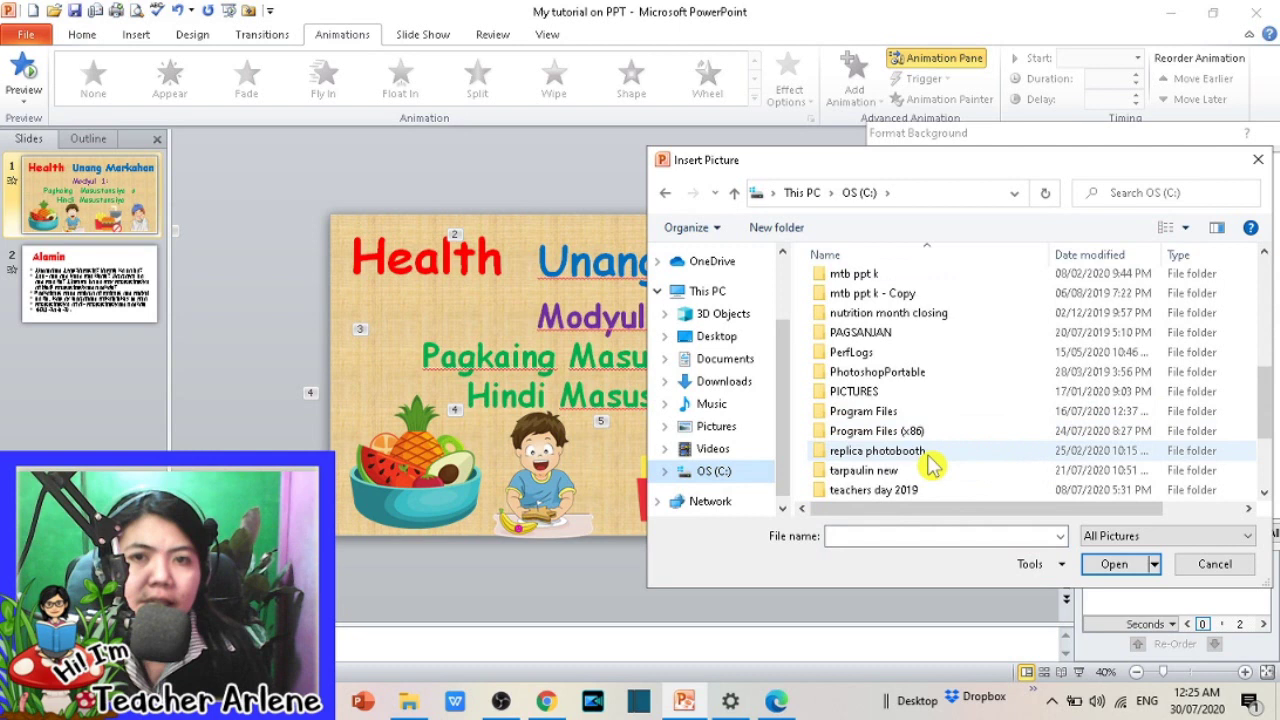
{"action": "scroll", "coordinate": [910, 466], "scroll_direction": "down", "scroll_amount": 3}
{"action": "double_click", "coordinate": [900, 466]}
{"action": "scroll", "coordinate": [1075, 395], "scroll_direction": "down", "scroll_amount": 5}
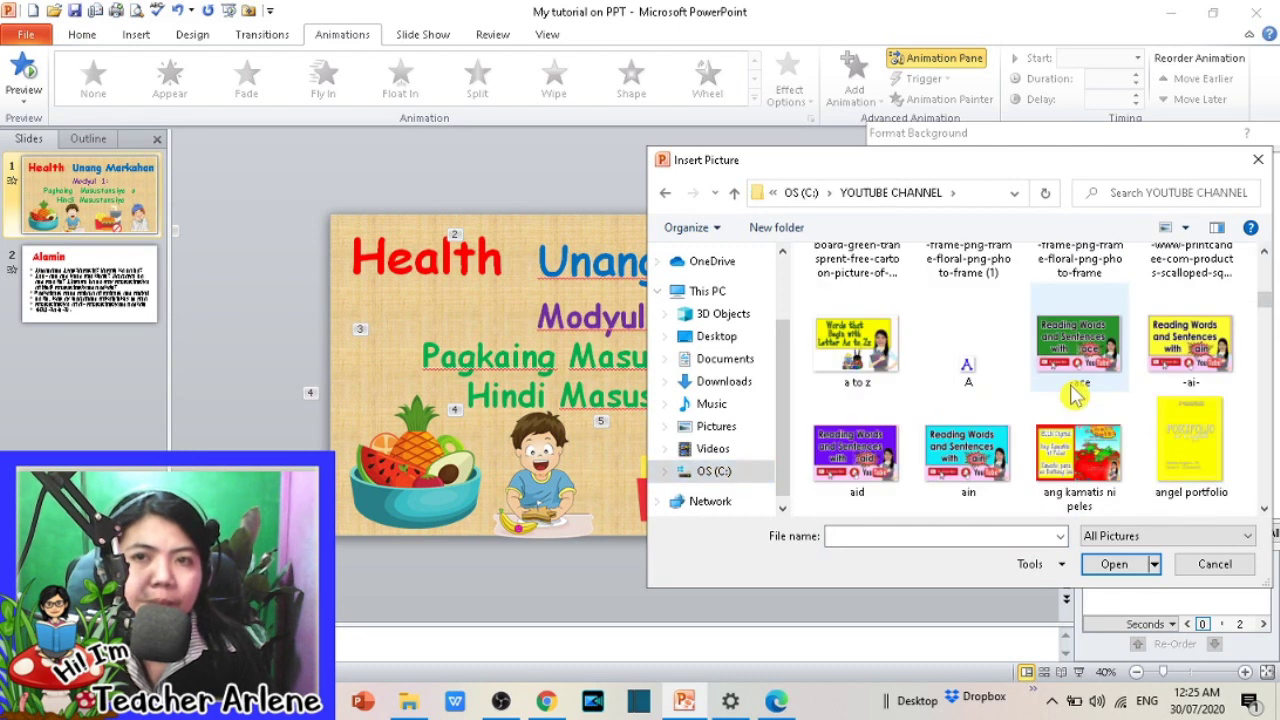
{"action": "scroll", "coordinate": [1075, 395], "scroll_direction": "down", "scroll_amount": 5}
{"action": "left_click", "coordinate": [855, 345]}
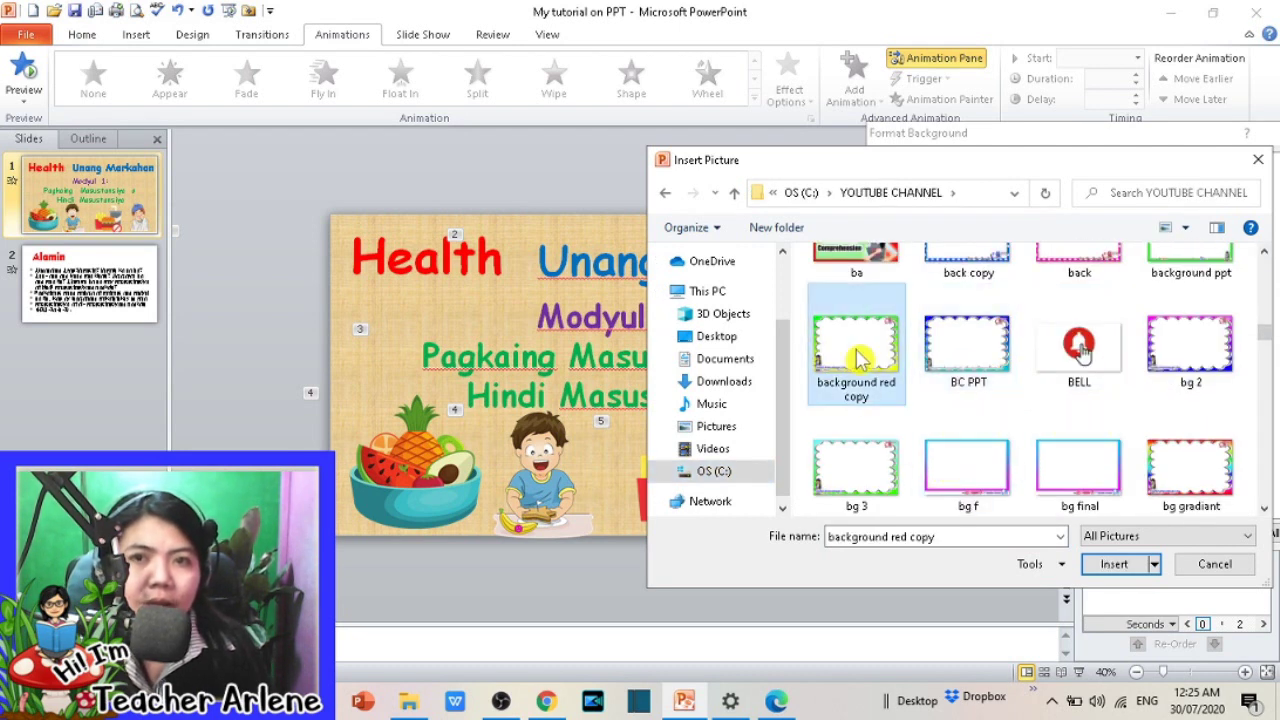
{"action": "left_click", "coordinate": [1113, 564]}
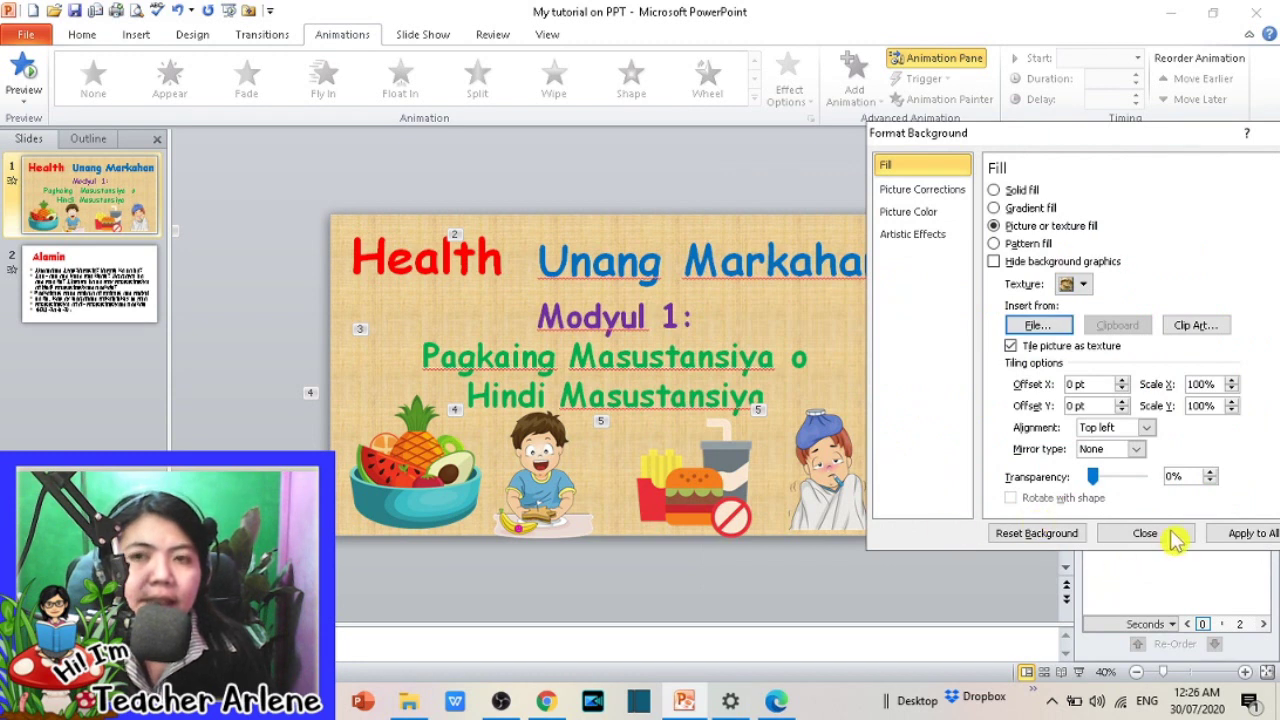
Step: Set the Top and Bottom stretch offsets to 0% and close Format Background
{"action": "left_click_drag", "start_coordinate": [1025, 145], "coordinate": [1041, 151]}
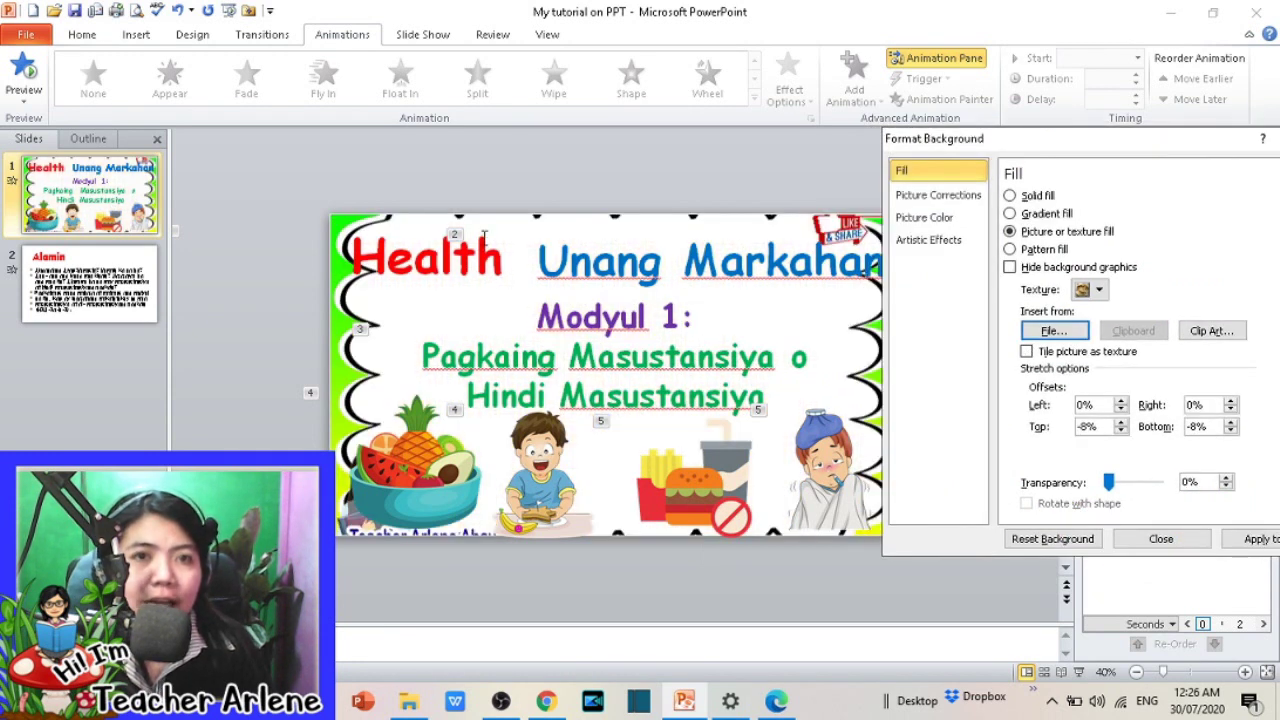
{"action": "mouse_move", "coordinate": [940, 140]}
{"action": "left_mouse_down"}
{"action": "mouse_move", "coordinate": [1006, 149]}
{"action": "mouse_move", "coordinate": [719, 146]}
{"action": "left_mouse_up"}
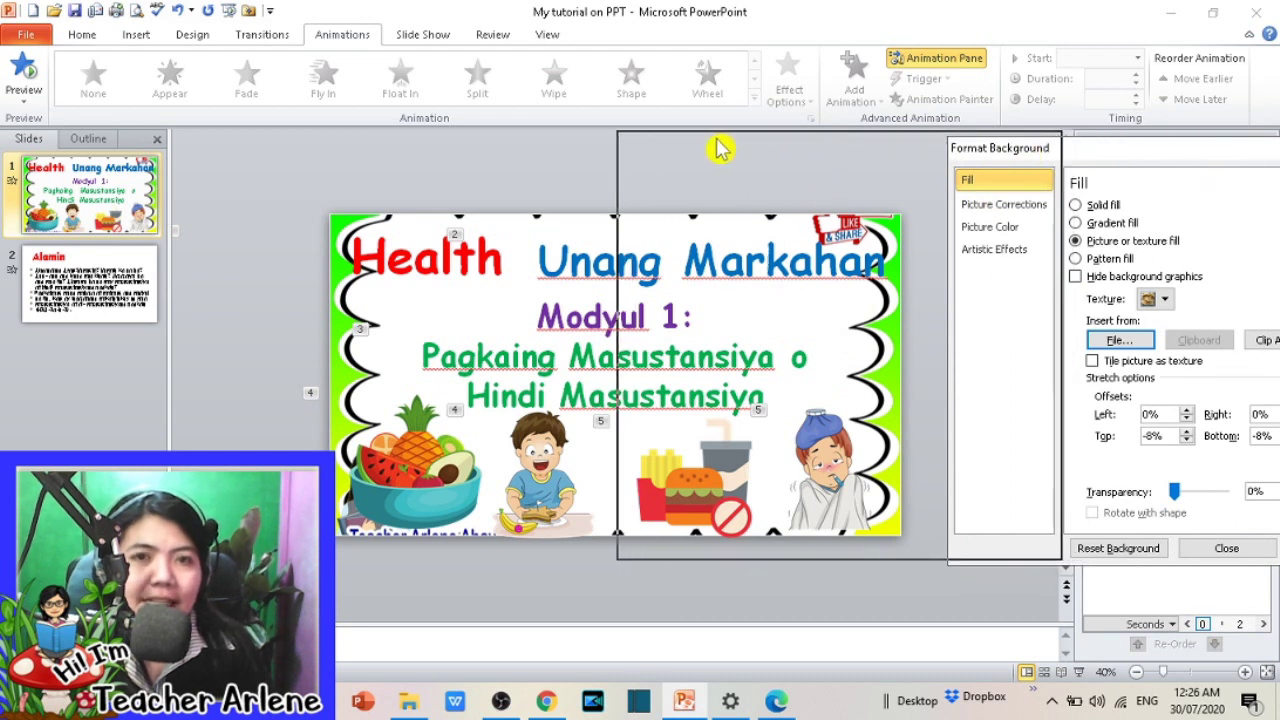
{"action": "left_click", "coordinate": [834, 430]}
{"action": "type", "text": "0"}
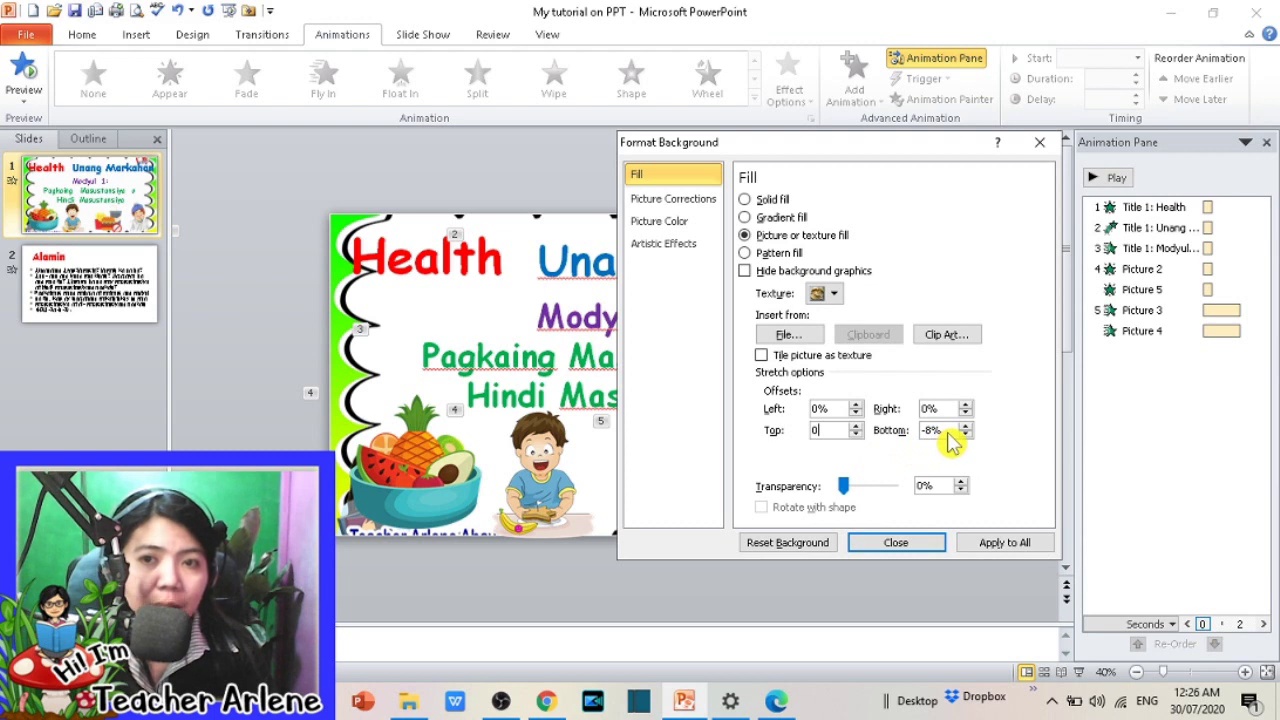
{"action": "left_click", "coordinate": [938, 432]}
{"action": "left_click_drag", "start_coordinate": [821, 145], "coordinate": [971, 161]}
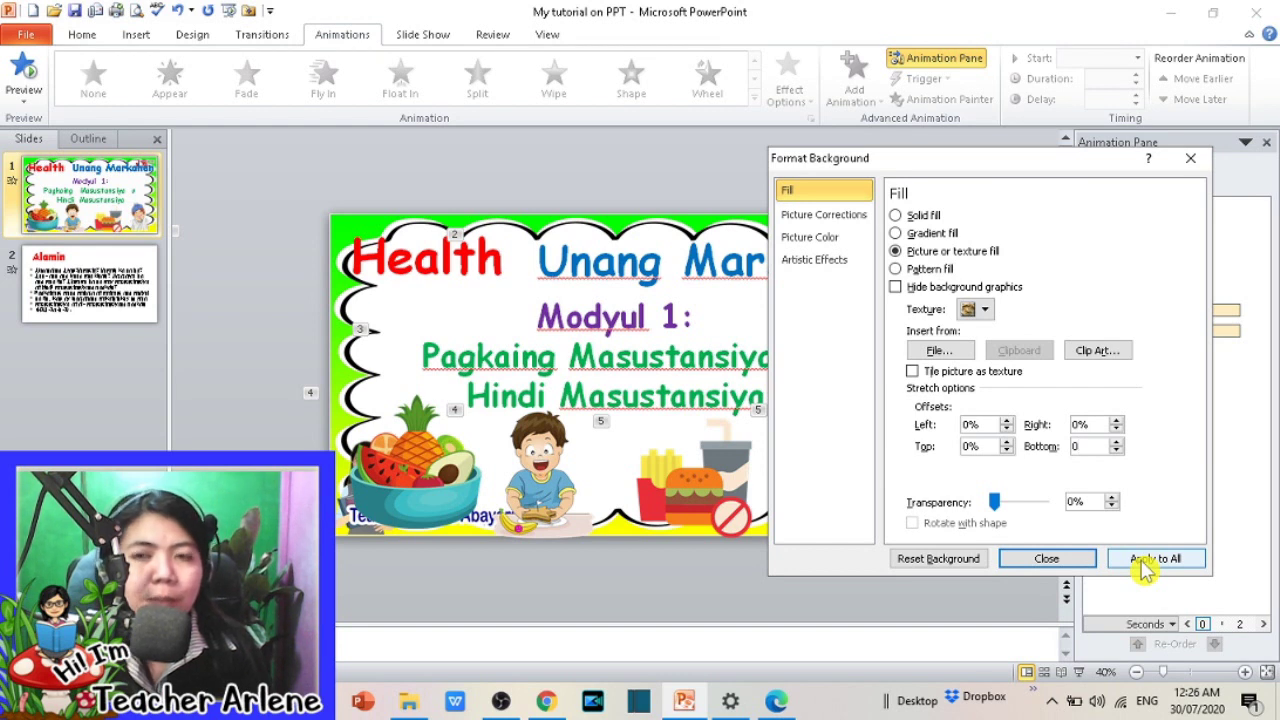
{"action": "left_click", "coordinate": [1050, 566]}
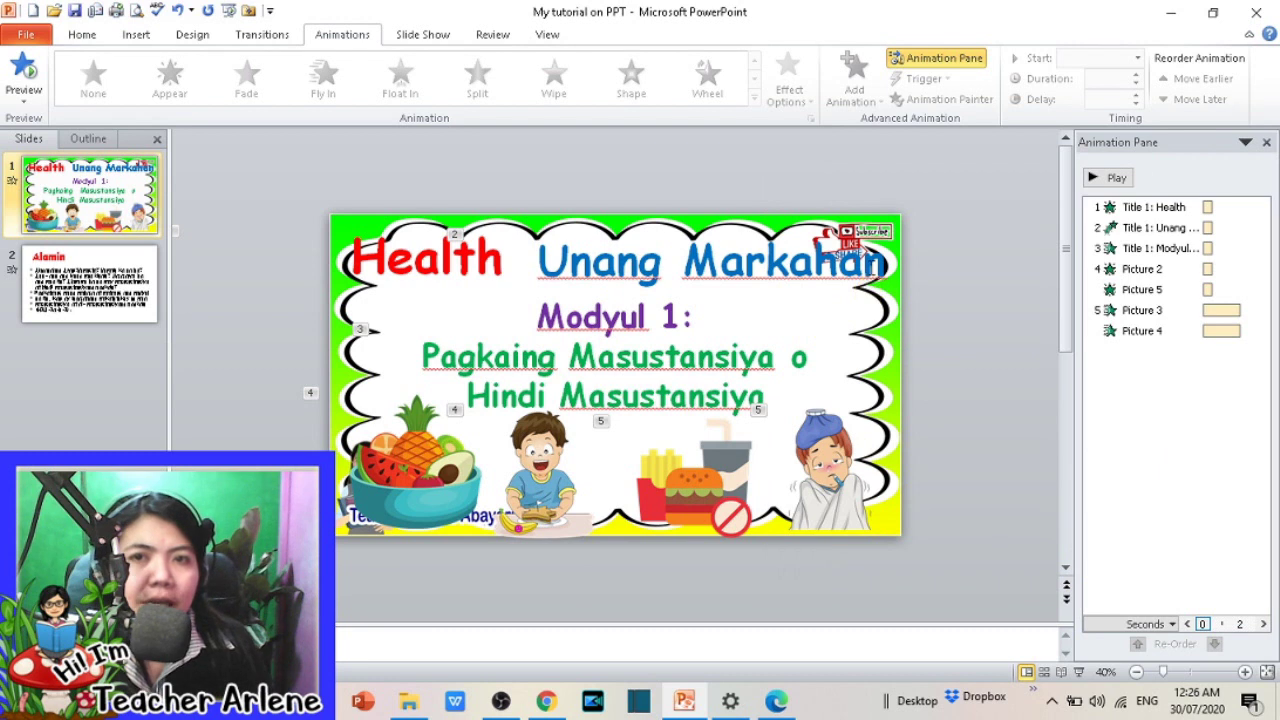
Step: Narrow the Unang Markahan title box from its right edge
{"action": "left_click", "coordinate": [912, 258]}
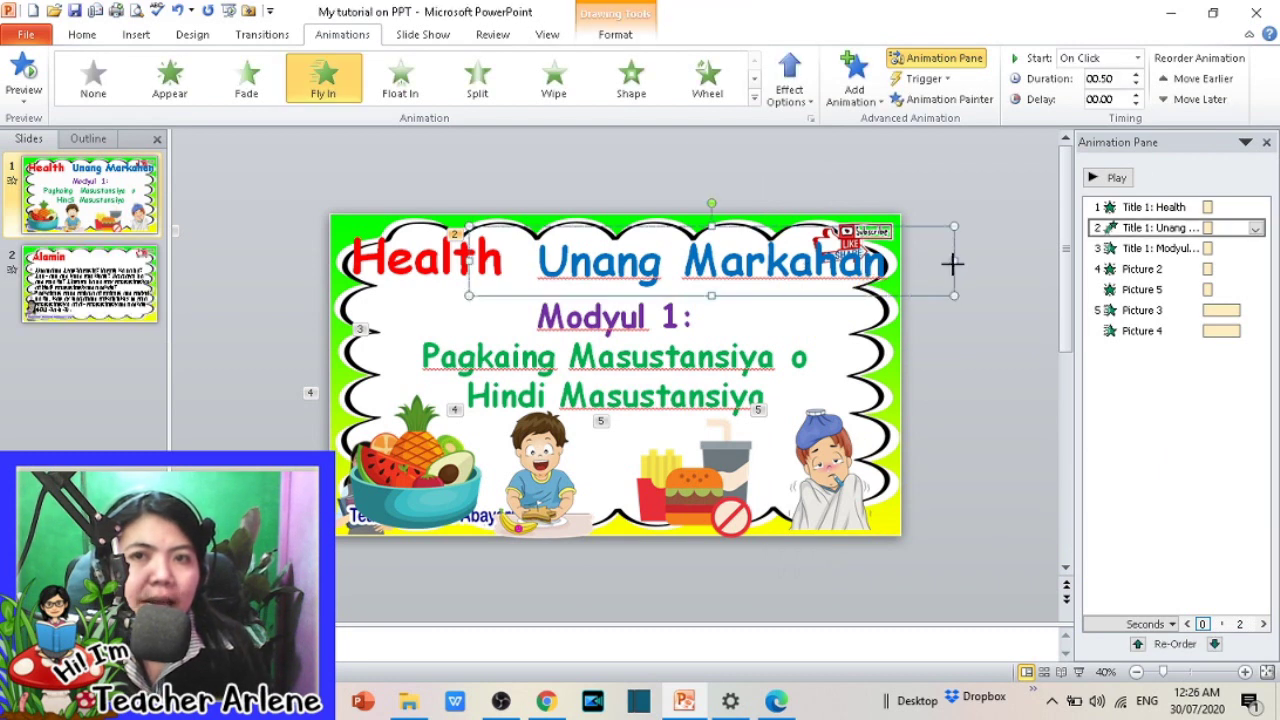
{"action": "left_click_drag", "start_coordinate": [953, 268], "coordinate": [913, 262]}
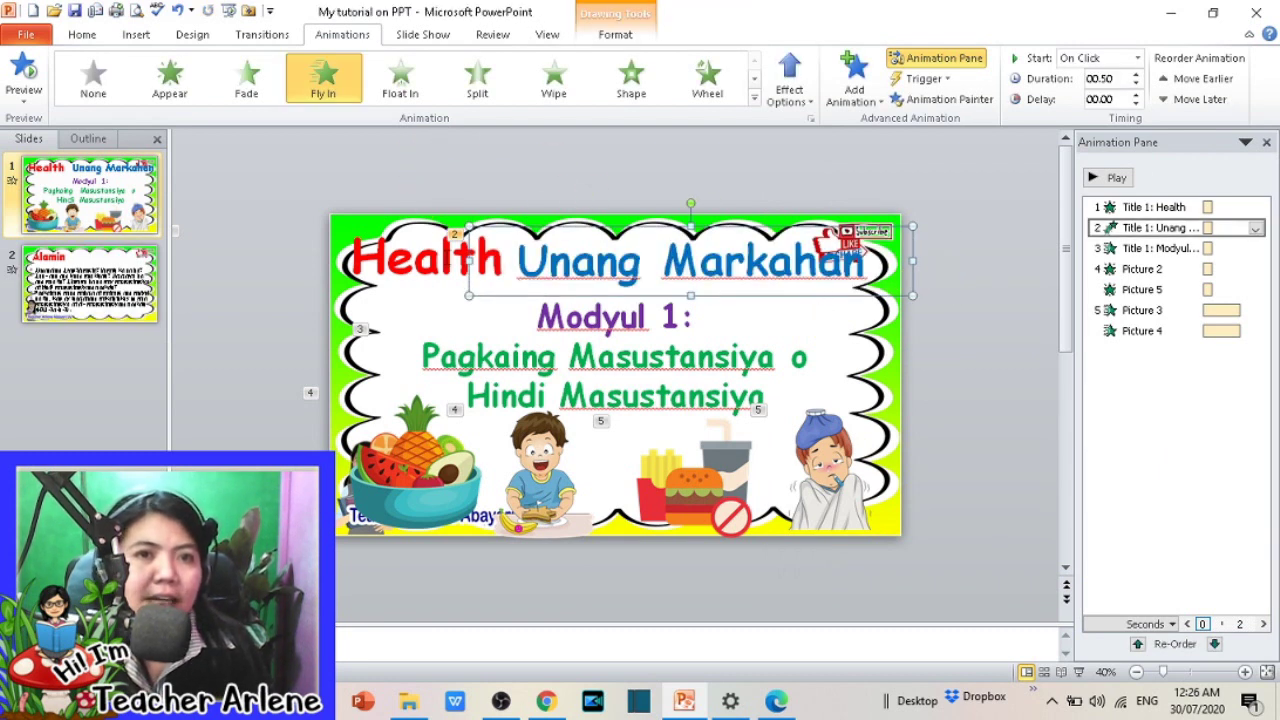
{"action": "left_click", "coordinate": [471, 260]}
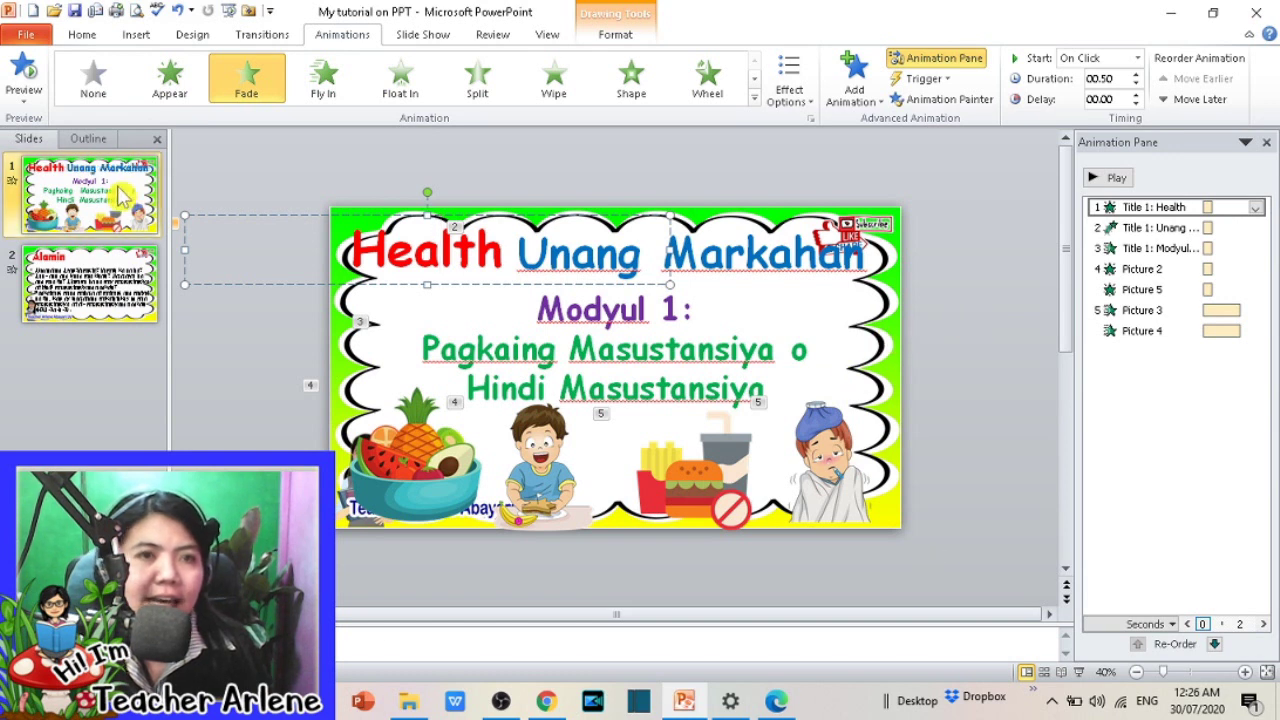
Step: Shrink all of slide 2's Alamin body text from 40 to 36 points
{"action": "left_click", "coordinate": [90, 285]}
{"action": "left_click", "coordinate": [377, 255]}
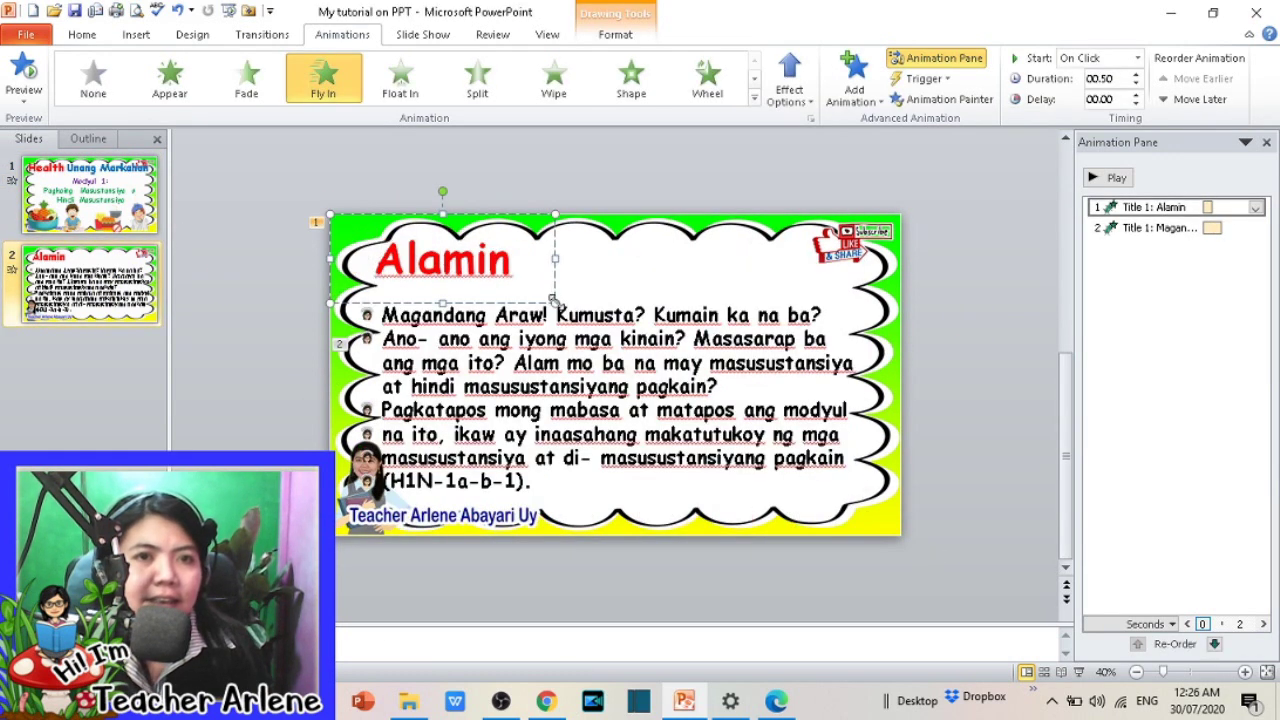
{"action": "left_click", "coordinate": [598, 386]}
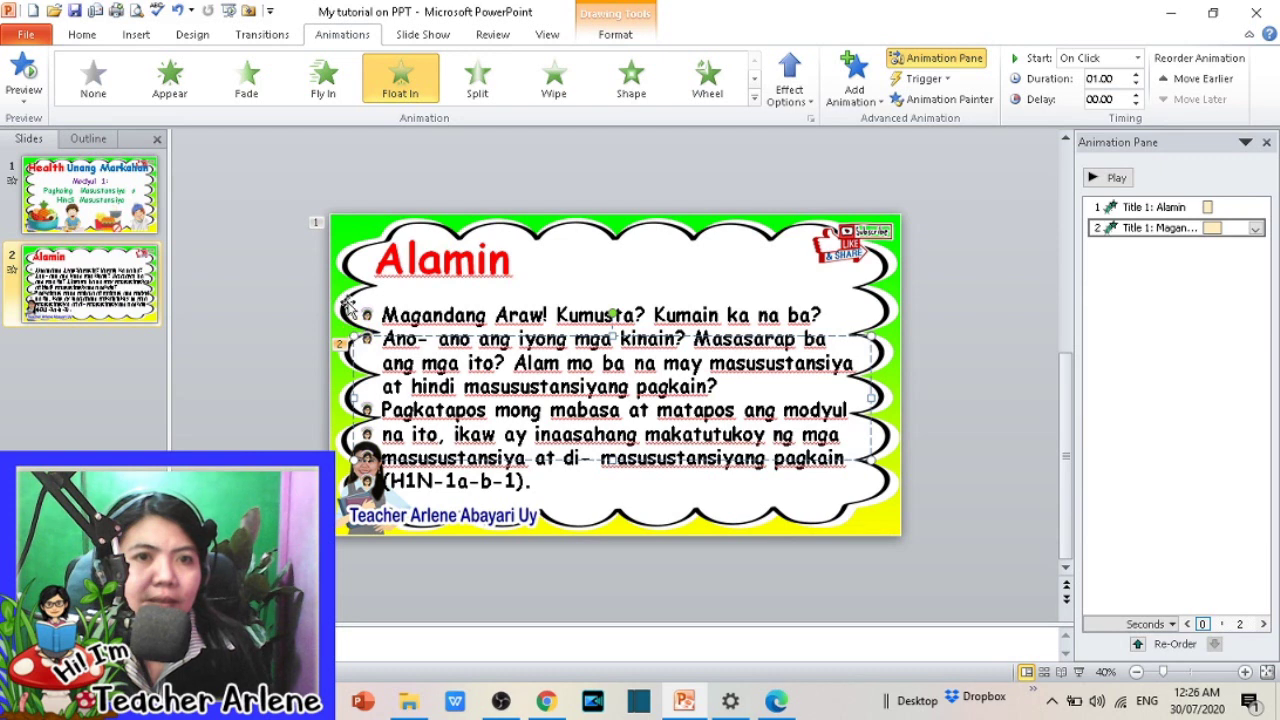
{"action": "key", "text": "ctrl+a"}
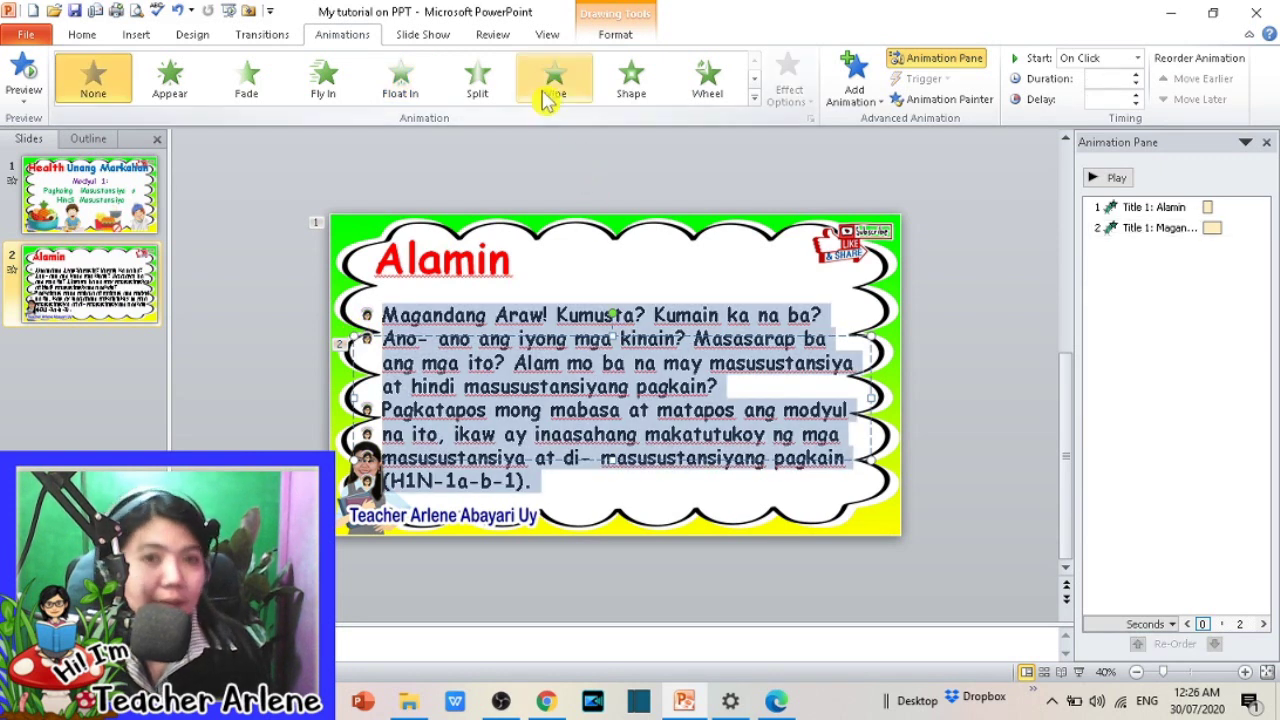
{"action": "left_click", "coordinate": [82, 34]}
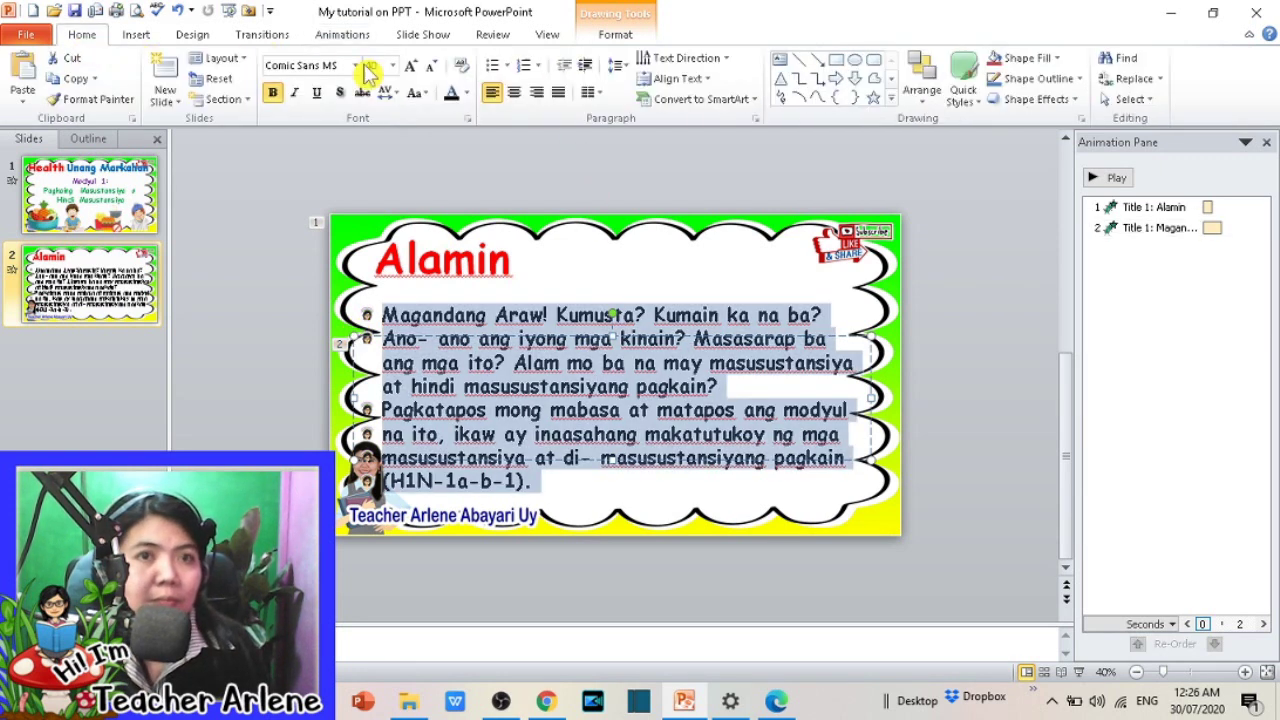
{"action": "left_click", "coordinate": [431, 65]}
{"action": "left_click", "coordinate": [811, 326]}
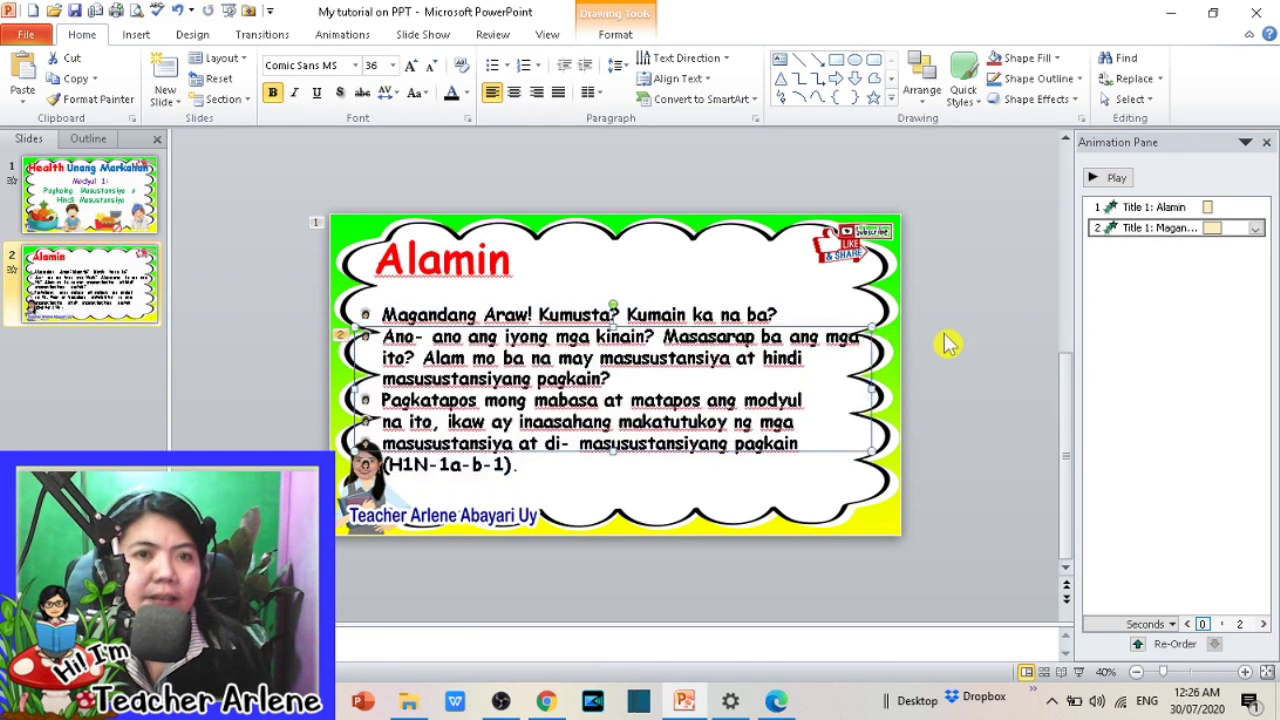
{"action": "left_click", "coordinate": [23, 334]}
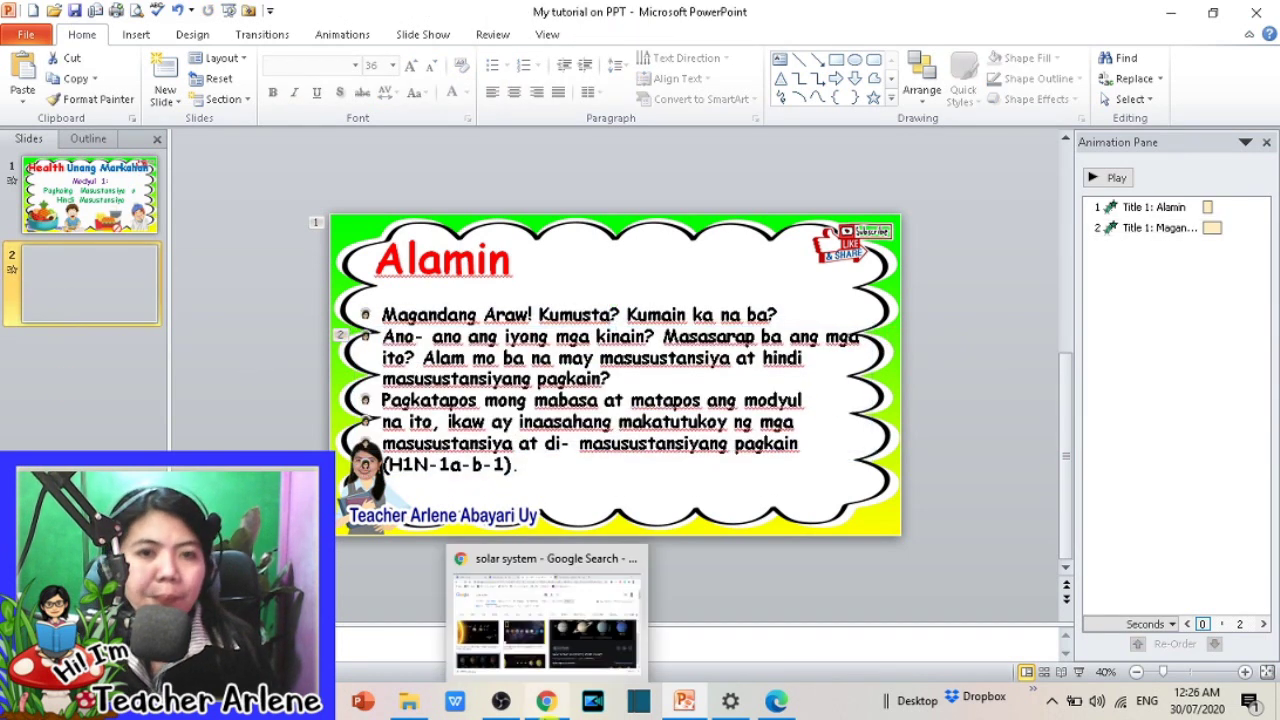
Step: Find and select the 'Subukin' heading in the module PDF, then return to PowerPoint
{"action": "left_click", "coordinate": [776, 700]}
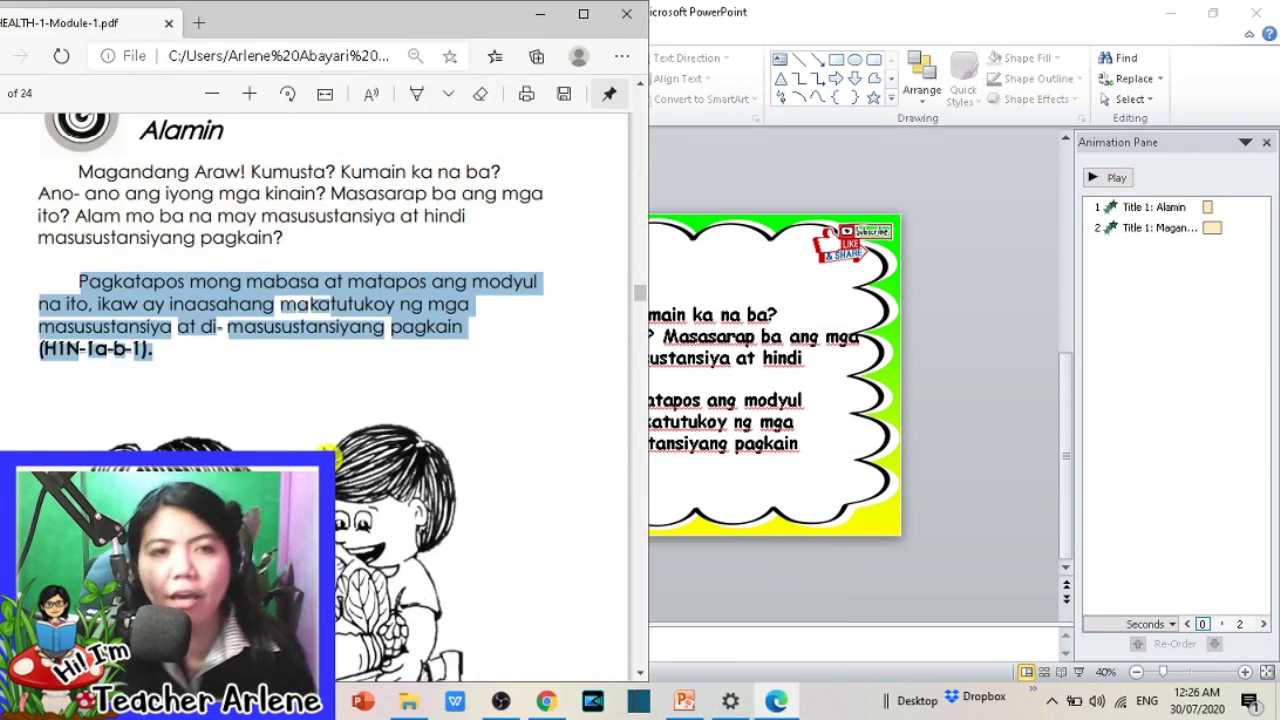
{"action": "scroll", "coordinate": [320, 440], "scroll_direction": "down", "scroll_amount": 4}
{"action": "scroll", "coordinate": [325, 448], "scroll_direction": "down", "scroll_amount": 1}
{"action": "scroll", "coordinate": [330, 456], "scroll_direction": "up", "scroll_amount": 3}
{"action": "scroll", "coordinate": [330, 455], "scroll_direction": "up", "scroll_amount": 3}
{"action": "scroll", "coordinate": [318, 450], "scroll_direction": "down", "scroll_amount": 3}
{"action": "scroll", "coordinate": [335, 350], "scroll_direction": "down", "scroll_amount": 4}
{"action": "scroll", "coordinate": [335, 350], "scroll_direction": "down", "scroll_amount": 1}
{"action": "scroll", "coordinate": [335, 350], "scroll_direction": "up", "scroll_amount": 5}
{"action": "scroll", "coordinate": [335, 350], "scroll_direction": "down", "scroll_amount": 1}
{"action": "scroll", "coordinate": [335, 350], "scroll_direction": "down", "scroll_amount": 3}
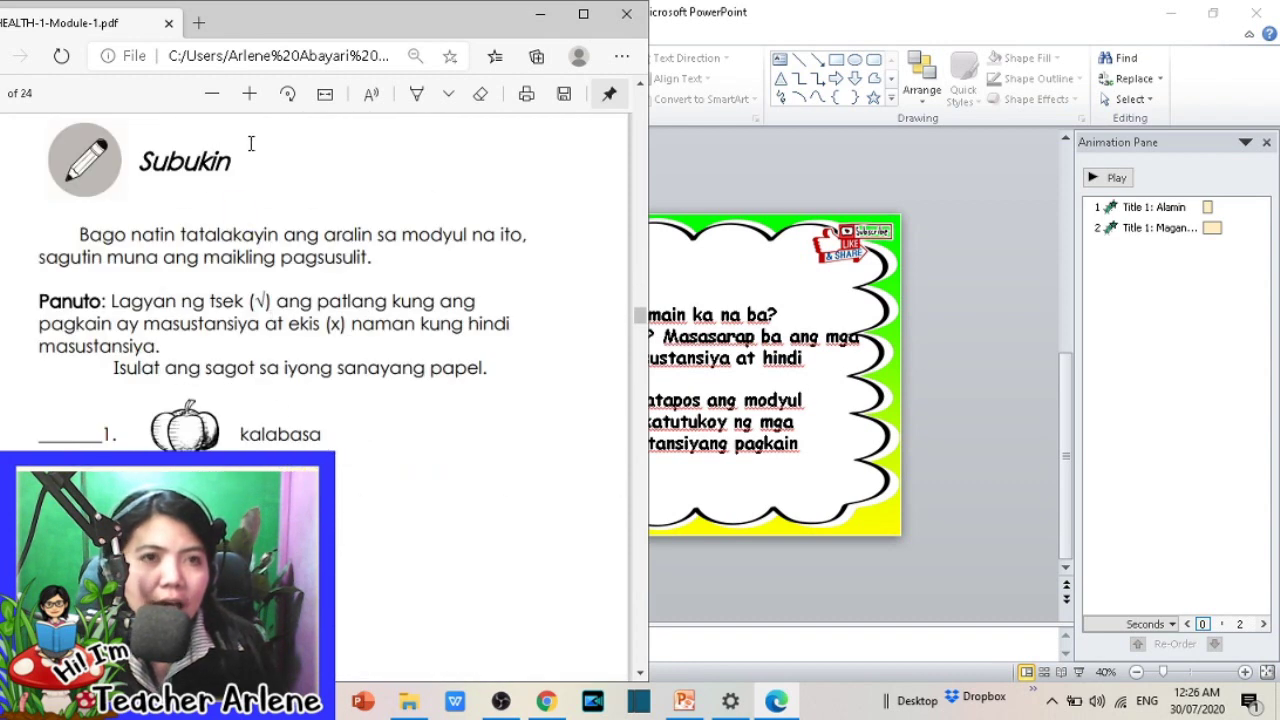
{"action": "left_click_drag", "start_coordinate": [256, 165], "coordinate": [172, 170]}
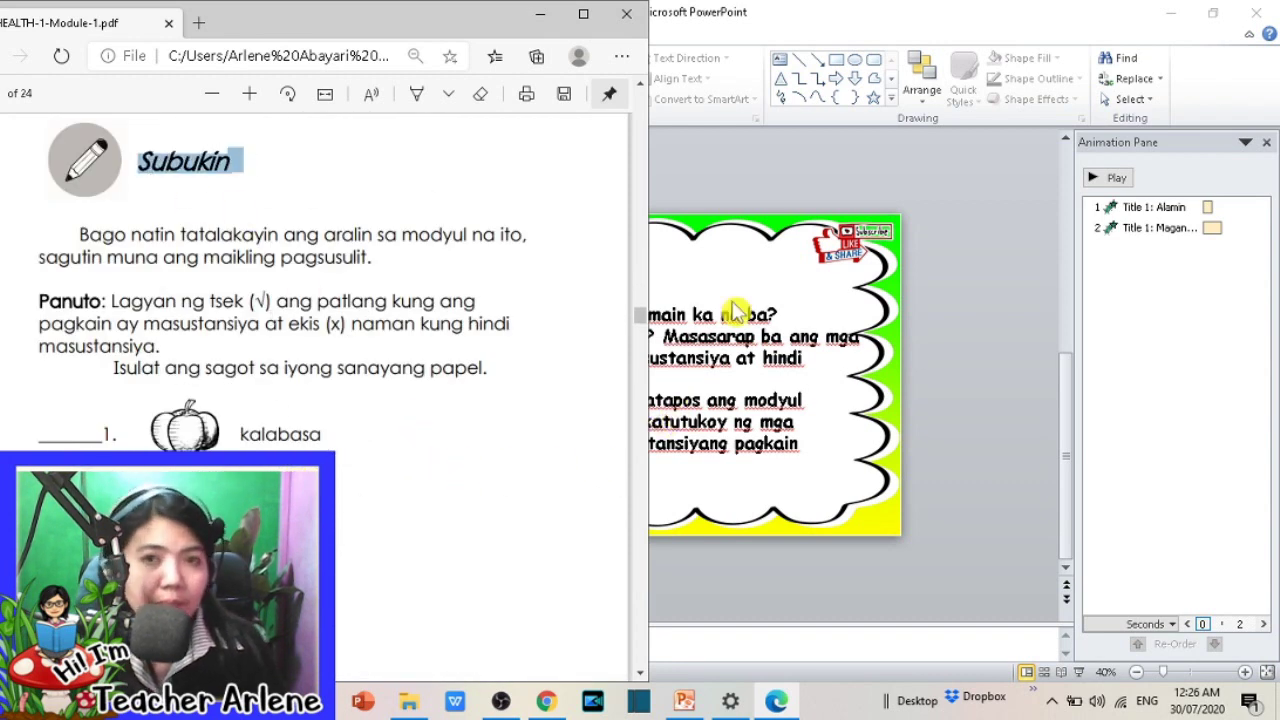
{"action": "left_click", "coordinate": [740, 168]}
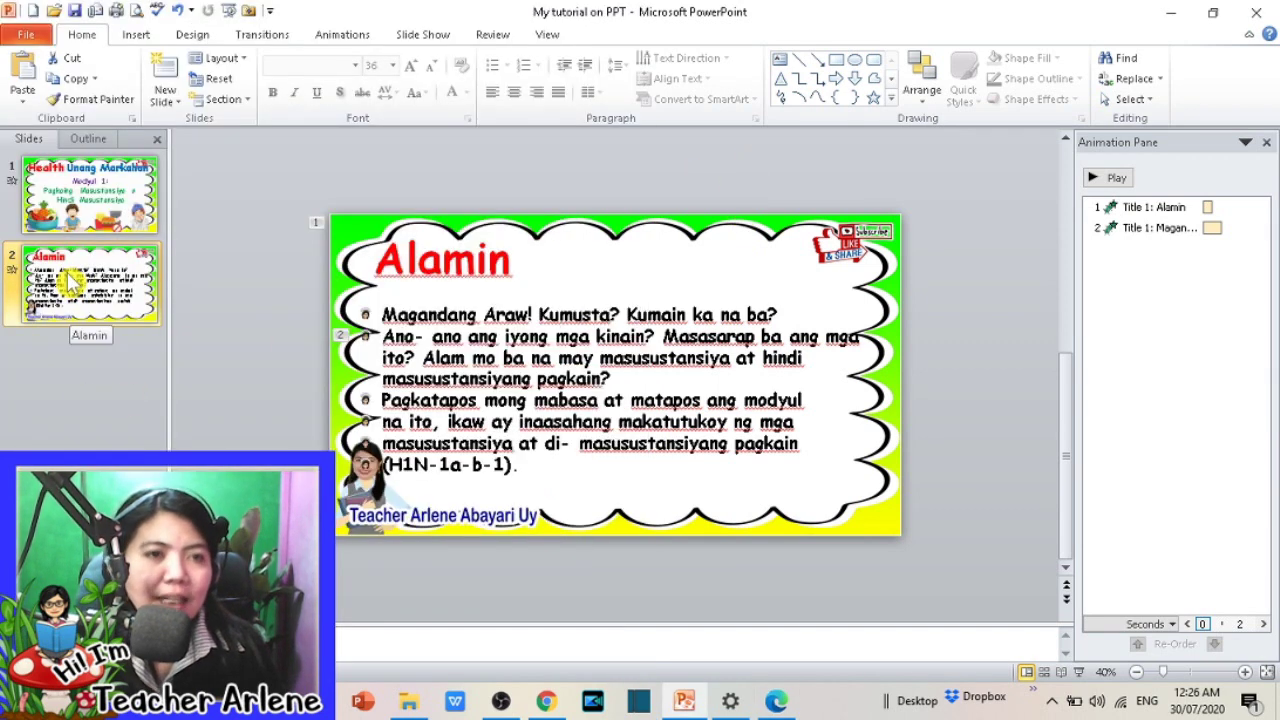
Step: Duplicate the Alamin slide and retitle the copy 'Subukin', keeping the red bold source formatting
{"action": "right_click", "coordinate": [72, 283]}
{"action": "left_click", "coordinate": [131, 390]}
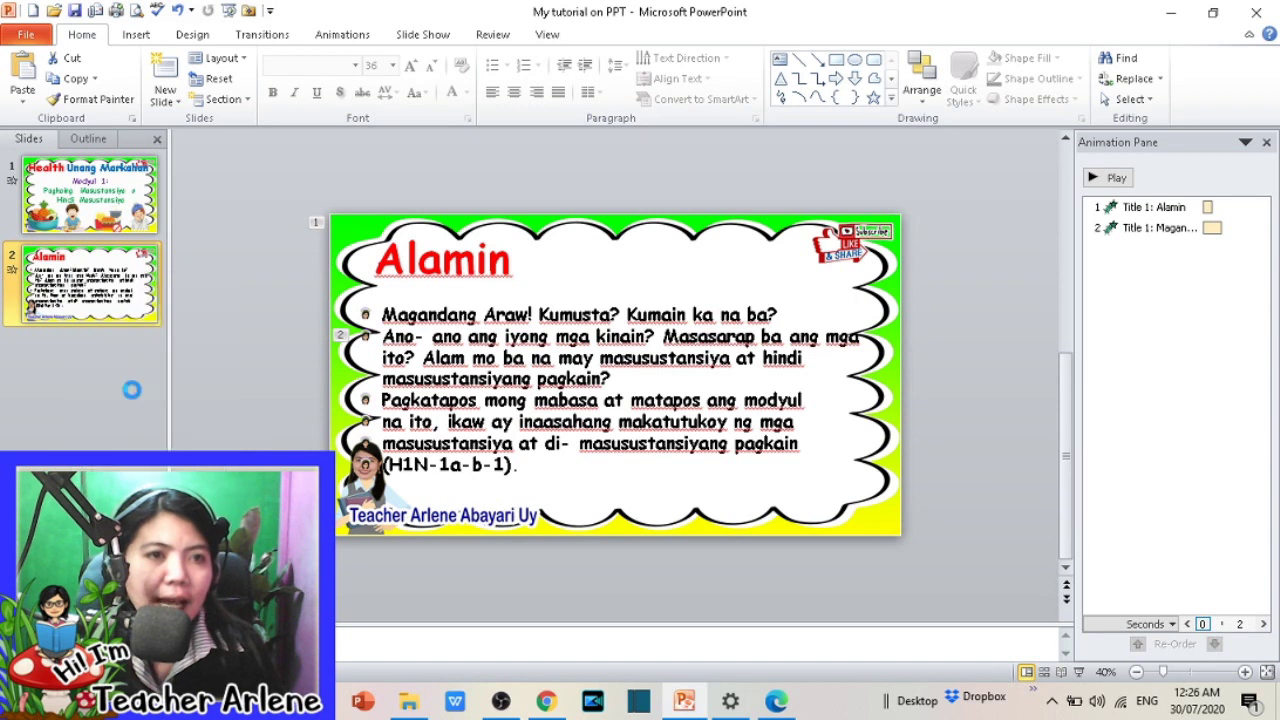
{"action": "left_click", "coordinate": [405, 262]}
{"action": "key", "text": "ctrl+a"}
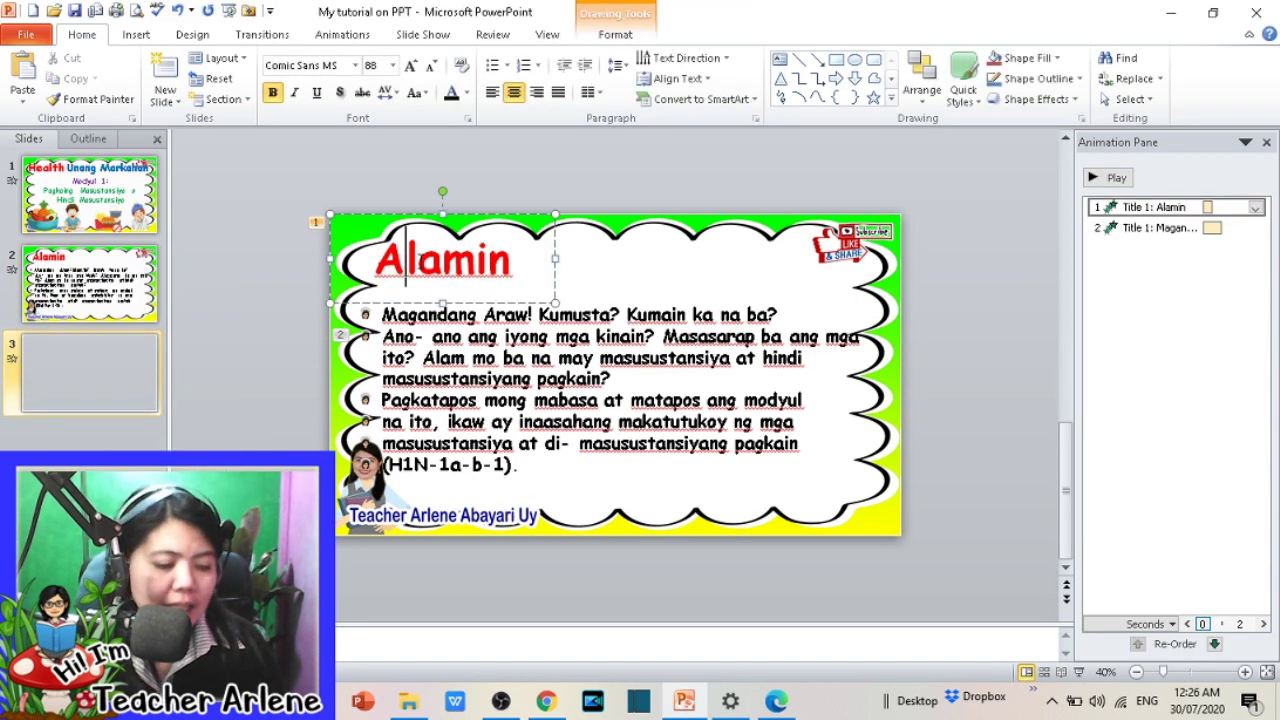
{"action": "type", "text": "Subukin"}
{"action": "left_click", "coordinate": [557, 297]}
{"action": "left_click", "coordinate": [599, 342]}
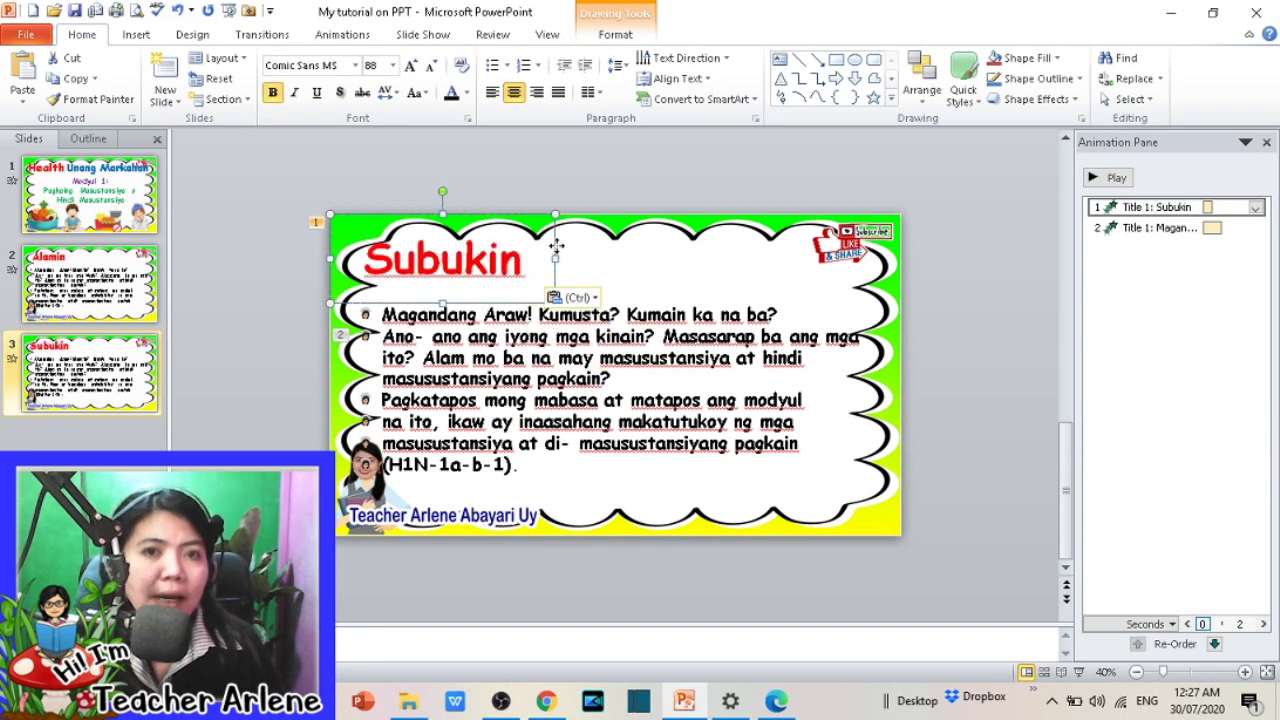
{"action": "left_click_drag", "start_coordinate": [556, 250], "coordinate": [568, 250]}
{"action": "mouse_move", "coordinate": [692, 712]}
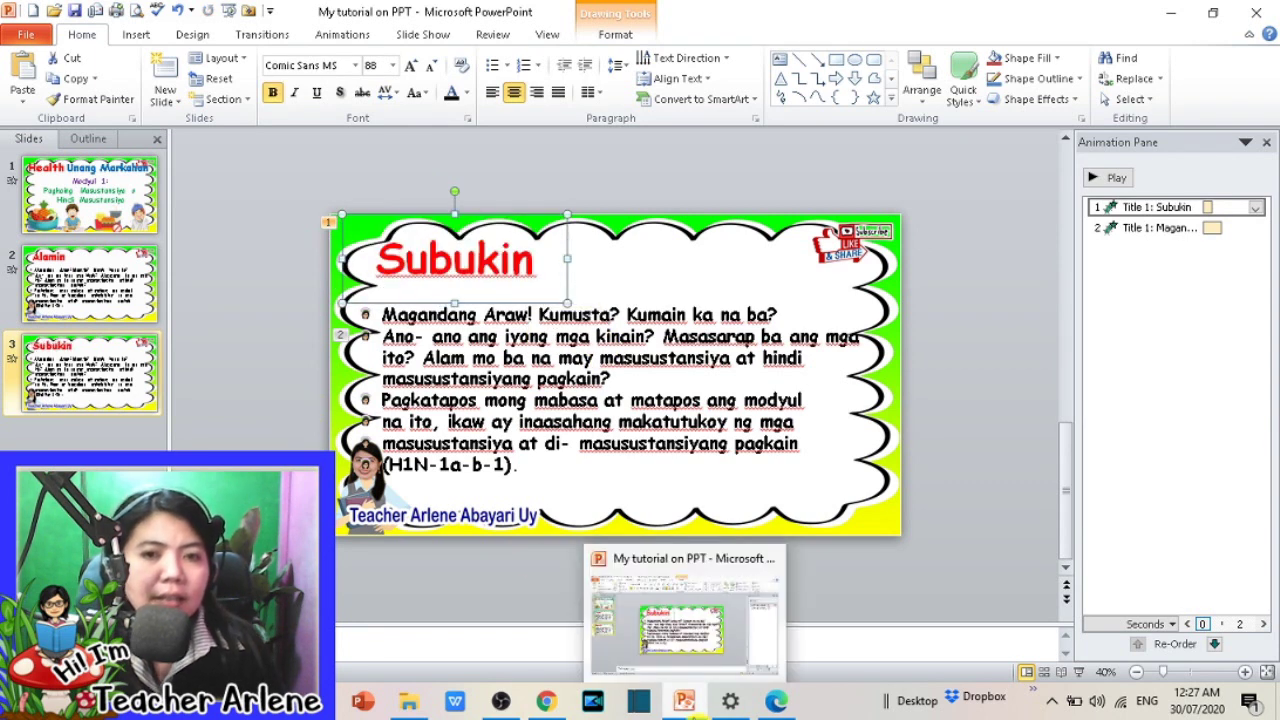
{"action": "left_click", "coordinate": [776, 701]}
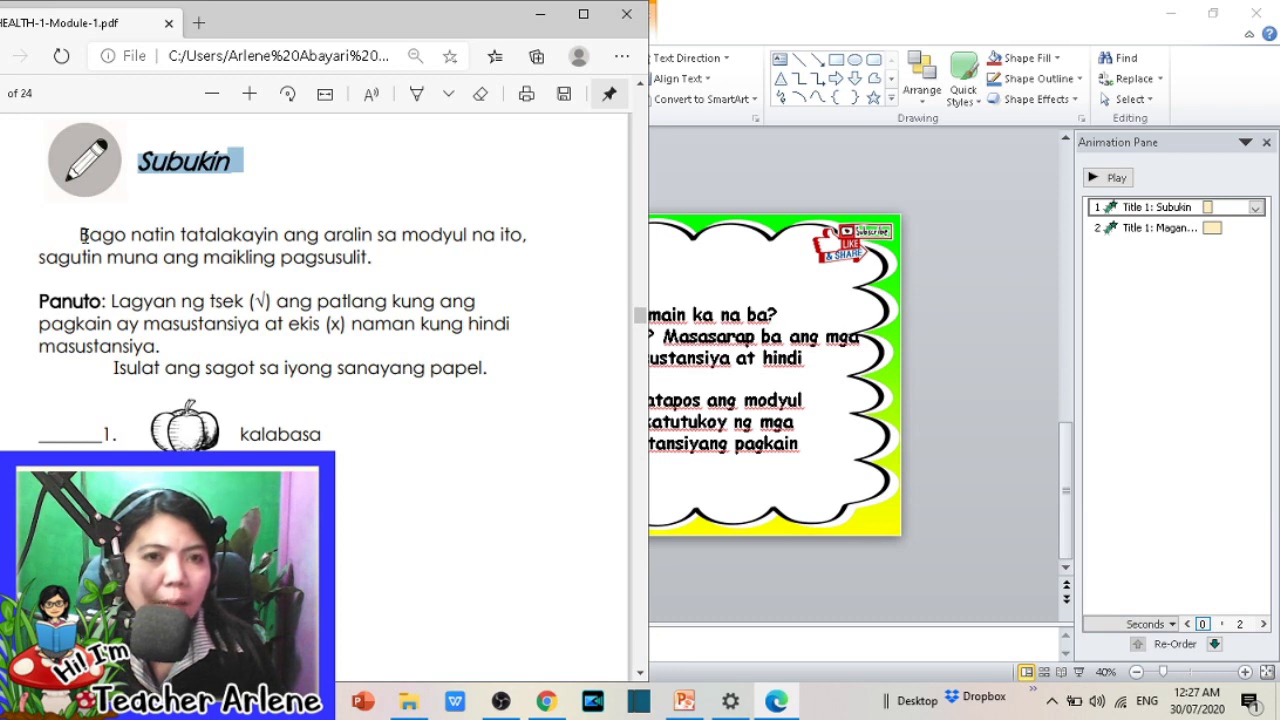
Step: Replace slide 3's body text with the Panuto instructions from the PDF, matching slide formatting
{"action": "left_click_drag", "start_coordinate": [38, 300], "coordinate": [516, 368]}
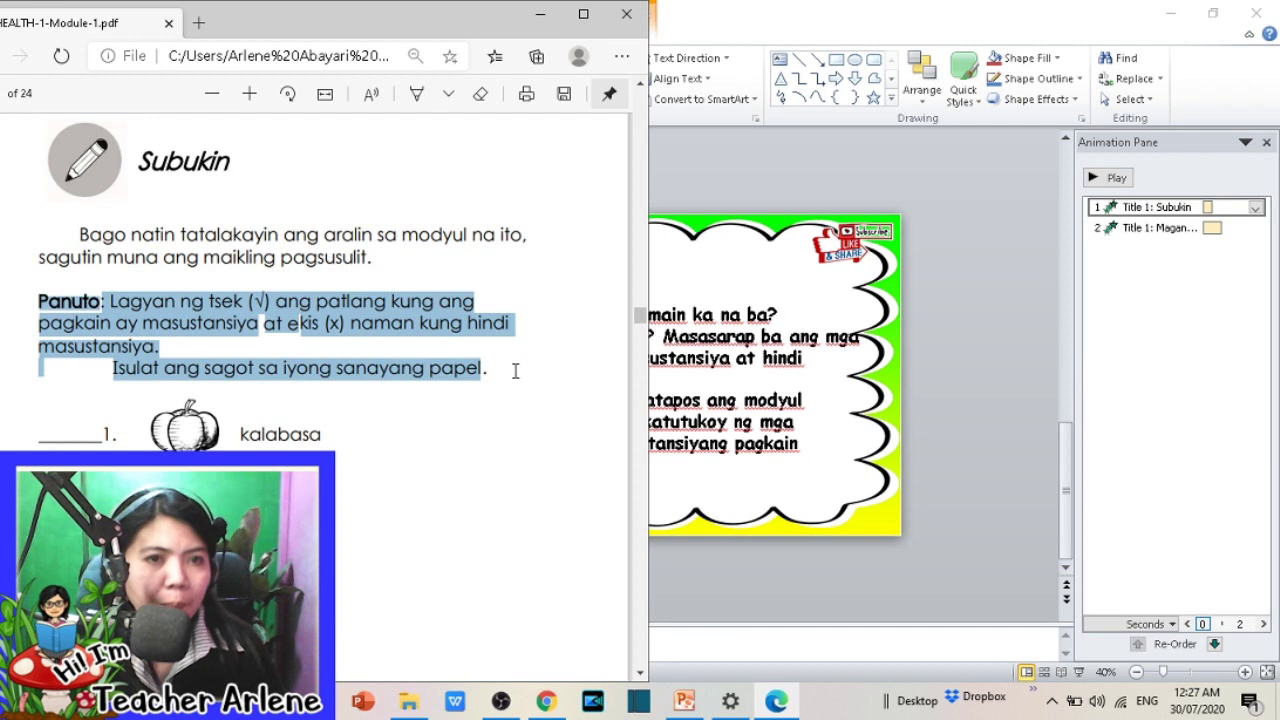
{"action": "left_click", "coordinate": [672, 424]}
{"action": "left_click", "coordinate": [664, 365]}
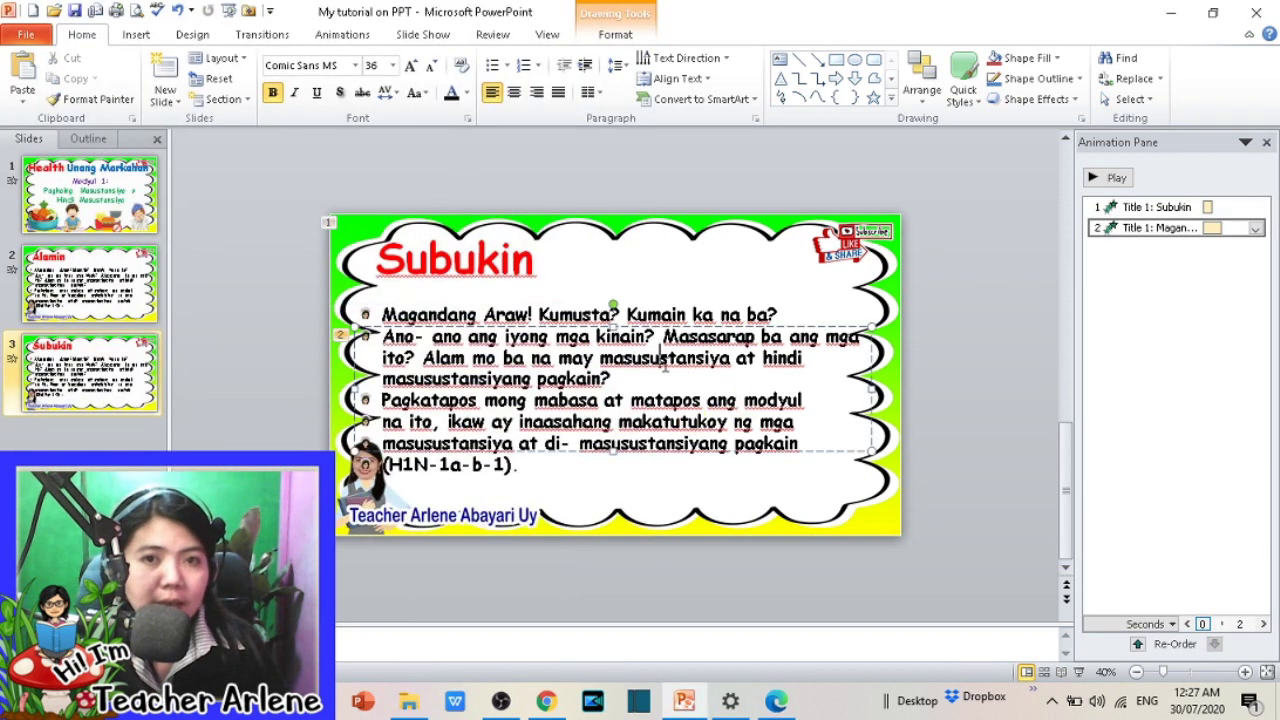
{"action": "key", "text": "ctrl+a"}
{"action": "type", "text": "Subukin"}
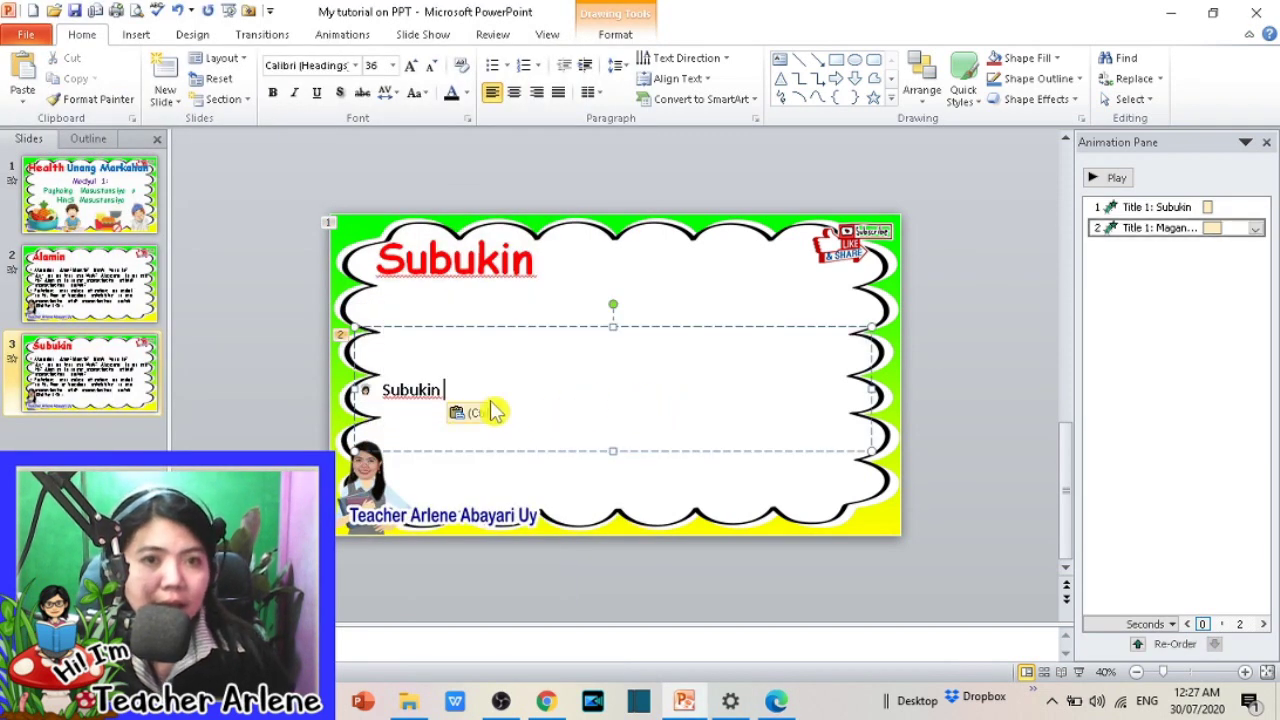
{"action": "key", "text": "ctrl+z"}
{"action": "left_click", "coordinate": [776, 700]}
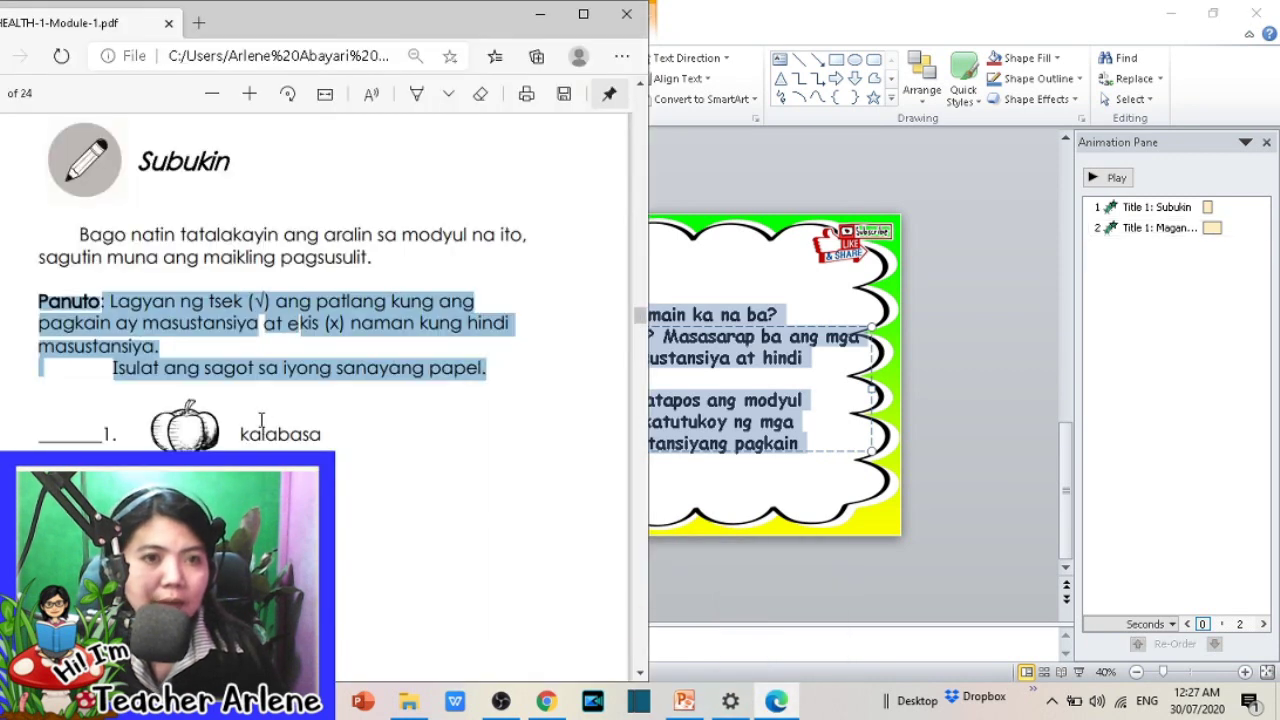
{"action": "left_click", "coordinate": [748, 456]}
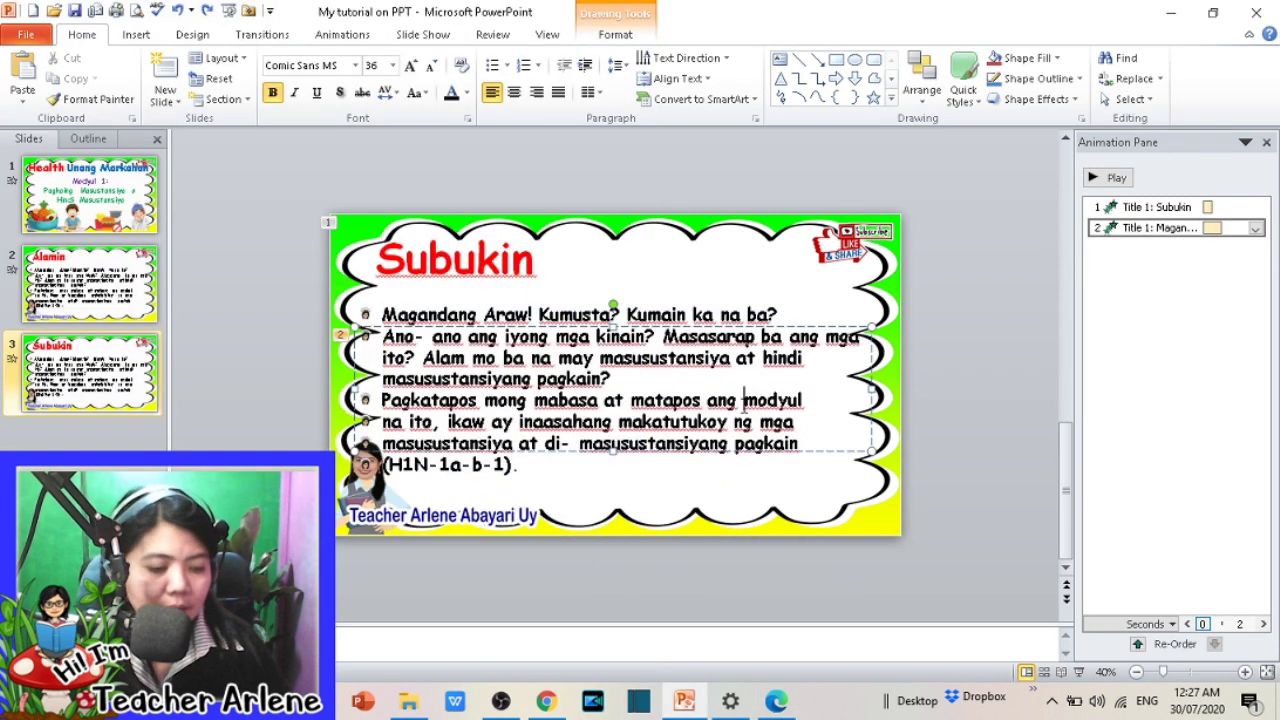
{"action": "type", "text": "Panuto: Lagyan ng tsek (√) ang patlang kung ang pagkain ay masustansiya at ekis (x) naman kung hindi masustansiya. Isulat ang sagot sa iyong sanayang papel."}
{"action": "left_click", "coordinate": [645, 433]}
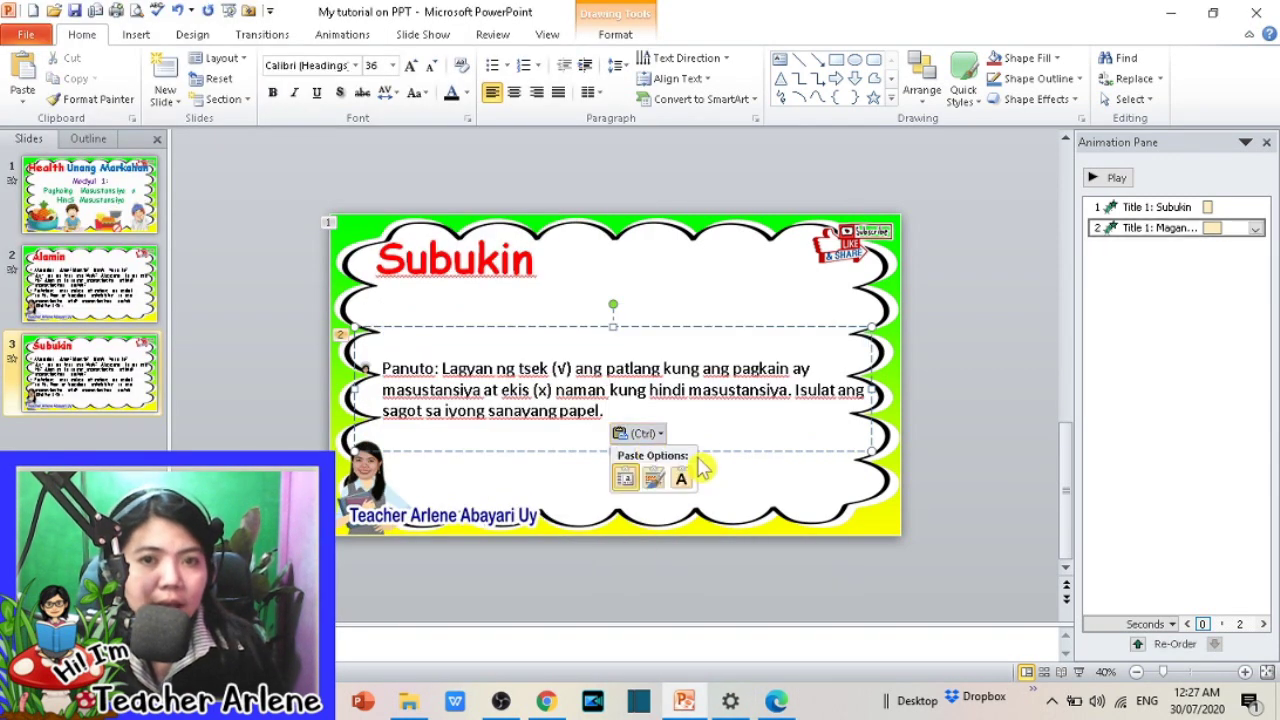
{"action": "left_click", "coordinate": [679, 488]}
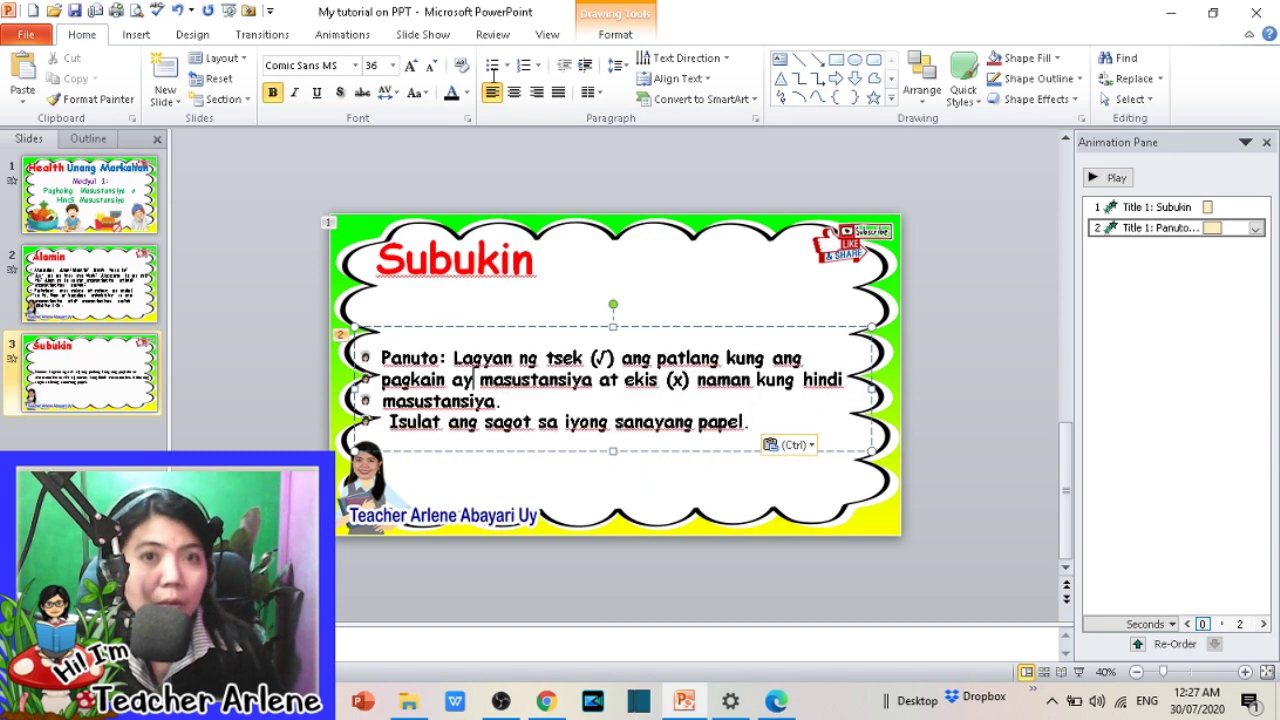
{"action": "key", "text": "ctrl+a"}
Step: Remove numbering from the Panuto instructions and enlarge them to 54 pt
{"action": "left_click", "coordinate": [522, 65]}
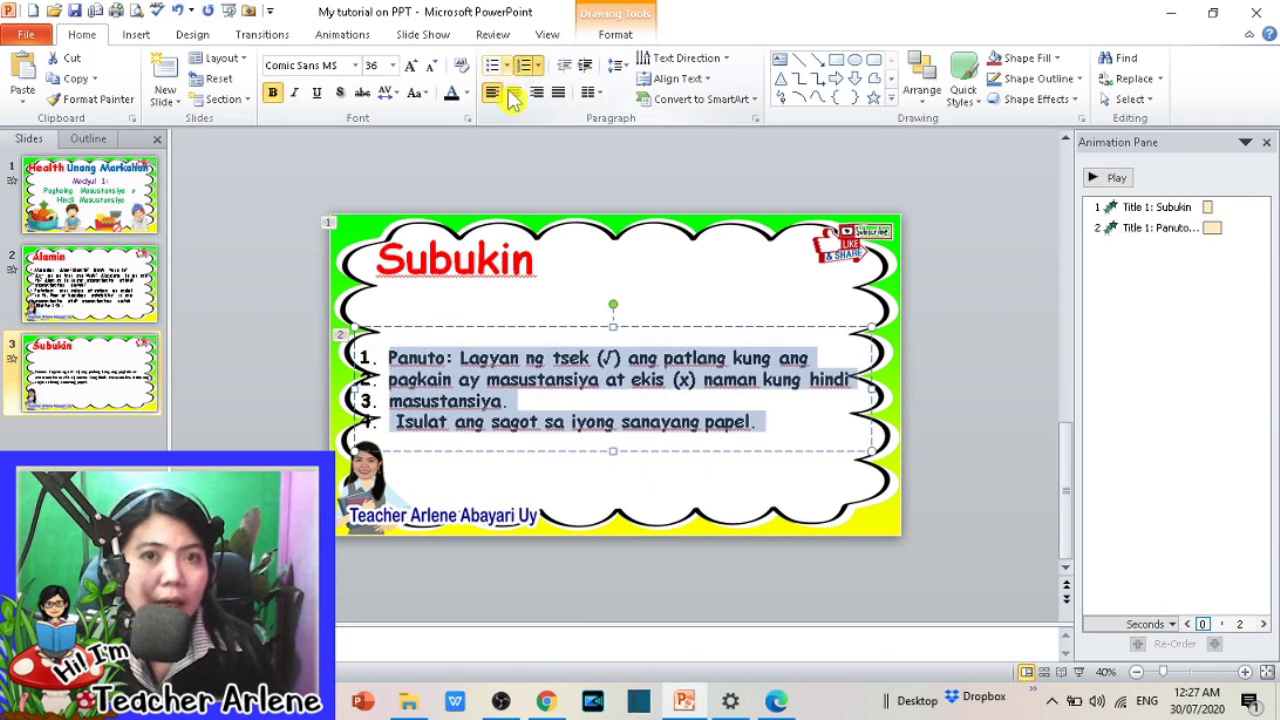
{"action": "left_click", "coordinate": [506, 65]}
{"action": "left_click", "coordinate": [525, 140]}
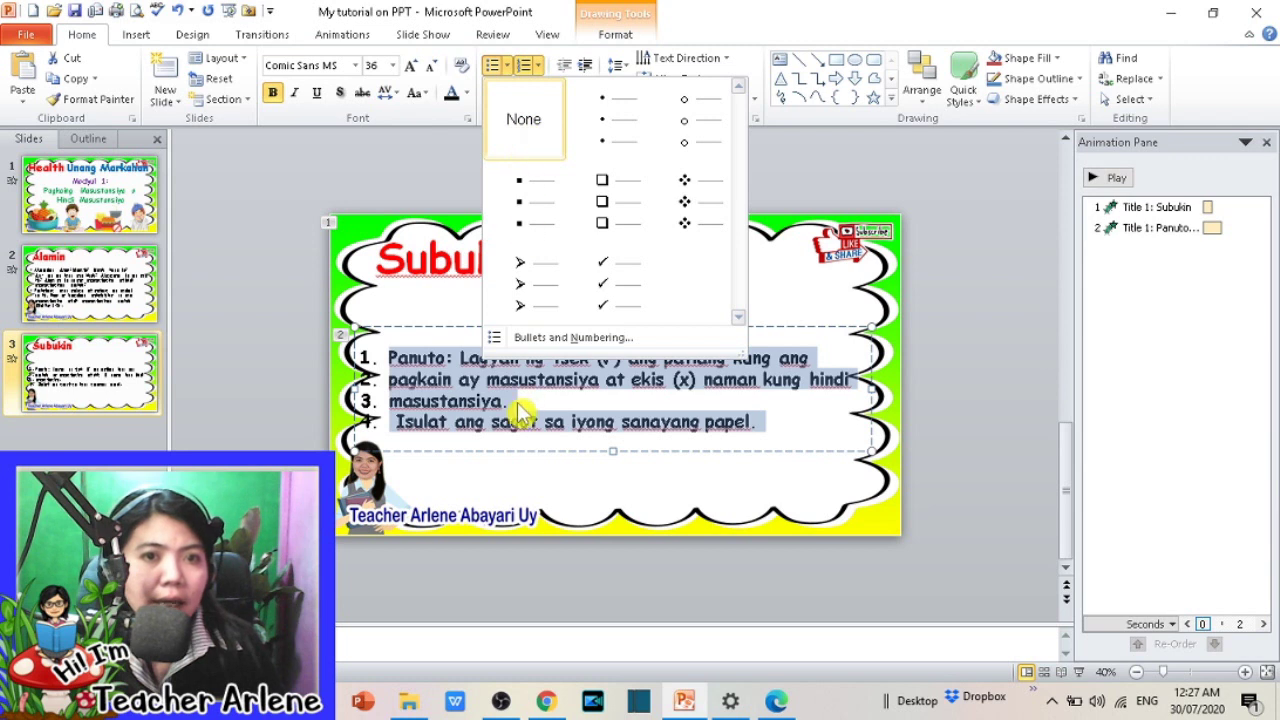
{"action": "left_click_drag", "start_coordinate": [466, 295], "coordinate": [470, 308]}
{"action": "left_click", "coordinate": [461, 310]}
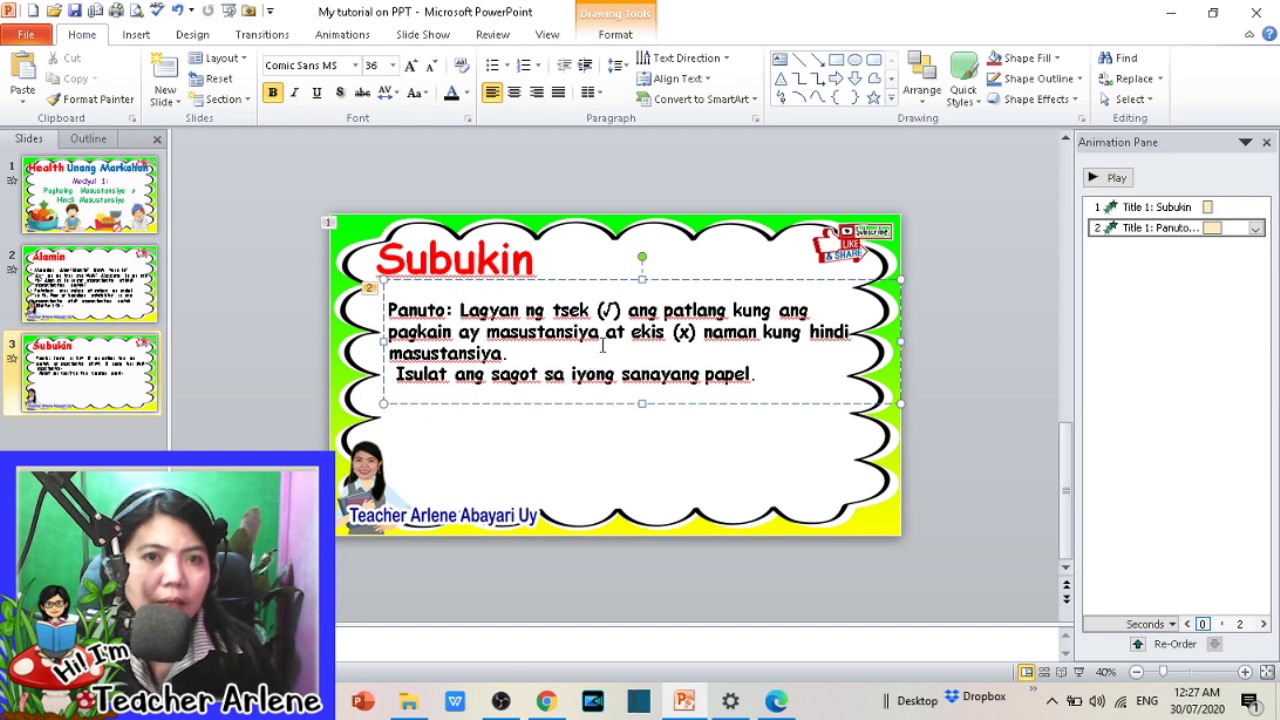
{"action": "key", "text": "ctrl+a"}
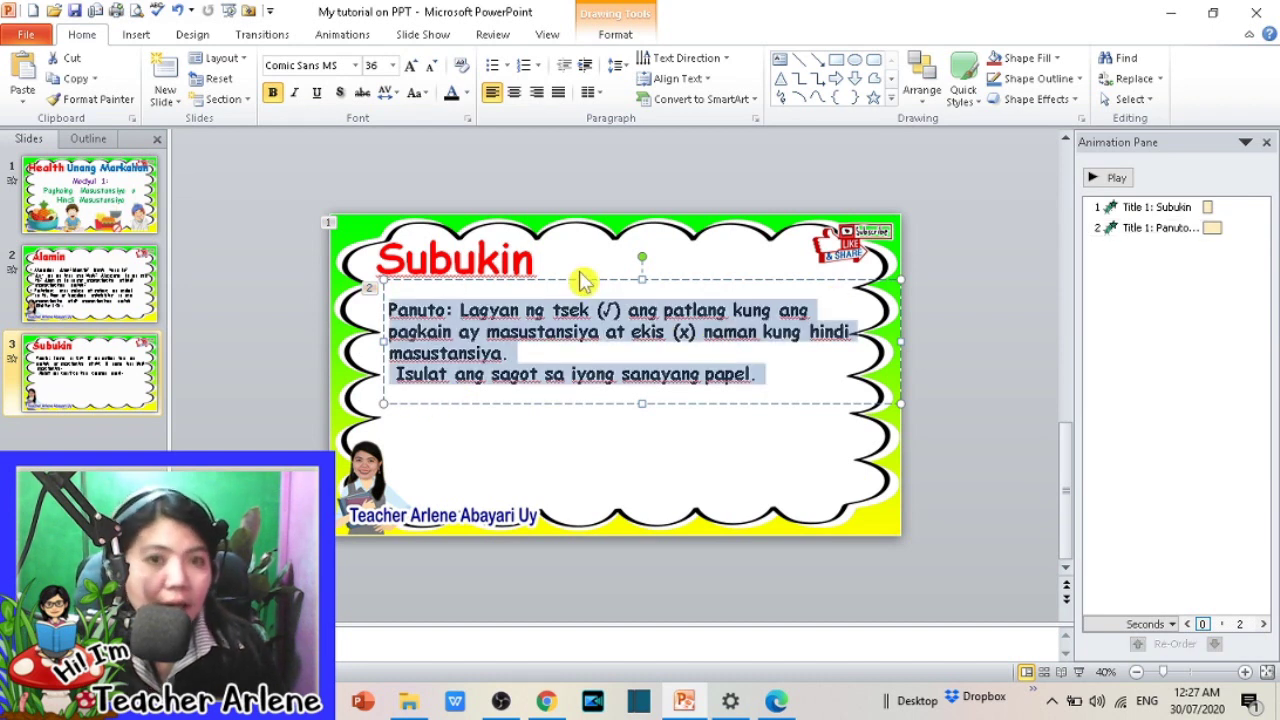
{"action": "left_click", "coordinate": [411, 66]}
{"action": "left_click", "coordinate": [411, 66]}
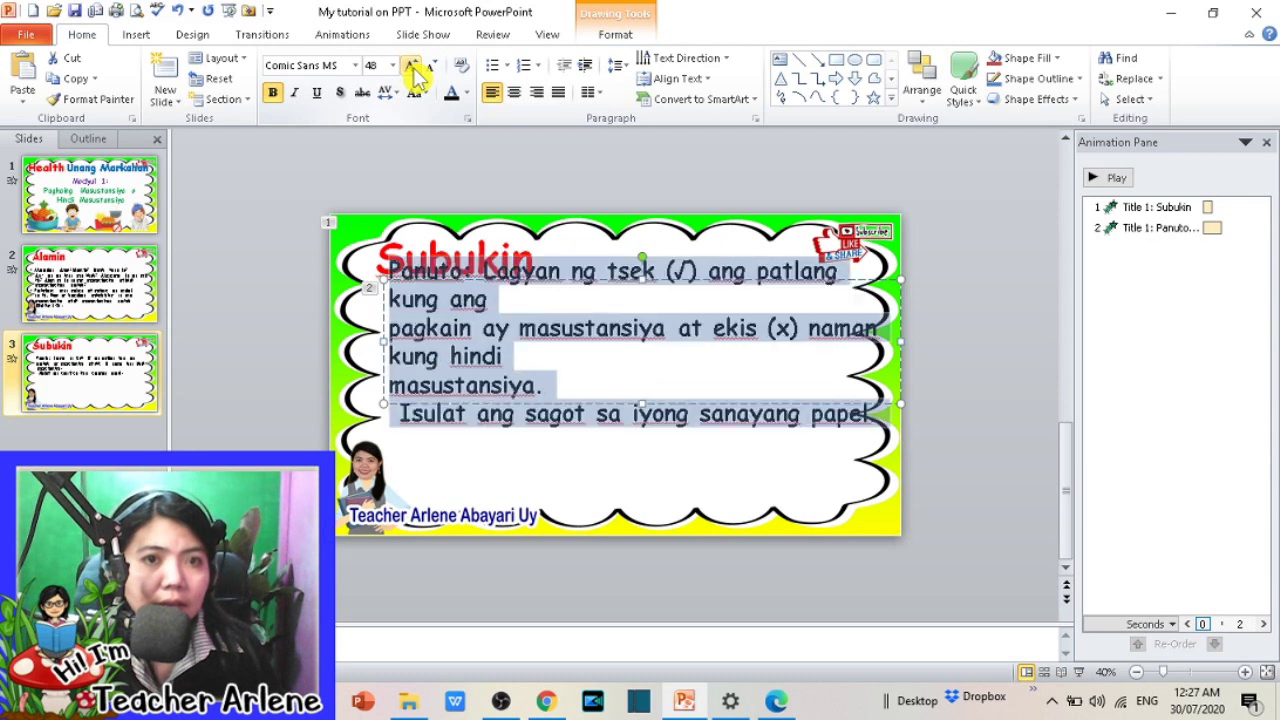
{"action": "left_click", "coordinate": [412, 66]}
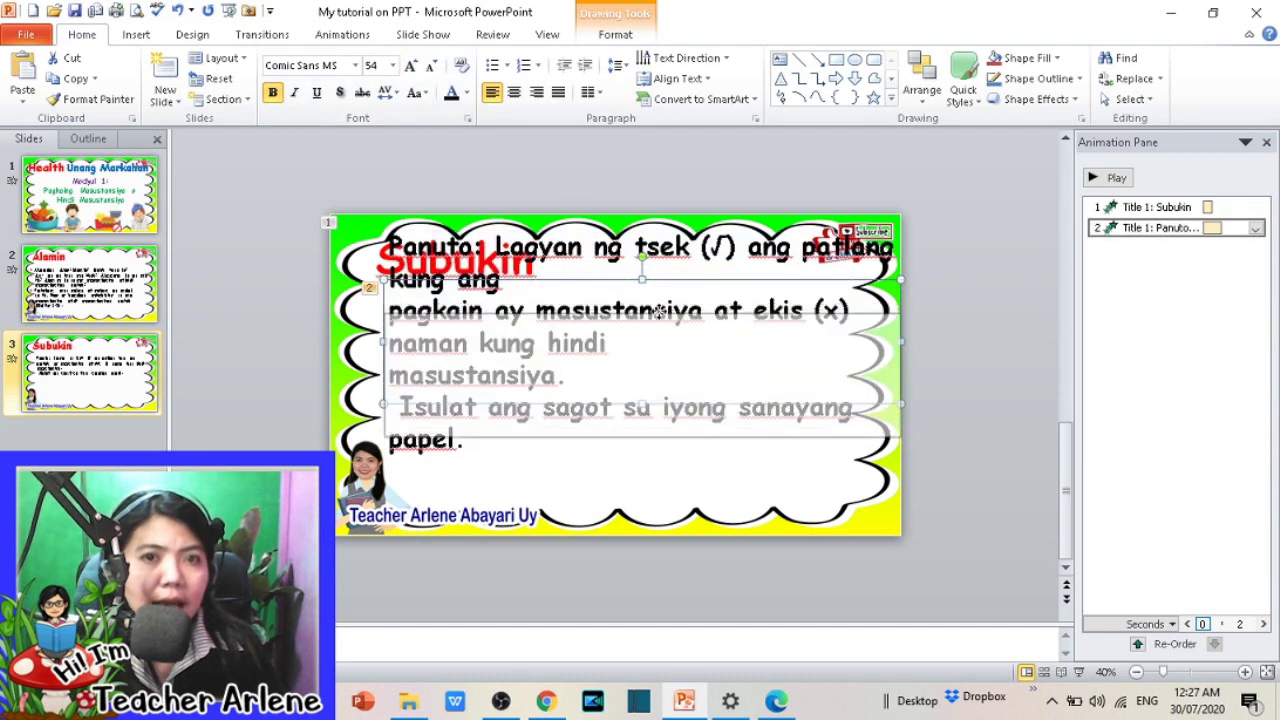
Step: Reposition the Panuto box below the title and narrow it so lines rewrap inside the frame
{"action": "left_click_drag", "start_coordinate": [659, 284], "coordinate": [659, 317]}
{"action": "left_click", "coordinate": [412, 345]}
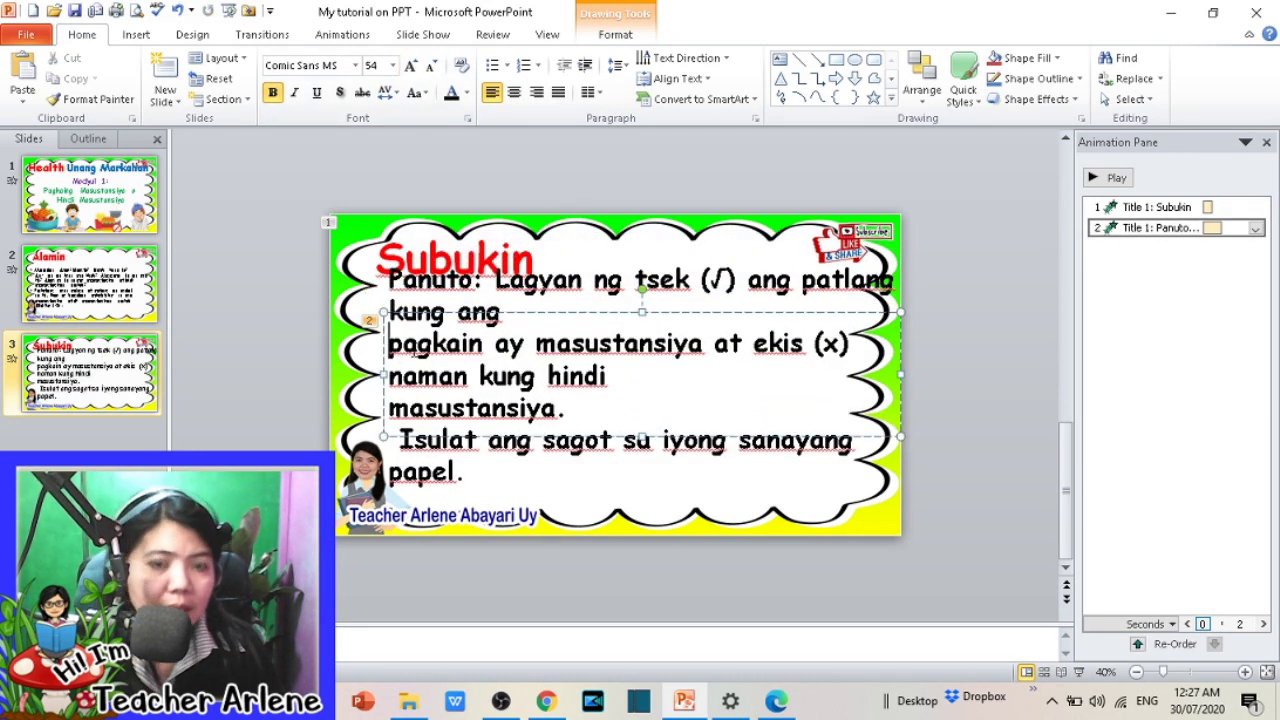
{"action": "key", "text": "Delete"}
{"action": "key", "text": "Delete"}
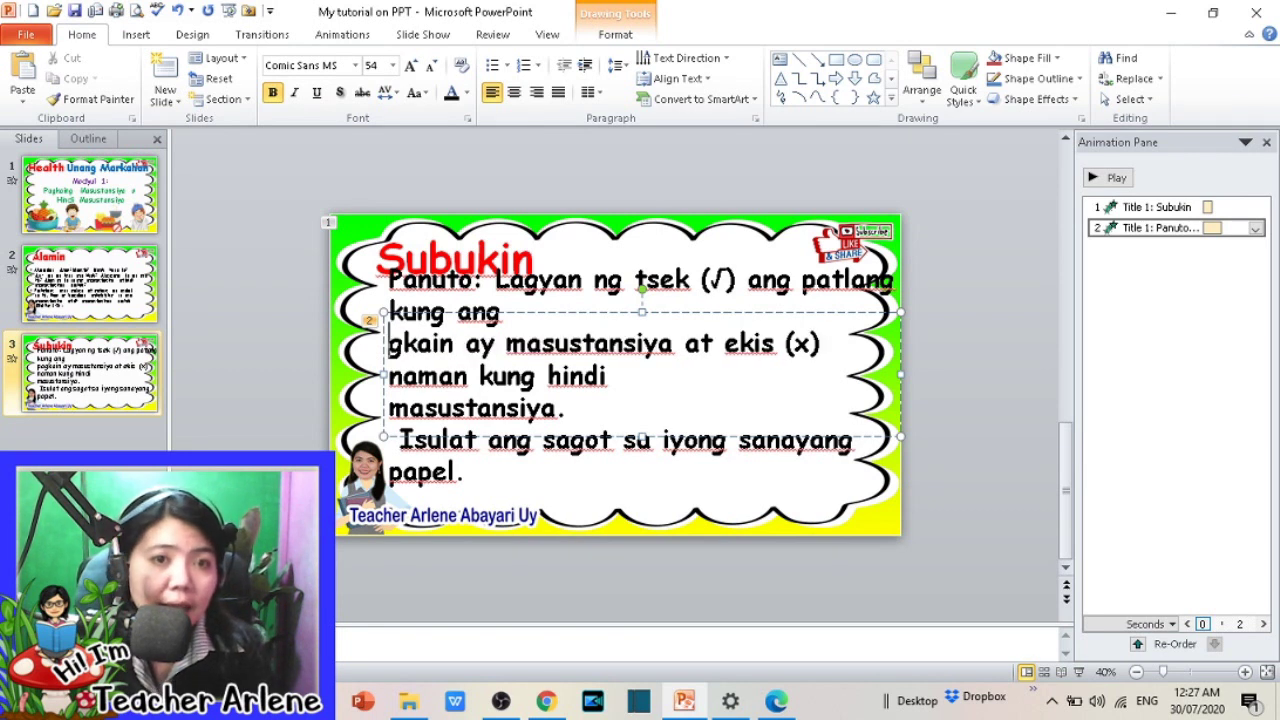
{"action": "key", "text": "Delete"}
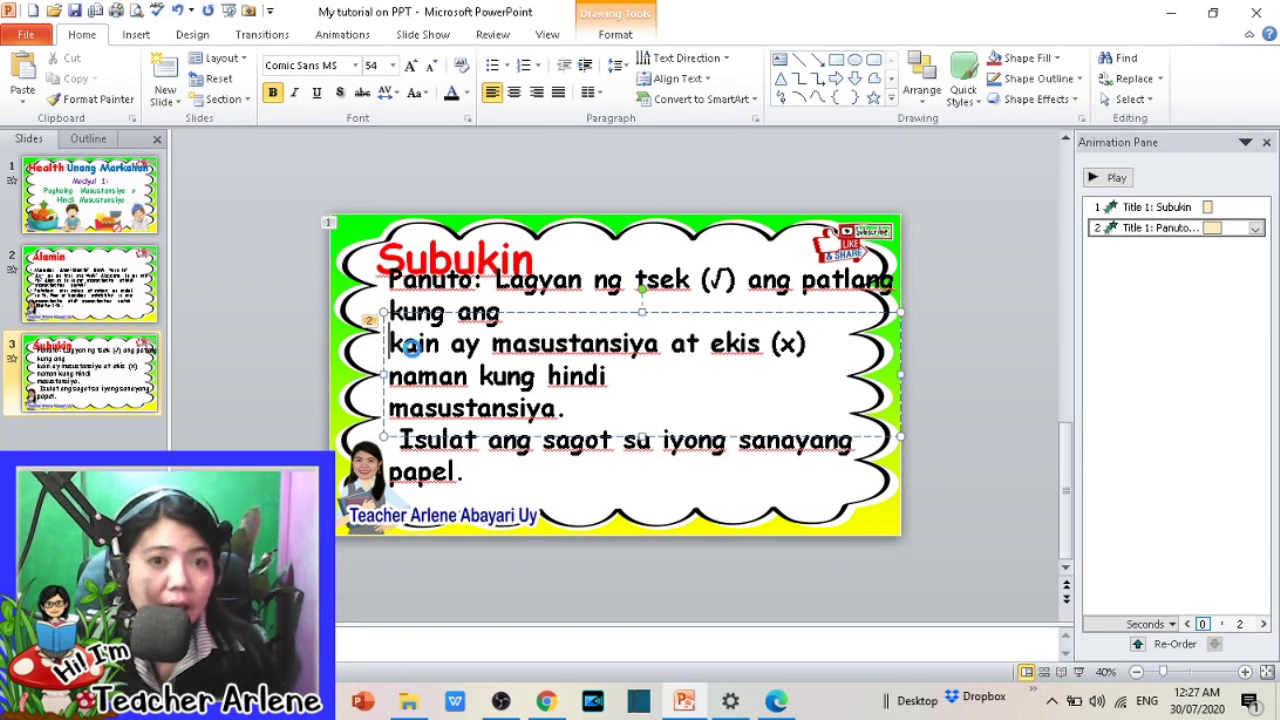
{"action": "key", "text": "ctrl+z"}
{"action": "key", "text": "ctrl+z"}
{"action": "key", "text": "ctrl+z"}
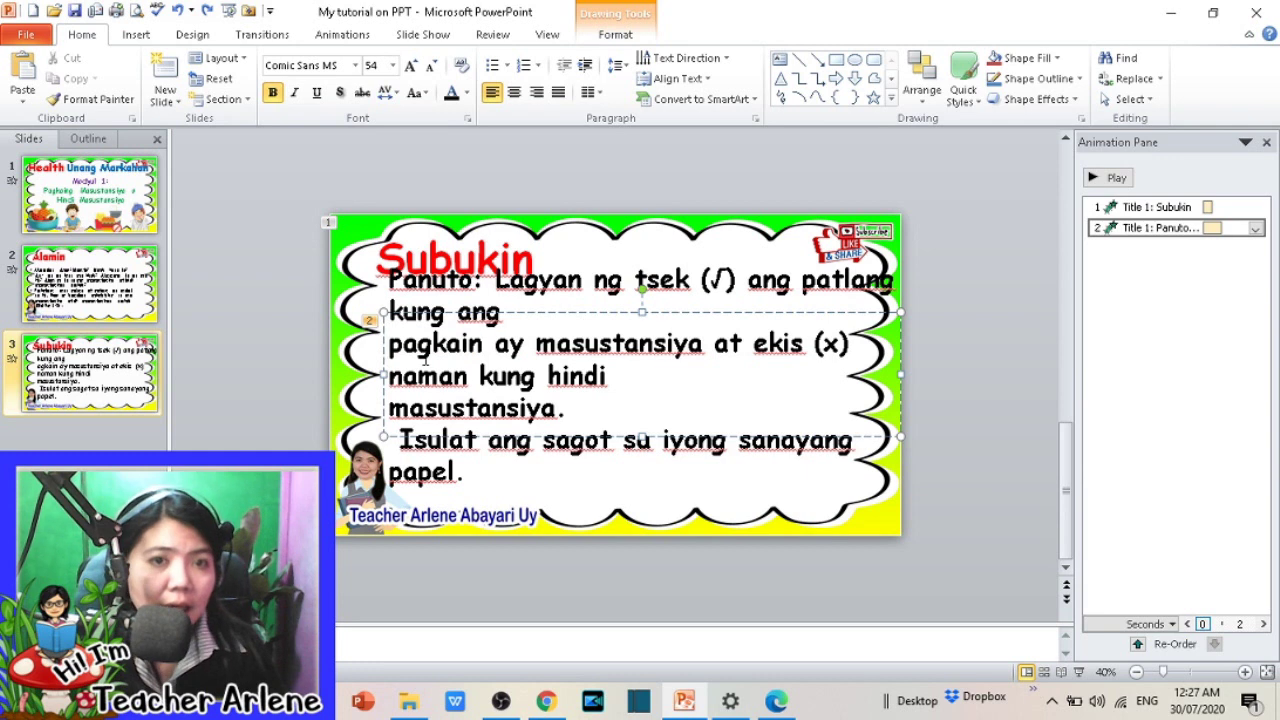
{"action": "key", "text": "Return"}
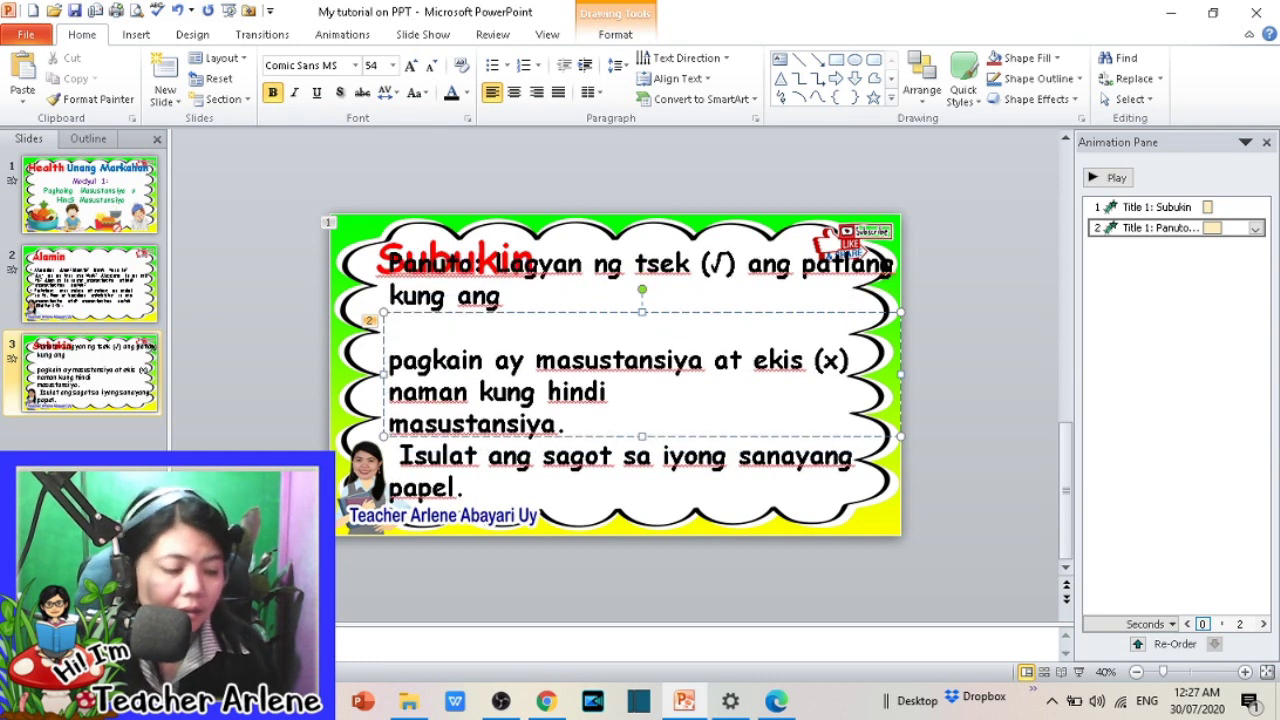
{"action": "key", "text": "BackSpace"}
{"action": "key", "text": "BackSpace"}
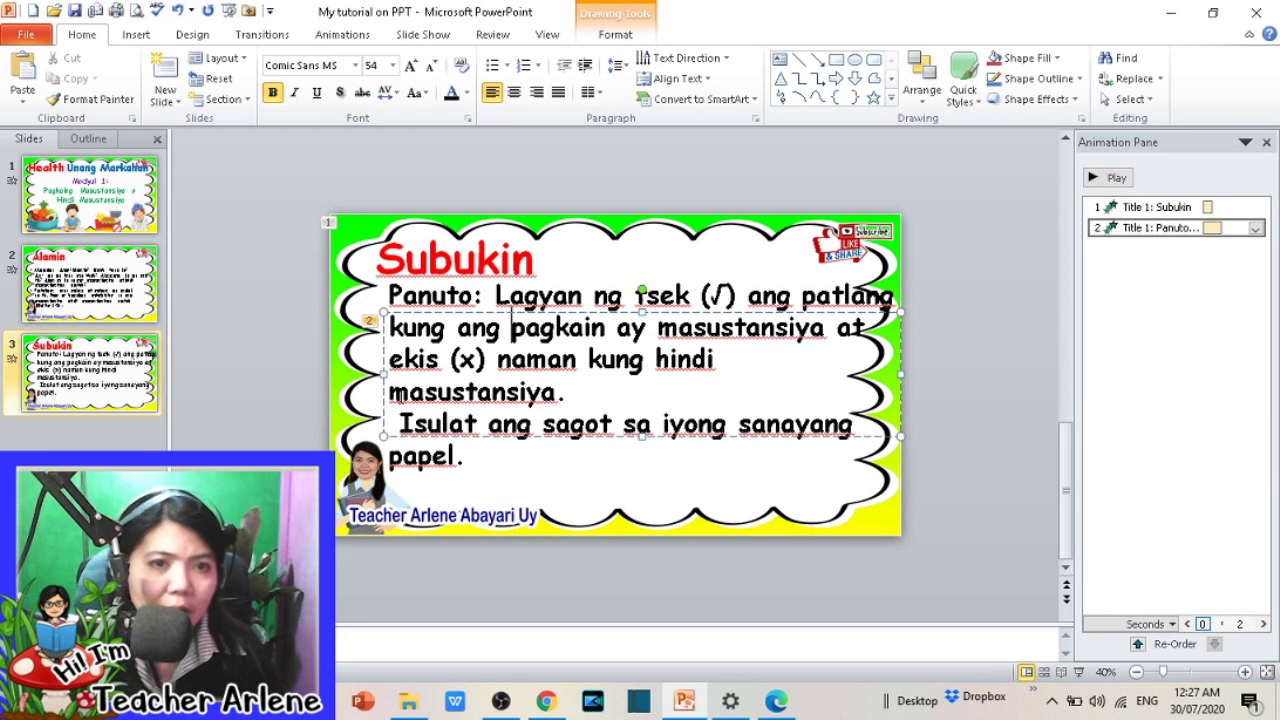
{"action": "key", "text": "BackSpace"}
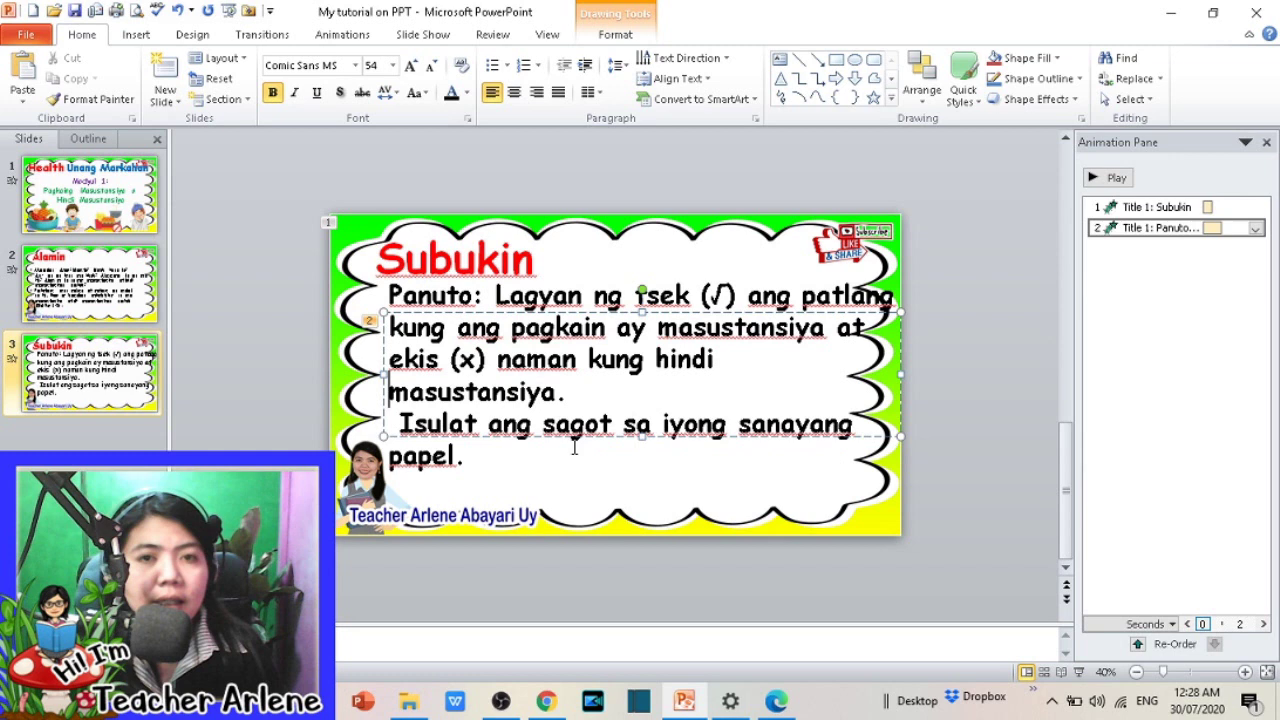
{"action": "left_click", "coordinate": [688, 316]}
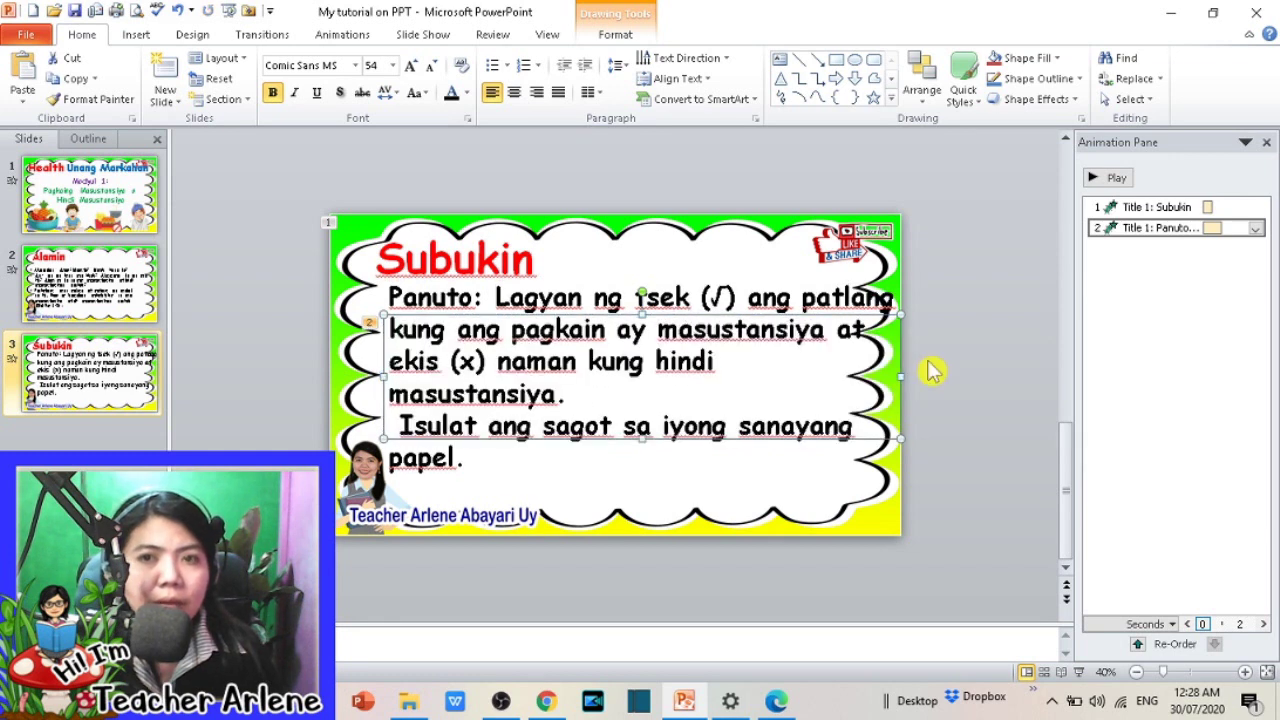
{"action": "left_click_drag", "start_coordinate": [900, 377], "coordinate": [841, 377]}
{"action": "left_click_drag", "start_coordinate": [790, 316], "coordinate": [810, 332]}
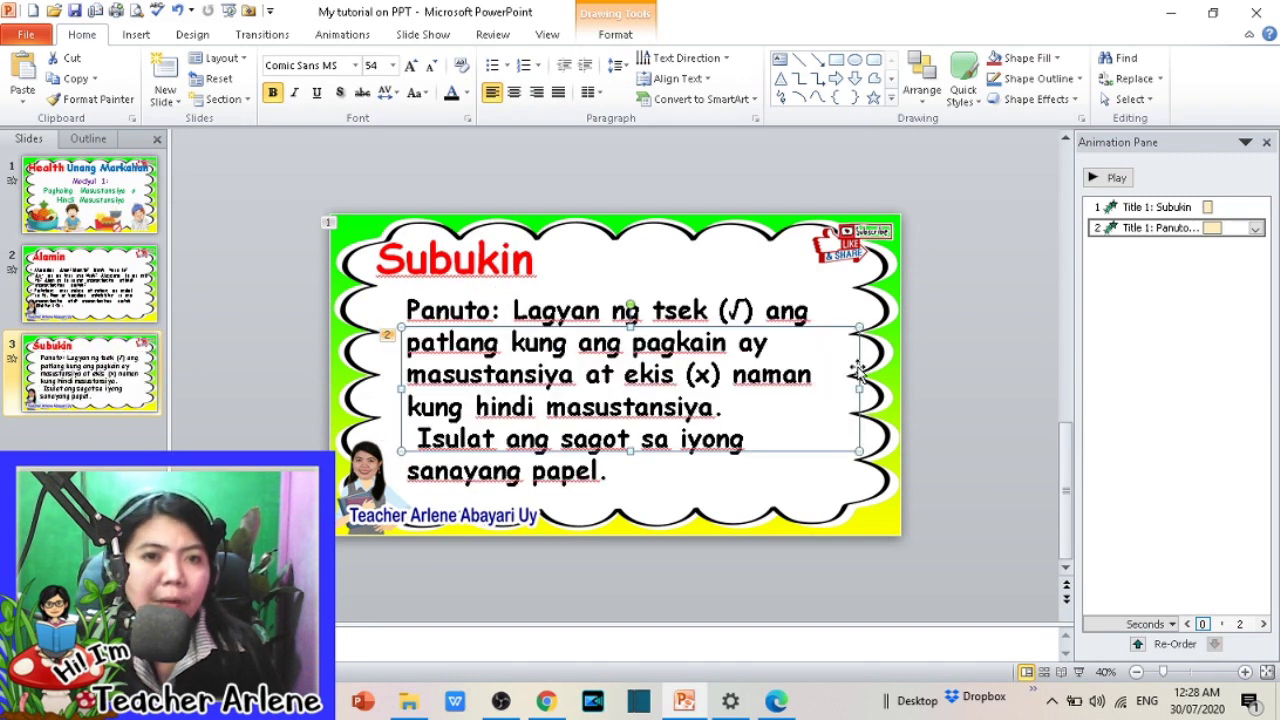
{"action": "left_click", "coordinate": [1011, 363]}
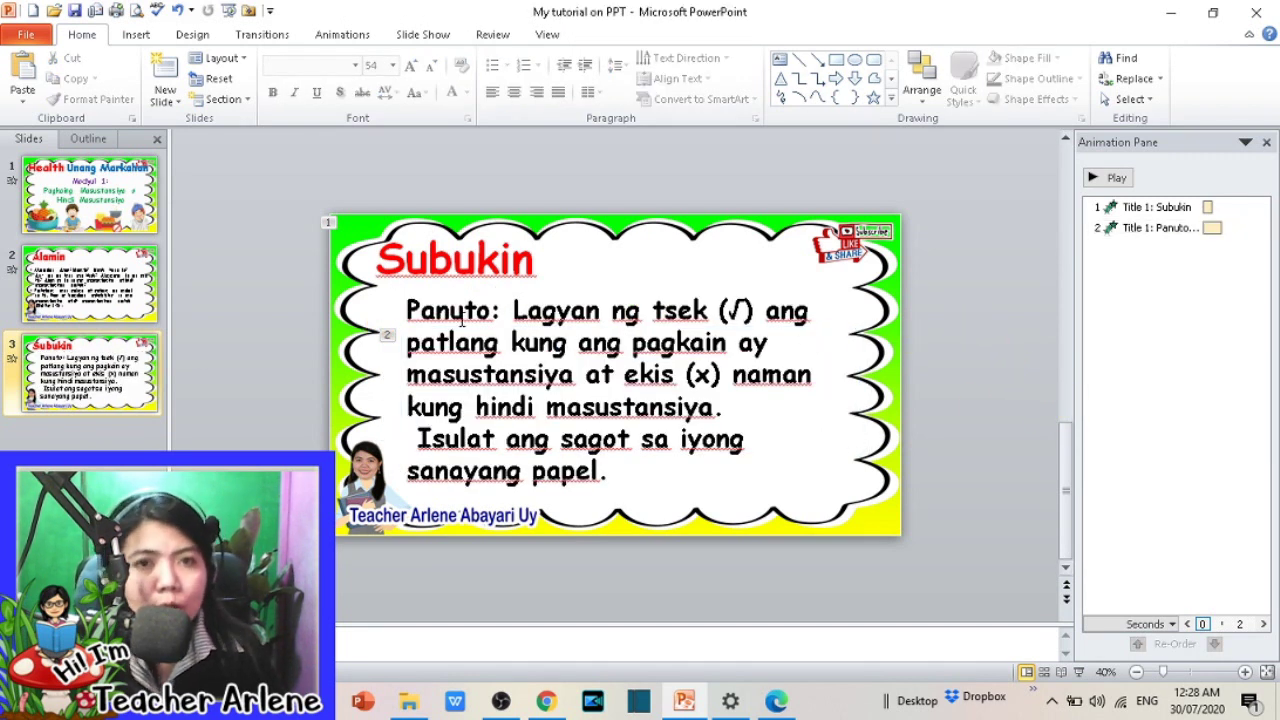
Step: Colour the word 'Panuto:' blue from the Standard Colors palette
{"action": "left_click_drag", "start_coordinate": [510, 311], "coordinate": [380, 311]}
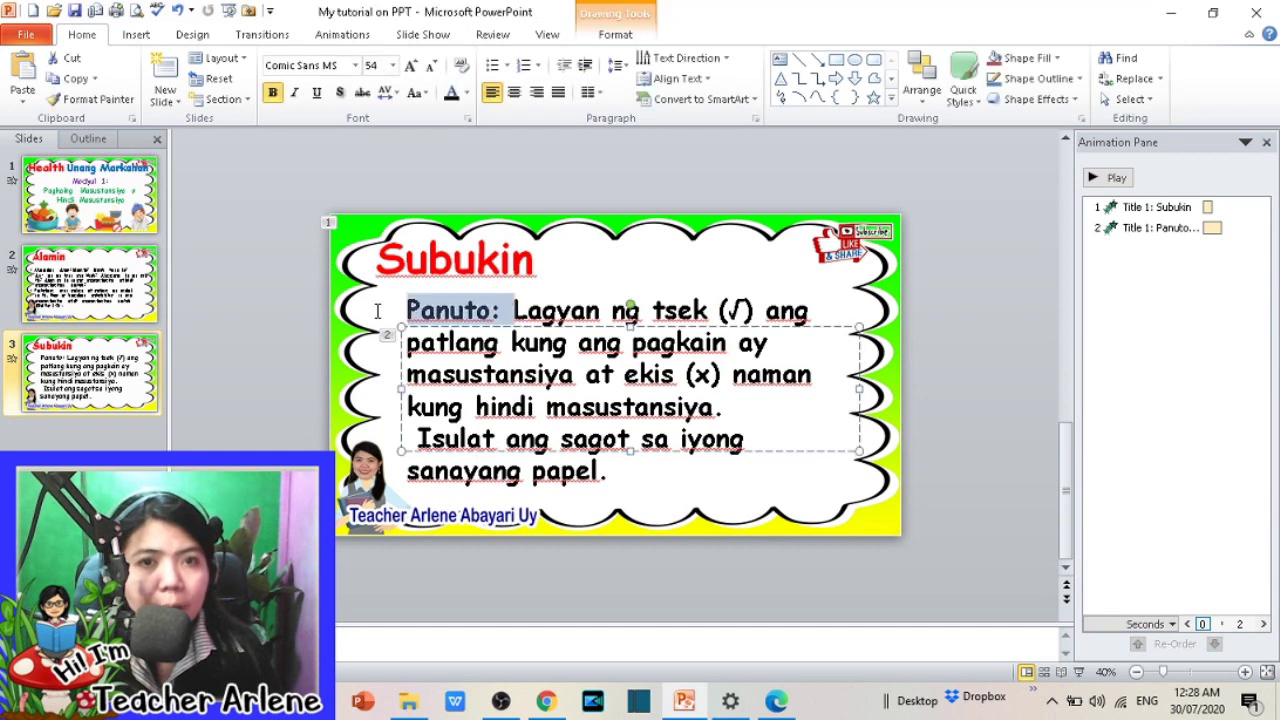
{"action": "left_click", "coordinate": [465, 92]}
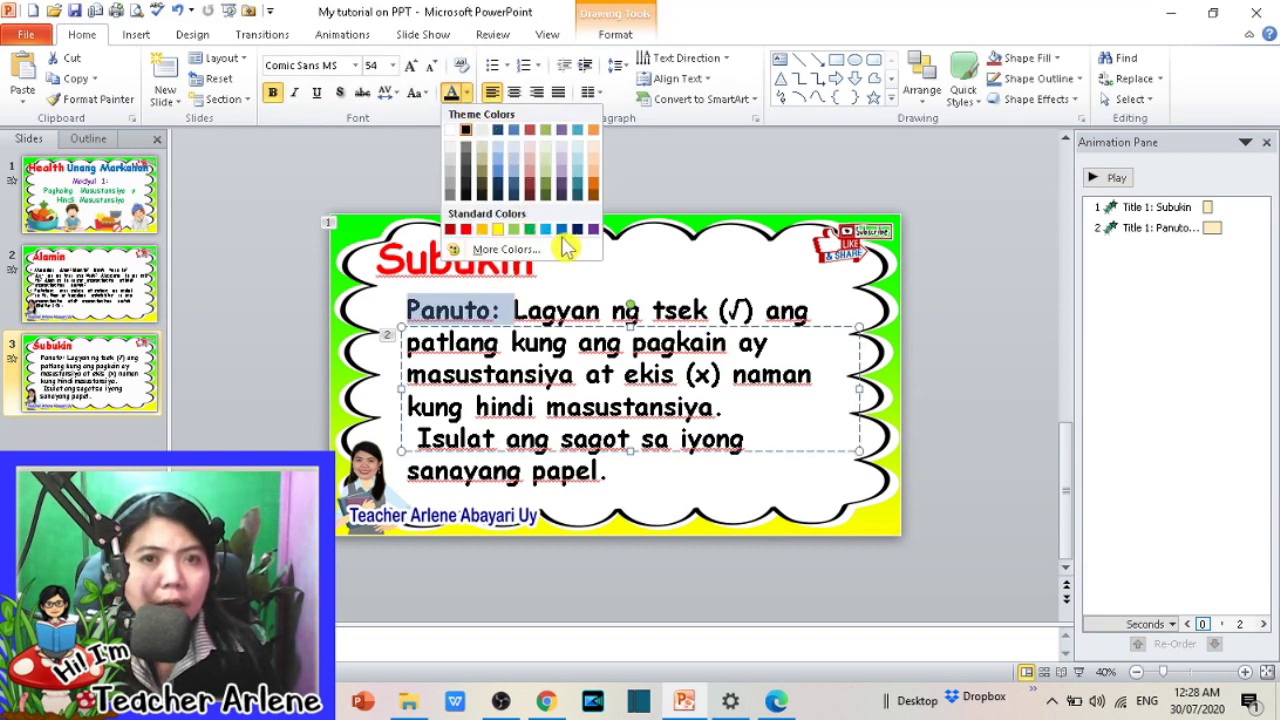
{"action": "left_click", "coordinate": [561, 229]}
{"action": "left_click", "coordinate": [941, 375]}
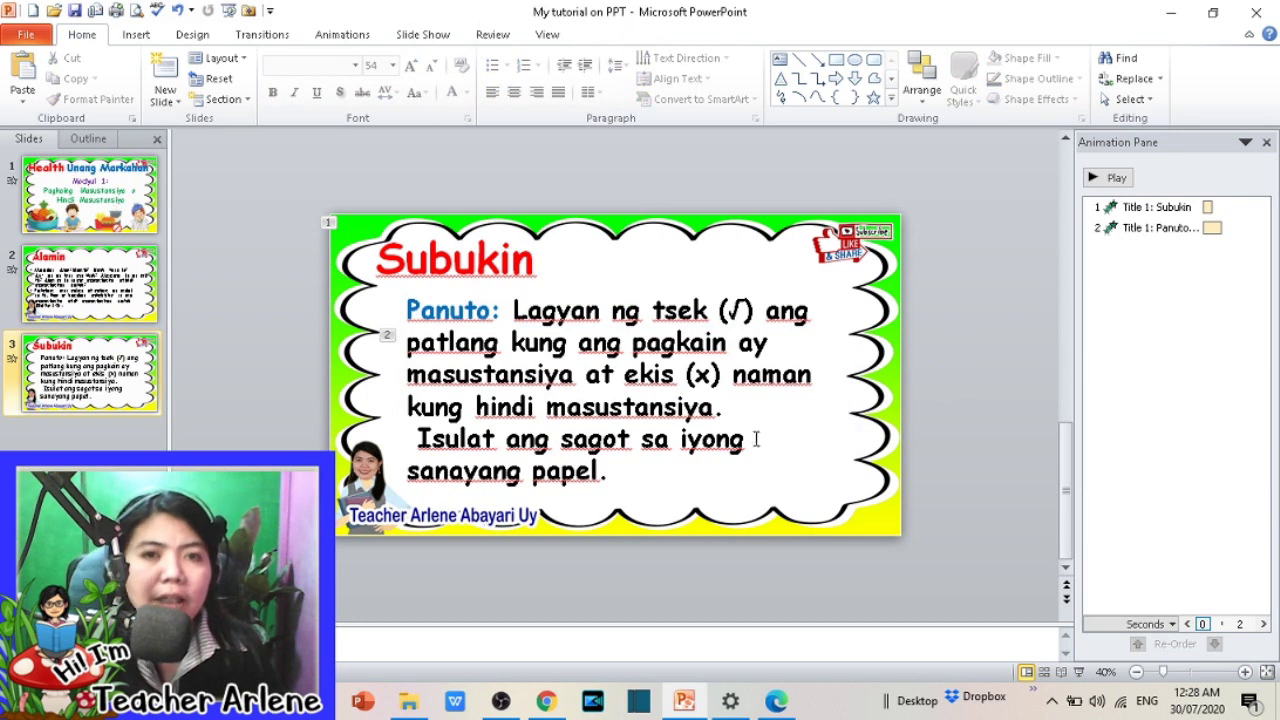
{"action": "left_click", "coordinate": [100, 368]}
Step: Make a trial capture of the worksheet items in the PDF and discard it unsaved
{"action": "mouse_move", "coordinate": [684, 700]}
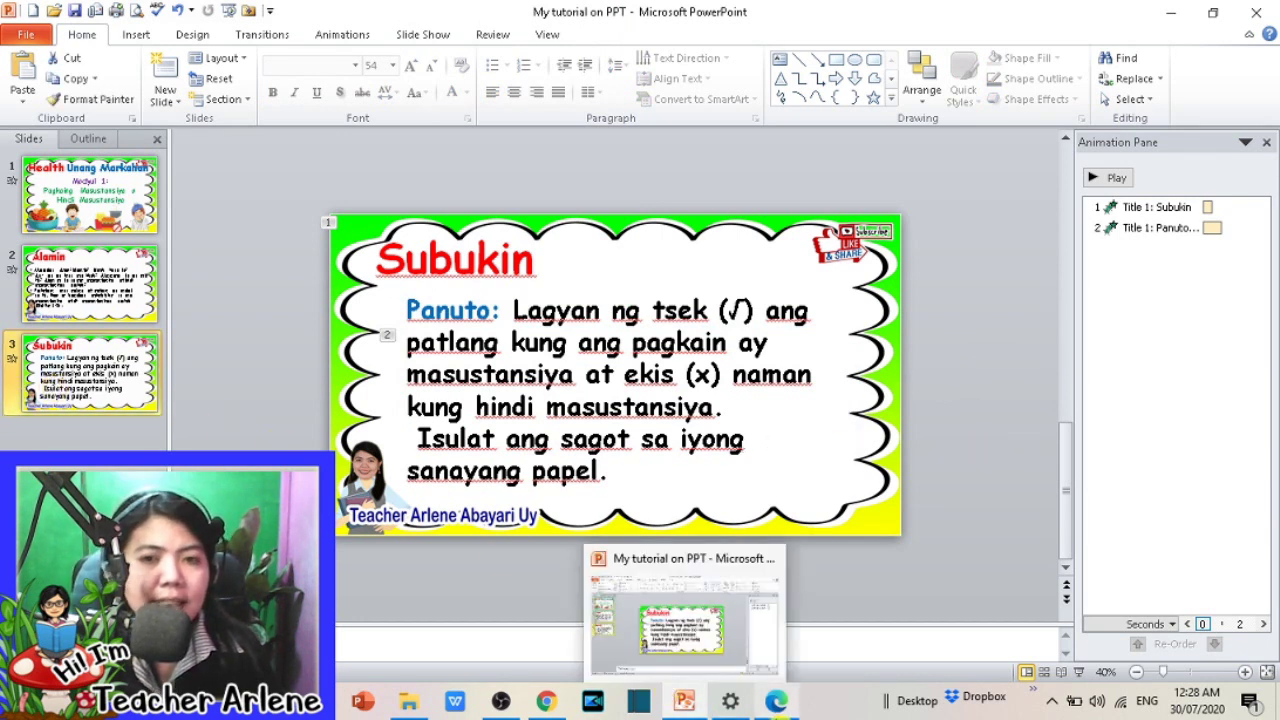
{"action": "left_click", "coordinate": [776, 701]}
{"action": "scroll", "coordinate": [174, 383], "scroll_direction": "down", "scroll_amount": 3}
{"action": "scroll", "coordinate": [174, 383], "scroll_direction": "down", "scroll_amount": 2}
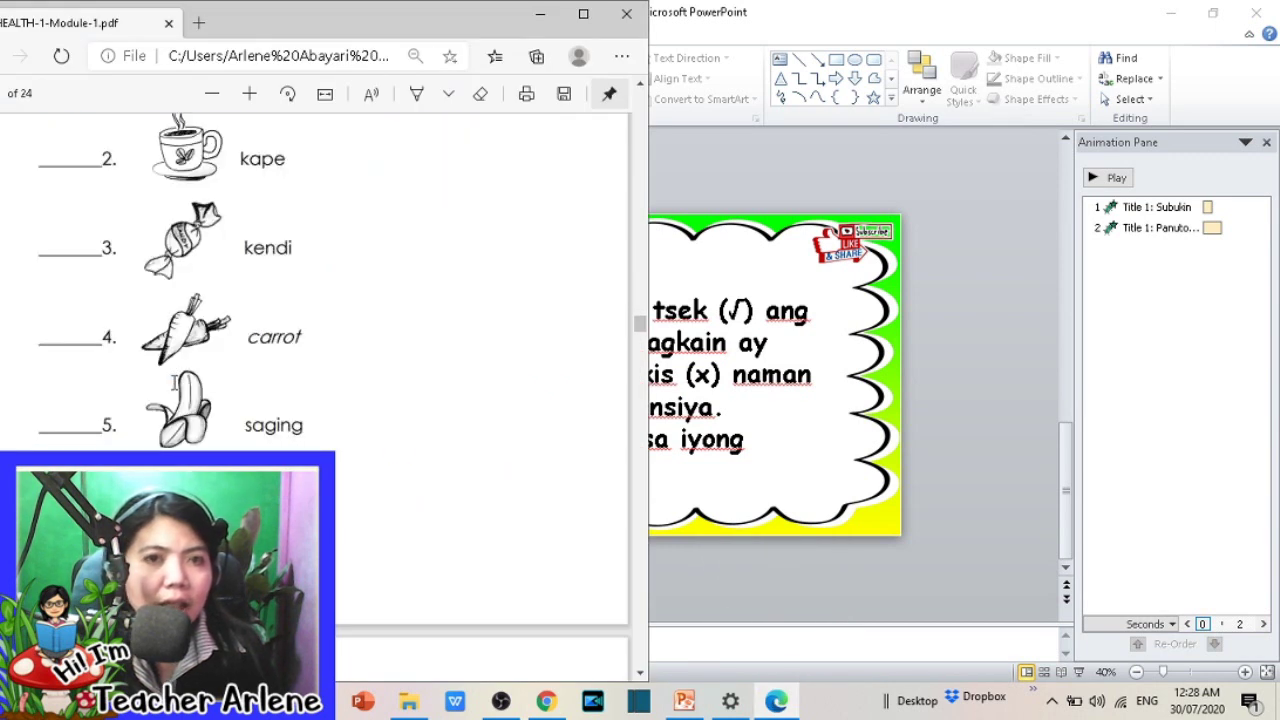
{"action": "scroll", "coordinate": [330, 240], "scroll_direction": "up", "scroll_amount": 1}
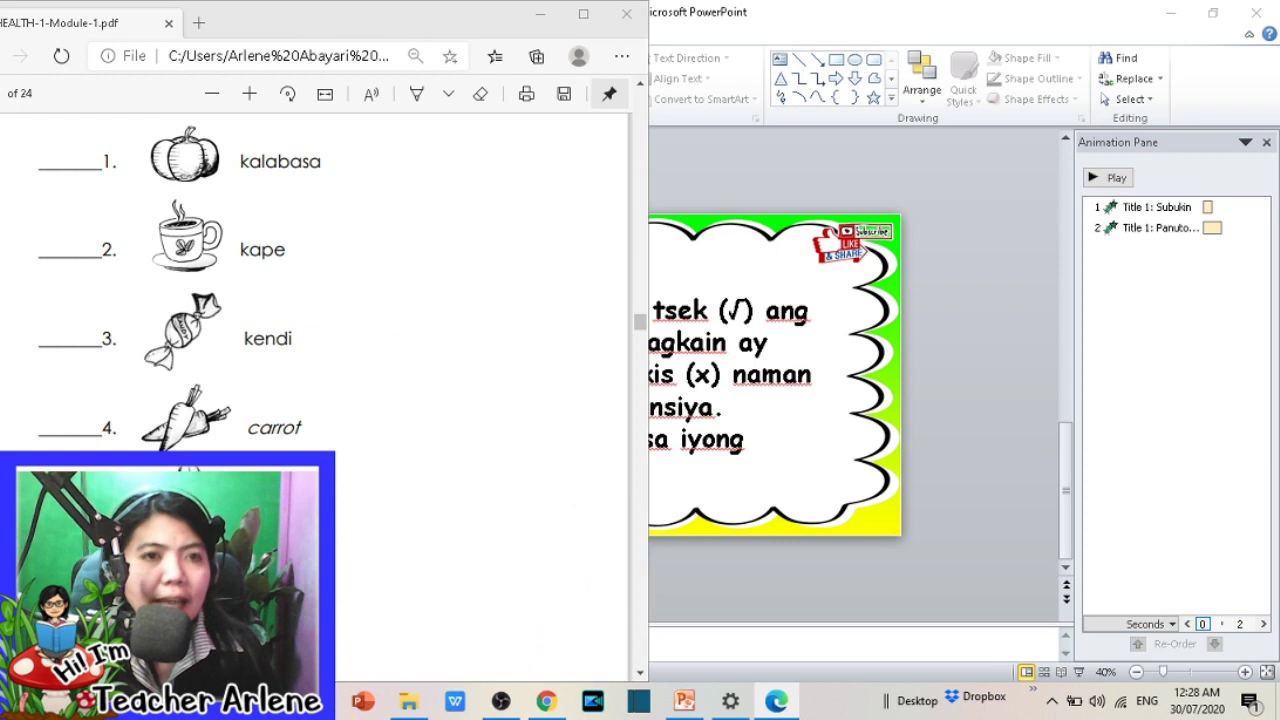
{"action": "left_click", "coordinate": [874, 238]}
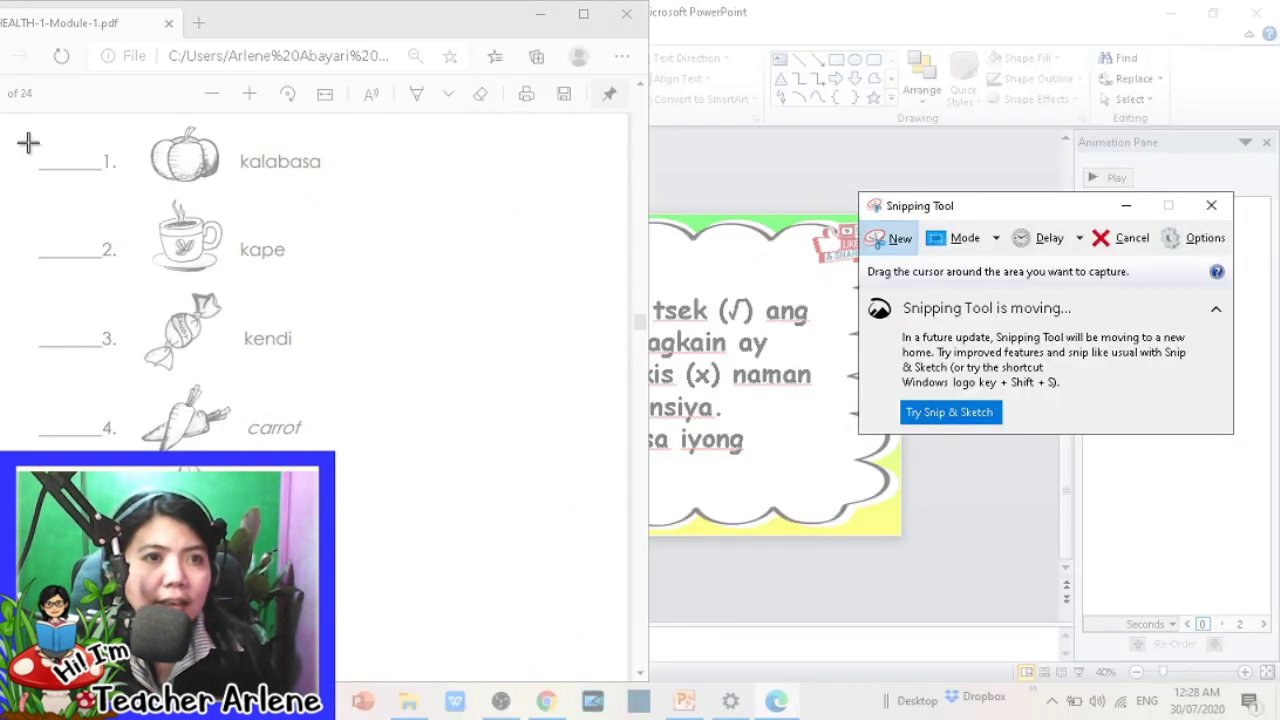
{"action": "left_click", "coordinate": [1211, 205]}
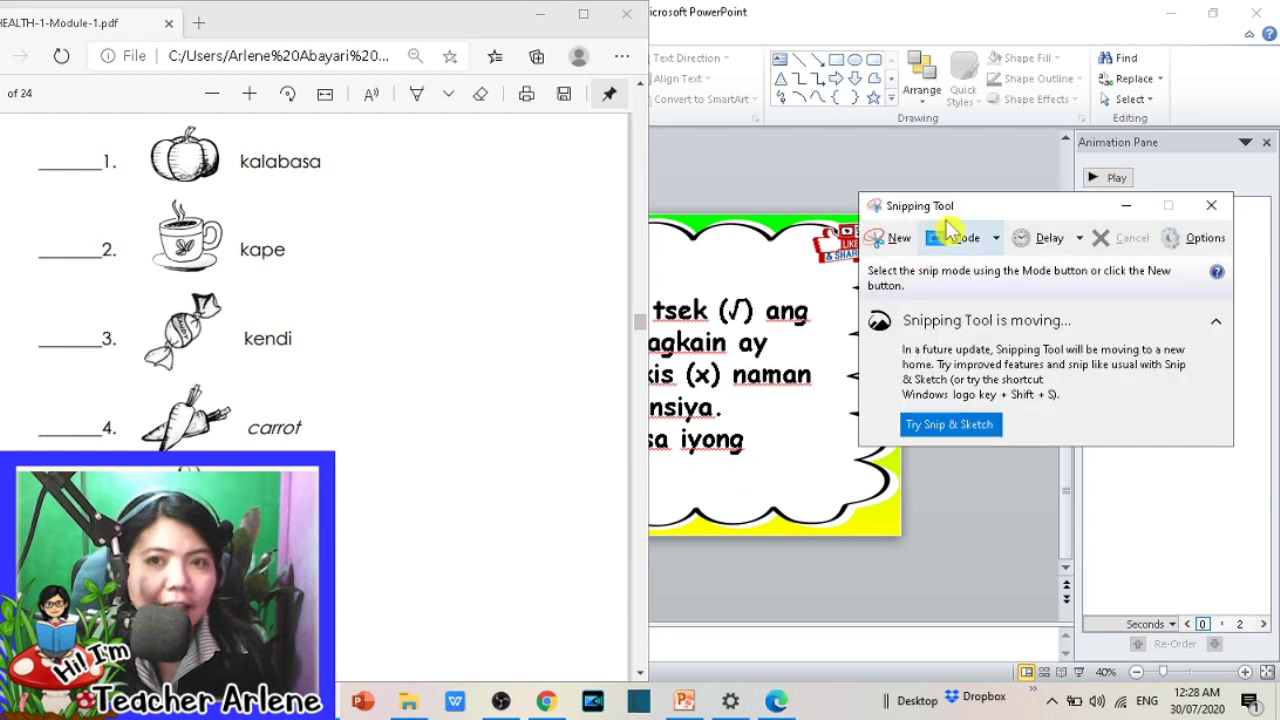
{"action": "left_click", "coordinate": [878, 238]}
{"action": "left_click_drag", "start_coordinate": [5, 130], "coordinate": [403, 621]}
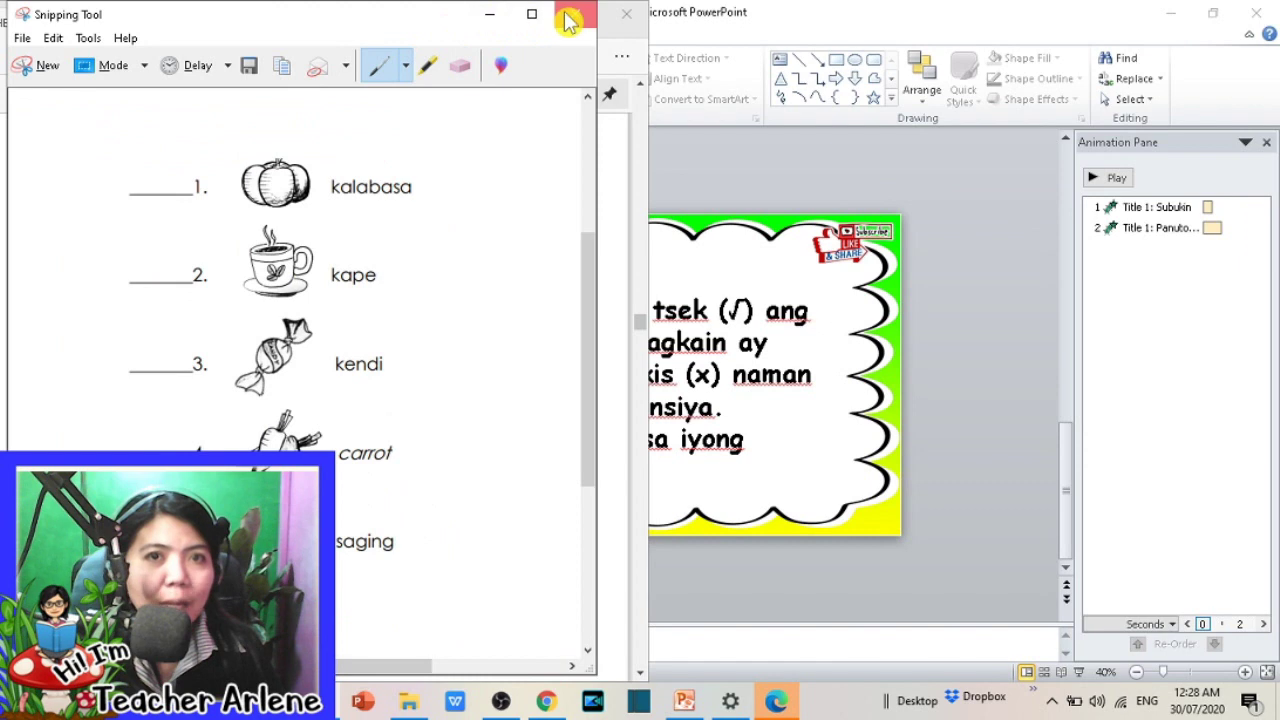
{"action": "left_click", "coordinate": [575, 14]}
{"action": "left_click", "coordinate": [389, 360]}
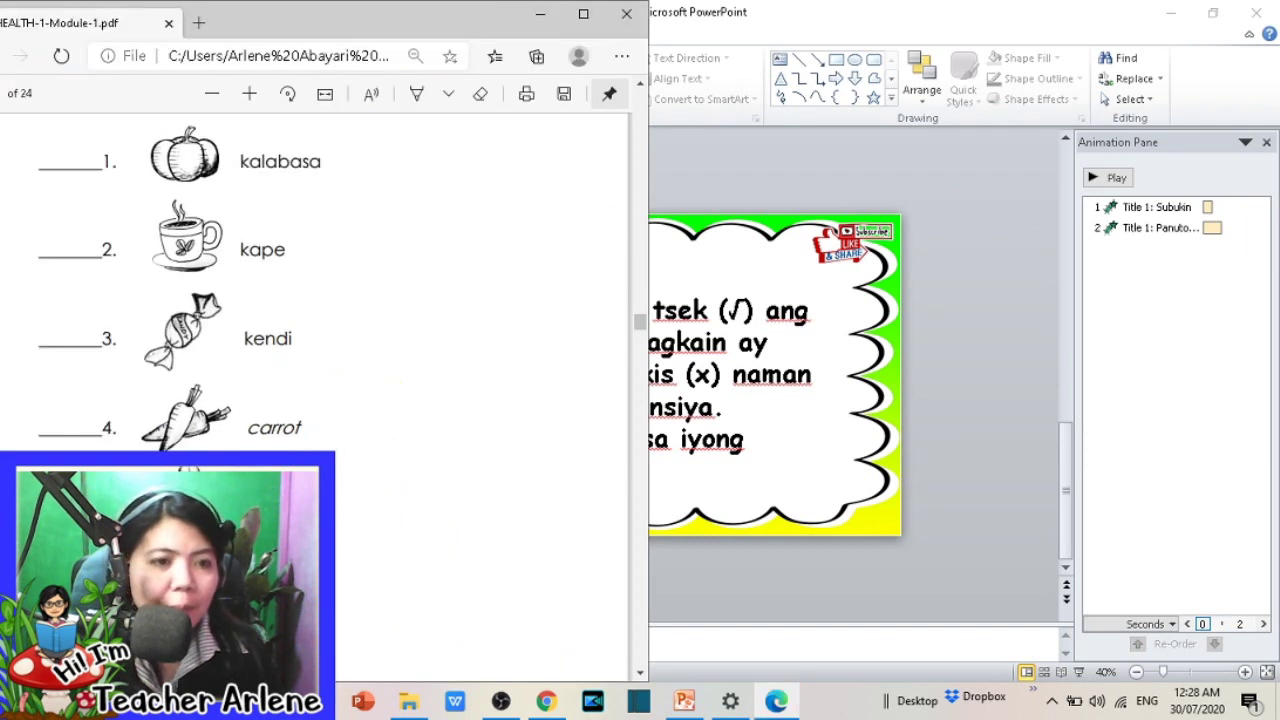
Step: Launch Snipping Tool via search 'snip' and capture worksheet items 1–5, kalabasa through saging
{"action": "key", "text": "super+s"}
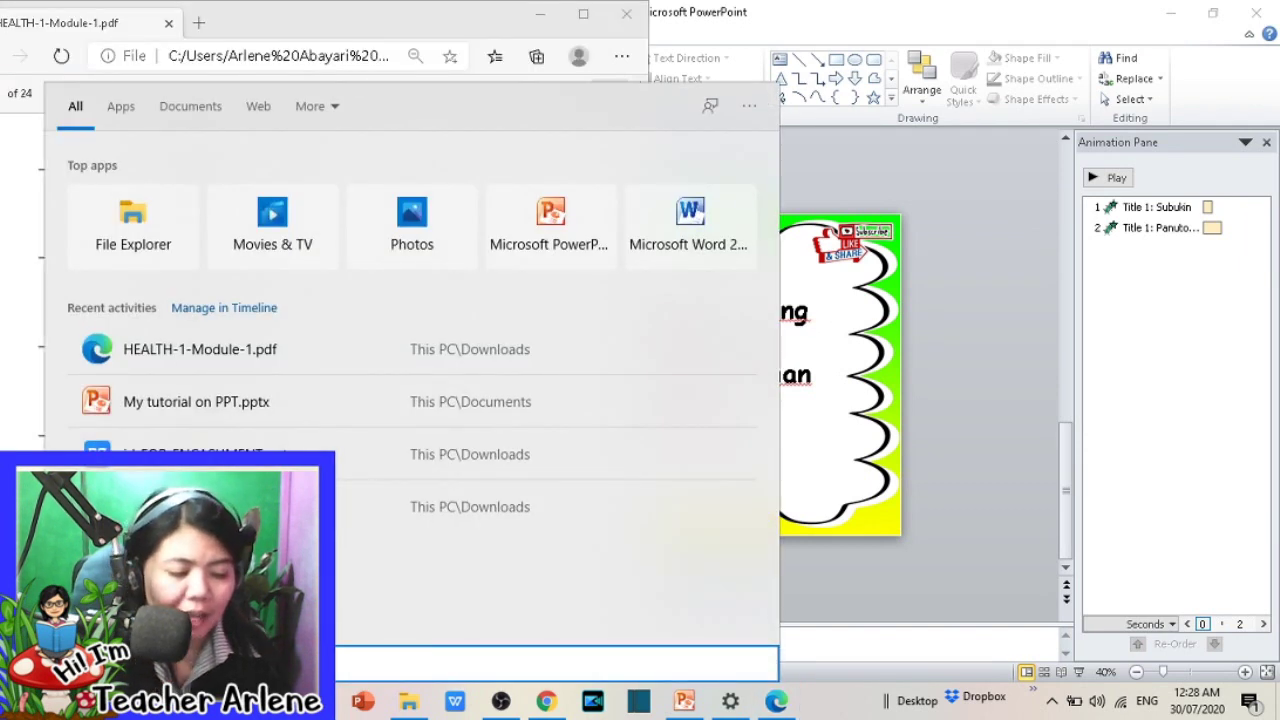
{"action": "type", "text": "snip"}
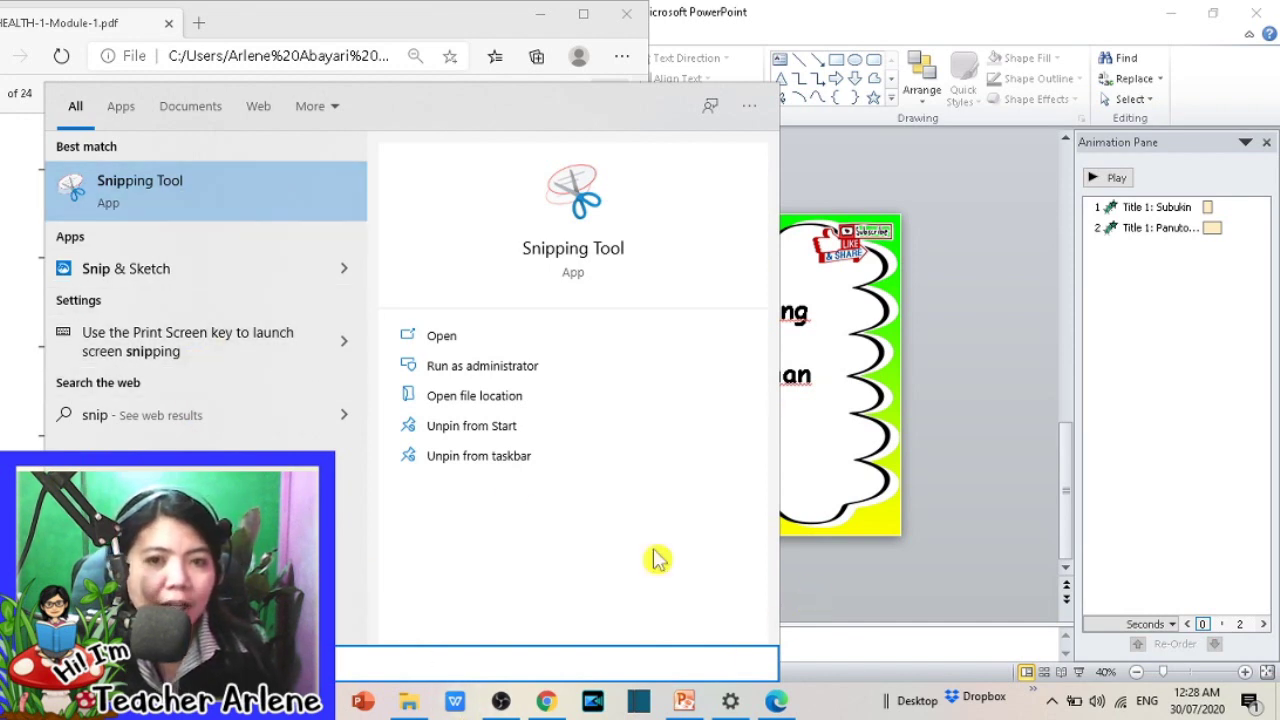
{"action": "key", "text": "Return"}
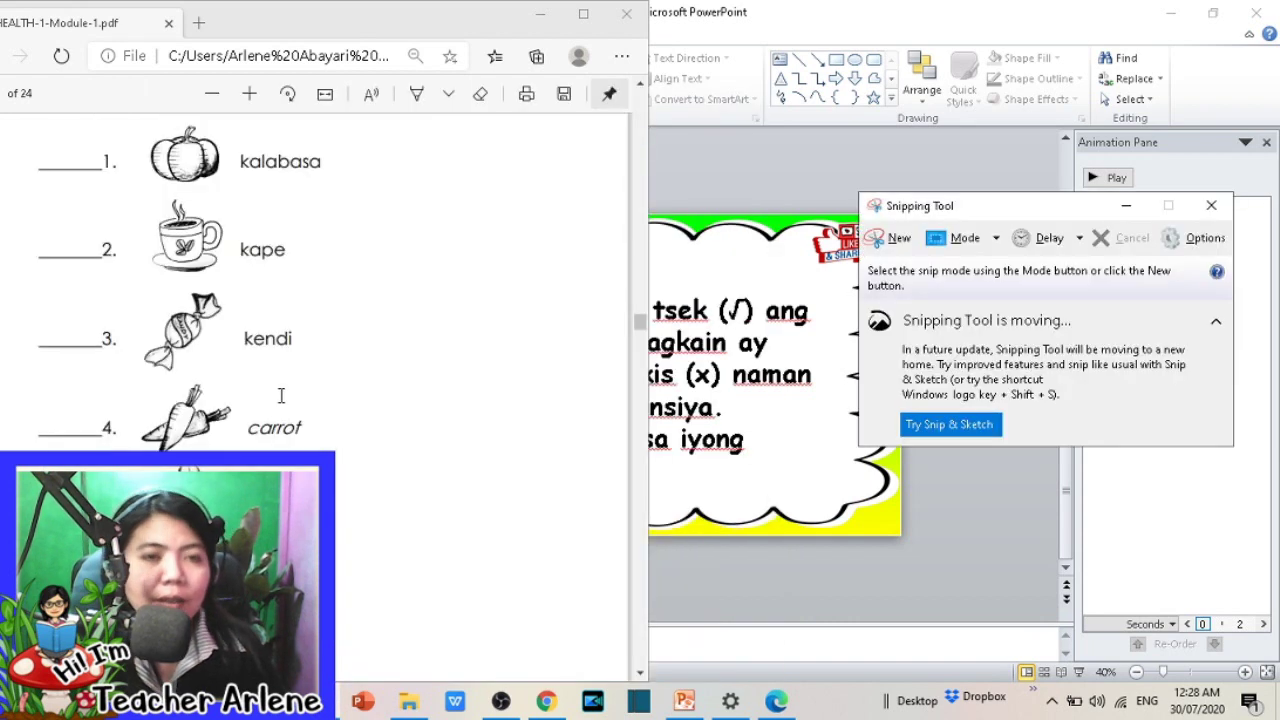
{"action": "left_click", "coordinate": [899, 237]}
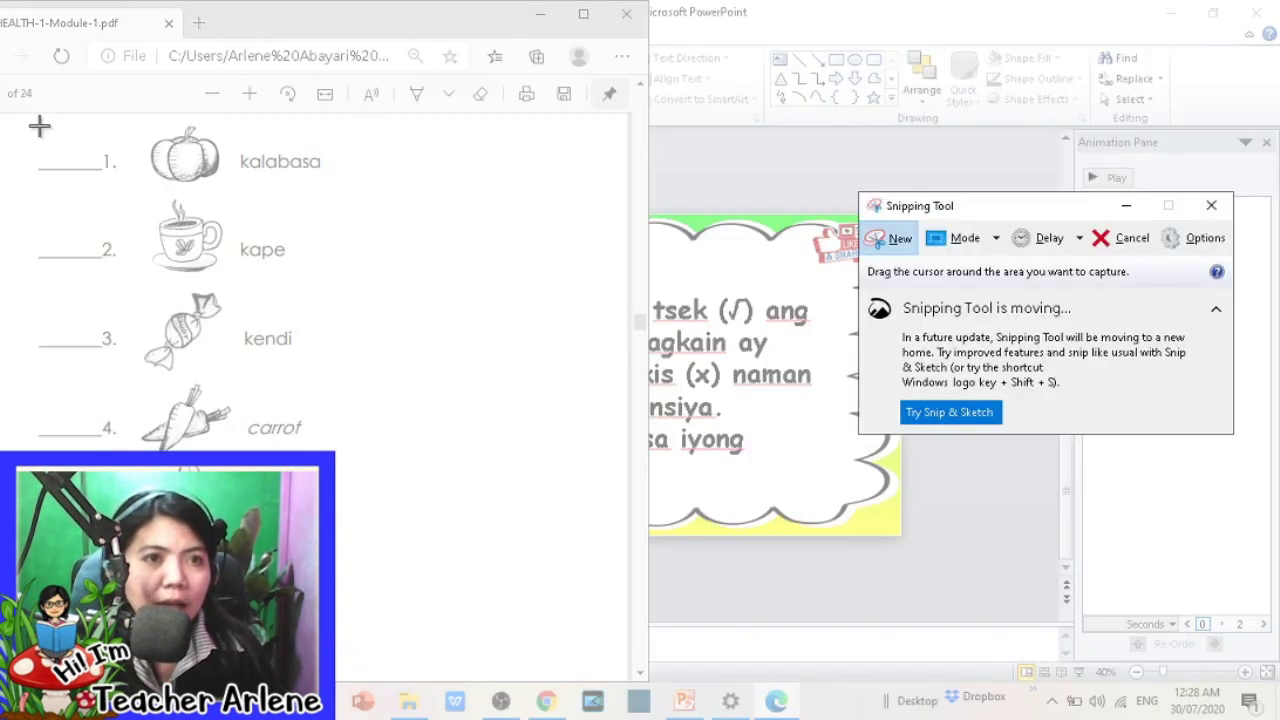
{"action": "left_click_drag", "start_coordinate": [29, 121], "coordinate": [366, 573]}
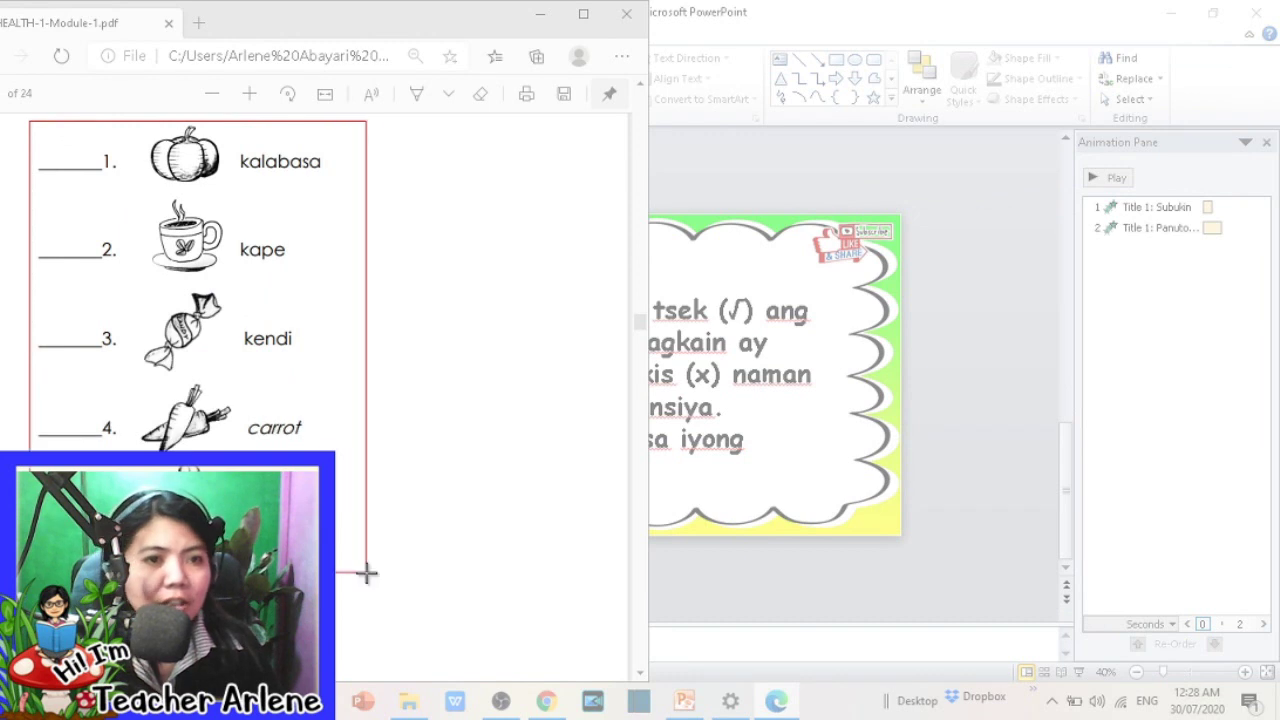
{"action": "left_click_drag", "start_coordinate": [366, 560], "coordinate": [367, 563]}
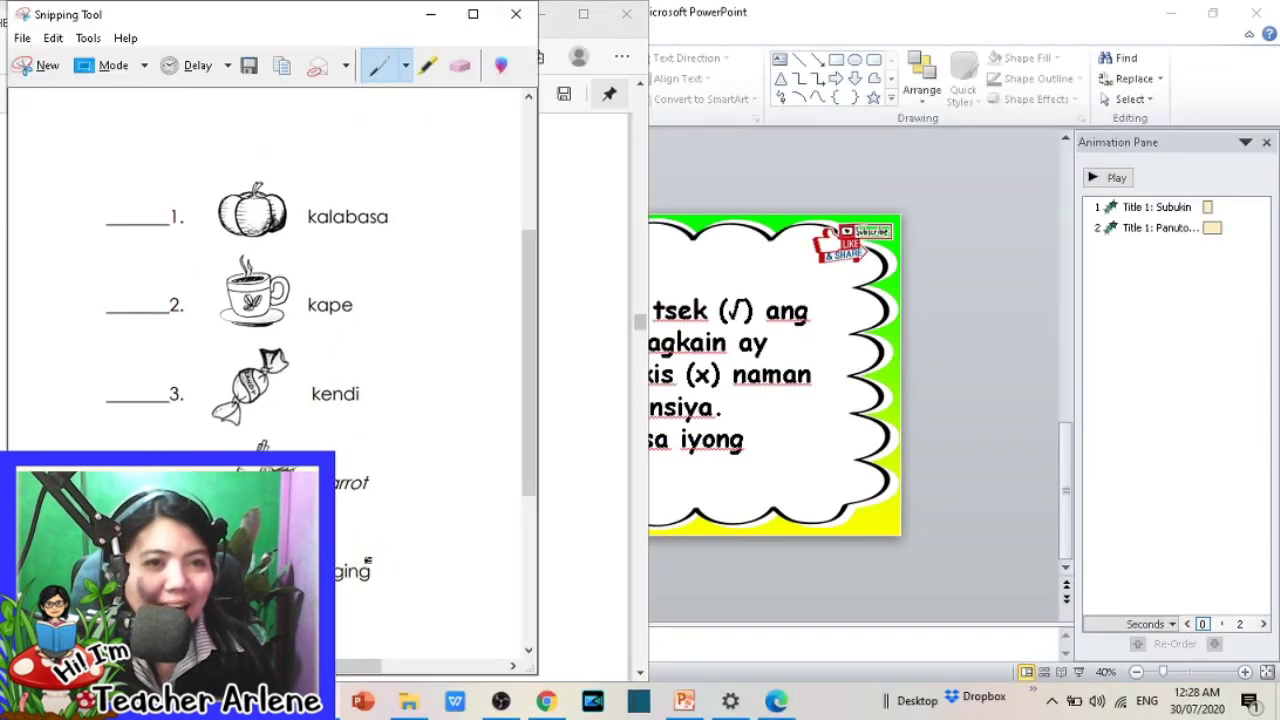
{"action": "left_click", "coordinate": [790, 462]}
Step: Duplicate the Subukin slide as slide 4, deleting a worksheet picture pasted too early
{"action": "right_click", "coordinate": [78, 377]}
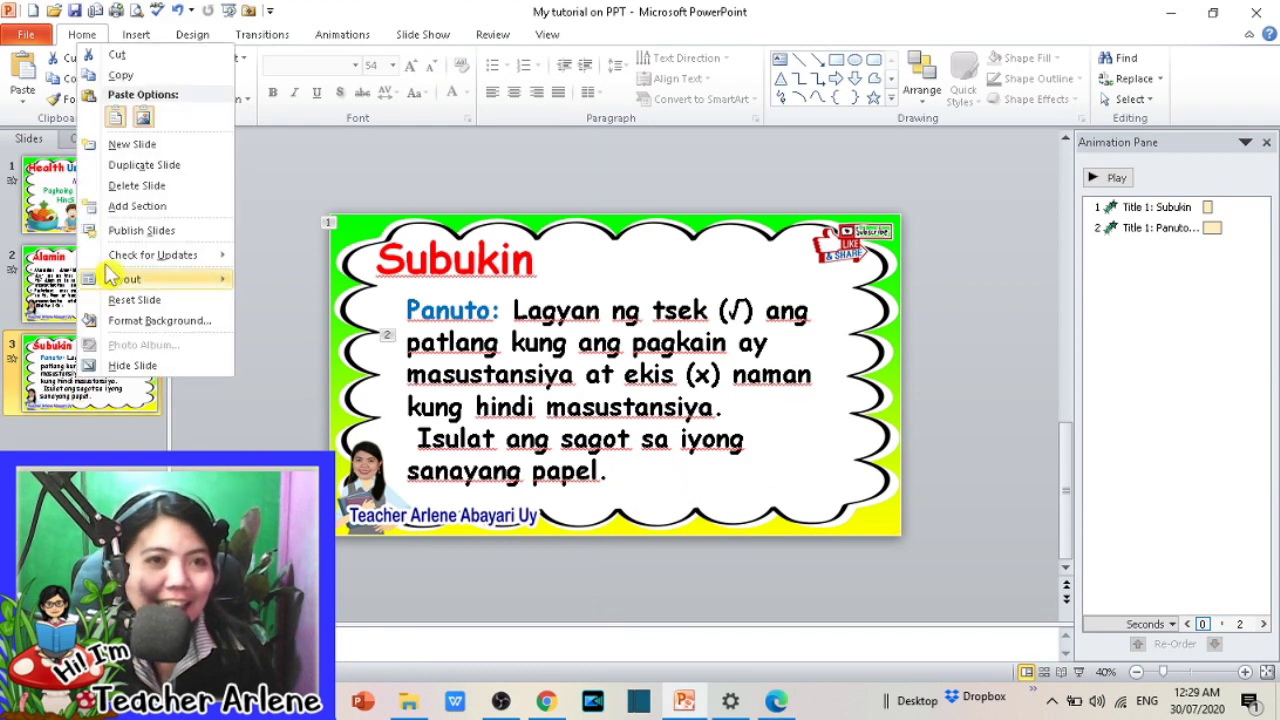
{"action": "left_click", "coordinate": [130, 165]}
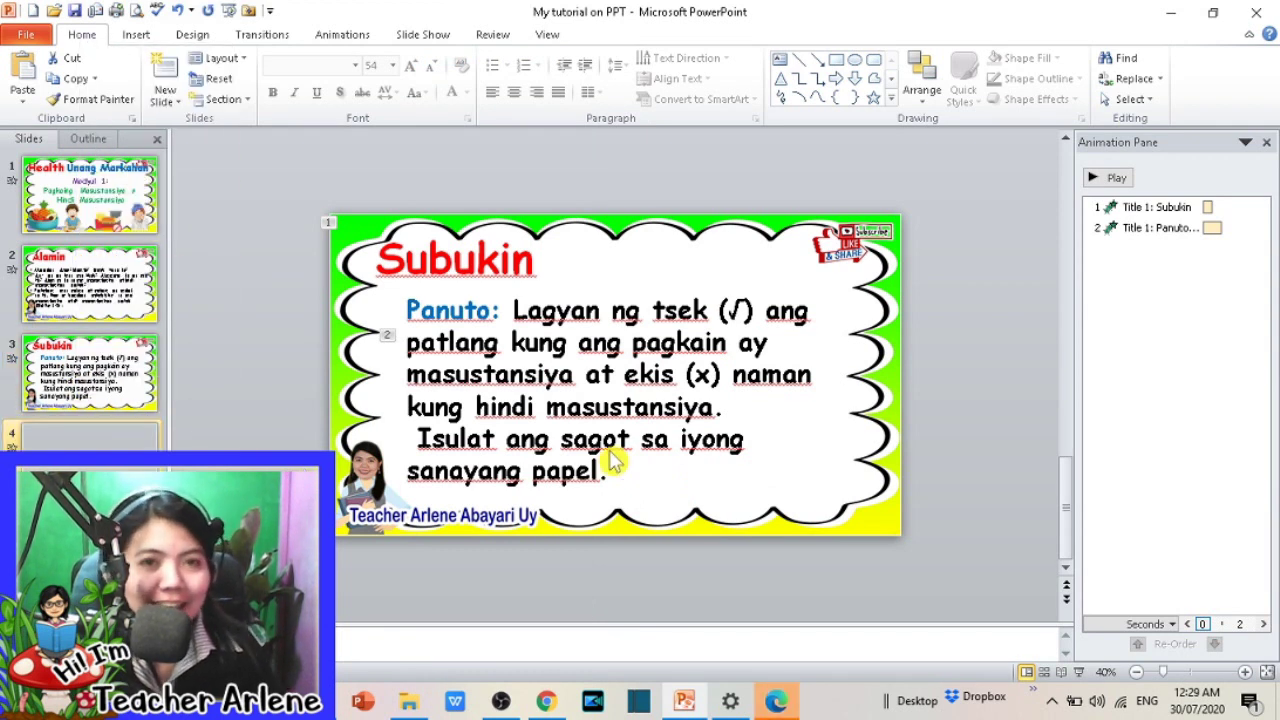
{"action": "key", "text": "ctrl+v"}
{"action": "mouse_move", "coordinate": [581, 443]}
{"action": "left_mouse_down"}
{"action": "mouse_move", "coordinate": [266, 448]}
{"action": "mouse_move", "coordinate": [484, 447]}
{"action": "left_mouse_up"}
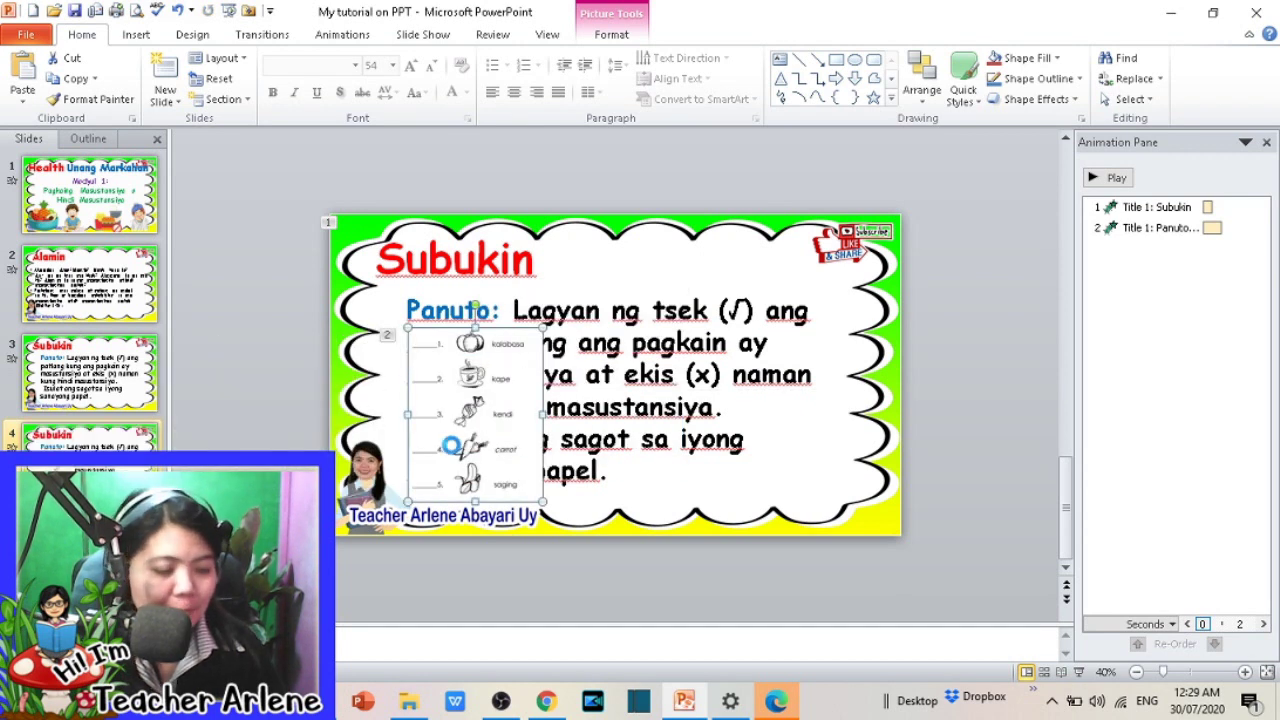
{"action": "key", "text": "Delete"}
Step: Delete slide 4's title and instruction text boxes and paste the worksheet capture
{"action": "left_click", "coordinate": [483, 425]}
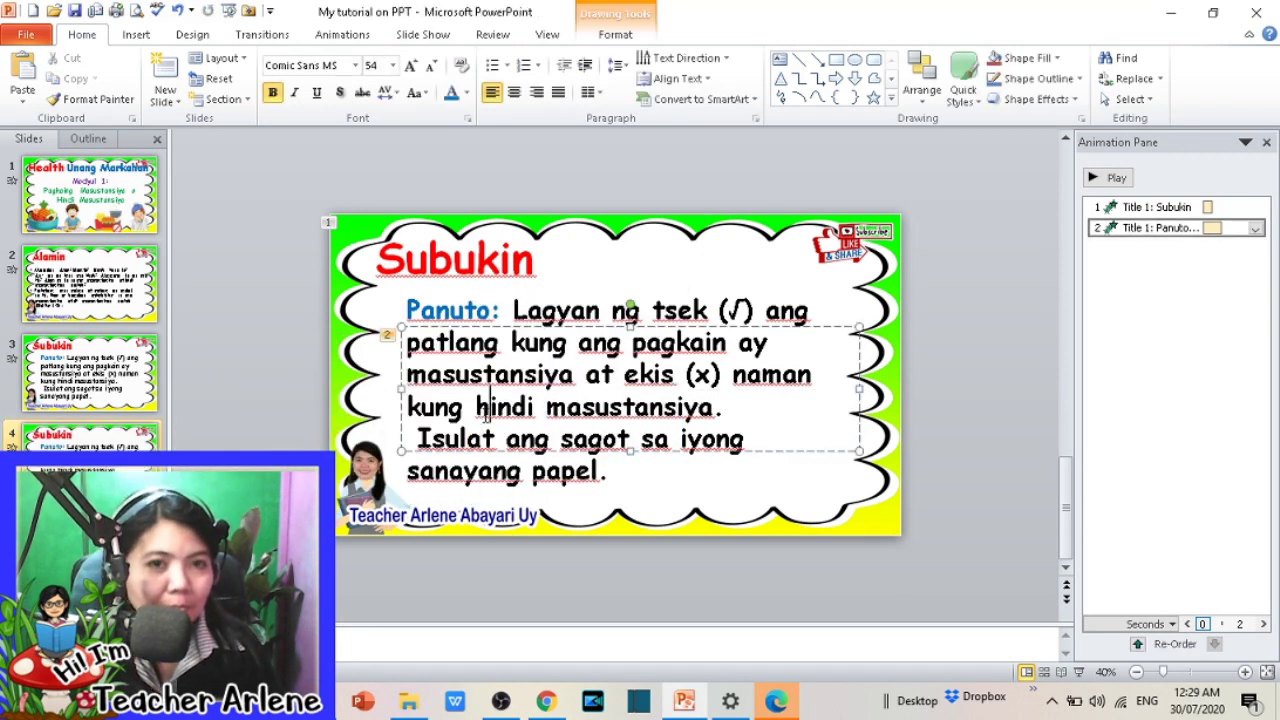
{"action": "left_click", "coordinate": [140, 436]}
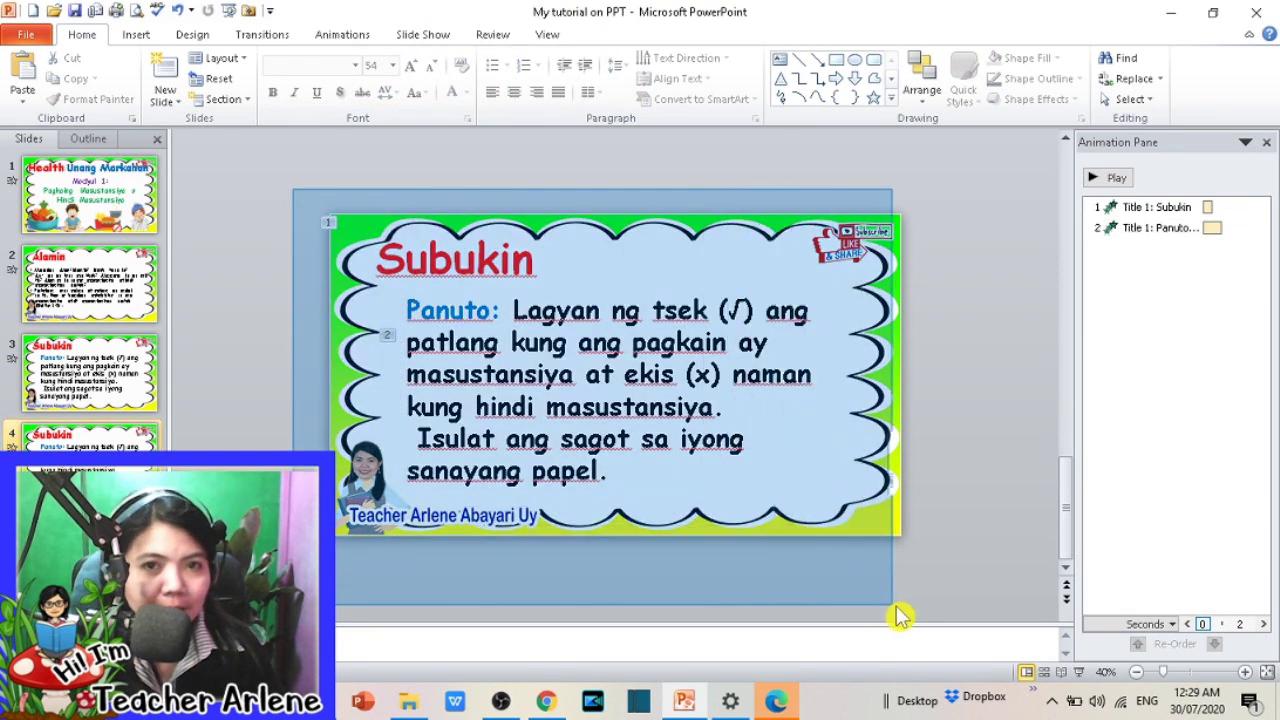
{"action": "left_click_drag", "start_coordinate": [292, 188], "coordinate": [908, 622]}
{"action": "key", "text": "Delete"}
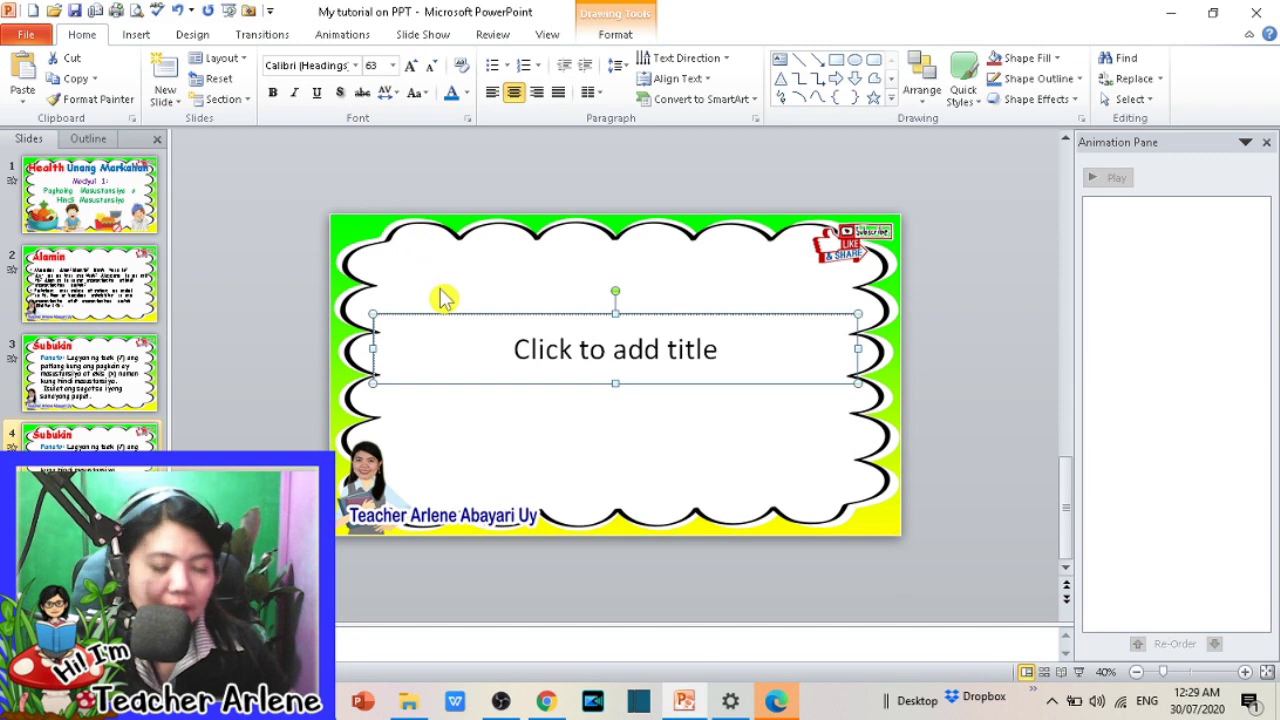
{"action": "key", "text": "ctrl+v"}
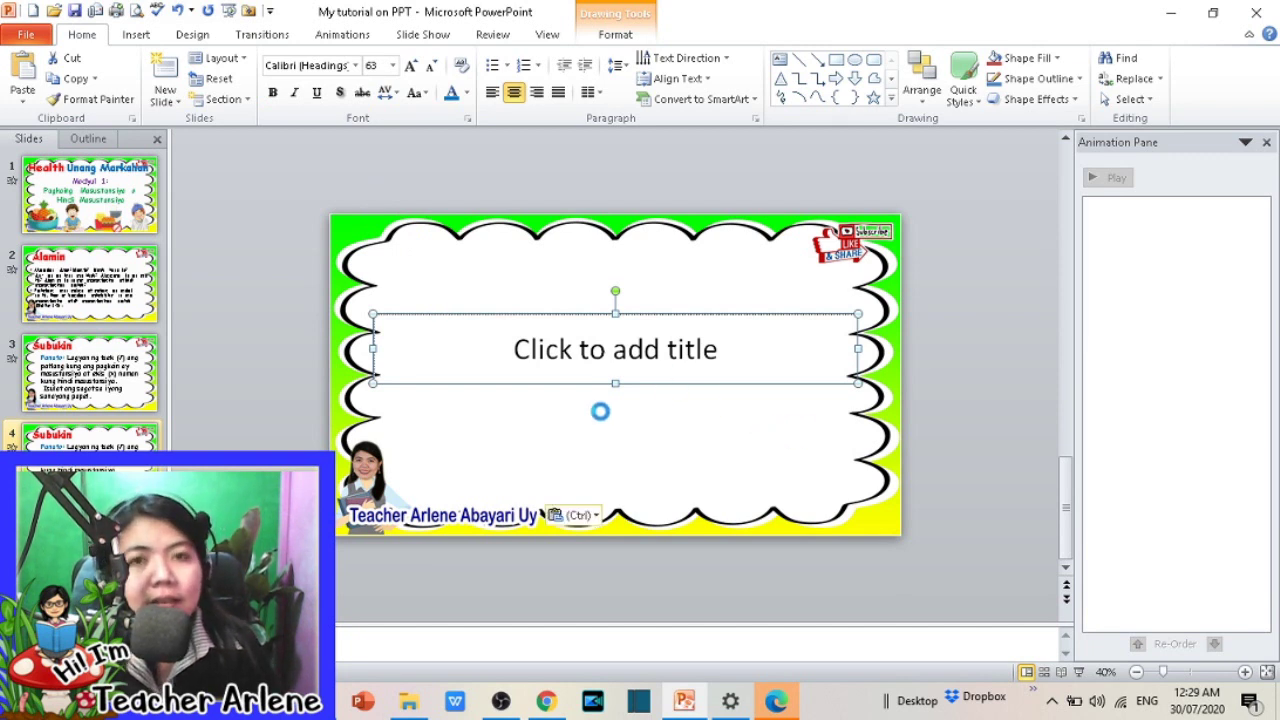
Step: Enlarge the worksheet picture on the left of slide 4 and place a second copy on the right half
{"action": "left_click_drag", "start_coordinate": [554, 354], "coordinate": [592, 268]}
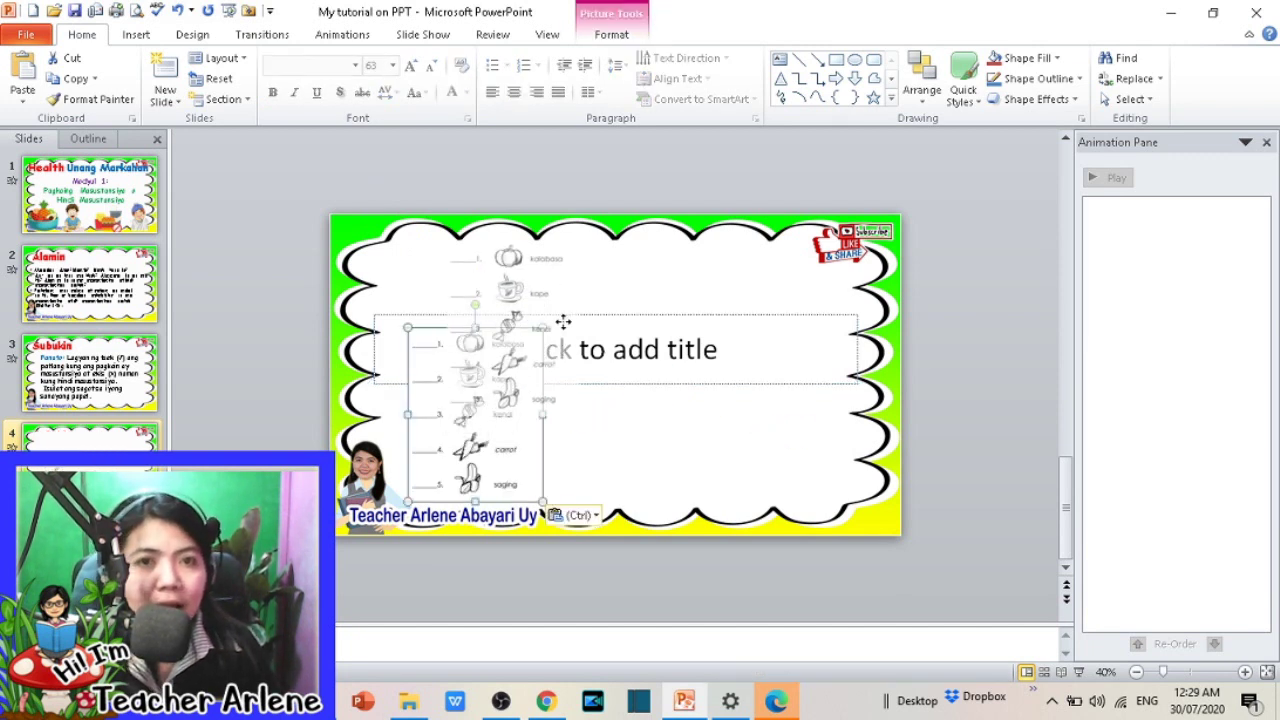
{"action": "mouse_move", "coordinate": [585, 418]}
{"action": "left_mouse_down"}
{"action": "mouse_move", "coordinate": [723, 485]}
{"action": "mouse_move", "coordinate": [674, 451]}
{"action": "left_mouse_up"}
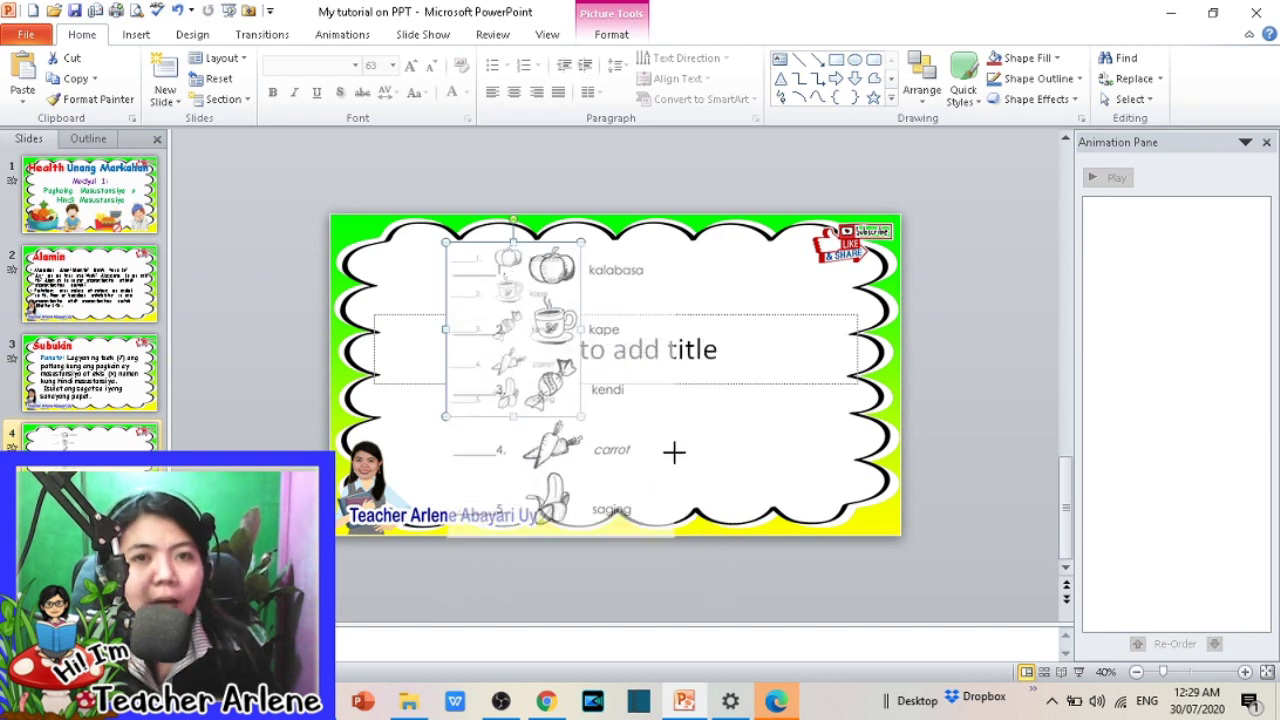
{"action": "left_click_drag", "start_coordinate": [521, 384], "coordinate": [435, 356]}
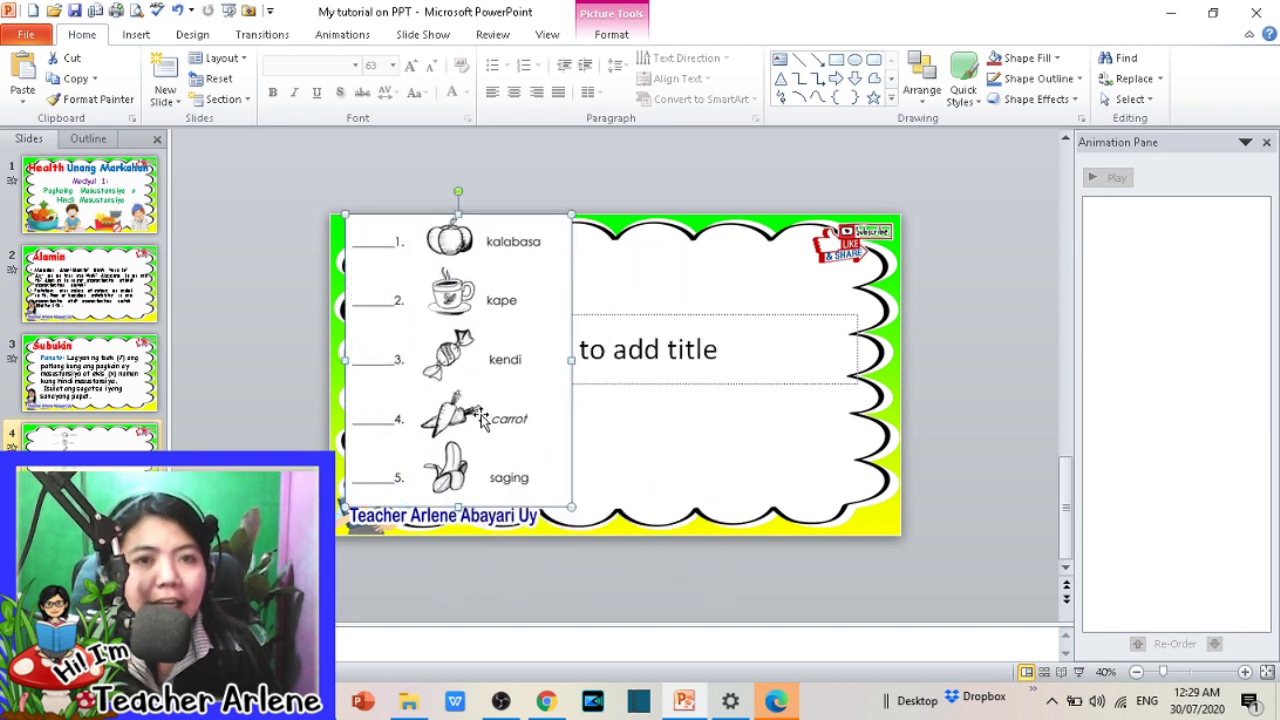
{"action": "mouse_move", "coordinate": [488, 420]}
{"action": "left_mouse_down"}
{"action": "mouse_move", "coordinate": [509, 381]}
{"action": "mouse_move", "coordinate": [511, 405]}
{"action": "mouse_move", "coordinate": [541, 395]}
{"action": "left_mouse_up"}
{"action": "key", "text": "Right"}
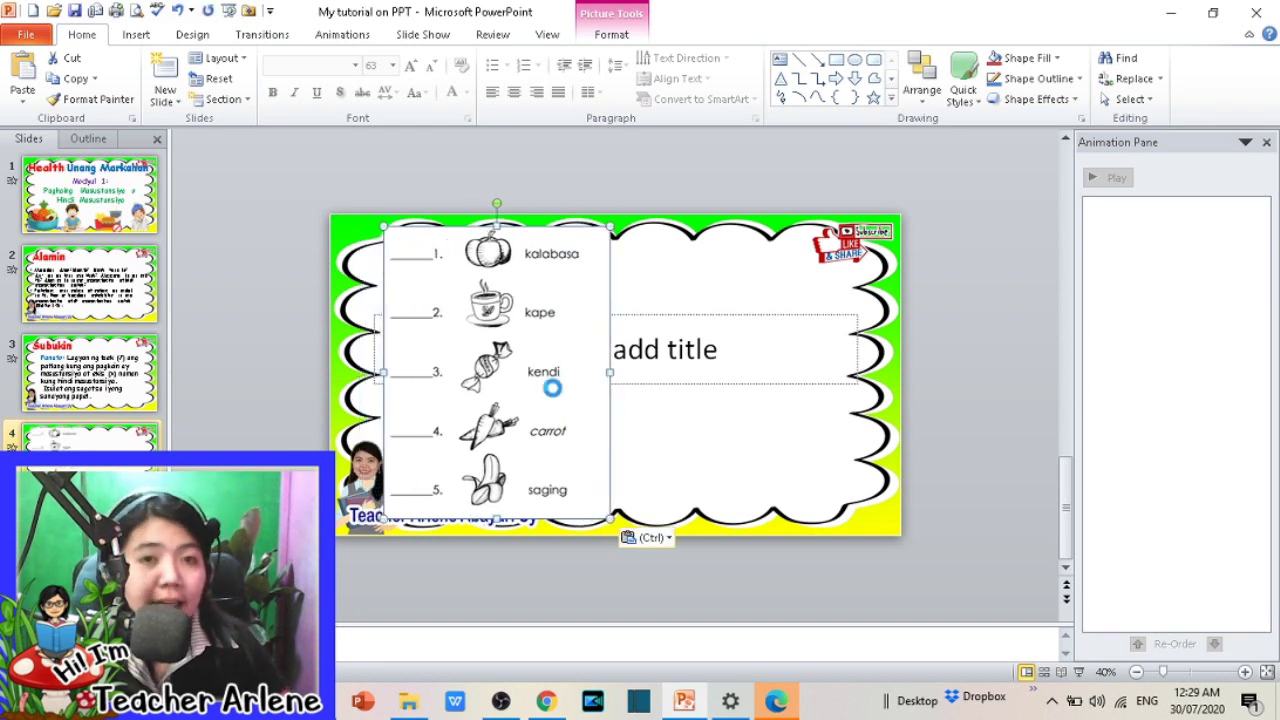
{"action": "left_click_drag", "start_coordinate": [620, 358], "coordinate": [869, 364]}
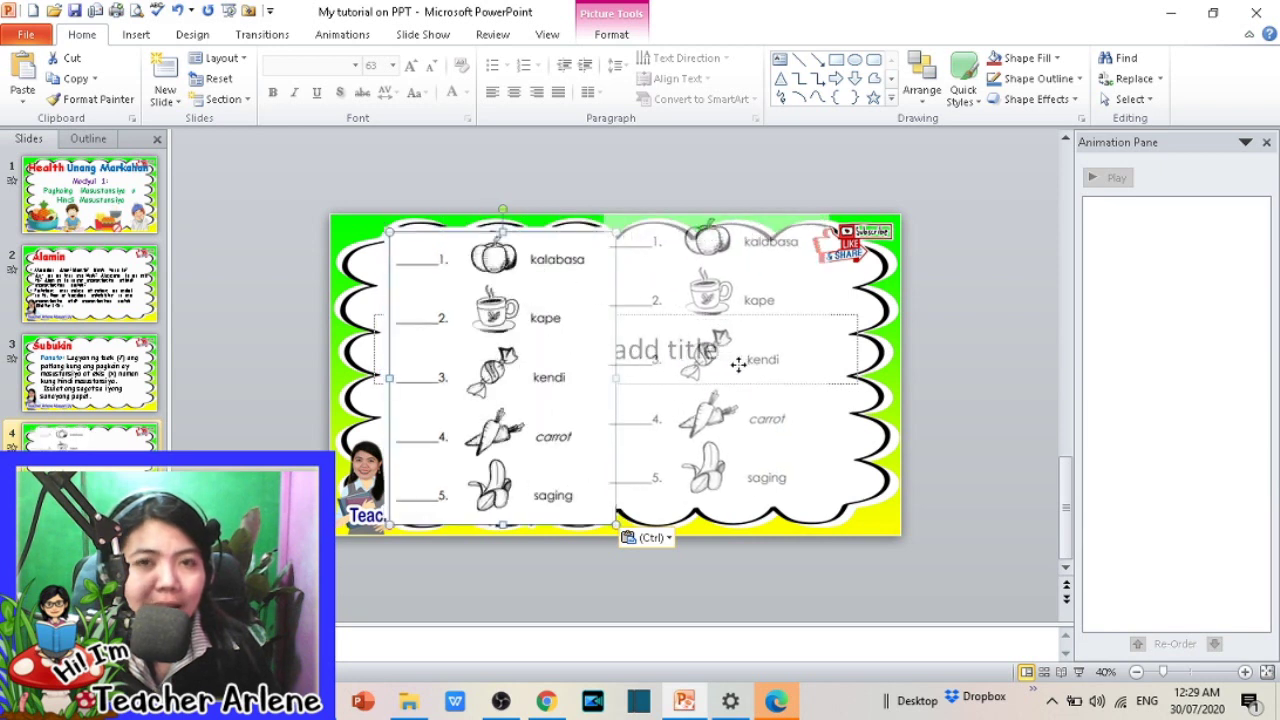
{"action": "left_click", "coordinate": [527, 438]}
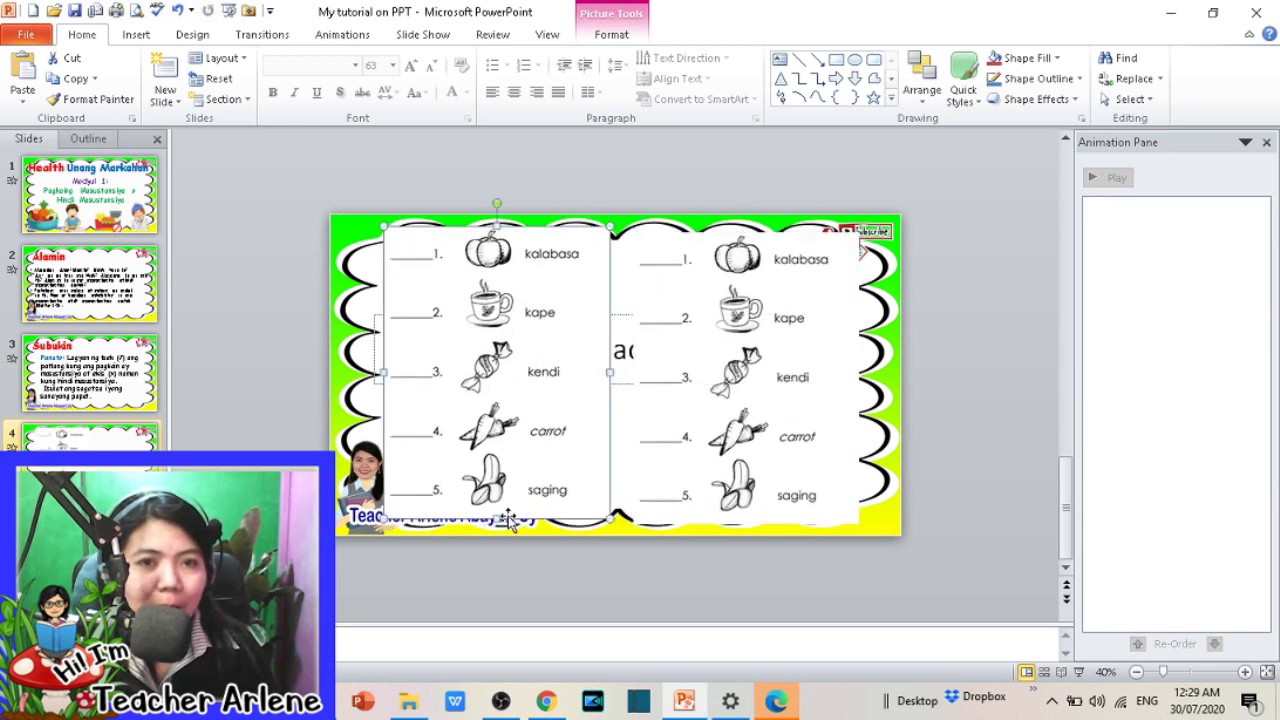
Step: Enlarge the left worksheet picture and stretch it downward past the slide edge
{"action": "mouse_move", "coordinate": [496, 371]}
{"action": "left_mouse_down"}
{"action": "mouse_move", "coordinate": [468, 381]}
{"action": "mouse_move", "coordinate": [470, 396]}
{"action": "left_mouse_up"}
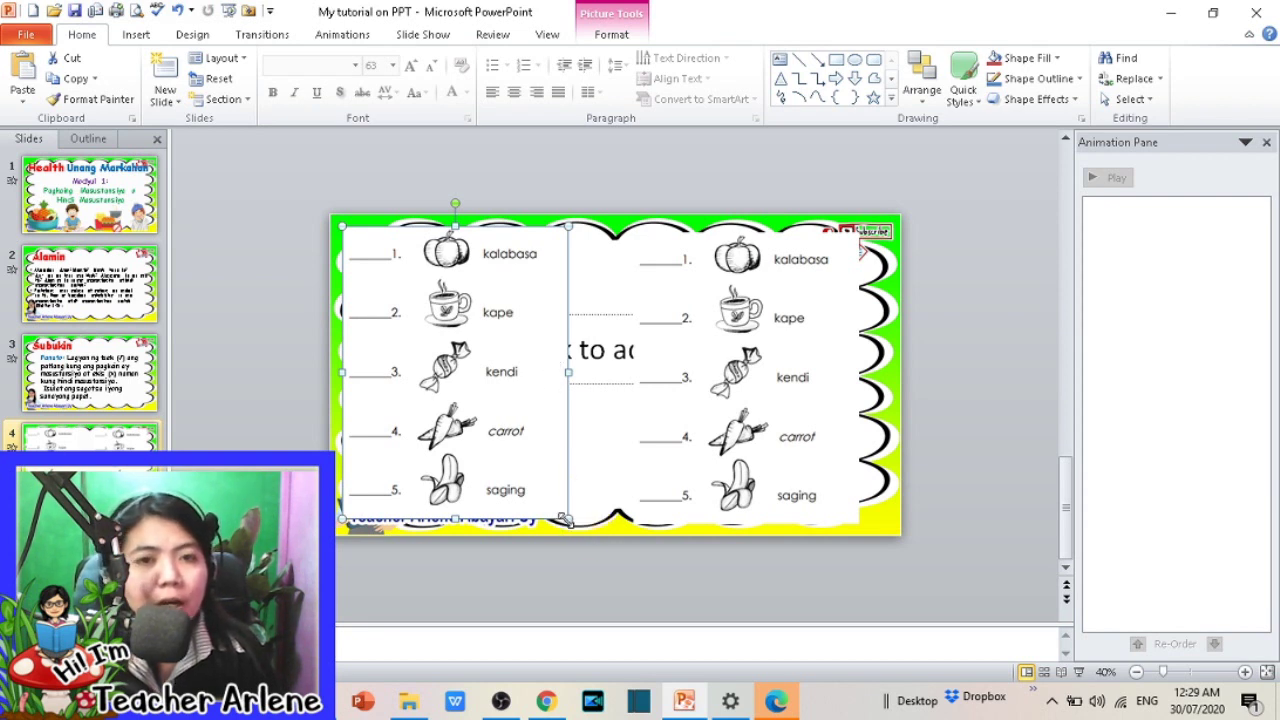
{"action": "mouse_move", "coordinate": [563, 519]}
{"action": "left_mouse_down"}
{"action": "mouse_move", "coordinate": [997, 708]}
{"action": "mouse_move", "coordinate": [690, 485]}
{"action": "mouse_move", "coordinate": [604, 396]}
{"action": "mouse_move", "coordinate": [538, 365]}
{"action": "mouse_move", "coordinate": [897, 367]}
{"action": "mouse_move", "coordinate": [510, 352]}
{"action": "left_mouse_up"}
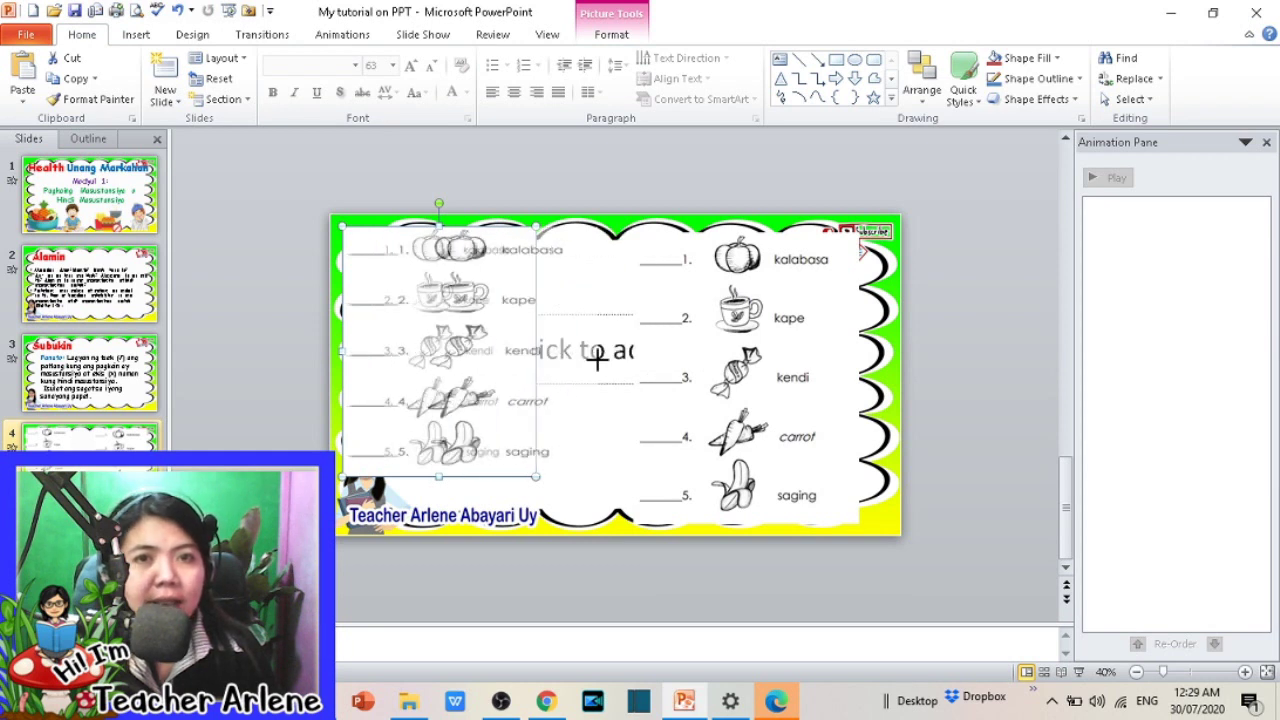
{"action": "left_click_drag", "start_coordinate": [510, 352], "coordinate": [598, 351]}
{"action": "left_click_drag", "start_coordinate": [468, 478], "coordinate": [486, 680]}
{"action": "left_click_drag", "start_coordinate": [492, 372], "coordinate": [589, 350]}
{"action": "key", "text": "ctrl+z"}
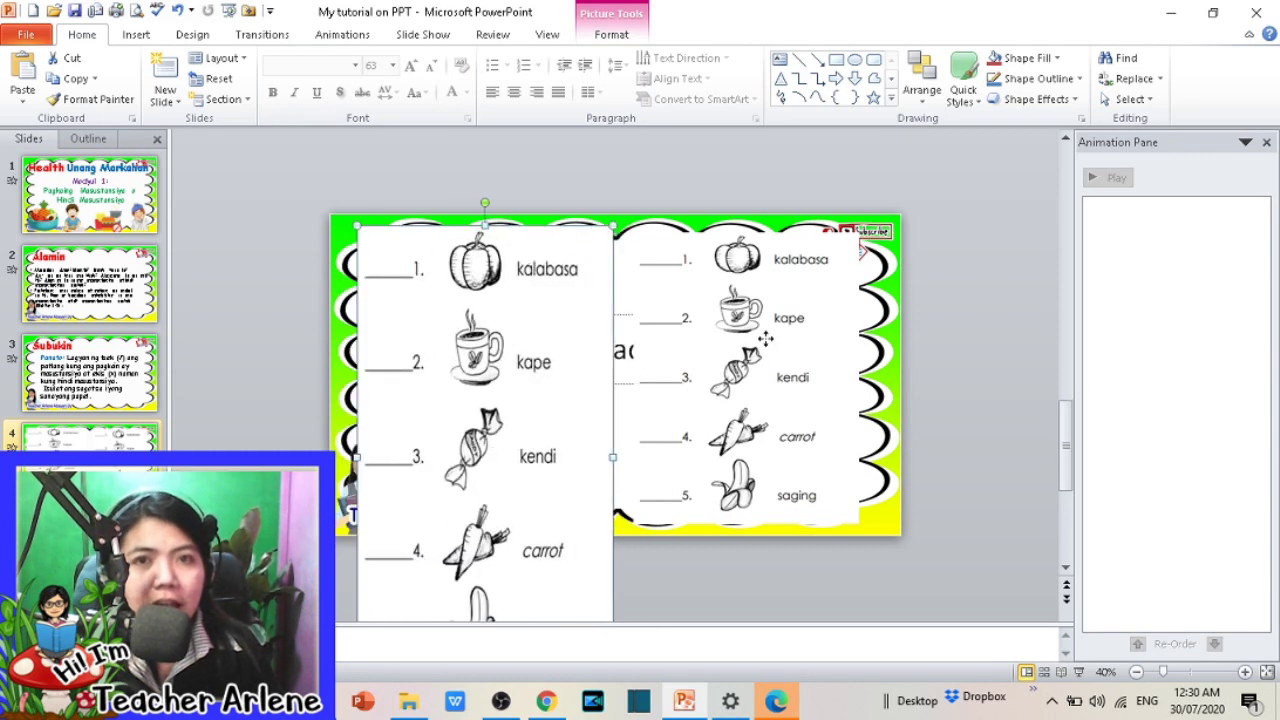
Step: Stretch the right worksheet picture taller at top and bottom and reposition it
{"action": "left_click", "coordinate": [750, 318]}
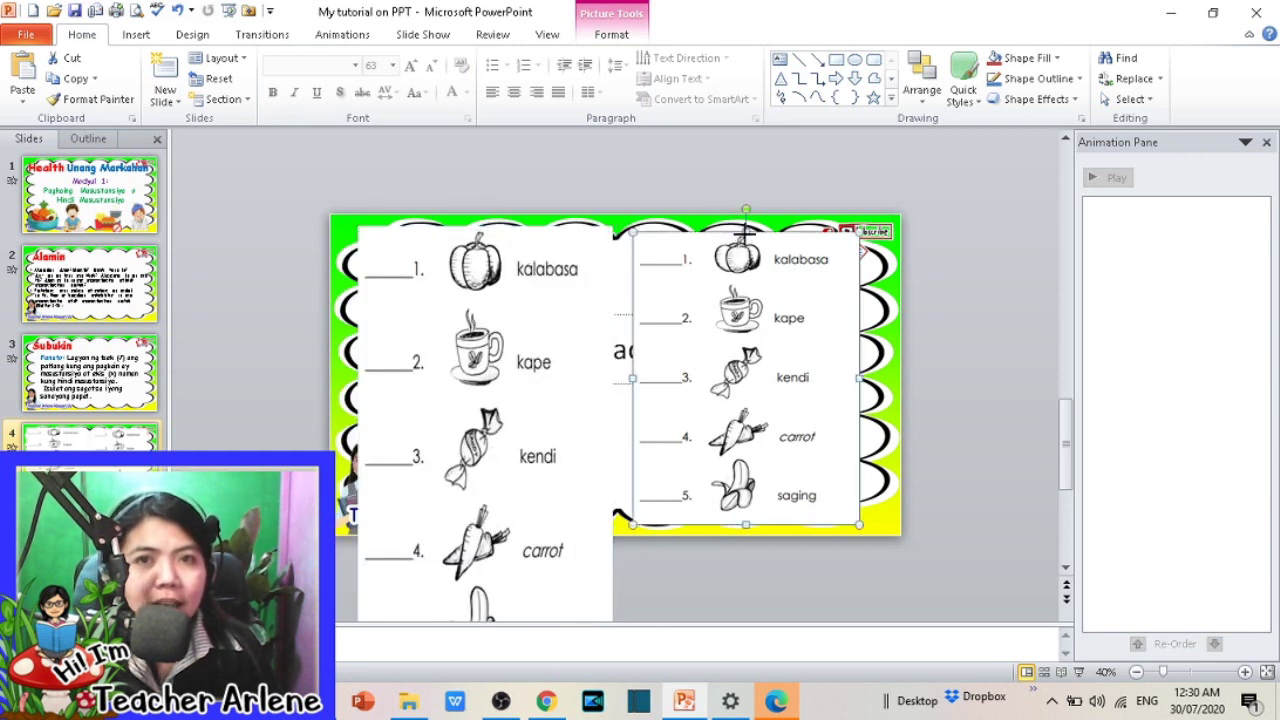
{"action": "left_click_drag", "start_coordinate": [744, 189], "coordinate": [743, 130]}
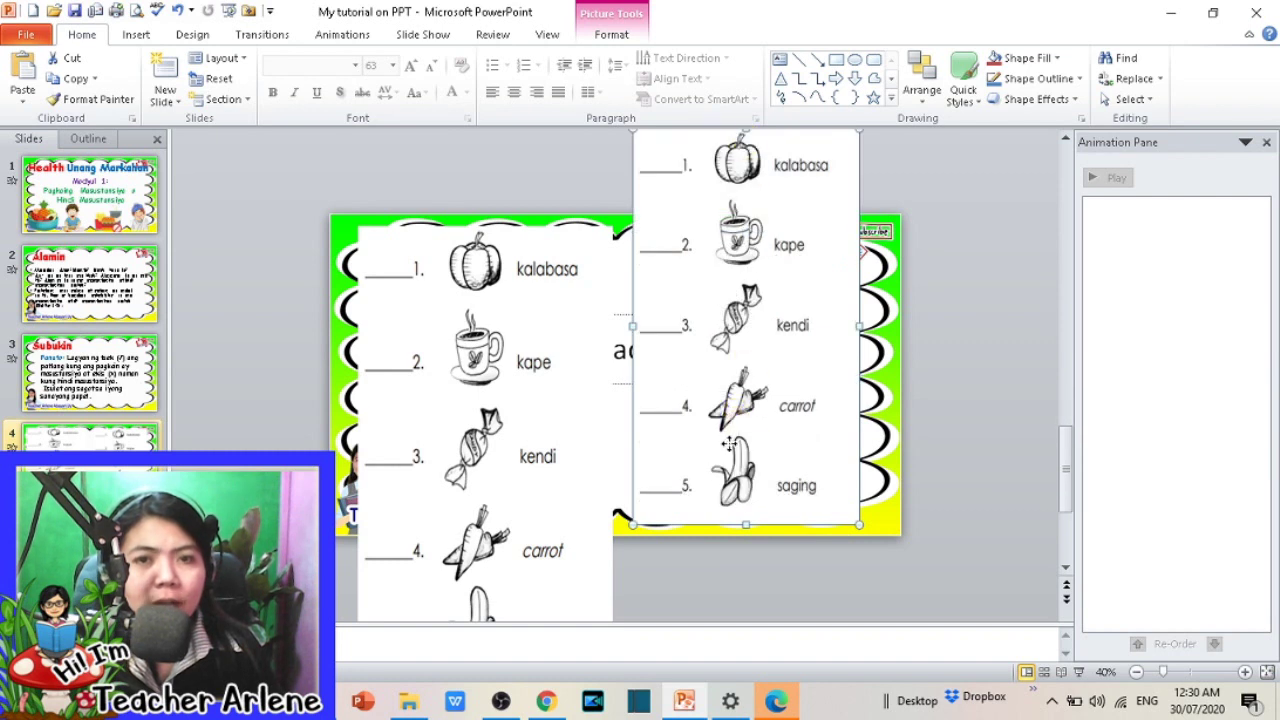
{"action": "left_click_drag", "start_coordinate": [746, 524], "coordinate": [746, 530]}
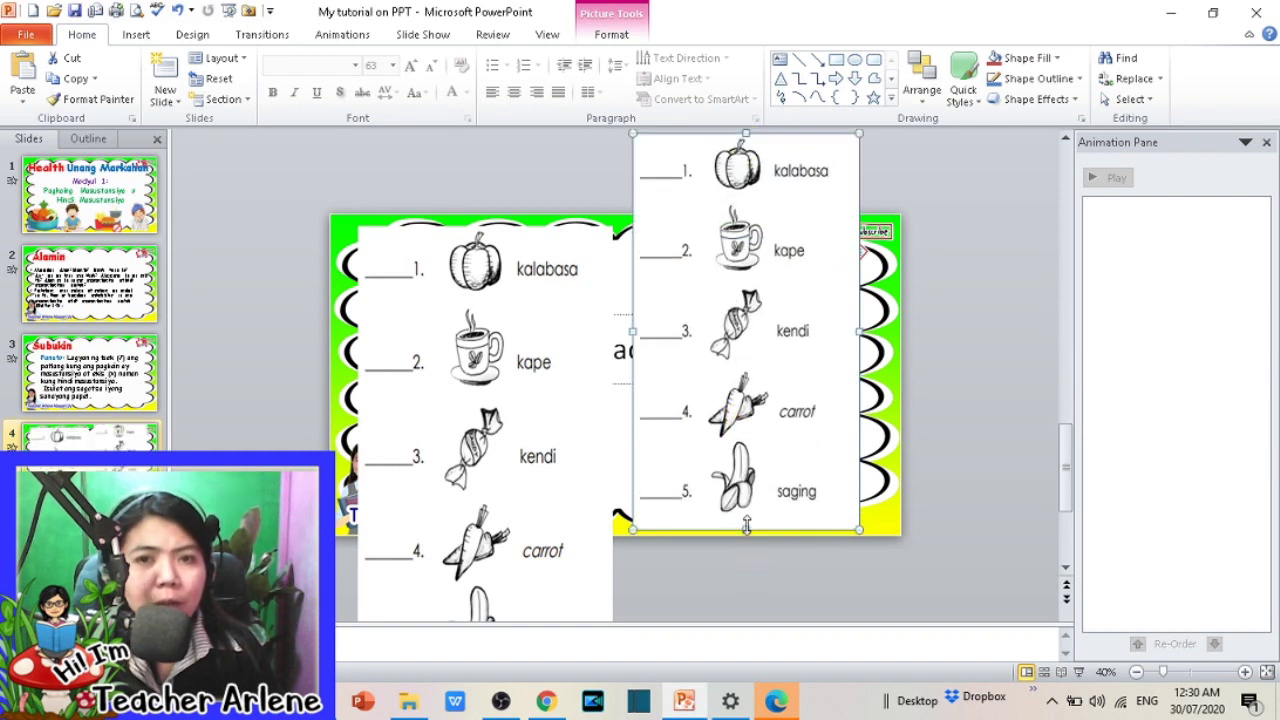
{"action": "left_click_drag", "start_coordinate": [746, 591], "coordinate": [746, 658]}
{"action": "mouse_move", "coordinate": [757, 333]}
{"action": "left_mouse_down"}
{"action": "mouse_move", "coordinate": [748, 487]}
{"action": "mouse_move", "coordinate": [757, 463]}
{"action": "left_mouse_up"}
Step: Align both pictures side by side, raising the right copy so items 2–5 sit beside the left
{"action": "left_click_drag", "start_coordinate": [610, 398], "coordinate": [631, 386]}
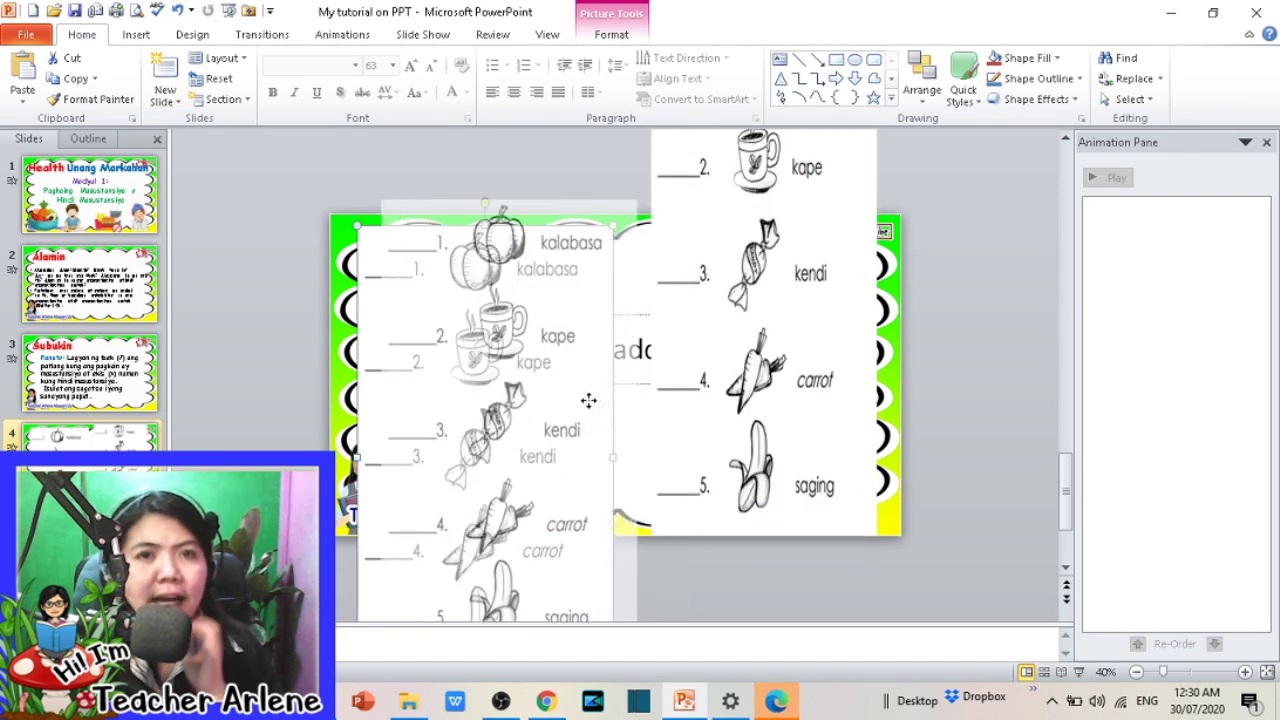
{"action": "left_click_drag", "start_coordinate": [735, 390], "coordinate": [716, 416]}
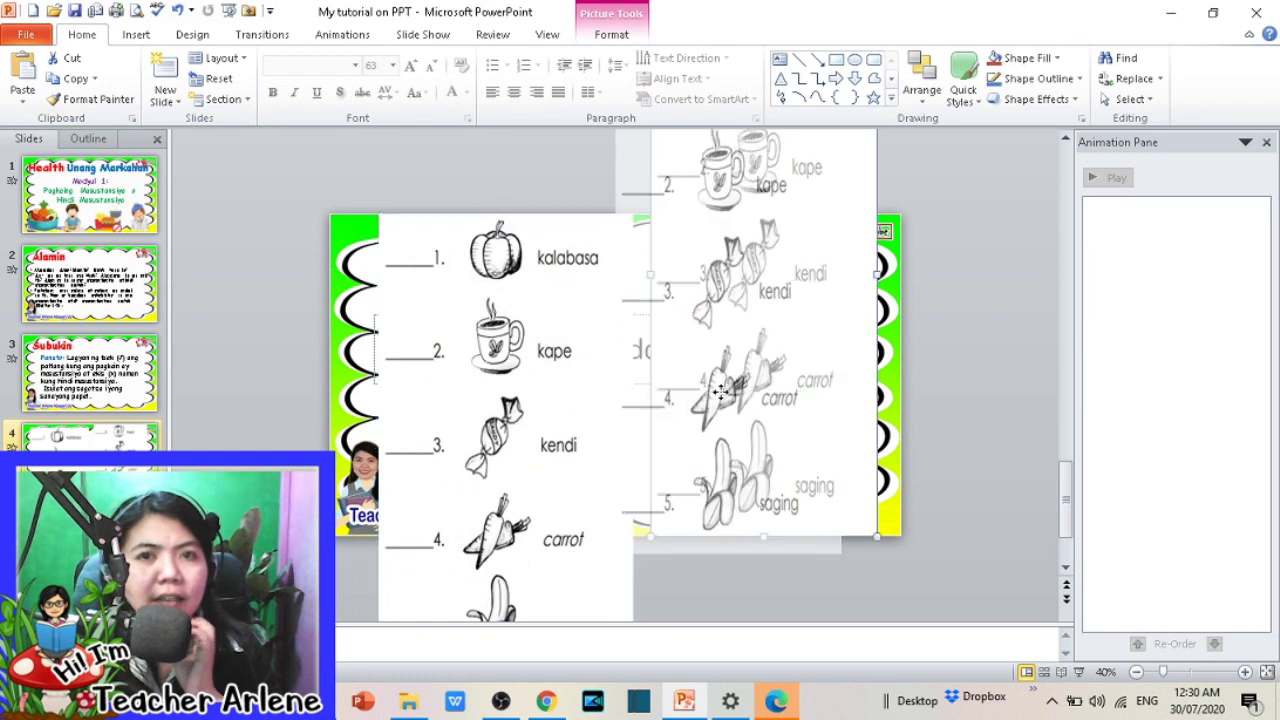
{"action": "left_click_drag", "start_coordinate": [555, 415], "coordinate": [557, 403]}
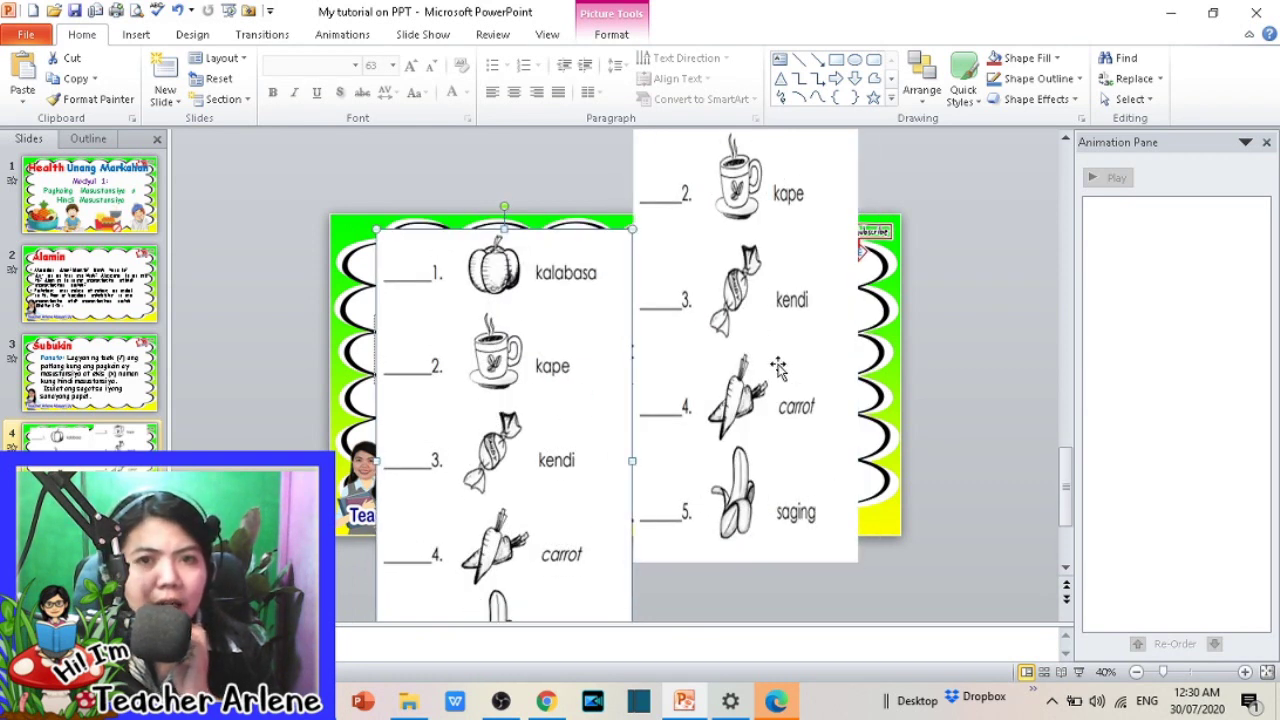
{"action": "left_click_drag", "start_coordinate": [778, 368], "coordinate": [778, 296]}
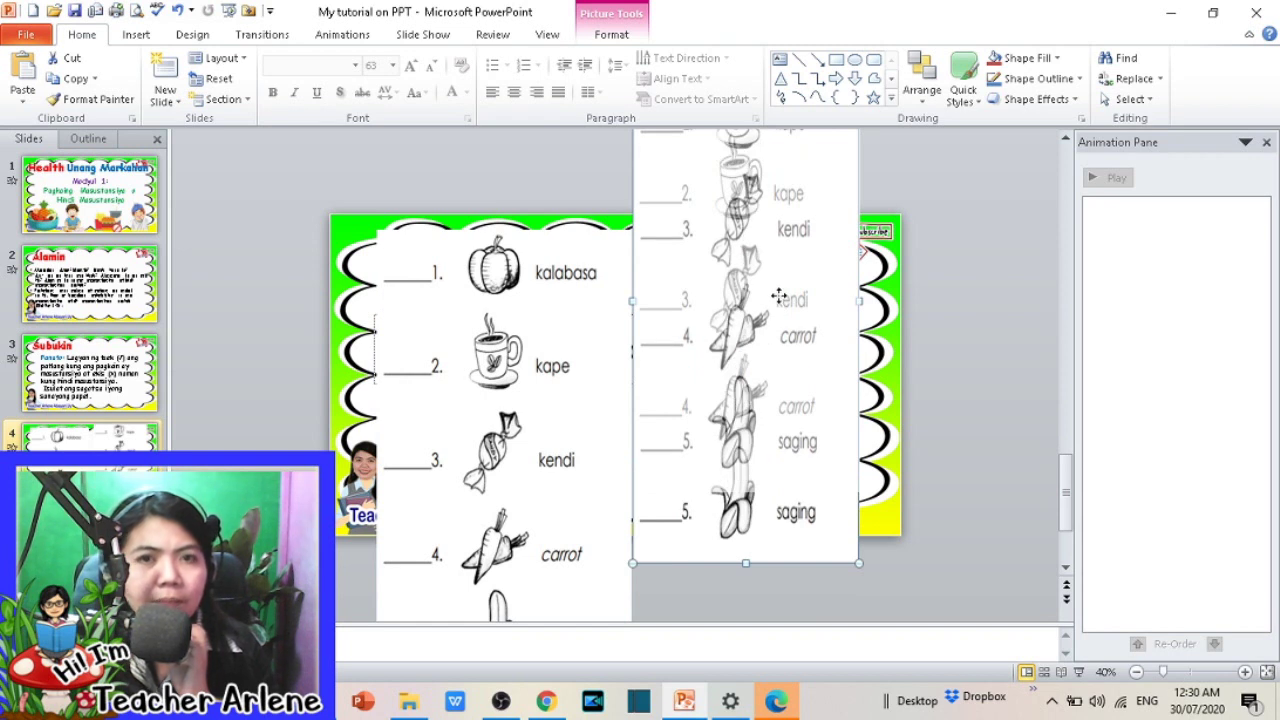
{"action": "left_click_drag", "start_coordinate": [778, 296], "coordinate": [780, 300]}
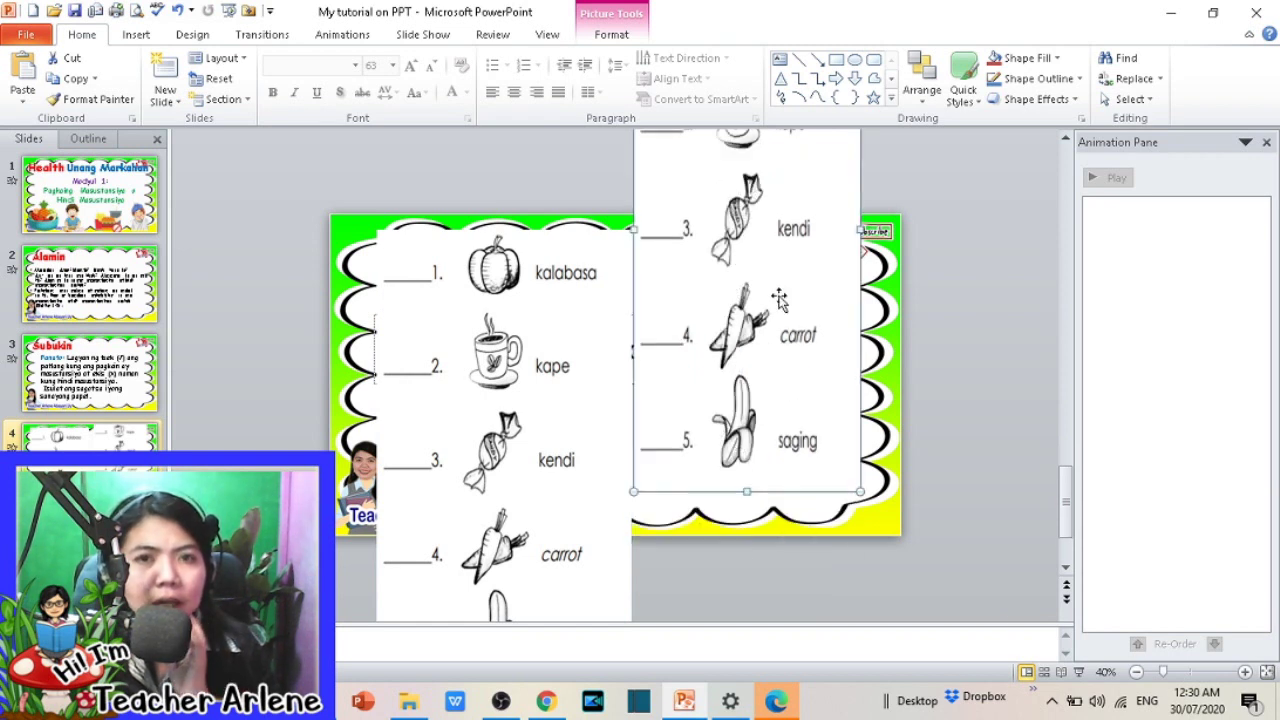
{"action": "left_click_drag", "start_coordinate": [585, 343], "coordinate": [555, 340]}
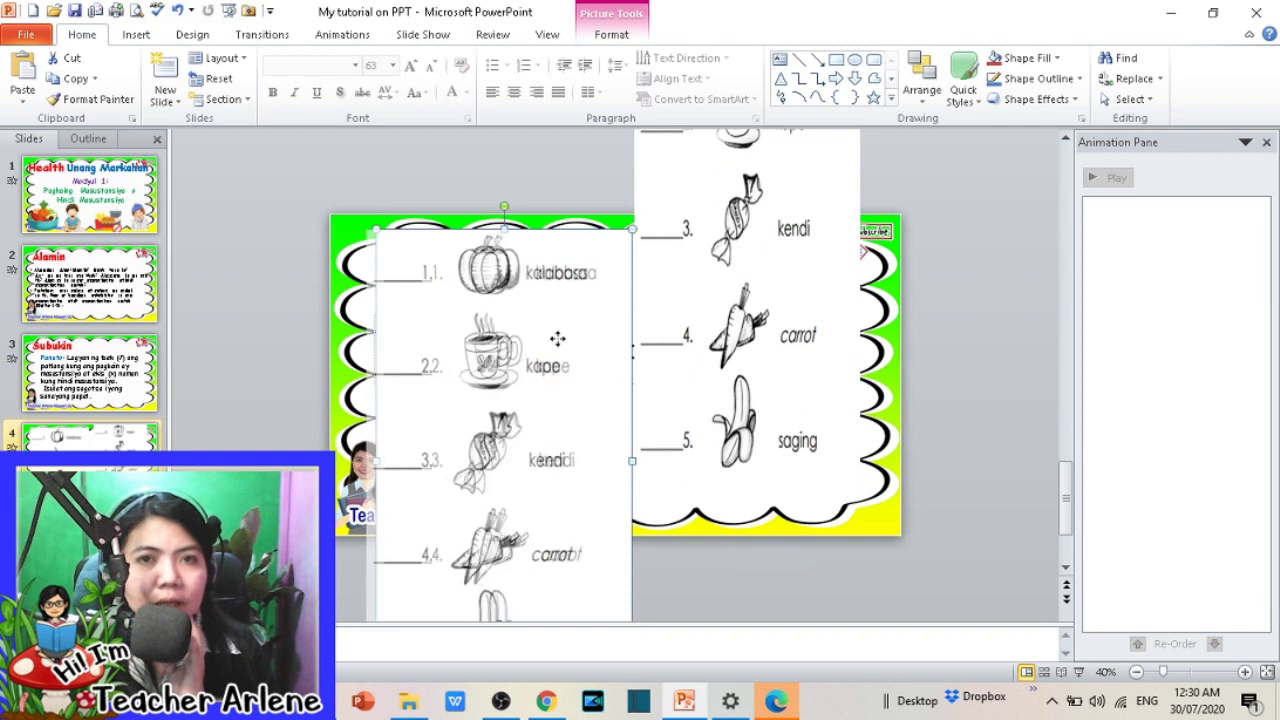
{"action": "mouse_move", "coordinate": [738, 343]}
{"action": "left_mouse_down"}
{"action": "mouse_move", "coordinate": [716, 350]}
{"action": "mouse_move", "coordinate": [805, 377]}
{"action": "left_mouse_up"}
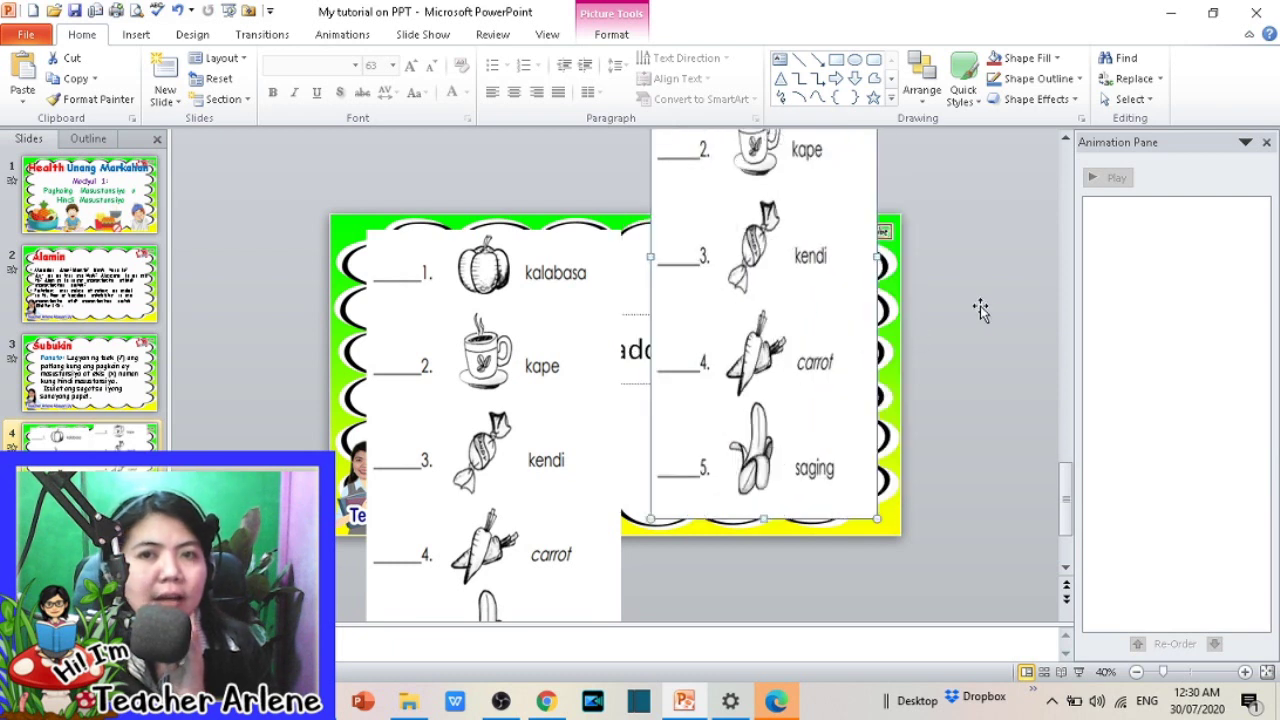
{"action": "key", "text": "Escape"}
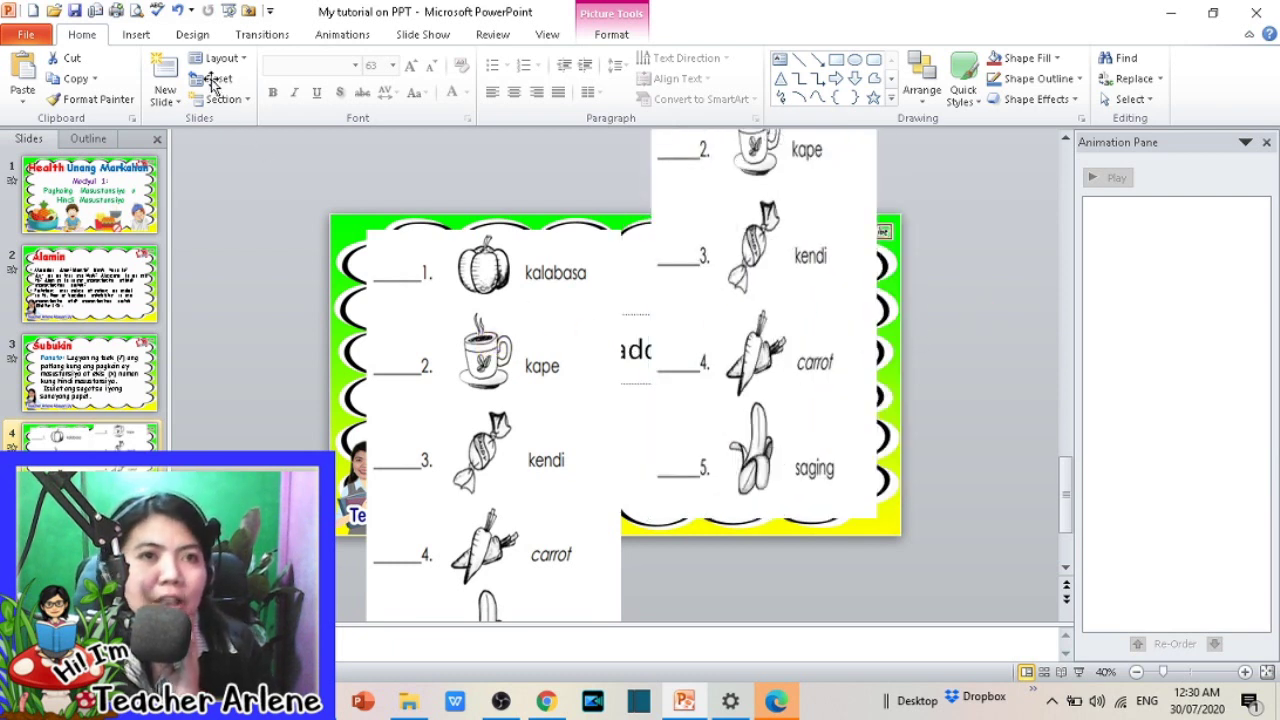
Step: Draw an oval from the Insert shapes gallery, then delete it as oversized
{"action": "left_click", "coordinate": [194, 35]}
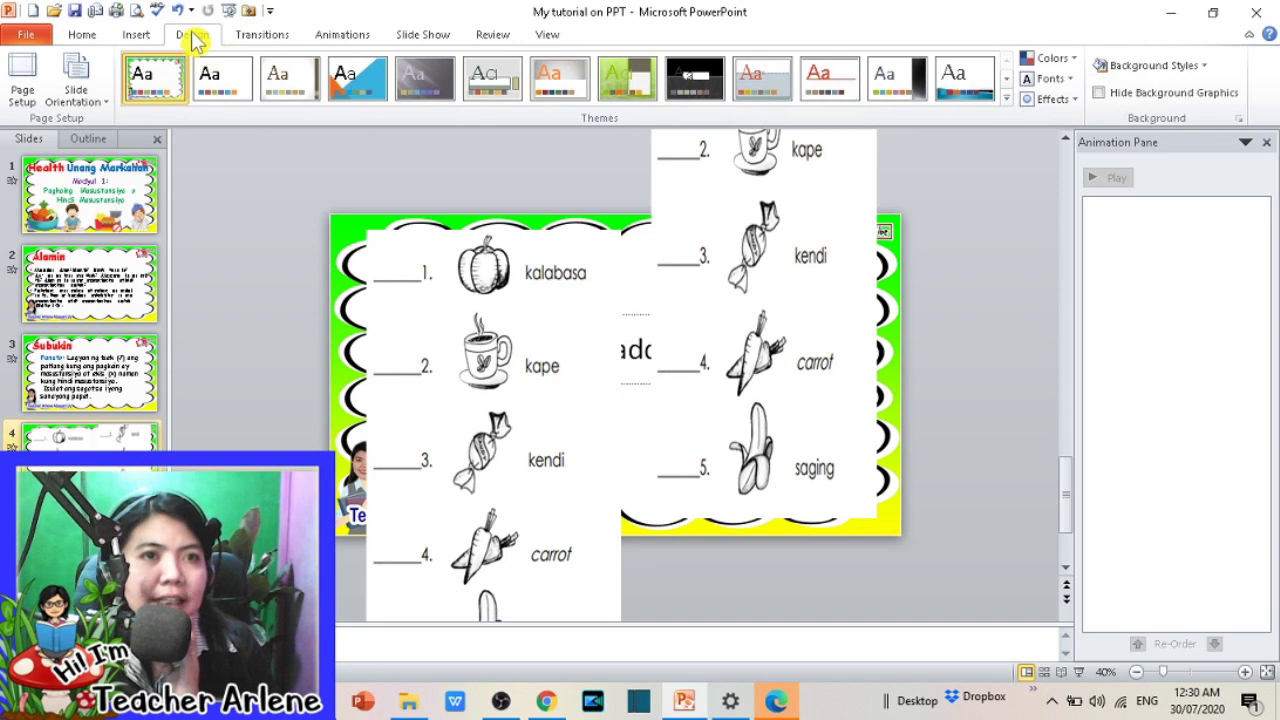
{"action": "left_click", "coordinate": [137, 40]}
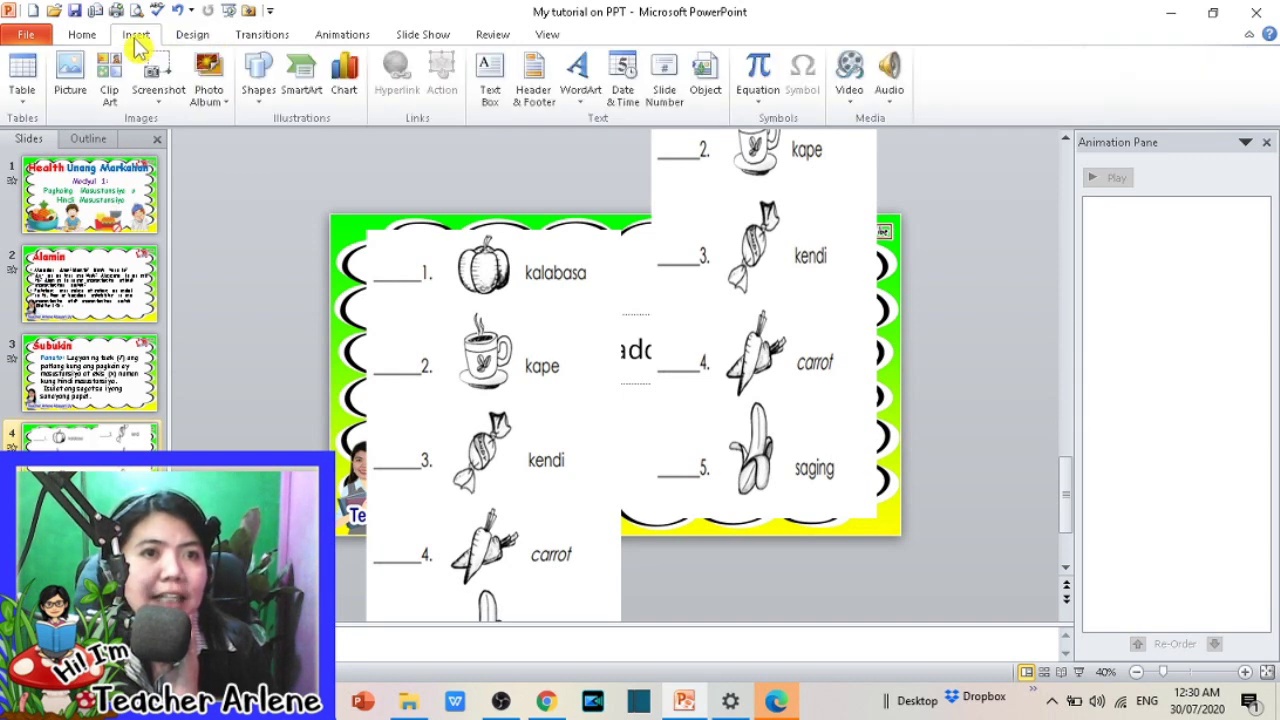
{"action": "left_click", "coordinate": [258, 72]}
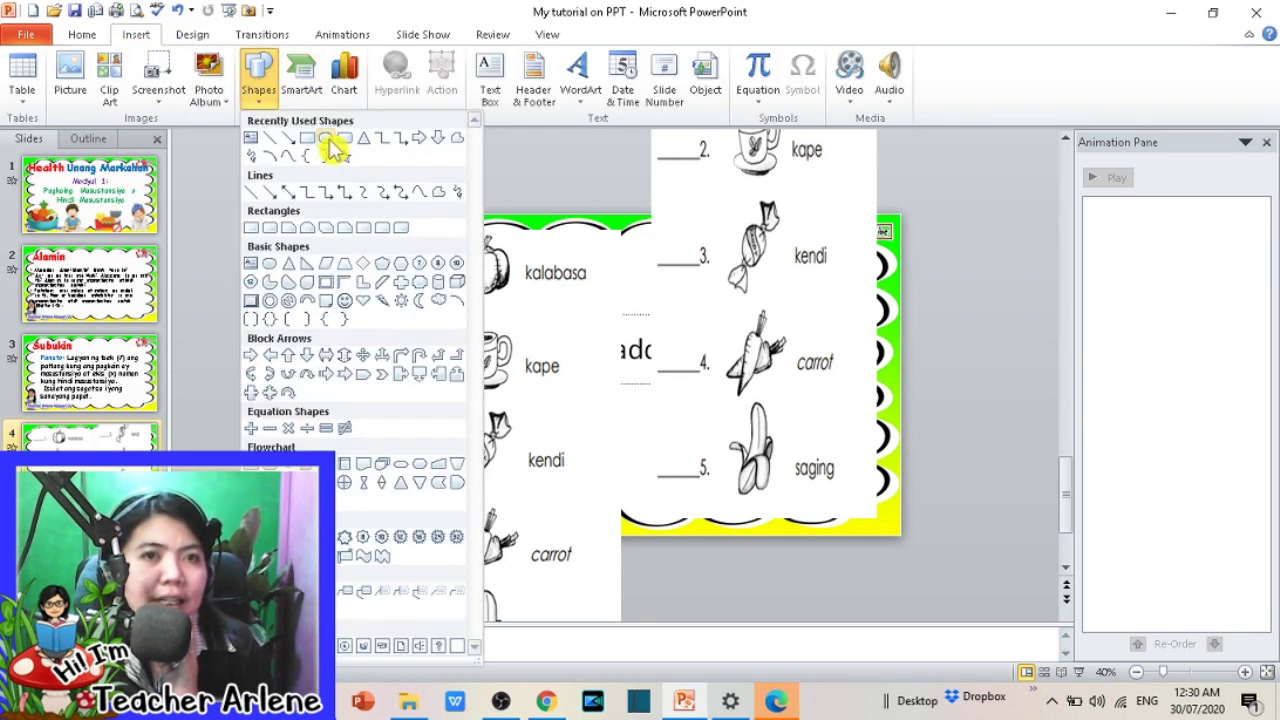
{"action": "left_click", "coordinate": [326, 138]}
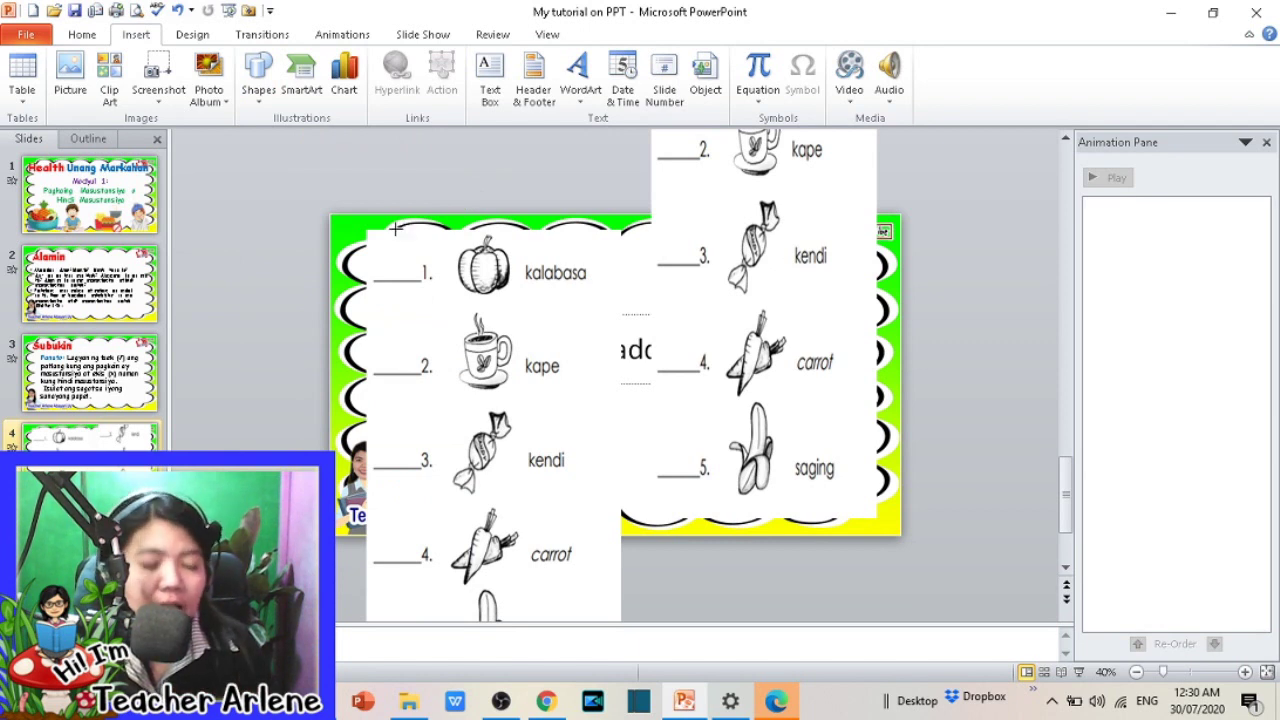
{"action": "mouse_move", "coordinate": [353, 240]}
{"action": "left_mouse_down"}
{"action": "mouse_move", "coordinate": [835, 440]}
{"action": "mouse_move", "coordinate": [757, 320]}
{"action": "left_mouse_up"}
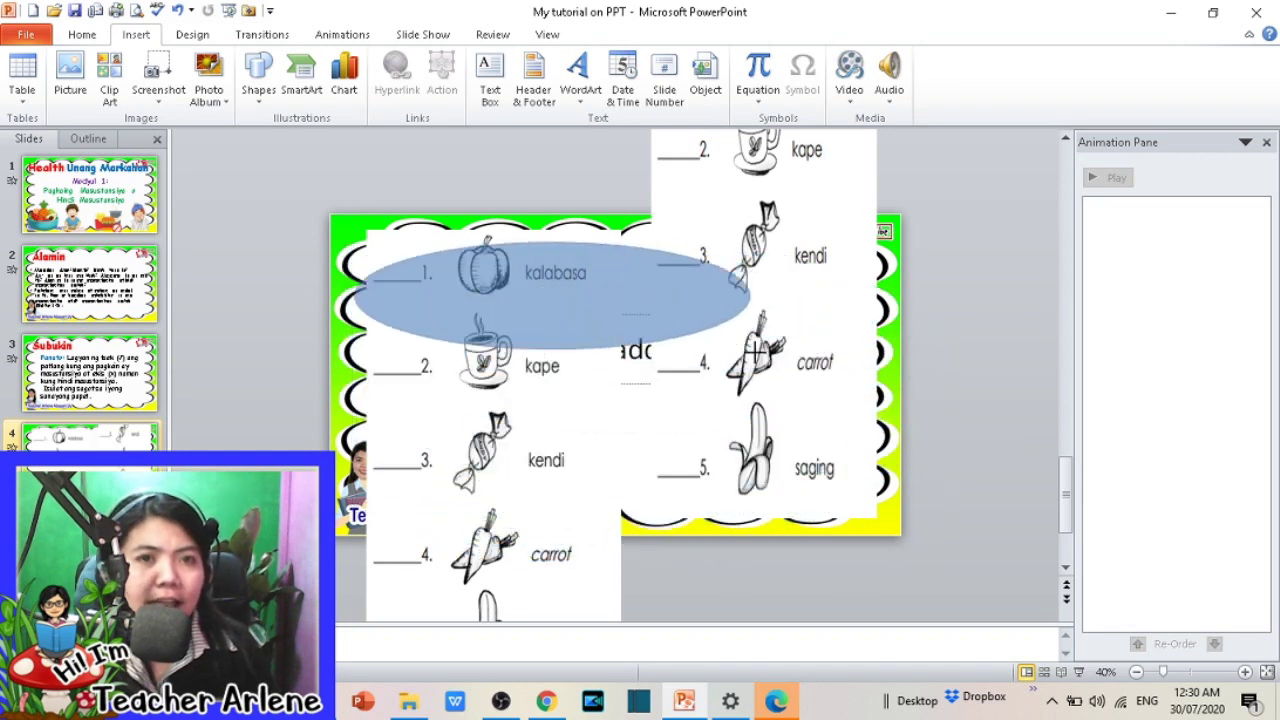
{"action": "mouse_move", "coordinate": [757, 320]}
{"action": "left_mouse_down"}
{"action": "mouse_move", "coordinate": [572, 541]}
{"action": "mouse_move", "coordinate": [430, 317]}
{"action": "mouse_move", "coordinate": [355, 243]}
{"action": "left_mouse_up"}
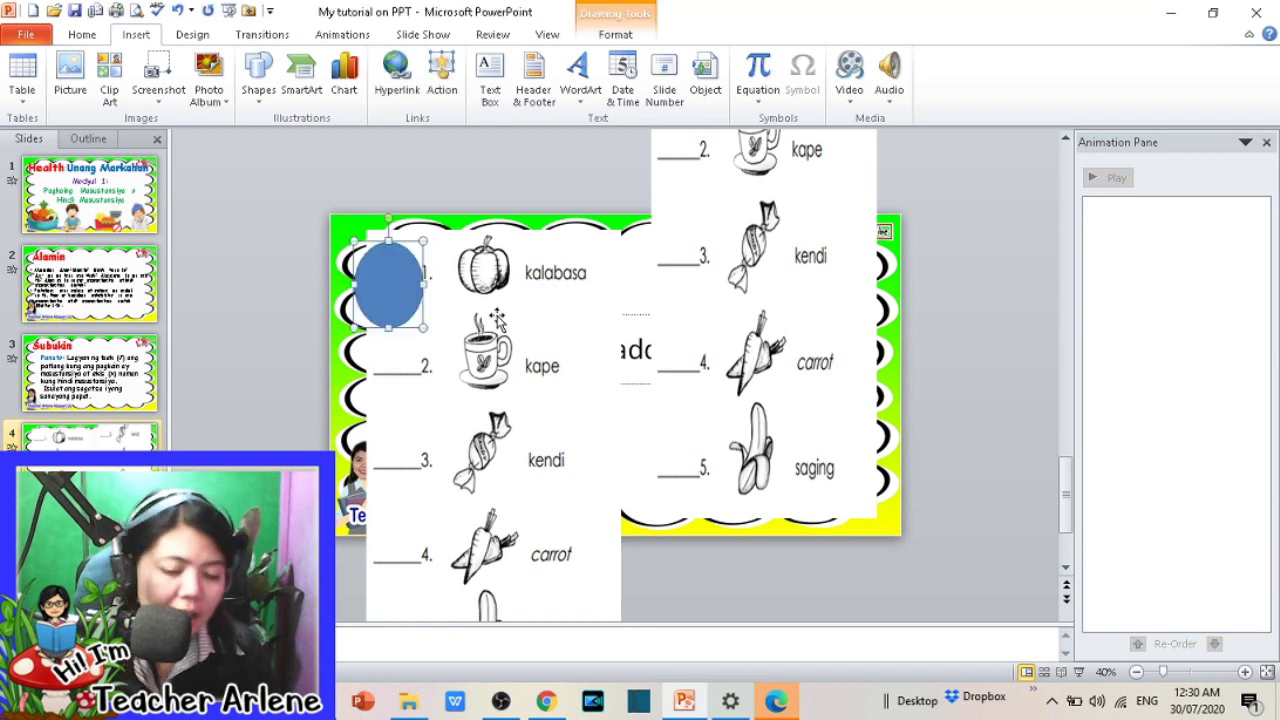
{"action": "key", "text": "Delete"}
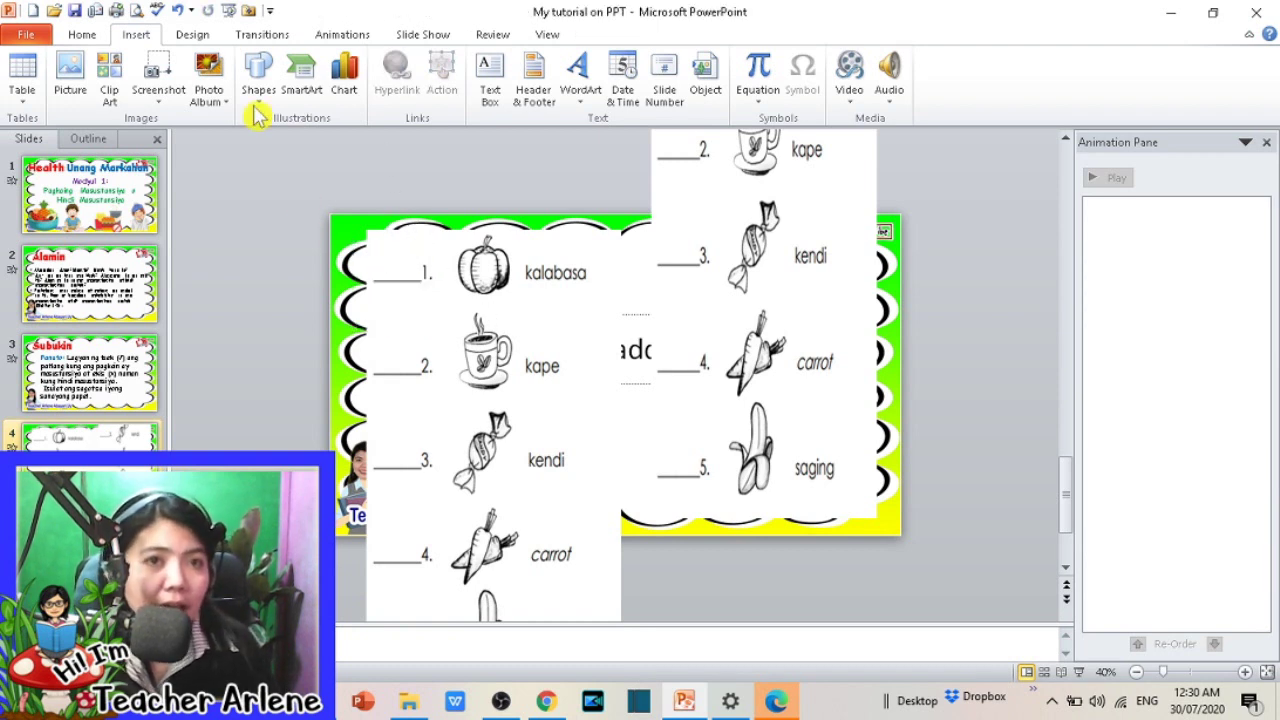
Step: Draw a small circle over item 1's answer blank beside kalabasa
{"action": "left_click", "coordinate": [258, 80]}
{"action": "left_click", "coordinate": [342, 139]}
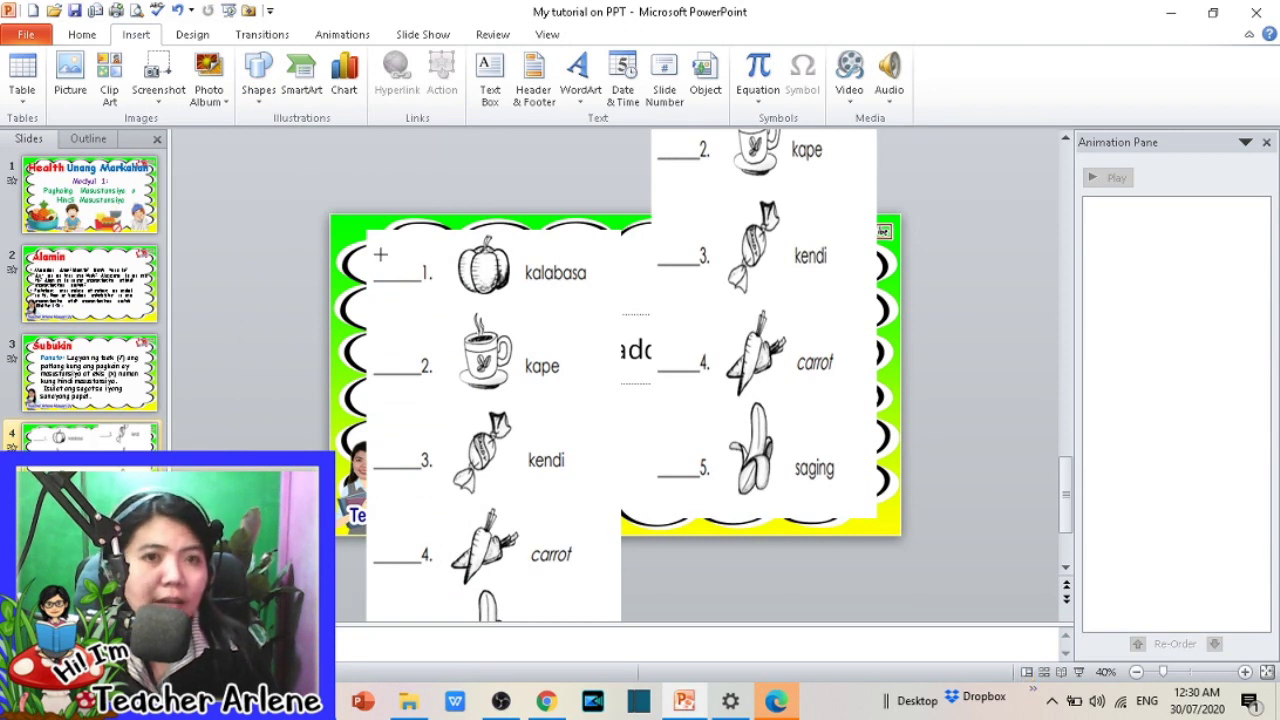
{"action": "mouse_move", "coordinate": [380, 255]}
{"action": "left_mouse_down"}
{"action": "mouse_move", "coordinate": [459, 316]}
{"action": "mouse_move", "coordinate": [428, 285]}
{"action": "left_mouse_up"}
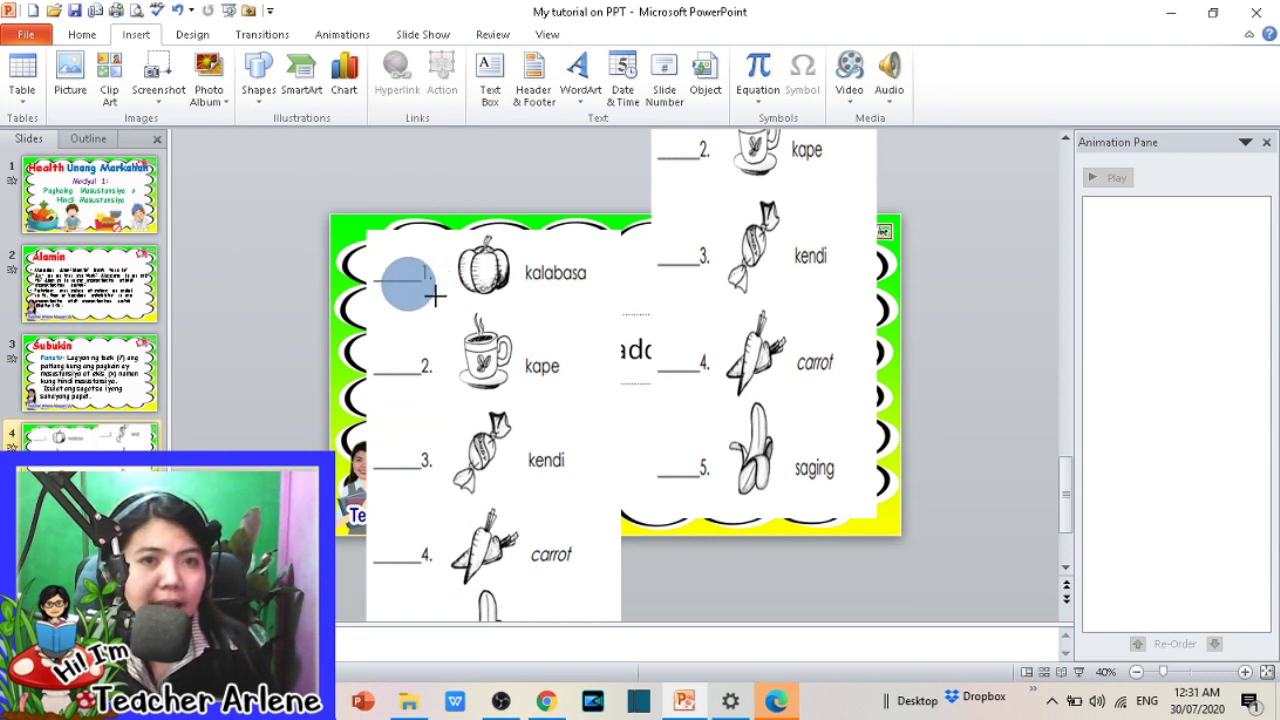
{"action": "key", "text": "Escape"}
{"action": "left_click_drag", "start_coordinate": [380, 249], "coordinate": [434, 298]}
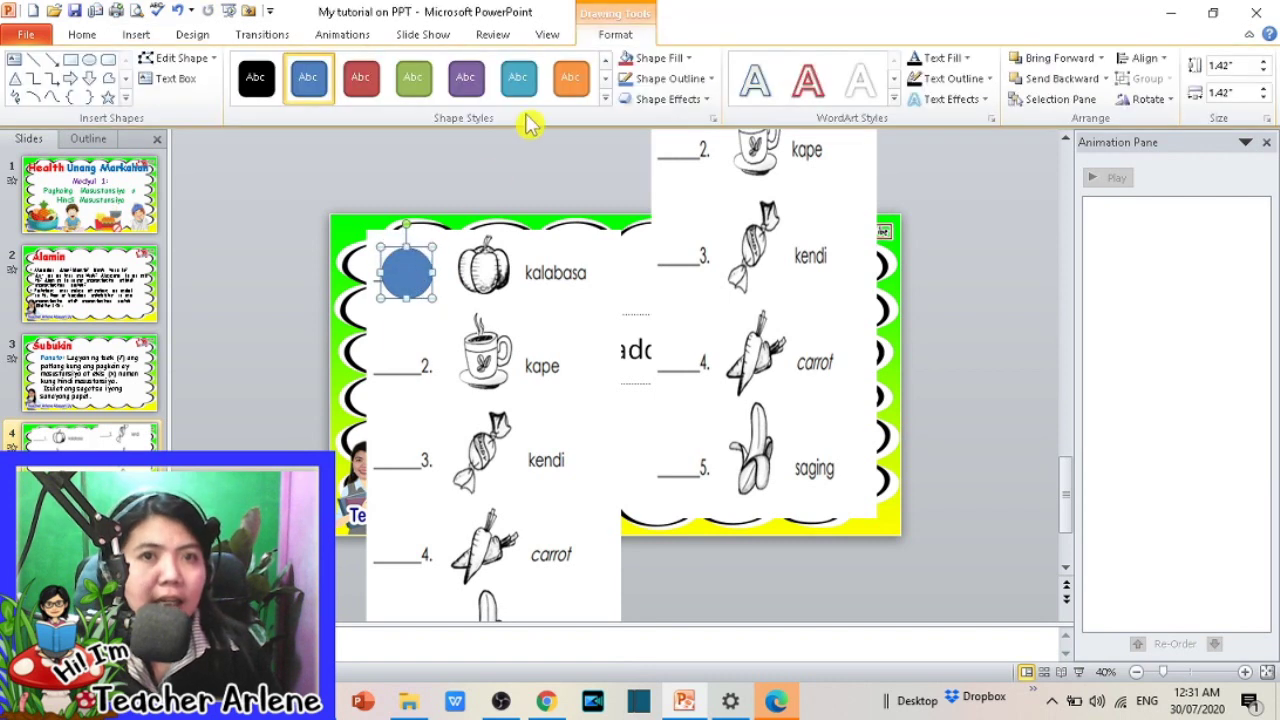
Step: Give the circle a light-blue shape style and type 1 inside it
{"action": "left_click", "coordinate": [605, 97]}
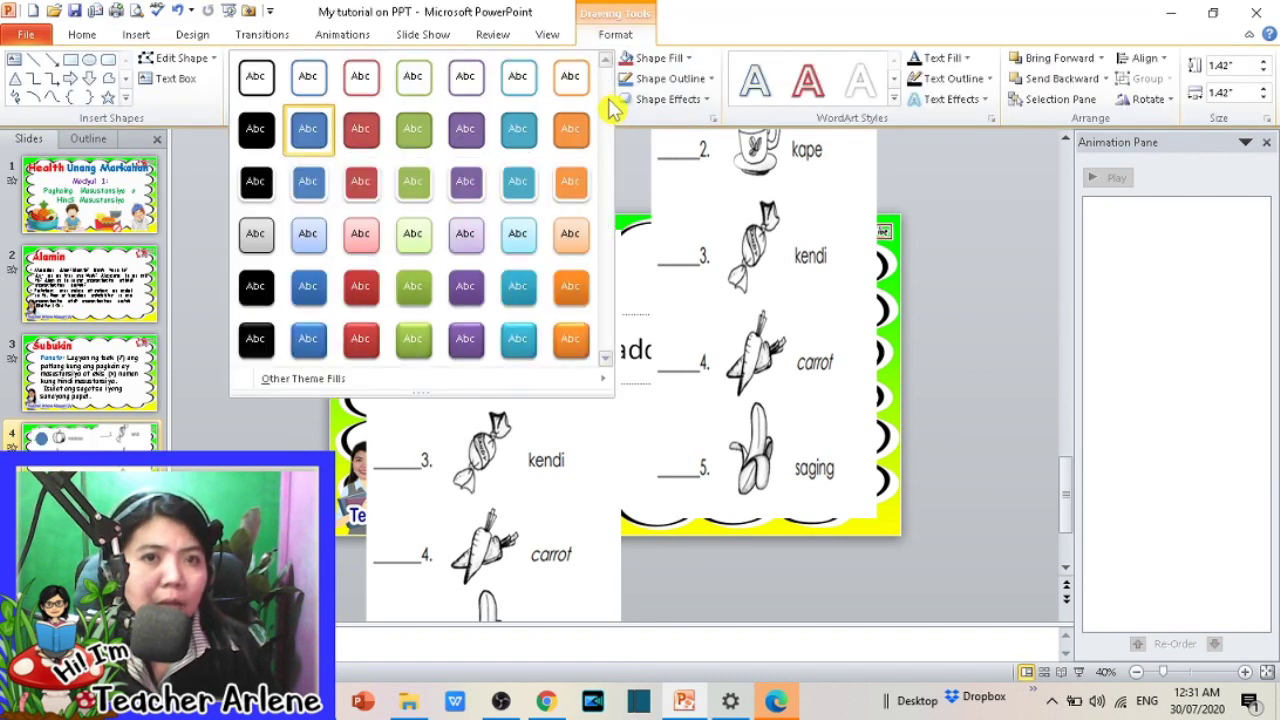
{"action": "left_click", "coordinate": [518, 242]}
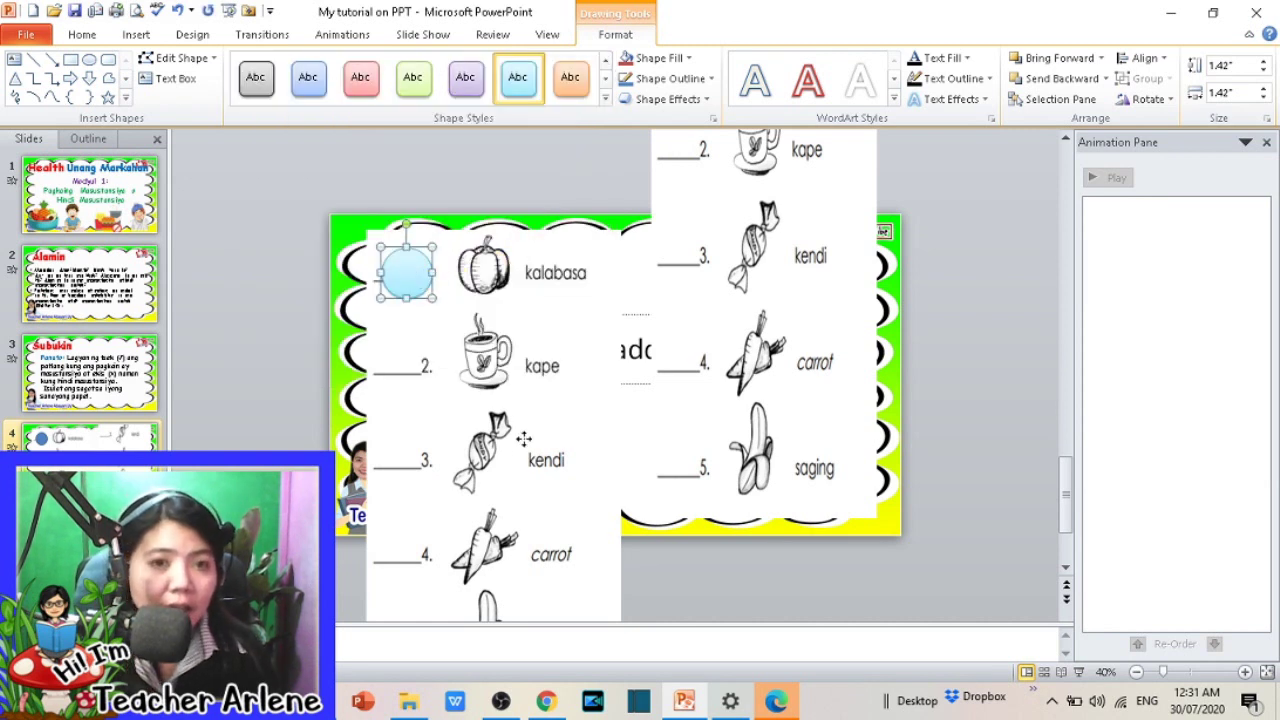
{"action": "right_click", "coordinate": [413, 271]}
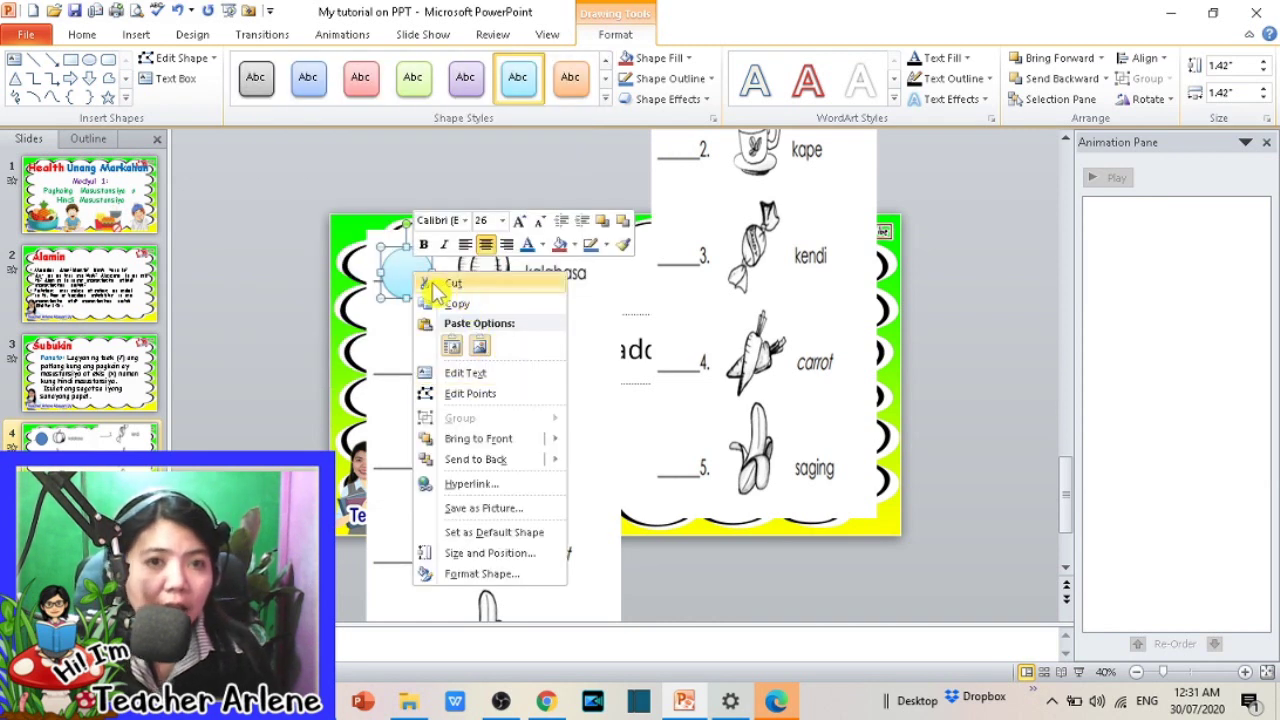
{"action": "left_click", "coordinate": [466, 374]}
{"action": "type", "text": "1"}
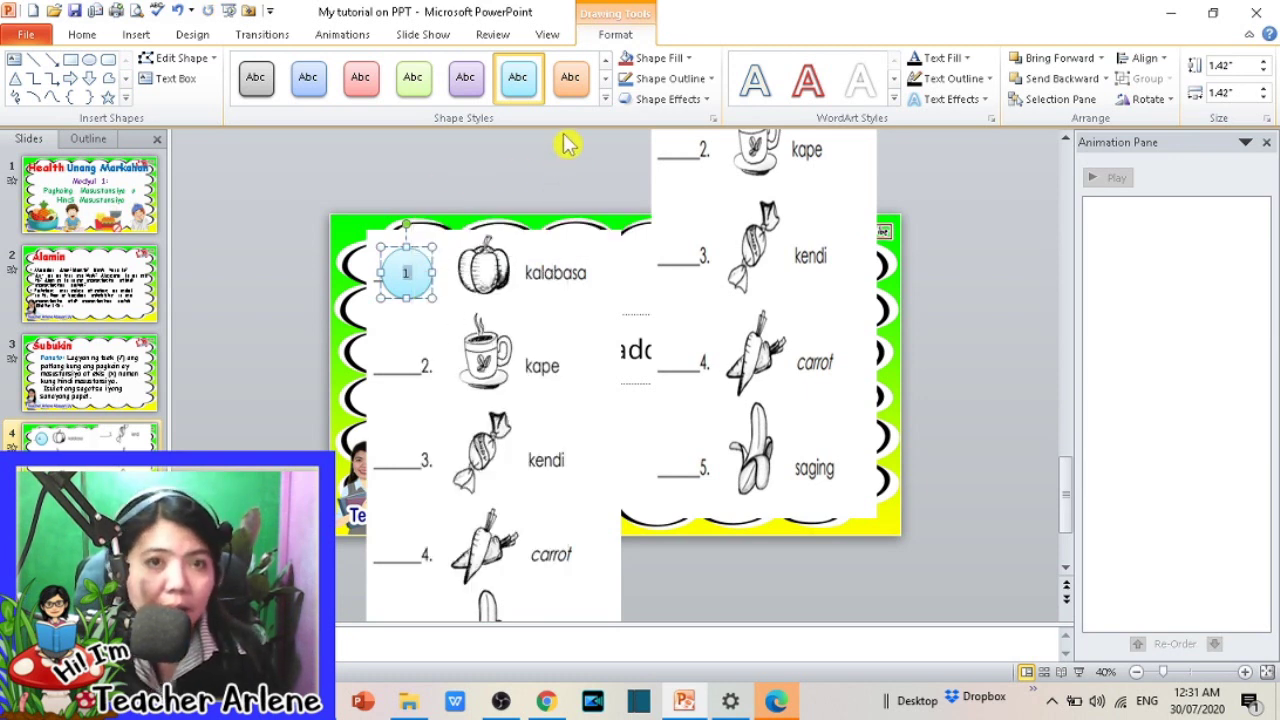
Step: Make the number bold, enlarge it to 60 point, and set its font to Comic Sans MS
{"action": "left_click", "coordinate": [82, 34]}
{"action": "left_click", "coordinate": [411, 65]}
{"action": "left_click", "coordinate": [412, 65]}
{"action": "left_click", "coordinate": [412, 65]}
{"action": "left_click", "coordinate": [412, 65]}
{"action": "left_click", "coordinate": [412, 65]}
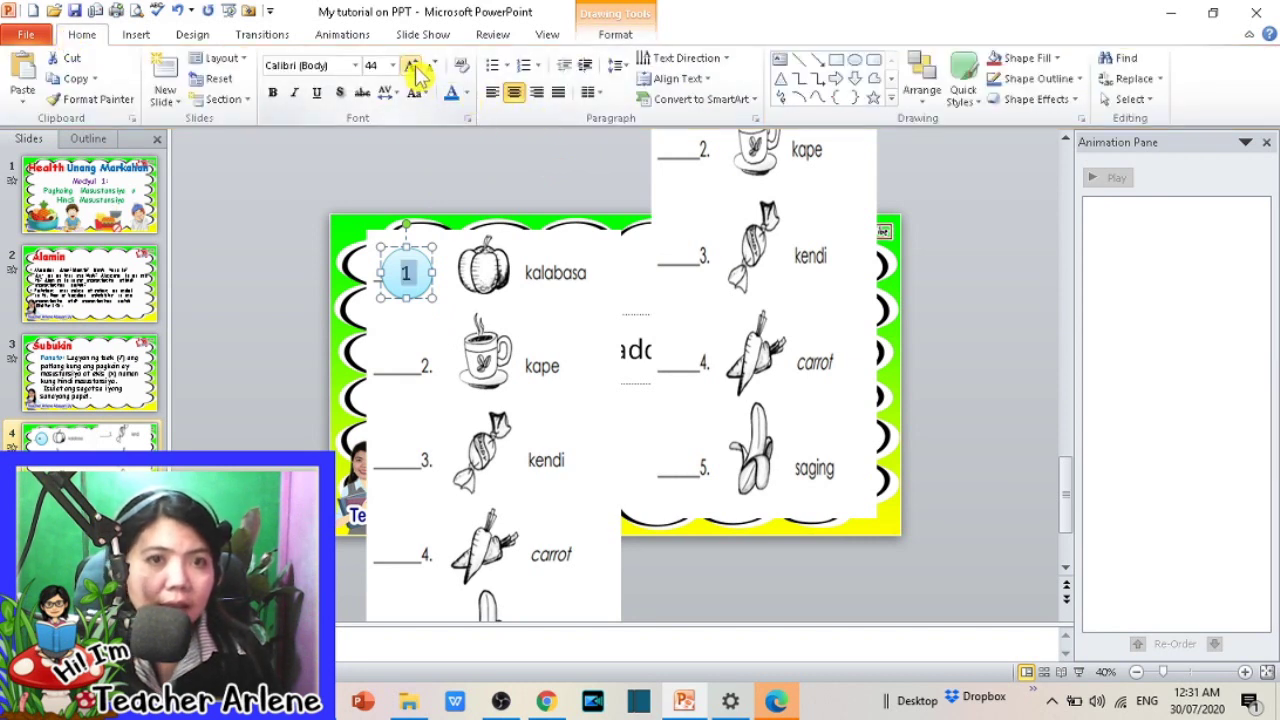
{"action": "key", "text": "ctrl+b"}
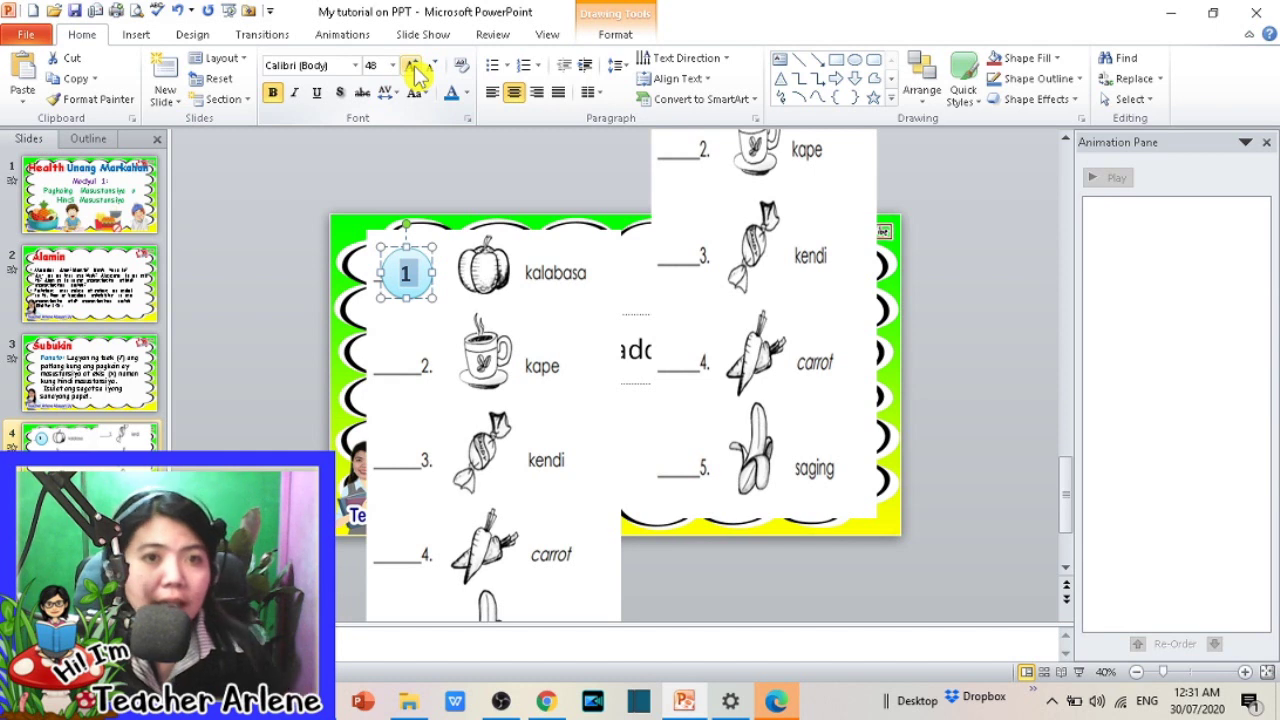
{"action": "left_click", "coordinate": [412, 65]}
{"action": "left_click", "coordinate": [300, 65]}
{"action": "type", "text": "Copm"}
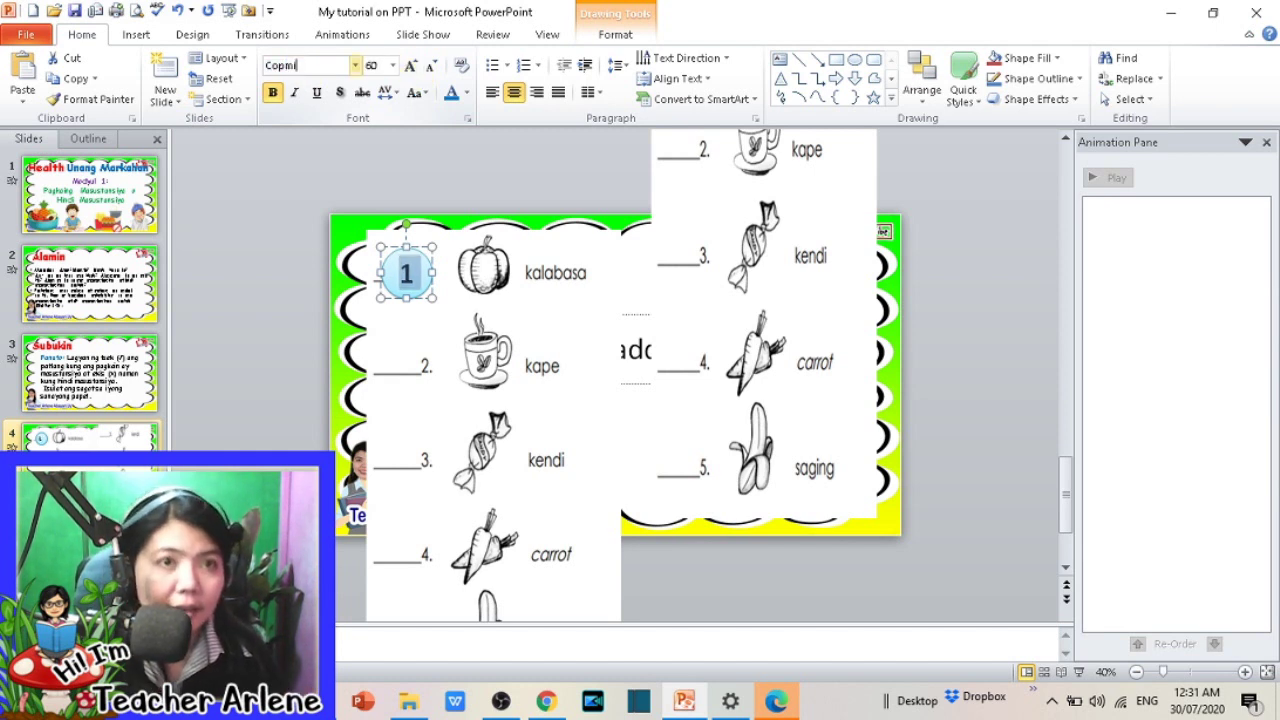
{"action": "key", "text": "Return"}
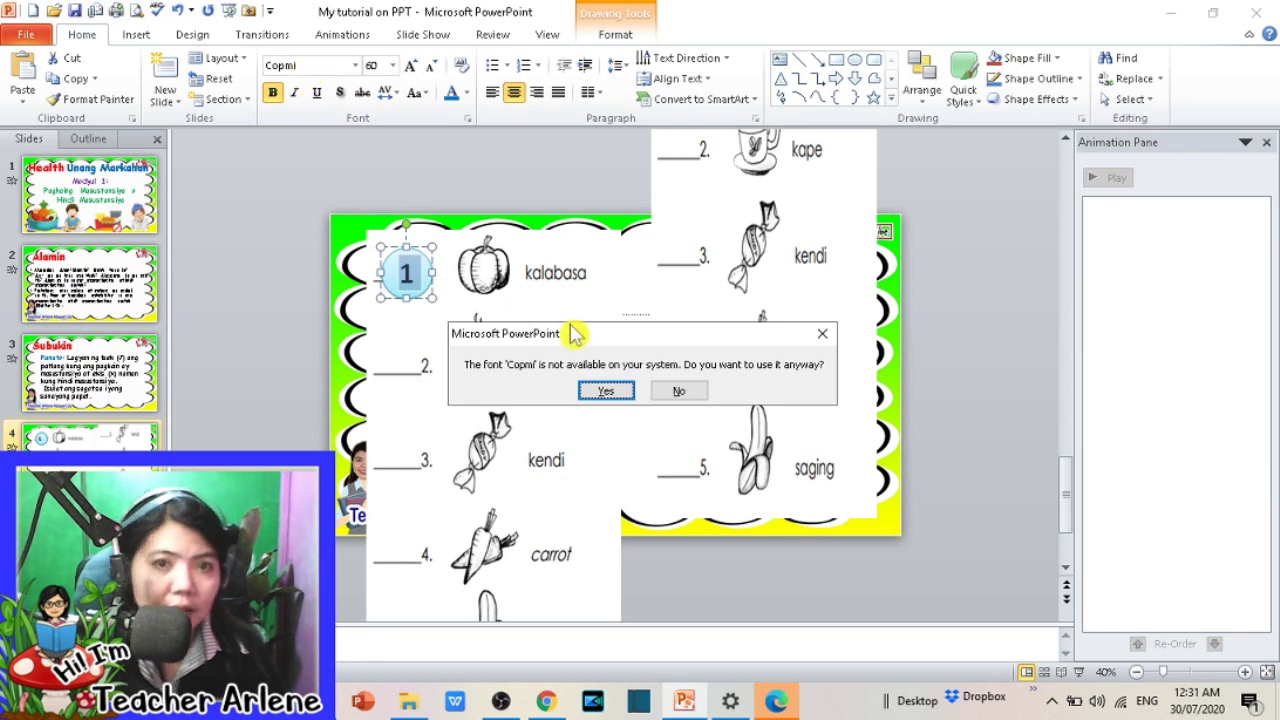
{"action": "left_click", "coordinate": [680, 390]}
{"action": "type", "text": "Com"}
{"action": "key", "text": "Return"}
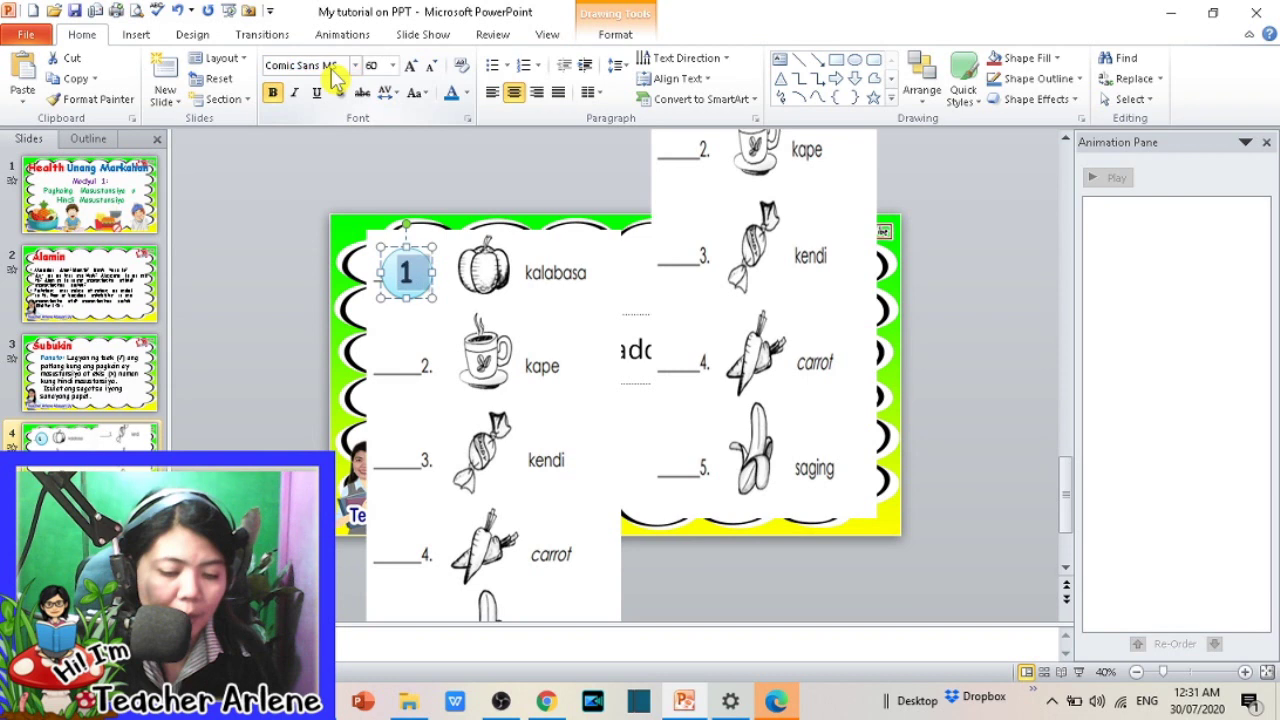
Step: Shrink the number to 48 point and change it to read '1.'
{"action": "left_click", "coordinate": [425, 270]}
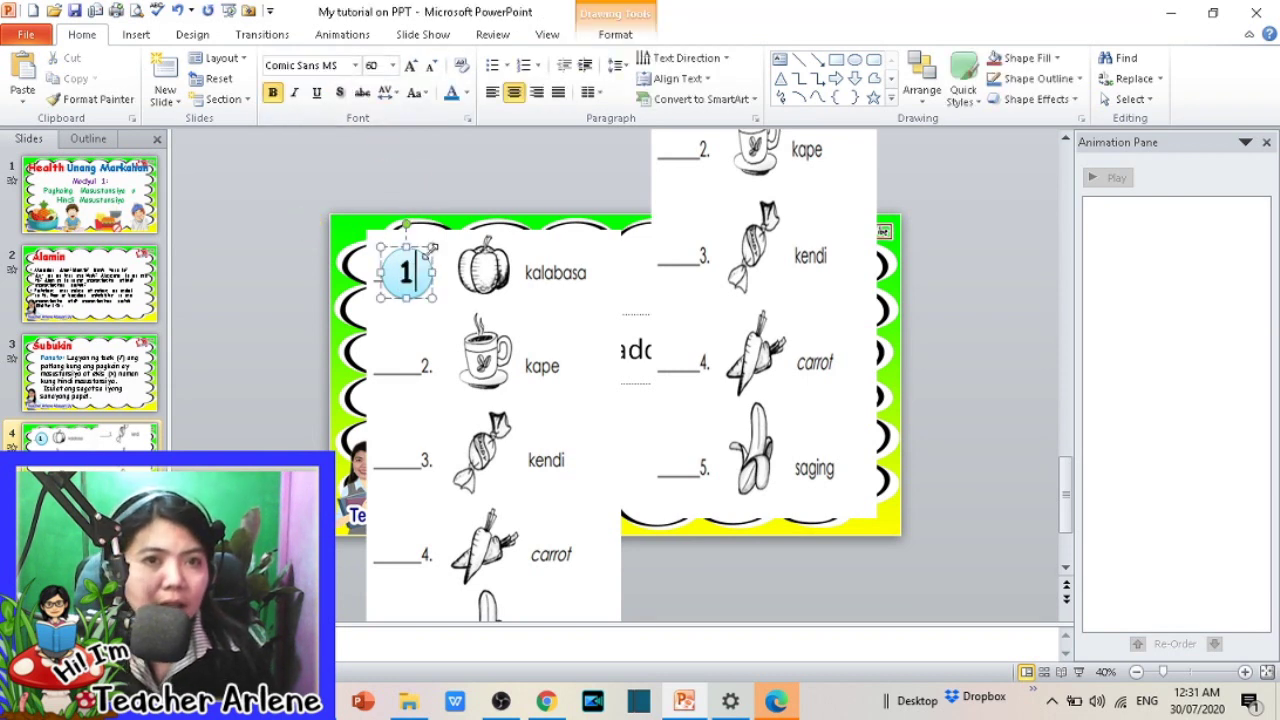
{"action": "left_click_drag", "start_coordinate": [423, 283], "coordinate": [430, 285]}
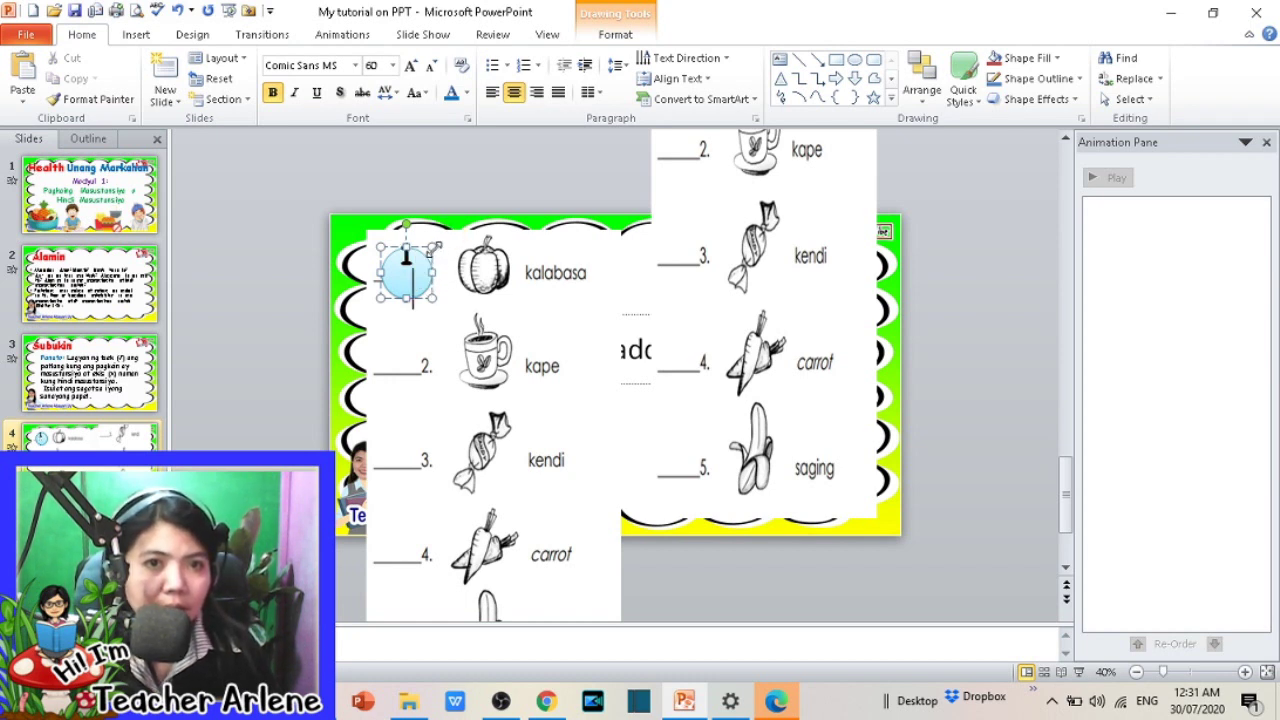
{"action": "left_click_drag", "start_coordinate": [418, 325], "coordinate": [395, 228]}
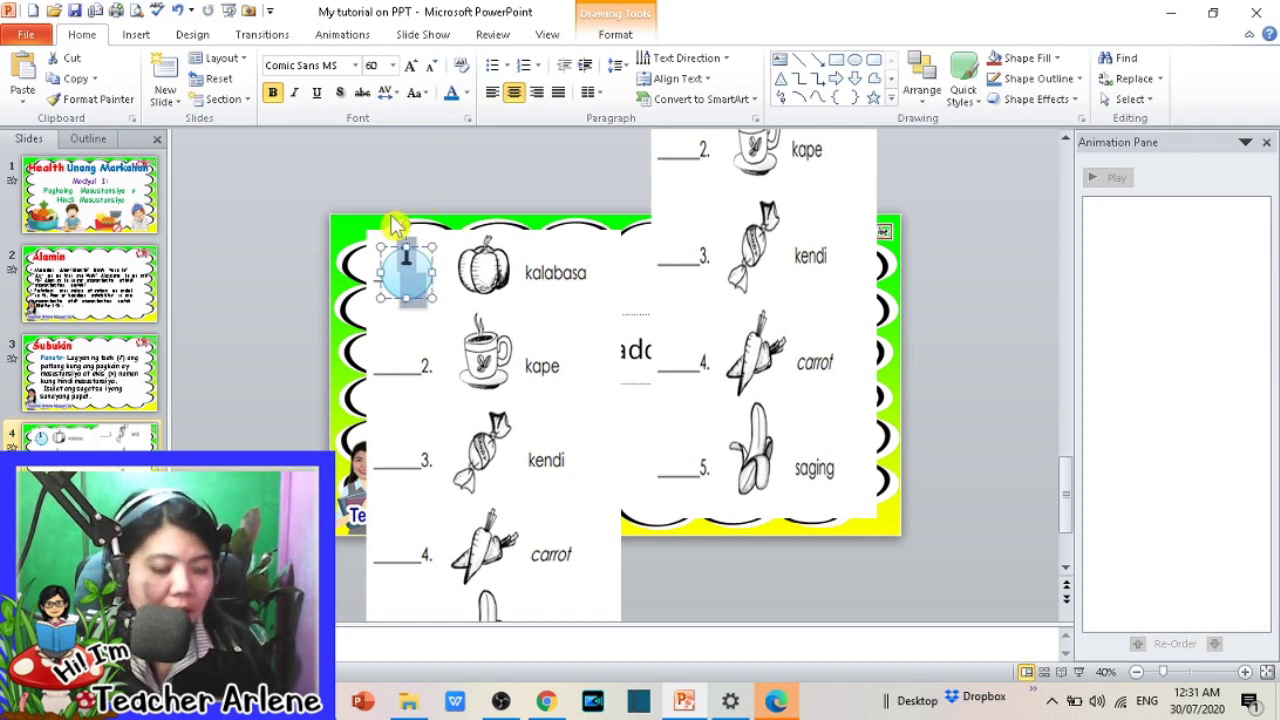
{"action": "left_click", "coordinate": [431, 66]}
{"action": "left_click", "coordinate": [431, 66]}
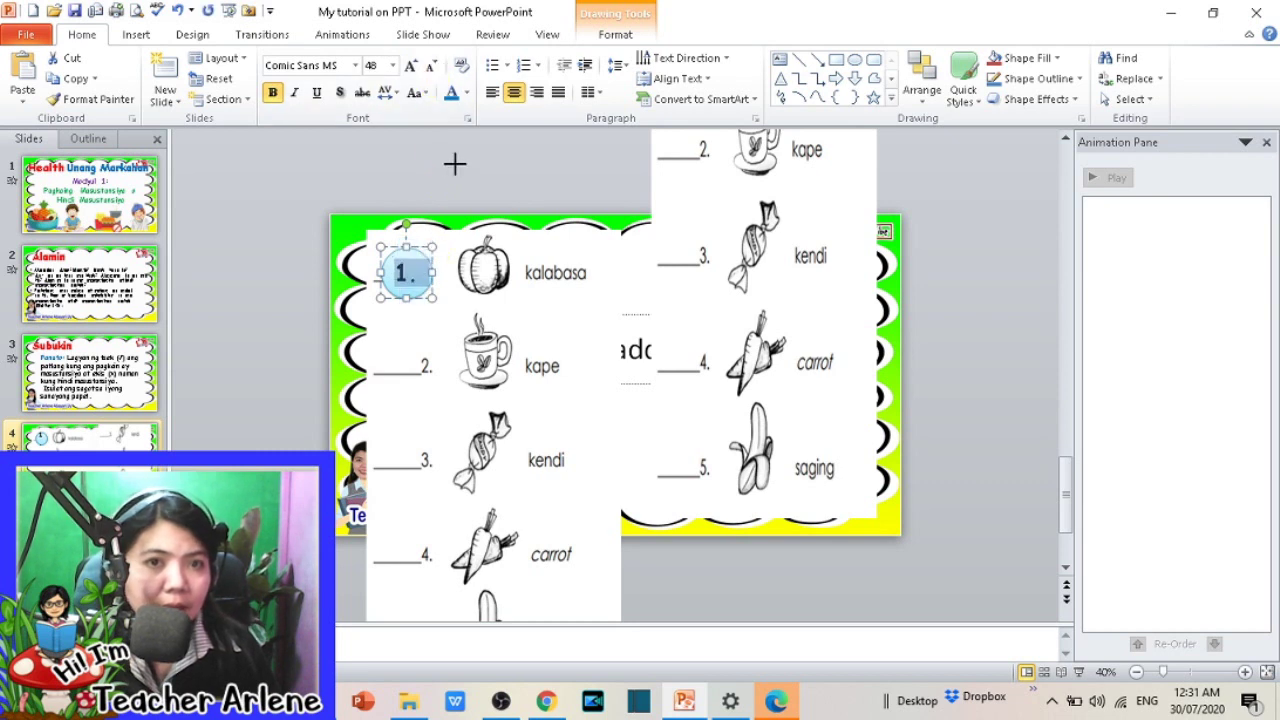
{"action": "left_click", "coordinate": [429, 263]}
{"action": "left_click", "coordinate": [429, 245]}
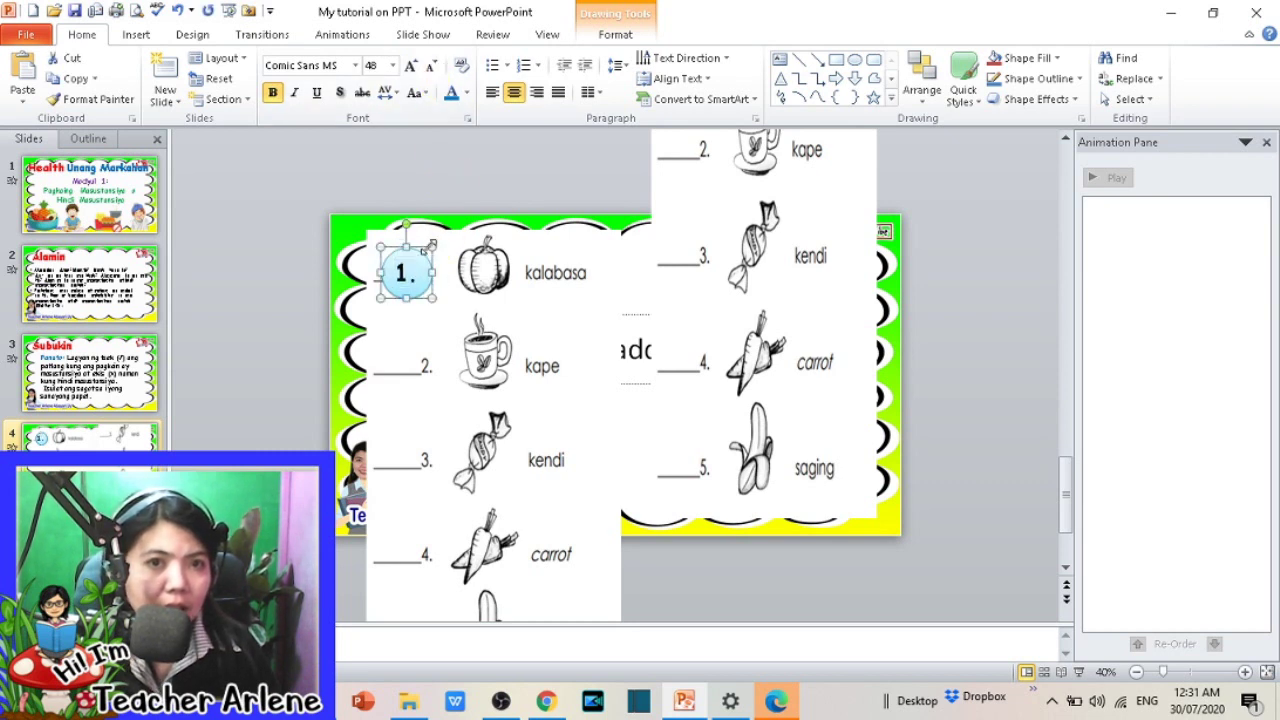
Step: Duplicate the numbered circle and place copies beside kape, kendi, carrot and saging
{"action": "key", "text": "ctrl+c"}
{"action": "key", "text": "ctrl+v"}
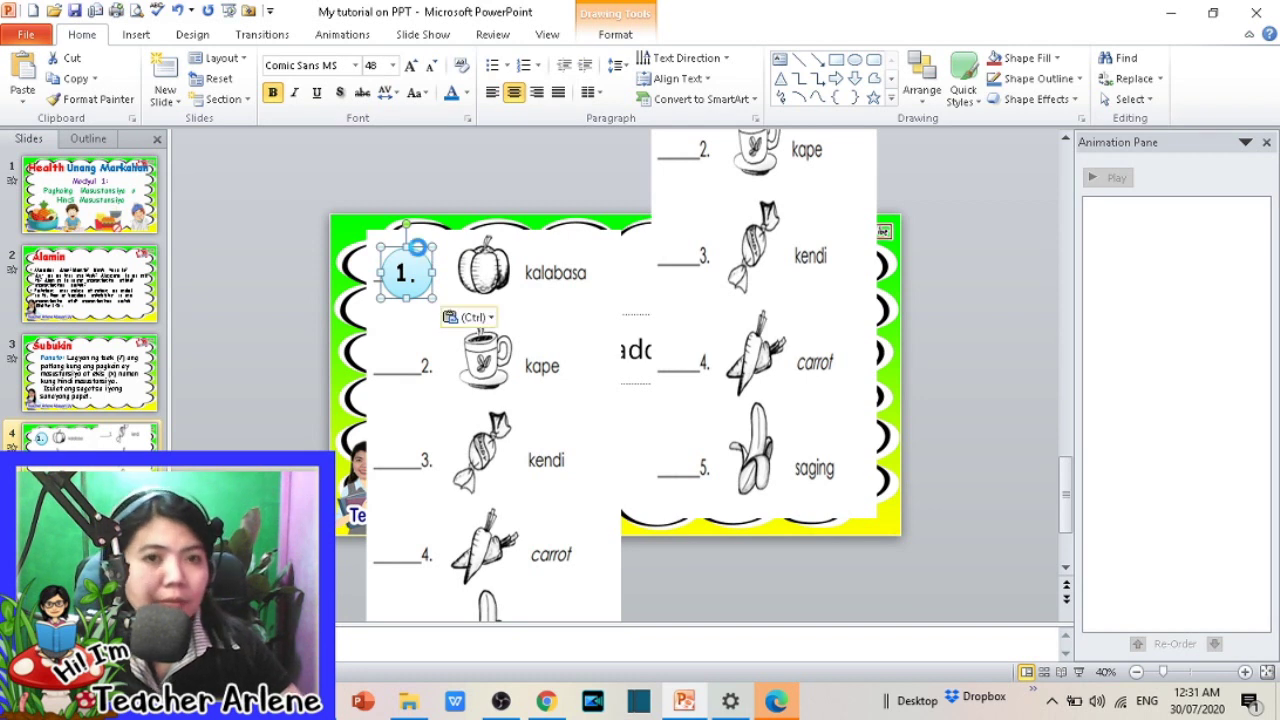
{"action": "key", "text": "ctrl+v"}
{"action": "key", "text": "ctrl+v"}
{"action": "key", "text": "ctrl+v"}
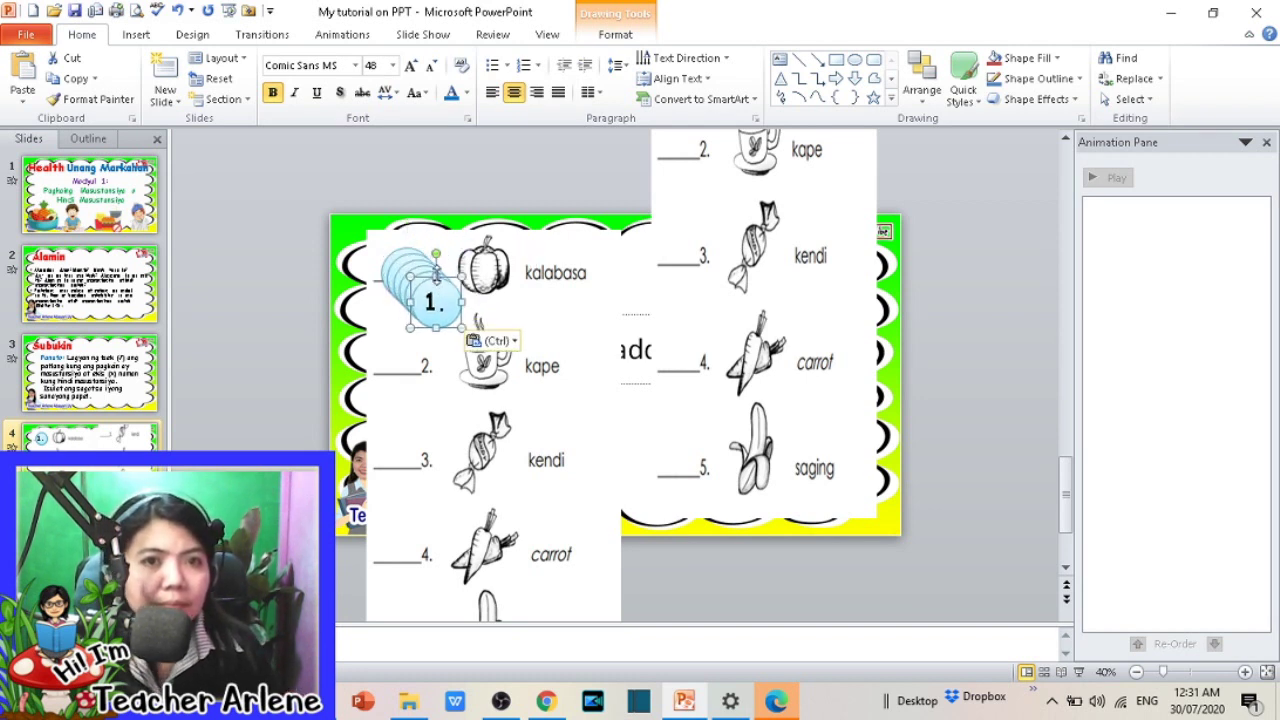
{"action": "left_click_drag", "start_coordinate": [462, 288], "coordinate": [708, 464]}
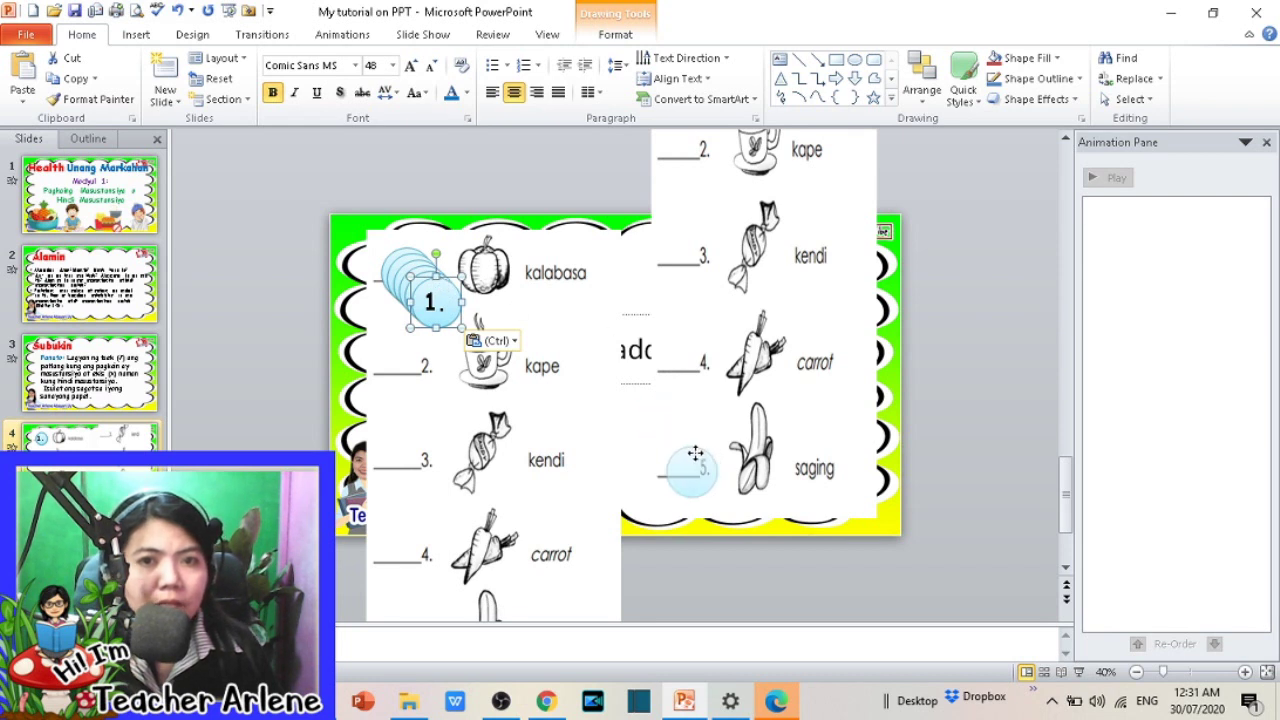
{"action": "left_click", "coordinate": [444, 291]}
{"action": "left_click_drag", "start_coordinate": [449, 284], "coordinate": [694, 351]}
{"action": "left_click", "coordinate": [440, 300]}
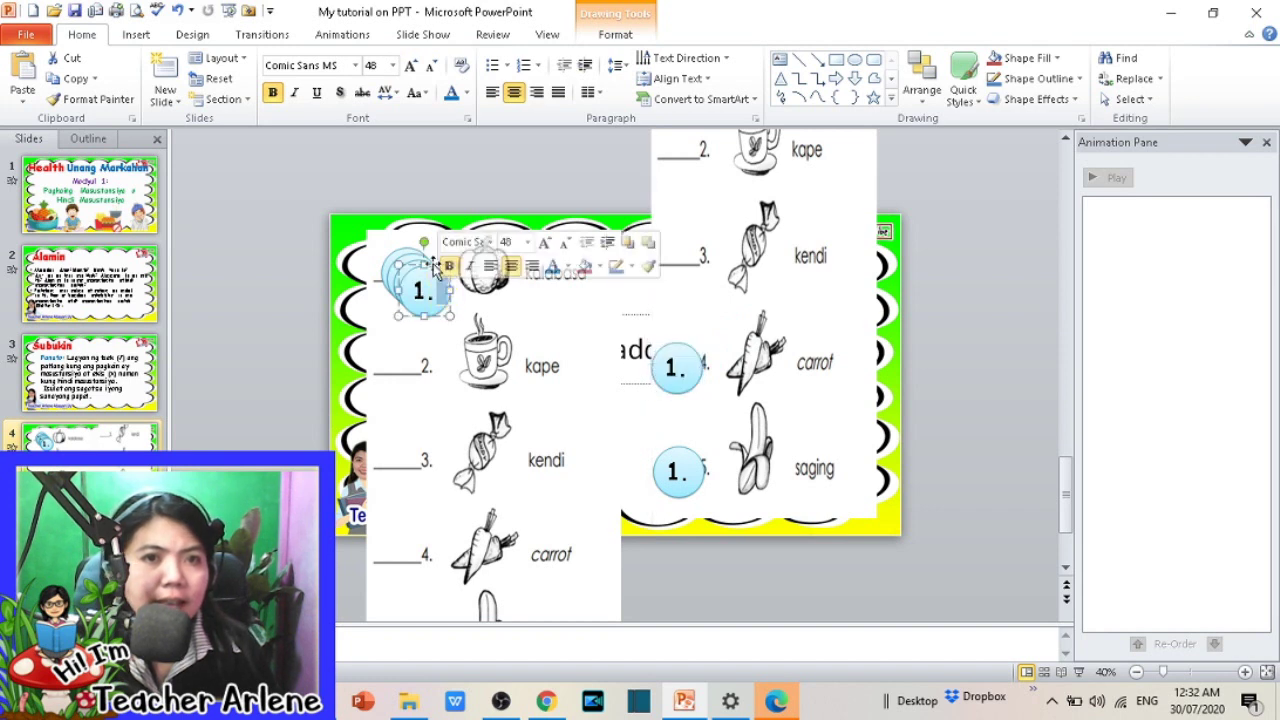
{"action": "left_click_drag", "start_coordinate": [431, 264], "coordinate": [412, 346]}
{"action": "left_click", "coordinate": [433, 272]}
{"action": "left_click_drag", "start_coordinate": [428, 266], "coordinate": [406, 437]}
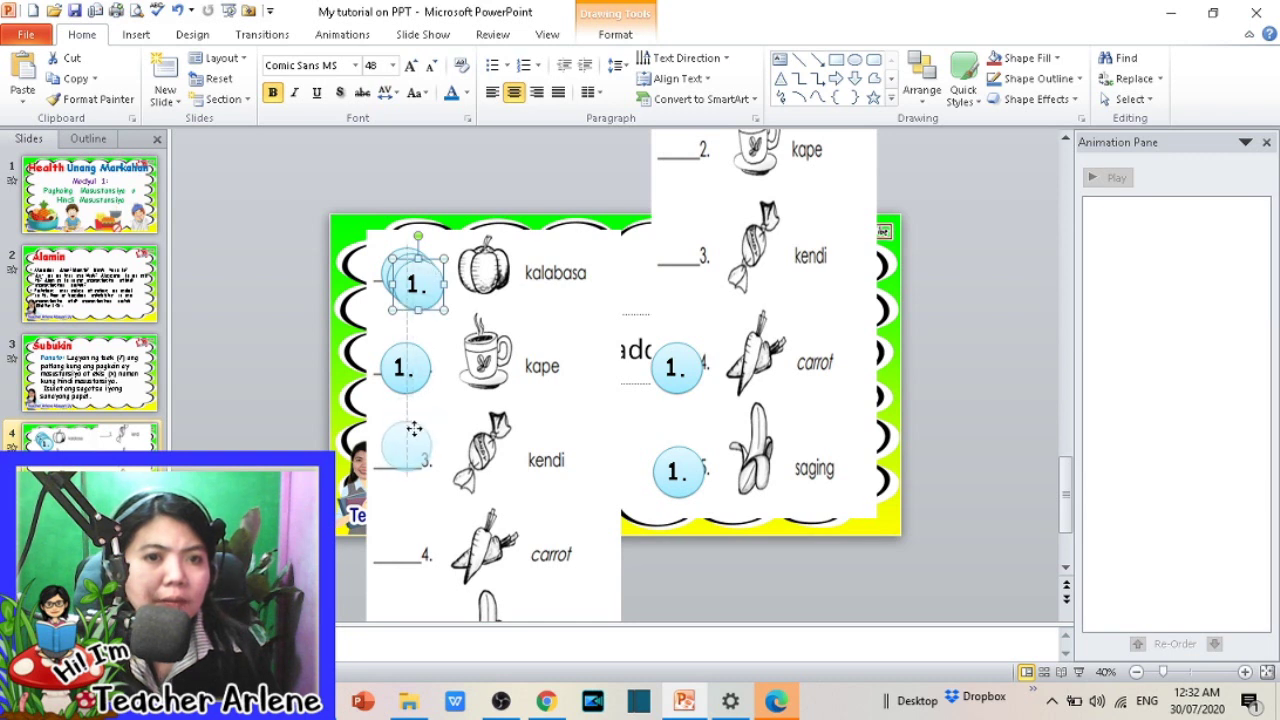
{"action": "mouse_move", "coordinate": [422, 262]}
{"action": "left_mouse_down"}
{"action": "mouse_move", "coordinate": [409, 510]}
{"action": "mouse_move", "coordinate": [483, 375]}
{"action": "mouse_move", "coordinate": [688, 250]}
{"action": "left_mouse_up"}
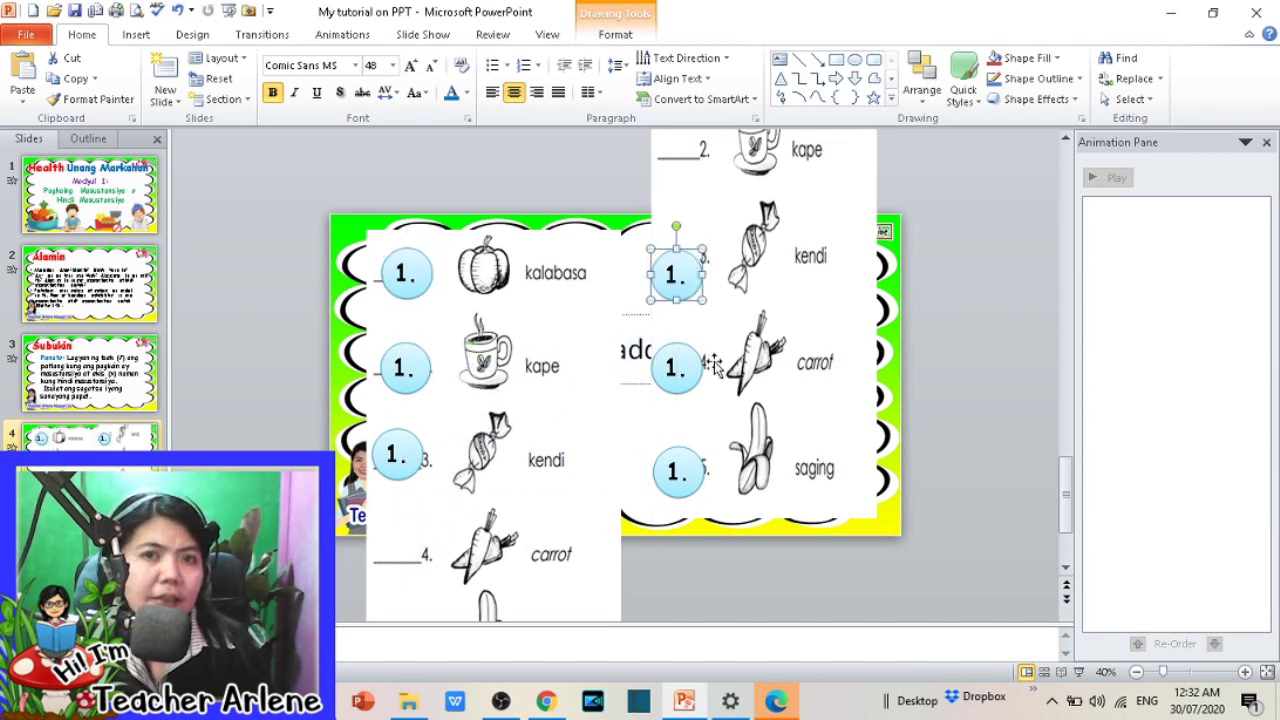
Step: Renumber the copied circles 2. through 5. beside kape, kendi, carrot and saging
{"action": "left_click", "coordinate": [687, 277]}
{"action": "left_click", "coordinate": [700, 258]}
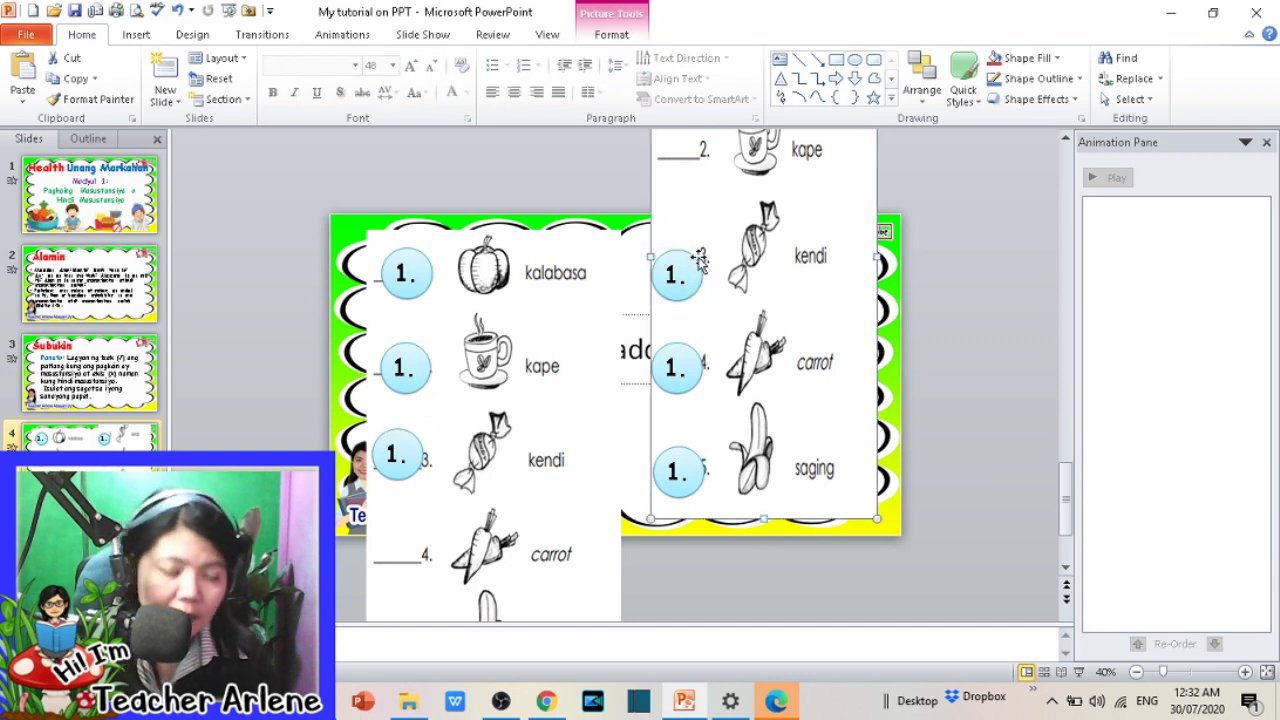
{"action": "left_click", "coordinate": [701, 282]}
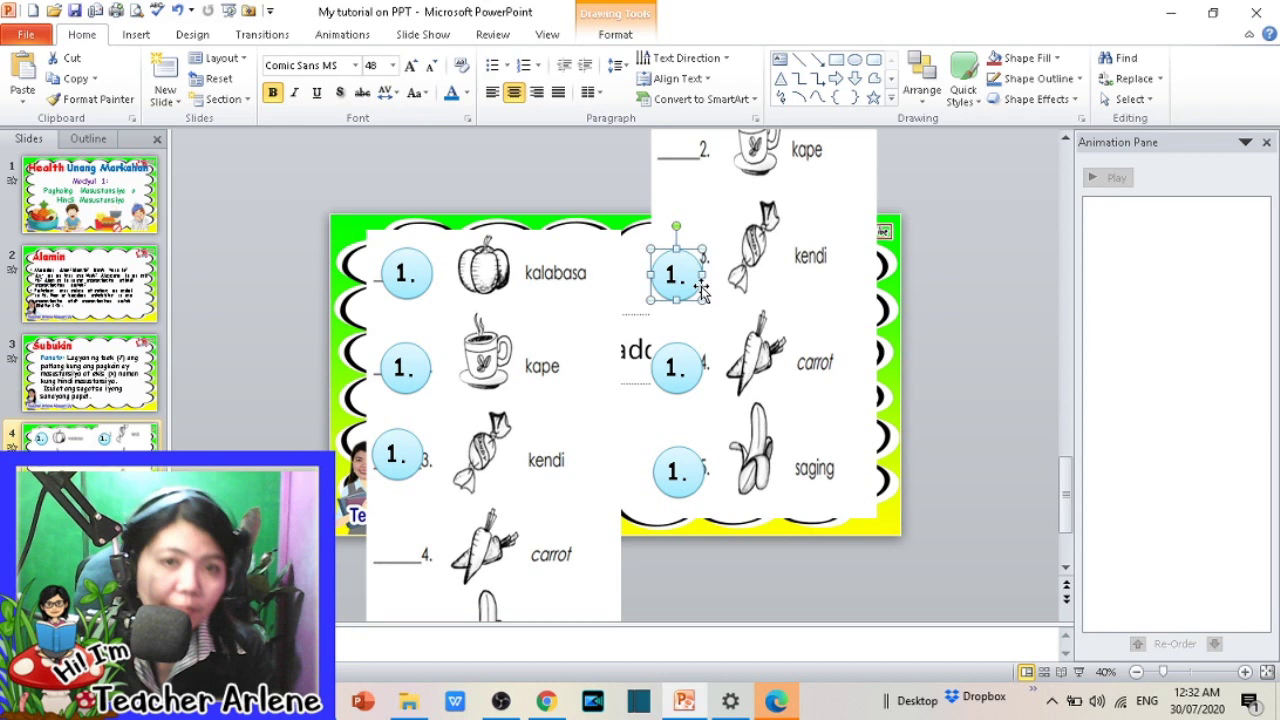
{"action": "left_click", "coordinate": [697, 283]}
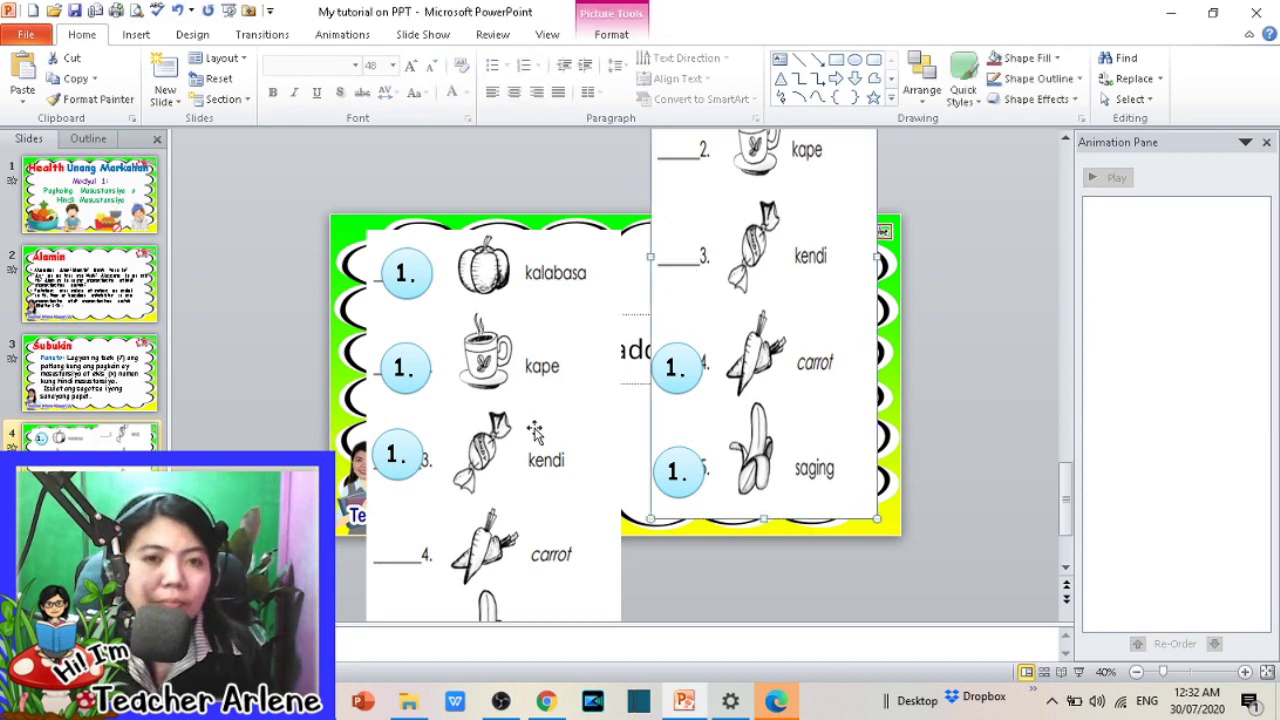
{"action": "left_click", "coordinate": [410, 452]}
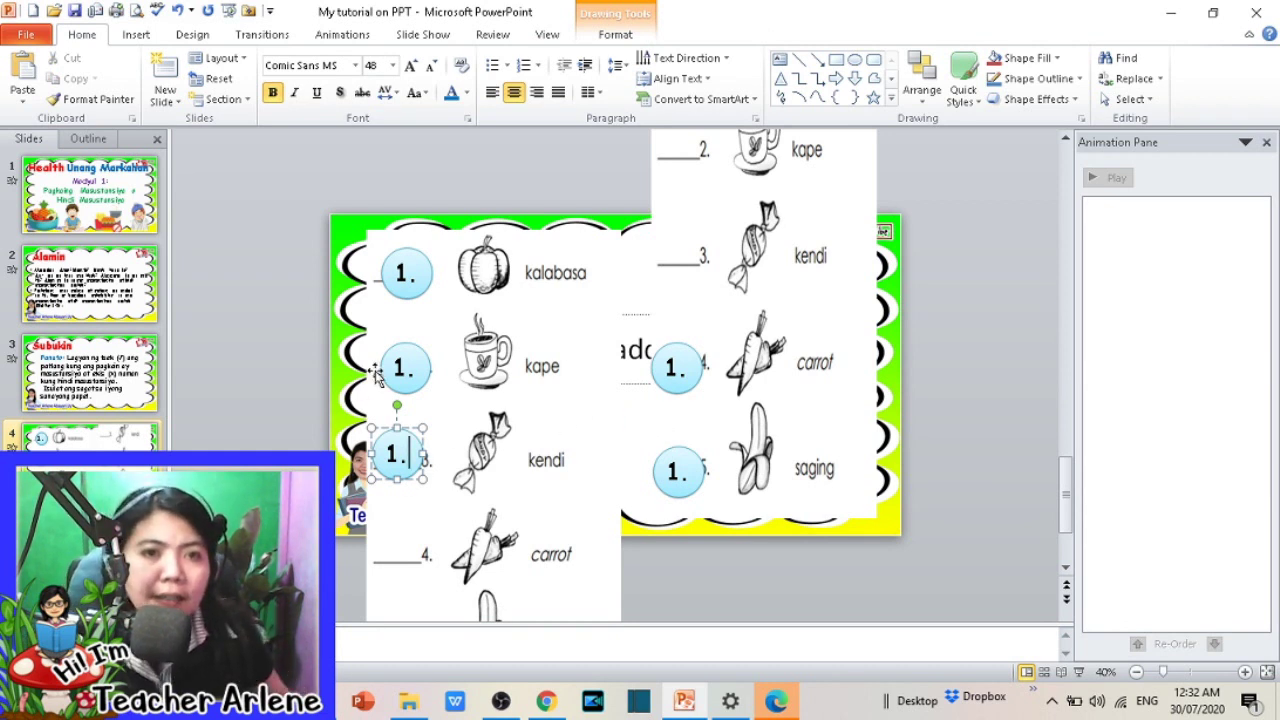
{"action": "left_click", "coordinate": [405, 375]}
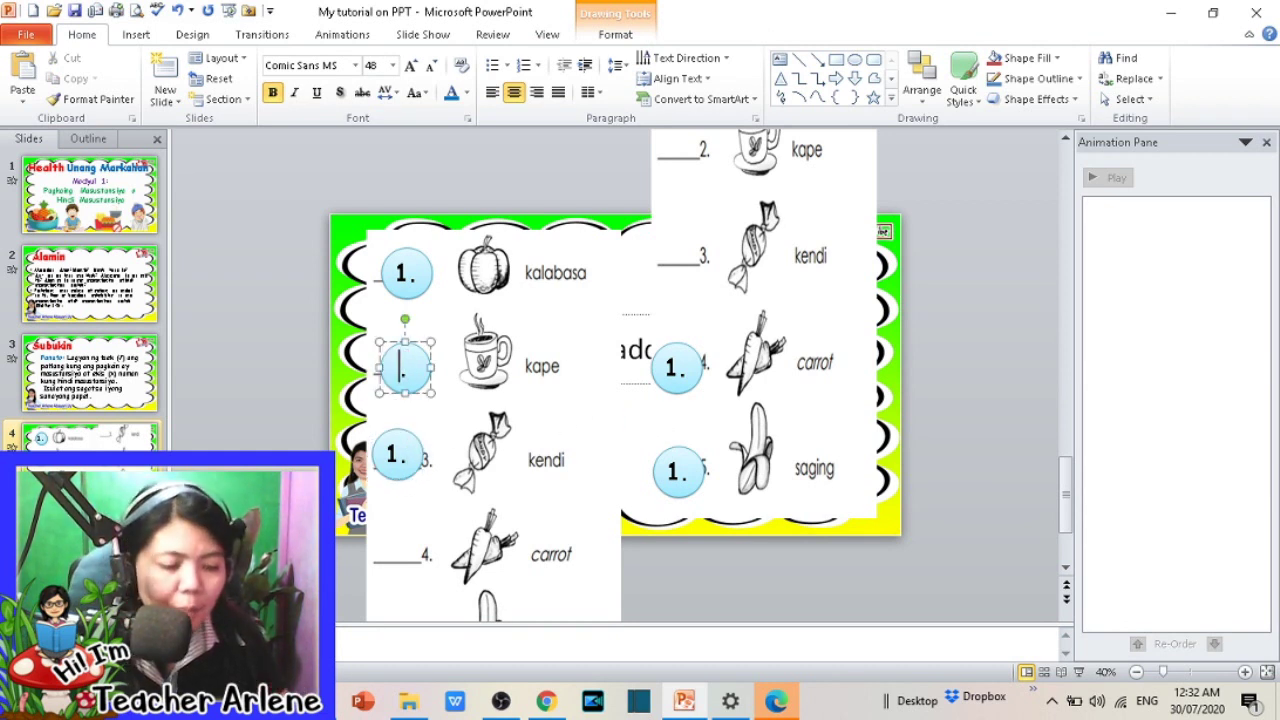
{"action": "type", "text": "2."}
{"action": "left_click", "coordinate": [405, 455]}
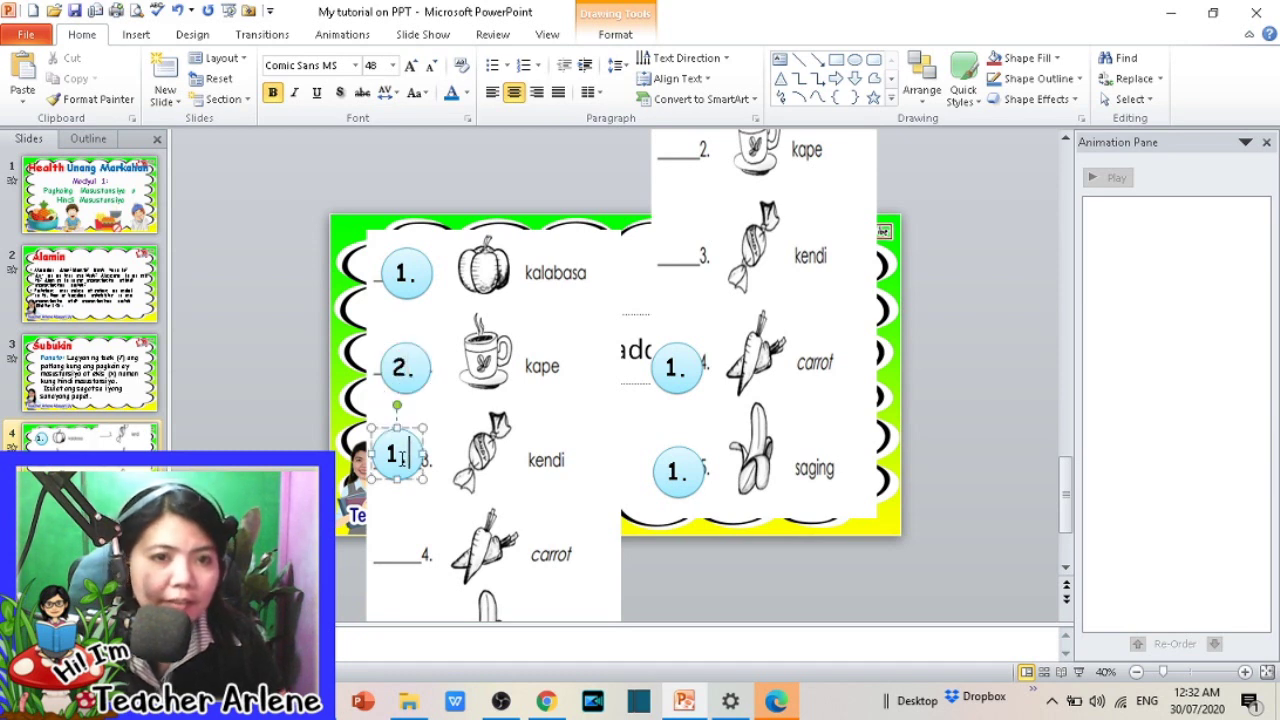
{"action": "type", "text": "3"}
{"action": "left_click", "coordinate": [676, 380]}
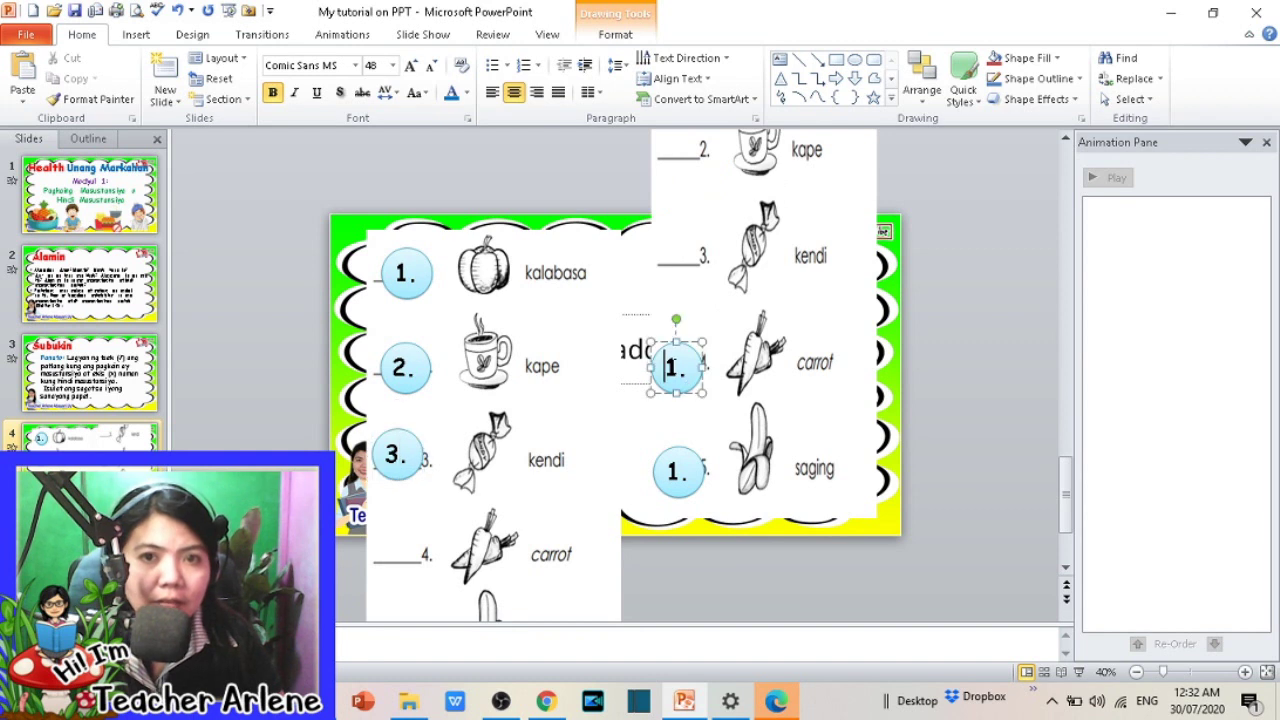
{"action": "key", "text": "BackSpace"}
{"action": "key", "text": "BackSpace"}
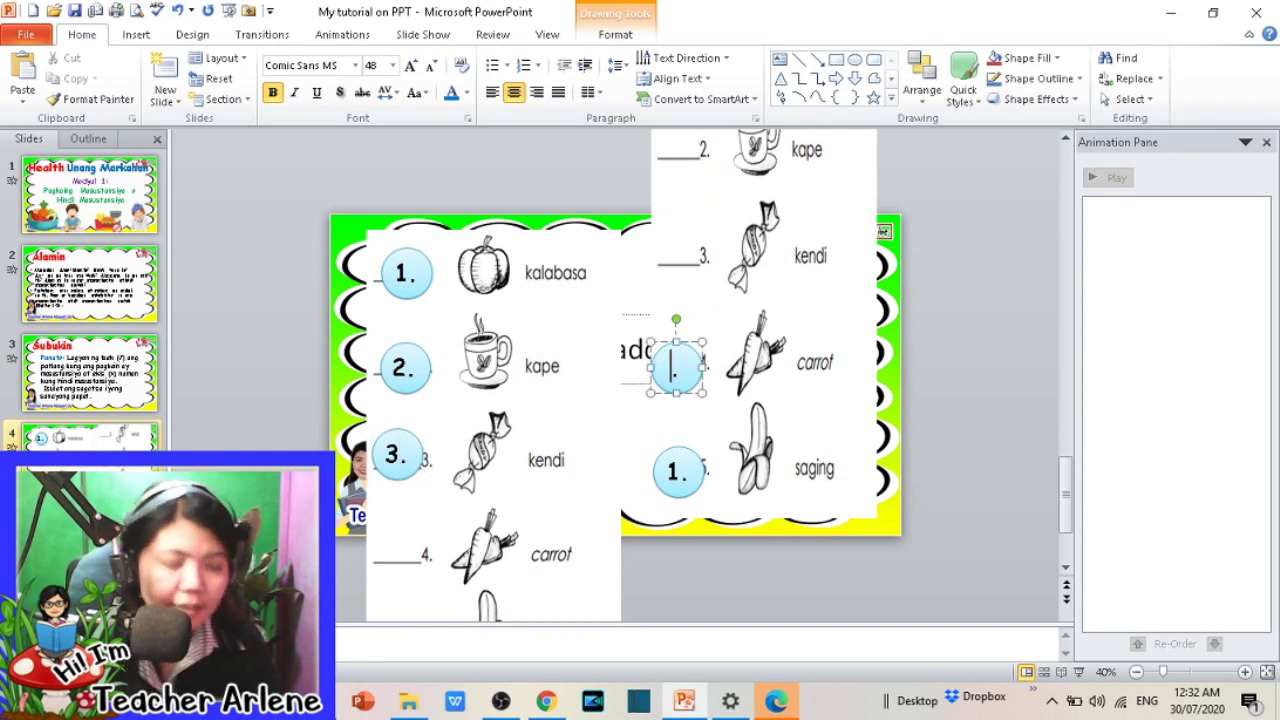
{"action": "type", "text": "4."}
{"action": "key", "text": "BackSpace"}
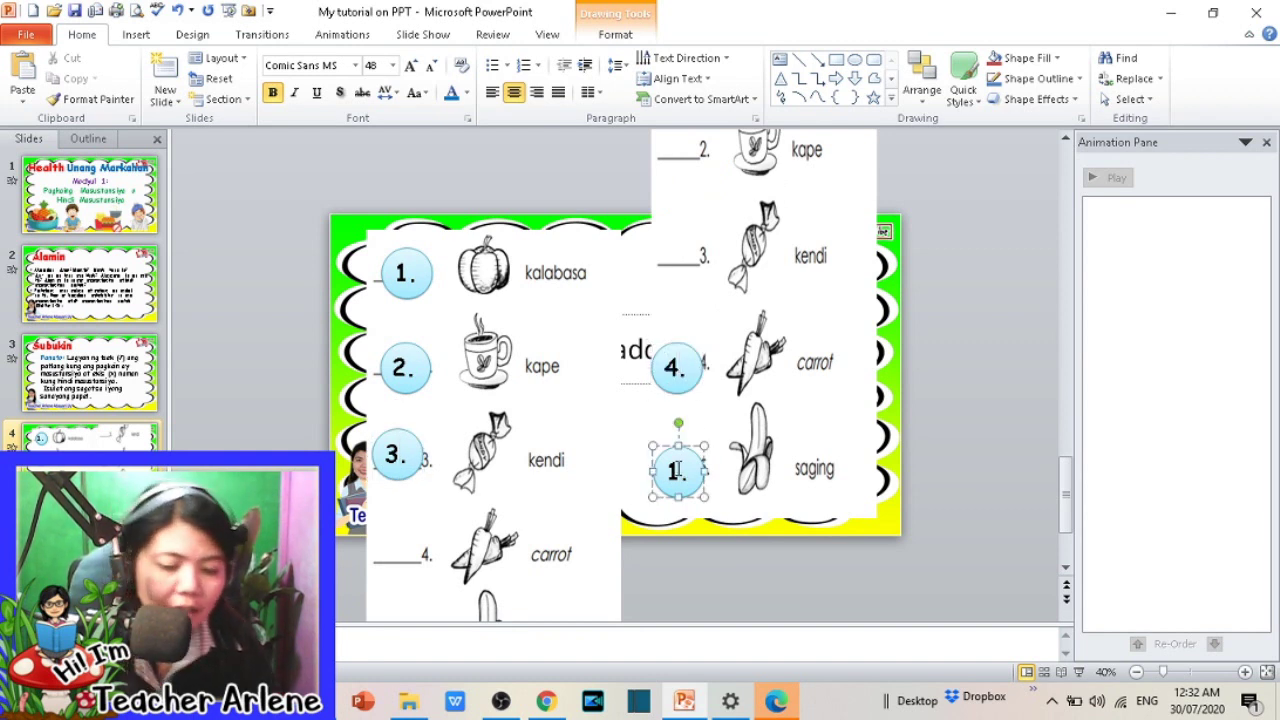
{"action": "type", "text": "5"}
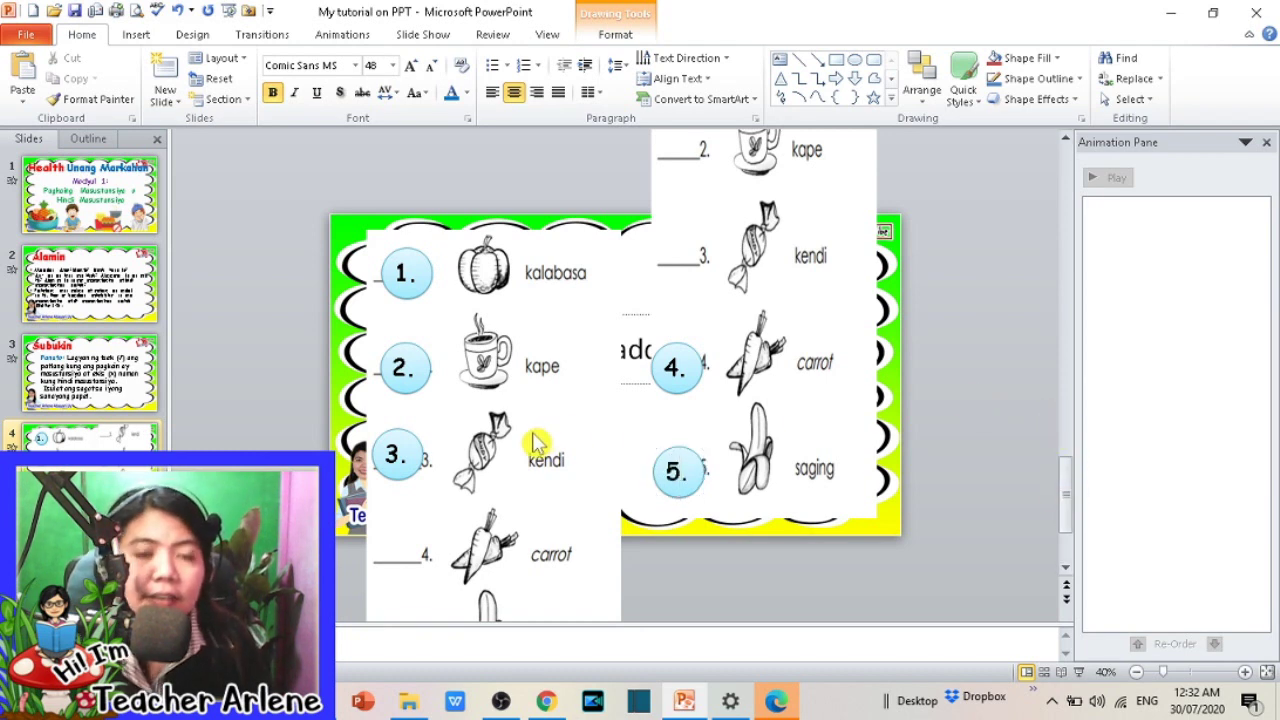
{"action": "left_click", "coordinate": [533, 437]}
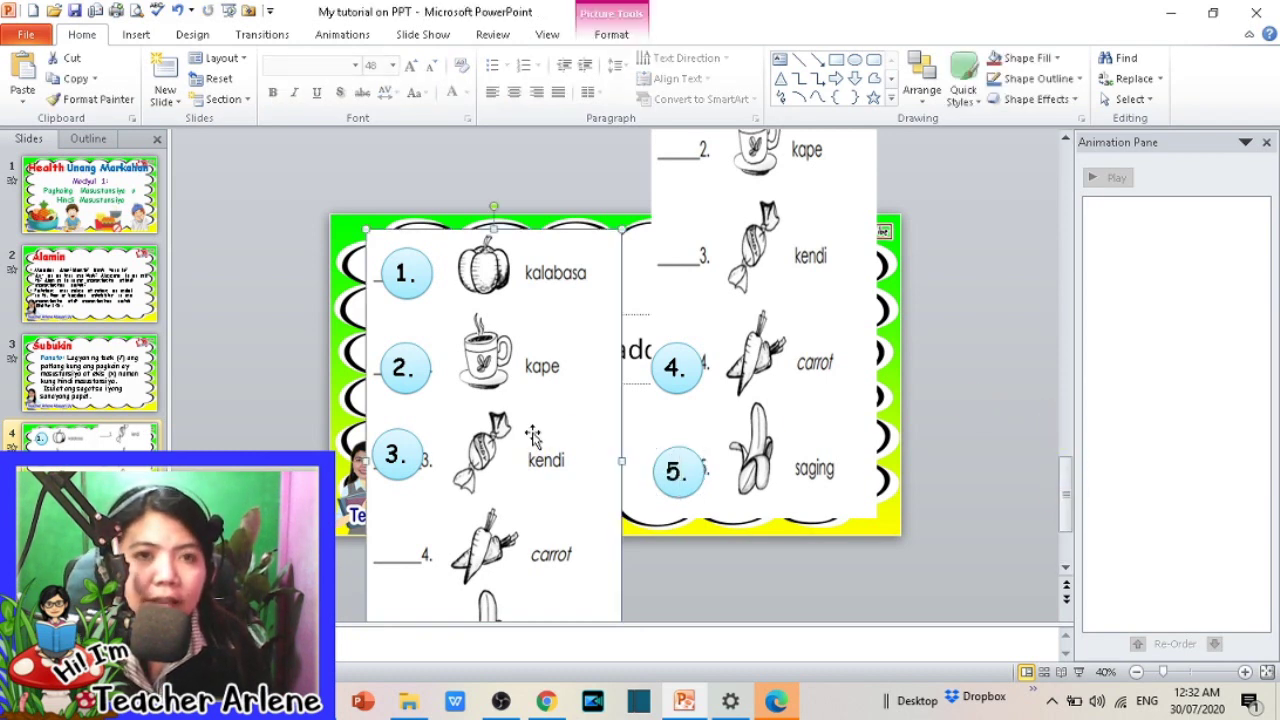
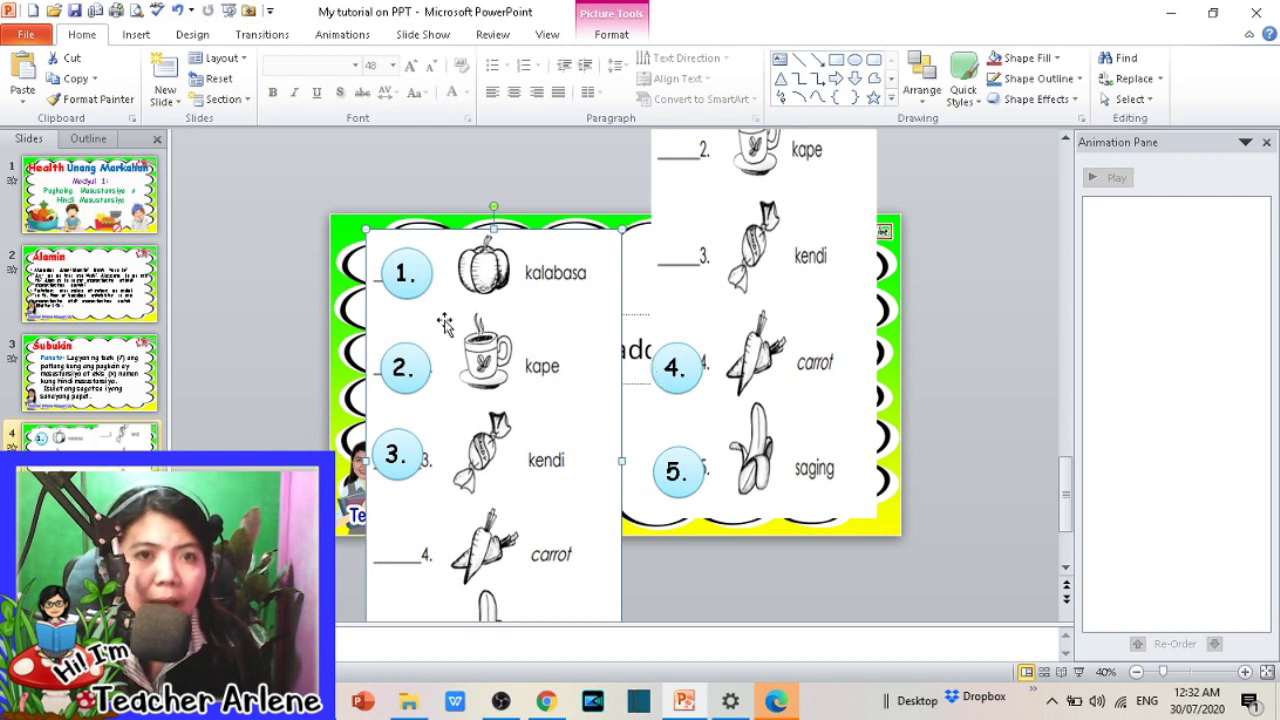
Step: Stretch circle 1 into a wide oval and shift it slightly right
{"action": "left_click", "coordinate": [401, 282]}
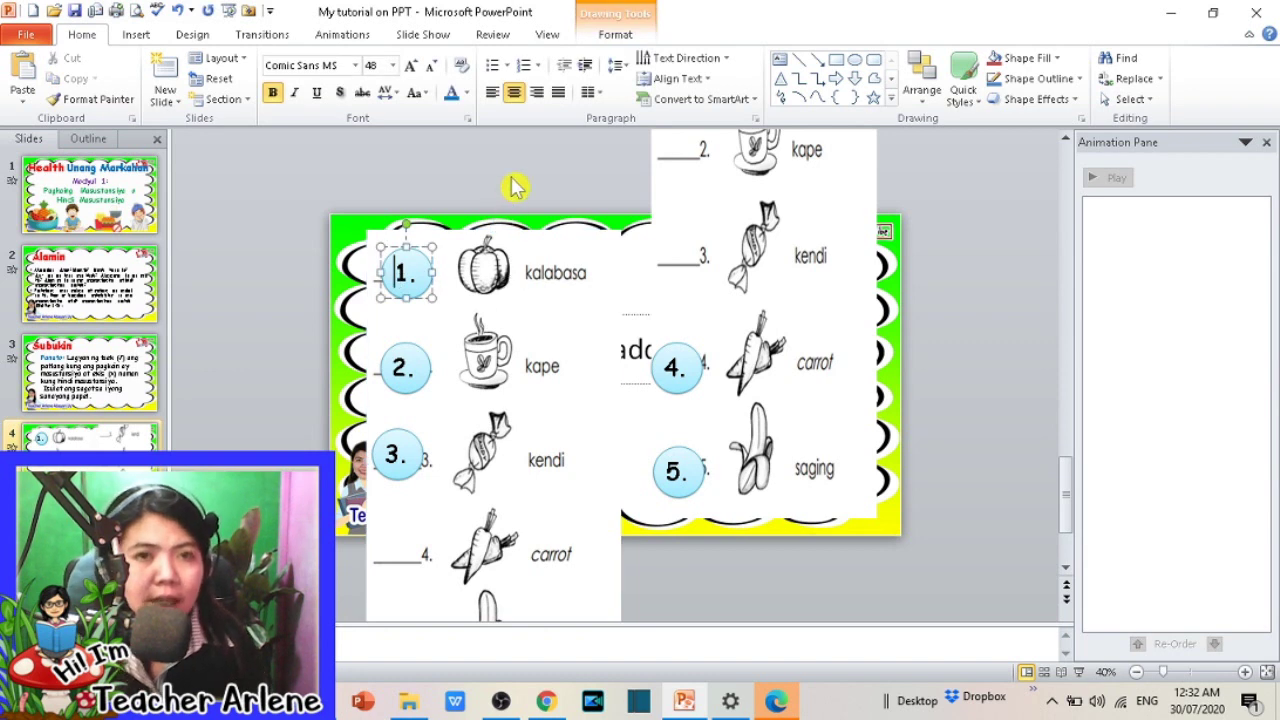
{"action": "left_click", "coordinate": [380, 272]}
{"action": "left_click", "coordinate": [402, 362], "text": "shift"}
{"action": "left_click", "coordinate": [397, 447], "text": "shift"}
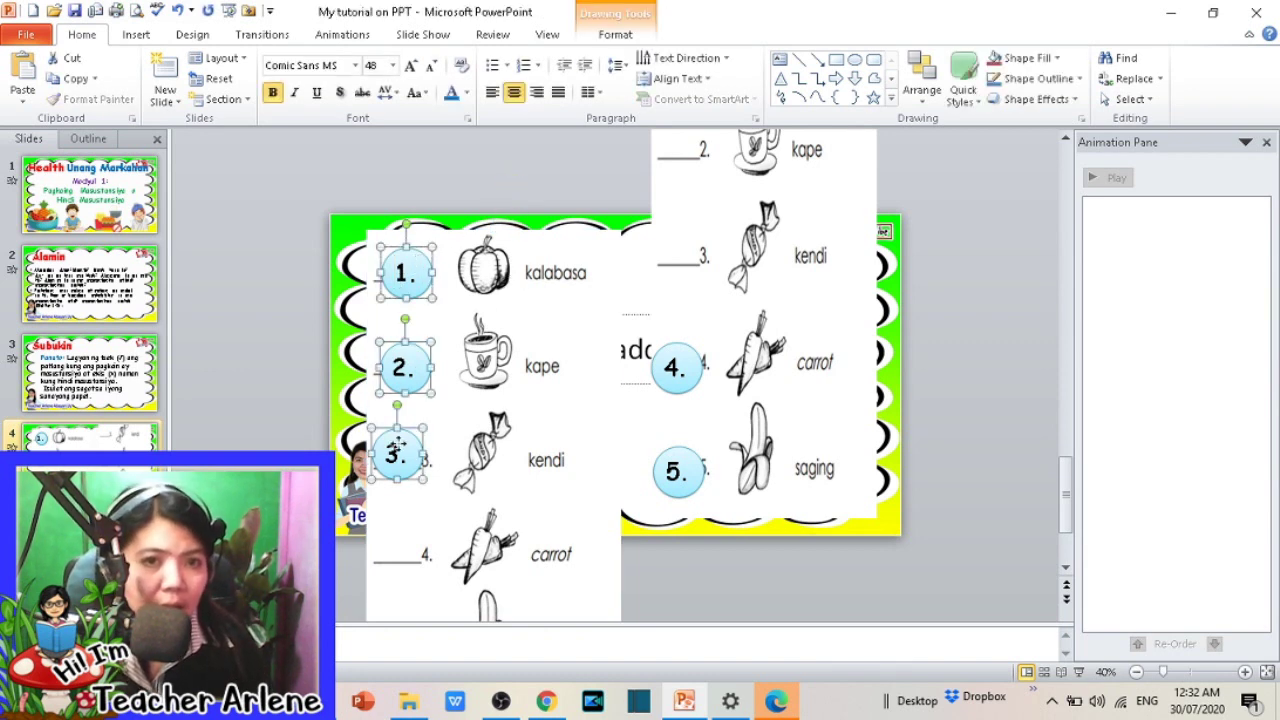
{"action": "key", "text": "Right"}
{"action": "key", "text": "Right"}
{"action": "key", "text": "Right"}
{"action": "key", "text": "Right"}
{"action": "left_click", "coordinate": [453, 250]}
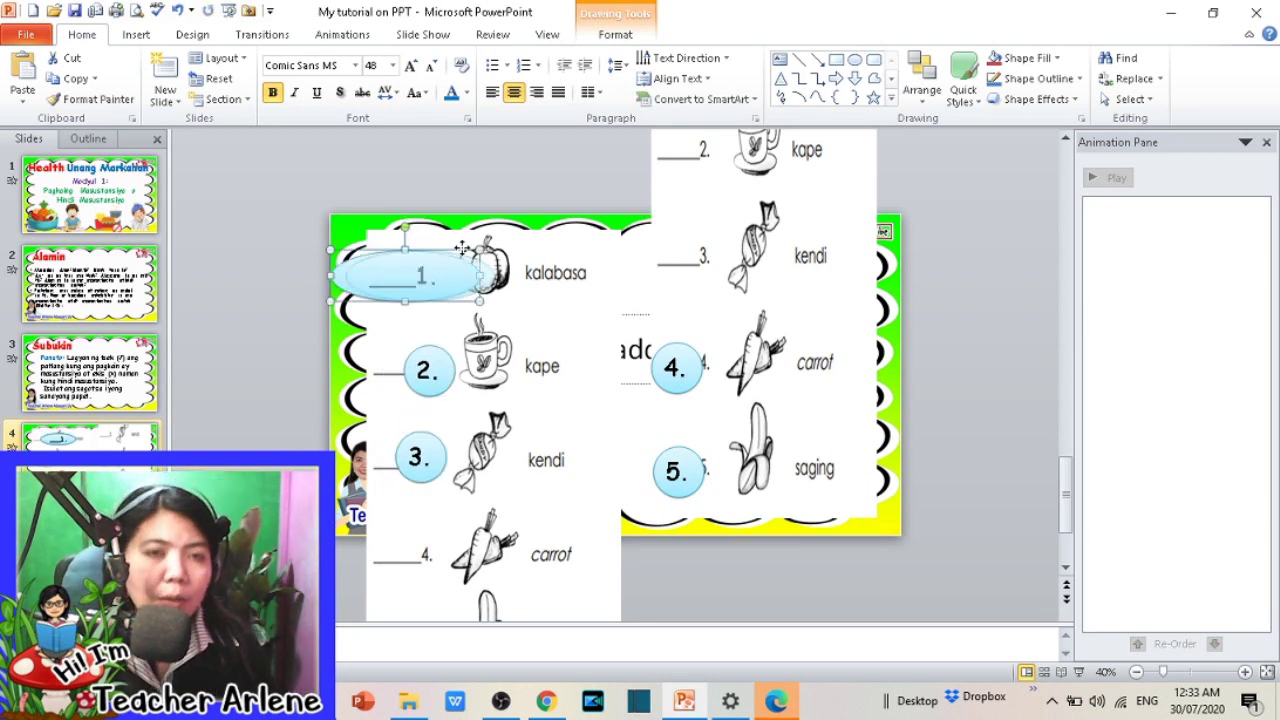
{"action": "left_click_drag", "start_coordinate": [453, 250], "coordinate": [463, 250]}
Step: Delete circles 2 through 5
{"action": "left_click", "coordinate": [431, 375]}
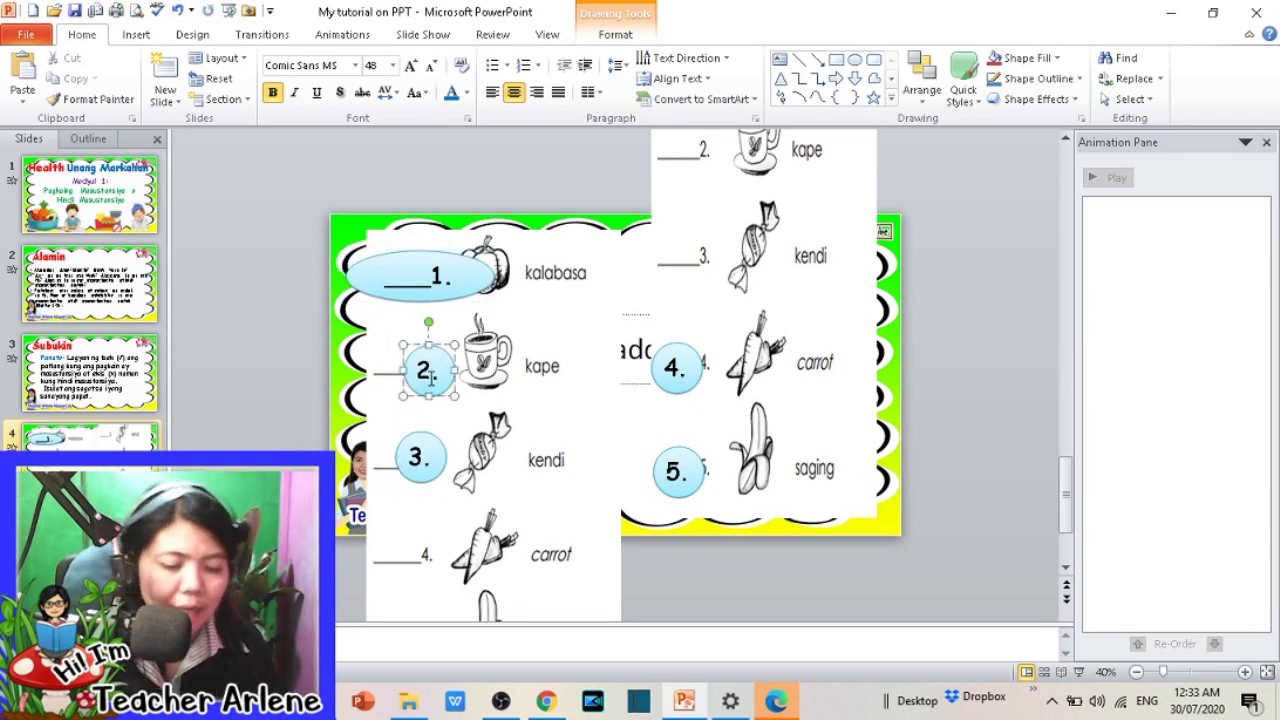
{"action": "left_click", "coordinate": [433, 440], "text": "shift"}
{"action": "left_click", "coordinate": [668, 388], "text": "shift"}
{"action": "left_click", "coordinate": [678, 478], "text": "shift"}
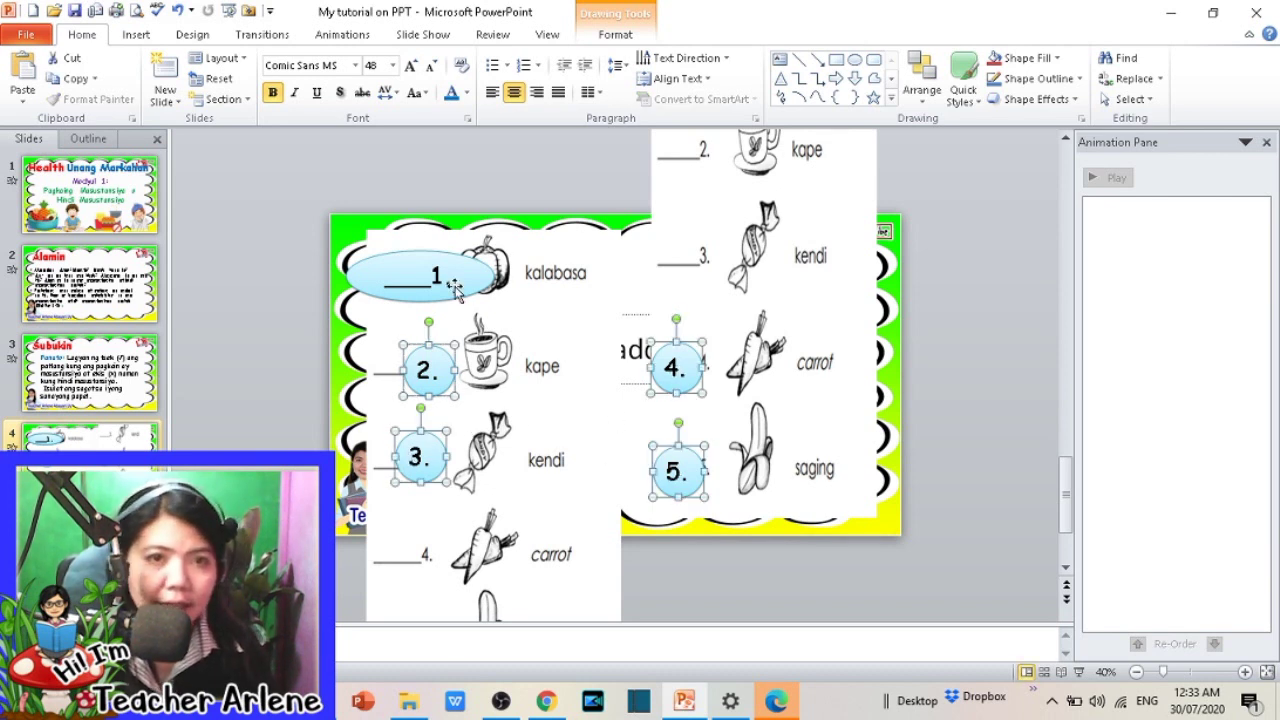
{"action": "key", "text": "Delete"}
Step: Paste two copies of the '1.' oval onto the kape and kendi rows
{"action": "left_click", "coordinate": [466, 276]}
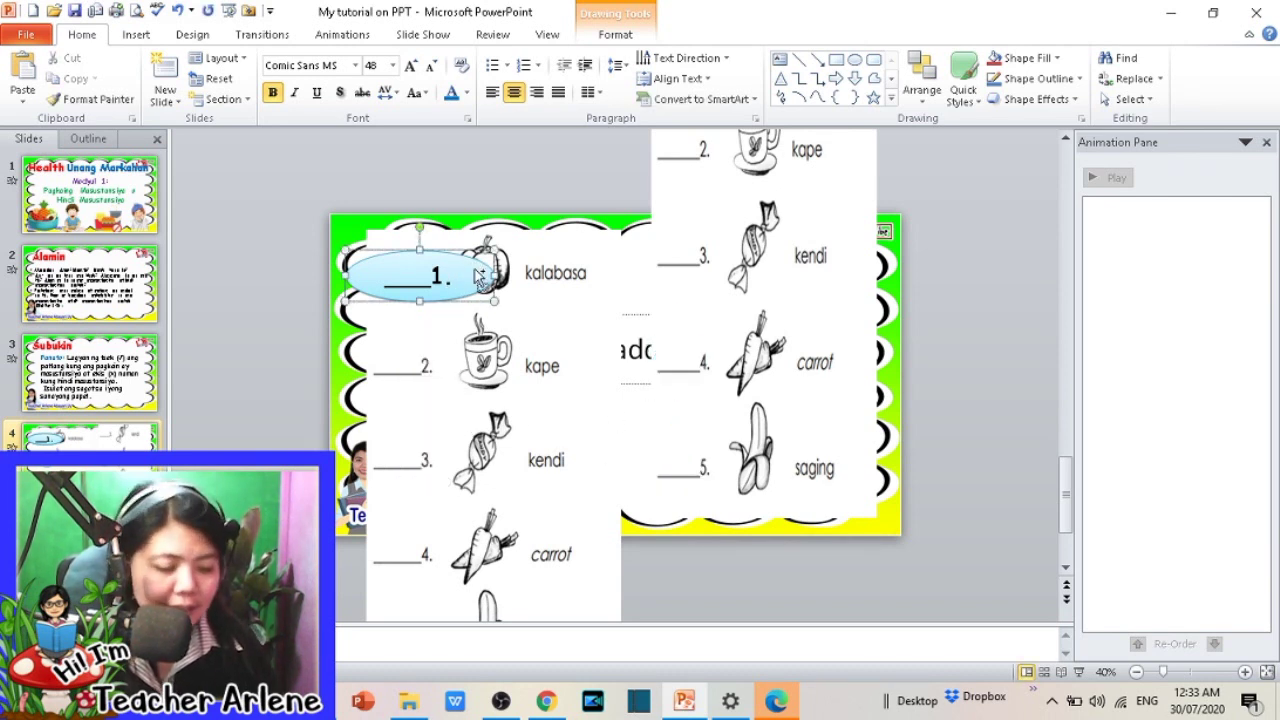
{"action": "key", "text": "ctrl+v"}
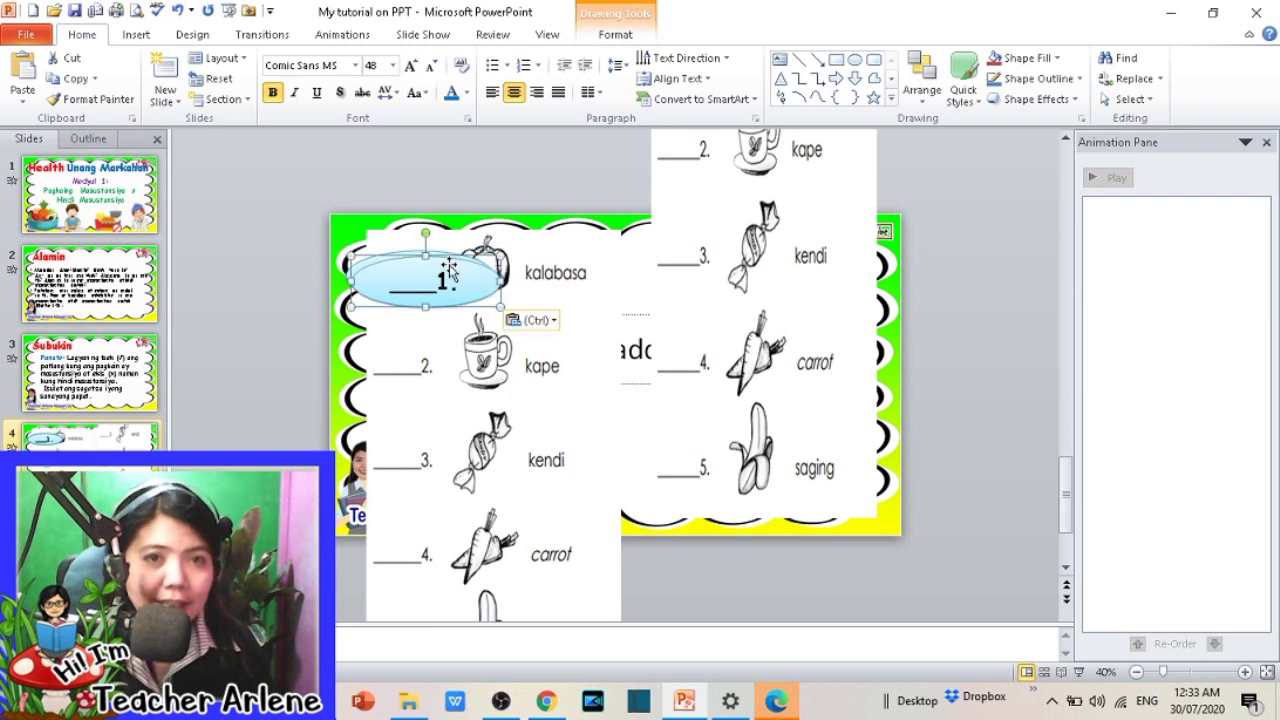
{"action": "left_click_drag", "start_coordinate": [452, 262], "coordinate": [447, 348]}
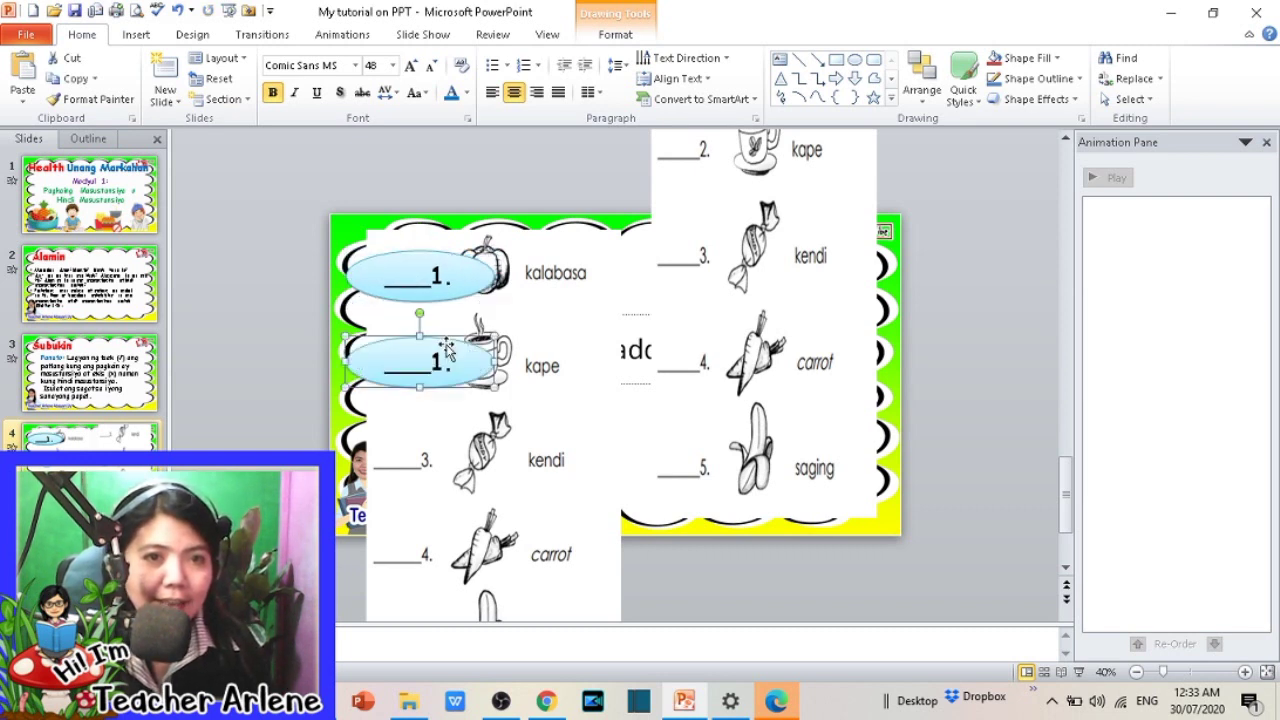
{"action": "key", "text": "ctrl+v"}
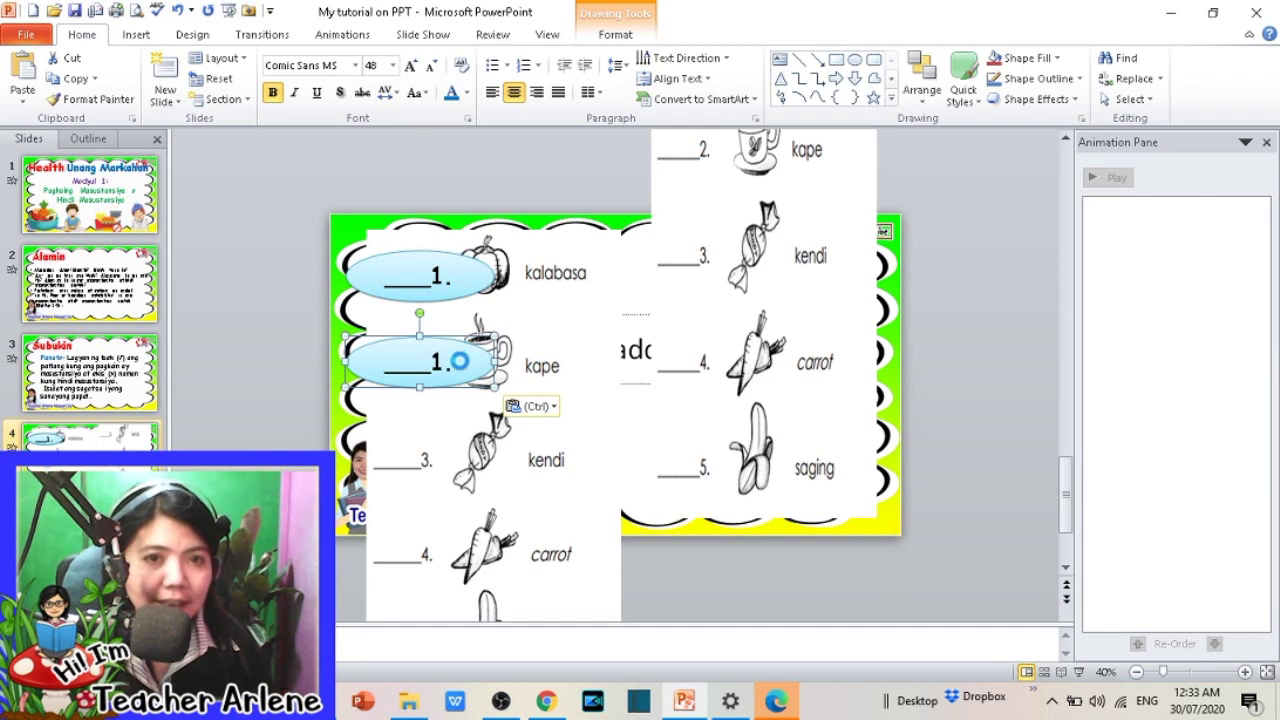
{"action": "double_click", "coordinate": [458, 369]}
{"action": "left_click_drag", "start_coordinate": [470, 357], "coordinate": [458, 410]}
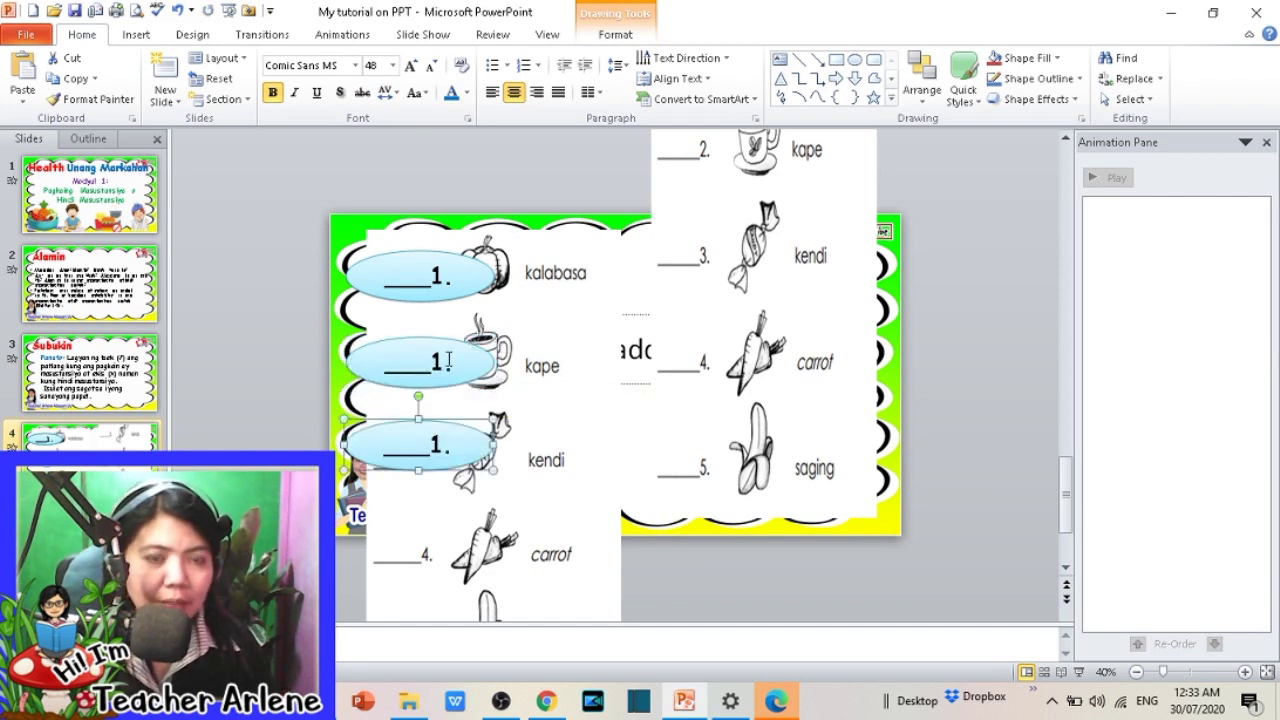
{"action": "left_click_drag", "start_coordinate": [470, 432], "coordinate": [466, 438]}
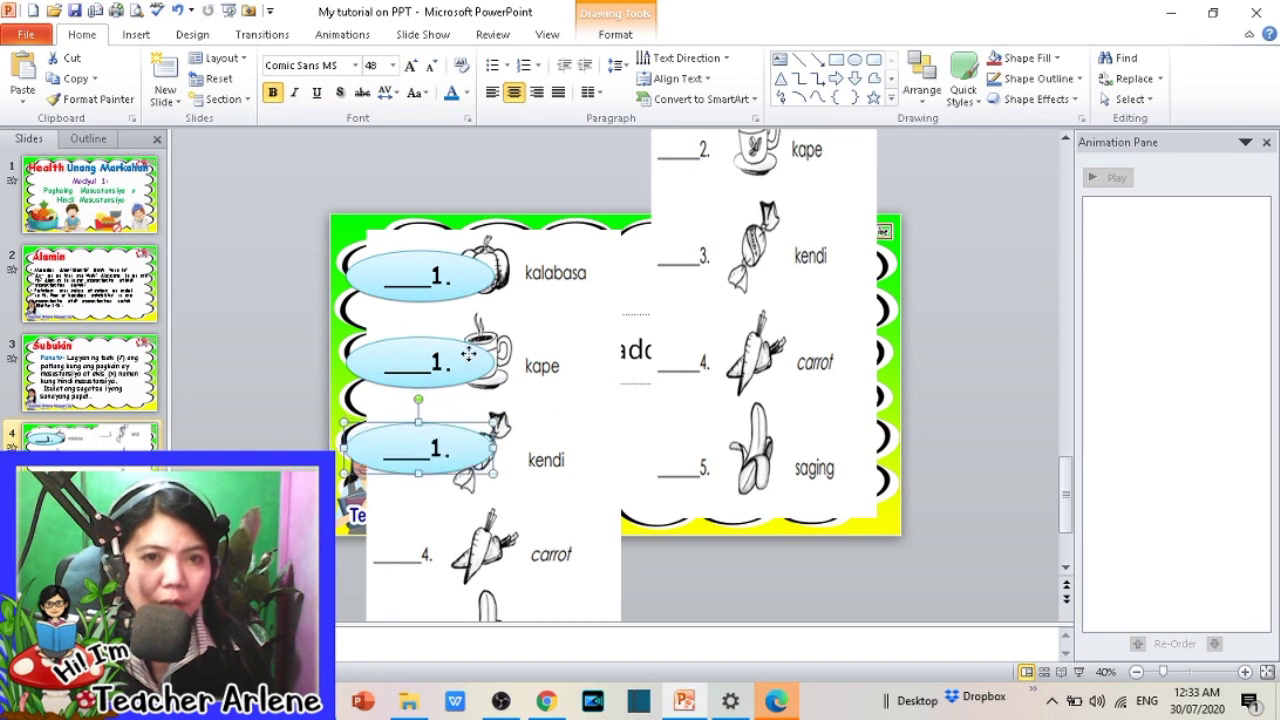
{"action": "left_click", "coordinate": [468, 354]}
{"action": "left_click", "coordinate": [460, 450], "text": "shift"}
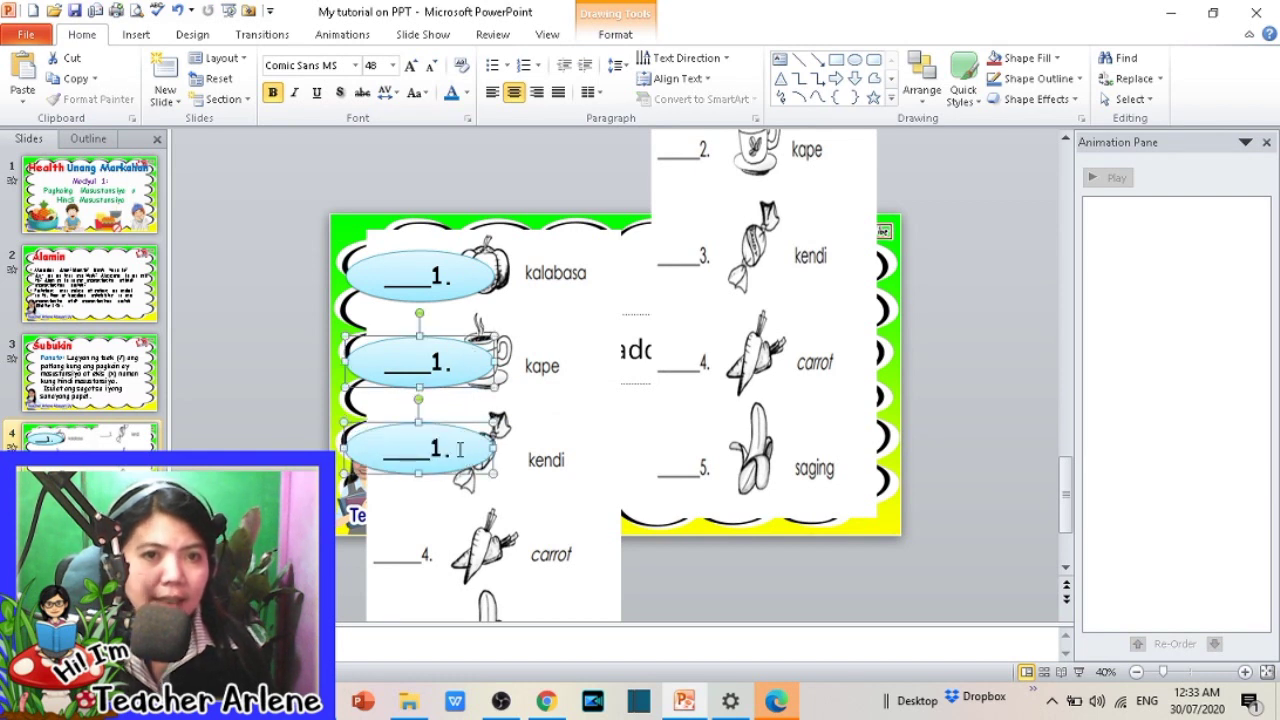
{"action": "left_click", "coordinate": [814, 318]}
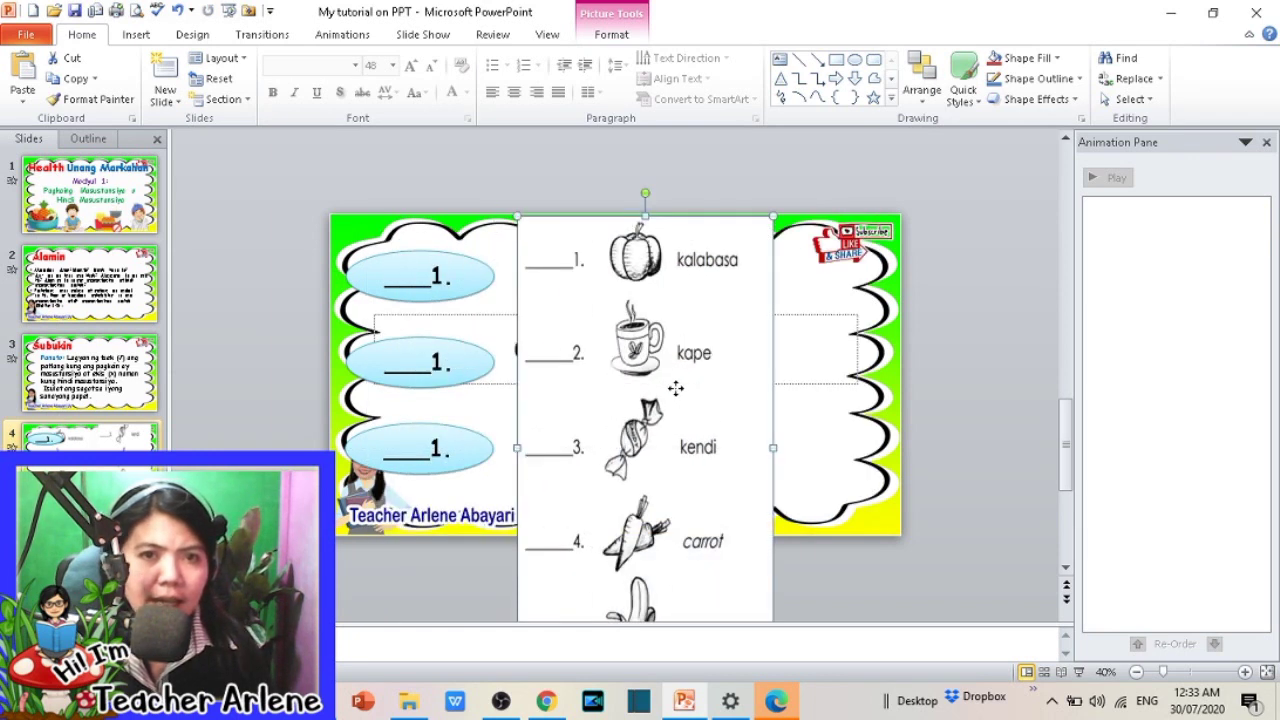
Step: Realign the worksheet picture and three ovals, then bring up the Untitled design (3) folder
{"action": "left_click_drag", "start_coordinate": [676, 388], "coordinate": [651, 388]}
{"action": "mouse_move", "coordinate": [377, 207]}
{"action": "left_mouse_down"}
{"action": "mouse_move", "coordinate": [425, 588]}
{"action": "mouse_move", "coordinate": [466, 655]}
{"action": "left_mouse_up"}
{"action": "left_click_drag", "start_coordinate": [310, 186], "coordinate": [640, 620]}
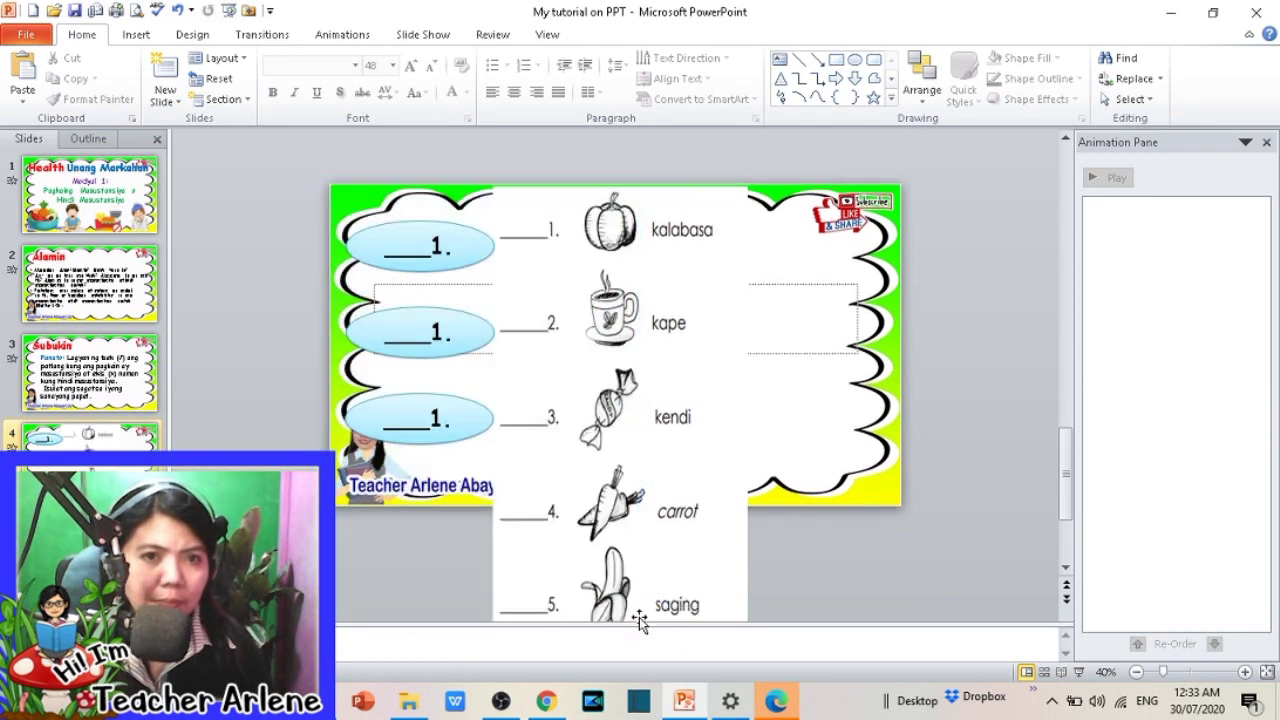
{"action": "key", "text": "Right"}
{"action": "key", "text": "Right"}
{"action": "key", "text": "Right"}
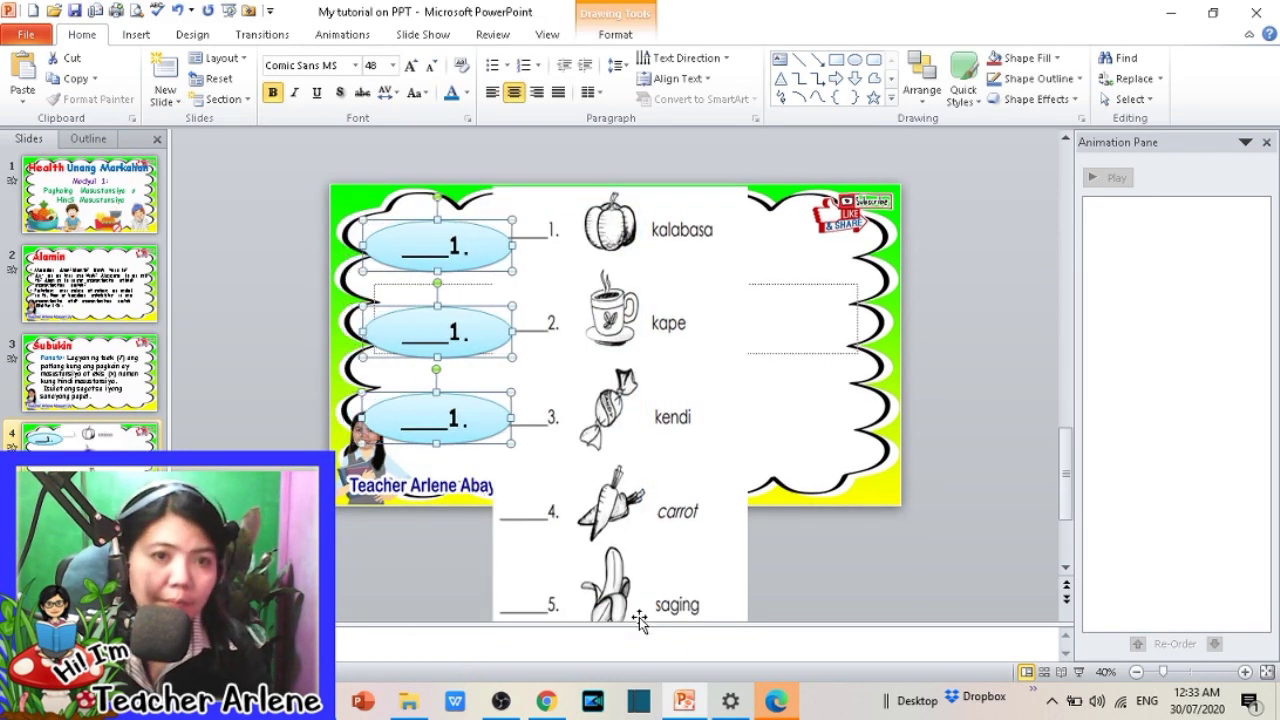
{"action": "key", "text": "Right"}
{"action": "key", "text": "Right"}
{"action": "key", "text": "Down"}
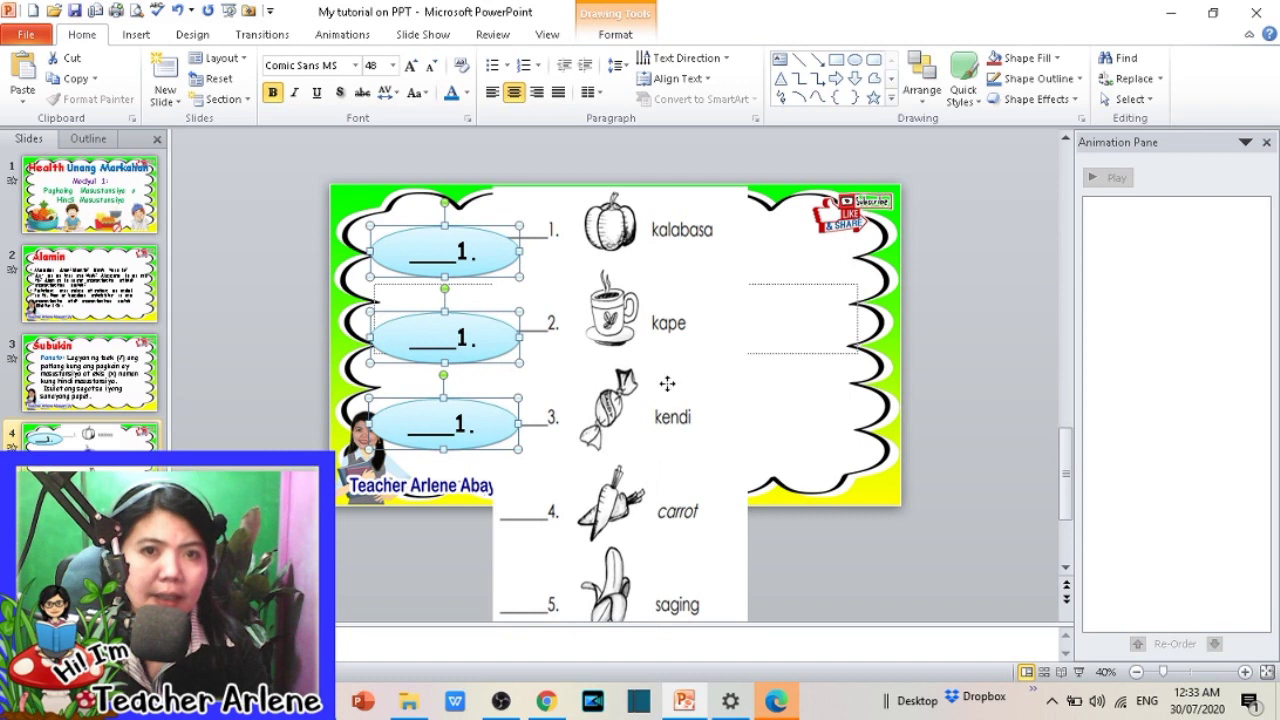
{"action": "left_click_drag", "start_coordinate": [697, 400], "coordinate": [723, 422]}
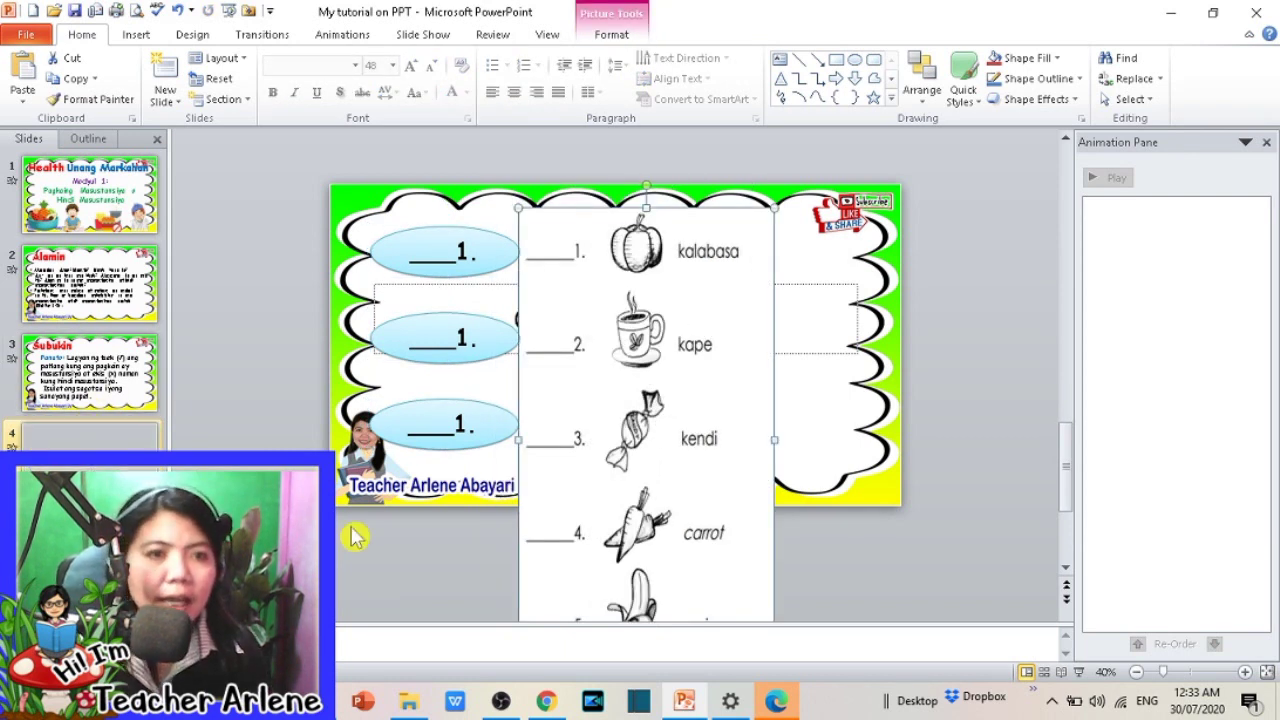
{"action": "left_click", "coordinate": [415, 706]}
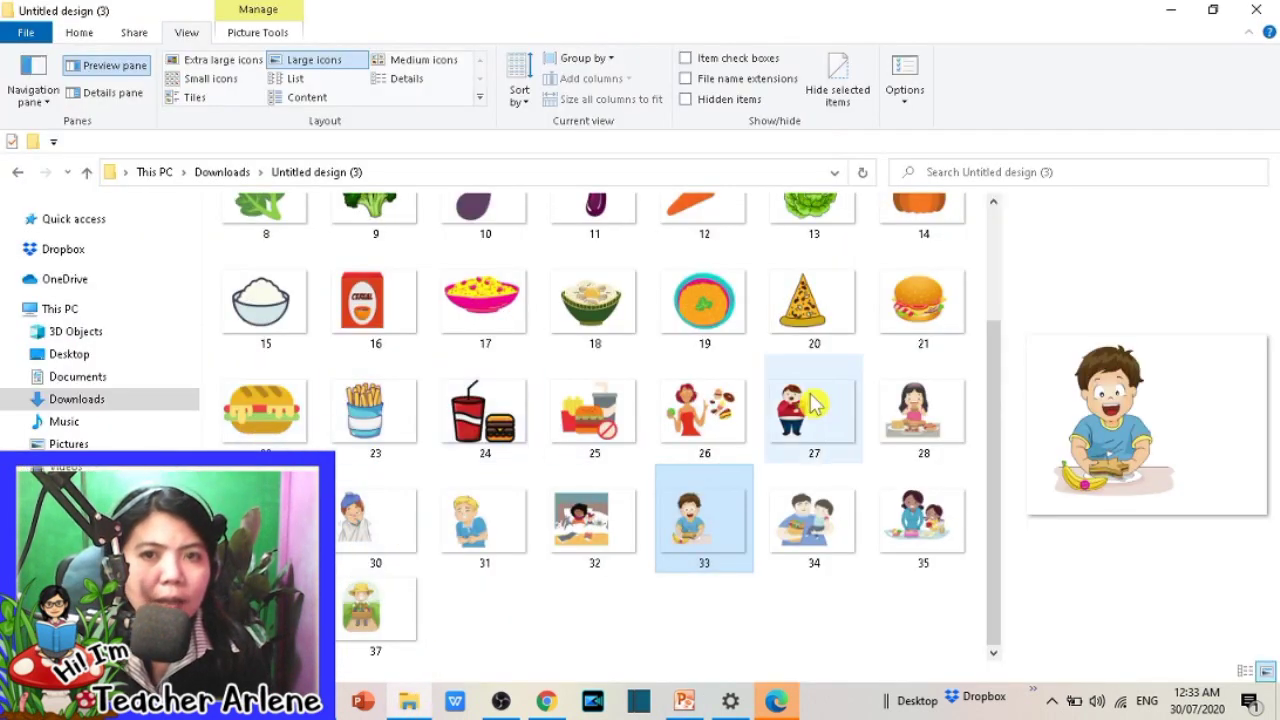
Step: Drag the pumpkin image from Untitled design (3) onto the slide over the kalabasa row
{"action": "scroll", "coordinate": [860, 370], "scroll_direction": "up", "scroll_amount": 2}
{"action": "mouse_move", "coordinate": [929, 392]}
{"action": "left_mouse_down"}
{"action": "mouse_move", "coordinate": [607, 357]}
{"action": "mouse_move", "coordinate": [647, 345]}
{"action": "mouse_move", "coordinate": [687, 236]}
{"action": "left_mouse_up"}
{"action": "left_click_drag", "start_coordinate": [748, 300], "coordinate": [824, 281]}
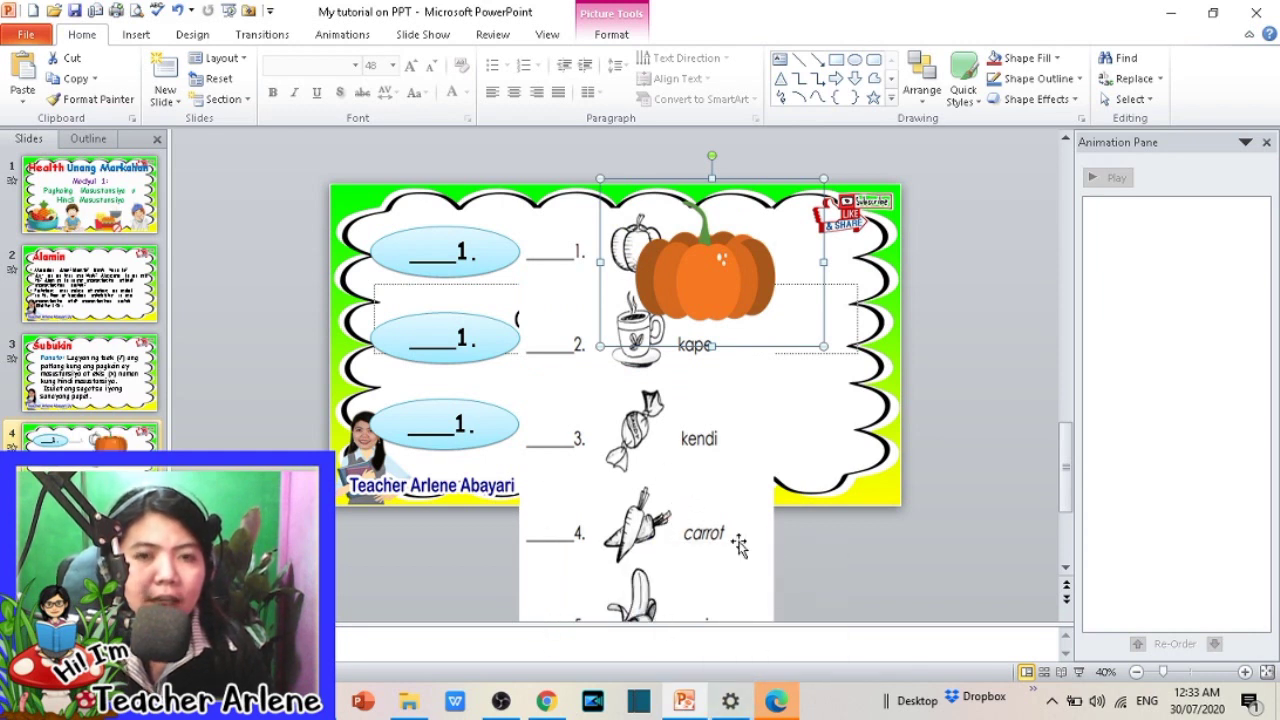
Step: Scroll down the PowerPoint slide area
{"action": "scroll", "coordinate": [738, 543], "scroll_direction": "down", "scroll_amount": 1}
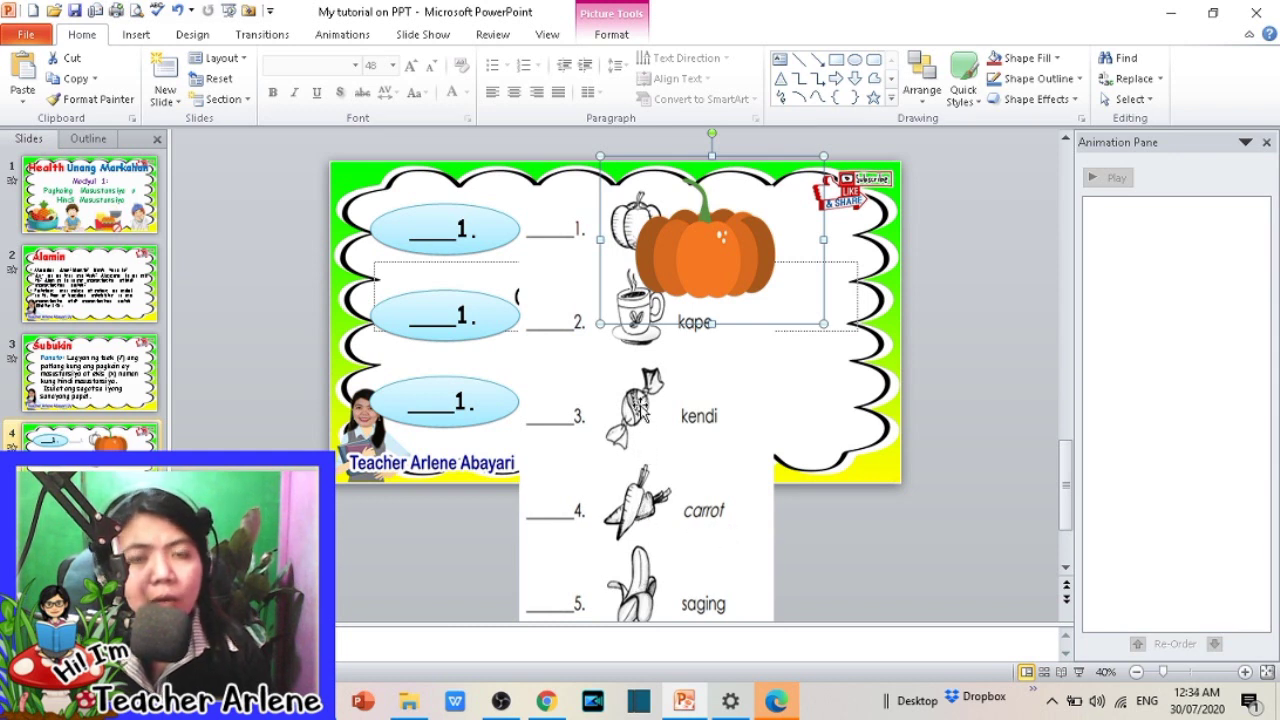
Step: Return to the Canva Untitled design in the browser and add a blank page 38
{"action": "mouse_move", "coordinate": [548, 700]}
{"action": "left_click", "coordinate": [545, 615]}
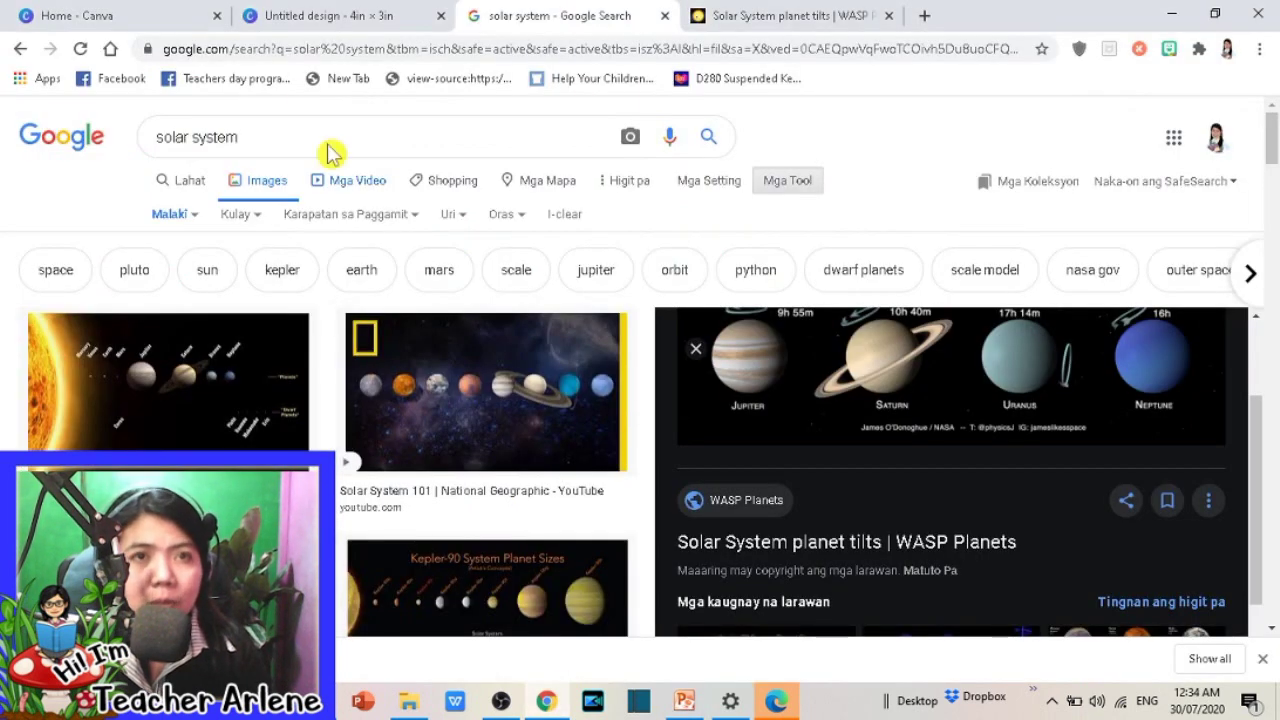
{"action": "left_click", "coordinate": [192, 30]}
{"action": "left_click", "coordinate": [300, 18]}
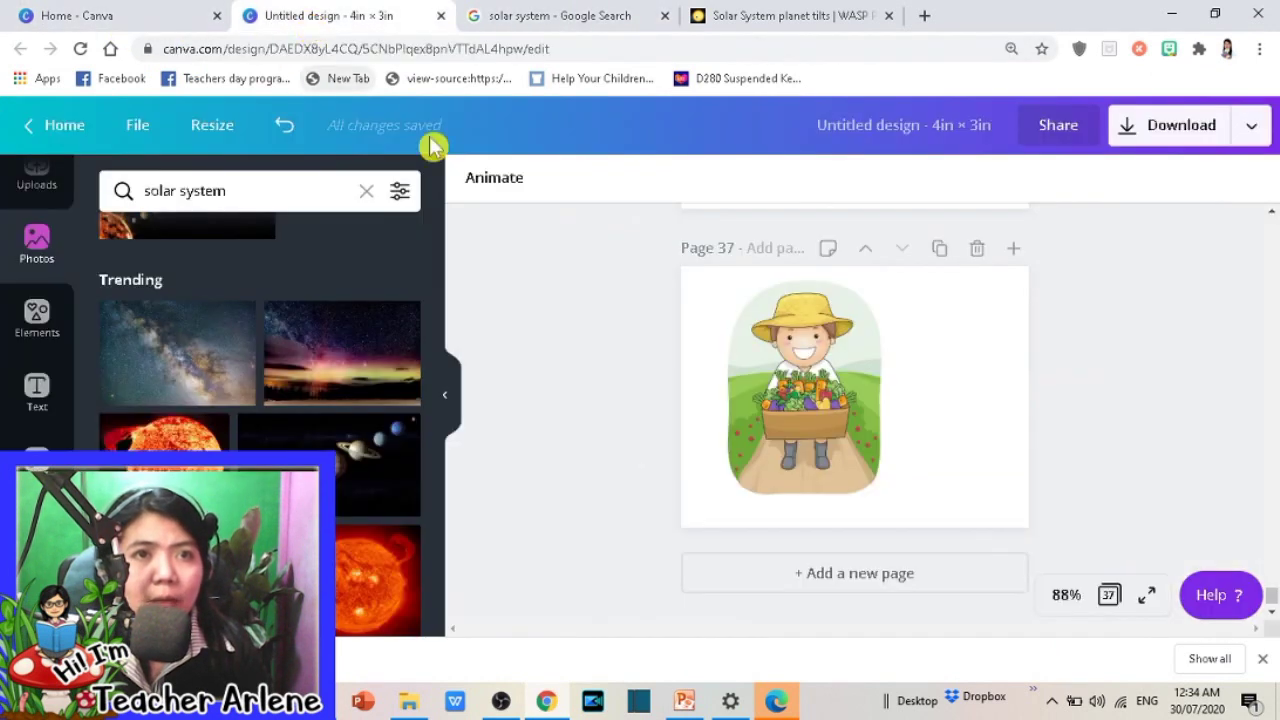
{"action": "left_click", "coordinate": [1013, 249]}
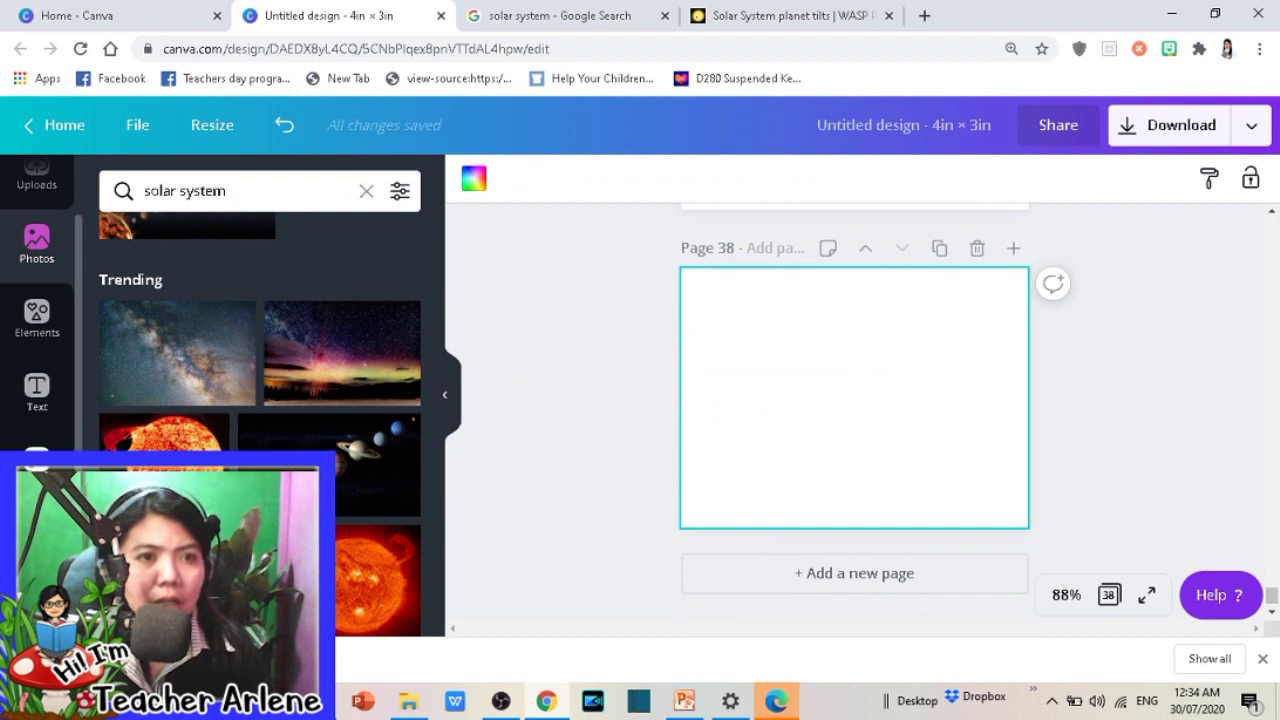
Step: Search elements for 'coff' and place a coffee cup on page 38, swapping white for brown
{"action": "left_click", "coordinate": [82, 320]}
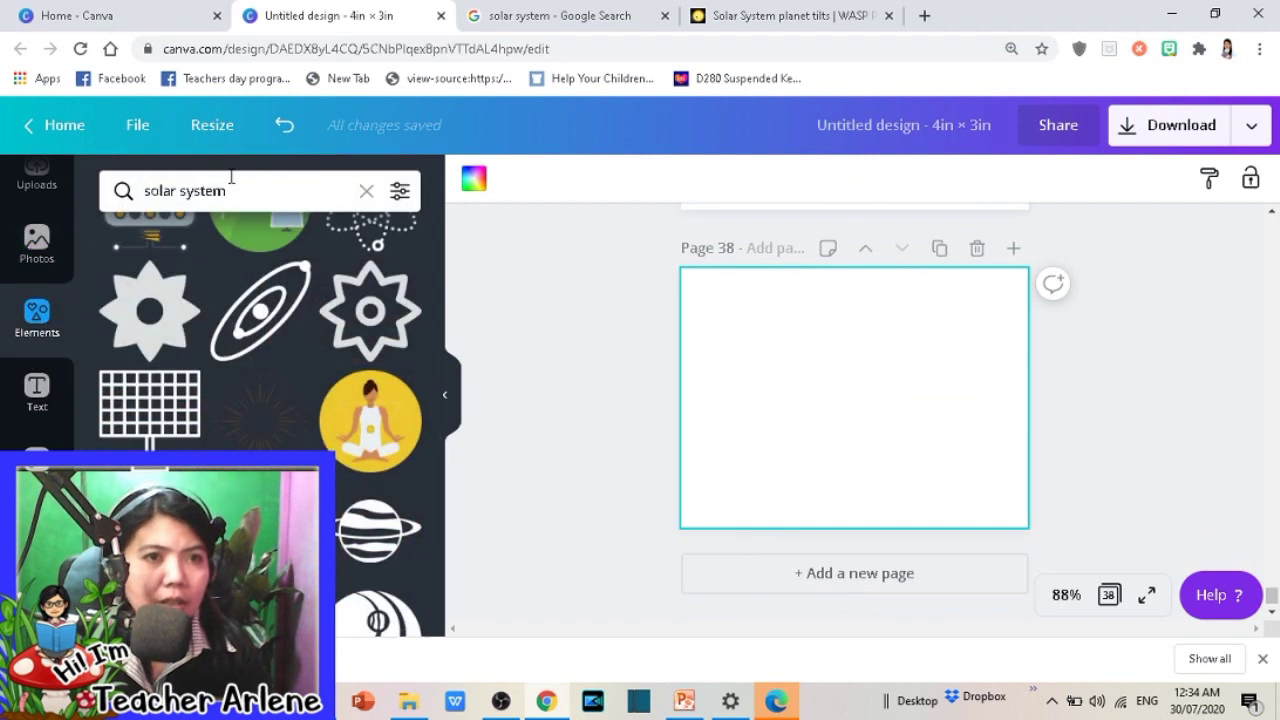
{"action": "triple_click", "coordinate": [230, 190]}
{"action": "type", "text": "coff"}
{"action": "key", "text": "Return"}
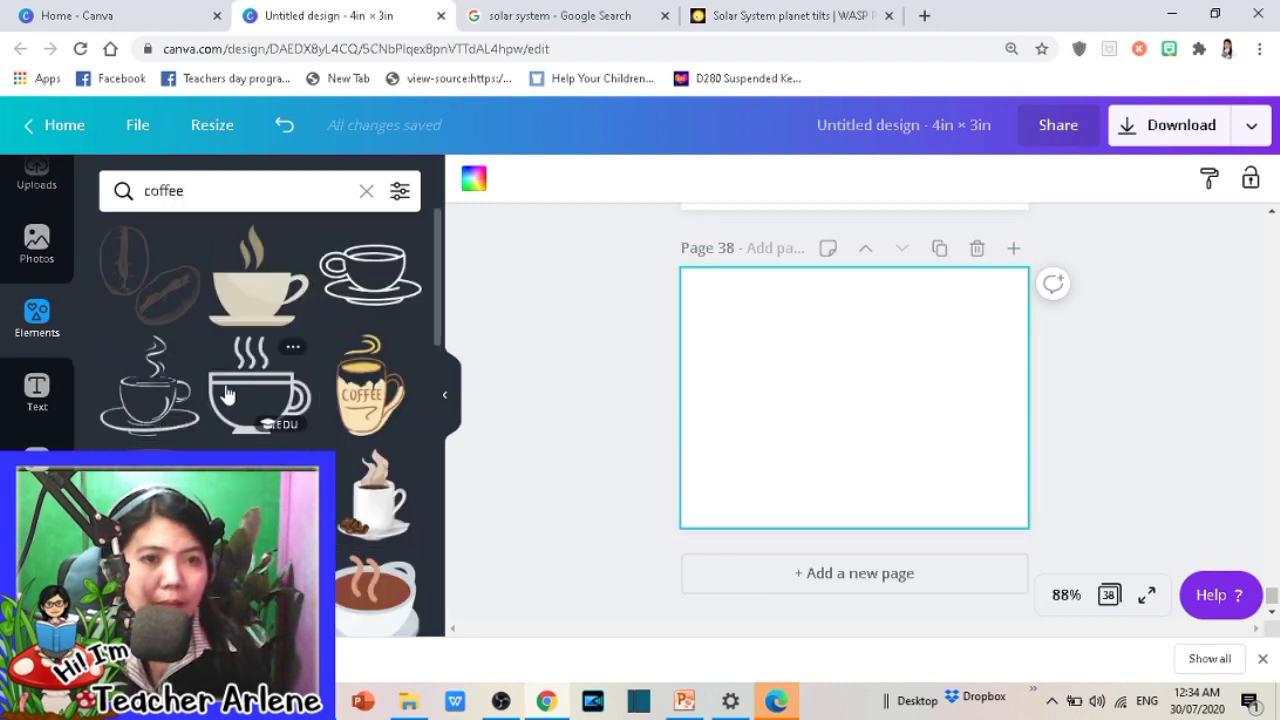
{"action": "scroll", "coordinate": [150, 400], "scroll_direction": "down", "scroll_amount": 1}
{"action": "left_click", "coordinate": [376, 500]}
{"action": "left_click_drag", "start_coordinate": [860, 413], "coordinate": [780, 362]}
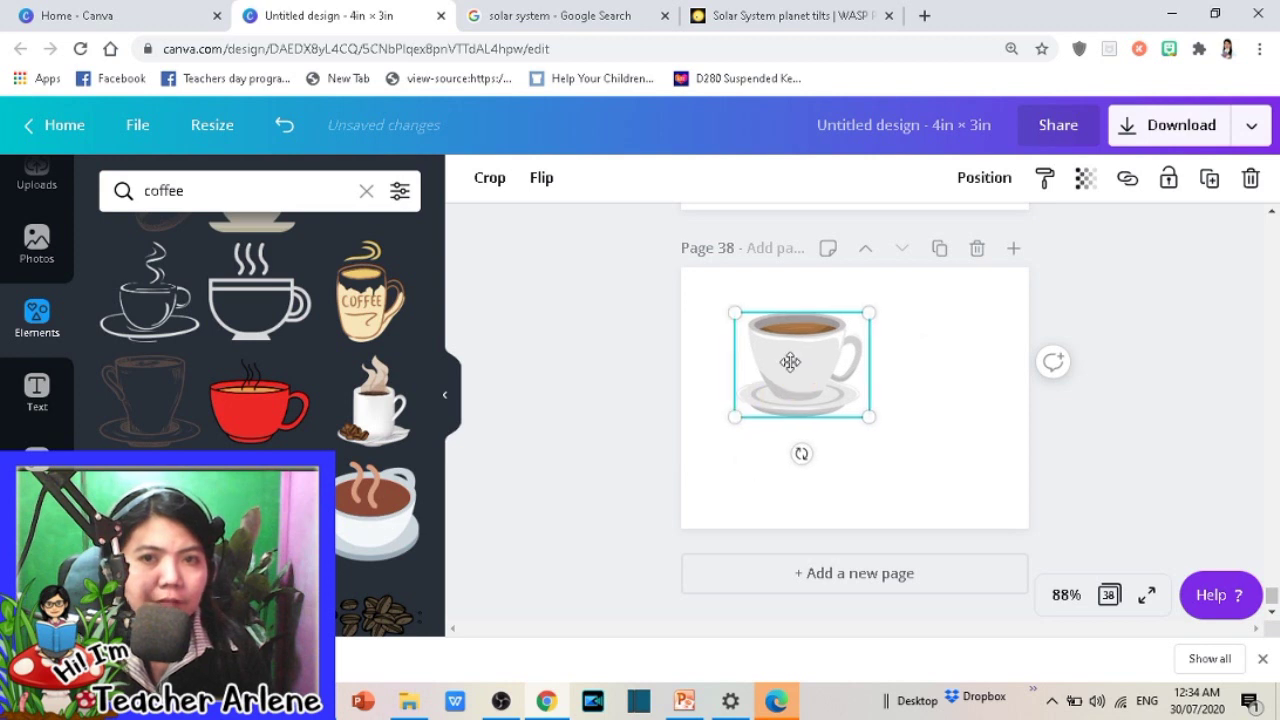
{"action": "key", "text": "Delete"}
{"action": "left_click", "coordinate": [376, 500]}
{"action": "left_click_drag", "start_coordinate": [831, 409], "coordinate": [768, 303]}
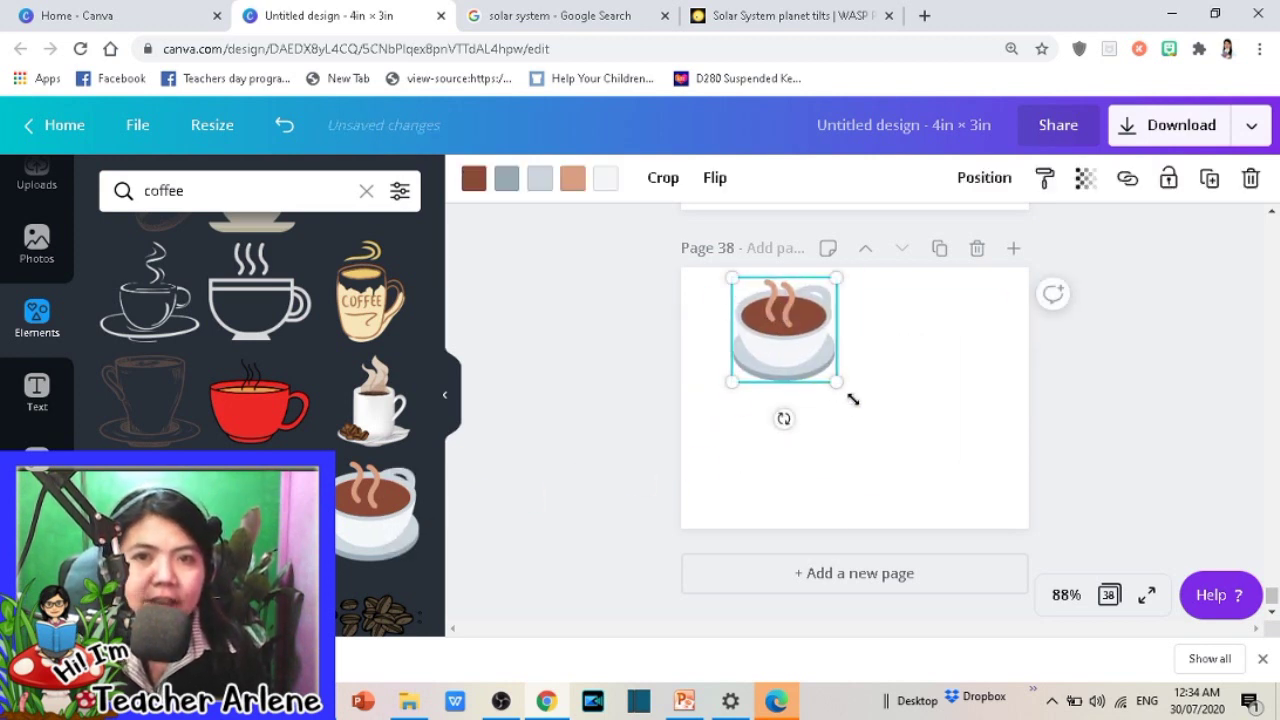
{"action": "left_click_drag", "start_coordinate": [852, 399], "coordinate": [950, 478]}
Step: Replace the brown cup with an enlarged, centred black coffee cup, then add blank page 39
{"action": "scroll", "coordinate": [345, 497], "scroll_direction": "down", "scroll_amount": 3}
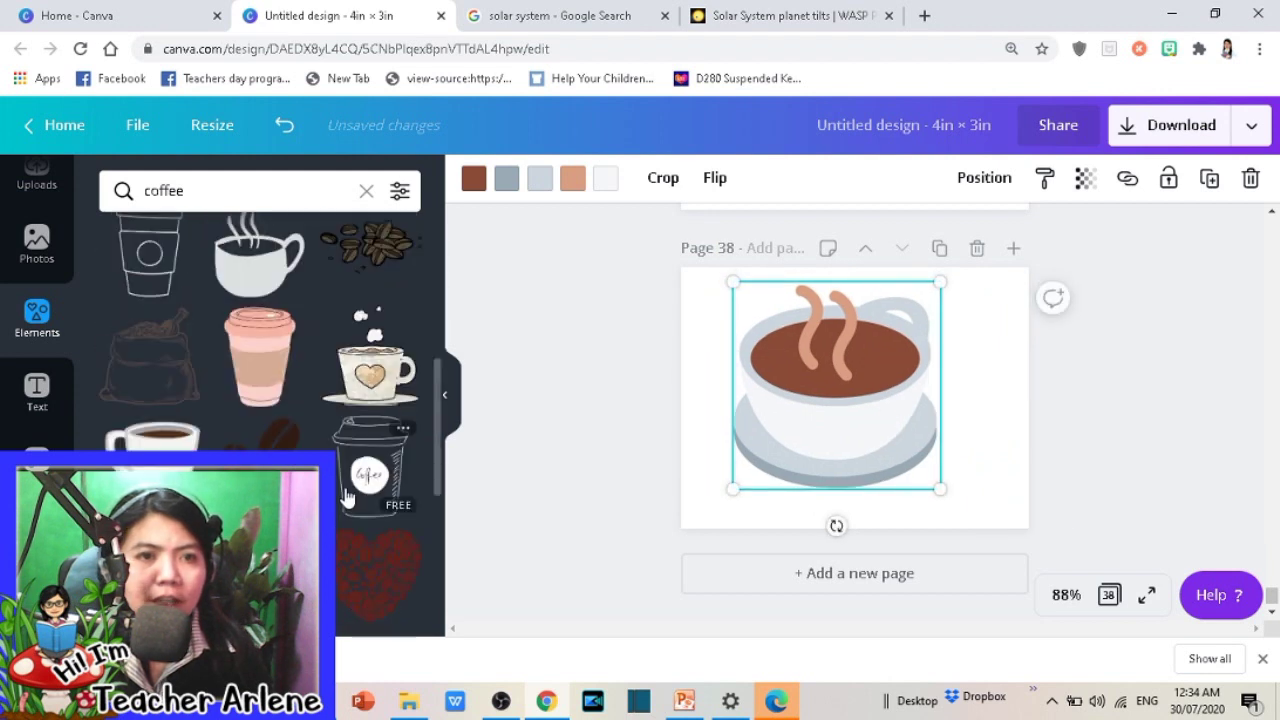
{"action": "scroll", "coordinate": [345, 497], "scroll_direction": "down", "scroll_amount": 2}
{"action": "scroll", "coordinate": [345, 497], "scroll_direction": "down", "scroll_amount": 2}
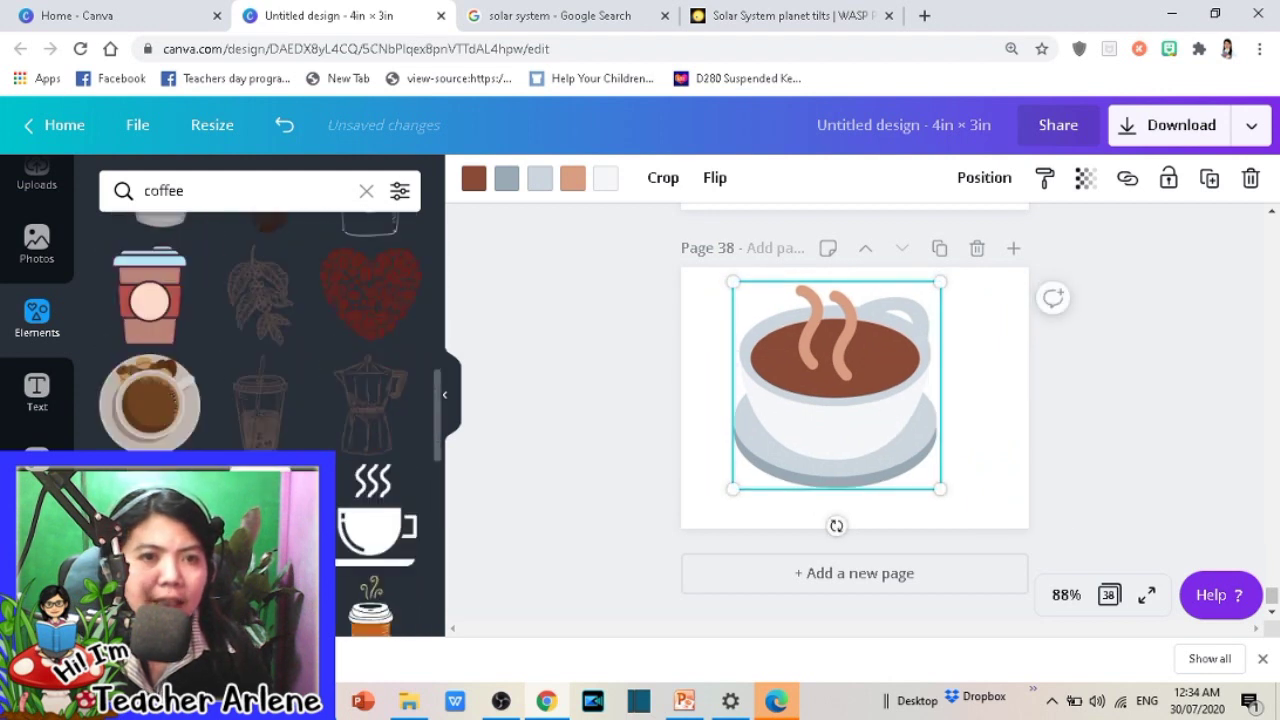
{"action": "scroll", "coordinate": [260, 330], "scroll_direction": "down", "scroll_amount": 3}
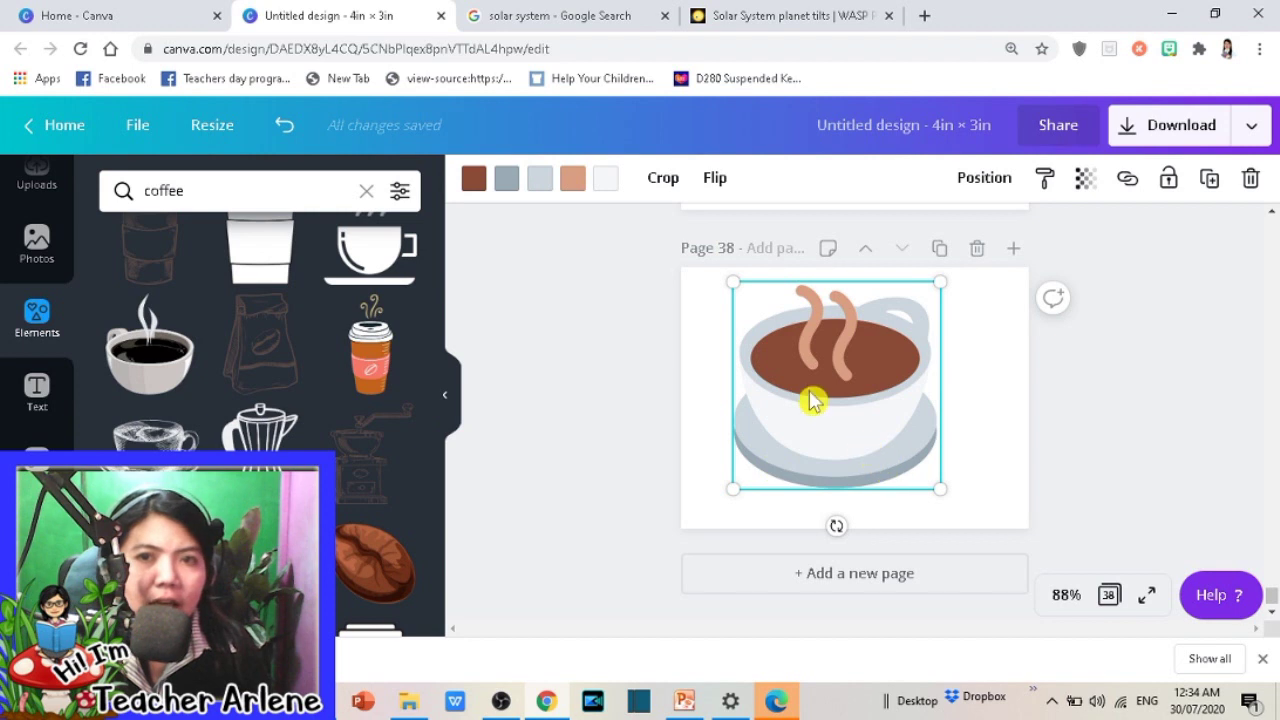
{"action": "key", "text": "Delete"}
{"action": "mouse_move", "coordinate": [170, 330]}
{"action": "left_mouse_down"}
{"action": "mouse_move", "coordinate": [808, 380]}
{"action": "mouse_move", "coordinate": [740, 317]}
{"action": "left_mouse_up"}
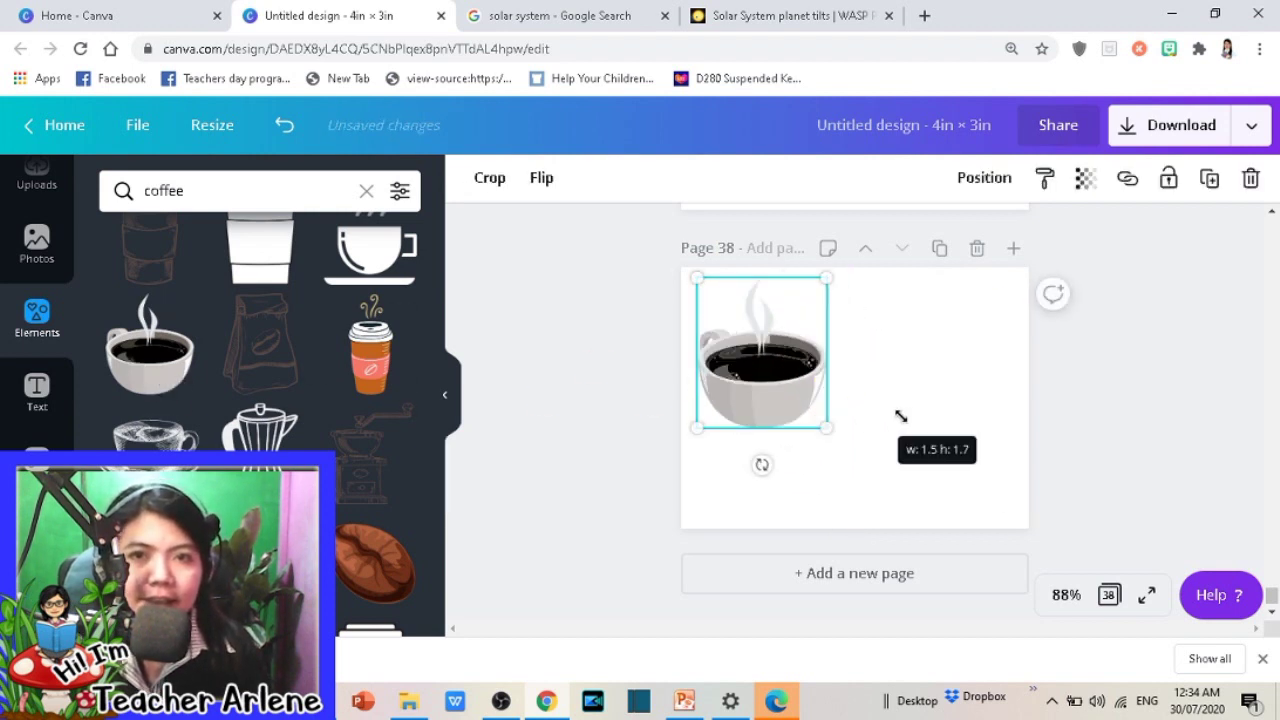
{"action": "left_click_drag", "start_coordinate": [808, 387], "coordinate": [886, 494]}
{"action": "left_click_drag", "start_coordinate": [870, 430], "coordinate": [936, 428]}
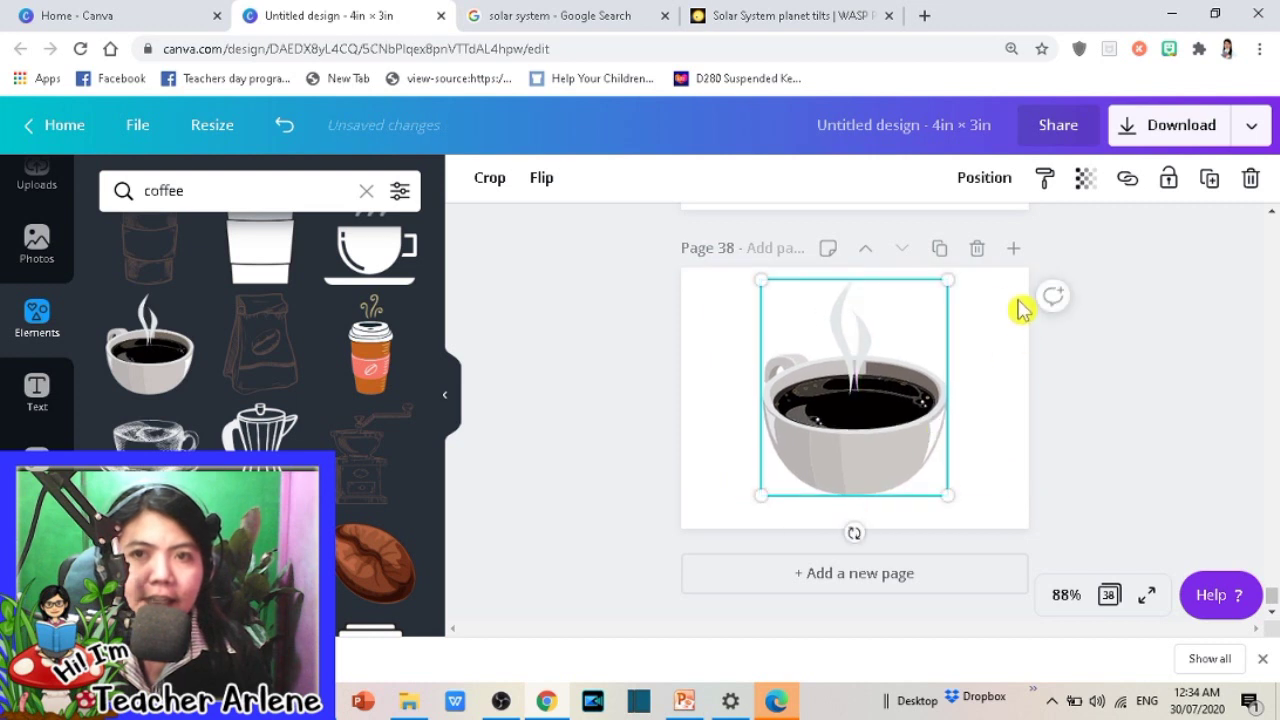
{"action": "left_click", "coordinate": [1013, 248]}
{"action": "left_click", "coordinate": [194, 200]}
Step: Search elements for 'candy' and place the pink striped candy, enlarged, on page 39
{"action": "type", "text": "candy"}
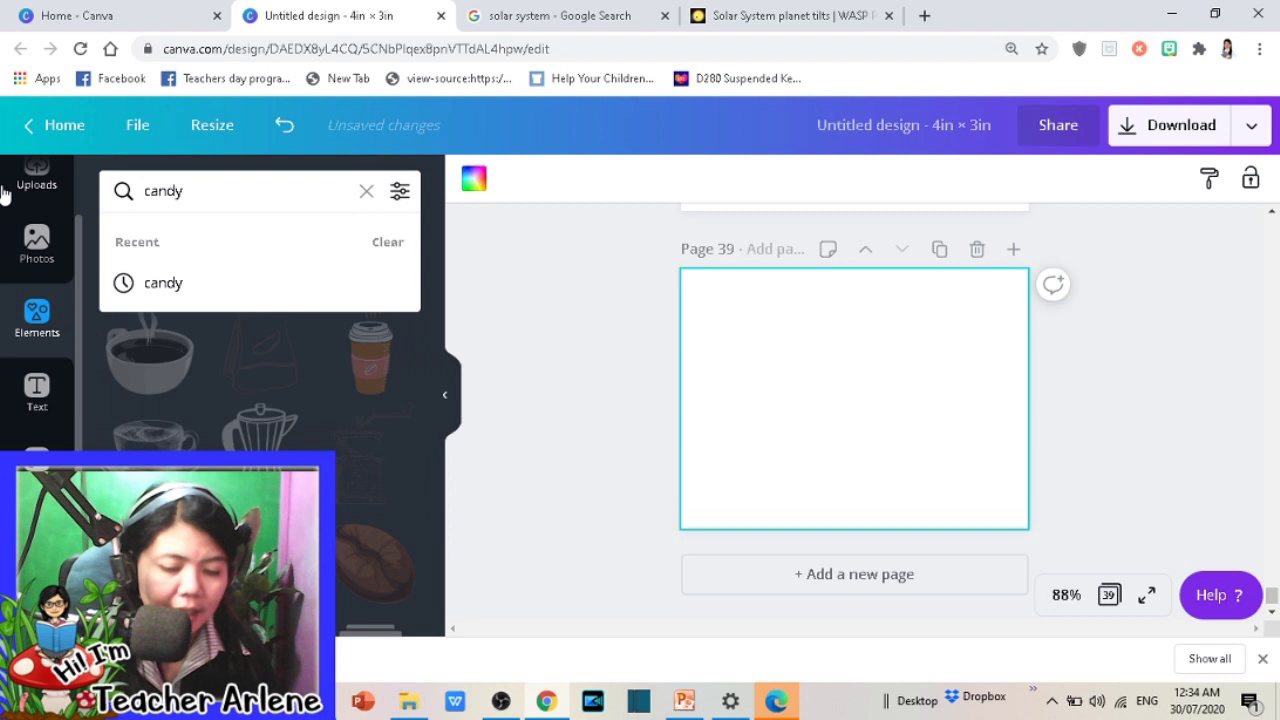
{"action": "key", "text": "Return"}
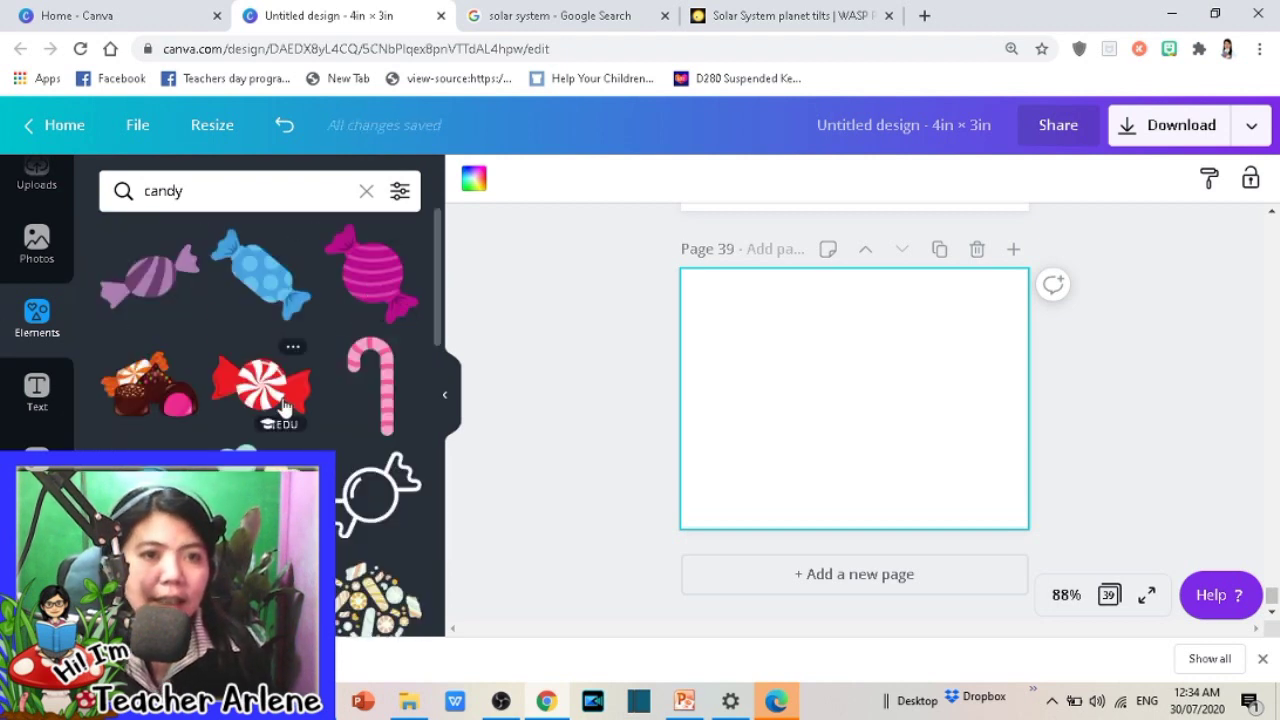
{"action": "left_click", "coordinate": [362, 305]}
{"action": "left_click_drag", "start_coordinate": [880, 390], "coordinate": [820, 322]}
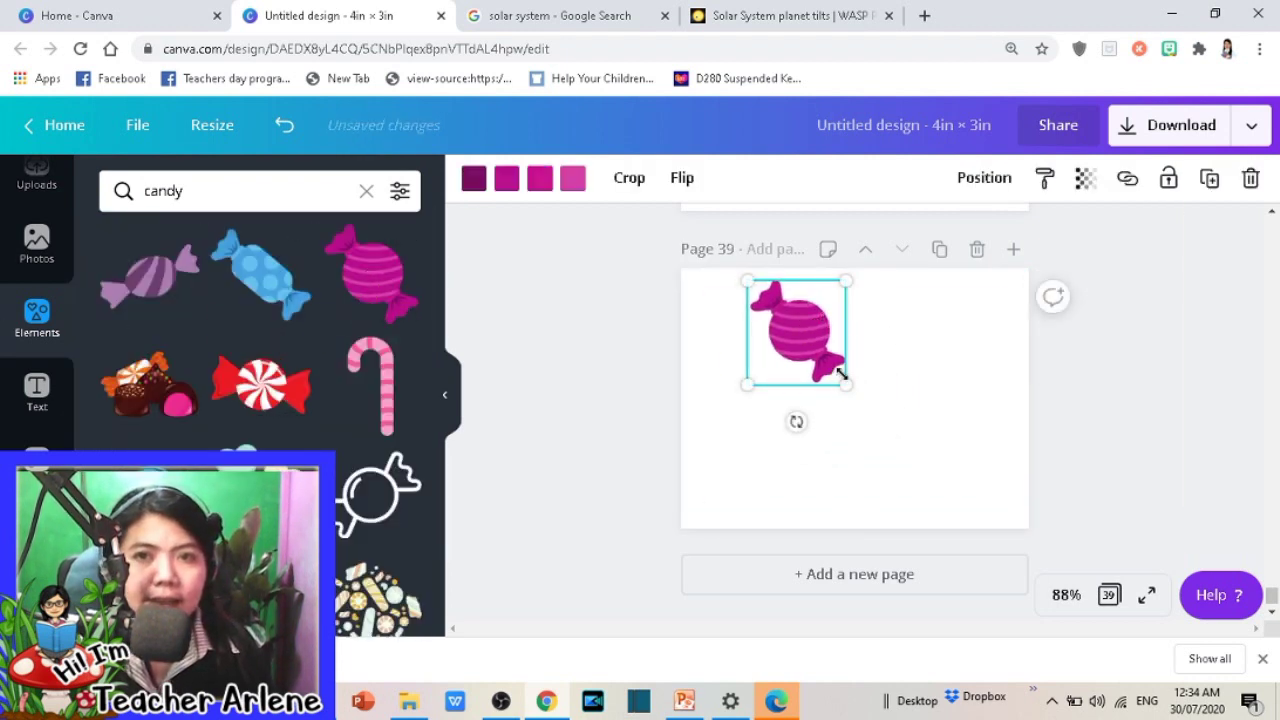
{"action": "left_click_drag", "start_coordinate": [845, 385], "coordinate": [950, 494]}
{"action": "scroll", "coordinate": [880, 414], "scroll_direction": "up", "scroll_amount": 3}
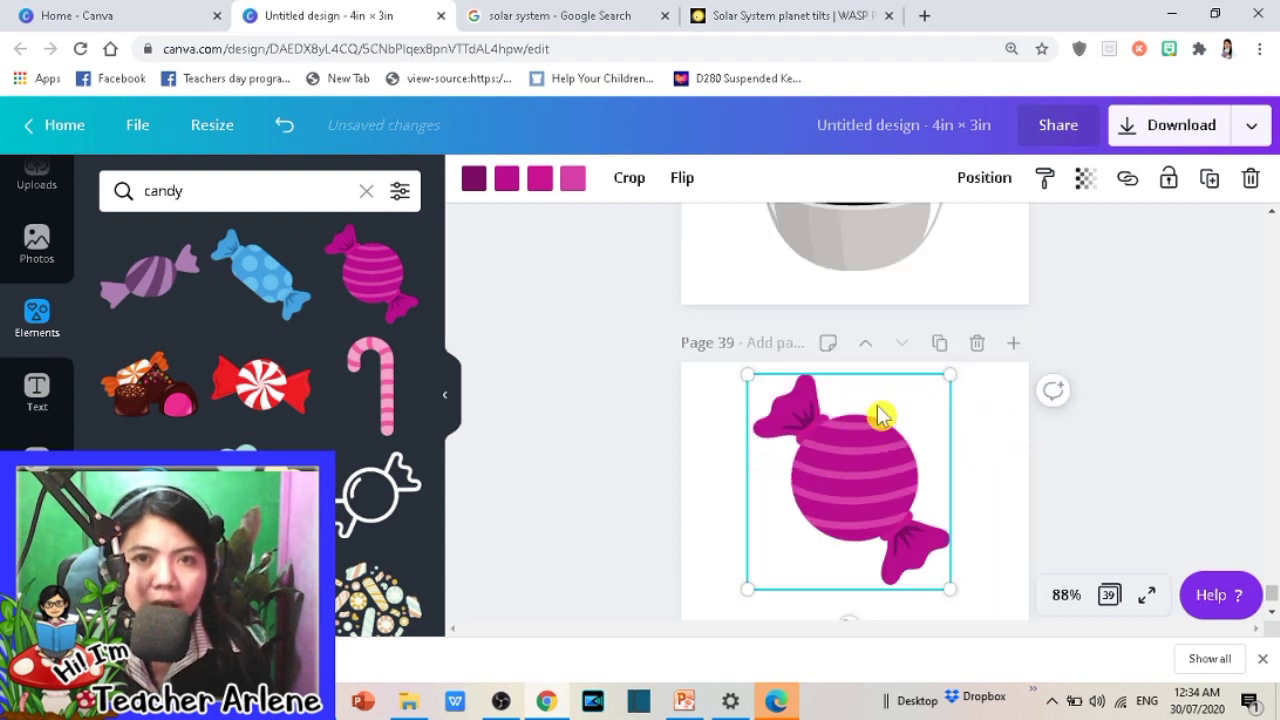
{"action": "scroll", "coordinate": [908, 409], "scroll_direction": "up", "scroll_amount": 1}
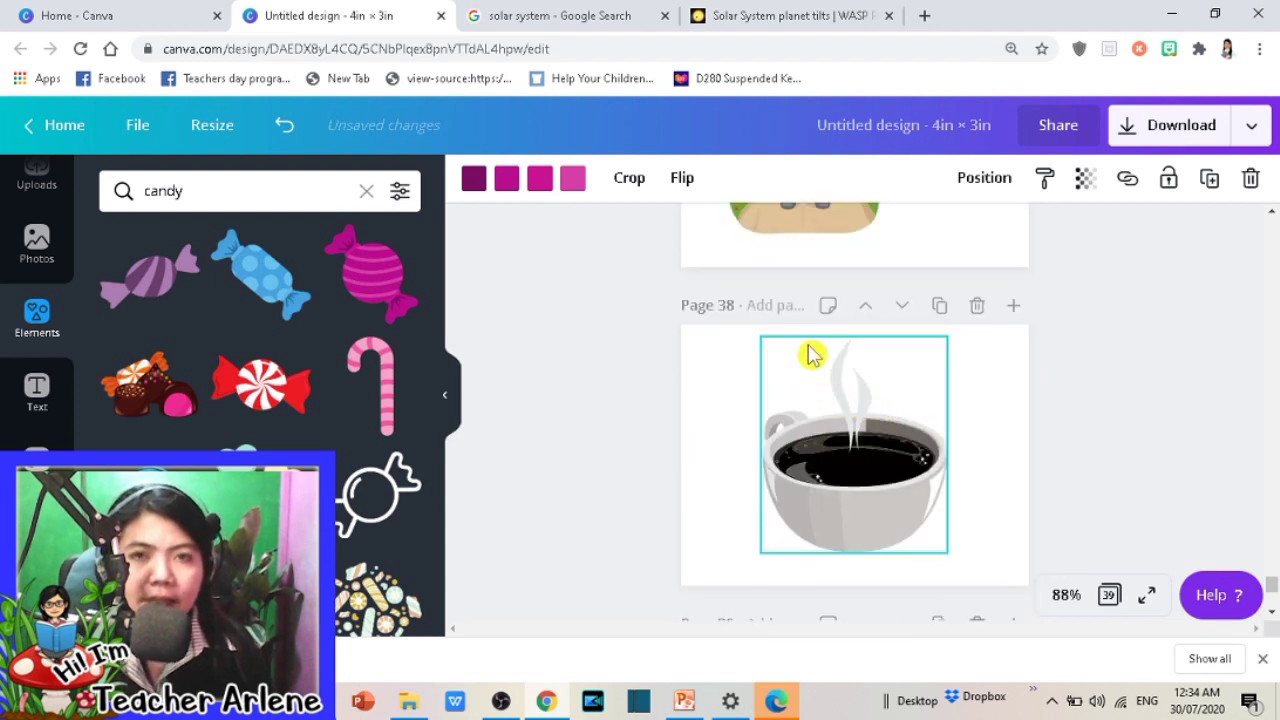
Step: Set the download to PNG at size 0.5 with a transparent background
{"action": "left_click", "coordinate": [1243, 140]}
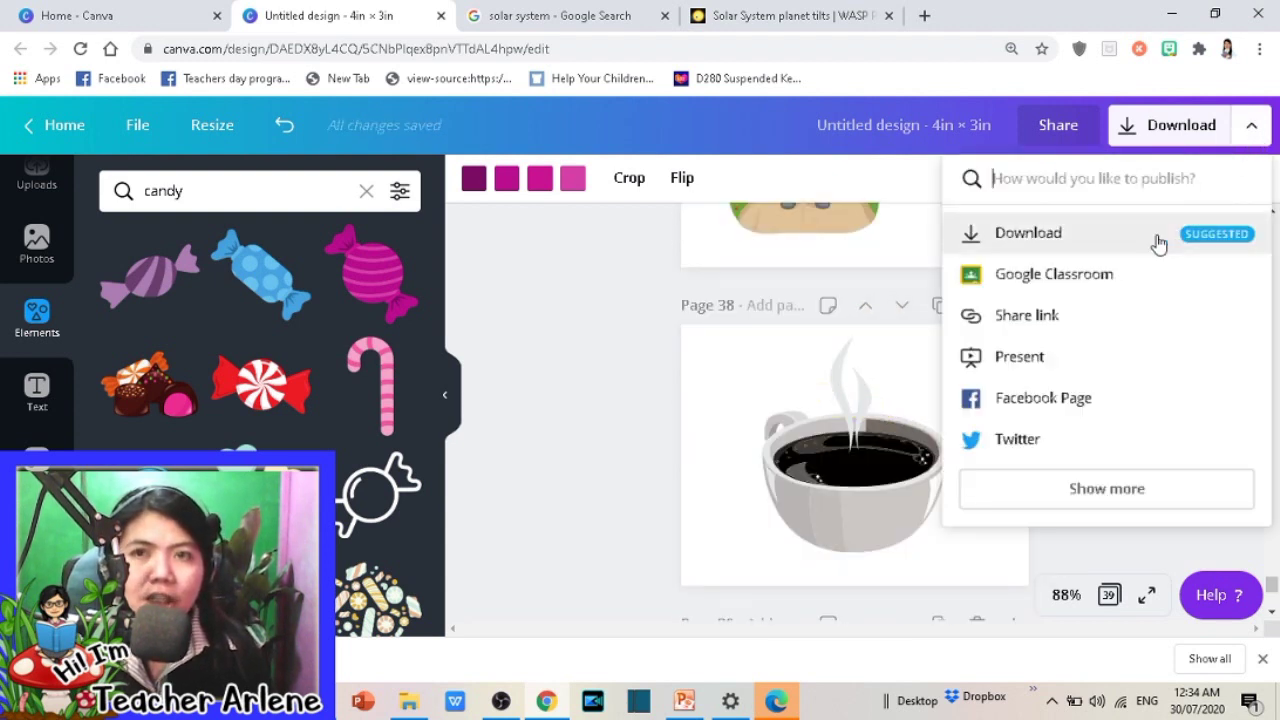
{"action": "left_click", "coordinate": [1034, 234]}
{"action": "left_click", "coordinate": [1012, 290]}
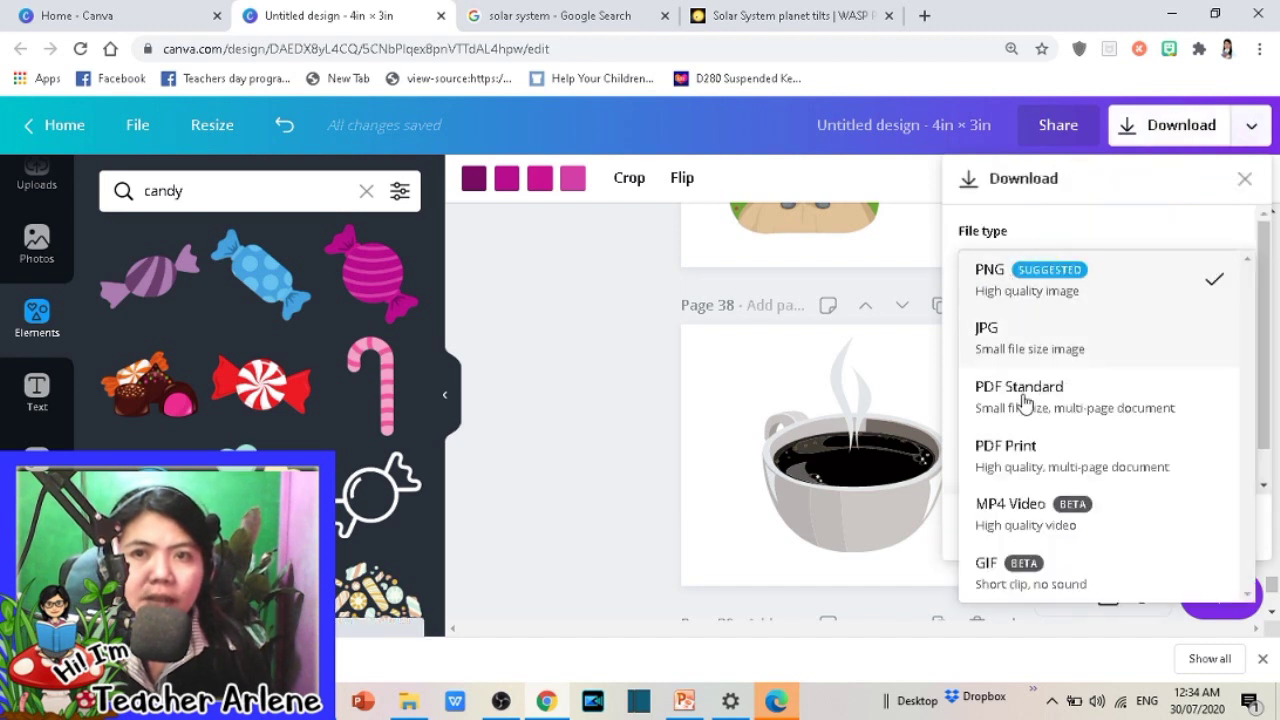
{"action": "left_click", "coordinate": [1140, 305]}
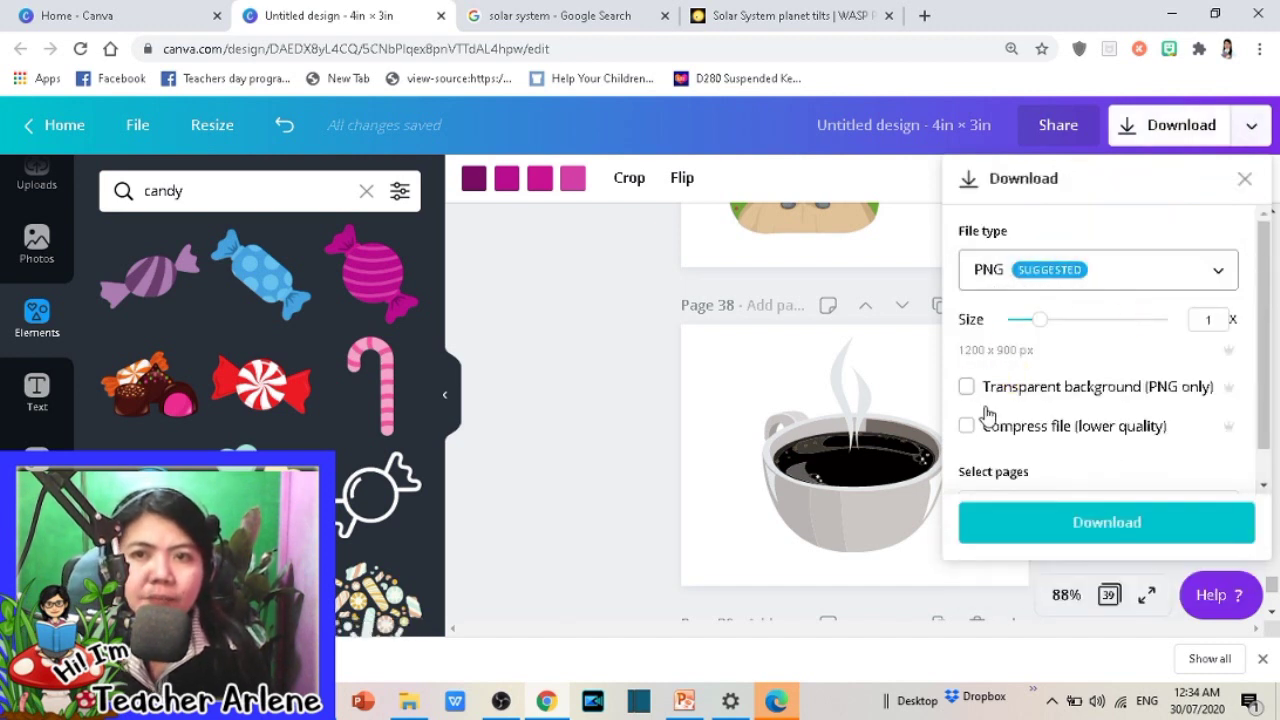
{"action": "left_click_drag", "start_coordinate": [1043, 332], "coordinate": [952, 327]}
{"action": "left_click", "coordinate": [984, 396]}
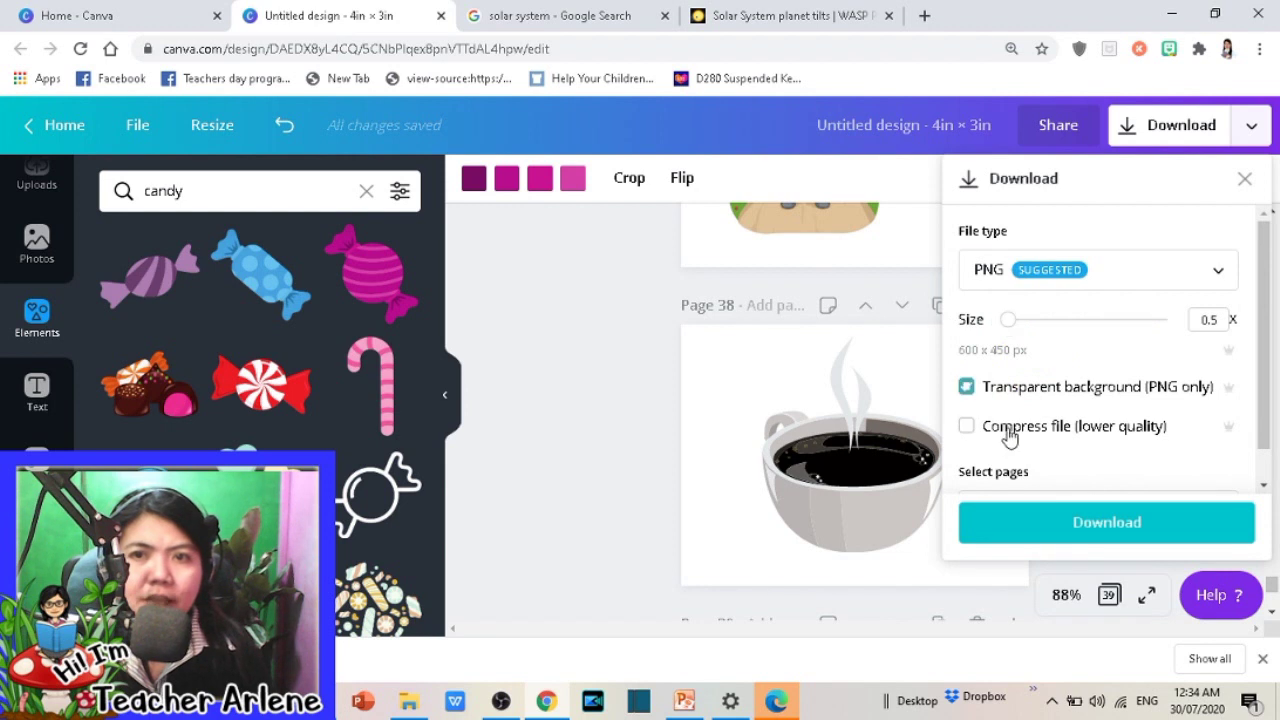
{"action": "scroll", "coordinate": [1250, 470], "scroll_direction": "down", "scroll_amount": 1}
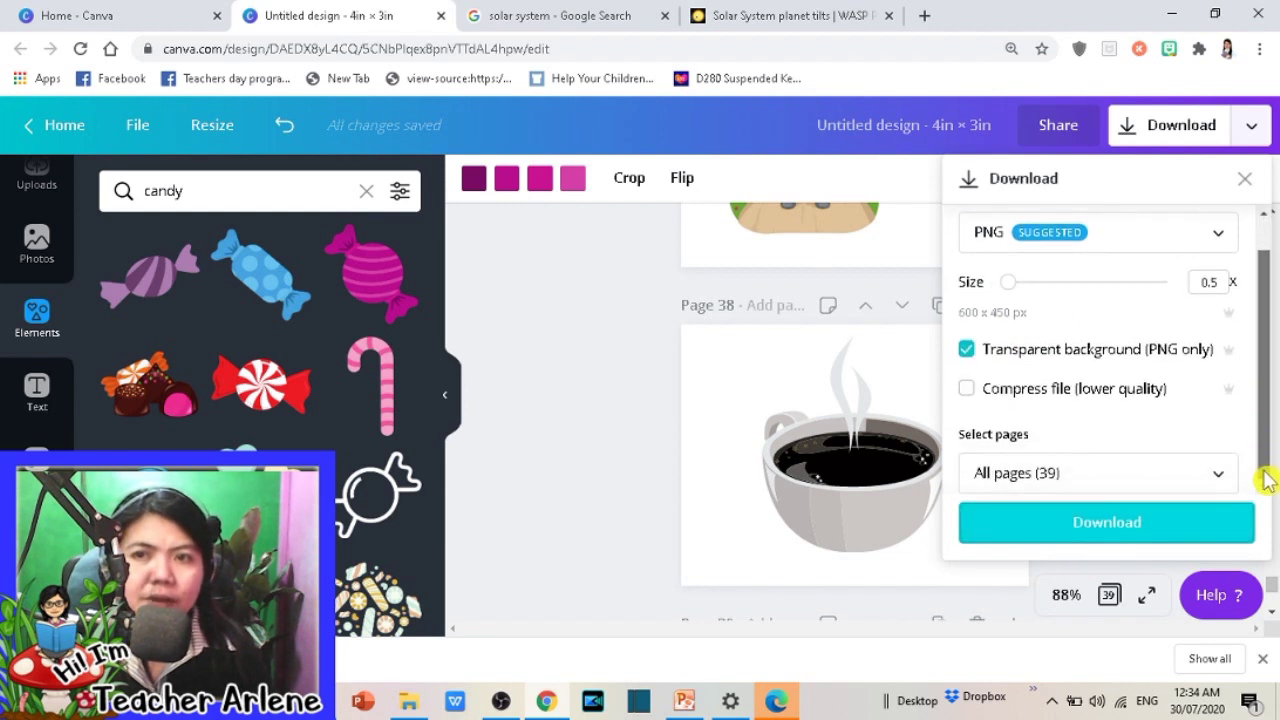
Step: Select pages 38 and 39 and download them
{"action": "left_click", "coordinate": [1062, 480]}
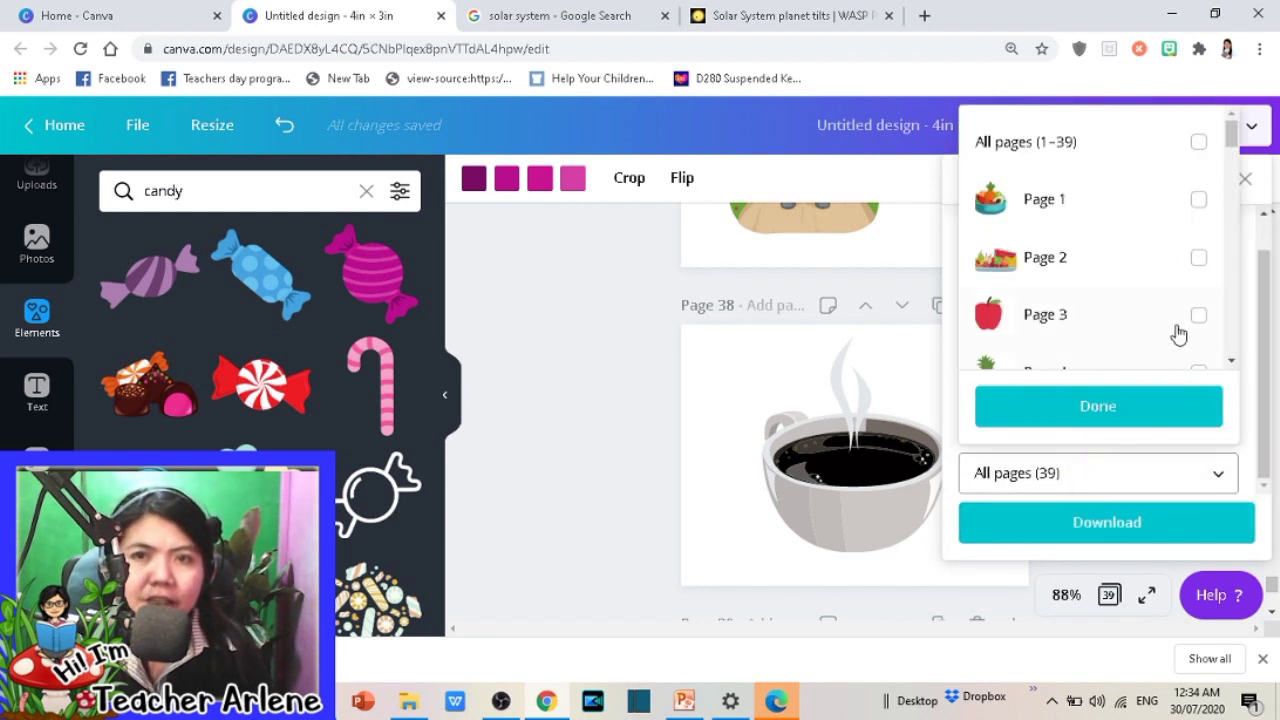
{"action": "scroll", "coordinate": [1166, 360], "scroll_direction": "down", "scroll_amount": 5}
{"action": "scroll", "coordinate": [1166, 365], "scroll_direction": "down", "scroll_amount": 8}
{"action": "scroll", "coordinate": [1166, 354], "scroll_direction": "down", "scroll_amount": 4}
{"action": "scroll", "coordinate": [1180, 300], "scroll_direction": "down", "scroll_amount": 3}
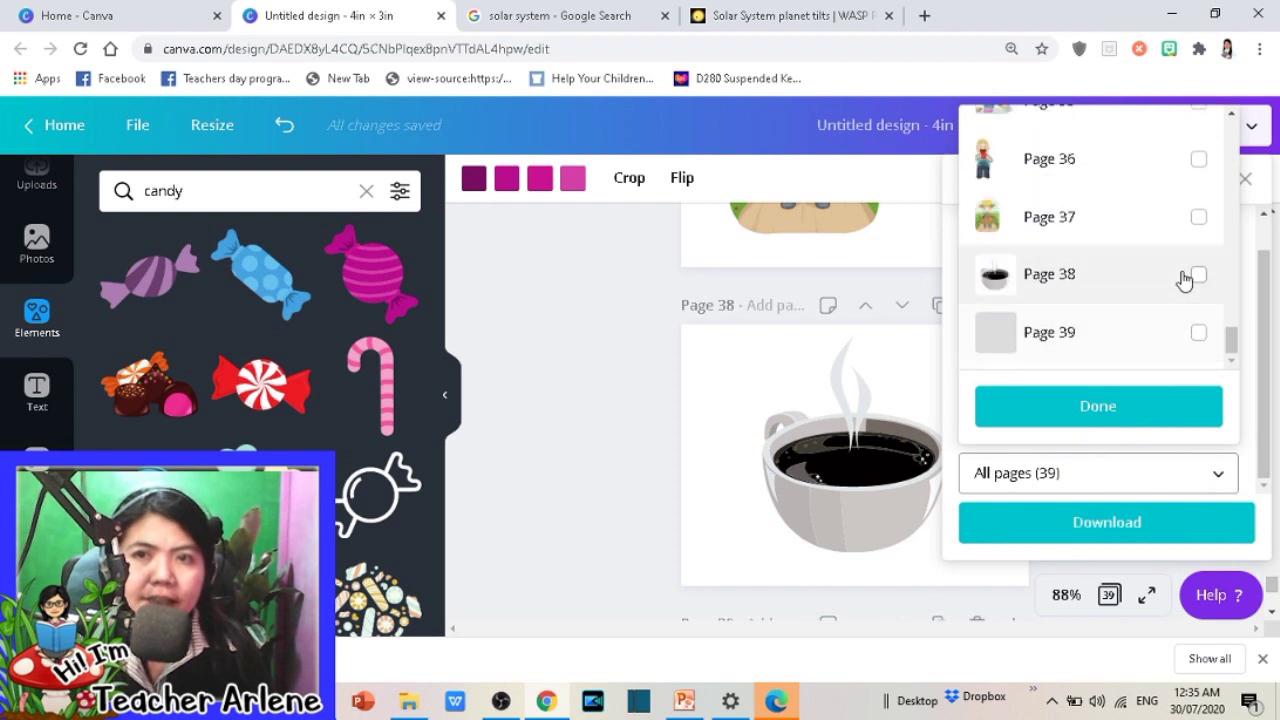
{"action": "left_click", "coordinate": [1199, 276]}
{"action": "left_click", "coordinate": [1198, 332]}
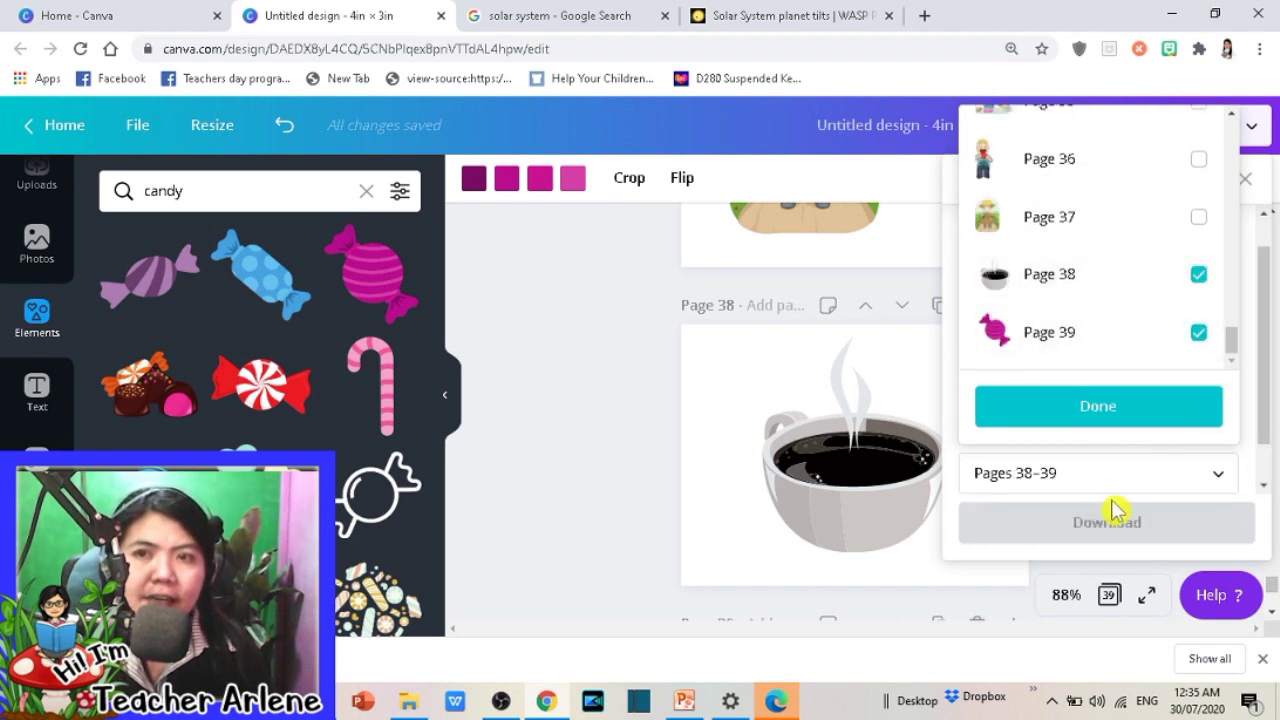
{"action": "left_click", "coordinate": [1104, 414]}
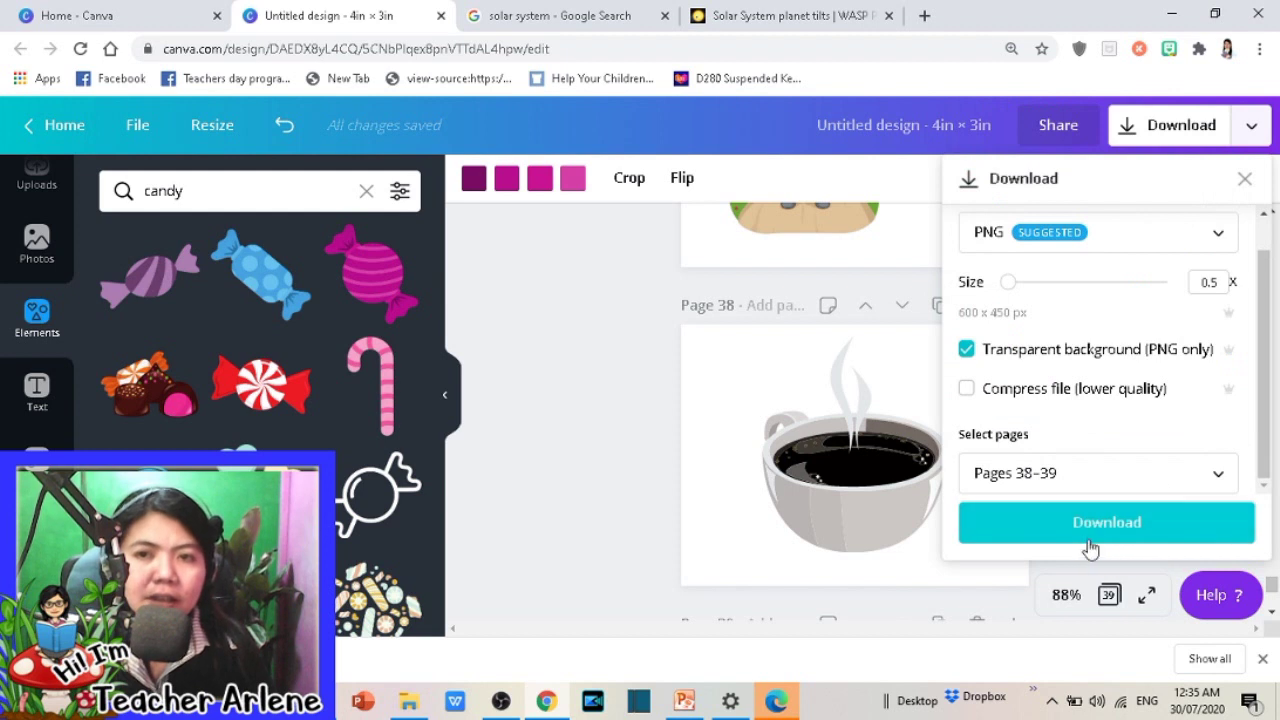
{"action": "left_click", "coordinate": [1093, 540]}
Step: Open the Downloads folder in File Explorer and select the Untitled design (4) file
{"action": "mouse_move", "coordinate": [409, 701]}
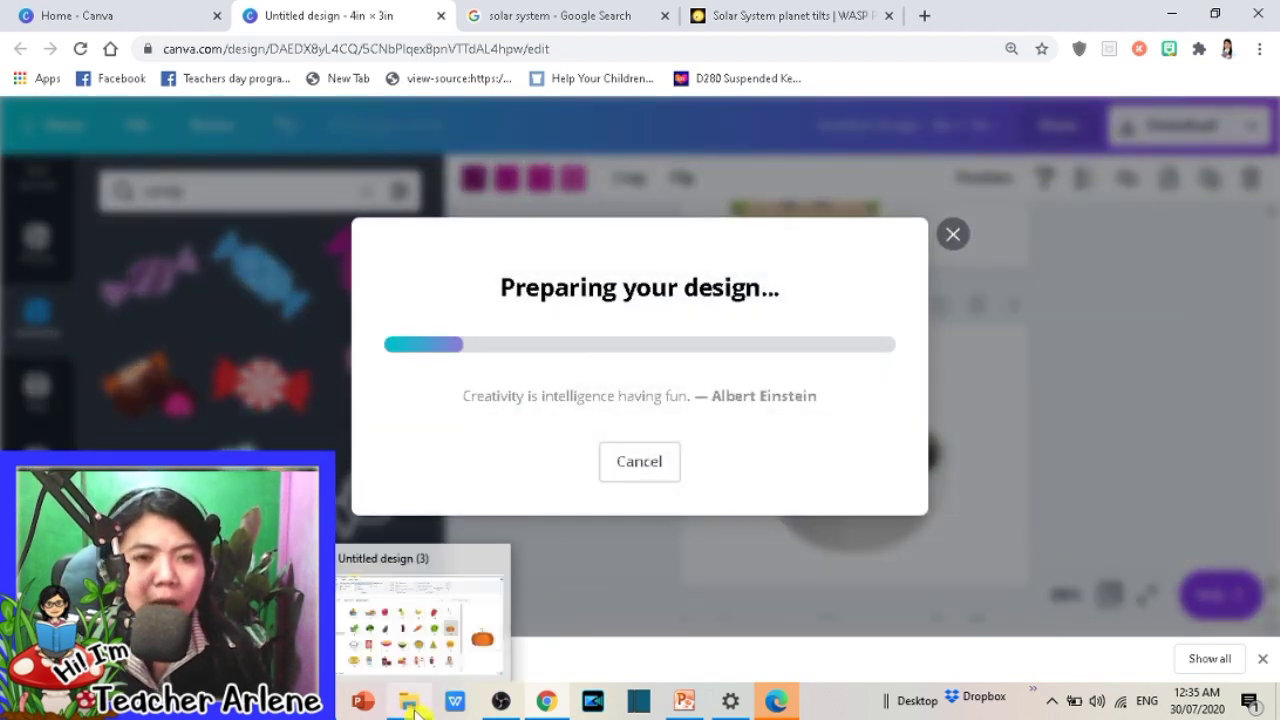
{"action": "left_click", "coordinate": [432, 585]}
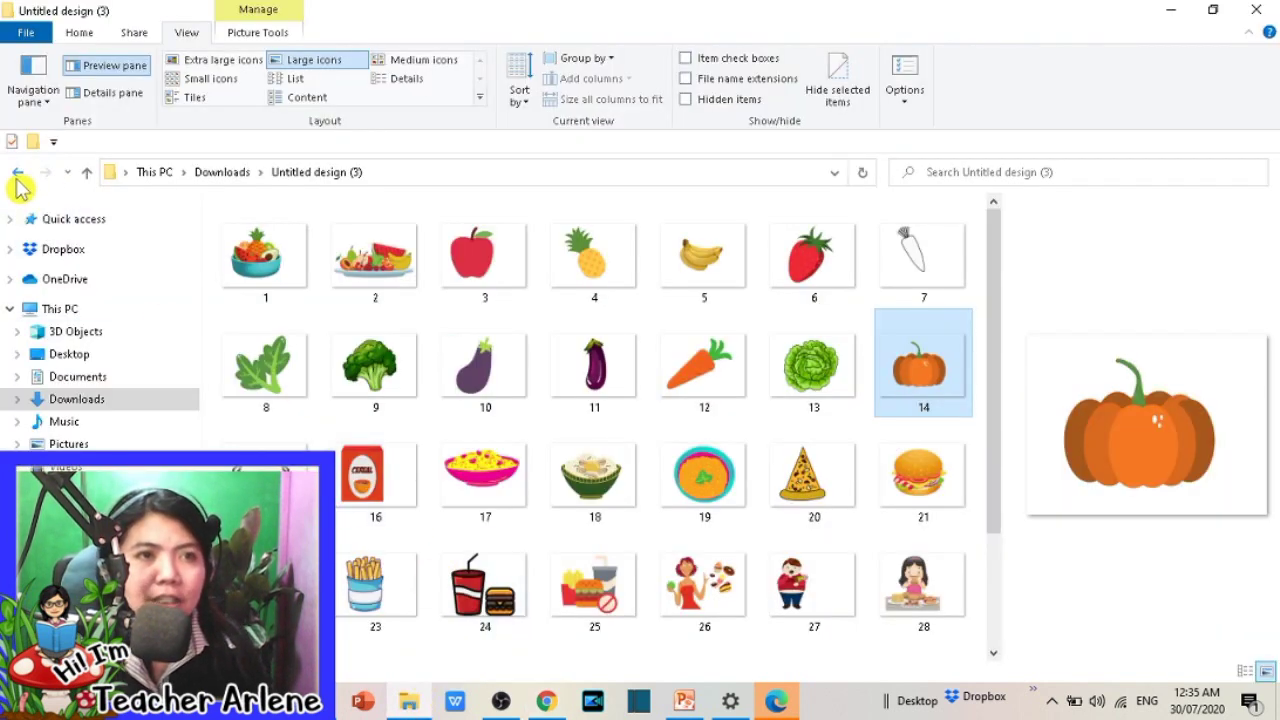
{"action": "left_click", "coordinate": [18, 173]}
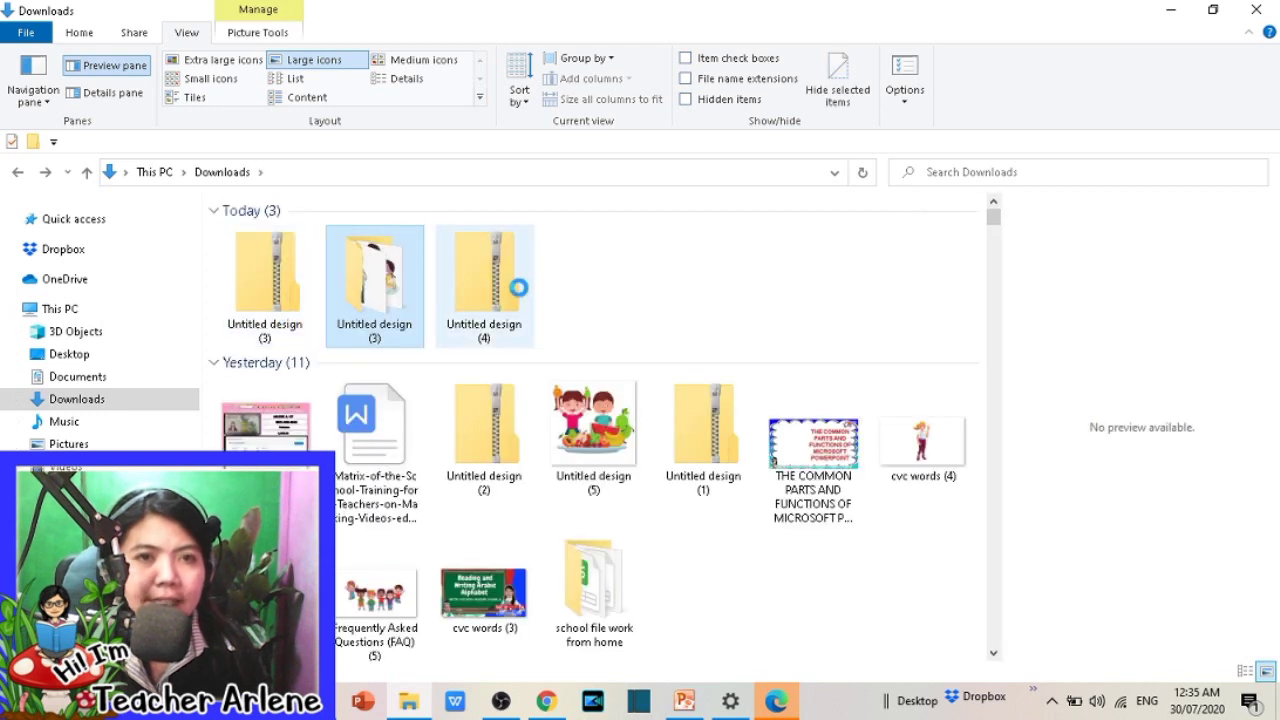
{"action": "left_click", "coordinate": [483, 266]}
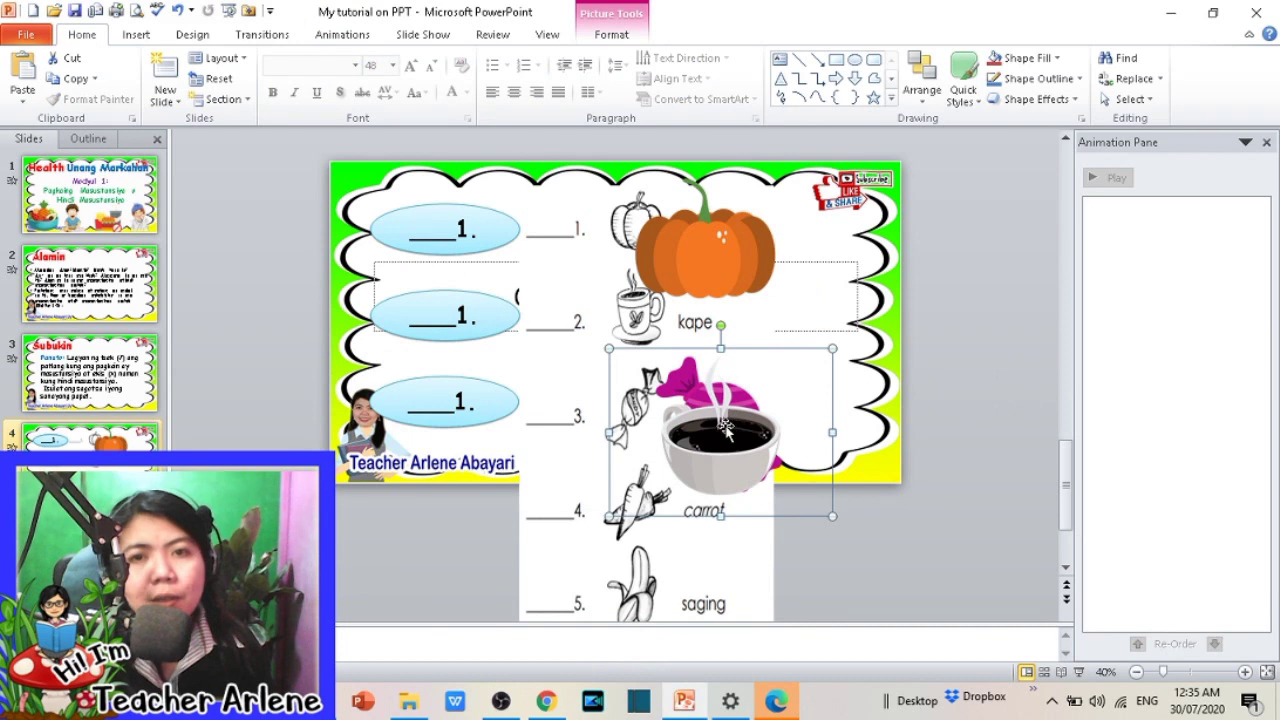
Step: Shrink and arrange the pumpkin, candy and coffee pictures beside the three ovals
{"action": "left_click_drag", "start_coordinate": [575, 370], "coordinate": [415, 313]}
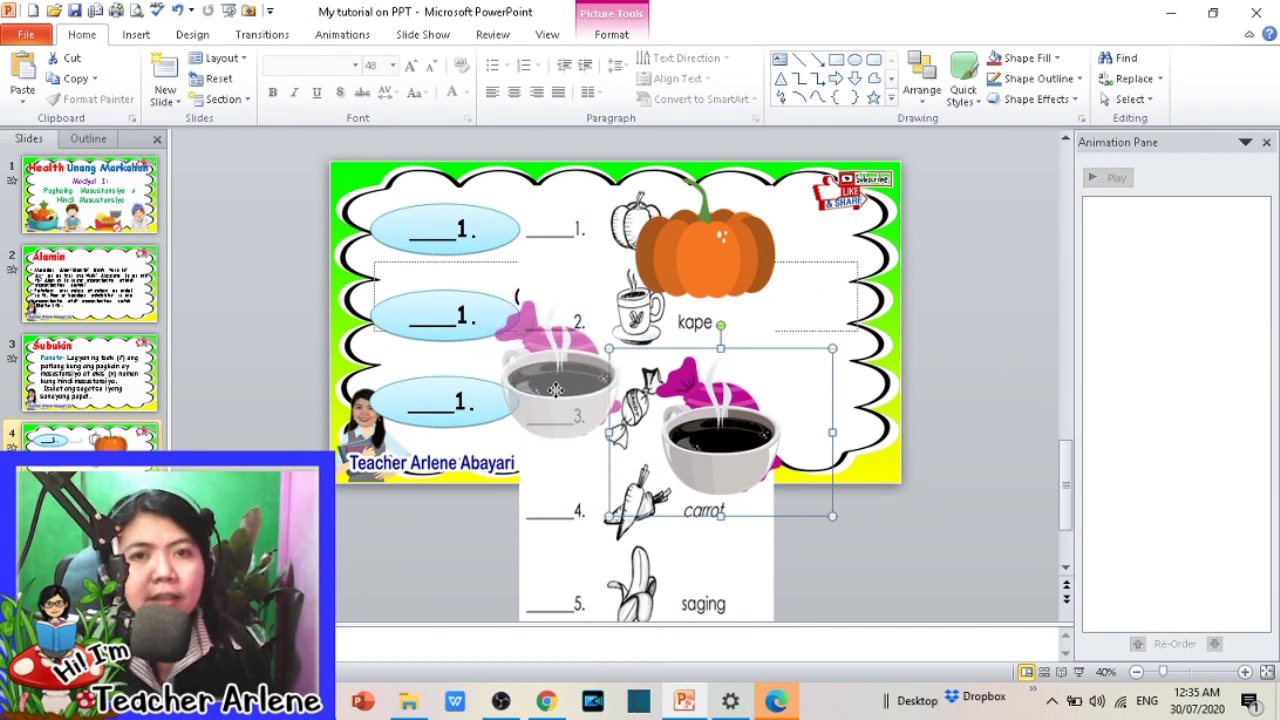
{"action": "left_click", "coordinate": [732, 248]}
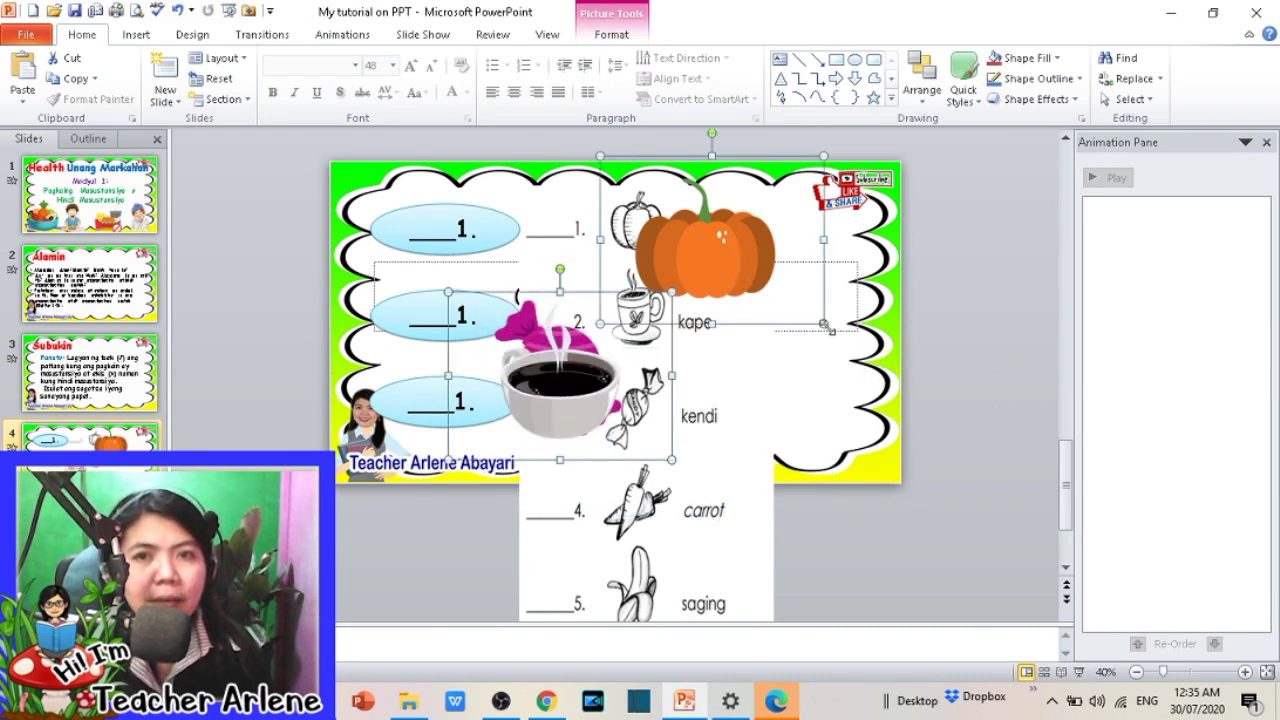
{"action": "mouse_move", "coordinate": [819, 321]}
{"action": "left_mouse_down"}
{"action": "mouse_move", "coordinate": [715, 255]}
{"action": "mouse_move", "coordinate": [587, 234]}
{"action": "left_mouse_up"}
{"action": "left_click", "coordinate": [805, 260]}
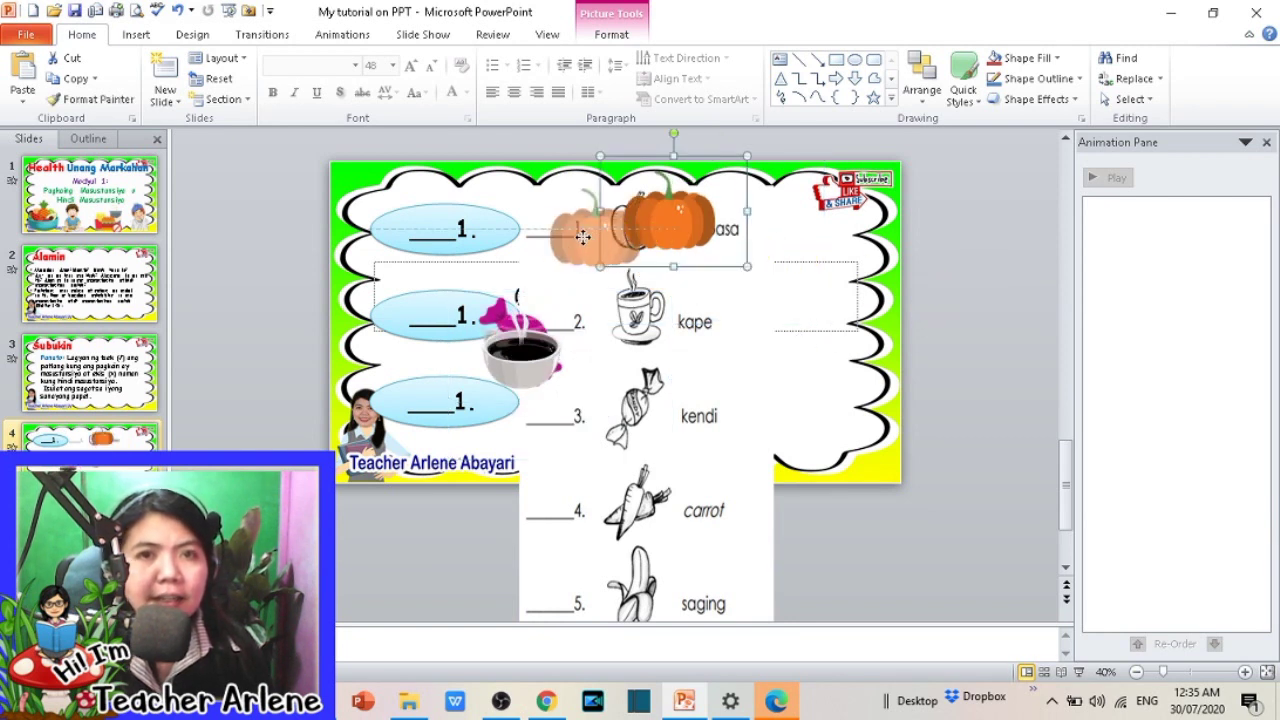
{"action": "left_click_drag", "start_coordinate": [472, 331], "coordinate": [550, 388]}
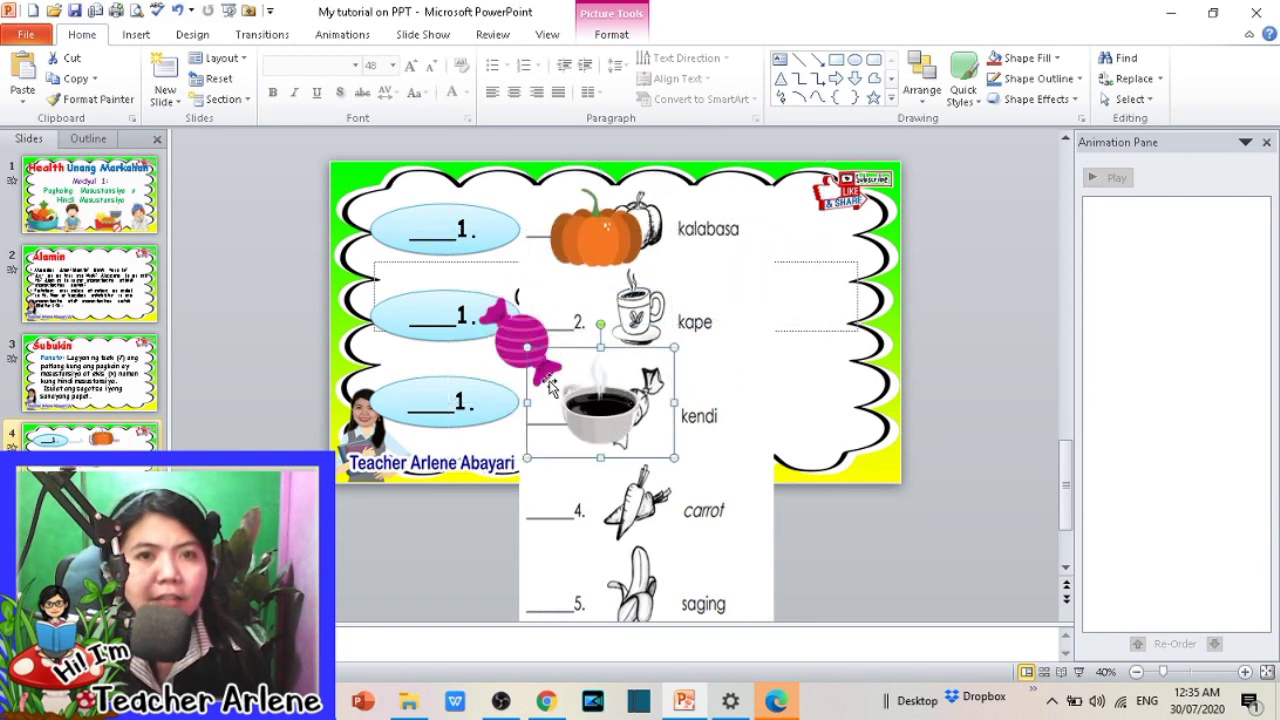
{"action": "left_click_drag", "start_coordinate": [517, 335], "coordinate": [595, 323]}
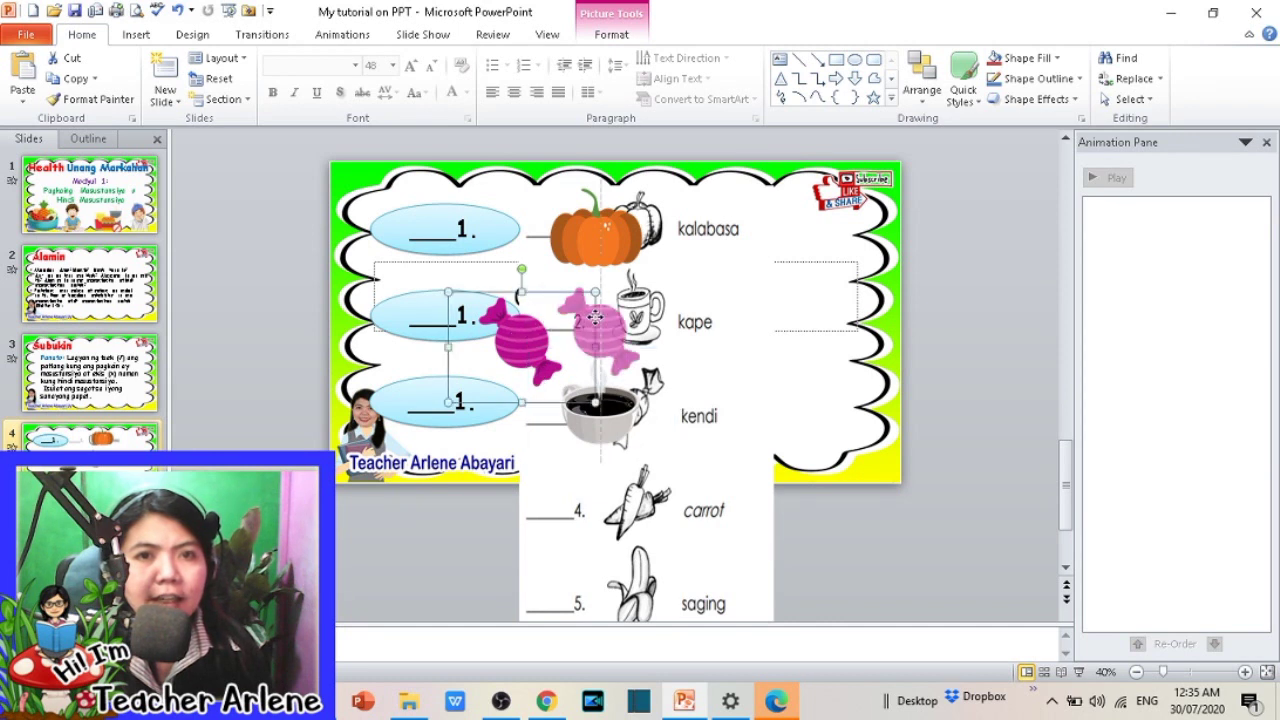
{"action": "left_click", "coordinate": [600, 428]}
Step: Renumber the second and third ovals as 2 and 3, and delete the worksheet picture
{"action": "left_click", "coordinate": [465, 318]}
{"action": "key", "text": "BackSpace"}
{"action": "type", "text": "2"}
{"action": "left_click", "coordinate": [464, 401]}
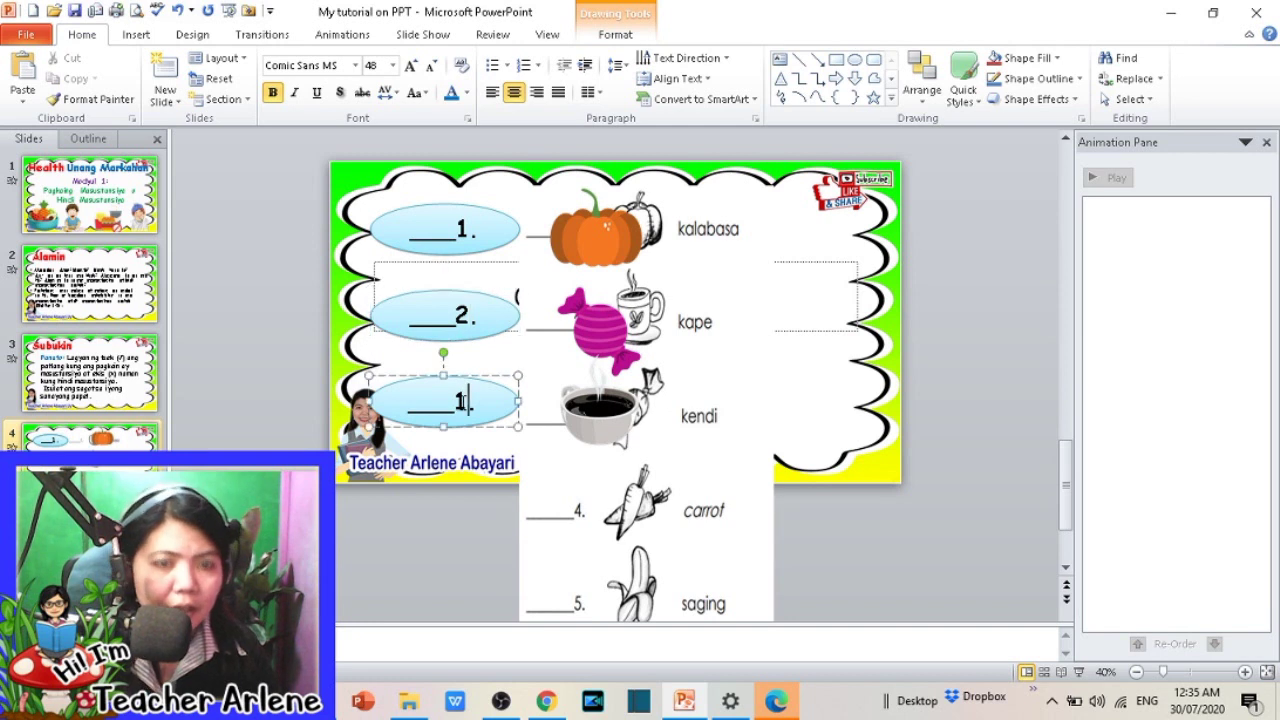
{"action": "key", "text": "BackSpace"}
{"action": "type", "text": "3"}
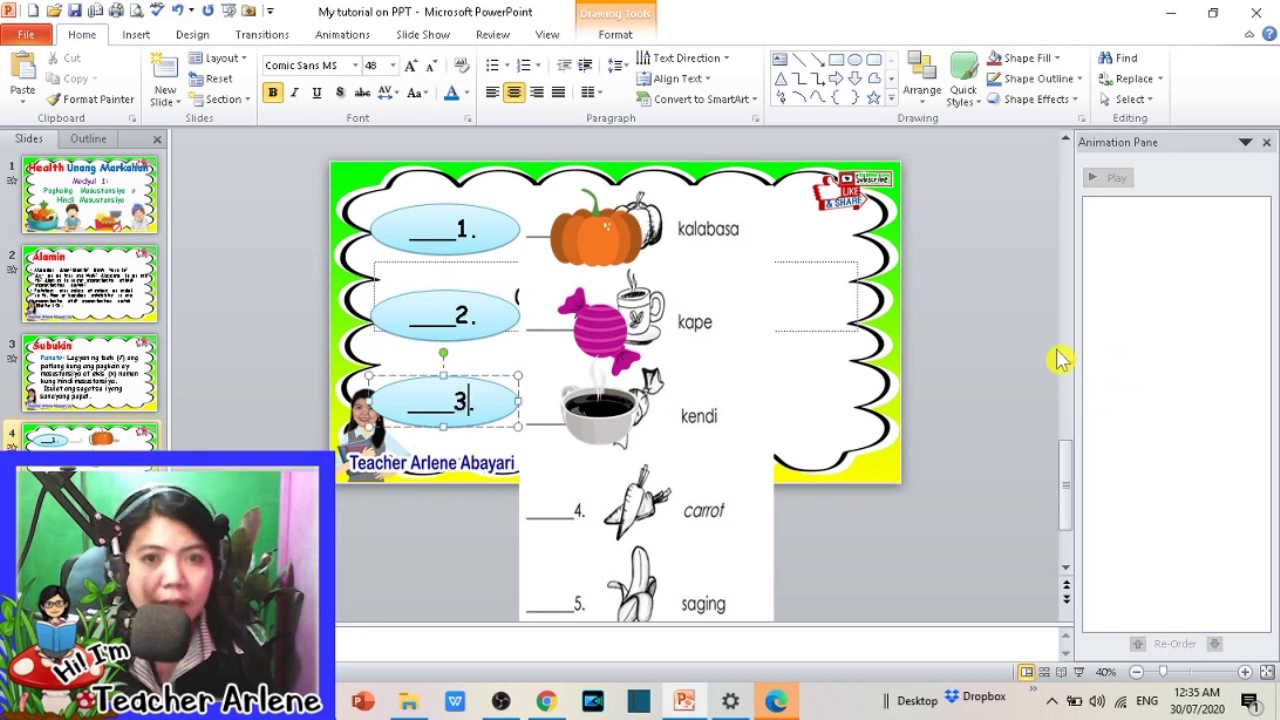
{"action": "left_click_drag", "start_coordinate": [735, 398], "coordinate": [888, 410]}
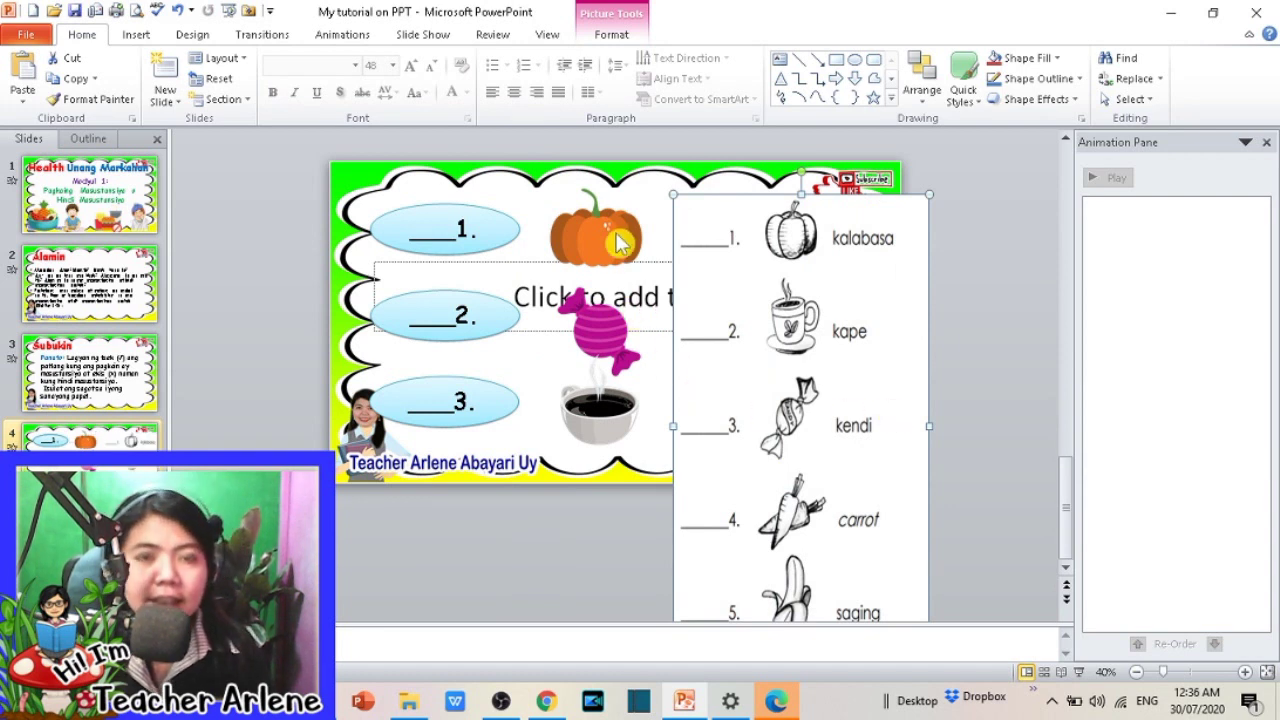
{"action": "key", "text": "Delete"}
Step: Select the instructions text box on the Subukin slide
{"action": "left_click", "coordinate": [716, 346]}
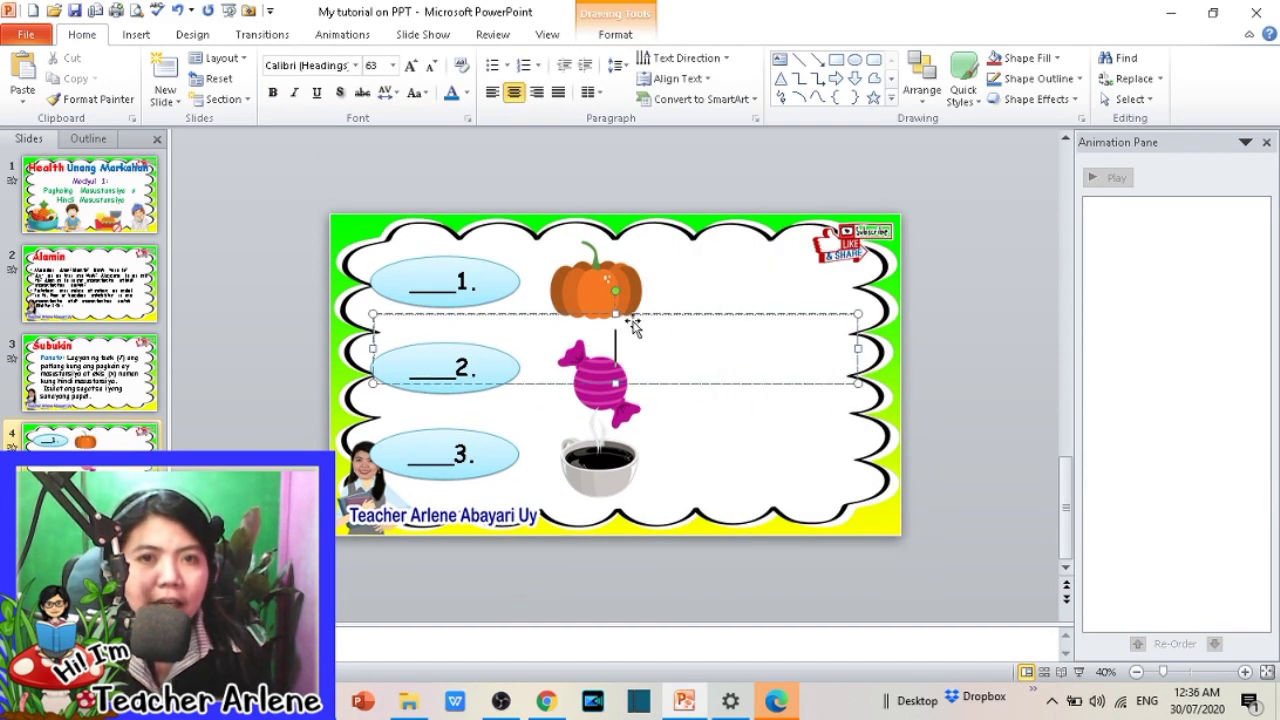
{"action": "left_click", "coordinate": [90, 372]}
{"action": "left_click", "coordinate": [676, 345]}
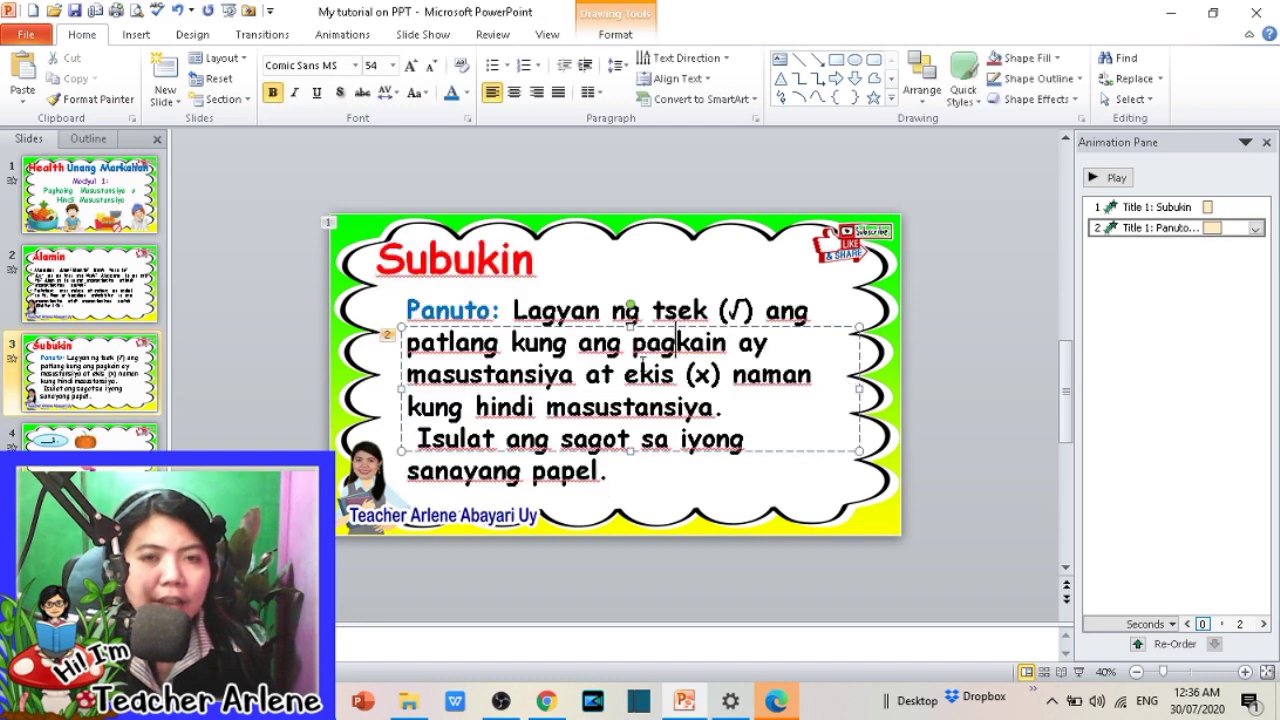
{"action": "left_click", "coordinate": [648, 327]}
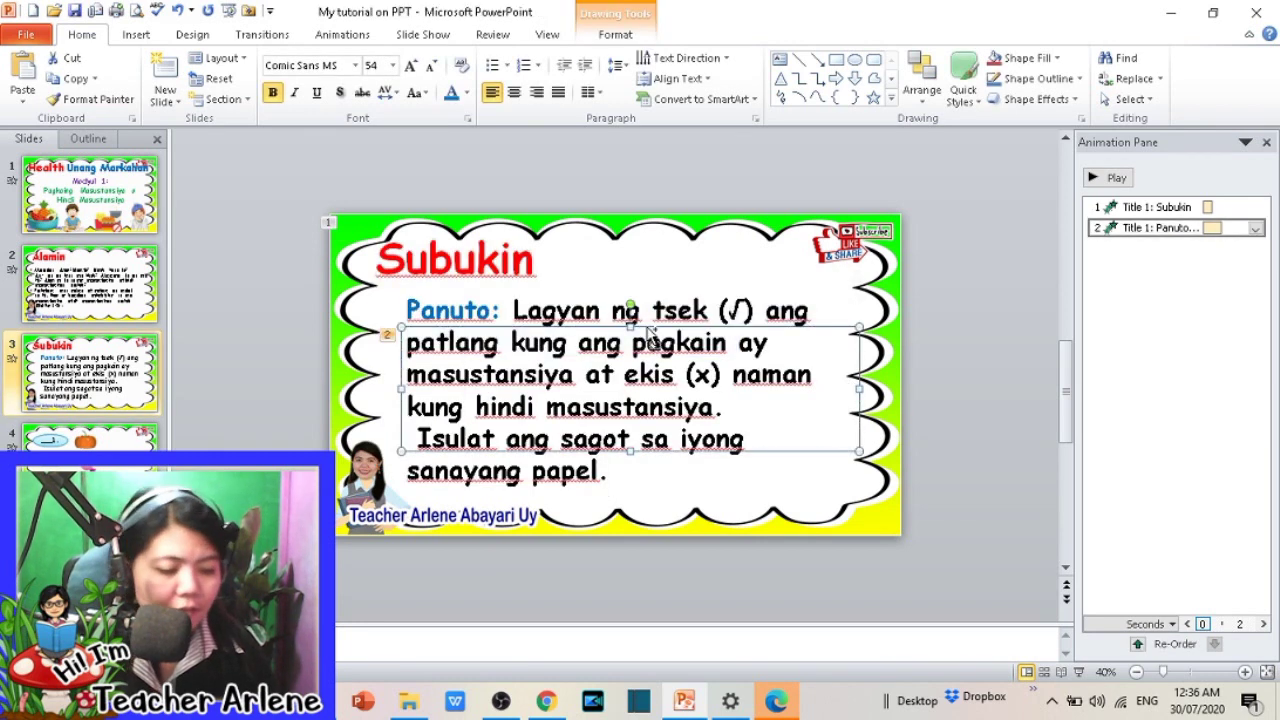
Step: Paste it onto the food slide, replace its text with 'kalabasa', and shrink it beside the pumpkin
{"action": "left_click", "coordinate": [90, 438]}
{"action": "key", "text": "ctrl+v"}
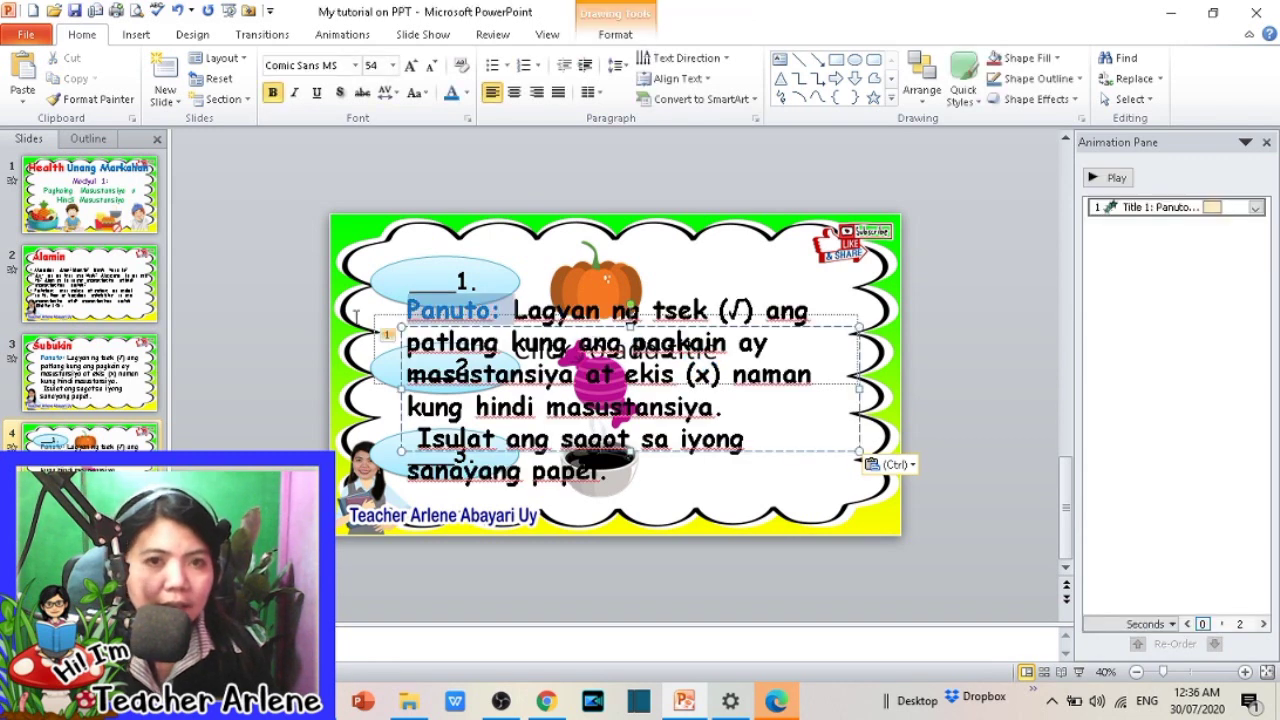
{"action": "key", "text": "Delete"}
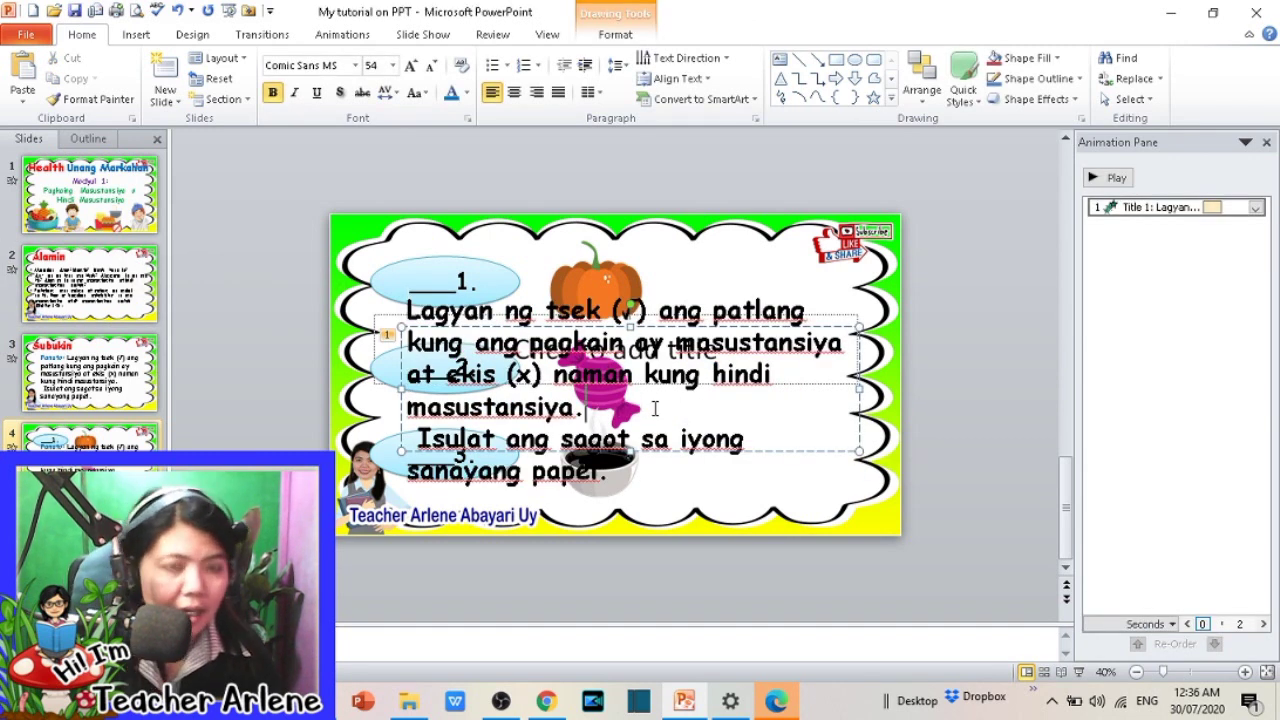
{"action": "key", "text": "ctrl+a"}
{"action": "type", "text": "kal"}
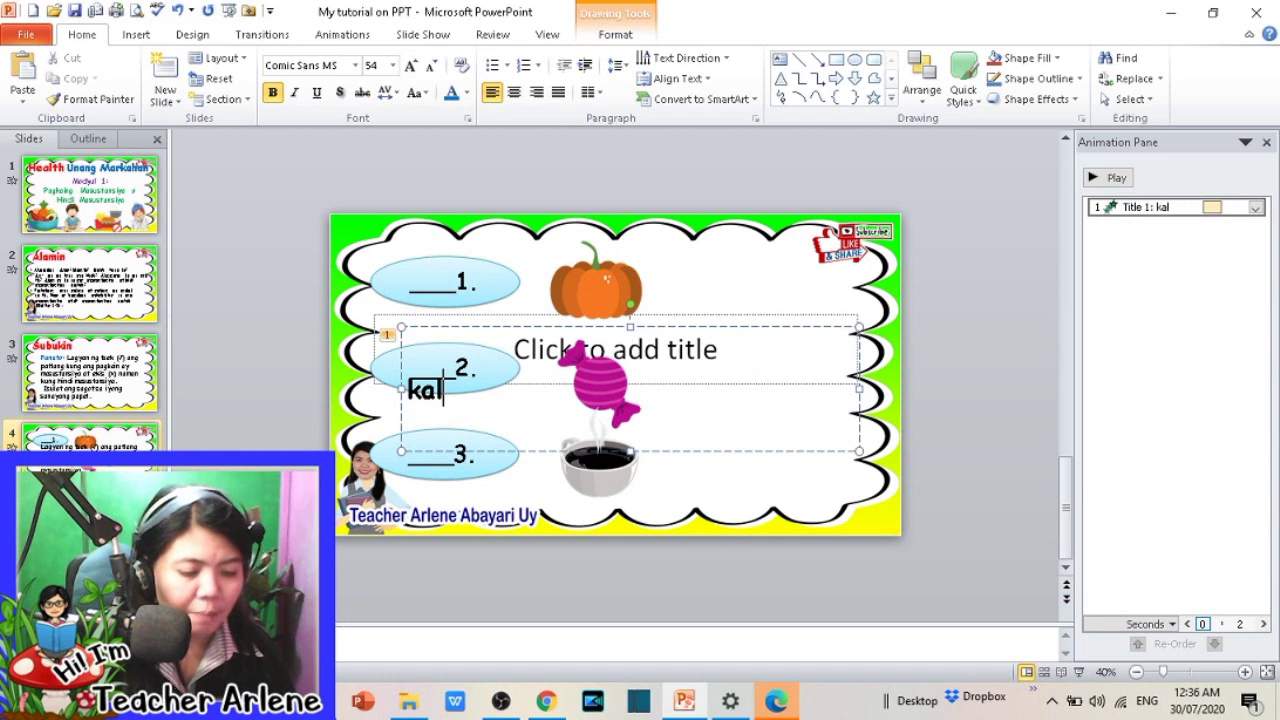
{"action": "type", "text": "abasa"}
{"action": "mouse_move", "coordinate": [858, 327]}
{"action": "left_mouse_down"}
{"action": "mouse_move", "coordinate": [553, 392]}
{"action": "mouse_move", "coordinate": [776, 272]}
{"action": "left_mouse_up"}
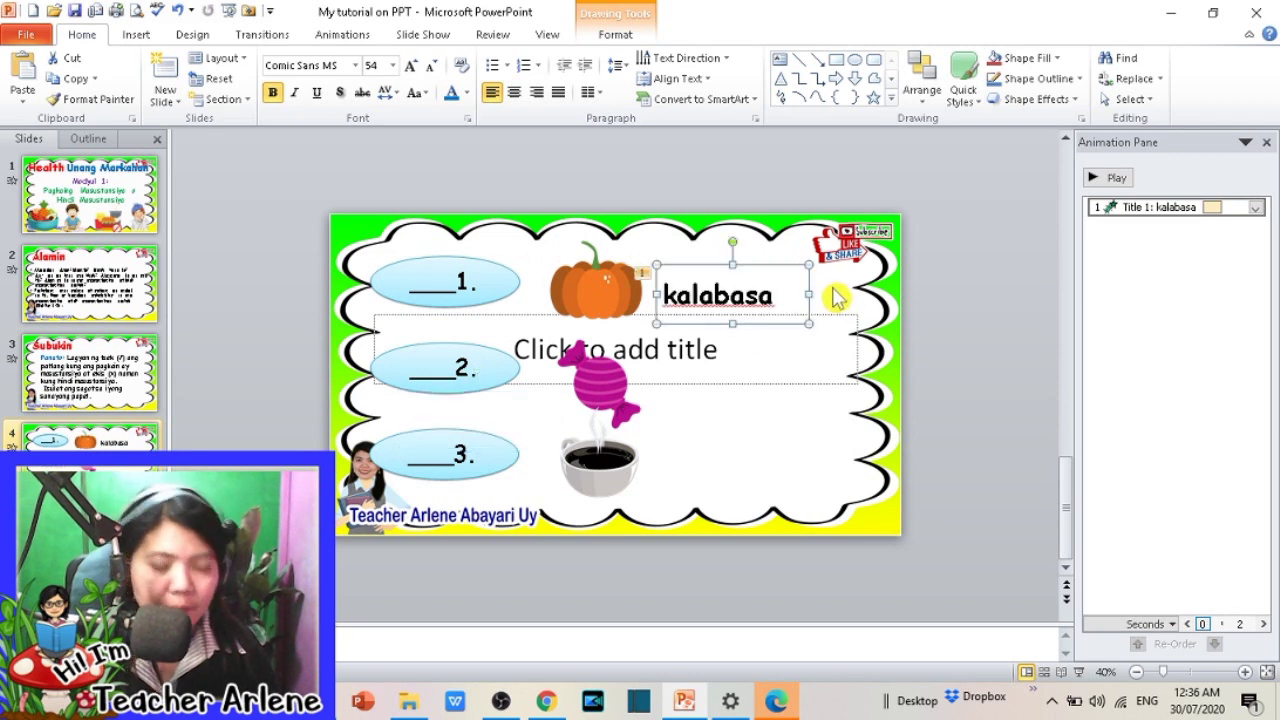
Step: Enlarge the kalabasa label's font and paste copies down beside the candy and coffee cup
{"action": "left_click", "coordinate": [411, 65]}
{"action": "left_click", "coordinate": [411, 65]}
{"action": "left_click", "coordinate": [411, 65]}
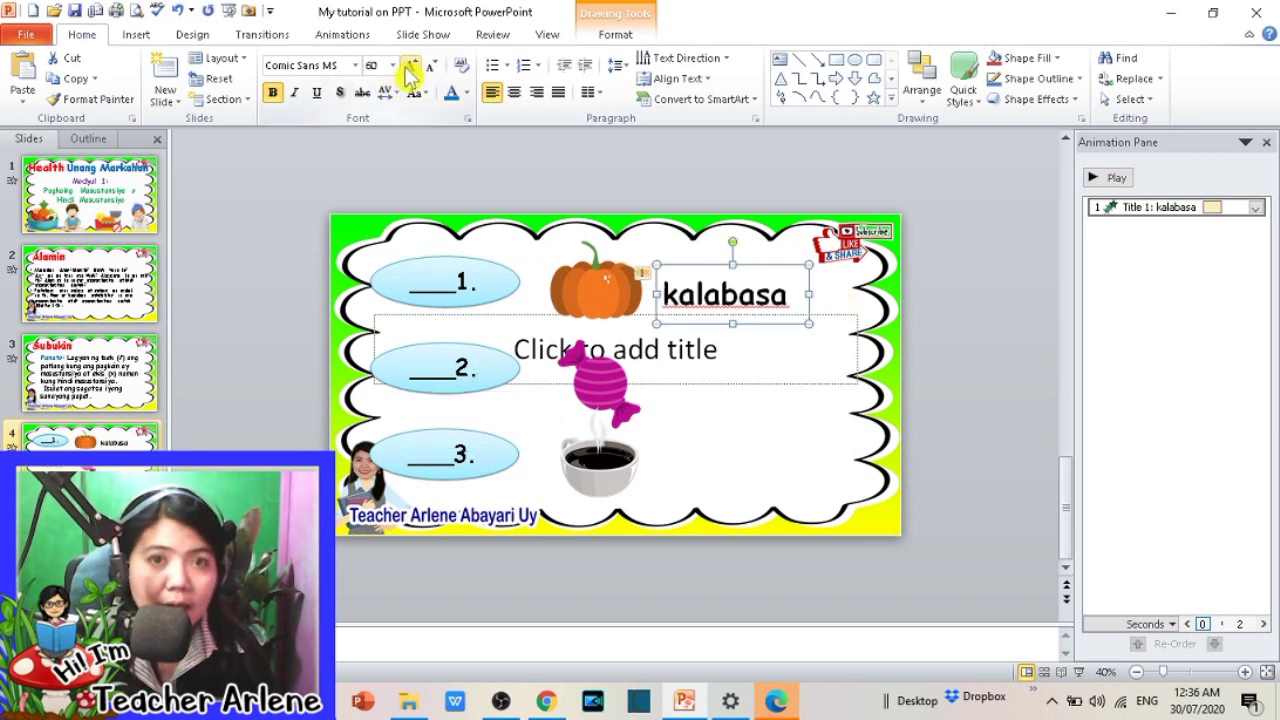
{"action": "key", "text": "ctrl+c"}
{"action": "key", "text": "ctrl+v"}
{"action": "key", "text": "ctrl+v"}
{"action": "left_click_drag", "start_coordinate": [822, 418], "coordinate": [823, 441]}
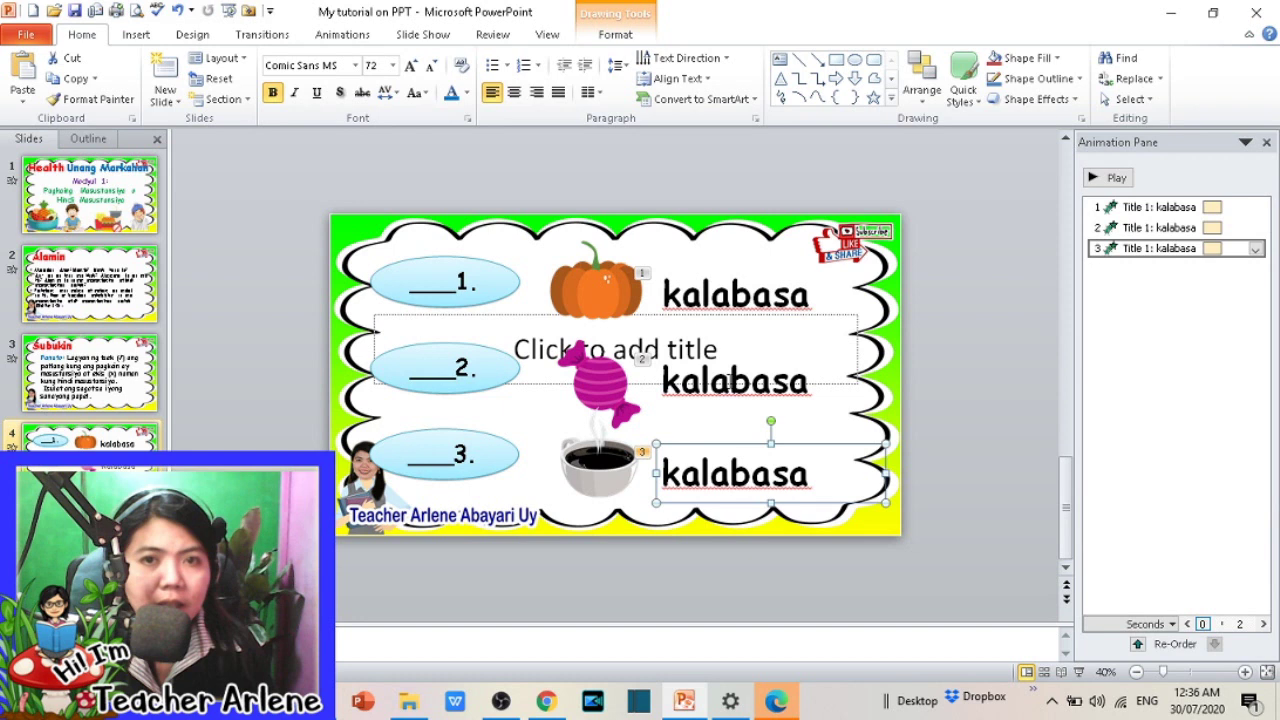
Step: Retype the copied labels as 'Kndi' beside the candy and 'kape' beside the coffee cup
{"action": "left_click", "coordinate": [731, 384]}
{"action": "key", "text": "ctrl+a"}
{"action": "type", "text": "K"}
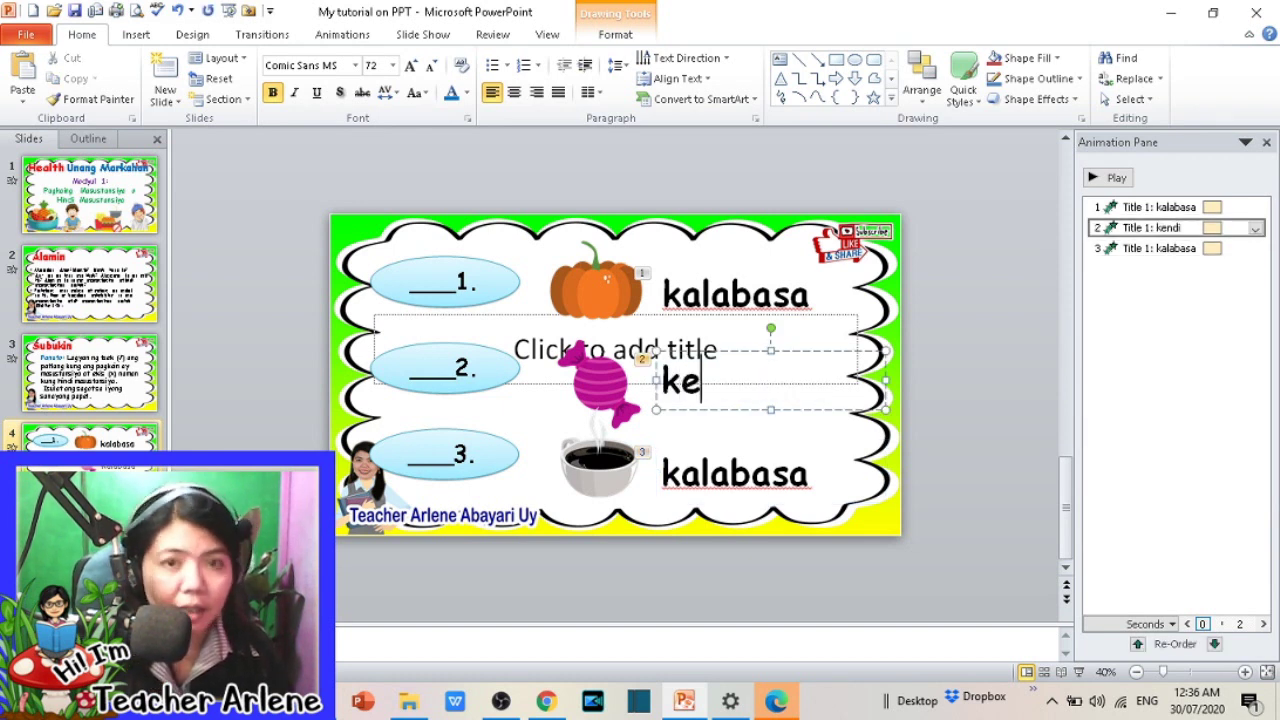
{"action": "type", "text": "ndi"}
{"action": "left_click", "coordinate": [732, 476]}
{"action": "key", "text": "ctrl+a"}
{"action": "type", "text": "kape"}
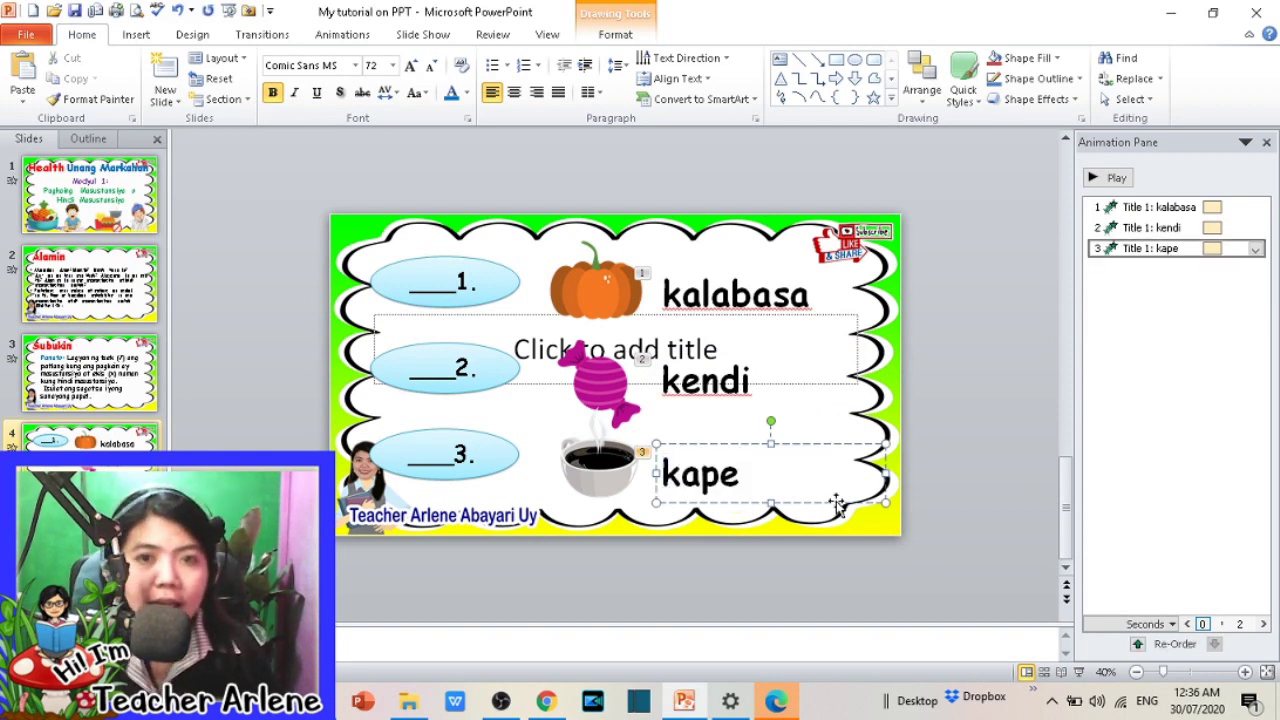
{"action": "left_click", "coordinate": [958, 408]}
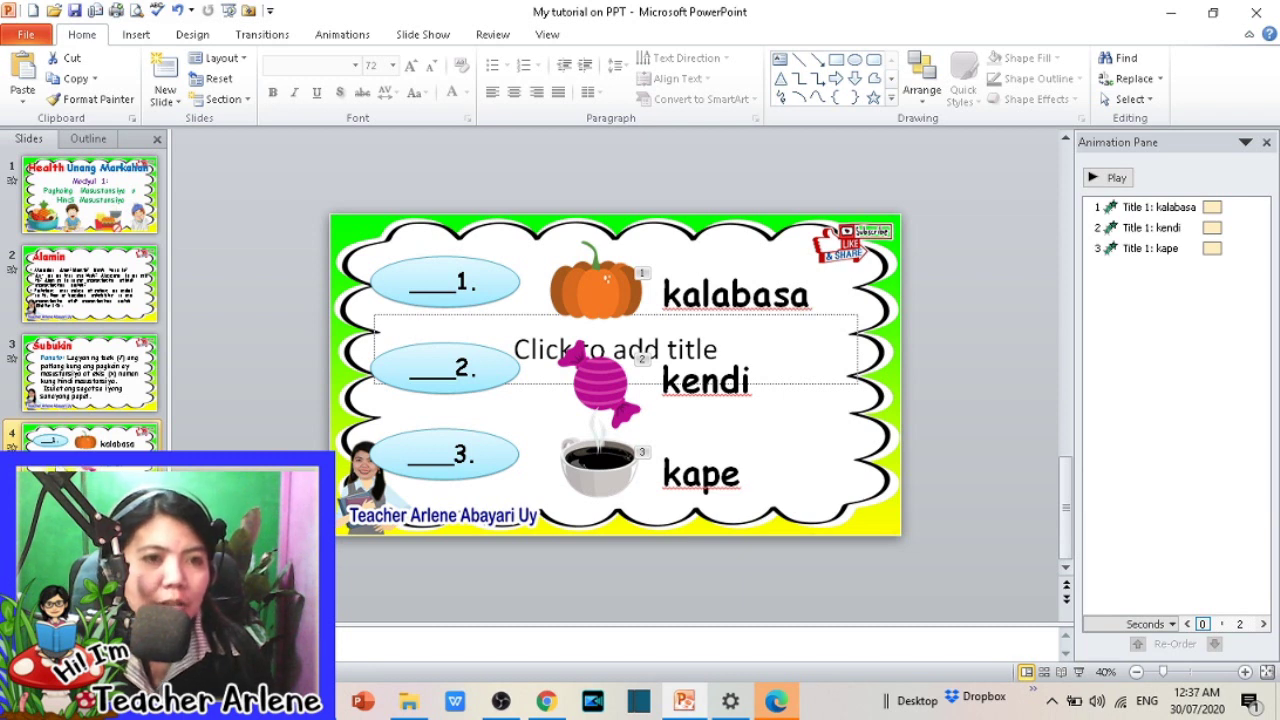
Step: Duplicate the food-labelling slide and renumber its first two blanks 4. and 5
{"action": "right_click", "coordinate": [57, 434]}
{"action": "left_click", "coordinate": [112, 253]}
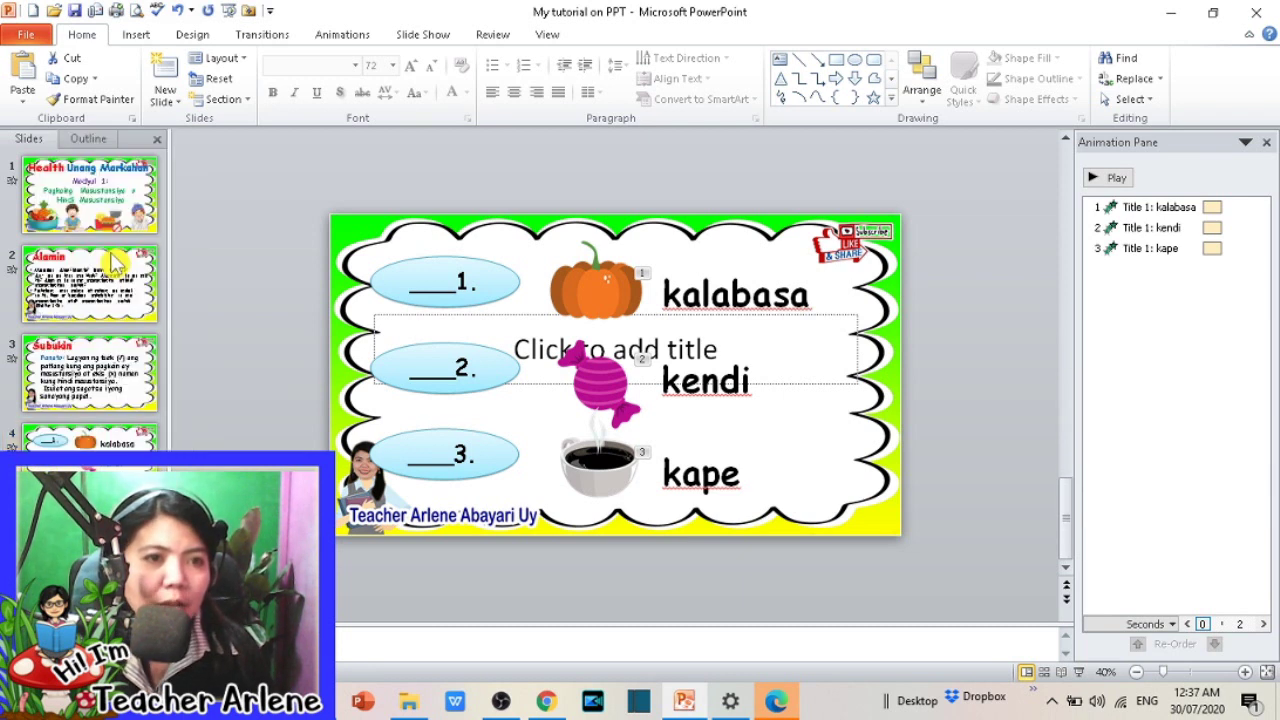
{"action": "left_click", "coordinate": [464, 281]}
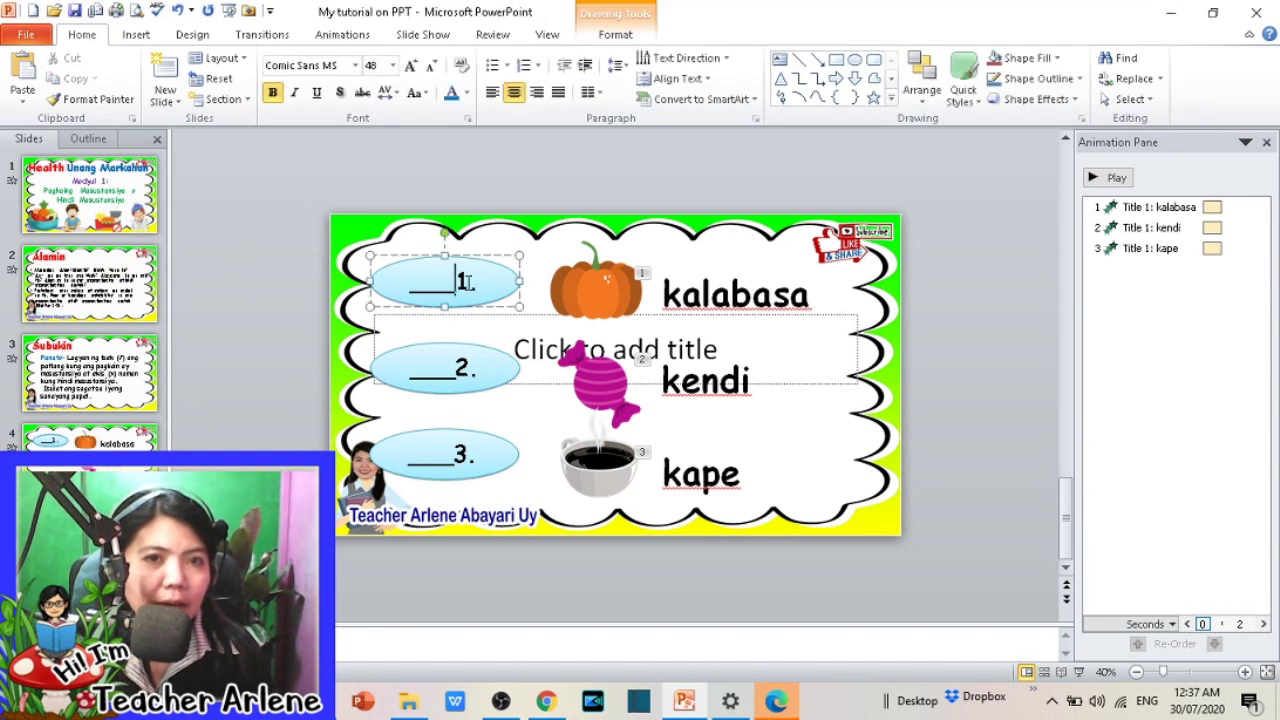
{"action": "key", "text": "BackSpace"}
{"action": "key", "text": "BackSpace"}
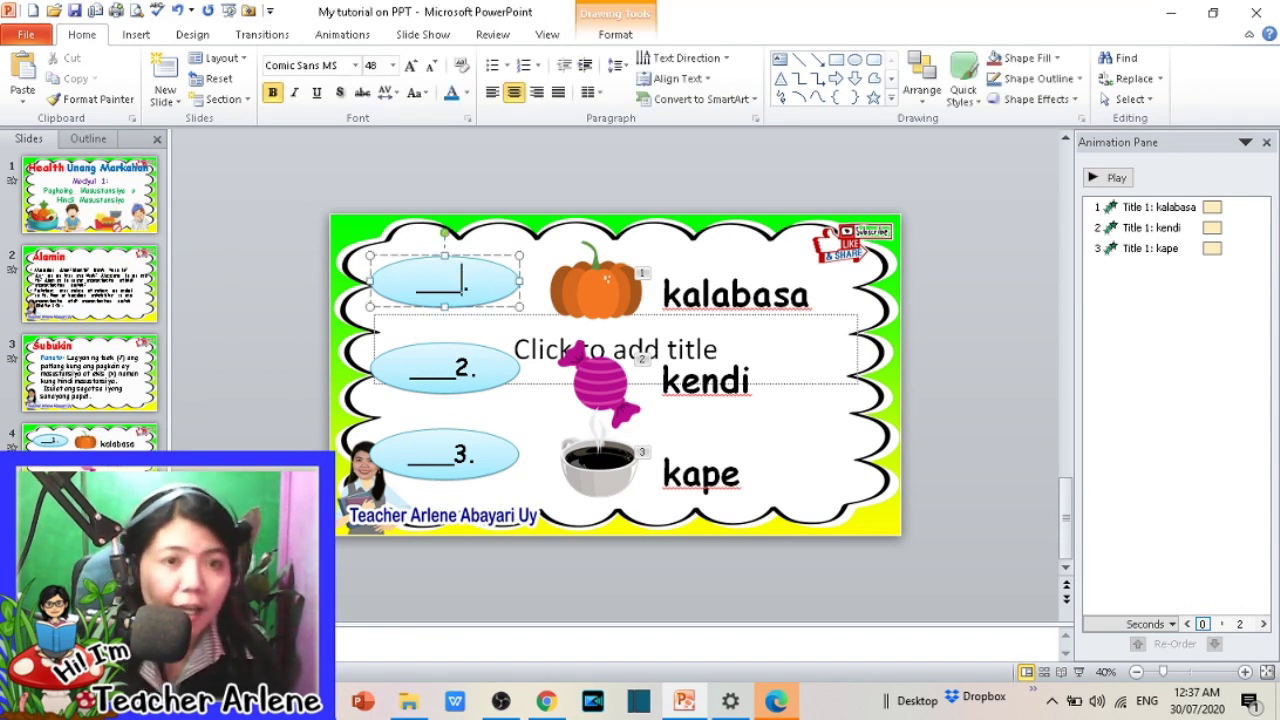
{"action": "type", "text": "4"}
{"action": "left_click", "coordinate": [479, 365]}
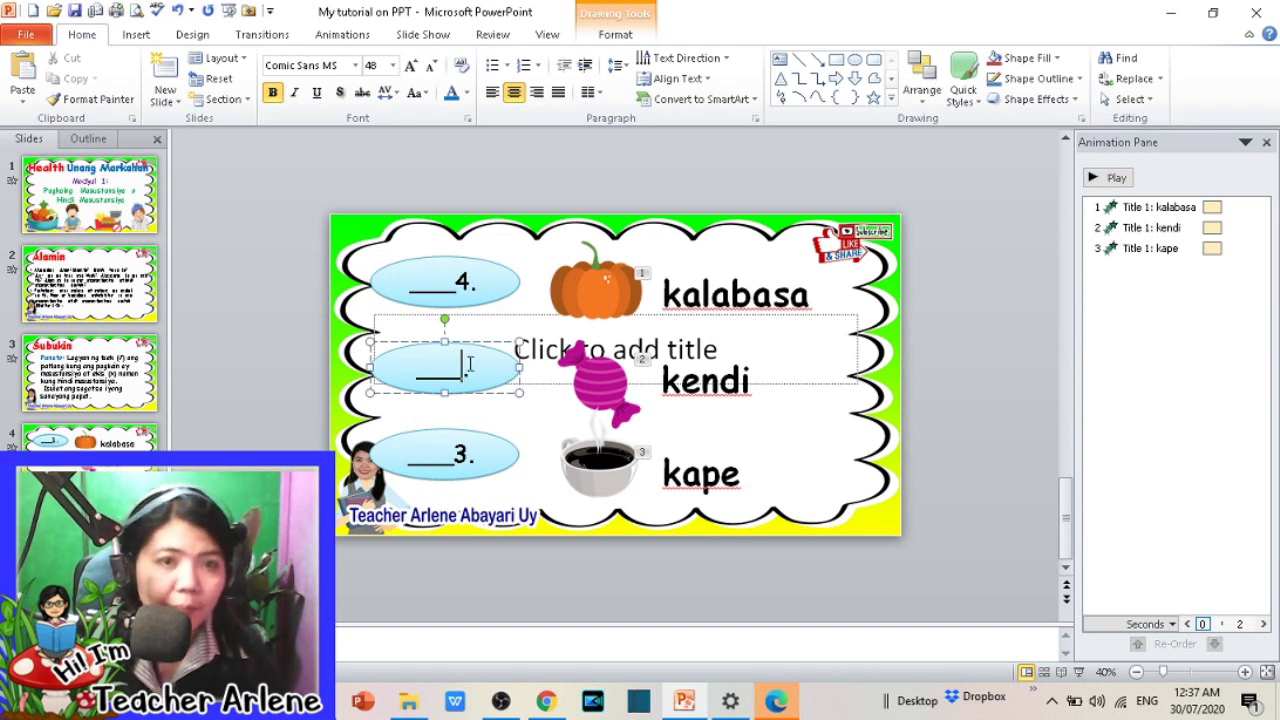
{"action": "type", "text": "5"}
Step: Delete the third blank oval and the pumpkin, candy and coffee cup pictures
{"action": "left_click", "coordinate": [444, 441]}
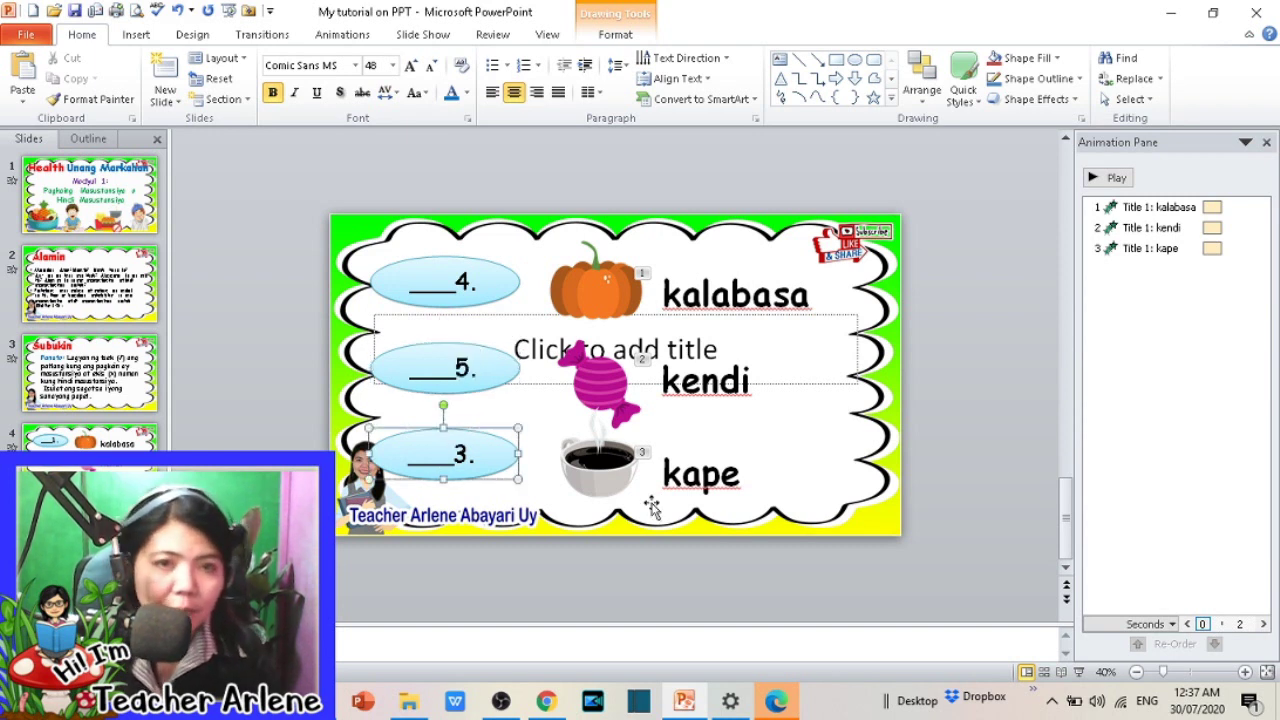
{"action": "key", "text": "Delete"}
{"action": "mouse_move", "coordinate": [577, 207]}
{"action": "left_mouse_down"}
{"action": "mouse_move", "coordinate": [601, 624]}
{"action": "mouse_move", "coordinate": [590, 400]}
{"action": "left_mouse_up"}
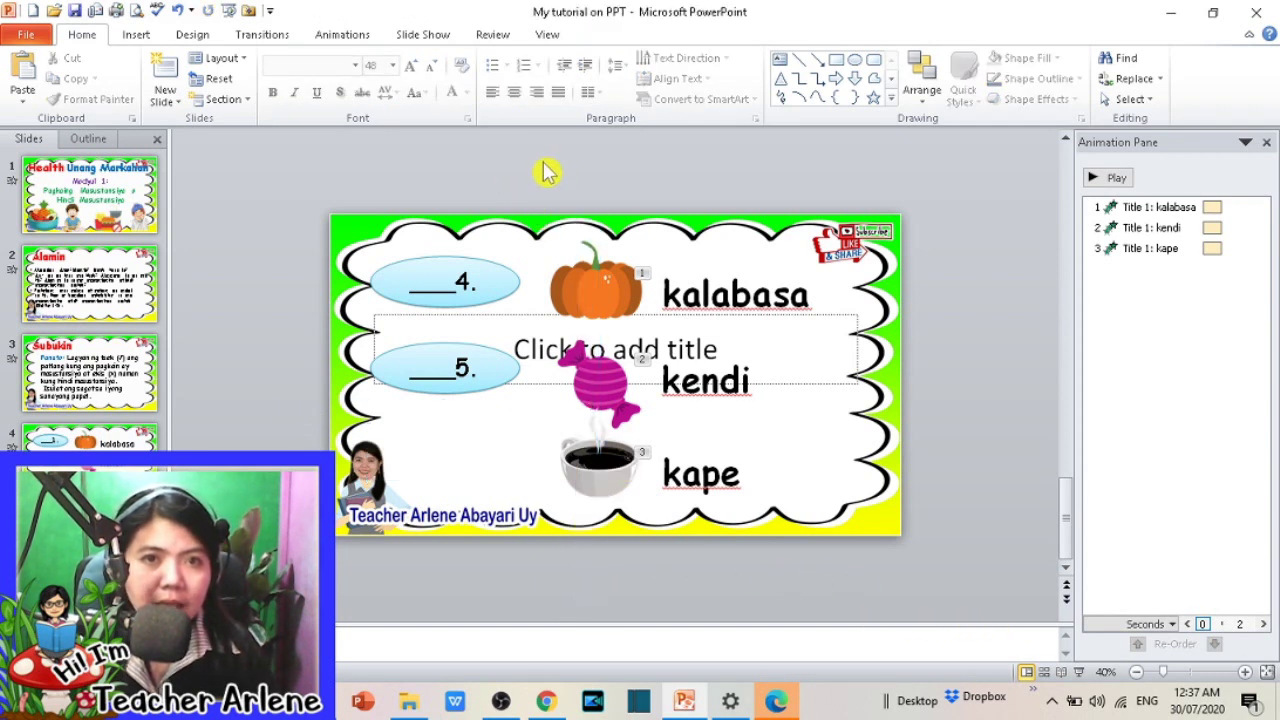
{"action": "left_click_drag", "start_coordinate": [542, 162], "coordinate": [667, 622]}
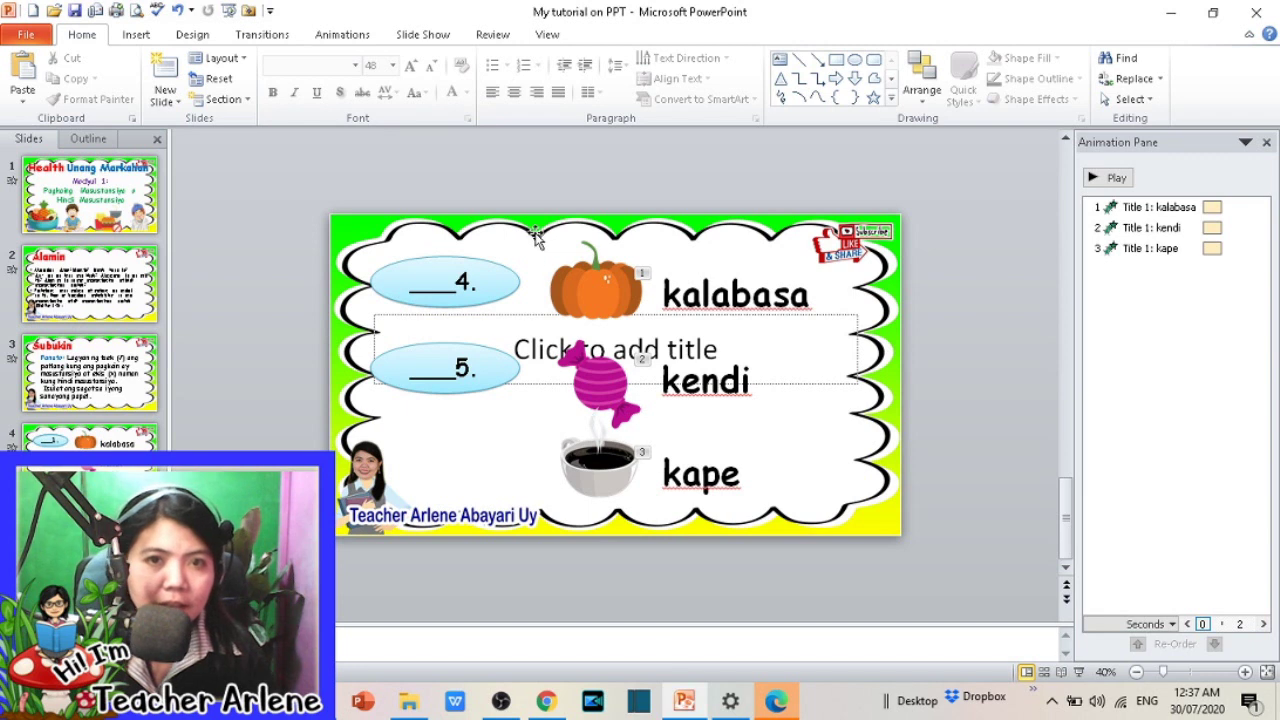
{"action": "left_click", "coordinate": [581, 292]}
{"action": "left_click", "coordinate": [586, 387], "text": "shift"}
{"action": "left_click", "coordinate": [604, 487], "text": "shift"}
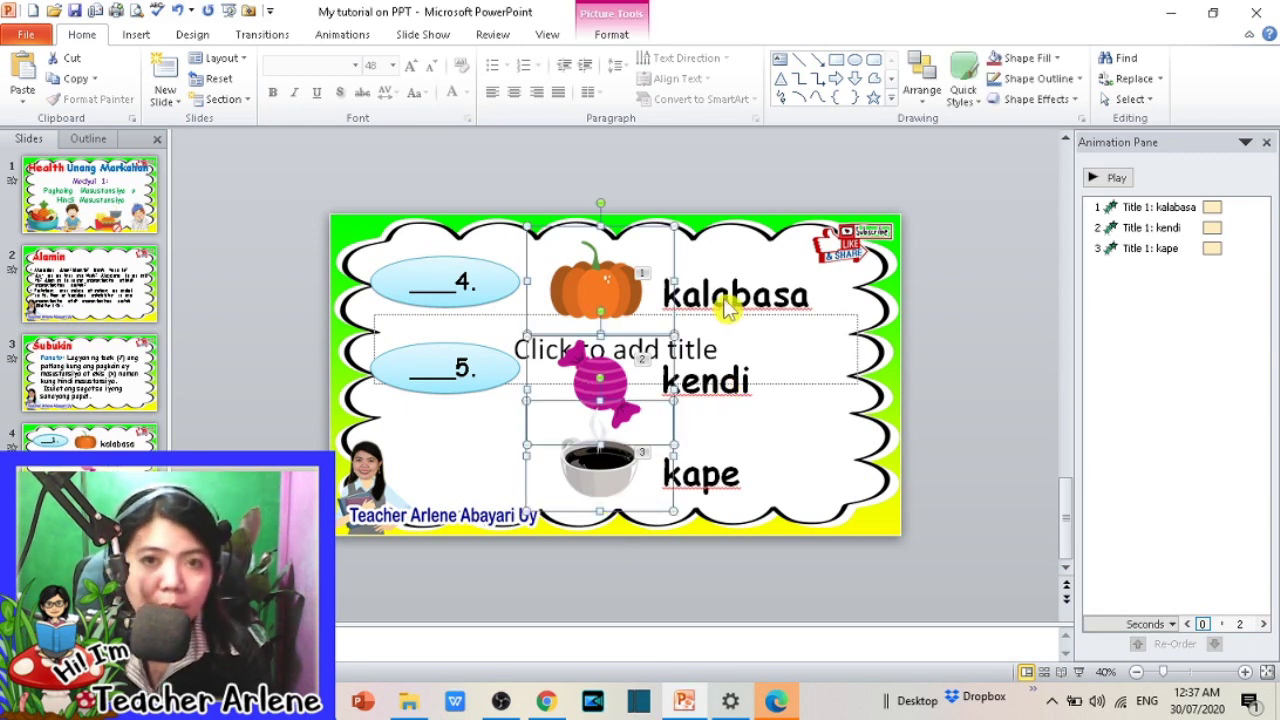
{"action": "key", "text": "Delete"}
Step: Drag the carrot picture from the Downloads 'Untitled design (3)' folder into PowerPoint
{"action": "mouse_move", "coordinate": [684, 701]}
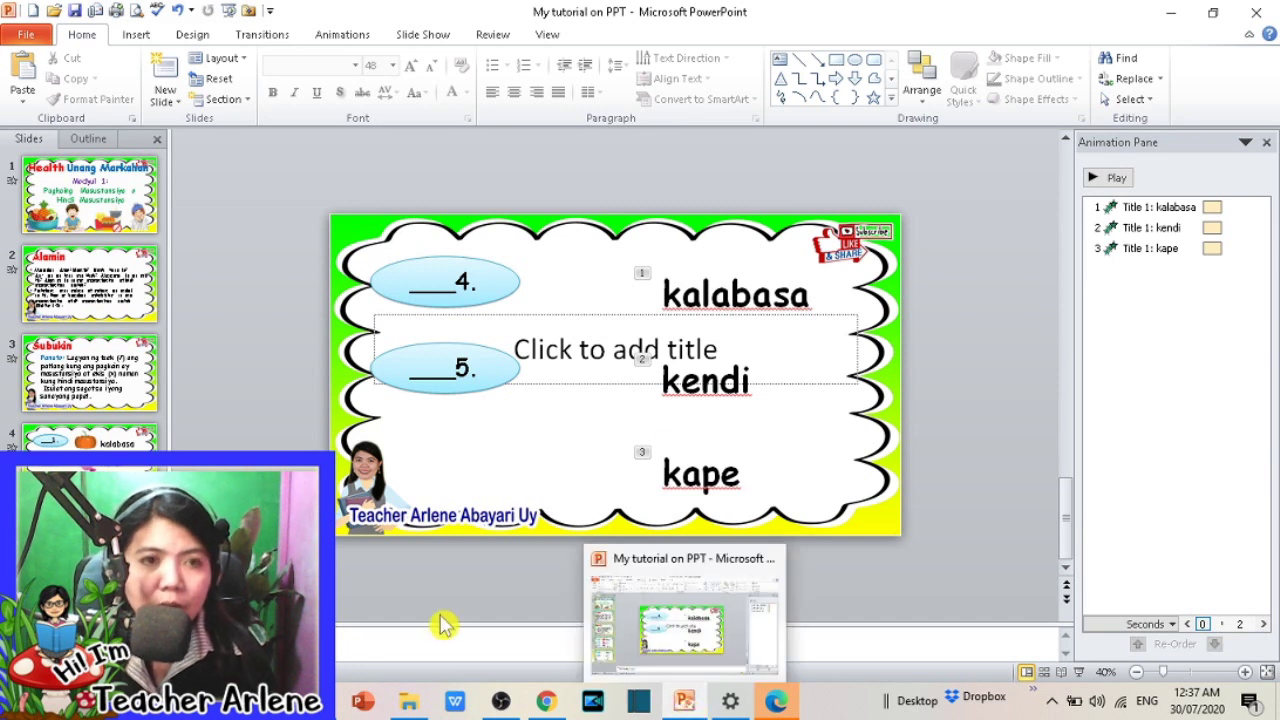
{"action": "left_click", "coordinate": [768, 702]}
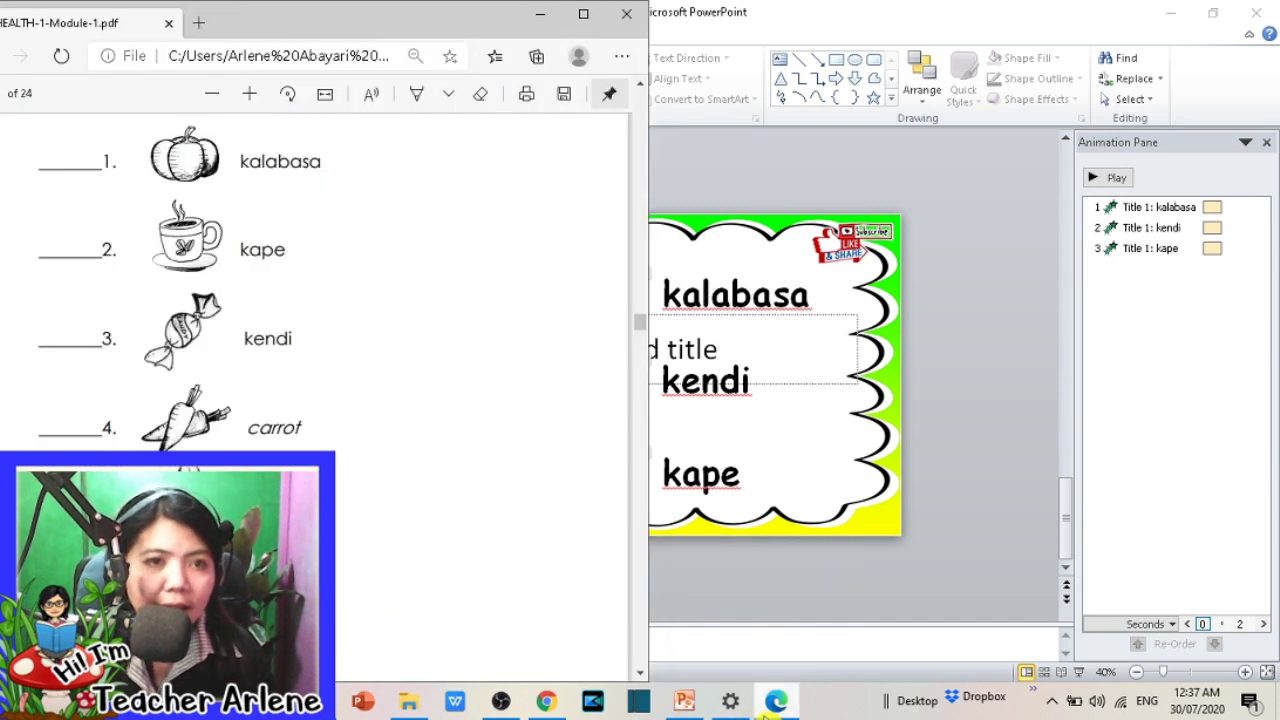
{"action": "left_click", "coordinate": [770, 702]}
{"action": "left_click", "coordinate": [550, 702]}
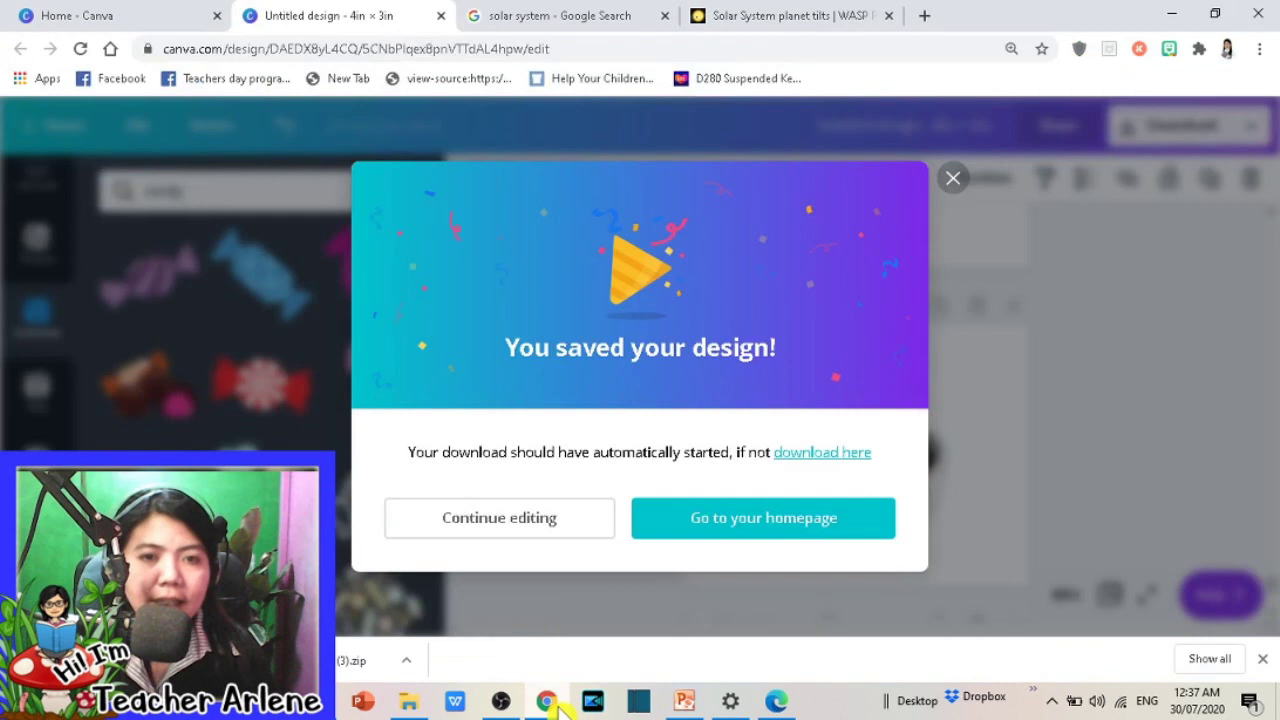
{"action": "mouse_move", "coordinate": [409, 690]}
{"action": "left_click", "coordinate": [410, 655]}
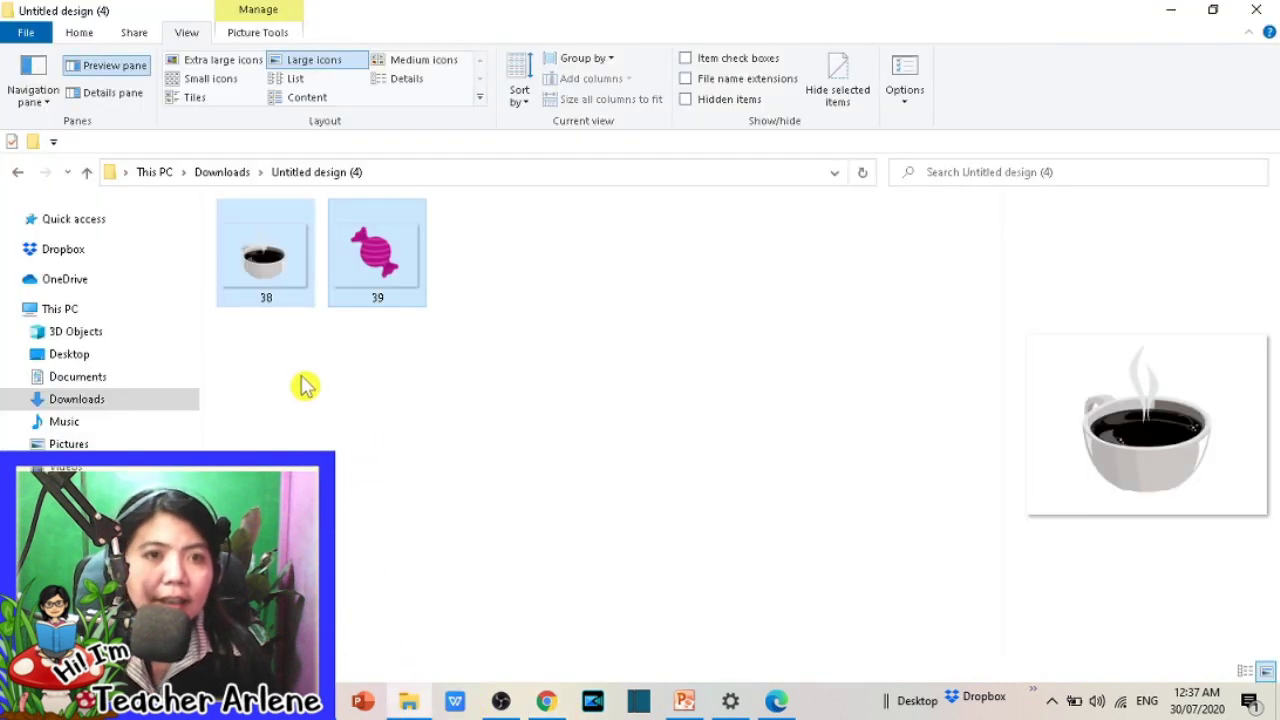
{"action": "left_click", "coordinate": [95, 405]}
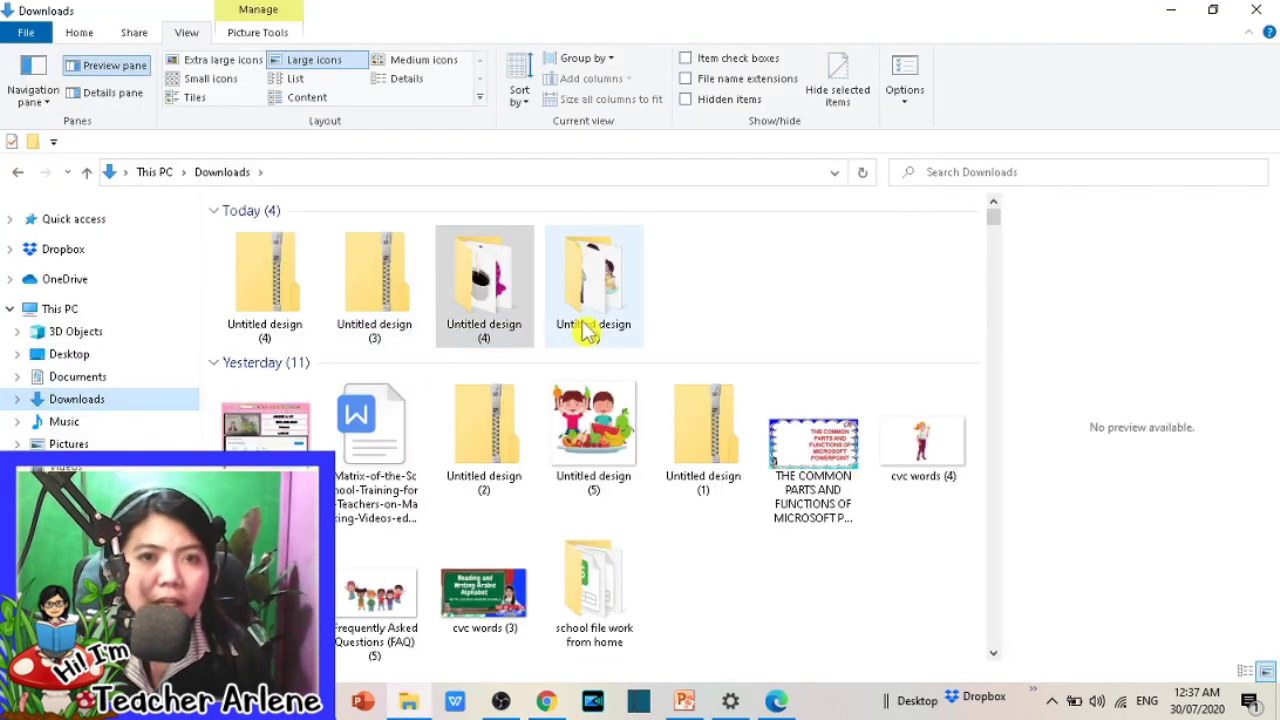
{"action": "double_click", "coordinate": [588, 300]}
{"action": "mouse_move", "coordinate": [708, 375]}
{"action": "left_mouse_down"}
{"action": "mouse_move", "coordinate": [530, 695]}
{"action": "mouse_move", "coordinate": [710, 485]}
{"action": "left_mouse_up"}
Step: Drop the carrot onto the slide and shrink the carrot and banana pictures together
{"action": "left_click", "coordinate": [408, 700]}
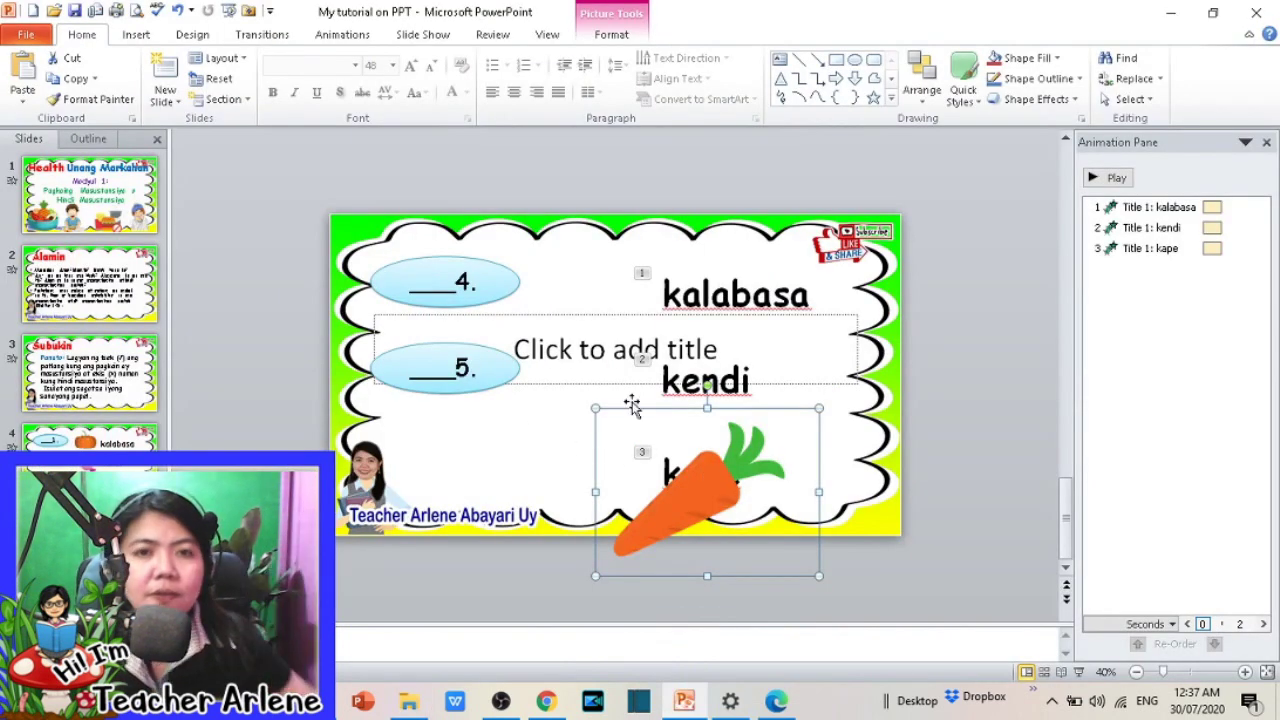
{"action": "left_click_drag", "start_coordinate": [560, 425], "coordinate": [619, 437]}
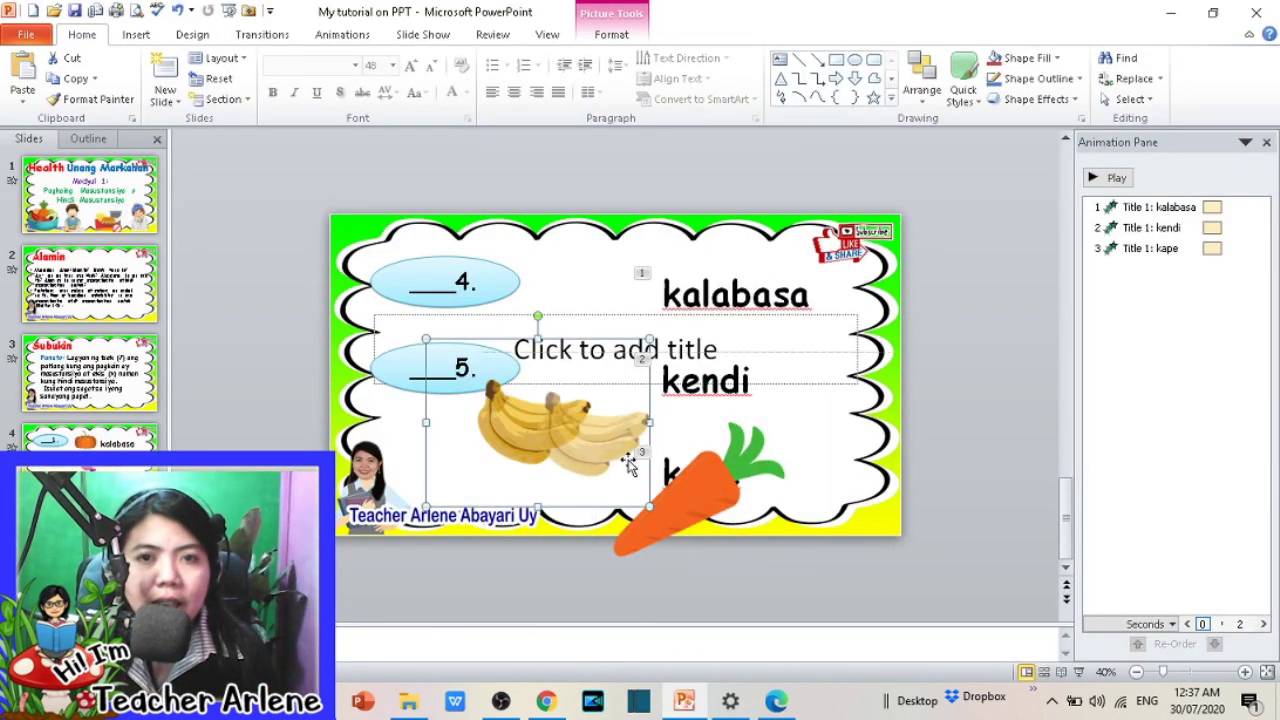
{"action": "left_click", "coordinate": [760, 480], "text": "shift"}
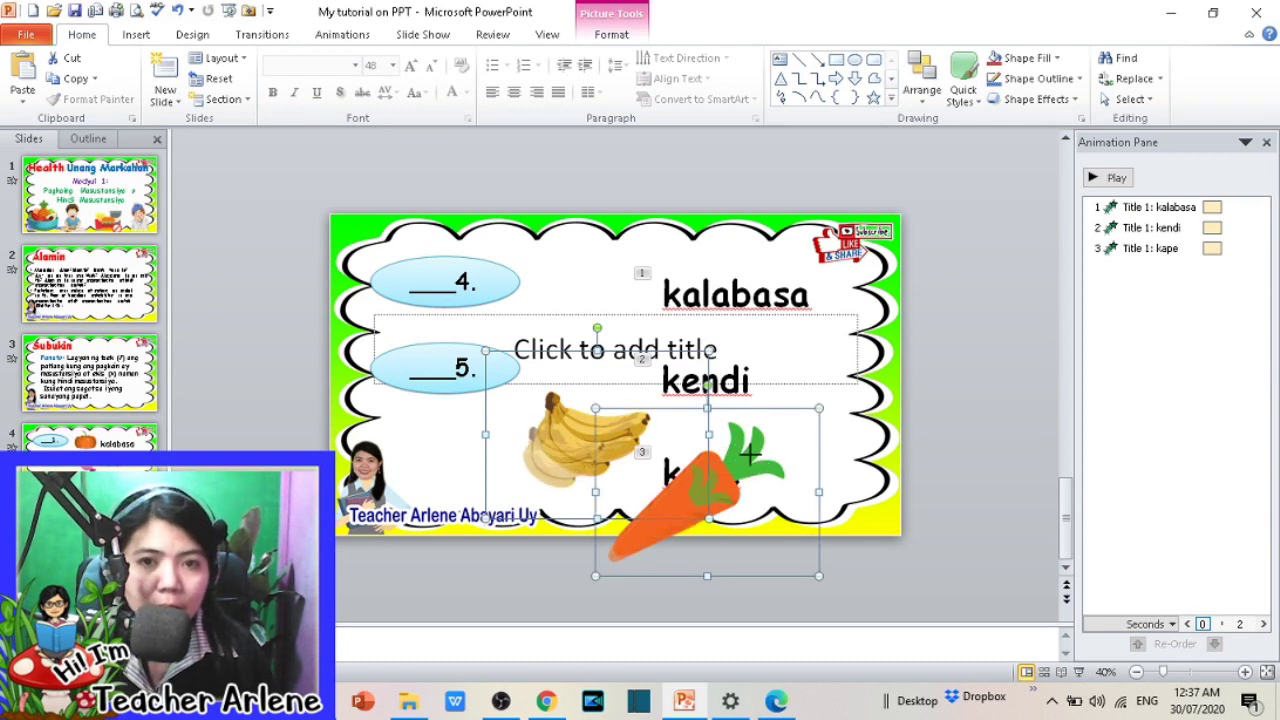
{"action": "left_click_drag", "start_coordinate": [818, 408], "coordinate": [757, 455]}
Step: Position the carrot beside blank 4 and the banana beside blank 5
{"action": "left_click", "coordinate": [709, 423]}
{"action": "left_click_drag", "start_coordinate": [578, 440], "coordinate": [613, 300]}
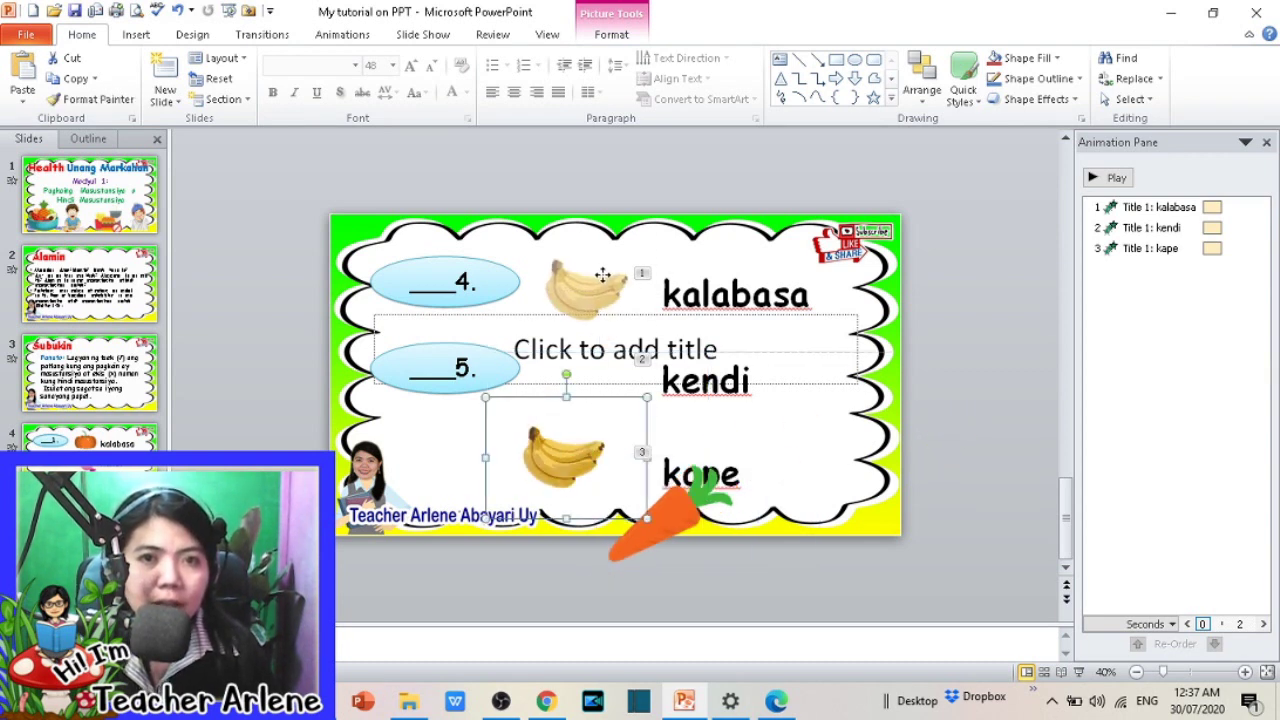
{"action": "left_click_drag", "start_coordinate": [680, 520], "coordinate": [594, 390]}
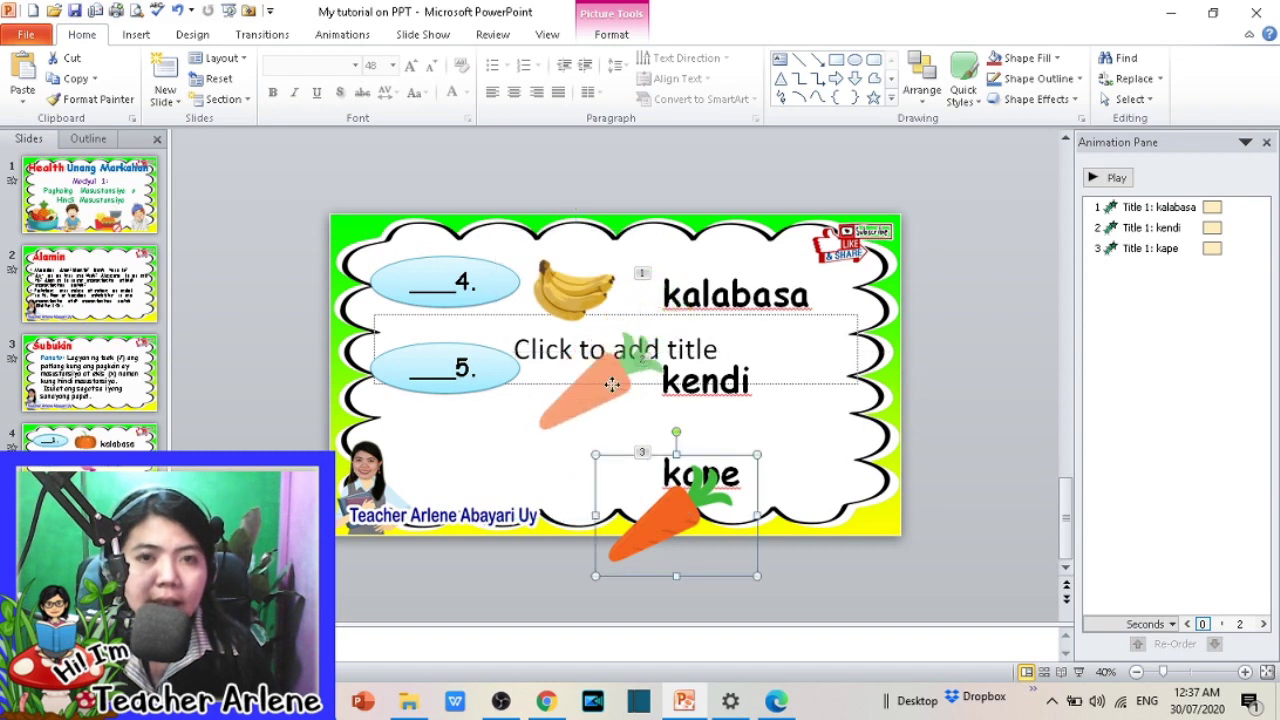
{"action": "left_click", "coordinate": [705, 710]}
{"action": "left_click", "coordinate": [684, 702]}
{"action": "key", "text": "ctrl+z"}
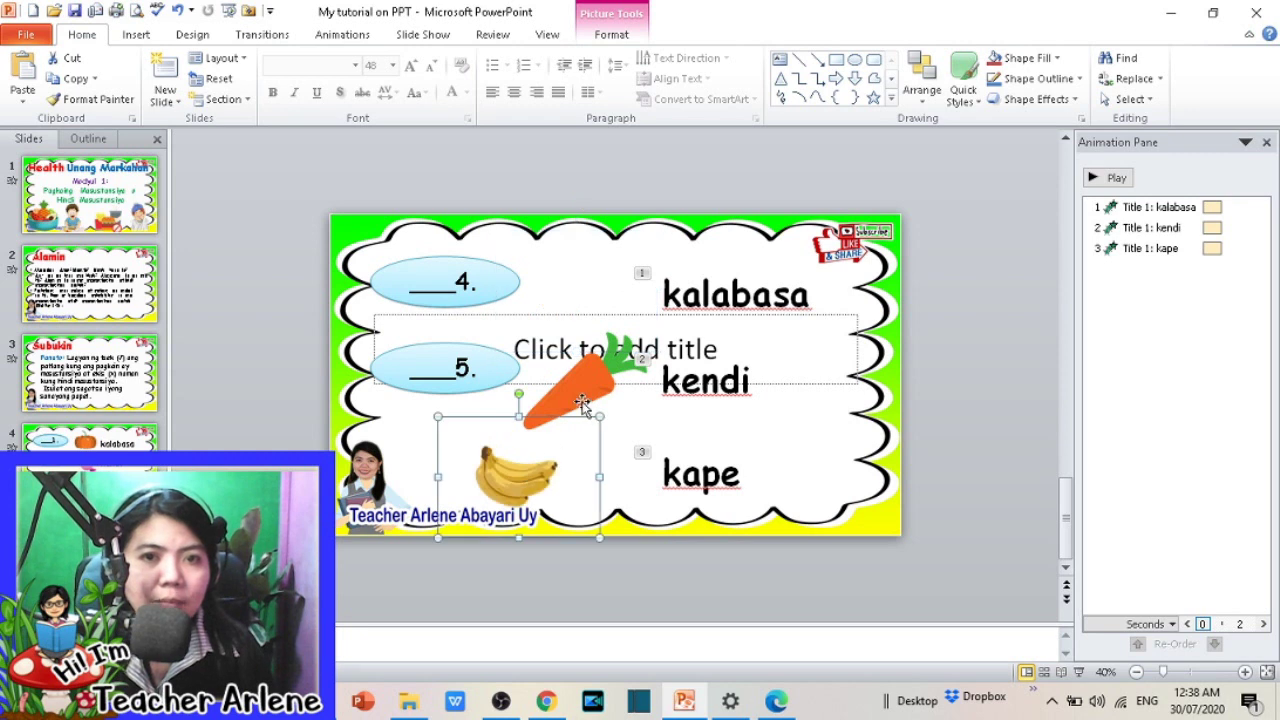
{"action": "key", "text": "ctrl+z"}
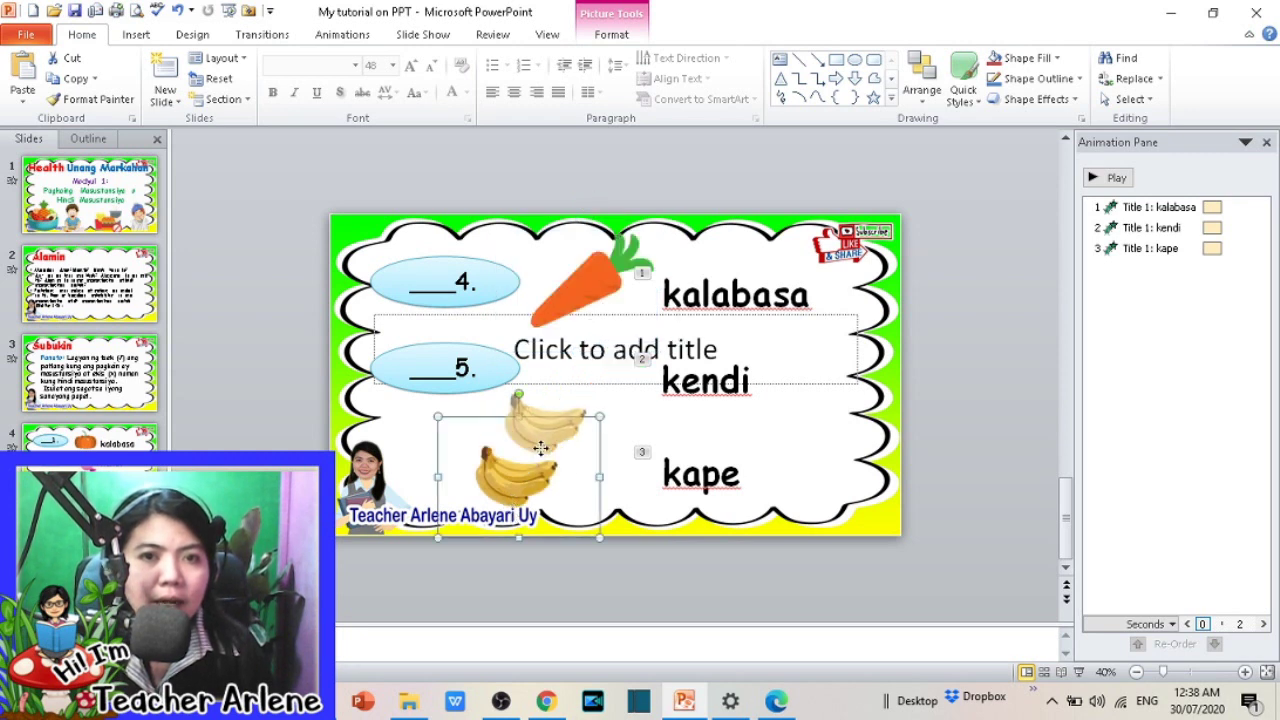
{"action": "left_click_drag", "start_coordinate": [505, 500], "coordinate": [570, 440]}
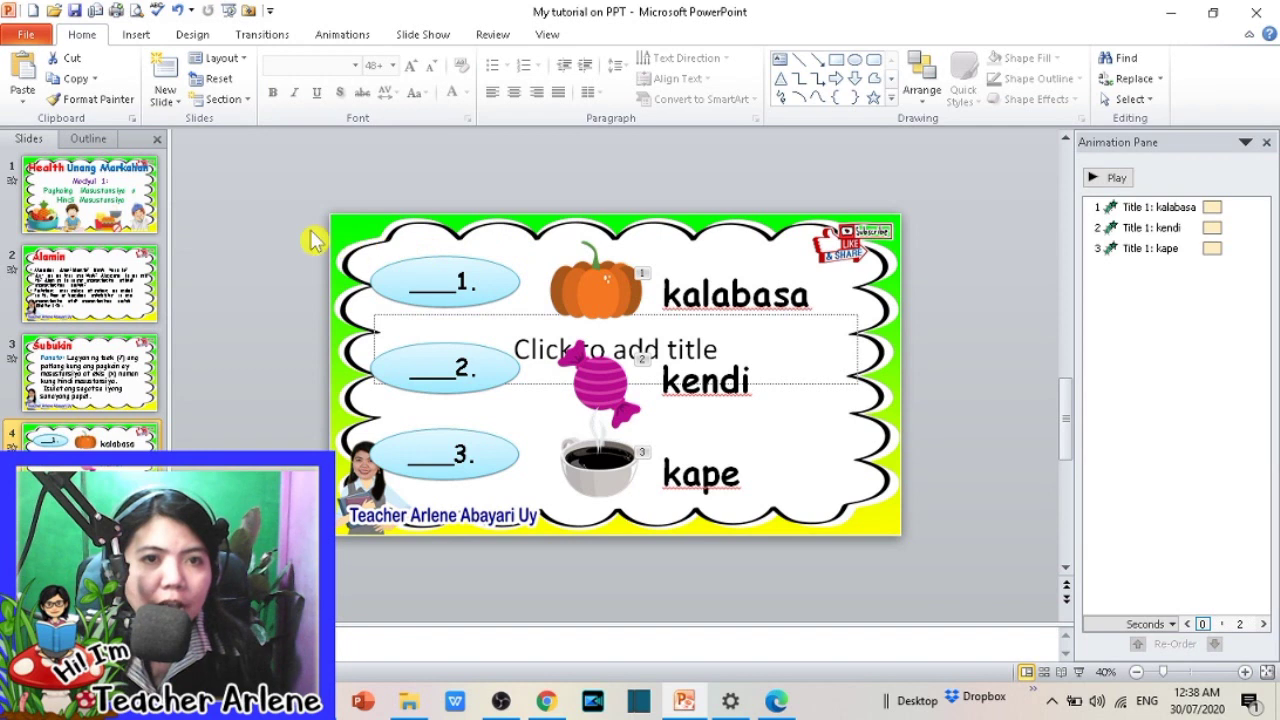
Step: Give groups 1, 2 and 3 (blank, picture and word) each a Grow & Turn entrance
{"action": "left_click_drag", "start_coordinate": [237, 191], "coordinate": [1045, 350]}
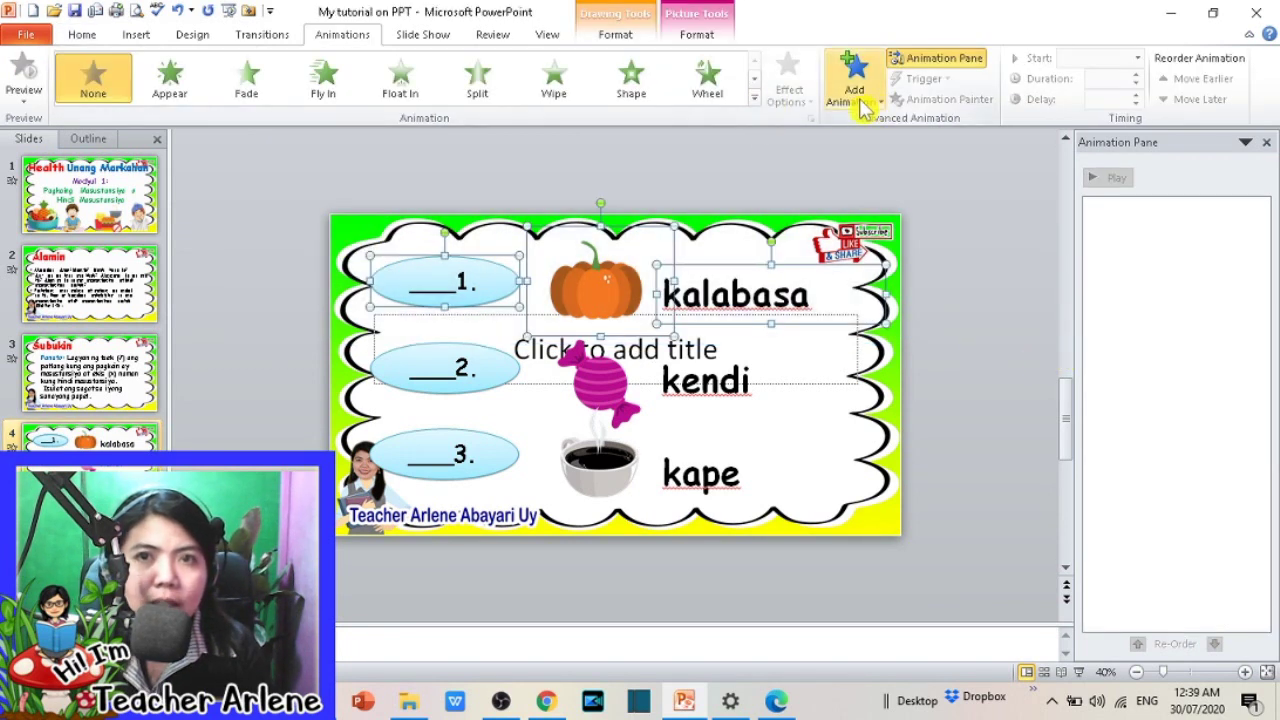
{"action": "left_click", "coordinate": [857, 100]}
{"action": "left_click", "coordinate": [1168, 212]}
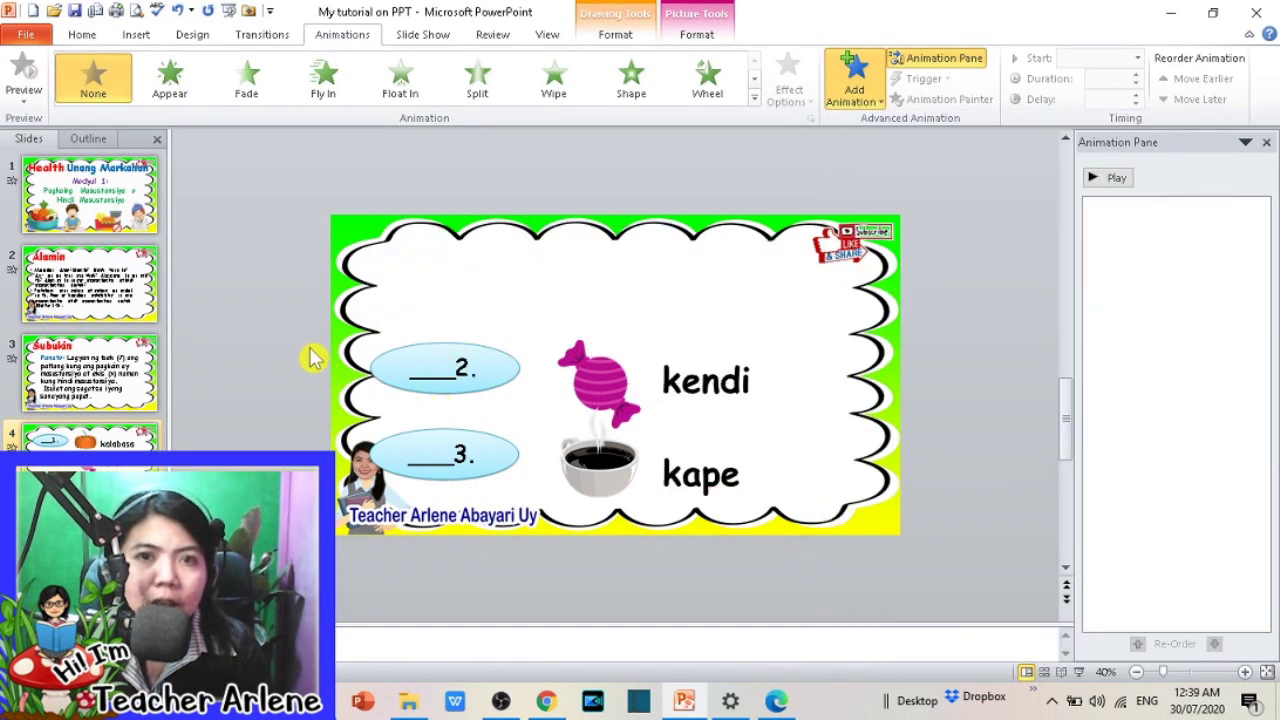
{"action": "left_click_drag", "start_coordinate": [293, 314], "coordinate": [914, 459]}
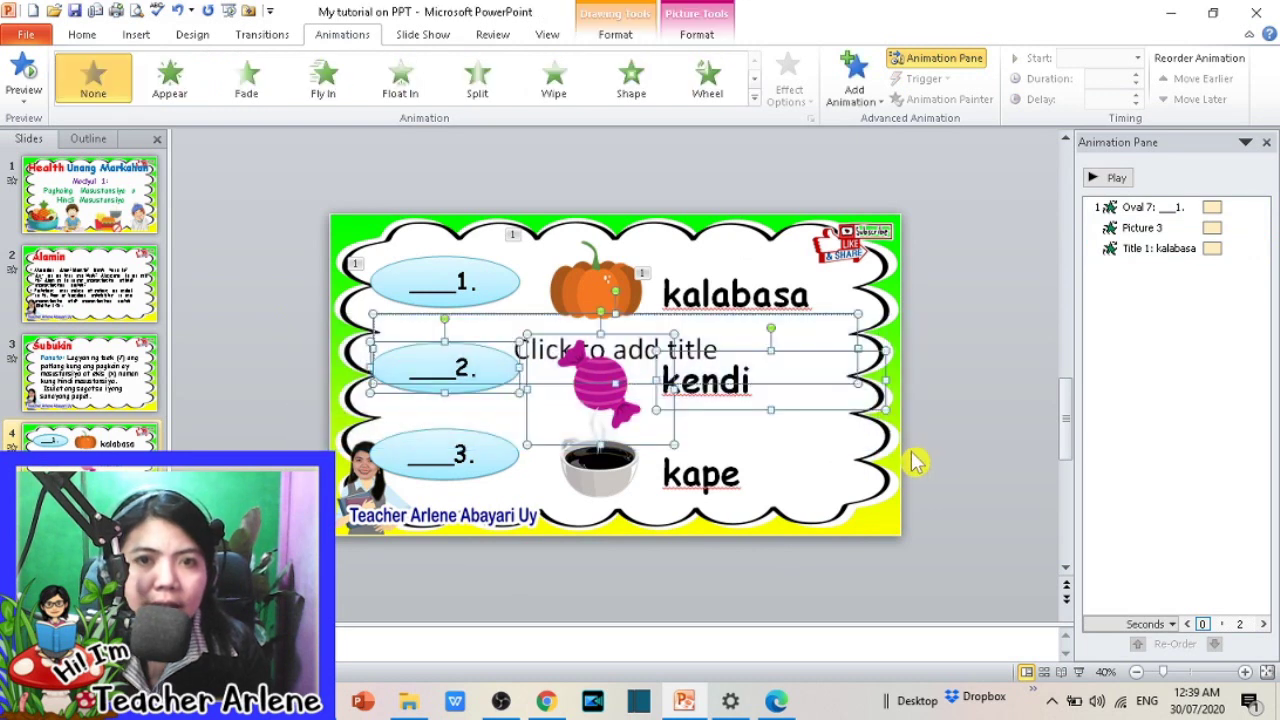
{"action": "left_click", "coordinate": [854, 75]}
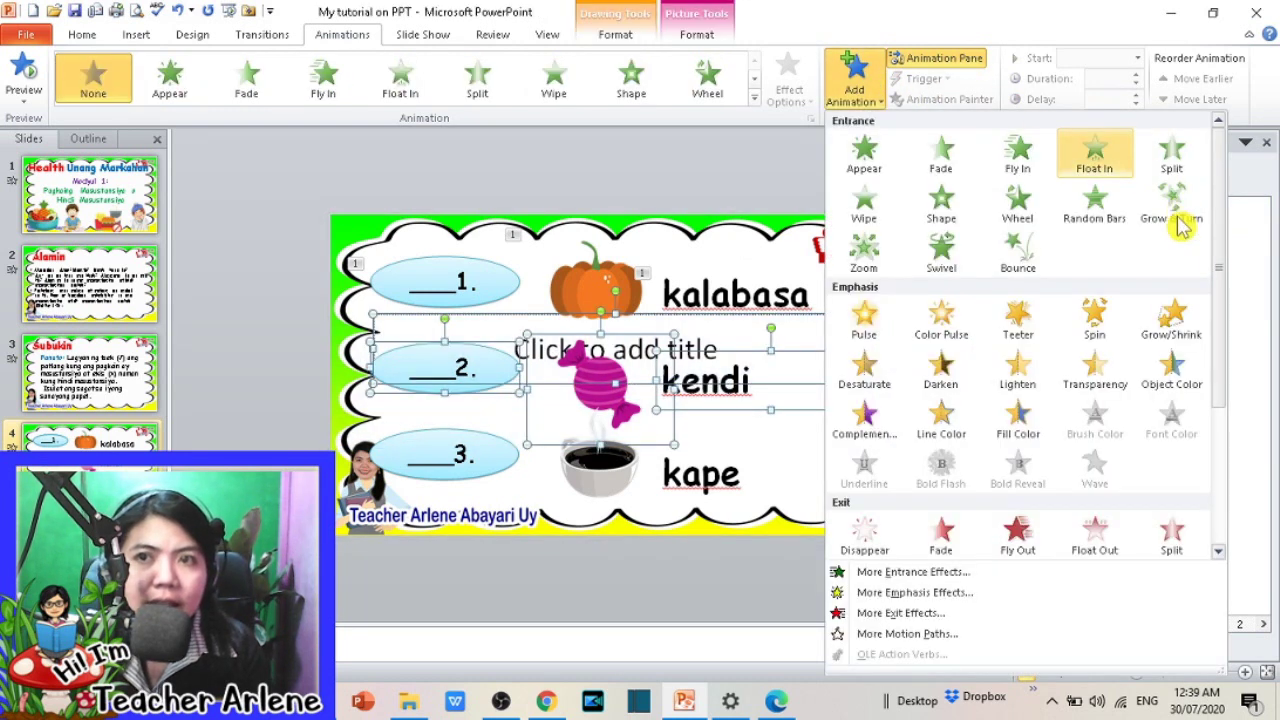
{"action": "left_click", "coordinate": [1170, 208]}
{"action": "left_click_drag", "start_coordinate": [297, 390], "coordinate": [1066, 585]}
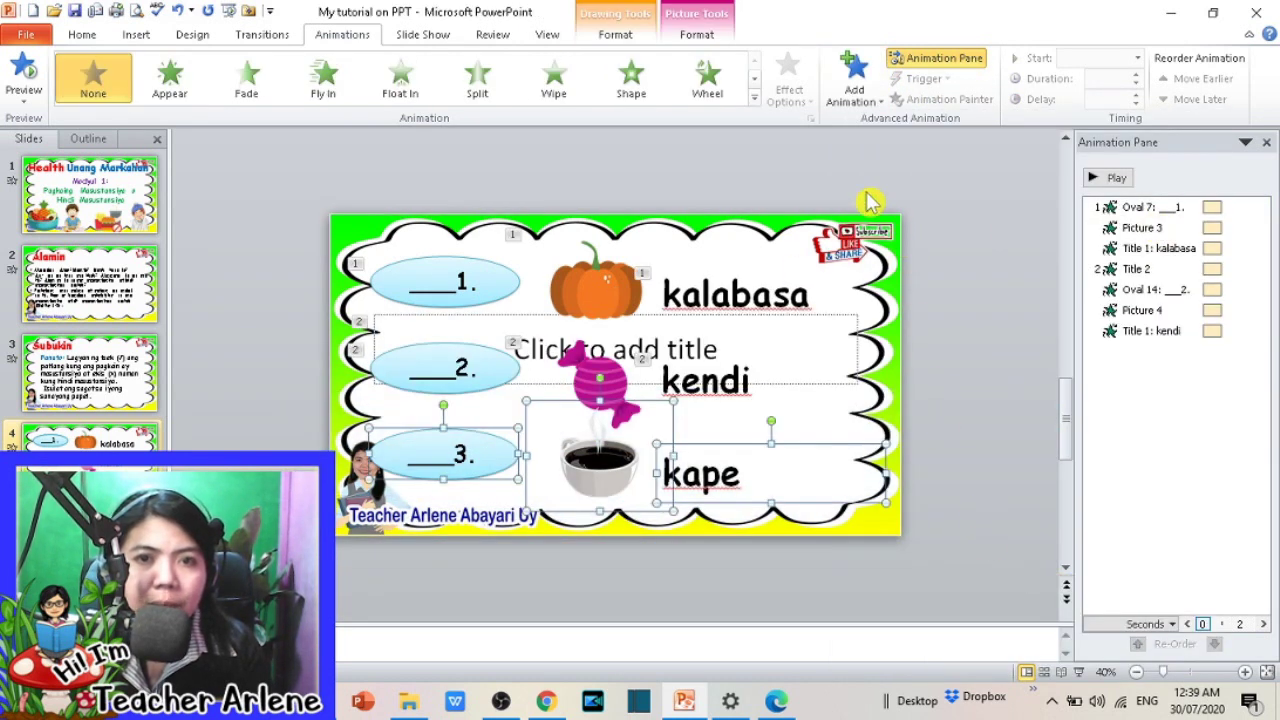
{"action": "left_click", "coordinate": [854, 78]}
{"action": "left_click", "coordinate": [1170, 208]}
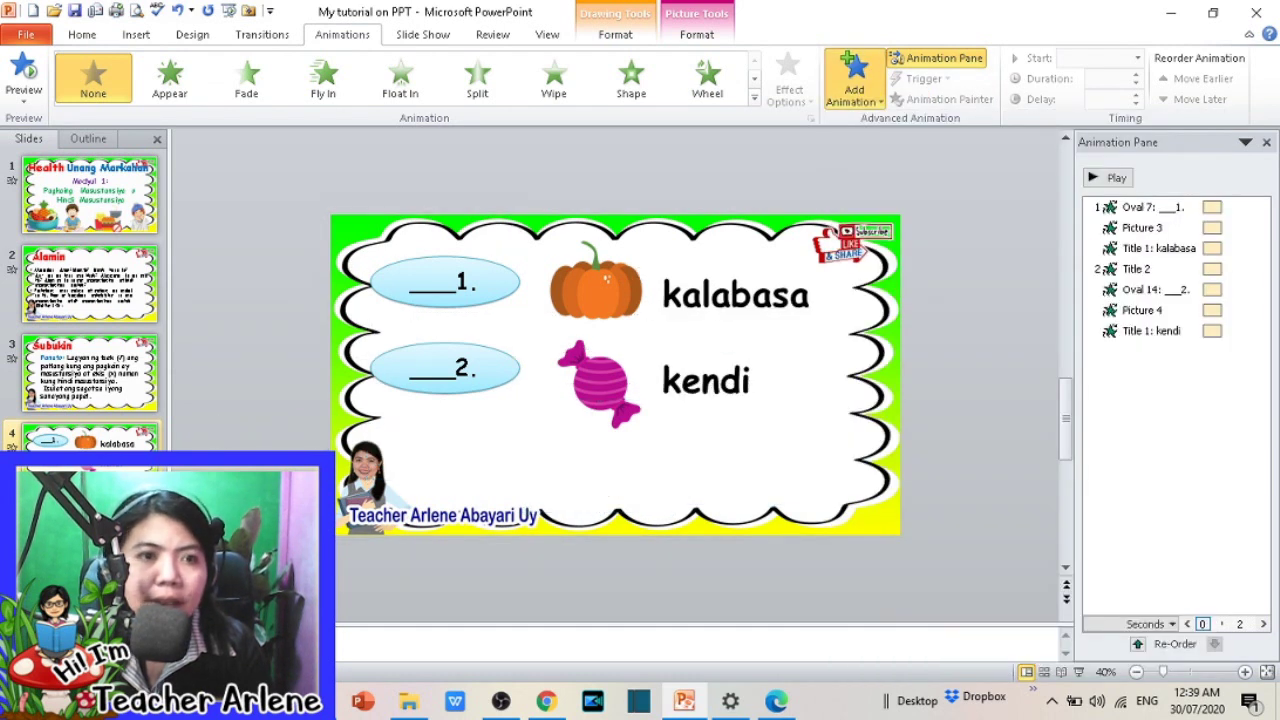
Step: Animate the blank 4 carrot group and the blank 5 banana 'saging' group on the next slide
{"action": "scroll", "coordinate": [285, 400], "scroll_direction": "down", "scroll_amount": 1}
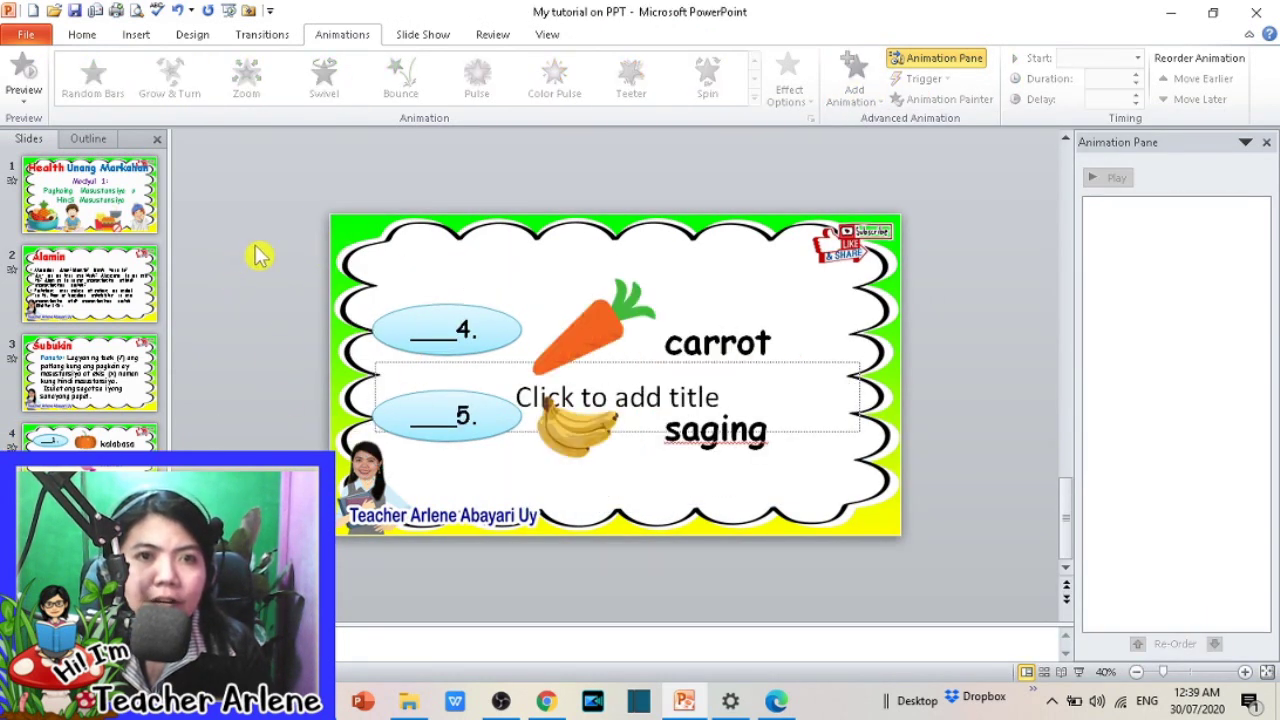
{"action": "left_click_drag", "start_coordinate": [255, 255], "coordinate": [1051, 403]}
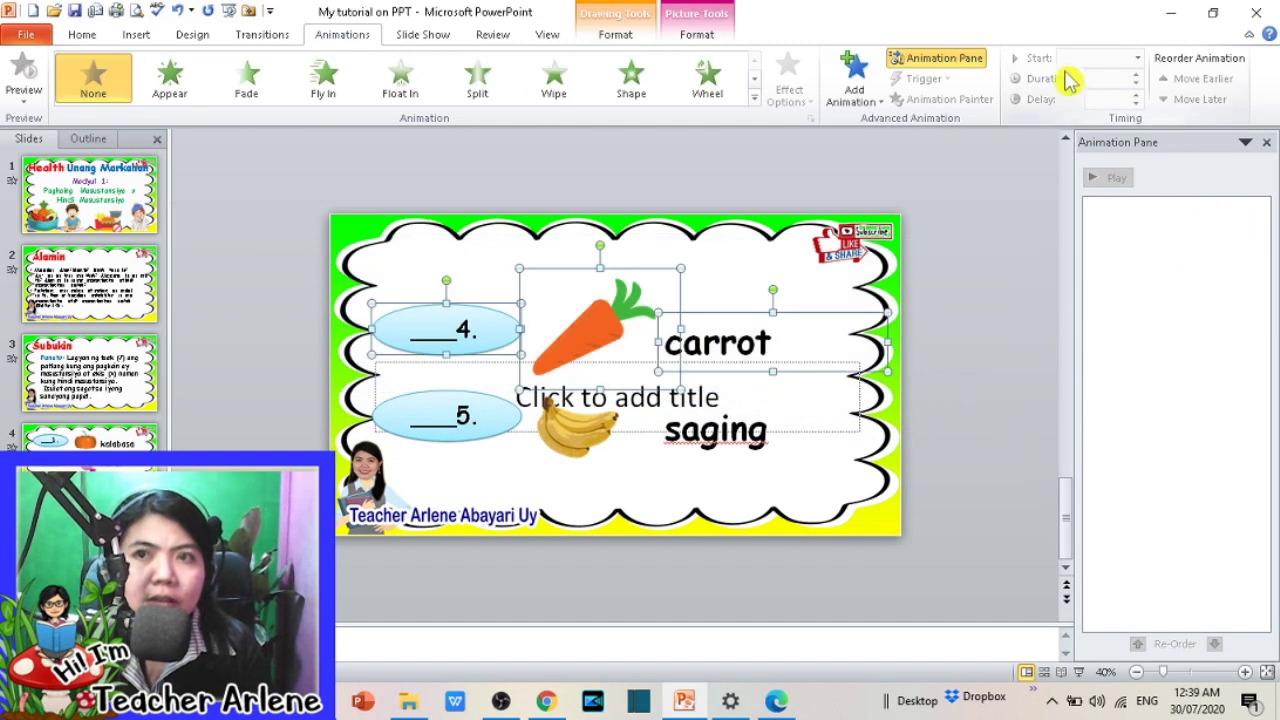
{"action": "left_click", "coordinate": [854, 78]}
{"action": "left_click", "coordinate": [866, 316]}
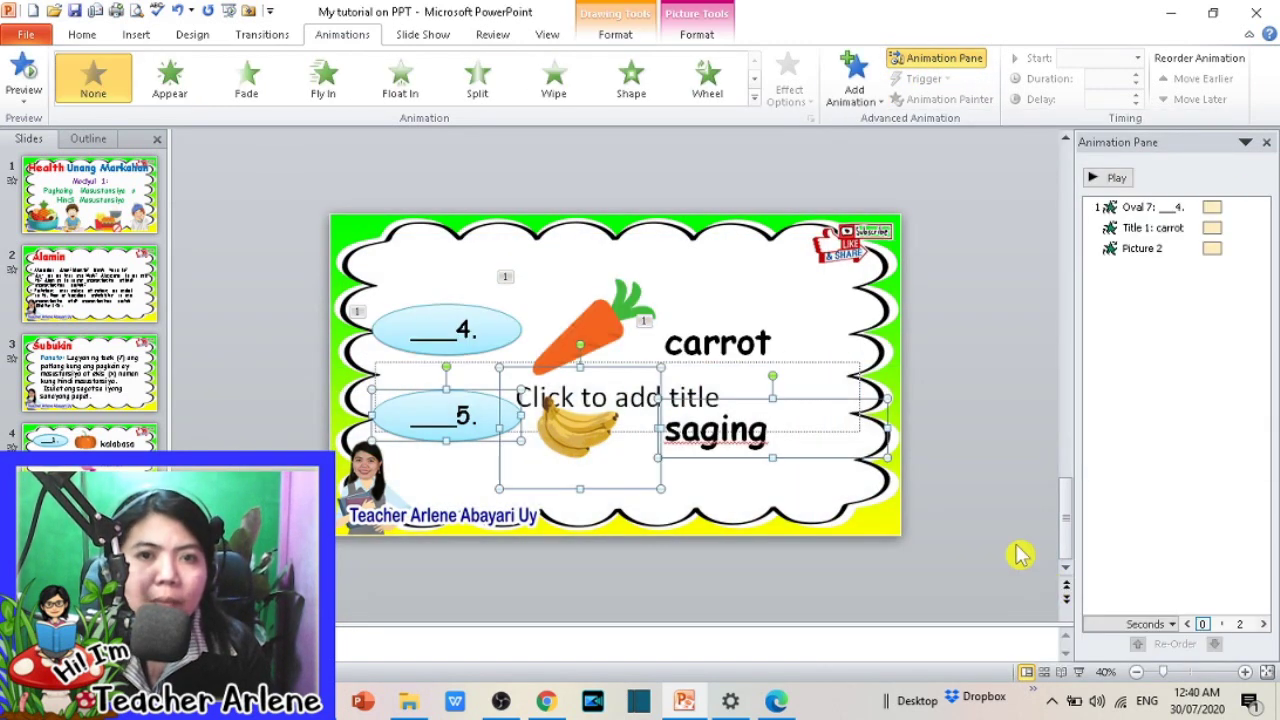
{"action": "left_click", "coordinate": [851, 70]}
{"action": "left_click", "coordinate": [1174, 209]}
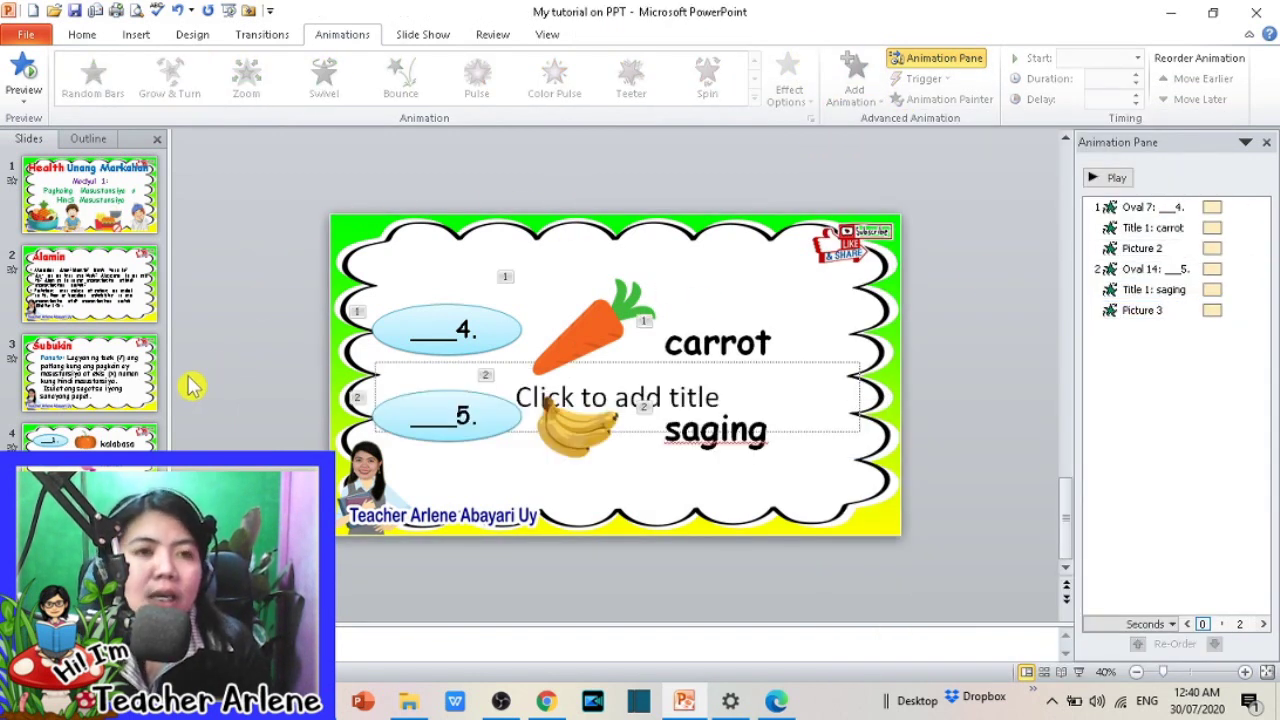
{"action": "left_click", "coordinate": [118, 410]}
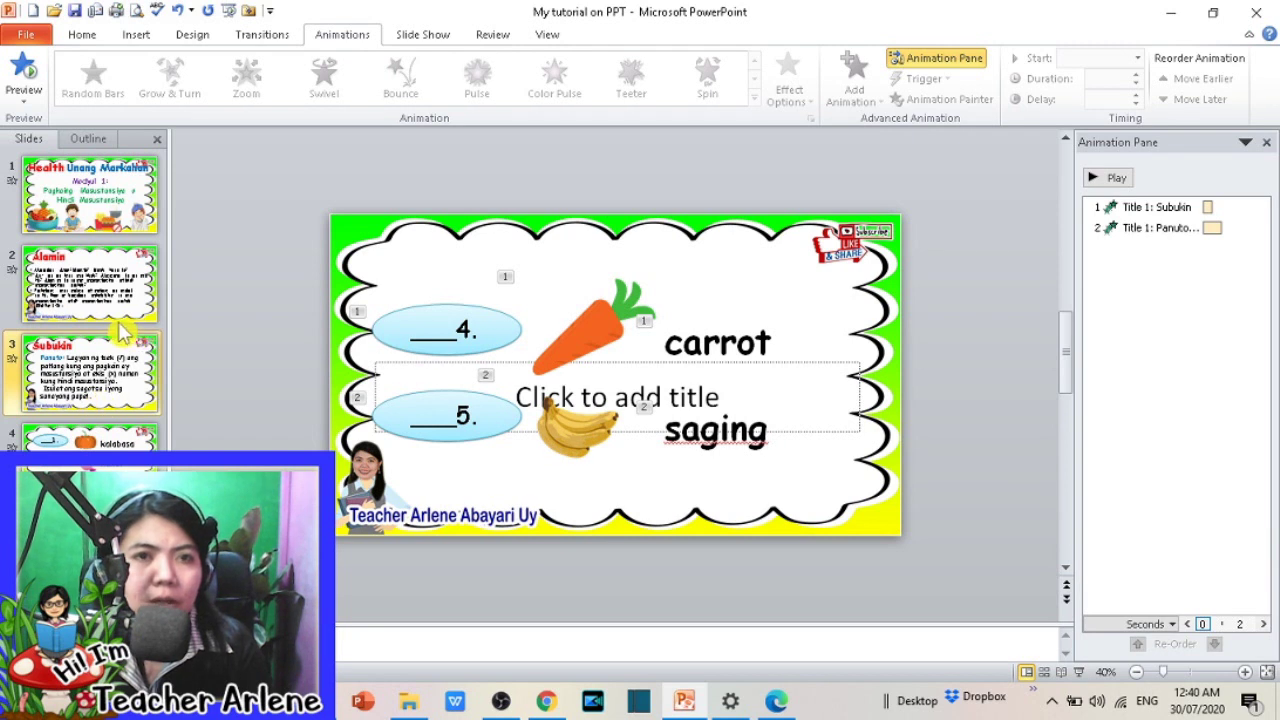
{"action": "left_click", "coordinate": [90, 204]}
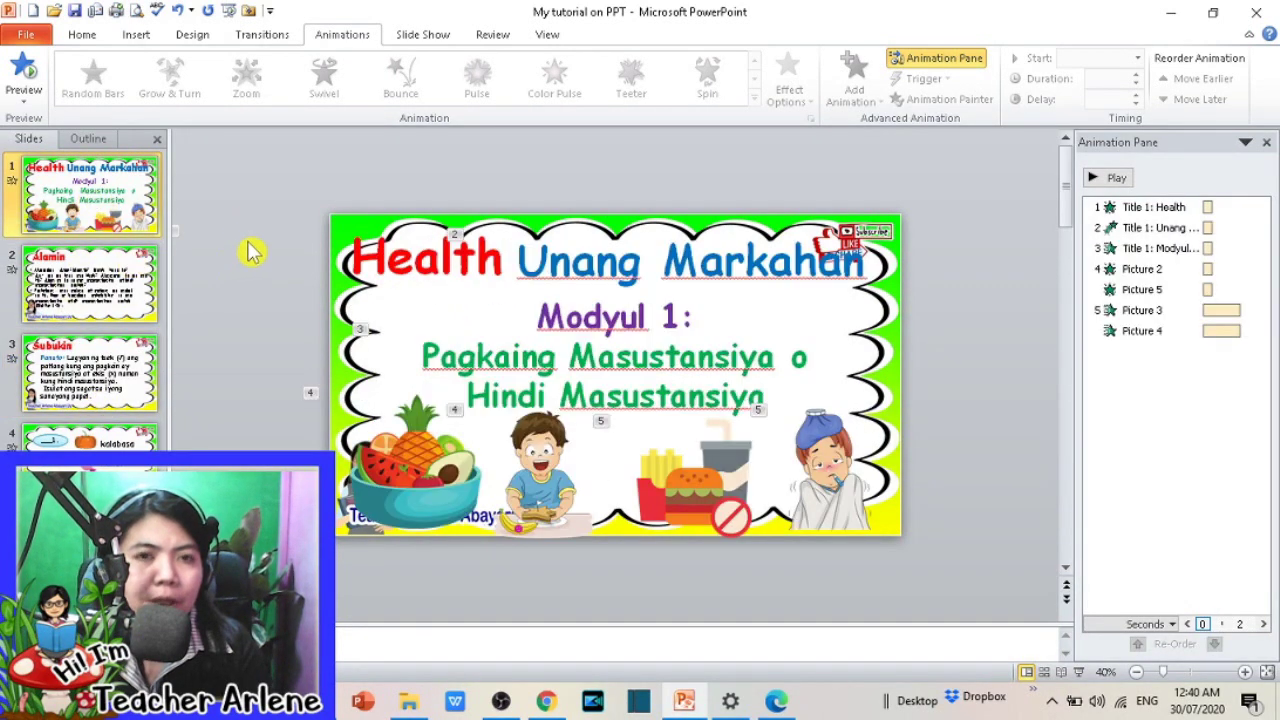
Step: Scroll through the lesson module PDF for reference
{"action": "left_click", "coordinate": [760, 705]}
{"action": "scroll", "coordinate": [366, 500], "scroll_direction": "down", "scroll_amount": 5}
{"action": "scroll", "coordinate": [366, 500], "scroll_direction": "down", "scroll_amount": 5}
{"action": "scroll", "coordinate": [366, 500], "scroll_direction": "down", "scroll_amount": 5}
{"action": "scroll", "coordinate": [366, 505], "scroll_direction": "down", "scroll_amount": 5}
{"action": "left_click", "coordinate": [945, 270]}
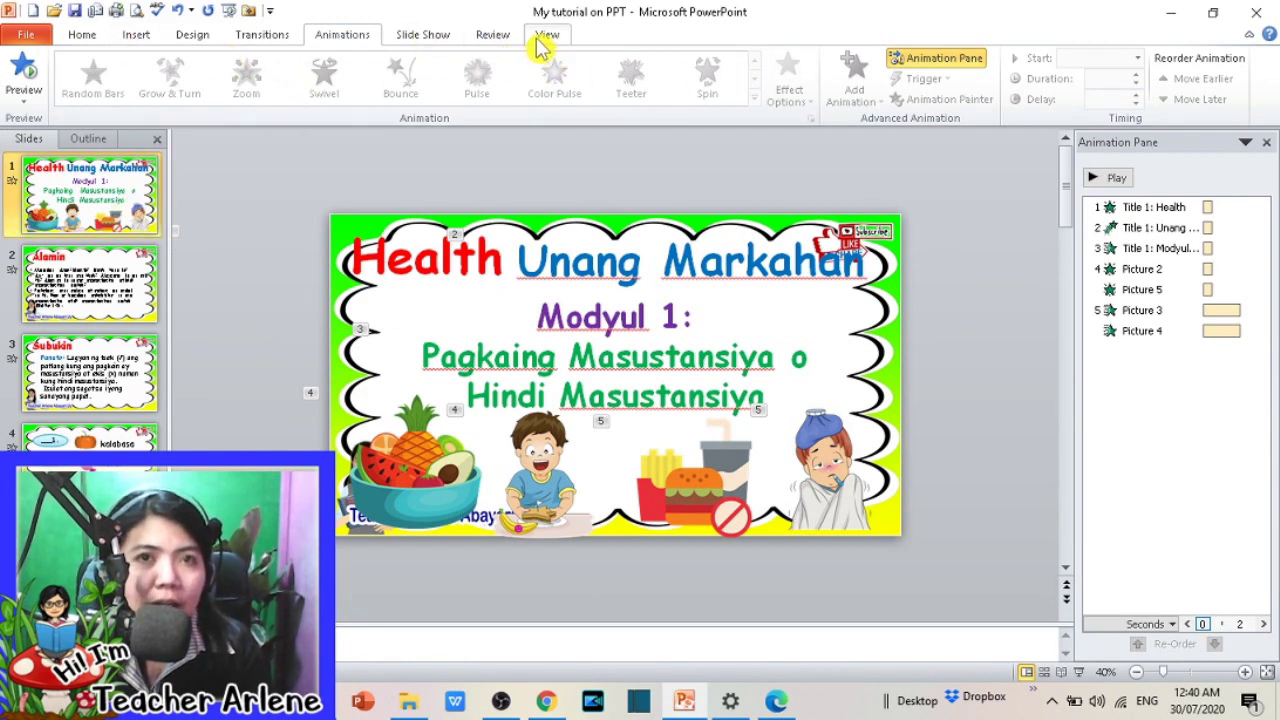
Step: Insert the Old_MacDonald_Instrumental audio file onto the title slide
{"action": "left_click", "coordinate": [134, 34]}
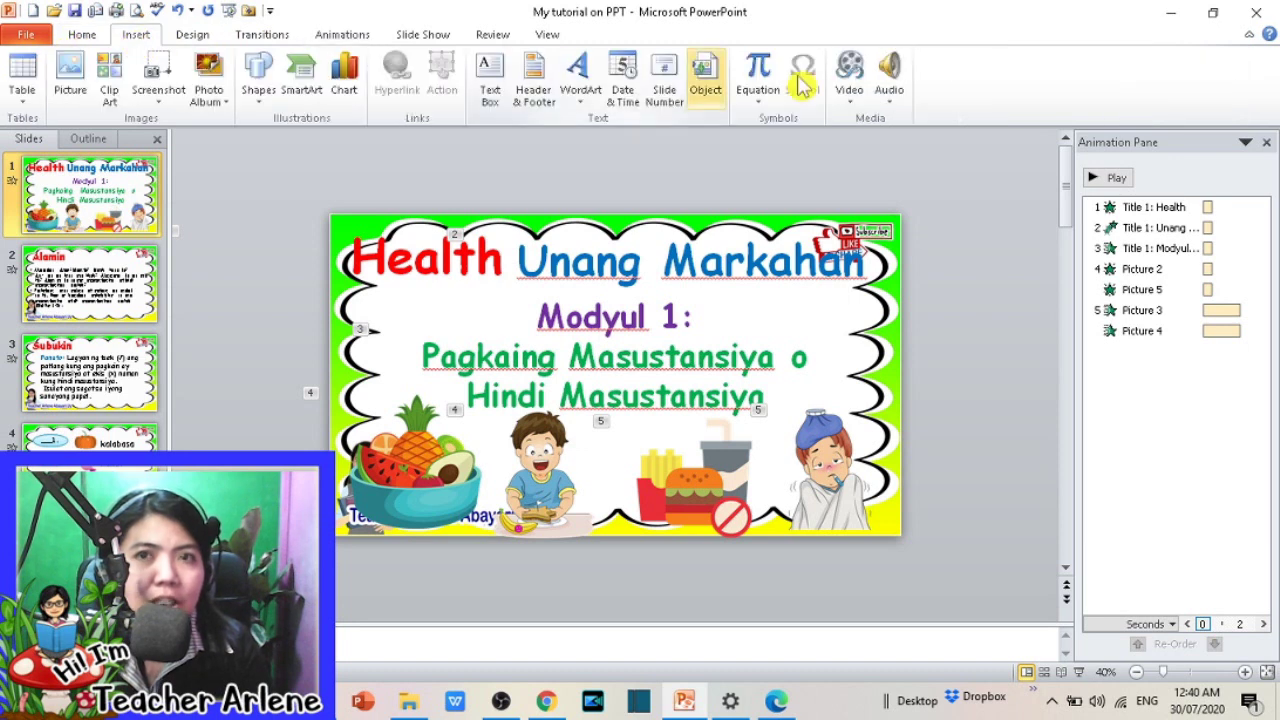
{"action": "left_click", "coordinate": [889, 72]}
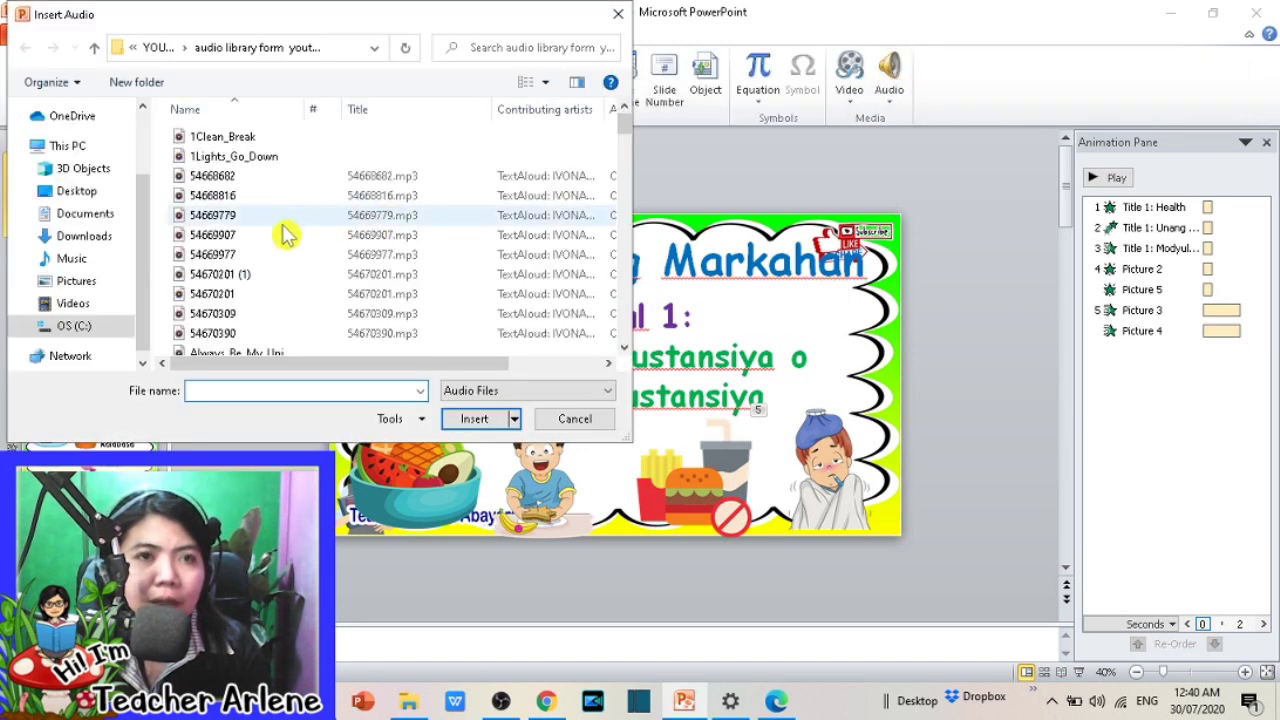
{"action": "scroll", "coordinate": [285, 235], "scroll_direction": "down", "scroll_amount": 3}
{"action": "scroll", "coordinate": [280, 242], "scroll_direction": "down", "scroll_amount": 5}
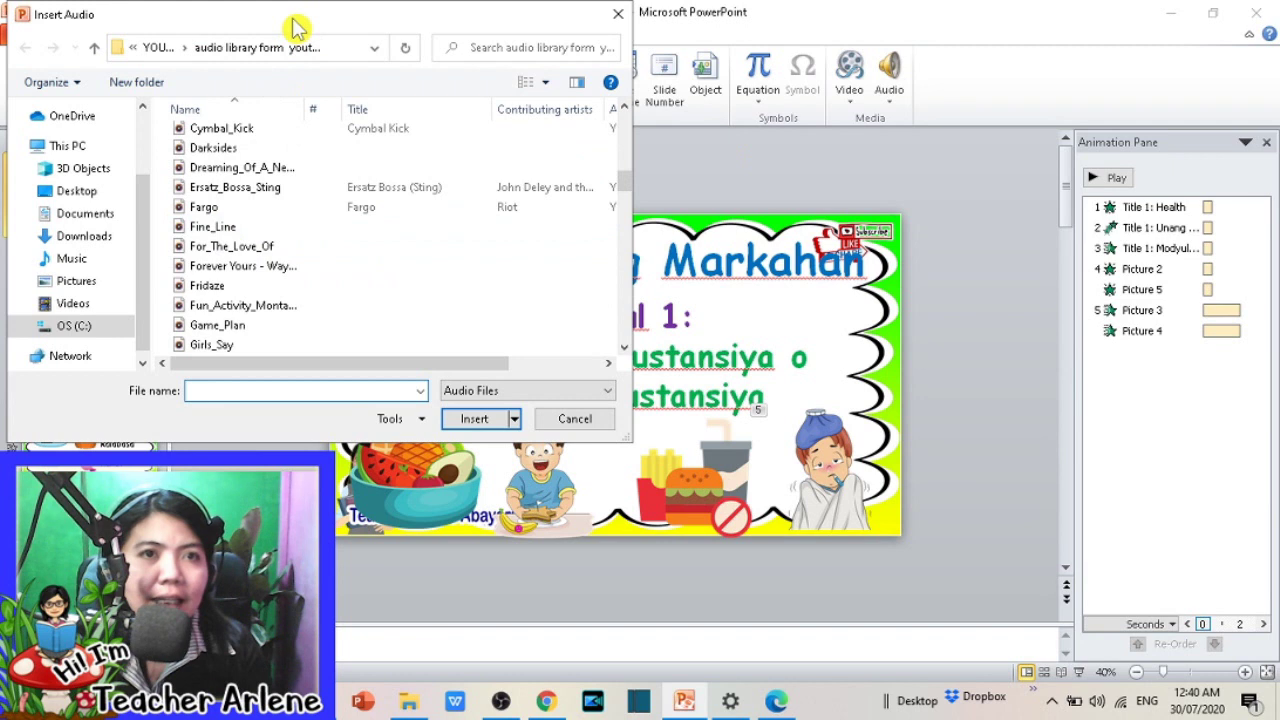
{"action": "left_click_drag", "start_coordinate": [296, 28], "coordinate": [412, 28]}
{"action": "scroll", "coordinate": [400, 180], "scroll_direction": "down", "scroll_amount": 1}
{"action": "scroll", "coordinate": [400, 180], "scroll_direction": "down", "scroll_amount": 3}
{"action": "scroll", "coordinate": [398, 182], "scroll_direction": "down", "scroll_amount": 5}
{"action": "scroll", "coordinate": [398, 182], "scroll_direction": "down", "scroll_amount": 4}
{"action": "scroll", "coordinate": [398, 182], "scroll_direction": "down", "scroll_amount": 4}
{"action": "scroll", "coordinate": [398, 182], "scroll_direction": "down", "scroll_amount": 1}
{"action": "scroll", "coordinate": [398, 182], "scroll_direction": "up", "scroll_amount": 3}
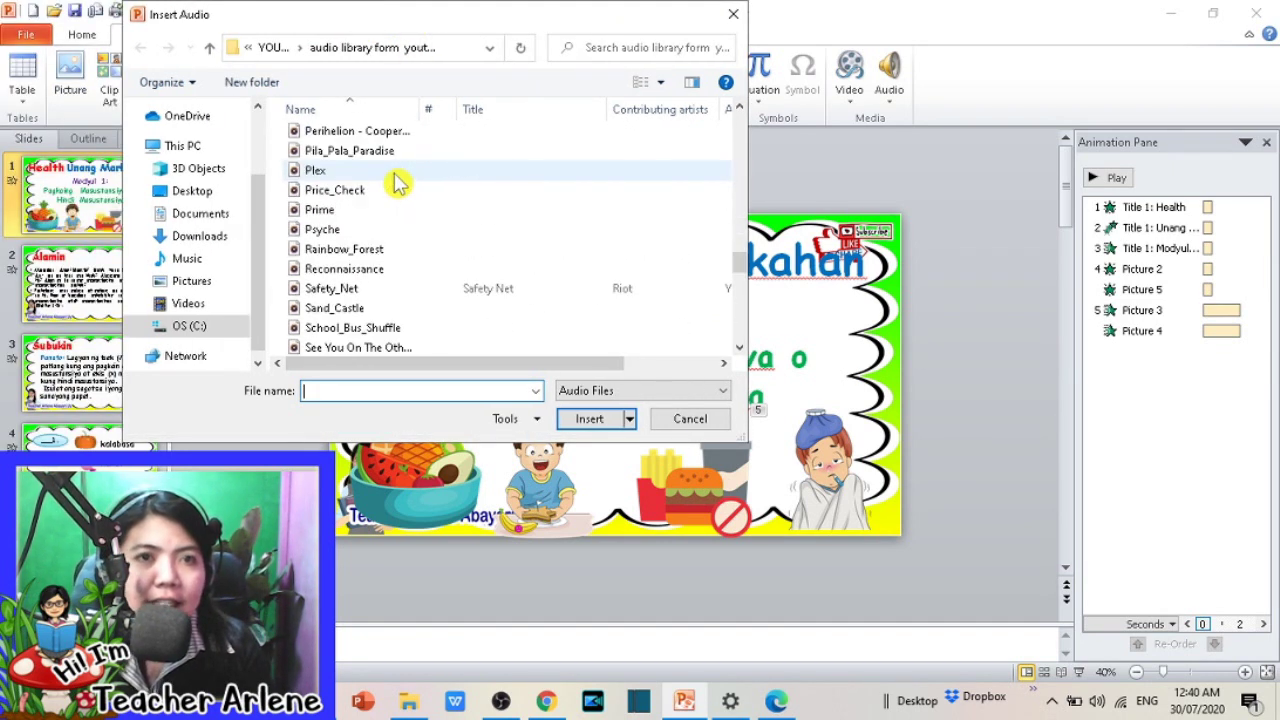
{"action": "scroll", "coordinate": [398, 182], "scroll_direction": "up", "scroll_amount": 2}
{"action": "left_click", "coordinate": [397, 235]}
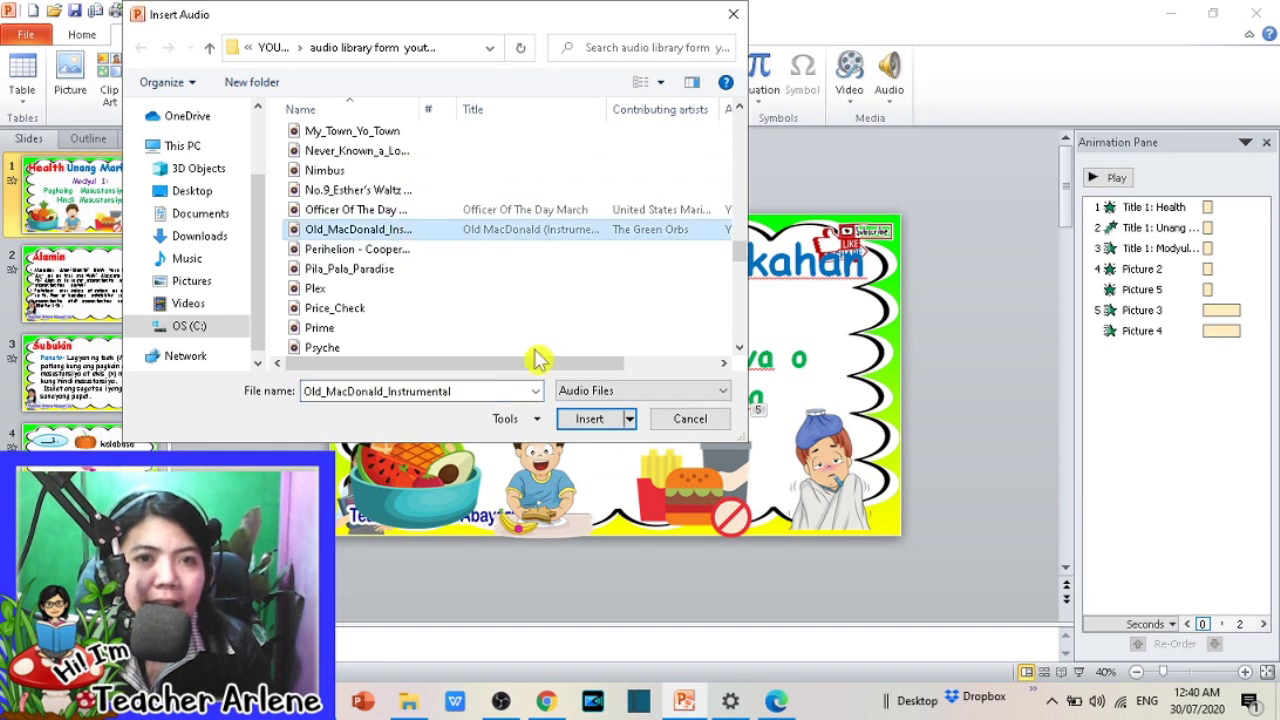
{"action": "left_click", "coordinate": [593, 421]}
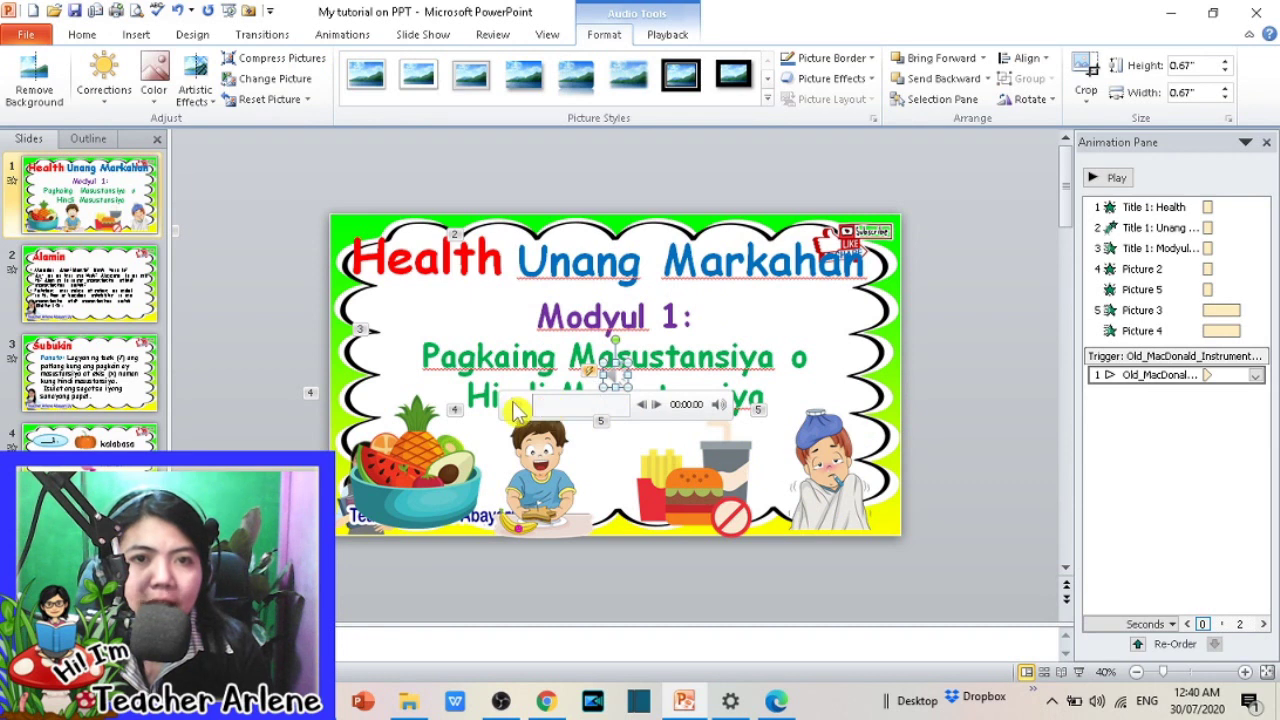
Step: Move the Old_MacDonald music to first in the animation order and its icon to the lower right
{"action": "left_click", "coordinate": [638, 420]}
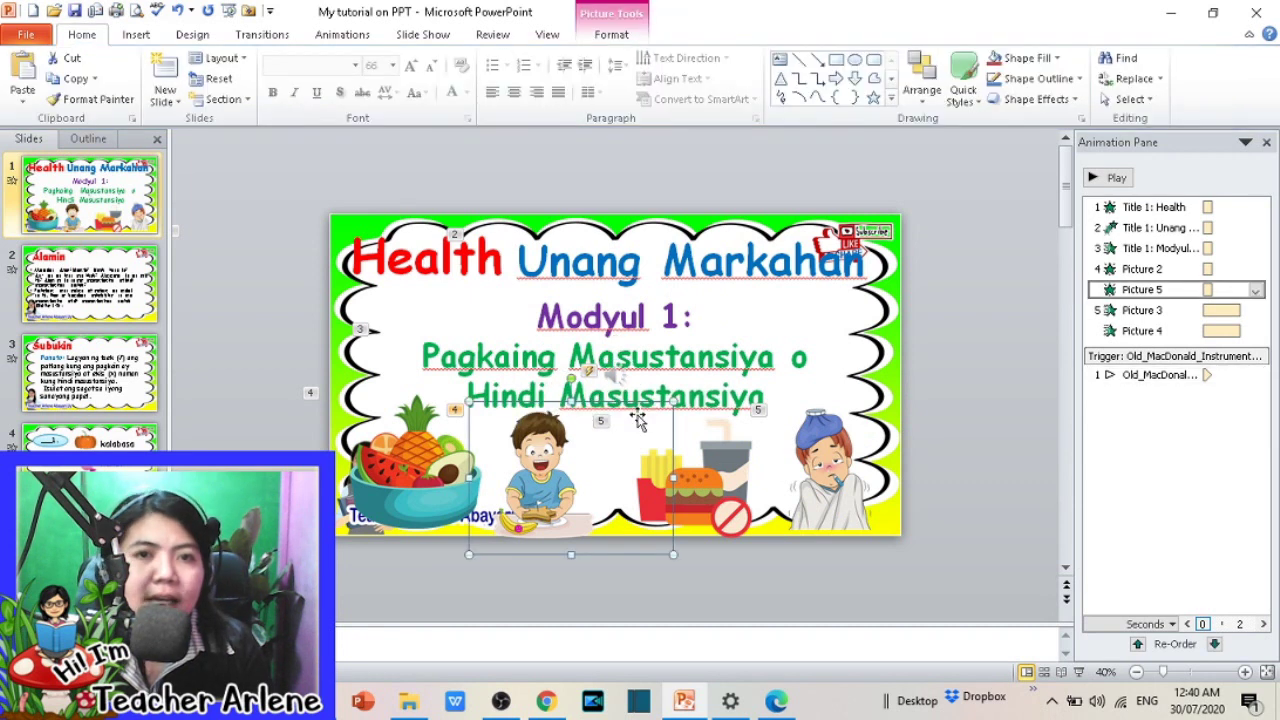
{"action": "left_click", "coordinate": [612, 376]}
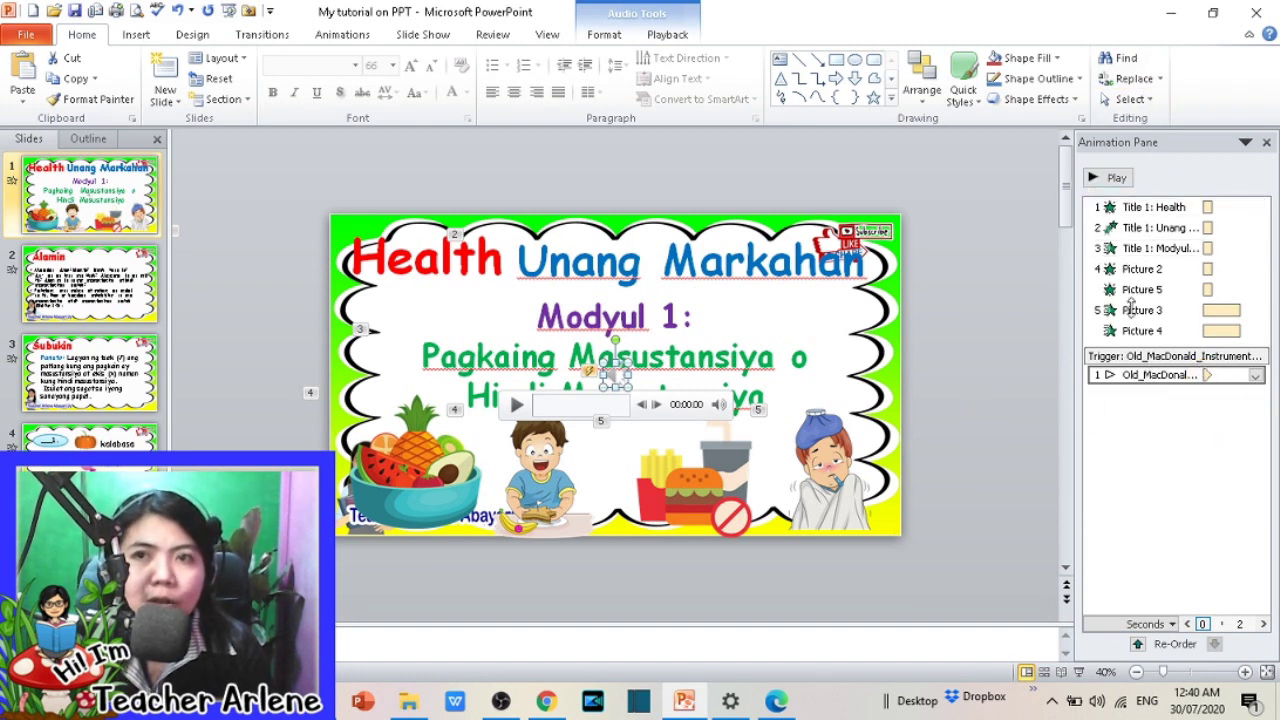
{"action": "left_click_drag", "start_coordinate": [1188, 387], "coordinate": [1166, 196]}
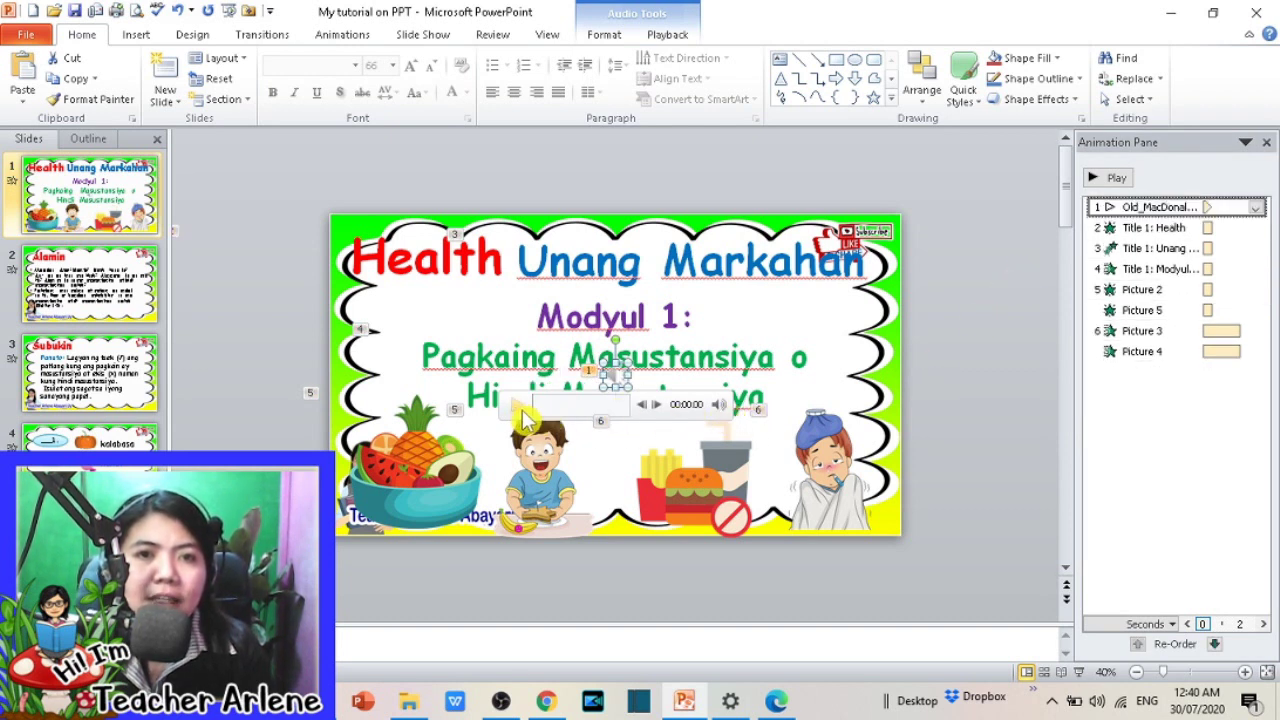
{"action": "left_click", "coordinate": [615, 385]}
{"action": "left_click_drag", "start_coordinate": [812, 516], "coordinate": [815, 476]}
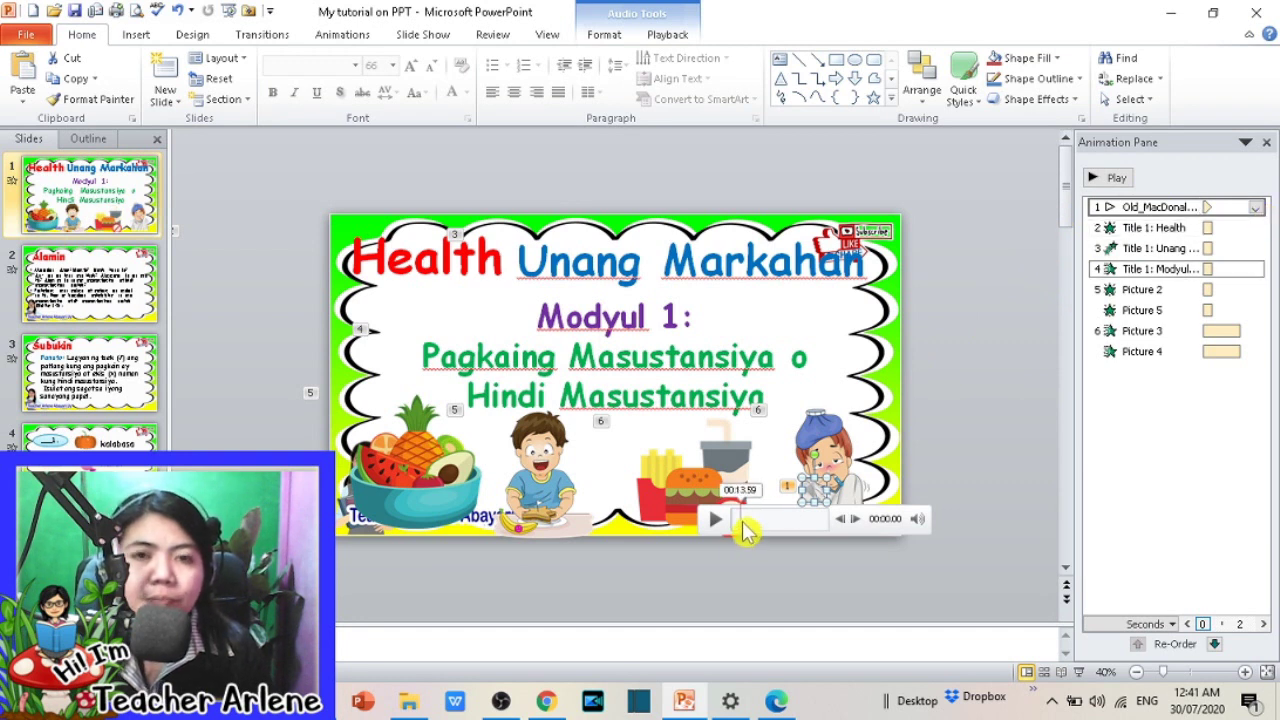
{"action": "left_click", "coordinate": [1256, 207]}
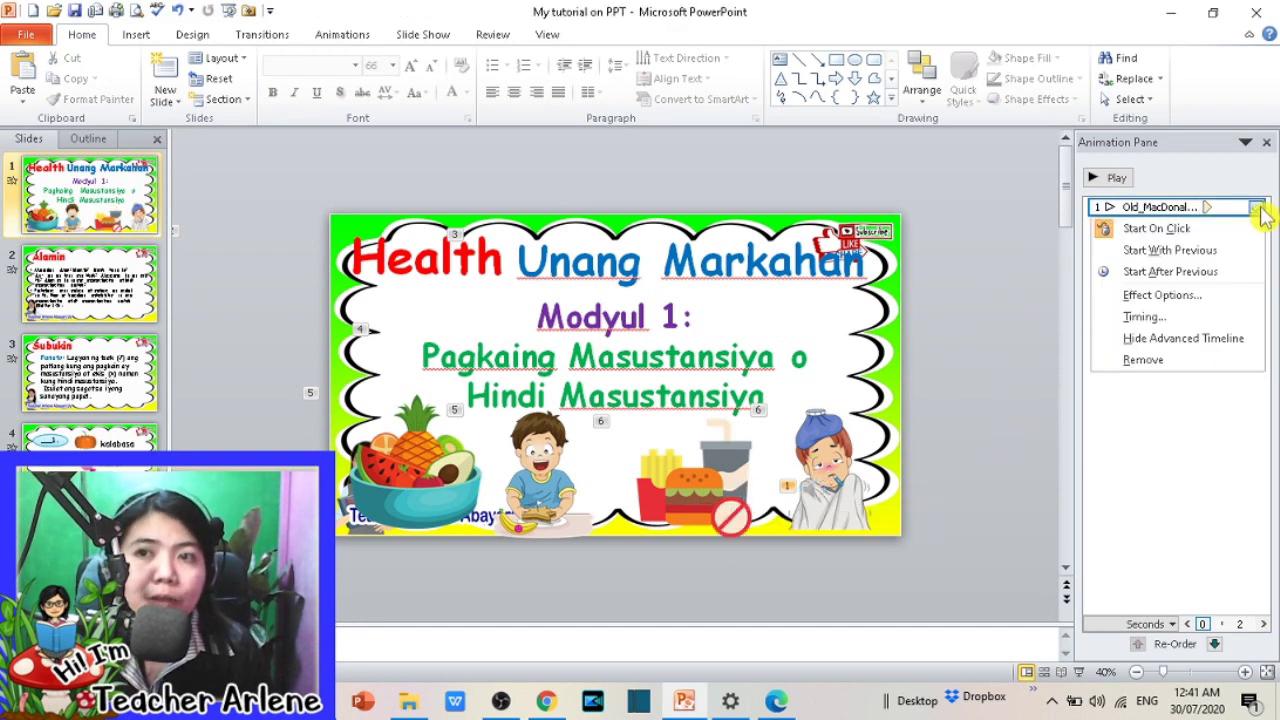
Step: Set the music to start With Previous, repeat Until End of Slide, and stop after 5 slides
{"action": "left_click", "coordinate": [1162, 318]}
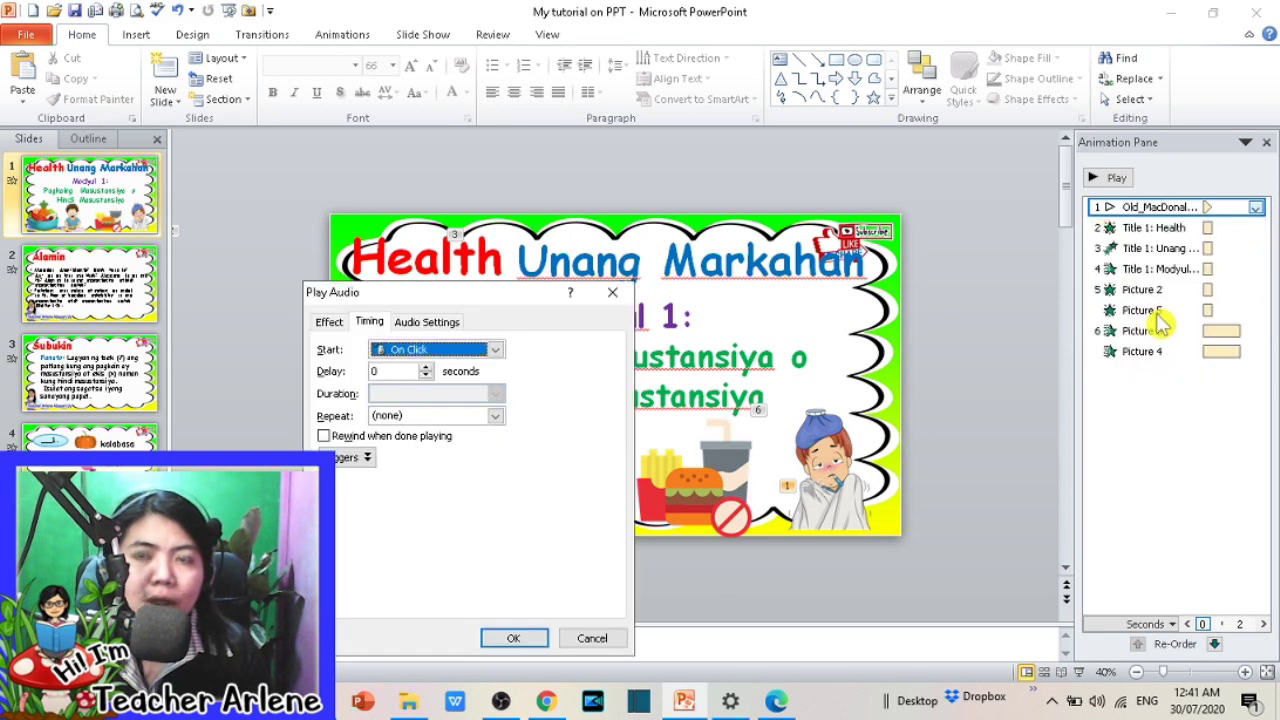
{"action": "left_click", "coordinate": [490, 350]}
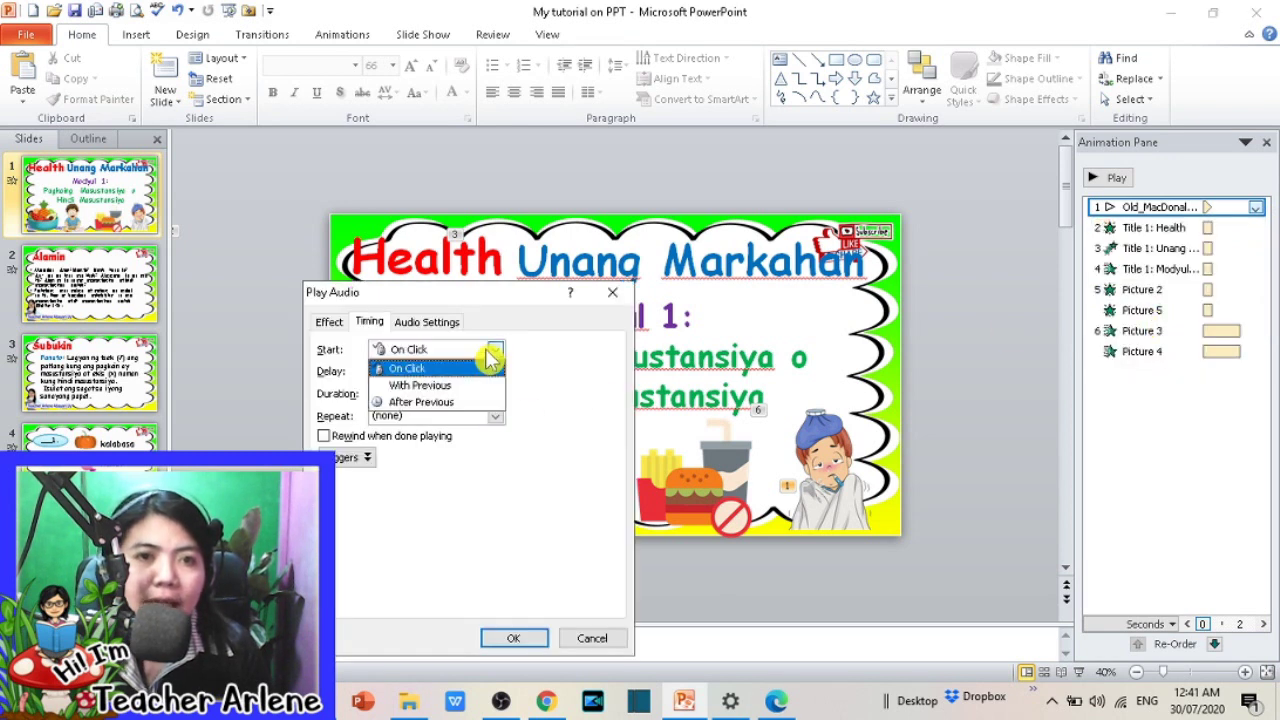
{"action": "left_click", "coordinate": [446, 397]}
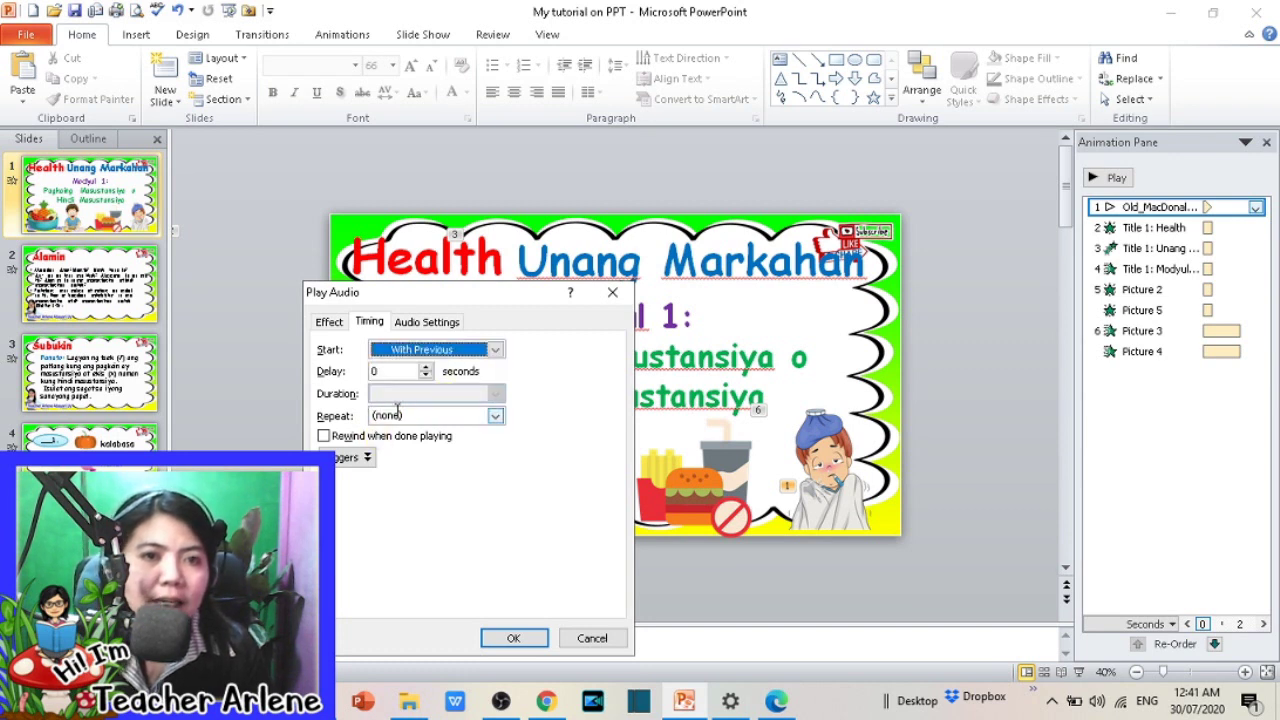
{"action": "left_click", "coordinate": [411, 414]}
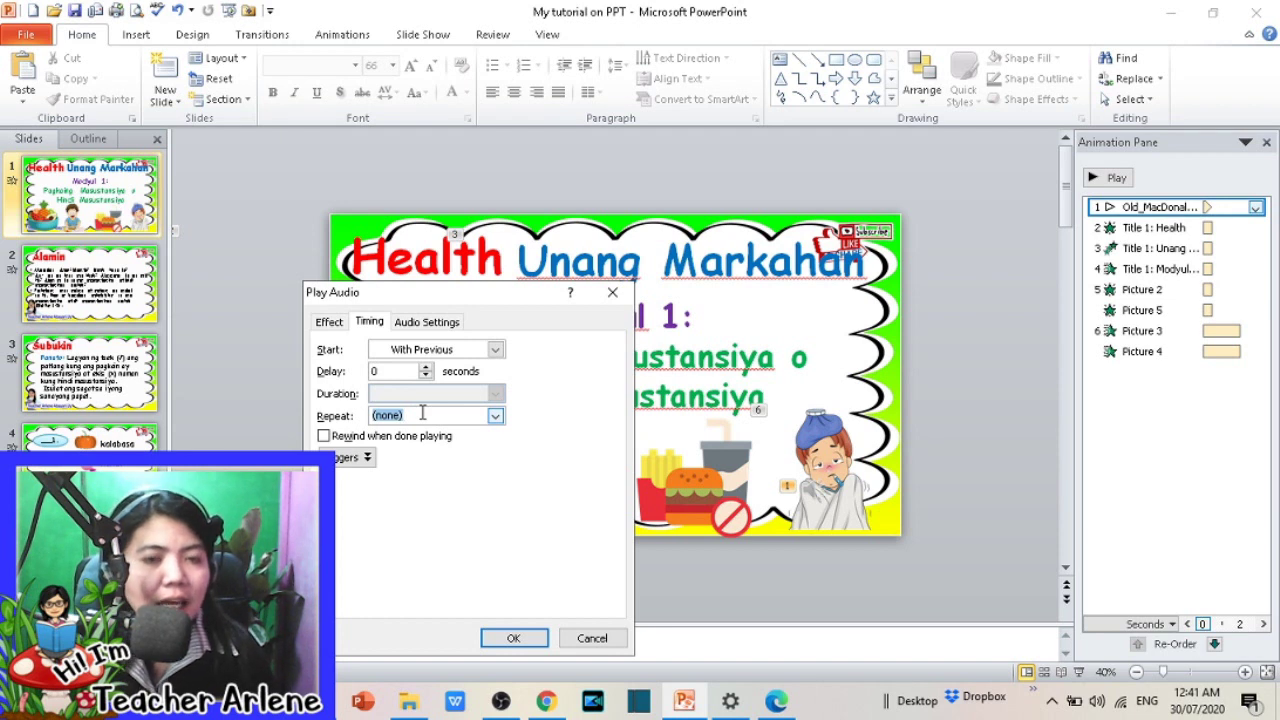
{"action": "left_click", "coordinate": [494, 418]}
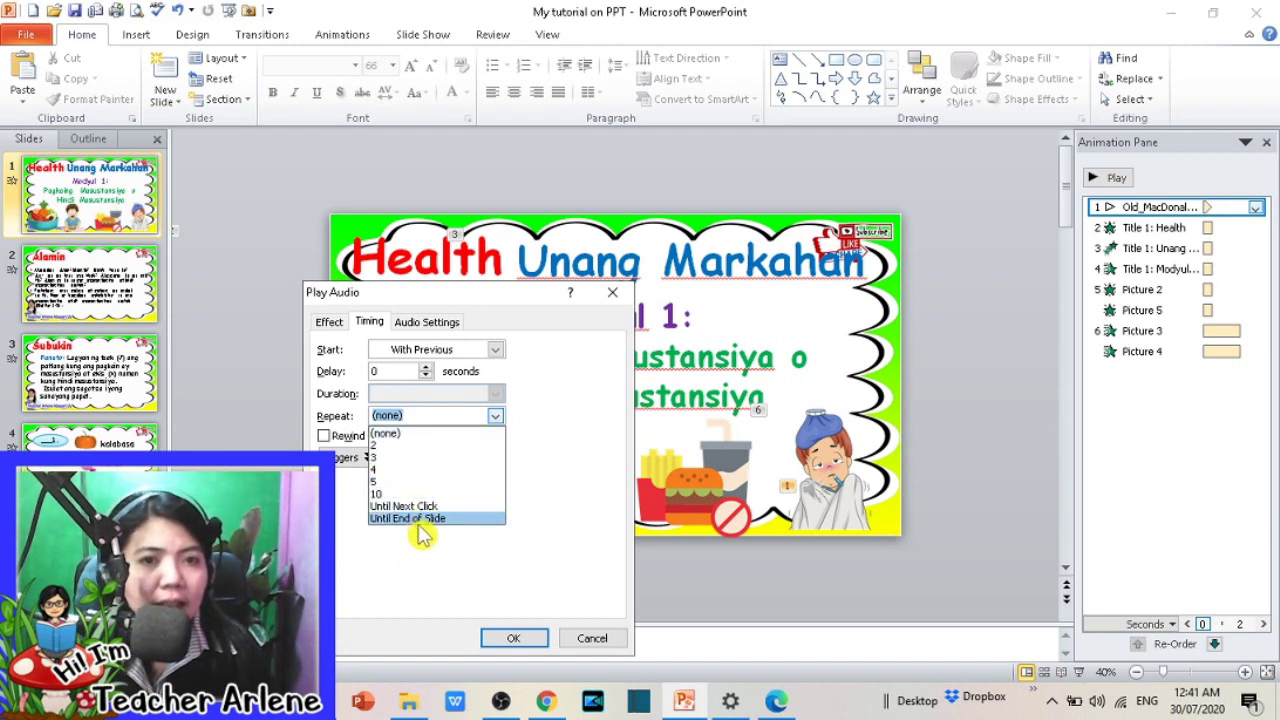
{"action": "left_click", "coordinate": [420, 530]}
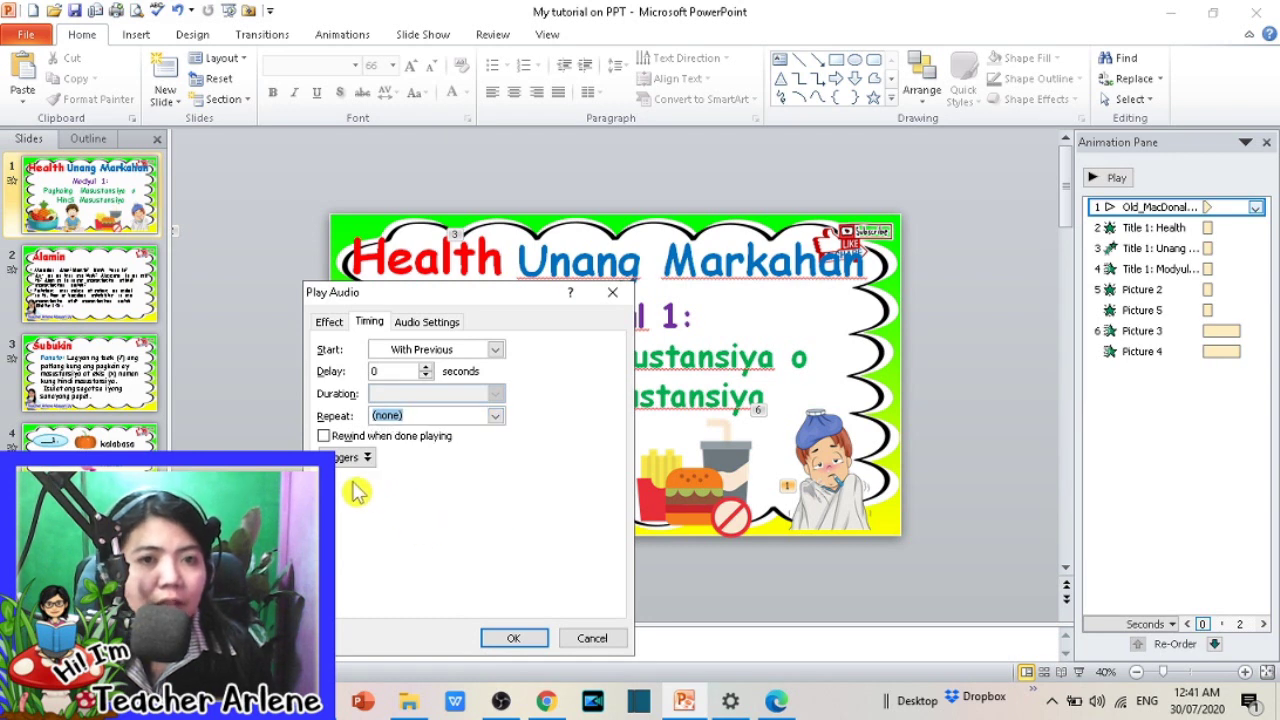
{"action": "left_click", "coordinate": [494, 420]}
{"action": "left_click", "coordinate": [415, 518]}
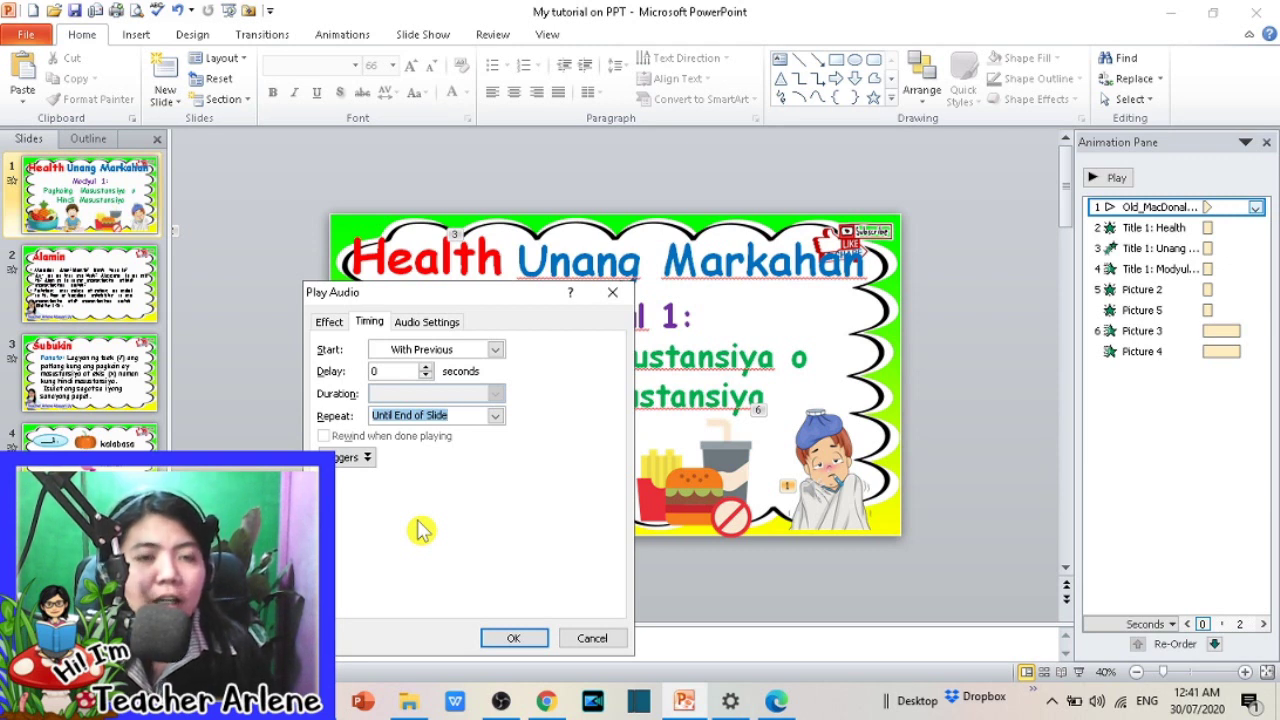
{"action": "left_click", "coordinate": [329, 321]}
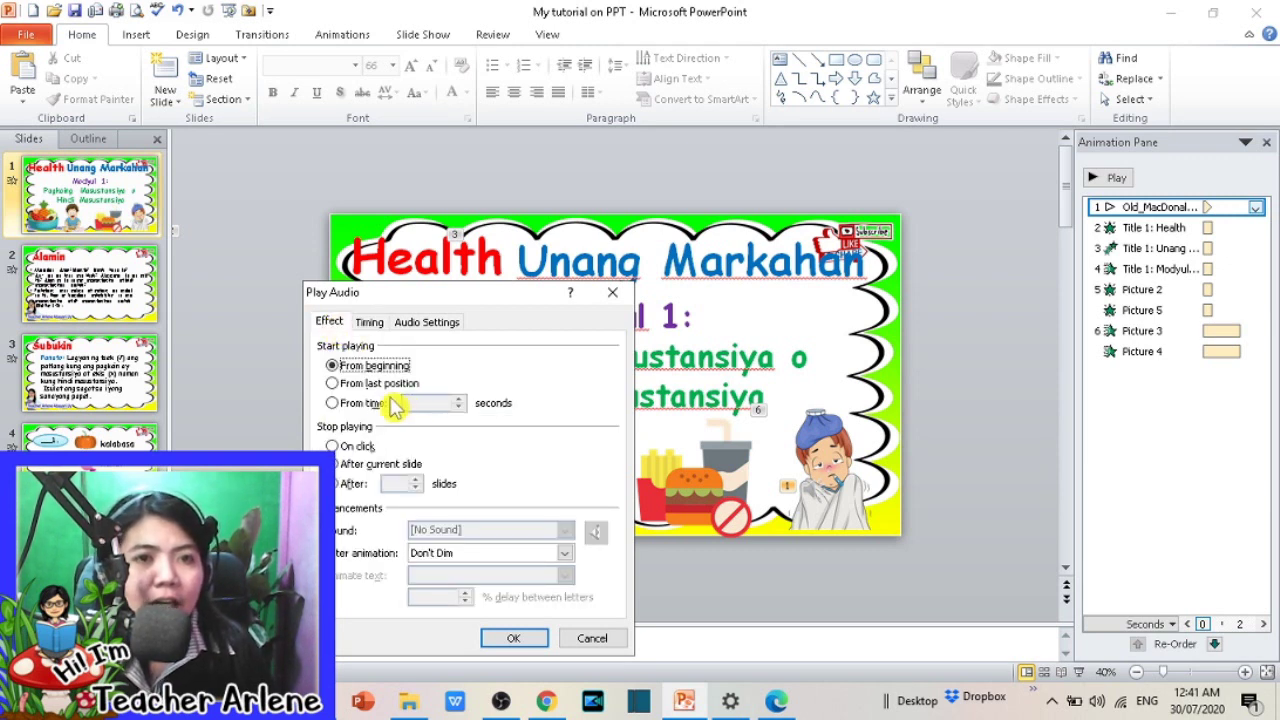
{"action": "left_click", "coordinate": [340, 485]}
{"action": "type", "text": "5"}
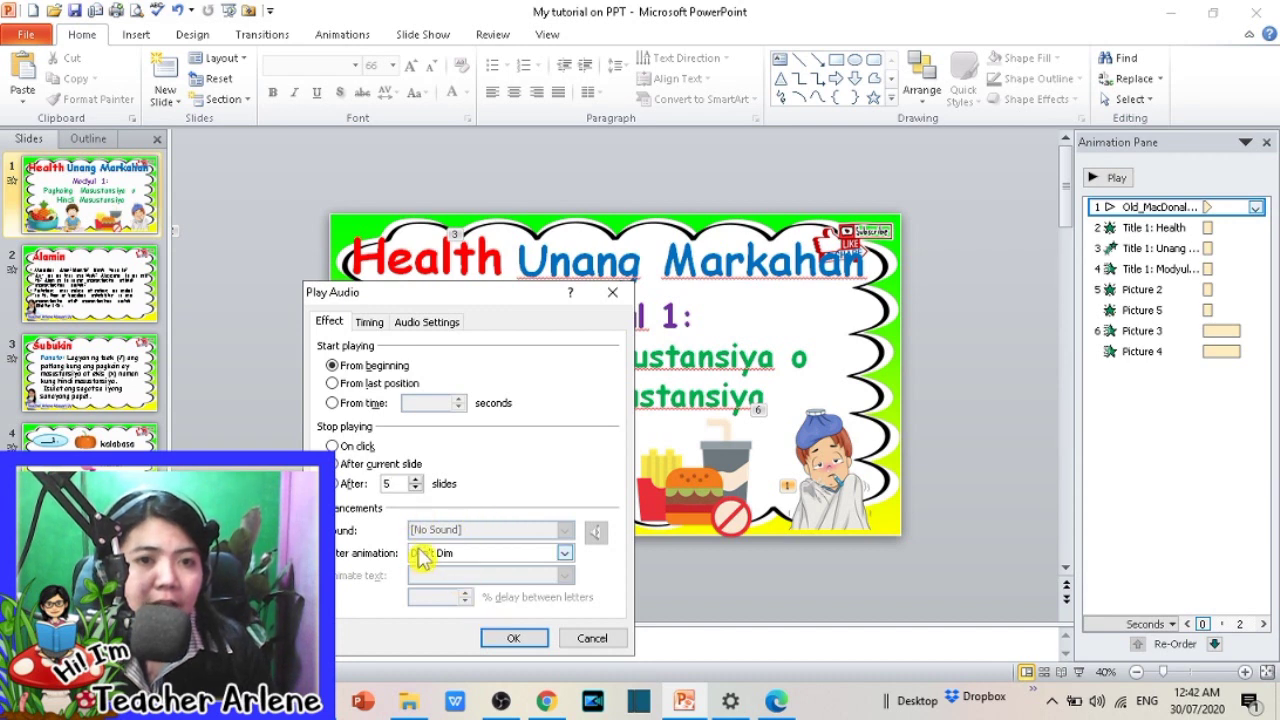
{"action": "left_click", "coordinate": [522, 638]}
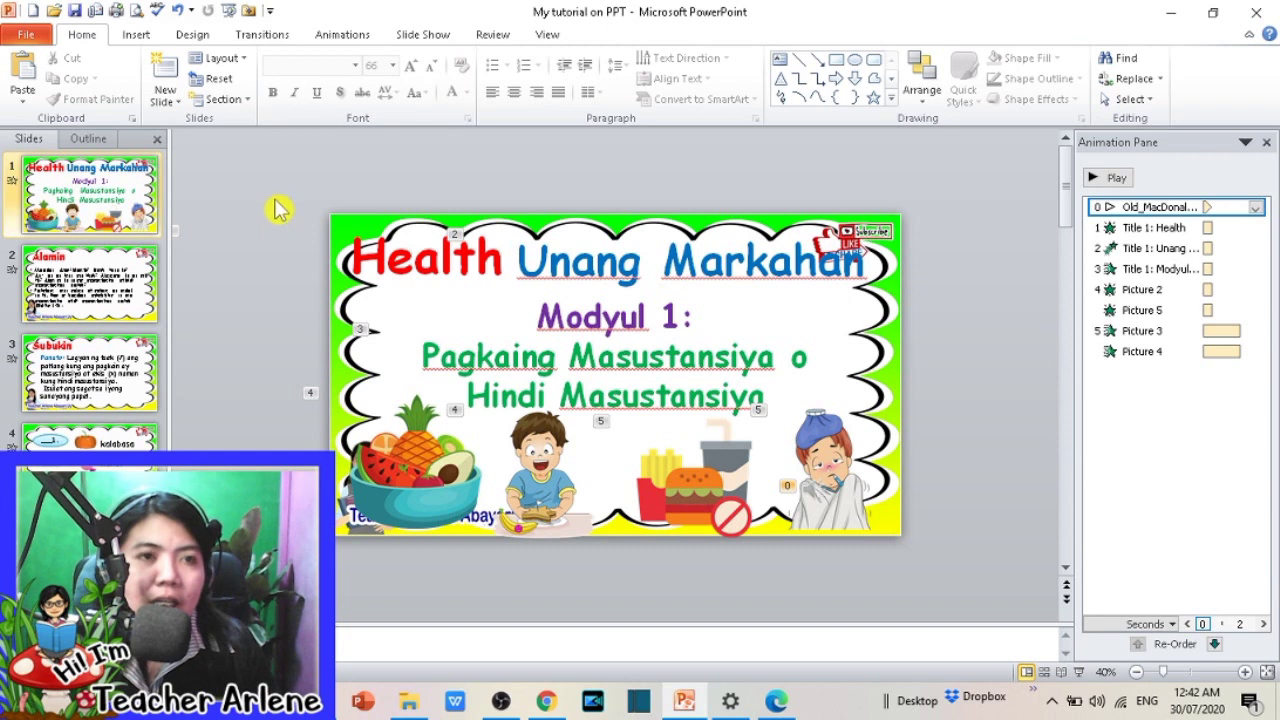
Step: Record the slide show from the beginning briefly, giving the title slide an 8-second timing
{"action": "left_click", "coordinate": [84, 193]}
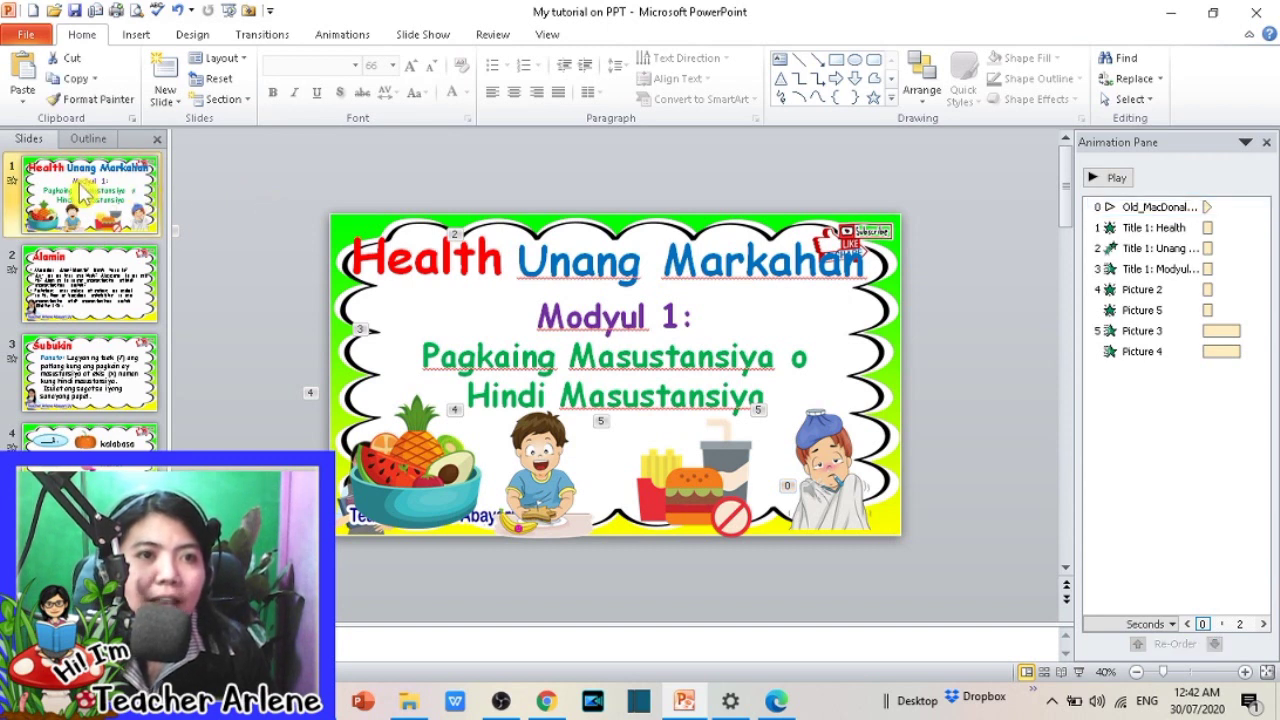
{"action": "left_click", "coordinate": [426, 42]}
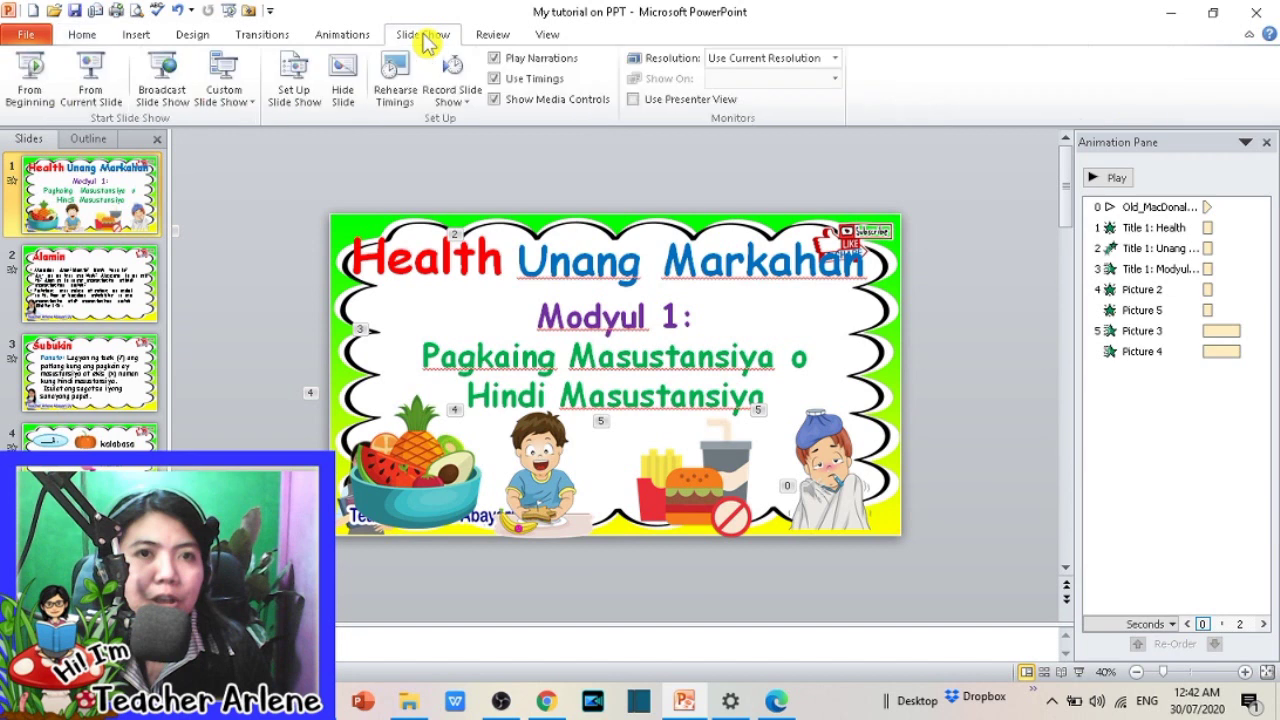
{"action": "left_click", "coordinate": [458, 98]}
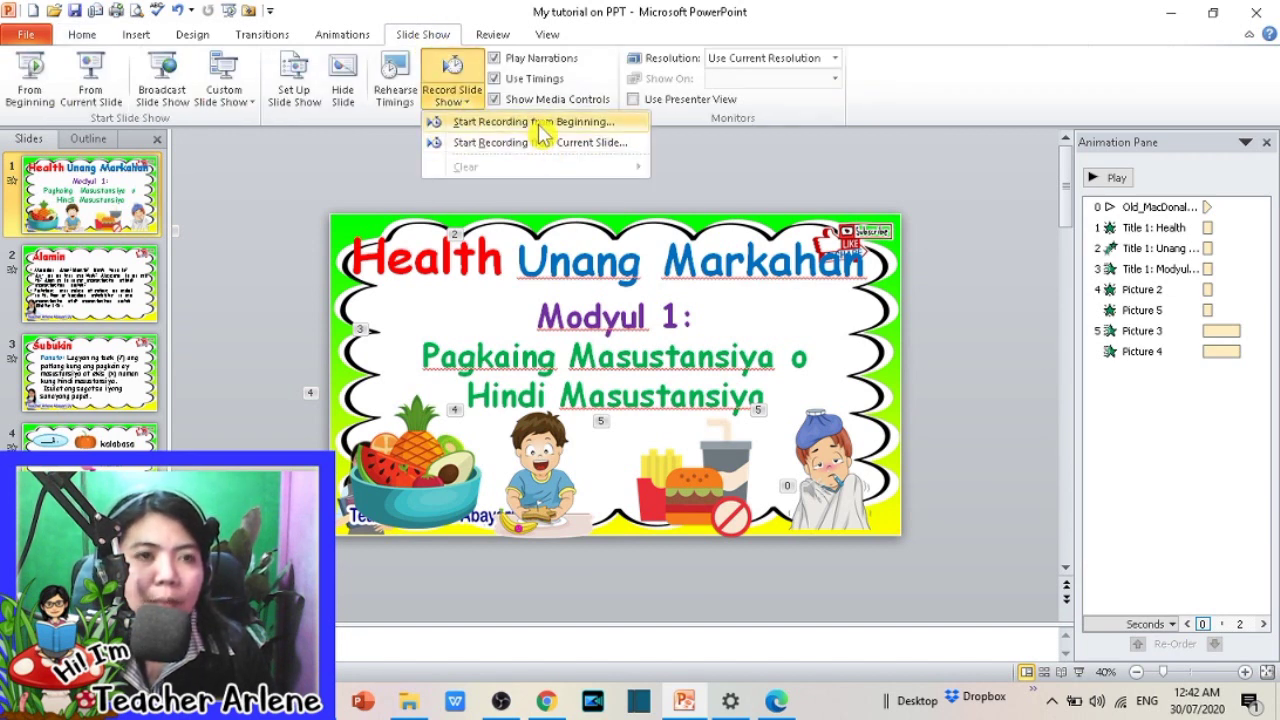
{"action": "left_click", "coordinate": [349, 177]}
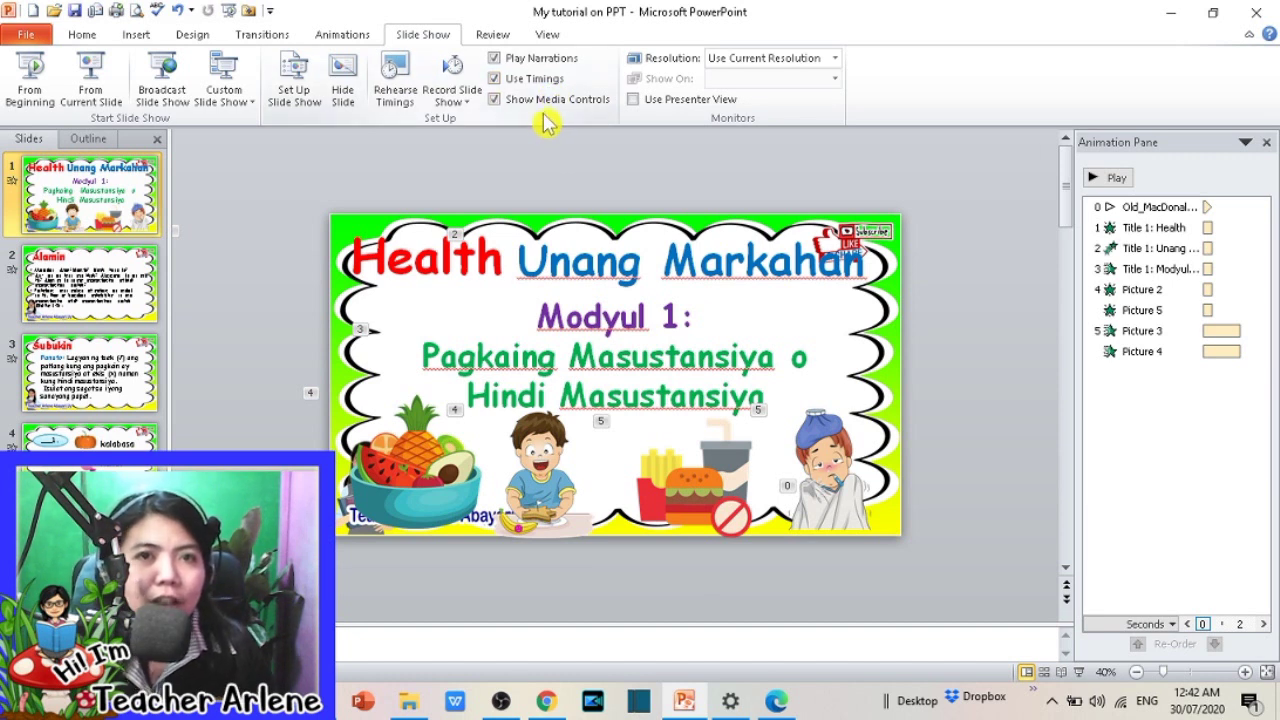
{"action": "left_click", "coordinate": [466, 100]}
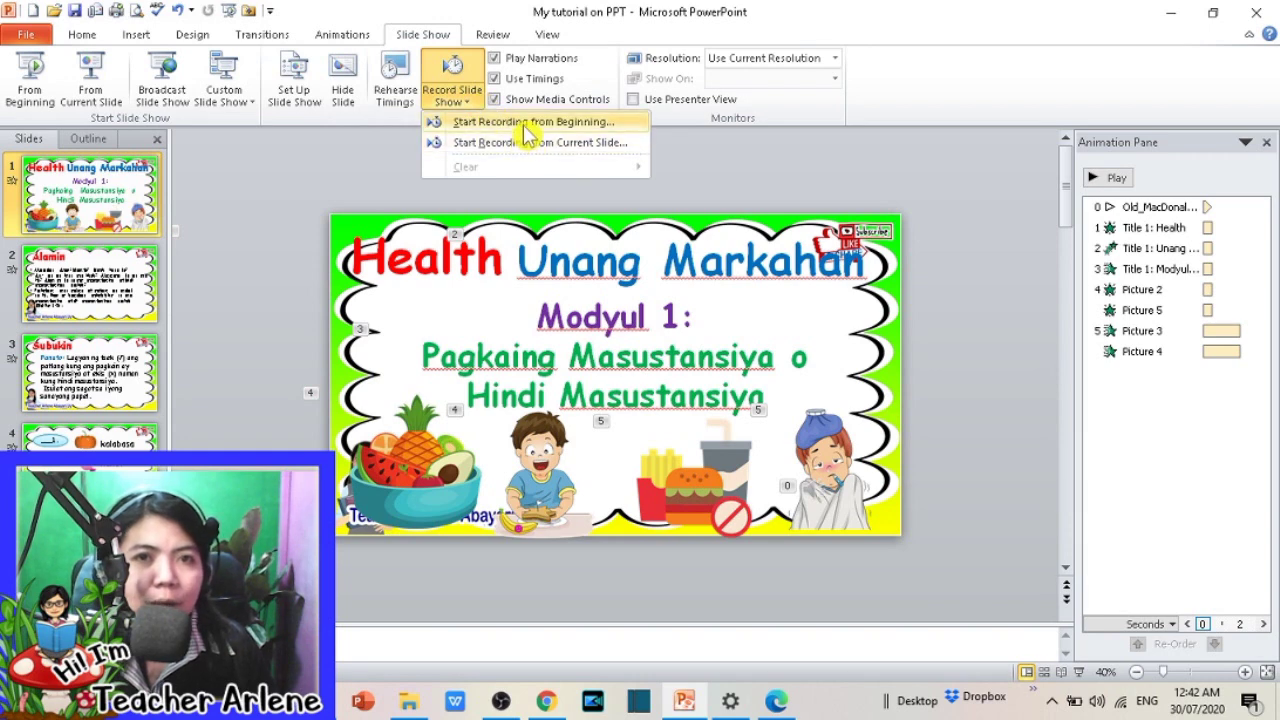
{"action": "left_click", "coordinate": [527, 124]}
{"action": "left_click", "coordinate": [645, 380]}
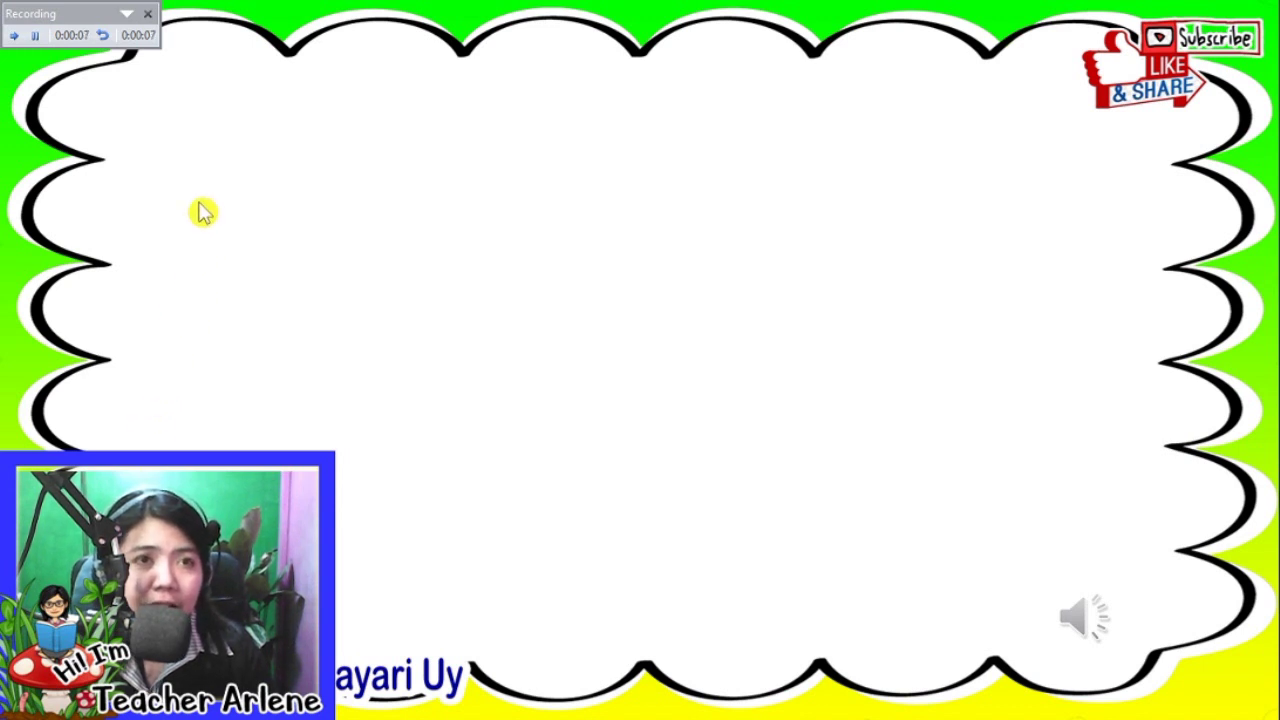
{"action": "key", "text": "Escape"}
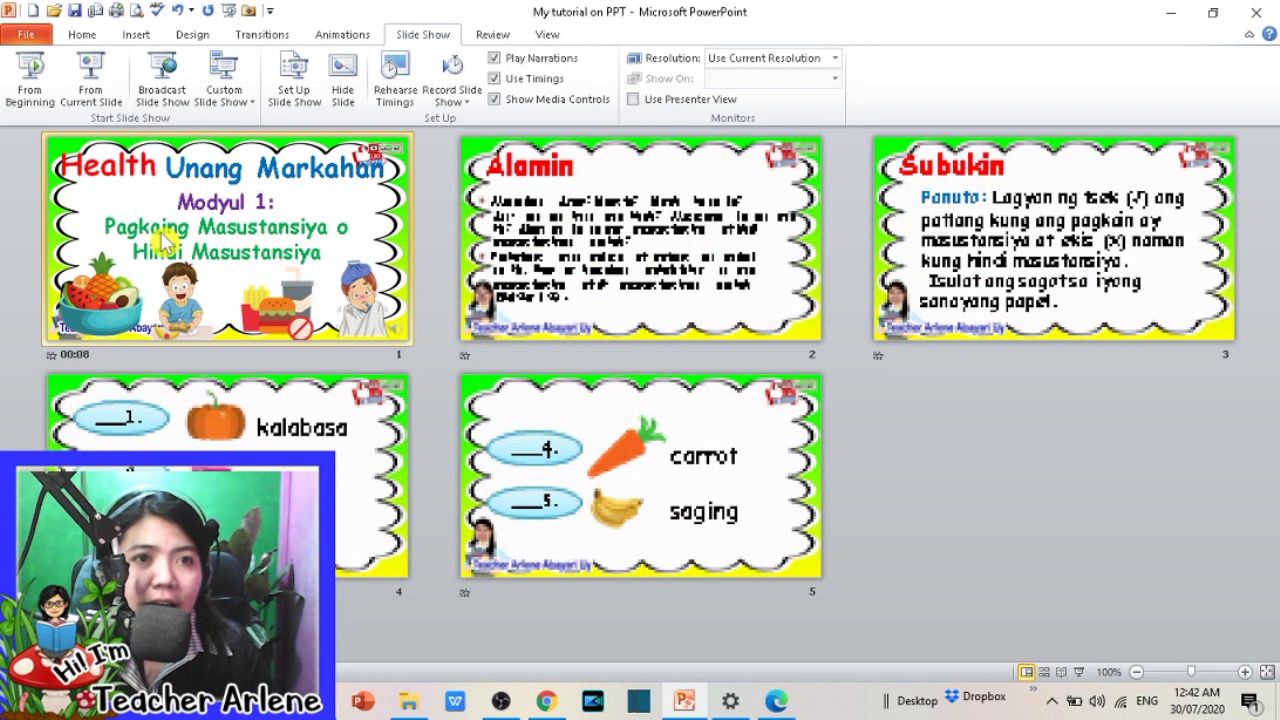
Step: Return to the title slide in normal view and set up recording from the beginning
{"action": "double_click", "coordinate": [165, 242]}
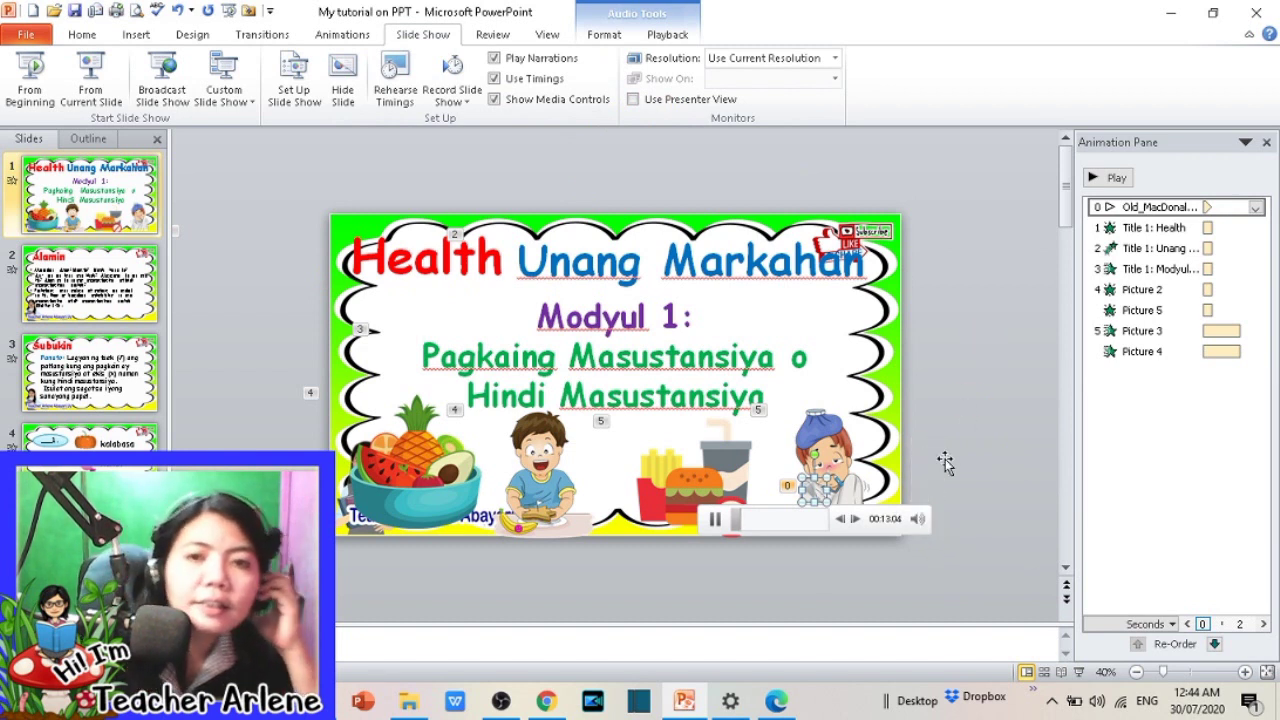
{"action": "mouse_move", "coordinate": [917, 518]}
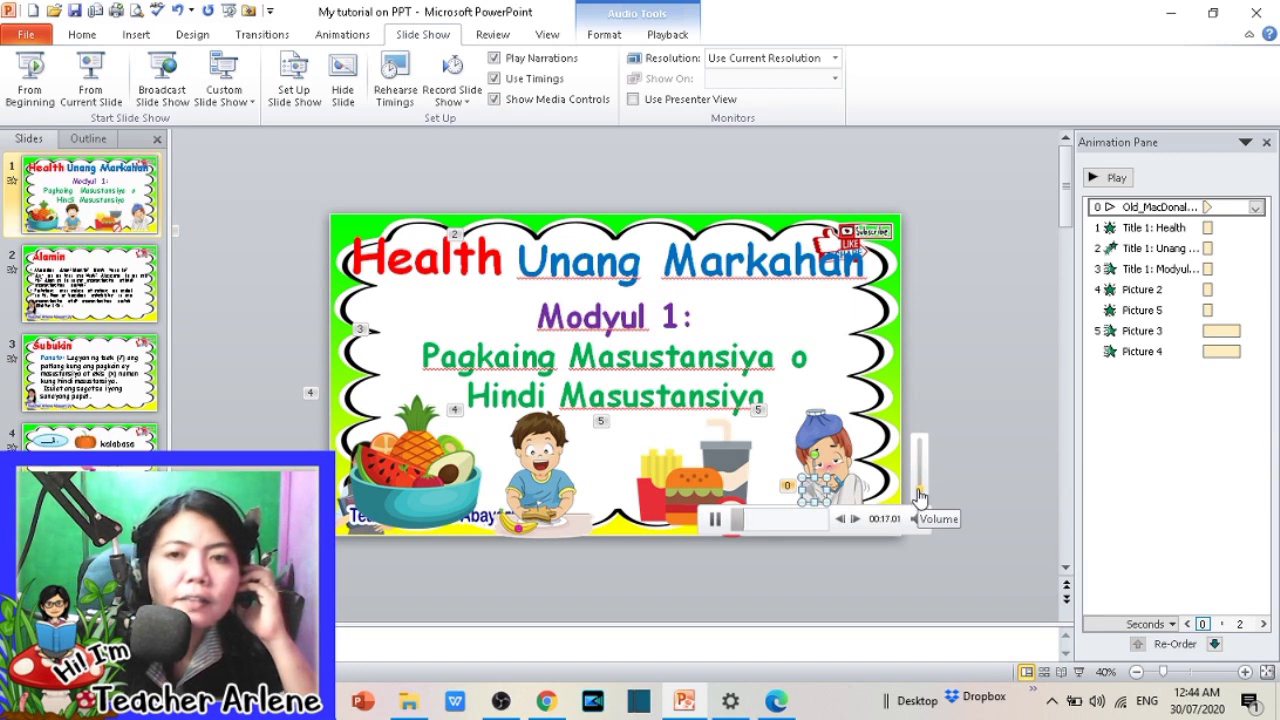
{"action": "left_click", "coordinate": [967, 405]}
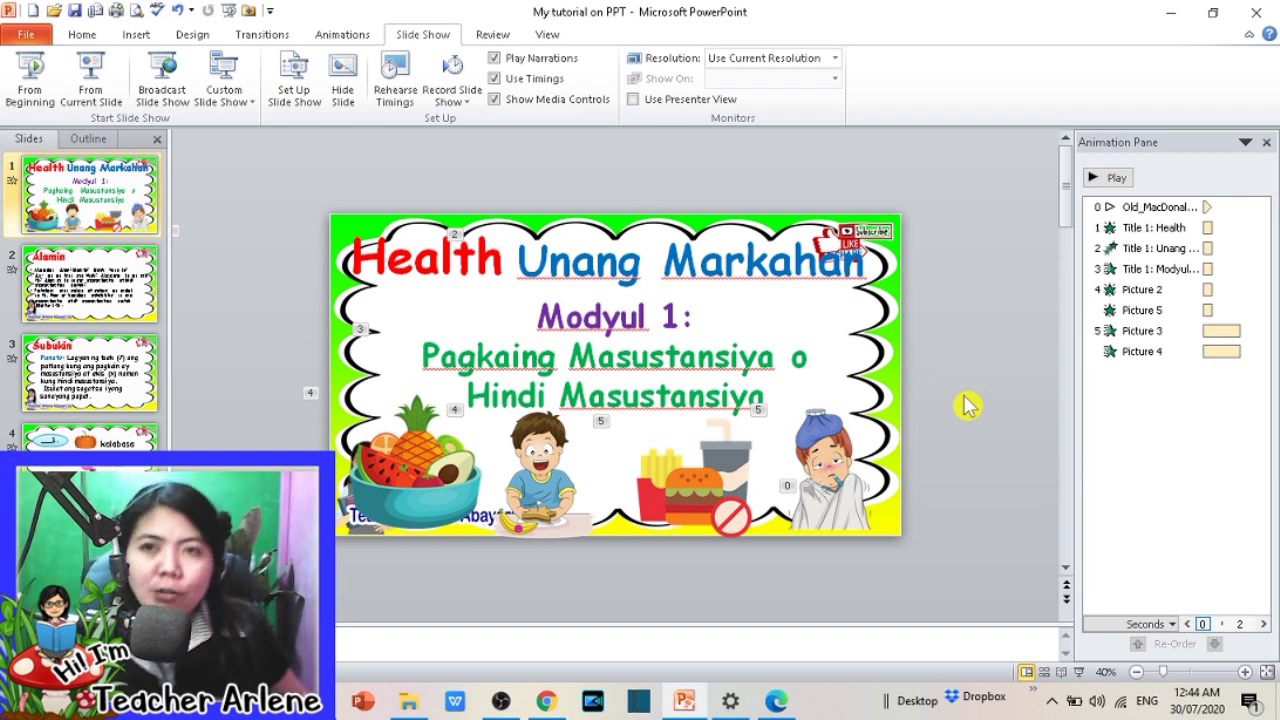
{"action": "left_click", "coordinate": [452, 95]}
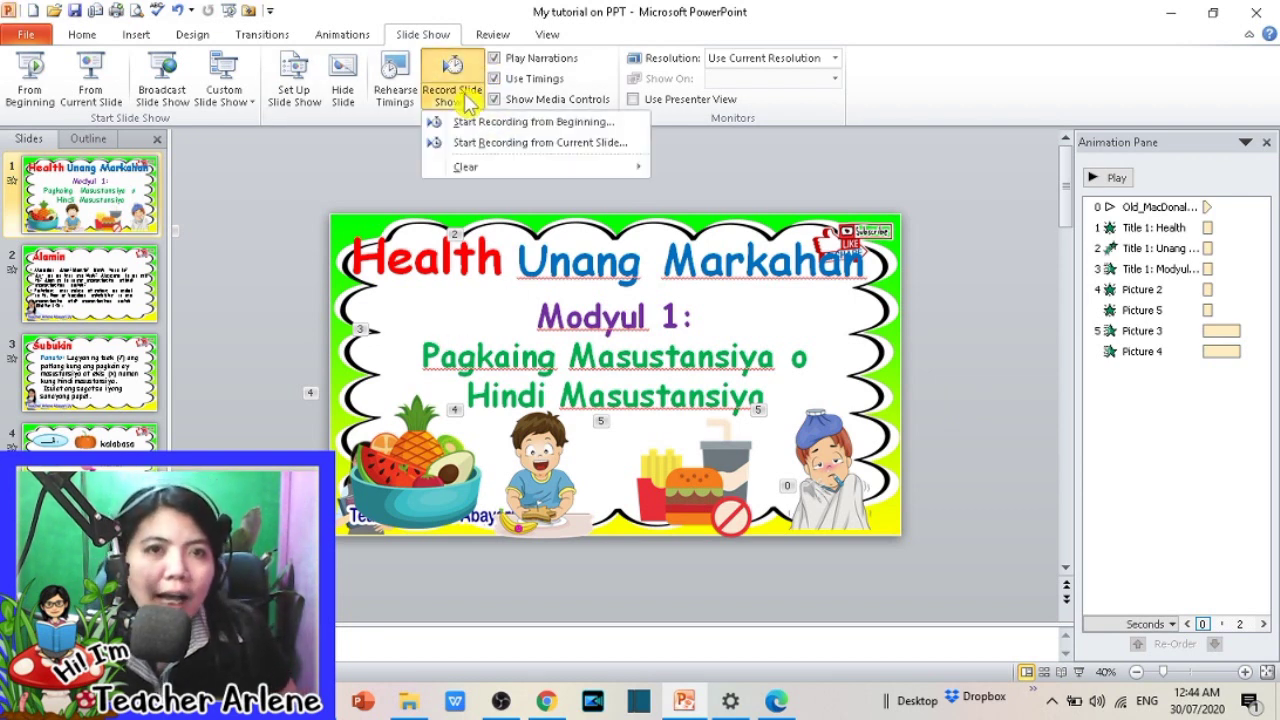
{"action": "left_click", "coordinate": [500, 123]}
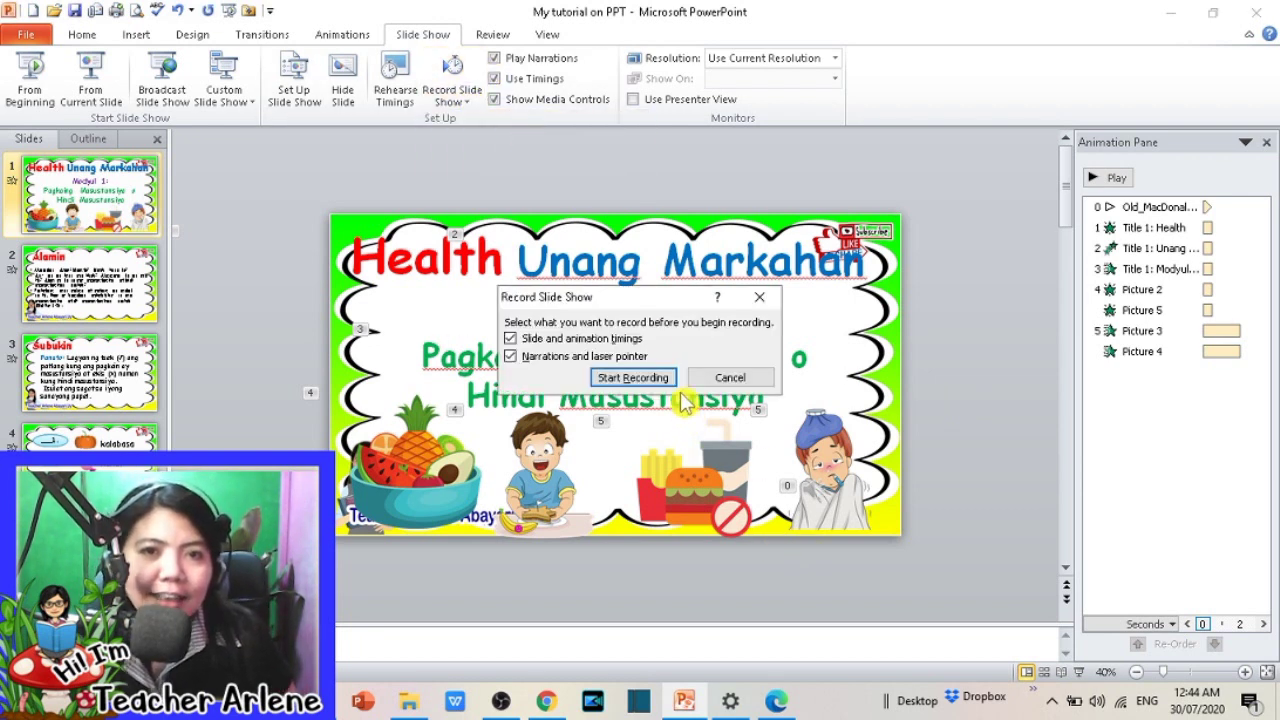
Step: Start the narration recording and advance from the title slide to the Alamin slide
{"action": "left_click", "coordinate": [650, 378]}
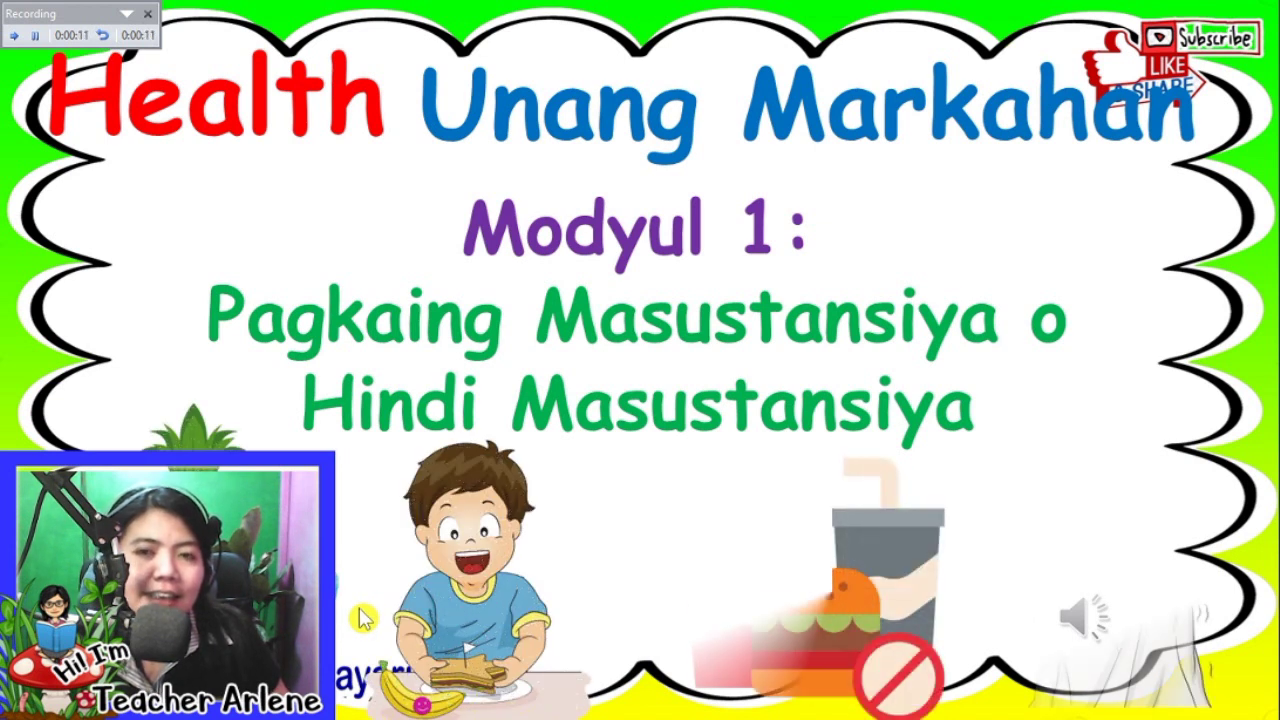
{"action": "key", "text": "Right"}
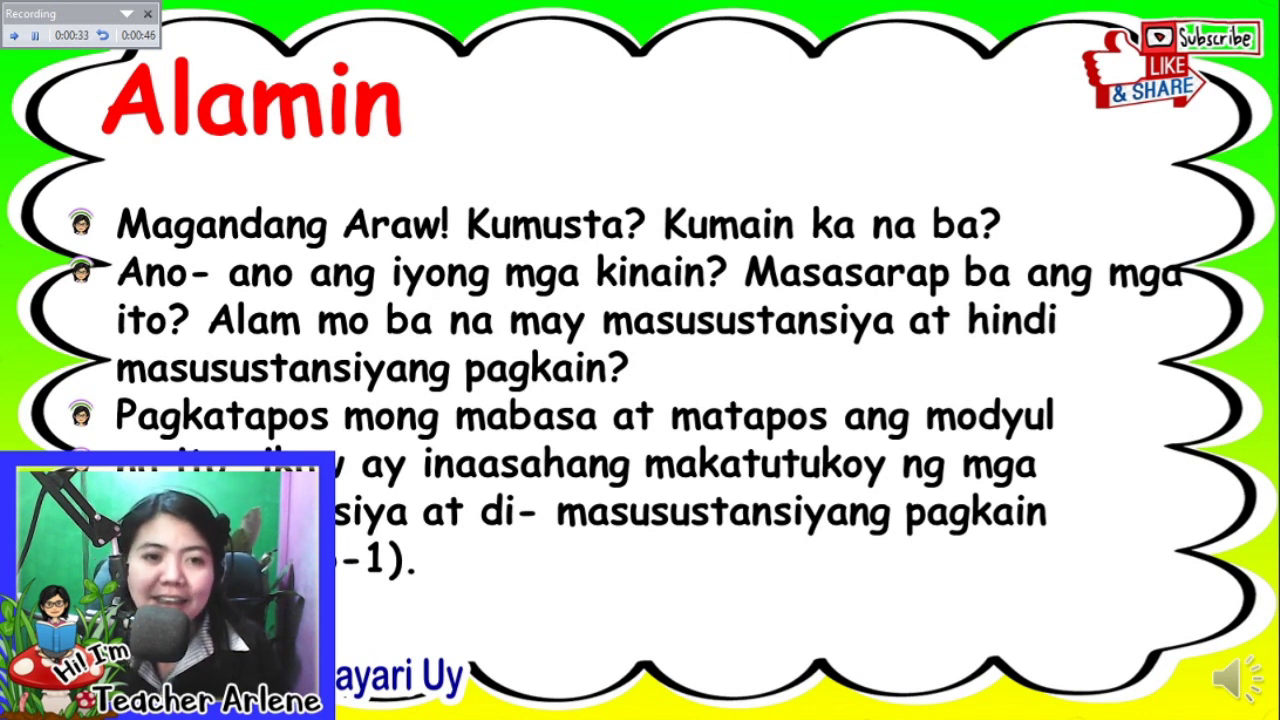
Step: Narrate onward through the Subukin slide and both quiz slides
{"action": "key", "text": "Right"}
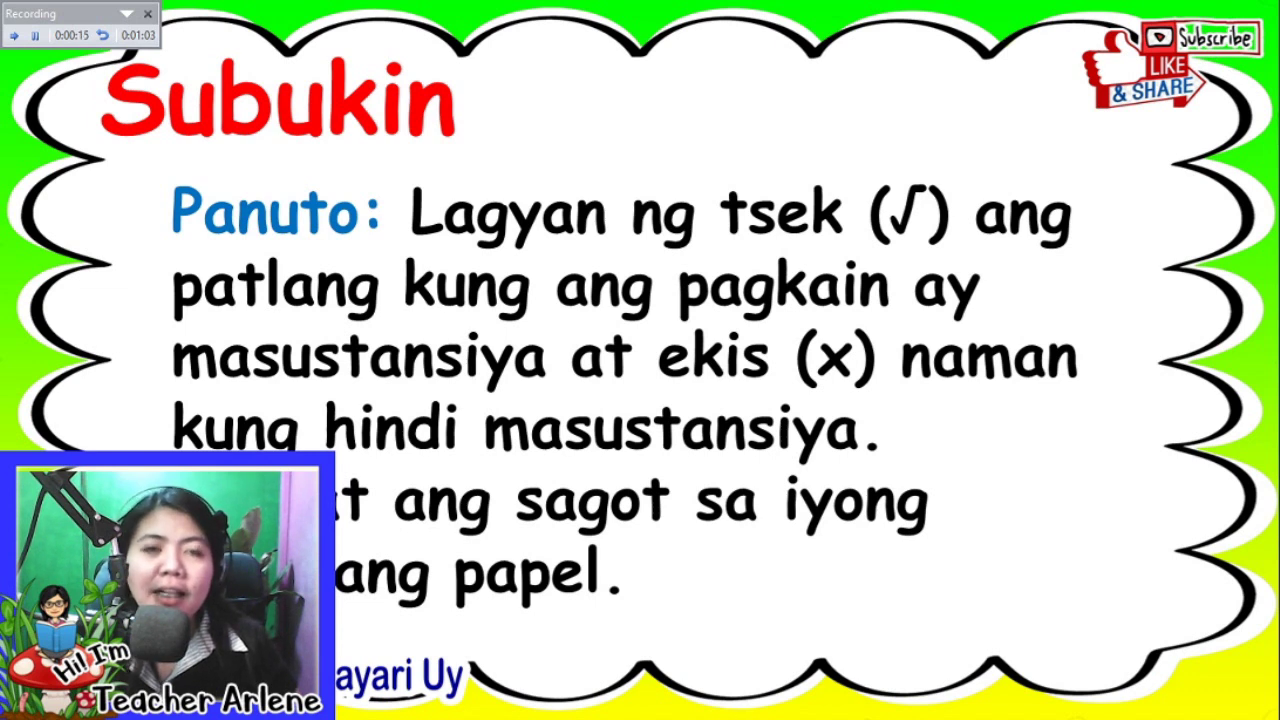
{"action": "key", "text": "Right"}
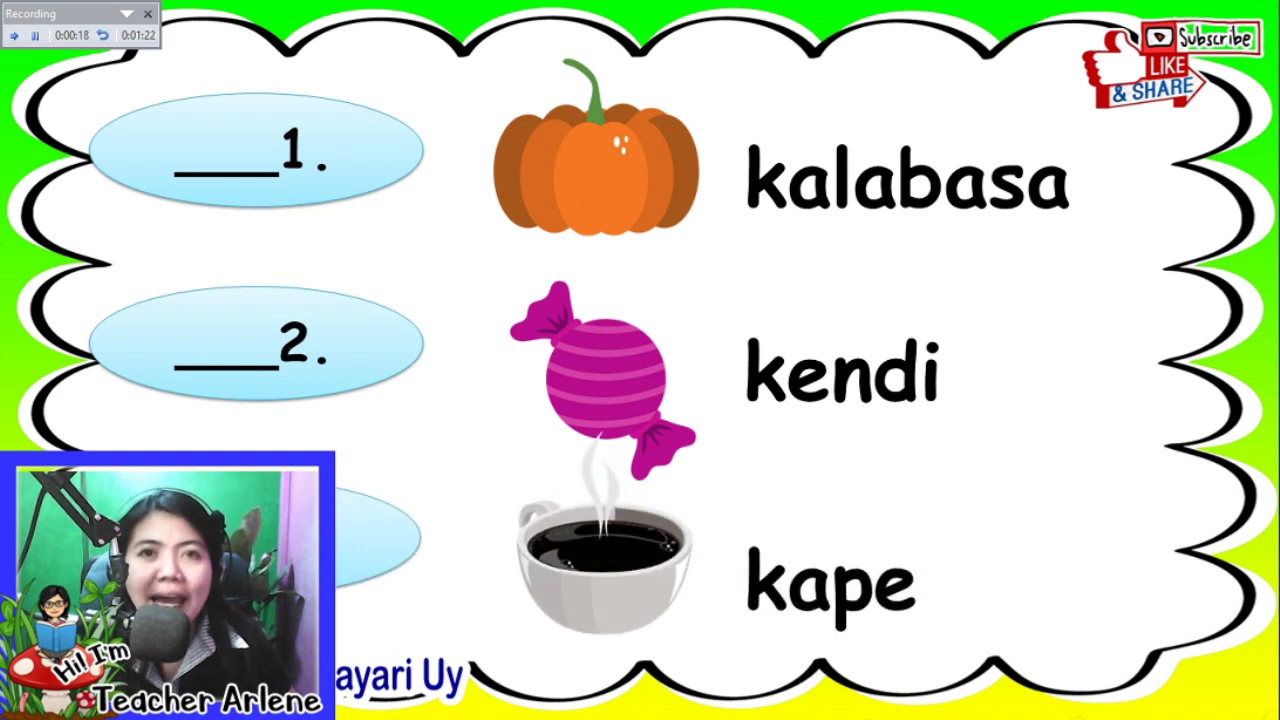
{"action": "key", "text": "Right"}
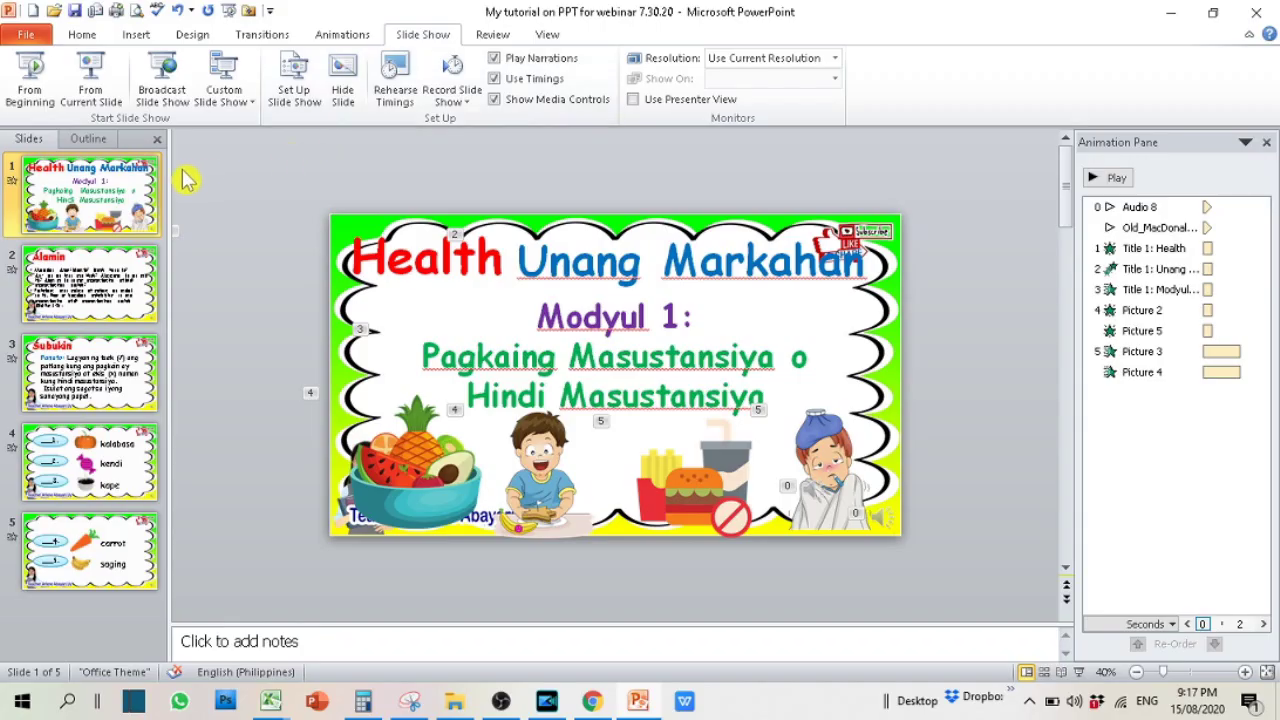
Step: Add a new blank slide and move it ahead of the Health Unang Markahan title slide
{"action": "right_click", "coordinate": [80, 190]}
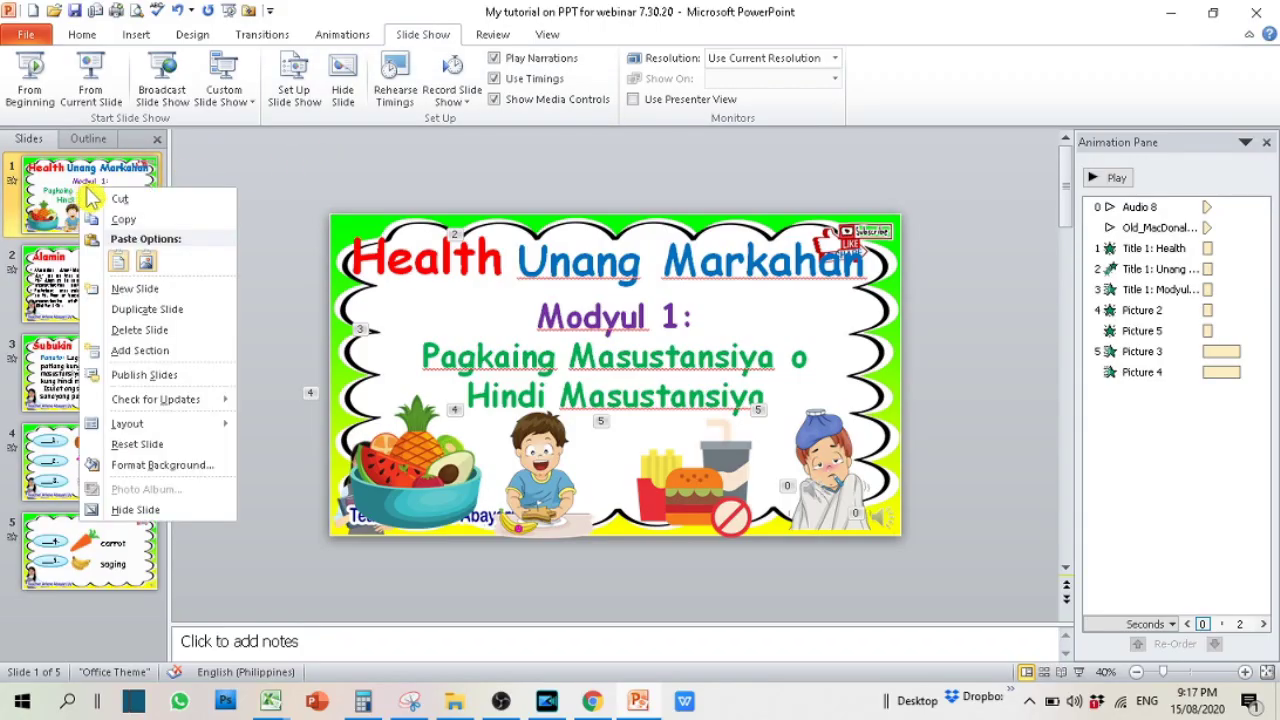
{"action": "left_click", "coordinate": [140, 290]}
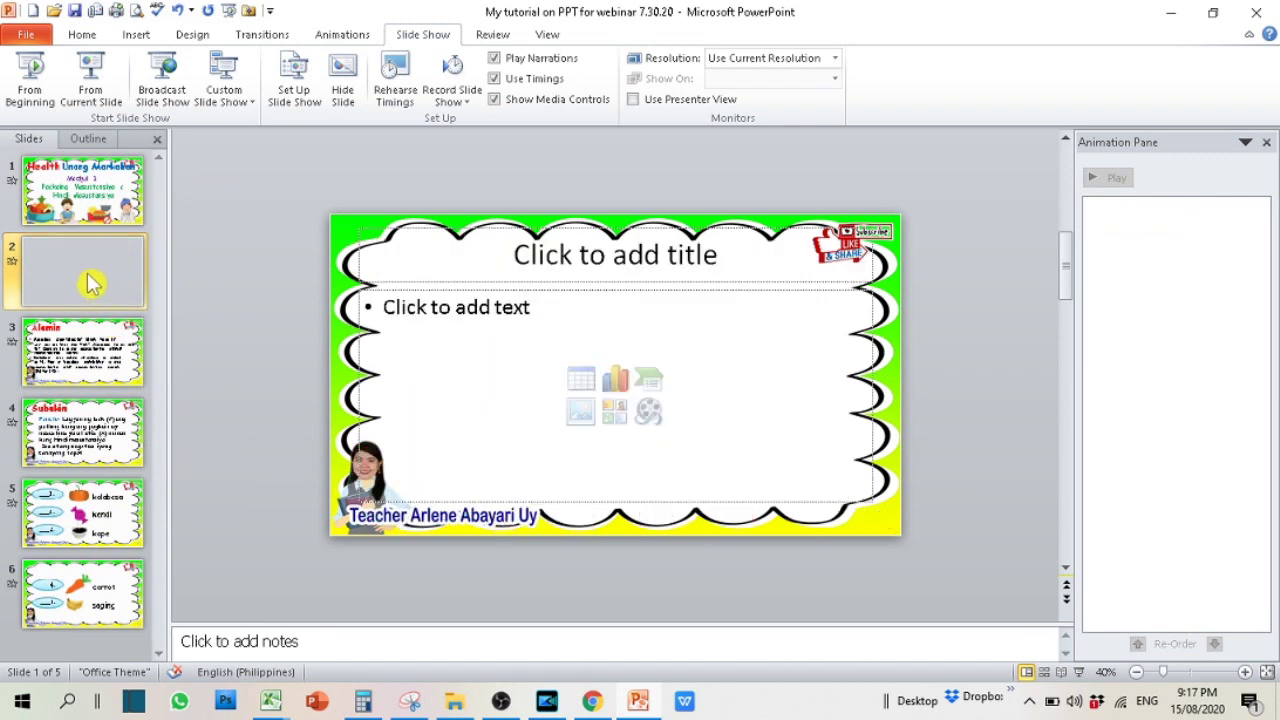
{"action": "left_click_drag", "start_coordinate": [88, 284], "coordinate": [94, 186]}
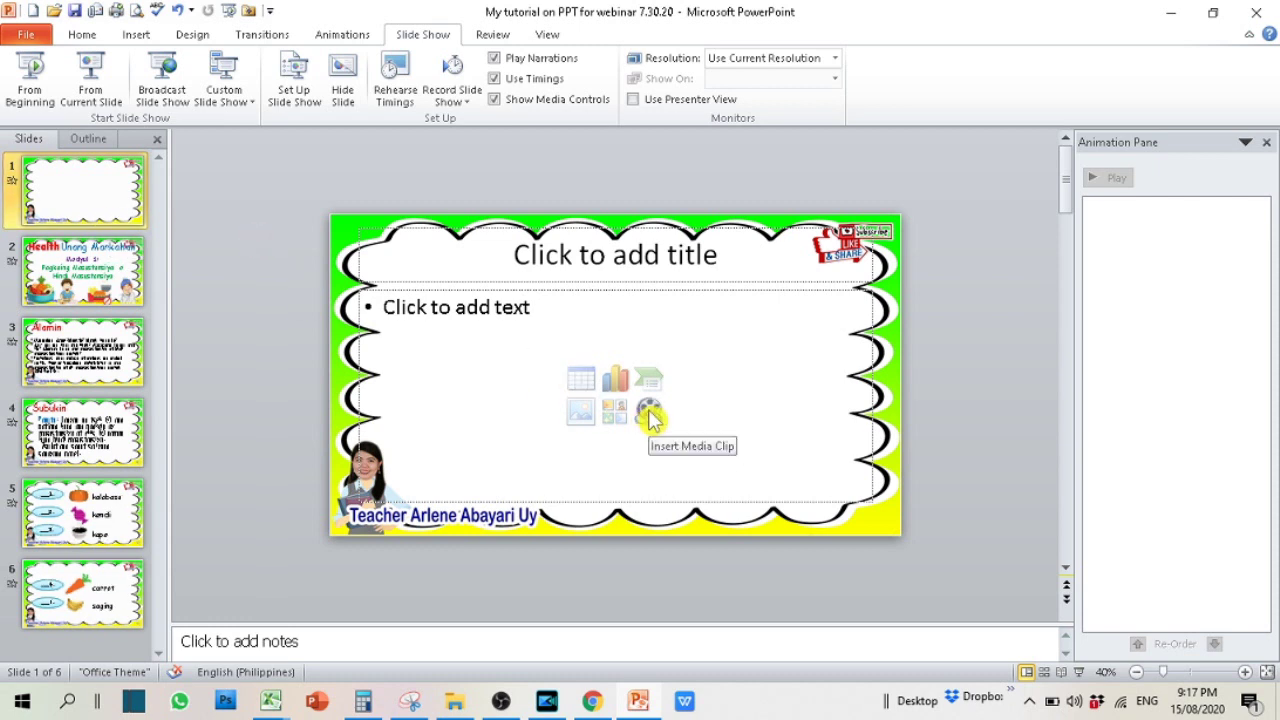
{"action": "left_click", "coordinate": [140, 36]}
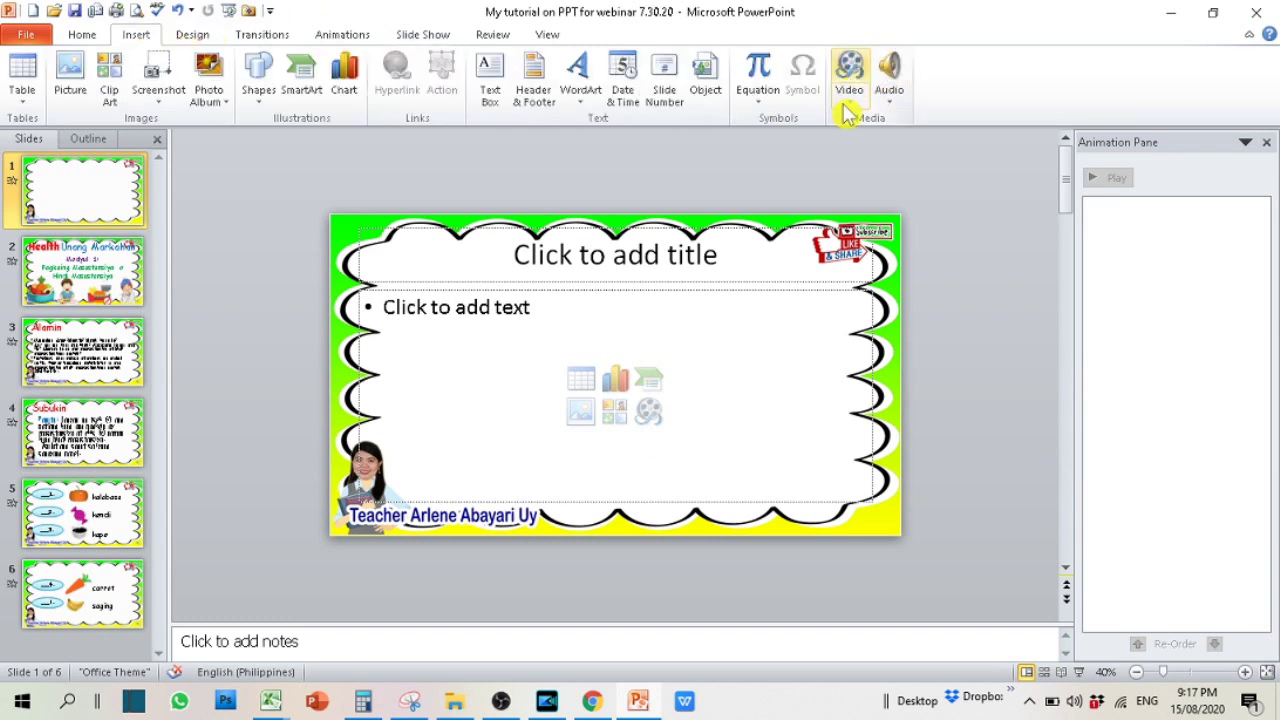
Step: Insert the intro ko.mp4 video from the Documents folder onto the new first slide
{"action": "left_click", "coordinate": [649, 413]}
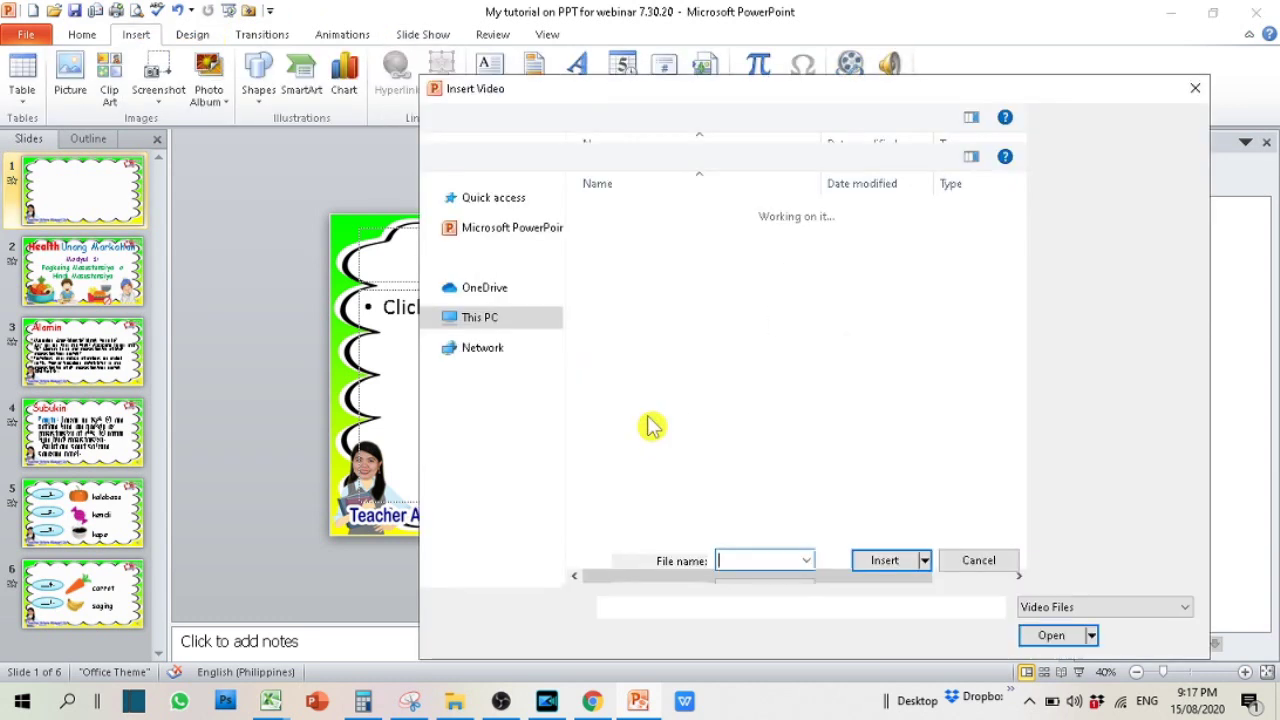
{"action": "left_click", "coordinate": [497, 385]}
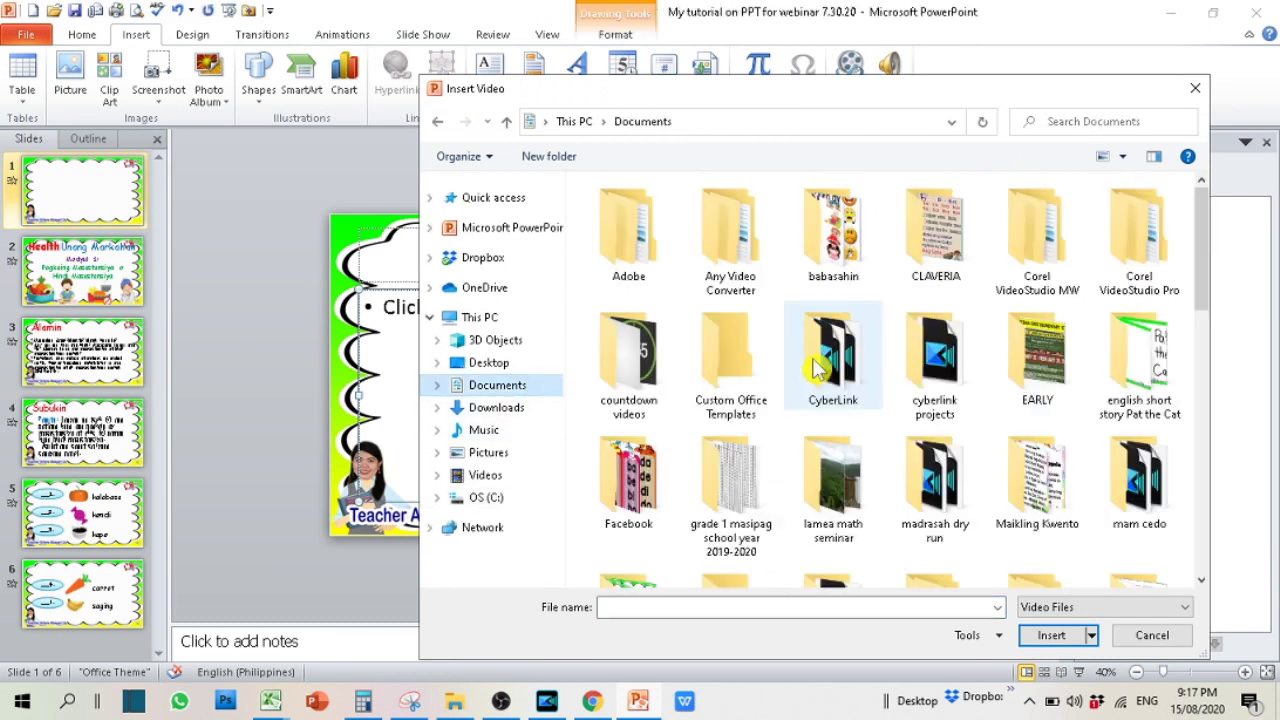
{"action": "scroll", "coordinate": [860, 390], "scroll_direction": "down", "scroll_amount": 5}
{"action": "type", "text": "intro"}
{"action": "left_click", "coordinate": [614, 262]}
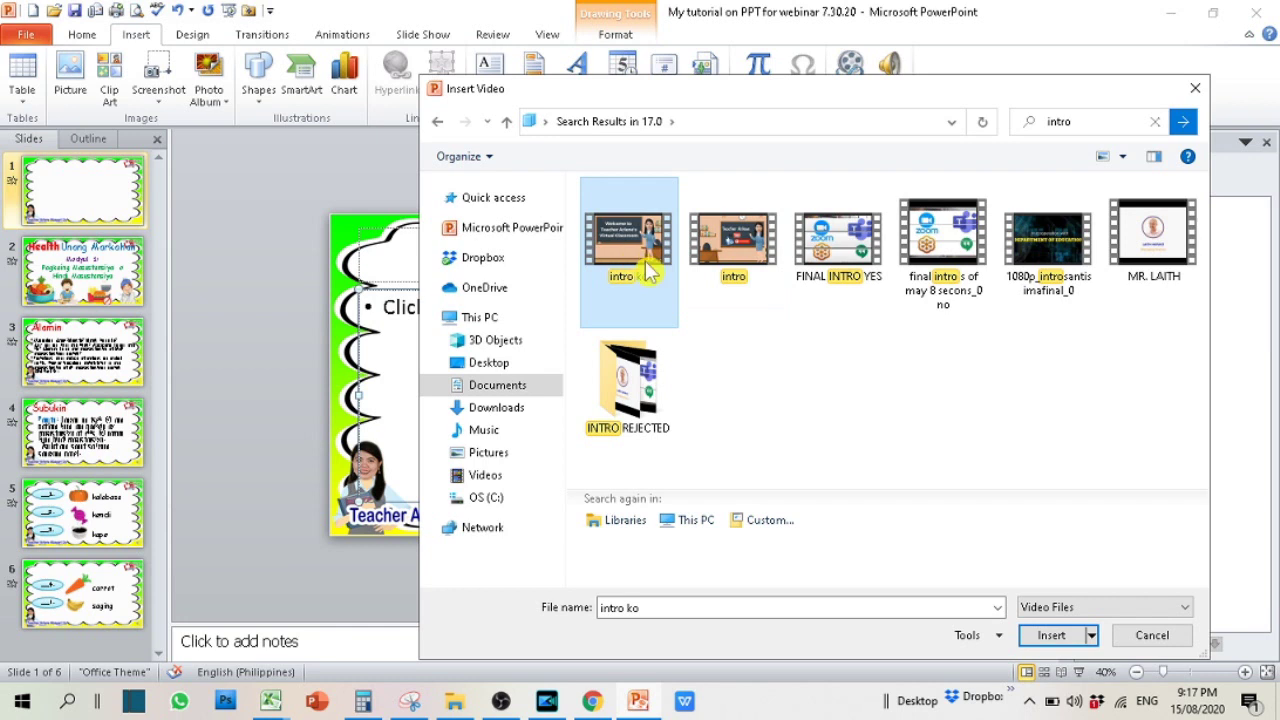
{"action": "left_click", "coordinate": [1051, 635]}
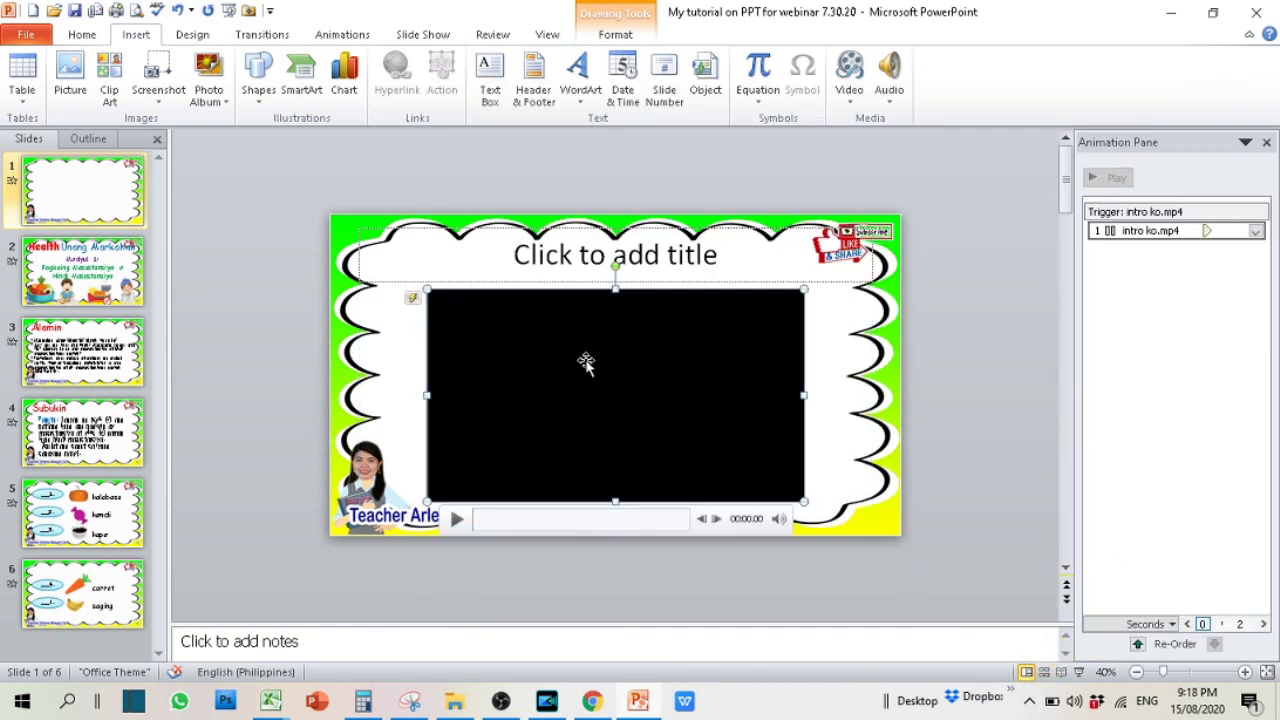
Step: Stretch the intro video to fill the 16 by 9 inch slide and preview its playback
{"action": "left_click_drag", "start_coordinate": [504, 305], "coordinate": [406, 229]}
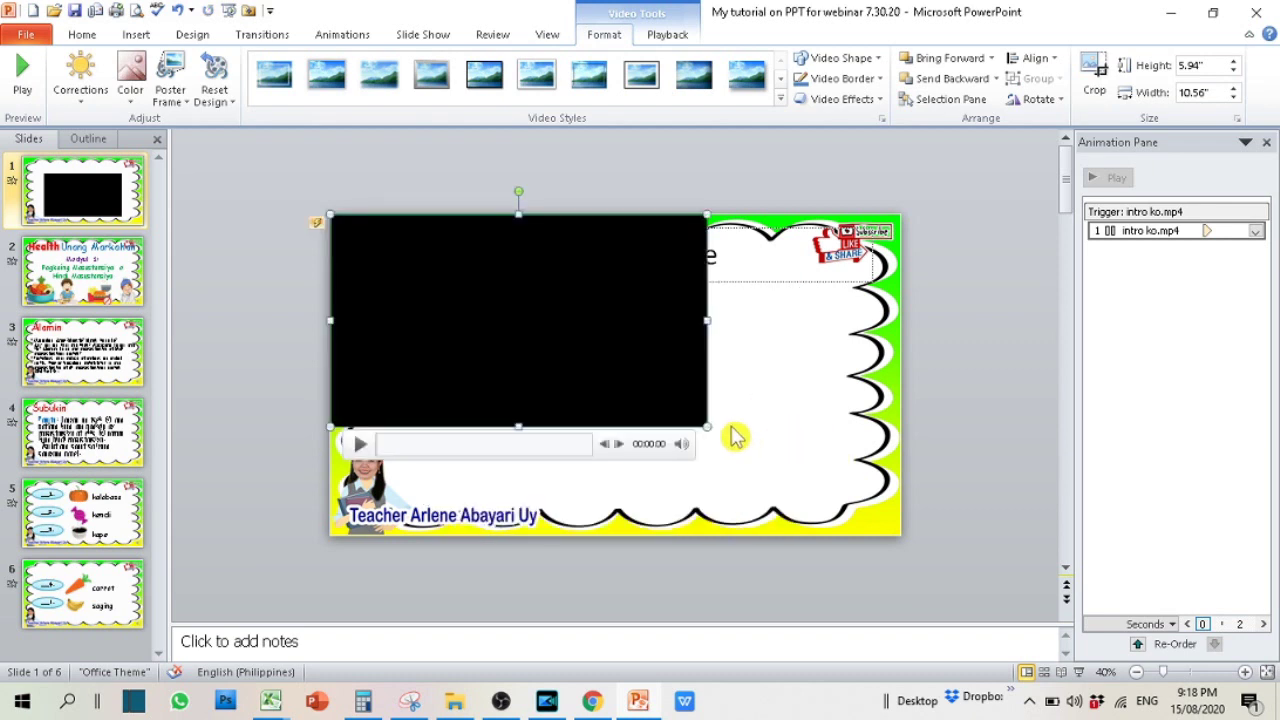
{"action": "left_click_drag", "start_coordinate": [708, 432], "coordinate": [901, 522]}
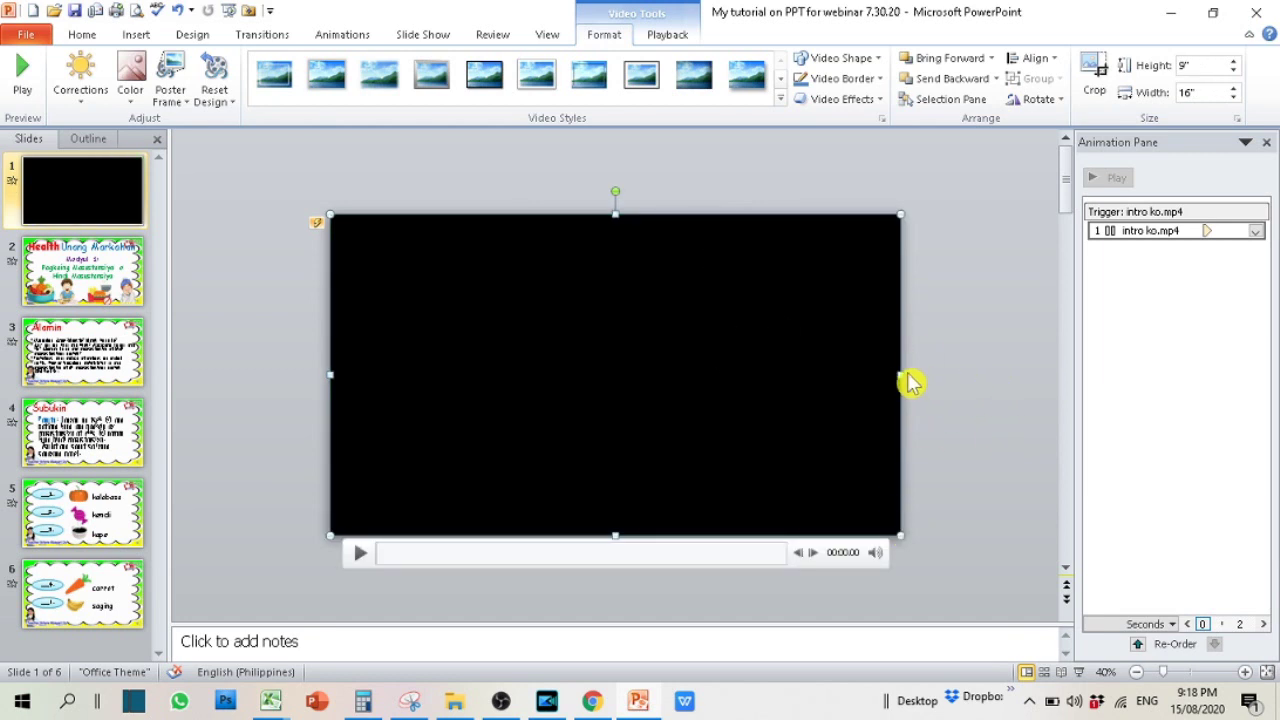
{"action": "left_click_drag", "start_coordinate": [901, 375], "coordinate": [555, 377]}
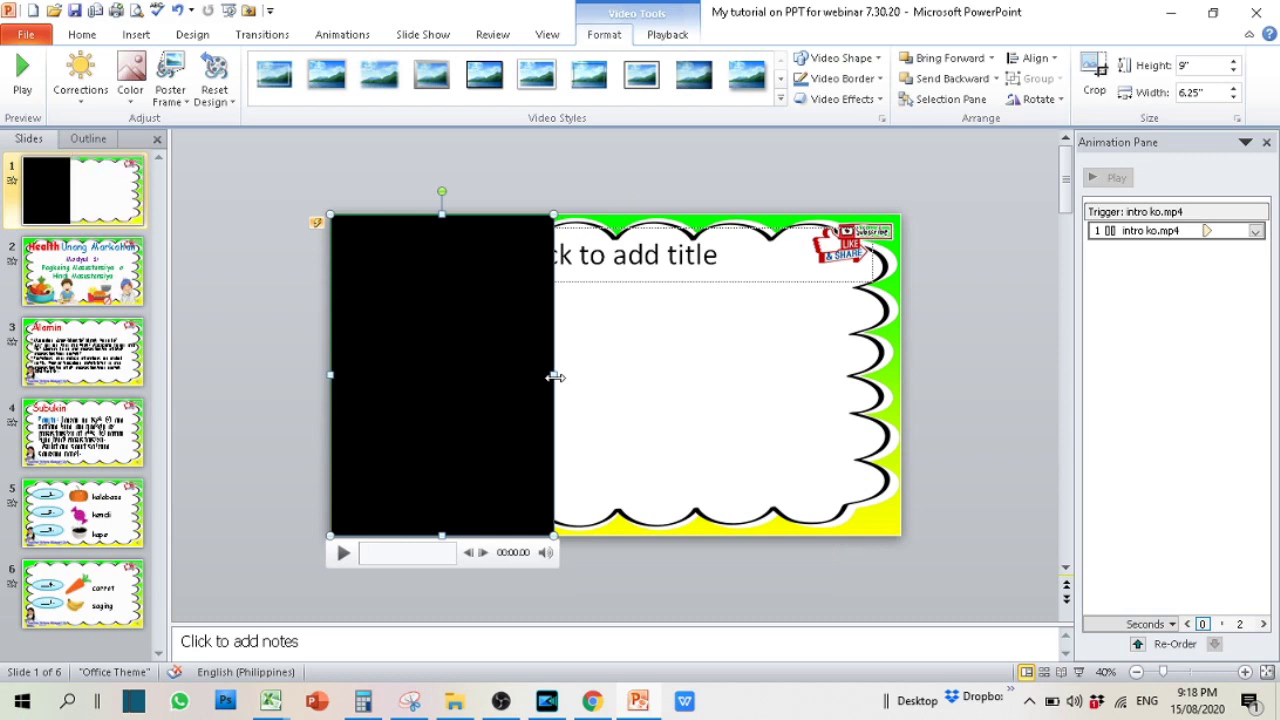
{"action": "key", "text": "ctrl+z"}
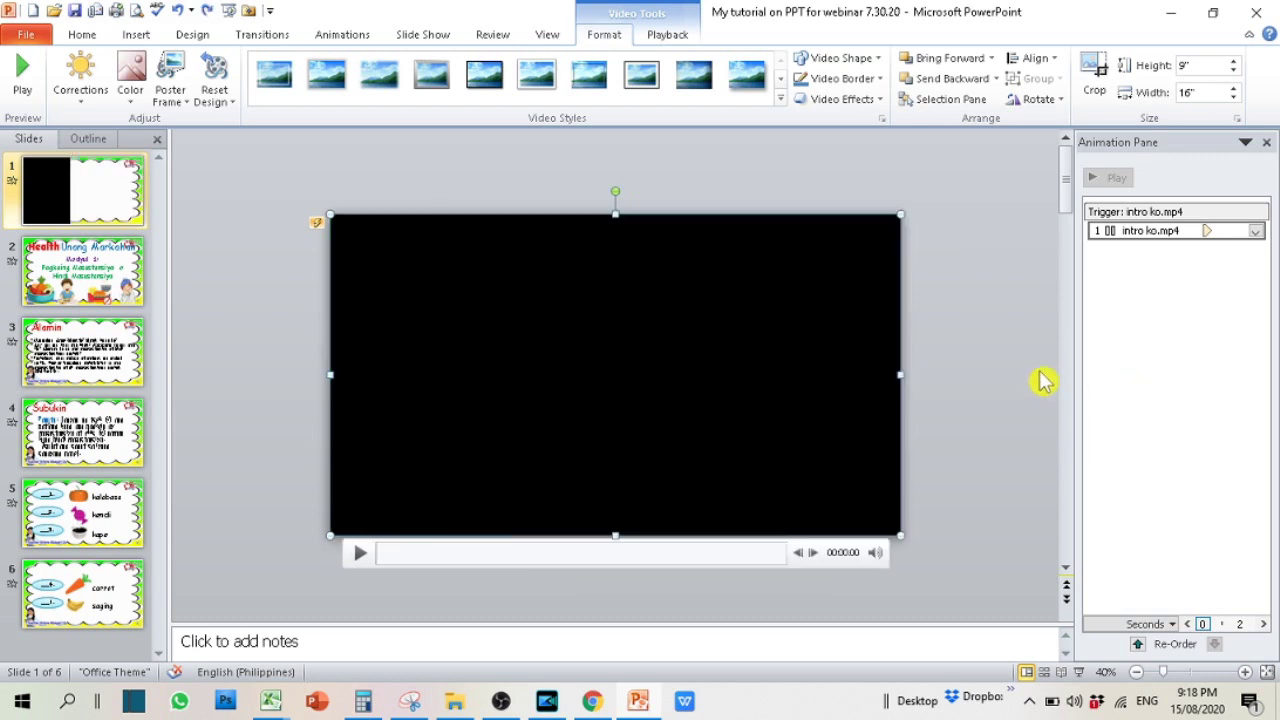
{"action": "left_click", "coordinate": [963, 363]}
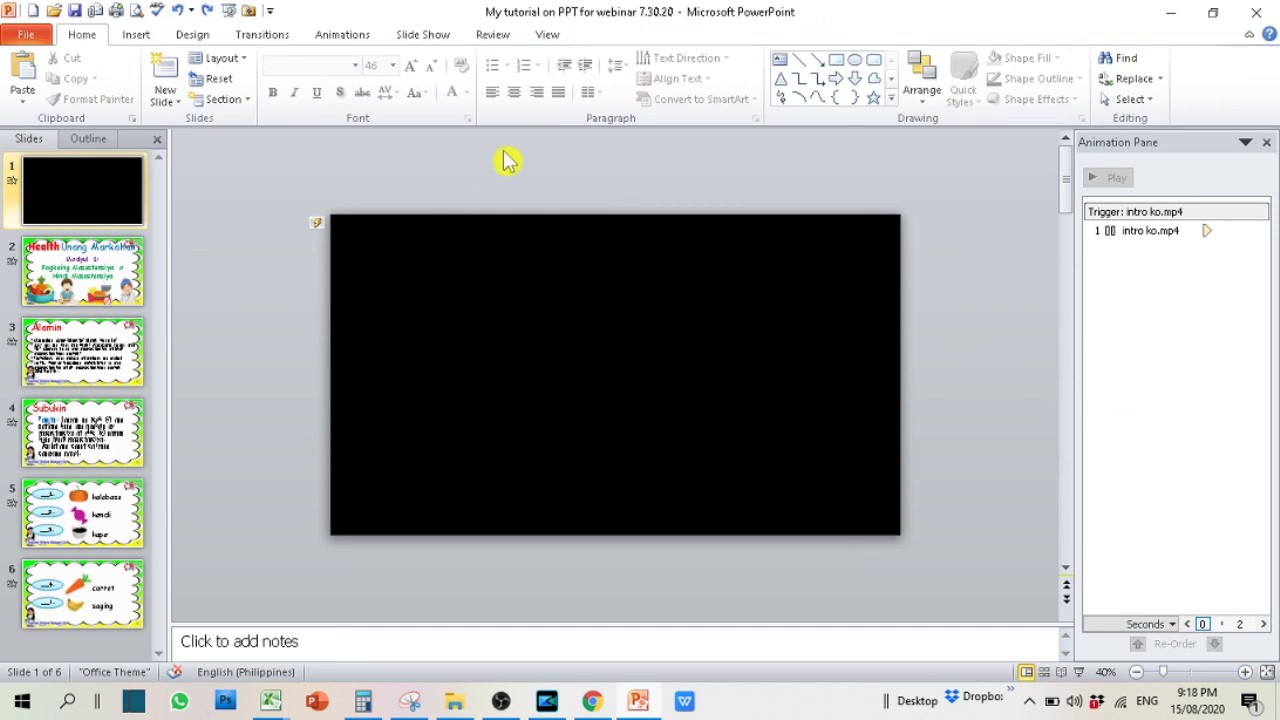
{"action": "left_click", "coordinate": [420, 430]}
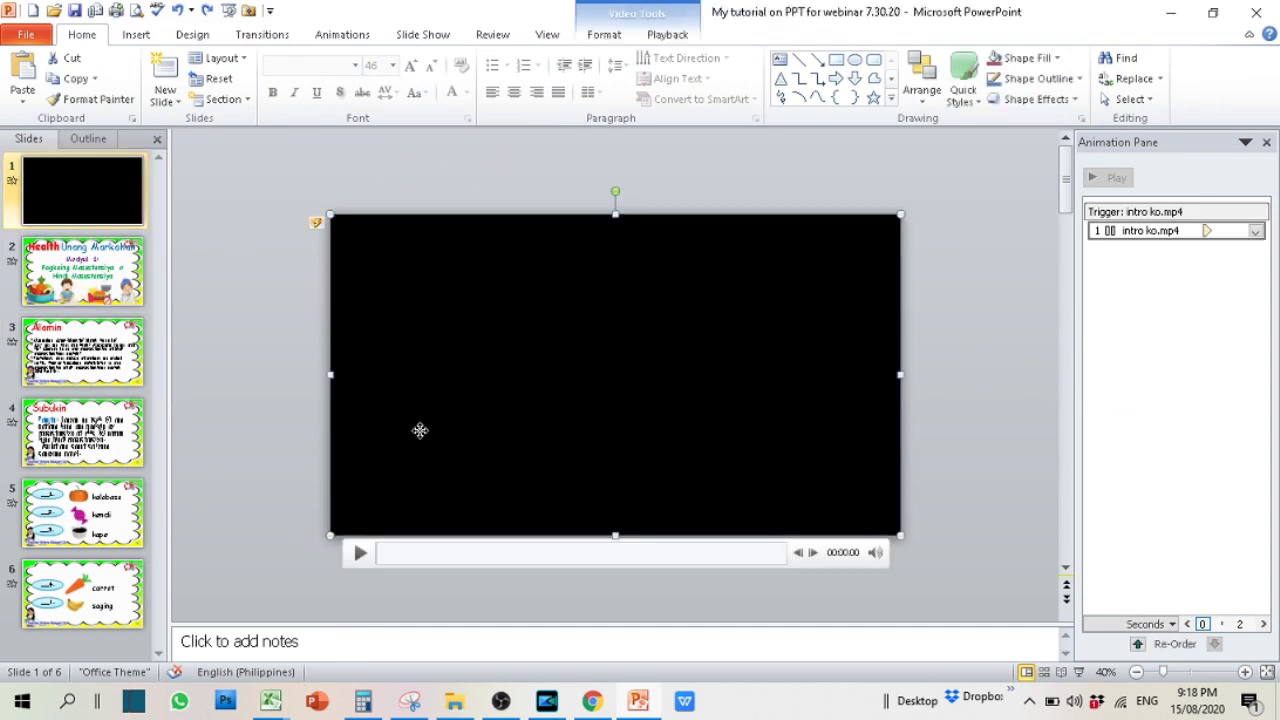
{"action": "left_click", "coordinate": [357, 555]}
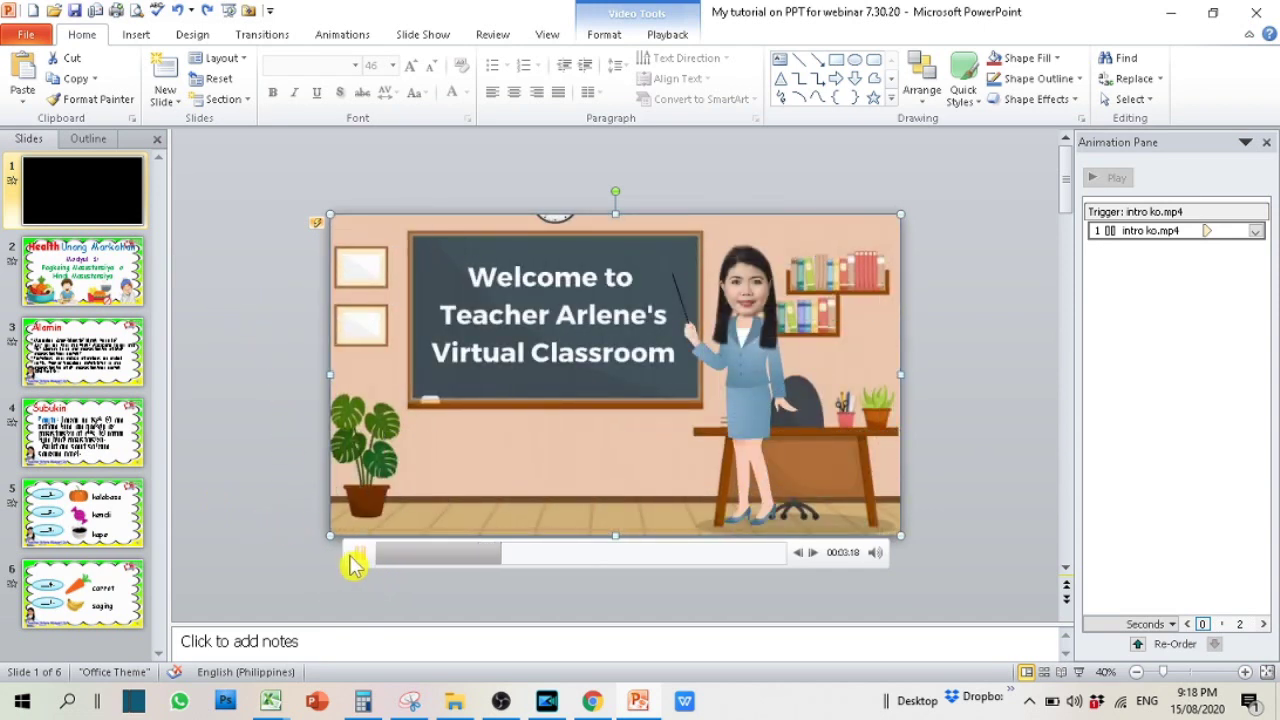
Step: Add slide 7 after slide 6 and insert the outro arlene.mp4 video into it
{"action": "right_click", "coordinate": [100, 588]}
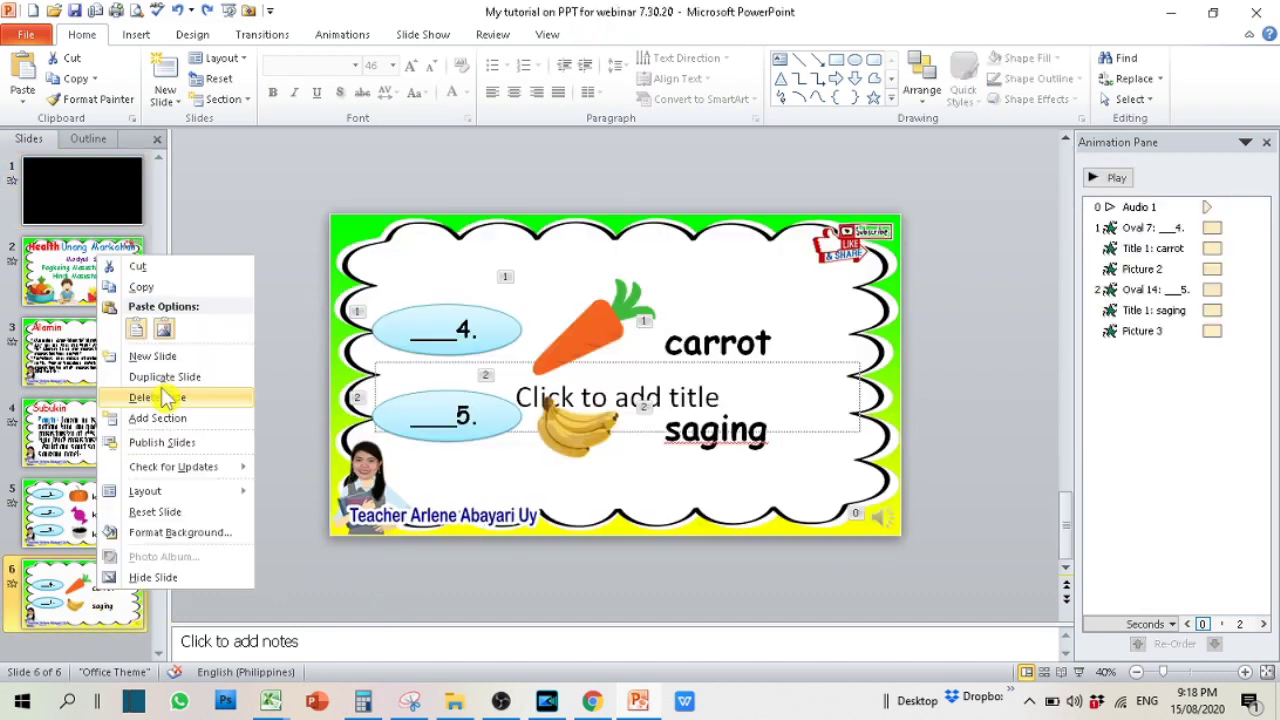
{"action": "left_click", "coordinate": [170, 358]}
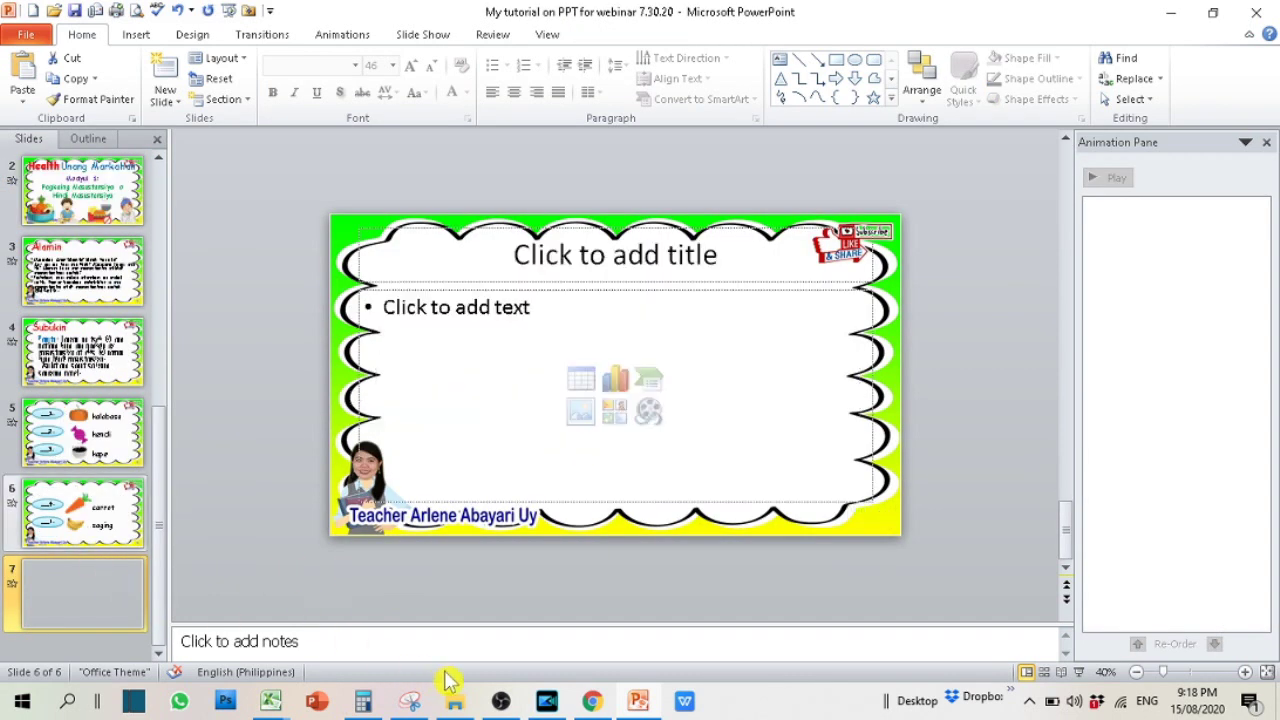
{"action": "mouse_move", "coordinate": [450, 698]}
{"action": "left_click", "coordinate": [647, 412]}
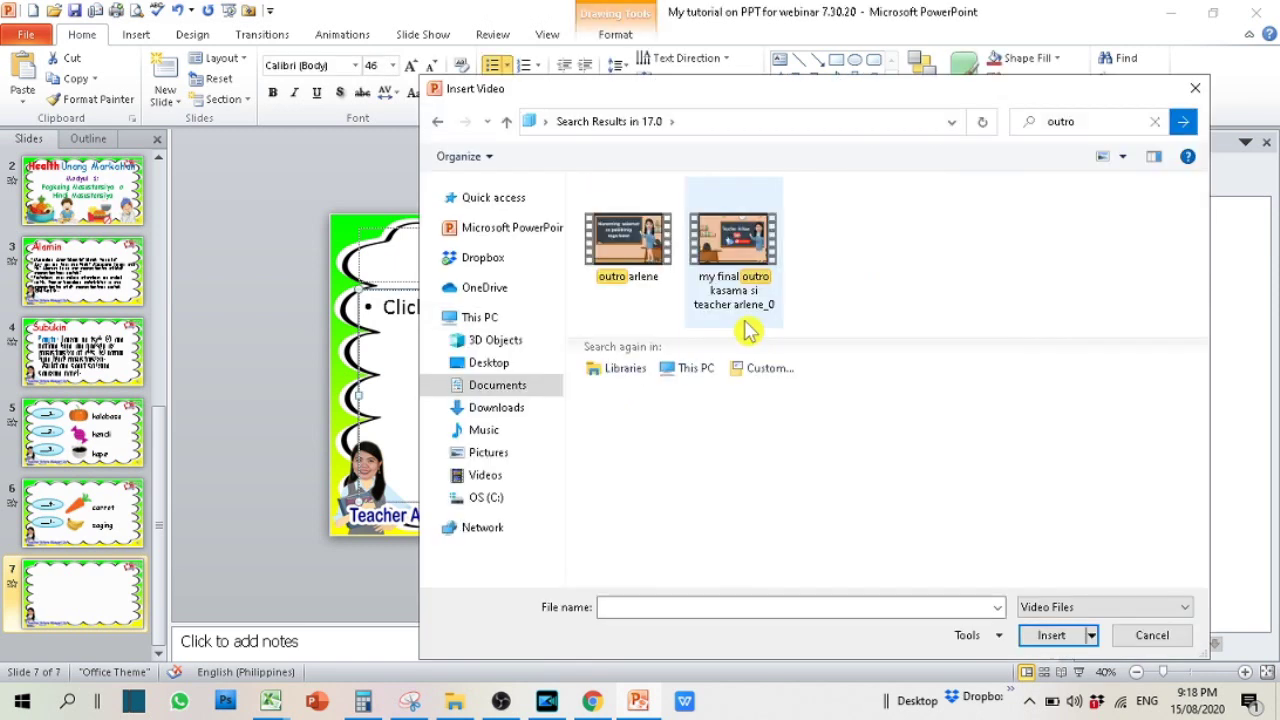
{"action": "left_click", "coordinate": [630, 268]}
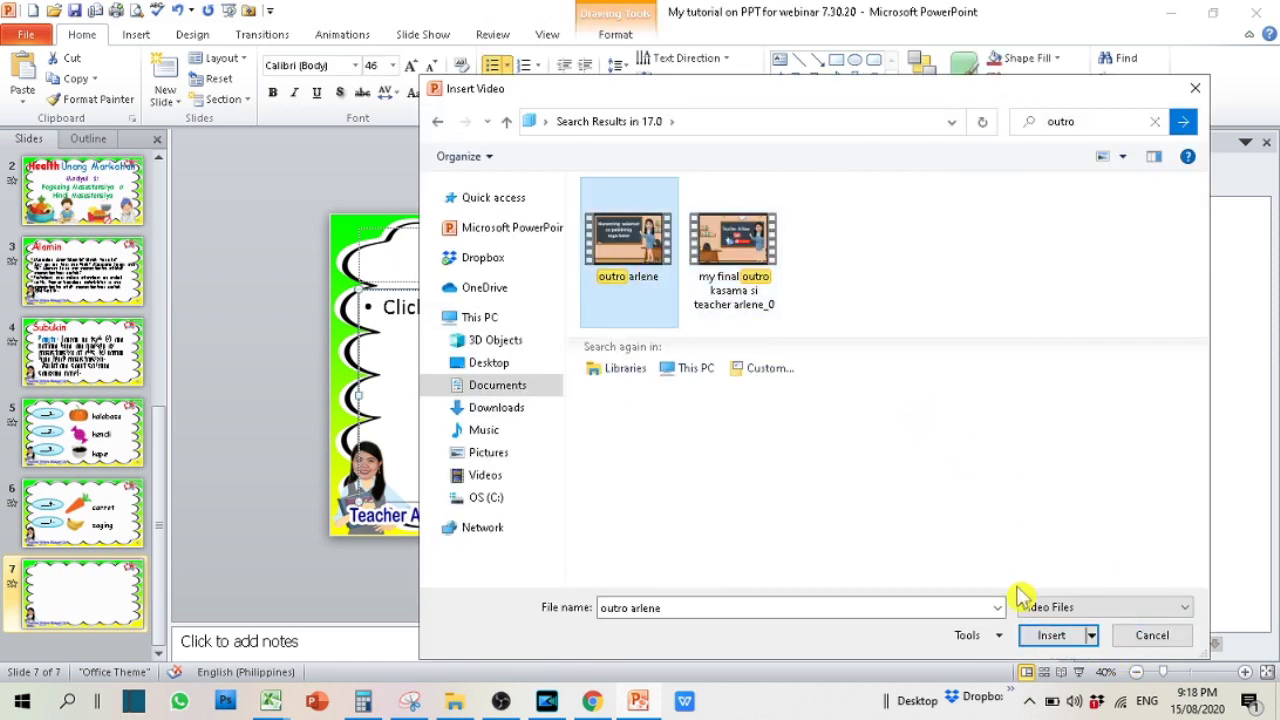
{"action": "left_click", "coordinate": [1050, 637]}
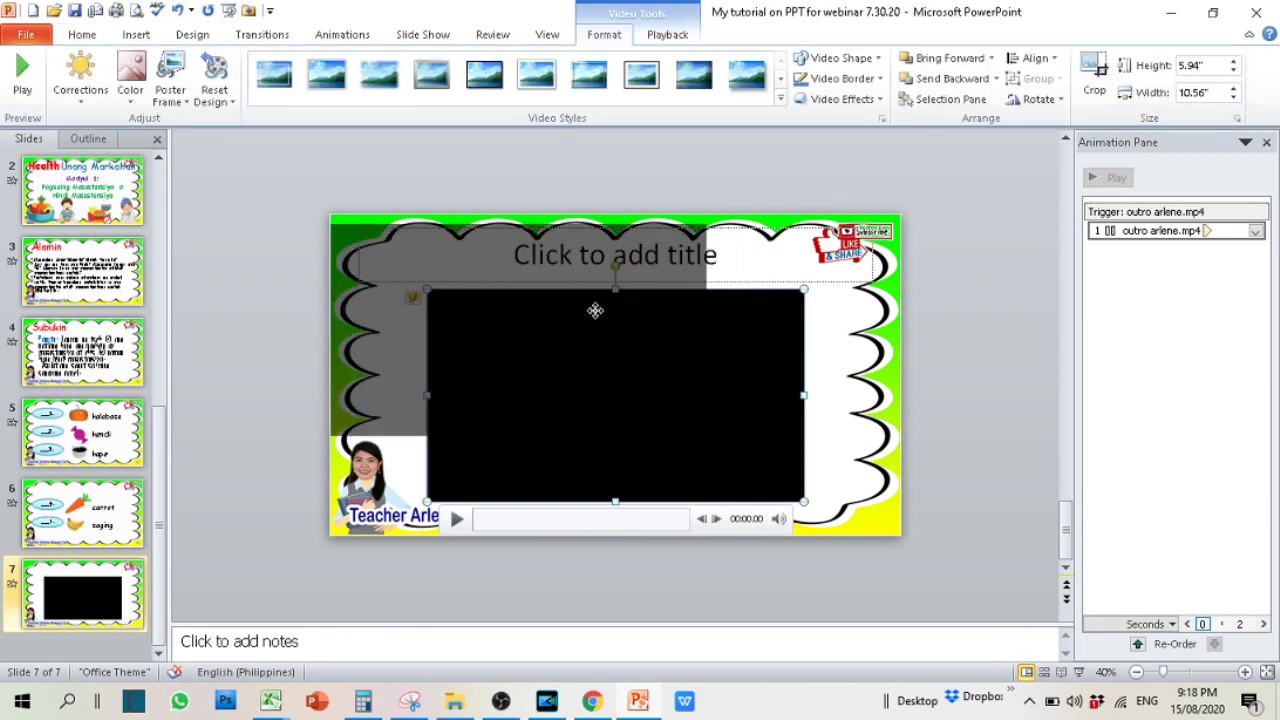
Step: Stretch the outro arlene video to fill the whole 16 by 9 inch slide
{"action": "left_click_drag", "start_coordinate": [595, 305], "coordinate": [498, 229]}
{"action": "mouse_move", "coordinate": [707, 427]}
{"action": "left_mouse_down"}
{"action": "mouse_move", "coordinate": [878, 503]}
{"action": "mouse_move", "coordinate": [904, 530]}
{"action": "left_mouse_up"}
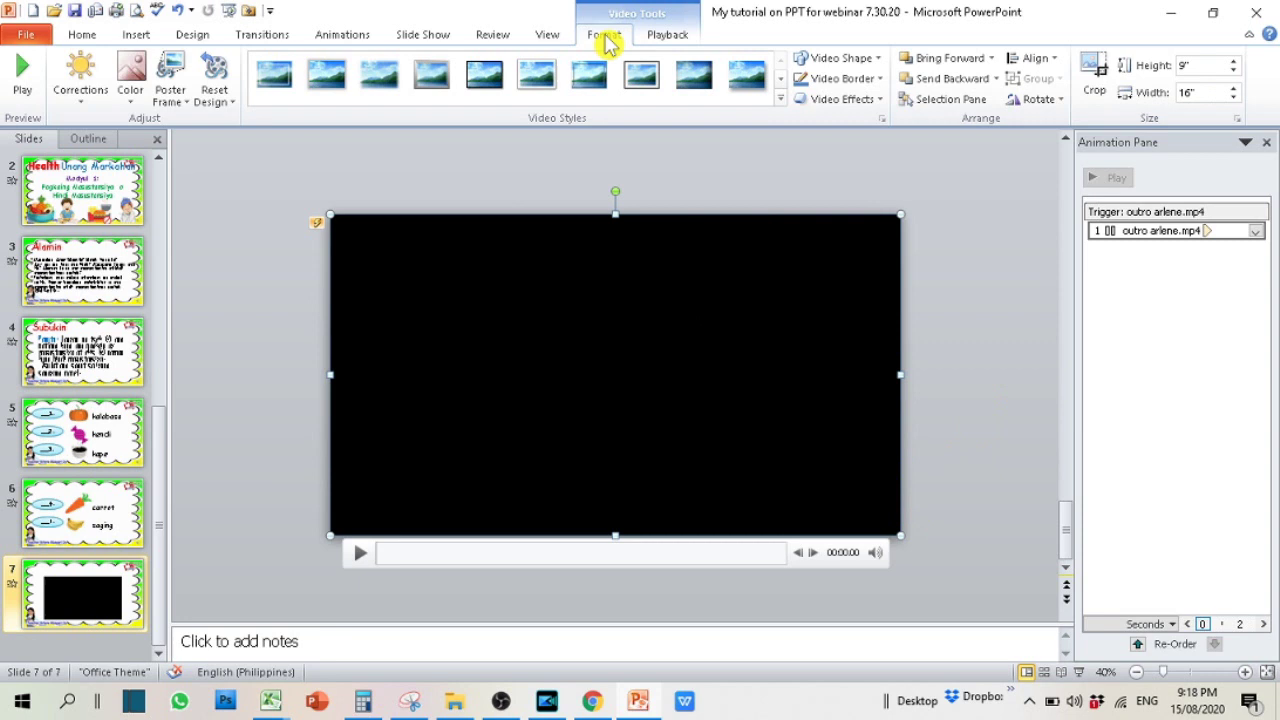
{"action": "key", "text": "Escape"}
{"action": "scroll", "coordinate": [163, 300], "scroll_direction": "up", "scroll_amount": 2}
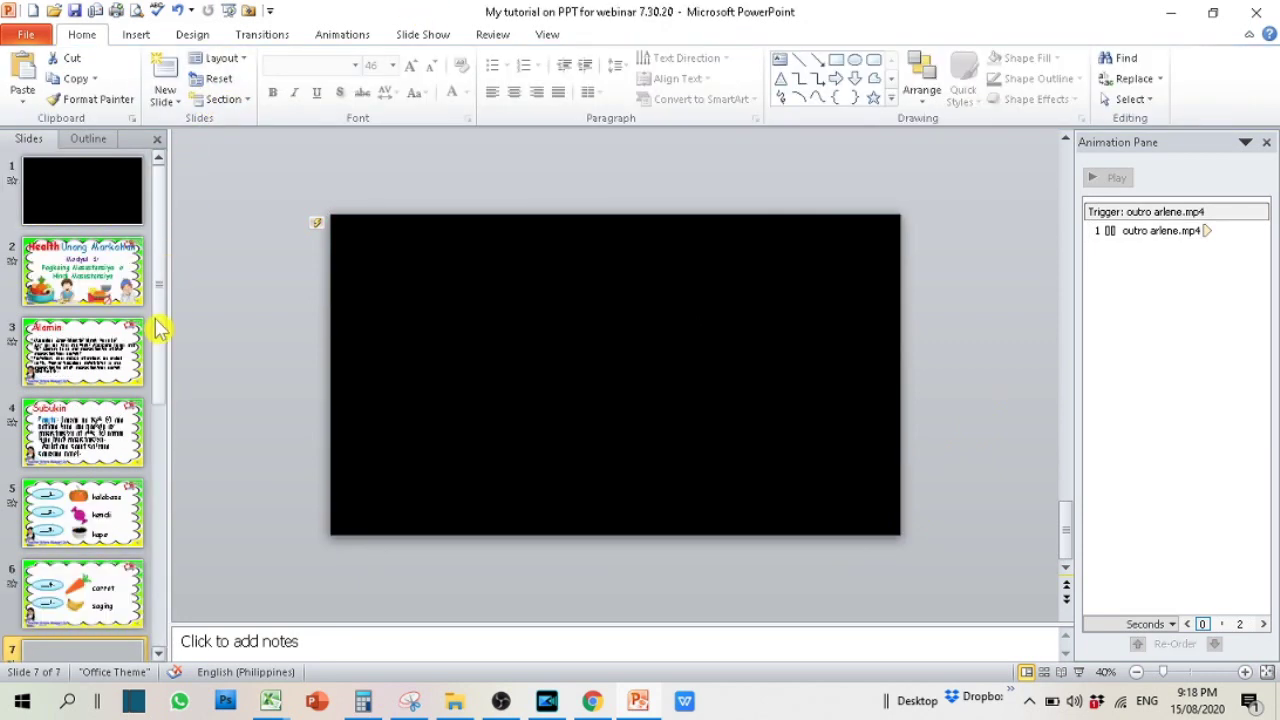
Step: Preview the slide show from the beginning, then exit it
{"action": "left_click_drag", "start_coordinate": [165, 284], "coordinate": [163, 284]}
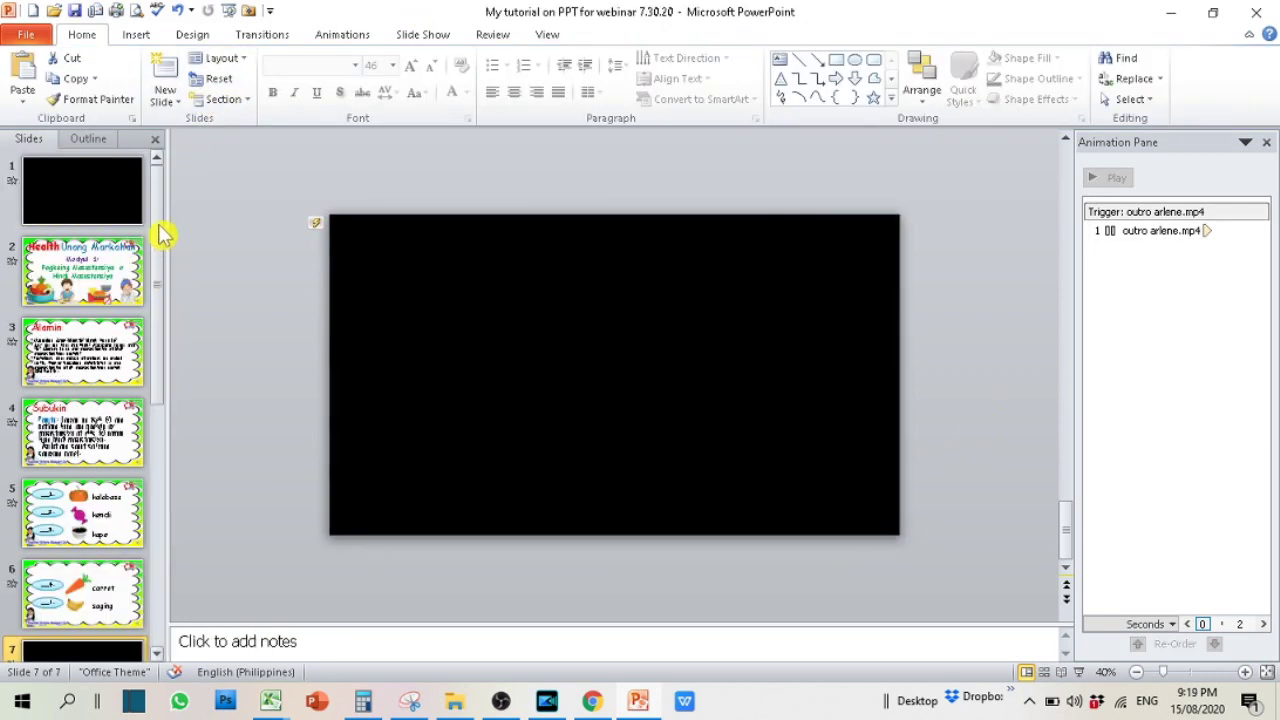
{"action": "left_click", "coordinate": [440, 34]}
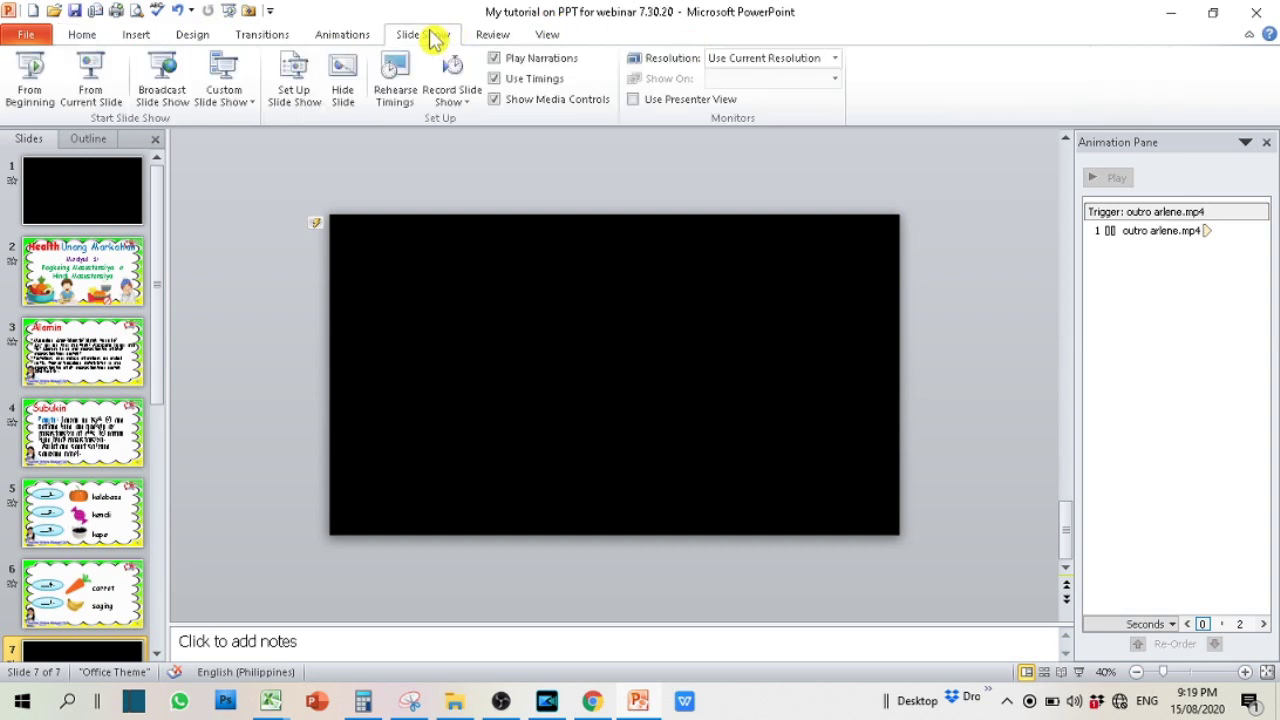
{"action": "left_click", "coordinate": [31, 103]}
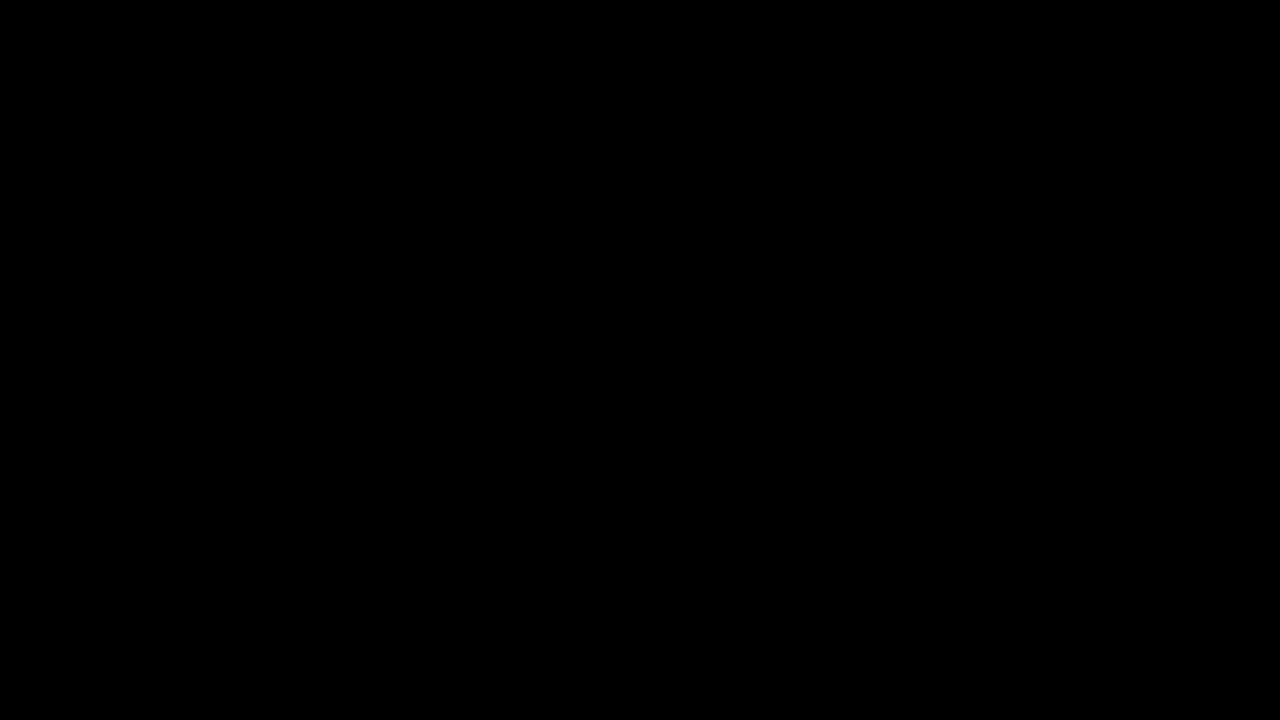
{"action": "key", "text": "Escape"}
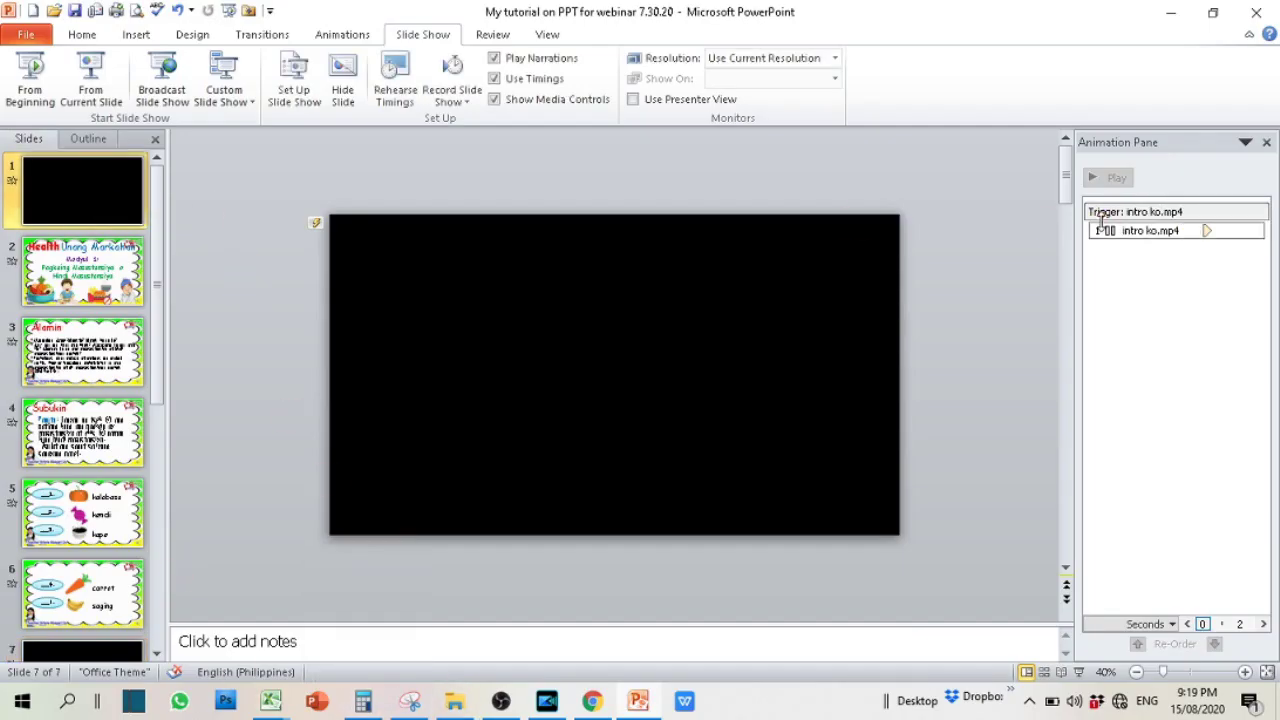
Step: Set the intro ko.mp4 video's animation timing to start With Previous
{"action": "left_click", "coordinate": [1200, 238]}
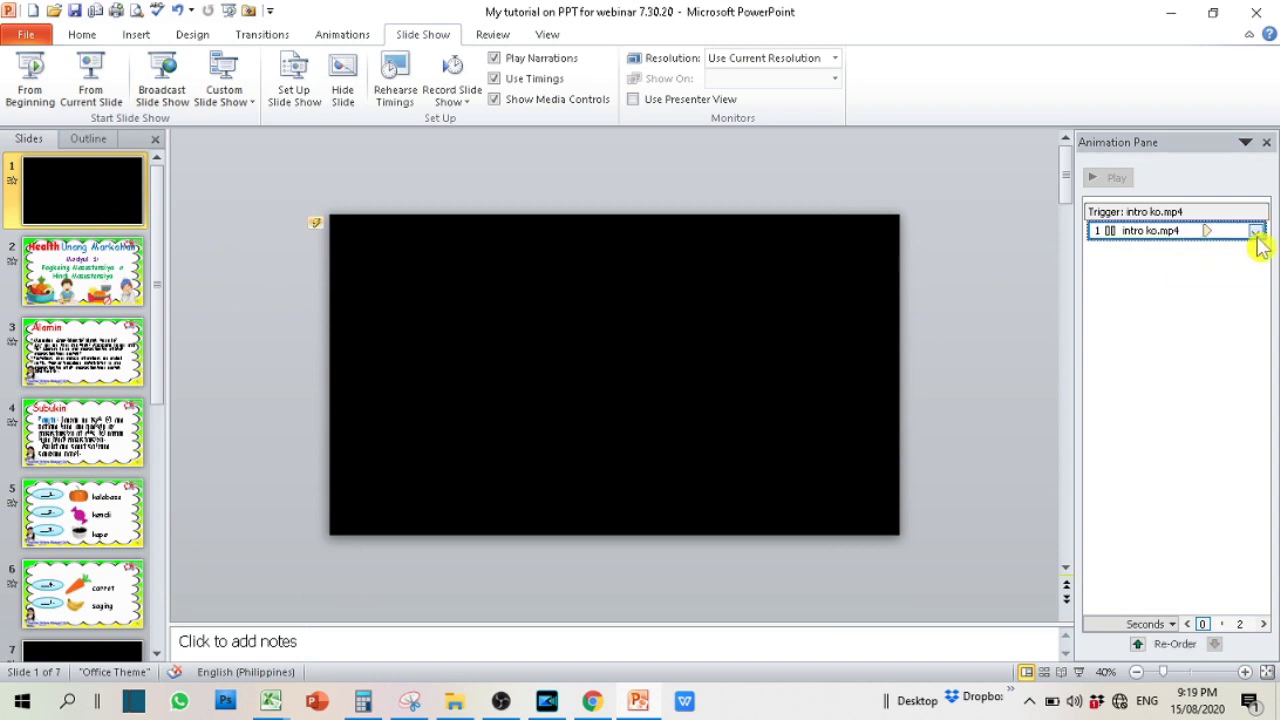
{"action": "left_click", "coordinate": [1196, 398]}
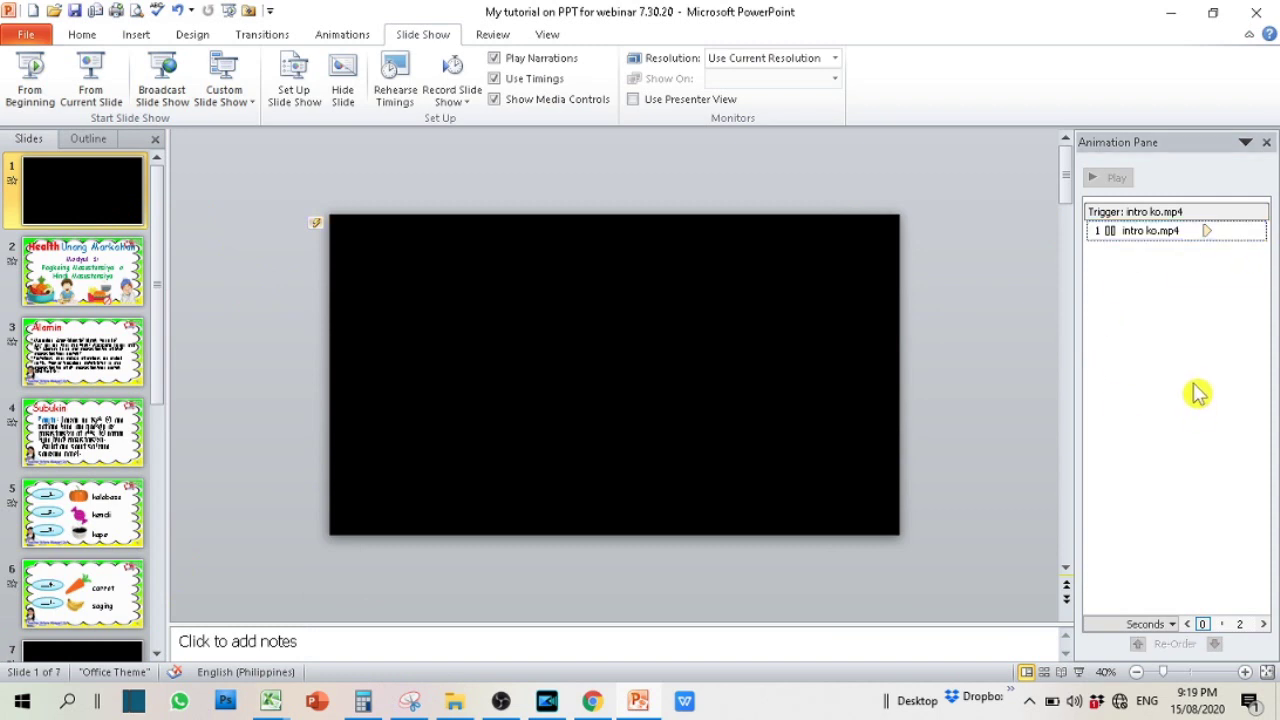
{"action": "left_click", "coordinate": [1228, 231]}
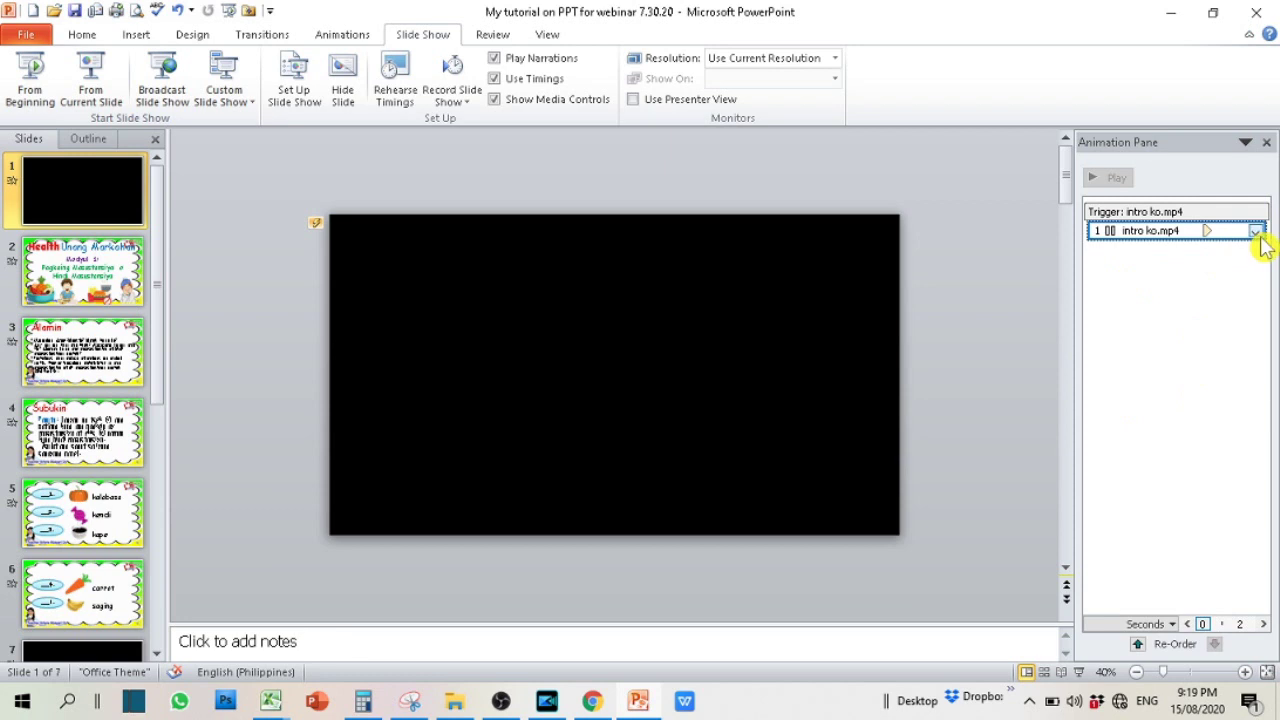
{"action": "left_click", "coordinate": [1256, 232]}
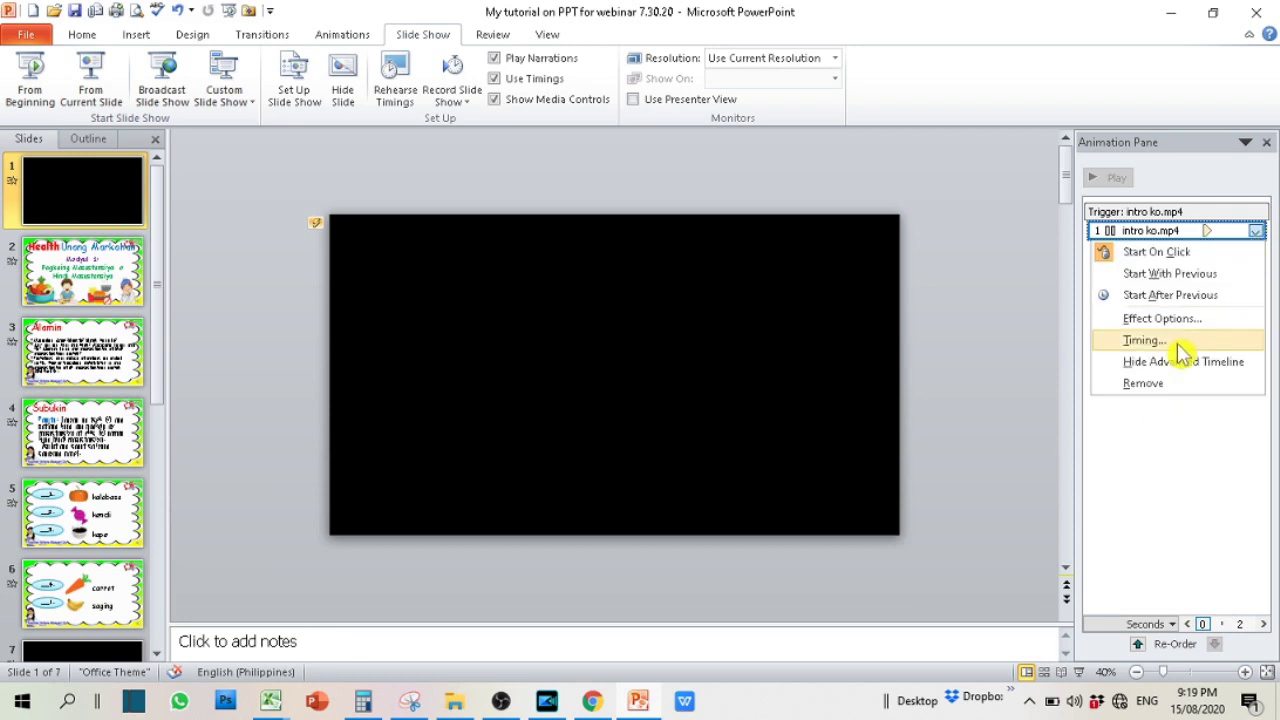
{"action": "left_click", "coordinate": [1145, 341]}
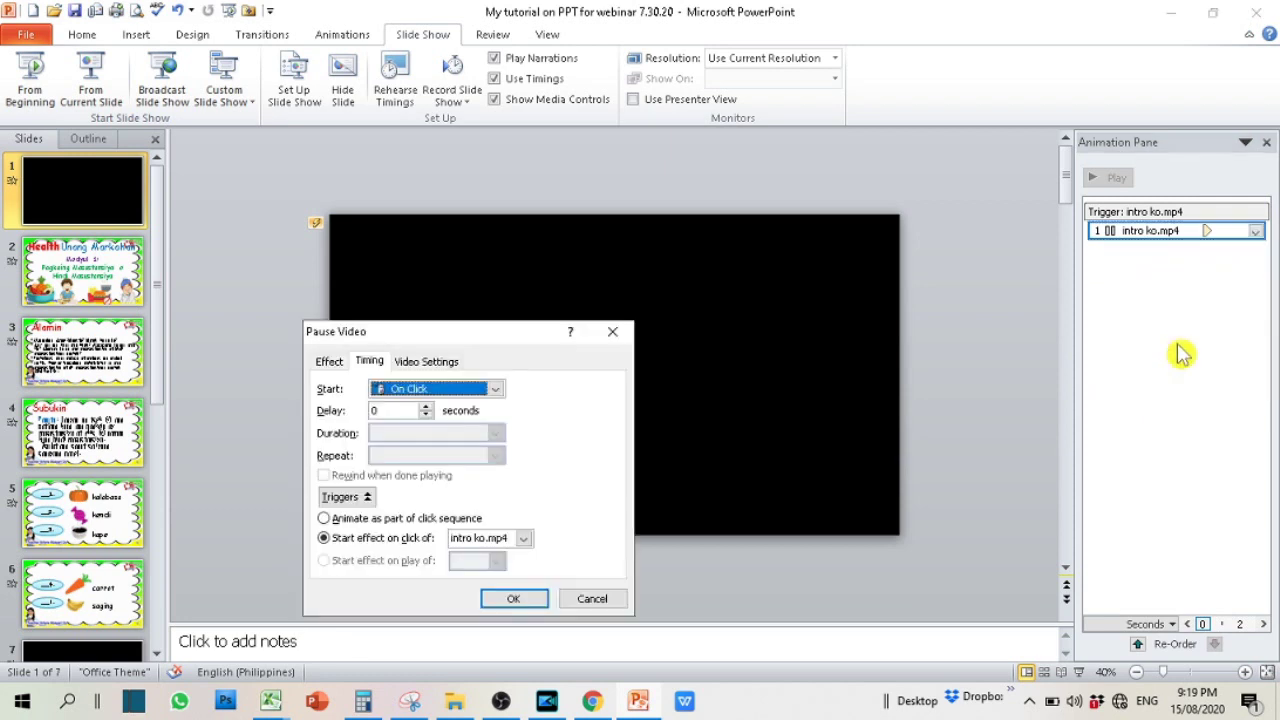
{"action": "left_click", "coordinate": [497, 393]}
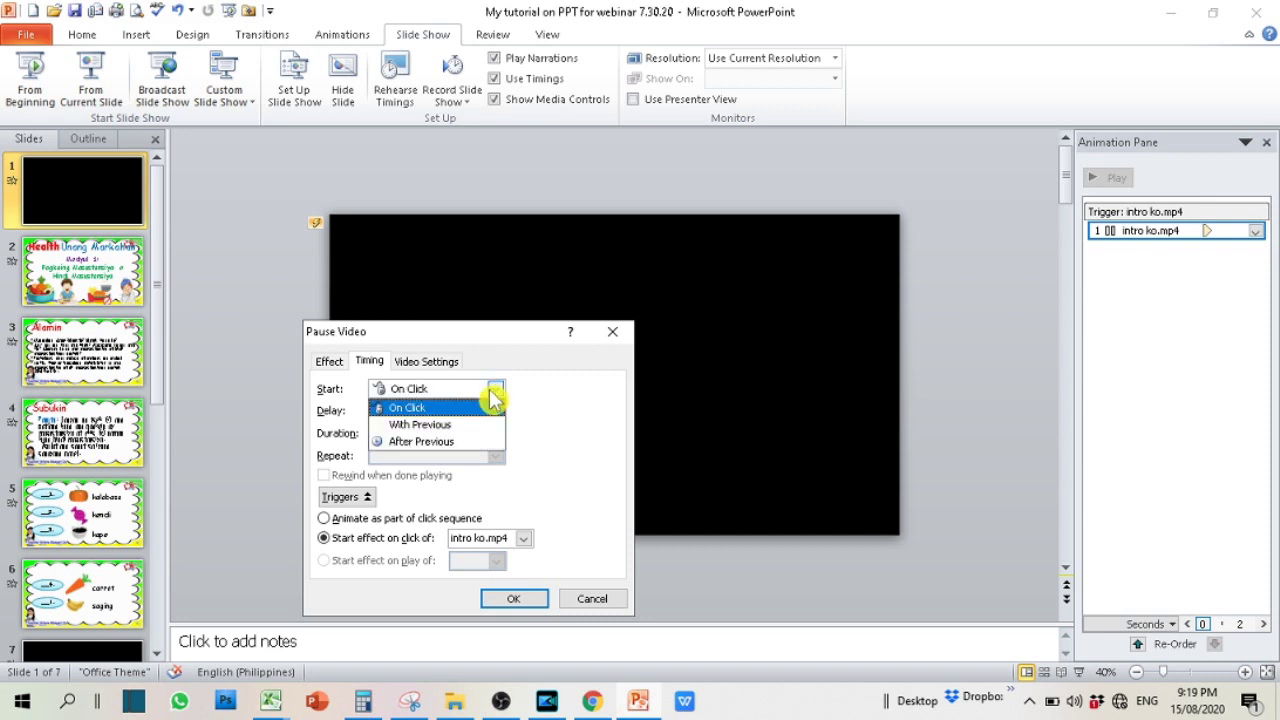
{"action": "left_click", "coordinate": [421, 425]}
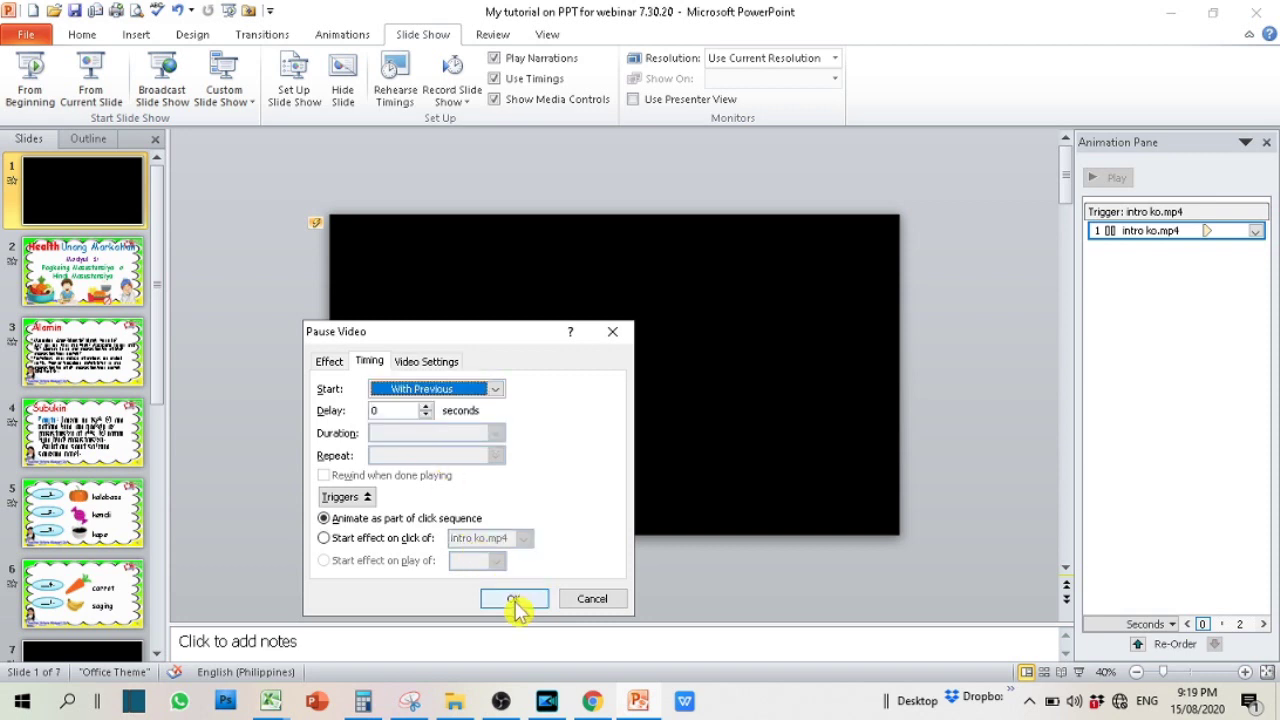
{"action": "left_click", "coordinate": [515, 600]}
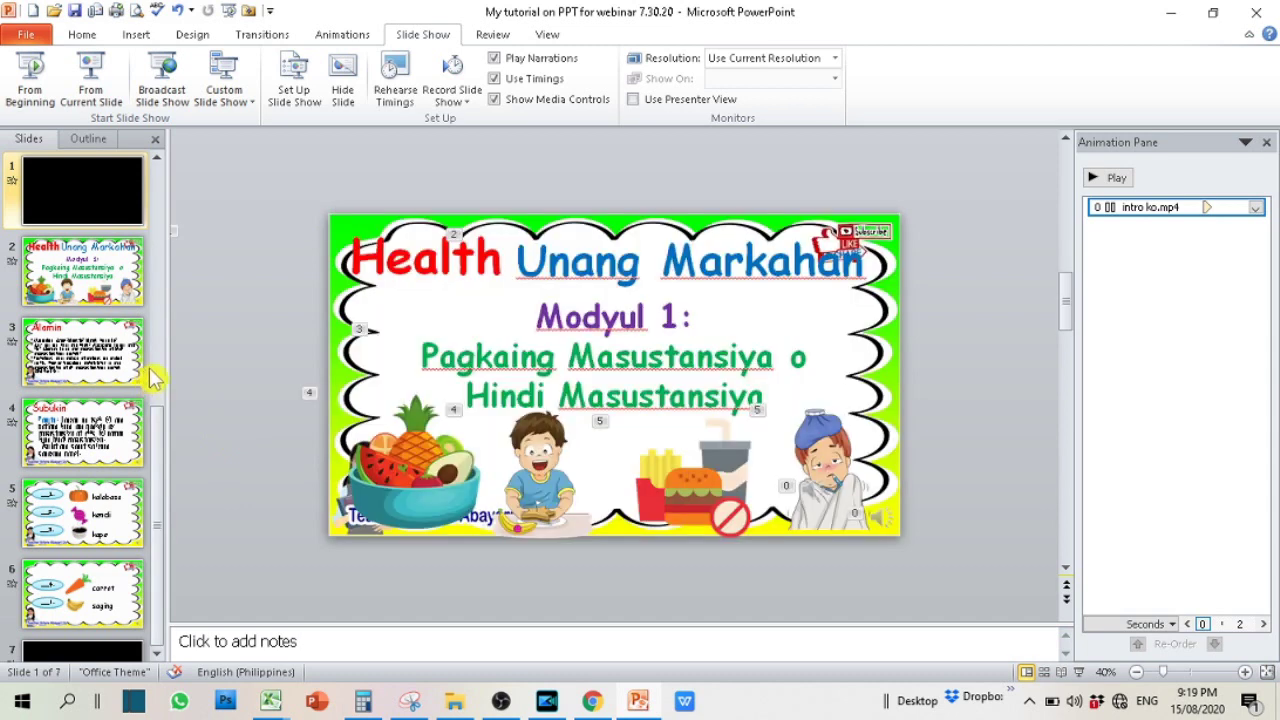
Step: Set the outro arlene.mp4 video on slide 7 to start With Previous
{"action": "scroll", "coordinate": [133, 605], "scroll_direction": "down", "scroll_amount": 1}
{"action": "left_click", "coordinate": [133, 605]}
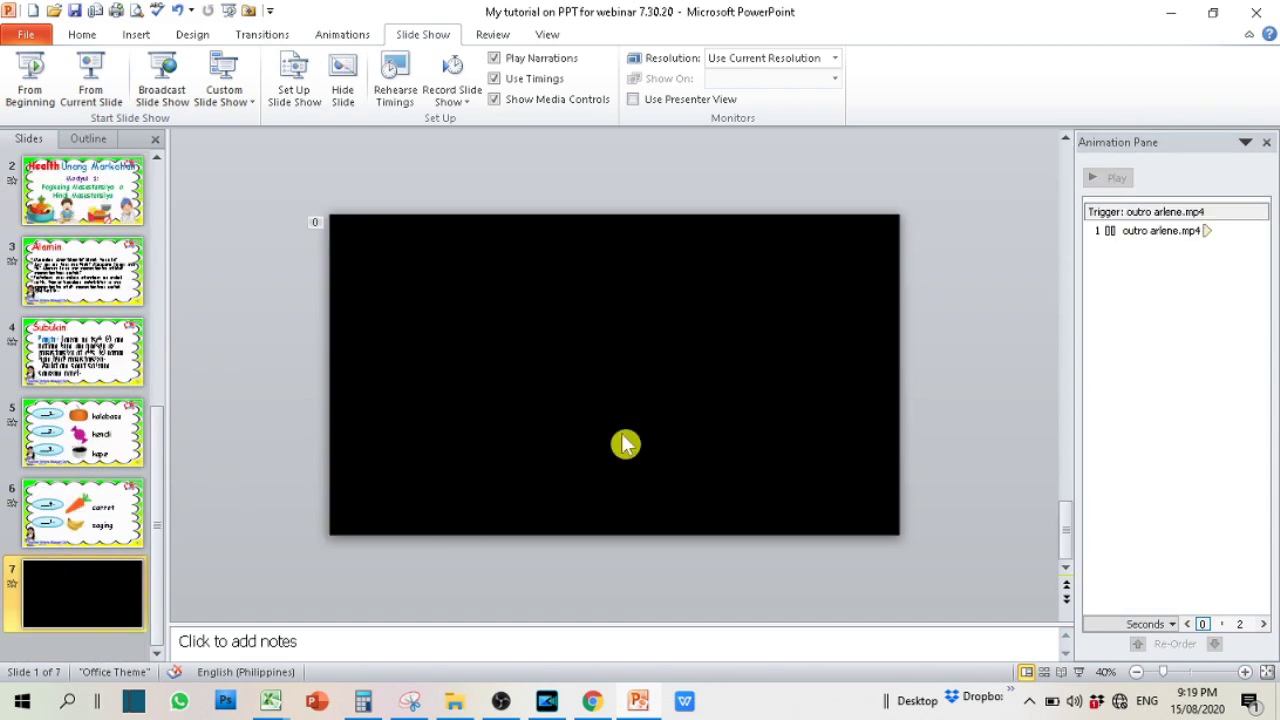
{"action": "left_click", "coordinate": [1255, 231]}
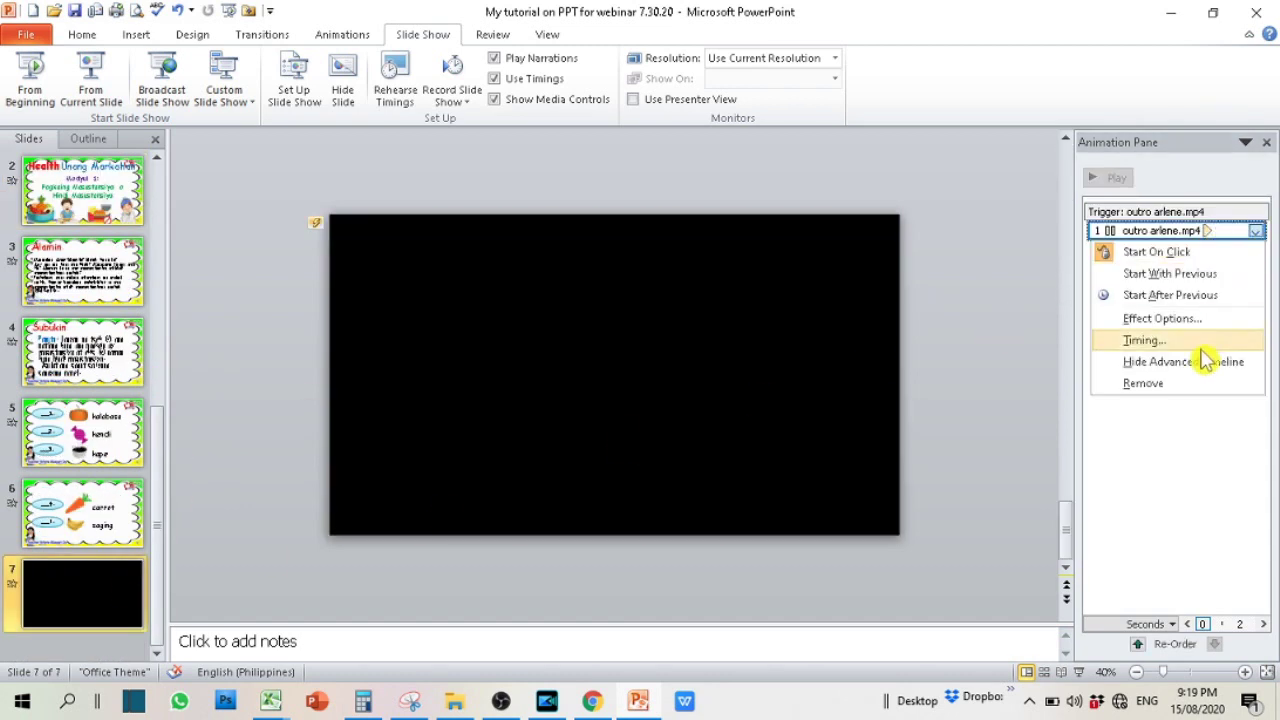
{"action": "left_click", "coordinate": [1160, 338]}
{"action": "left_click", "coordinate": [494, 389]}
{"action": "left_click", "coordinate": [437, 424]}
{"action": "left_click", "coordinate": [512, 598]}
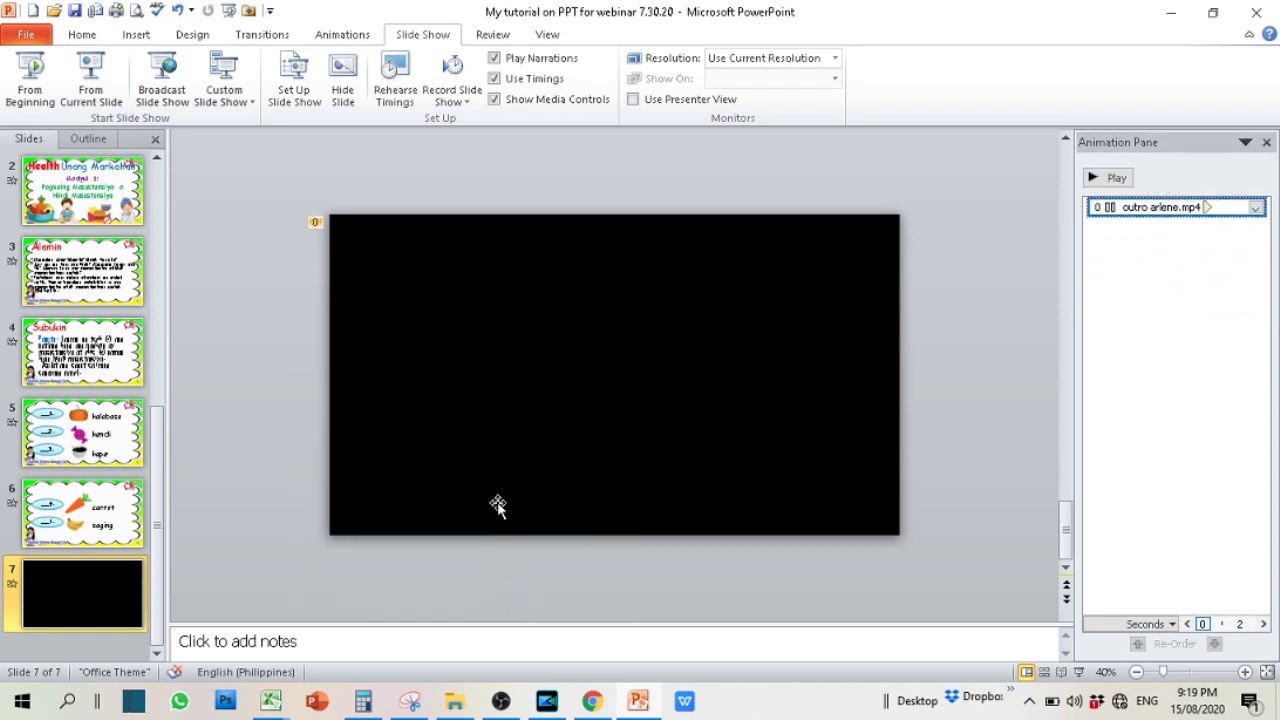
{"action": "scroll", "coordinate": [135, 340], "scroll_direction": "up", "scroll_amount": 2}
{"action": "left_click", "coordinate": [83, 200]}
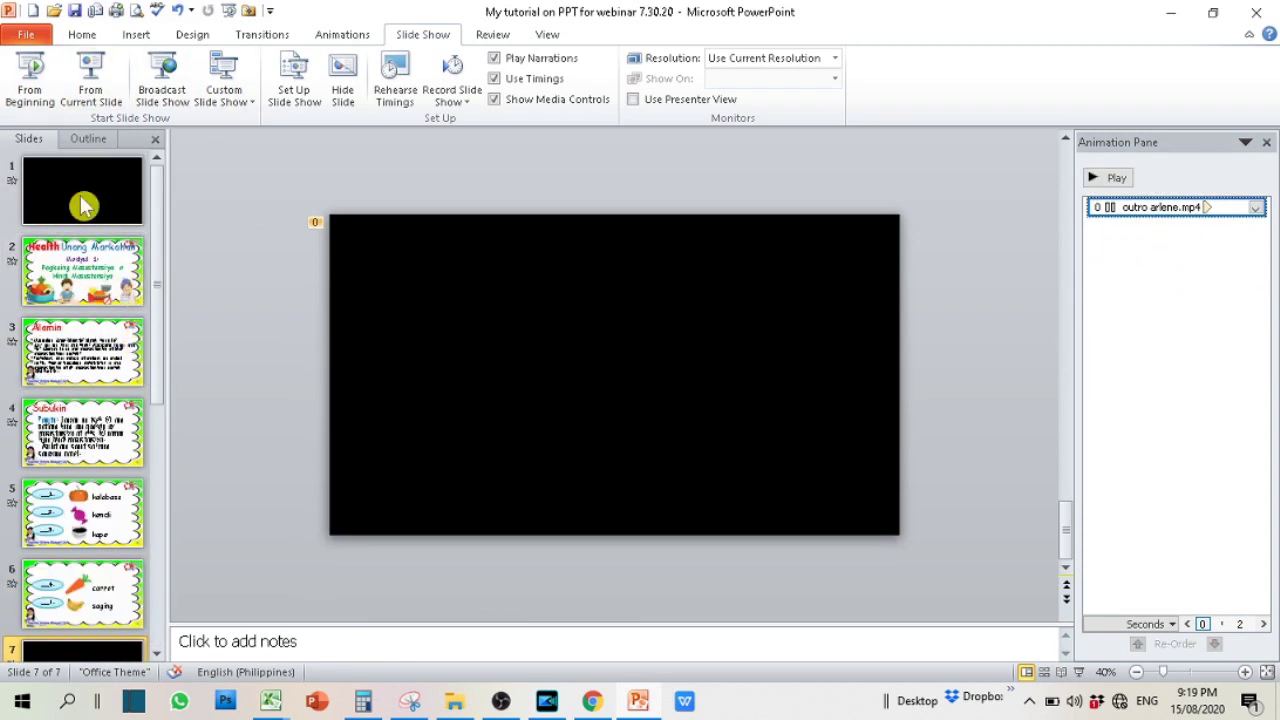
Step: Record a slide show timing of 00:07 for the intro video on slide 1
{"action": "left_click", "coordinate": [451, 98]}
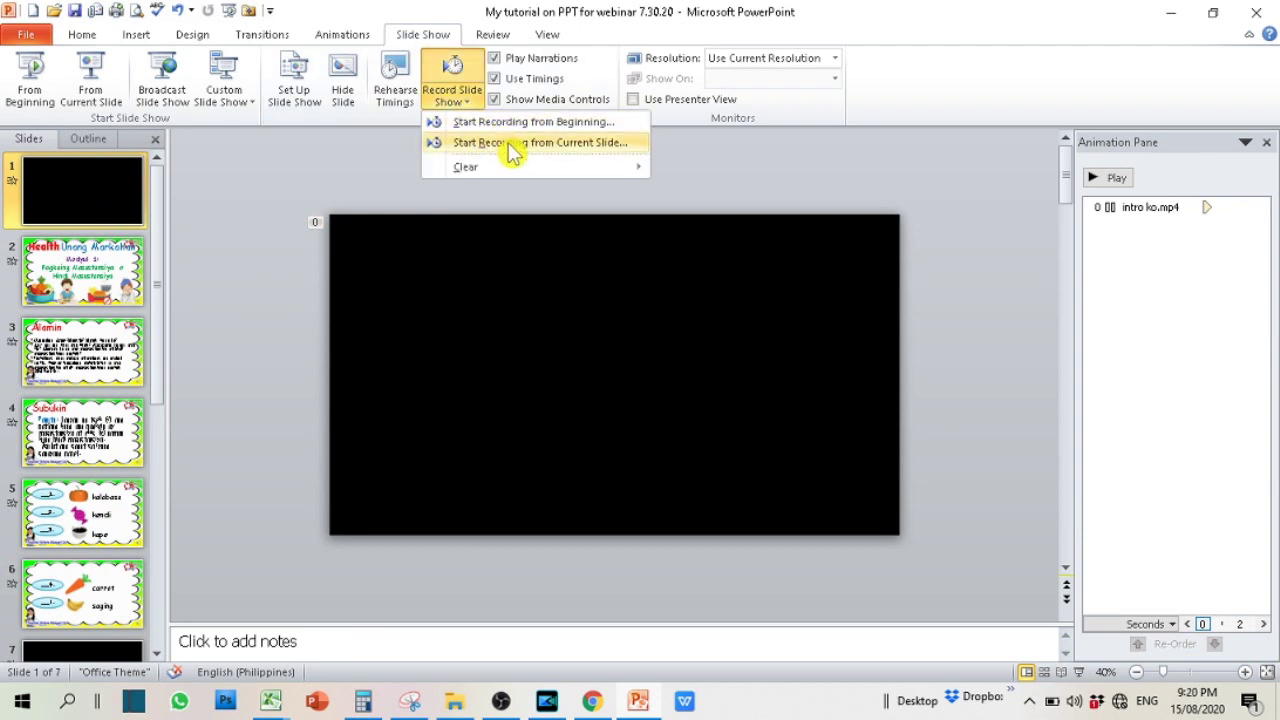
{"action": "left_click", "coordinate": [512, 148]}
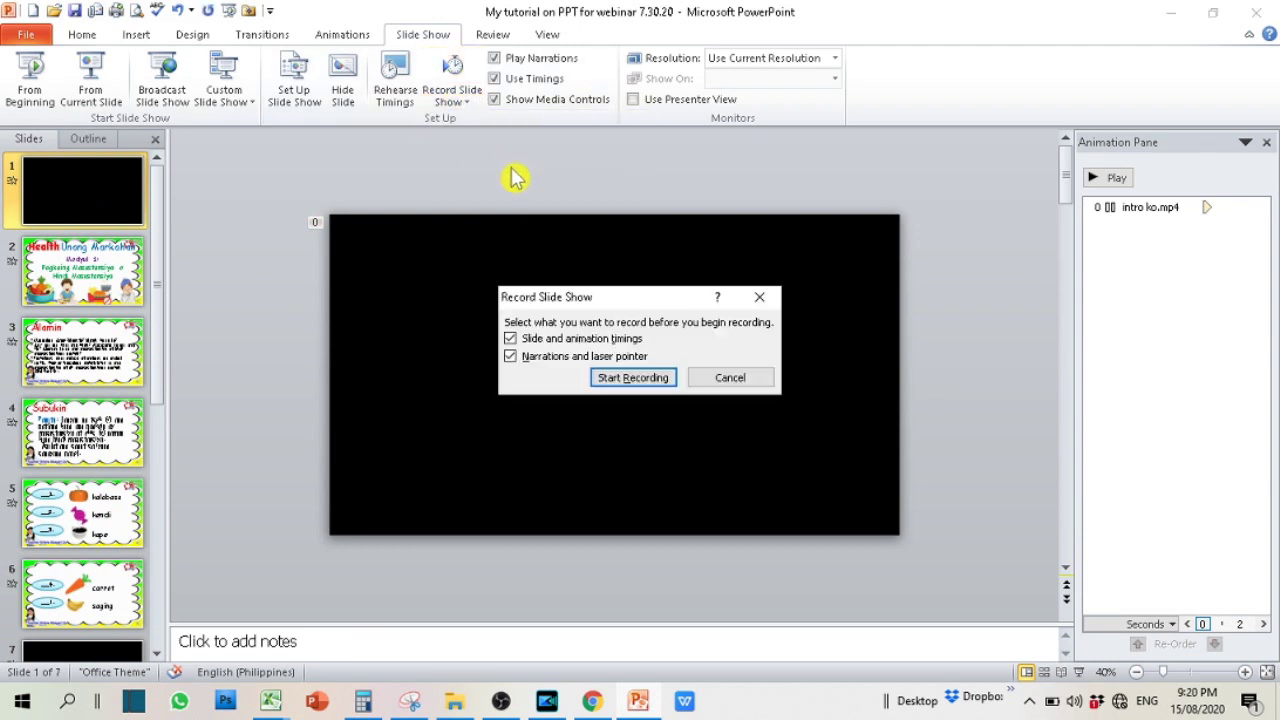
{"action": "left_click", "coordinate": [608, 385]}
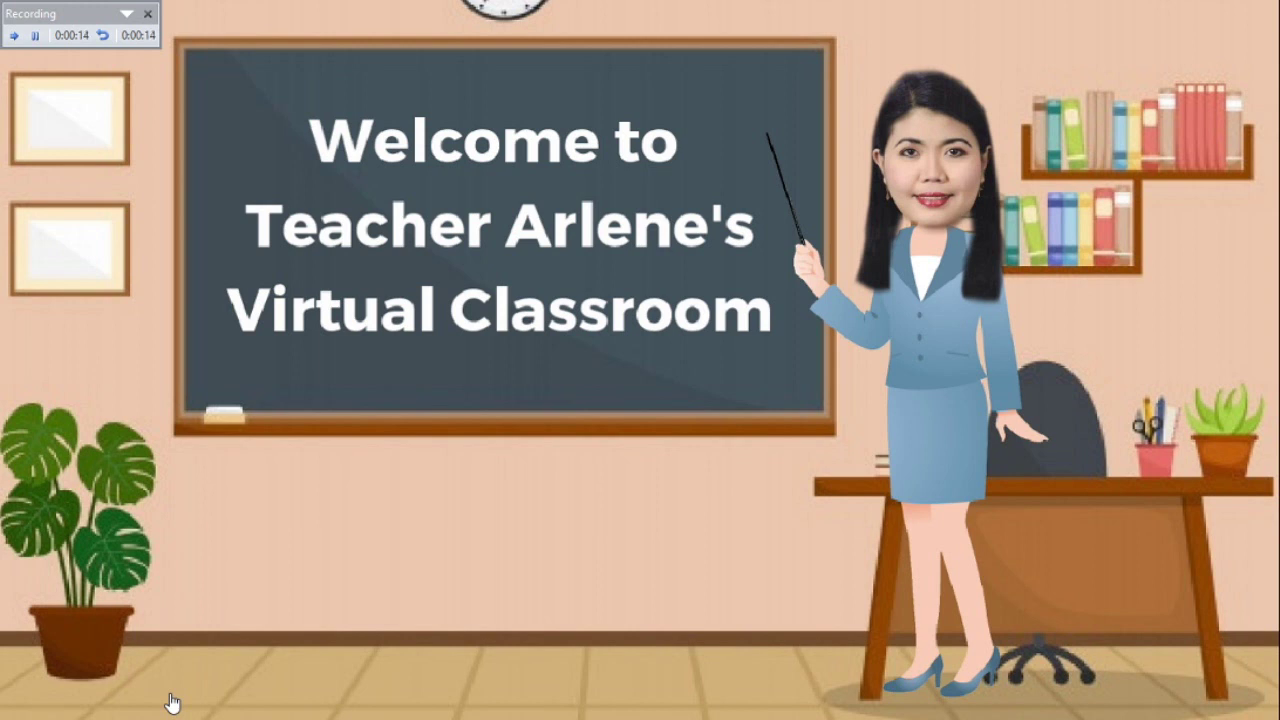
{"action": "key", "text": "Escape"}
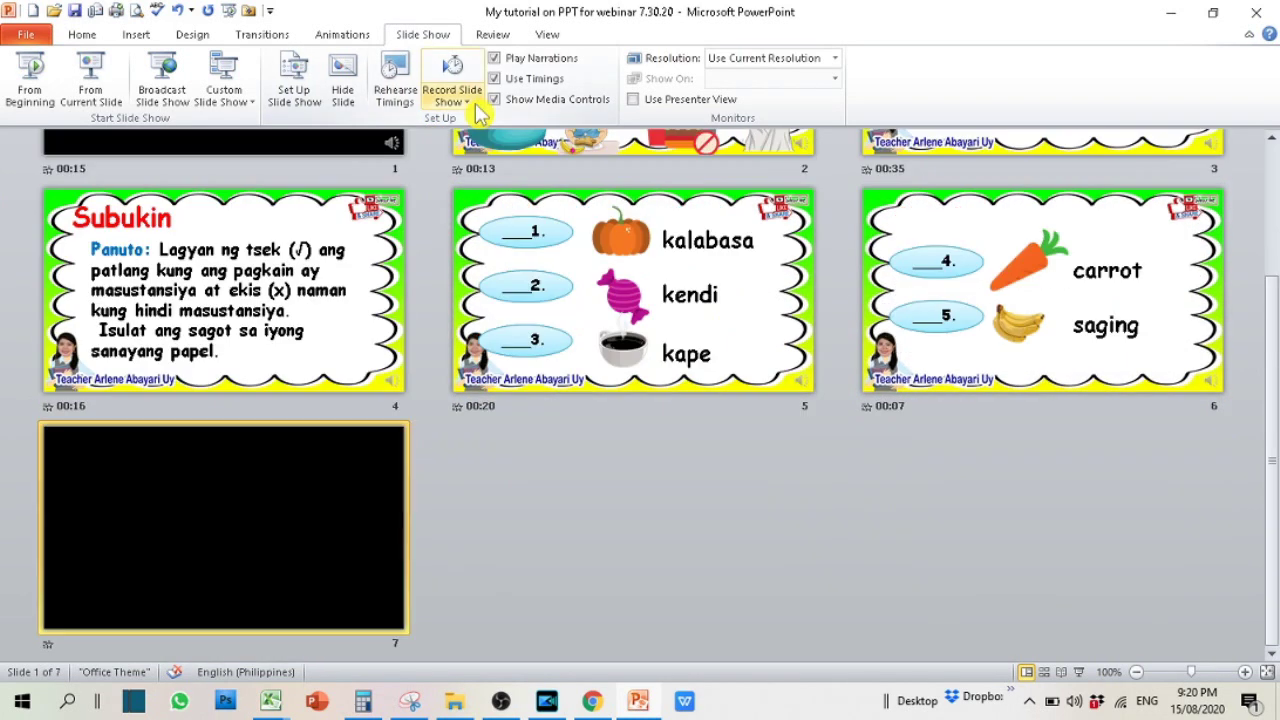
Step: Record a slide show timing of 00:13 for the closing video on slide 7
{"action": "left_click", "coordinate": [452, 96]}
{"action": "left_click", "coordinate": [493, 124]}
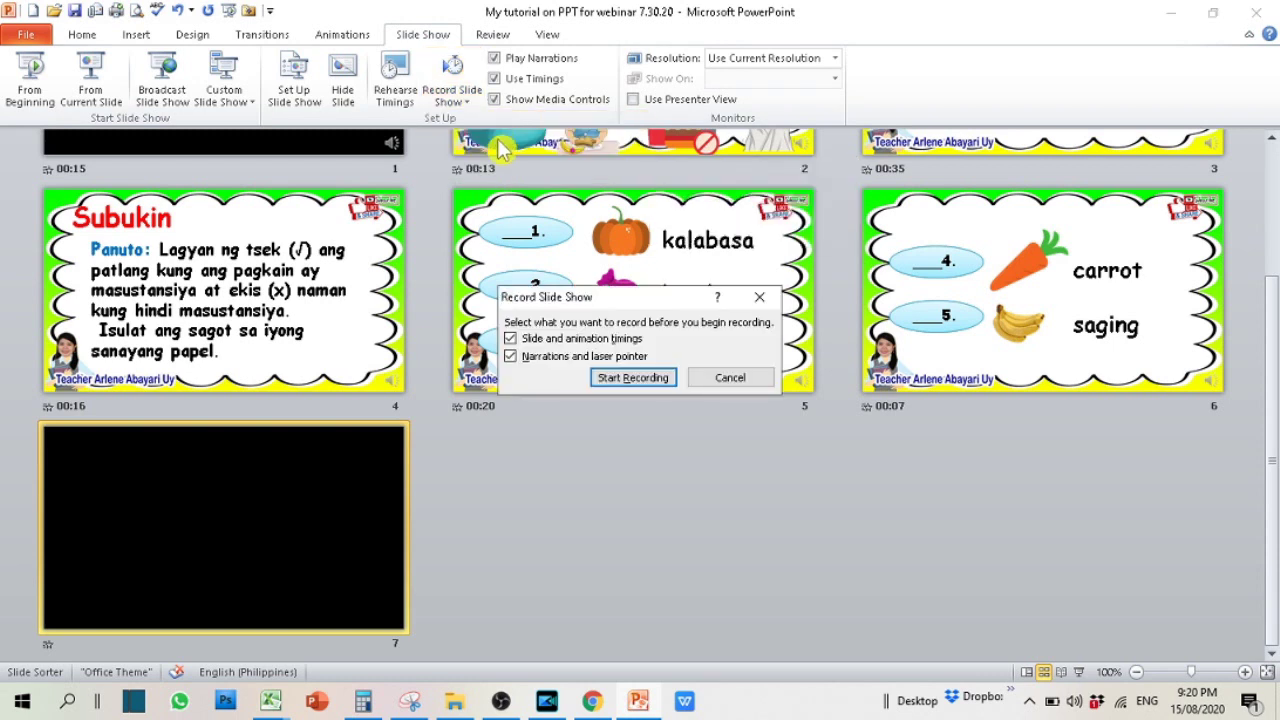
{"action": "left_click", "coordinate": [645, 382]}
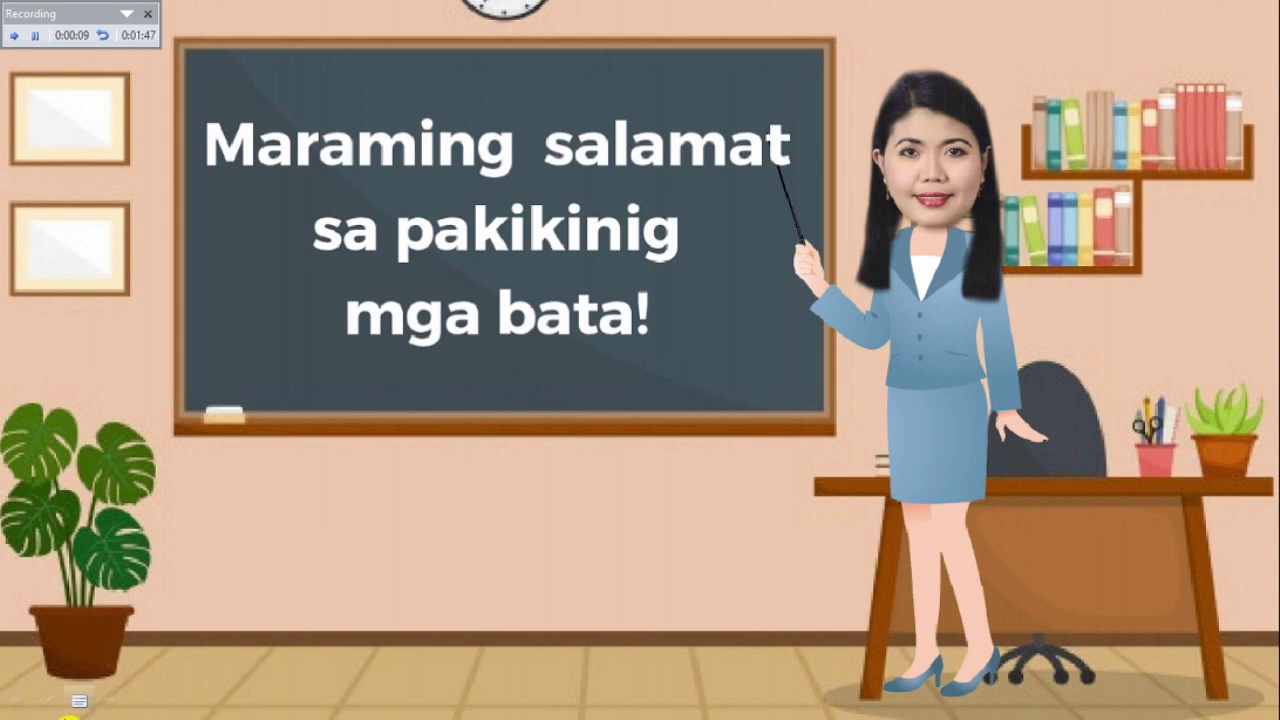
{"action": "key", "text": "Right"}
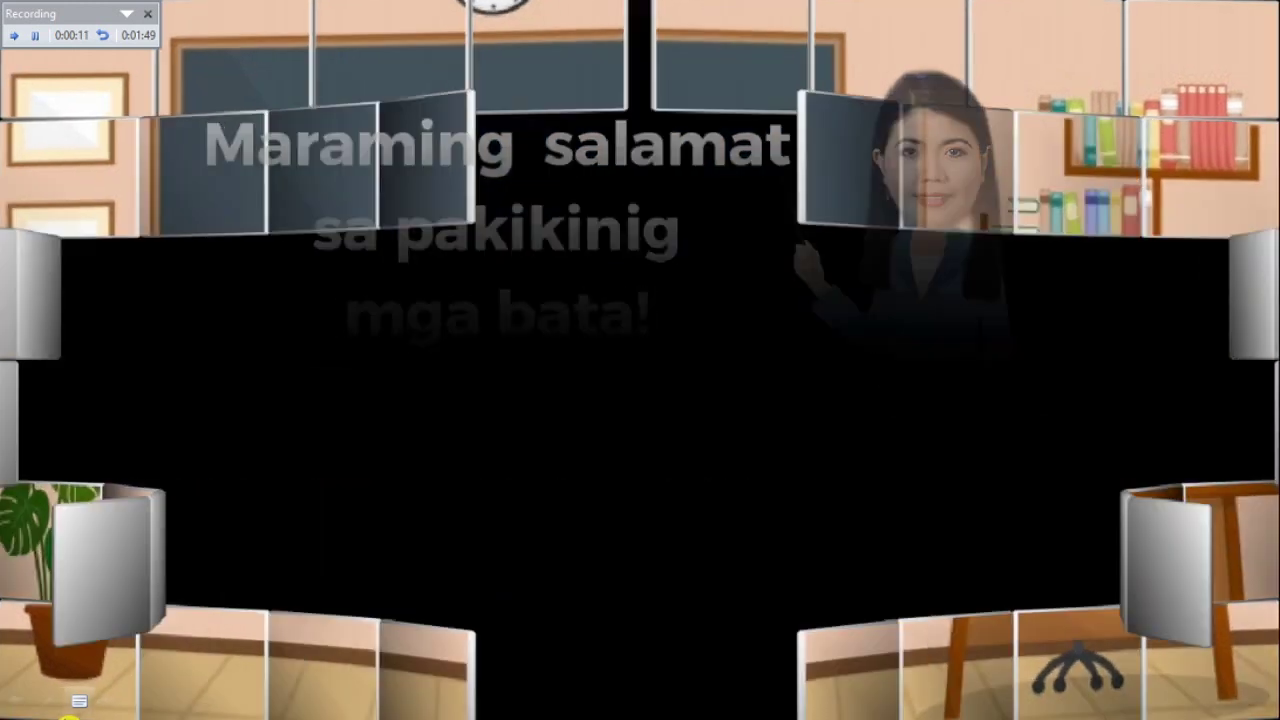
{"action": "key", "text": "Escape"}
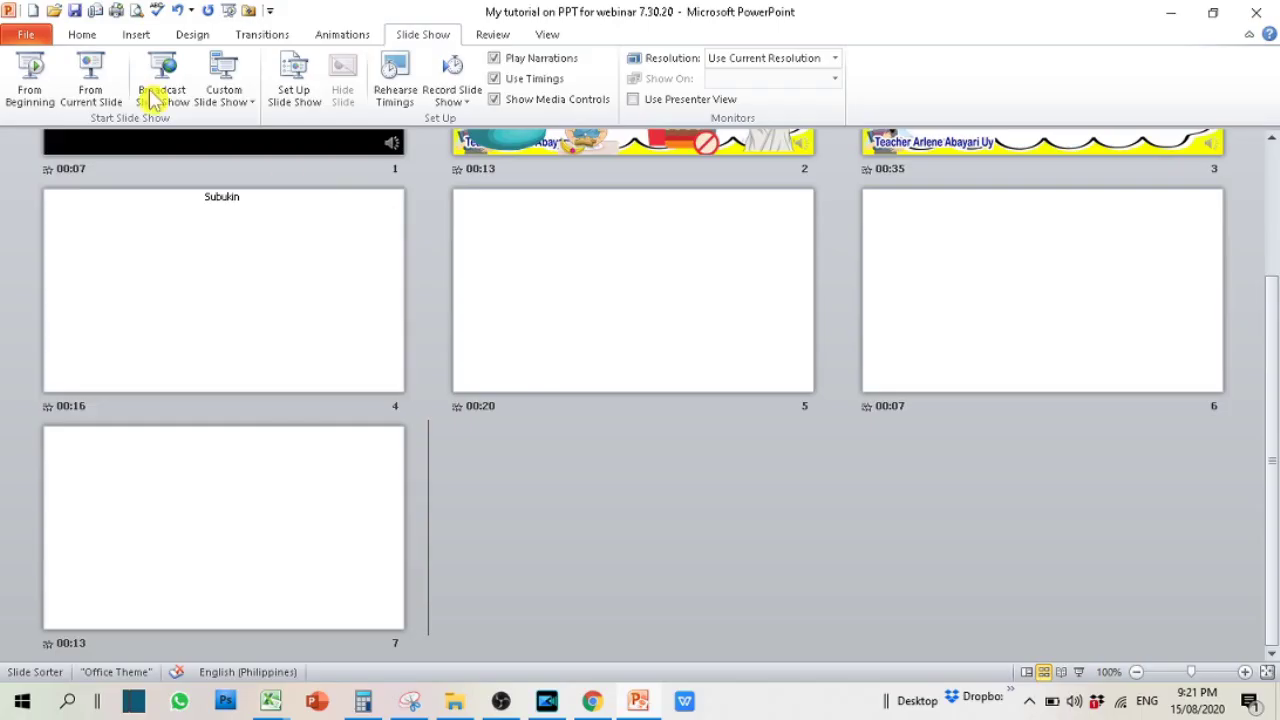
Step: Attempt saving the deck as JPEG File Interchange Format, then cancel the slide export prompt
{"action": "left_click", "coordinate": [28, 38]}
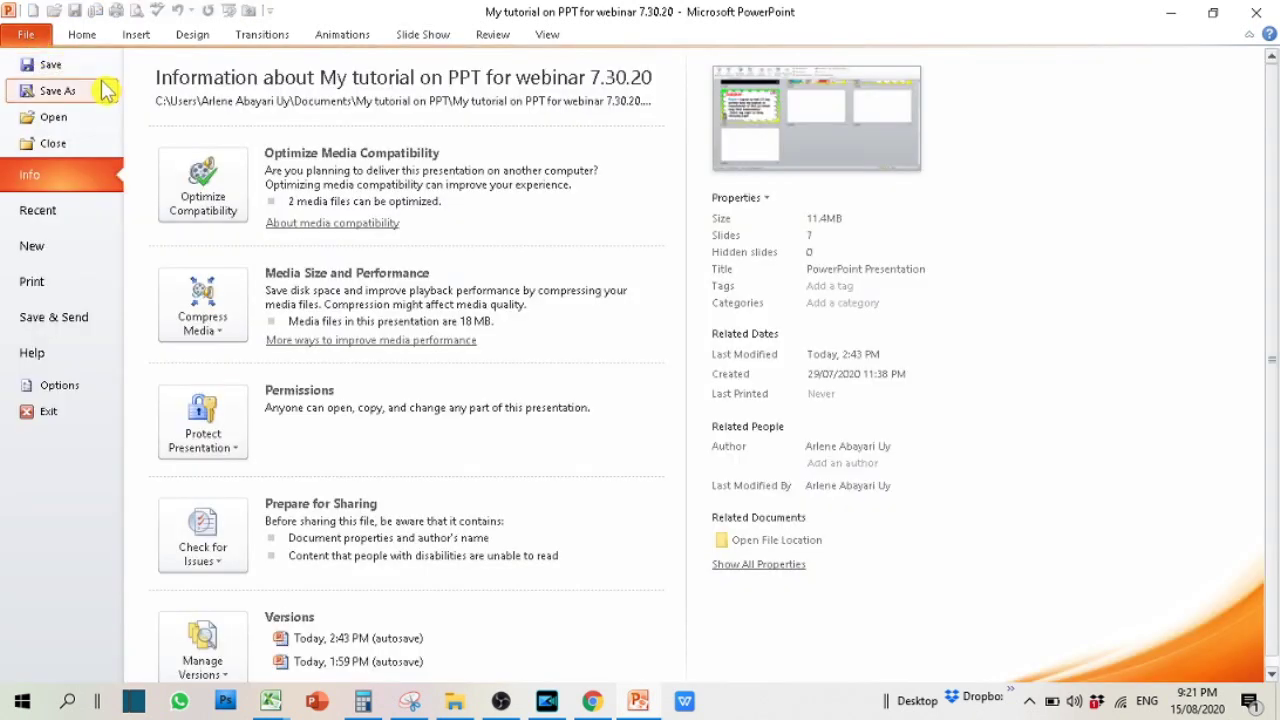
{"action": "left_click", "coordinate": [72, 92]}
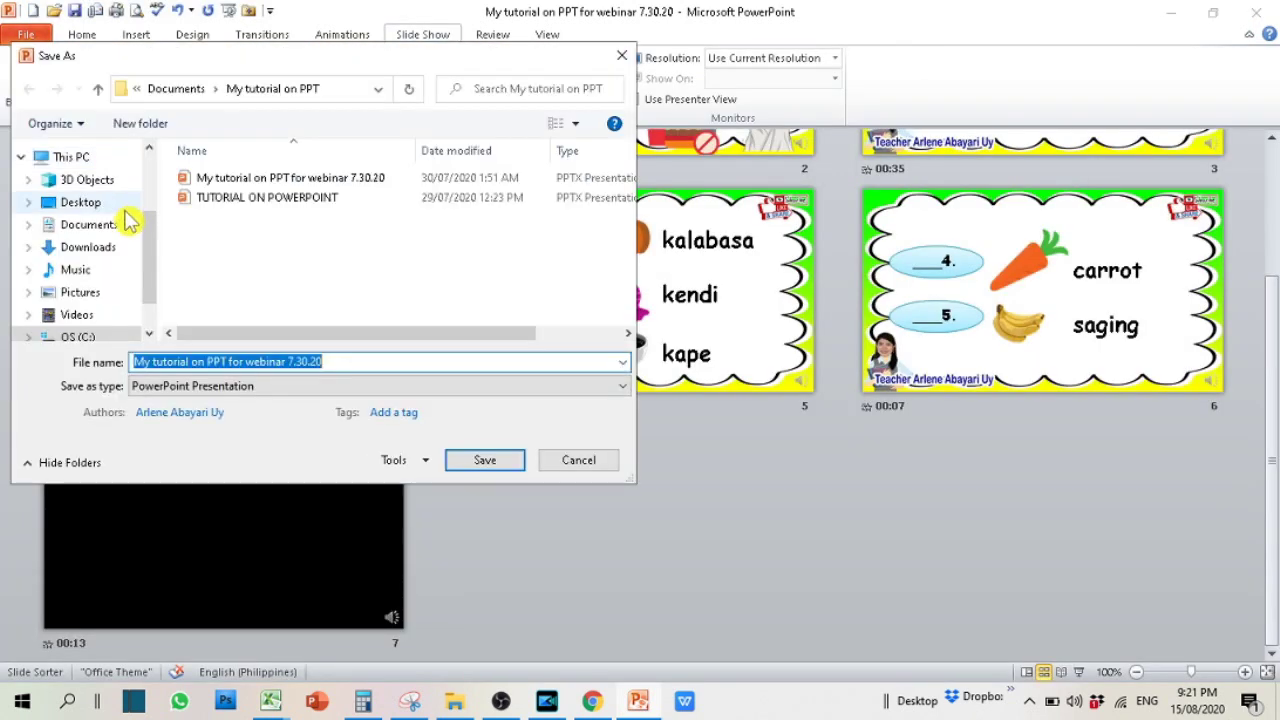
{"action": "left_click_drag", "start_coordinate": [150, 250], "coordinate": [150, 296]}
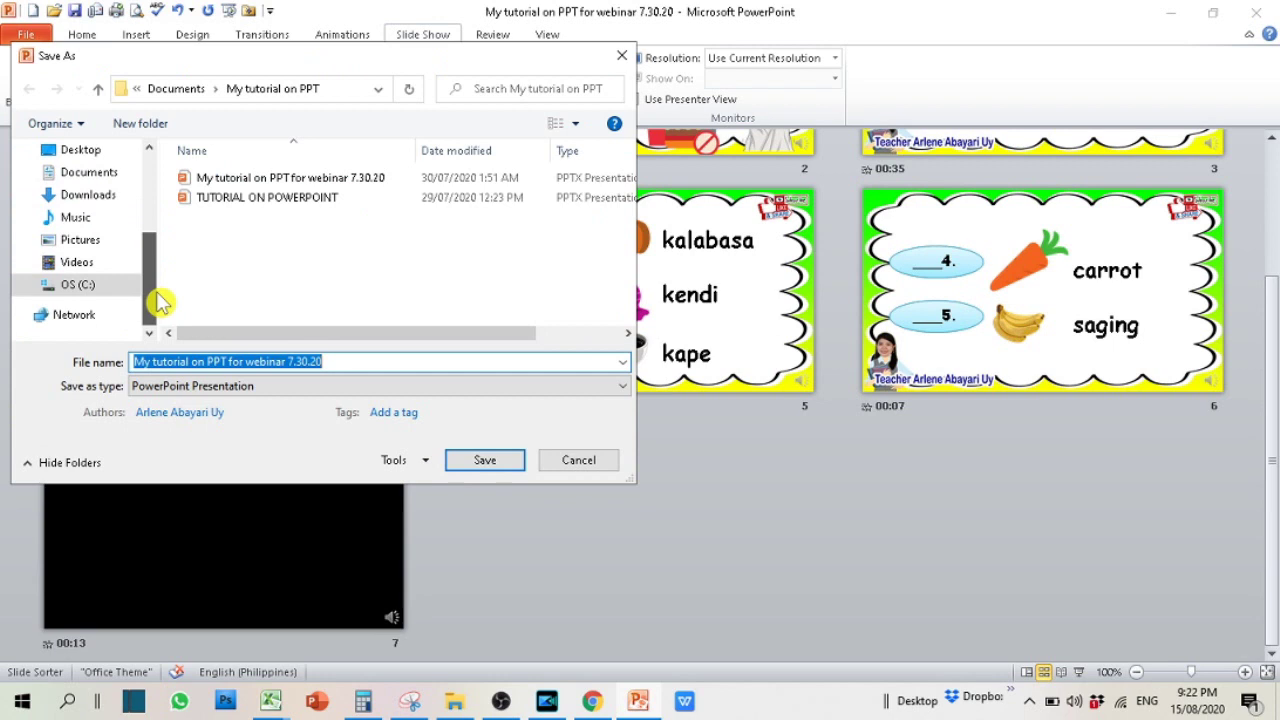
{"action": "left_click", "coordinate": [401, 392]}
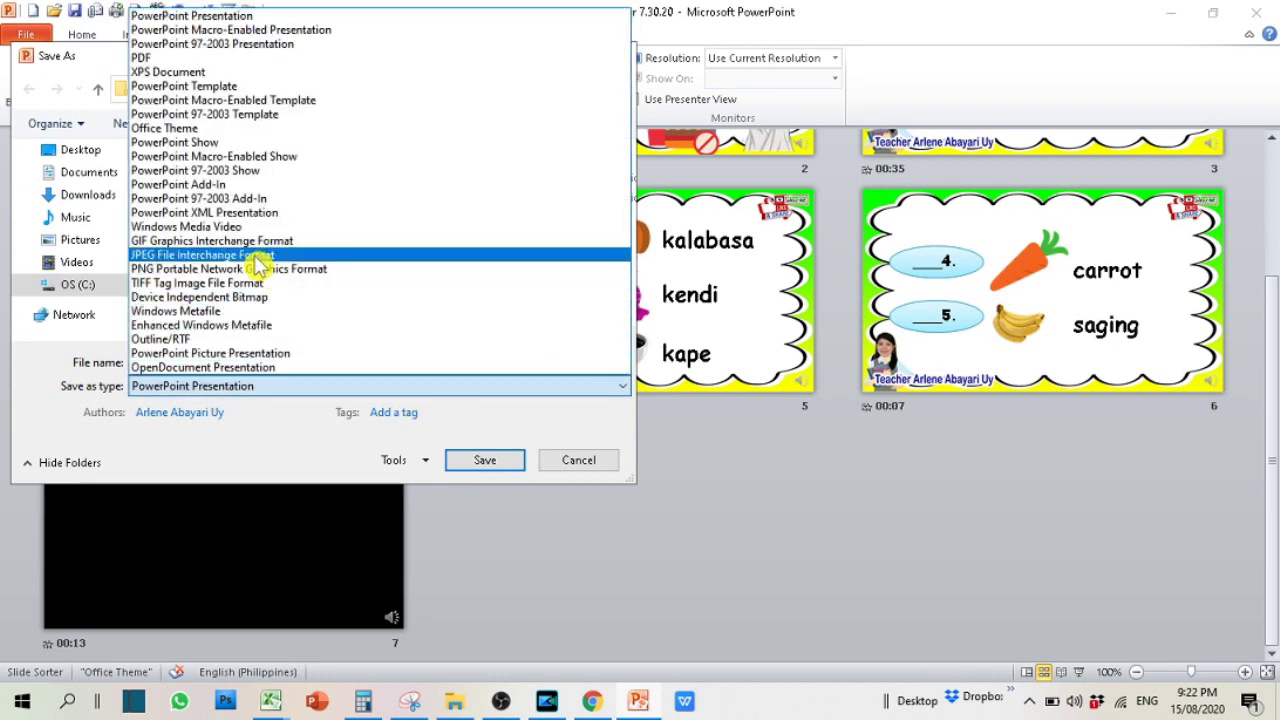
{"action": "left_click", "coordinate": [254, 257]}
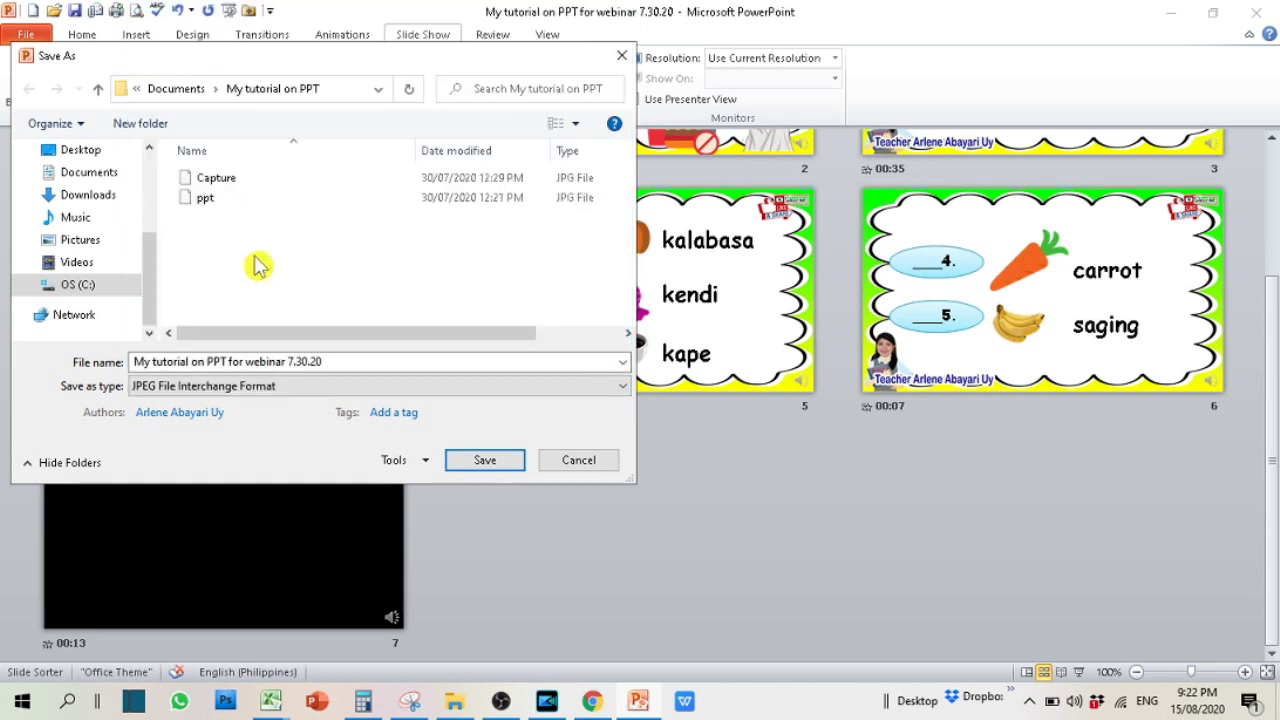
{"action": "left_click", "coordinate": [472, 462]}
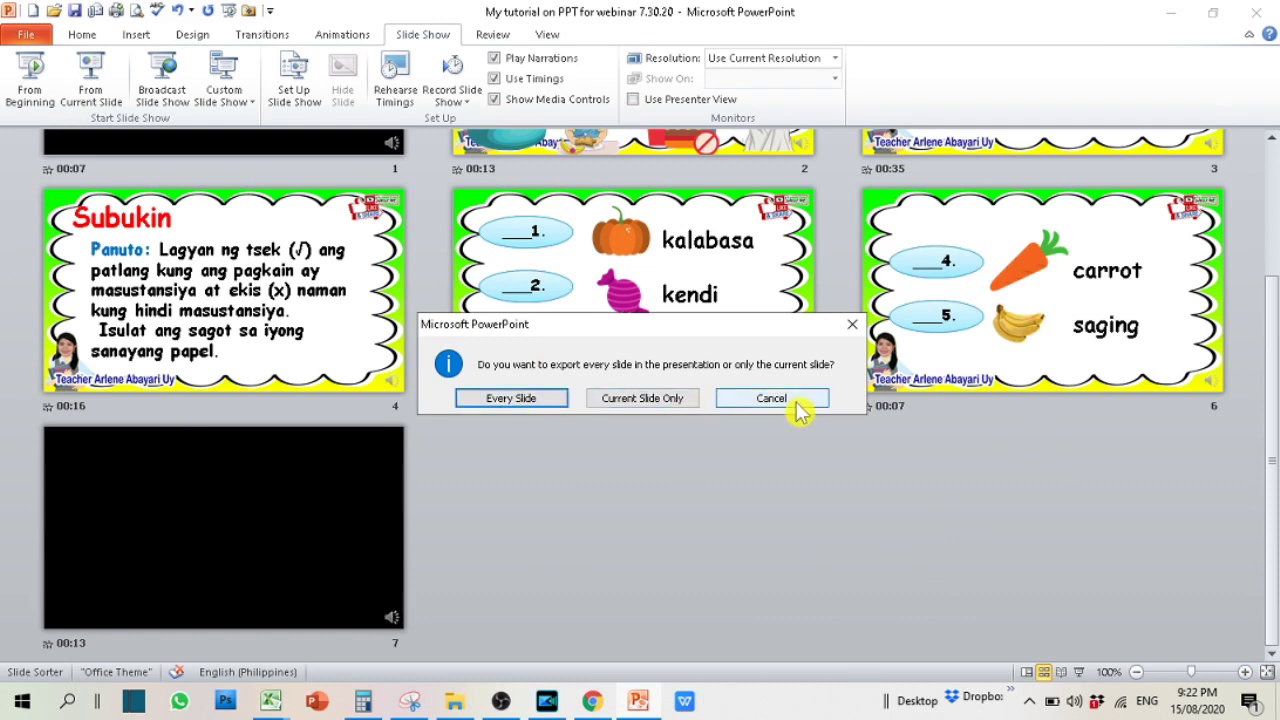
{"action": "left_click", "coordinate": [799, 404]}
Step: Save the deck as Windows Media Video named 'masustansya at hindi masustansyang pagkain.wmv'
{"action": "left_click", "coordinate": [26, 34]}
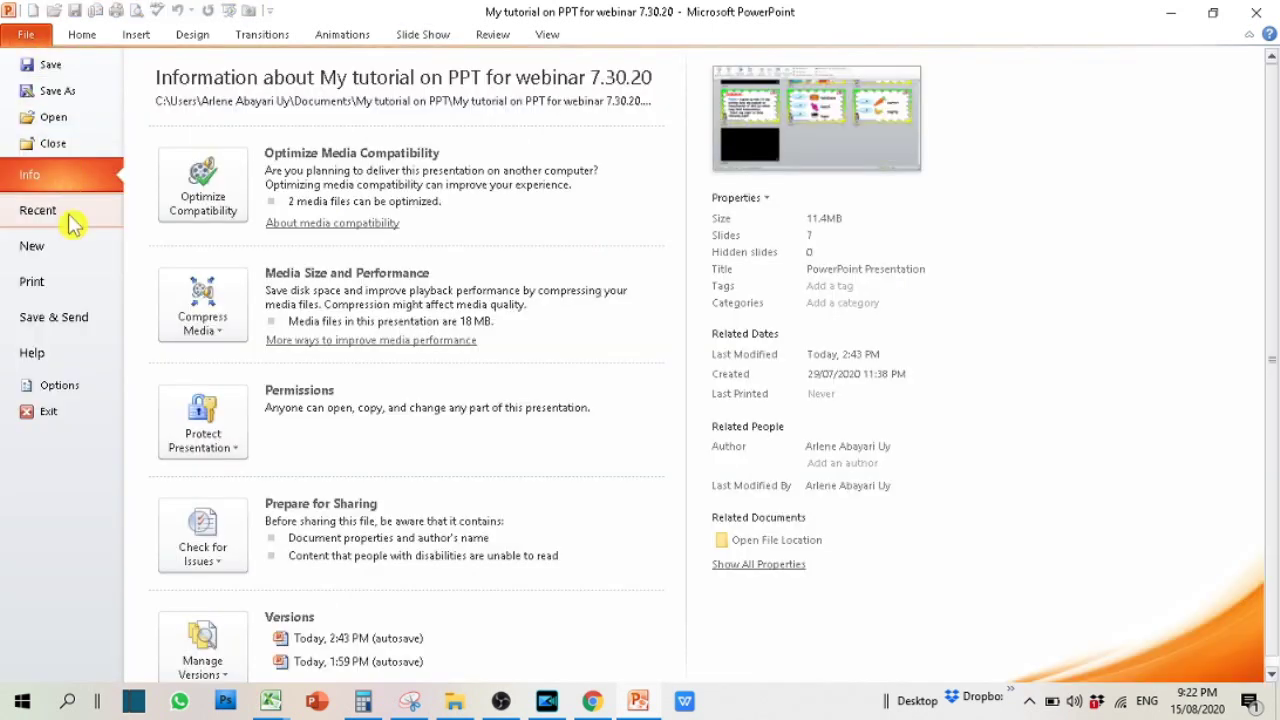
{"action": "left_click", "coordinate": [62, 91]}
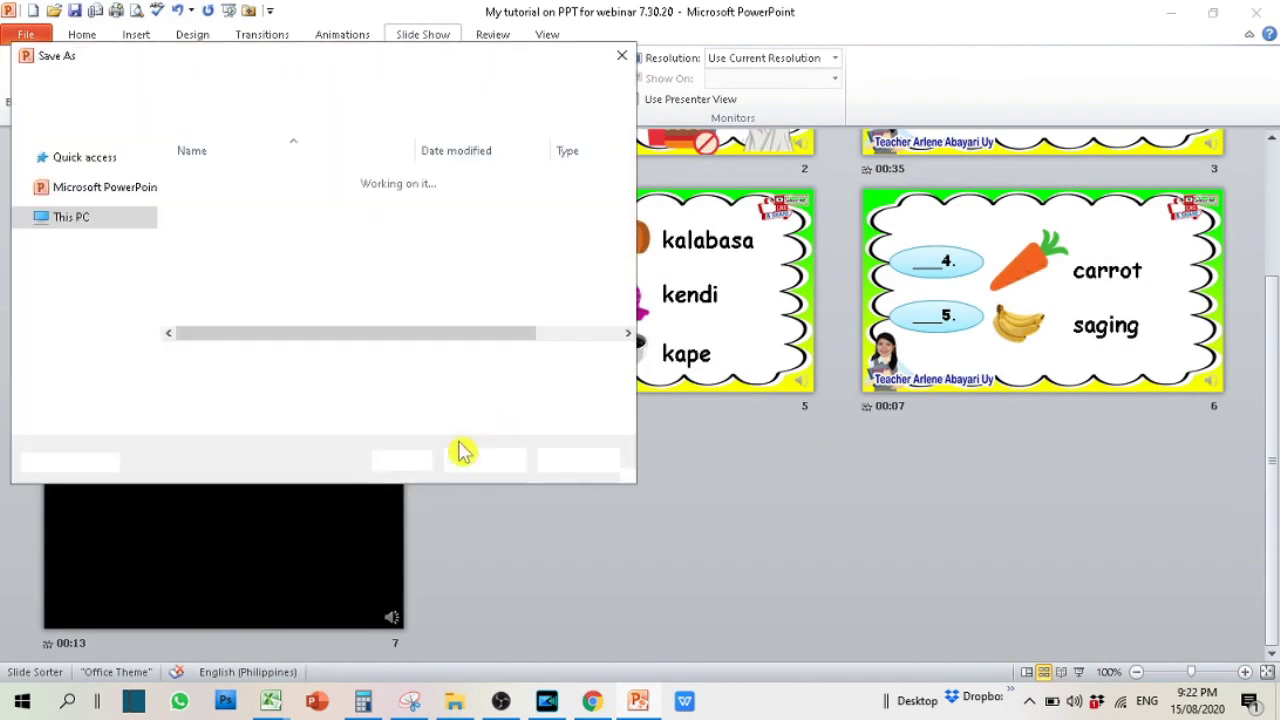
{"action": "left_click", "coordinate": [315, 390]}
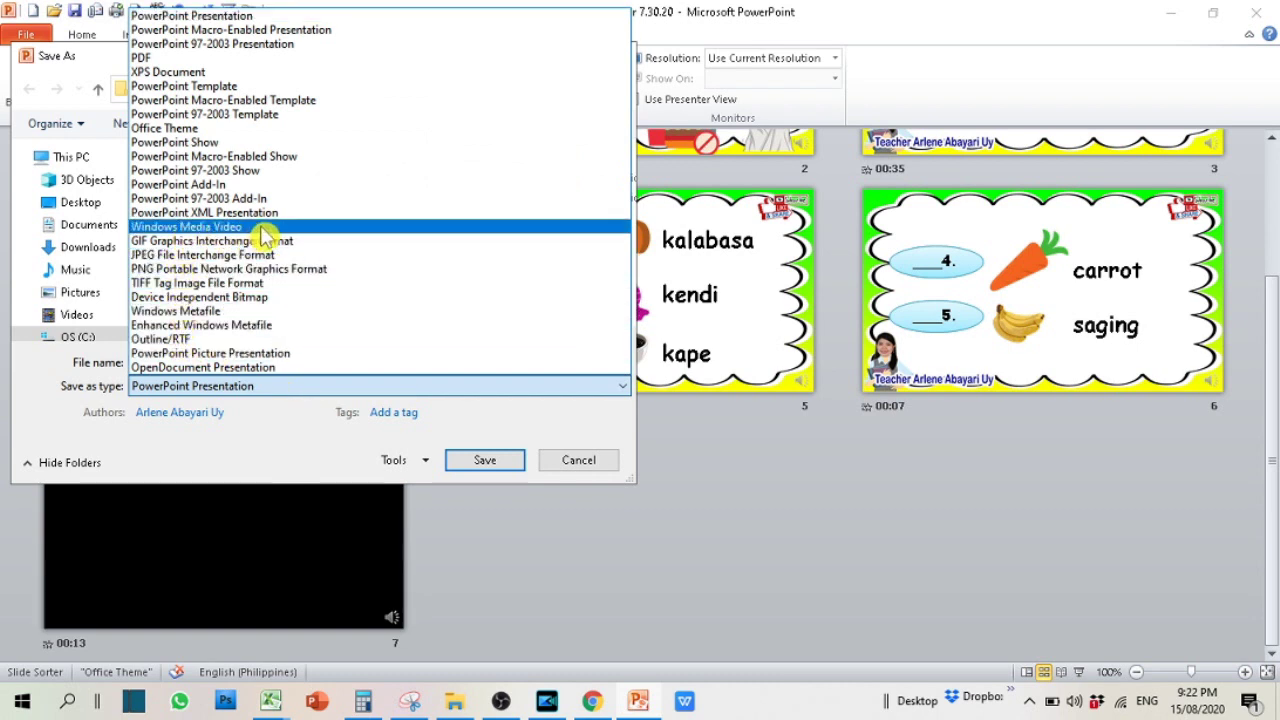
{"action": "left_click", "coordinate": [260, 228]}
{"action": "type", "text": "masustansyang pagkain"}
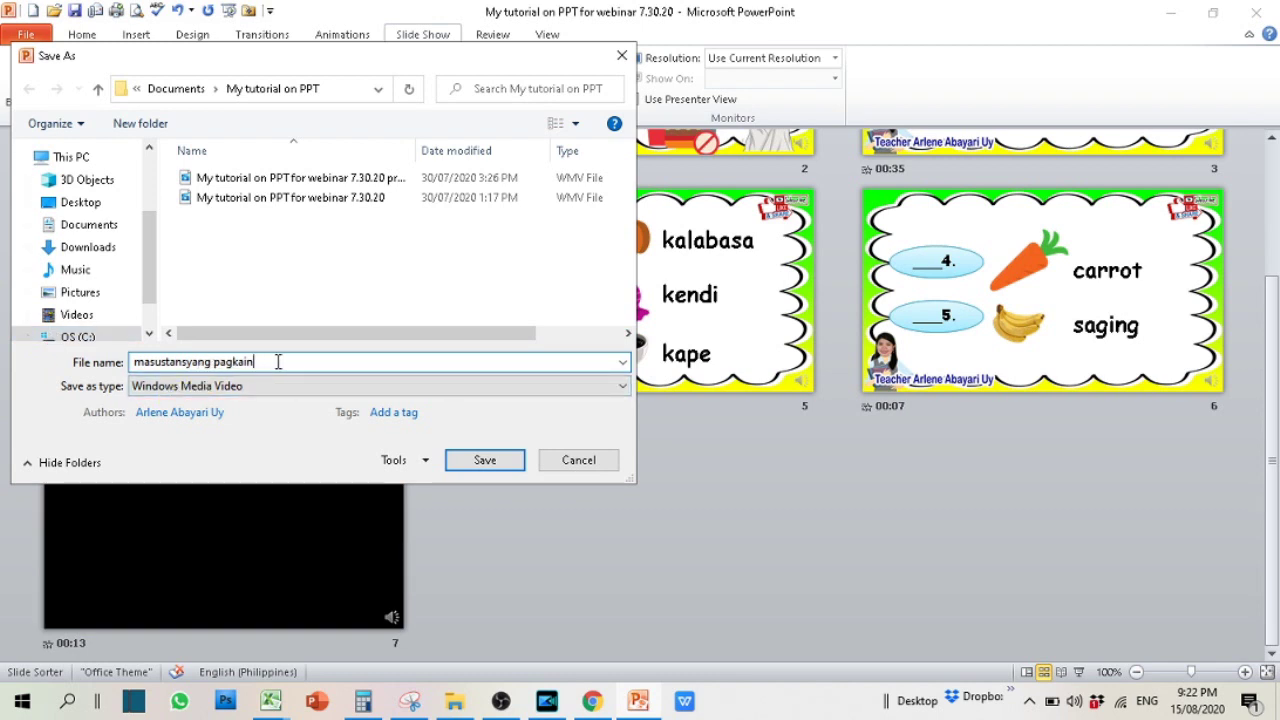
{"action": "left_click_drag", "start_coordinate": [195, 362], "coordinate": [206, 362]}
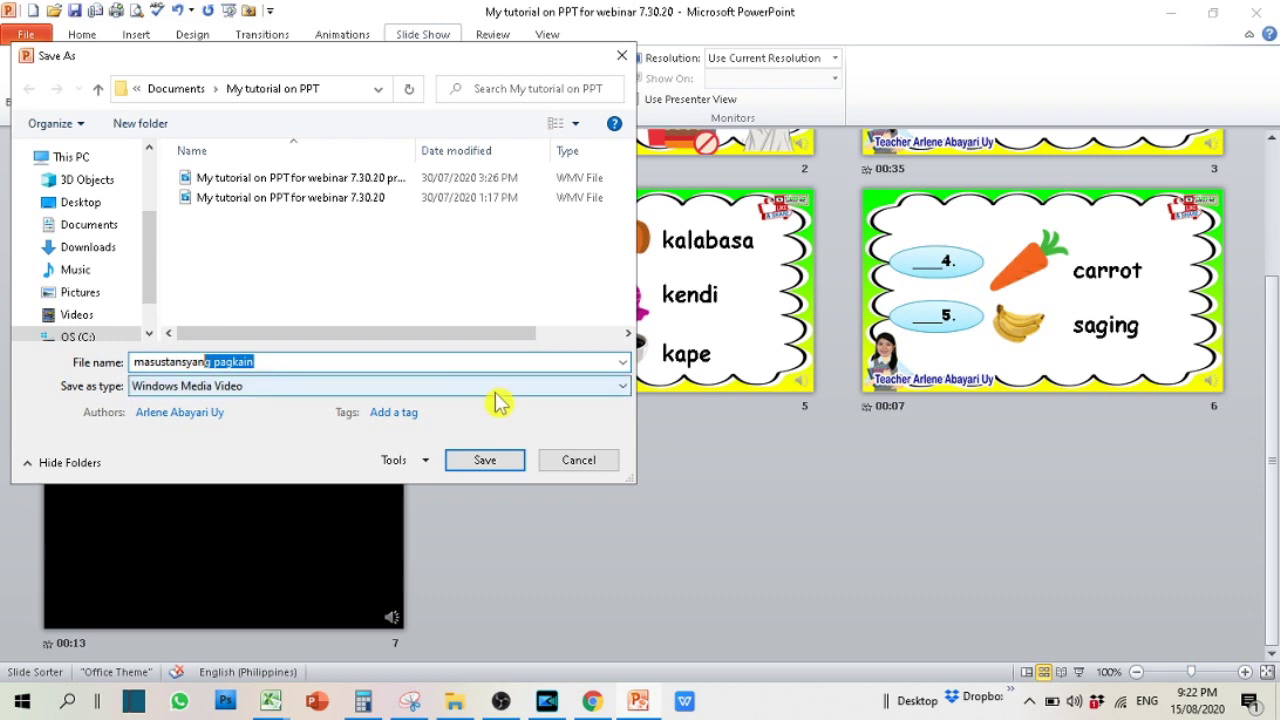
{"action": "key", "text": "Return"}
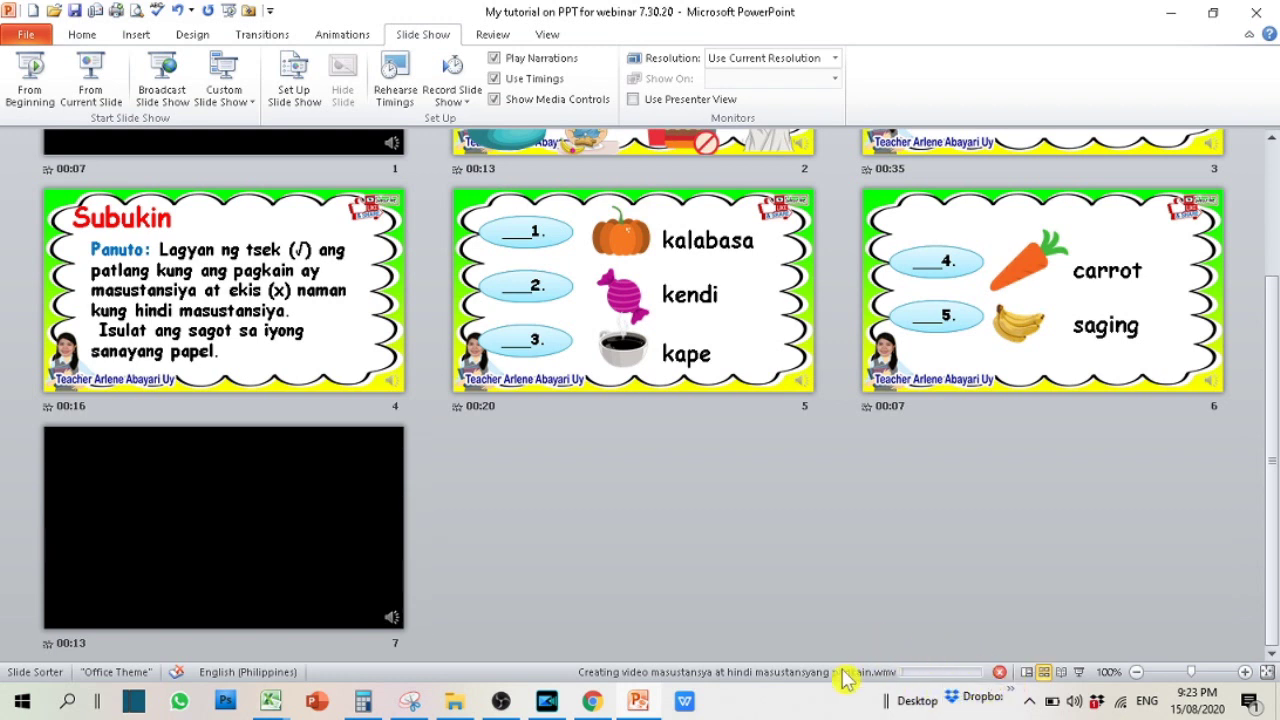
Step: Play the My tutorial on PPT video from the Documents folder in File Explorer
{"action": "mouse_move", "coordinate": [594, 706]}
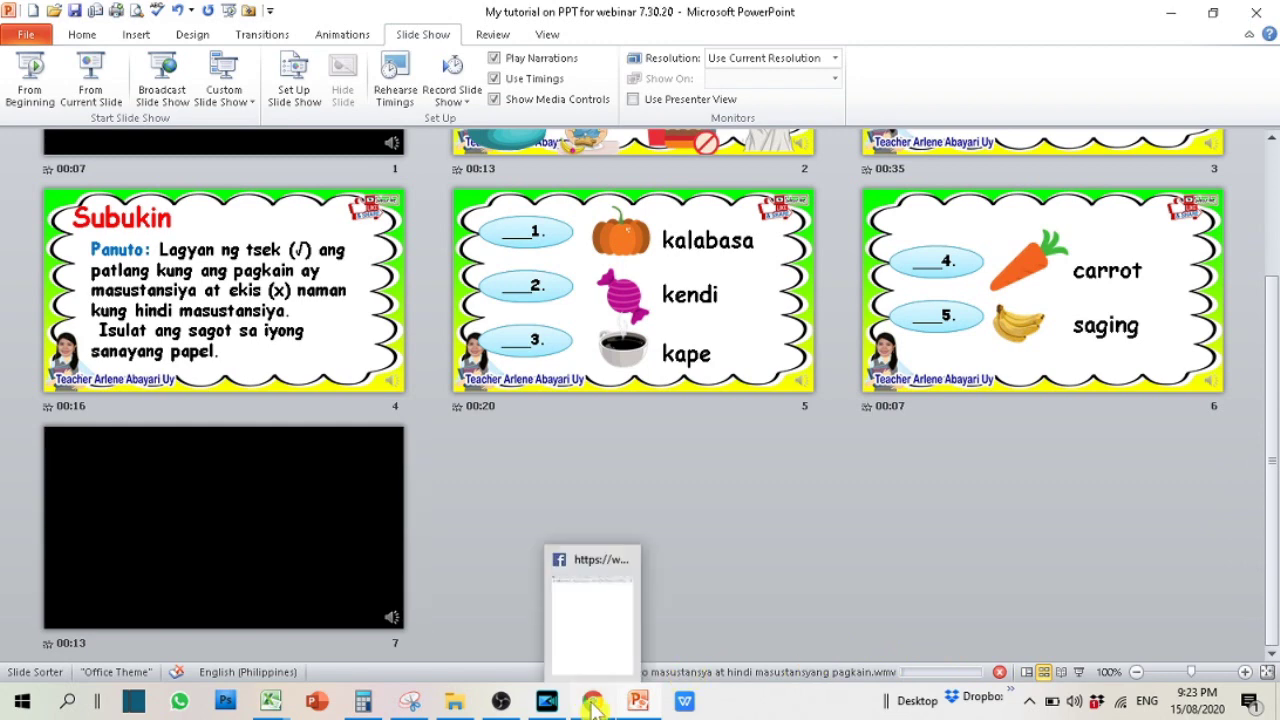
{"action": "left_click", "coordinate": [546, 701]}
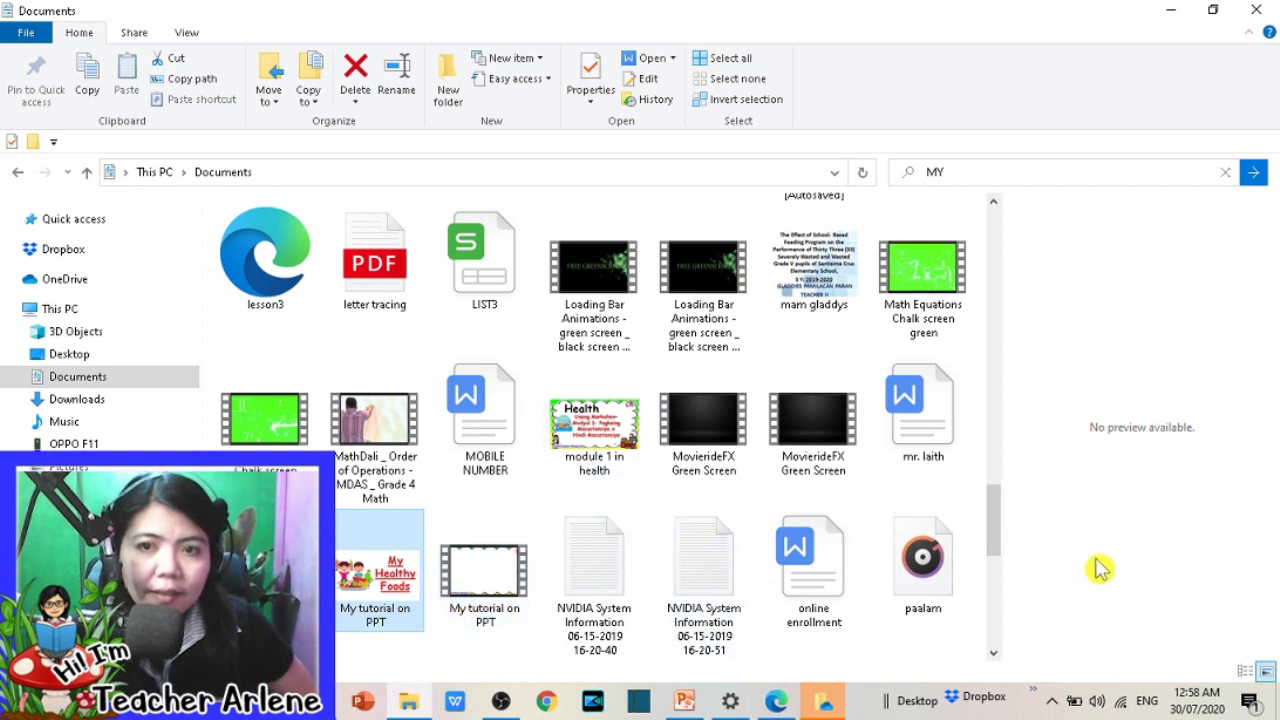
{"action": "left_click_drag", "start_coordinate": [991, 503], "coordinate": [991, 547]}
{"action": "double_click", "coordinate": [488, 264]}
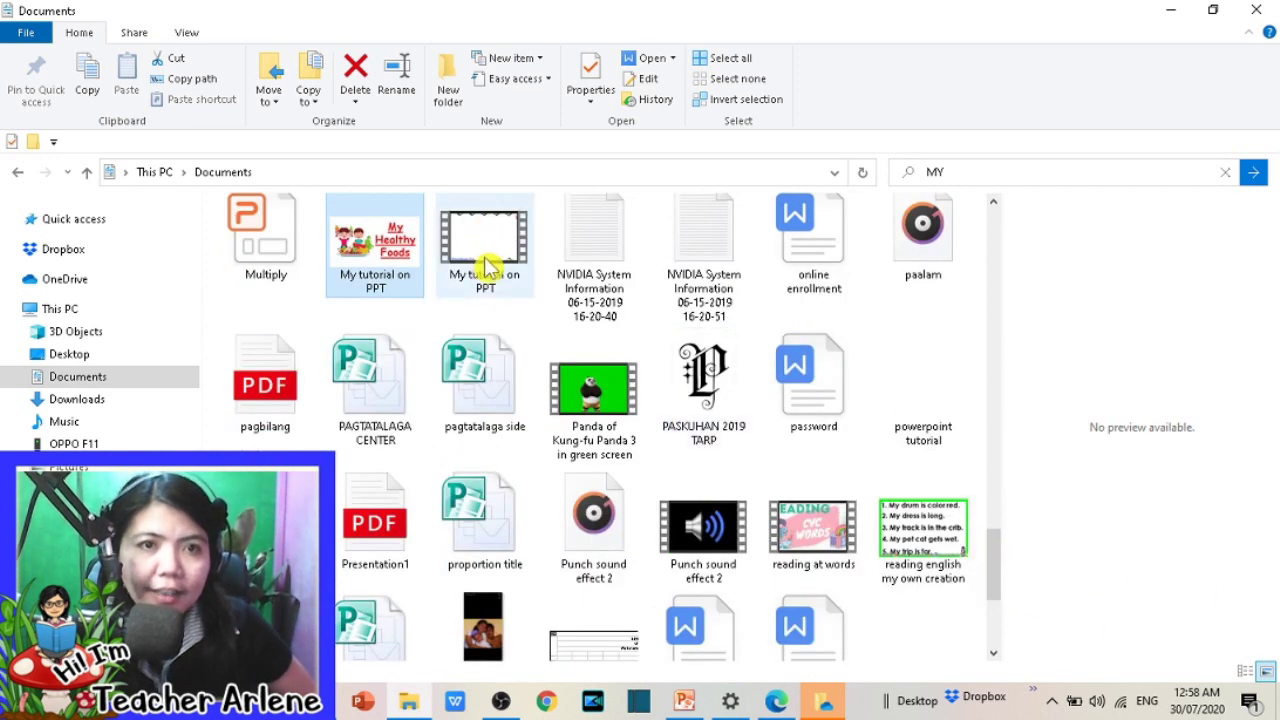